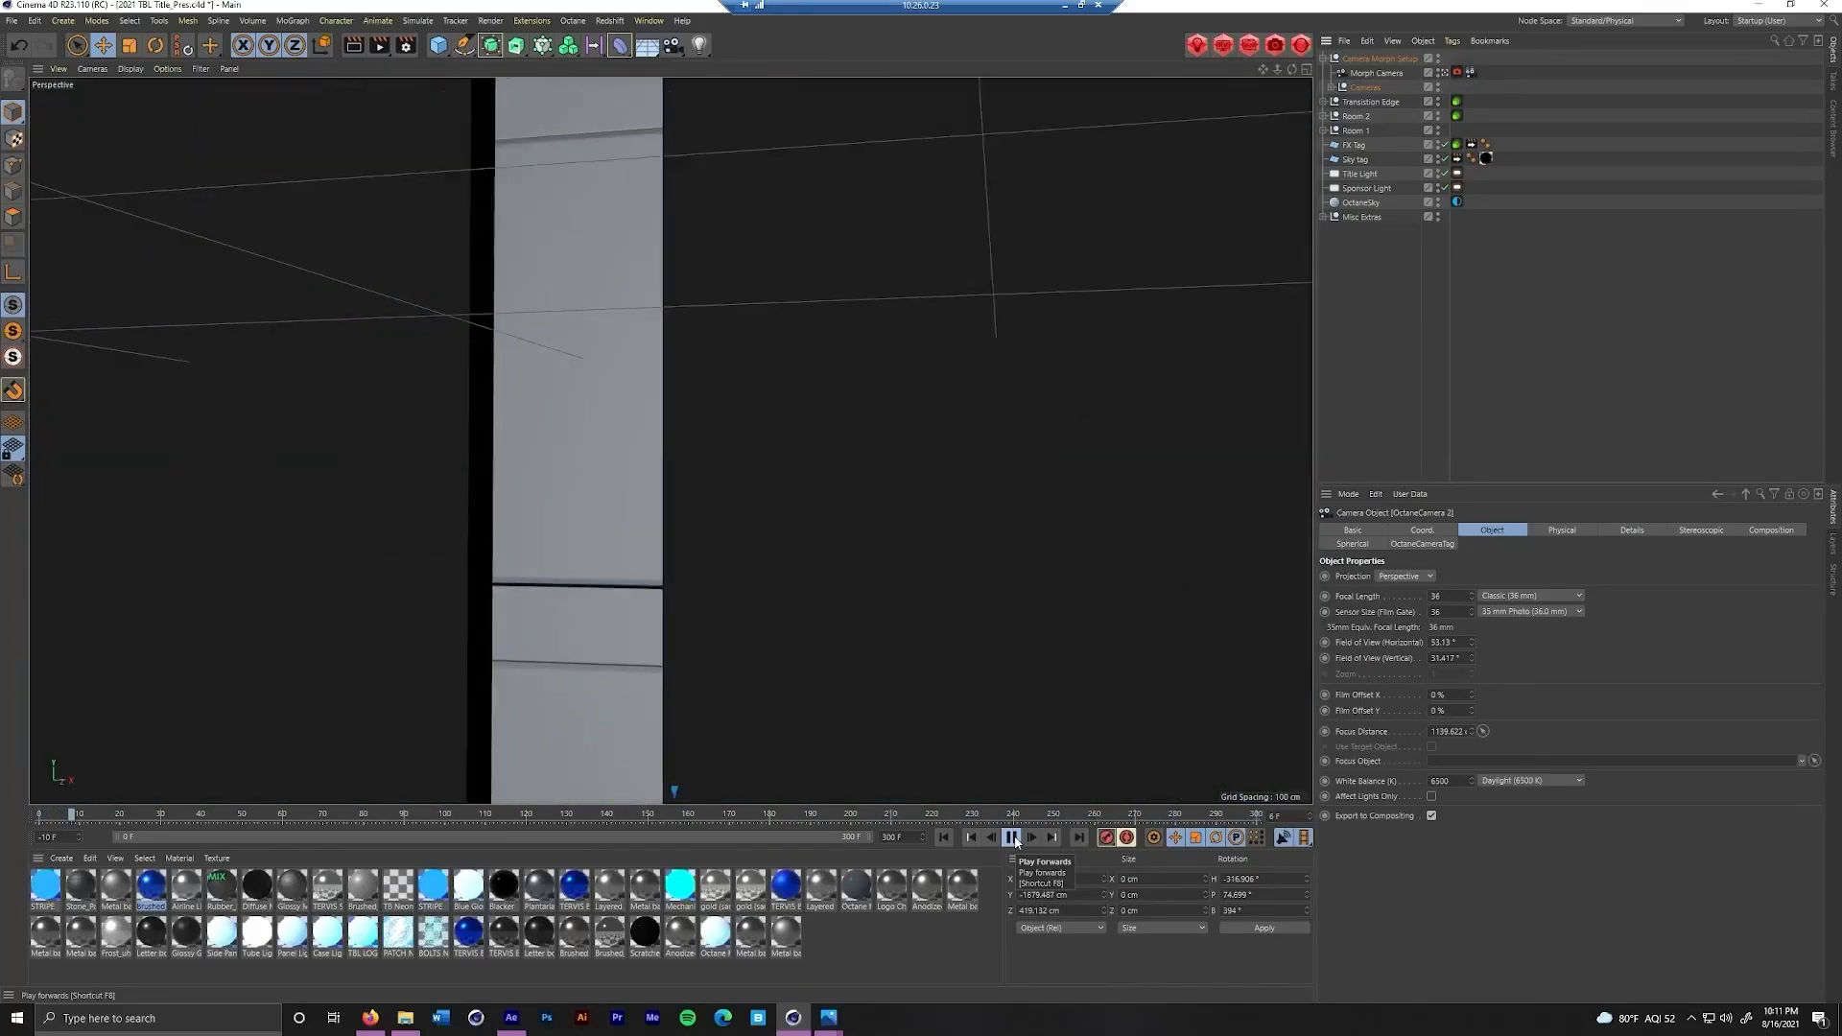
Stop the animation playback and leave the Morph Camera view to examine the whole scene from outside
click(1015, 840)
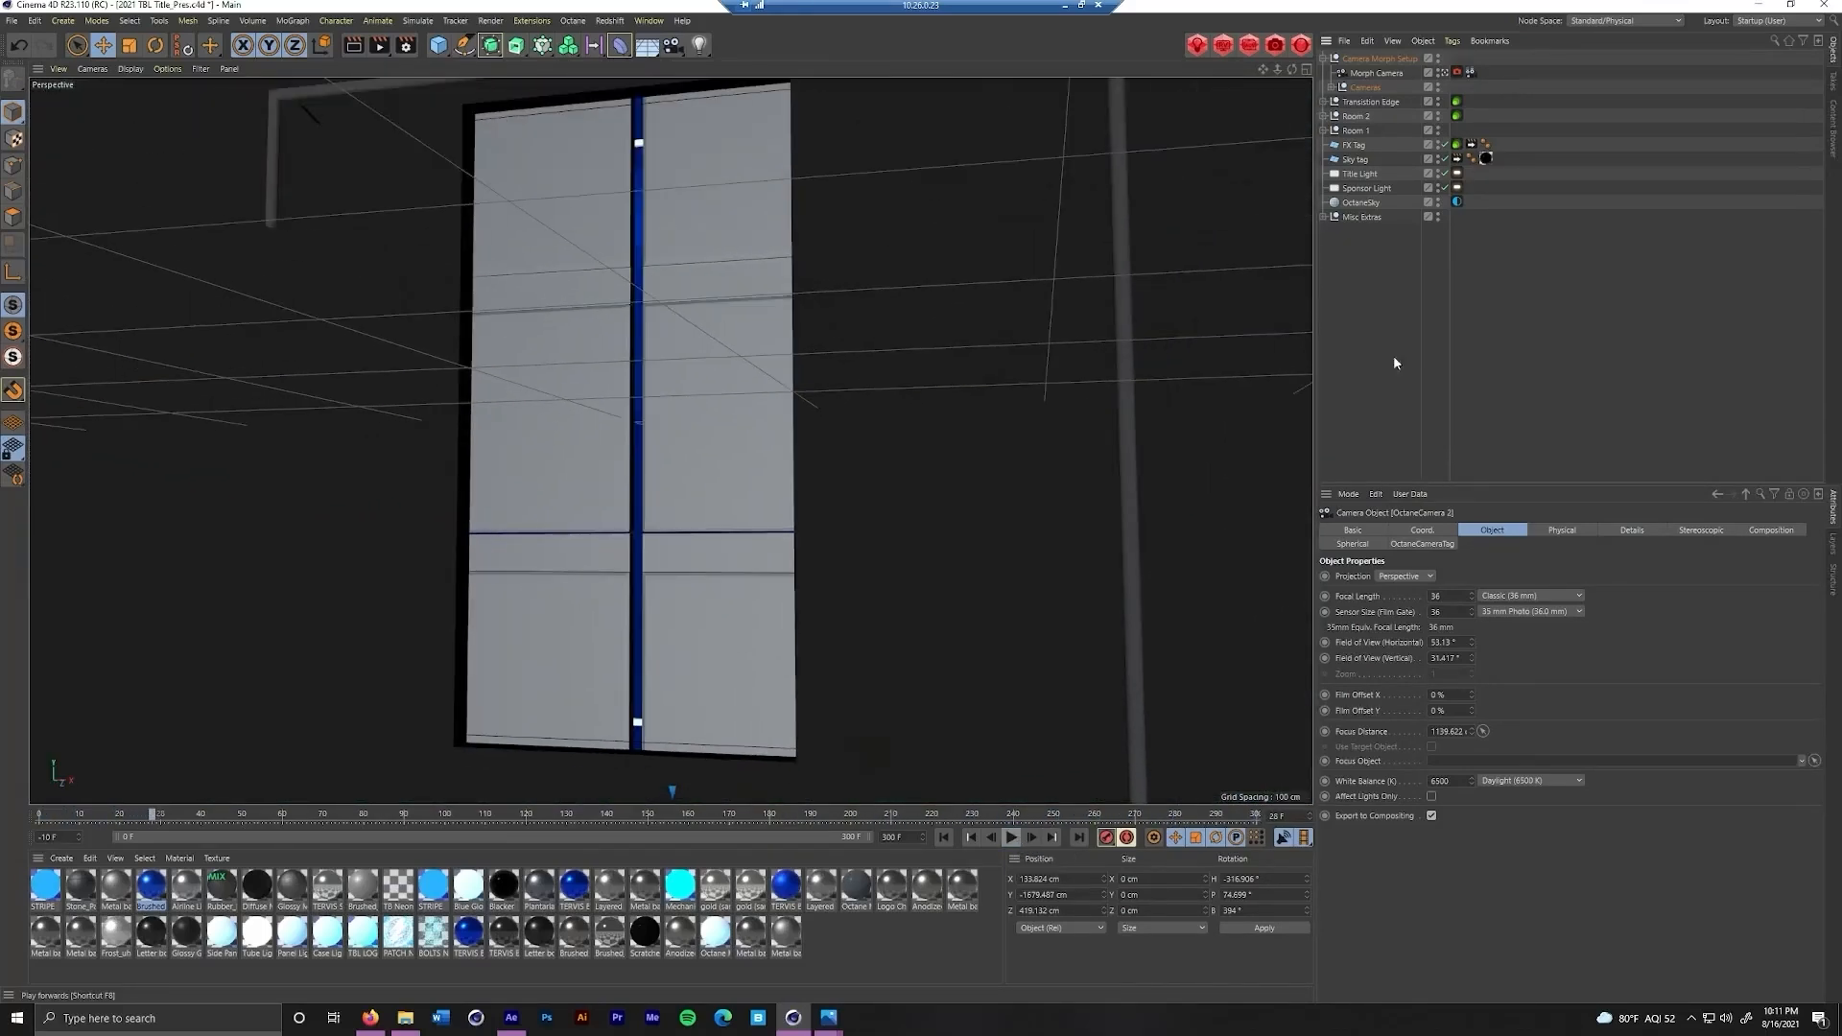
click(1449, 75)
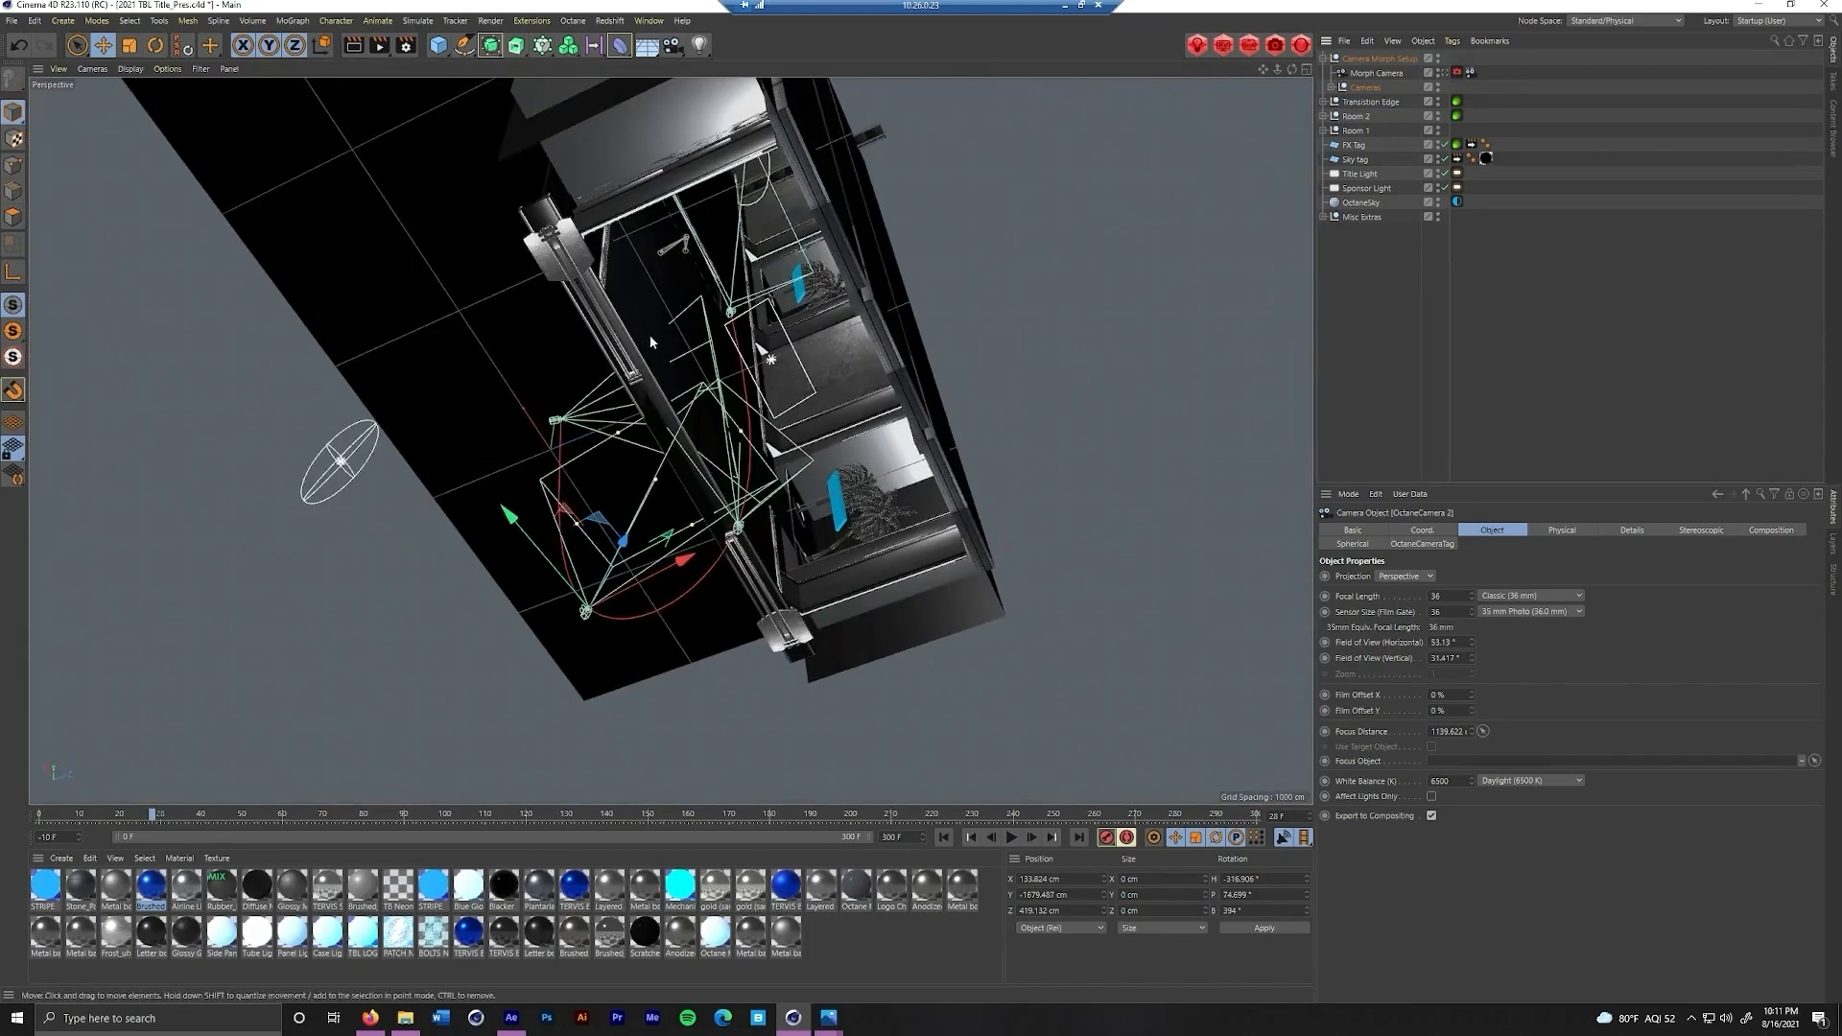
drag(733, 389, 826, 374)
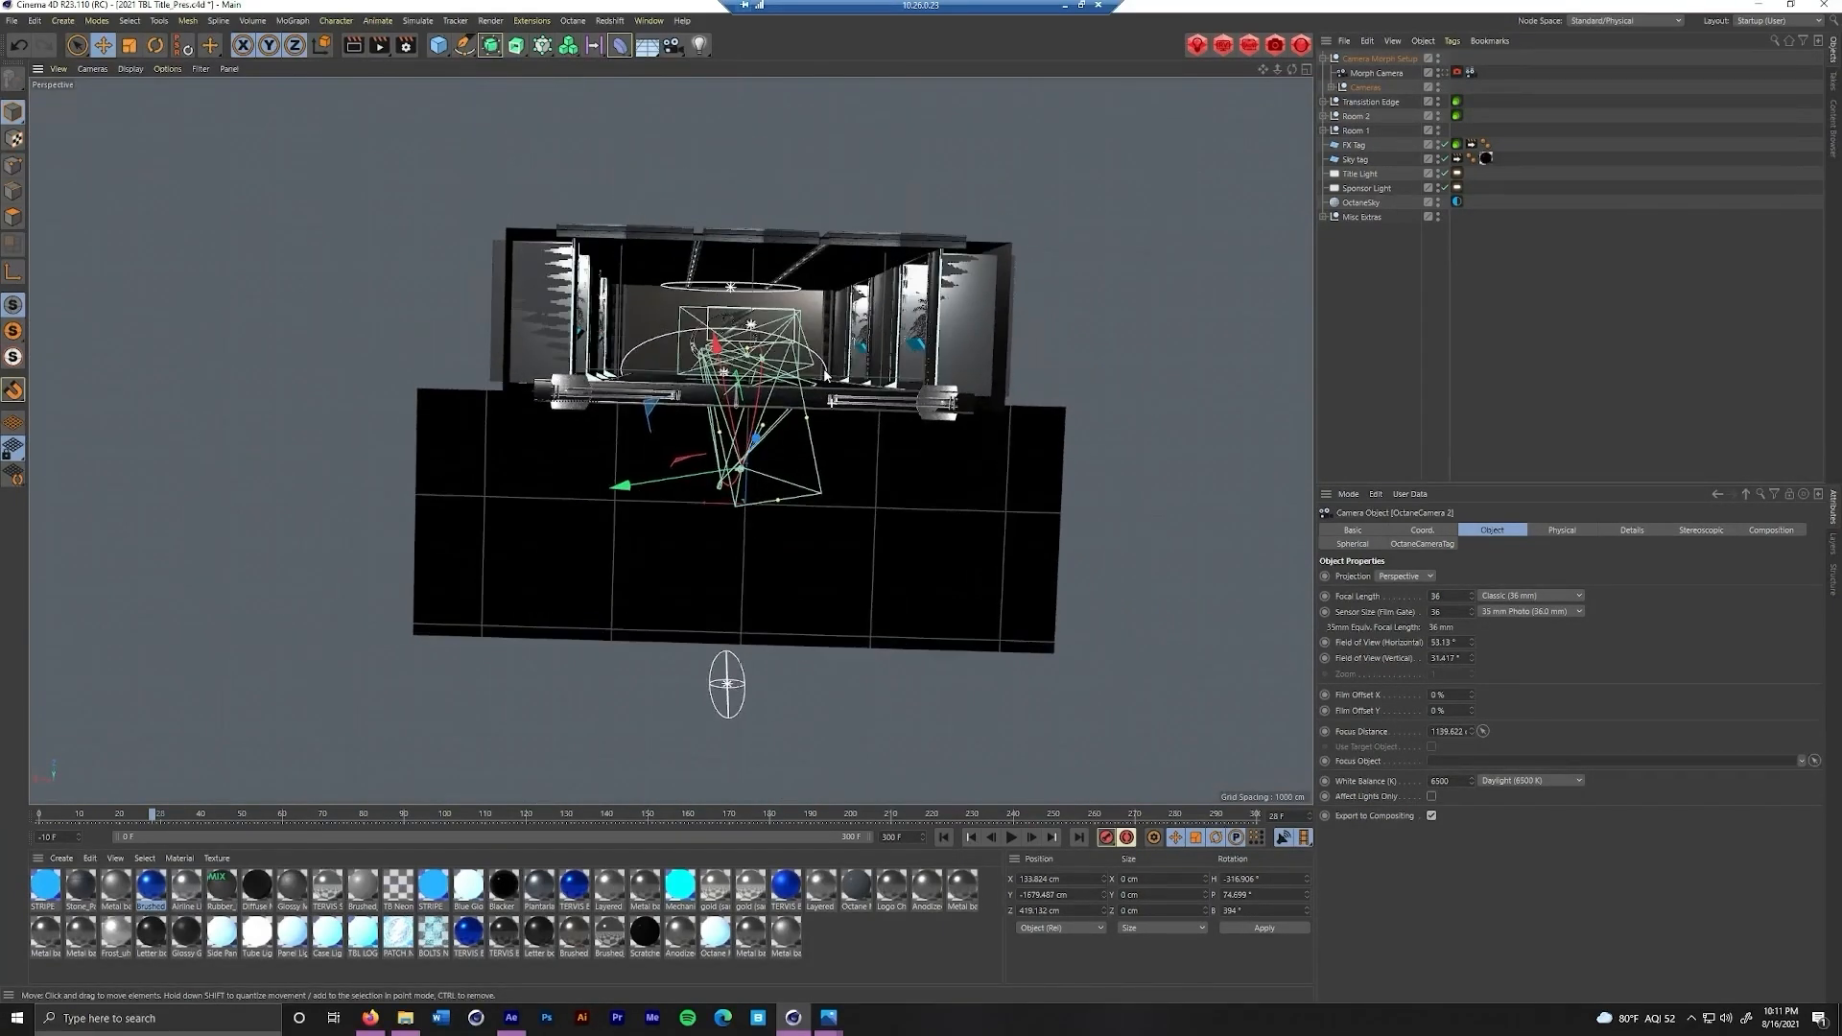
Toggle the Wall Panel cloner in Room 2 off and back on to examine the room's construction
click(1324, 117)
click(1381, 189)
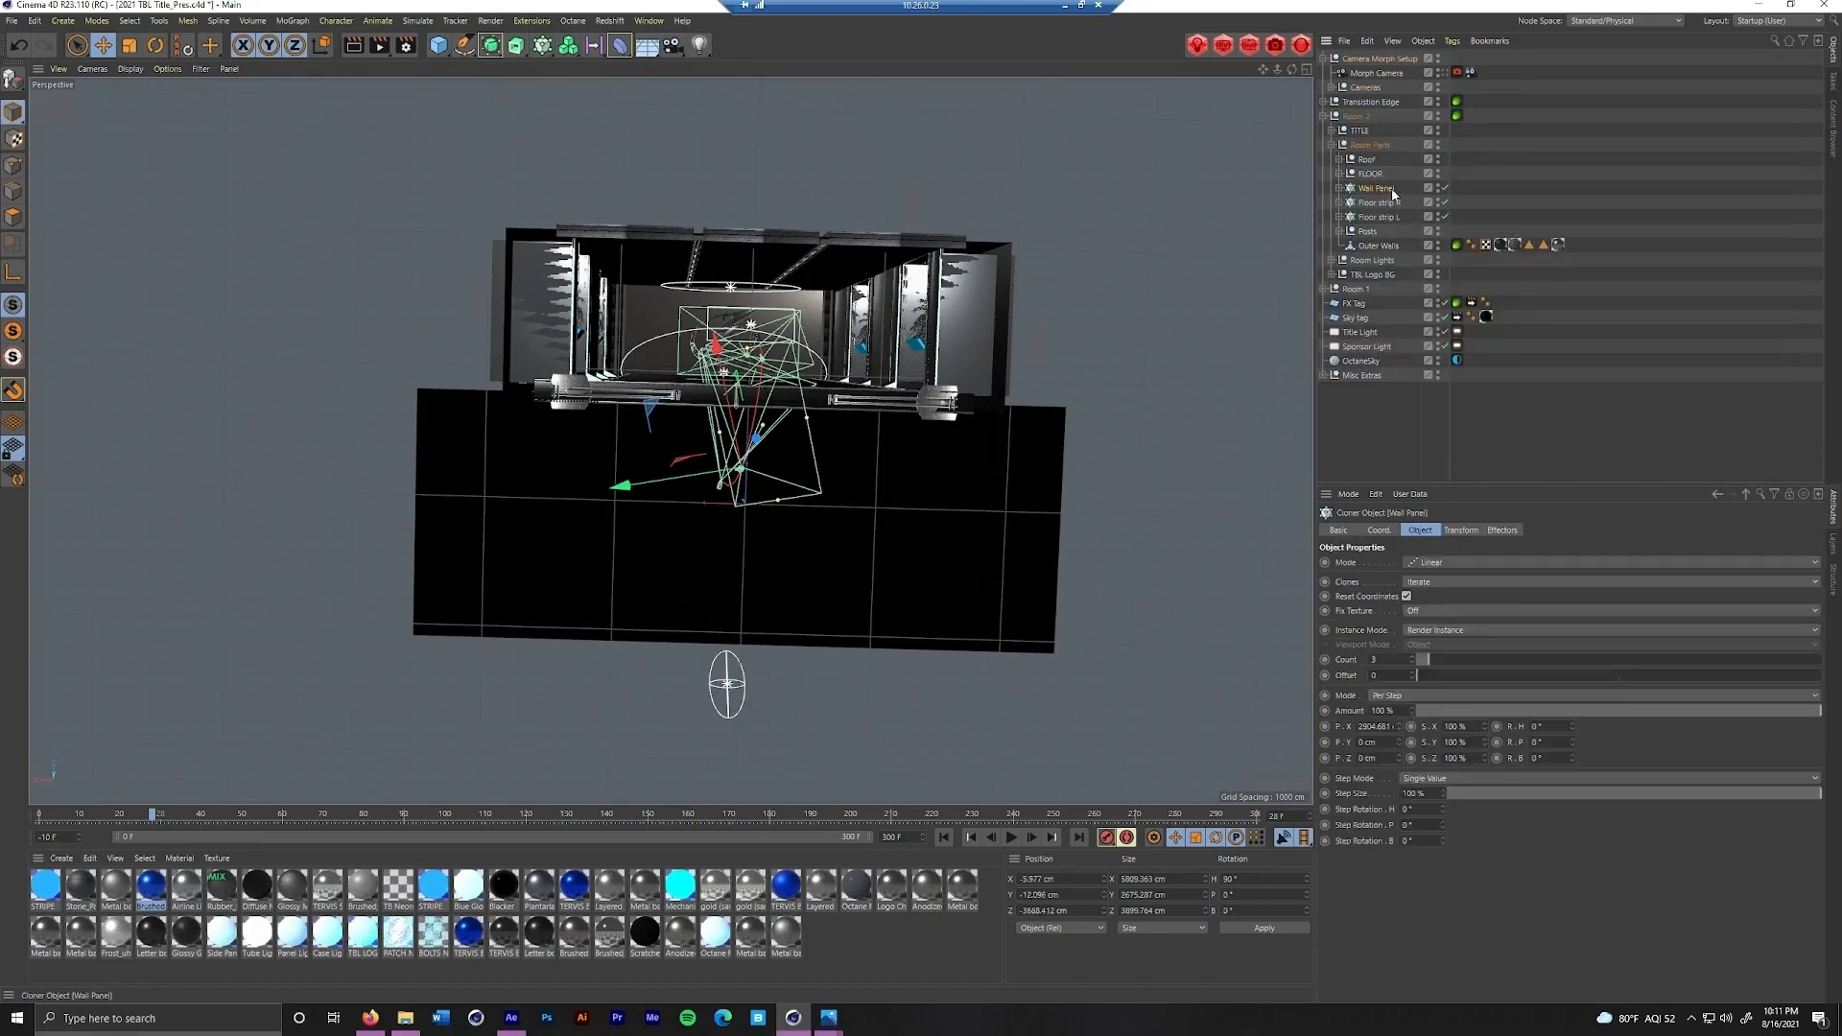
click(1446, 189)
drag(1008, 361, 884, 390)
click(1446, 189)
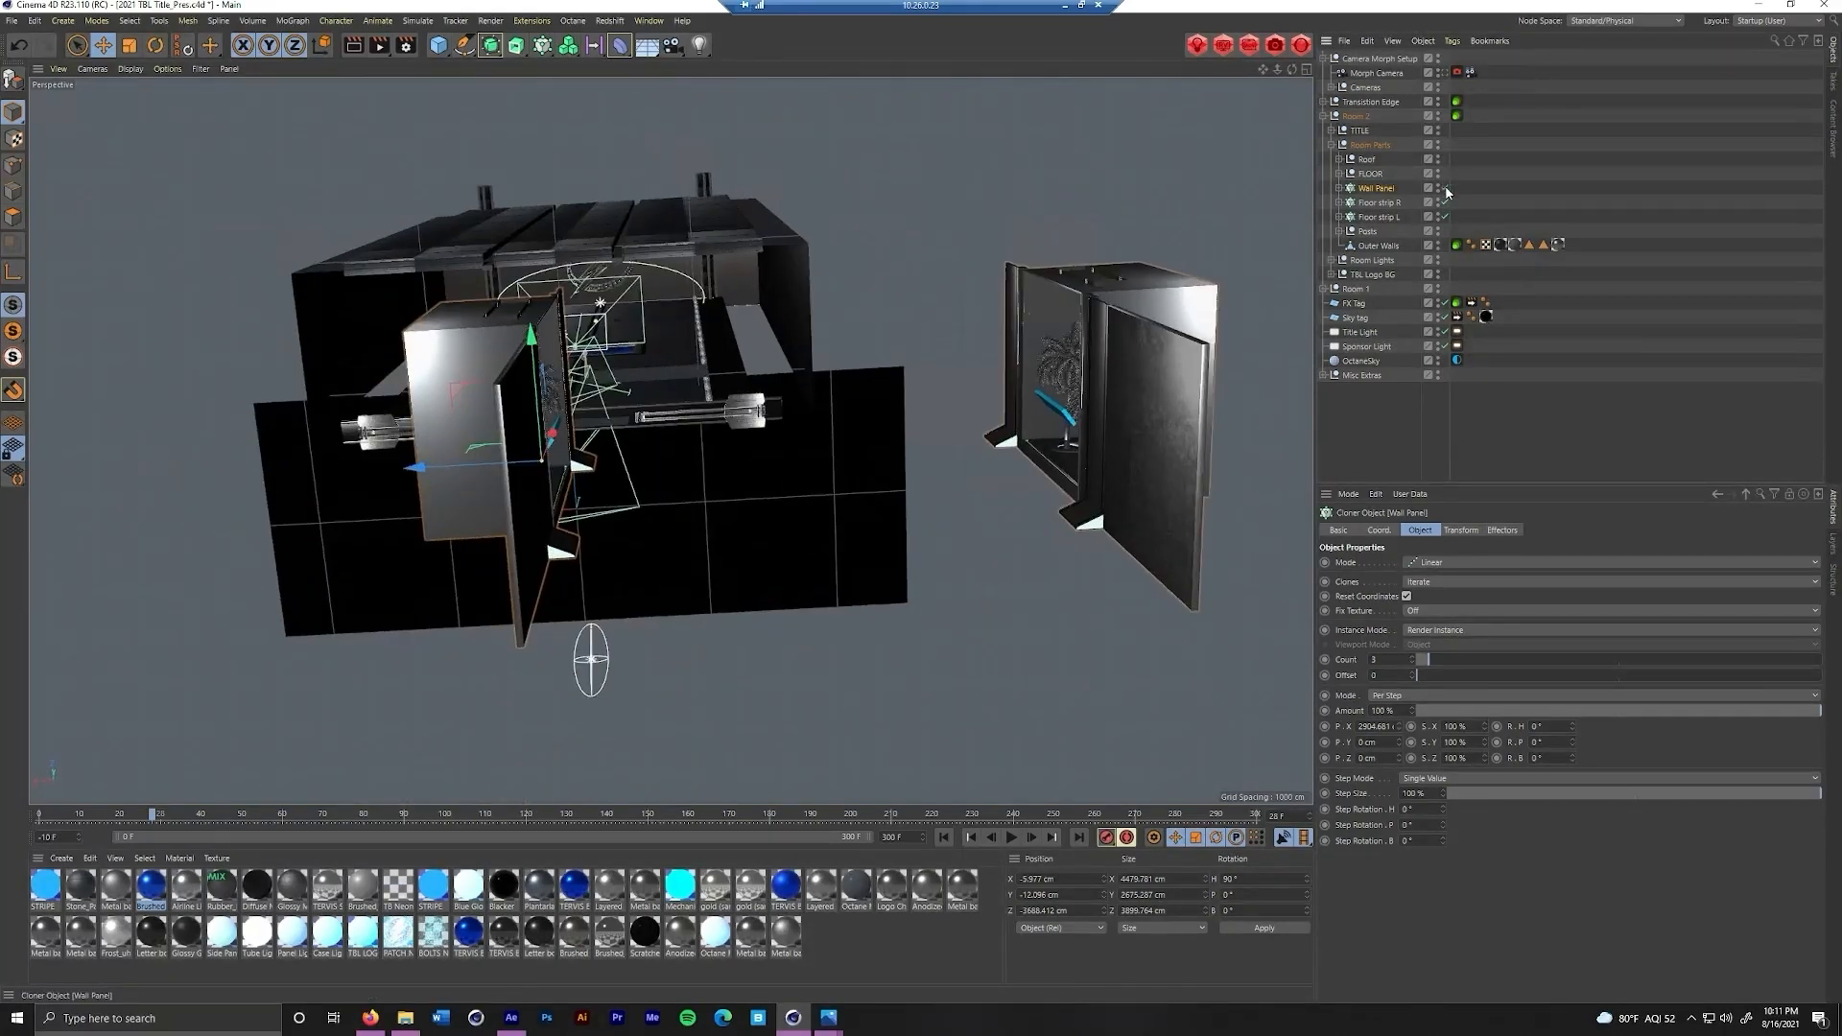
click(1331, 144)
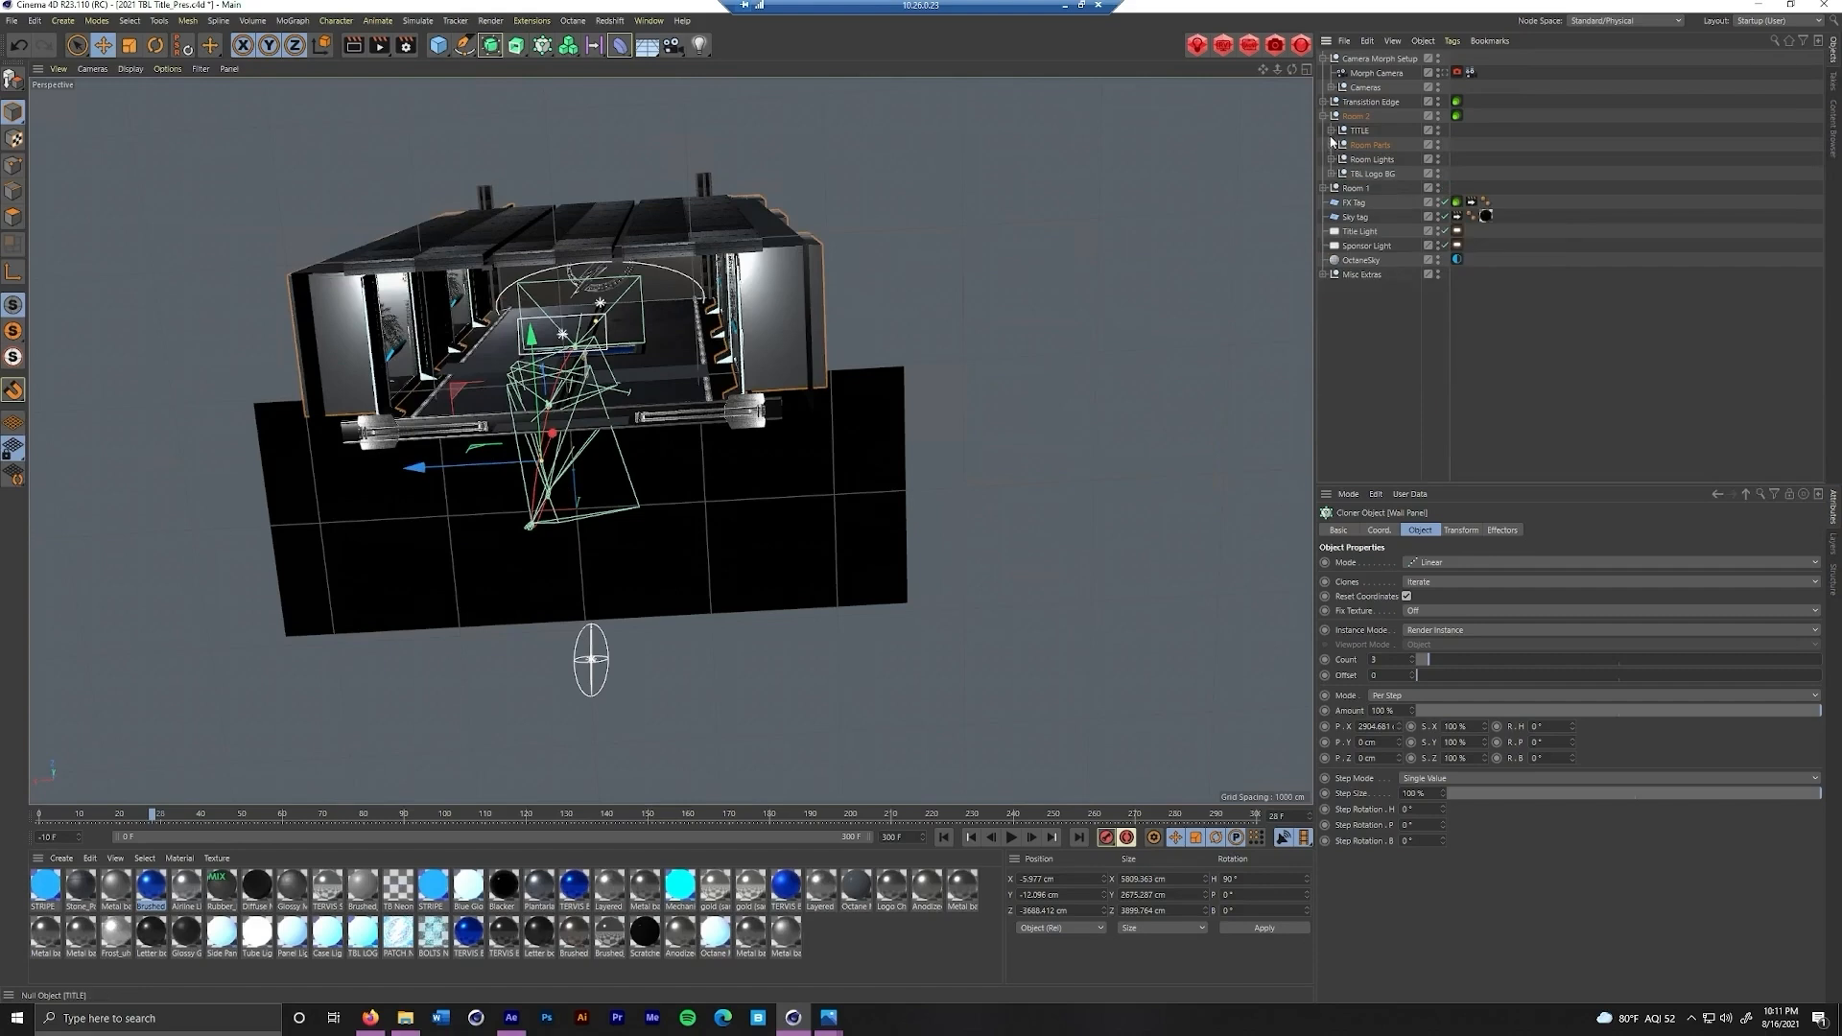
click(1324, 116)
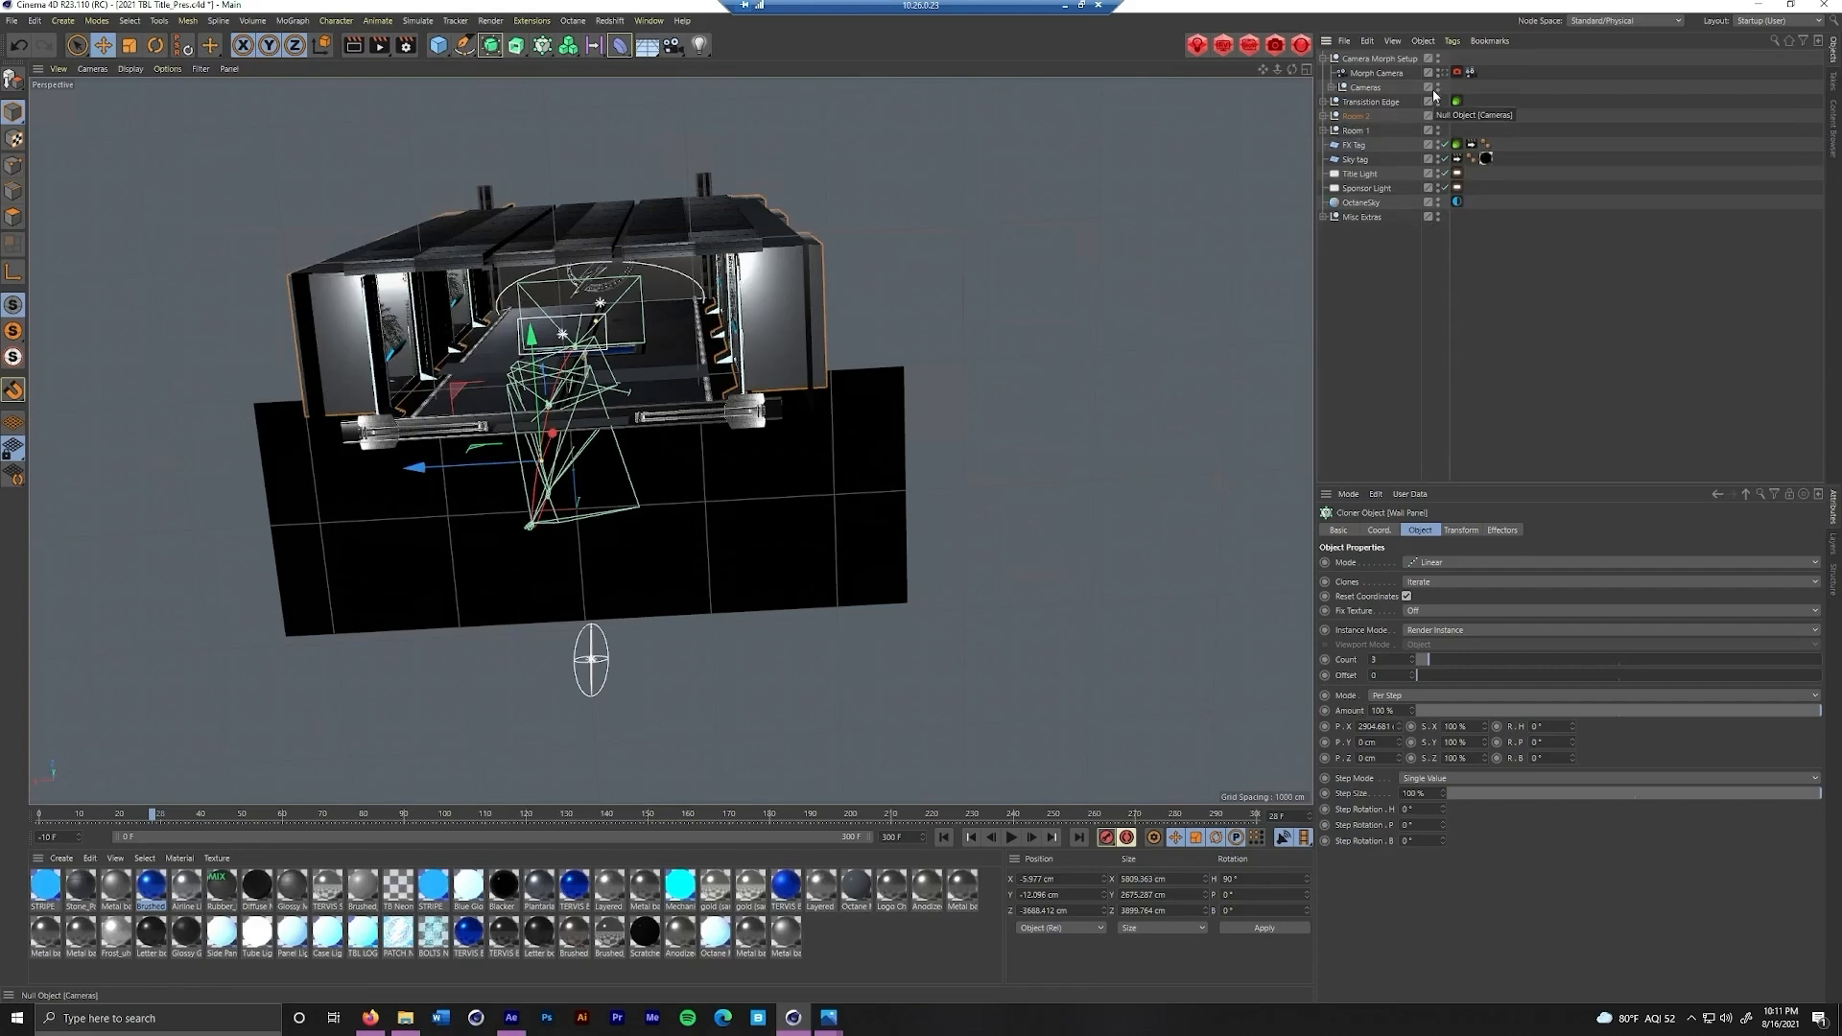
Select the Morph Camera and expand its Cameras group to examine where the source cameras sit in the scene
click(1374, 74)
click(1331, 88)
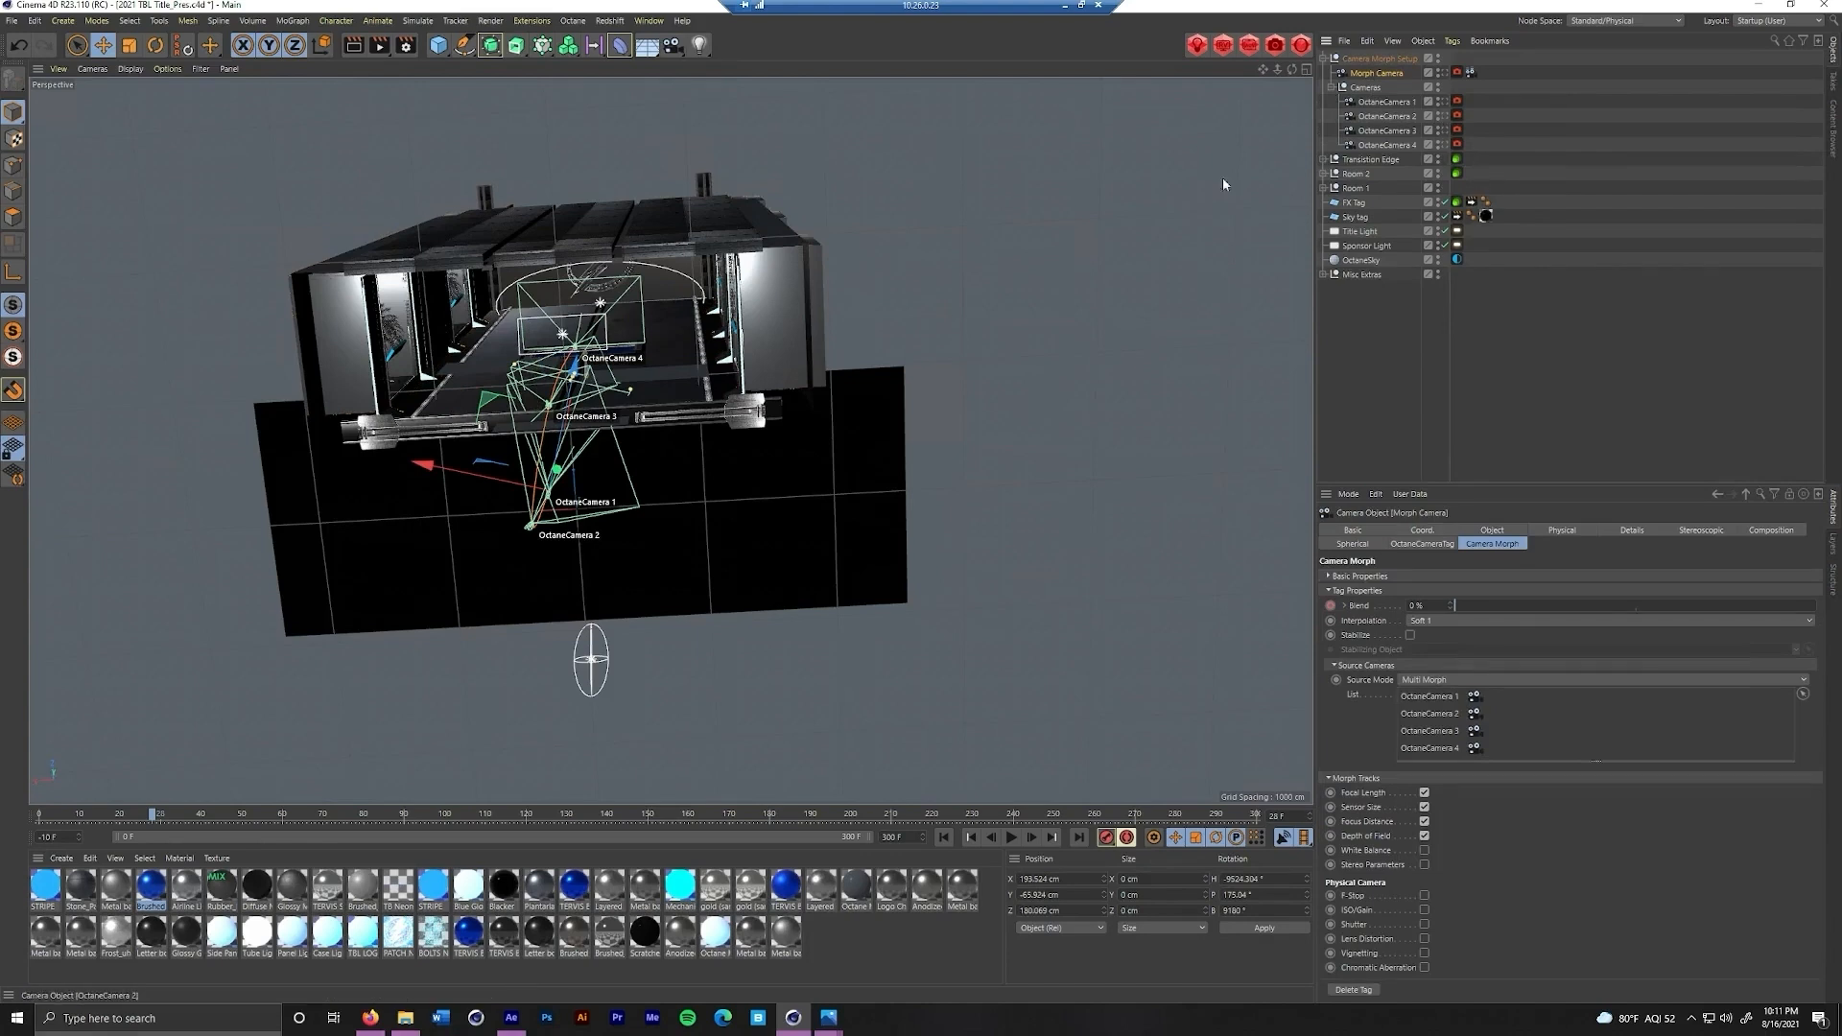
drag(492, 320, 806, 413)
drag(733, 335, 696, 455)
Select OctaneCamera 1 through OctaneCamera 4 and locate the Camera Morph command among the camera objects
click(1386, 102)
shift+click(1385, 145)
click(670, 47)
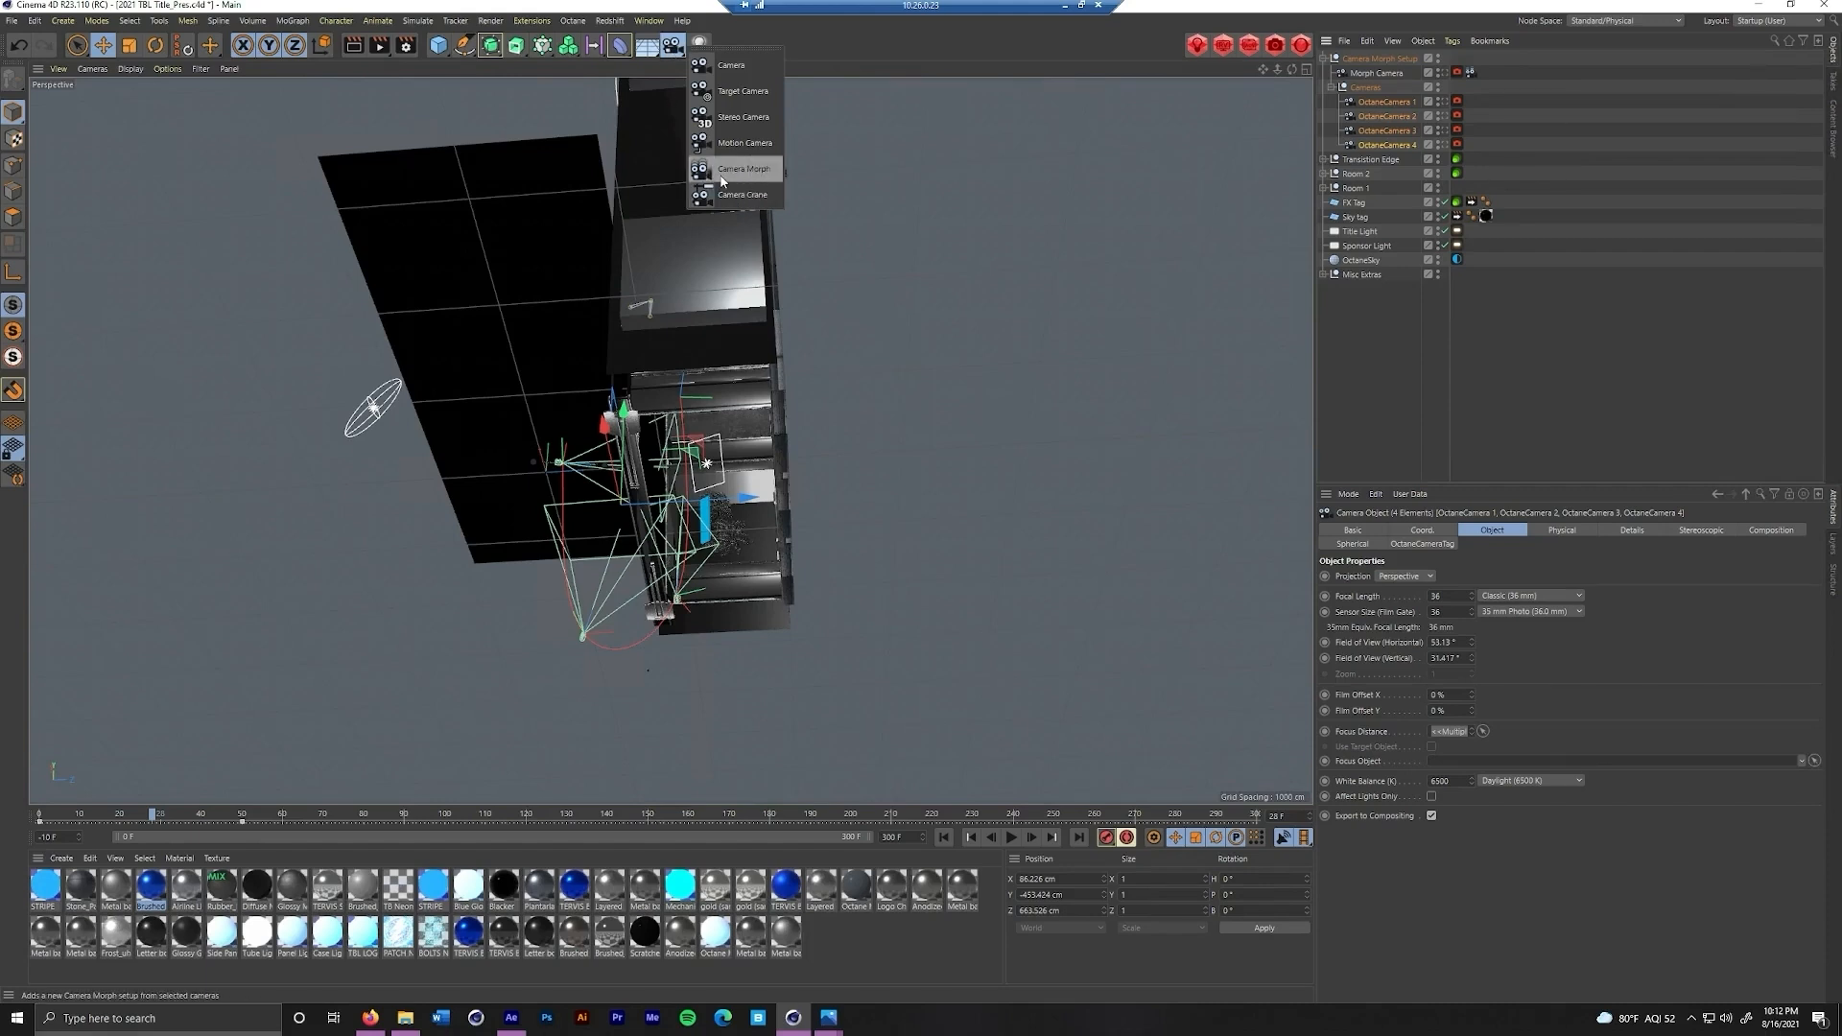
Show the Morph Camera's Camera Morph settings and scrub the animation to frame 197 to examine its path
click(1392, 75)
click(1387, 75)
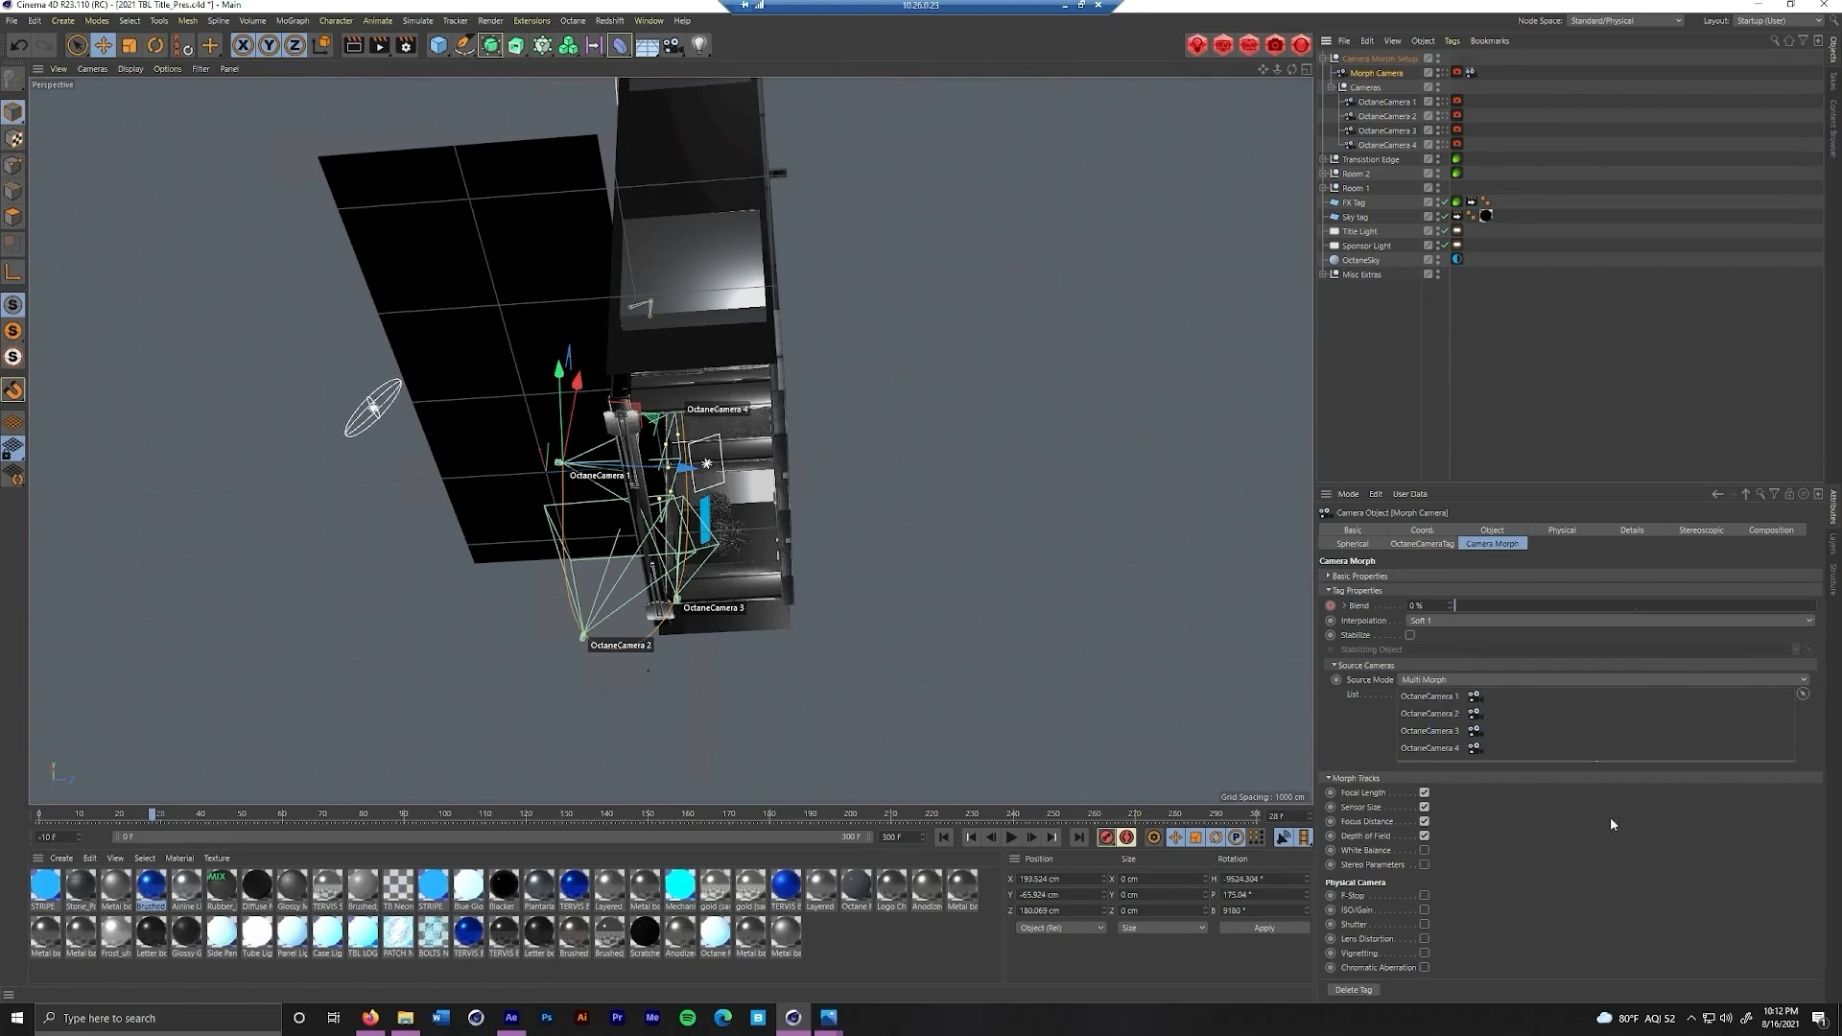
drag(407, 617, 626, 585)
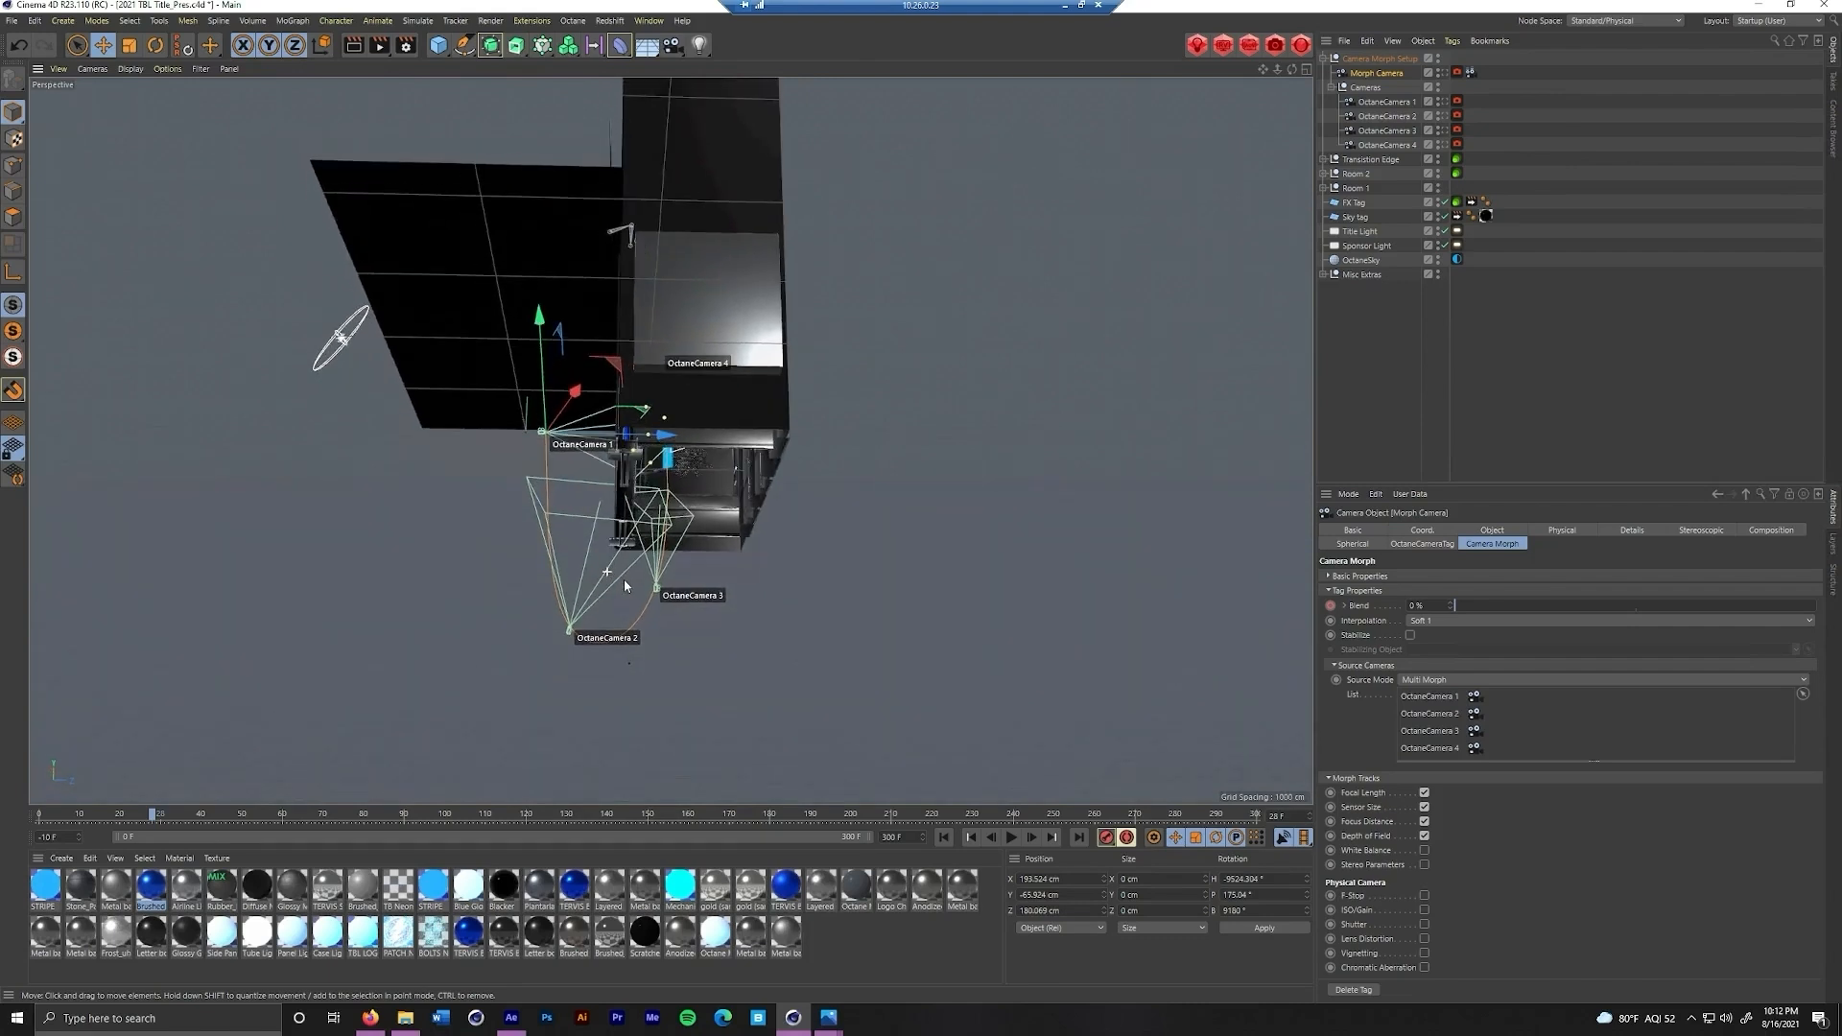
drag(152, 816, 849, 814)
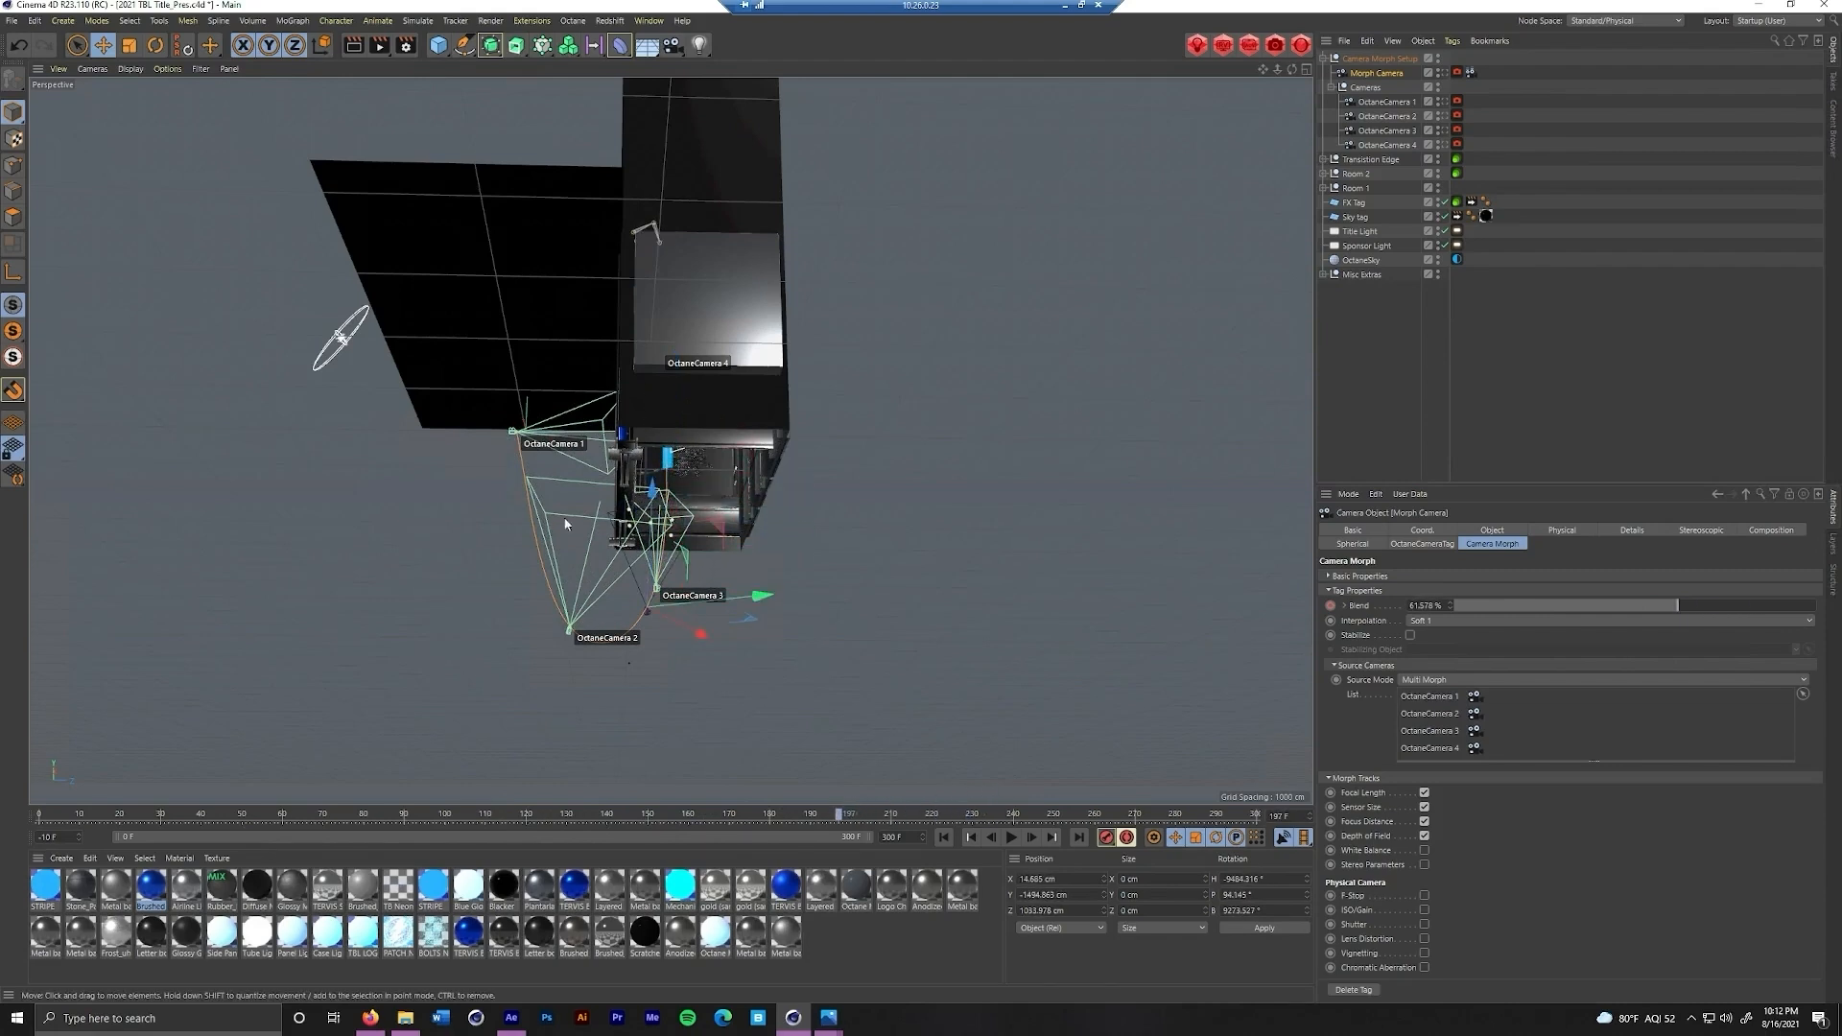
Try moving OctaneCamera 3 along its green axis, and undo the move
click(1386, 131)
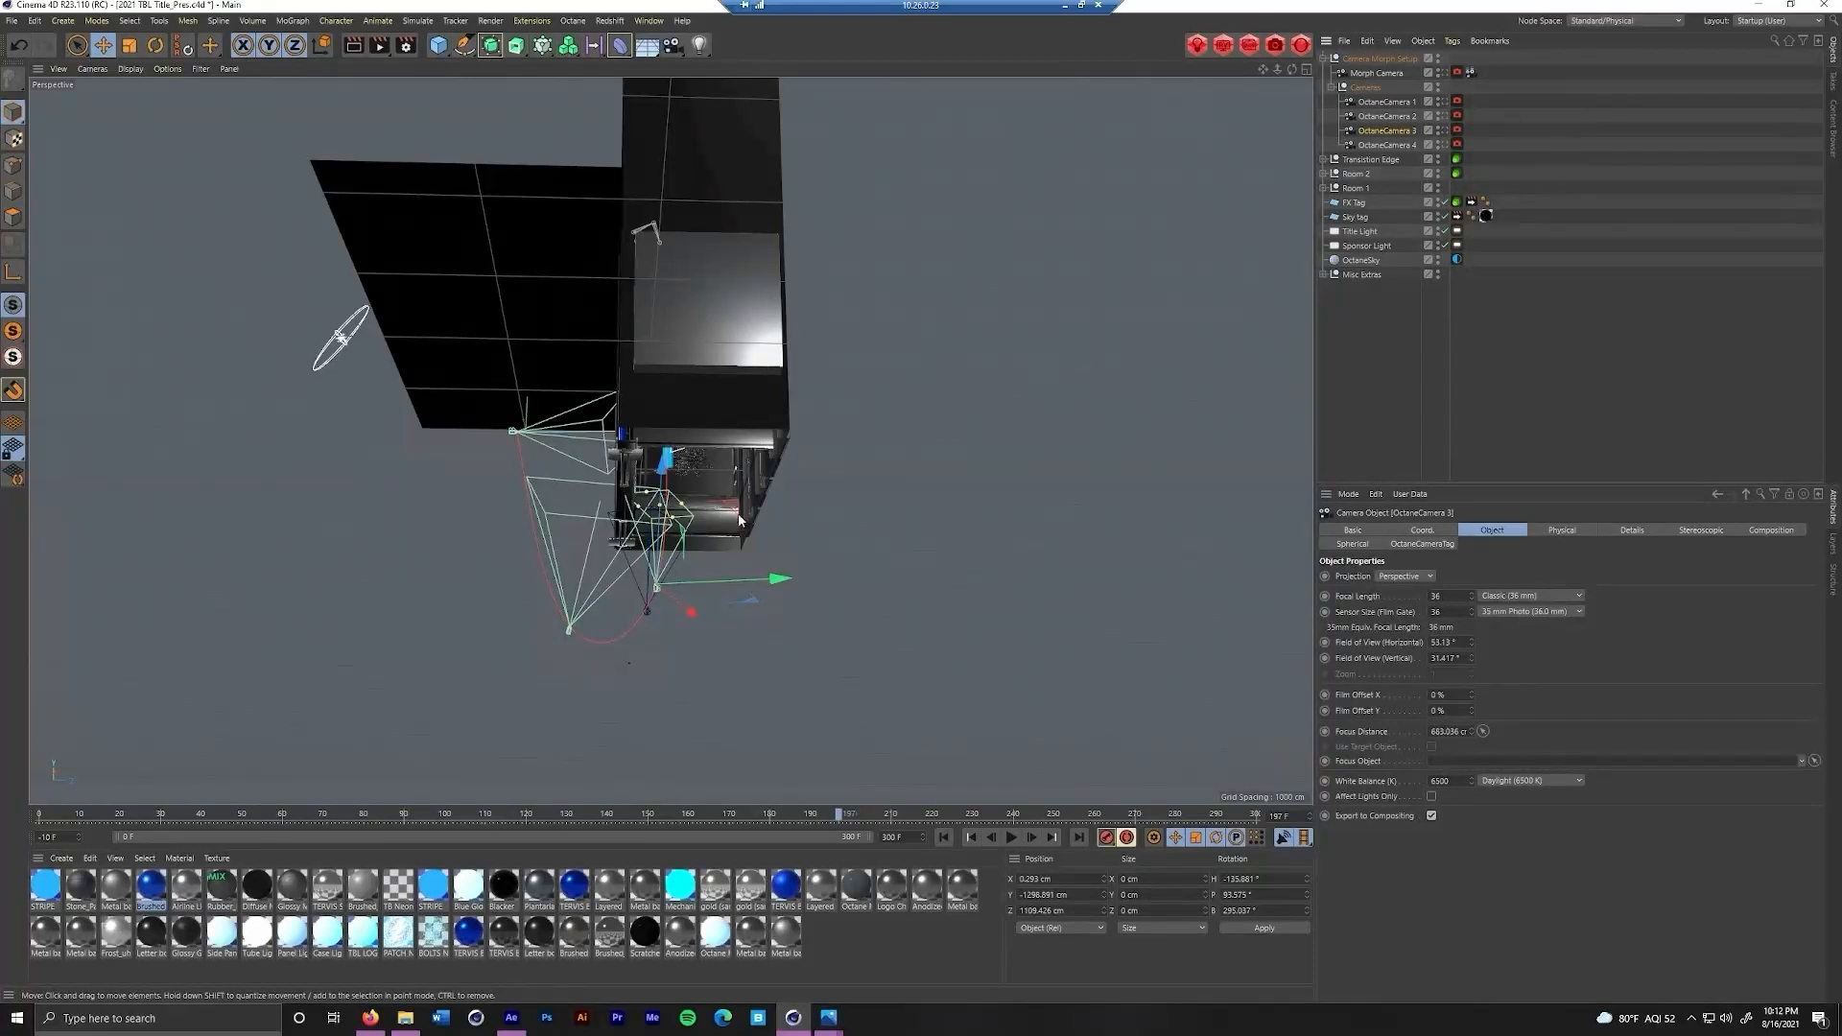
drag(753, 576, 782, 578)
key(ctrl+z)
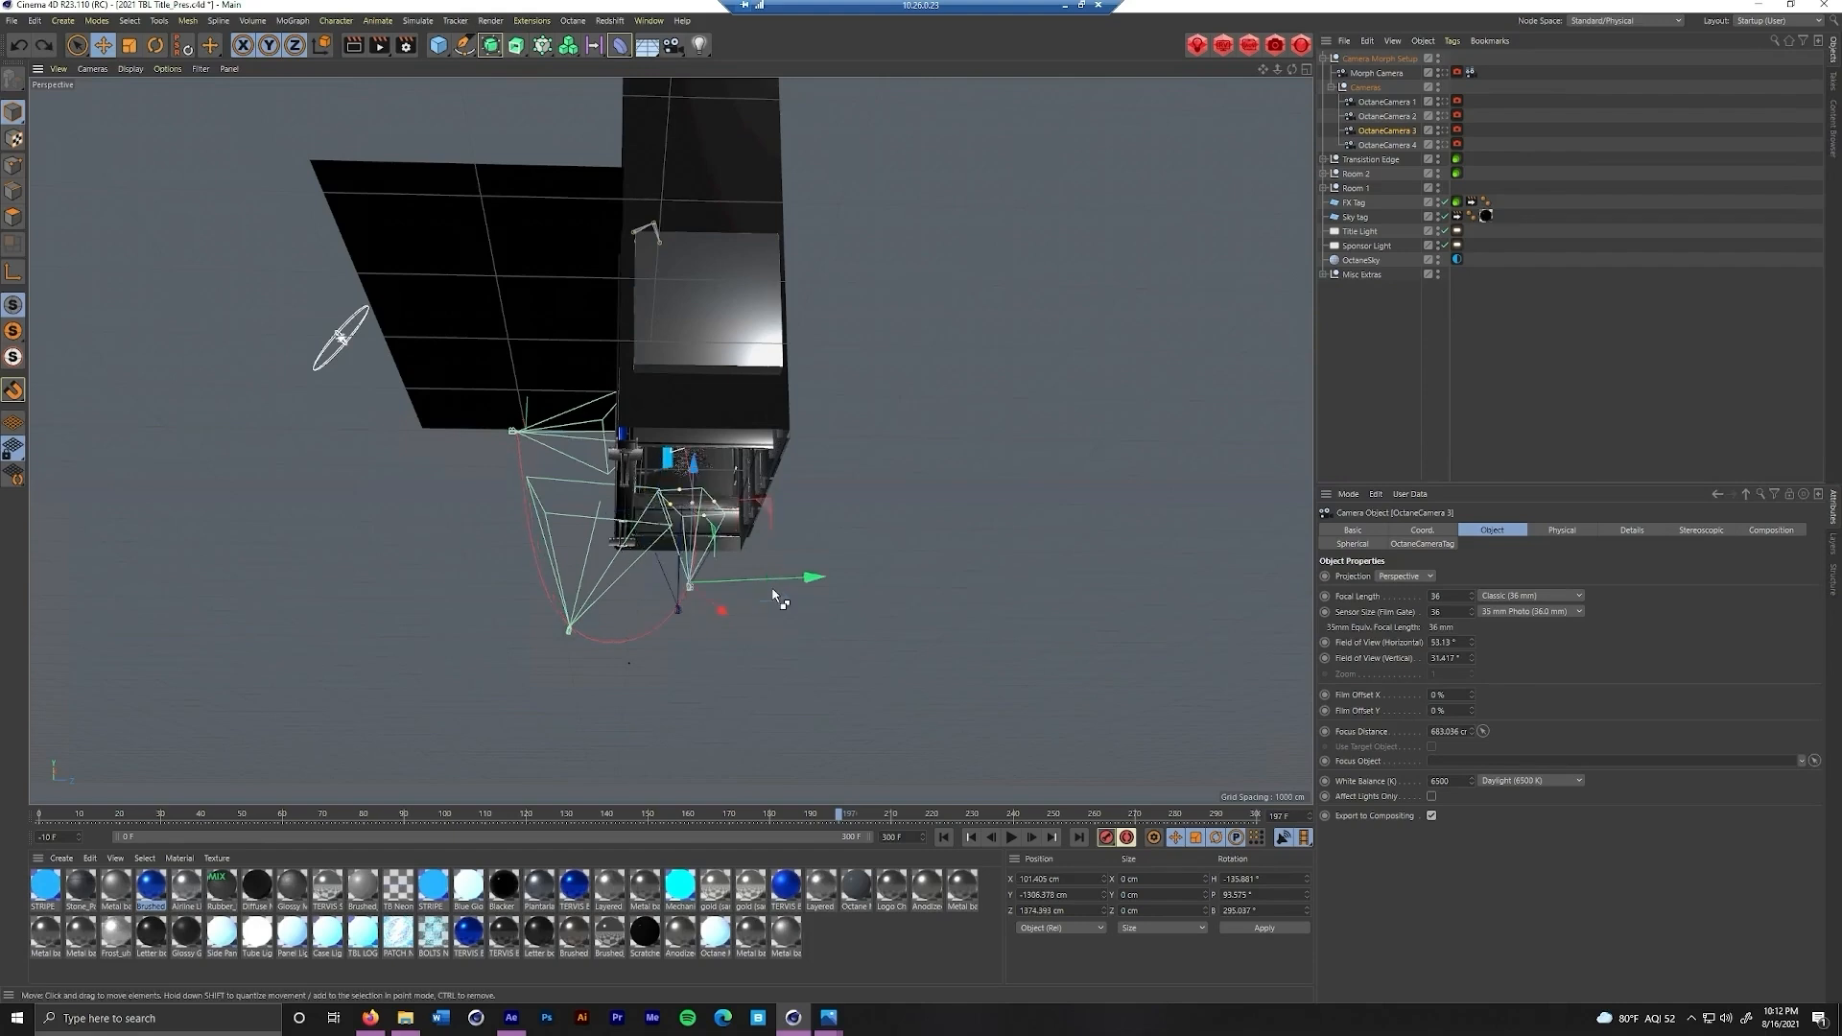
key(ctrl+z)
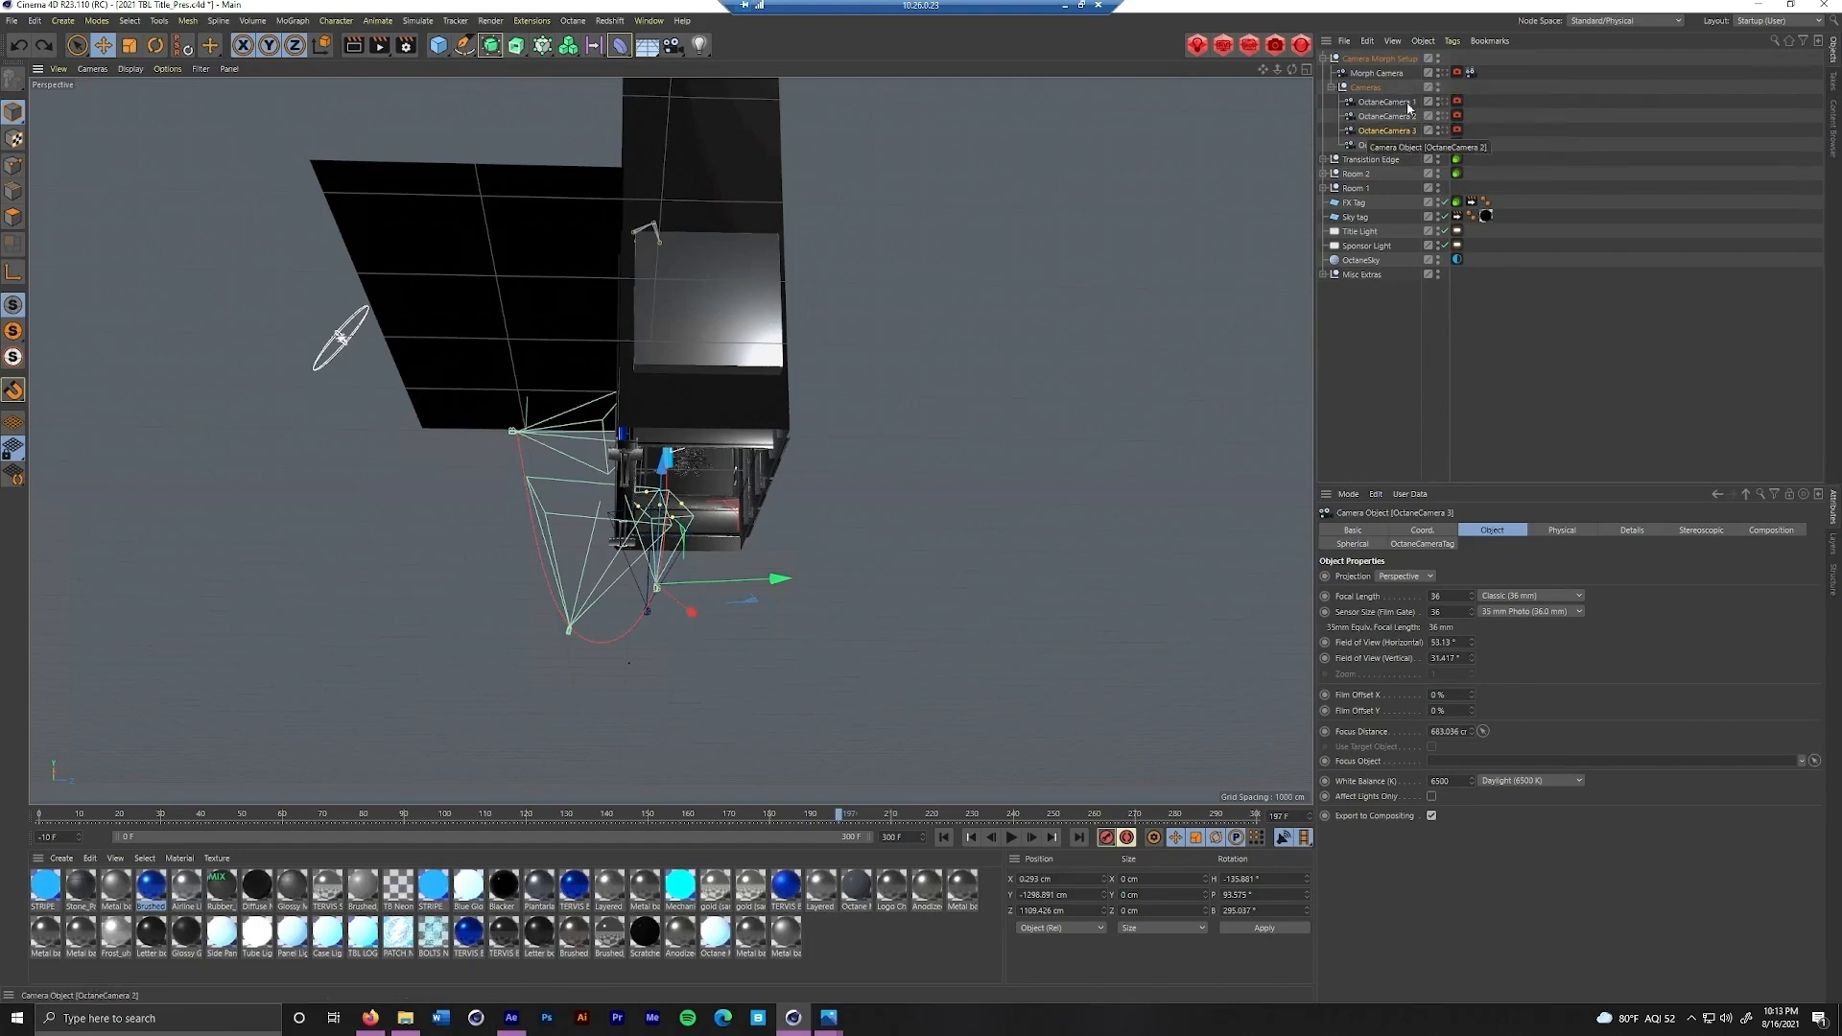
Look through the Morph Camera and OctaneCamera 1, and scrub the animation back to frame 70
click(1444, 74)
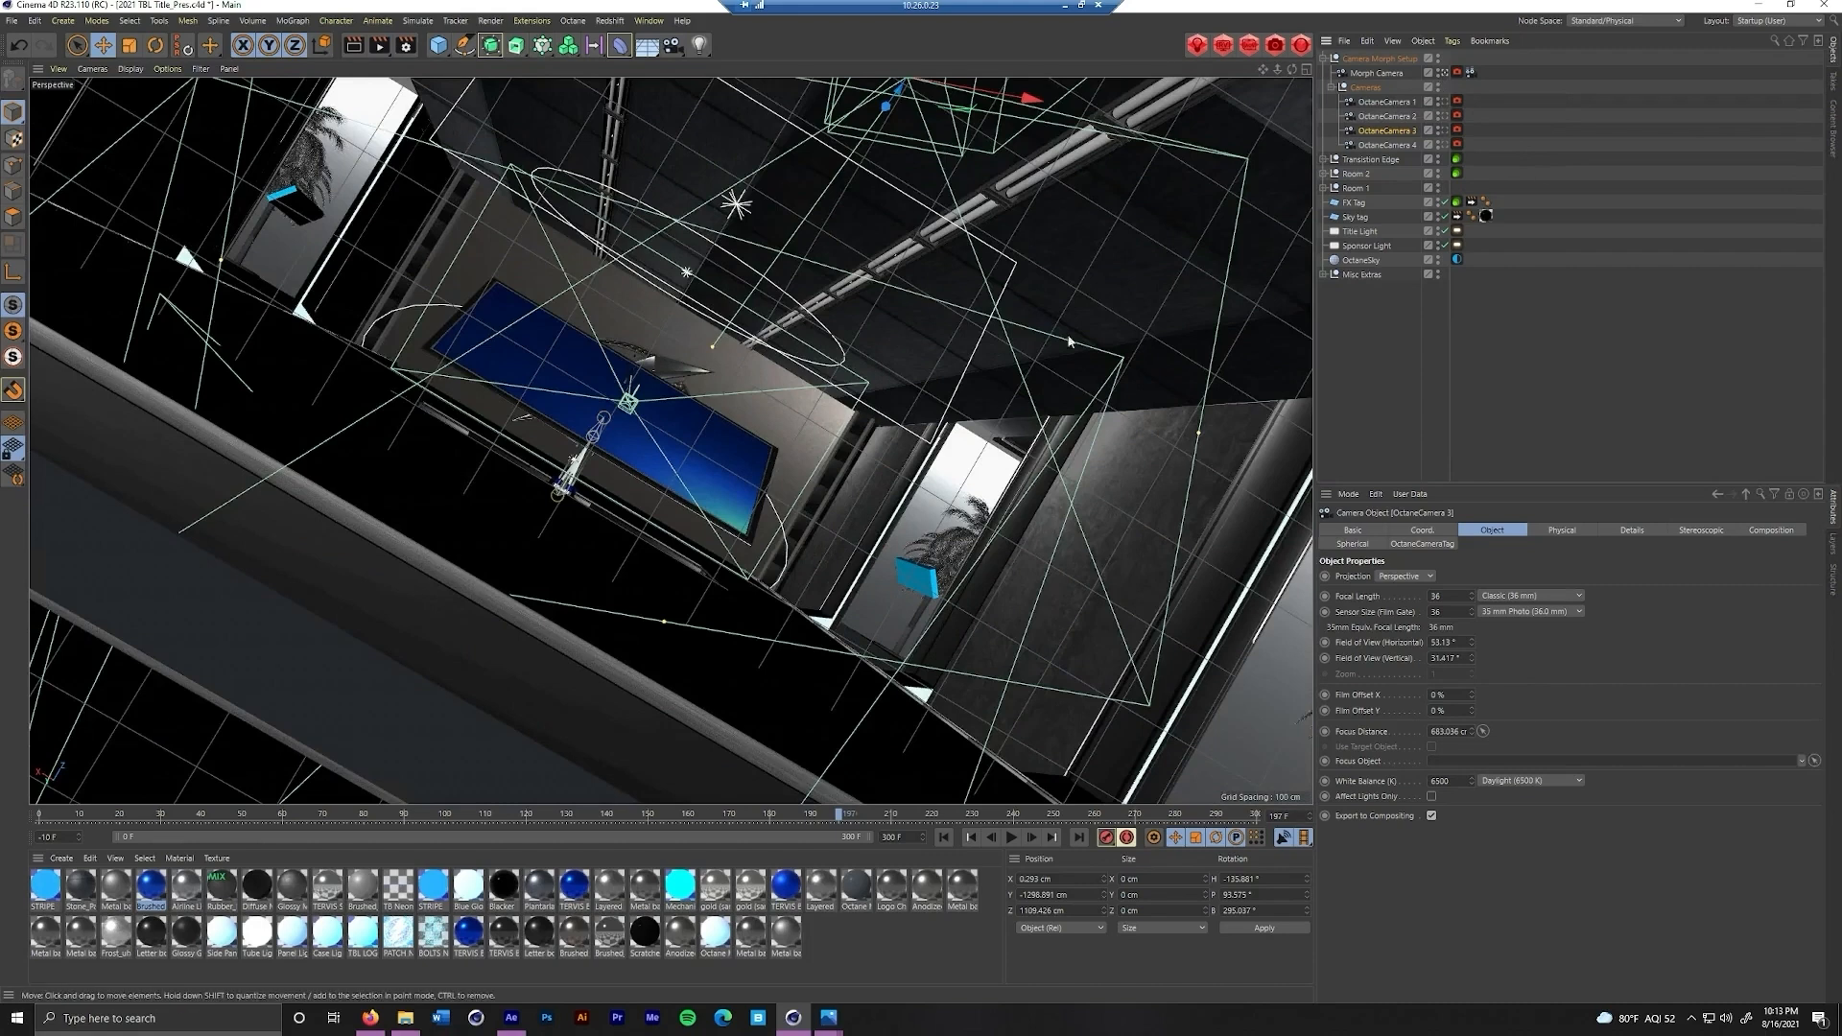
click(1444, 102)
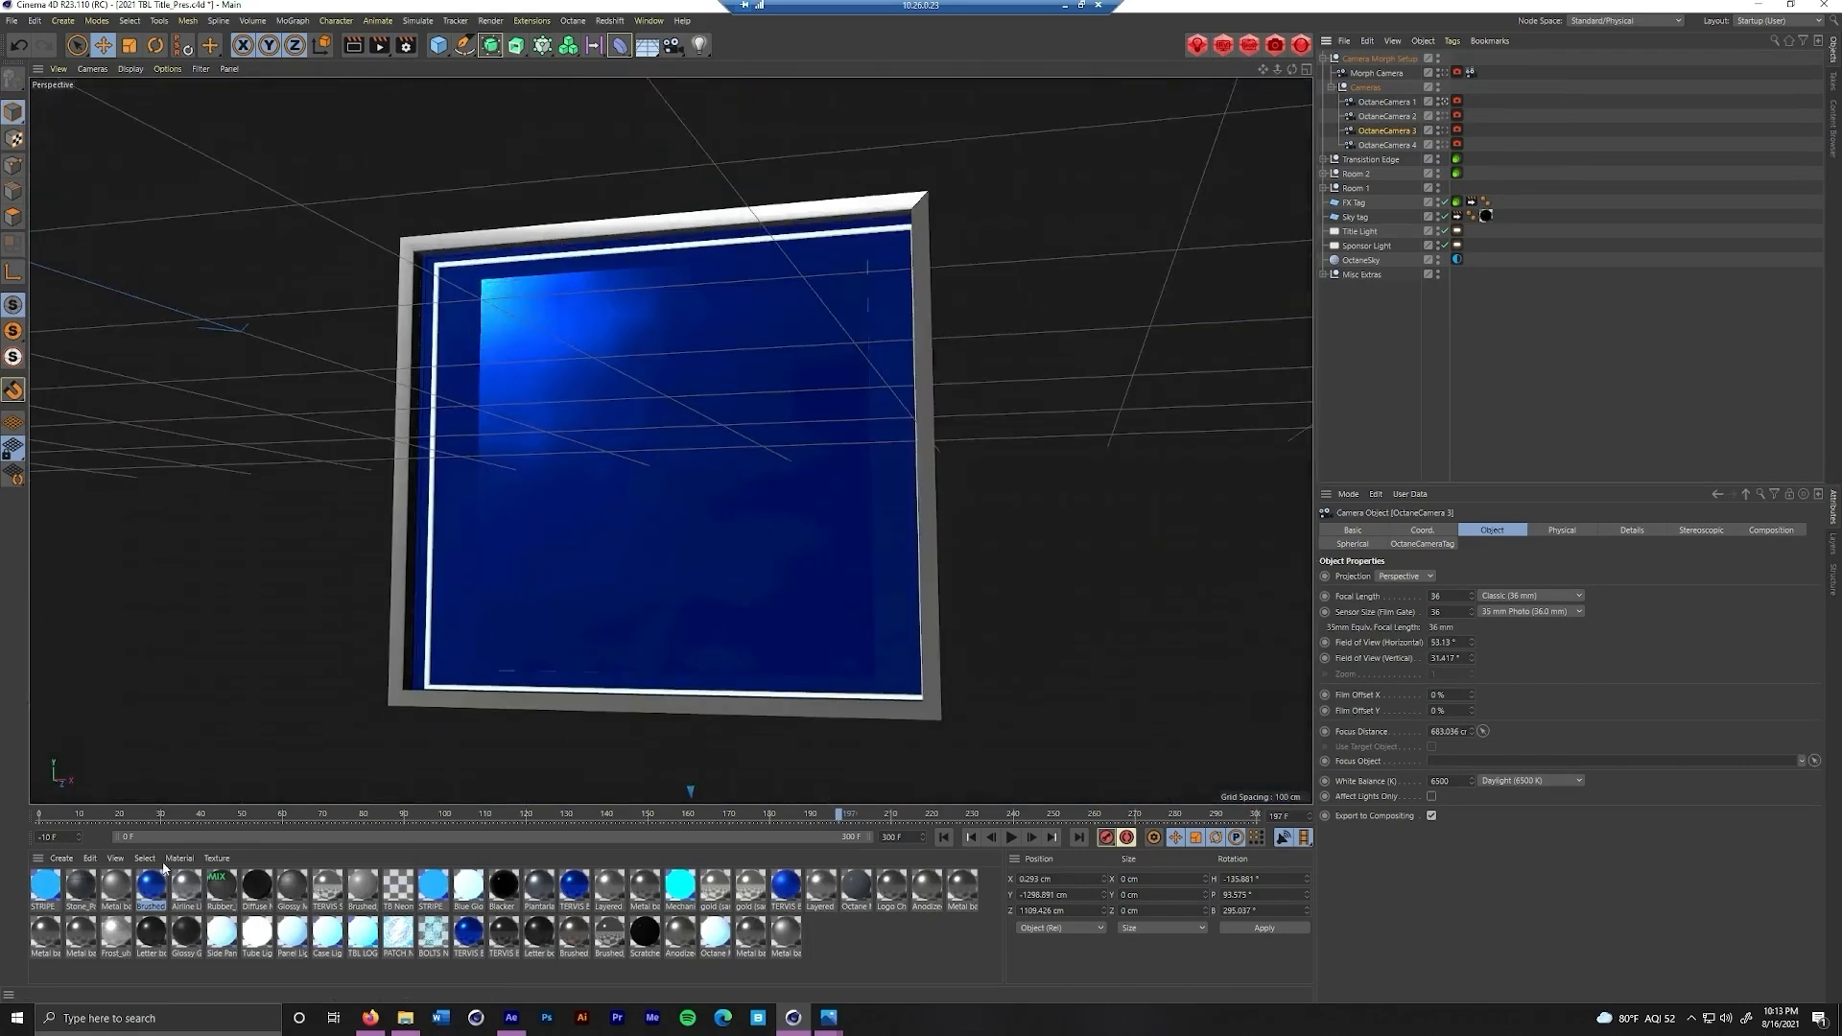
drag(838, 815, 323, 815)
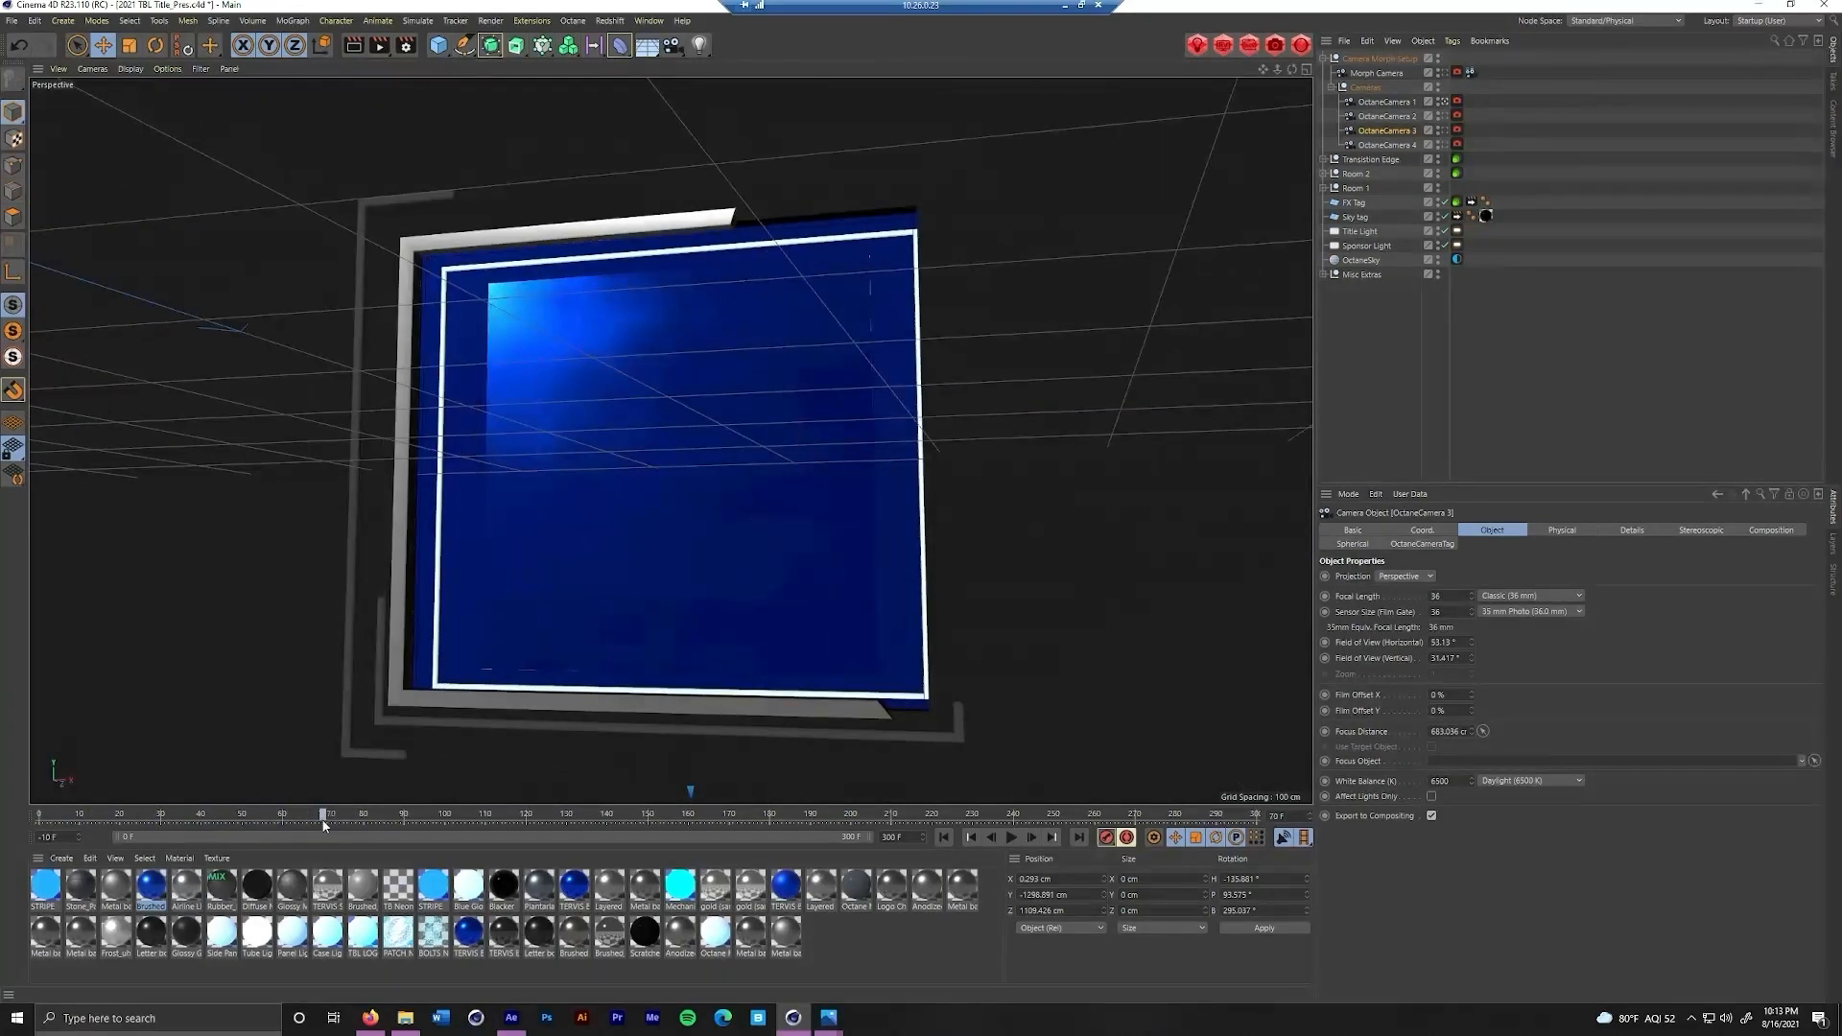
Look through OctaneCamera 2, 3 and 4 to compare their framing, and scrub the animation forward from OctaneCamera 4's view
click(1445, 116)
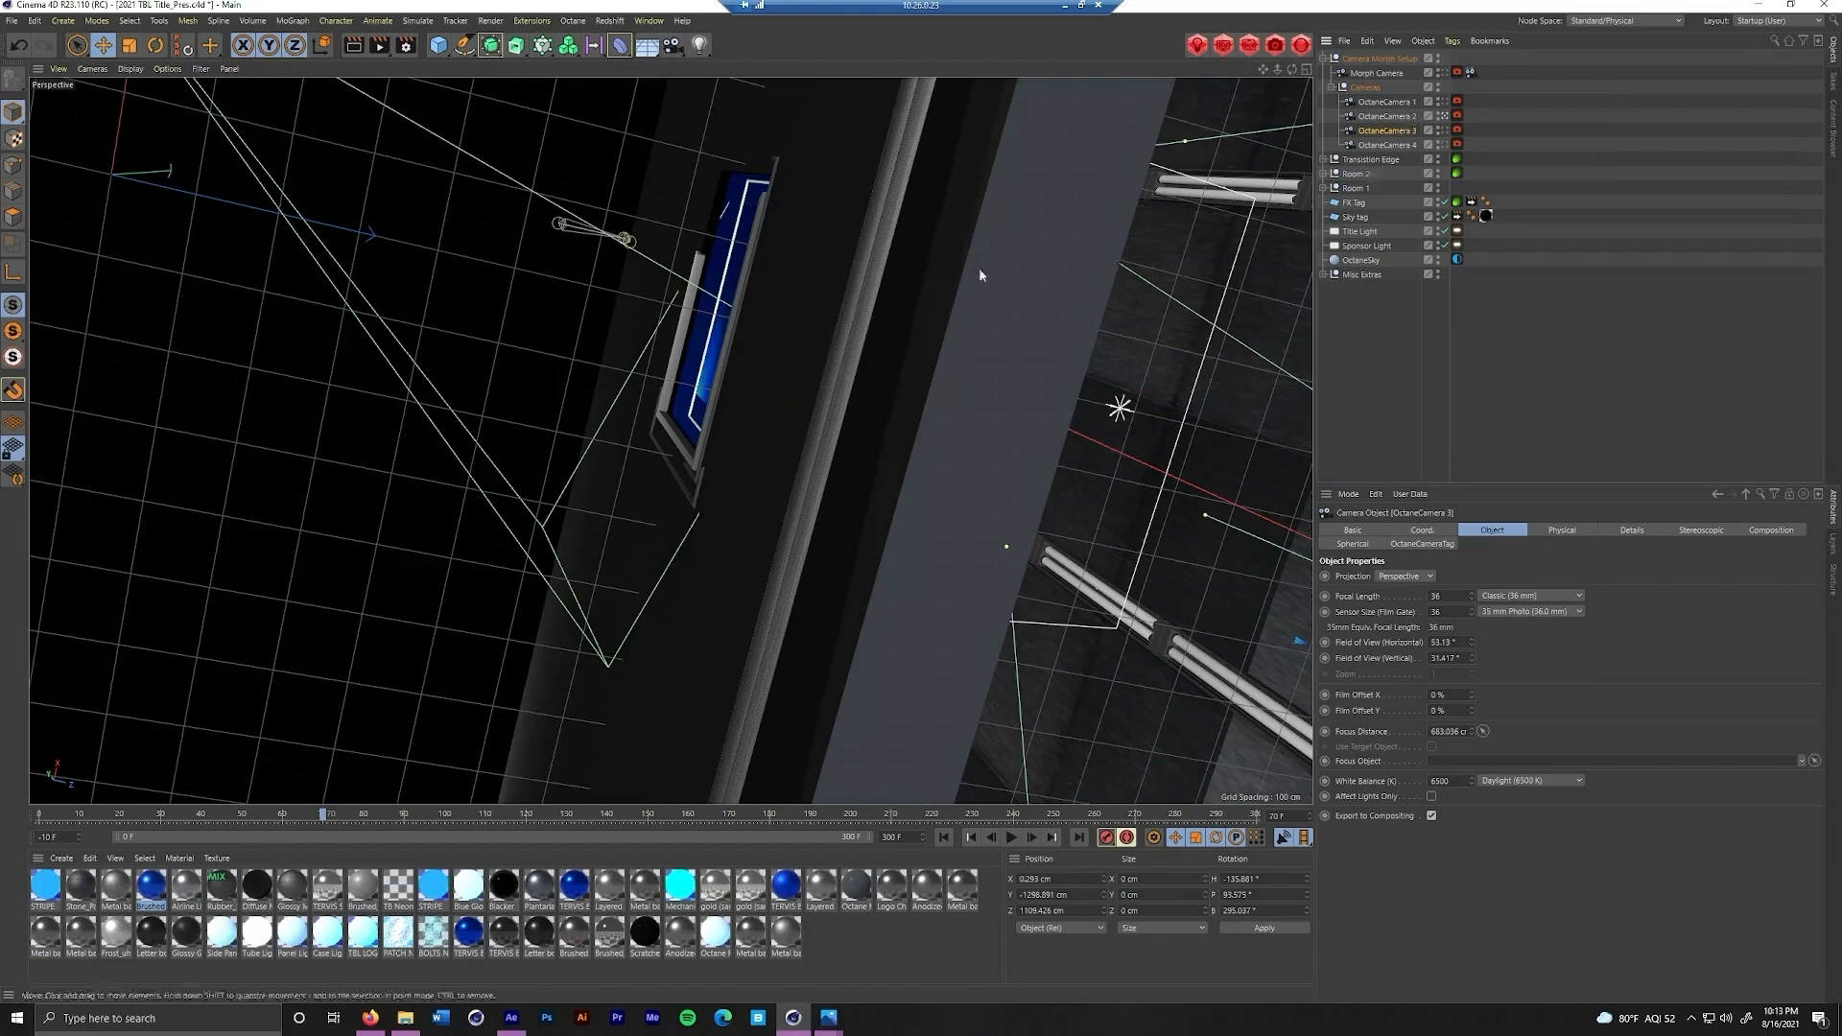
click(1445, 131)
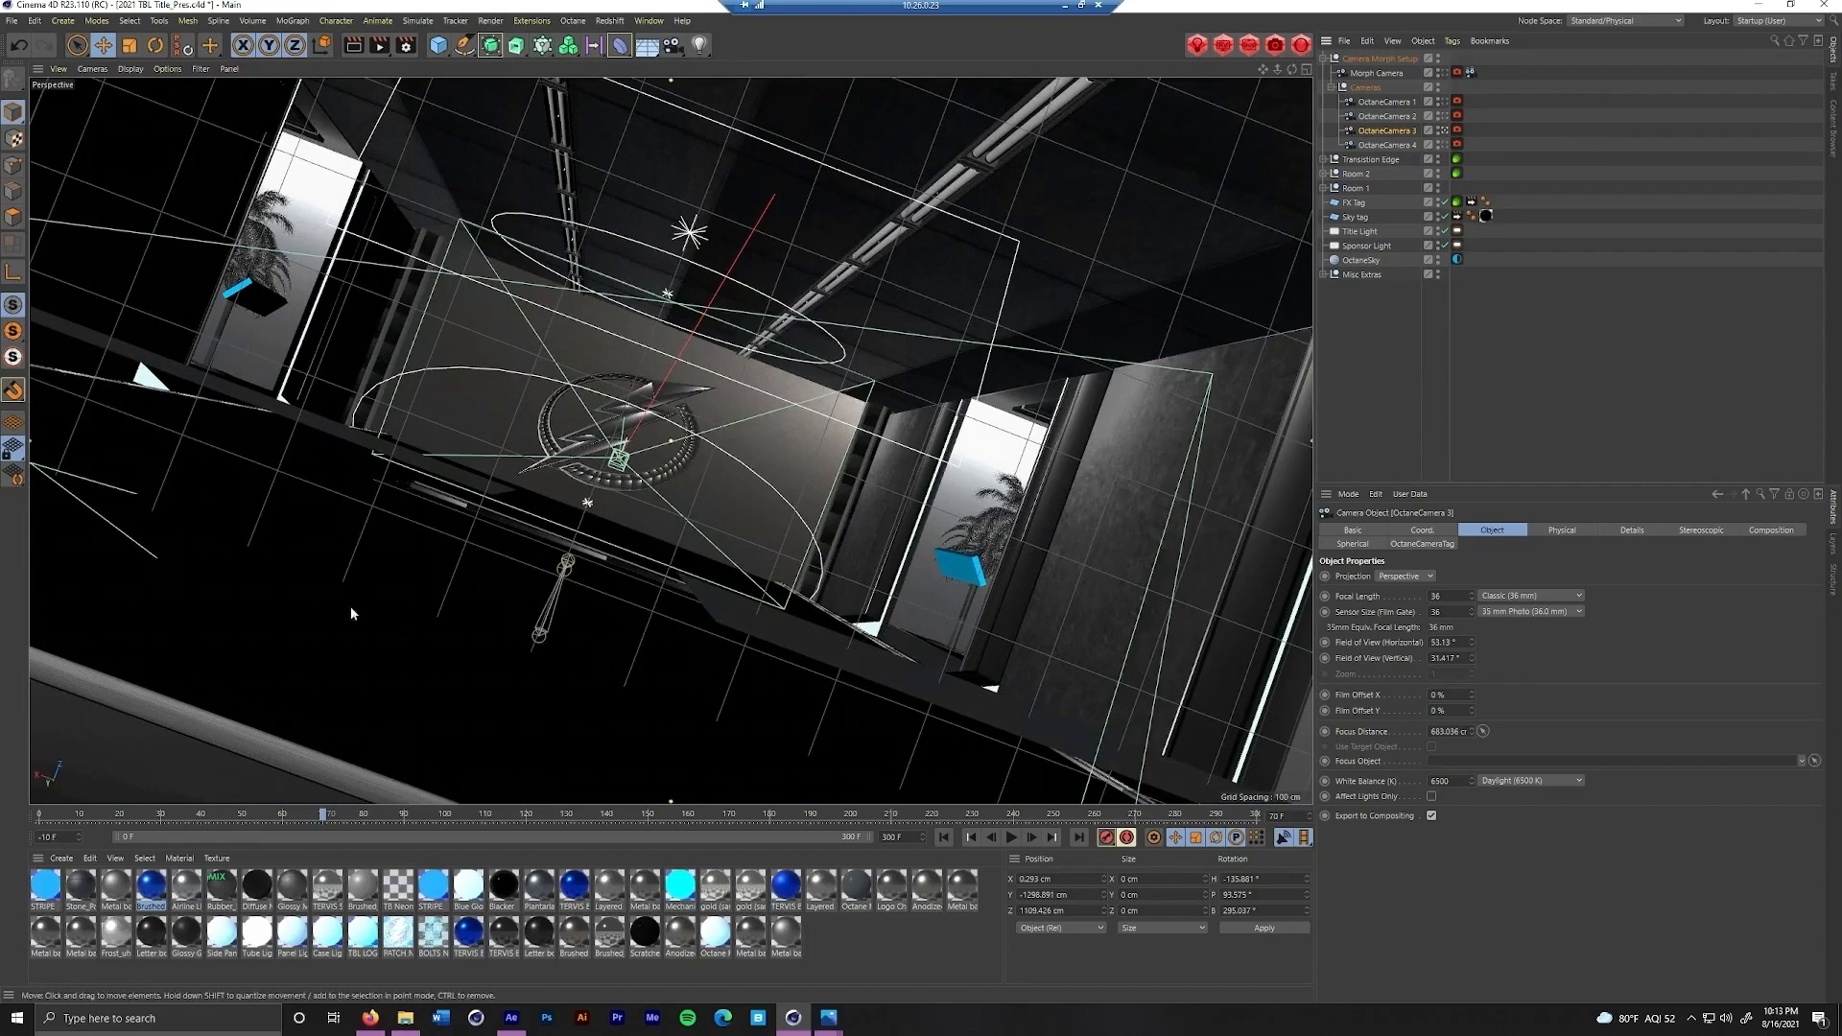
click(1445, 117)
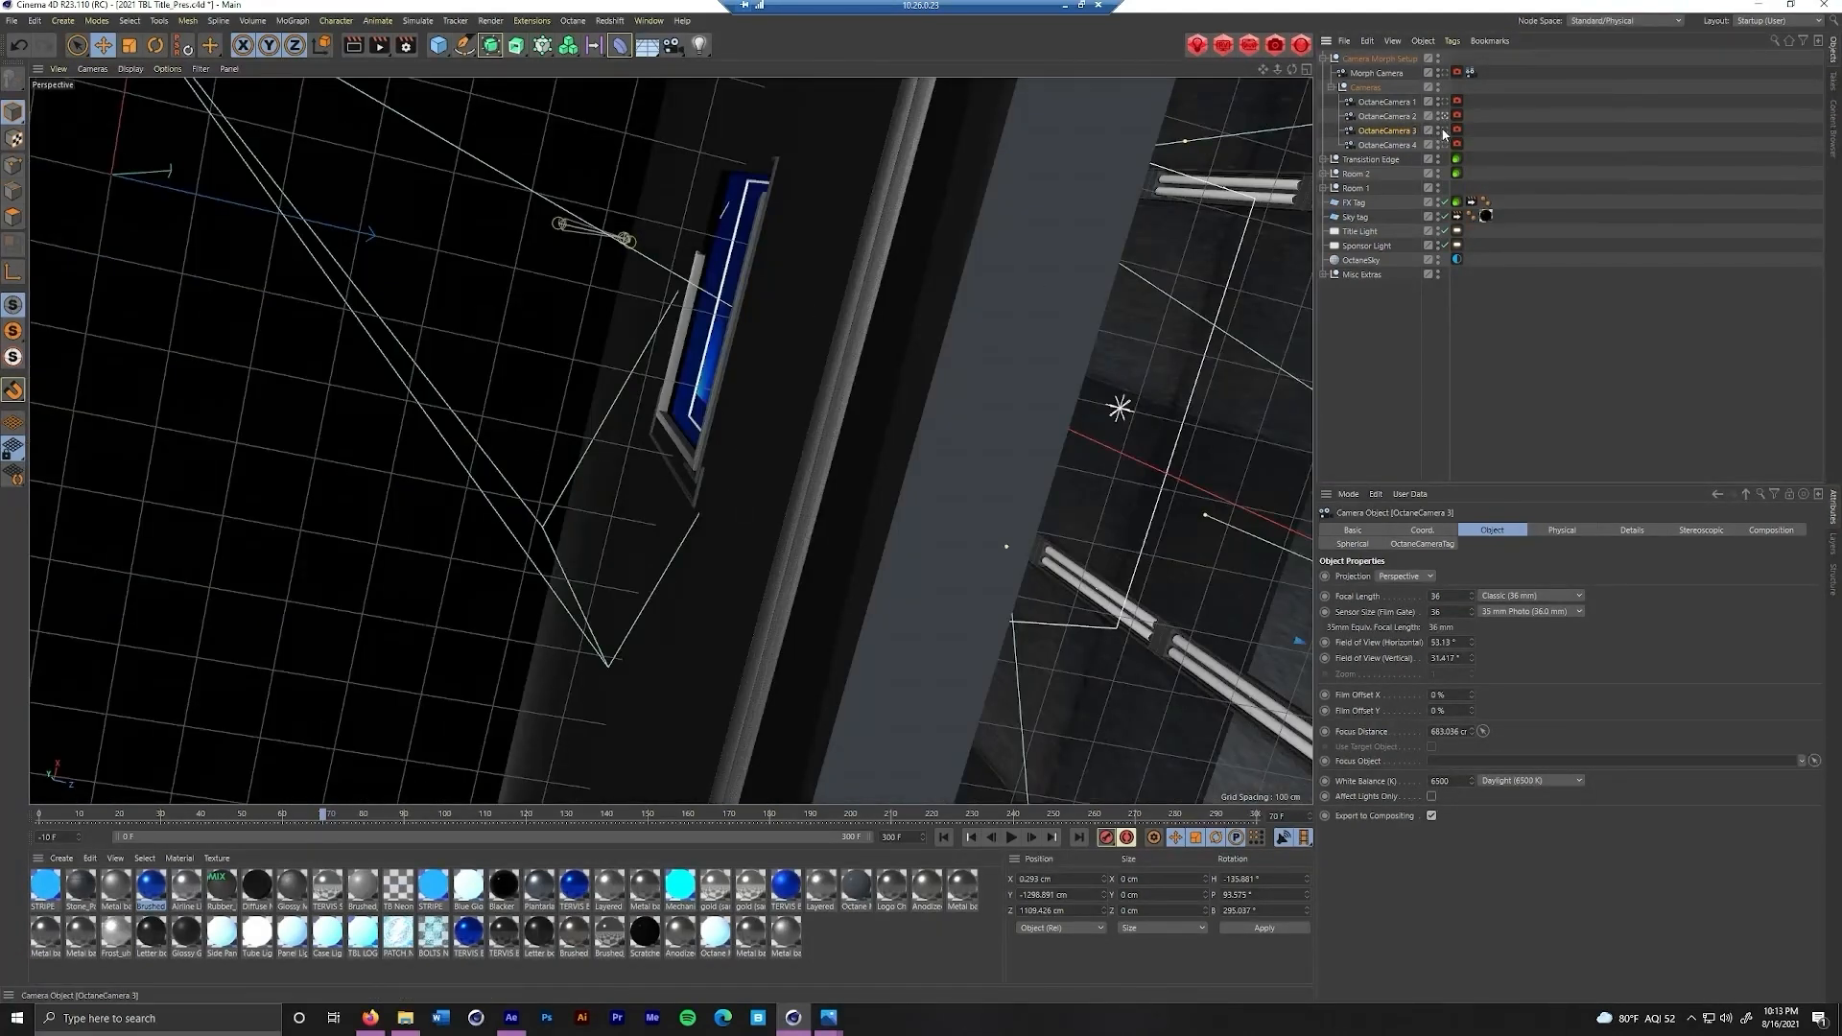
click(1444, 131)
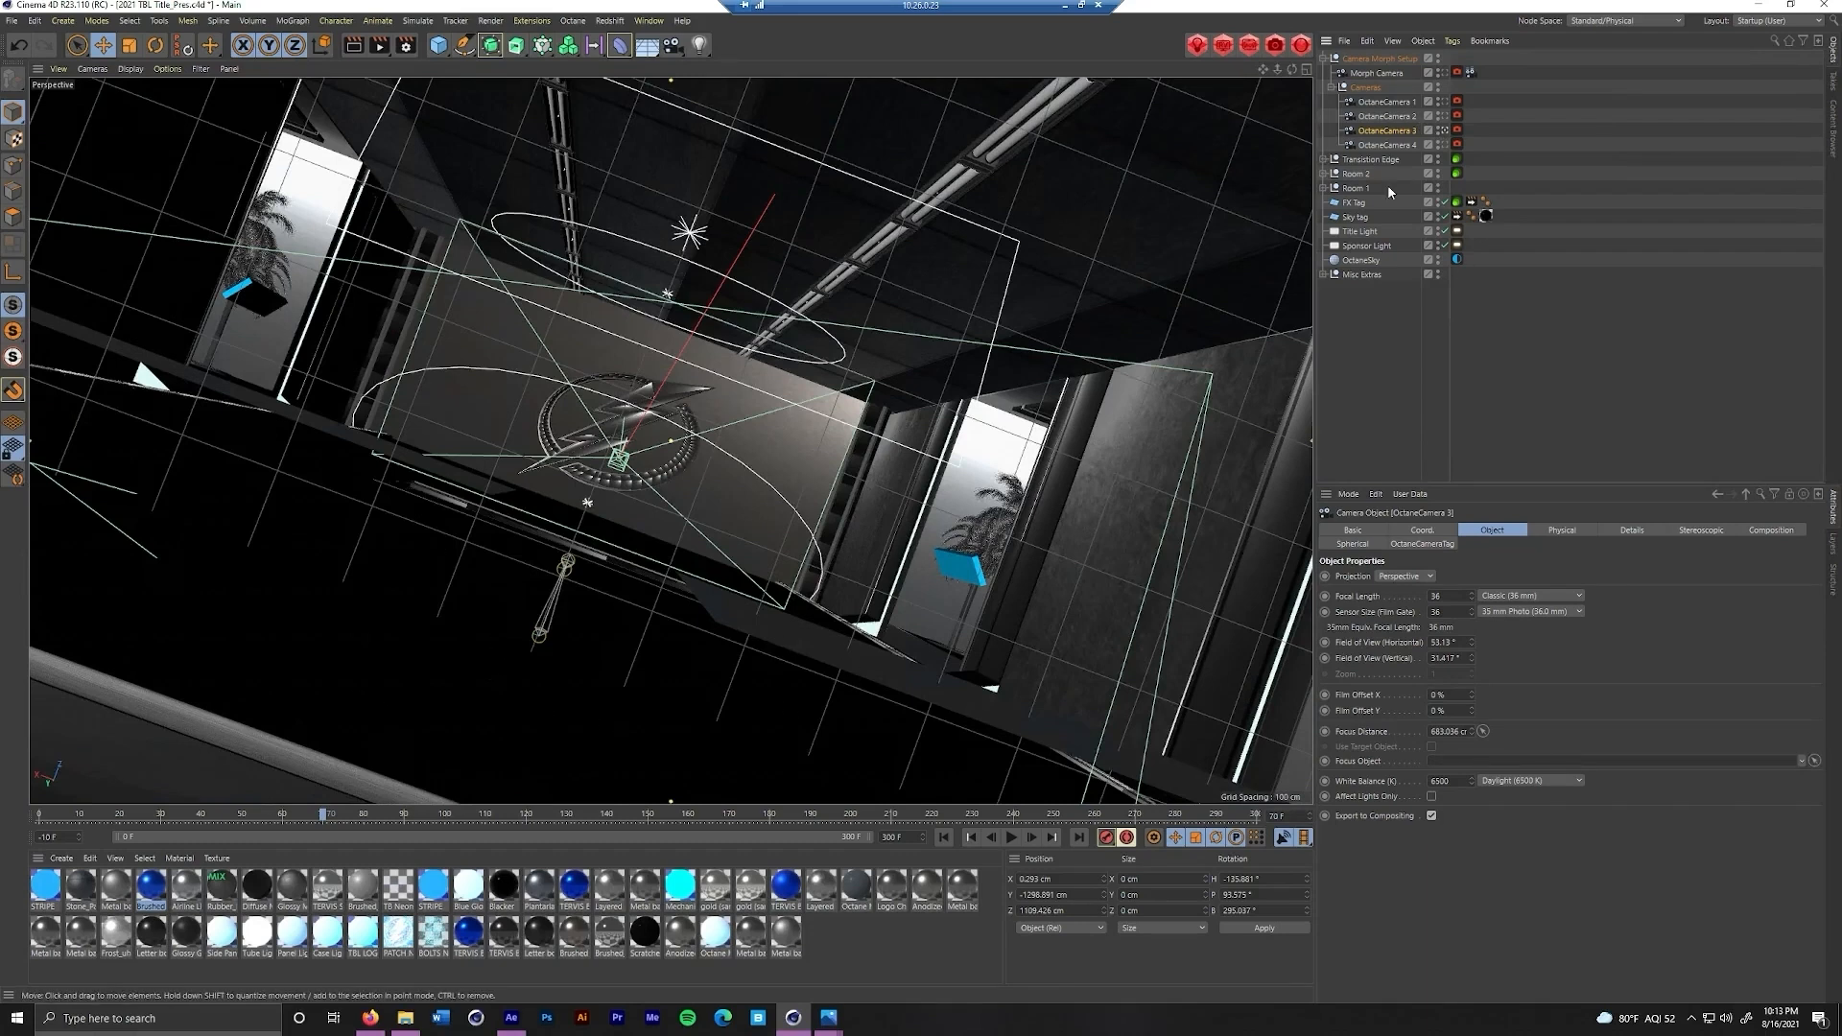
click(1444, 145)
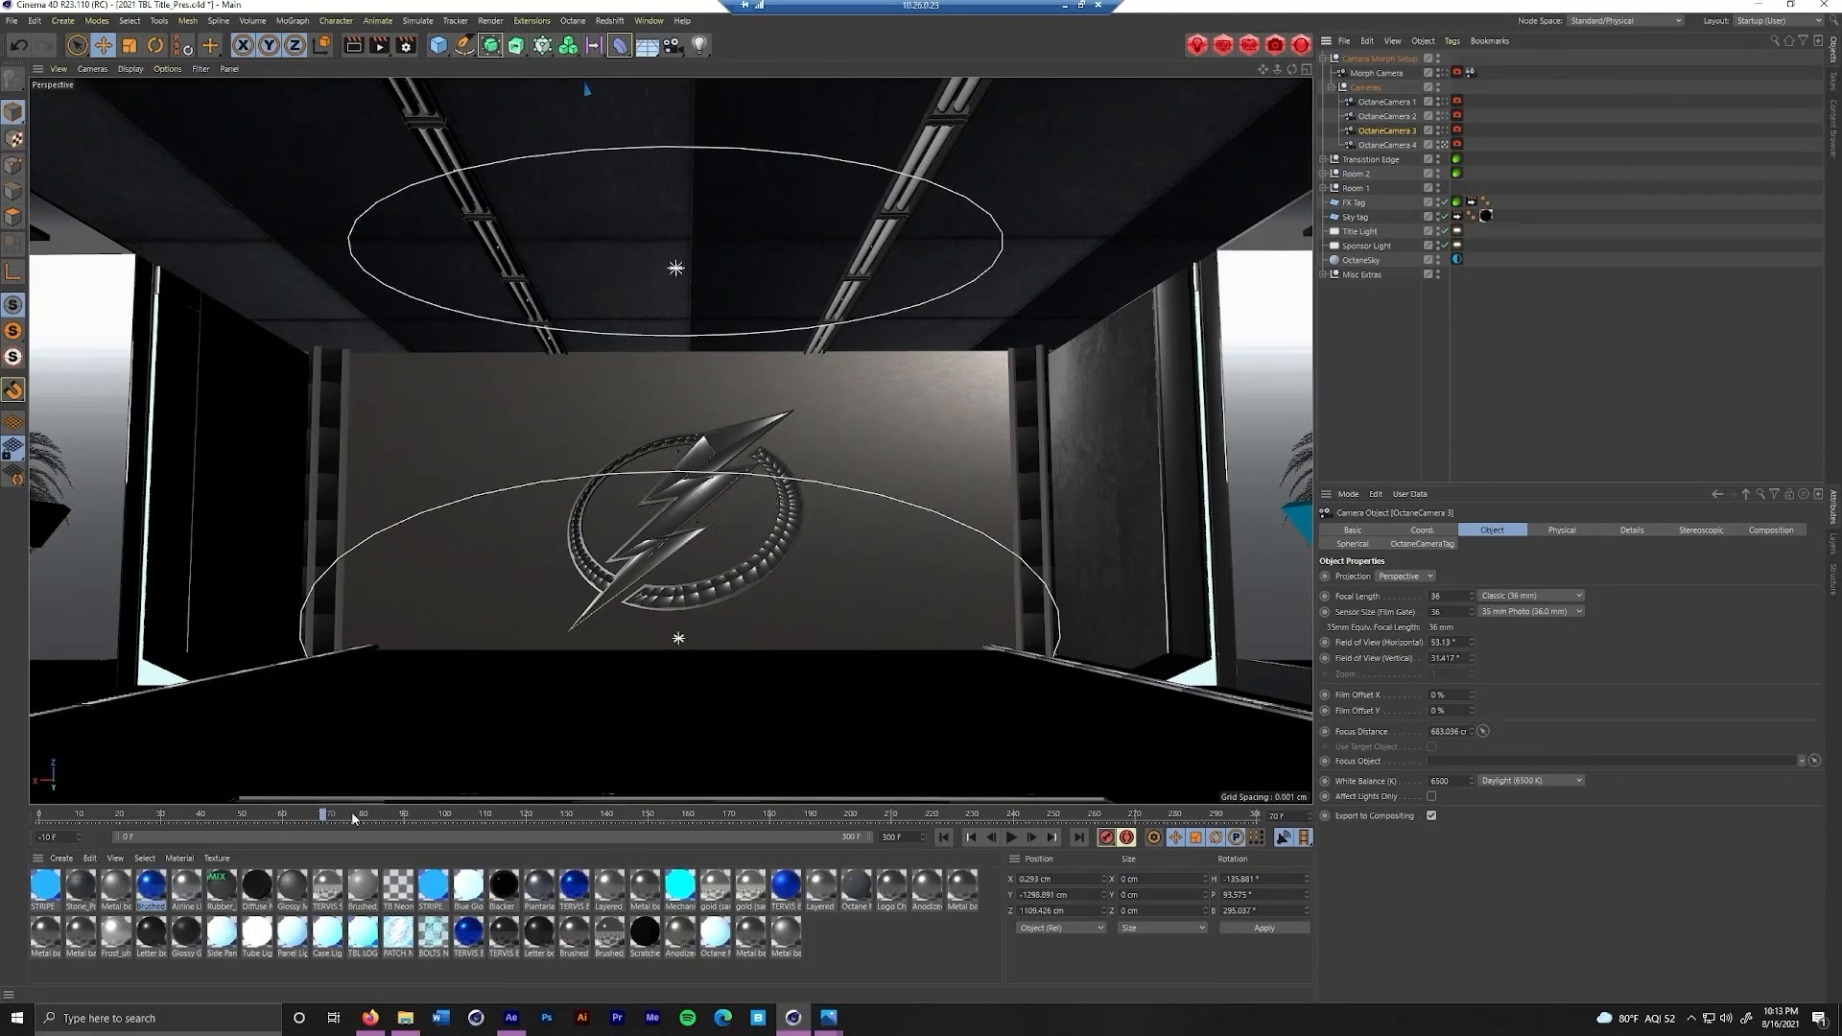
drag(324, 819, 1188, 804)
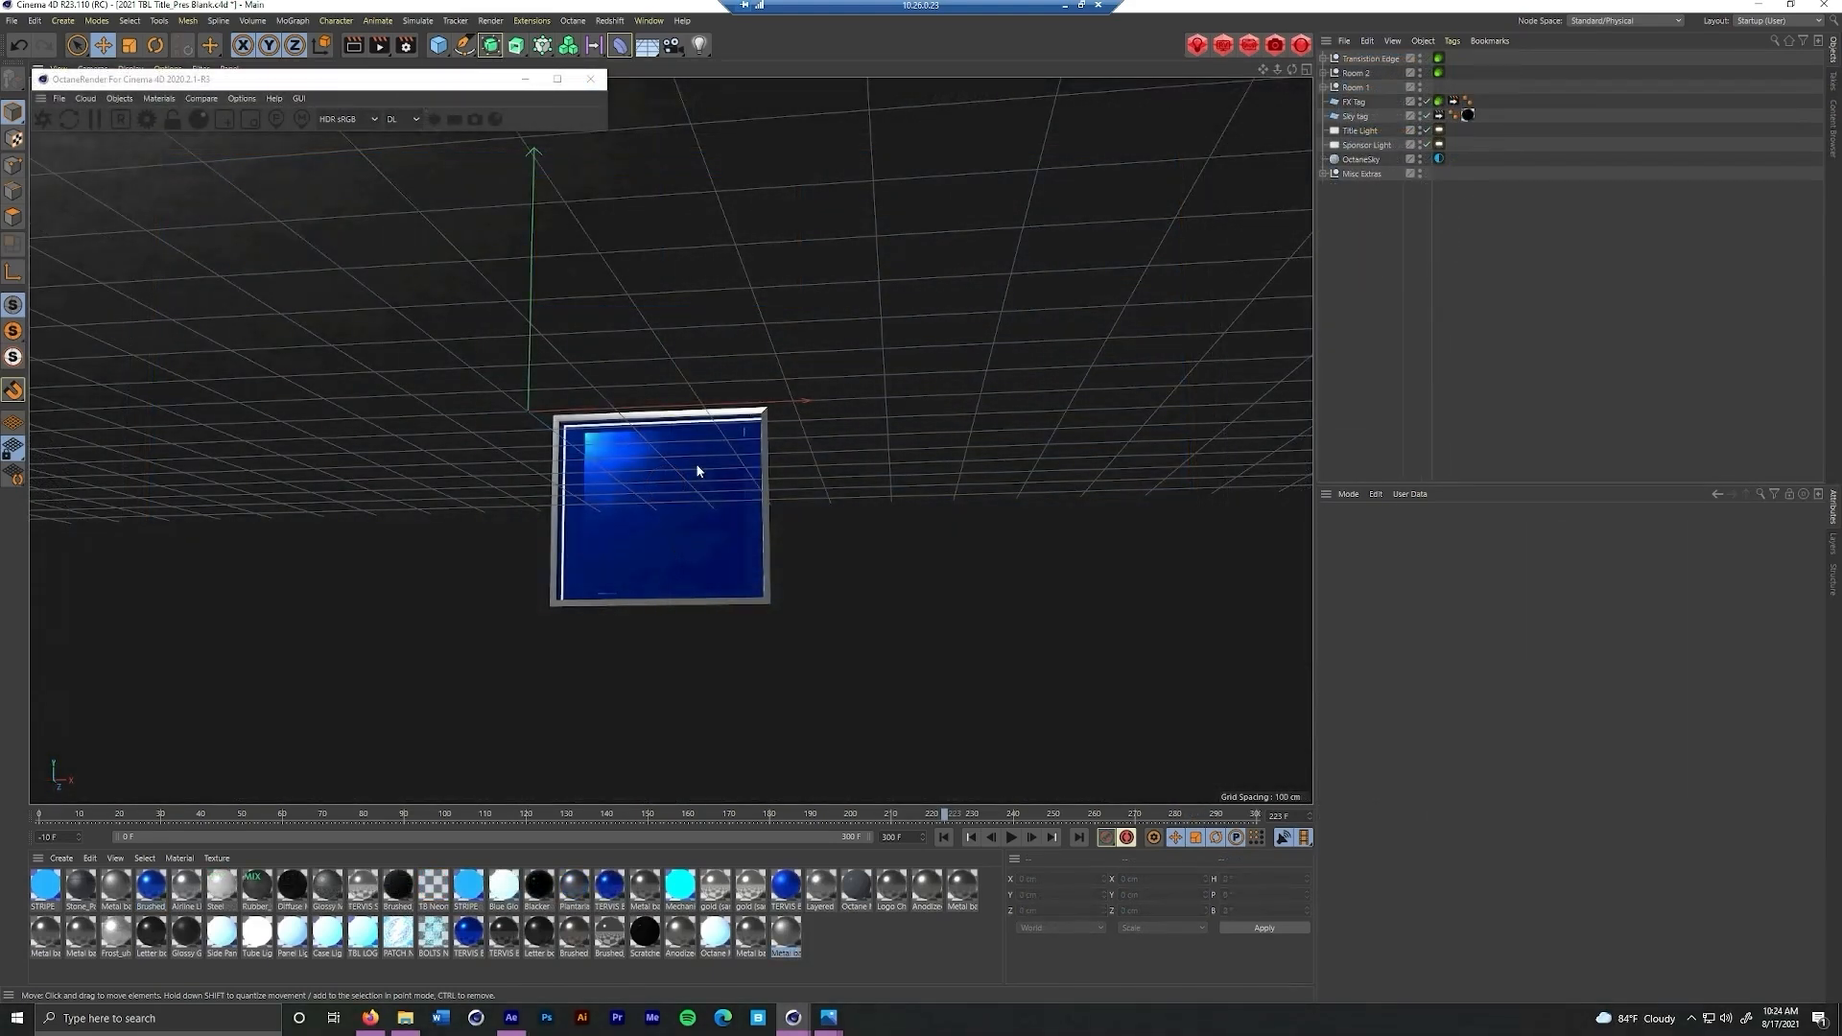
Add an Octane camera from a view framing the blue panel slightly from below
drag(696, 462, 661, 487)
drag(676, 371, 706, 378)
scroll(676, 516, up, 5)
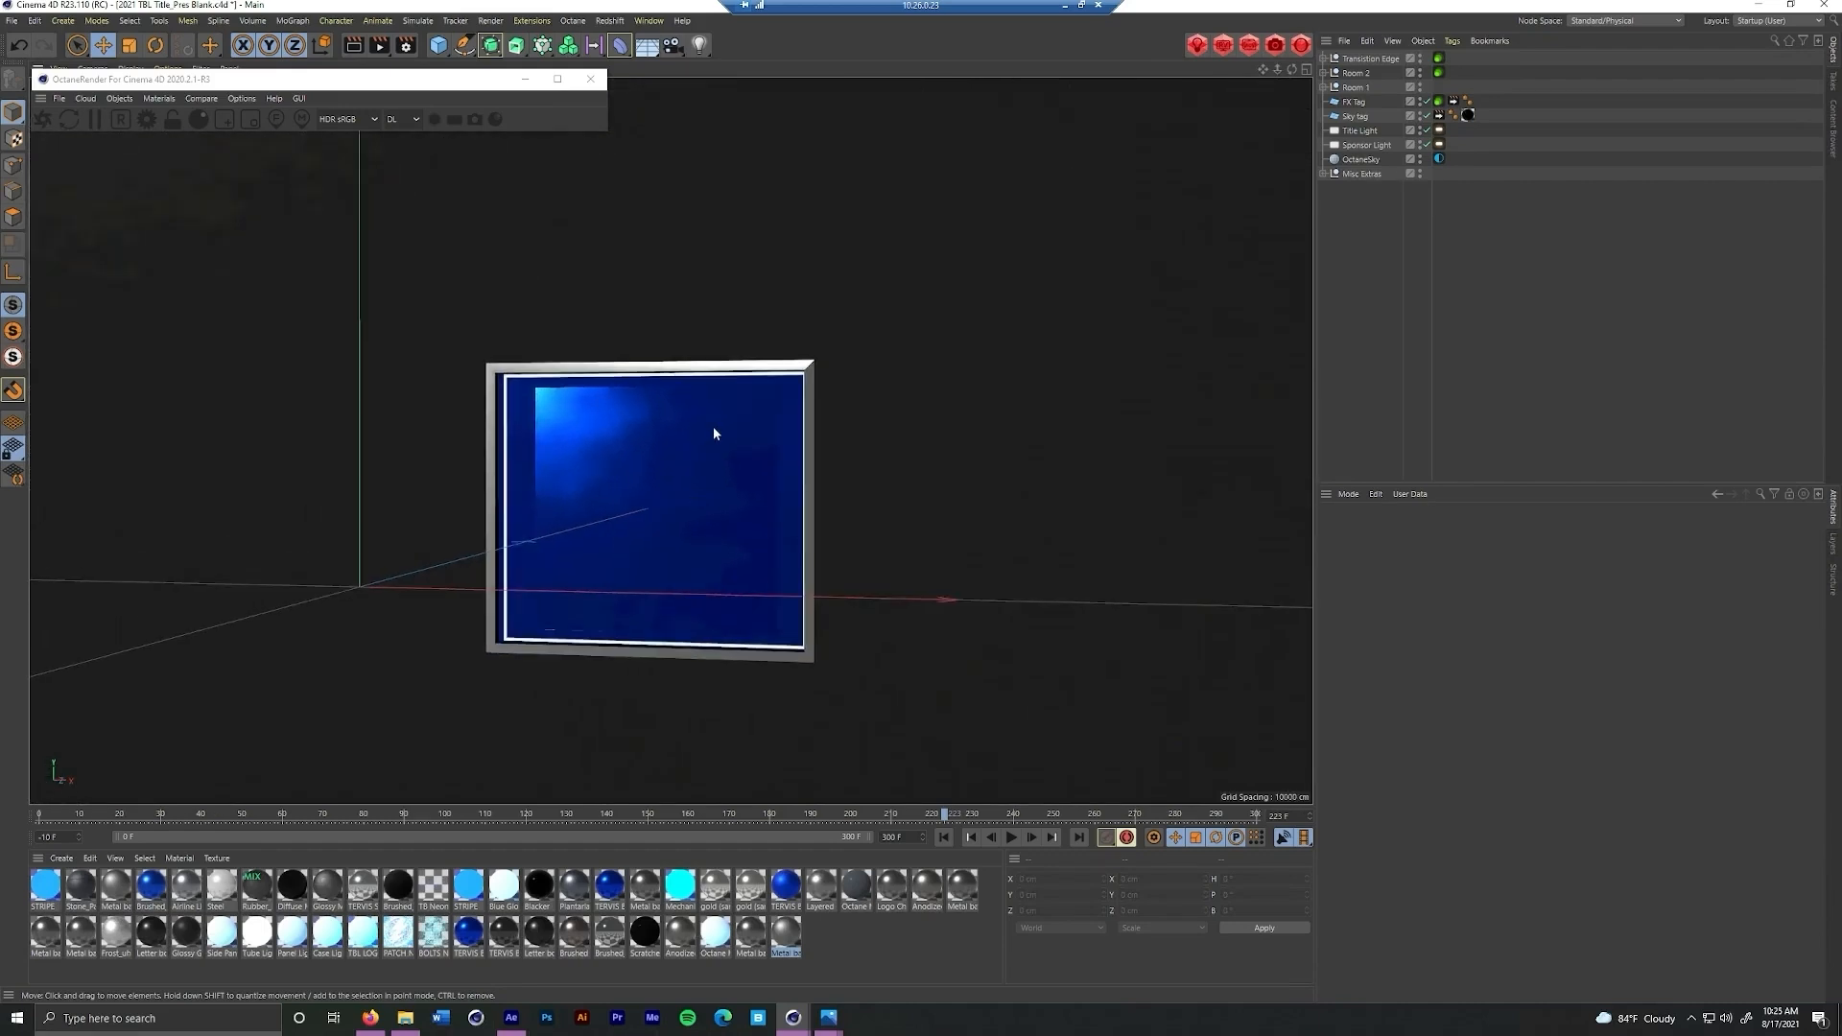
drag(715, 461, 780, 363)
scroll(731, 381, up, 3)
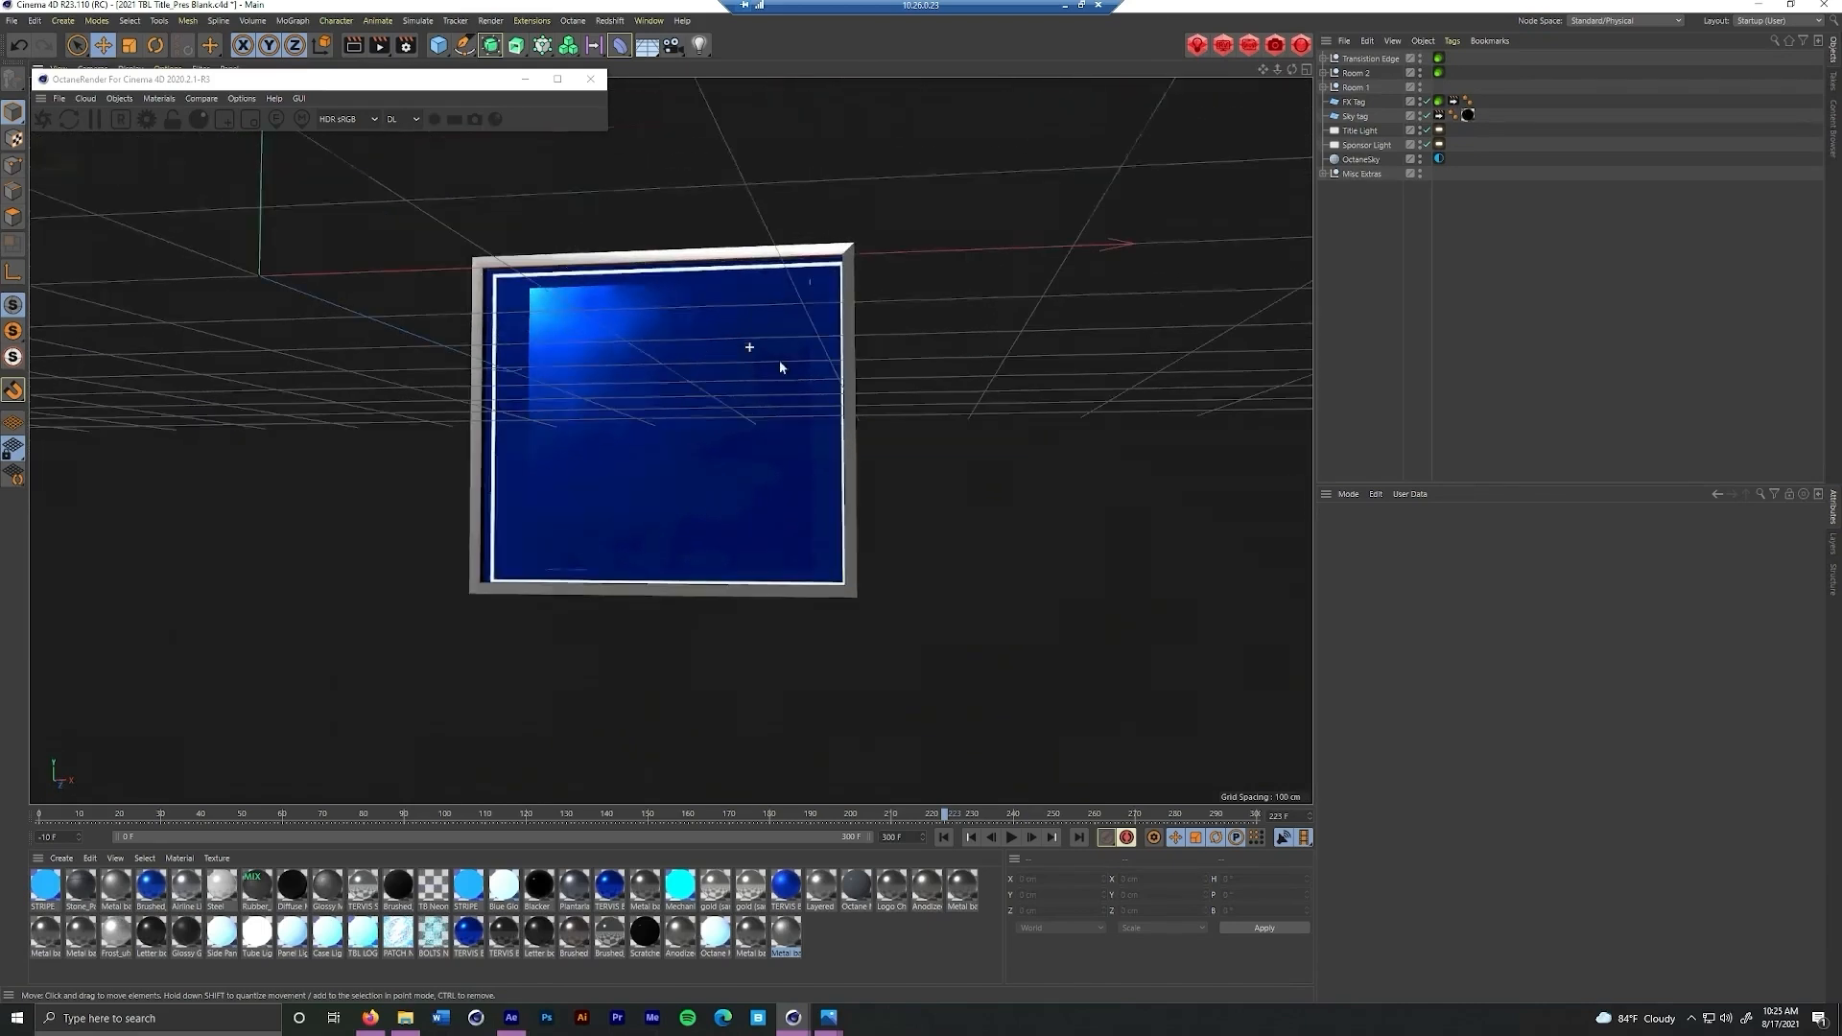
click(119, 98)
click(134, 117)
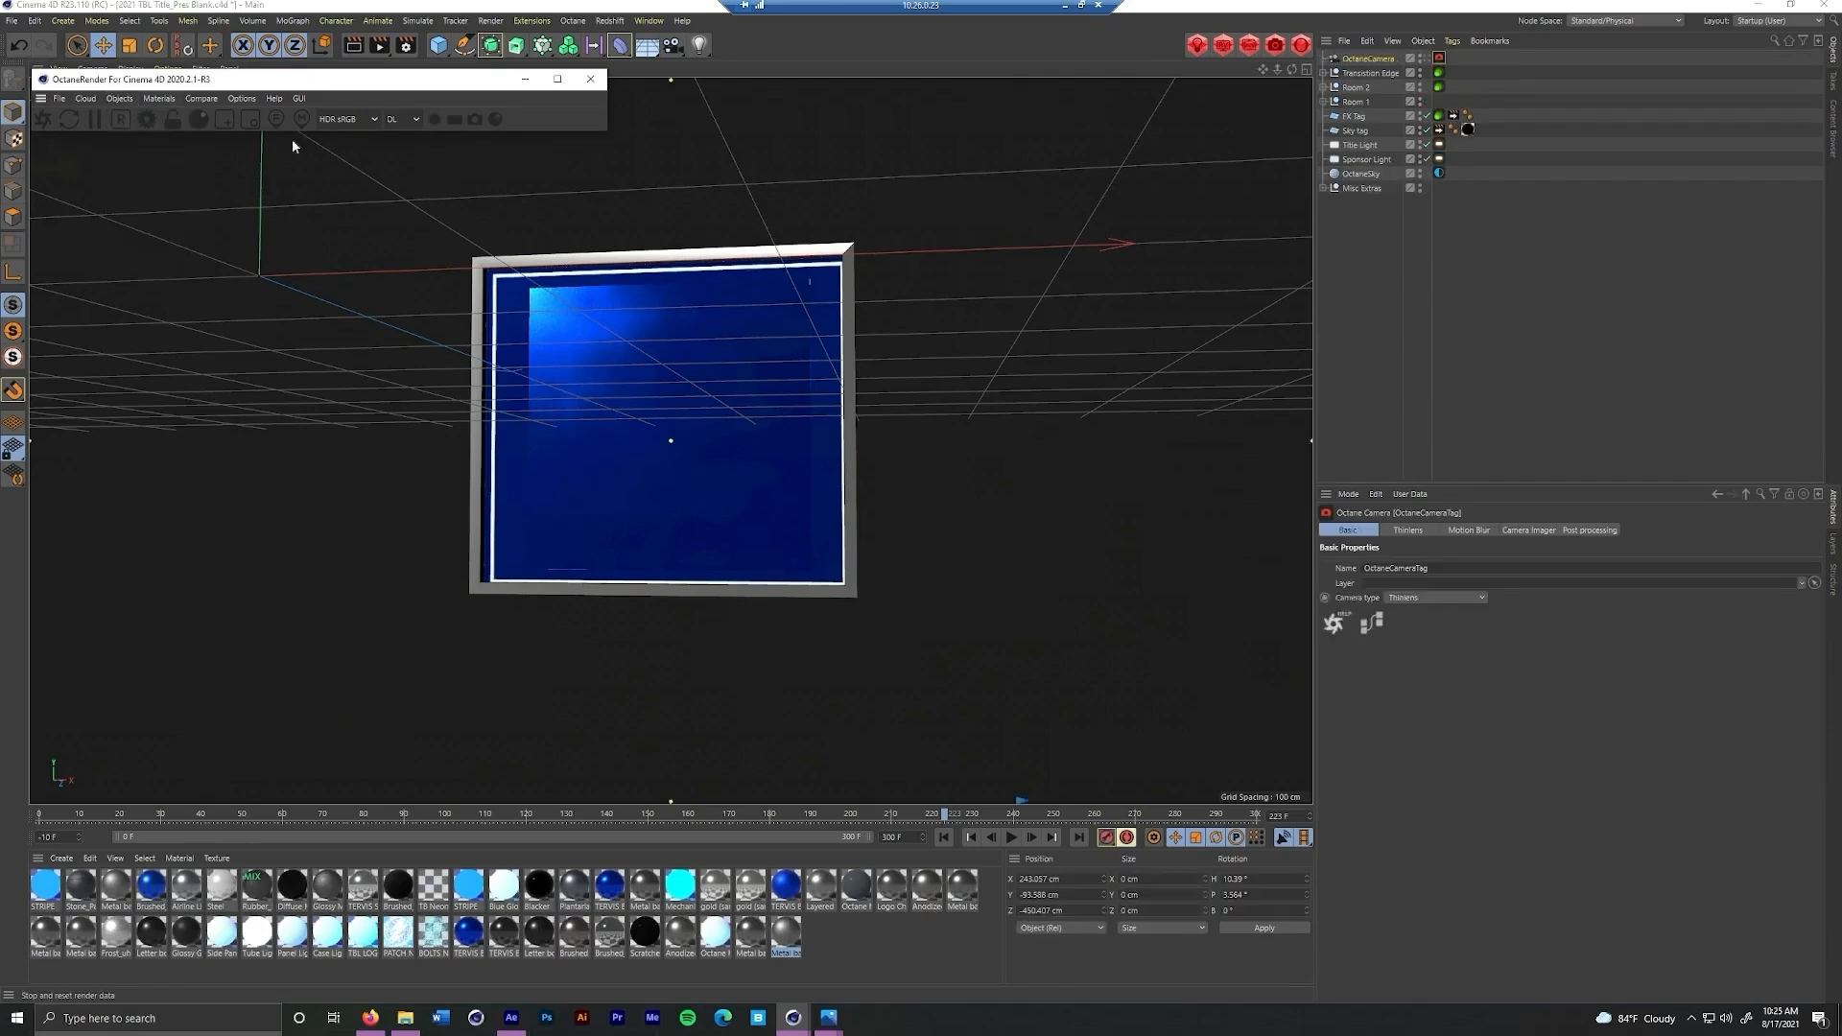
Rename the new camera as OctaneCamera 1
click(1370, 58)
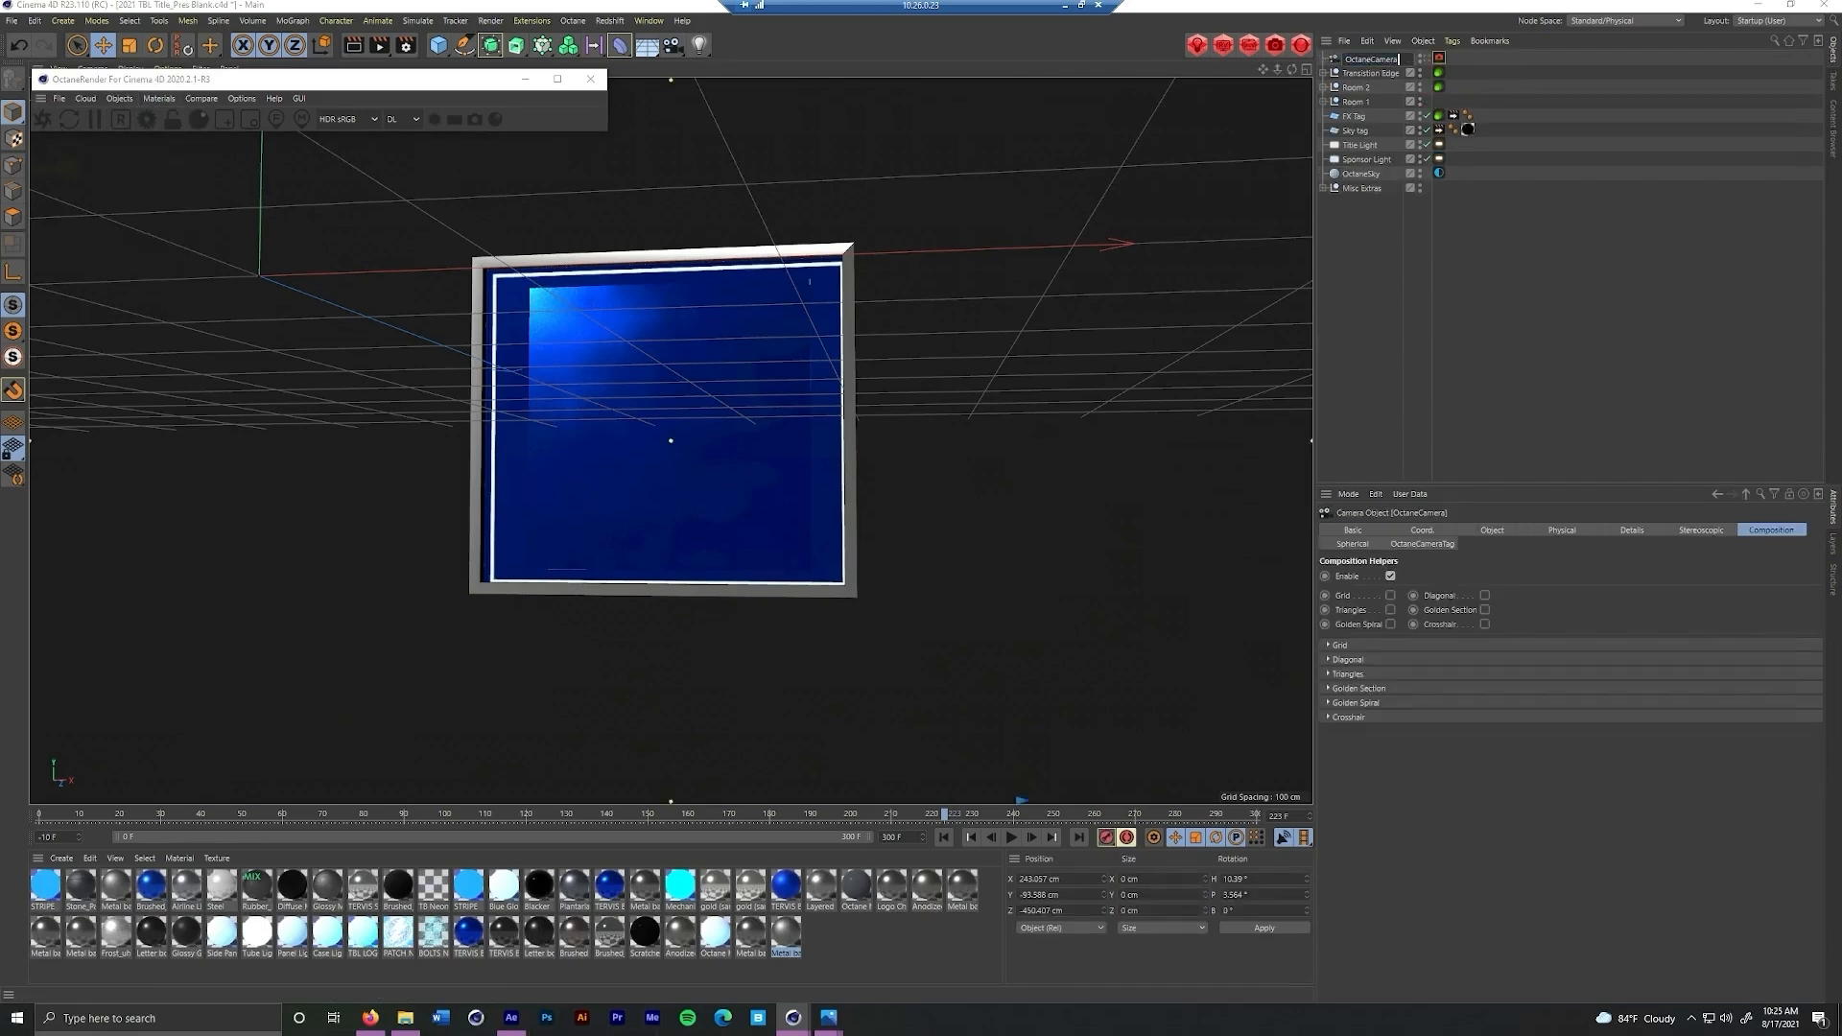
text(1)
key(Return)
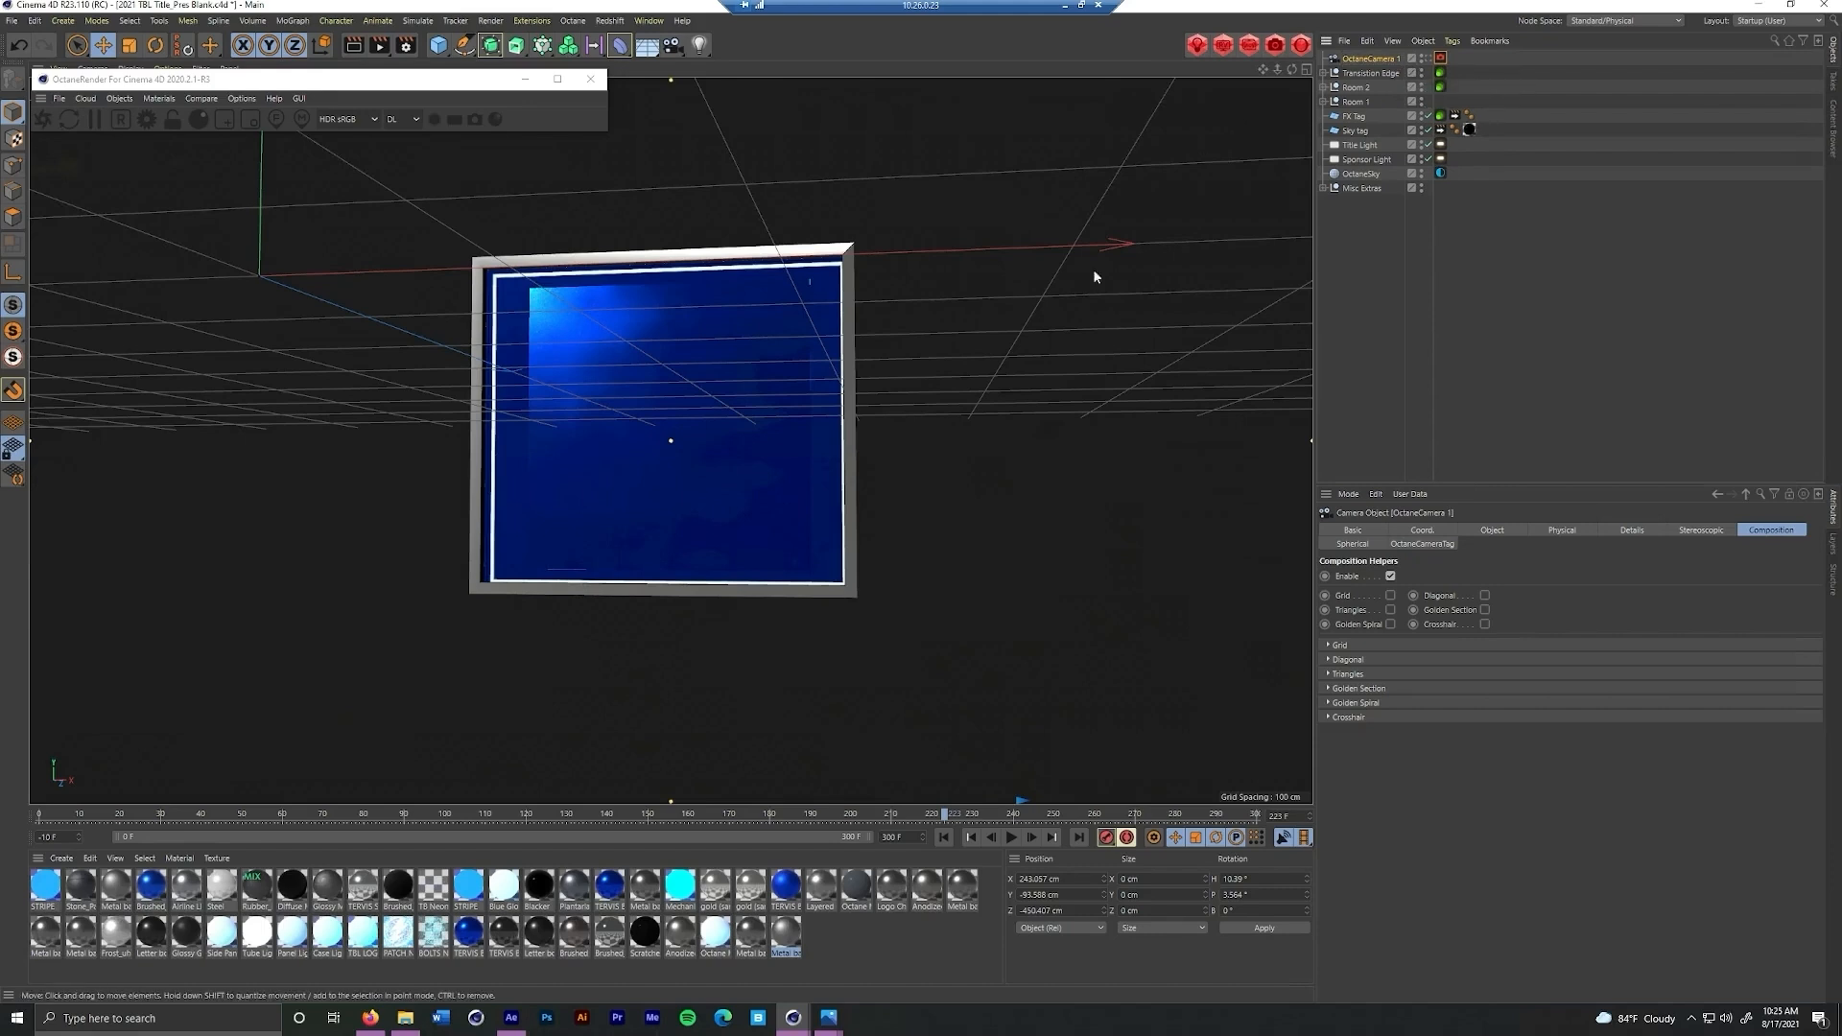
Add a second Octane camera from a steeply tilted view of the blue panel and order it below OctaneCamera 1
drag(856, 566, 681, 303)
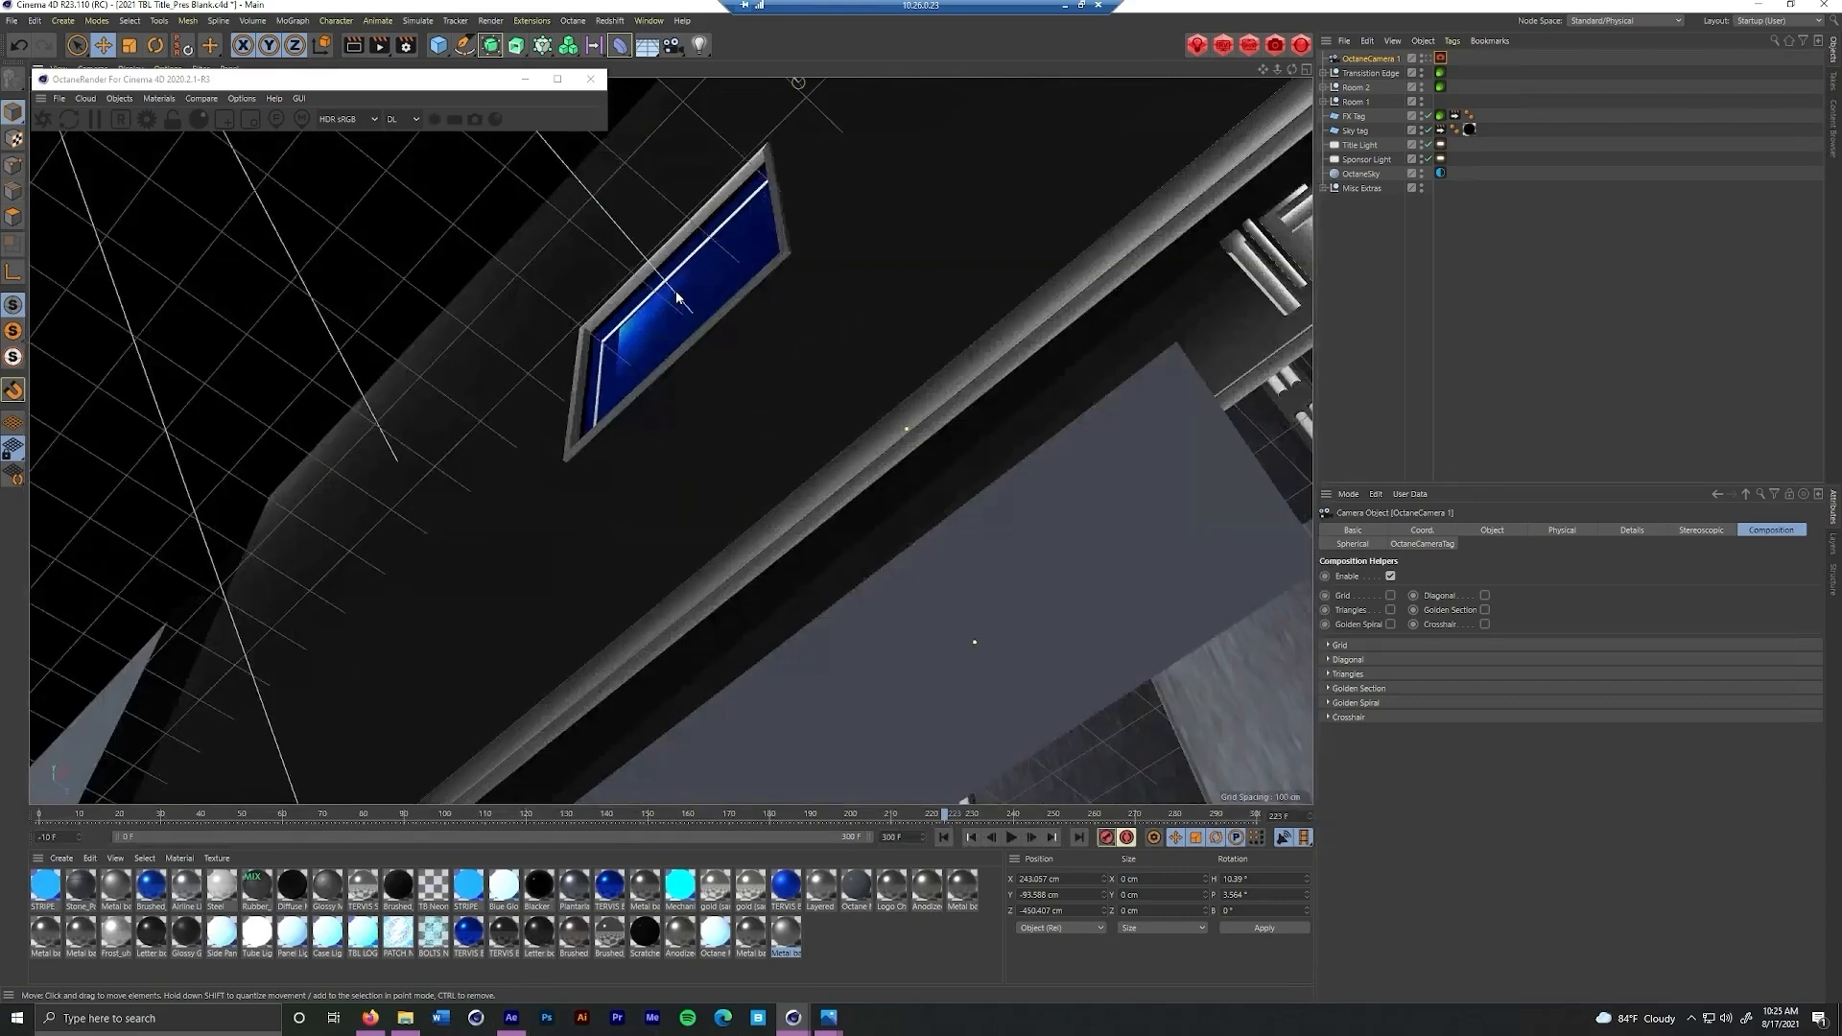
click(119, 98)
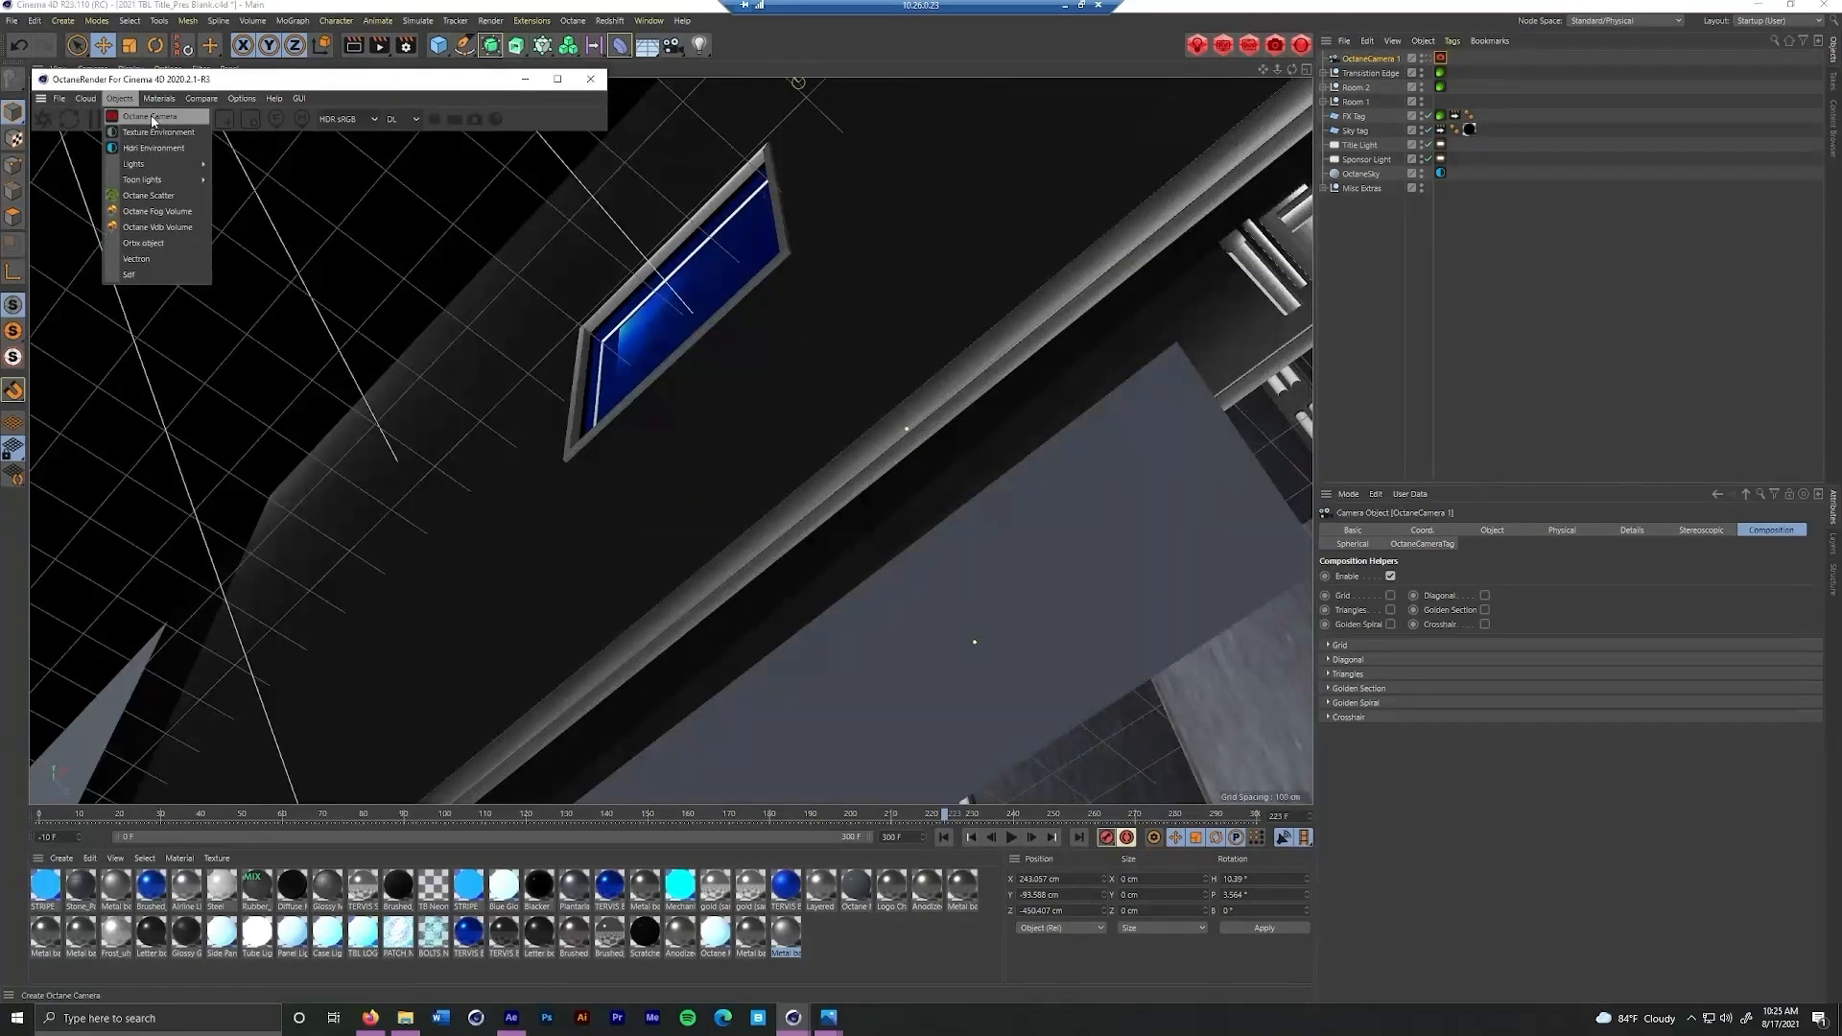
click(144, 113)
drag(1378, 60, 1386, 81)
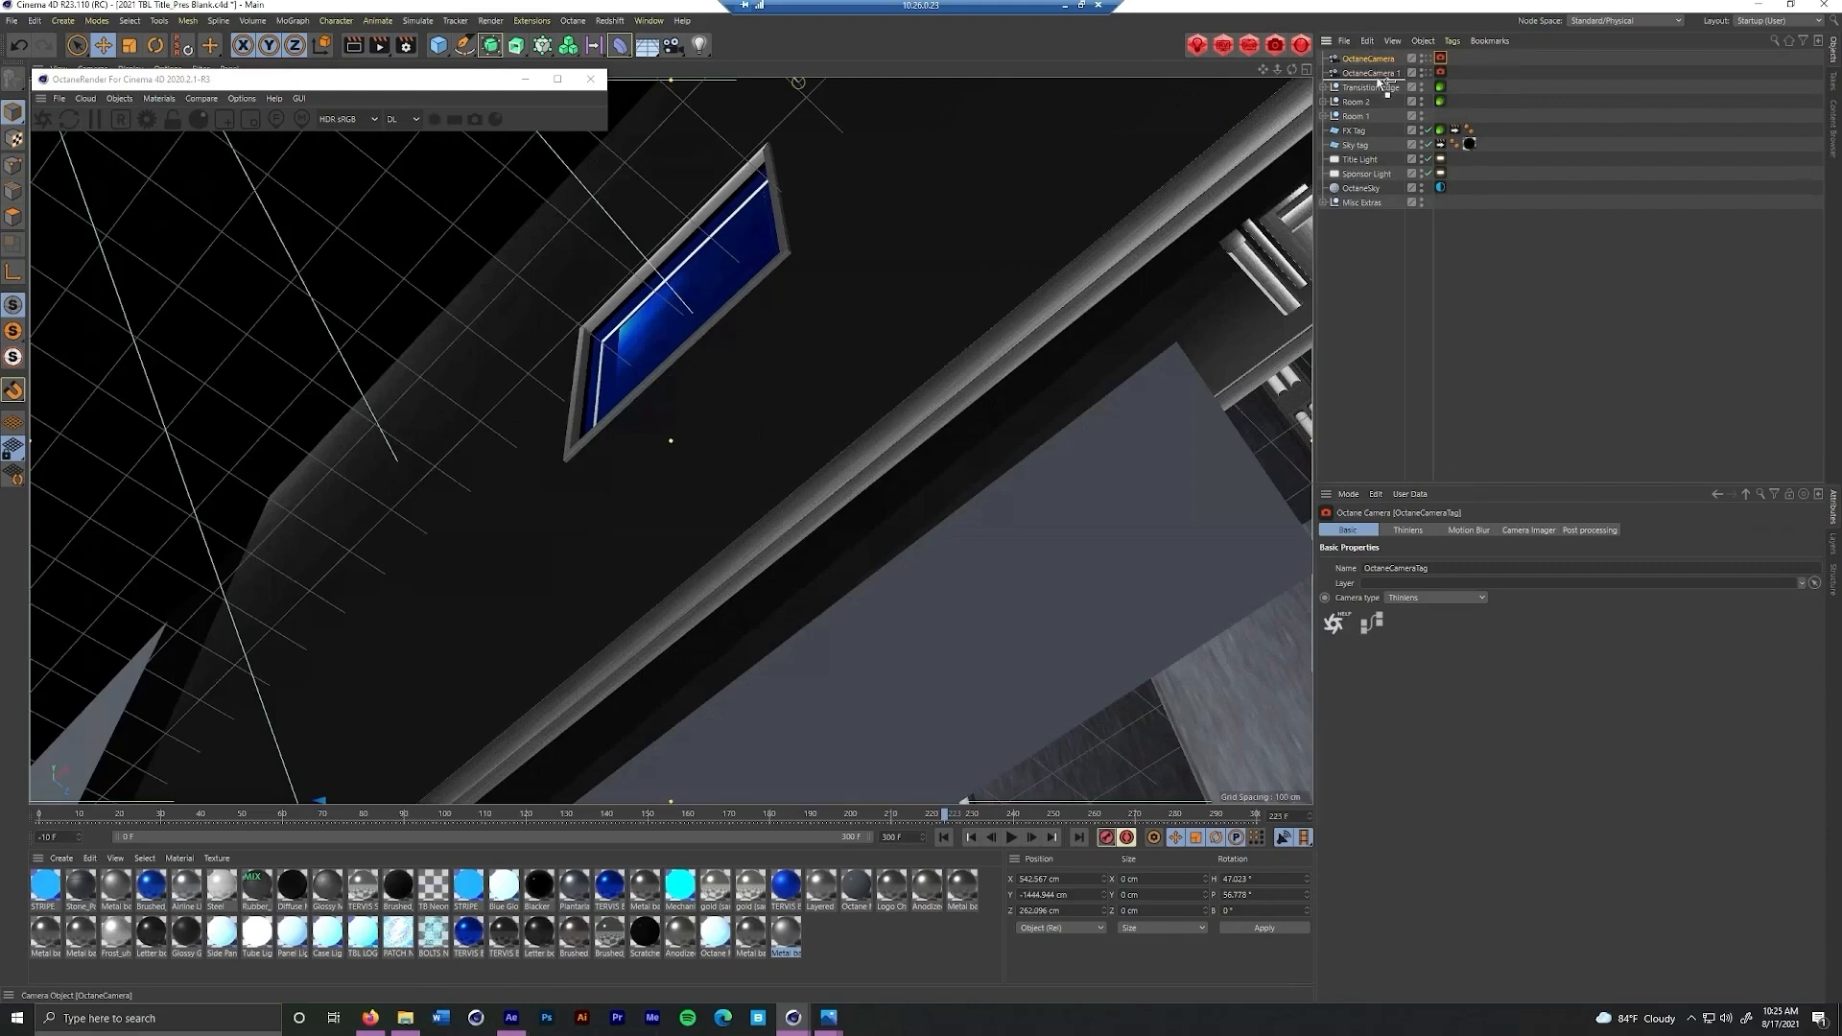
Rename the second camera as OctaneCamera 2
double_click(1396, 76)
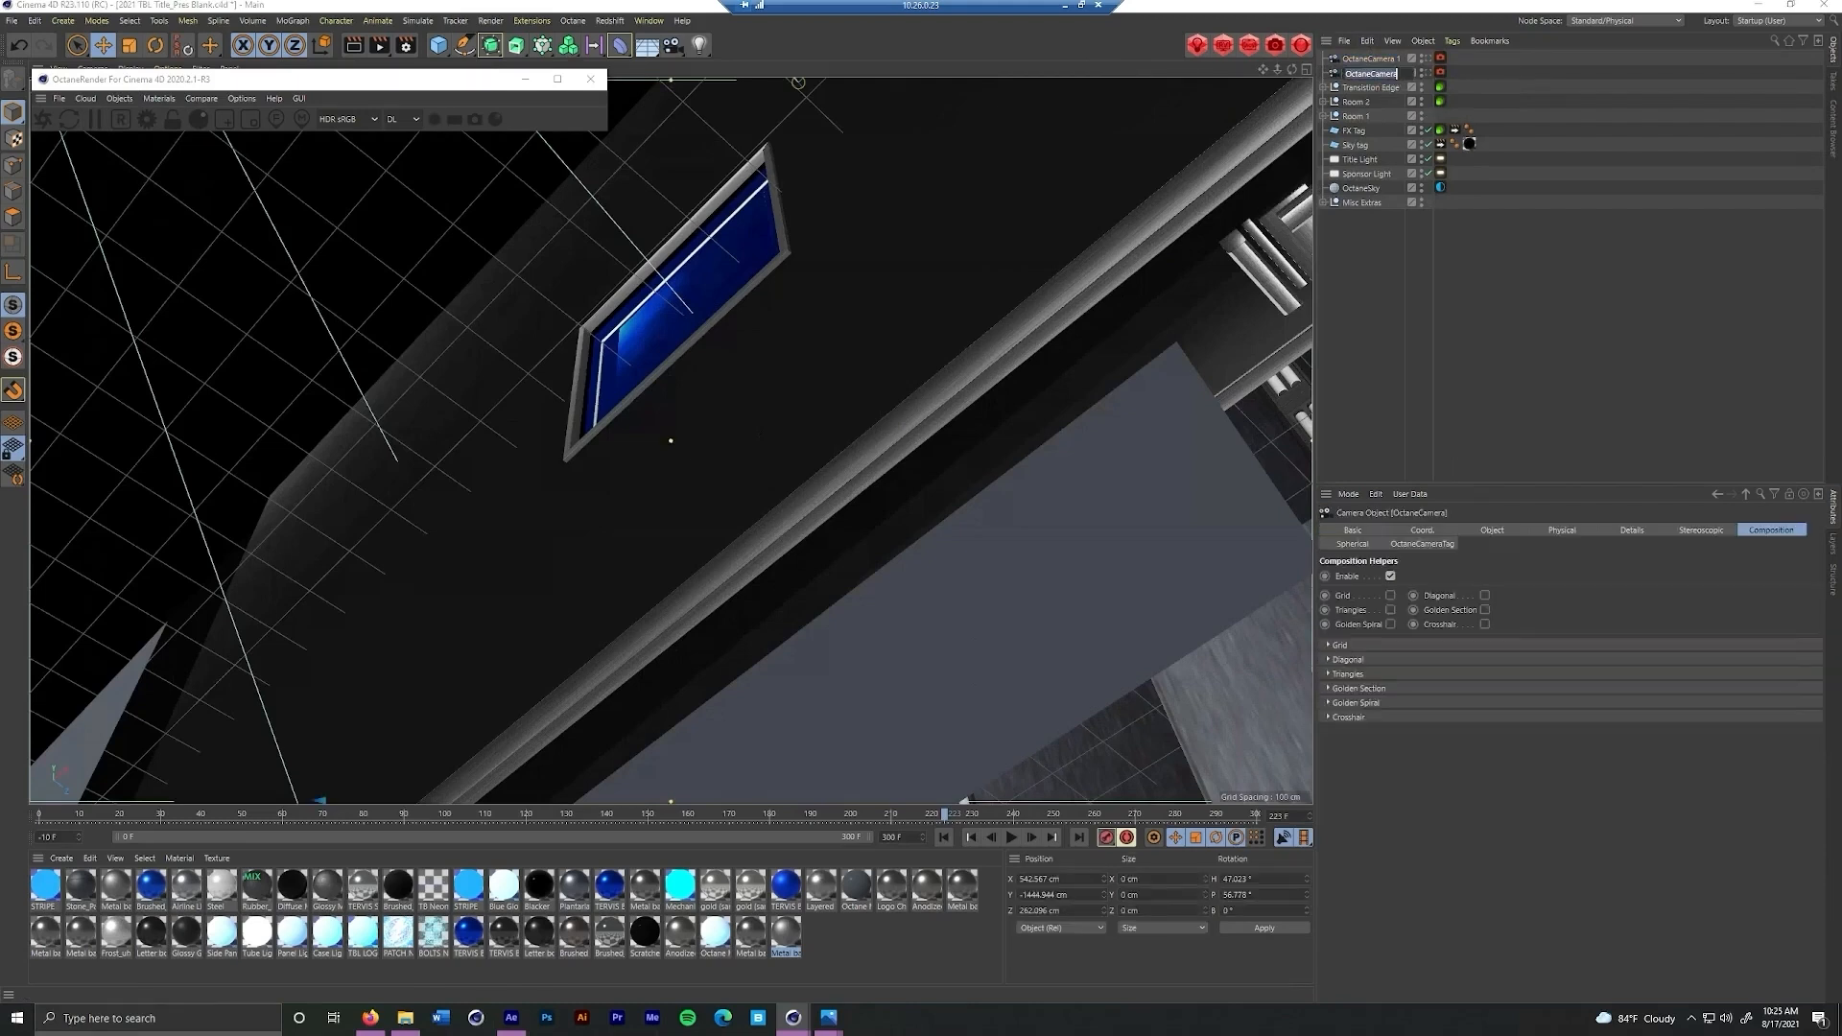
text(2)
key(Return)
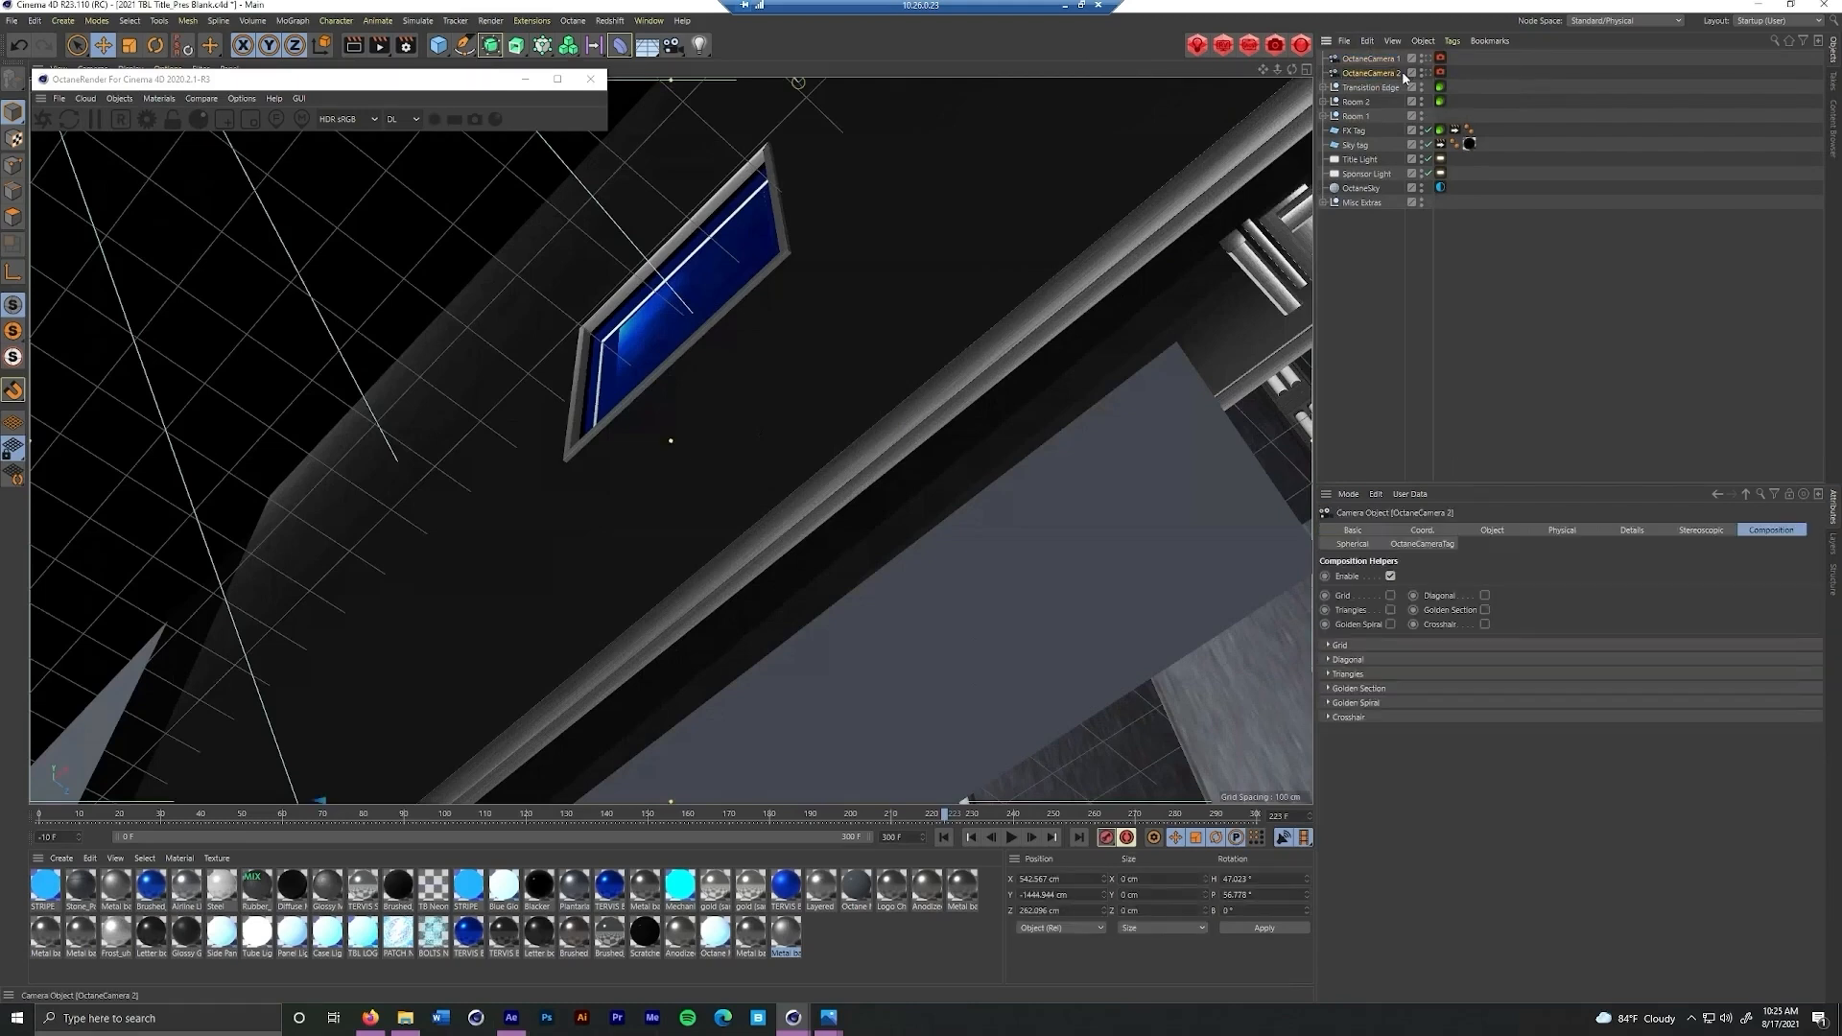
Add a third Octane camera from a tilted view looking past the wall to the blue screen inside the room
drag(1084, 329, 1036, 316)
drag(819, 342, 556, 356)
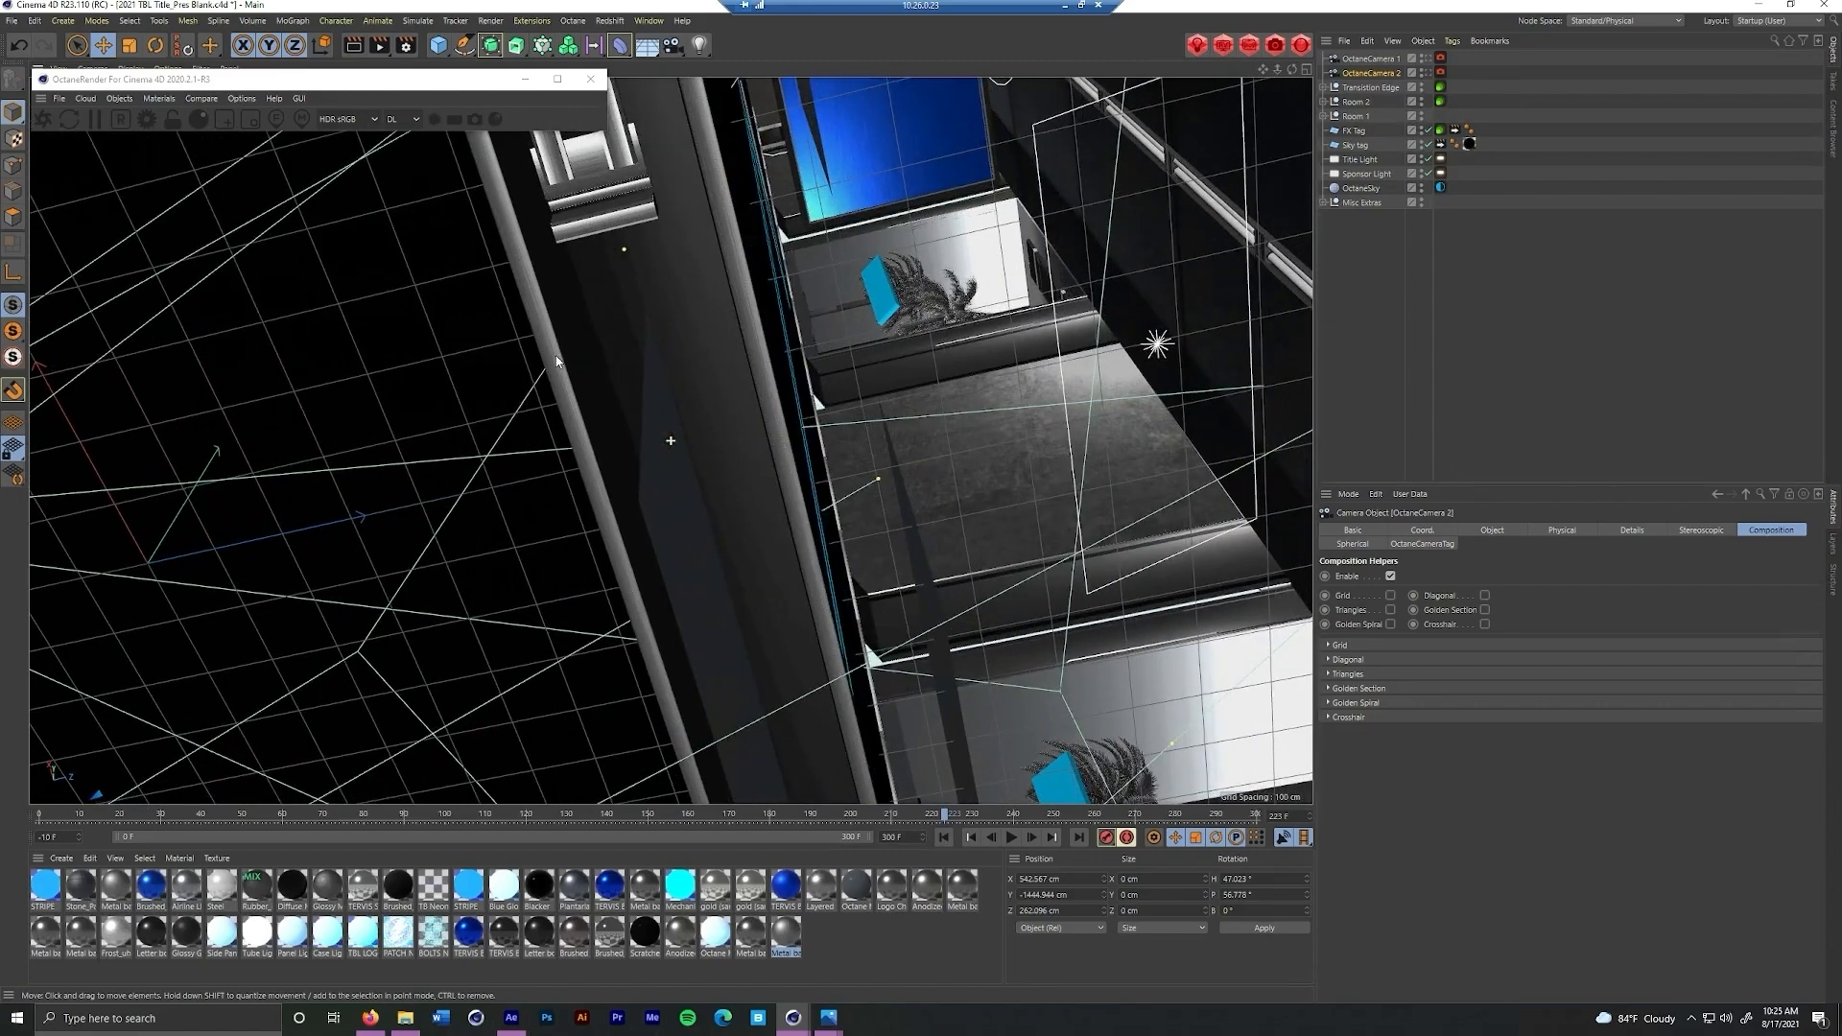
drag(705, 371, 674, 331)
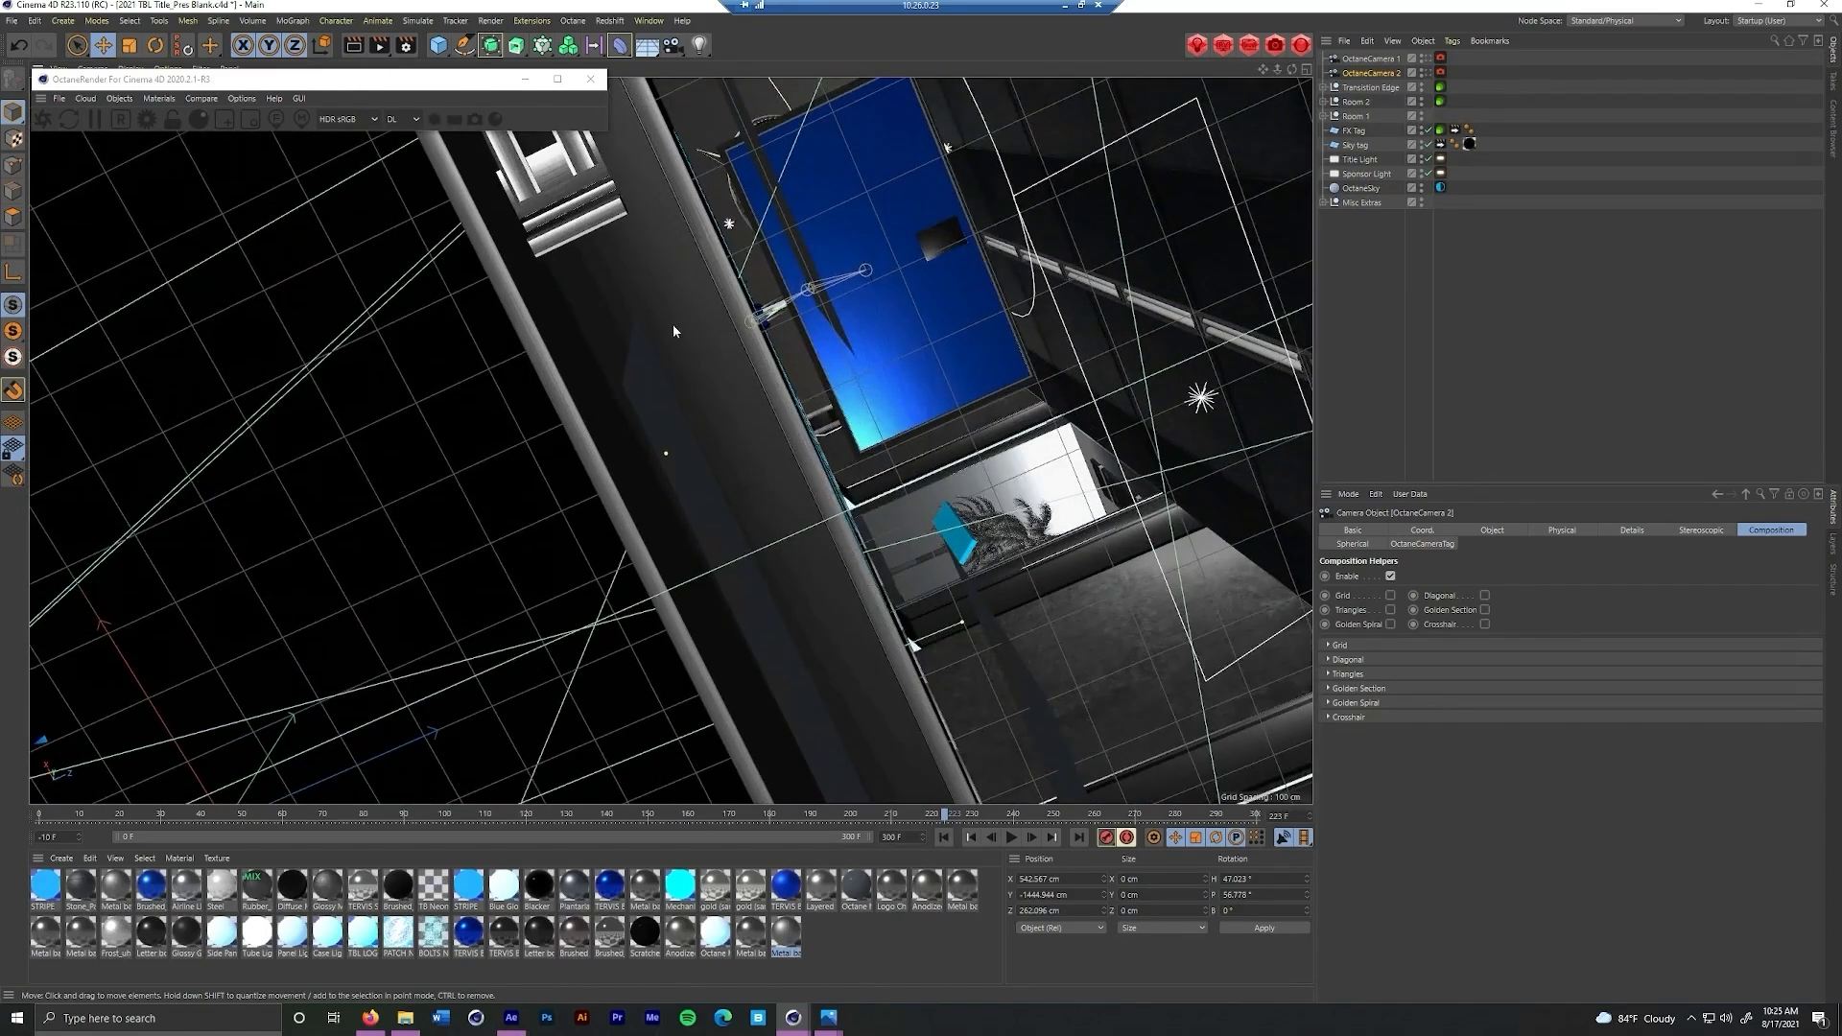
drag(881, 411, 785, 402)
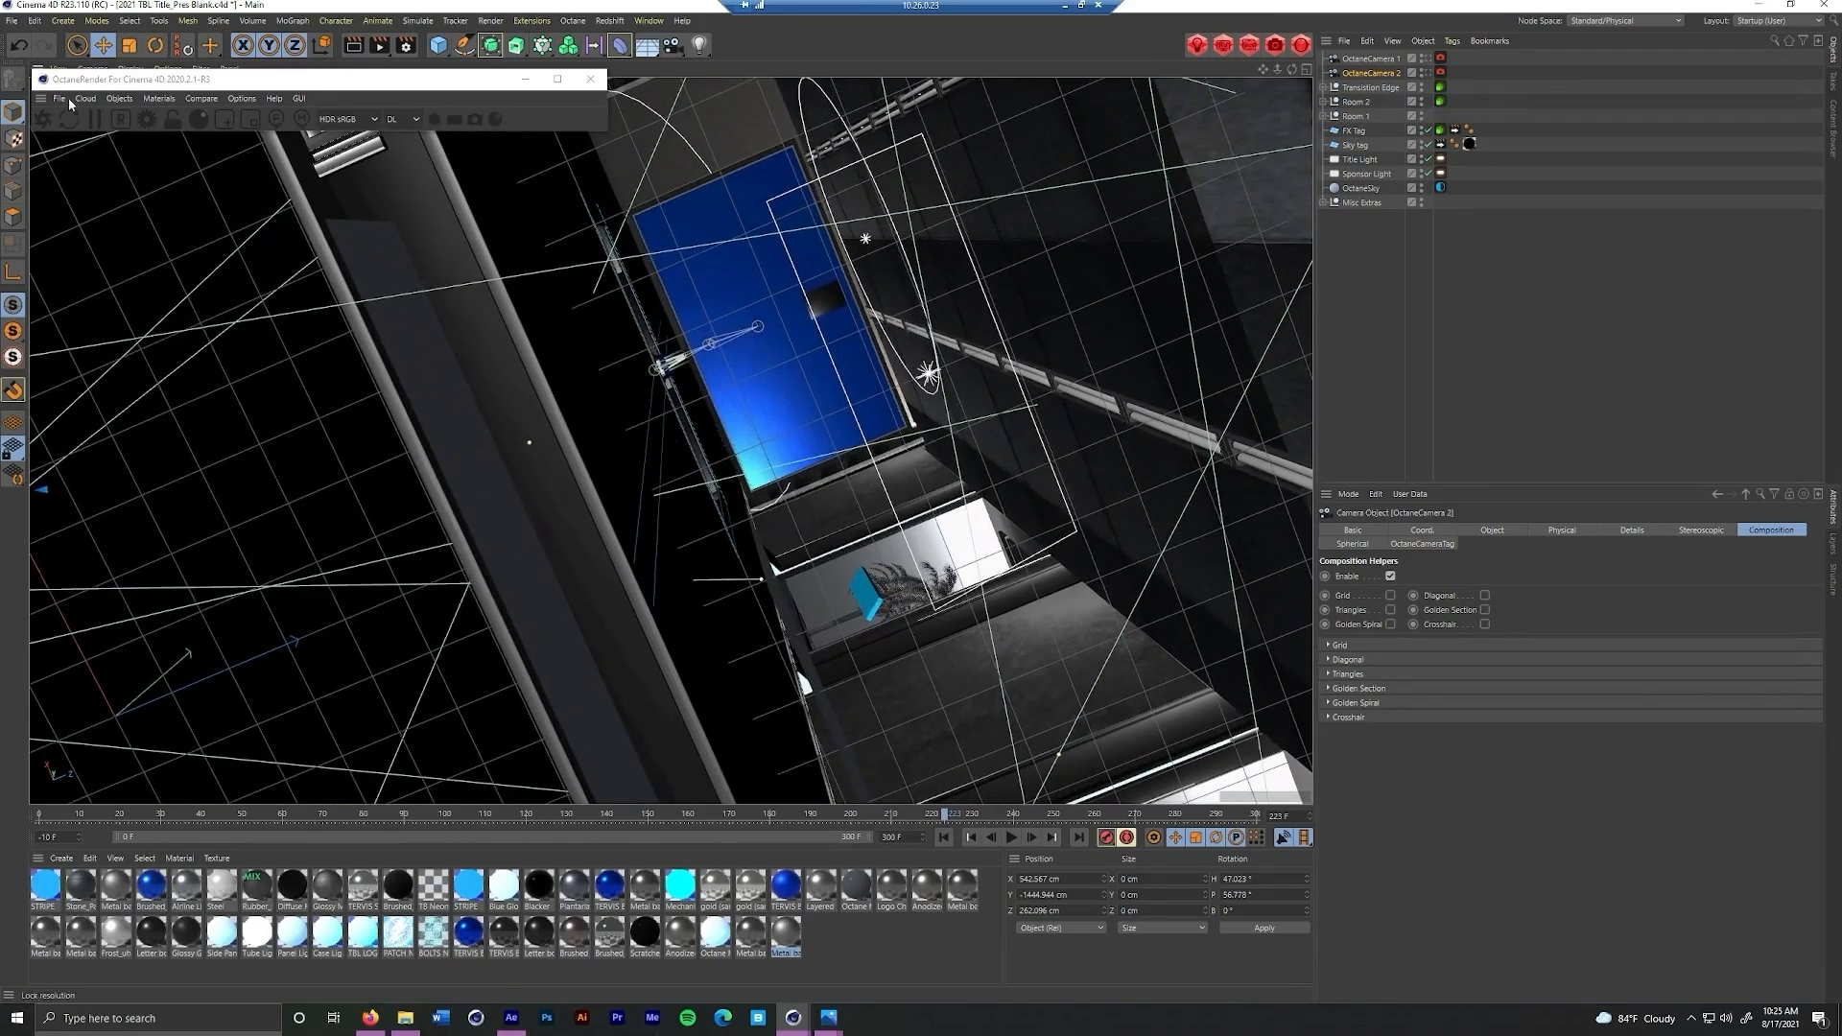
click(131, 102)
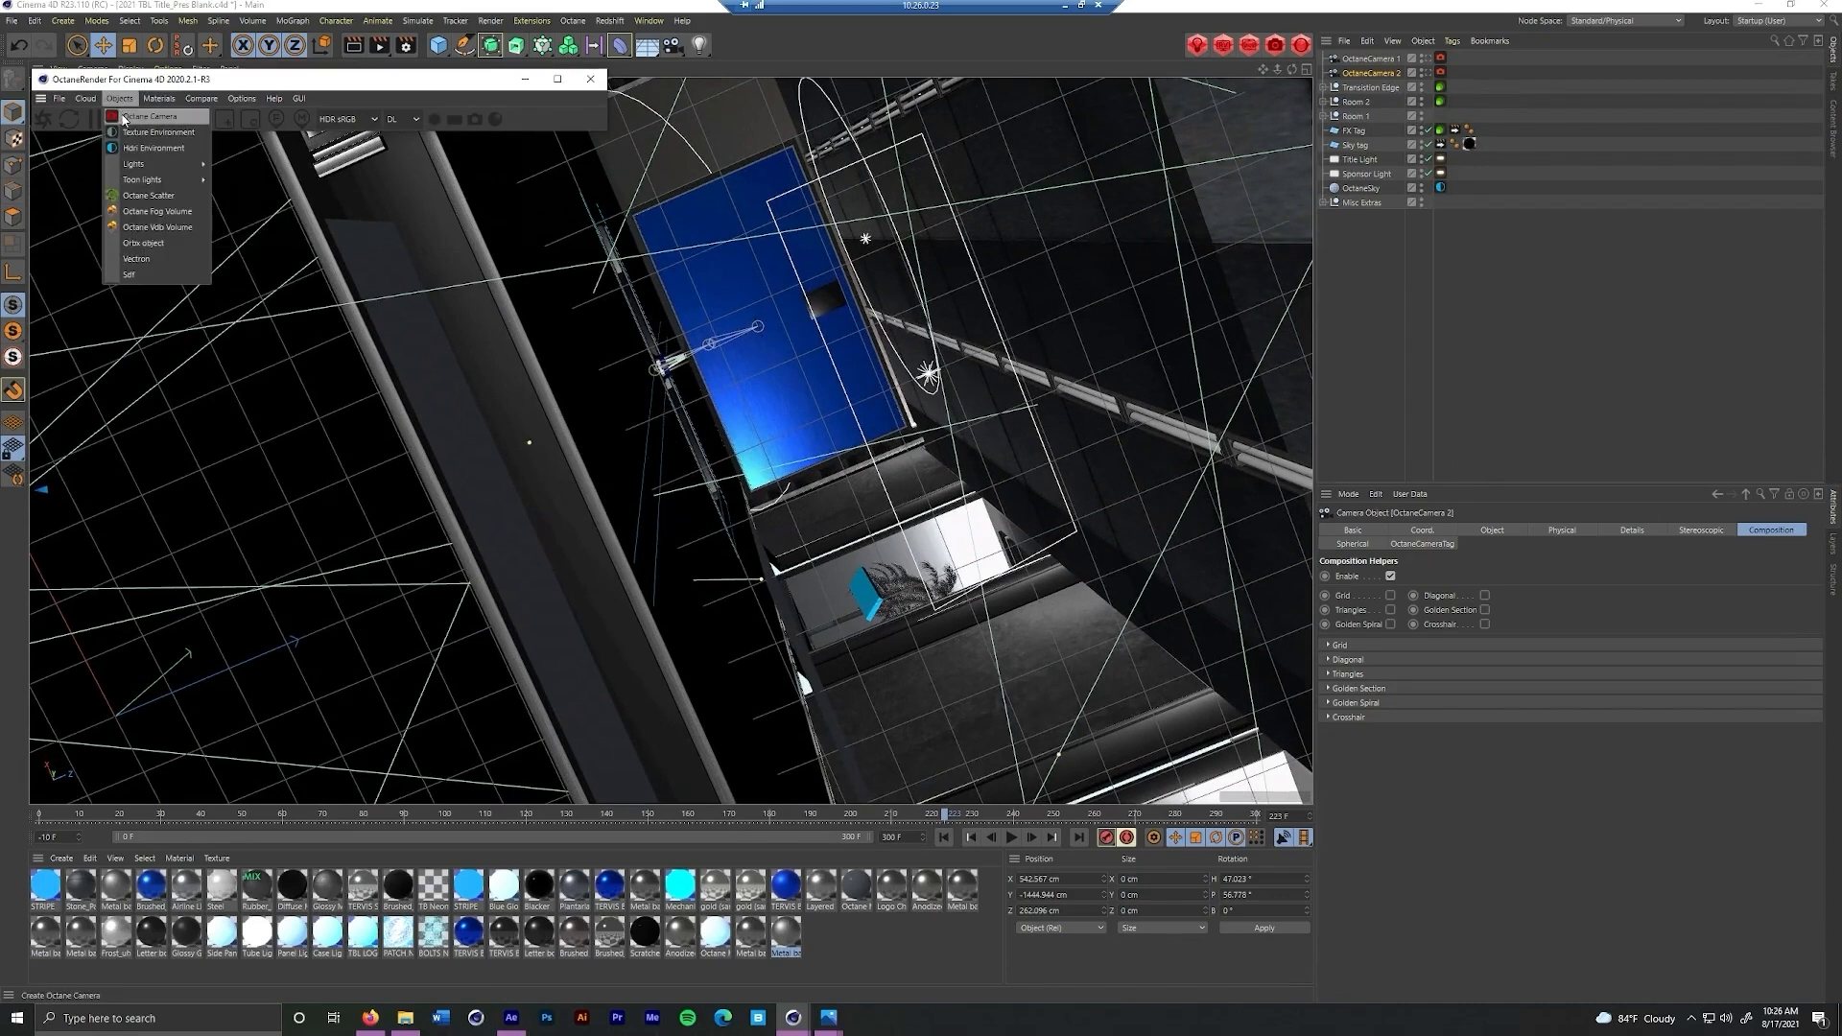
click(168, 114)
Rename the third camera as OctaneCamera 3 and order it below OctaneCamera 2
double_click(1378, 58)
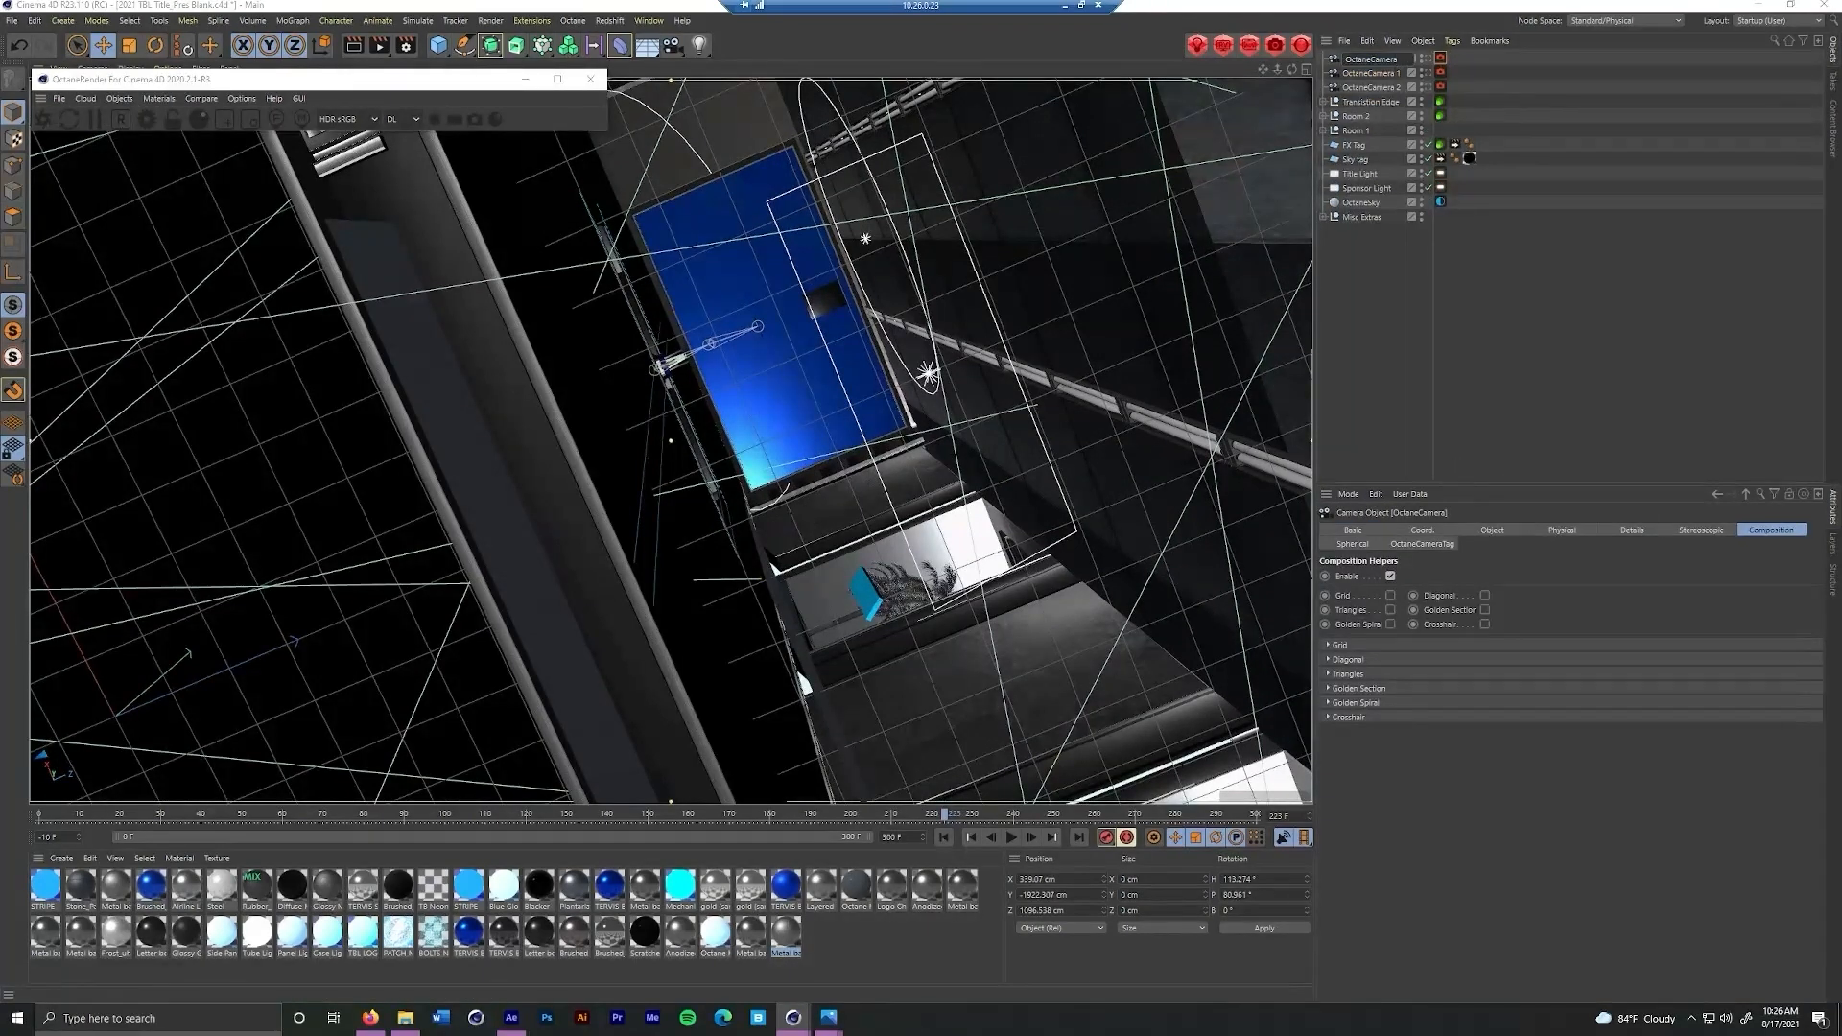
text(3)
key(Return)
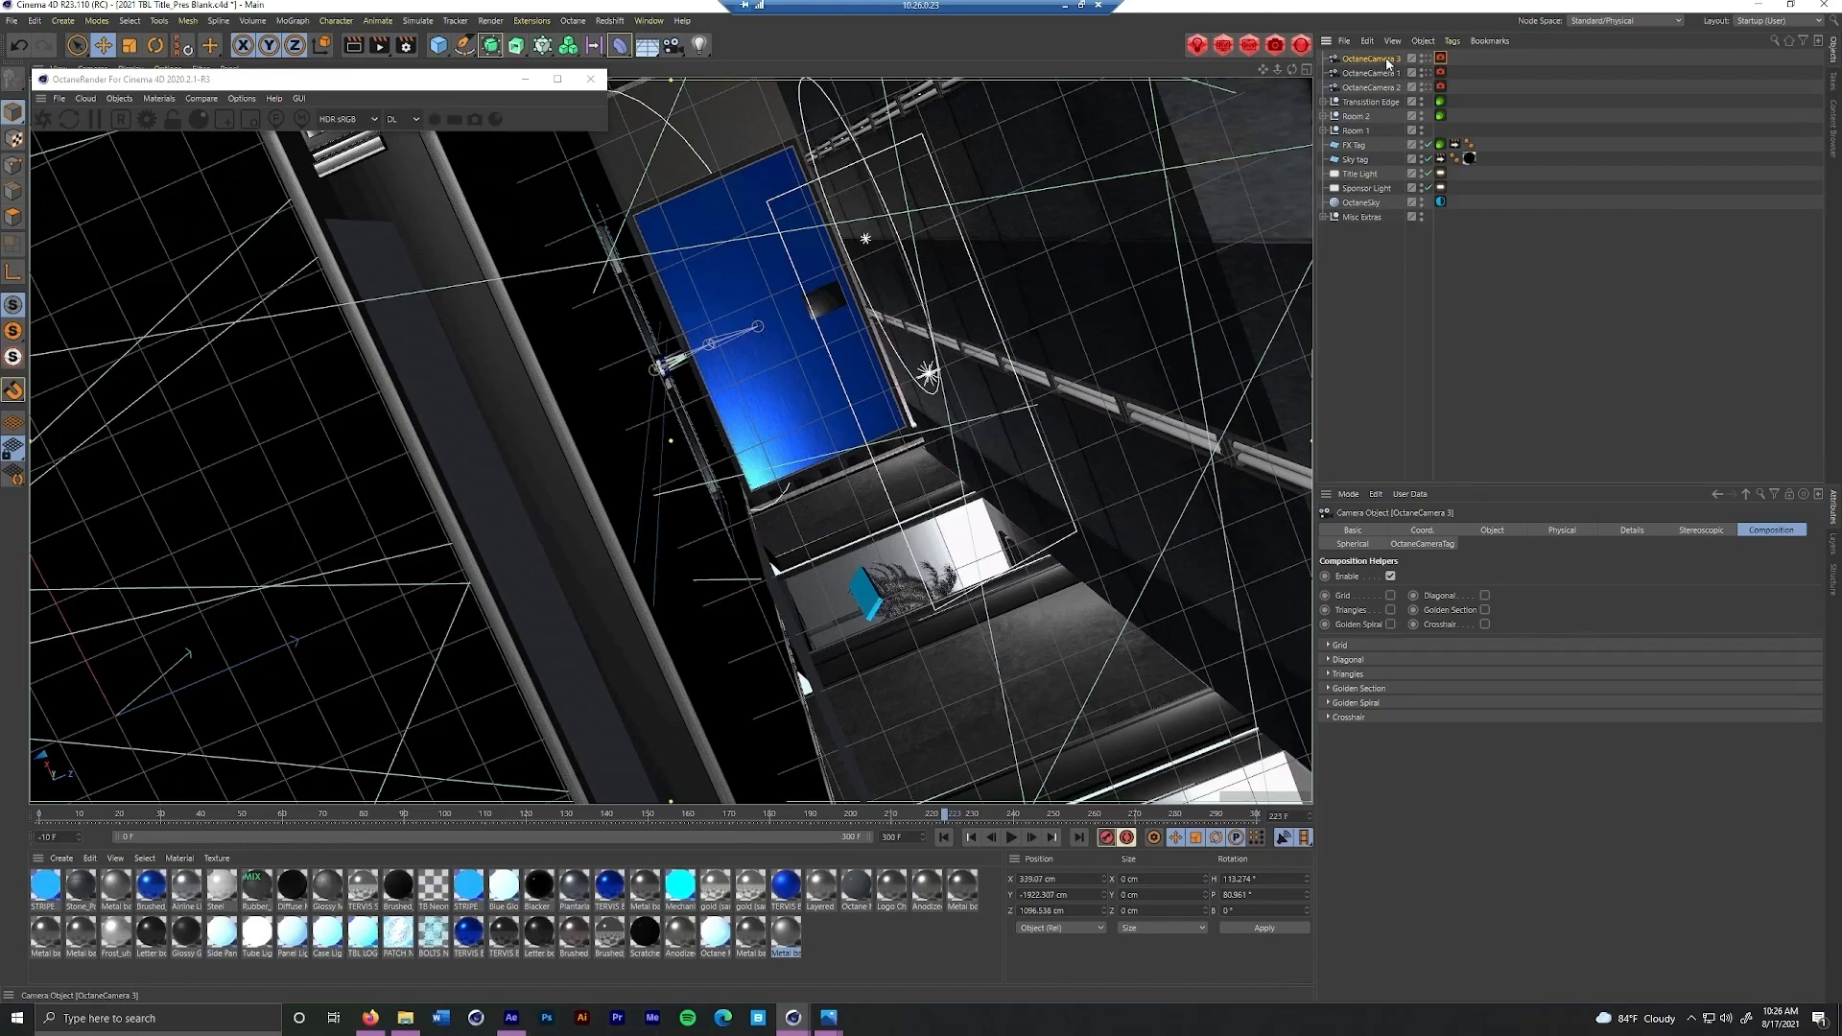
drag(1389, 89, 1391, 96)
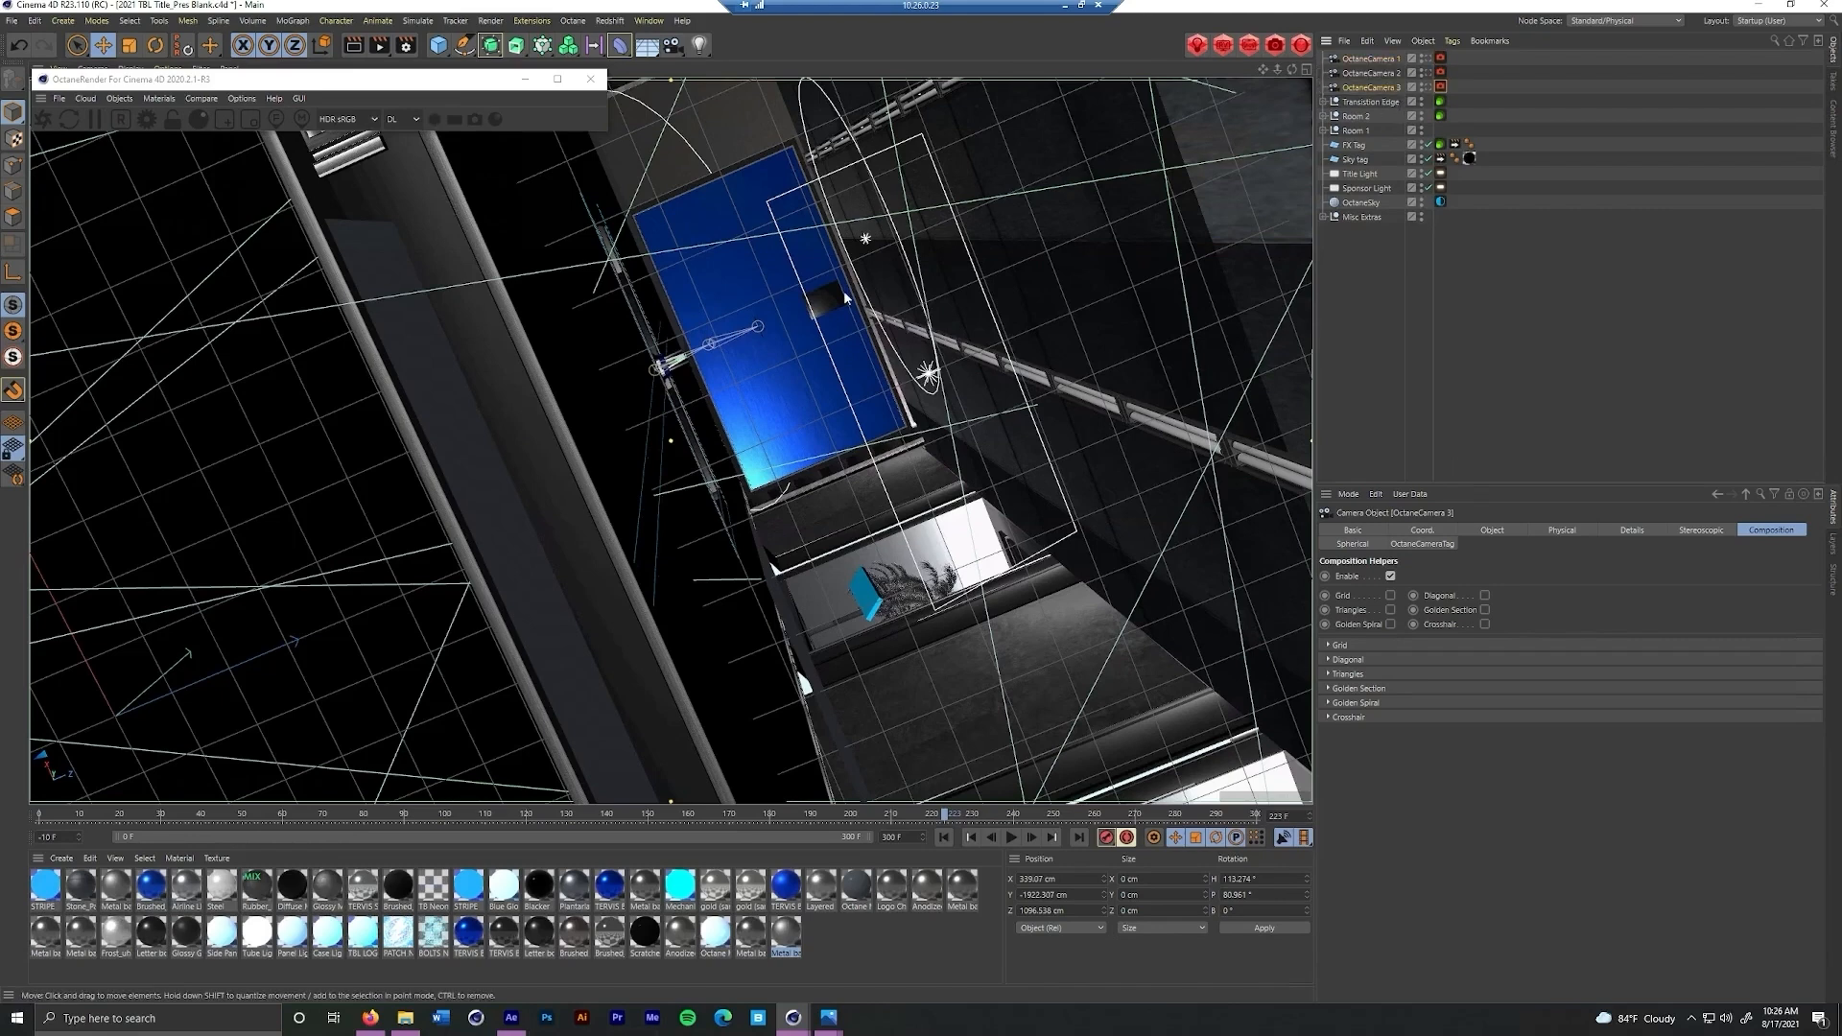
Add a fourth Octane camera from a level, frontal view of the large blue screen and order it below OctaneCamera 3
drag(743, 260, 593, 214)
drag(671, 440, 732, 419)
scroll(680, 364, up, 8)
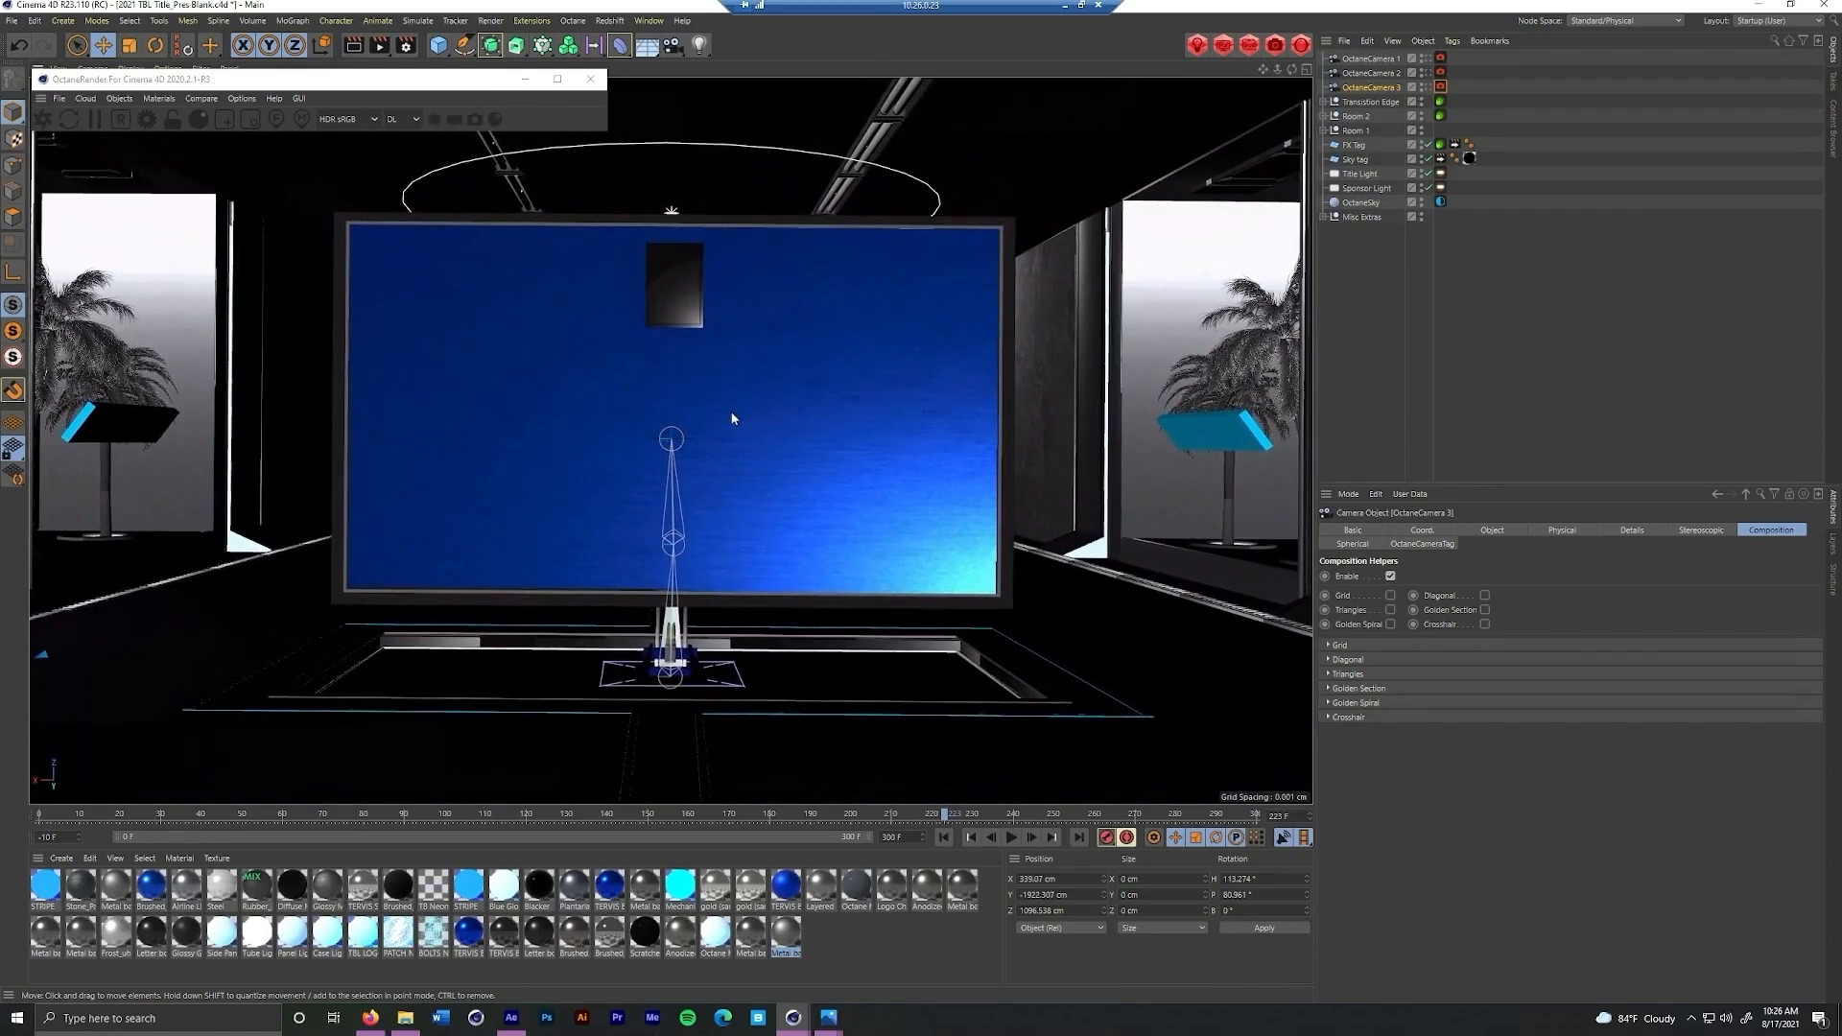
click(119, 98)
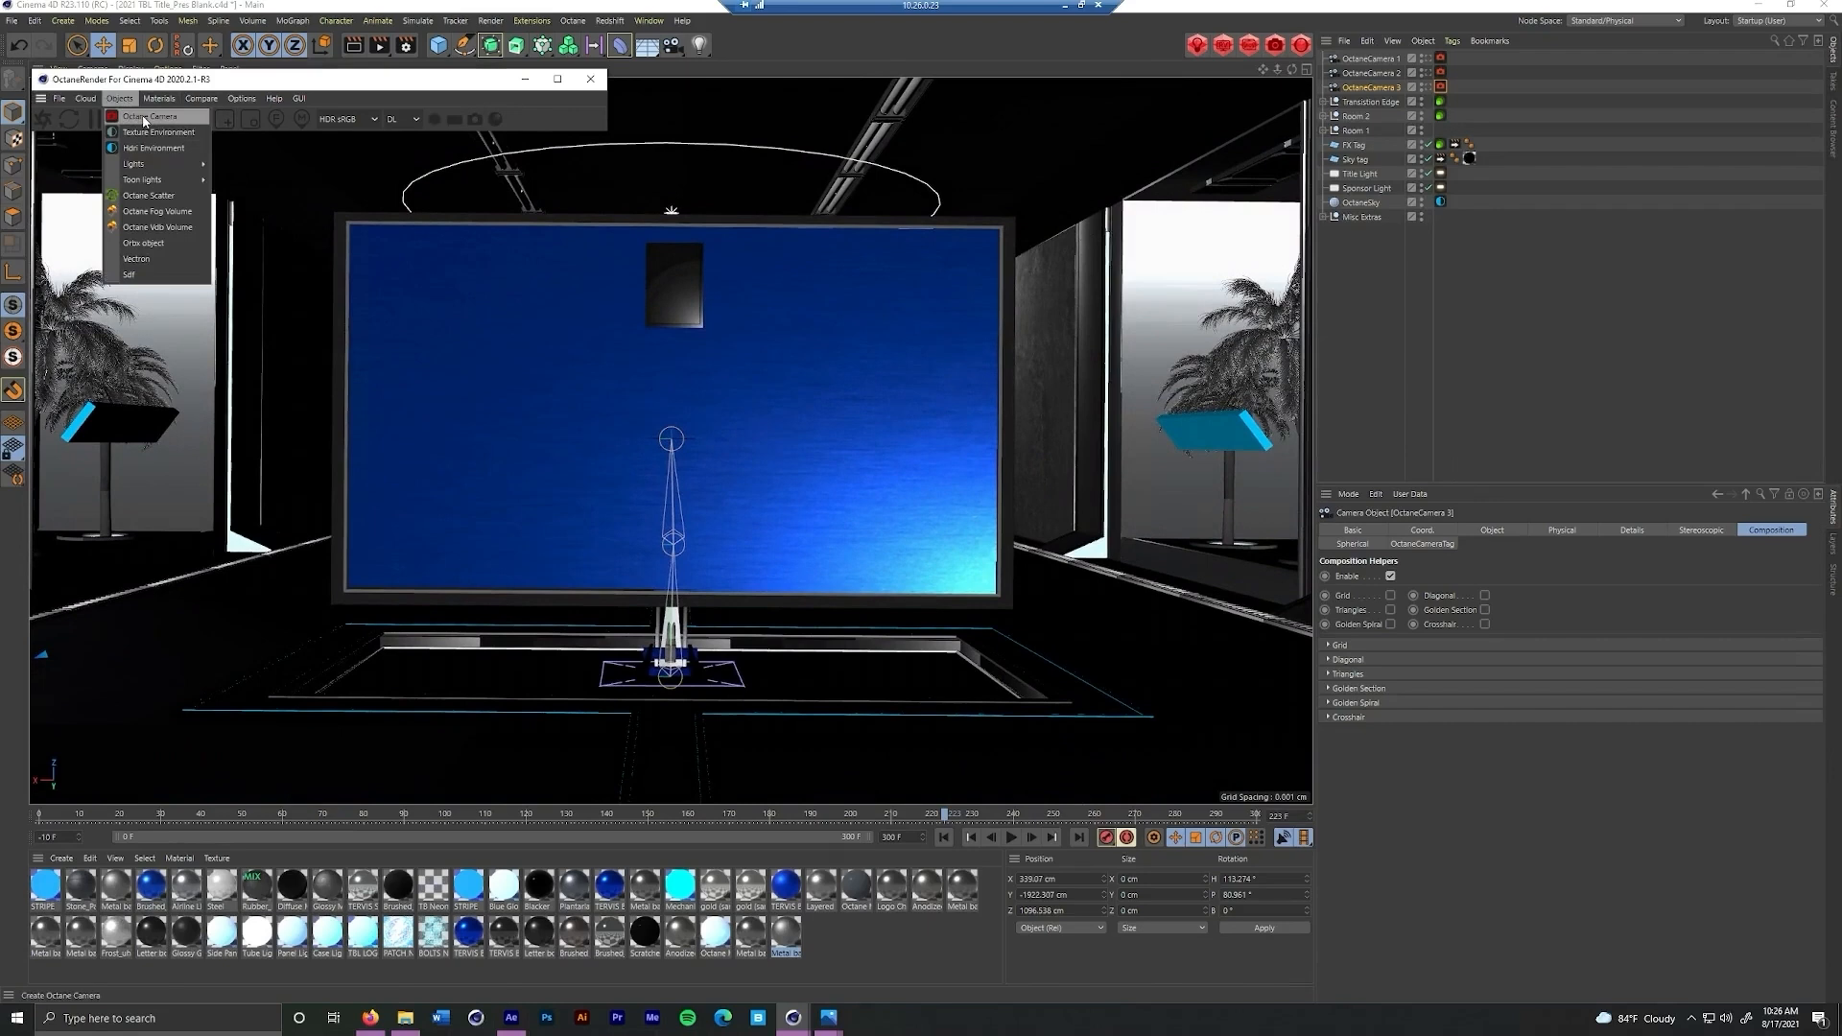
click(144, 113)
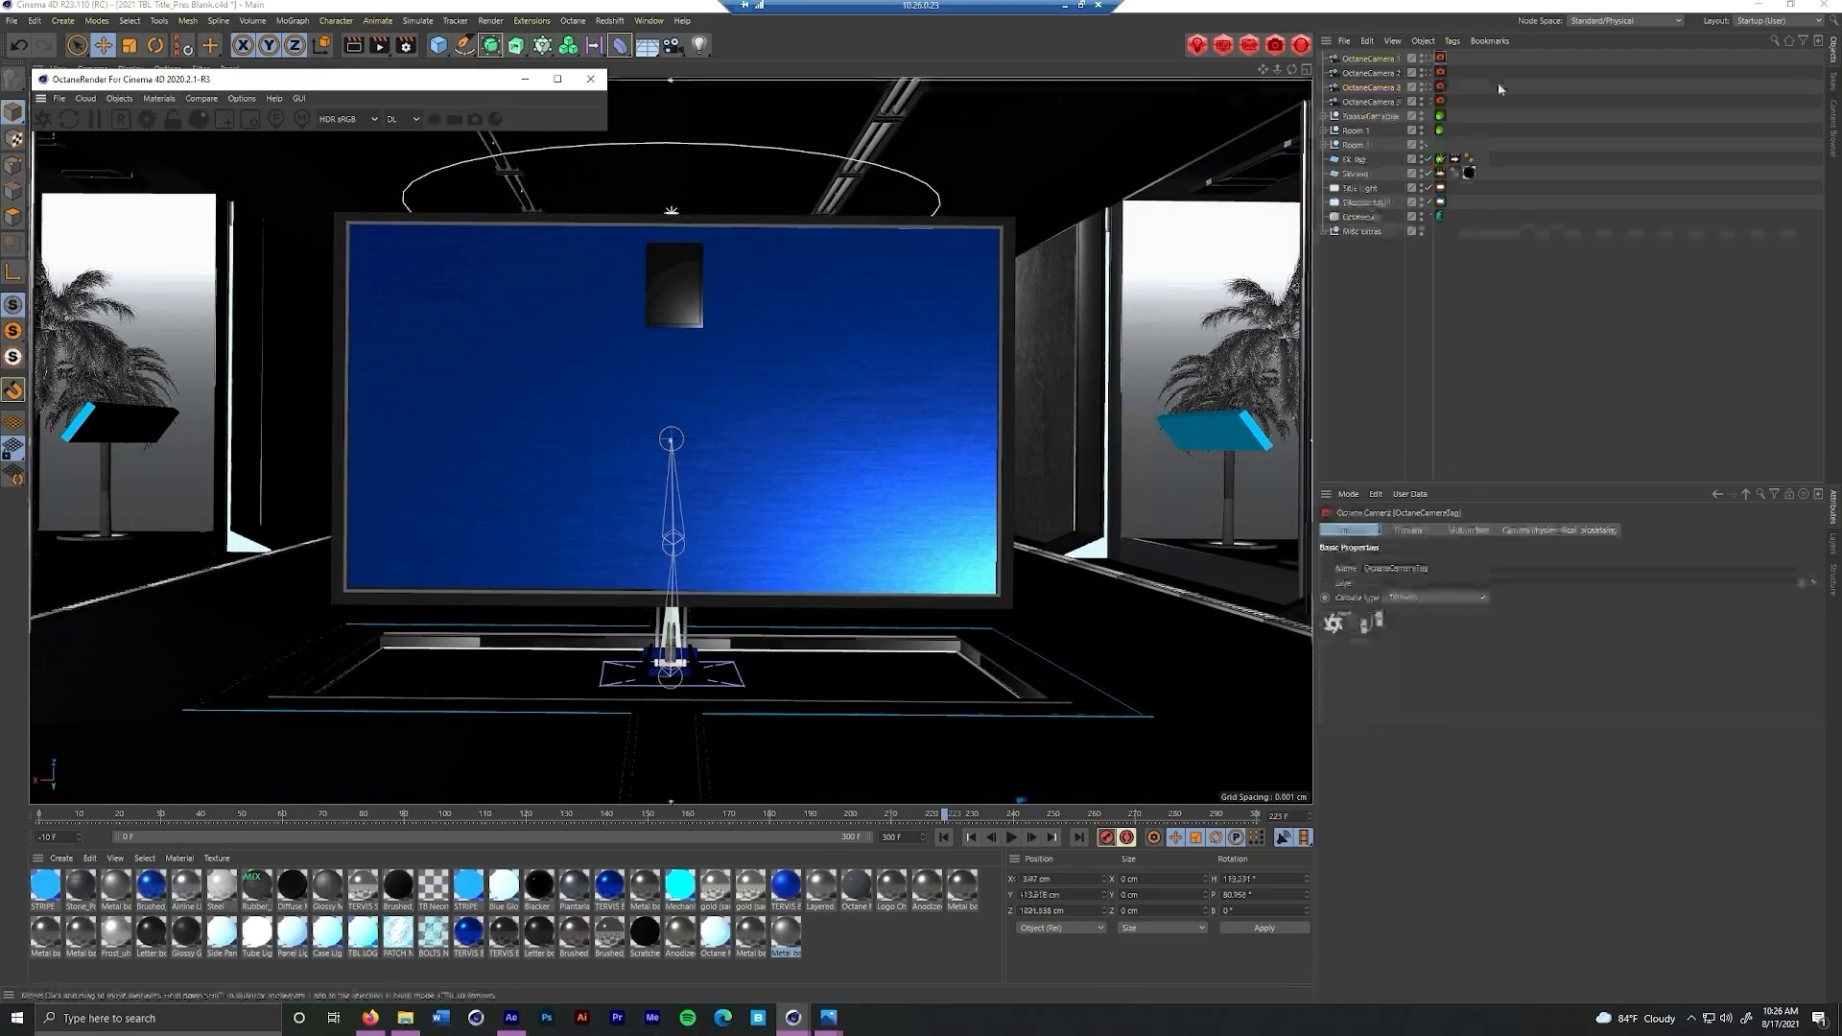
click(1376, 103)
Rename the fourth camera as OctaneCamera 4
double_click(1392, 103)
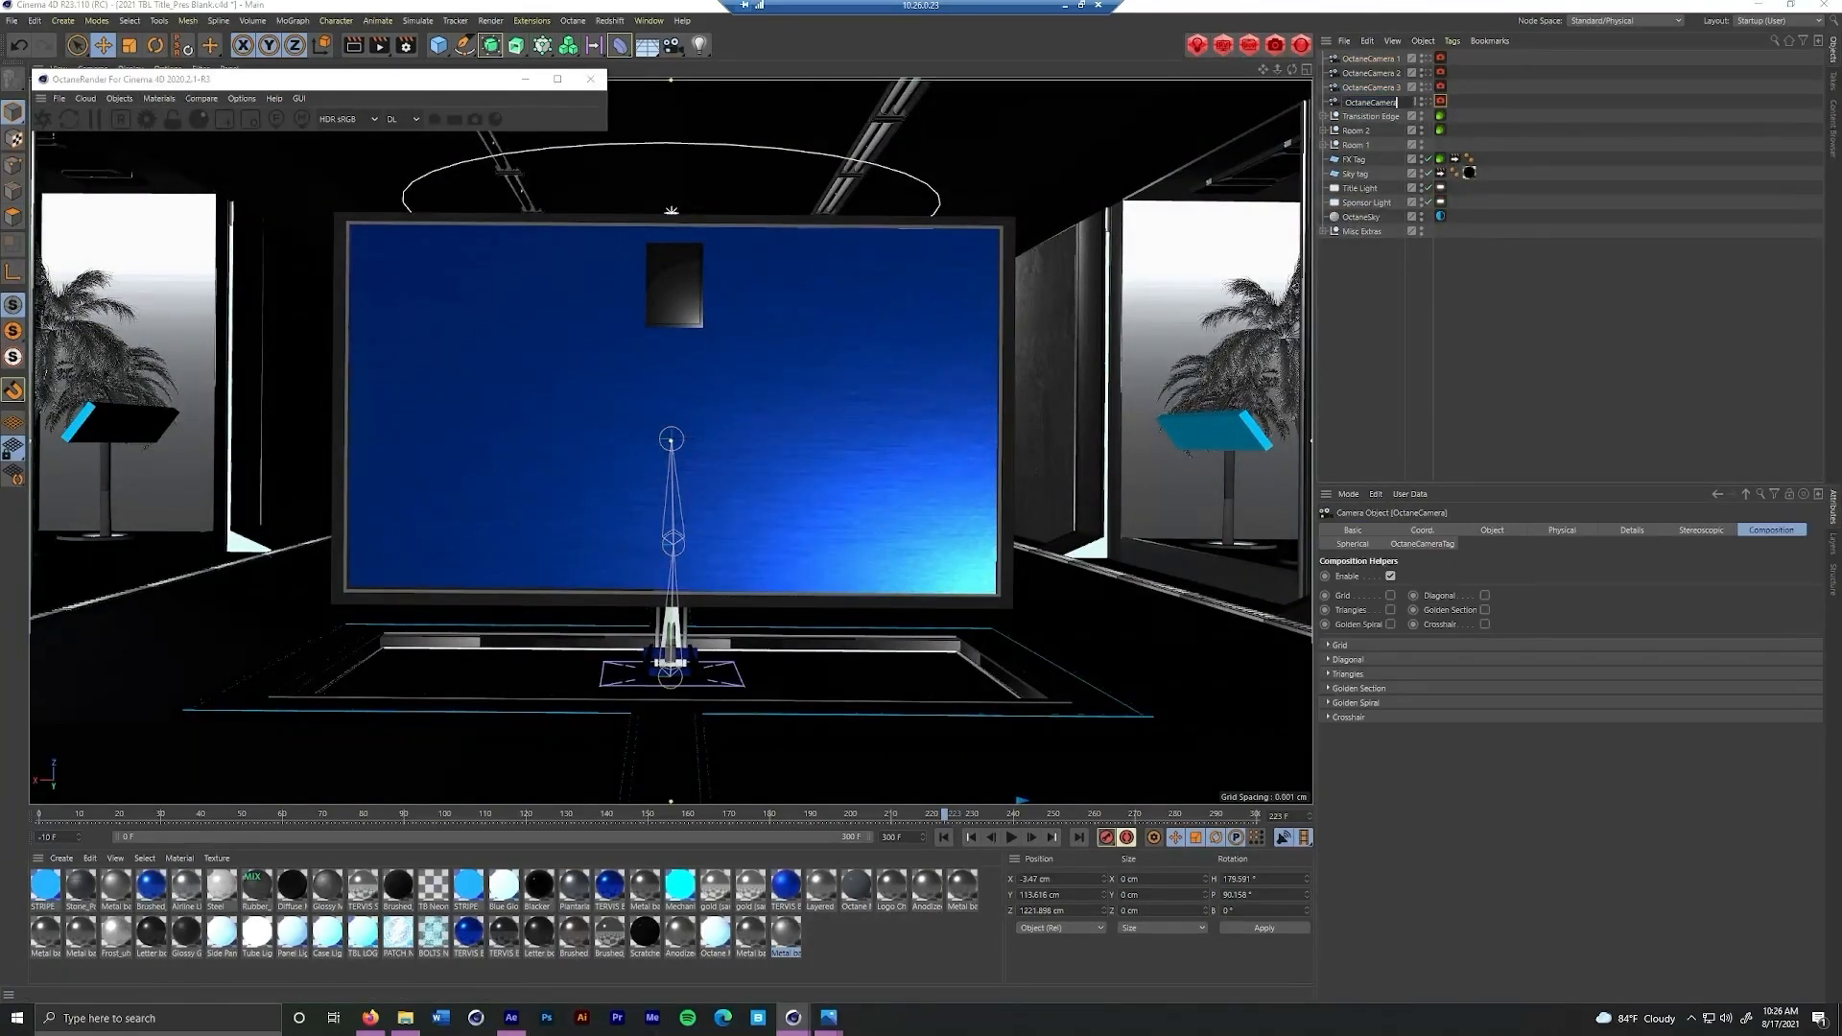
text(4)
key(Return)
click(1383, 61)
shift+click(1385, 103)
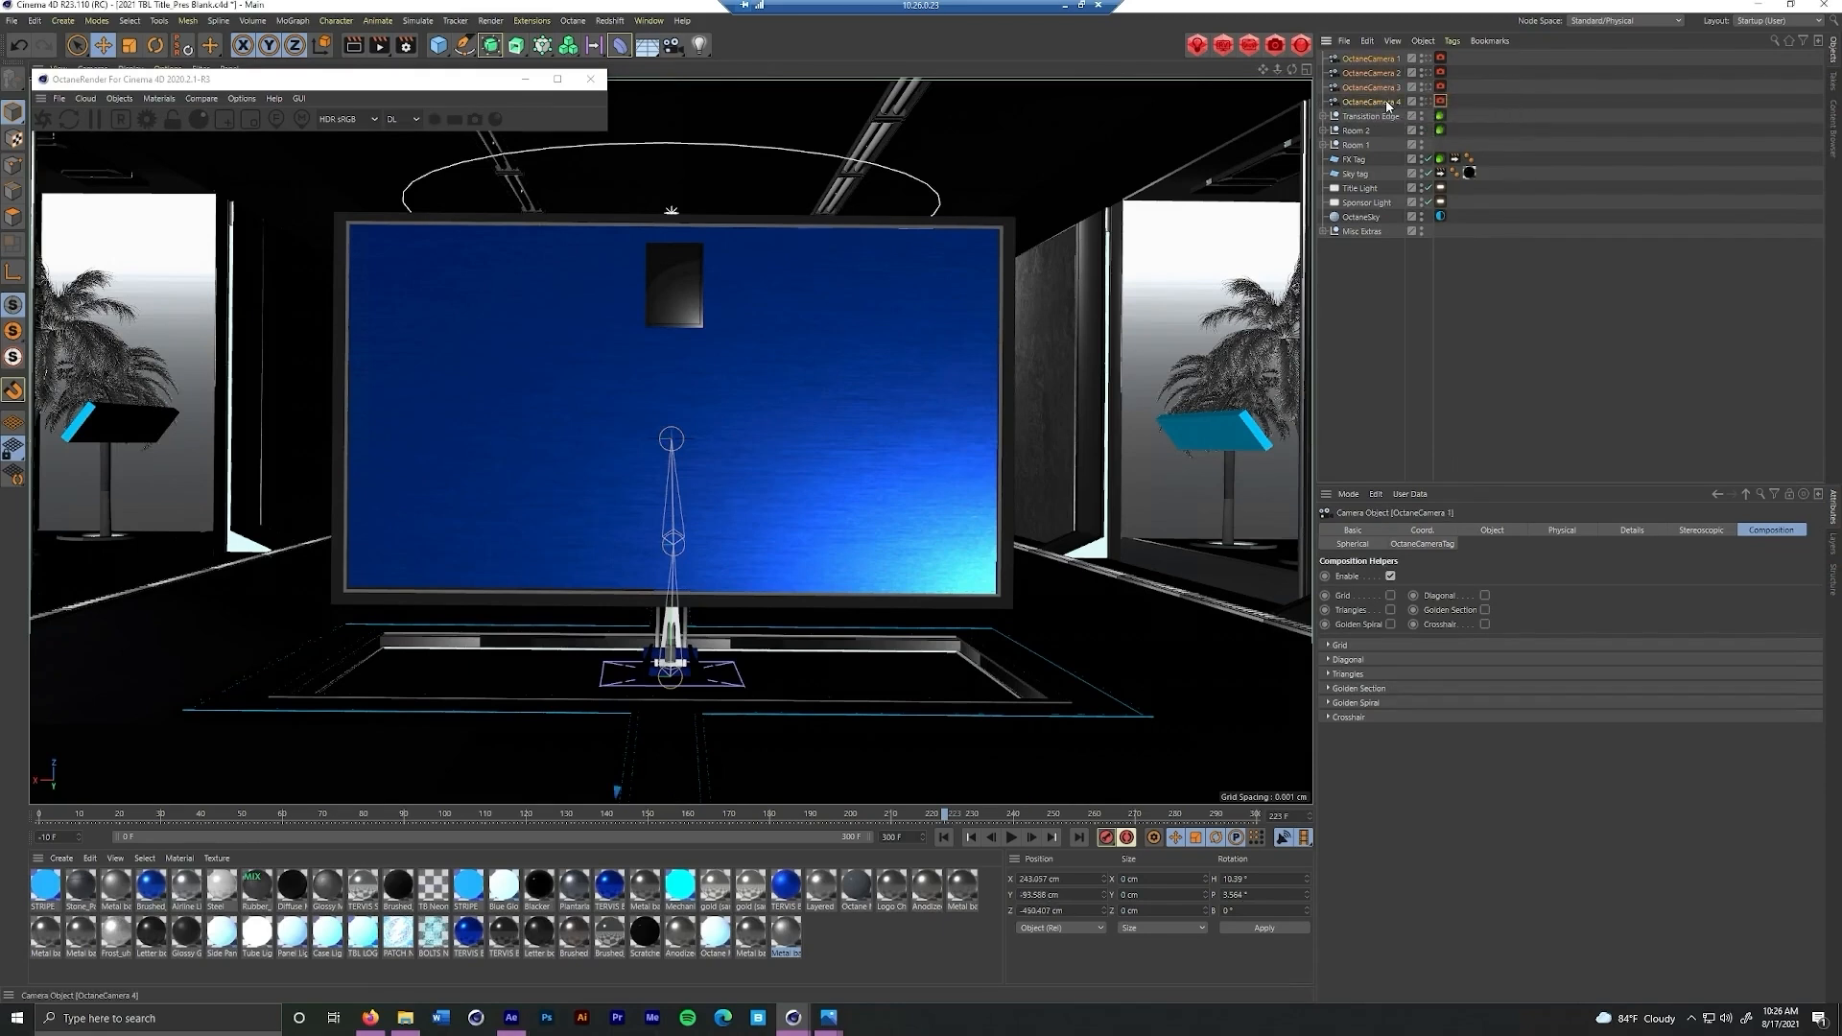
click(672, 45)
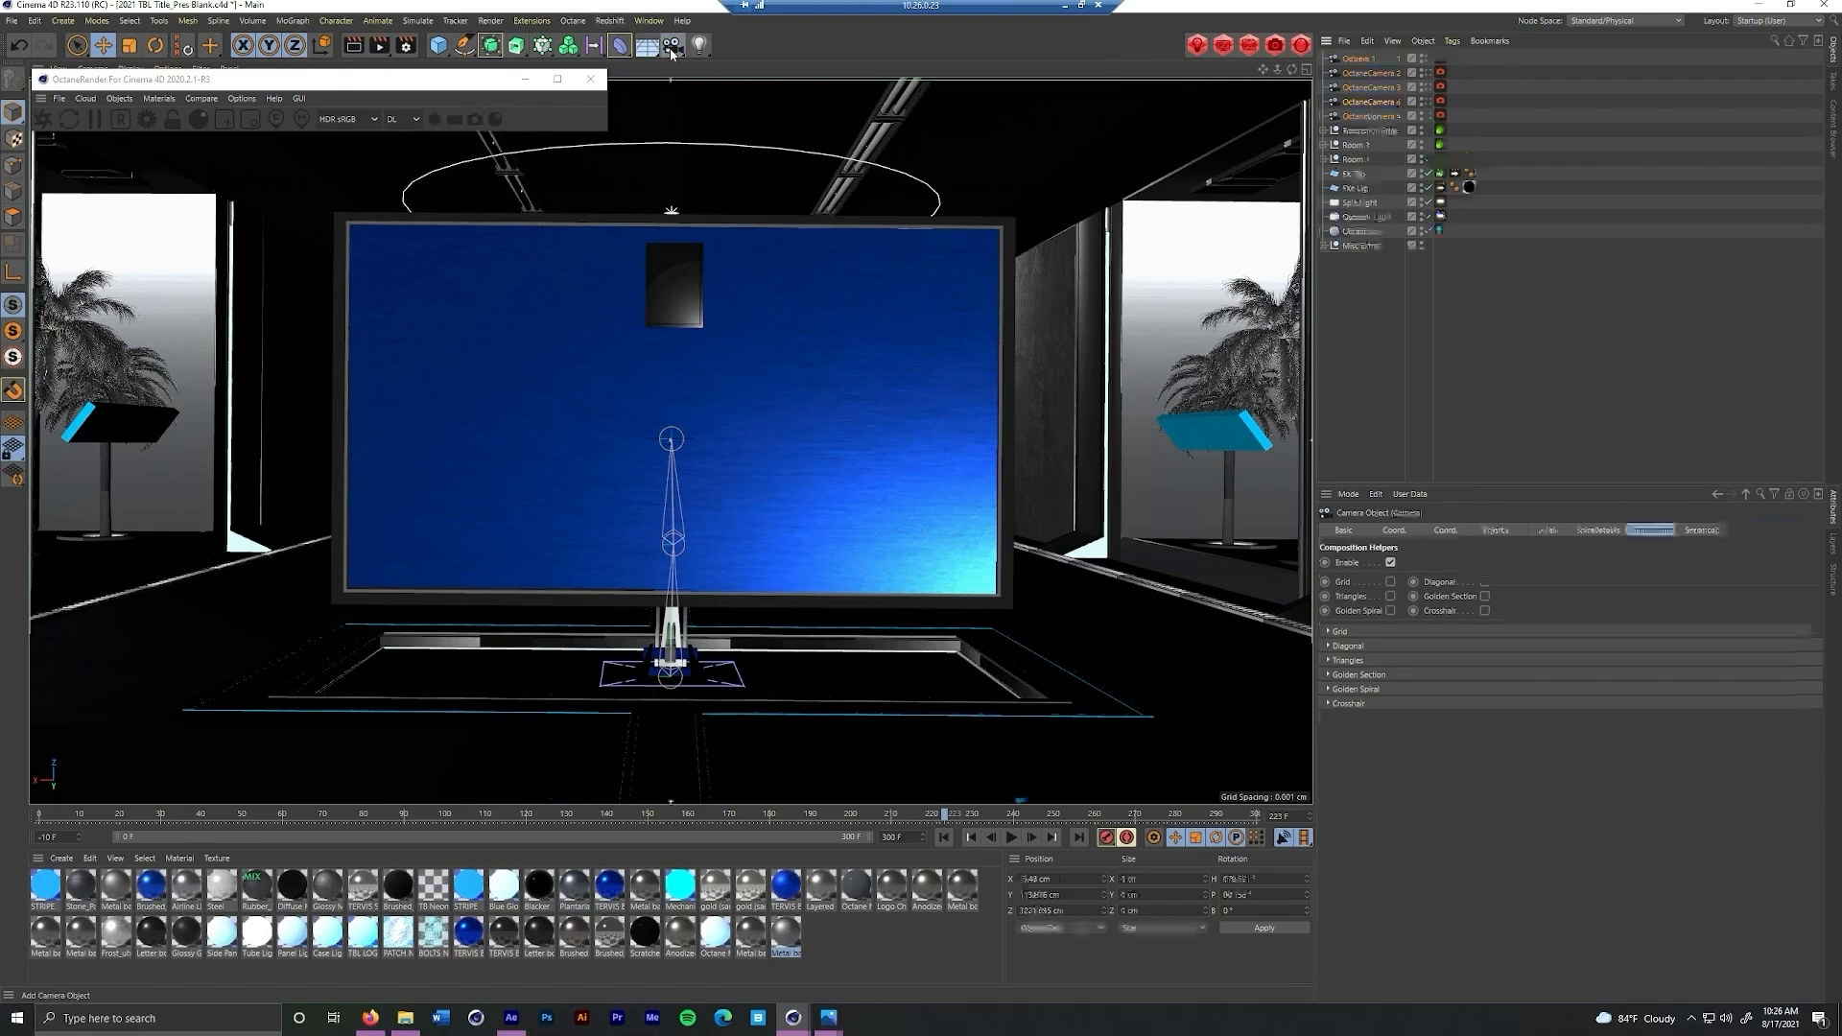
key(Delete)
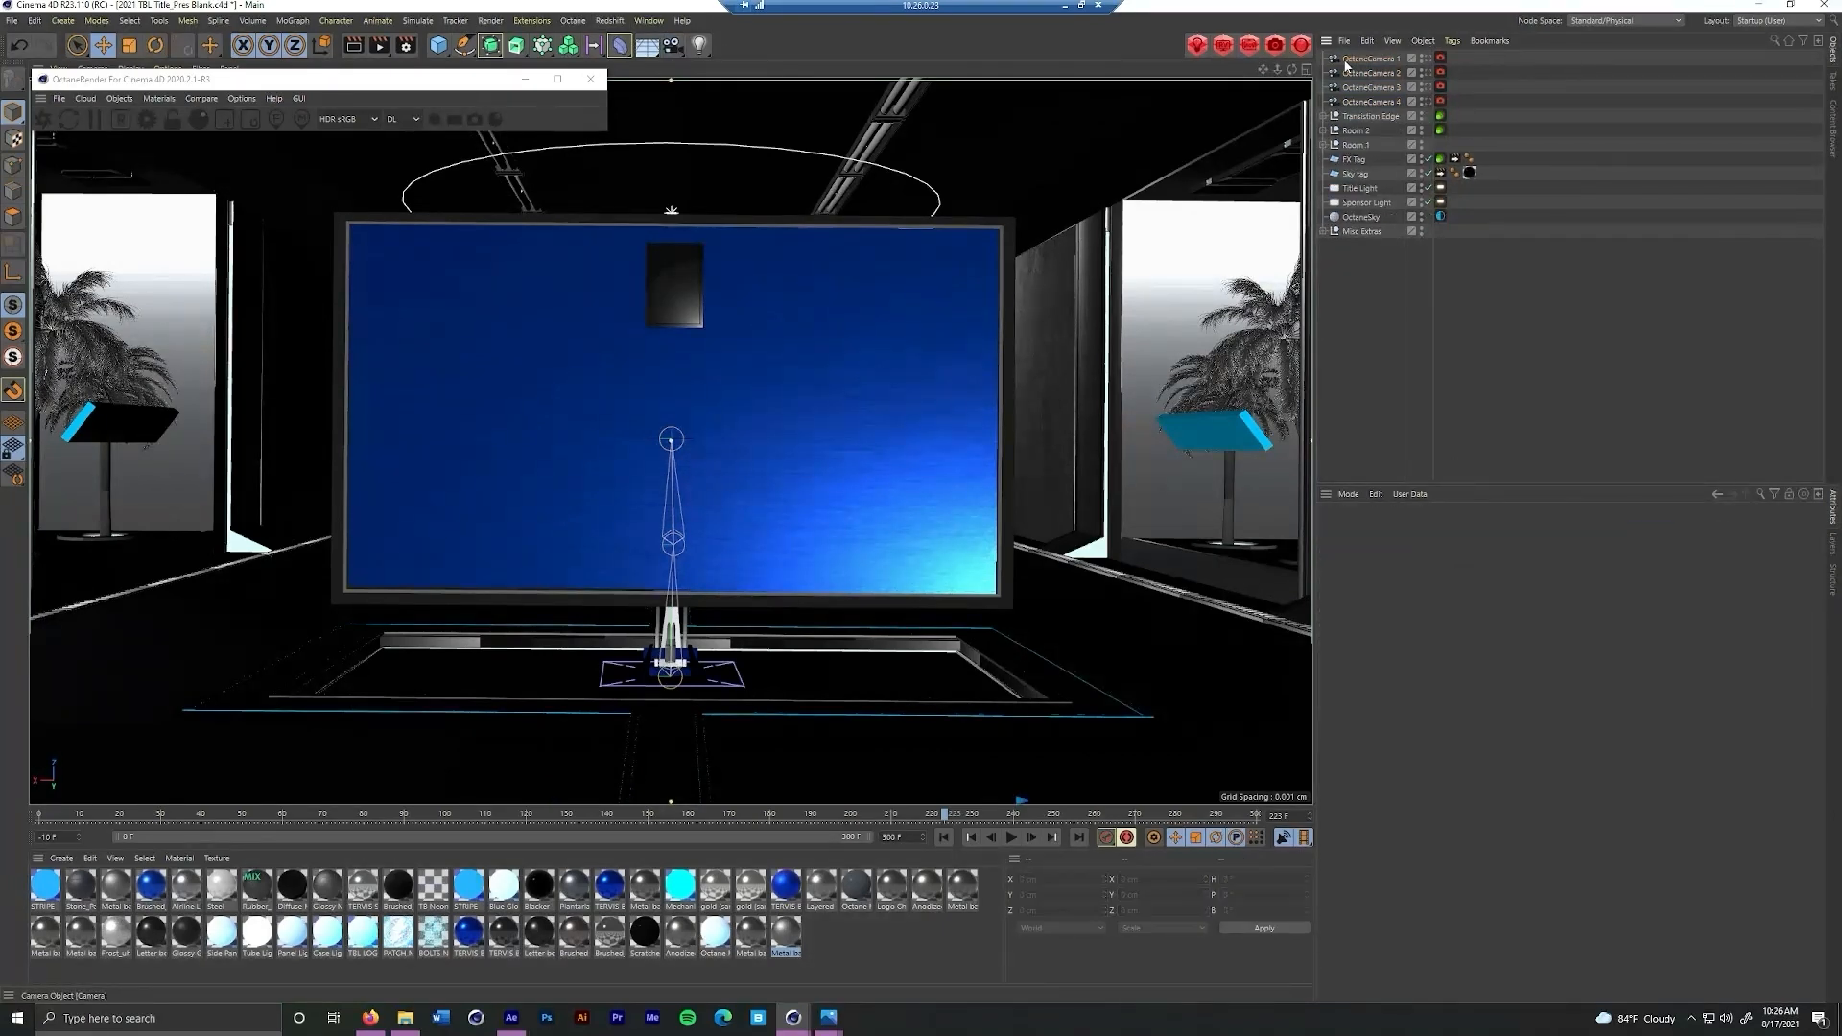
Create a Camera Morph using OctaneCamera 1 through OctaneCamera 4 as its source cameras
click(1367, 59)
shift+click(1392, 102)
click(672, 45)
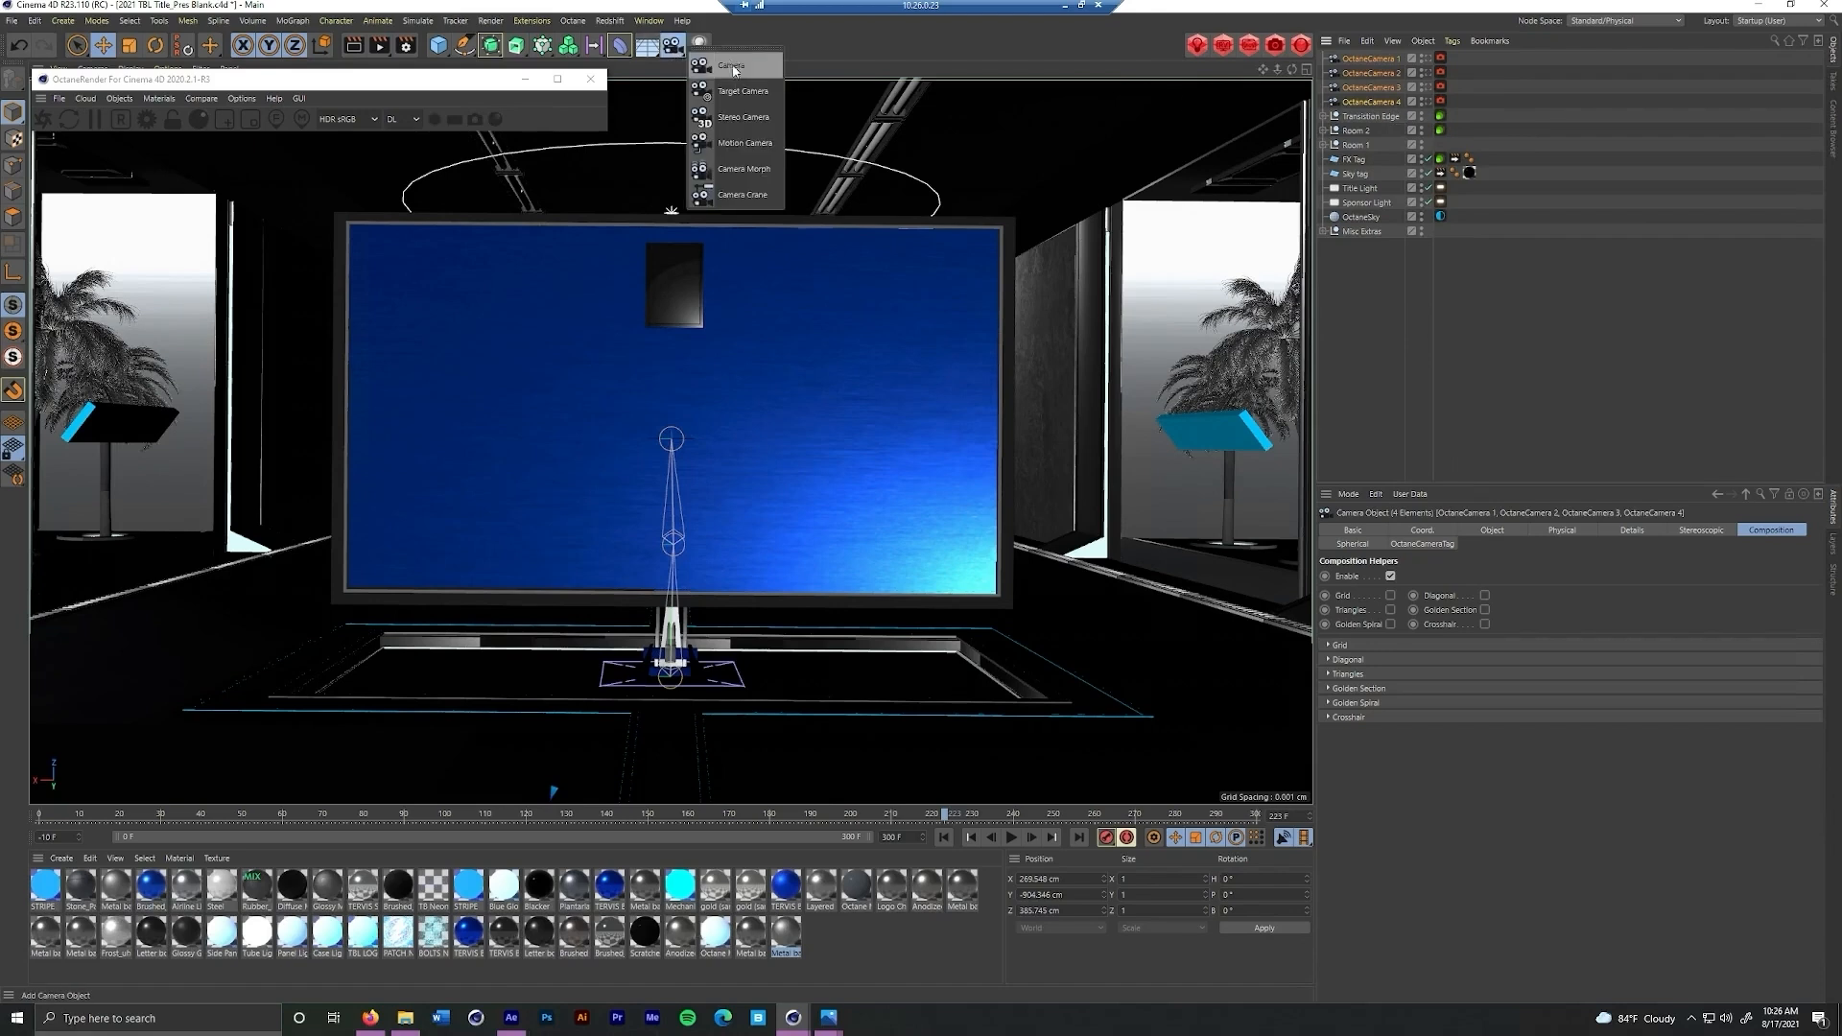
click(734, 171)
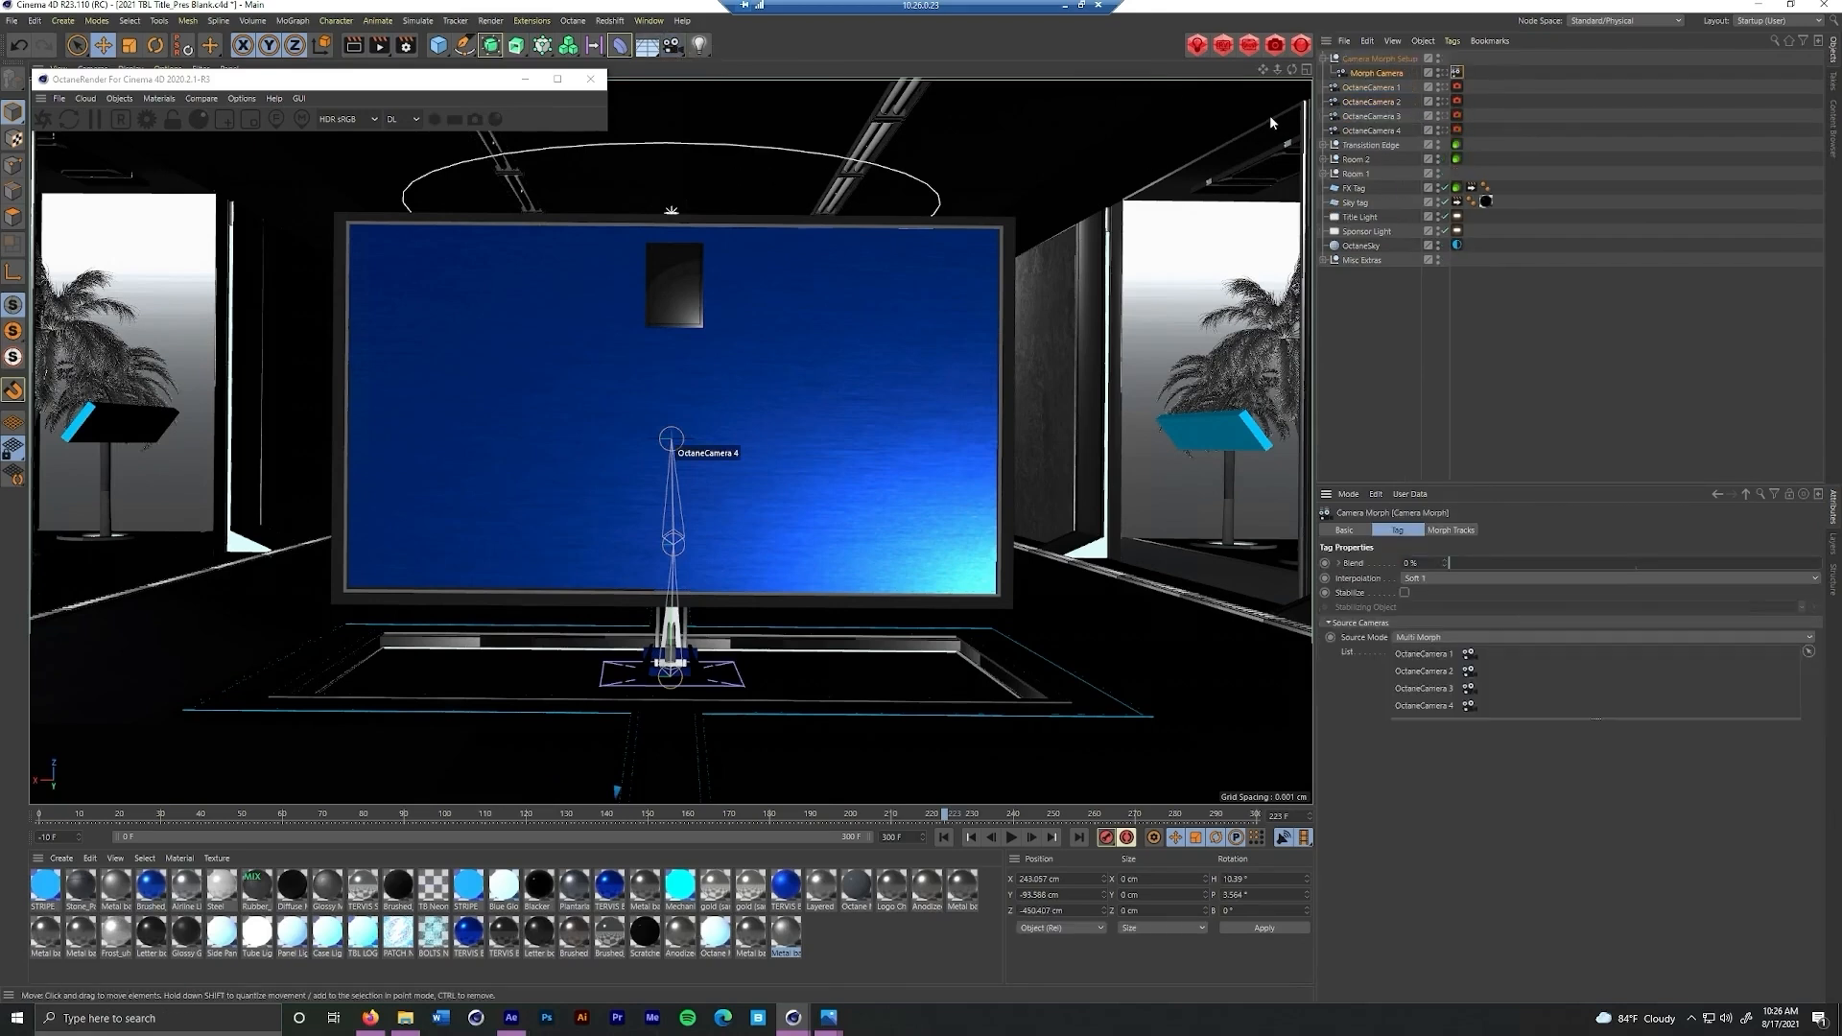
Add an OctaneCameraTag to the Morph Camera and look through that camera
click(1362, 74)
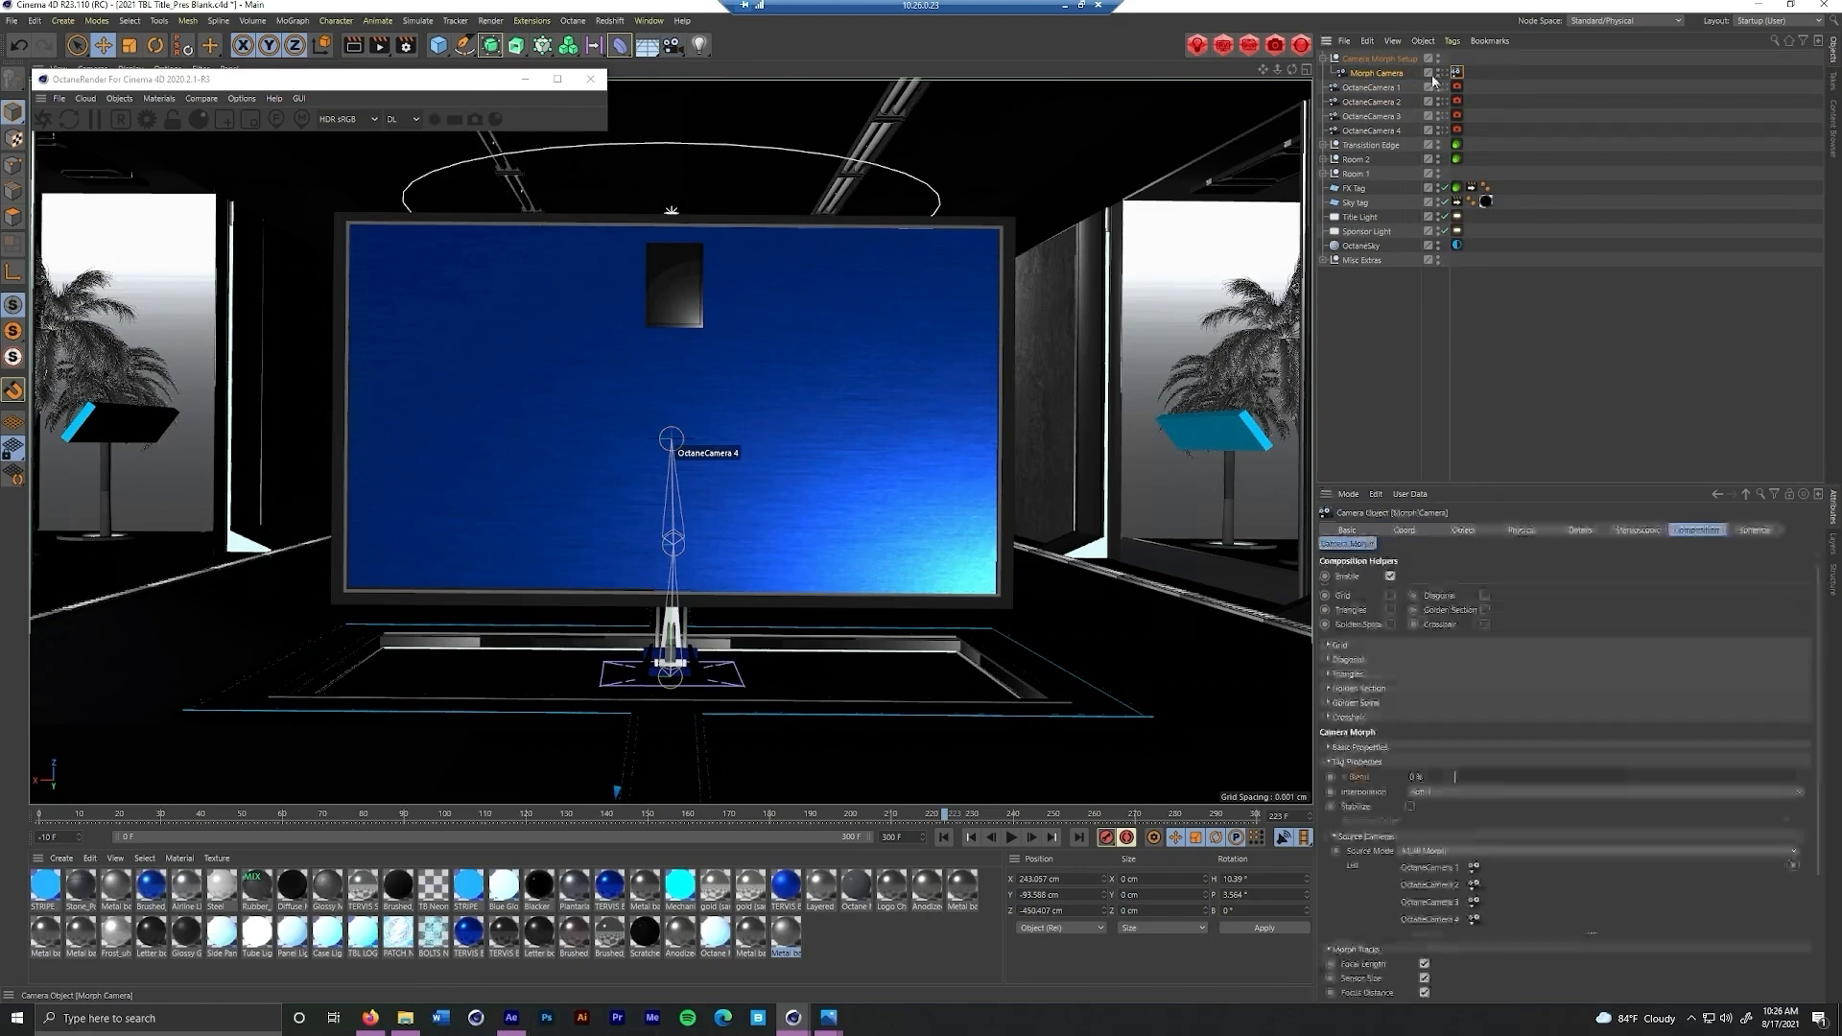
right_click(1396, 81)
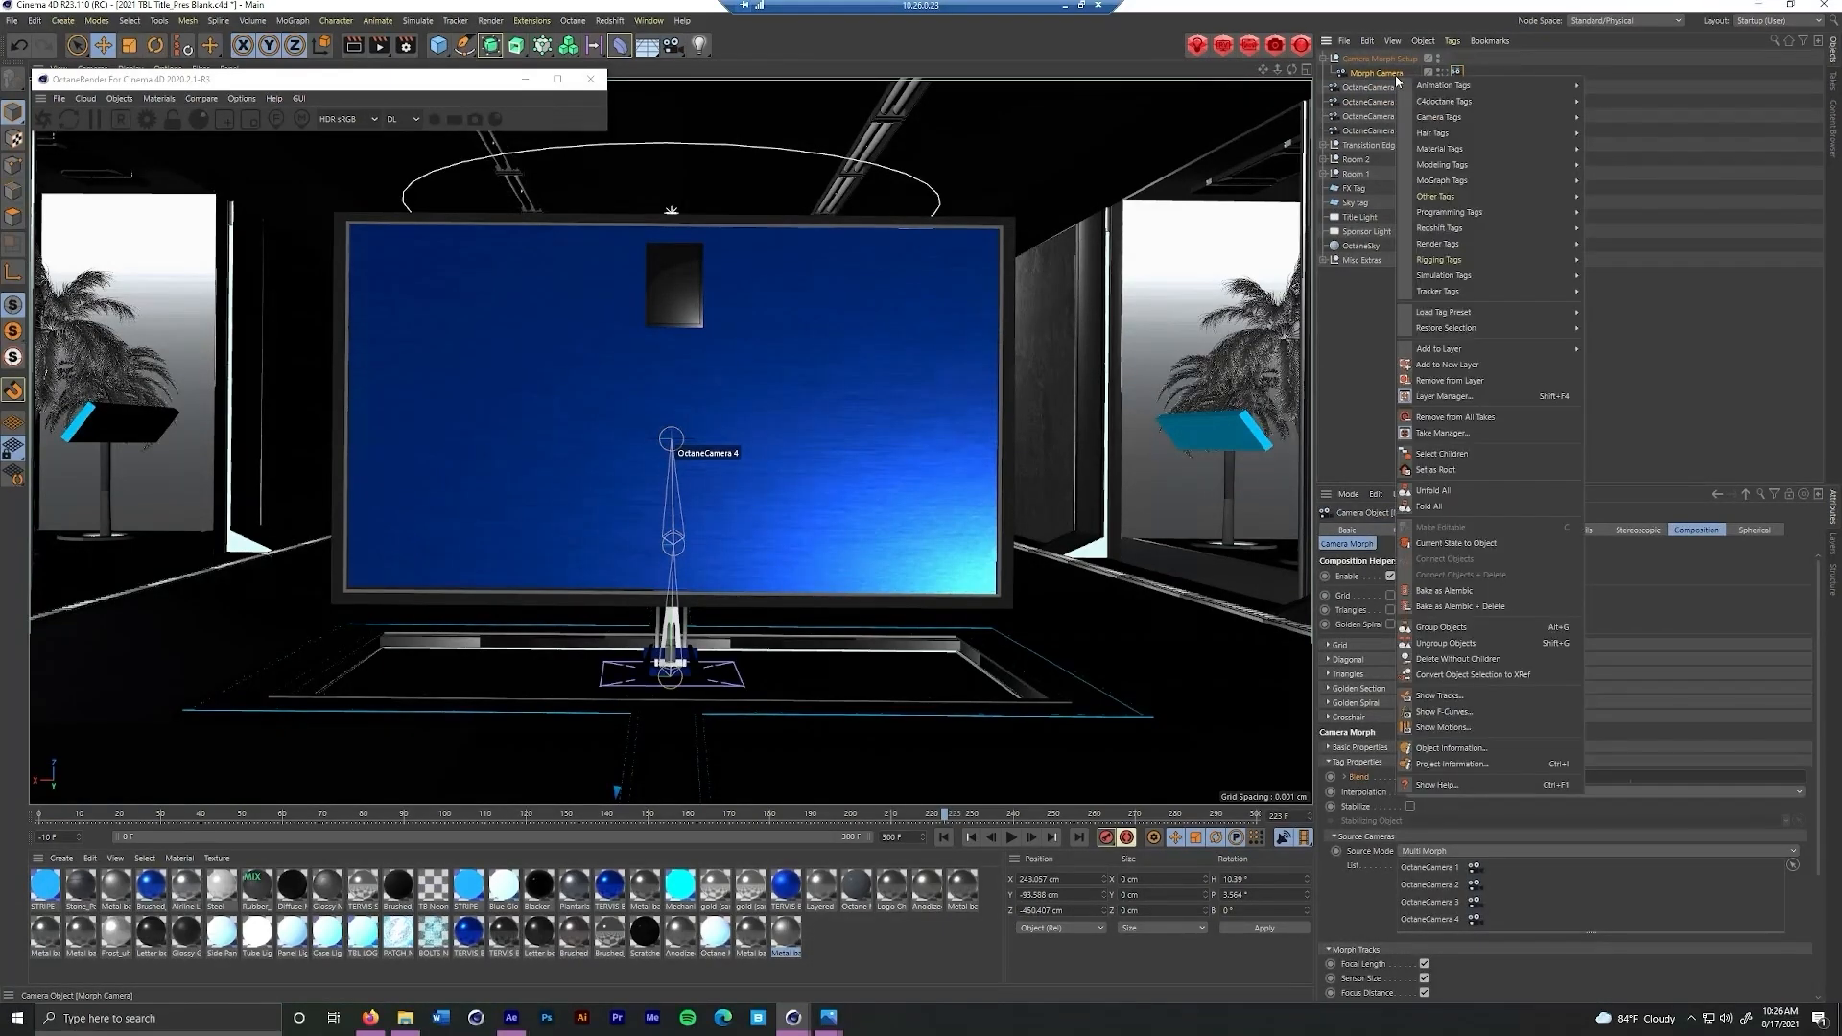
mouse_move(1468, 101)
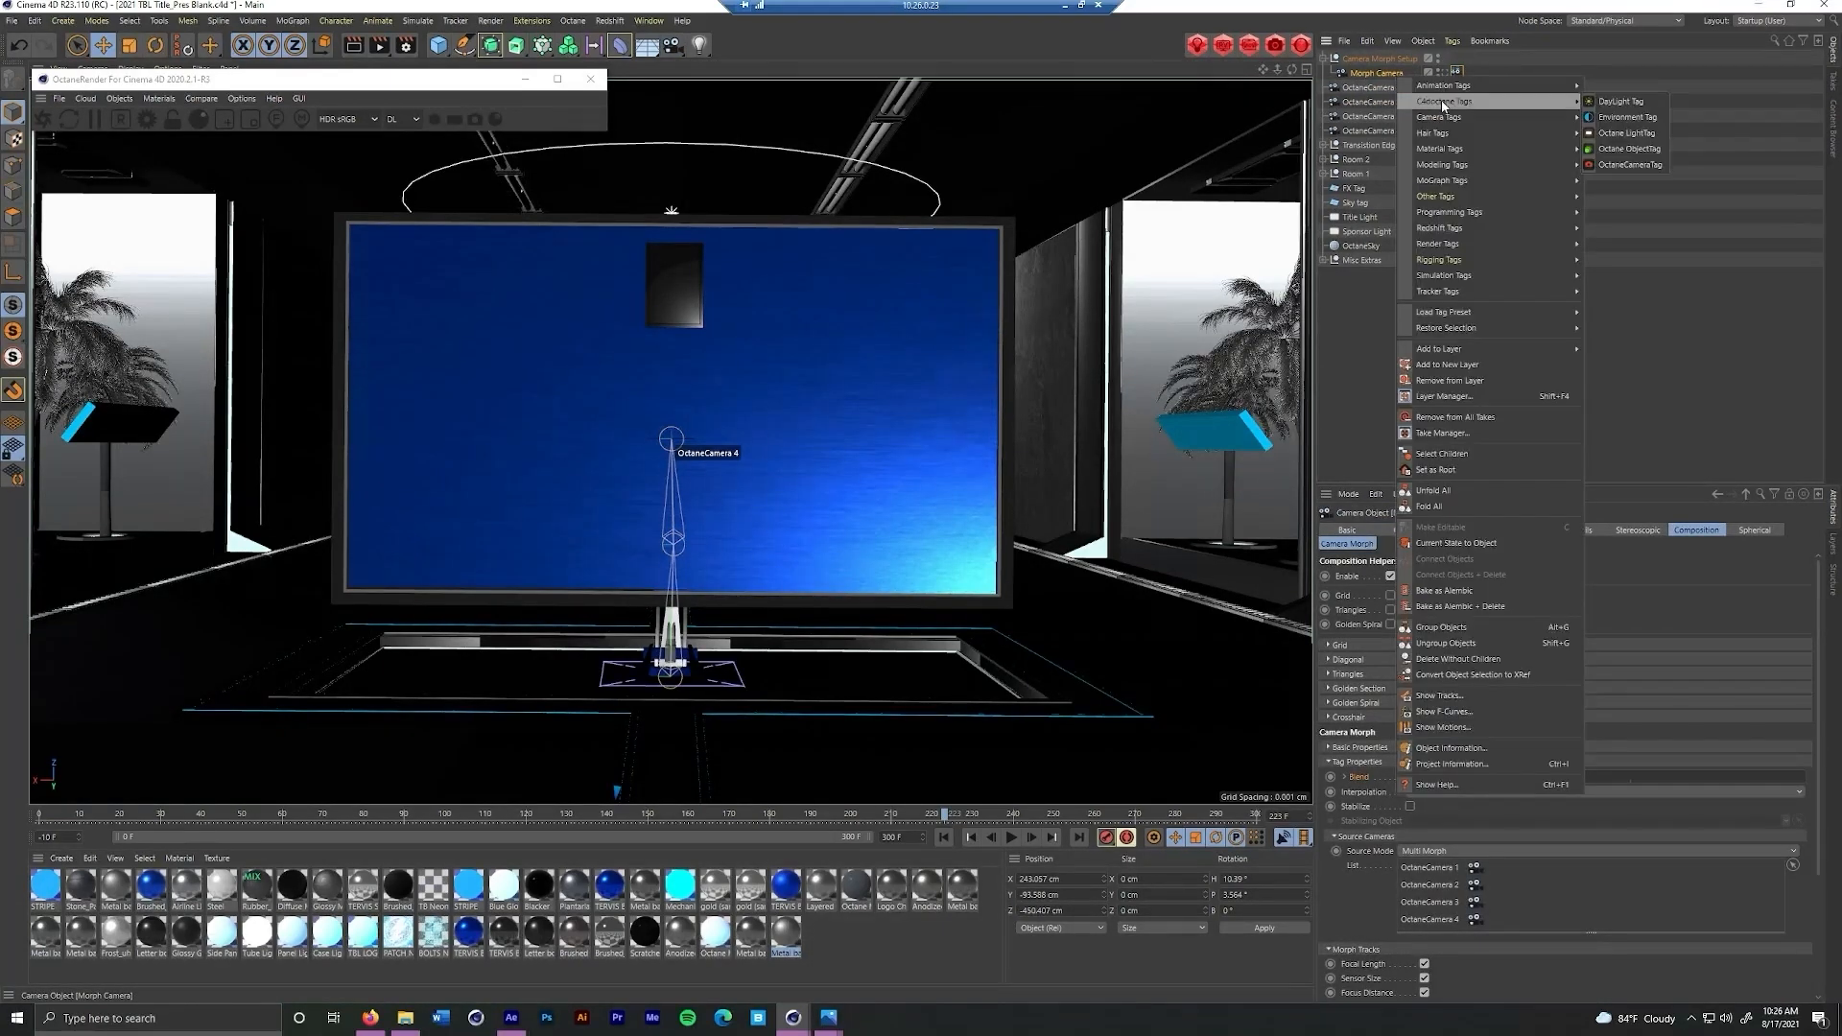
click(1606, 164)
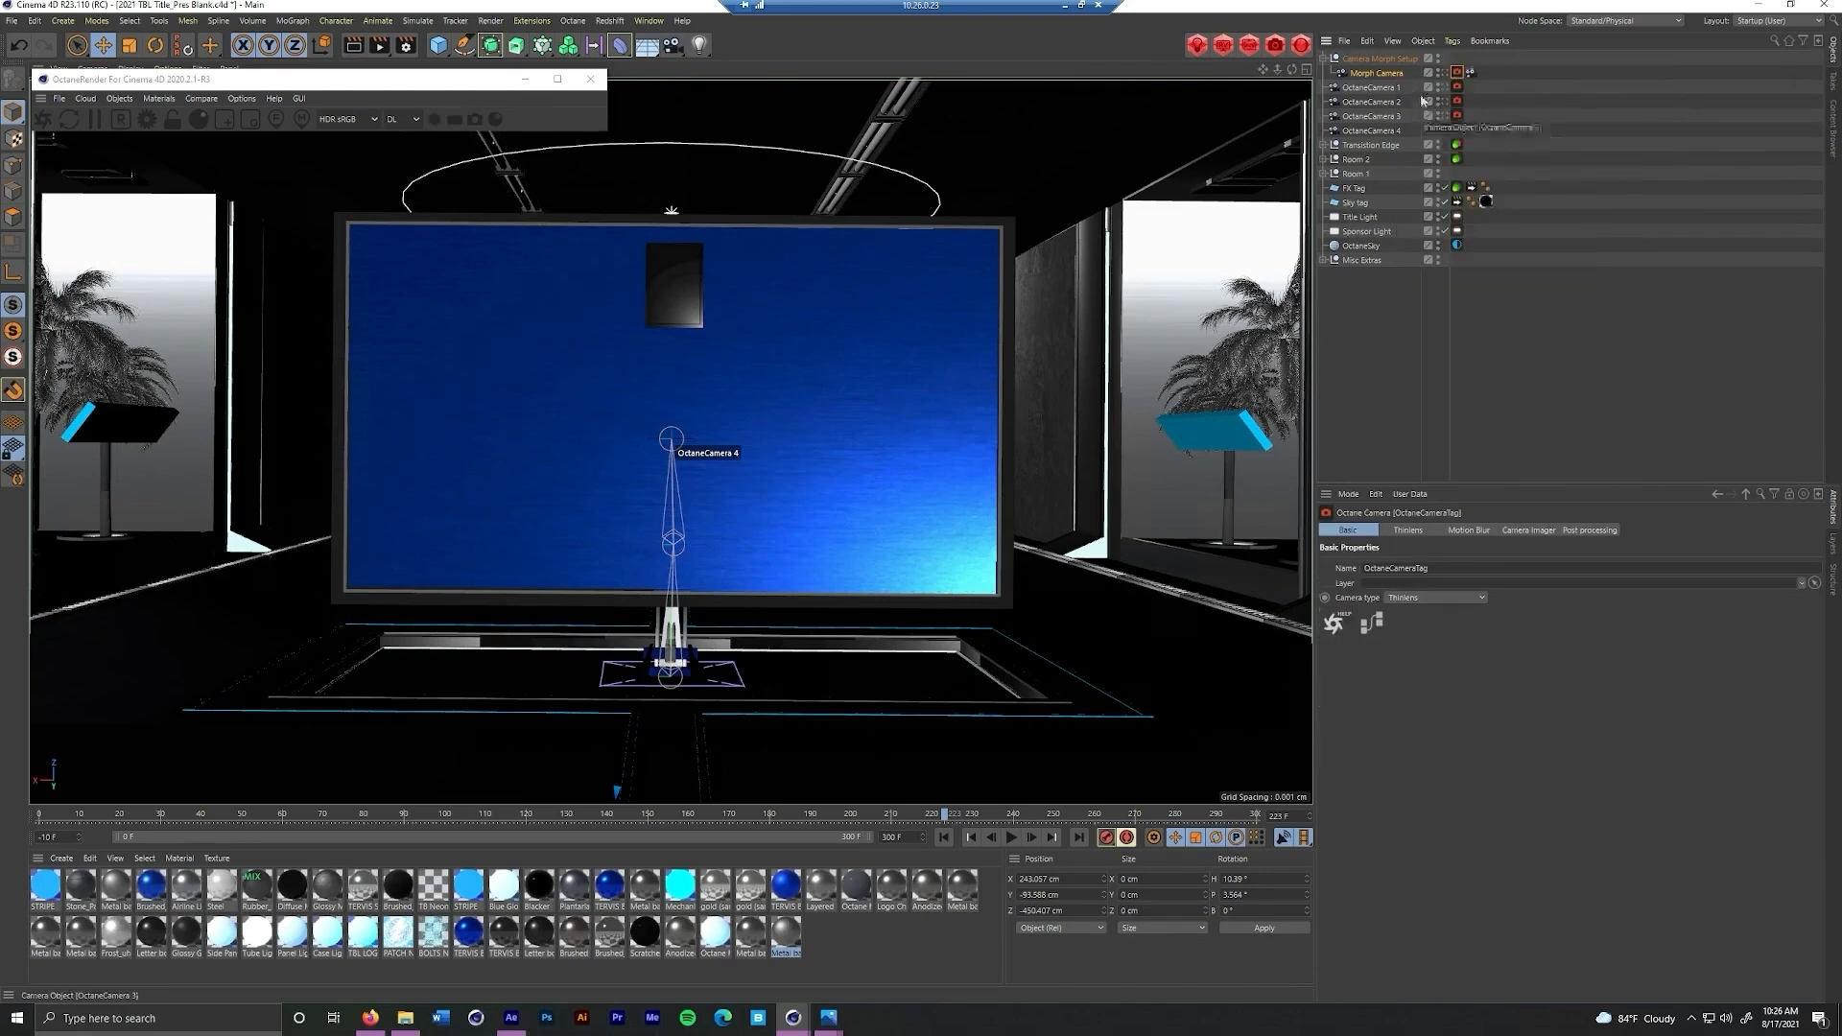
click(1449, 77)
click(1449, 79)
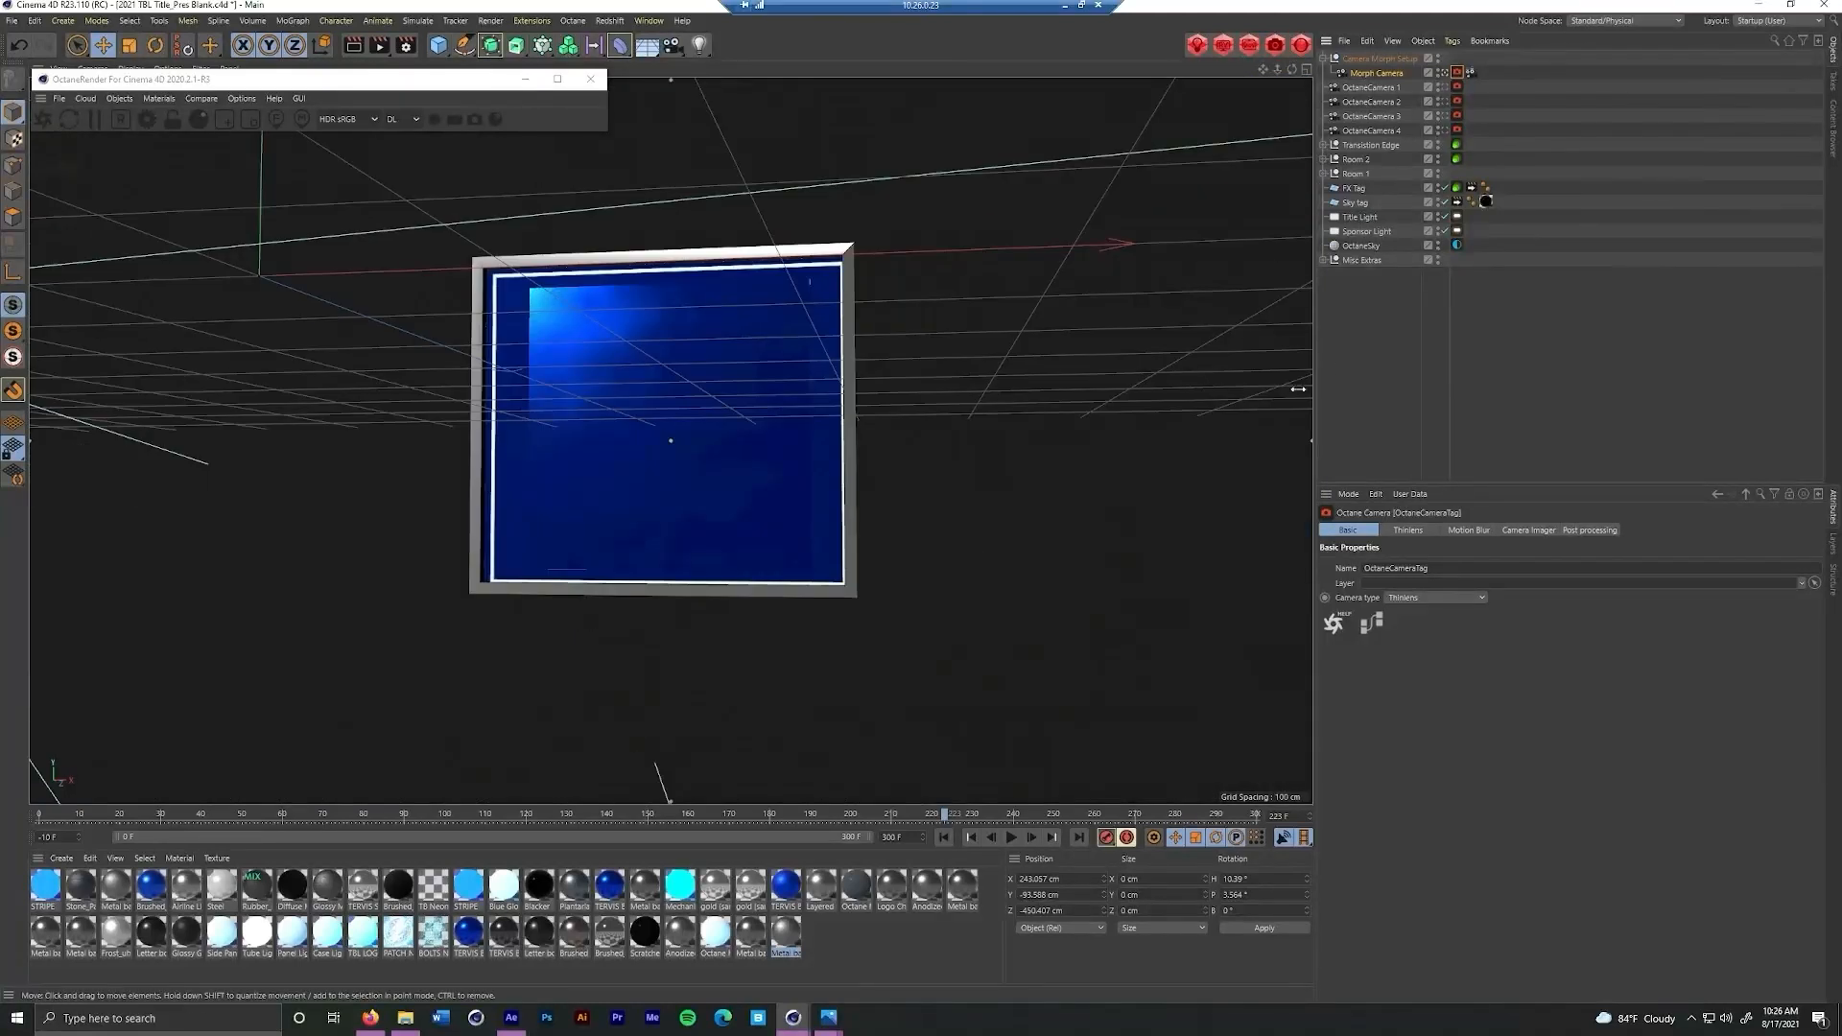
Inspect the Octane tag's post-processing settings and try out the Blend slider of the Morph Camera's Camera Morph tag
click(1577, 532)
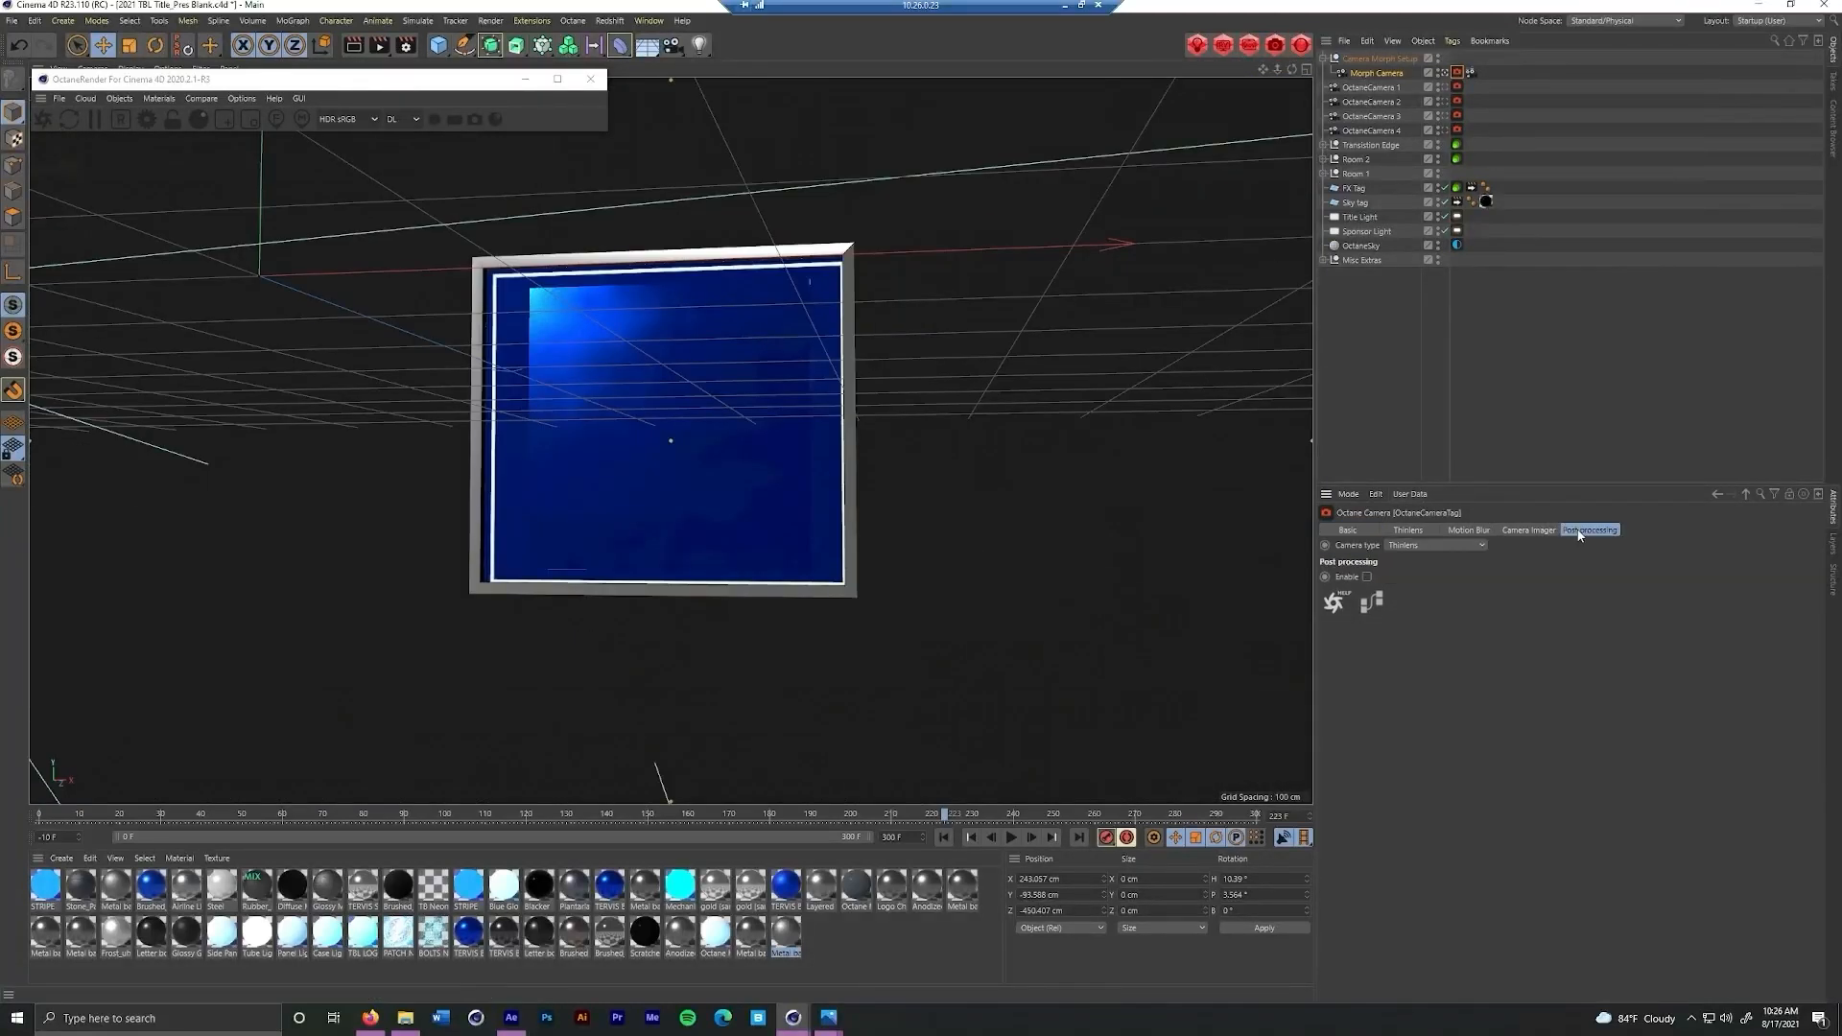
click(1388, 74)
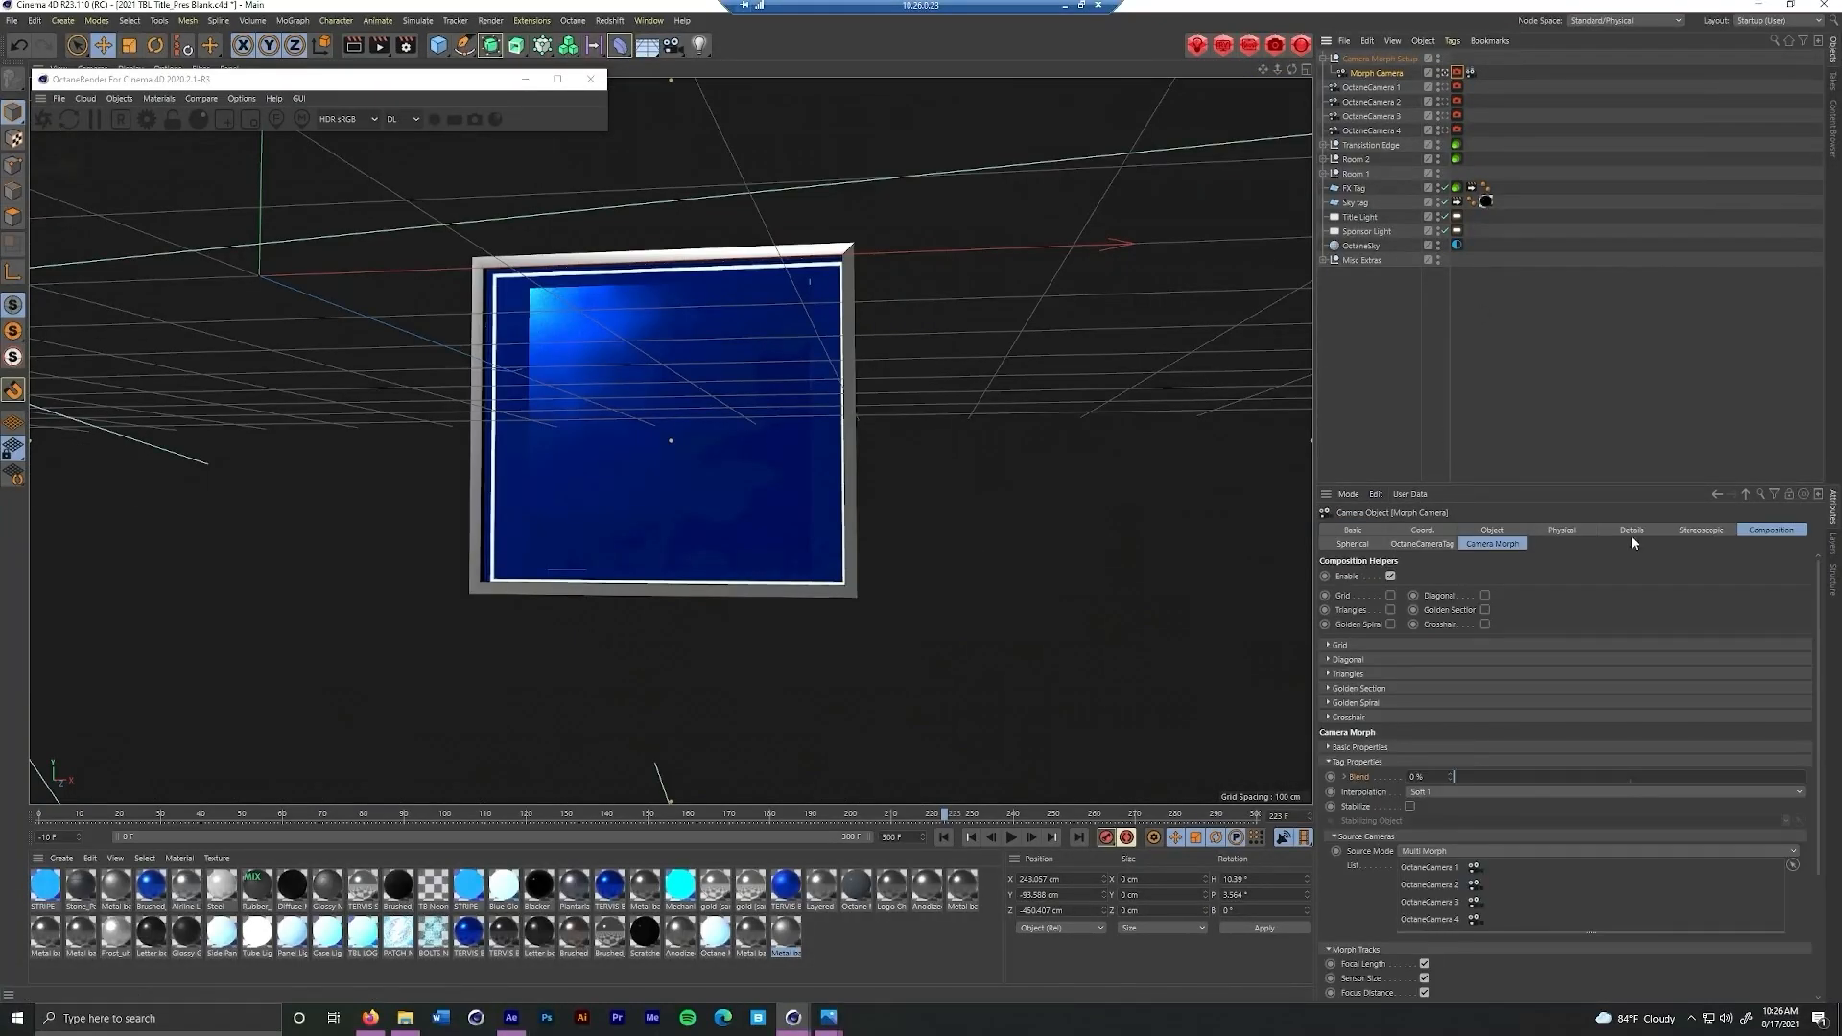
click(1494, 545)
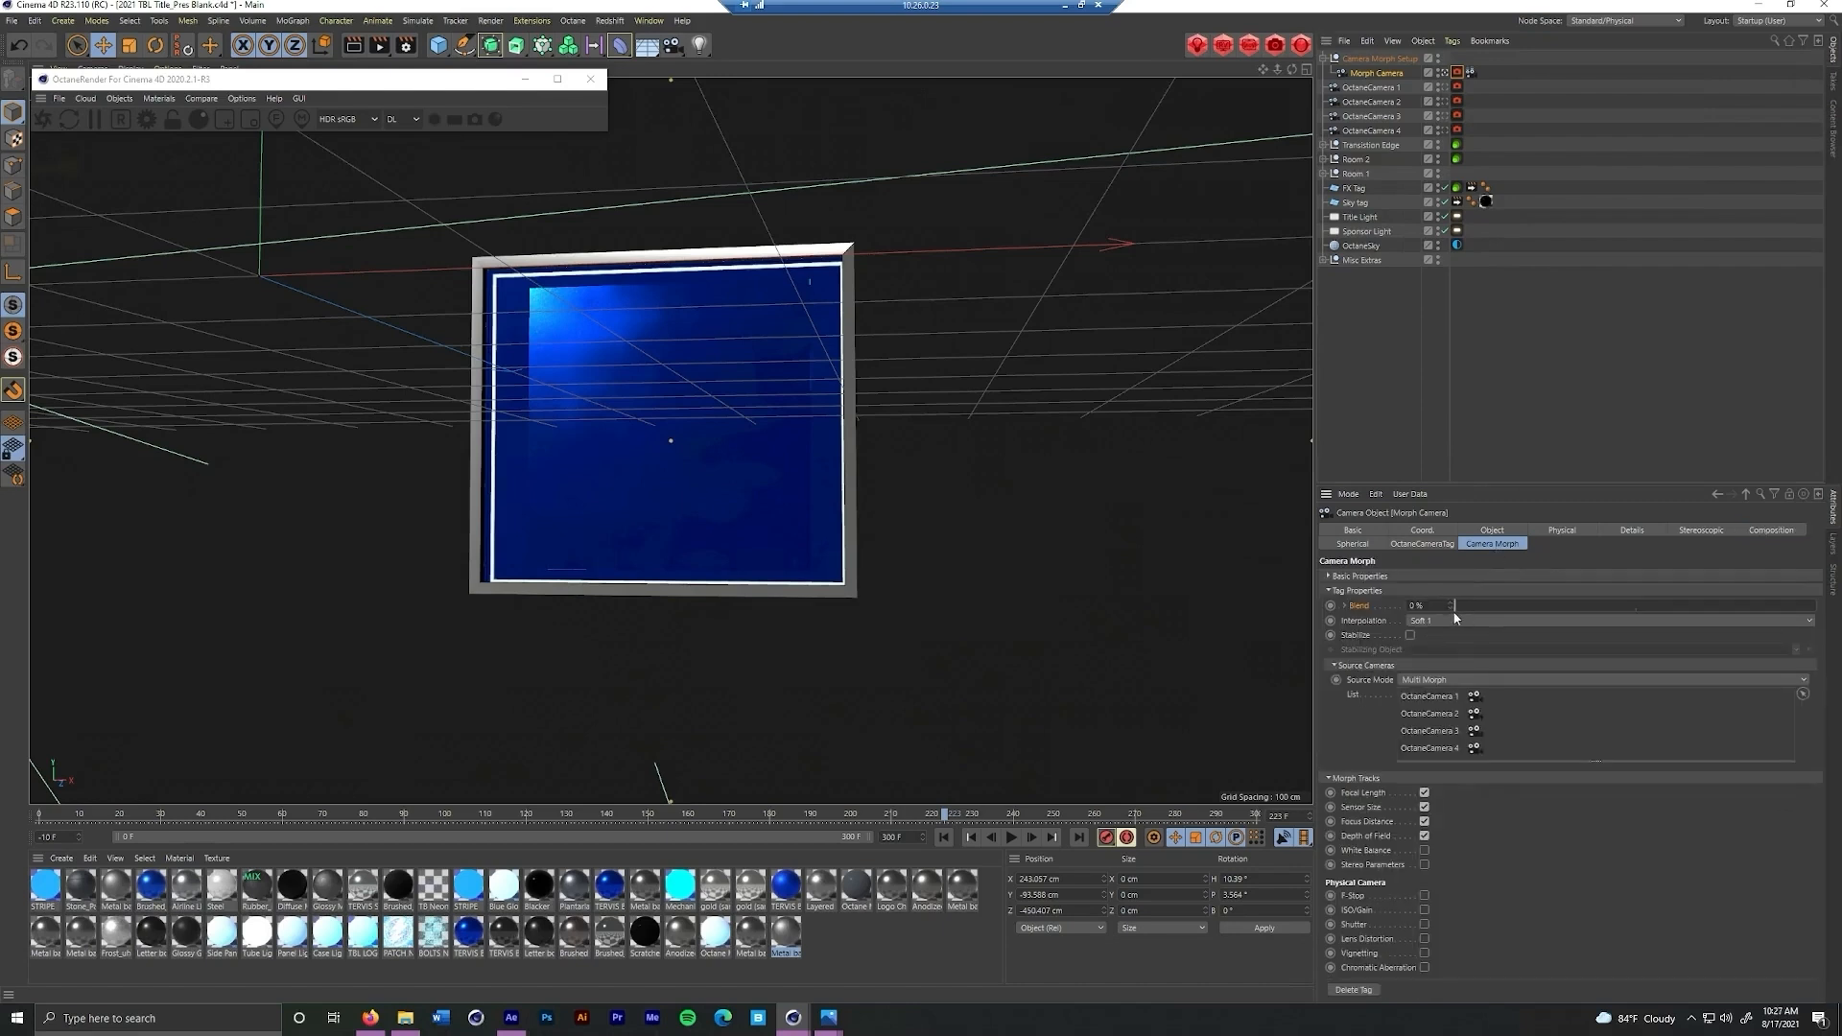
mouse_move(1457, 604)
mouse_down()
mouse_move(1819, 608)
mouse_move(1451, 625)
mouse_up()
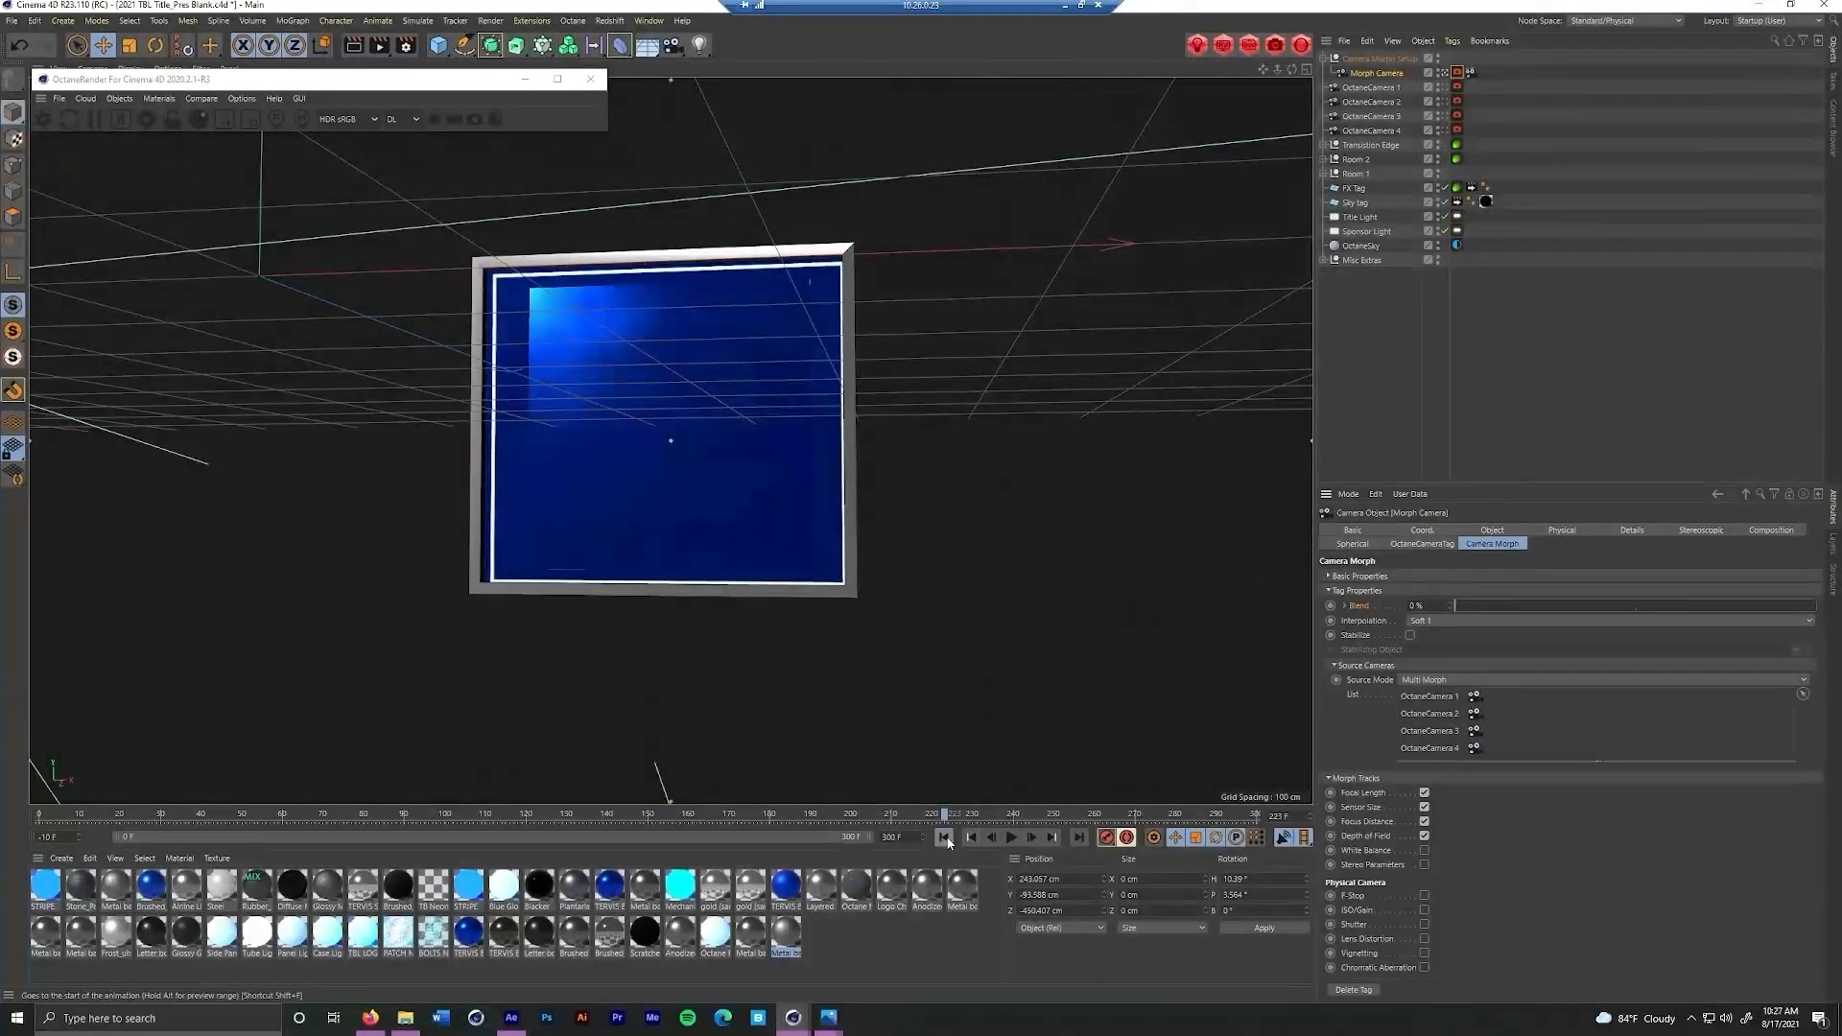
Set the timeline to start at frame 0 and keyframe the Camera Morph Blend at 0% on the first frame
click(944, 838)
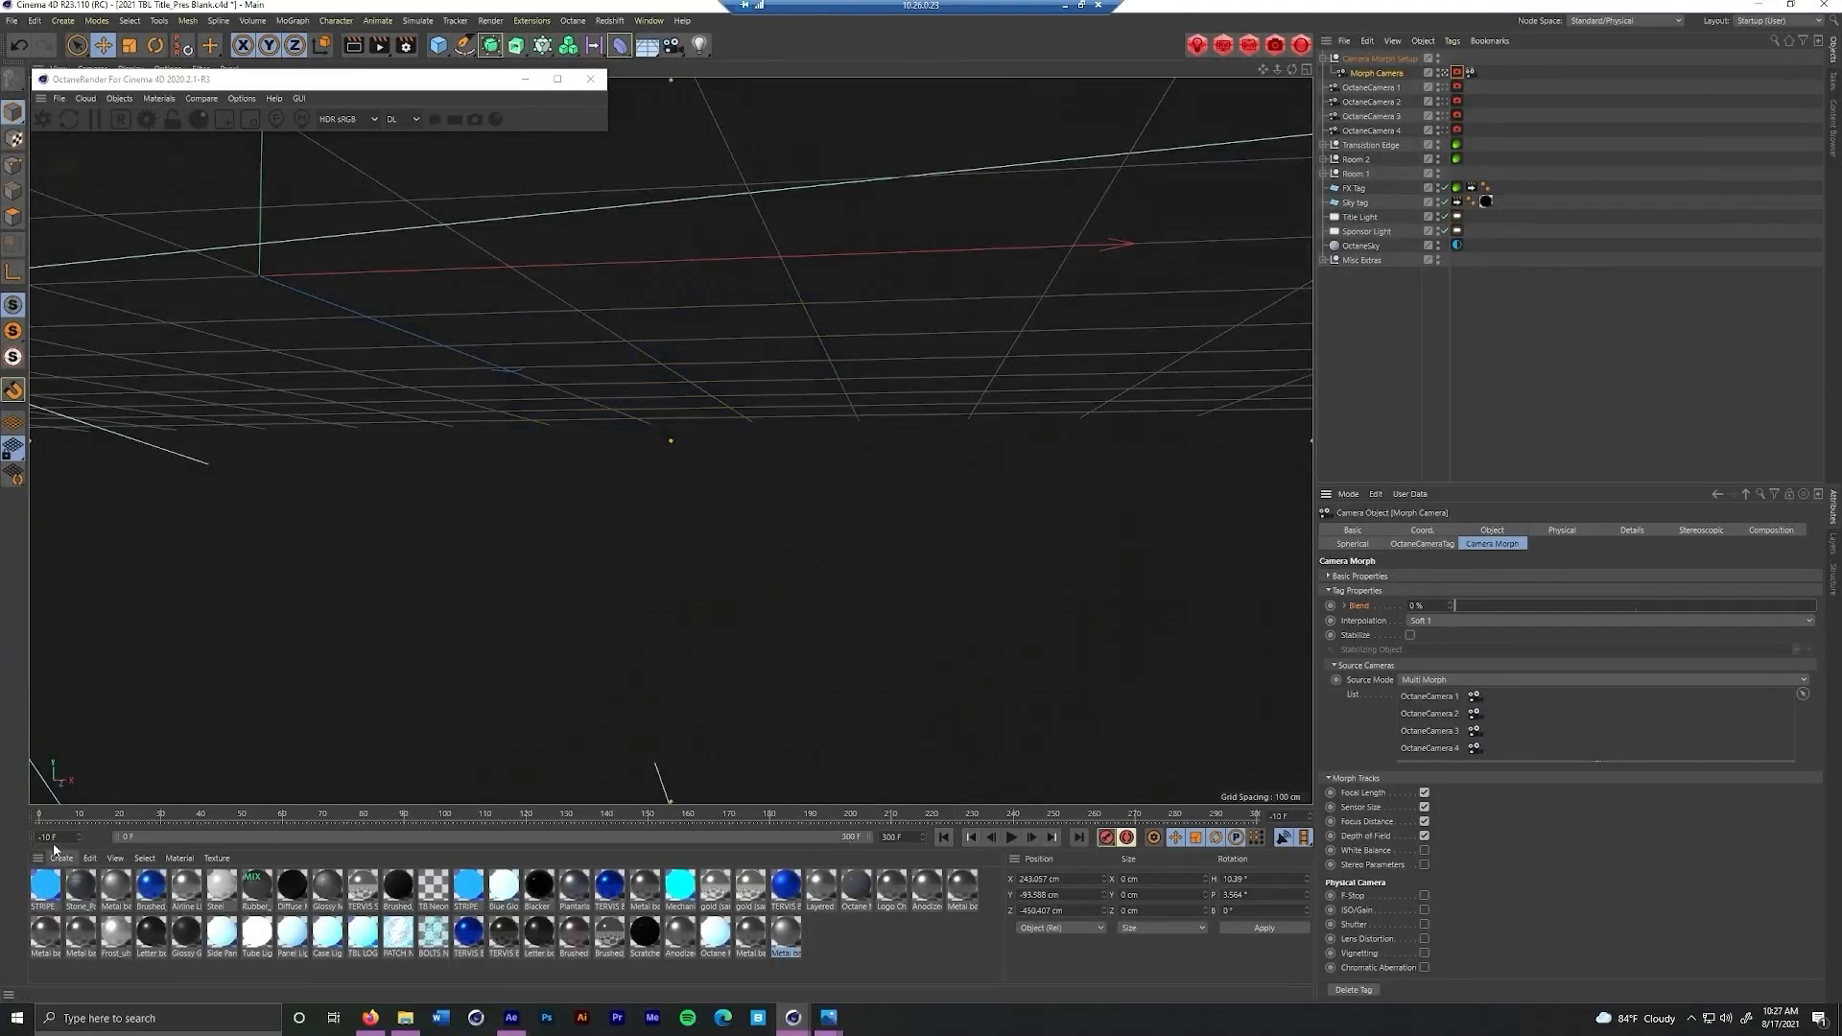
key(Return)
click(1330, 605)
Set the Camera Morph Blend to 100% at frame 250 as the end of the camera move
drag(41, 821, 660, 824)
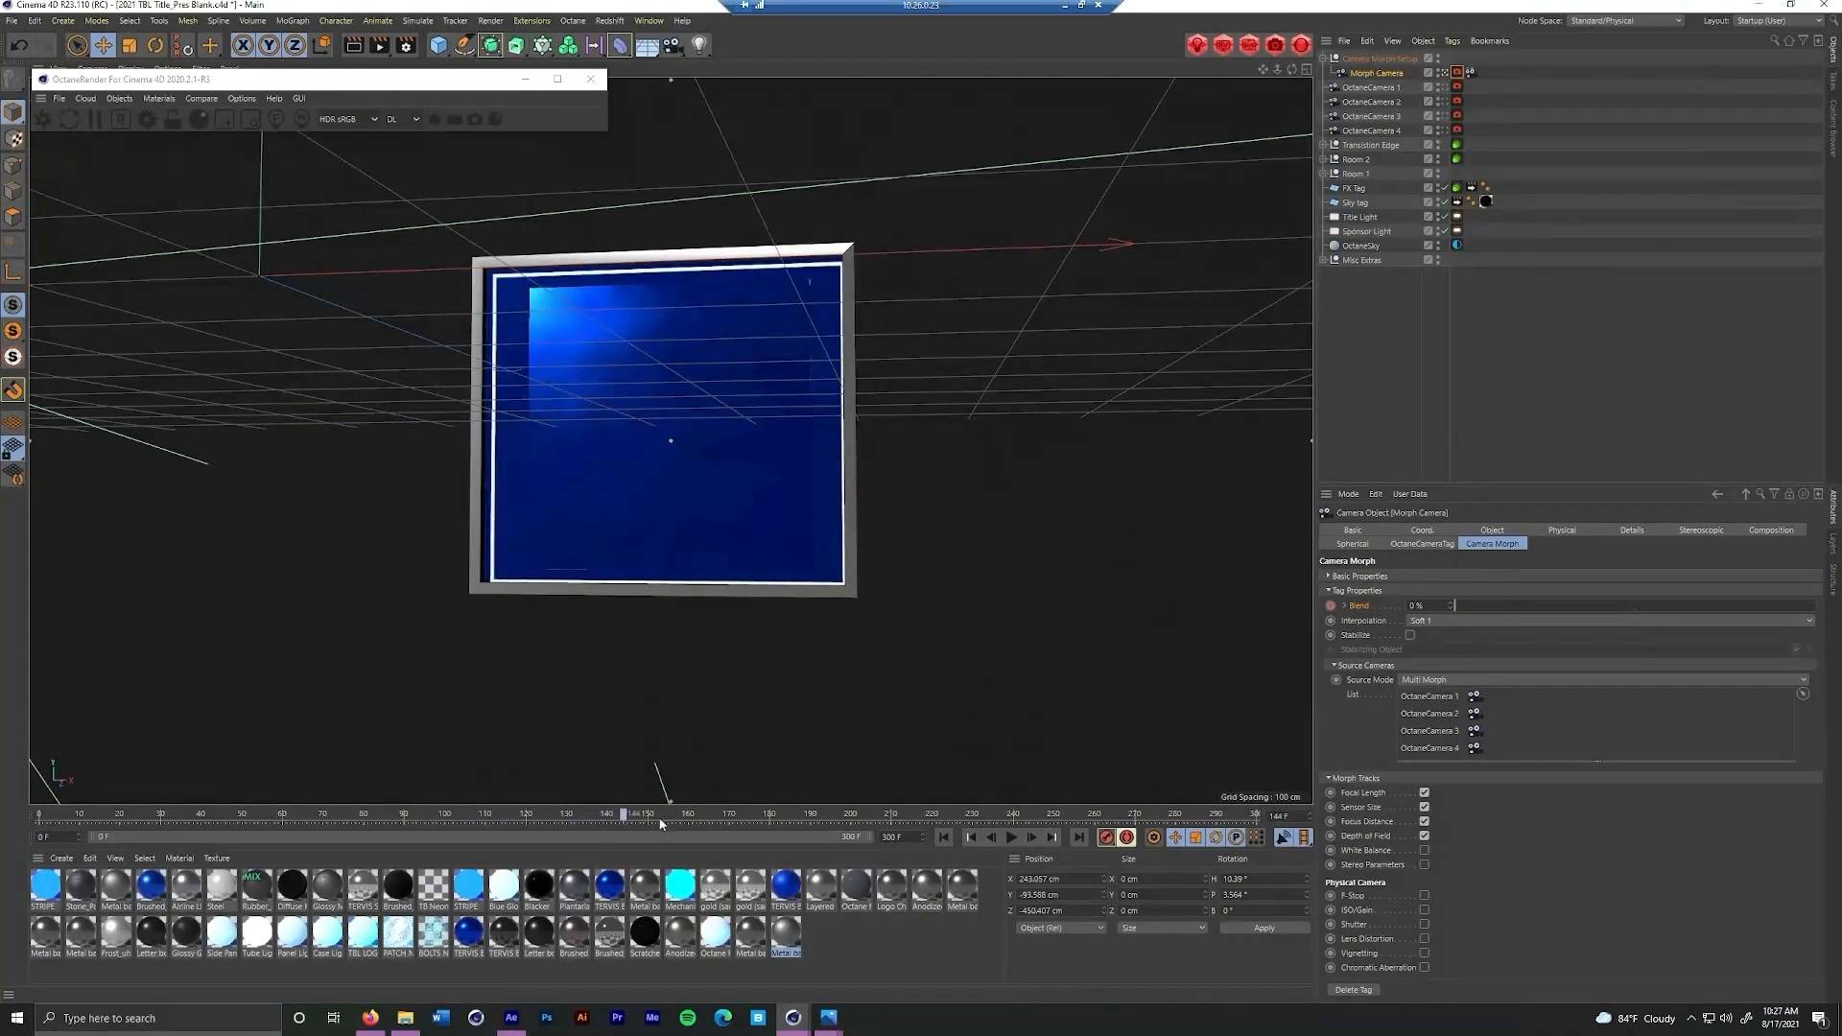
drag(836, 838, 1056, 833)
drag(1461, 610, 1838, 611)
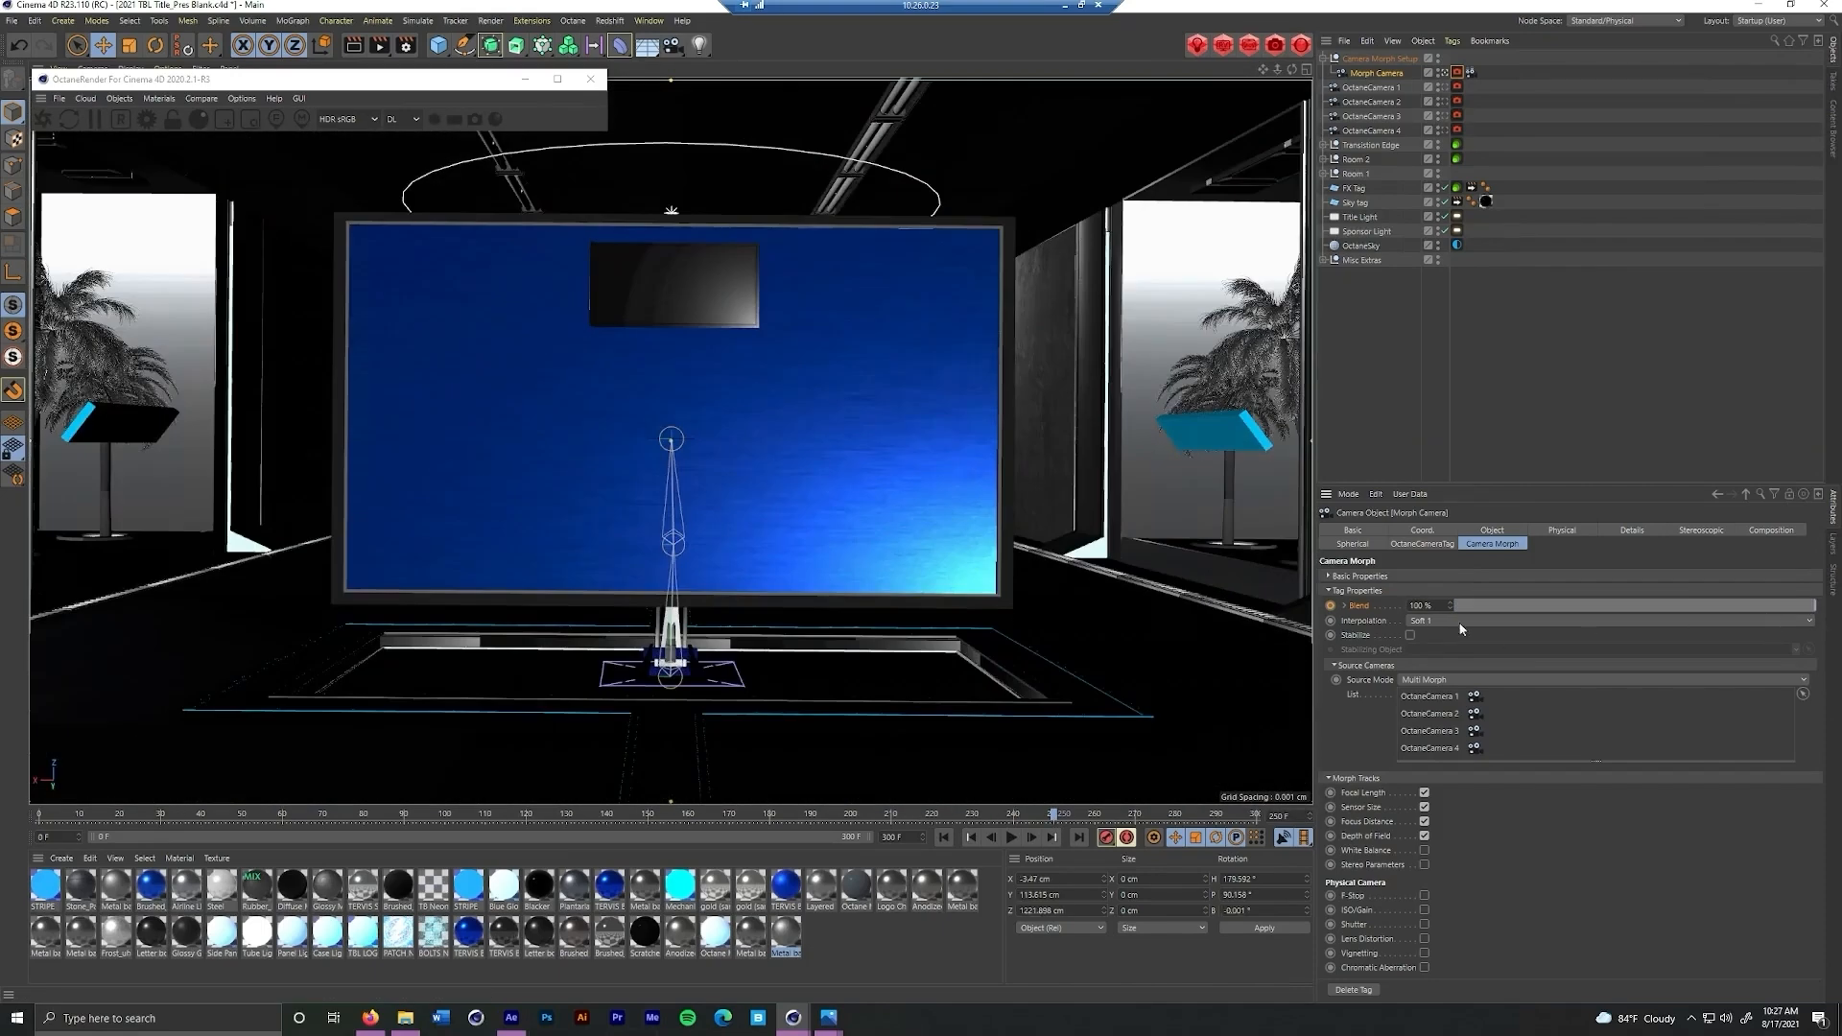
Play the morph camera animation from the first frame
click(945, 838)
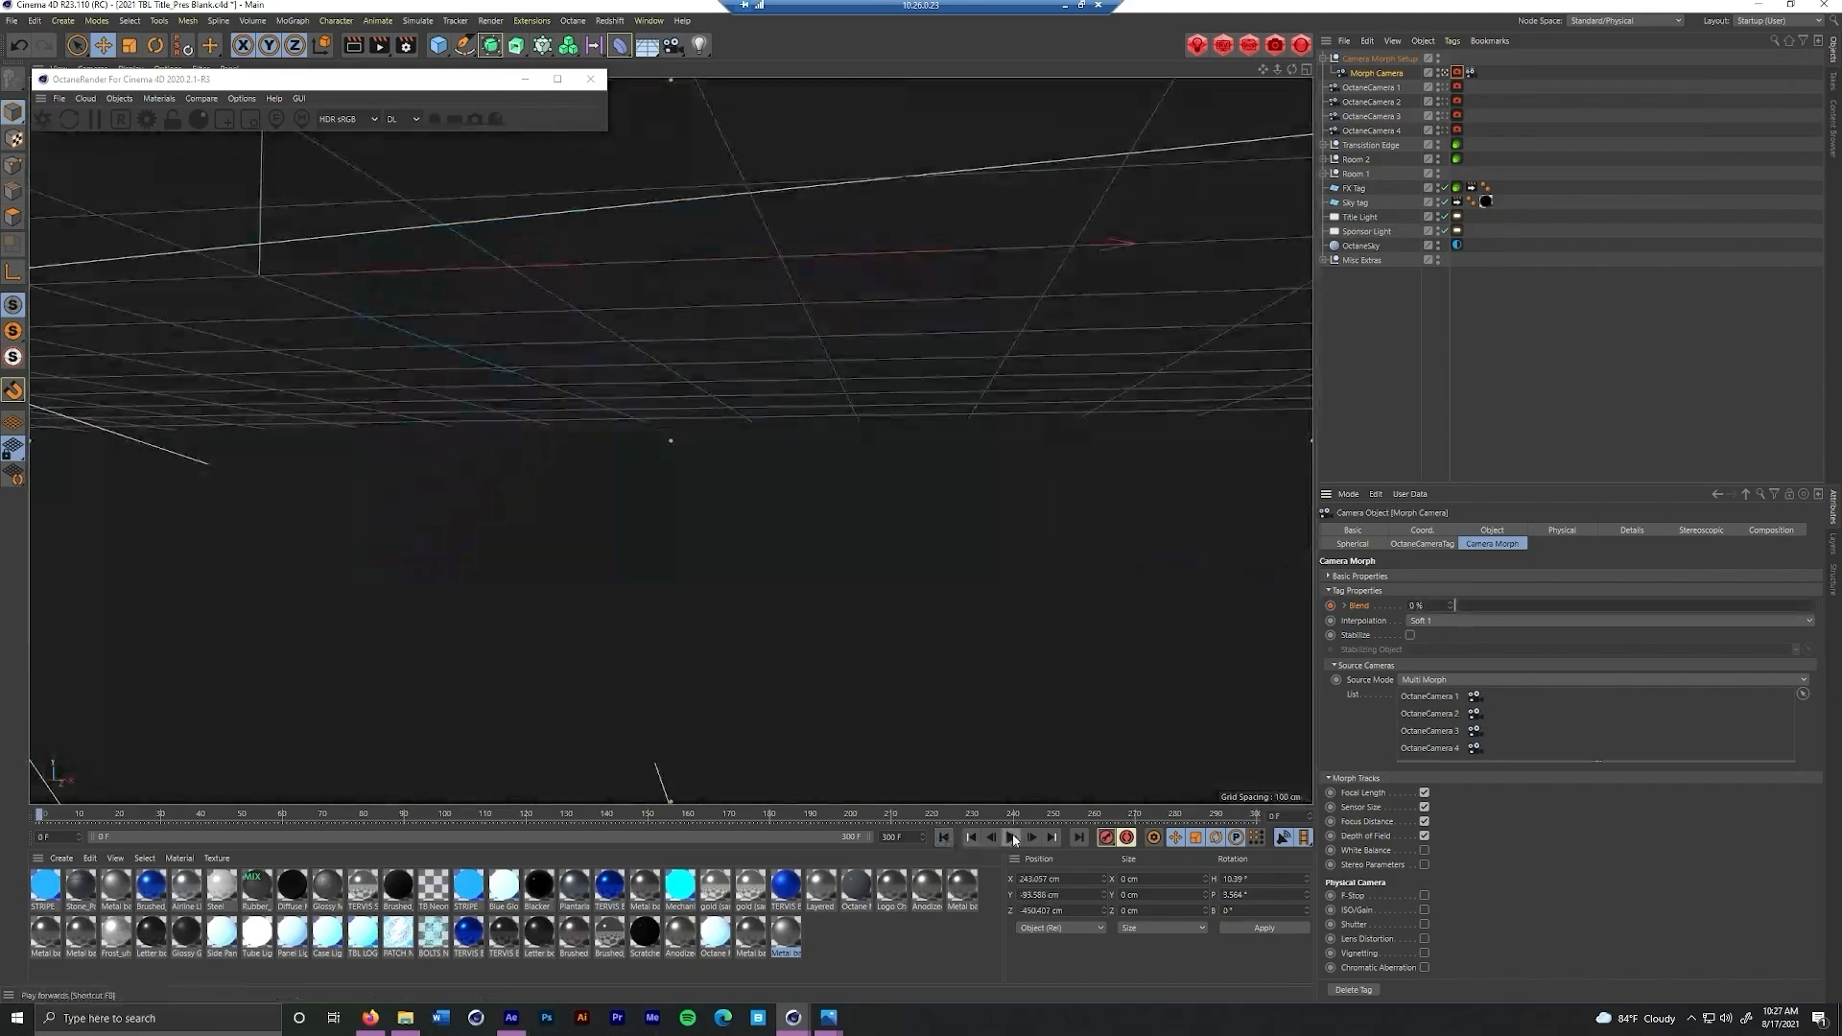
click(1013, 838)
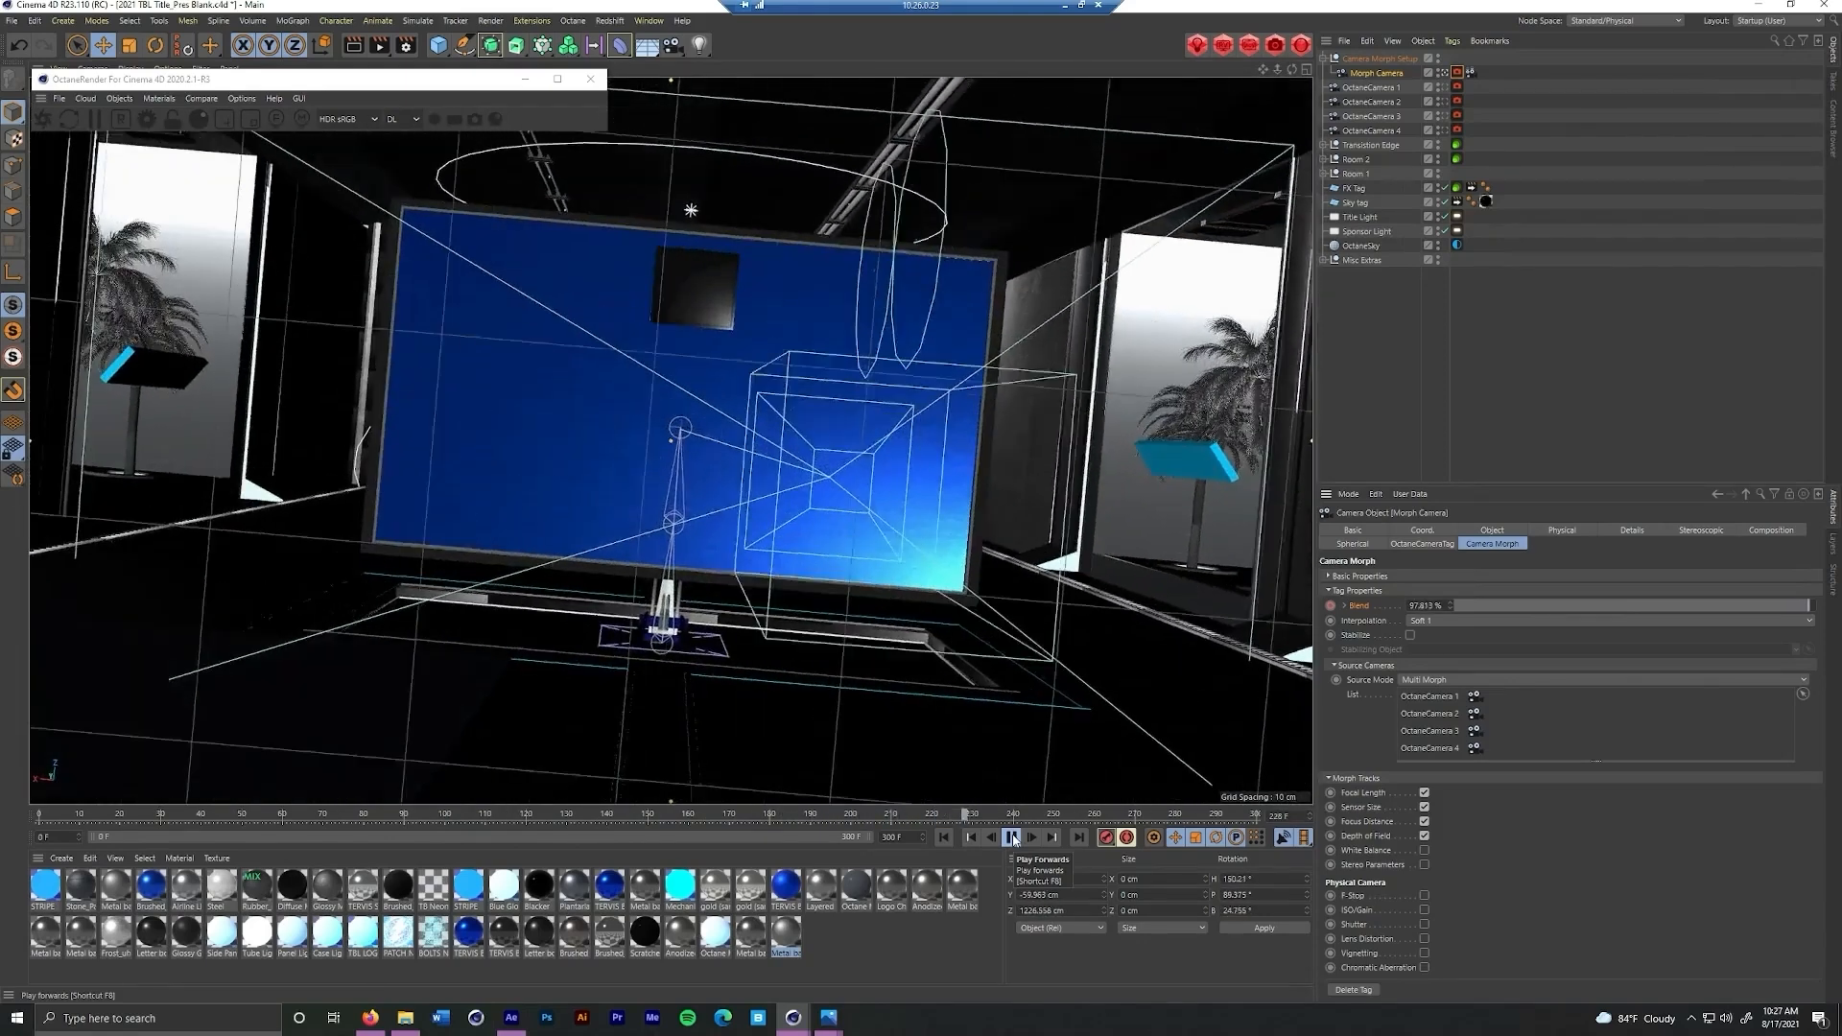
click(1012, 837)
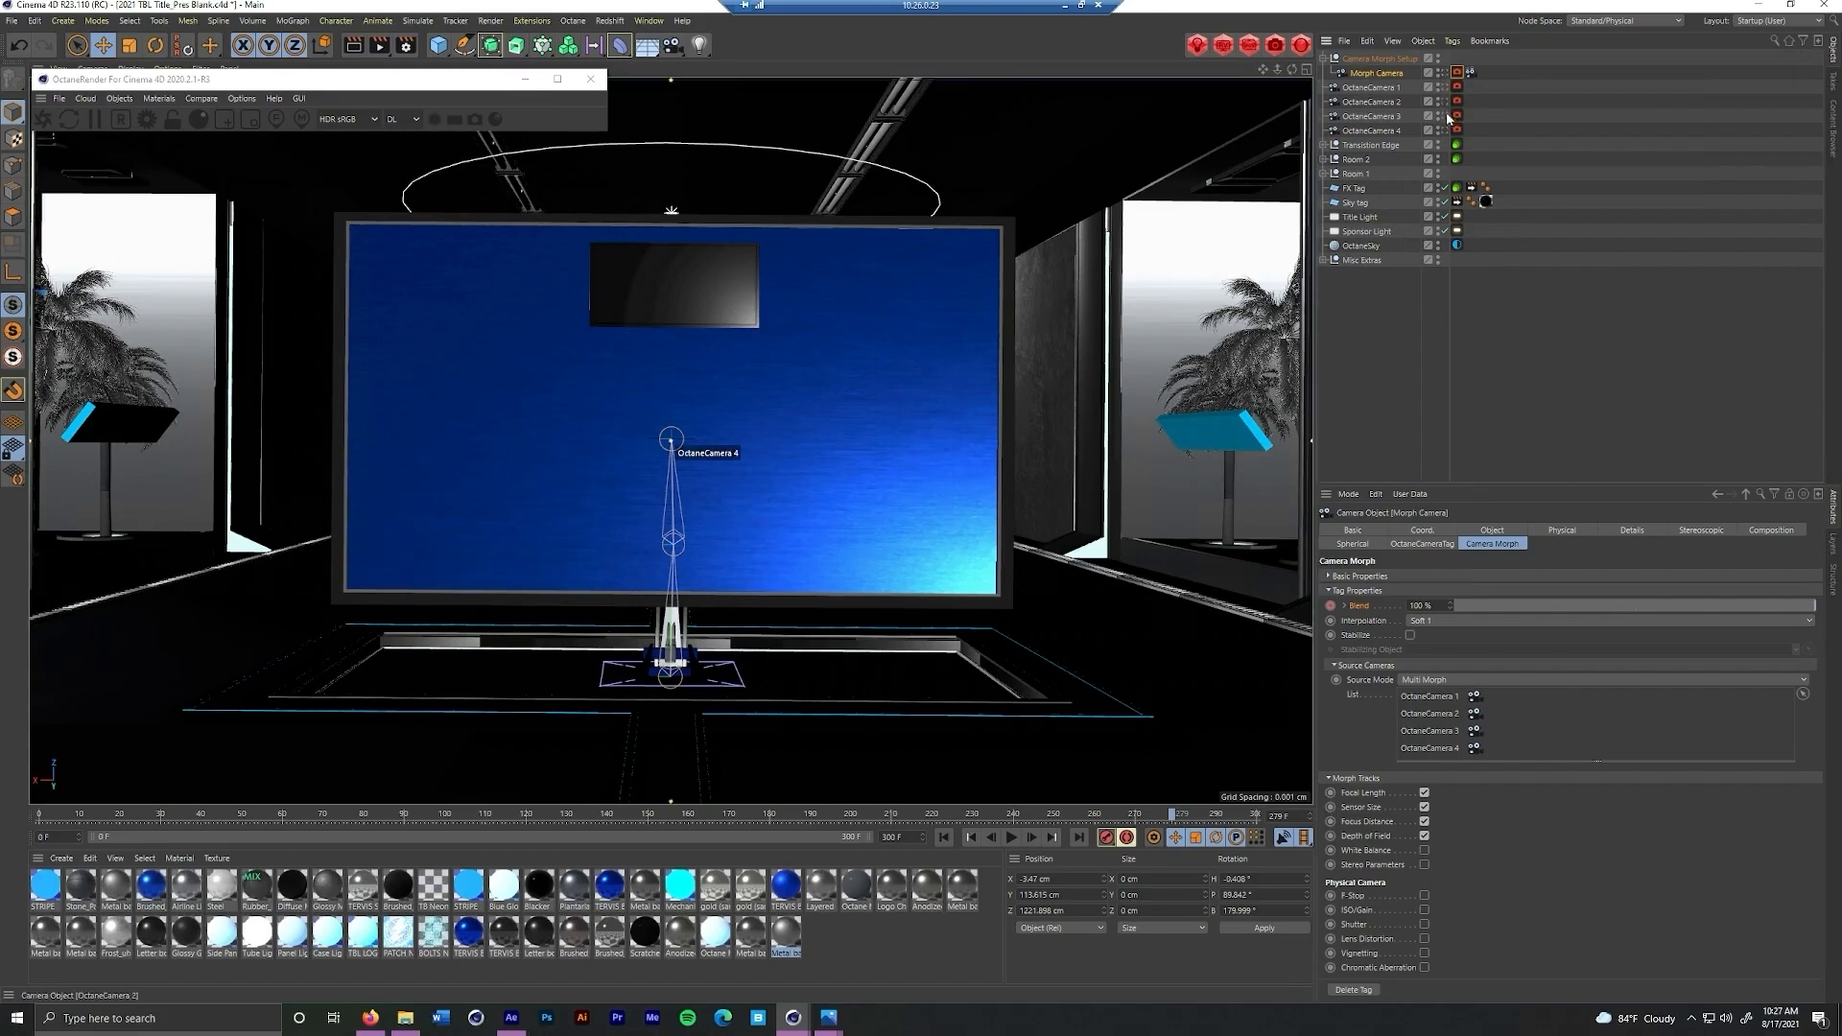
Examine the morph path through the four cameras from outside the room, then return to the Morph Camera's view
alt+drag(676, 375, 680, 441)
scroll(682, 447, down, 13)
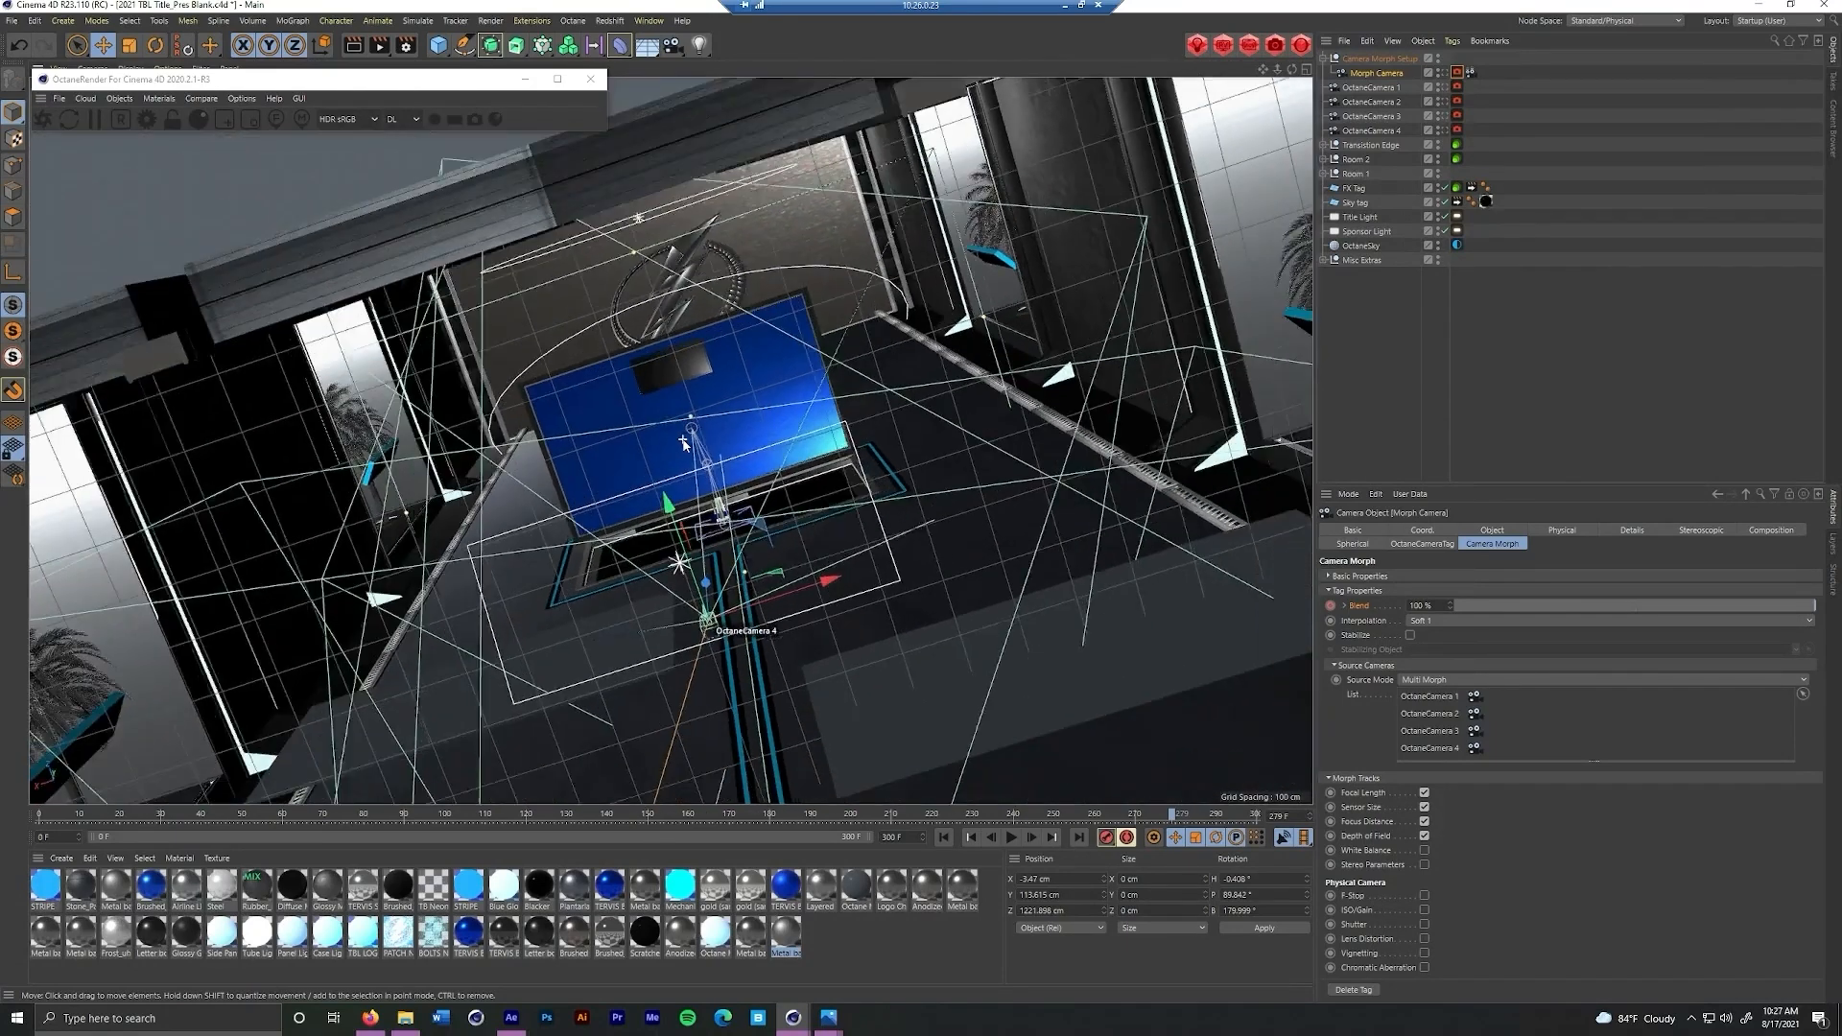
scroll(685, 443, down, 3)
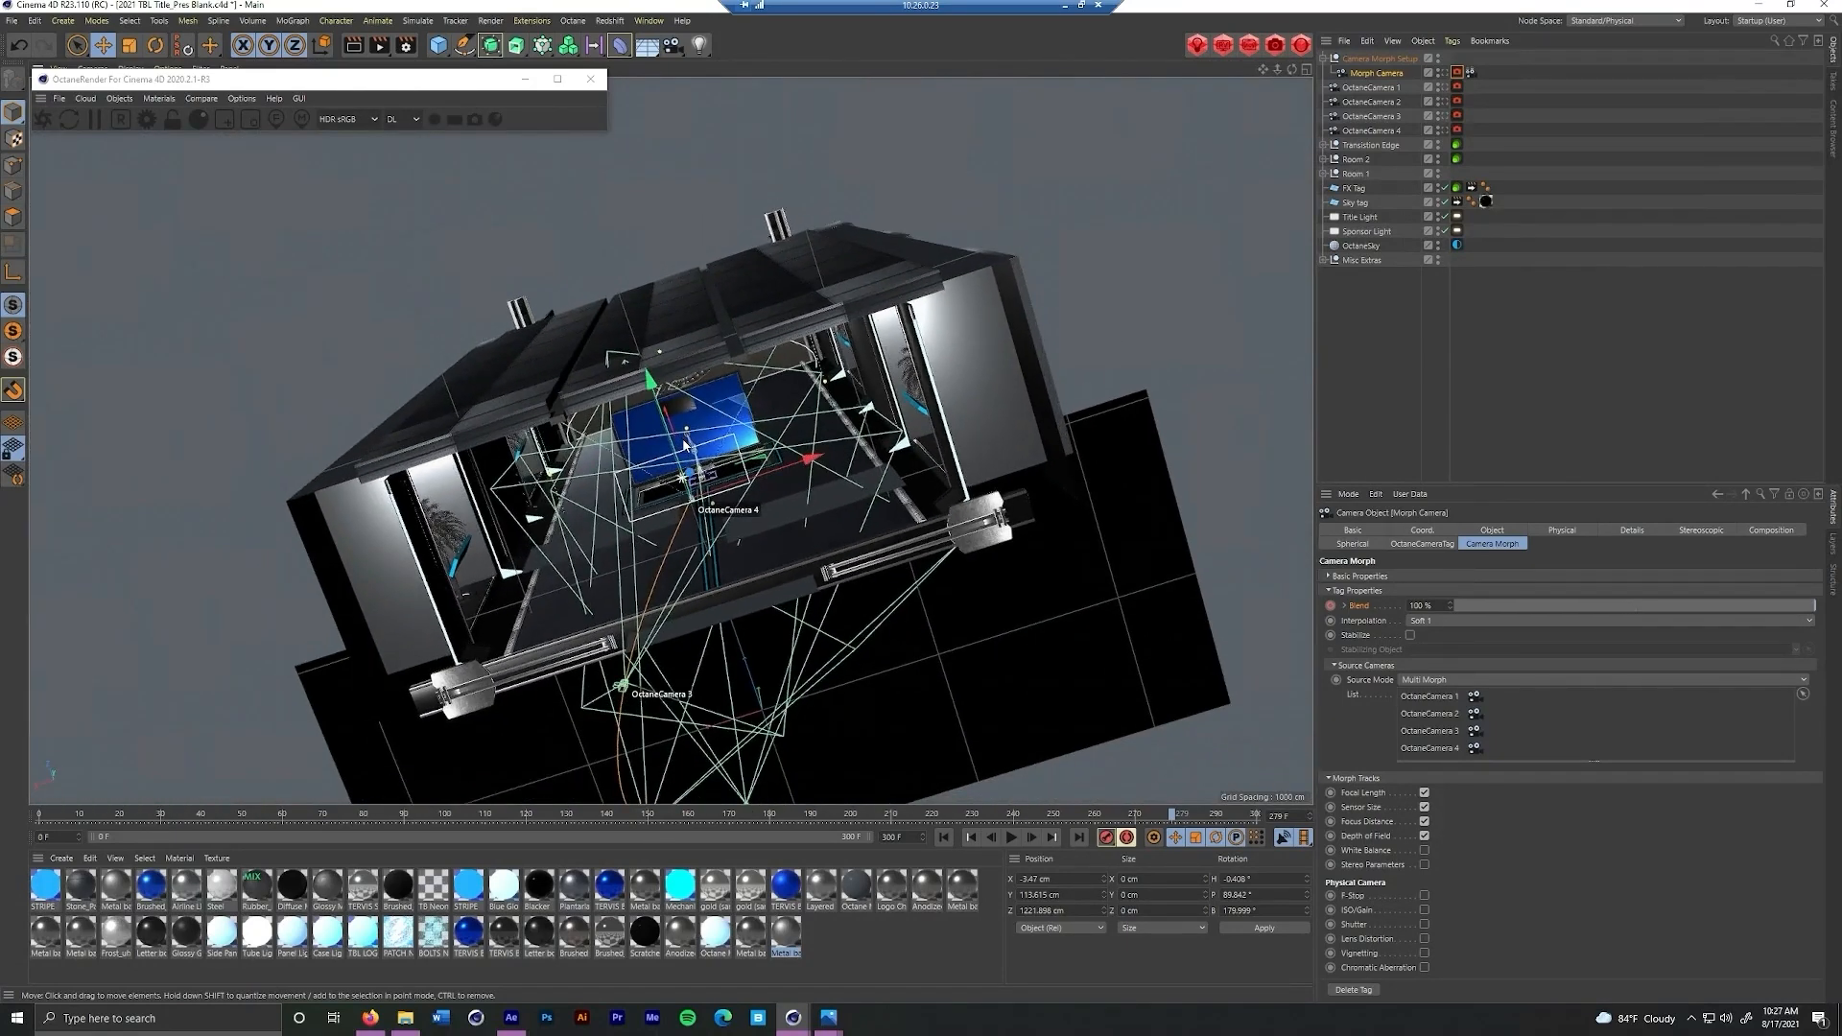
scroll(684, 443, down, 3)
mouse_move(684, 443)
alt+mouse_down()
mouse_move(515, 515)
mouse_move(699, 440)
mouse_move(681, 409)
alt+mouse_up()
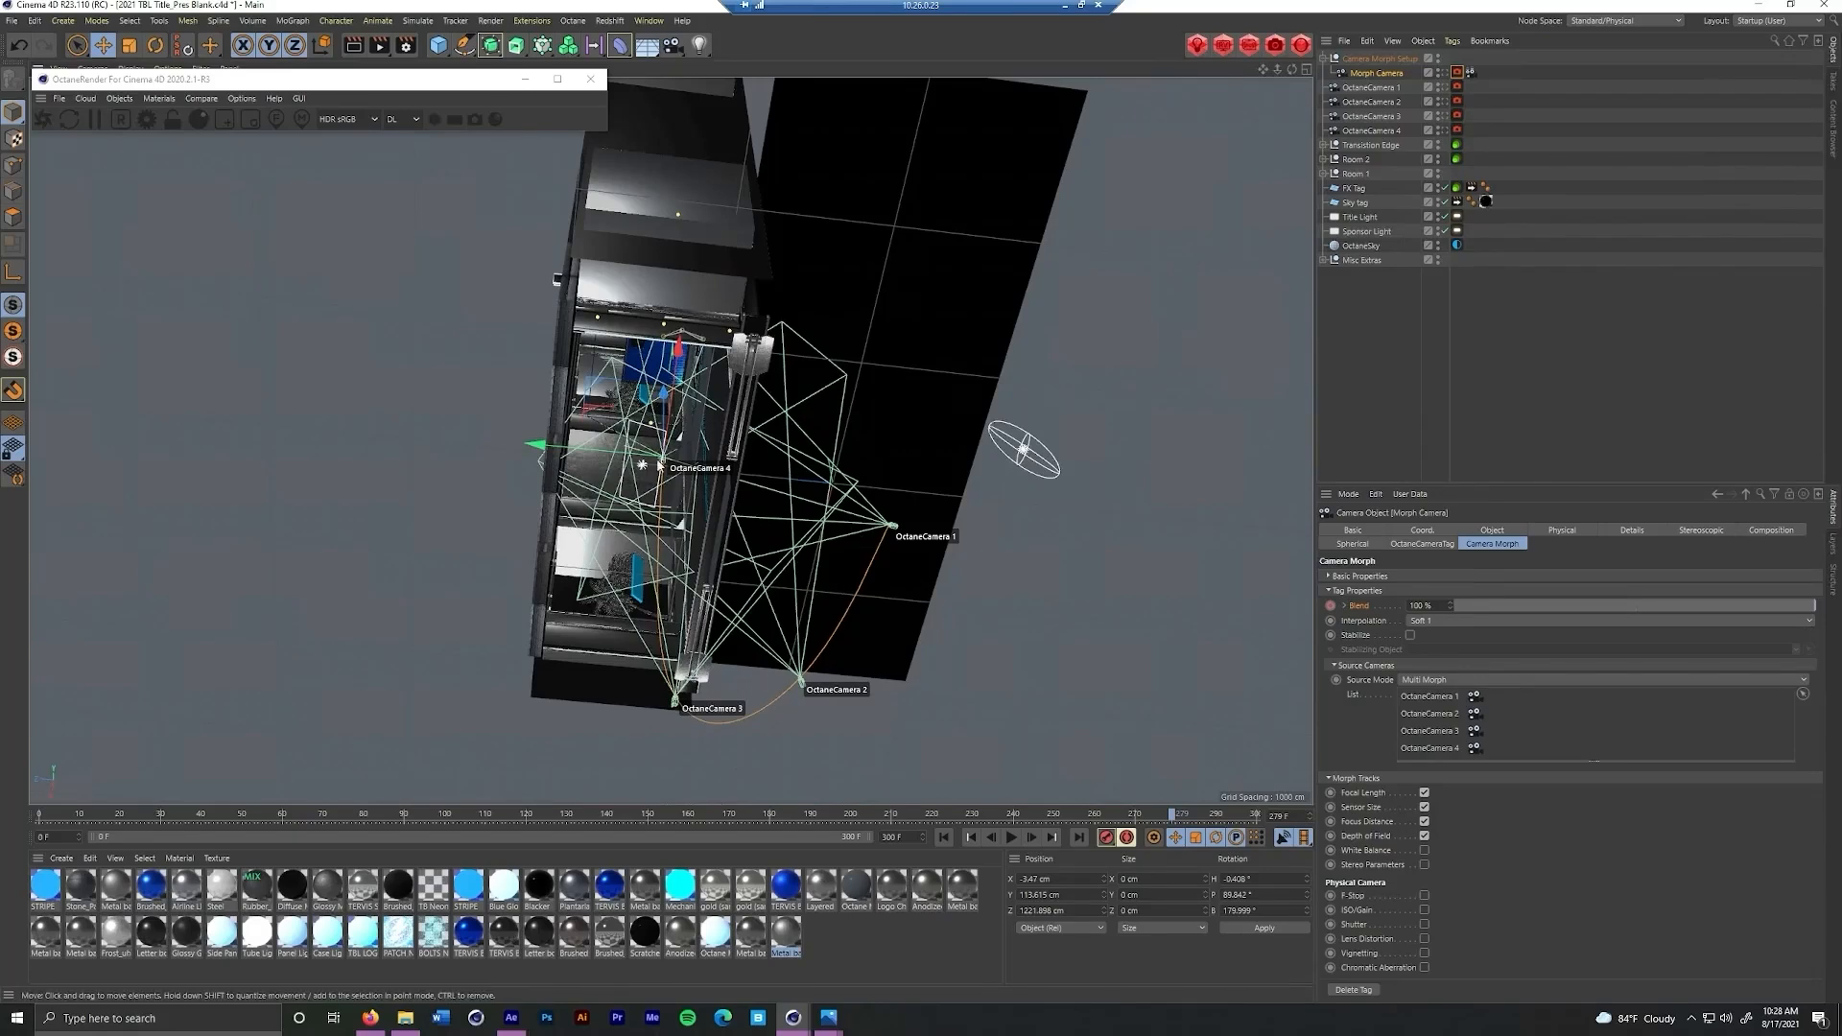
click(1447, 74)
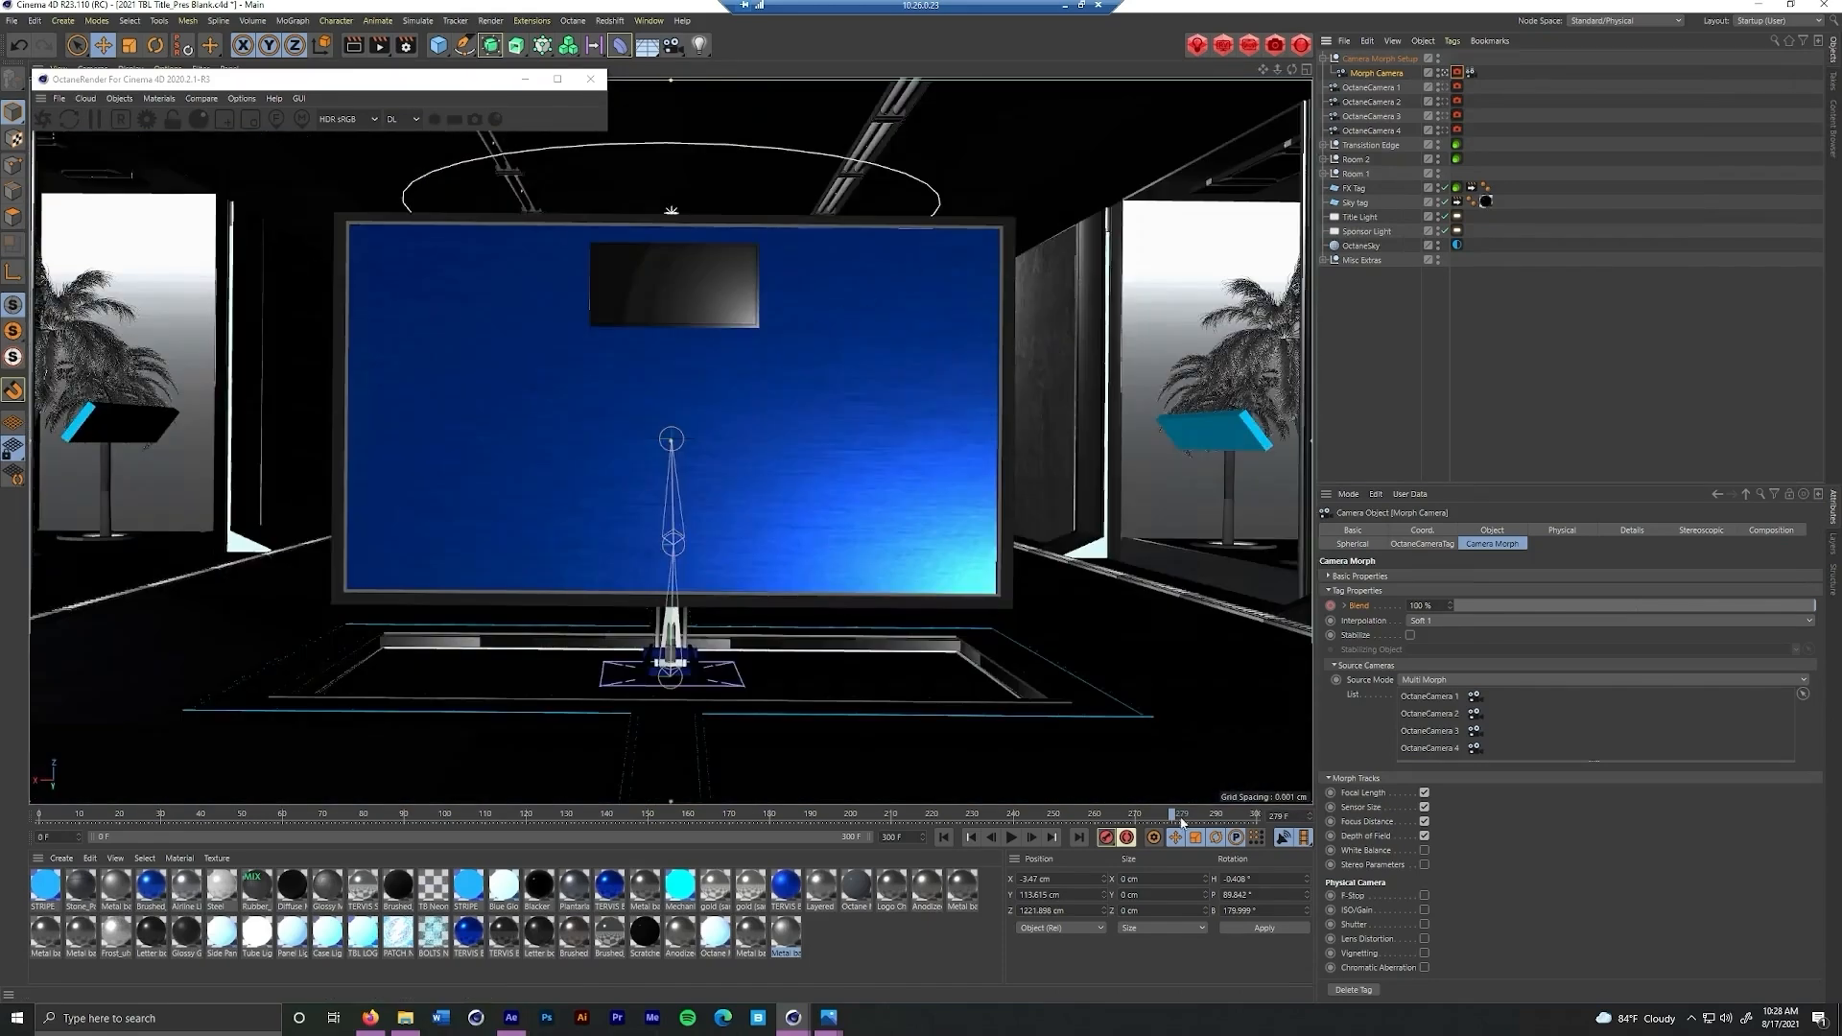
Scrub back through the last part of the morph camera's move
drag(1099, 816, 878, 831)
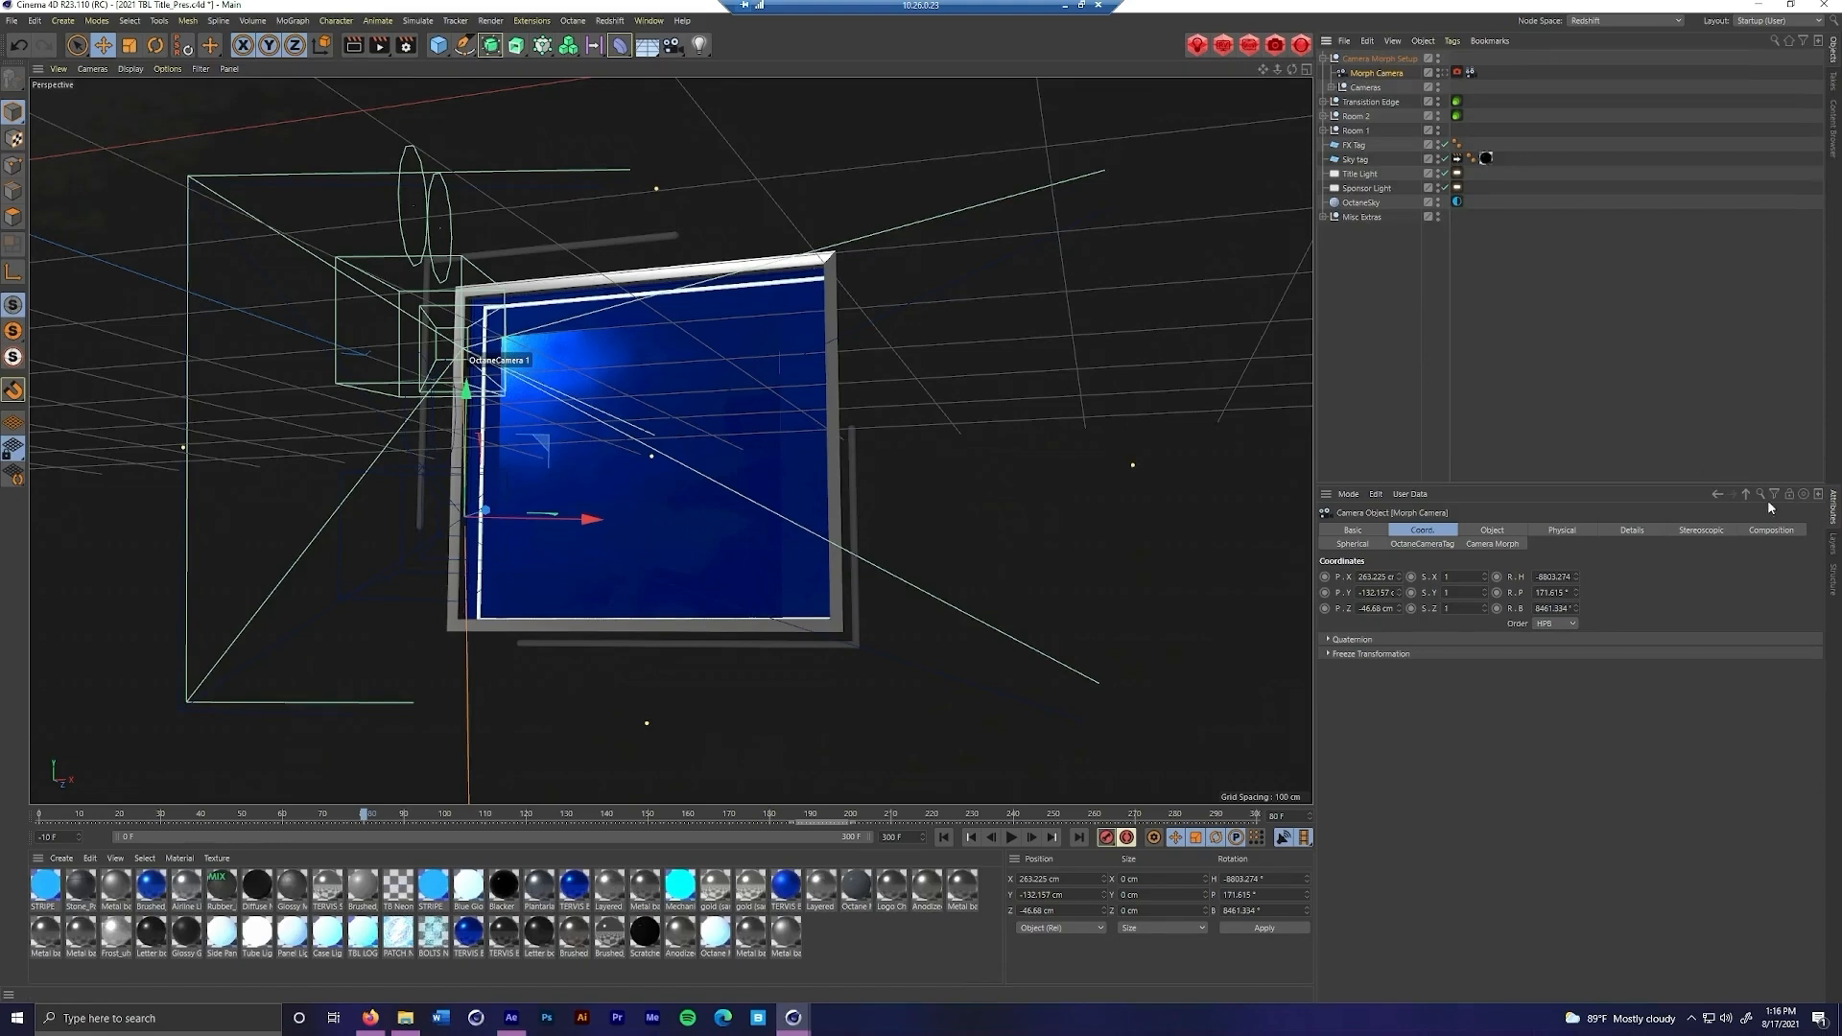
Enable the Morph Camera's composition helpers with Grid and Crosshair, and look through that camera
click(1770, 533)
click(1390, 576)
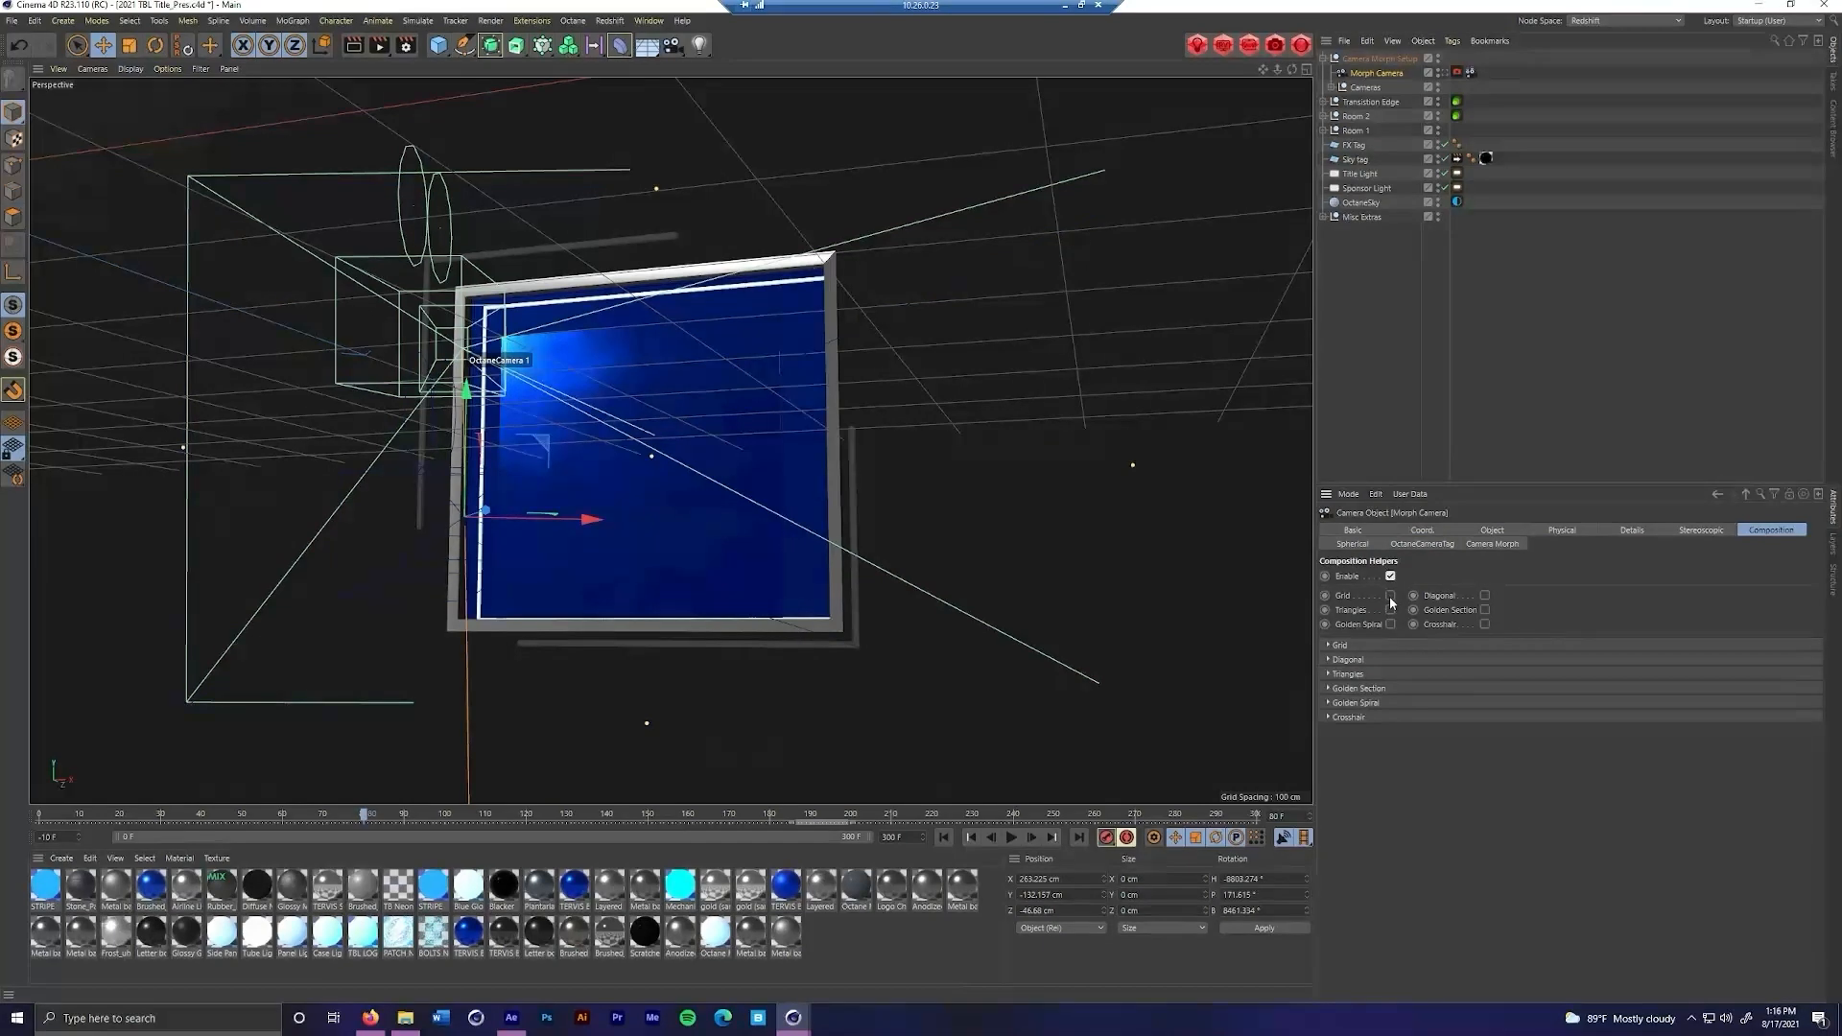
click(1445, 73)
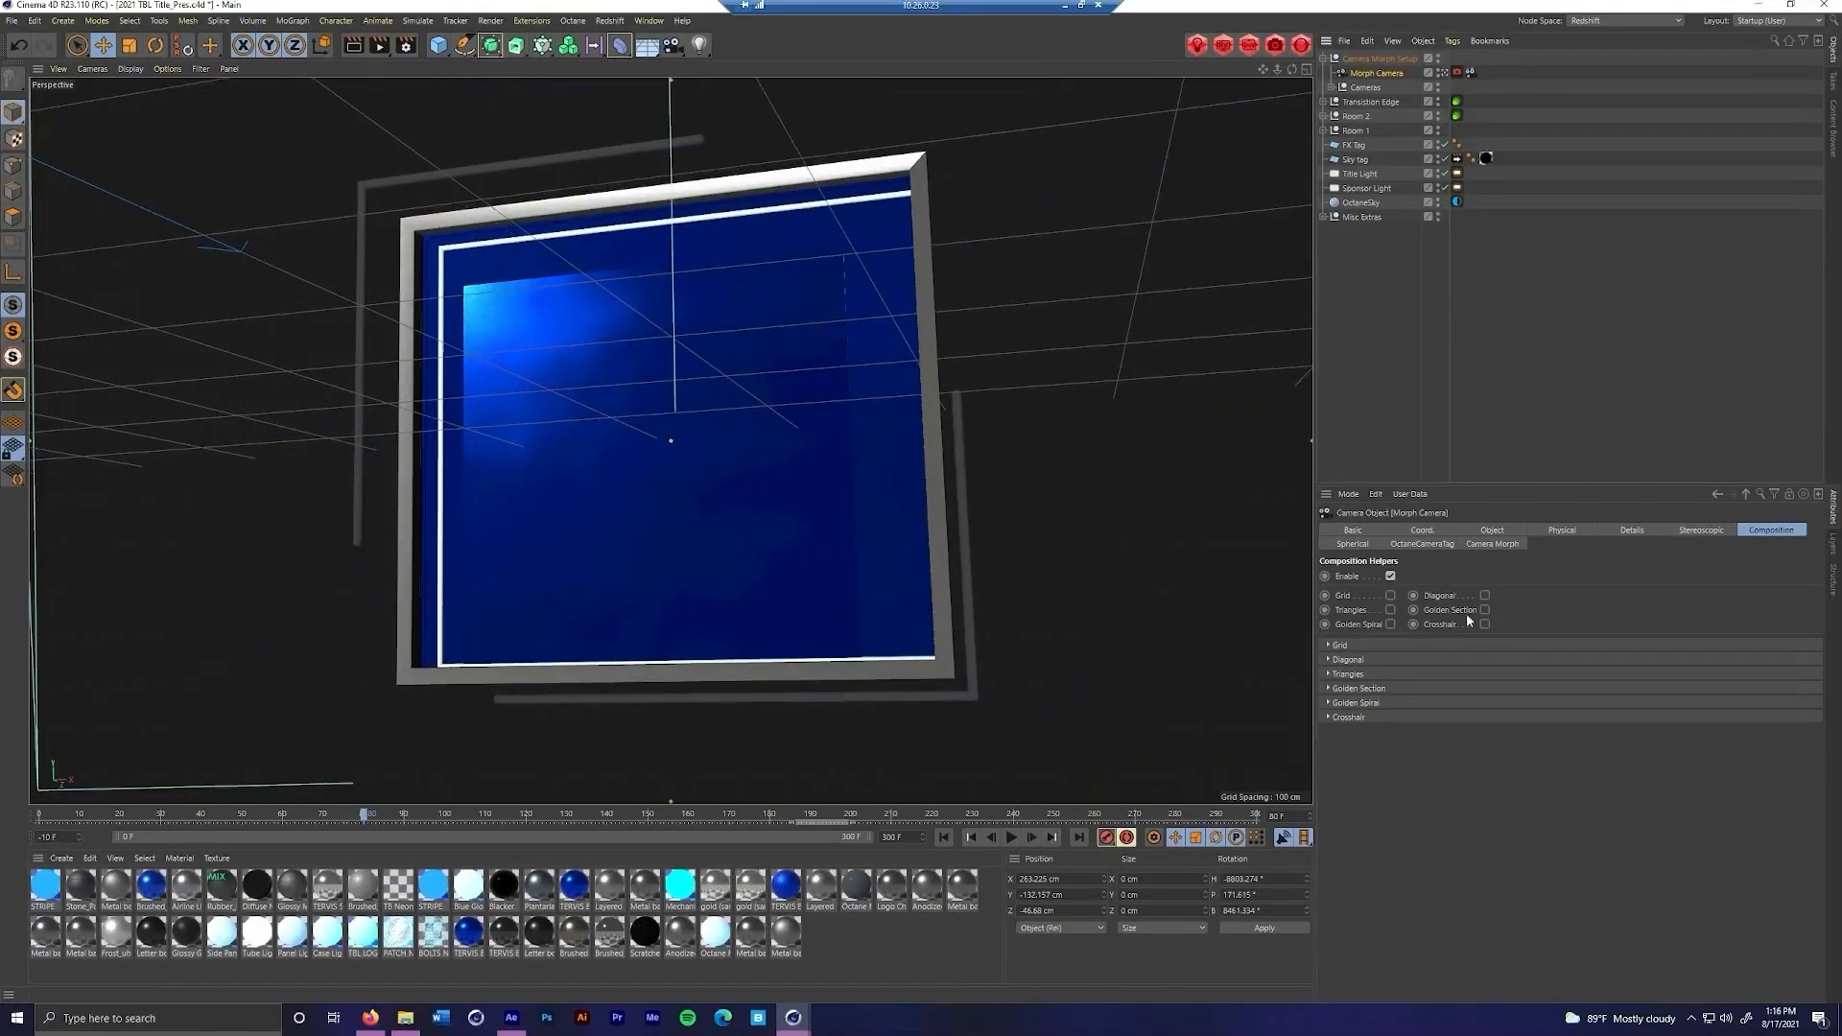
click(1391, 594)
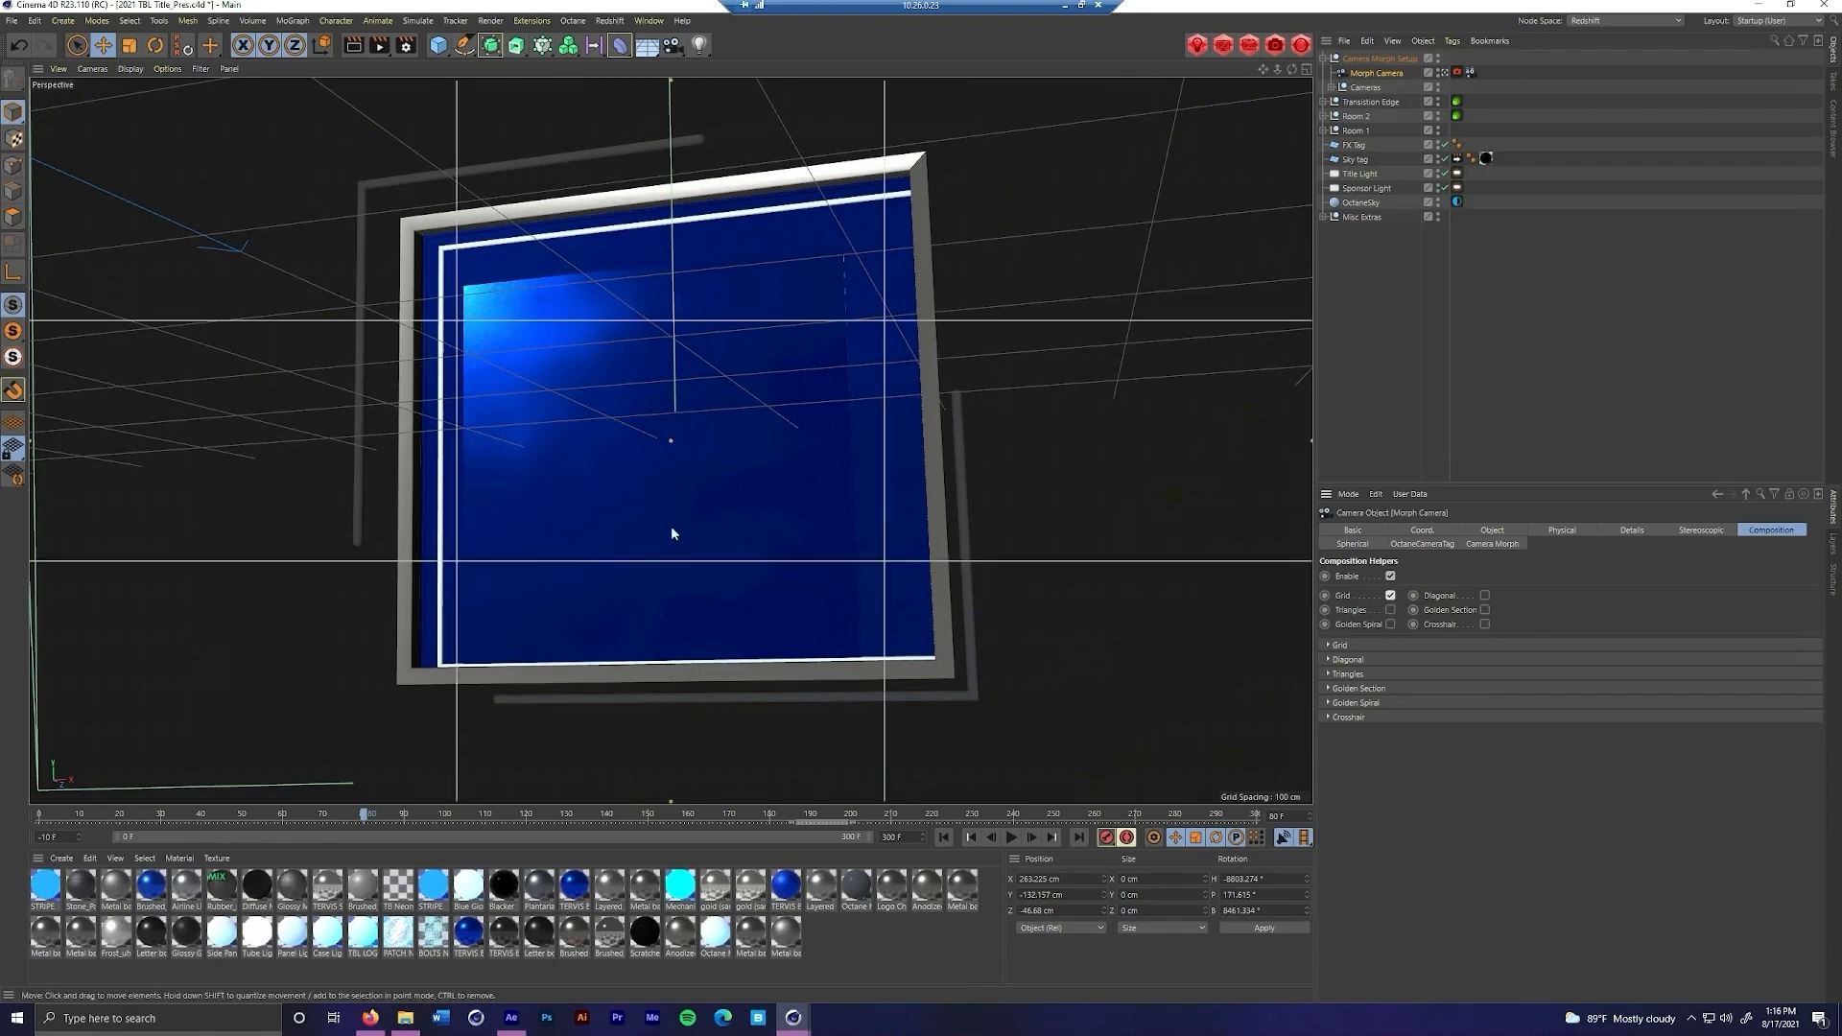
click(1485, 624)
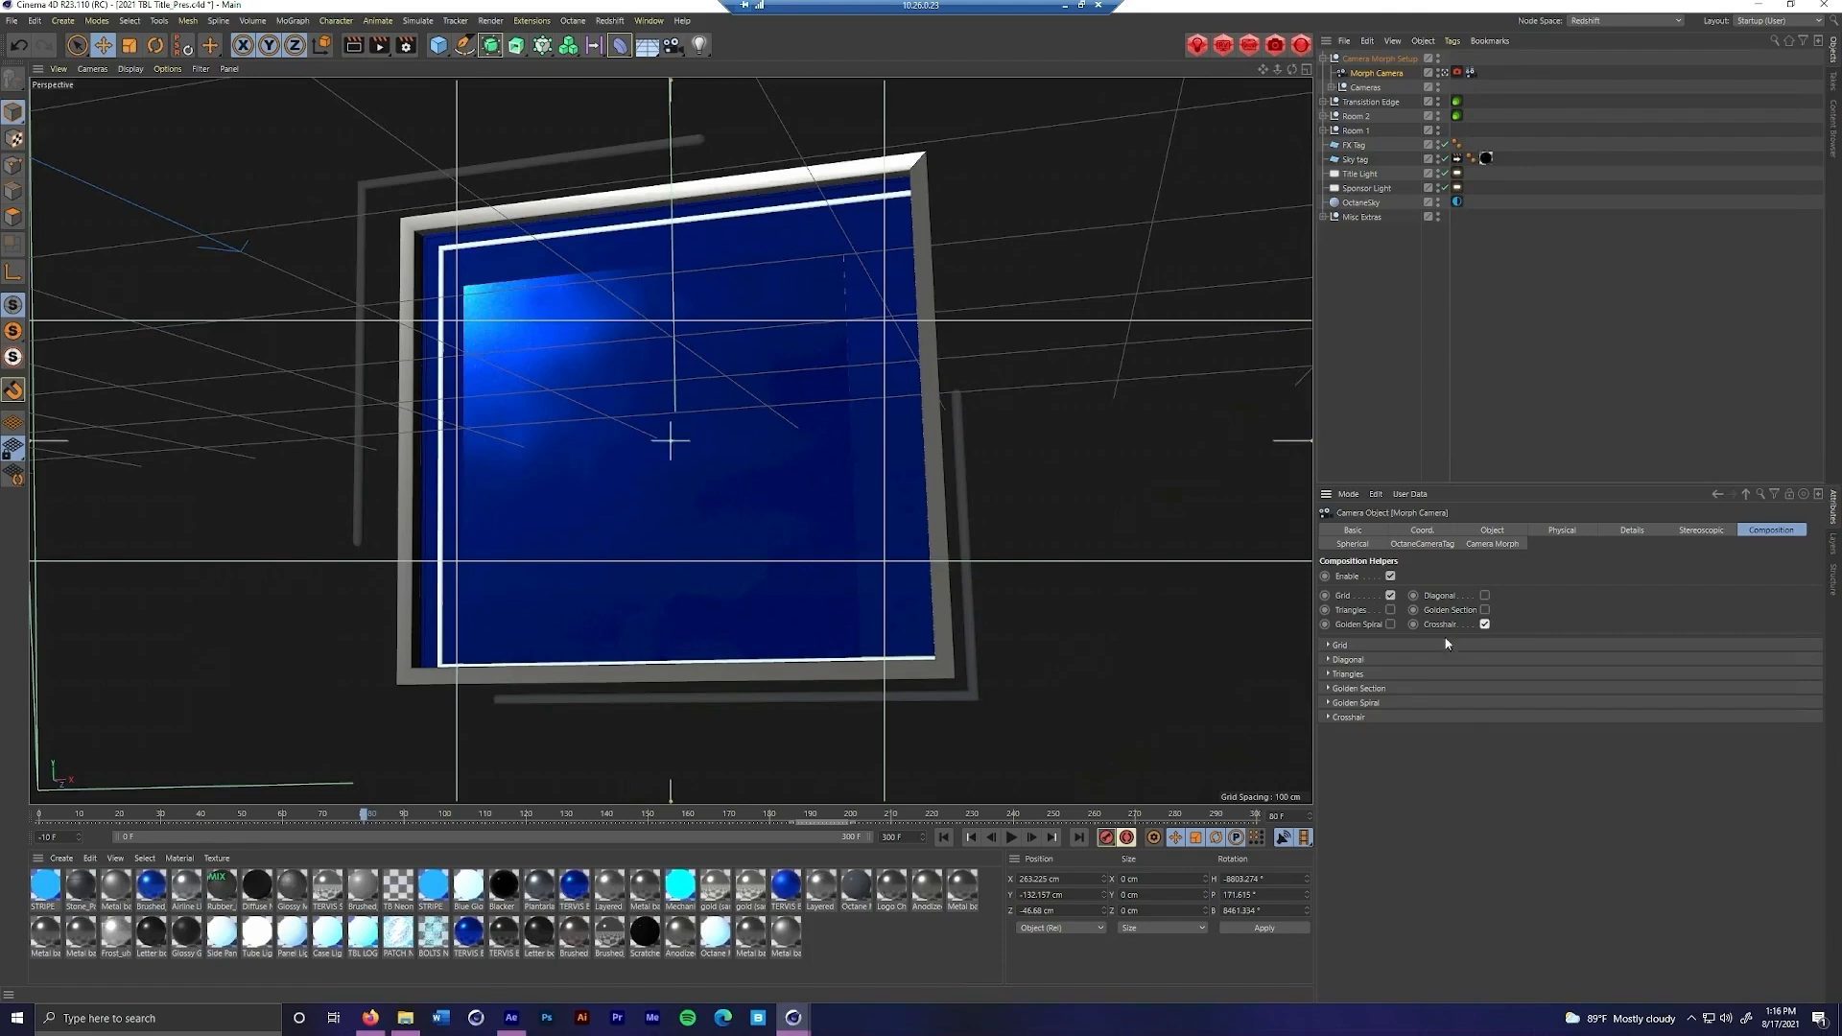
Preview the Golden Spiral and Triangles composition helpers, switching each one back off
click(1390, 625)
click(1391, 624)
click(1390, 611)
click(1390, 610)
Check the framing against the grid and crosshair along the camera move, and leave the Morph Camera's view
drag(367, 817, 1219, 769)
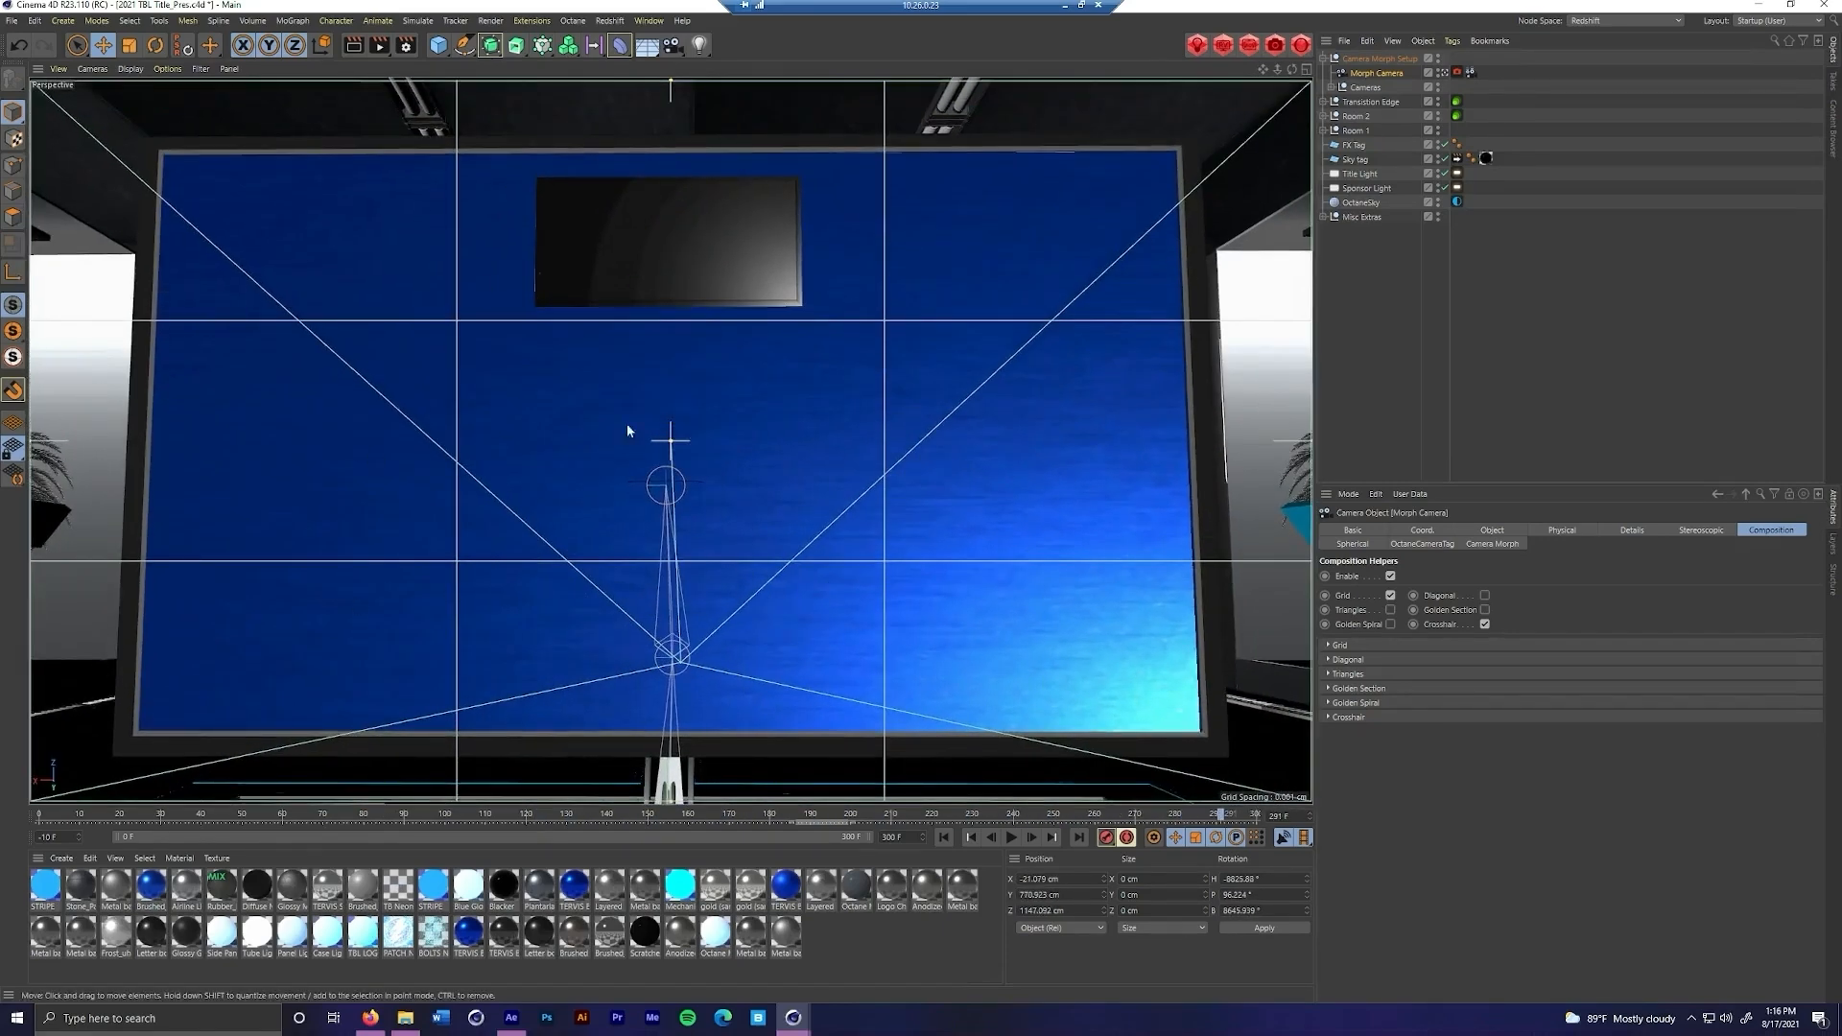
click(1215, 815)
drag(1135, 823, 238, 822)
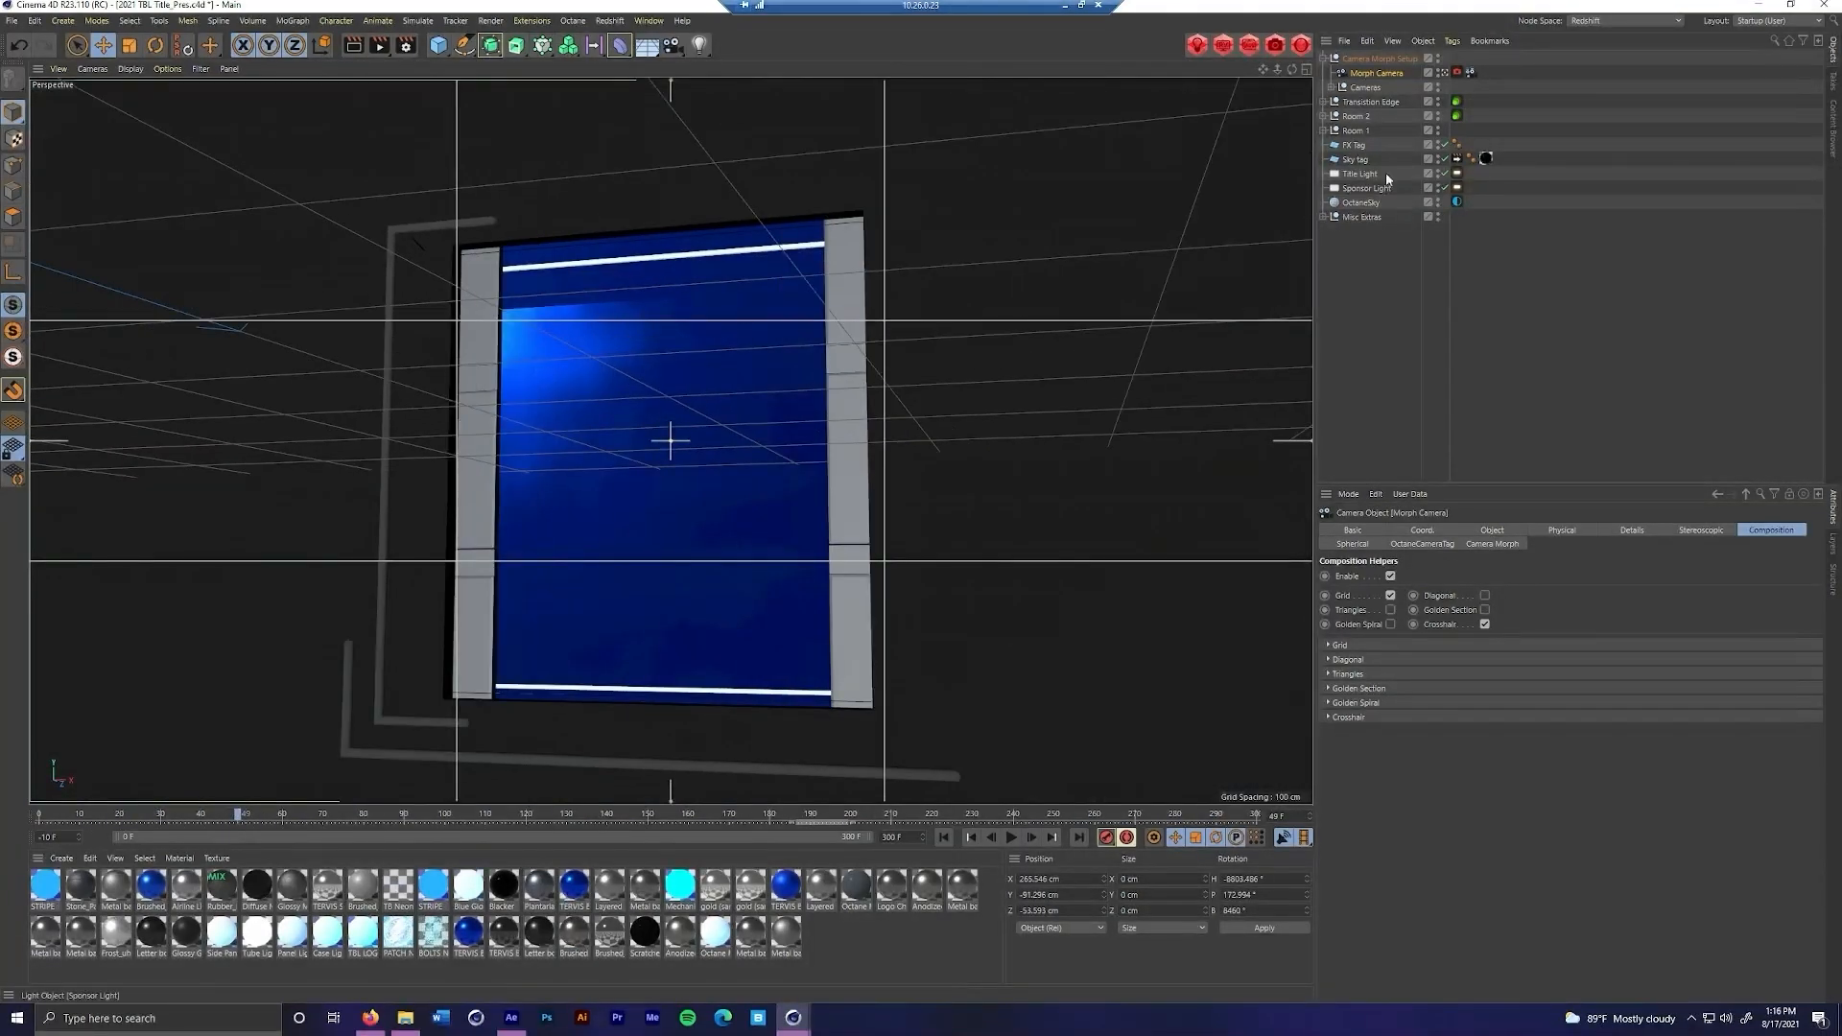
click(1444, 73)
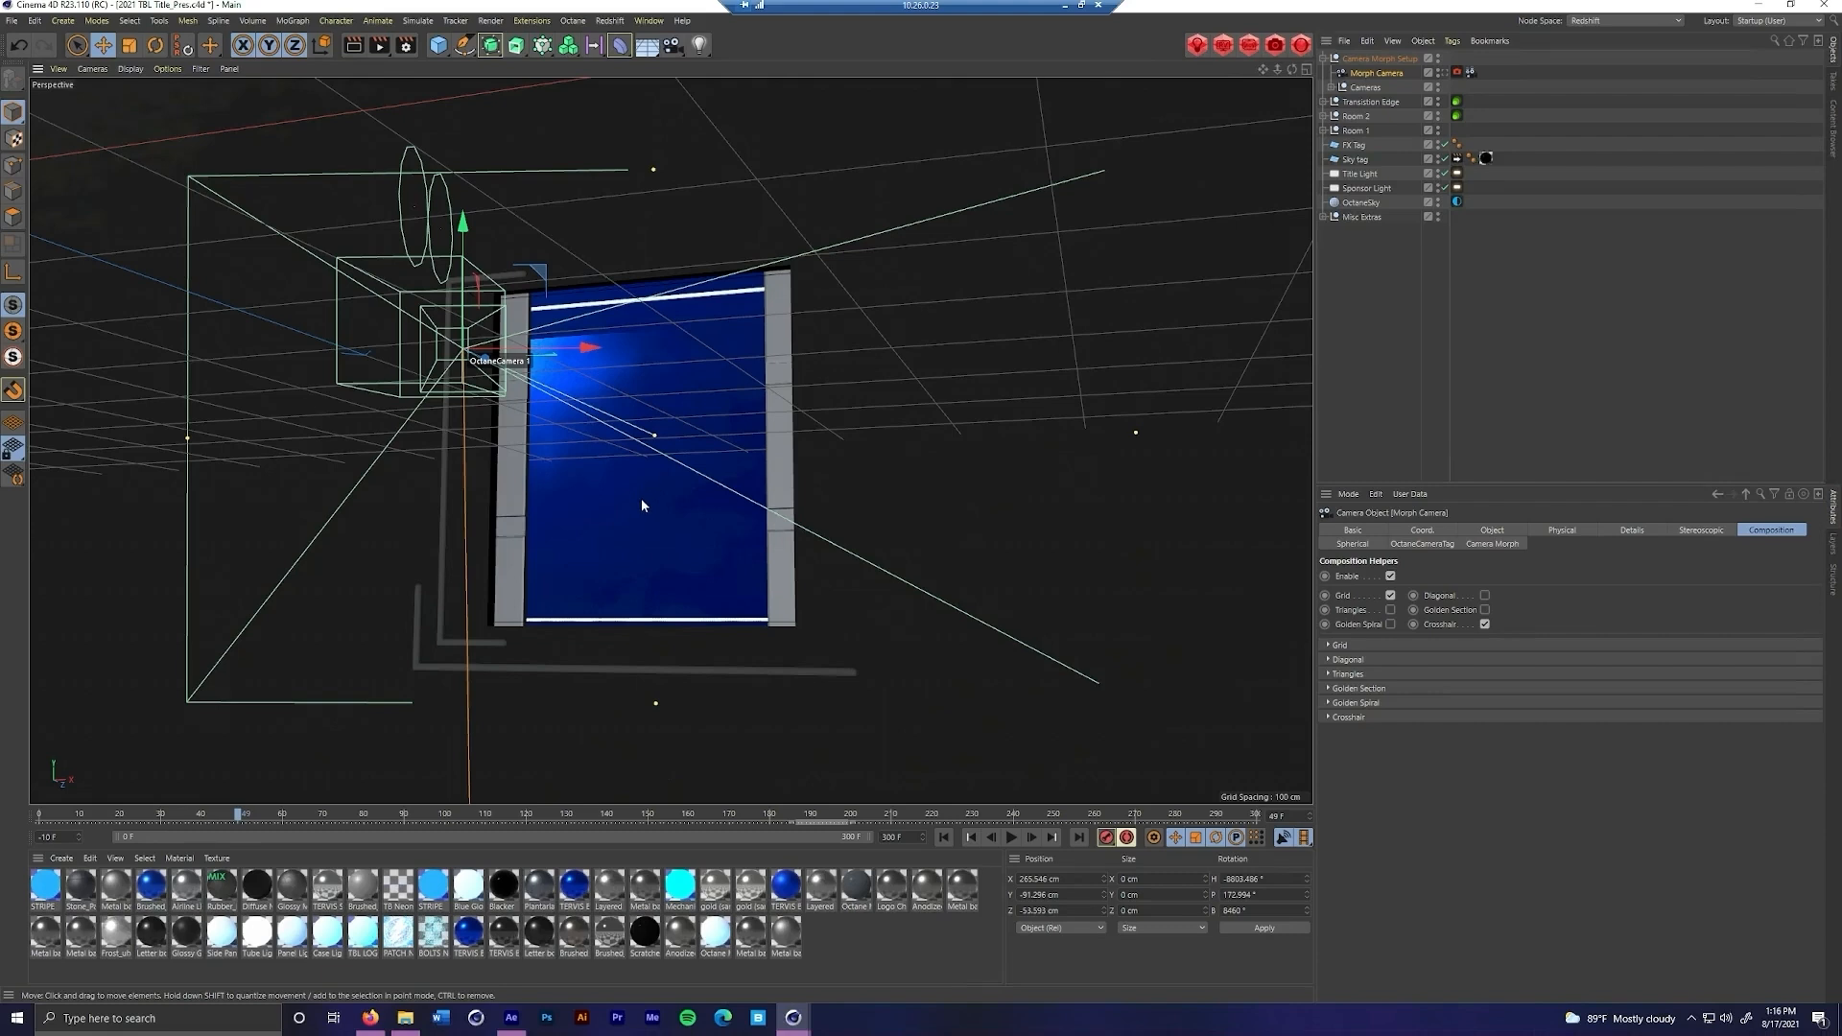
Use the Sponsor TAG plane as reference and add an External Compositing tag with Solid enabled to the FX Tag plane
click(642, 500)
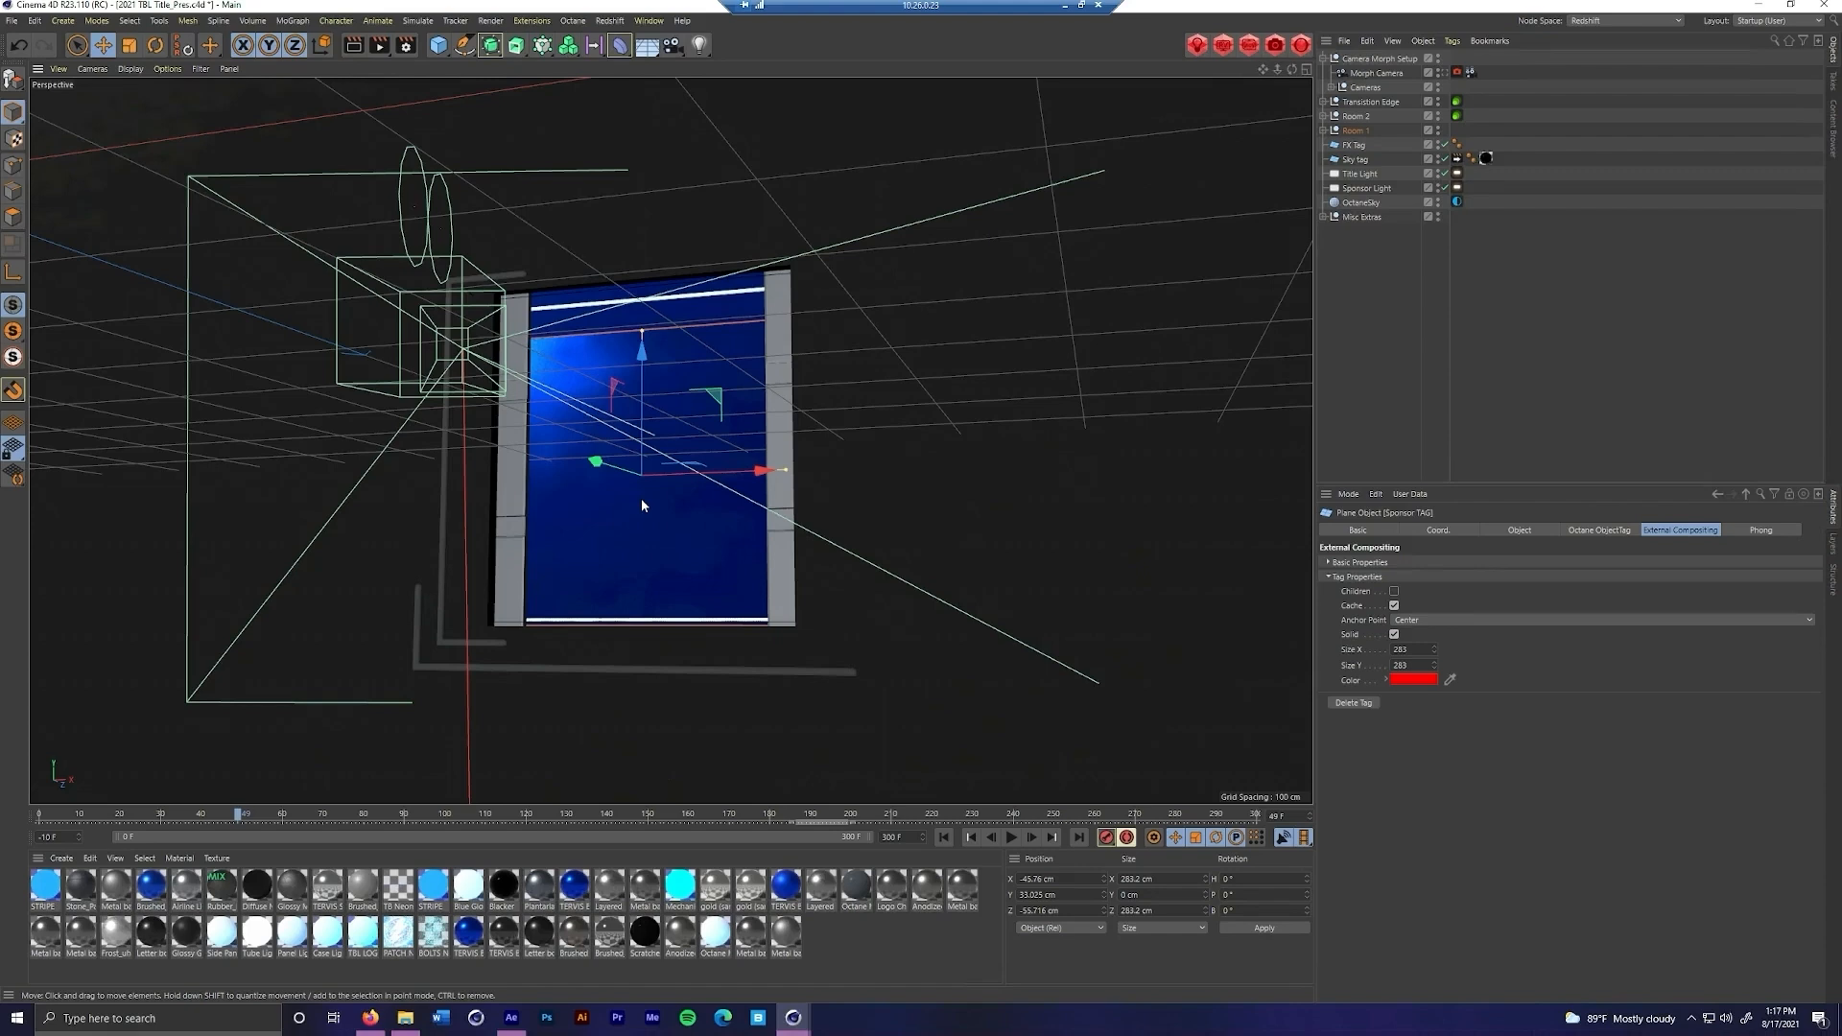
click(1361, 145)
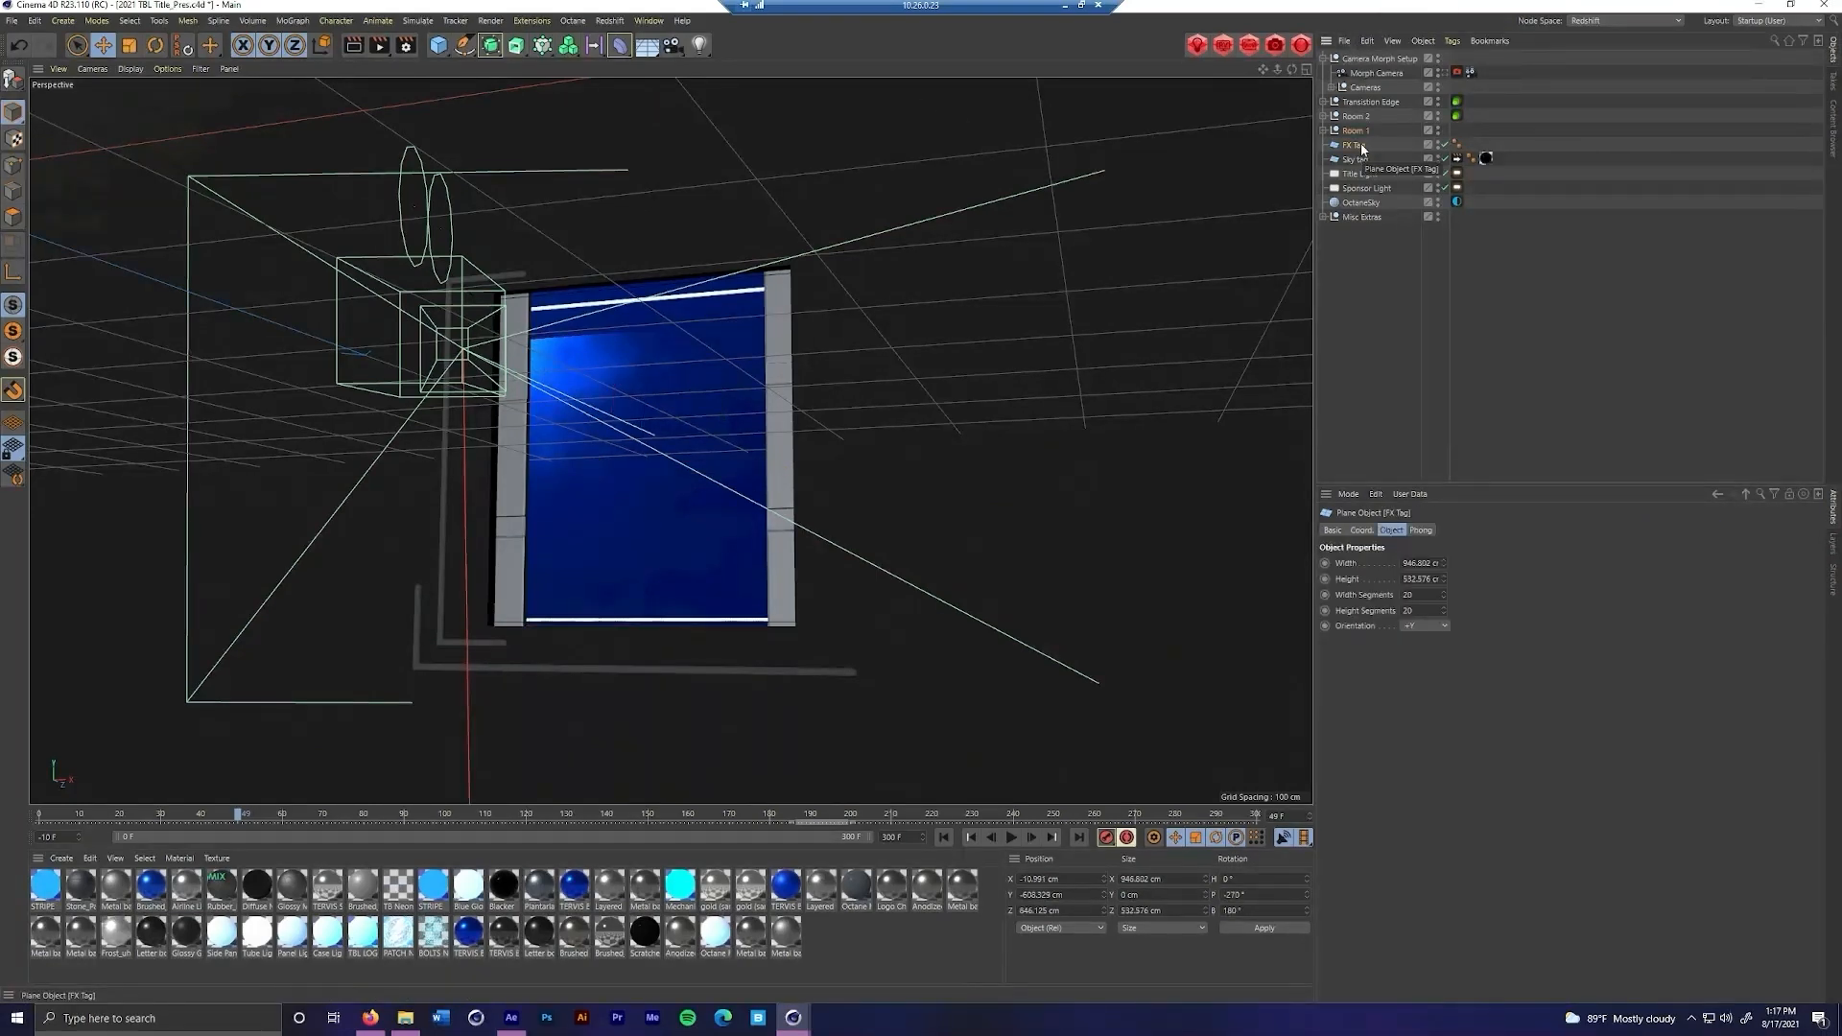
right_click(1361, 146)
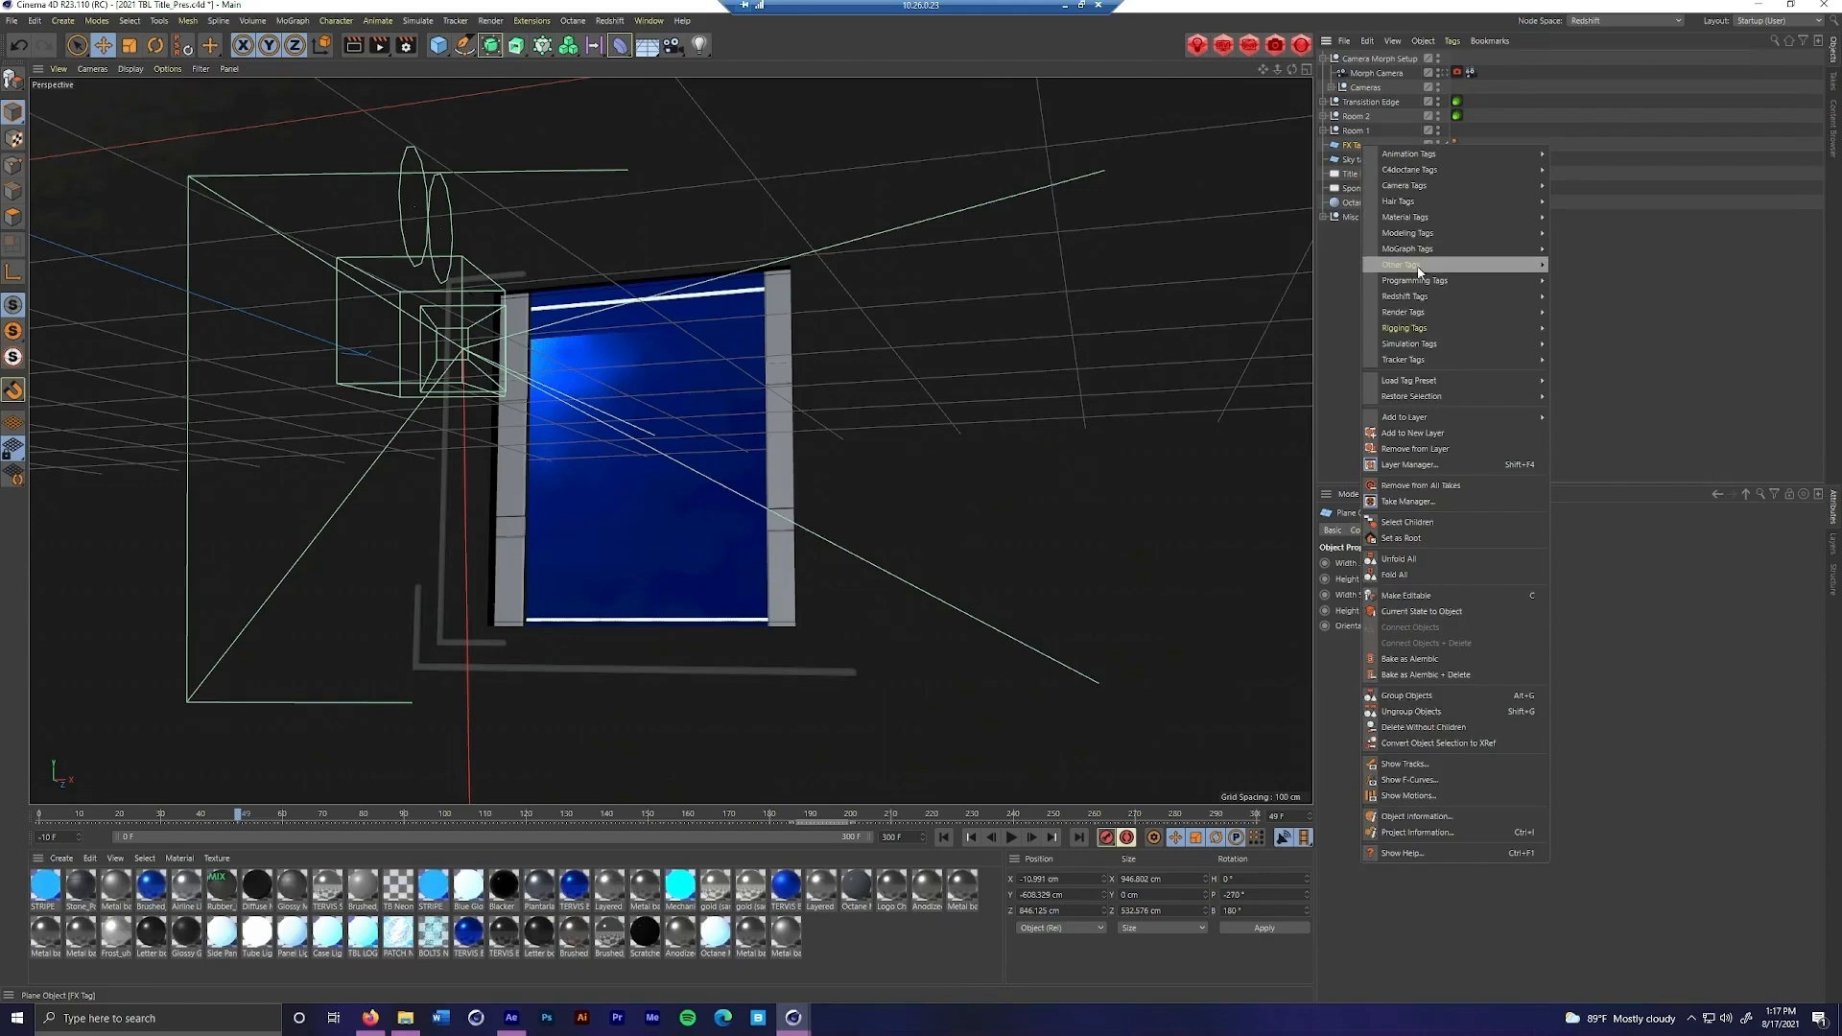
mouse_move(1424, 316)
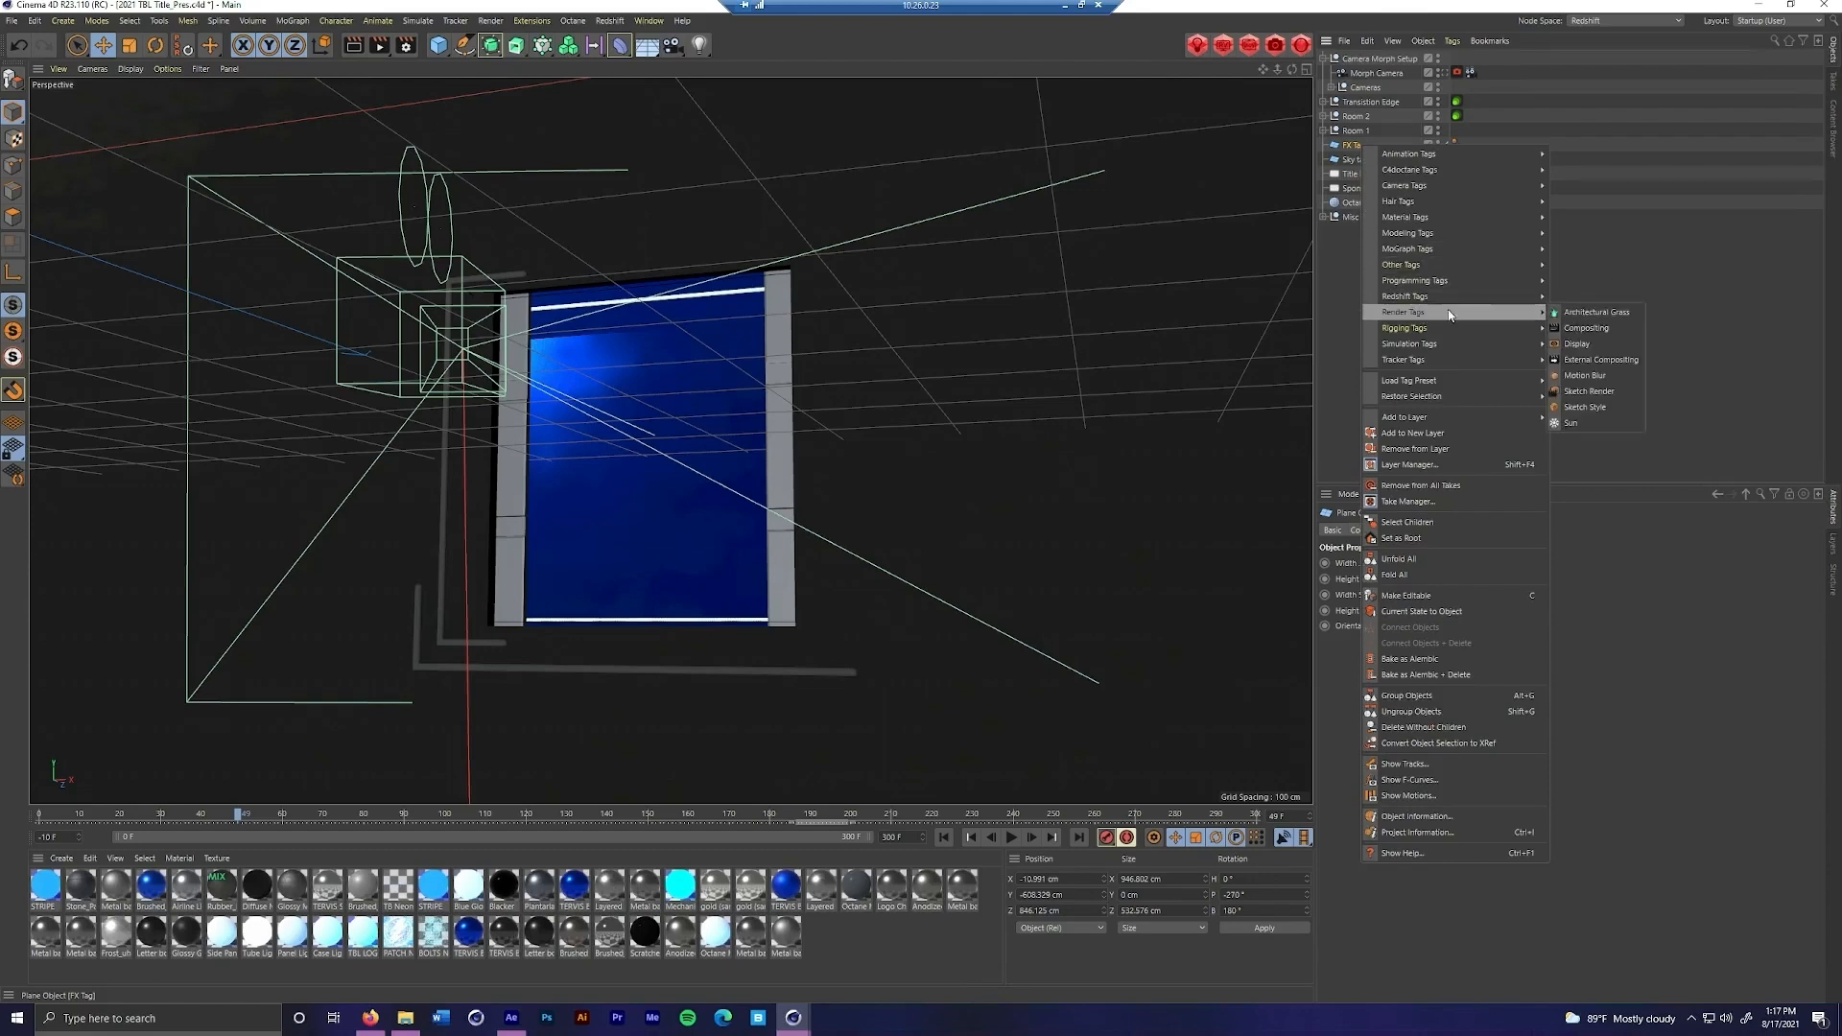
click(1593, 360)
click(1389, 605)
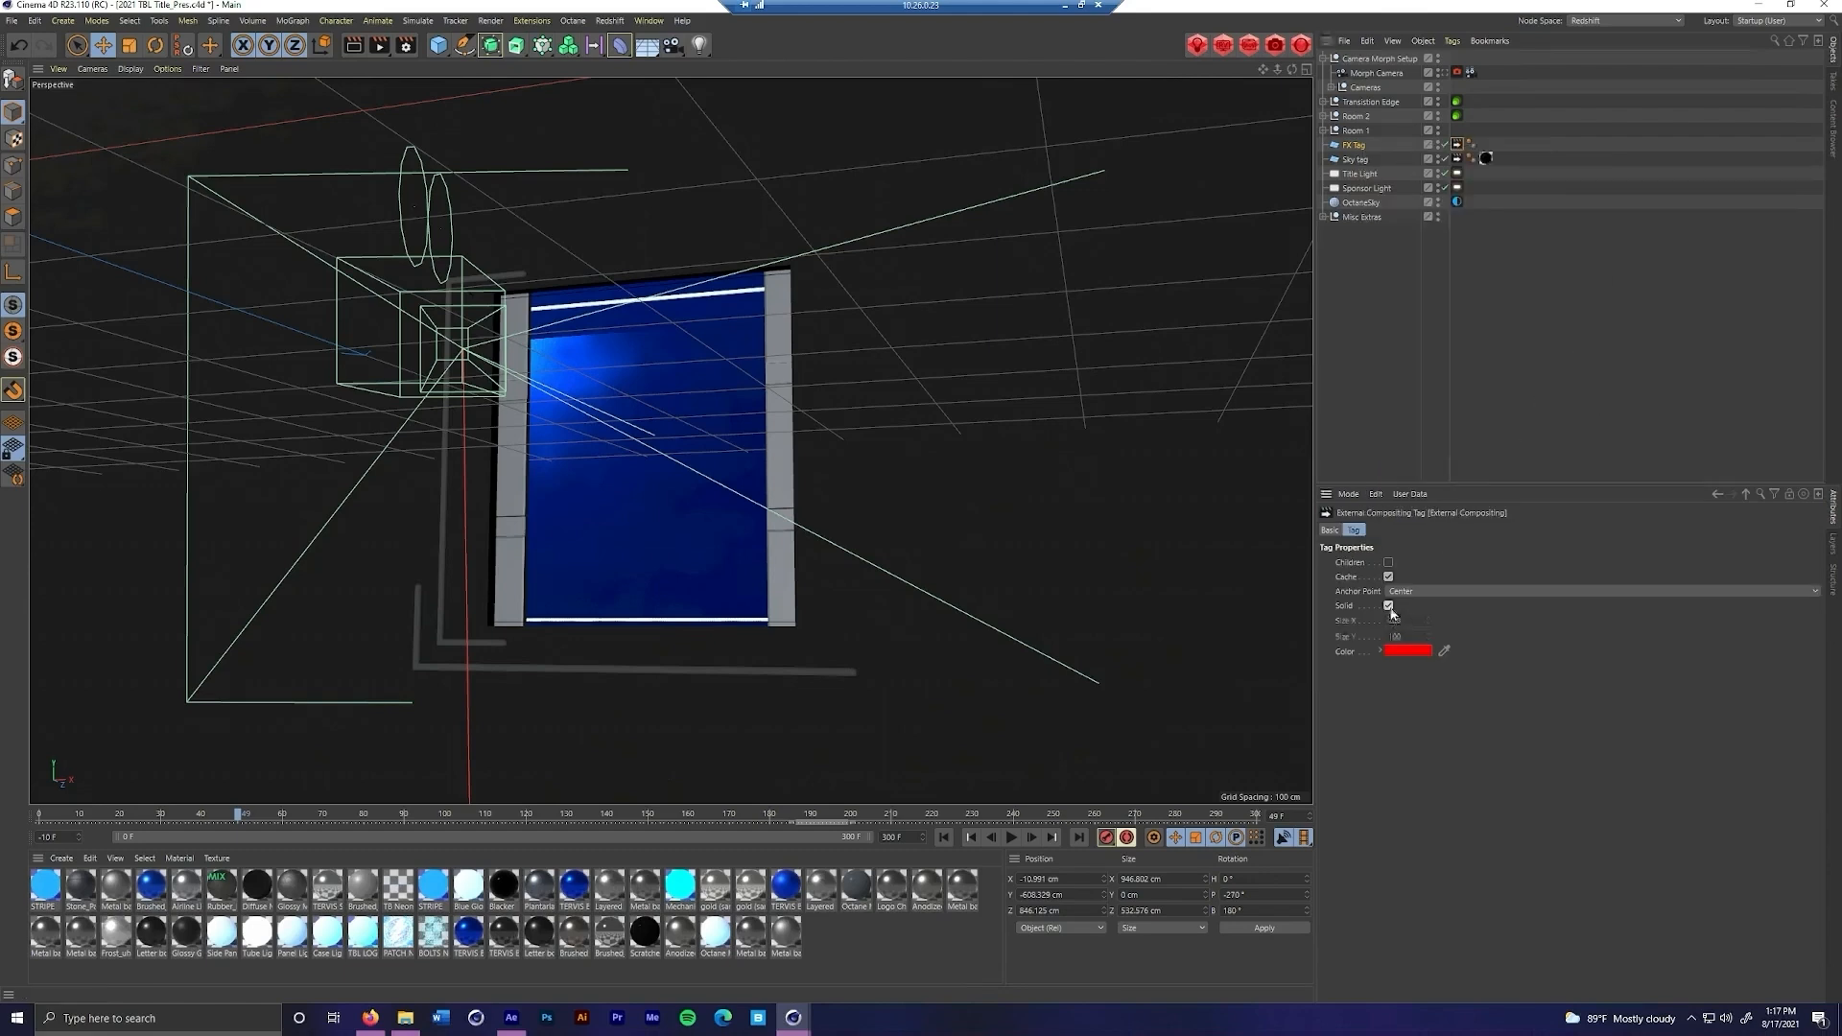
Set the FX Tag's External Compositing Size X to 946, matching the plane's width
click(1354, 146)
click(1505, 531)
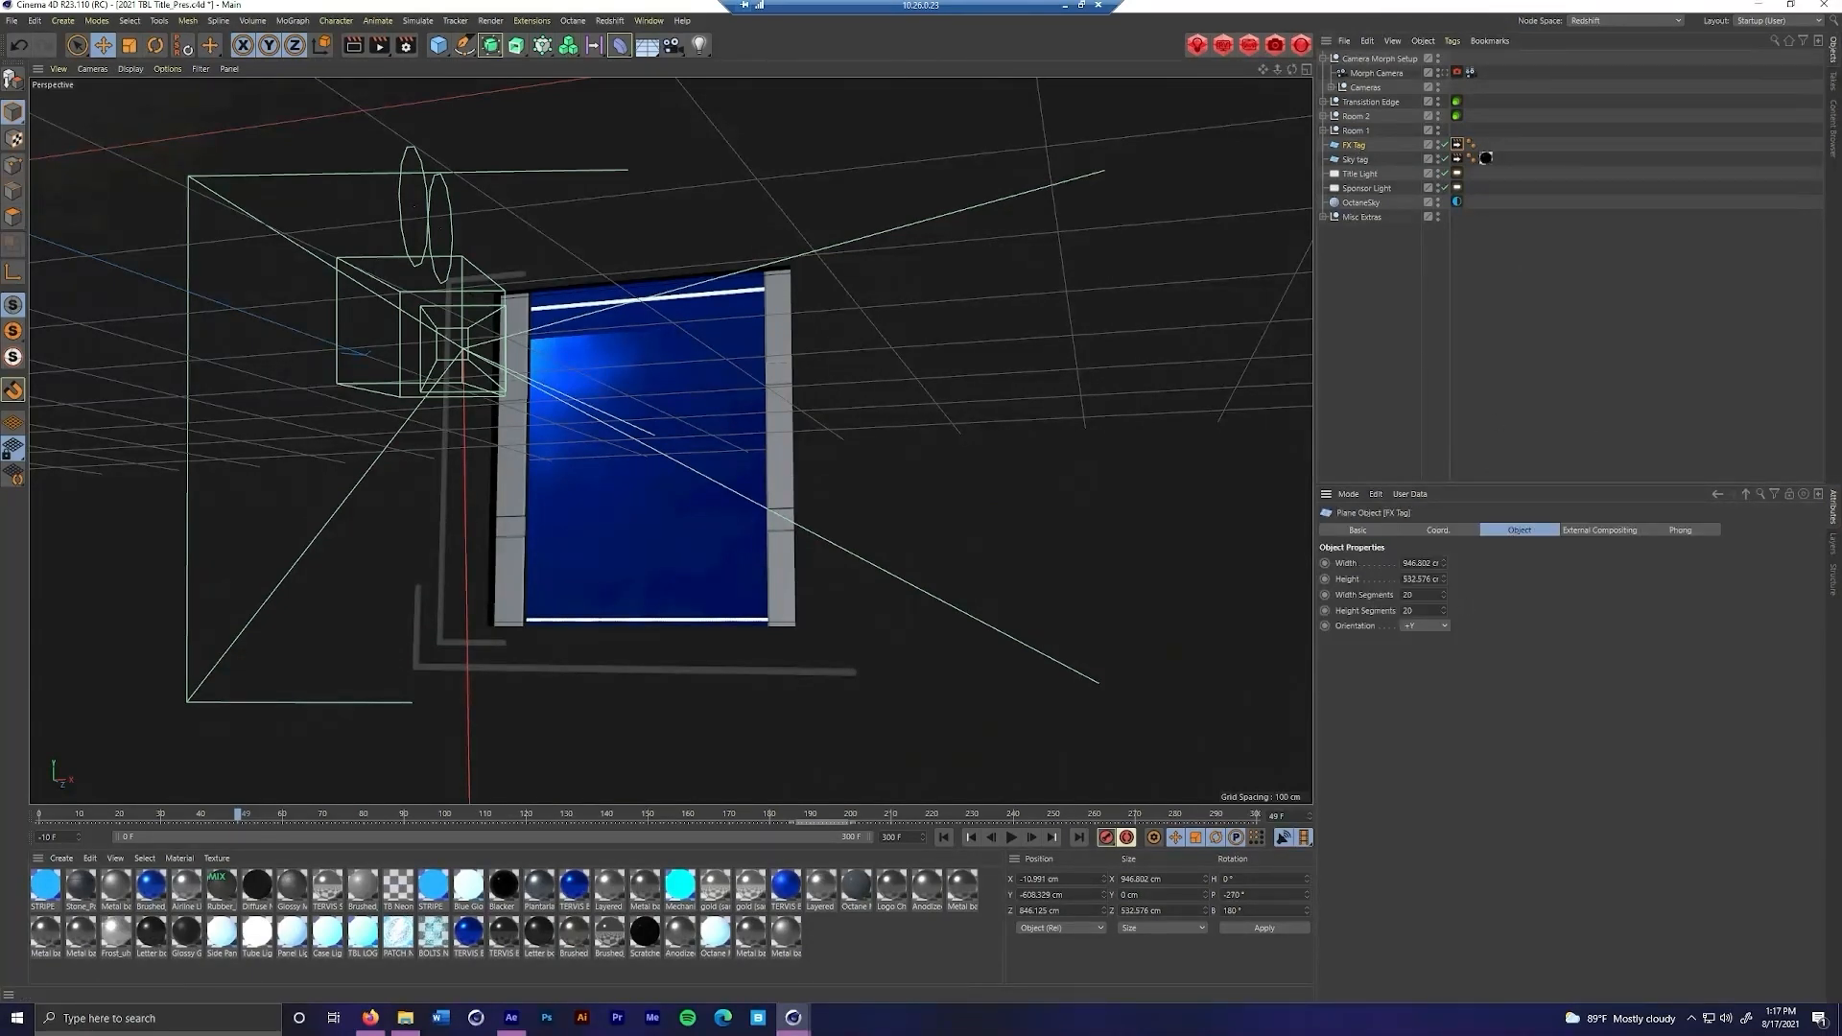
double_click(1417, 564)
click(1568, 534)
drag(1414, 651, 1348, 657)
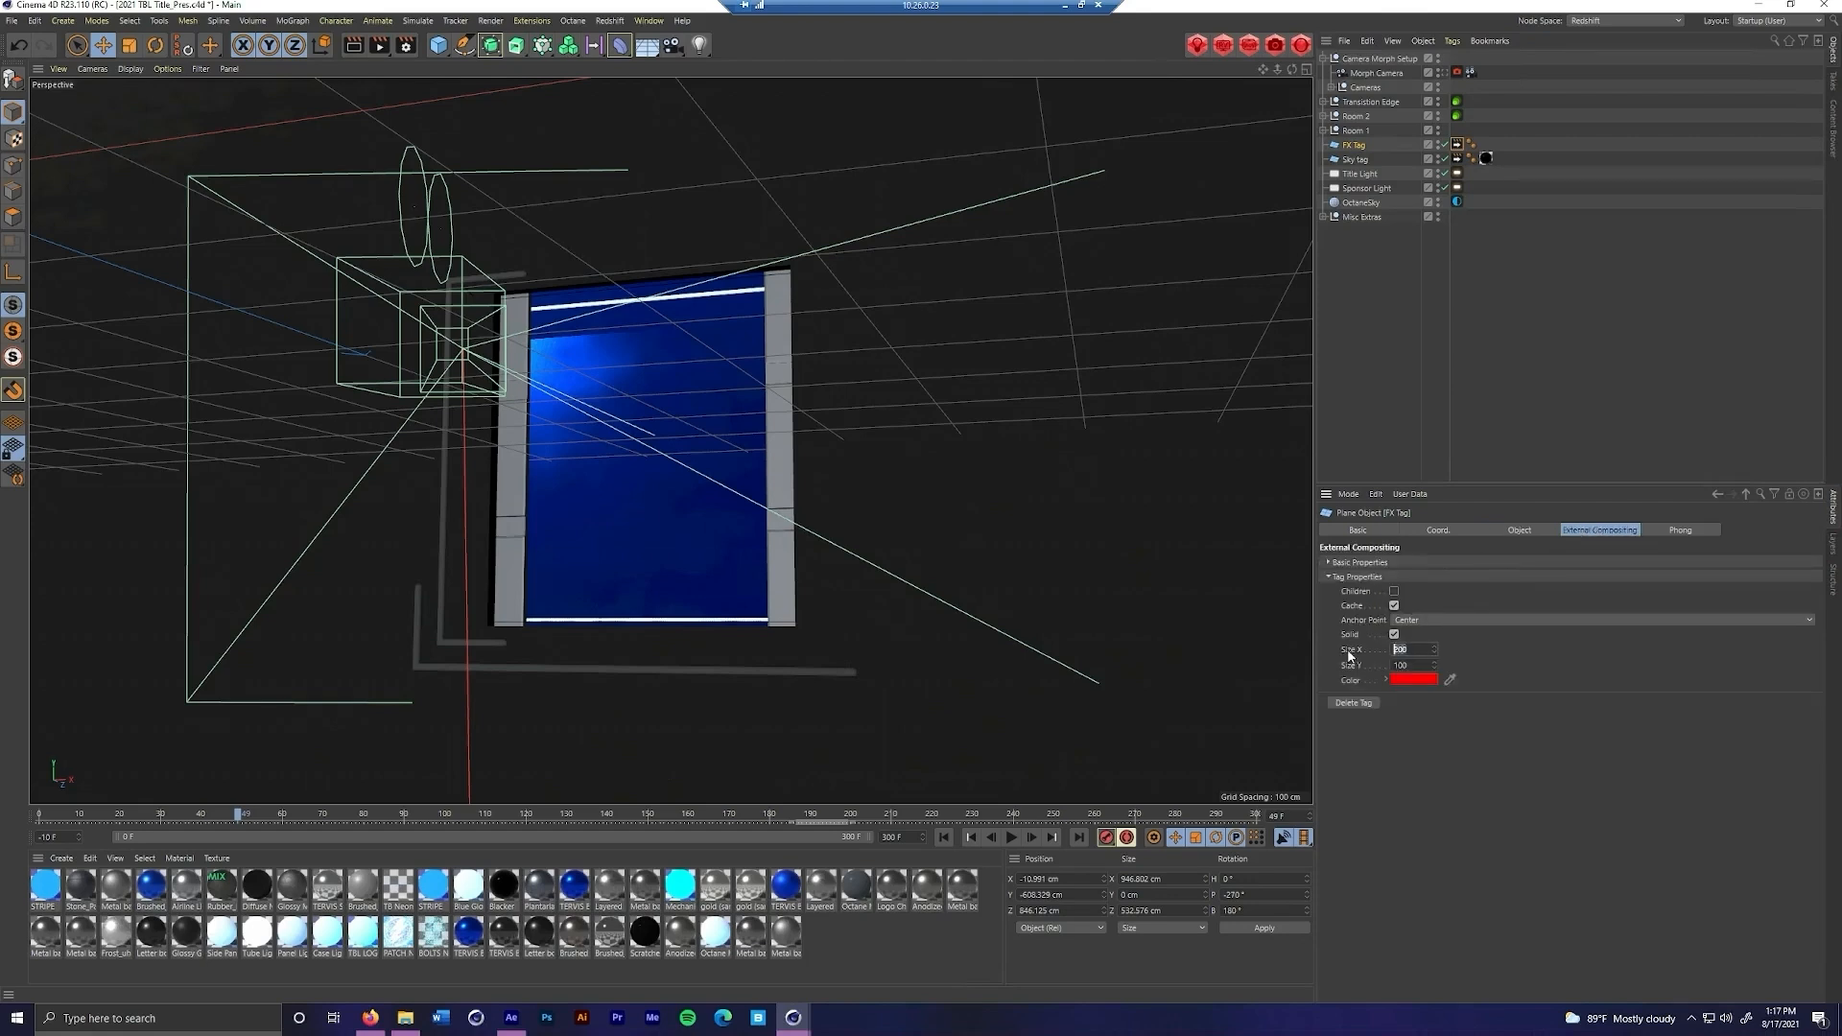
key(Return)
Set the FX Tag's External Compositing Size Y to 532, matching the plane's height
click(1495, 533)
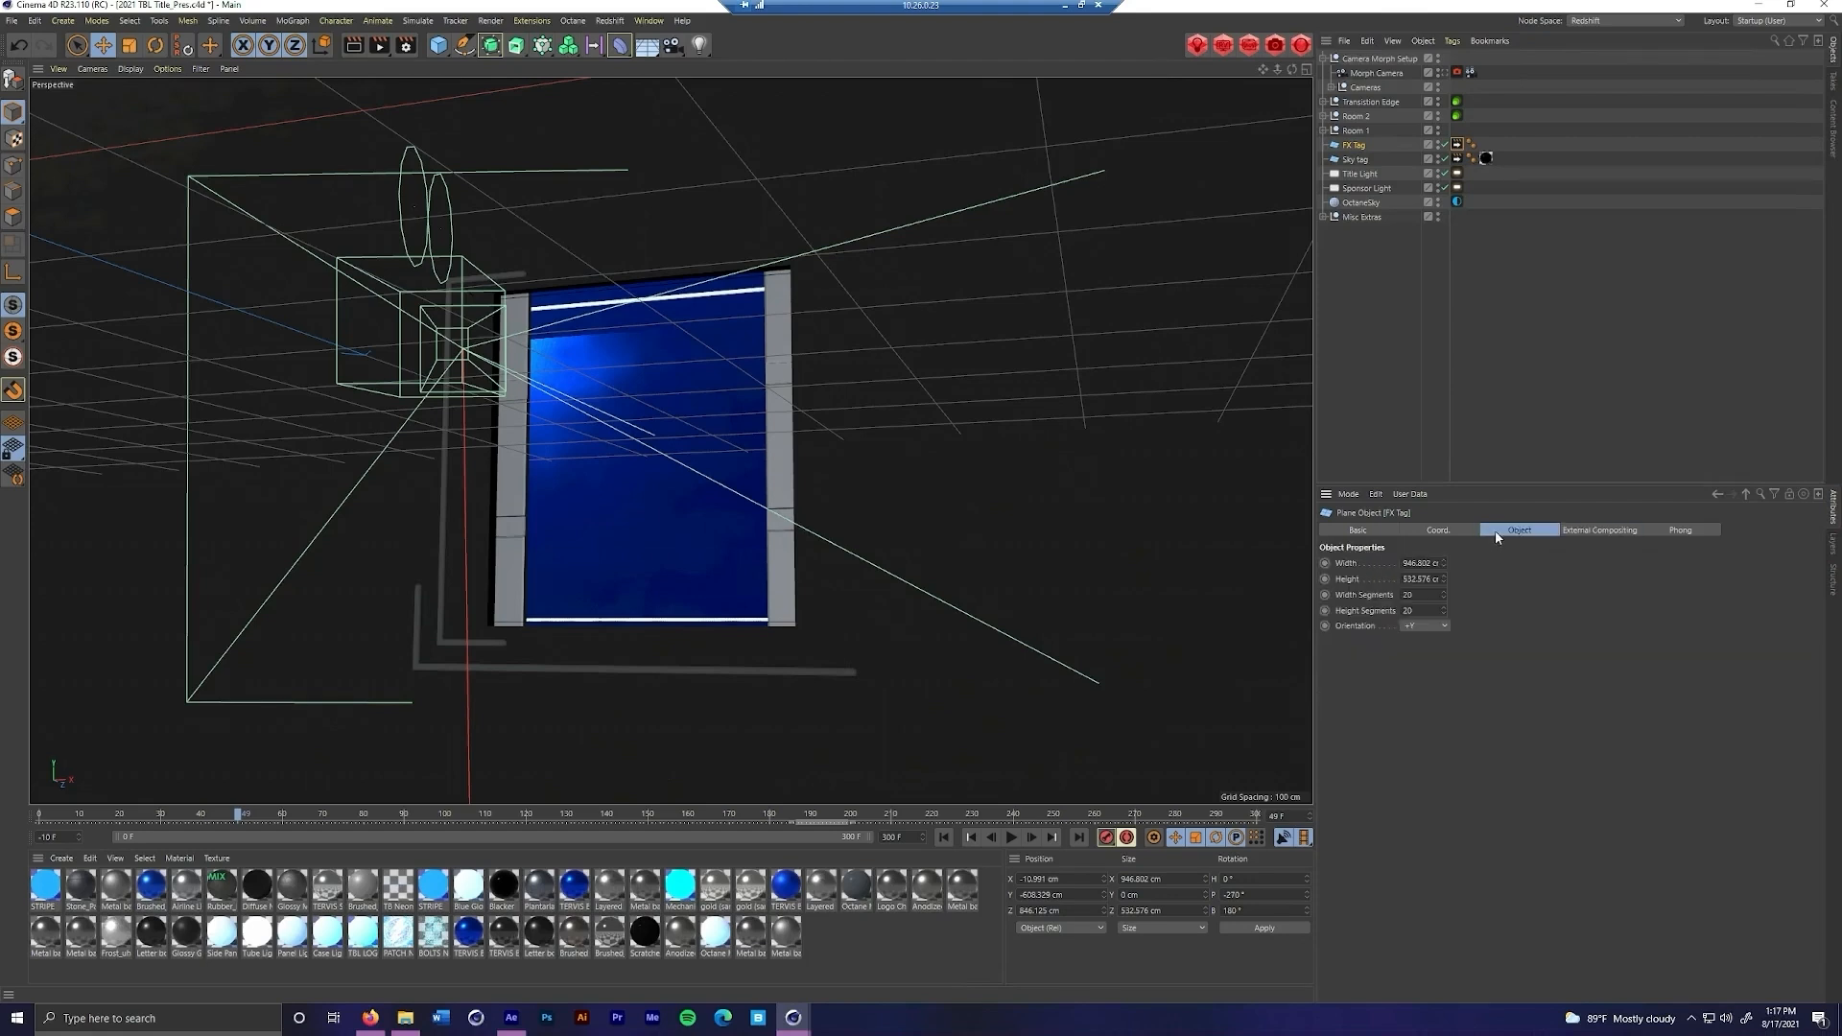
click(1418, 579)
click(1573, 531)
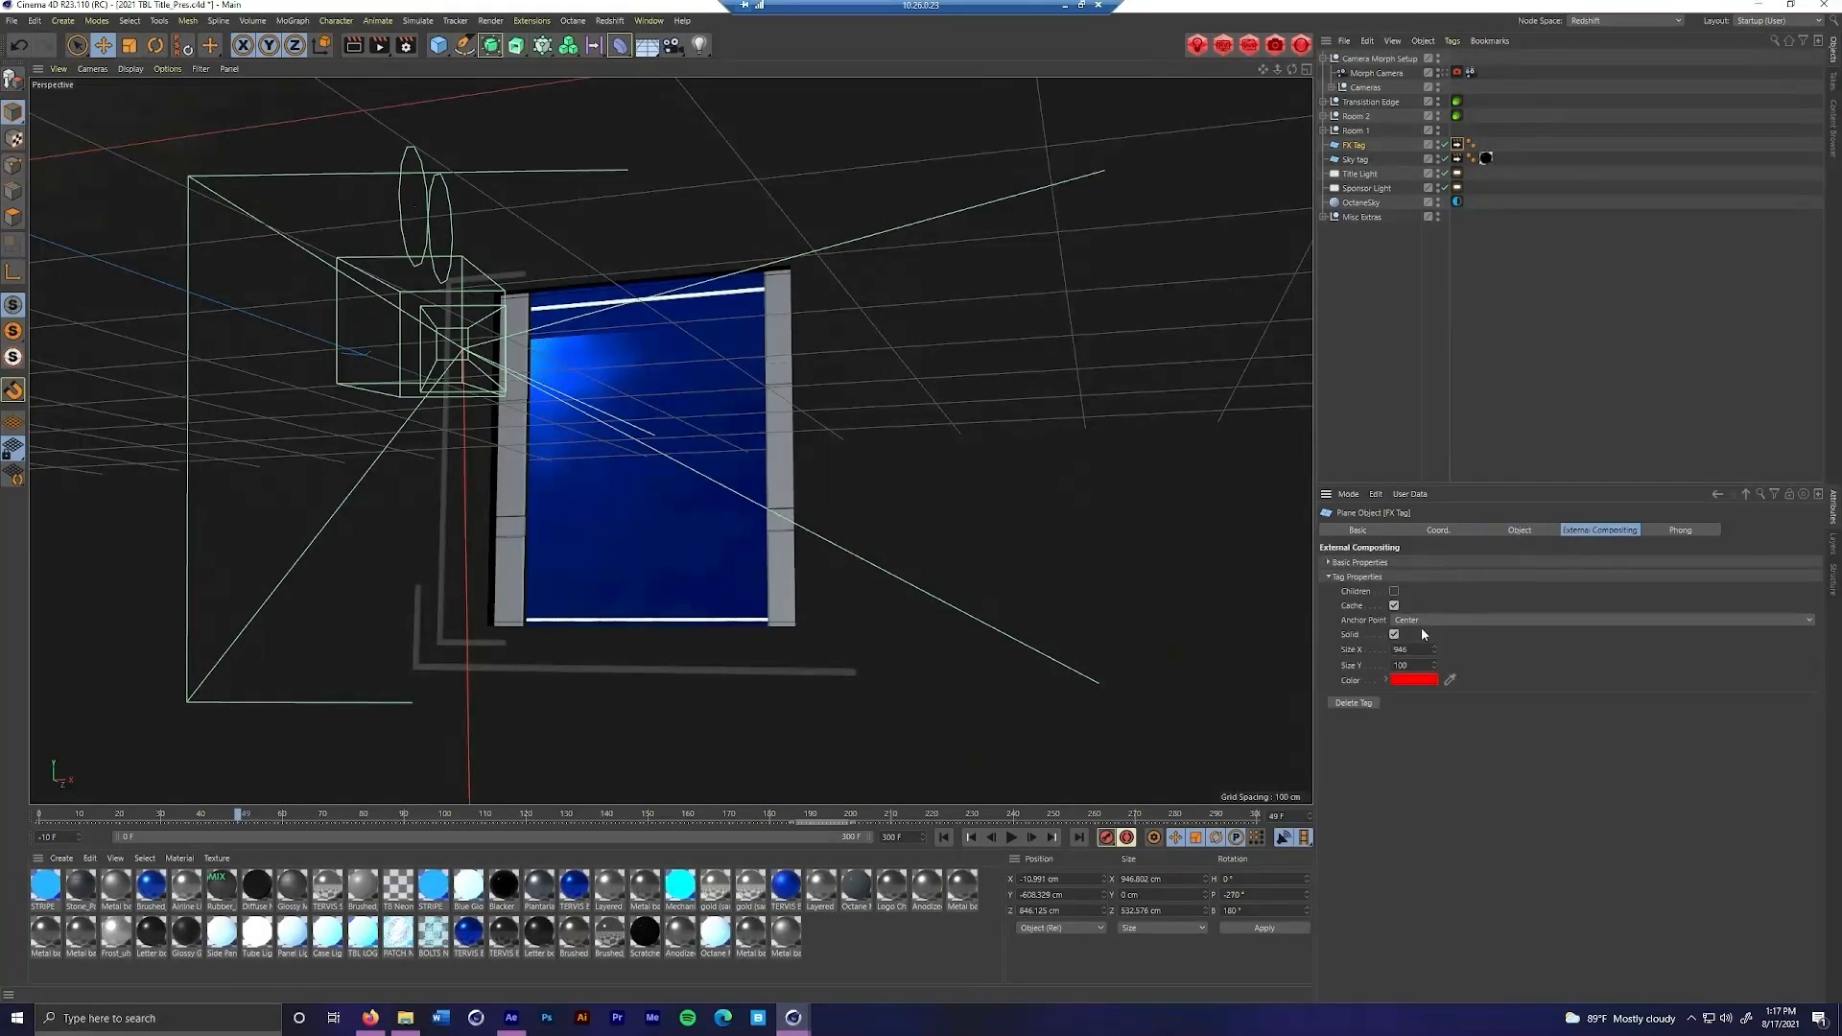
drag(1413, 665, 1348, 658)
text(532.576)
key(BackSpace)
key(BackSpace)
key(BackSpace)
key(BackSpace)
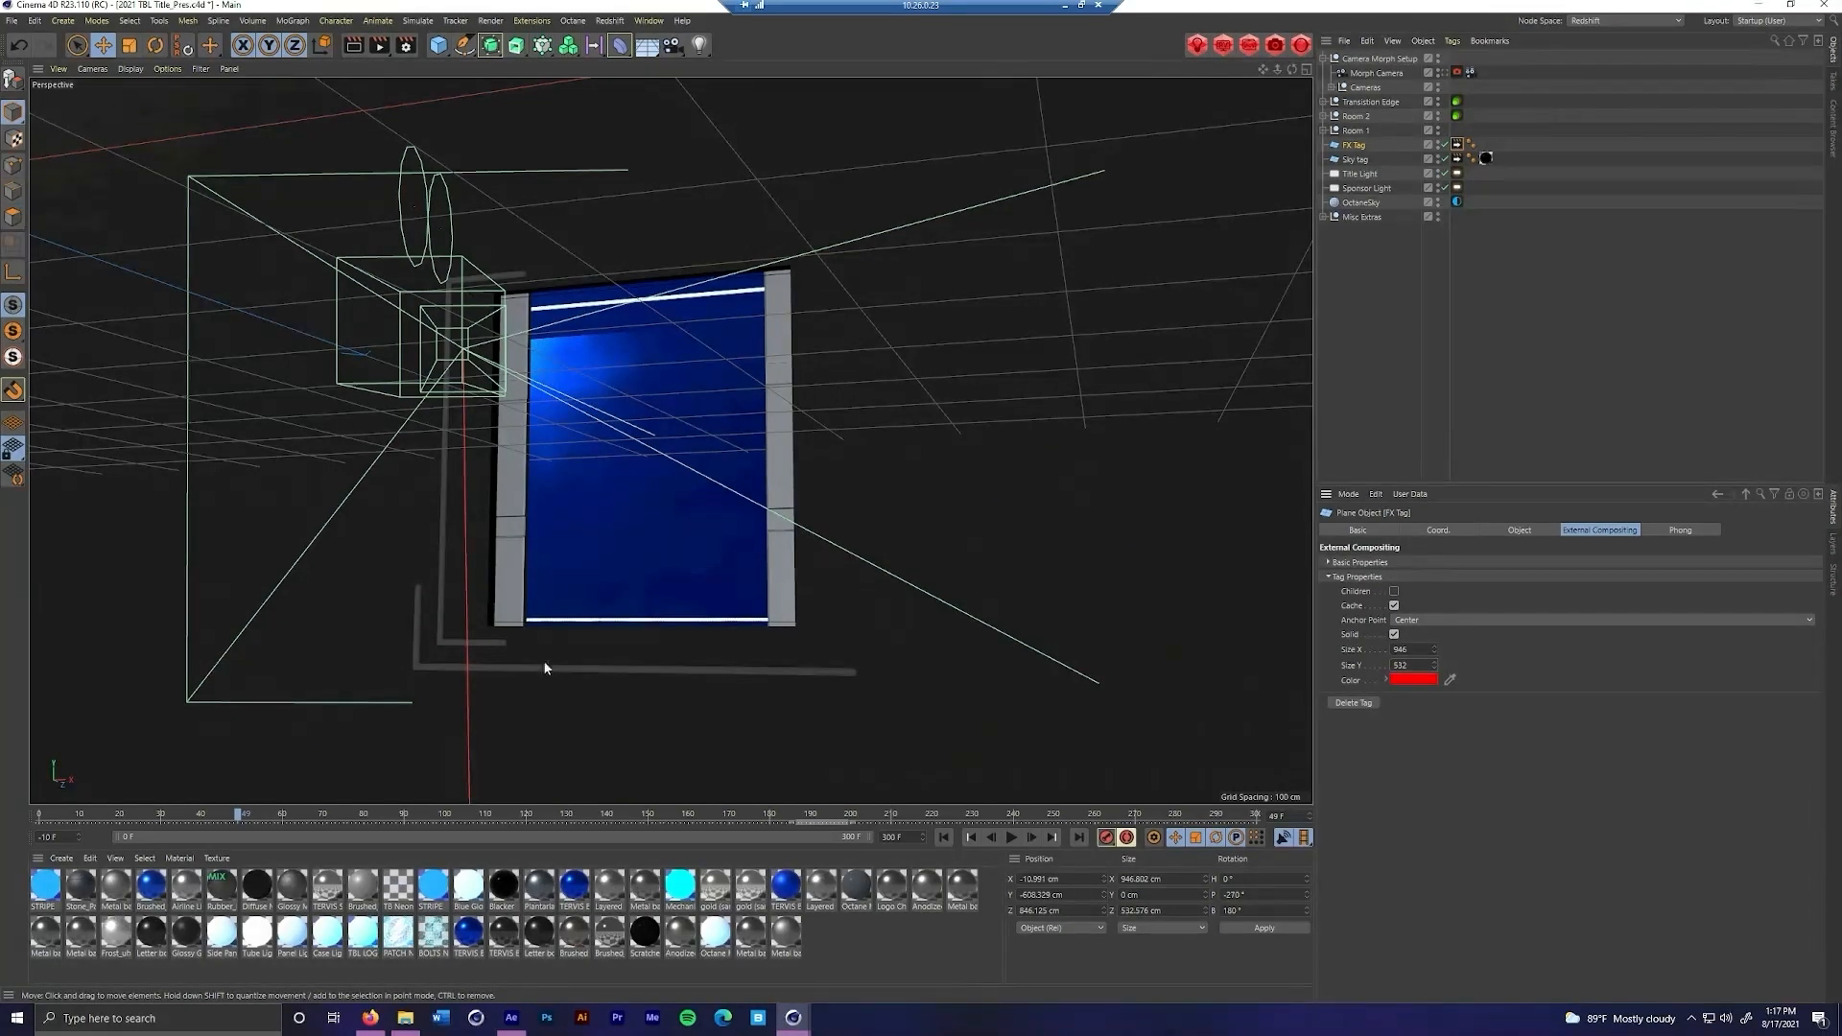
Examine the sponsor plane with the doors open and partly closed, including the door and wall objects in front
drag(240, 816, 384, 815)
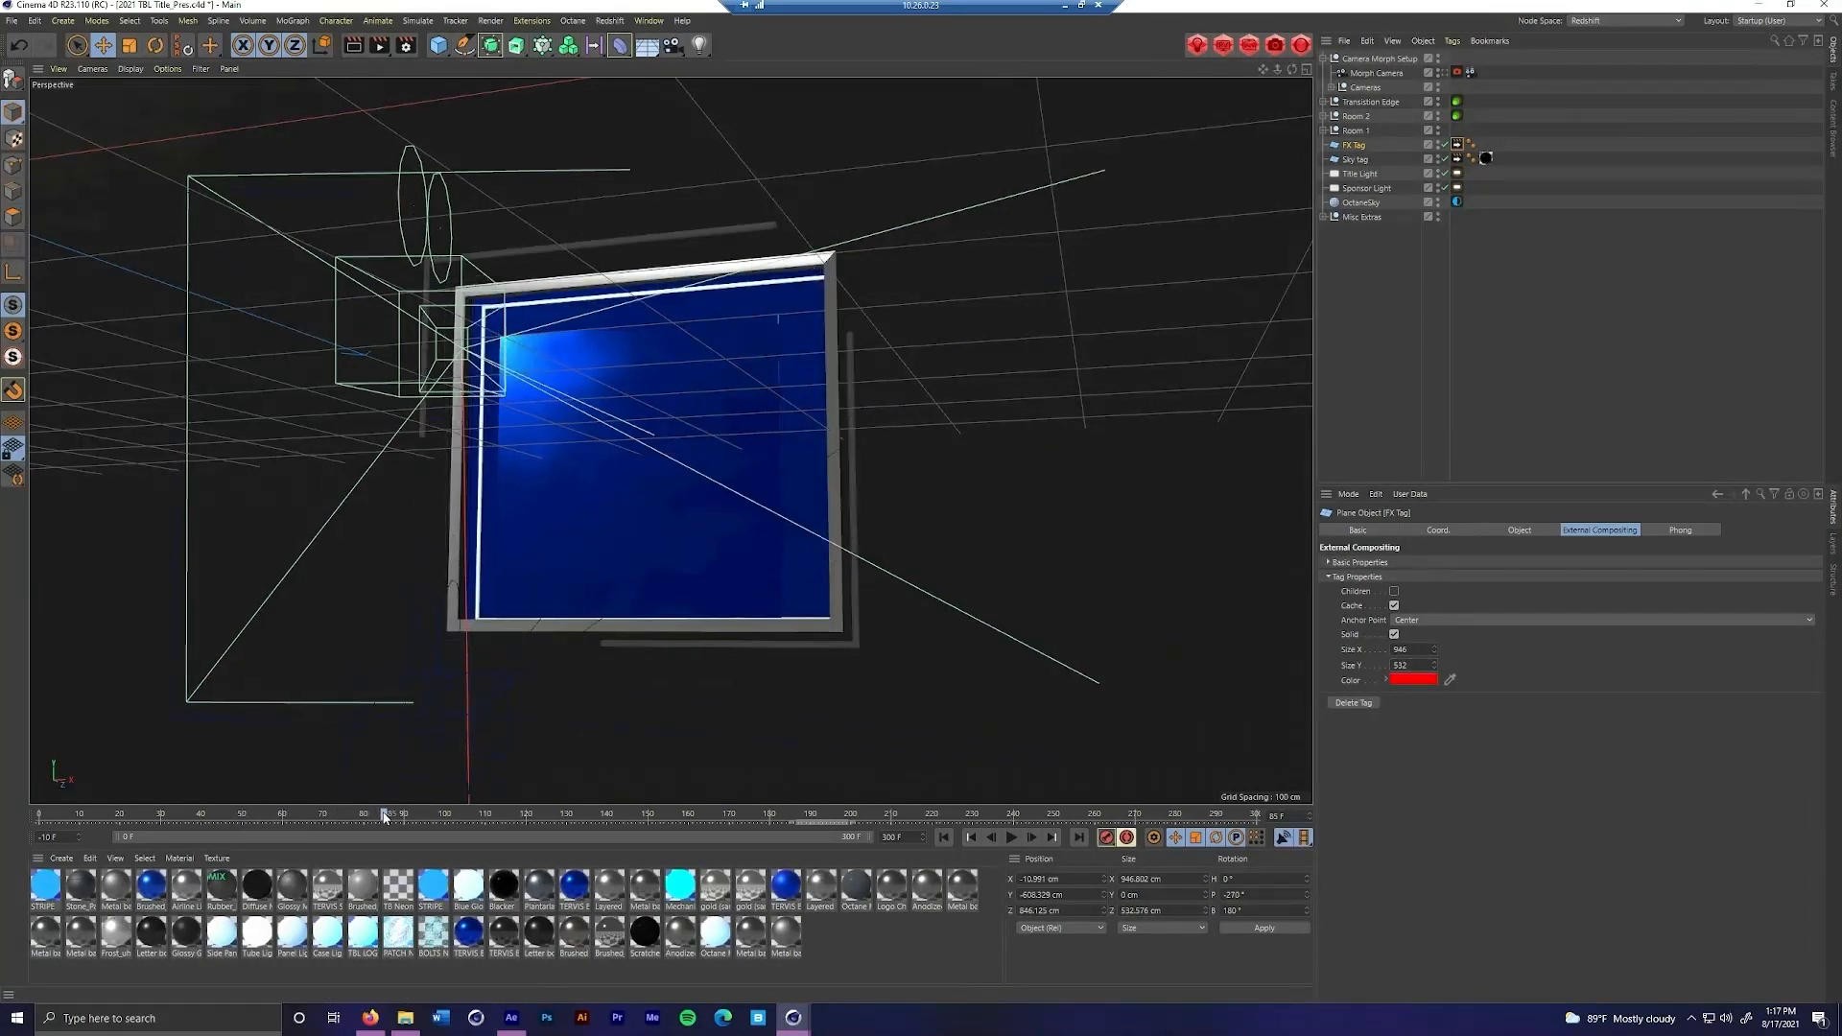
click(600, 461)
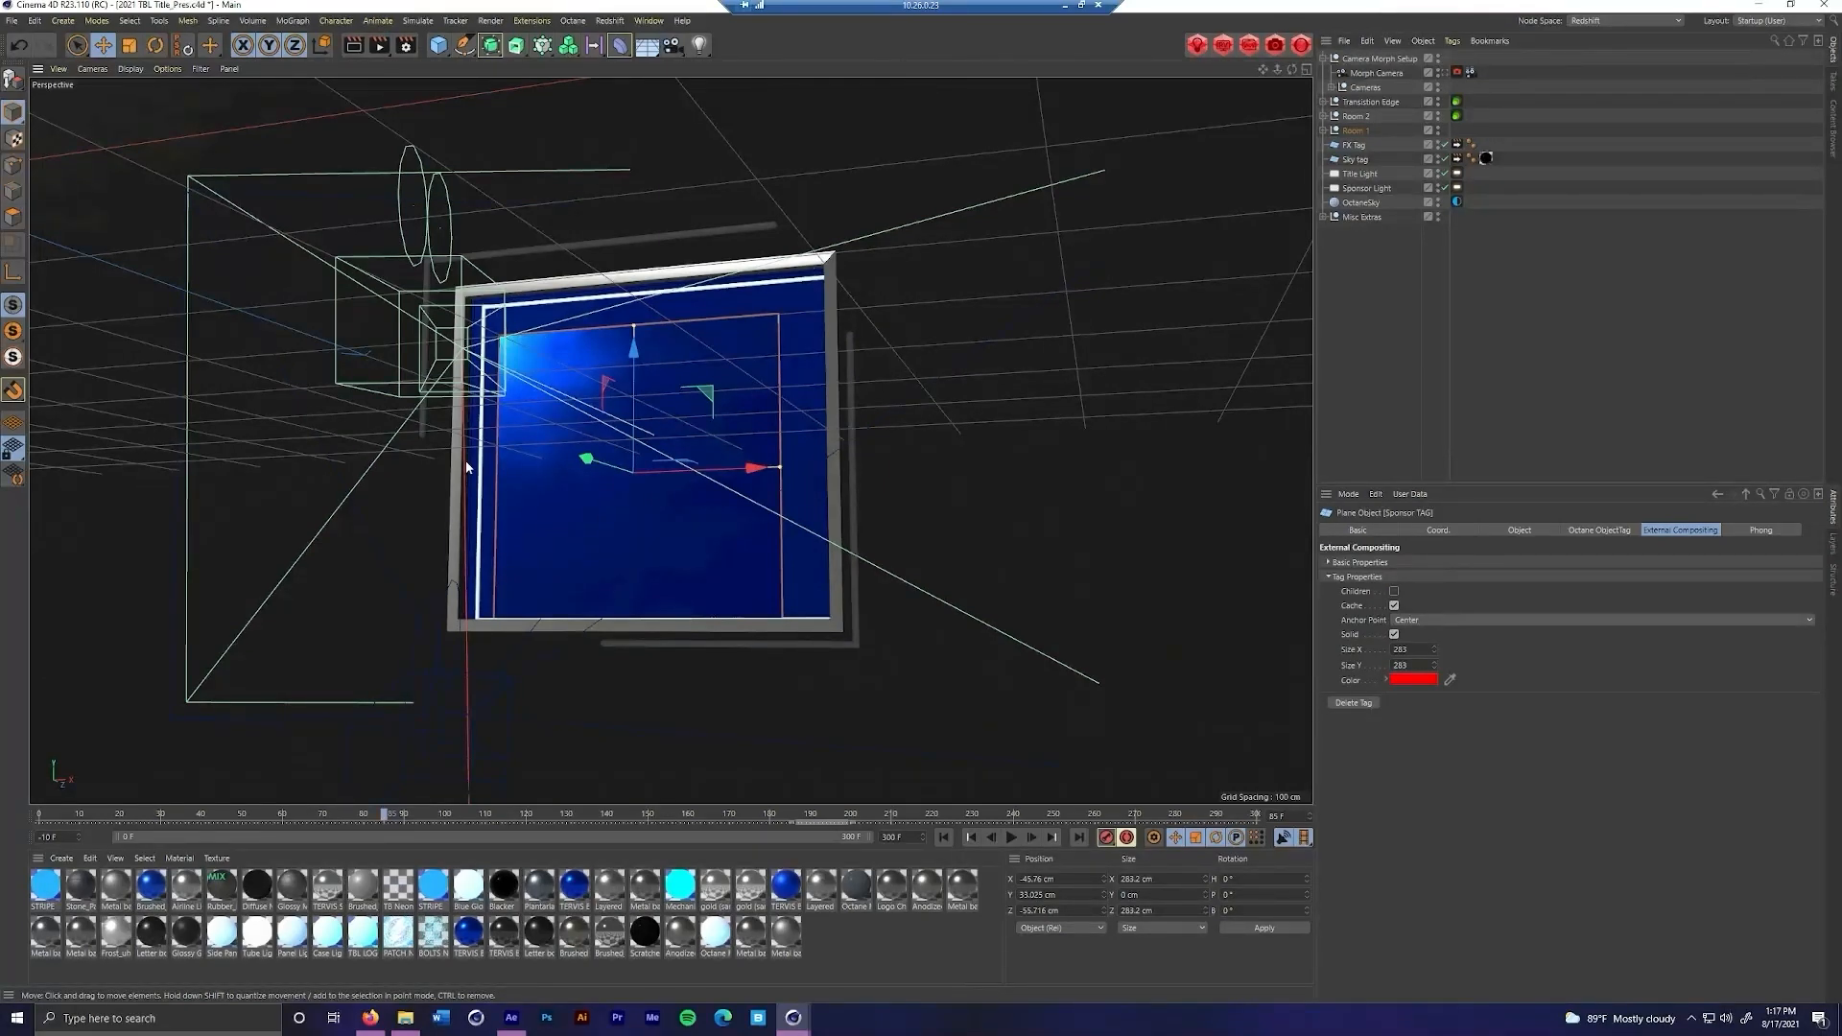
drag(382, 815, 172, 844)
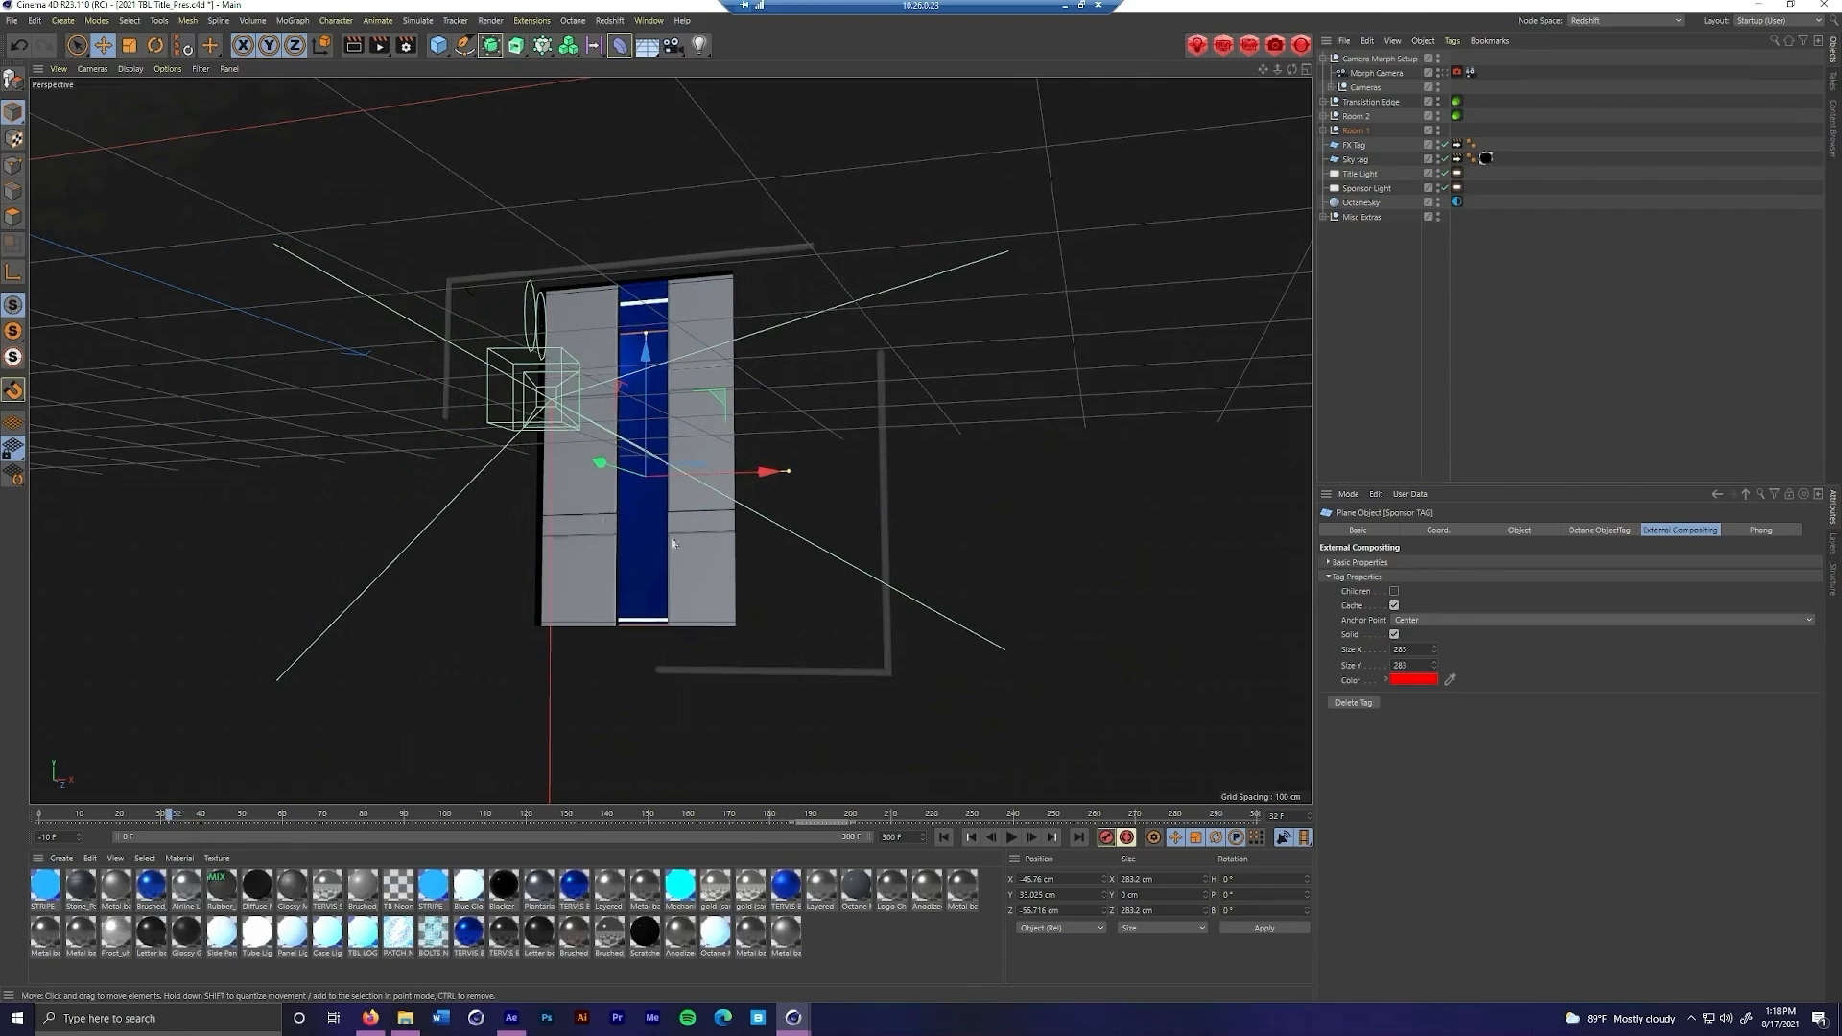
click(545, 462)
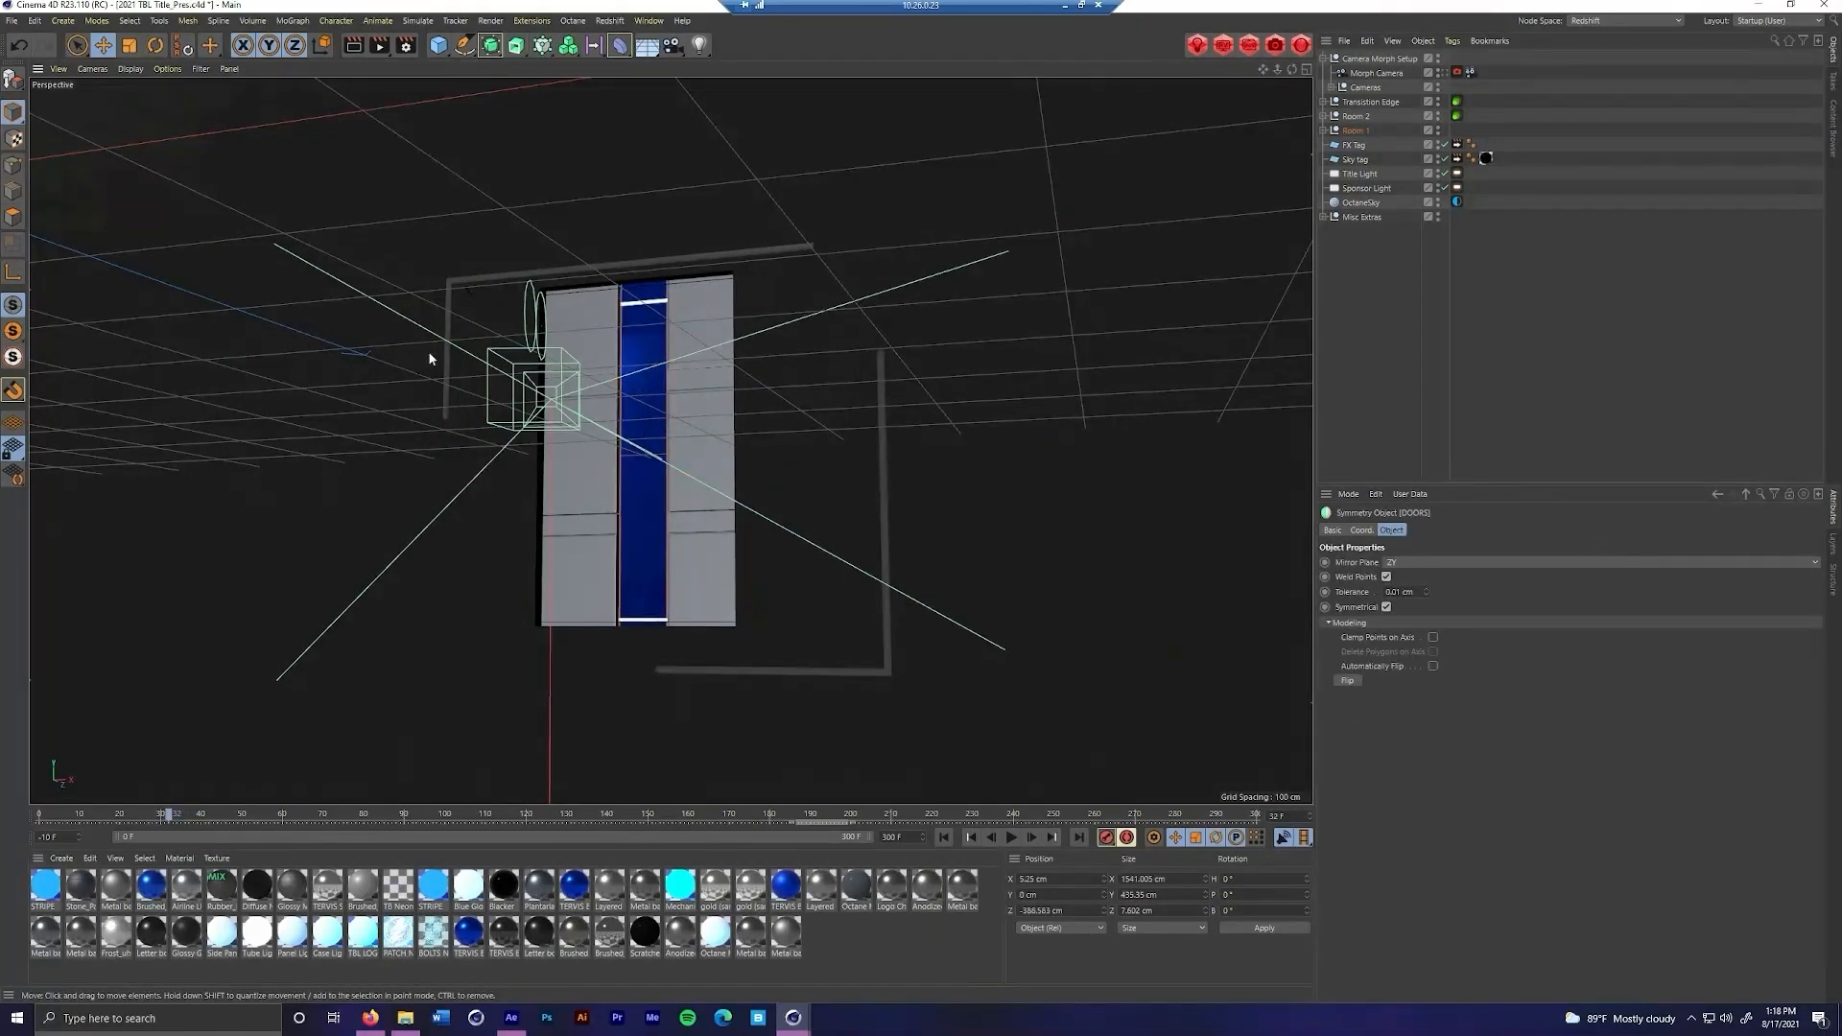
click(374, 226)
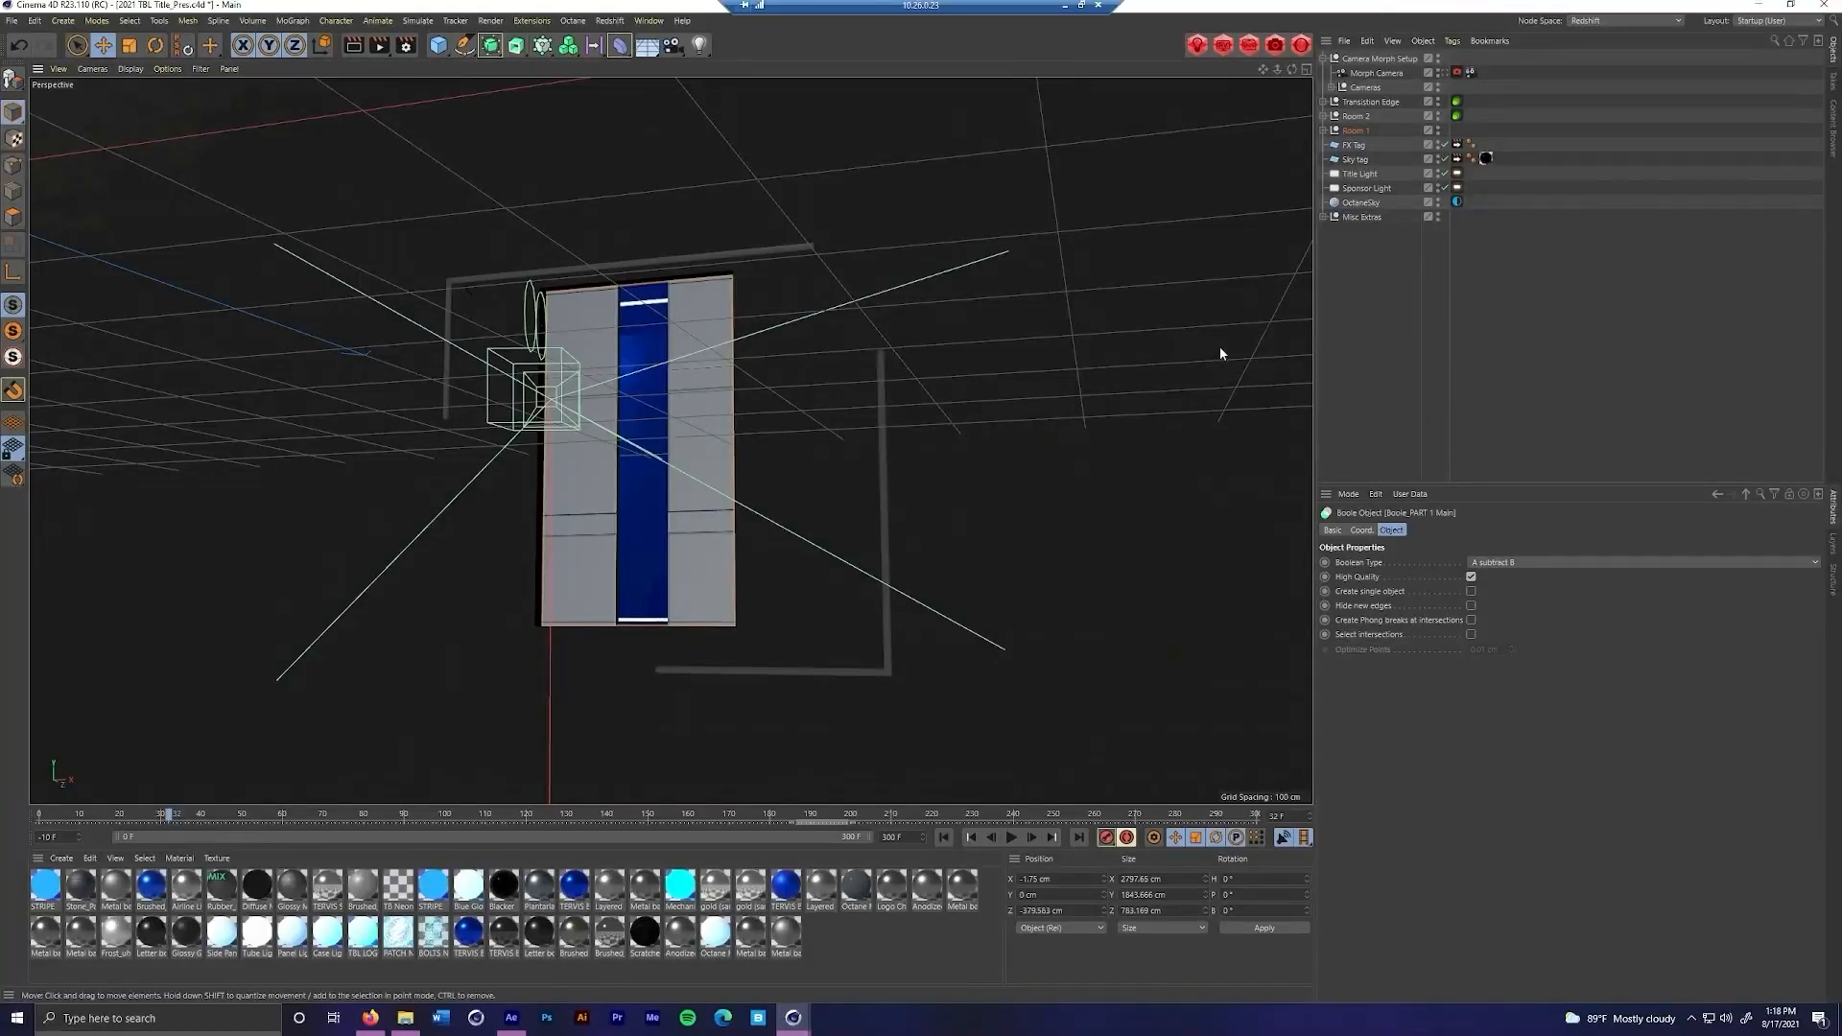
Replace the Octane ObjectTag on the Wall null inside Room 1 and set the new tag's Layer ID to 2
click(1323, 131)
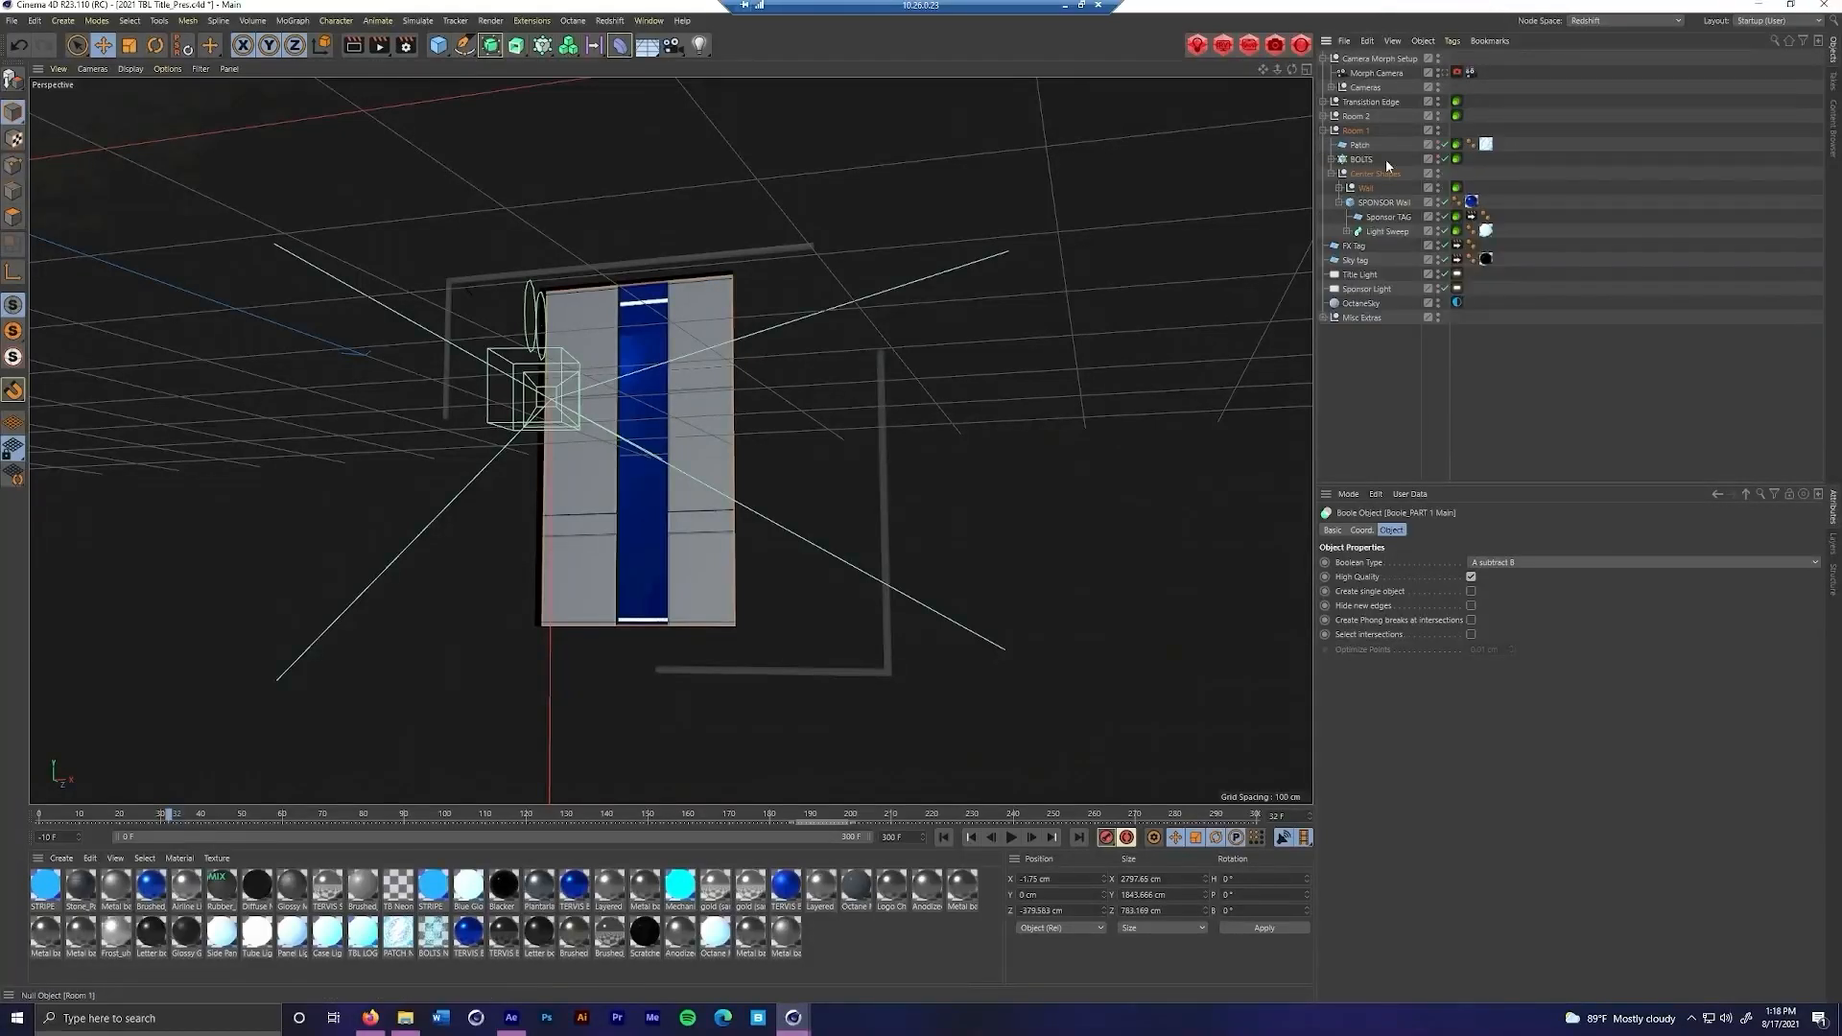
click(1372, 192)
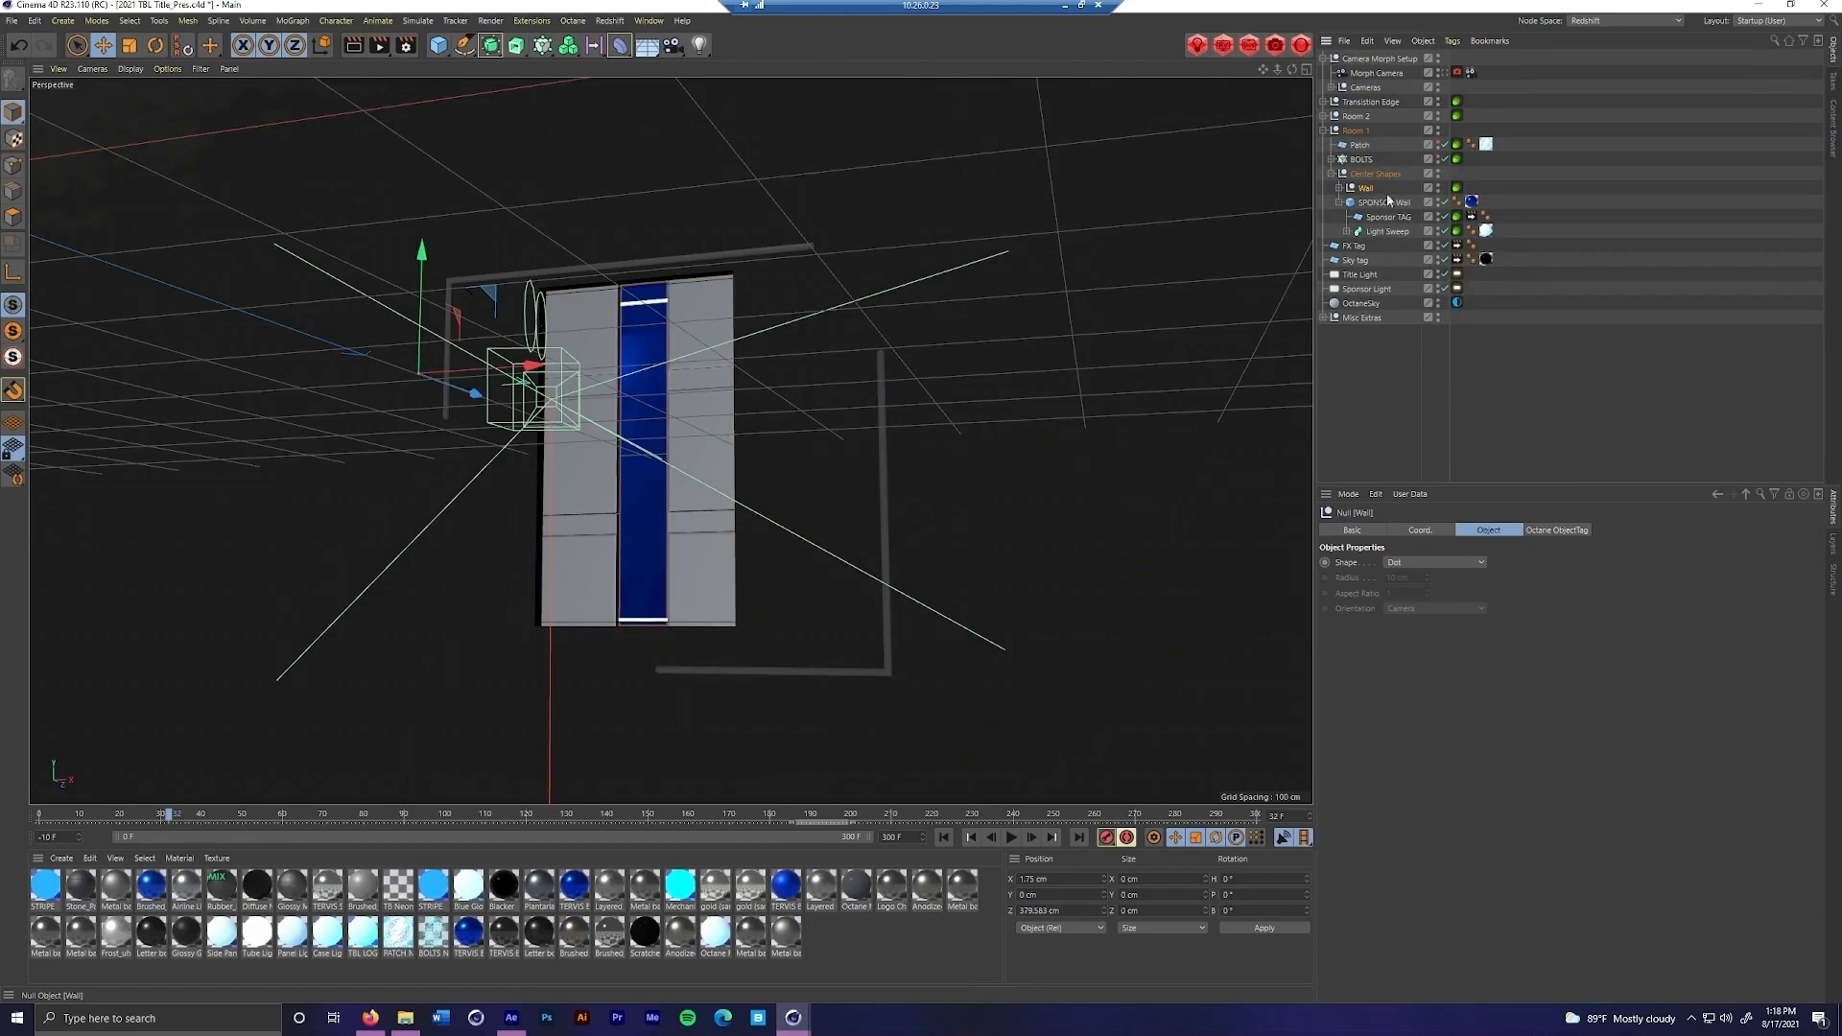
click(1456, 189)
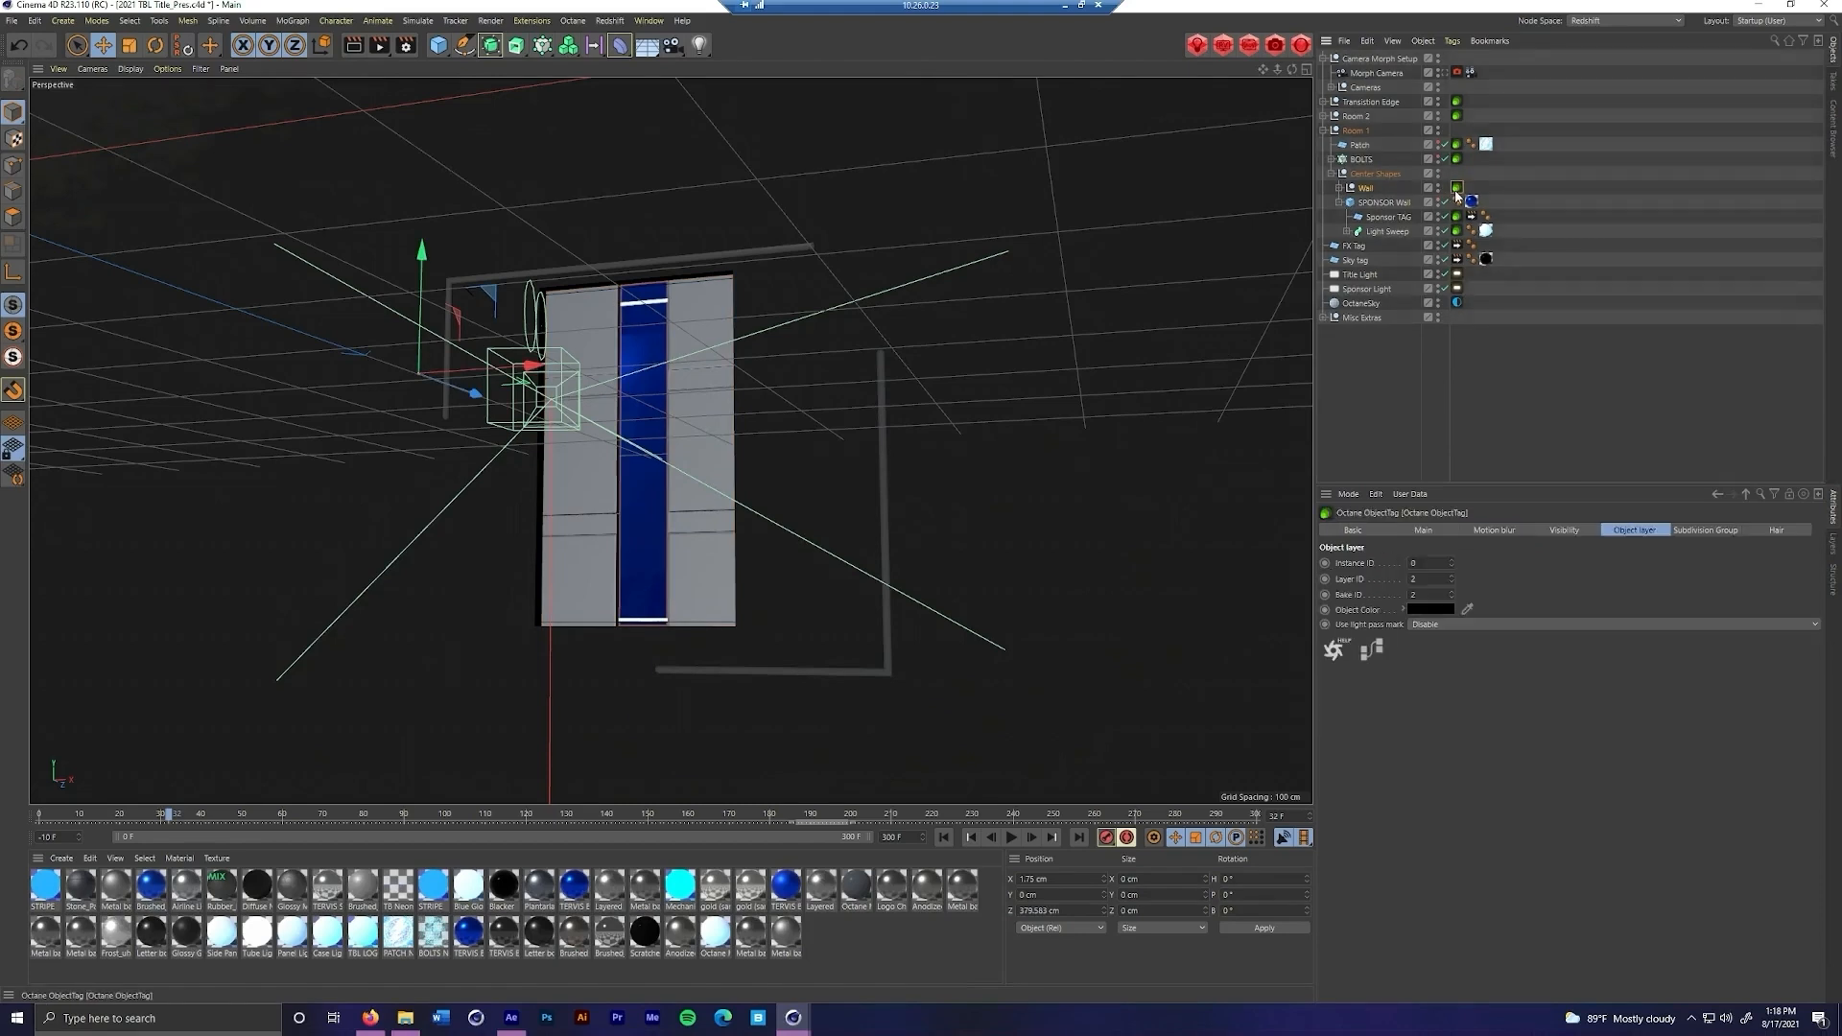
right_click(1372, 190)
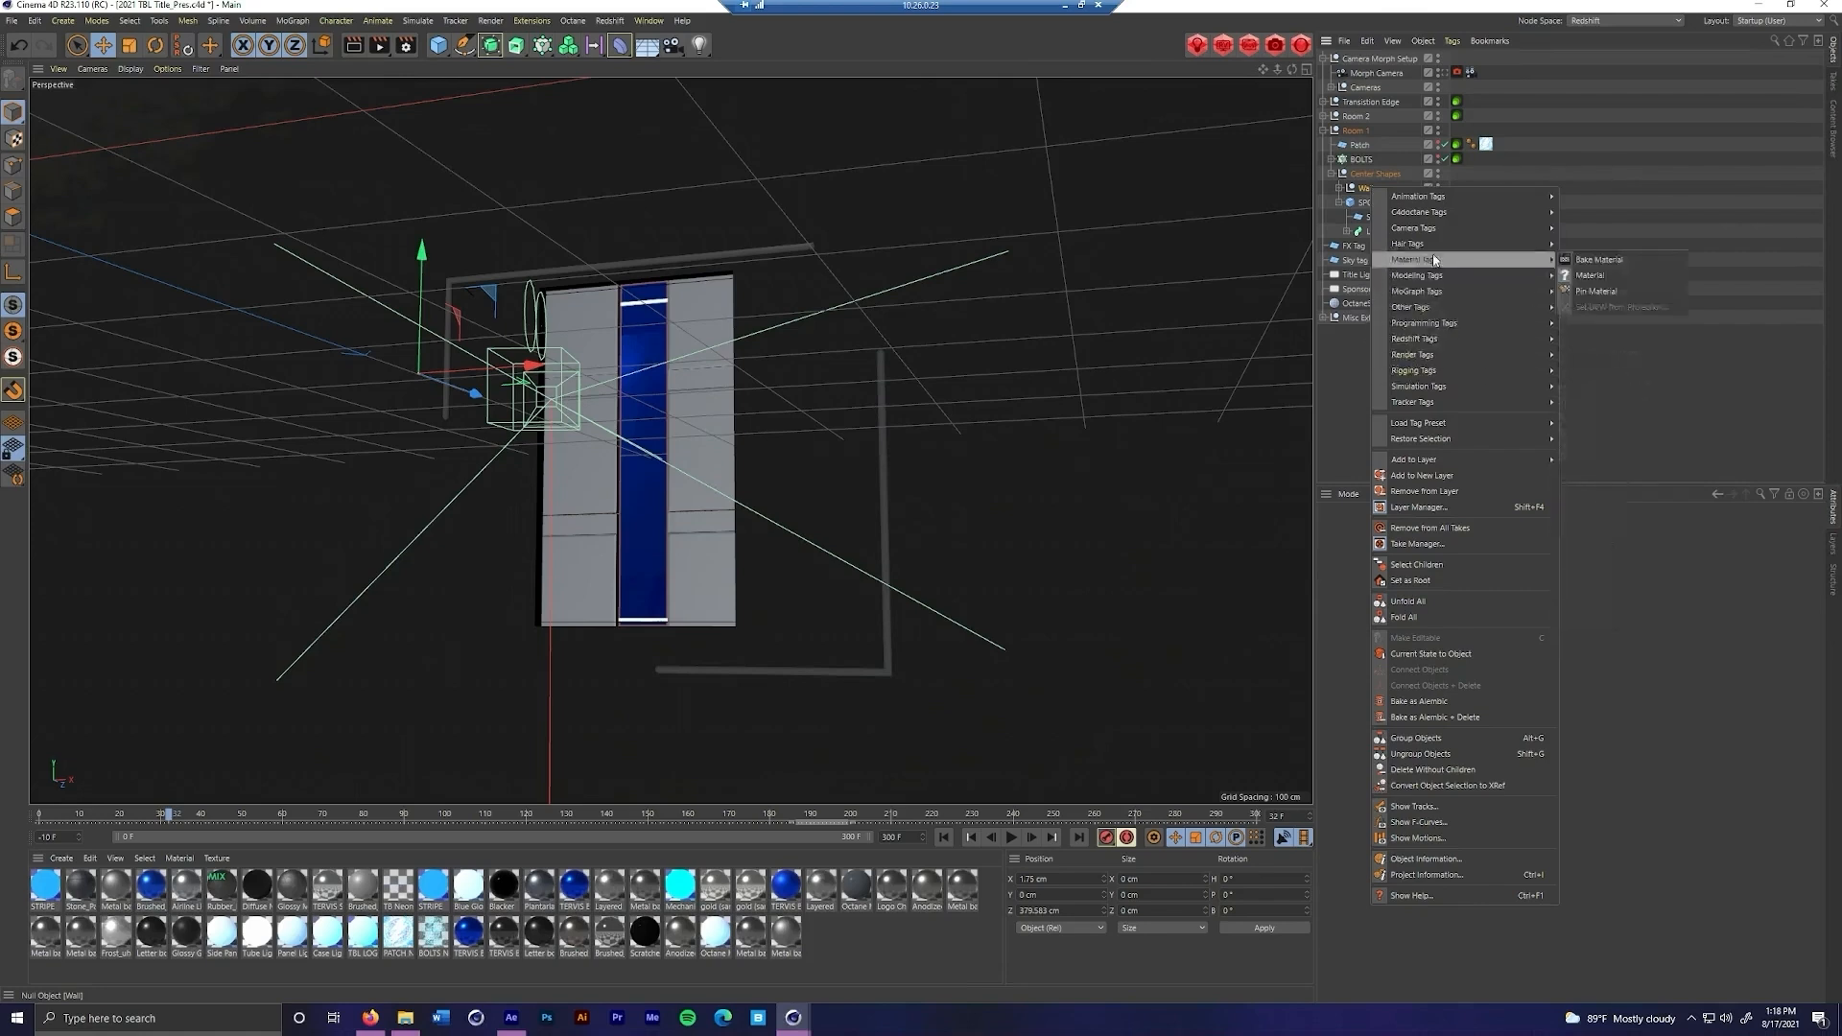
mouse_move(1535, 213)
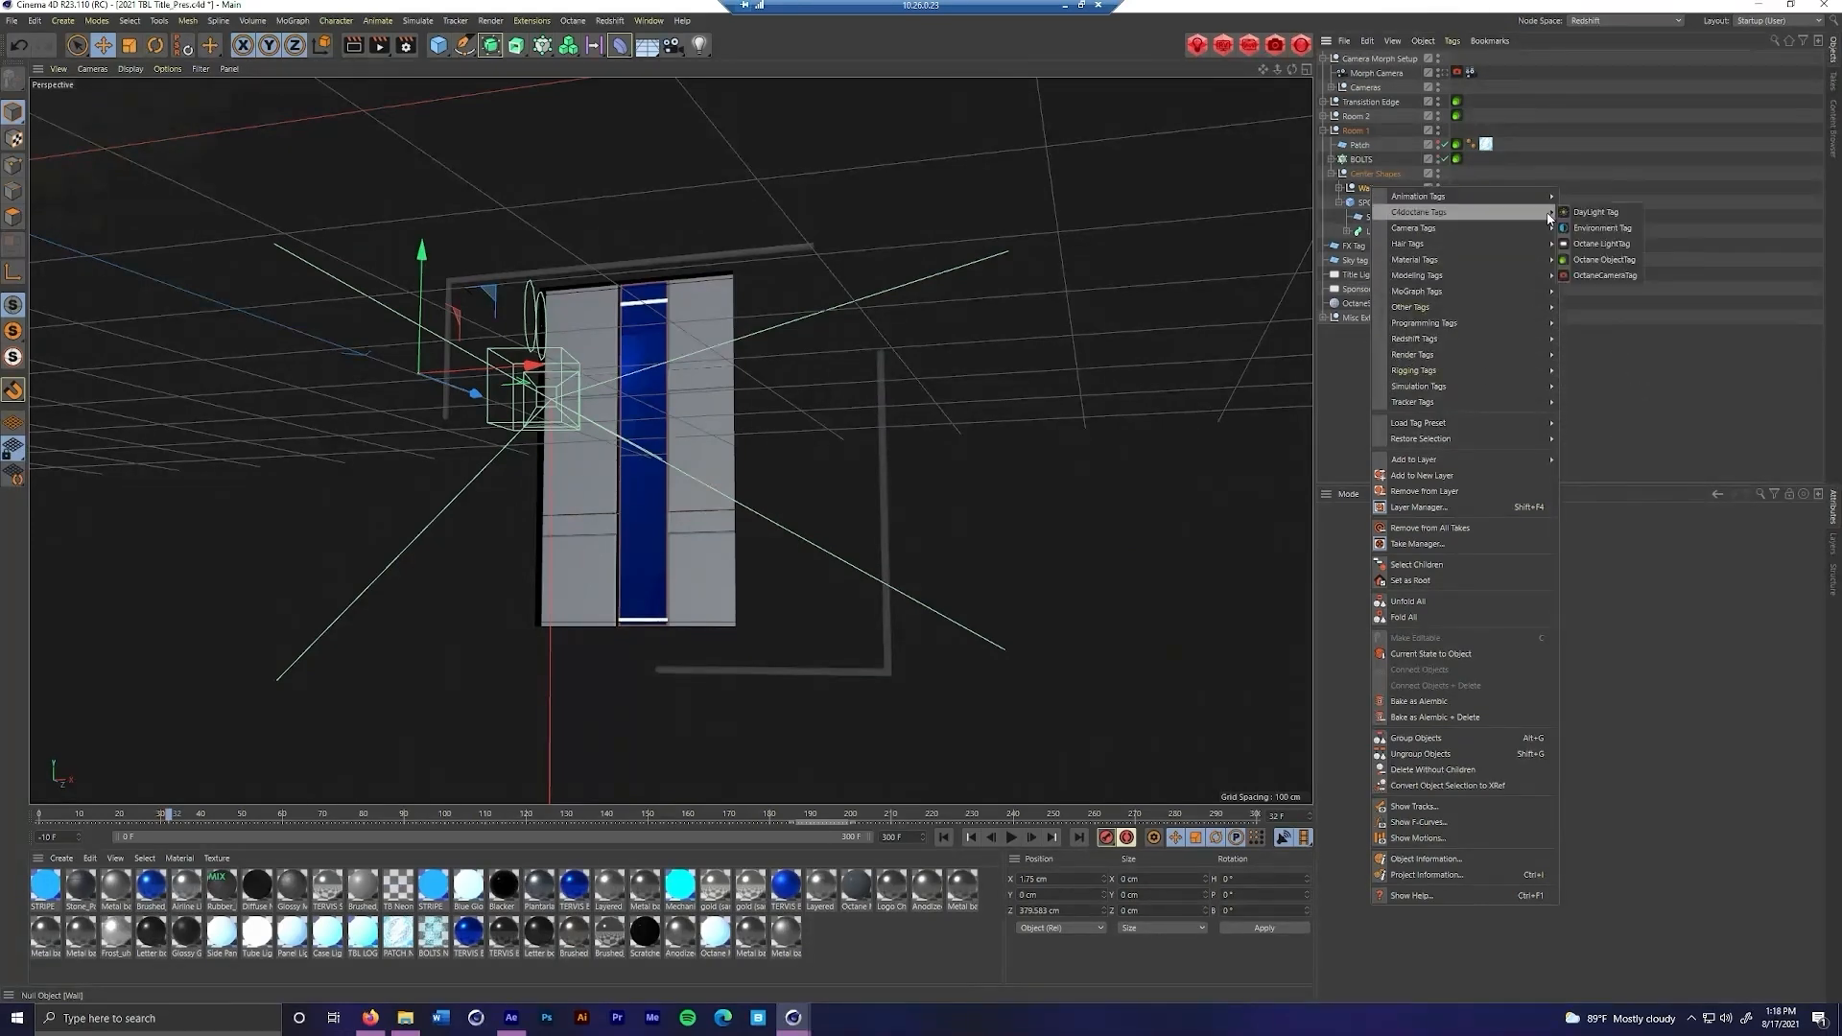
click(1585, 256)
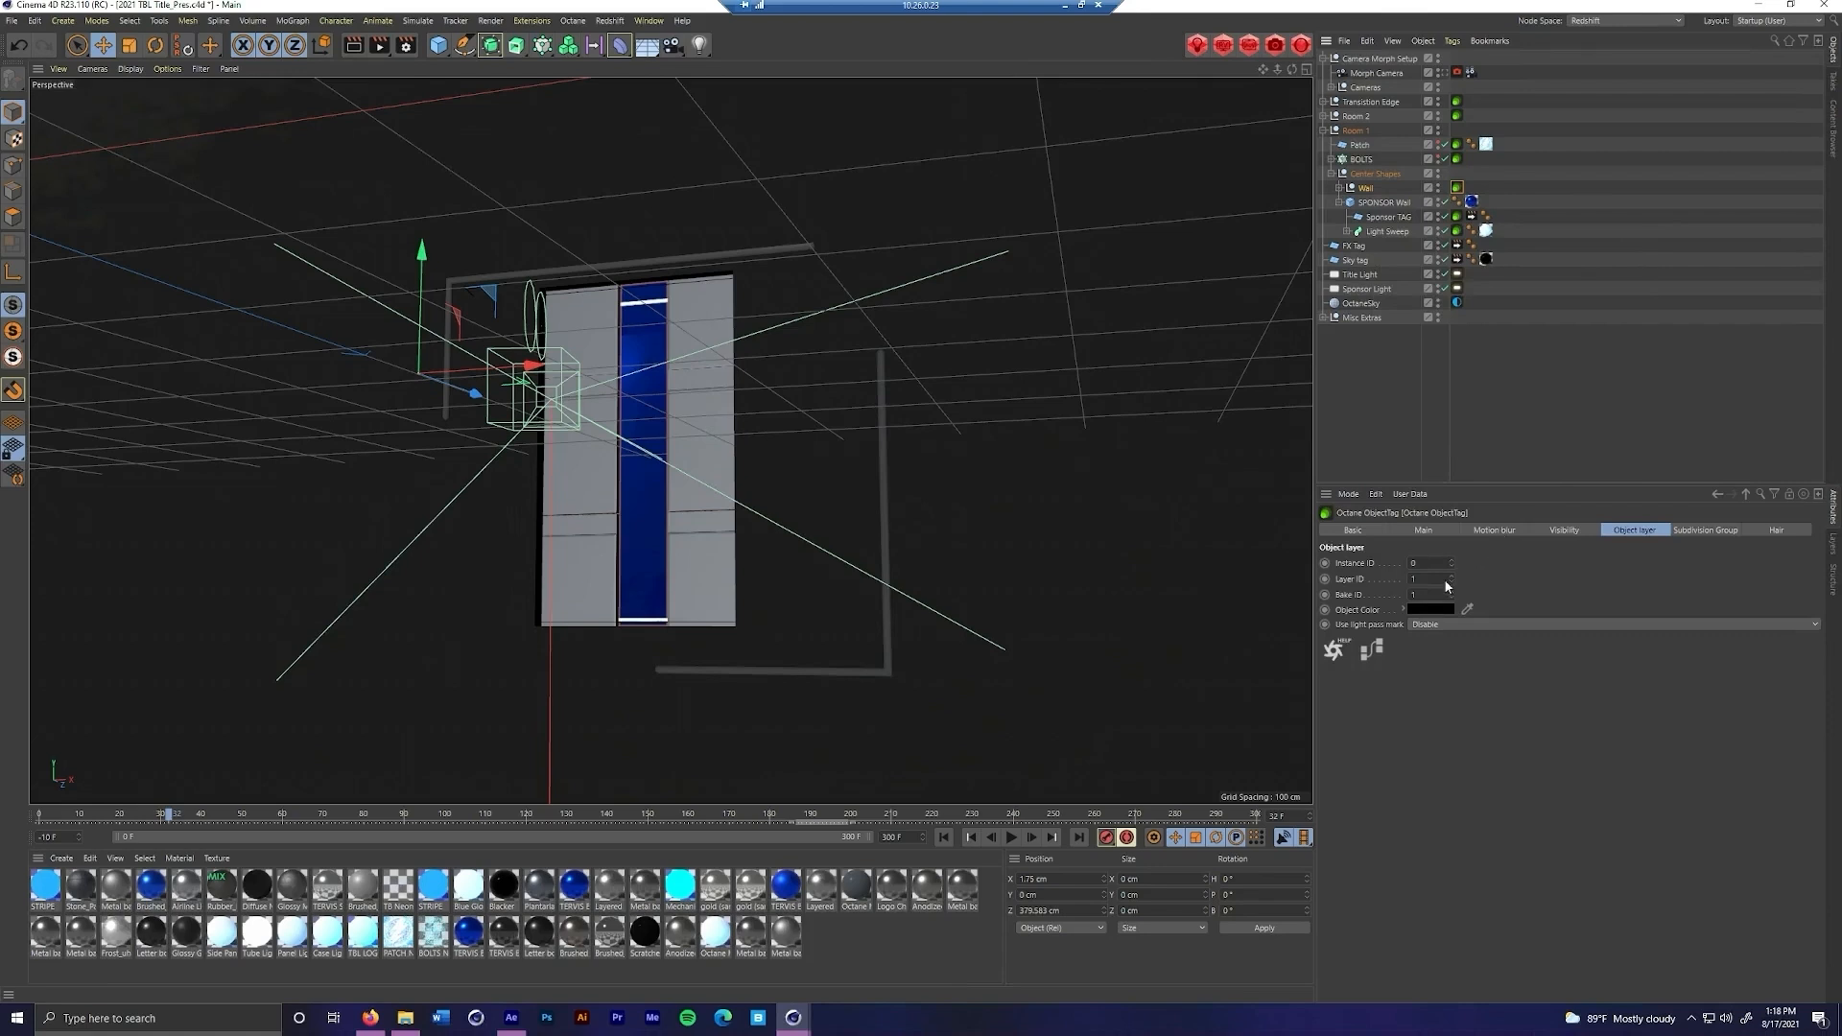
drag(1422, 579, 1389, 586)
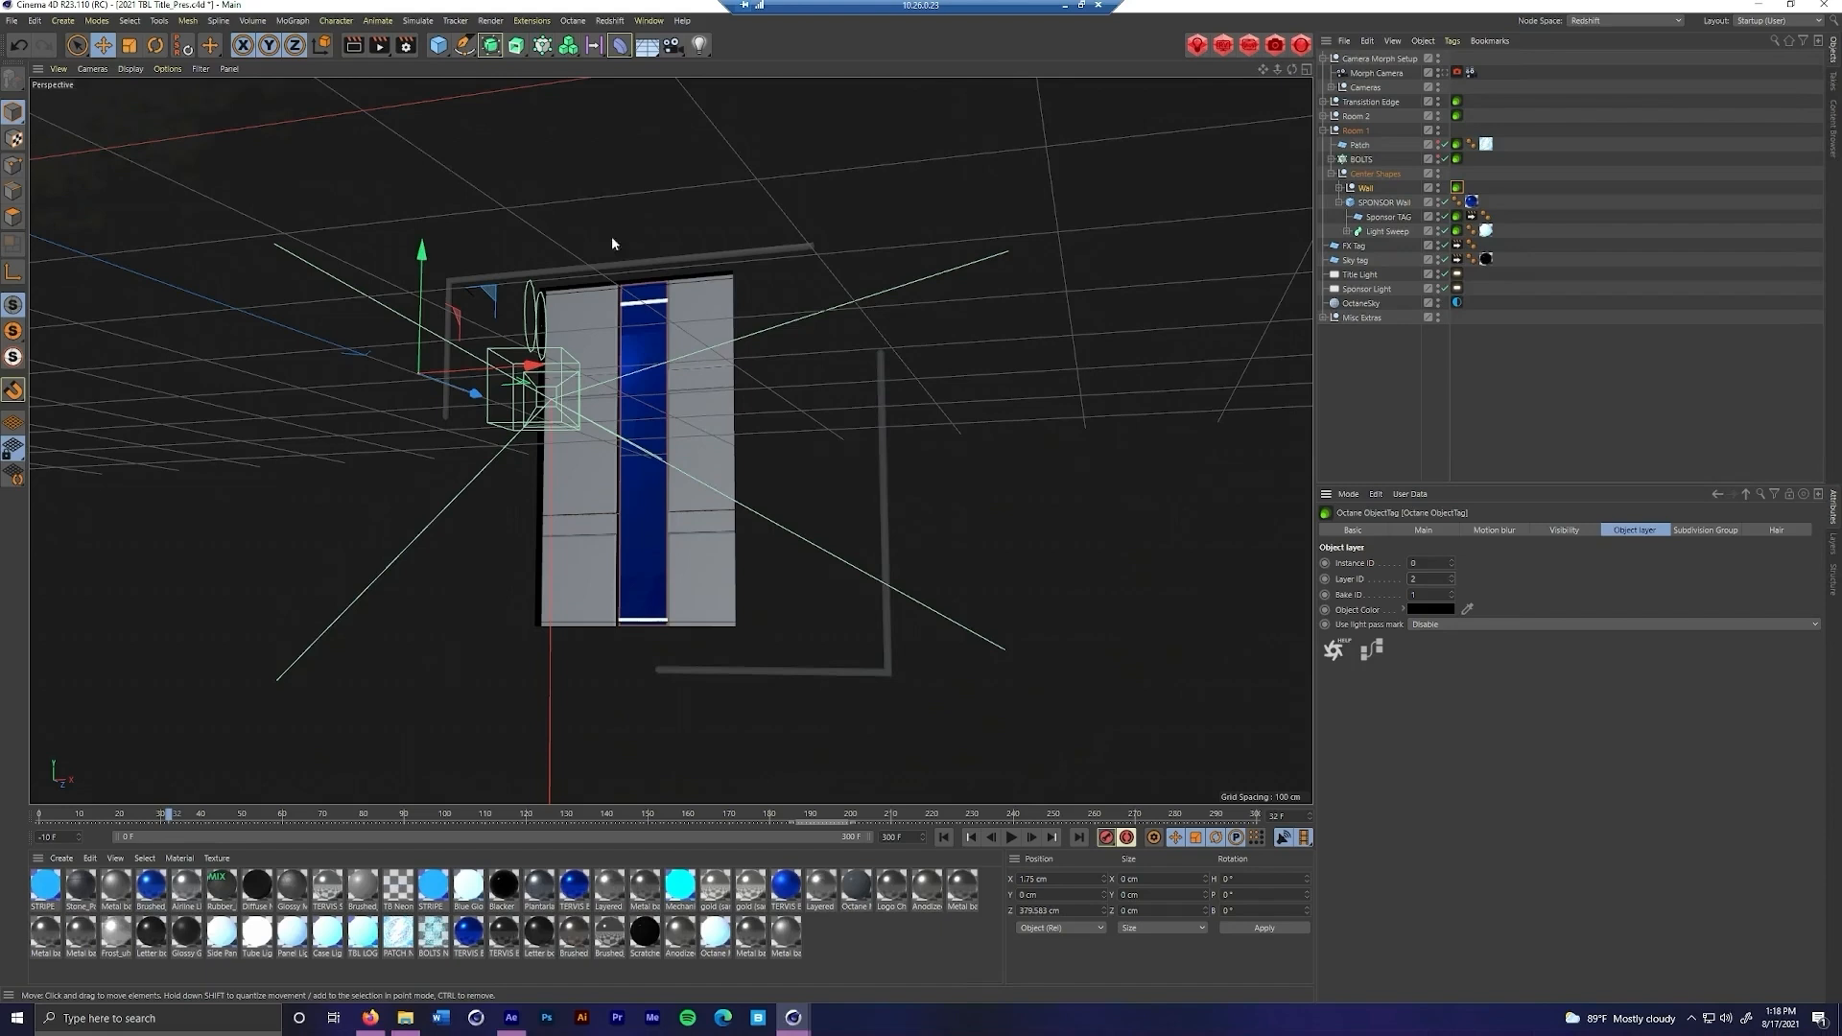
Open the Octane Renderer's Render Passes in the render settings and toggle passes off and on, leaving them enabled
click(406, 45)
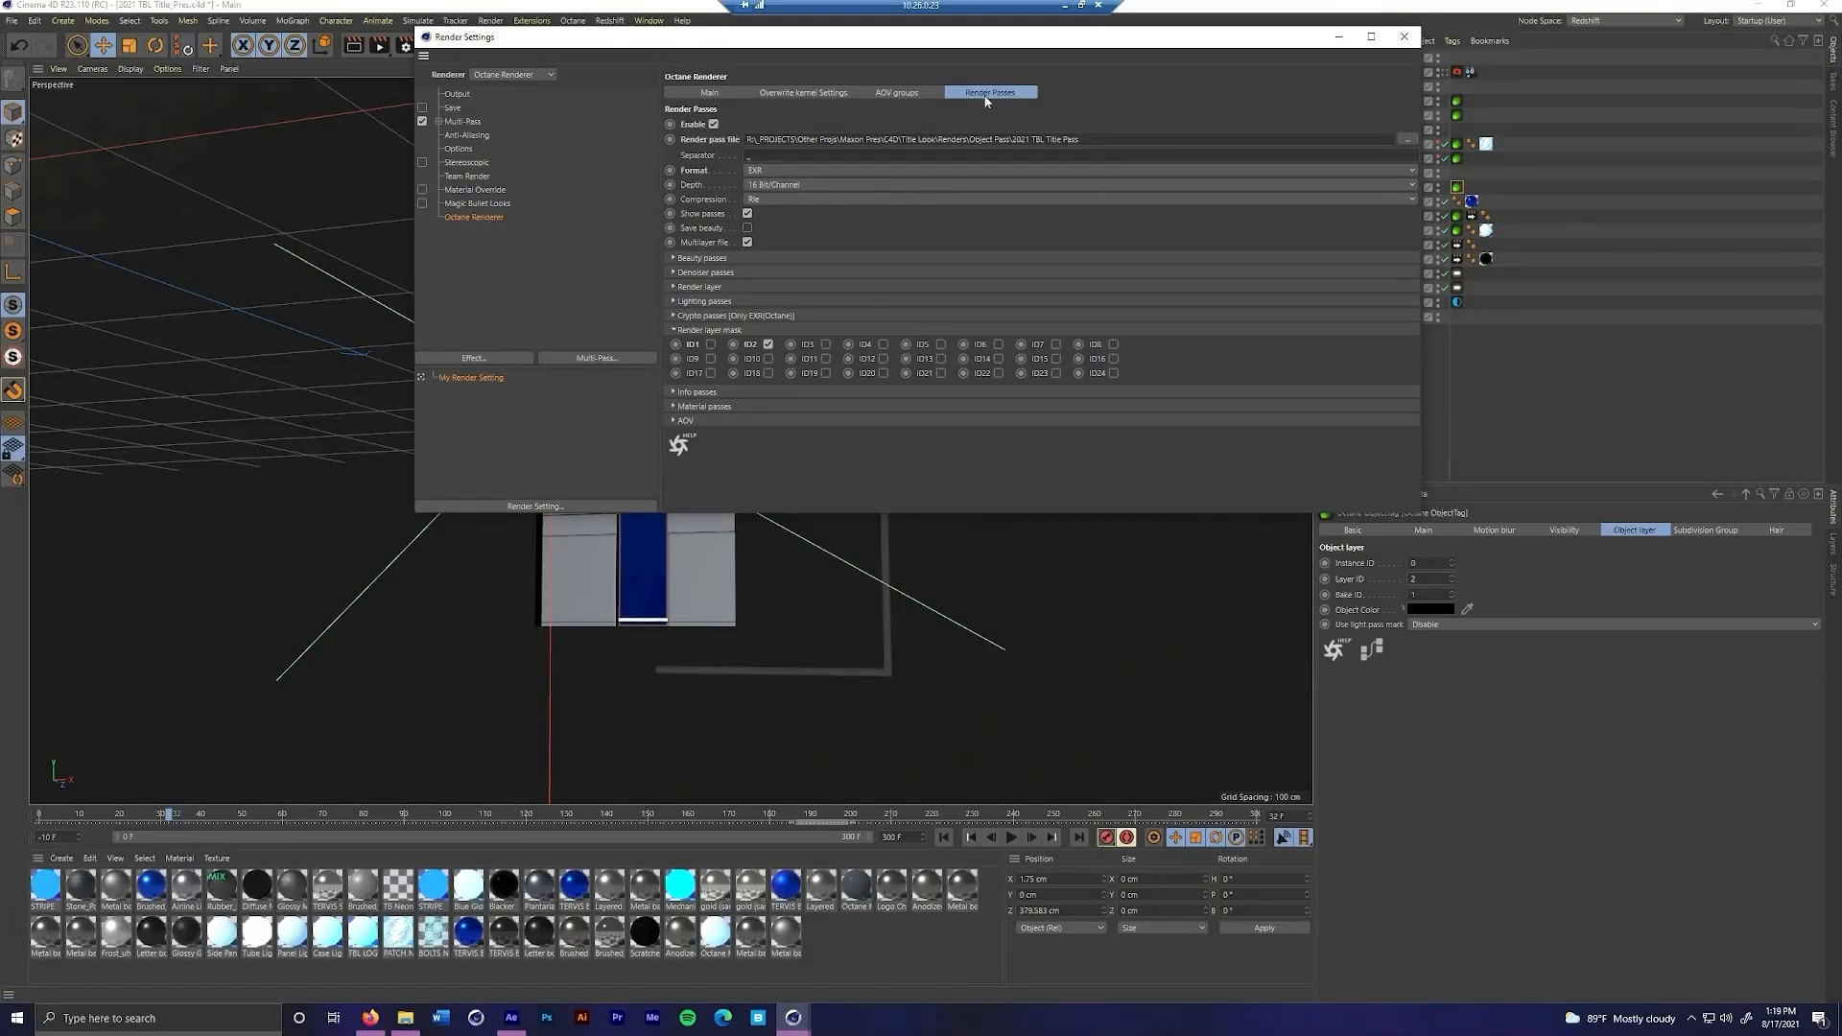
click(713, 125)
click(713, 124)
Try EXR(Octane) as the render pass format, switch back to EXR and reopen the render layer mask options
click(868, 175)
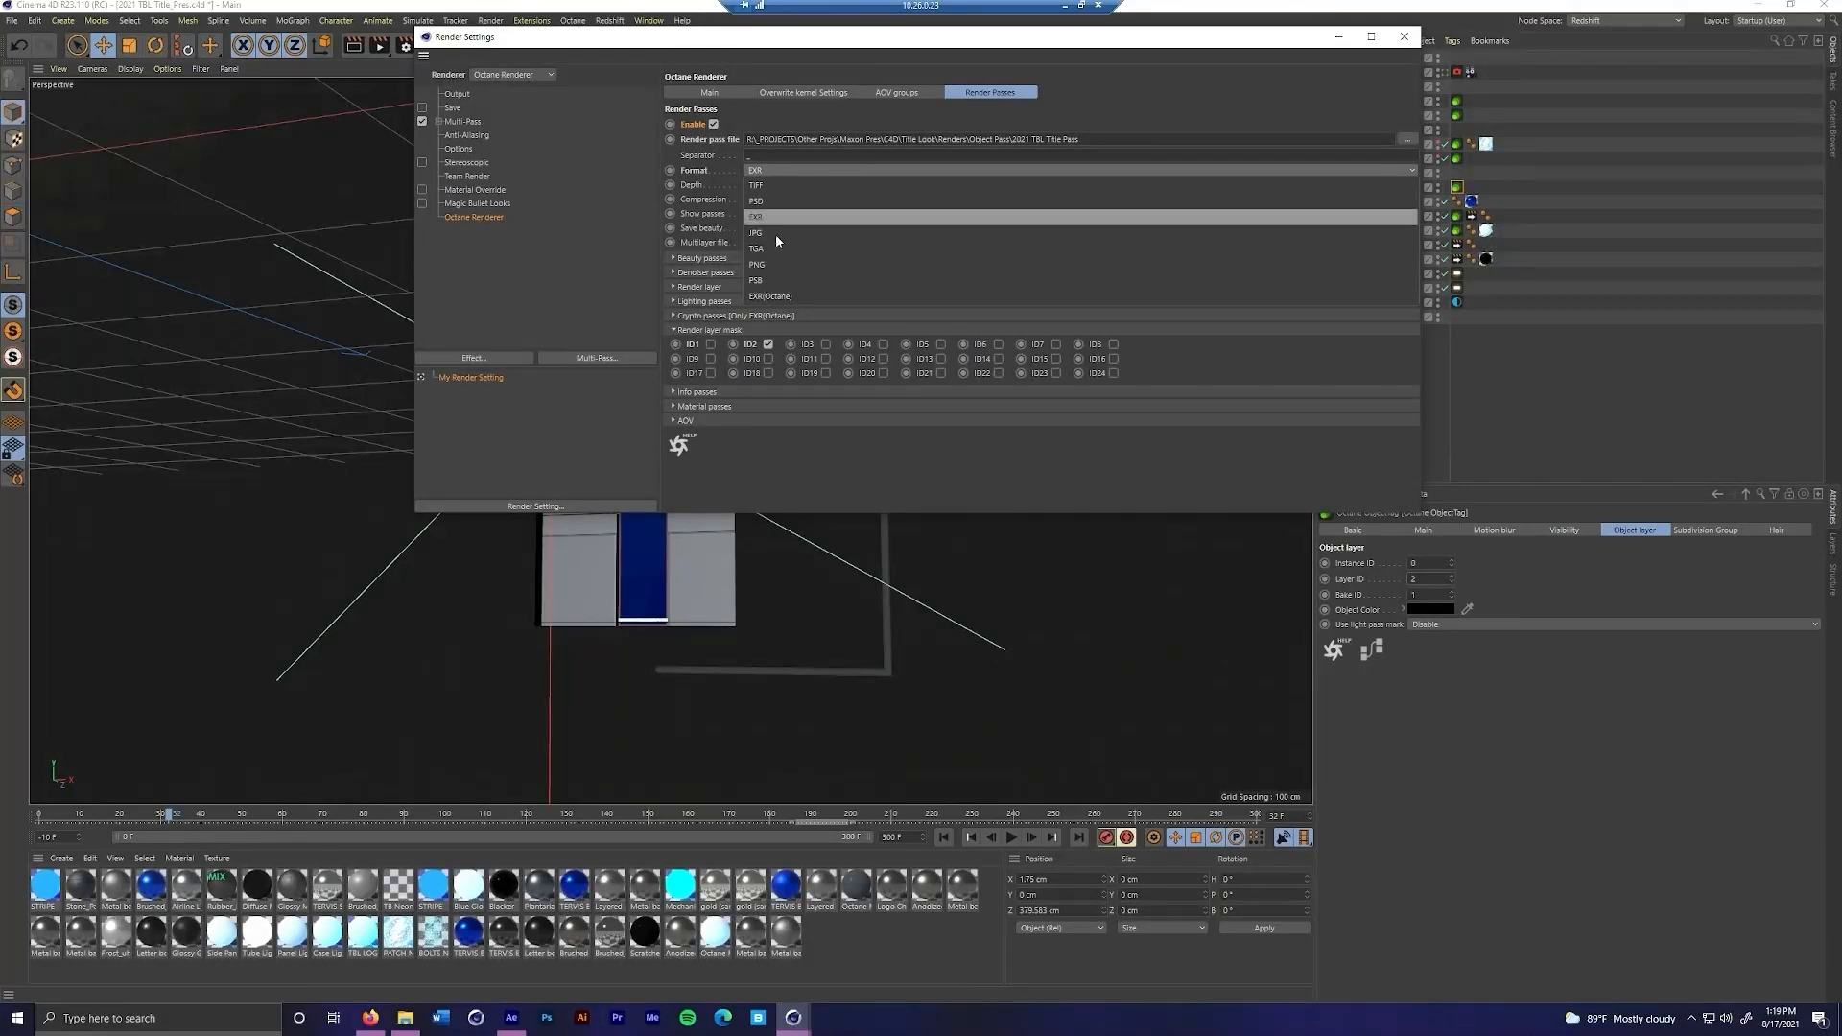
click(766, 297)
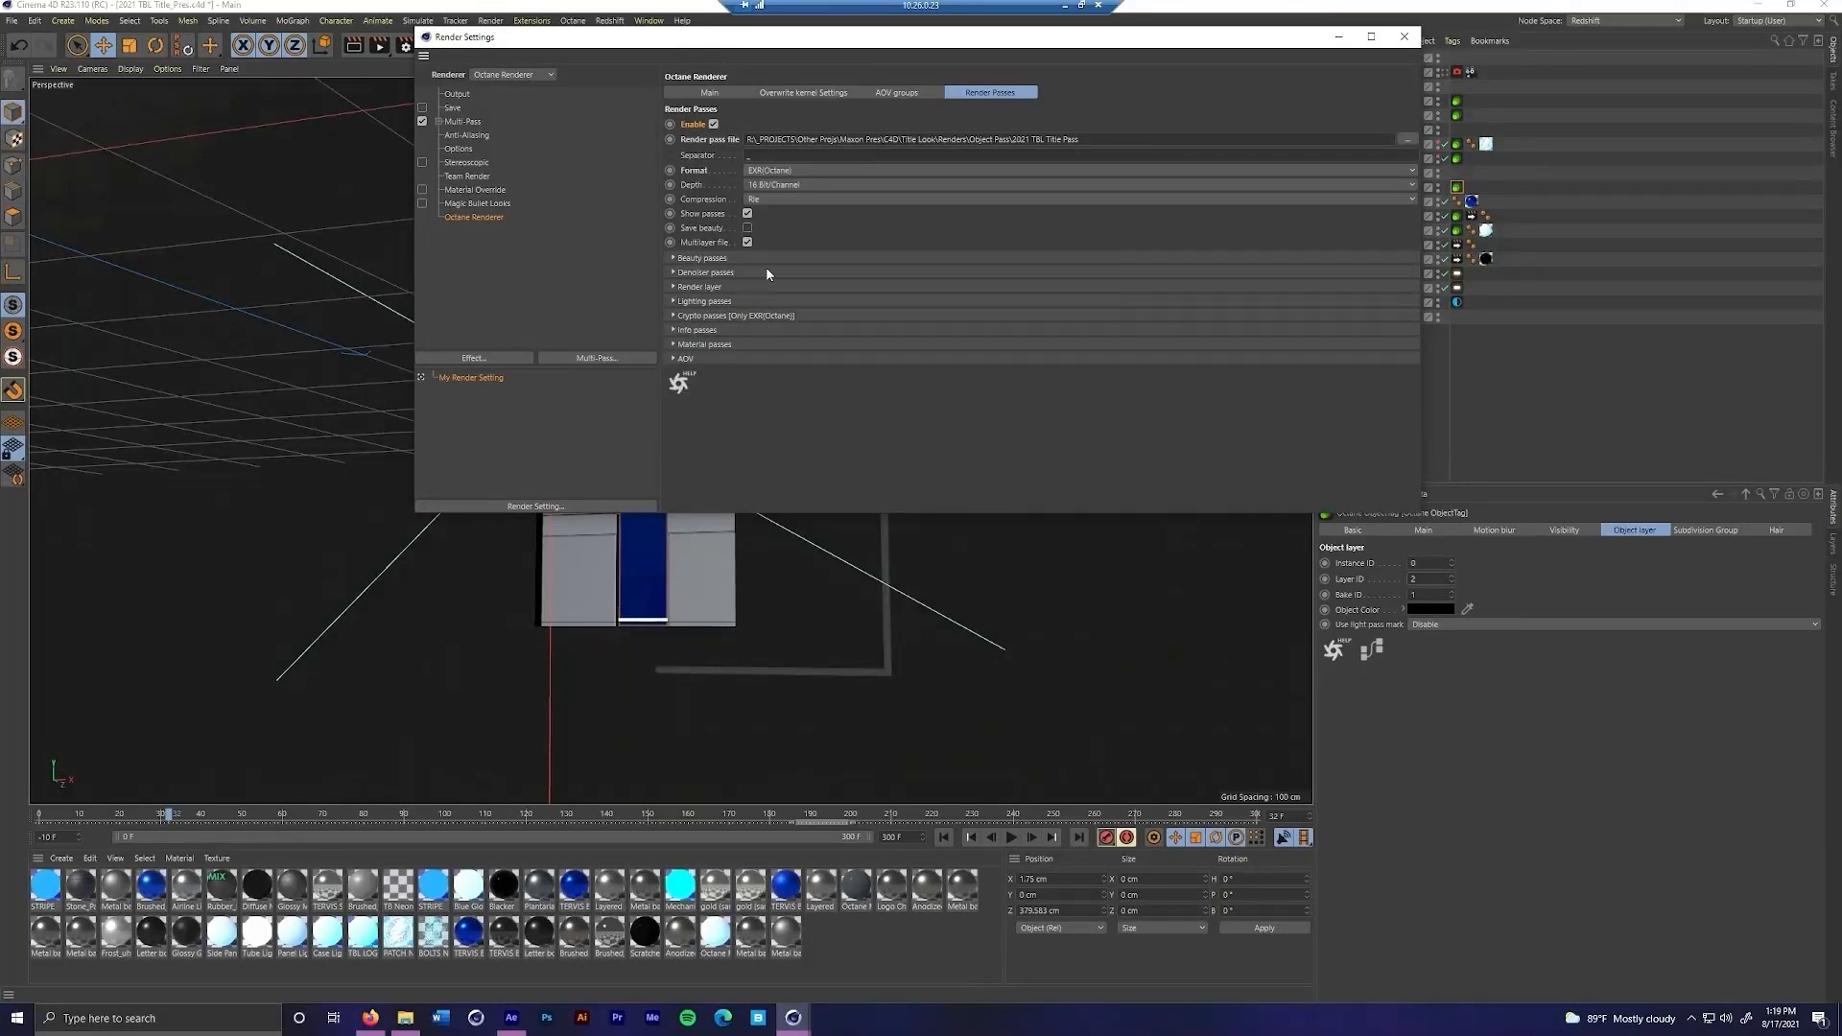
click(782, 174)
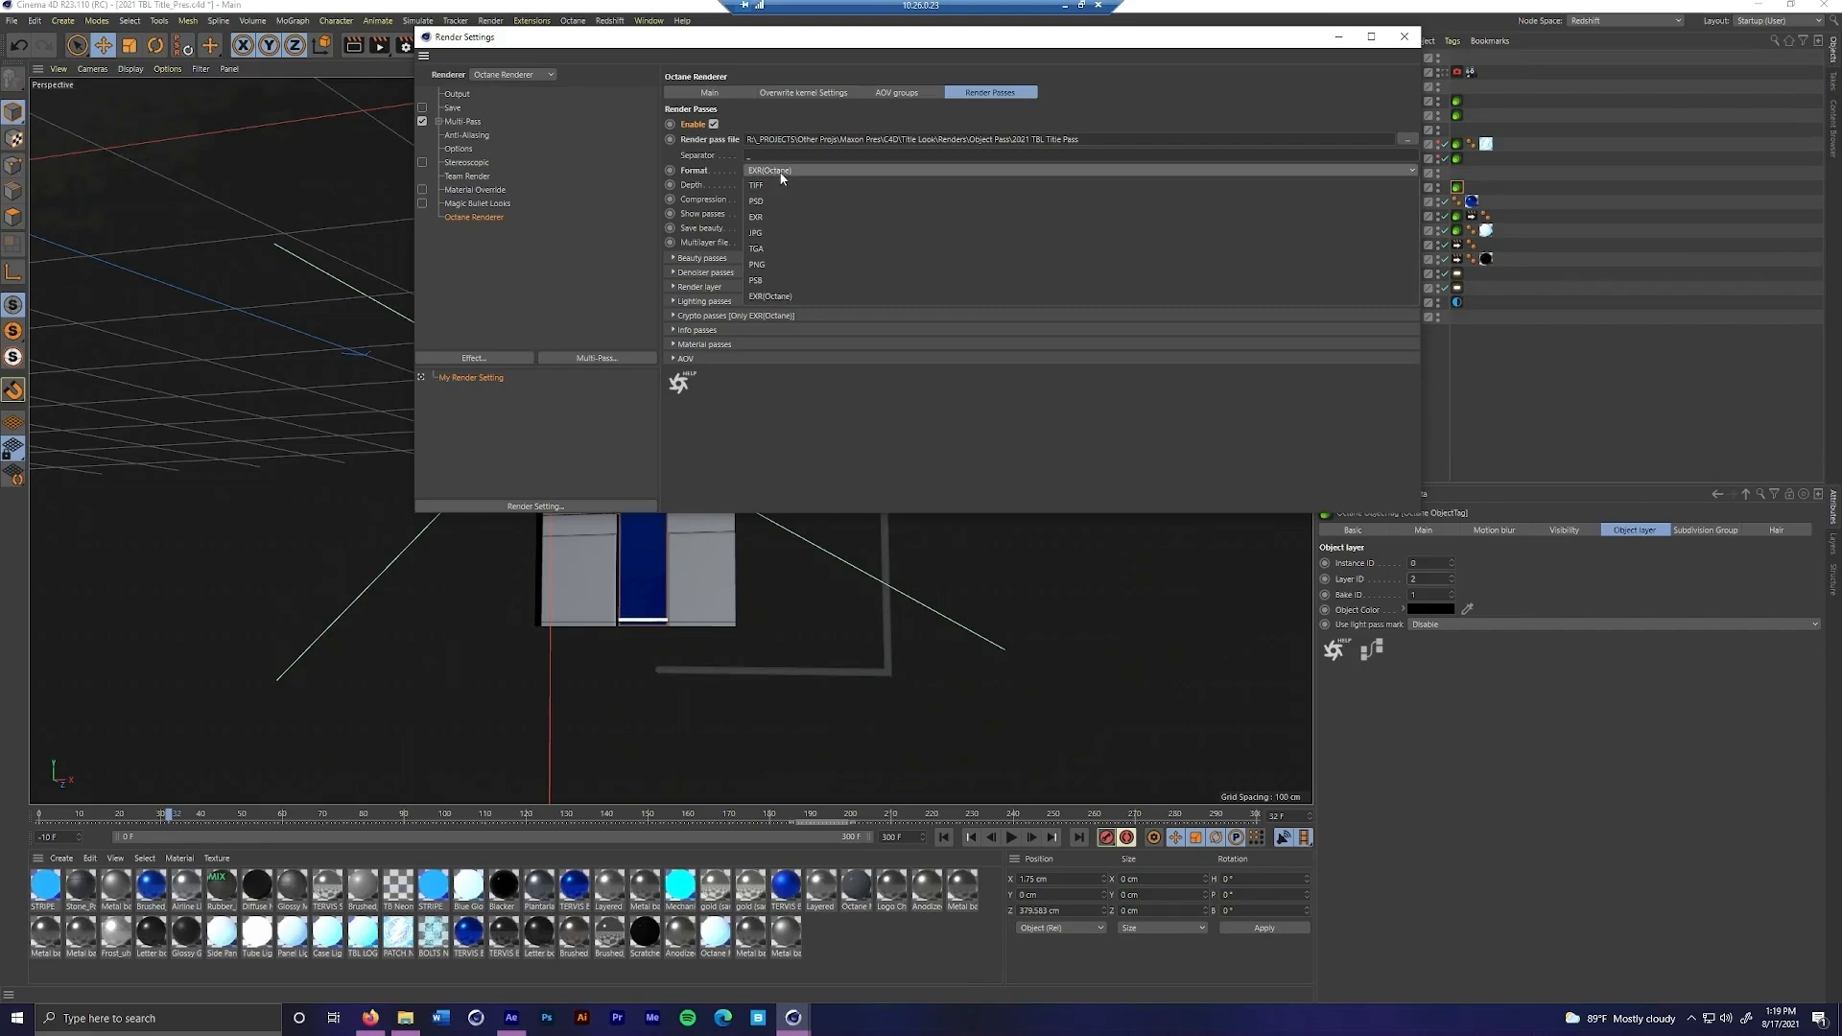
click(765, 217)
click(705, 330)
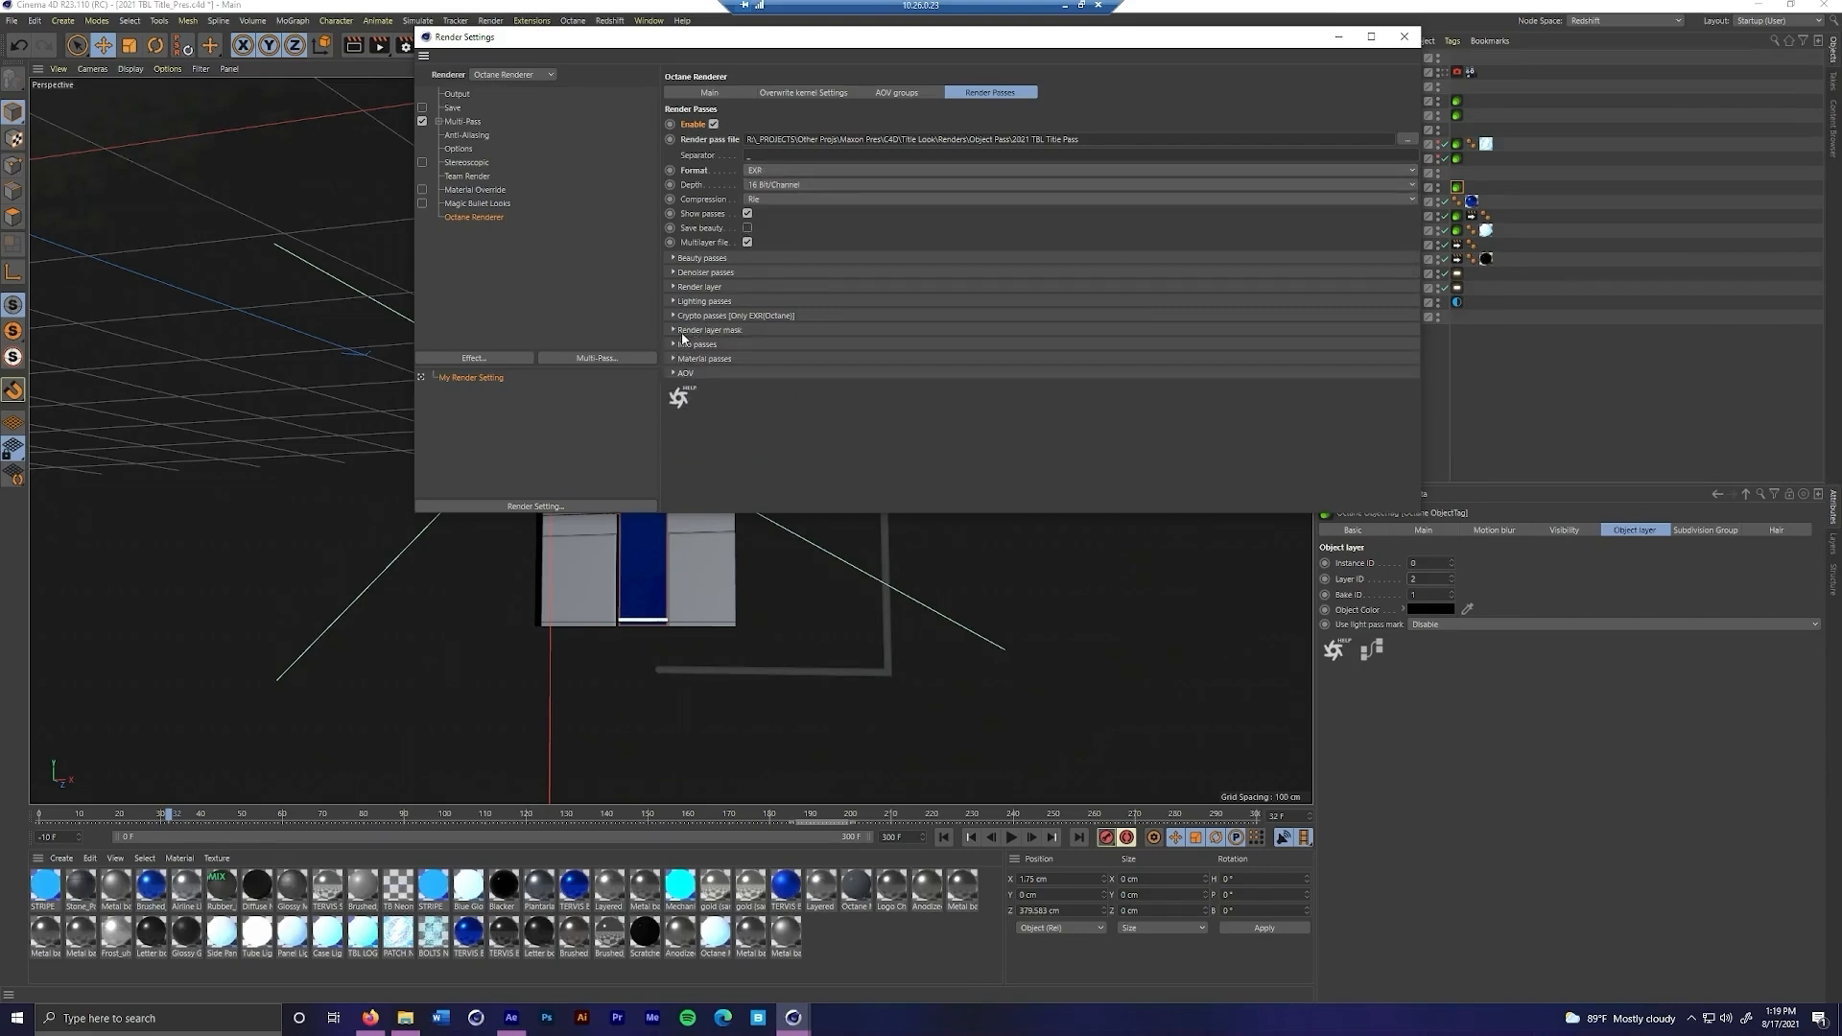
click(705, 331)
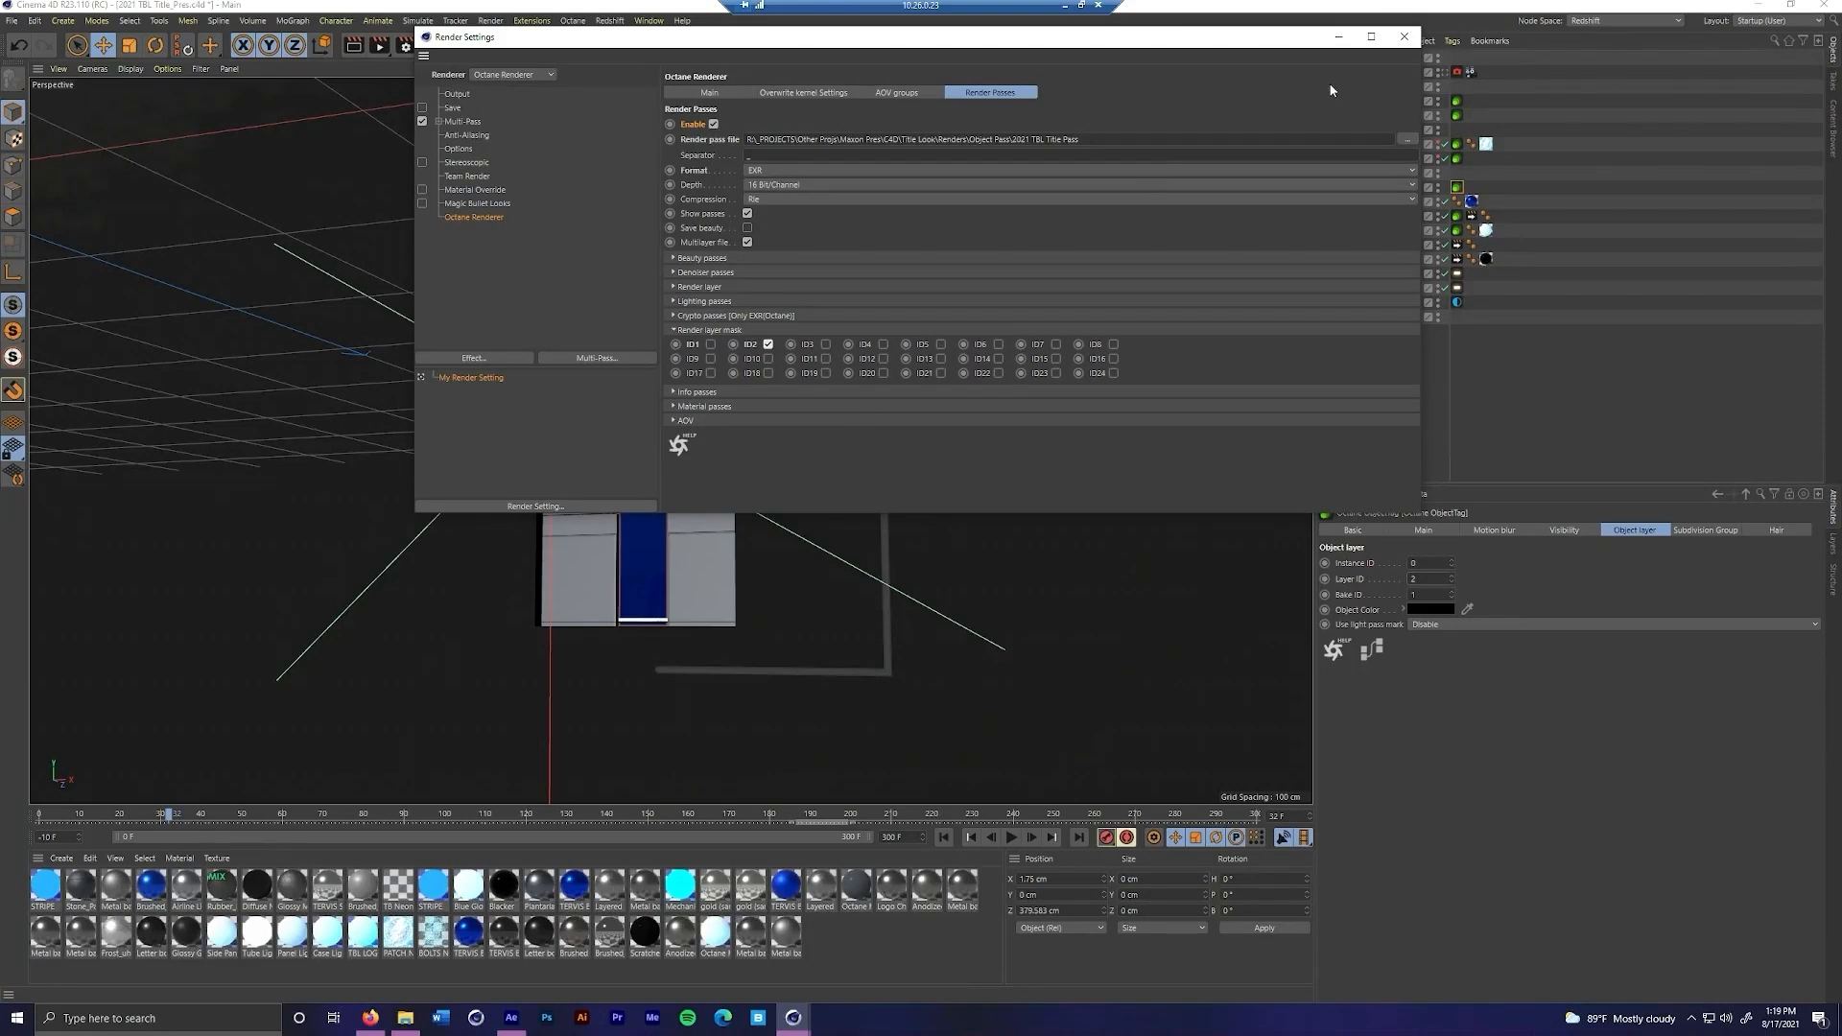
Close the render settings and switch to the Untitled 2 project
click(1403, 36)
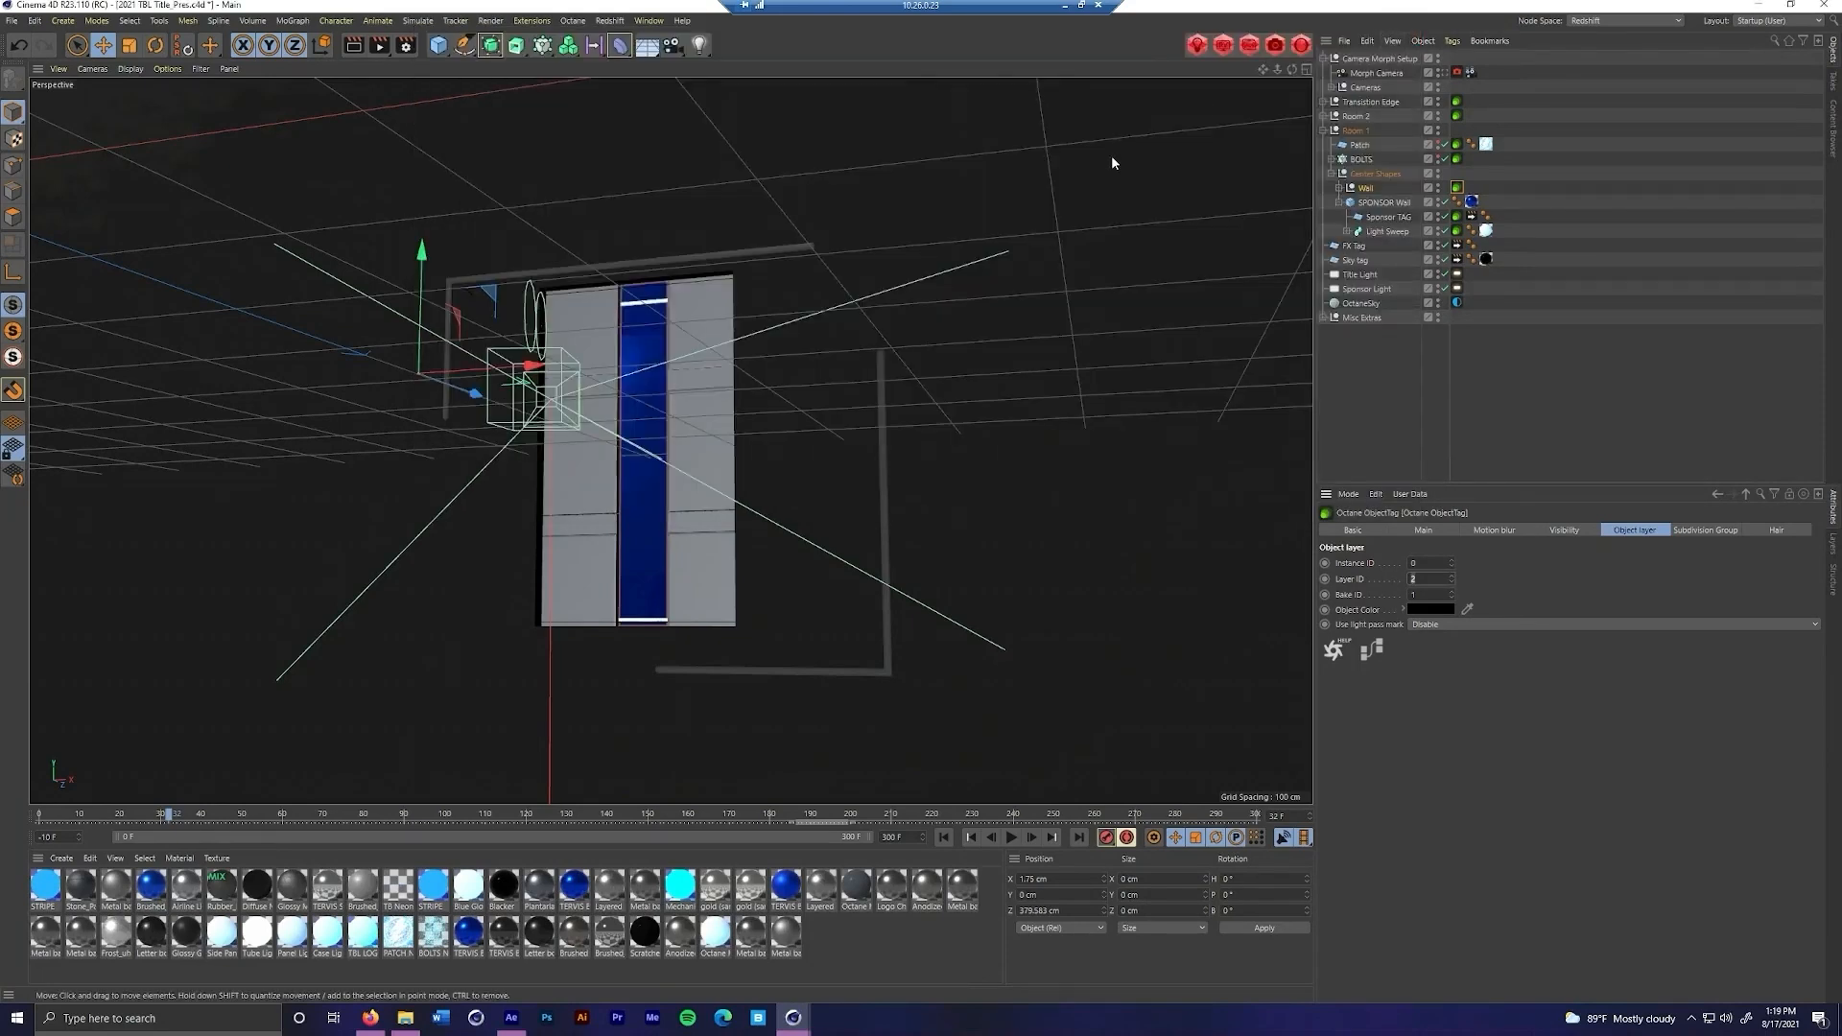
click(926, 460)
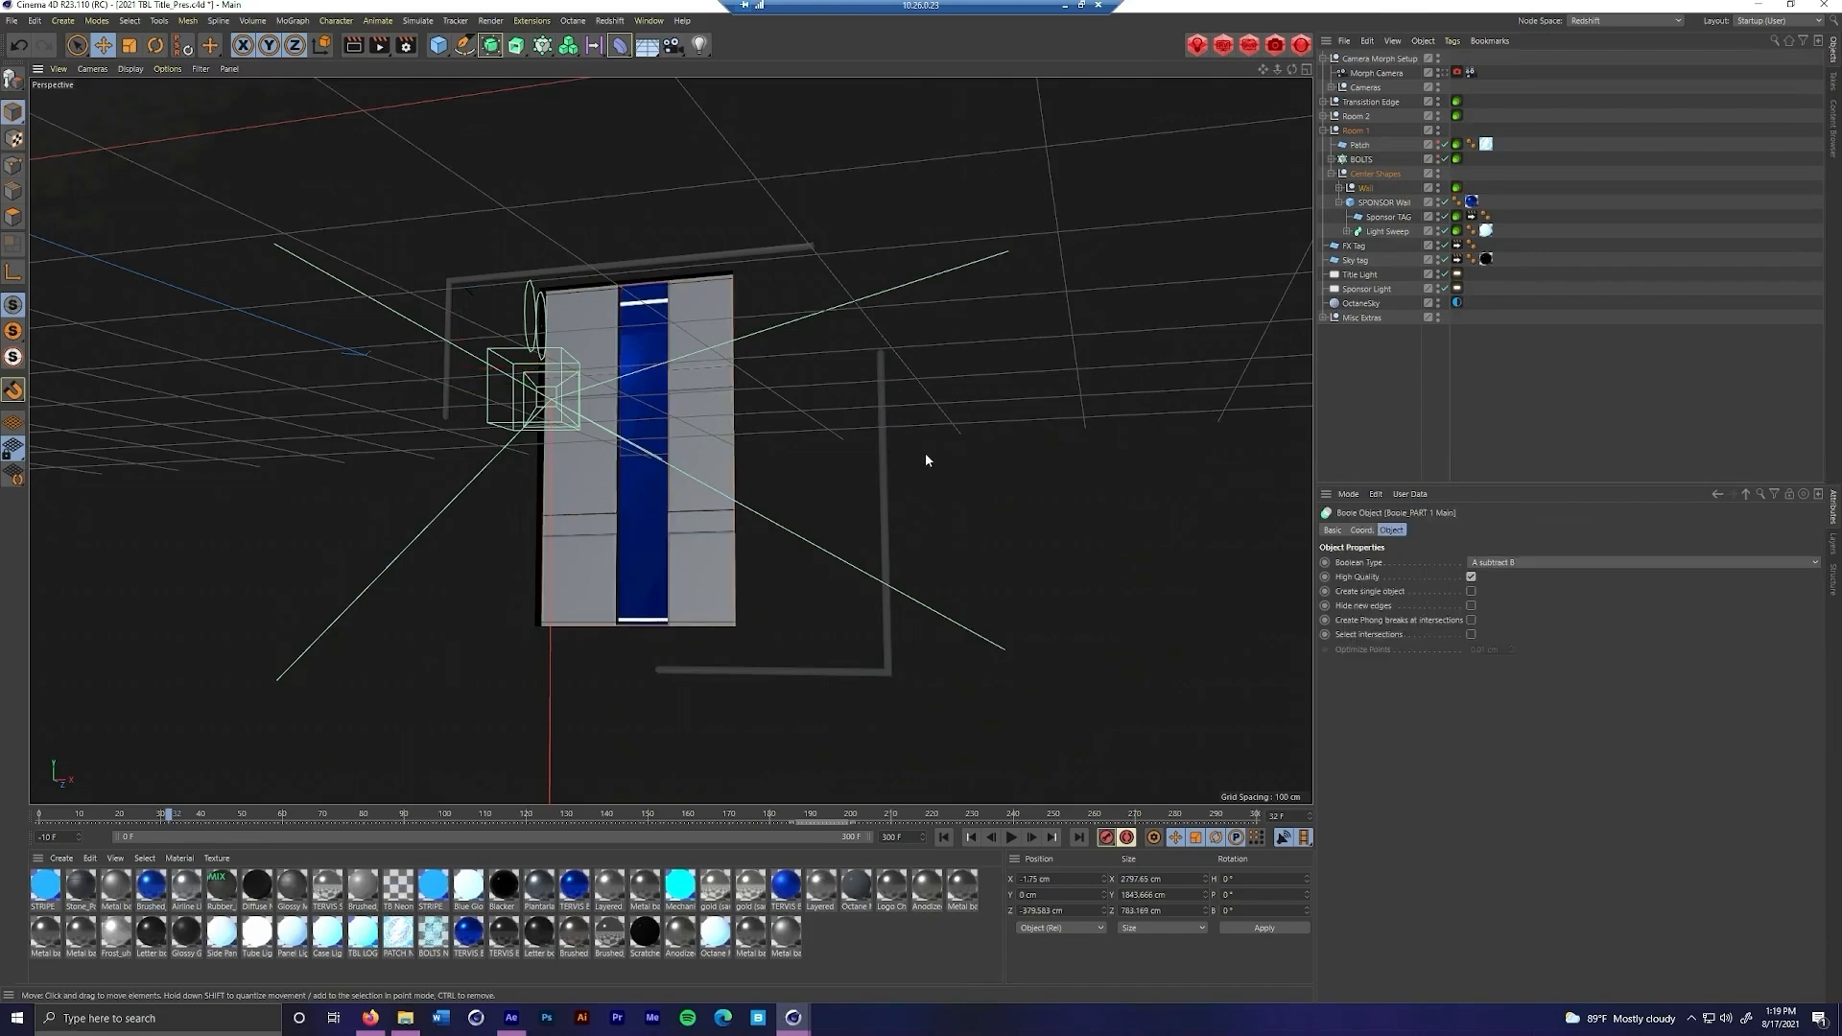
key(v)
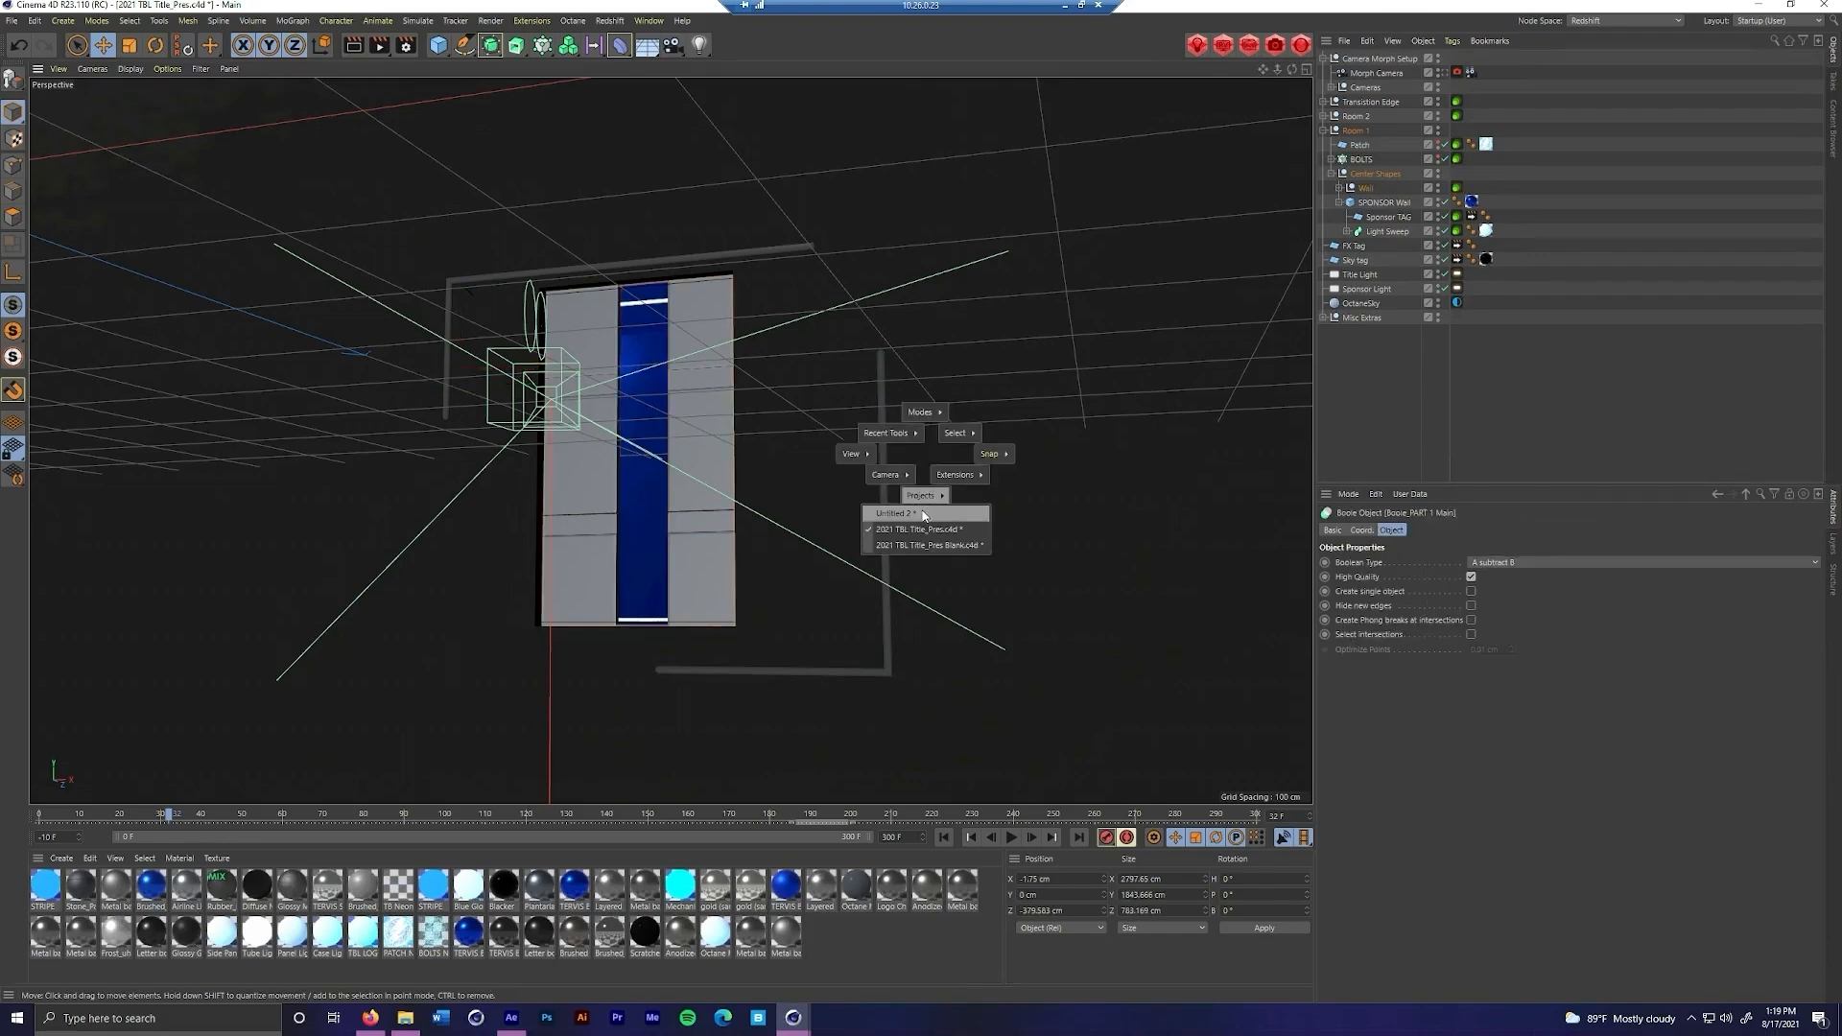
click(921, 514)
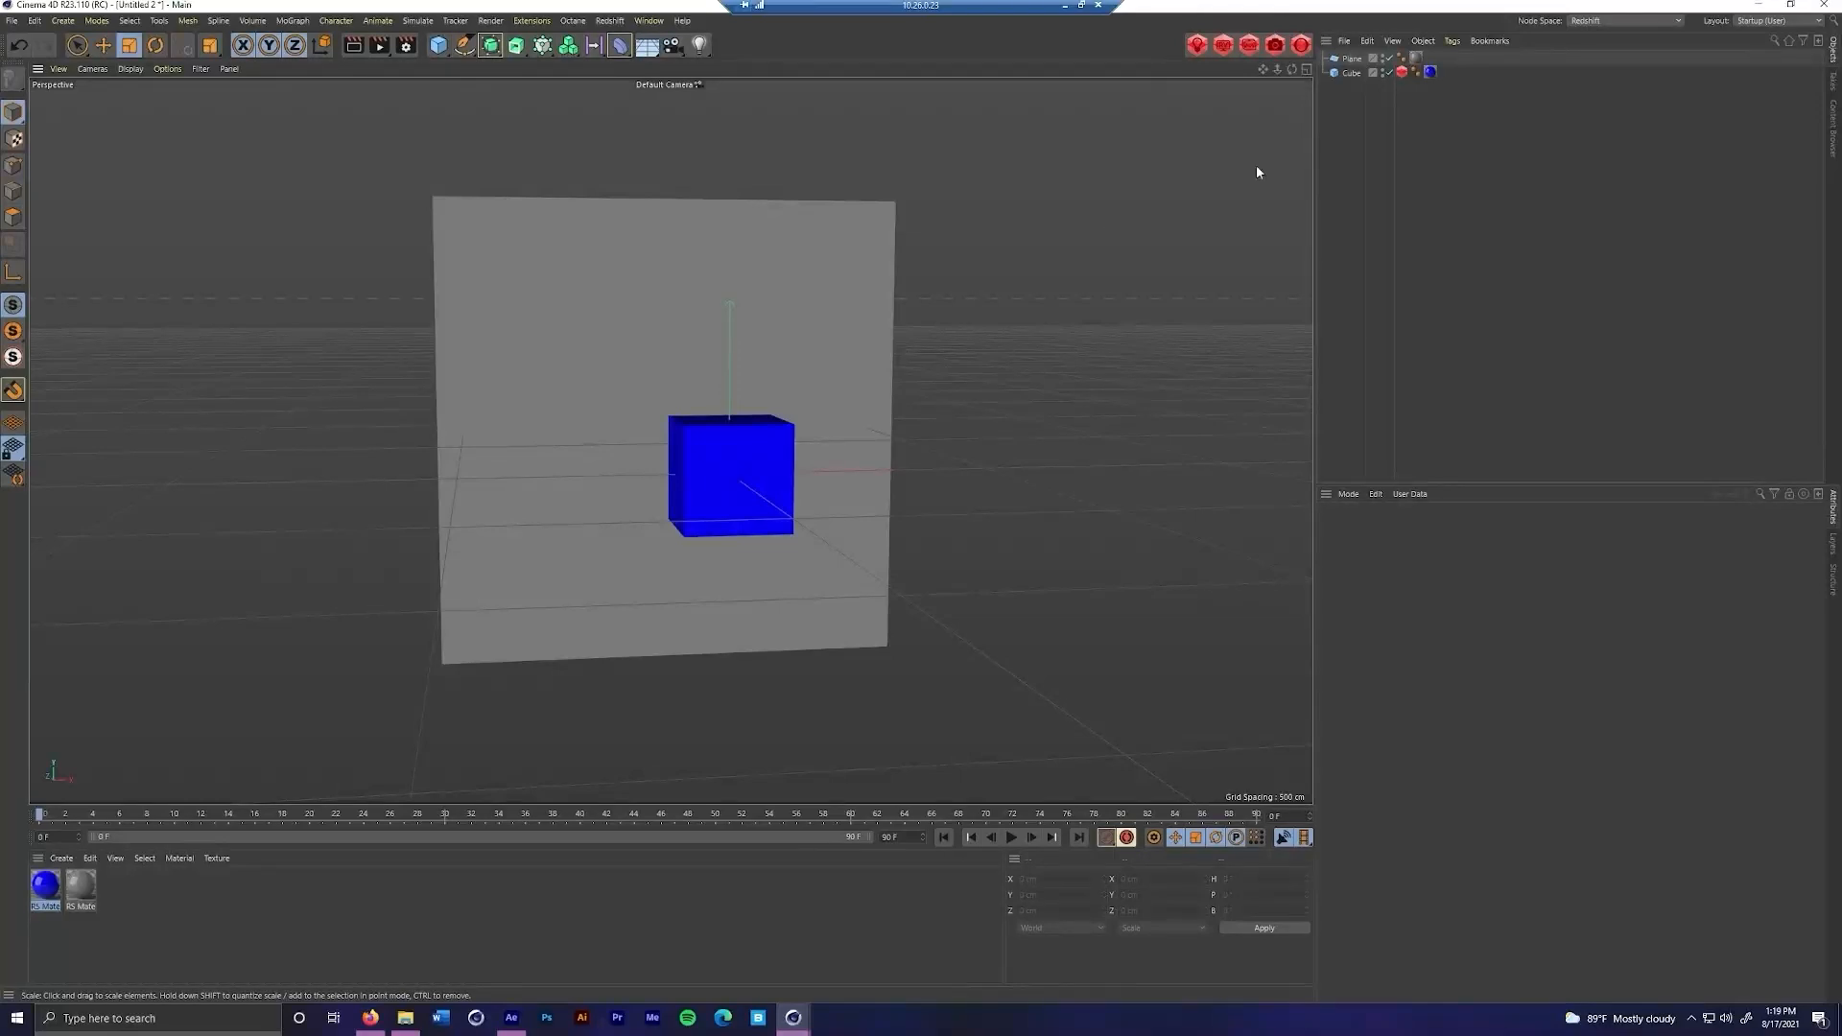
Replace the Cube's Redshift Object tag with a new one, enable its Object ID override and set the Object ID to 2
click(1402, 73)
key(Delete)
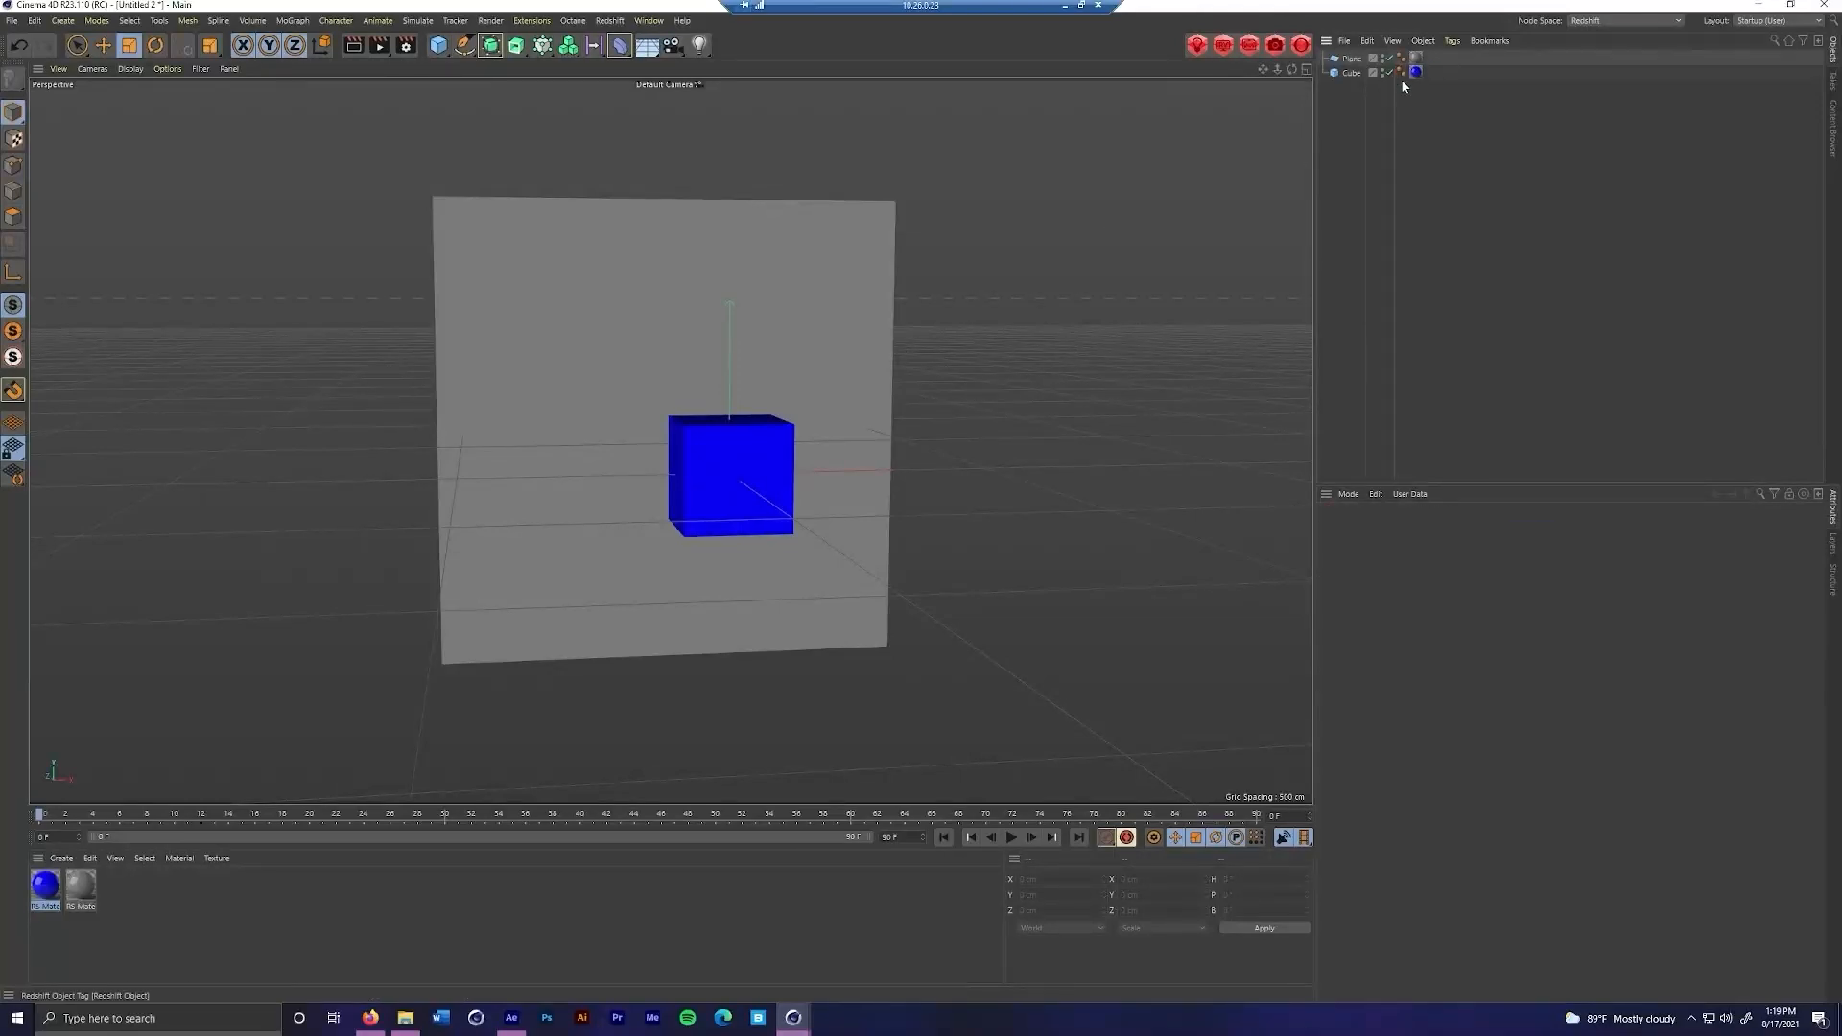
click(706, 505)
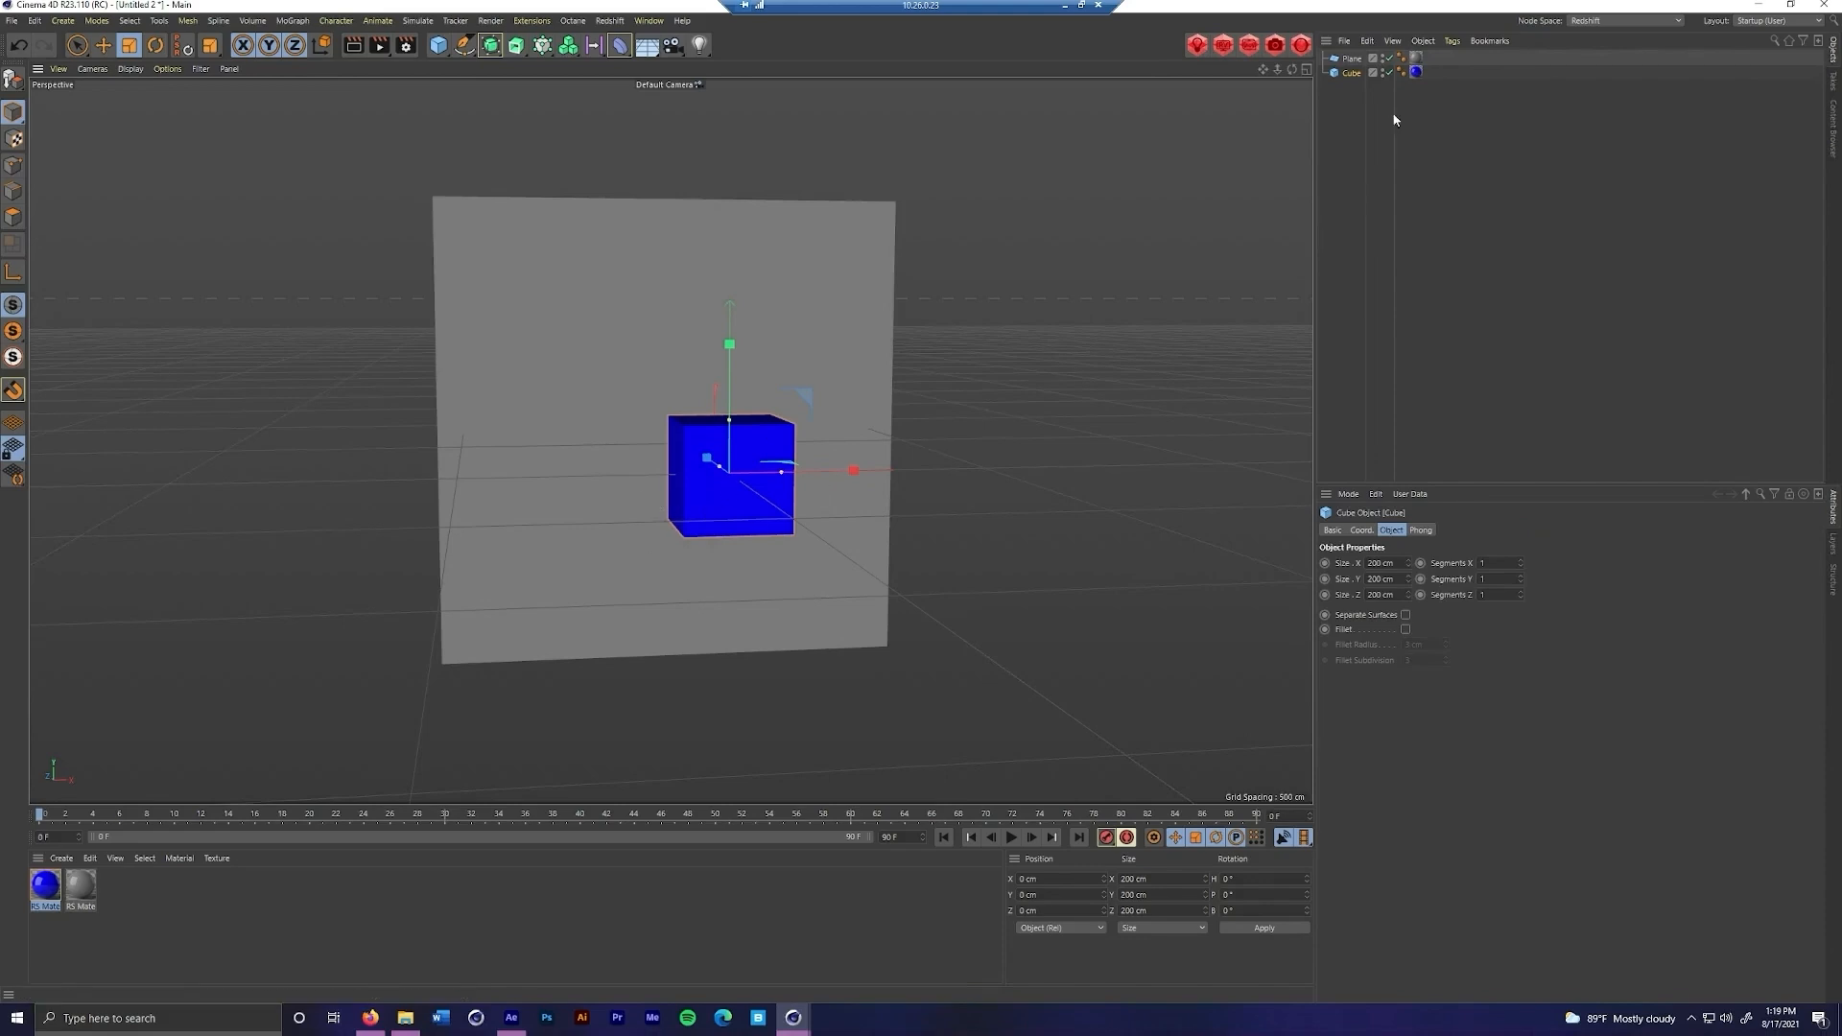
right_click(1353, 74)
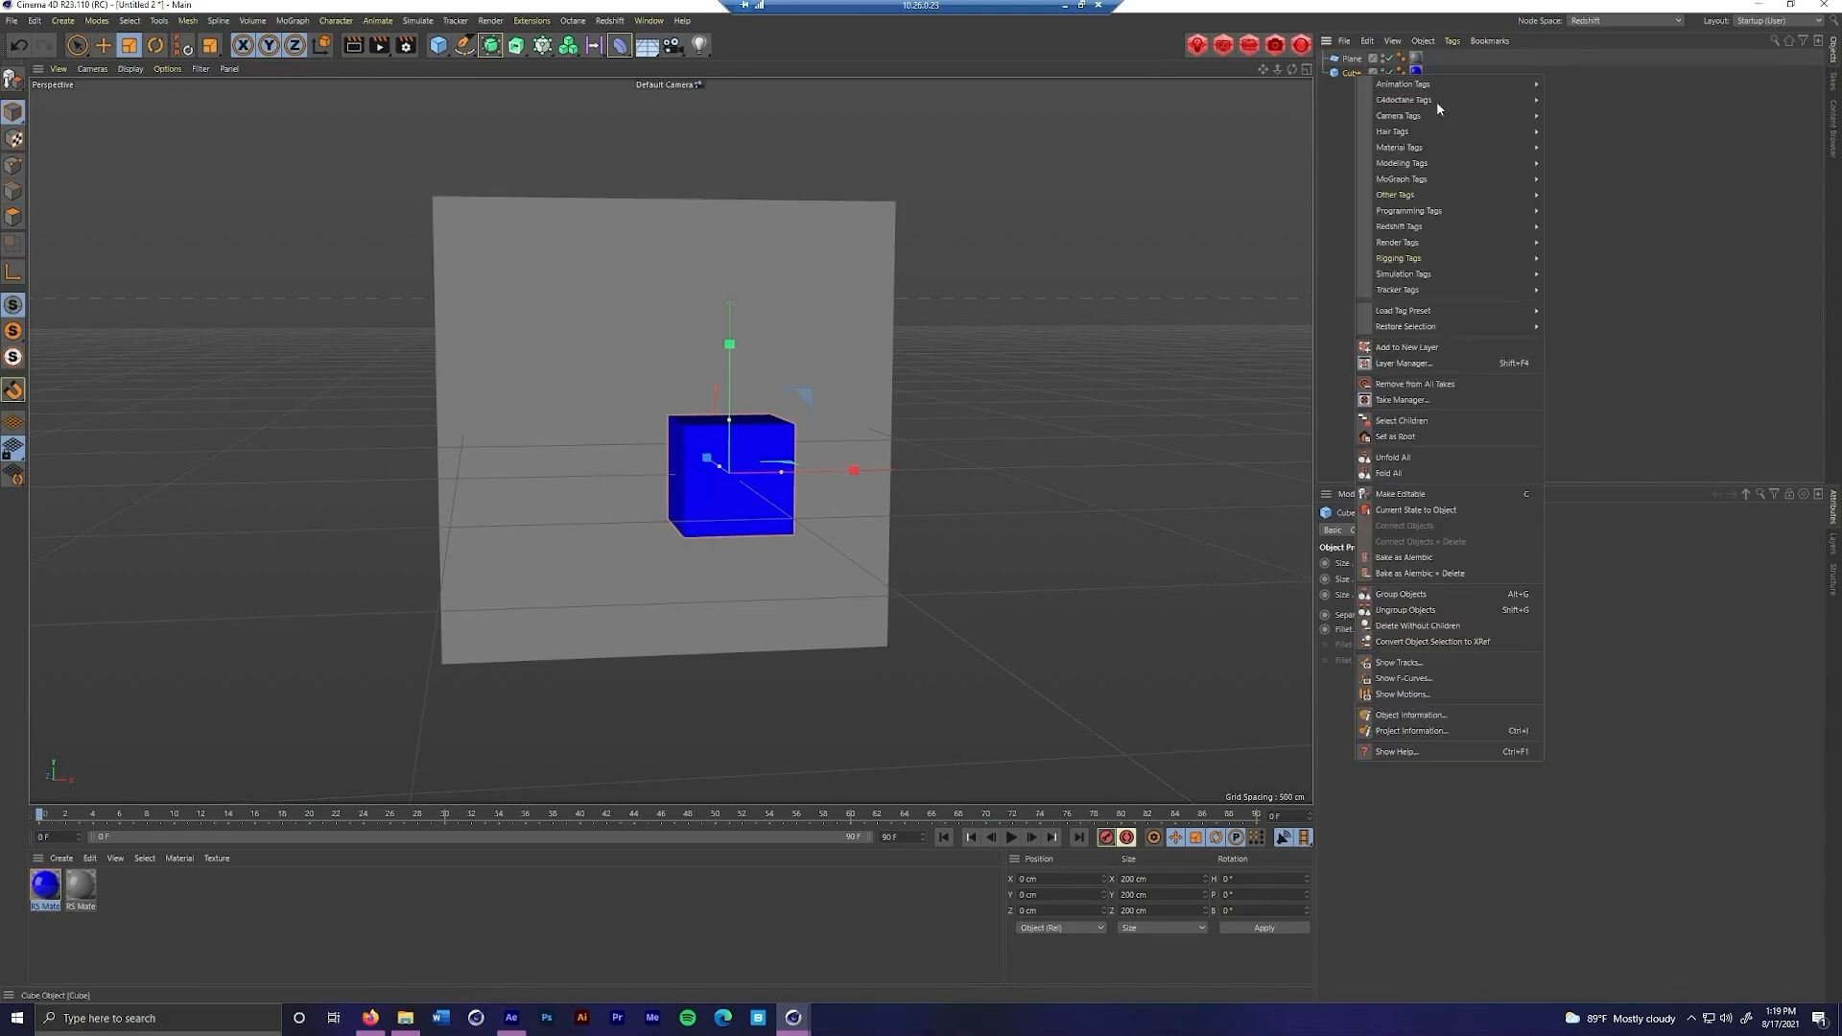
mouse_move(1447, 228)
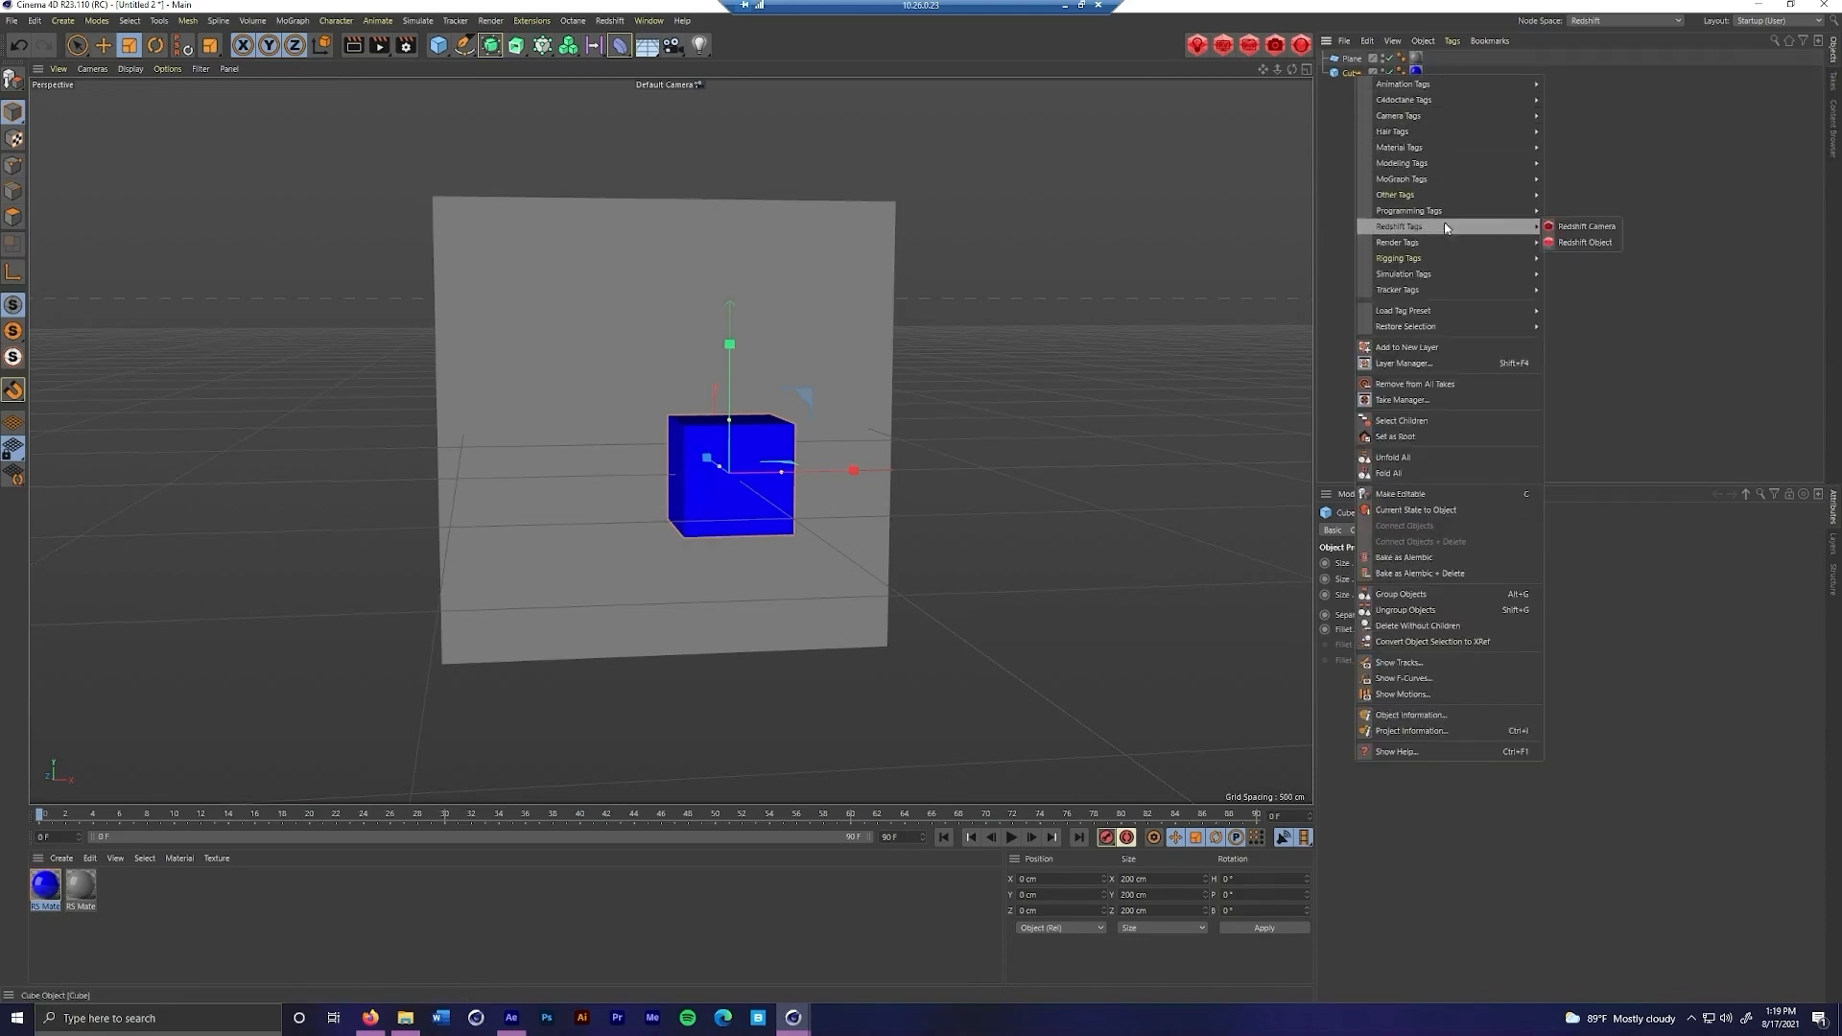
click(1571, 244)
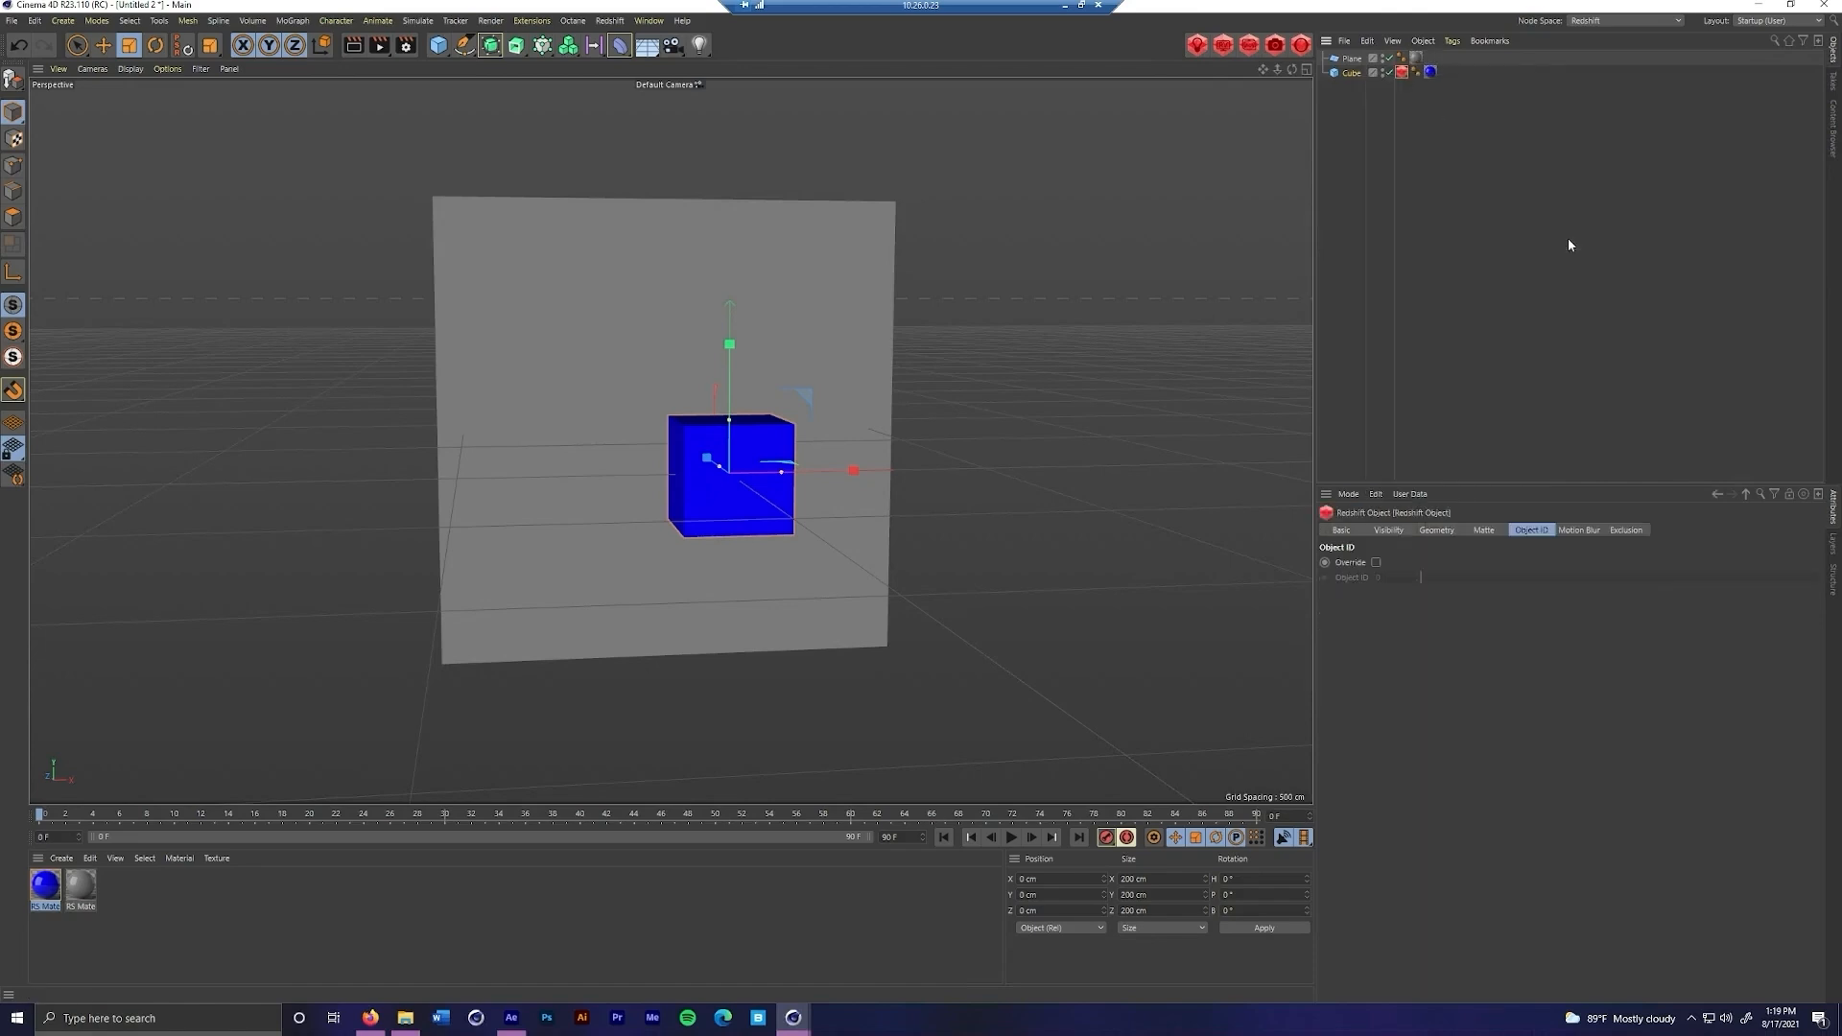
click(1376, 563)
text(2)
key(Return)
Open the Redshift AOV Manager and delete the existing Puzzle Matte AOV
click(1248, 45)
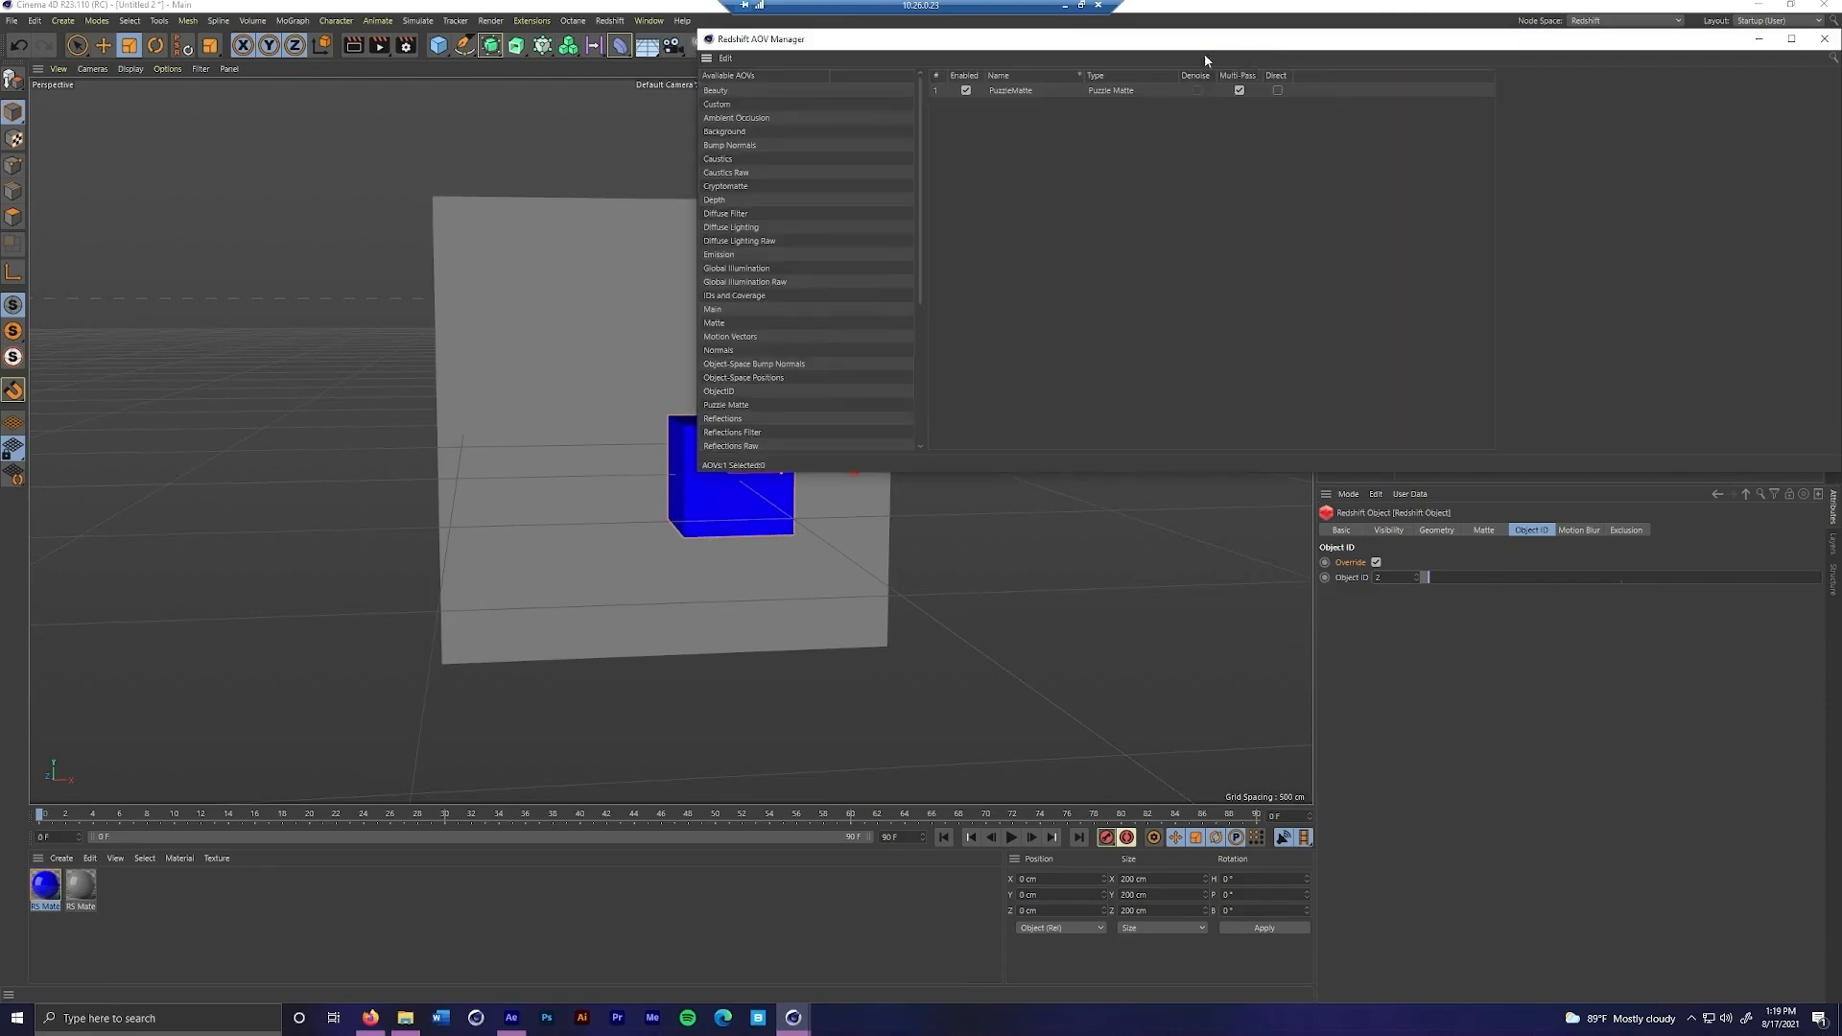
drag(1136, 51, 808, 111)
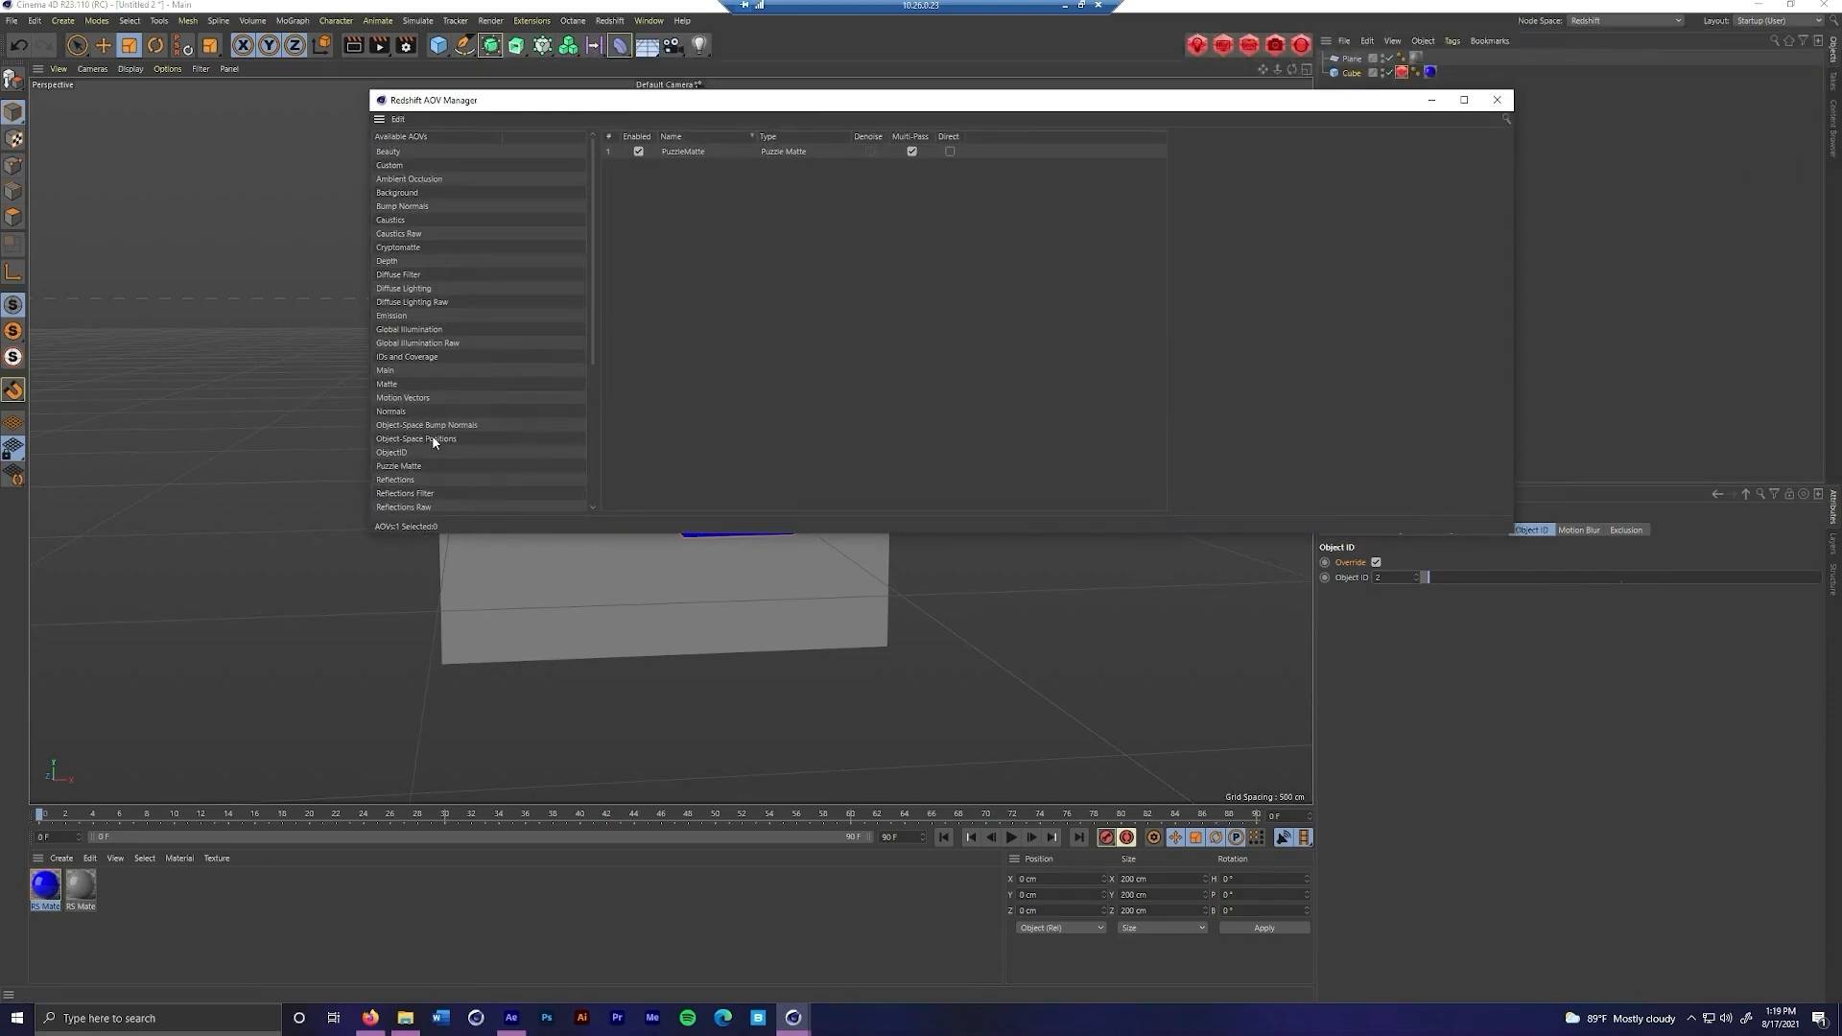
scroll(431, 442, down, 2)
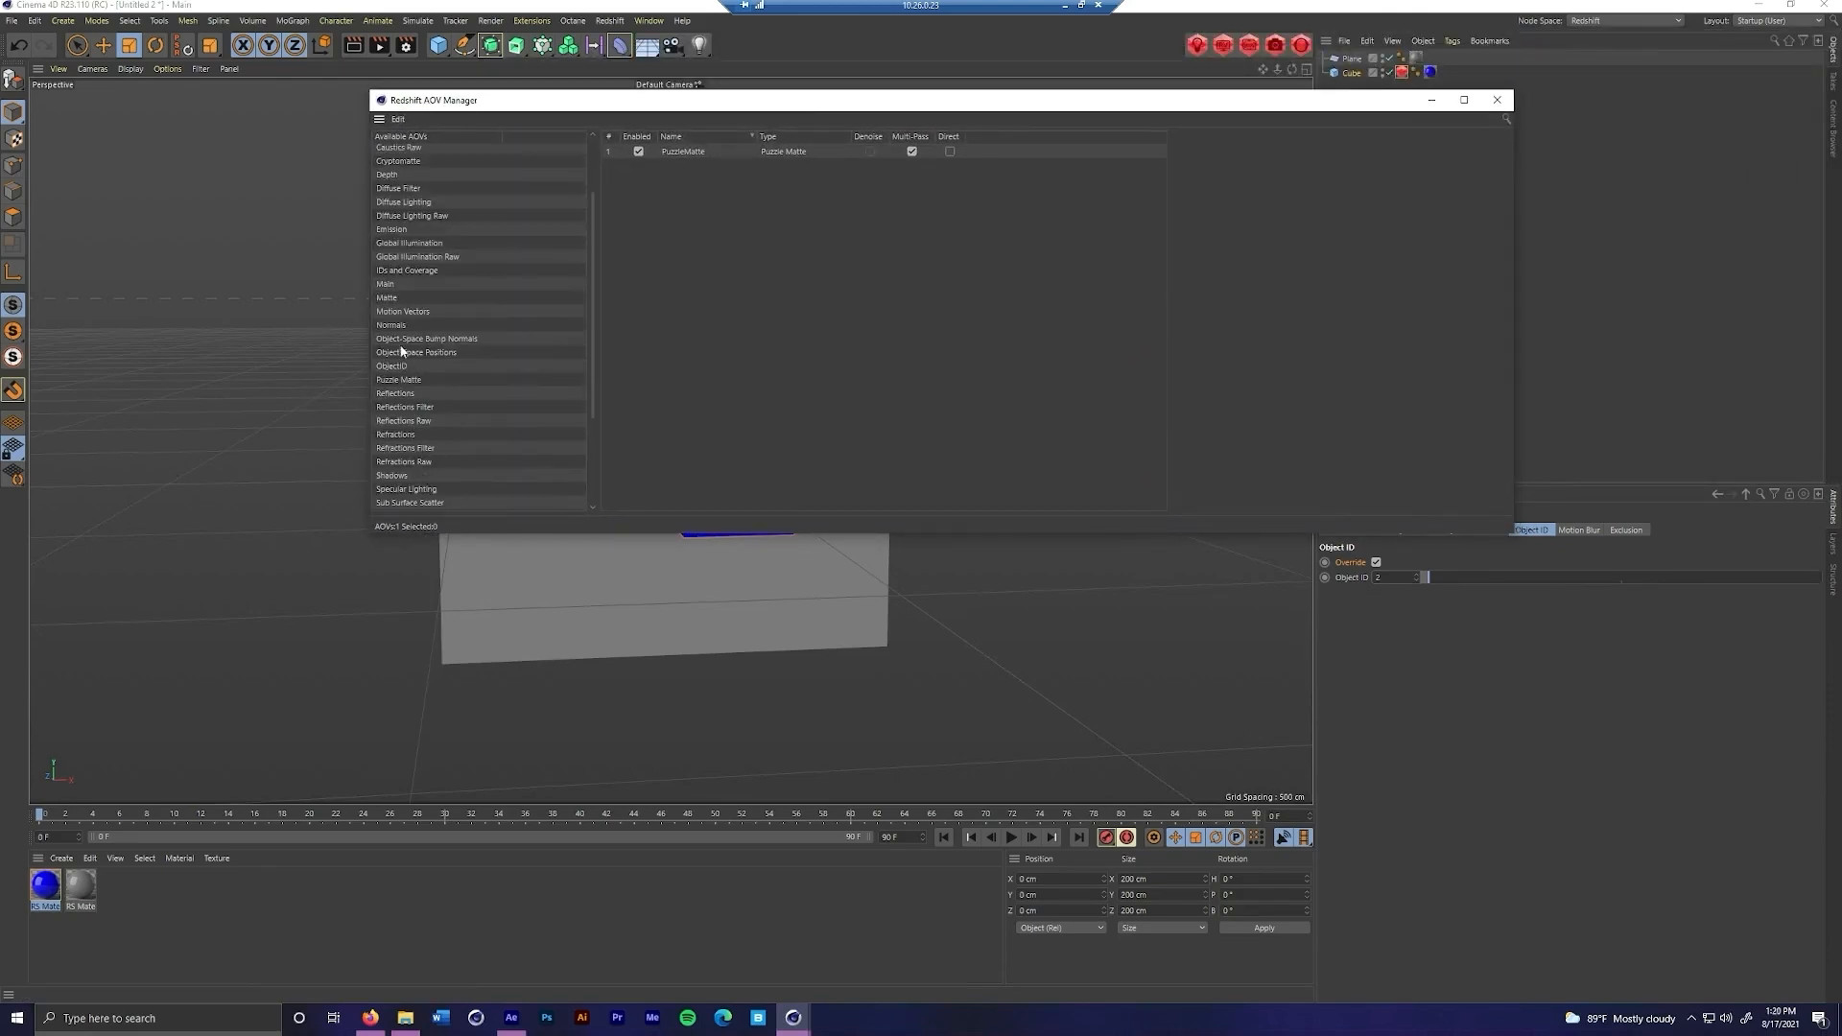
drag(399, 380, 498, 394)
click(698, 151)
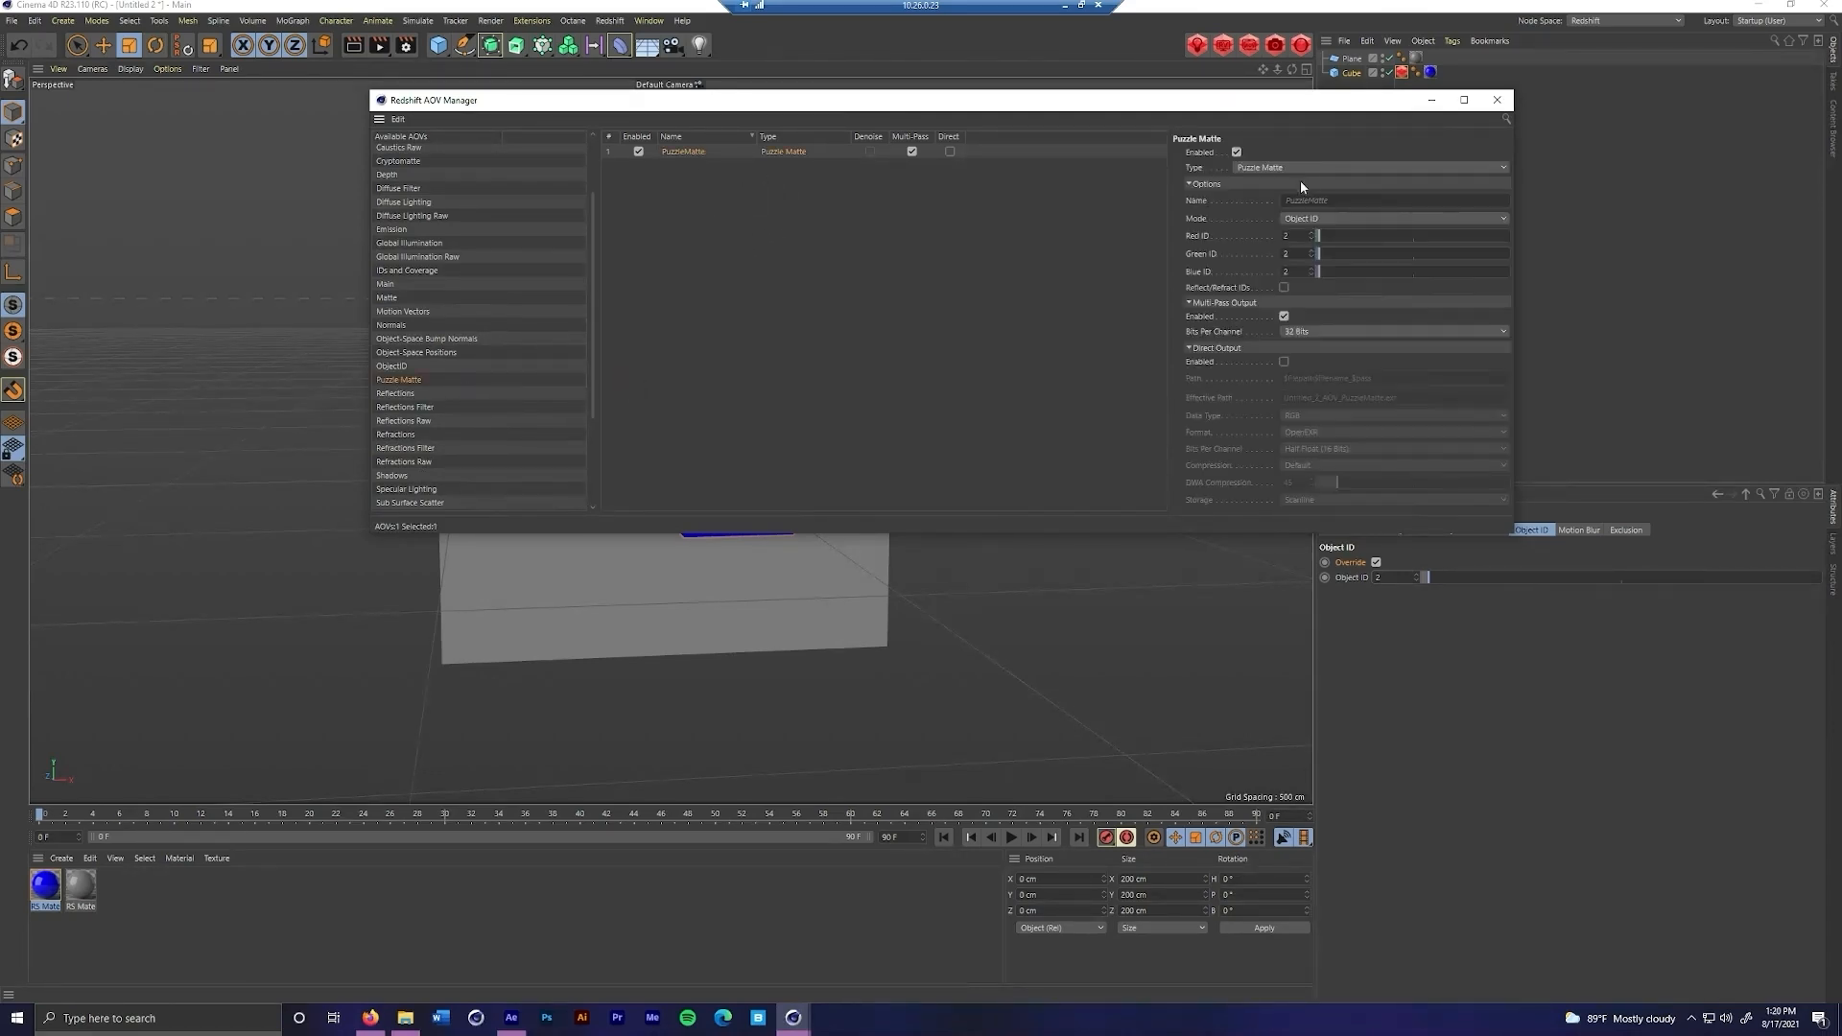
key(Delete)
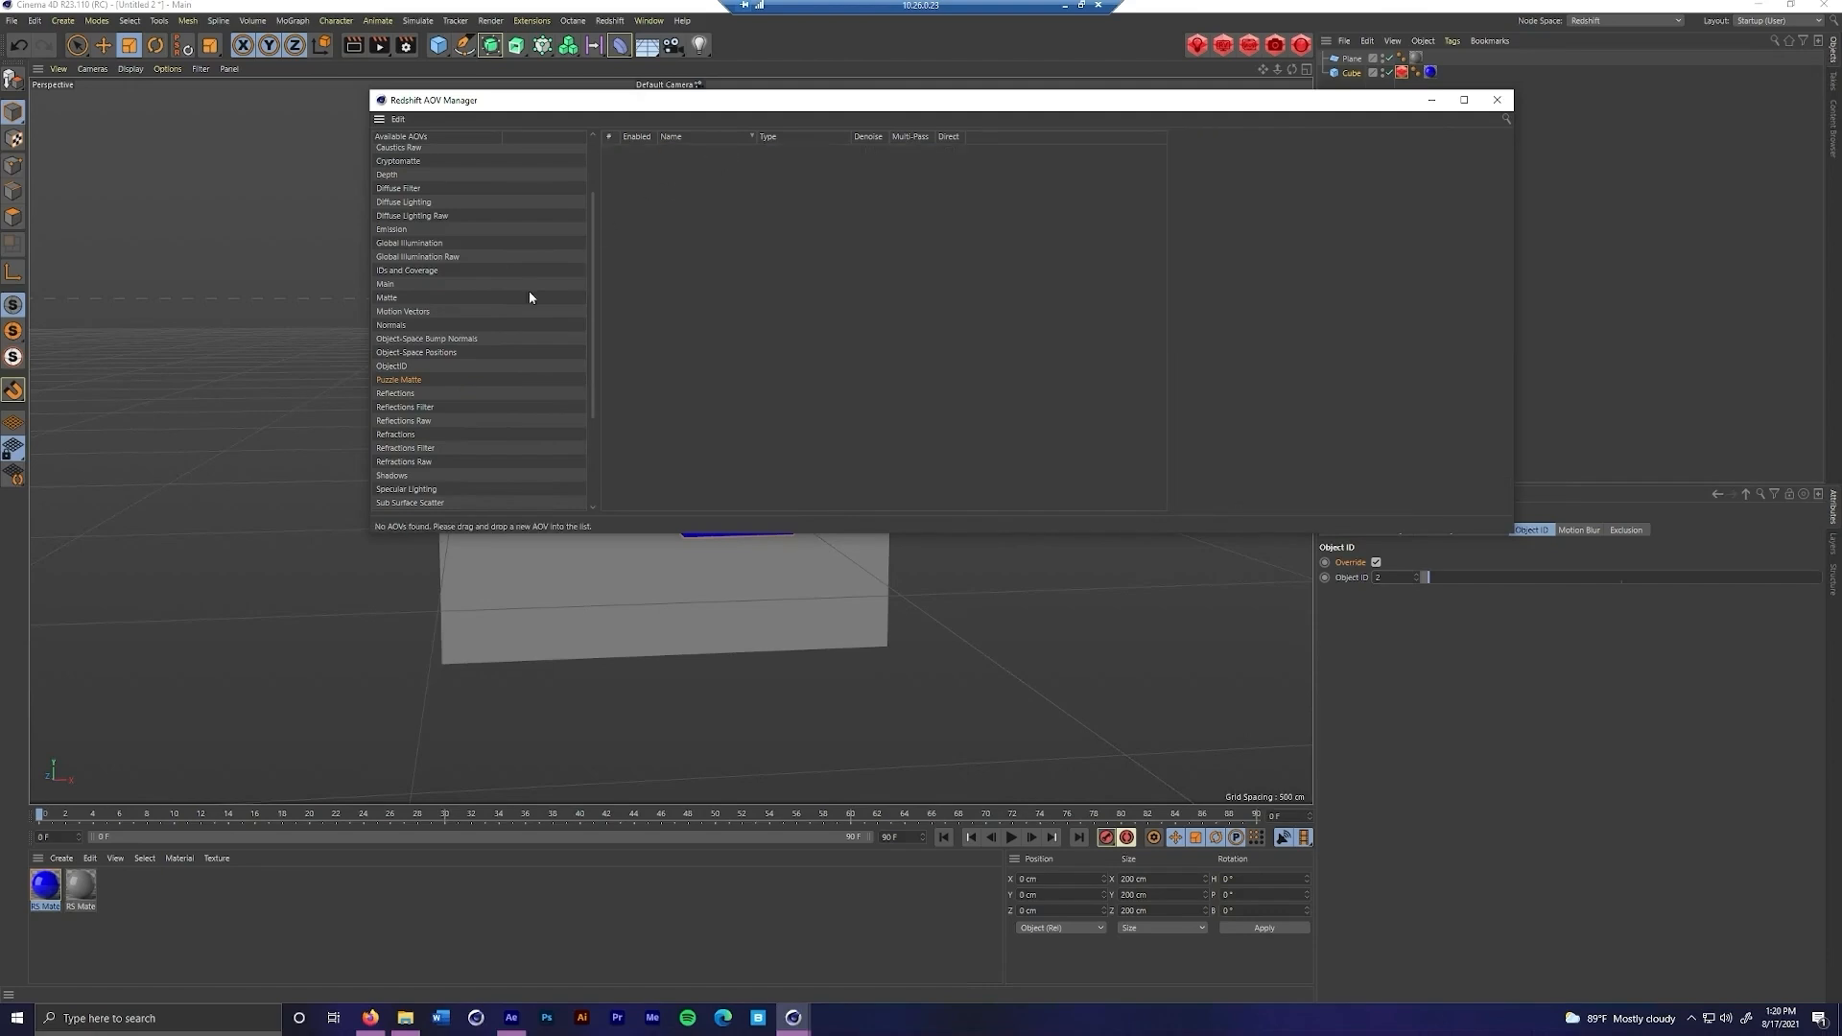
Add a Puzzle Matte AOV in Object ID mode and set its red, green and blue IDs to the cube's object ID
drag(402, 388, 714, 182)
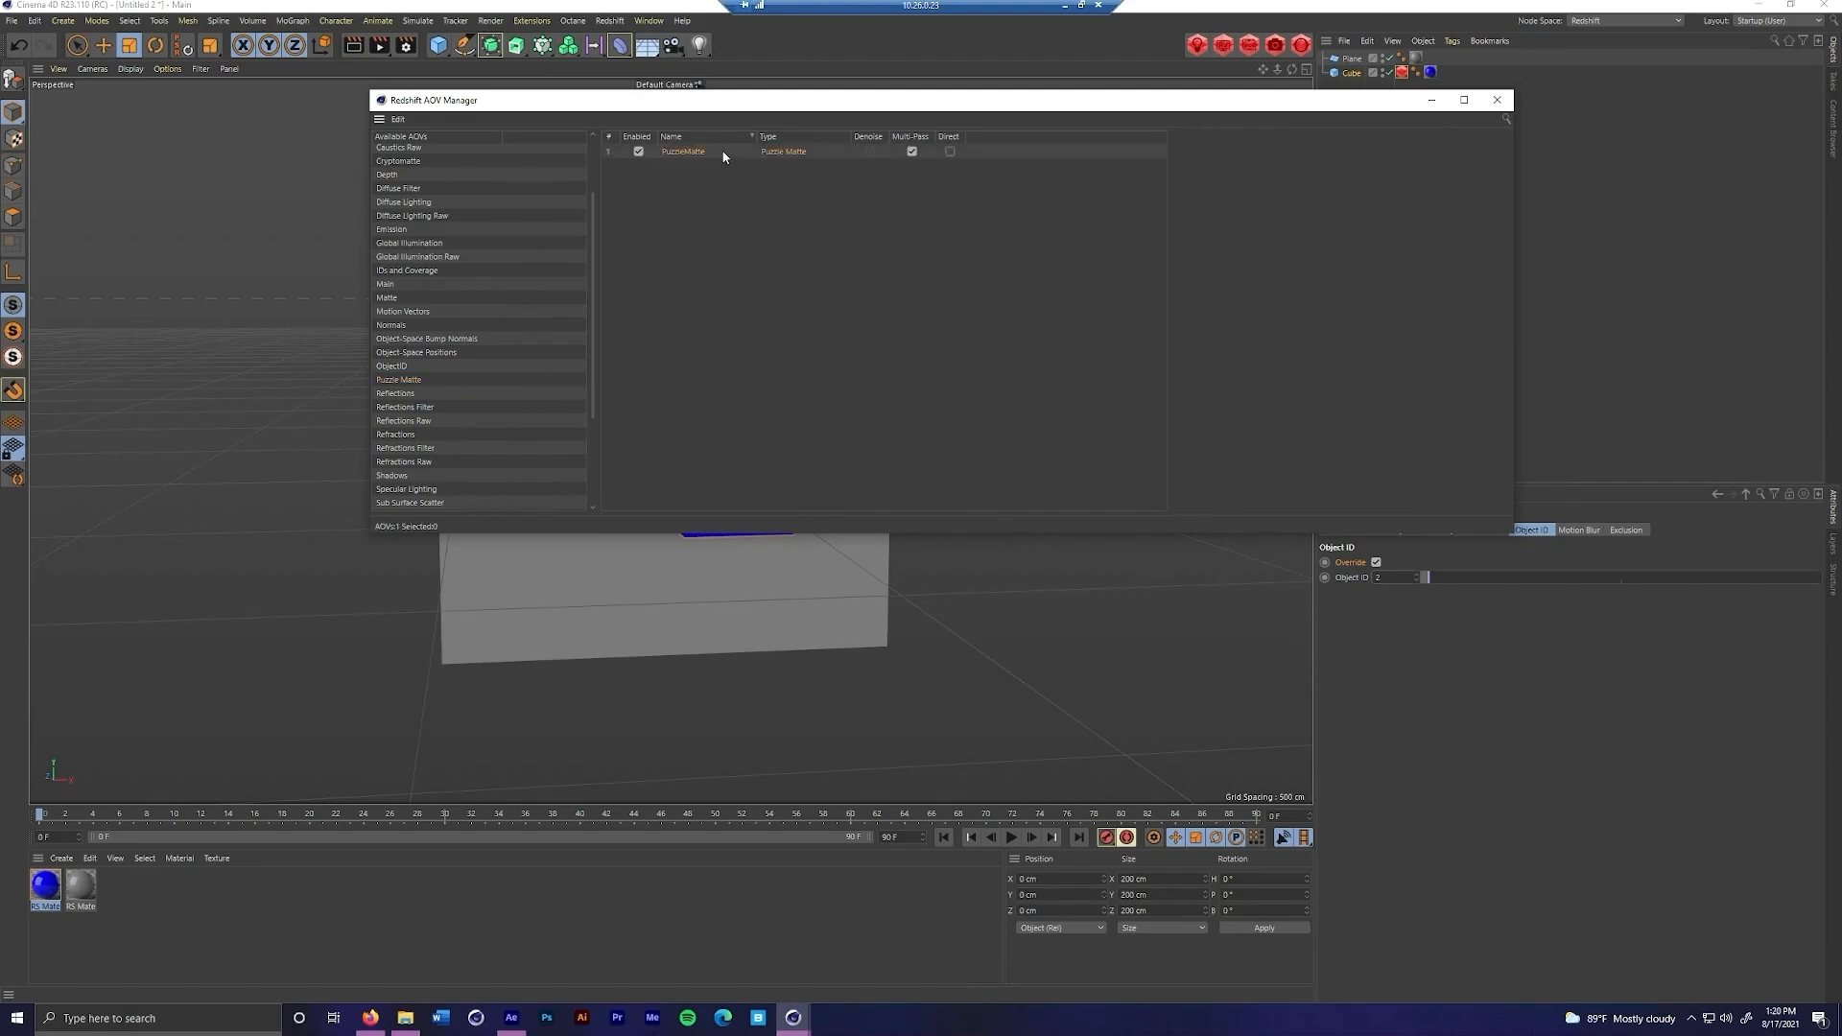
click(724, 153)
click(1328, 219)
click(1315, 237)
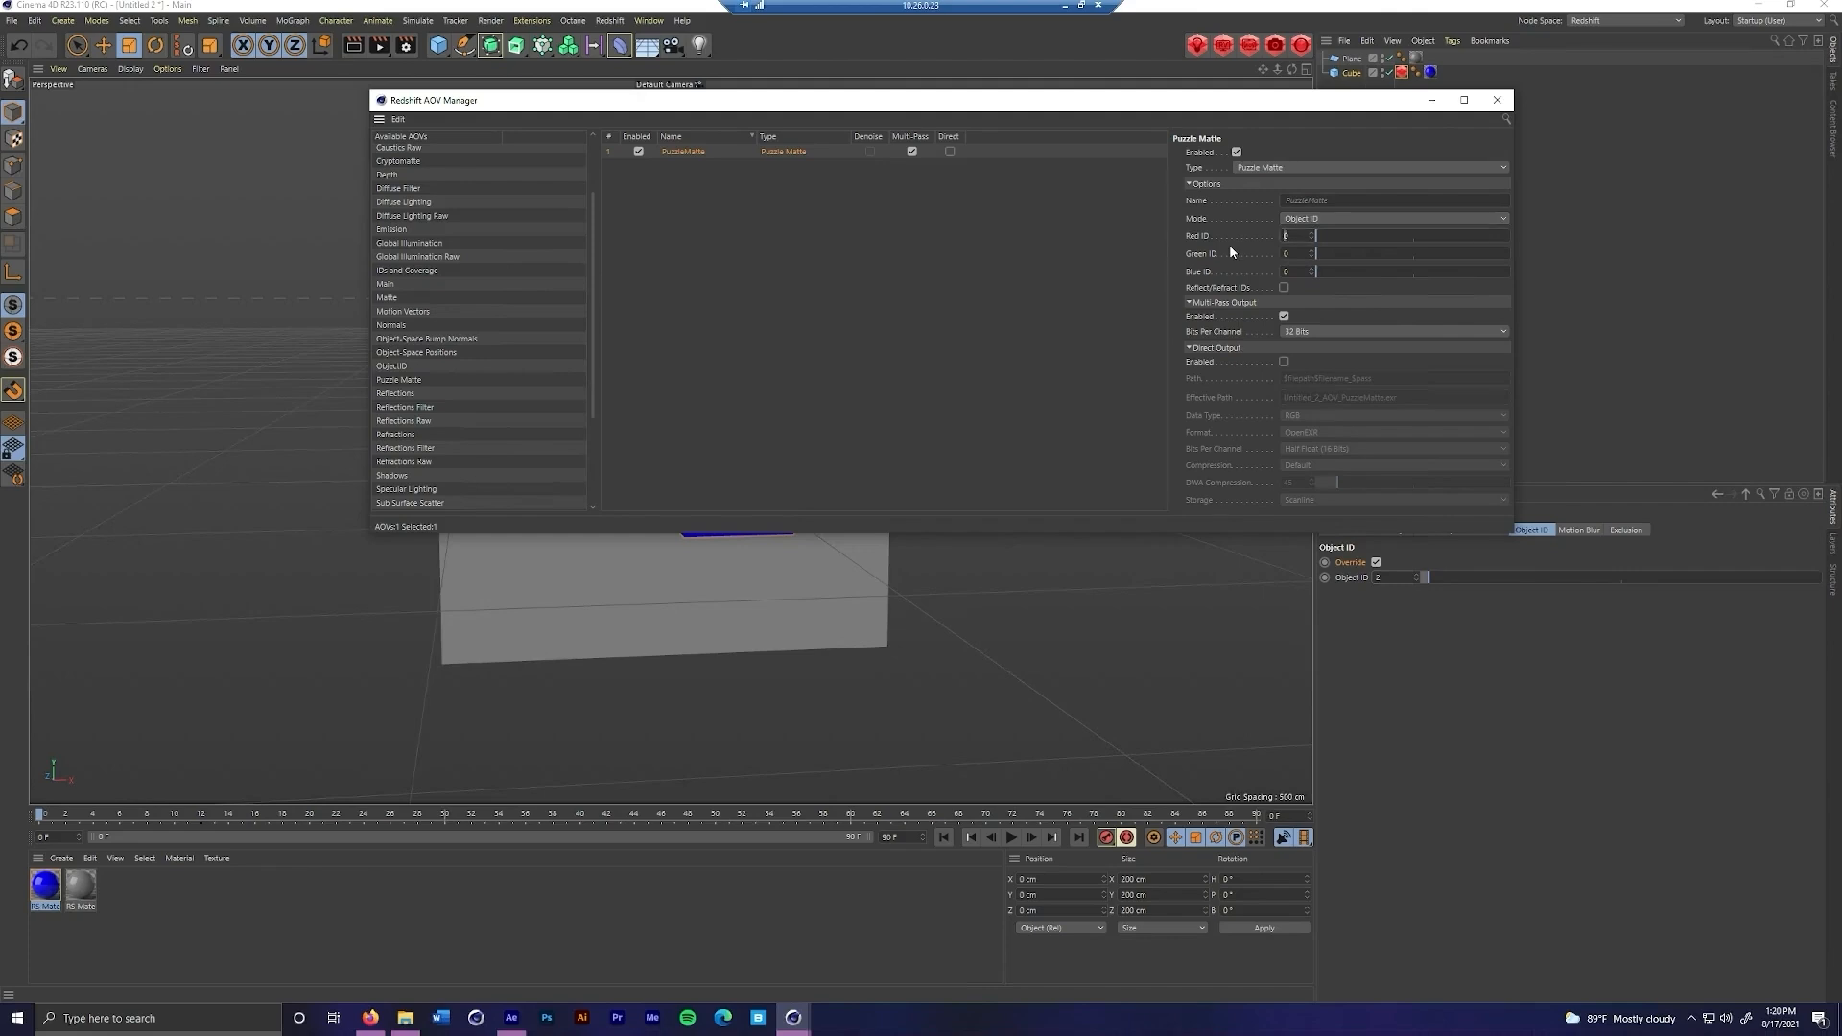
click(1289, 254)
click(1503, 104)
Render the scene in the Redshift RenderView and examine the PuzzleMatte pass using bucket rendering
click(1223, 45)
drag(1255, 37, 602, 161)
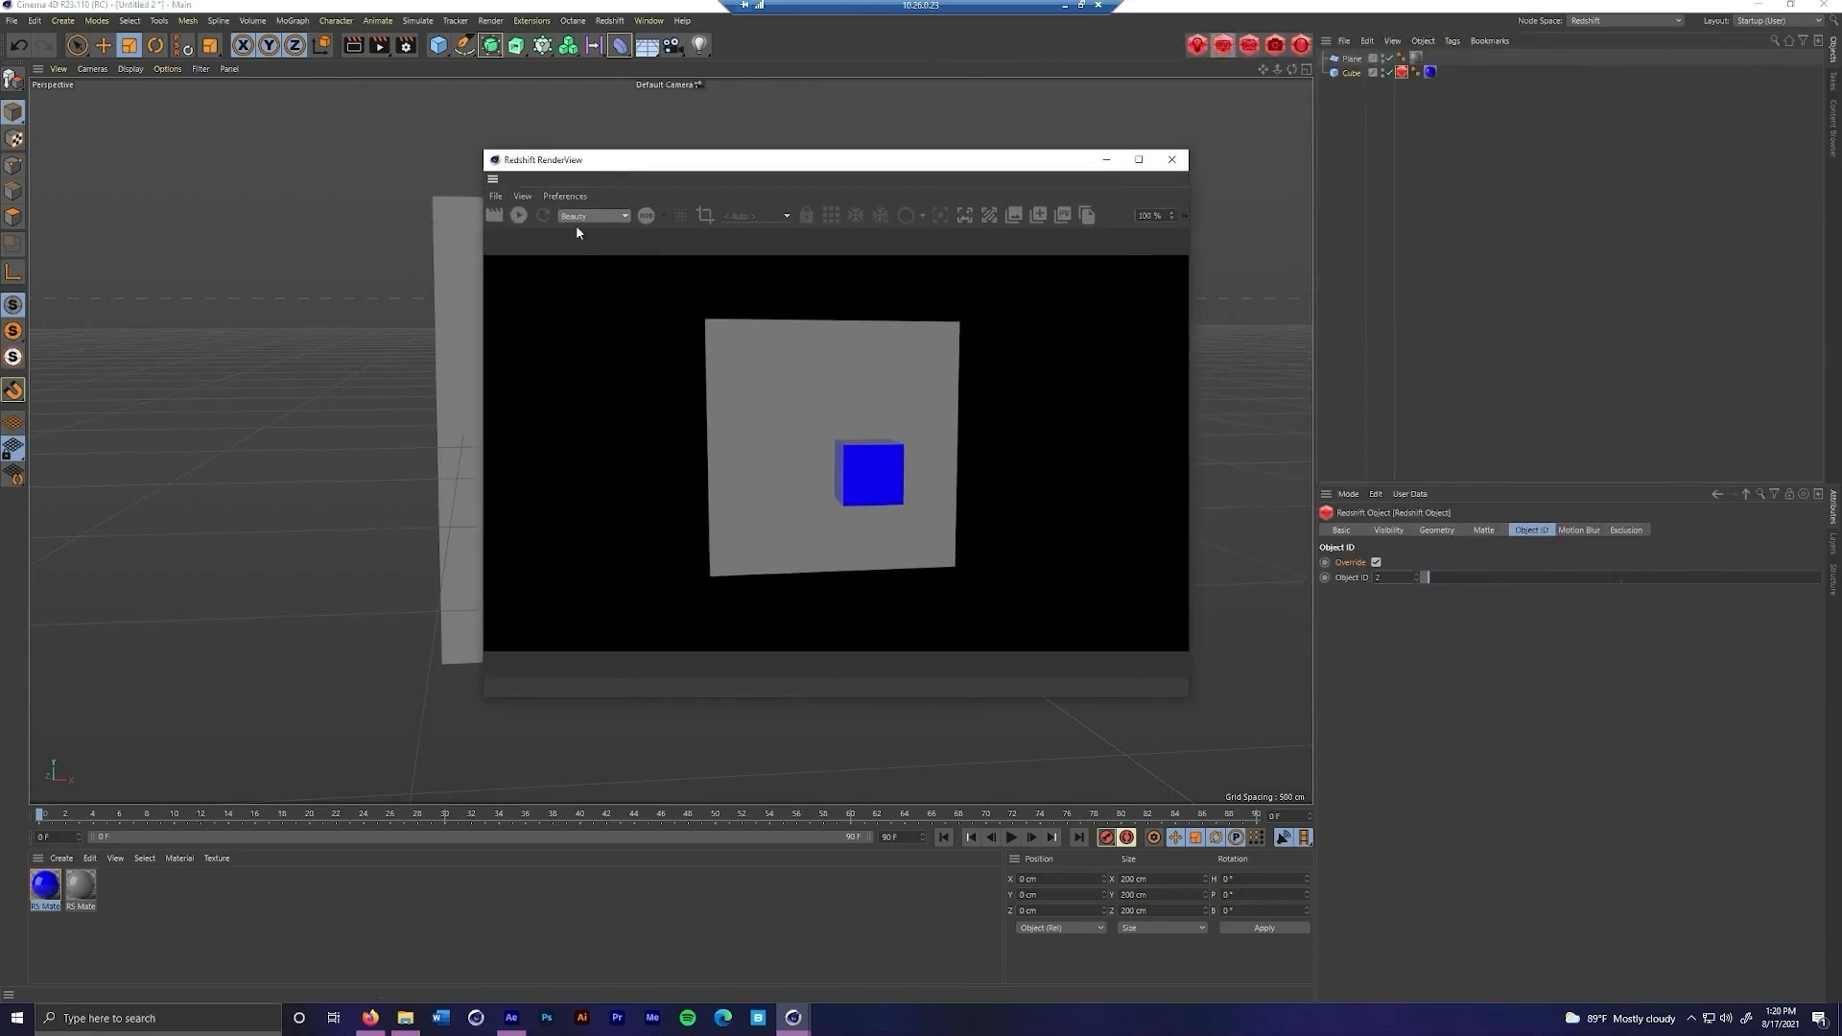
click(521, 215)
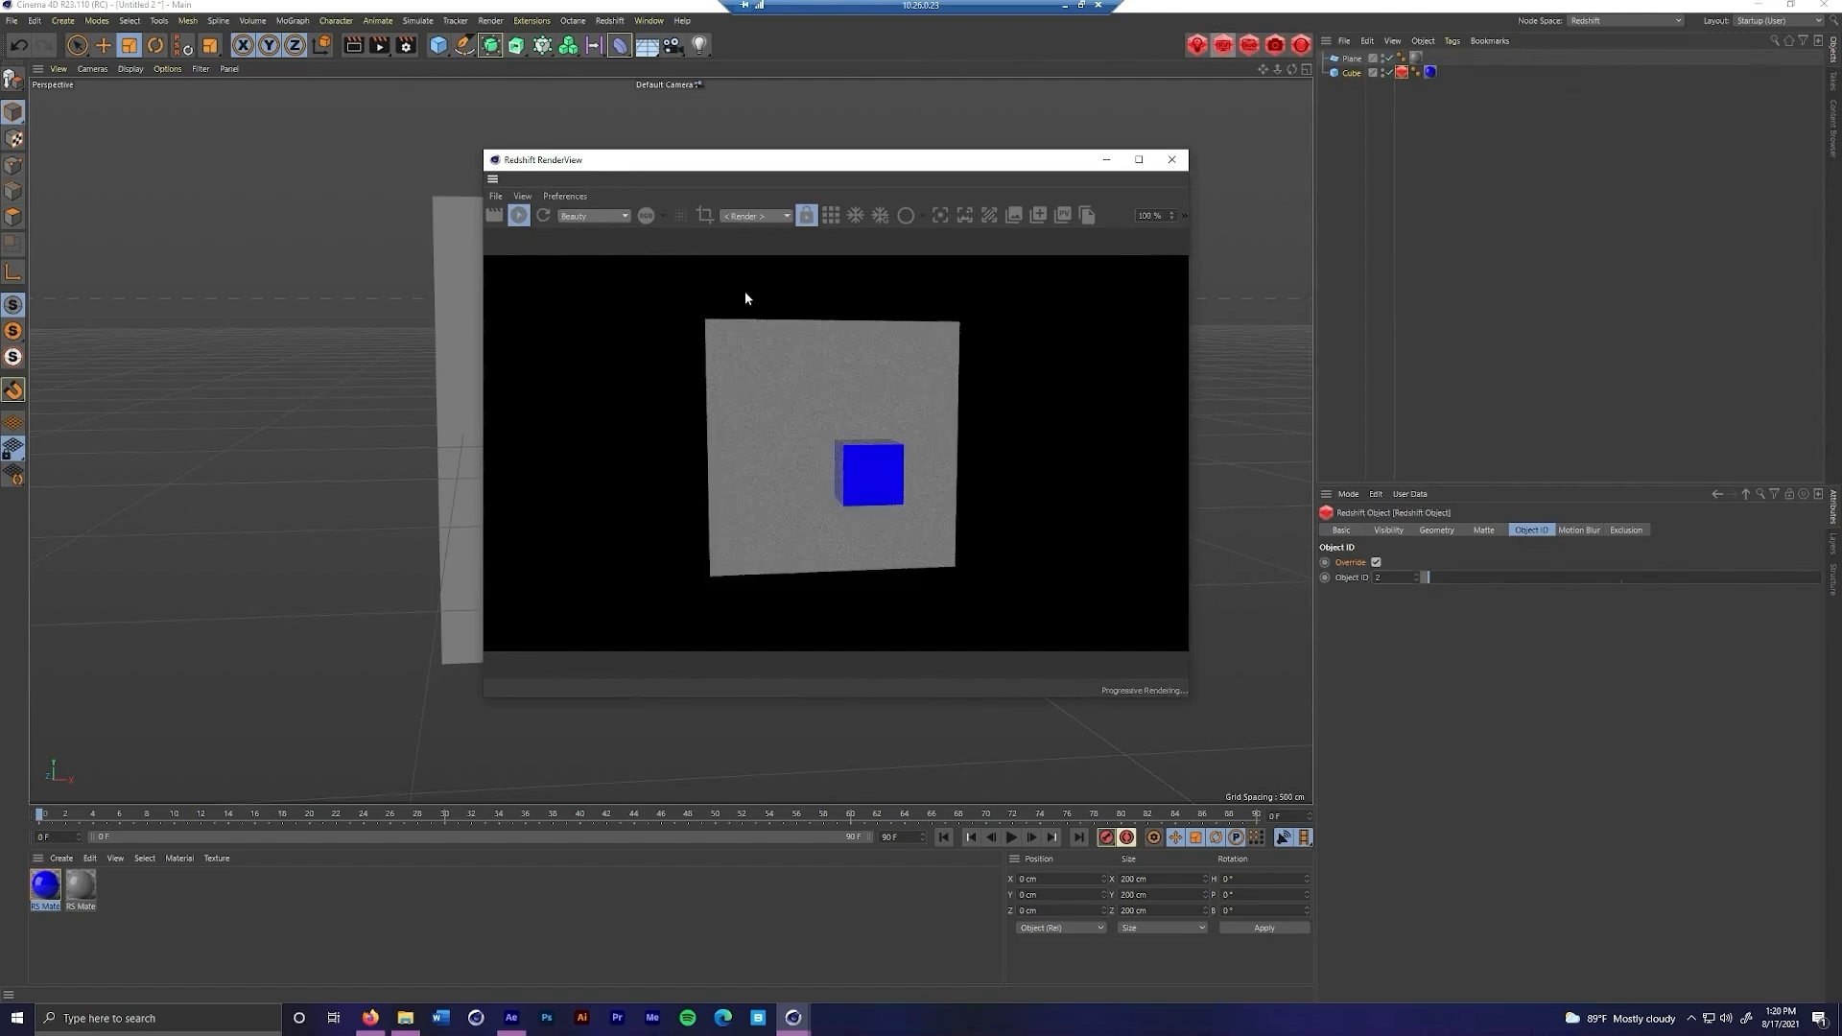
click(605, 216)
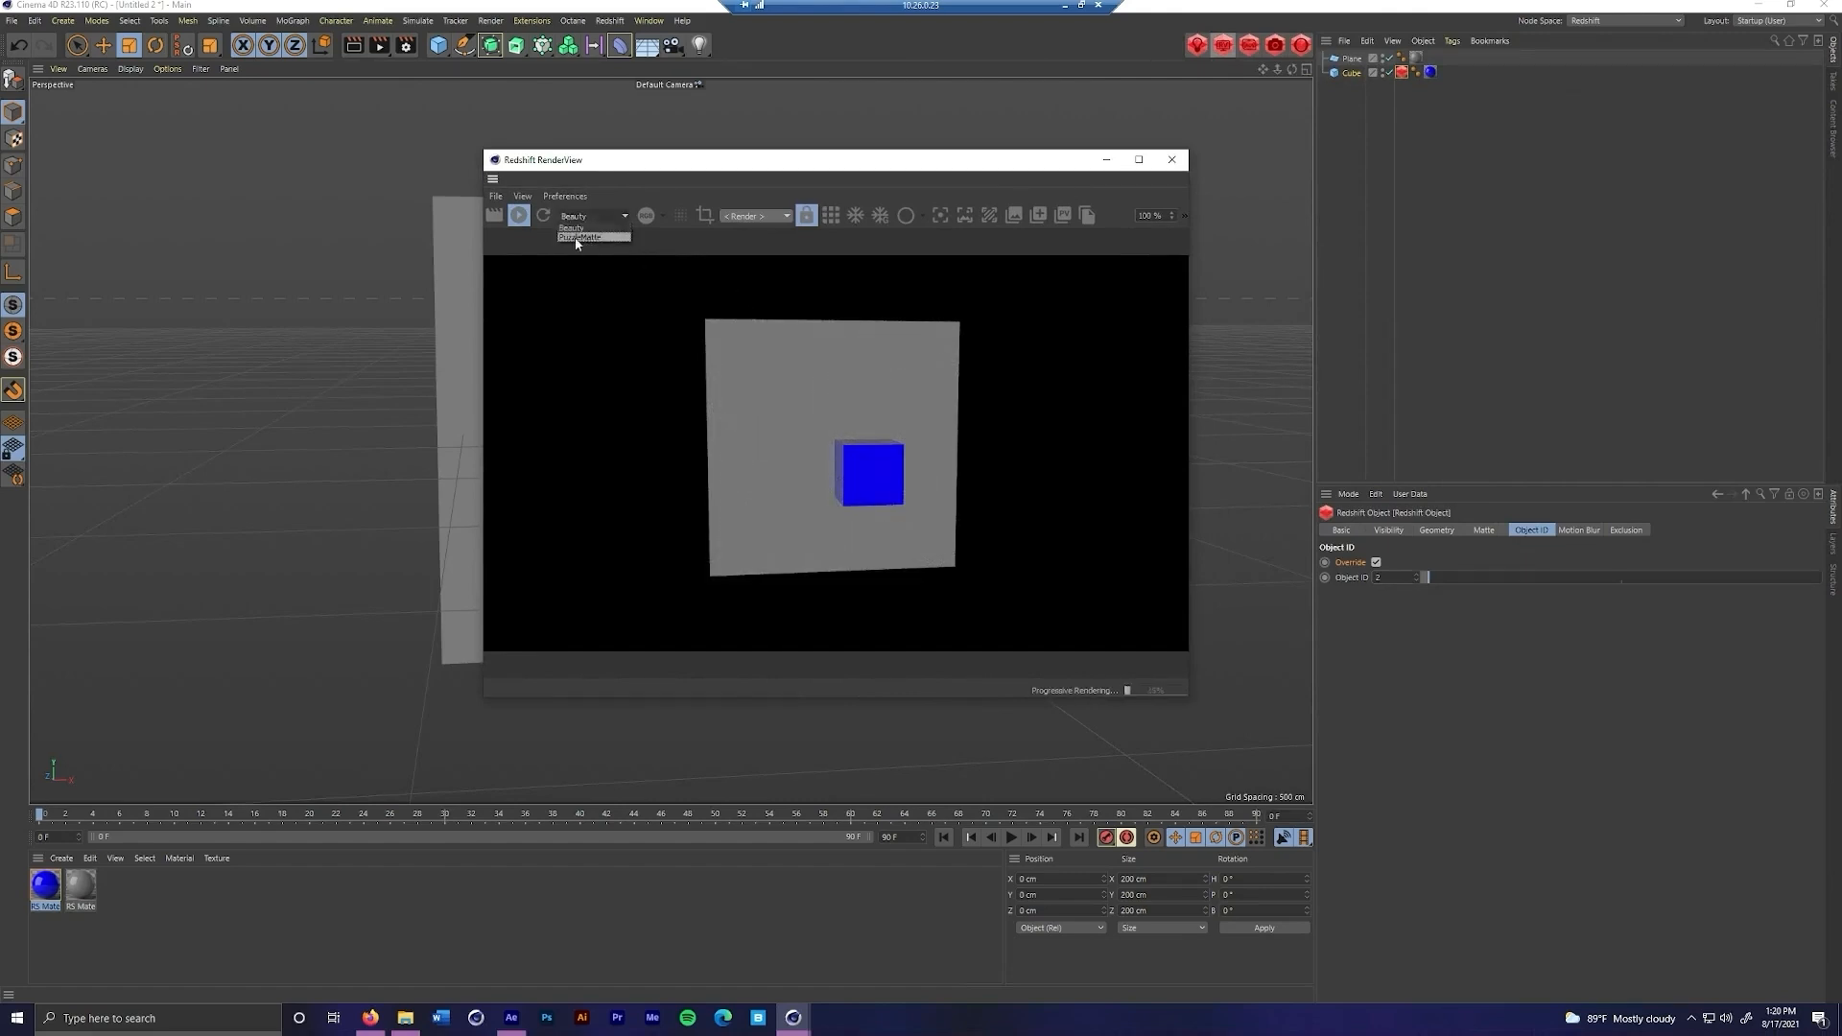
click(585, 237)
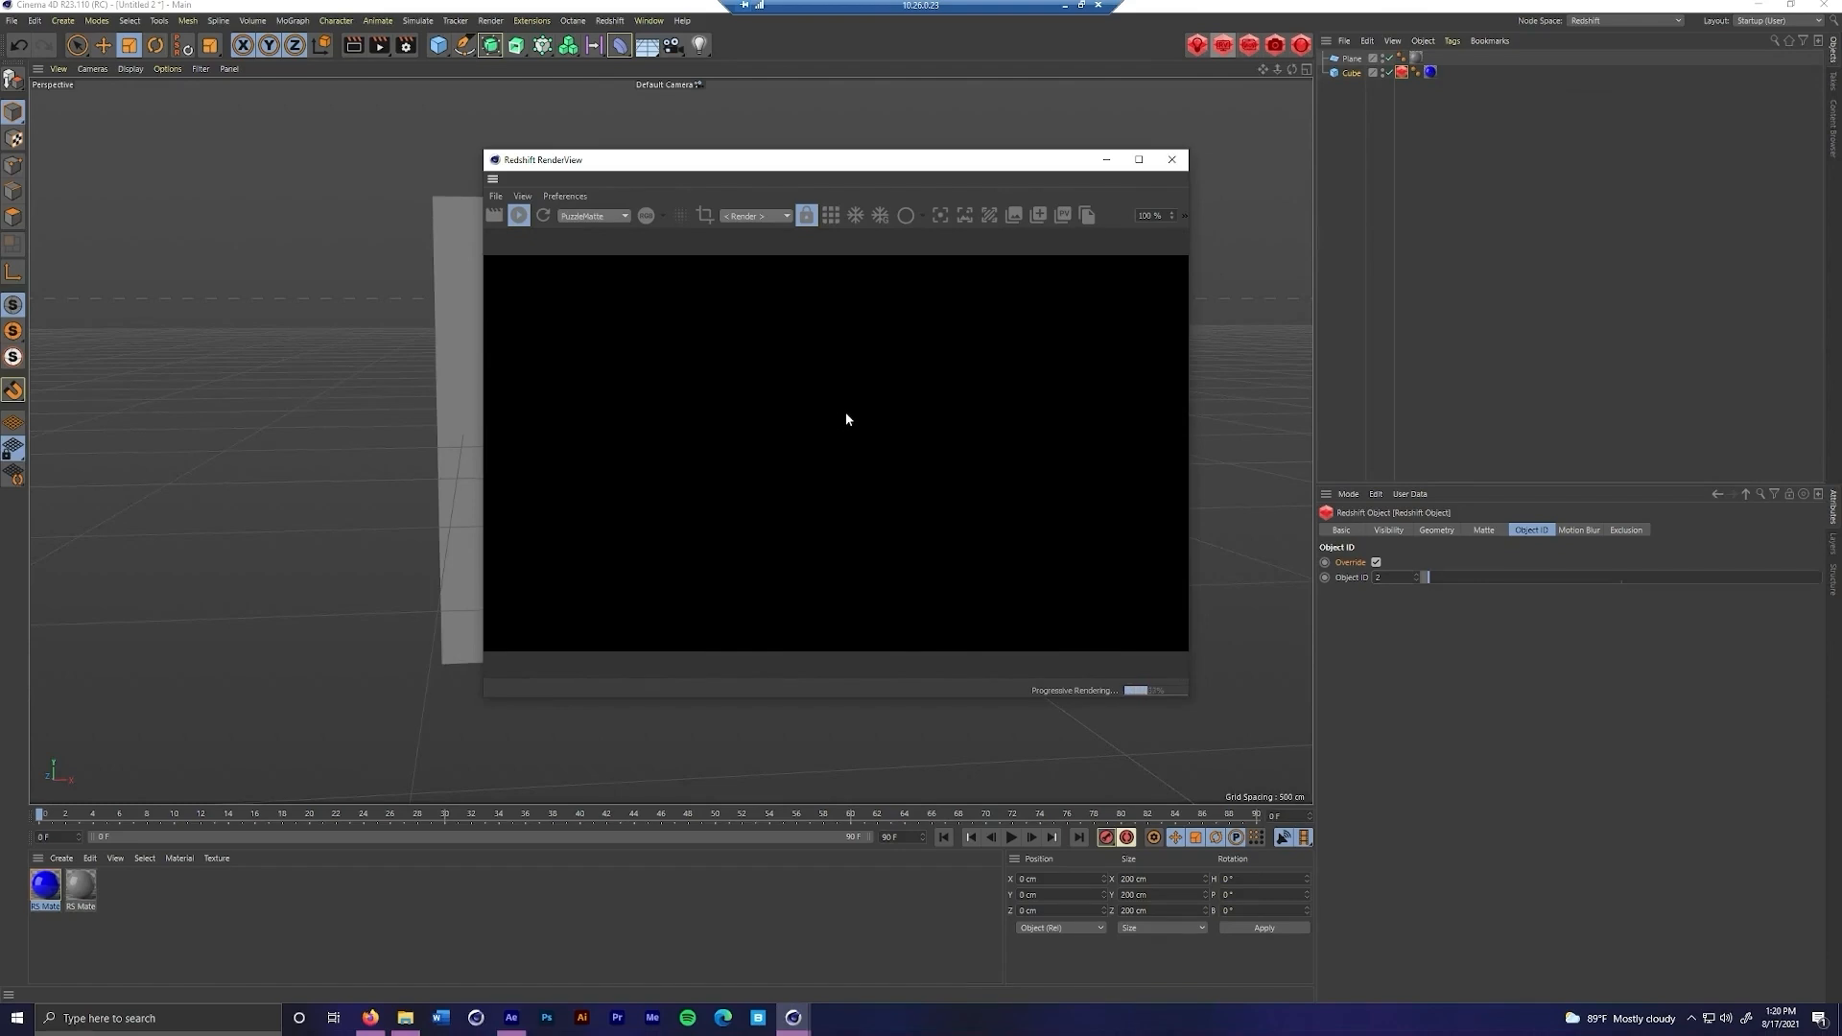
click(833, 220)
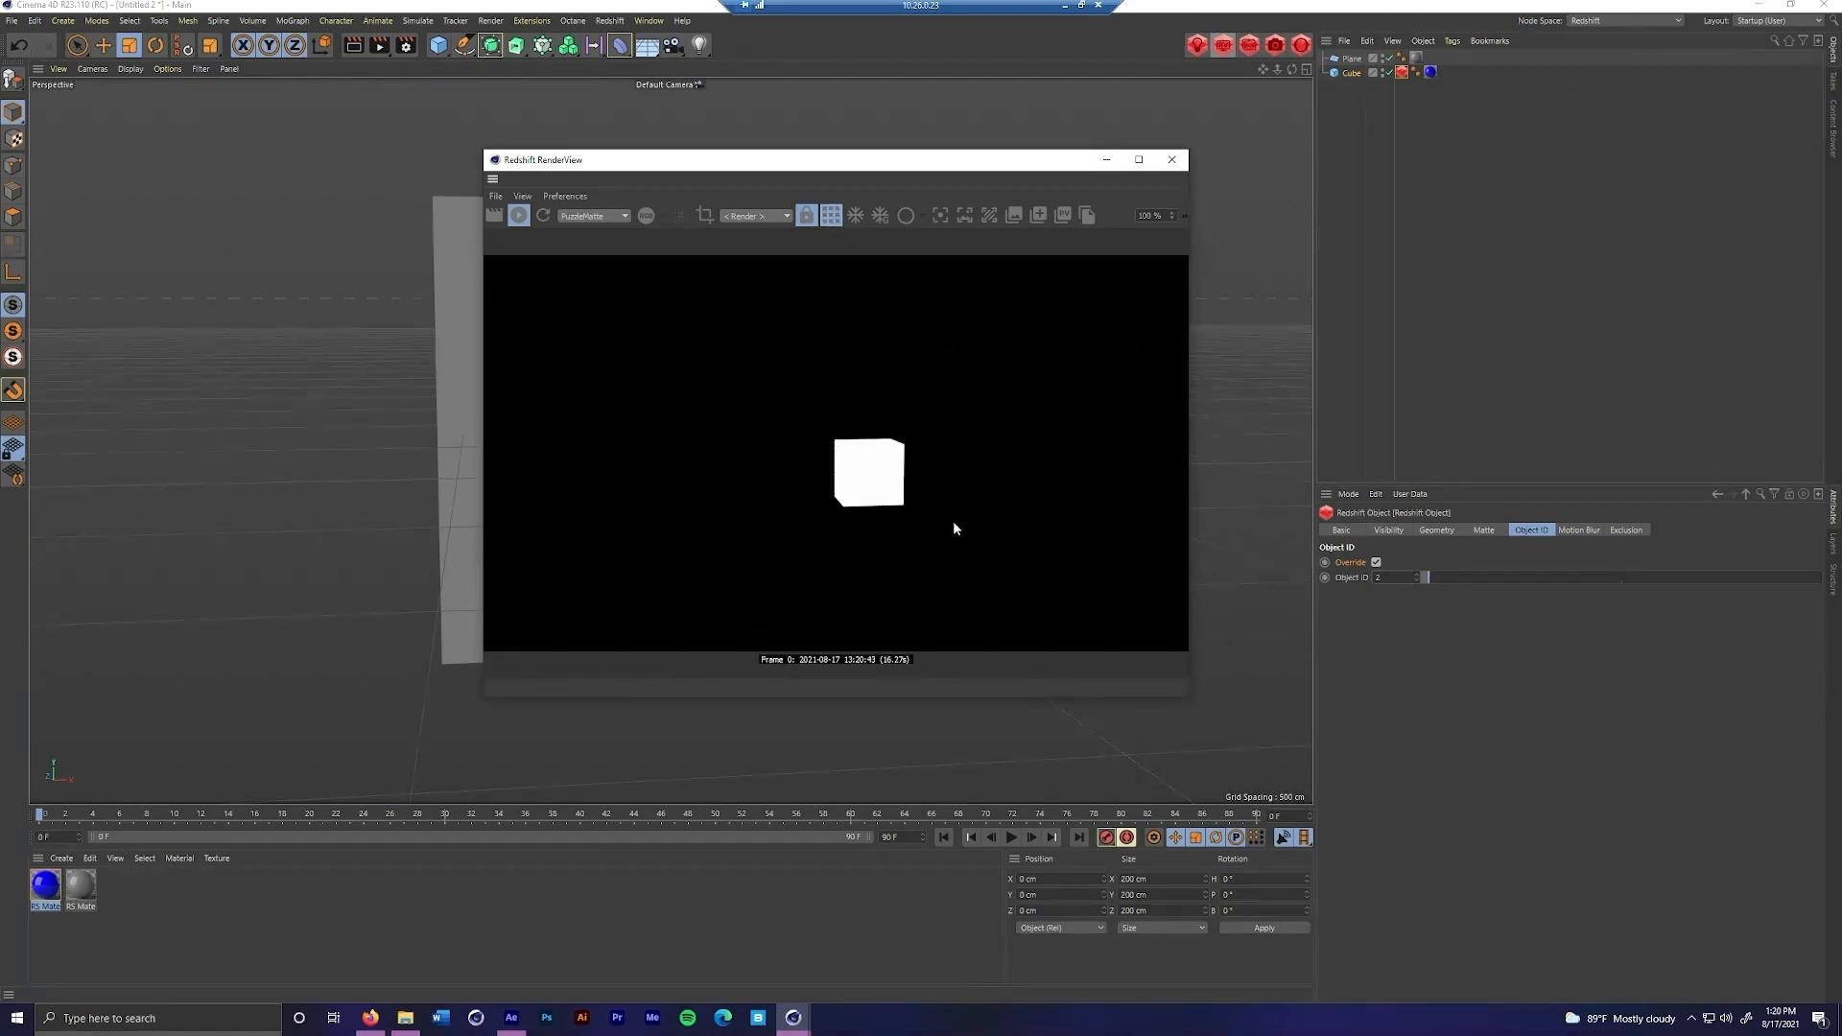
click(1171, 161)
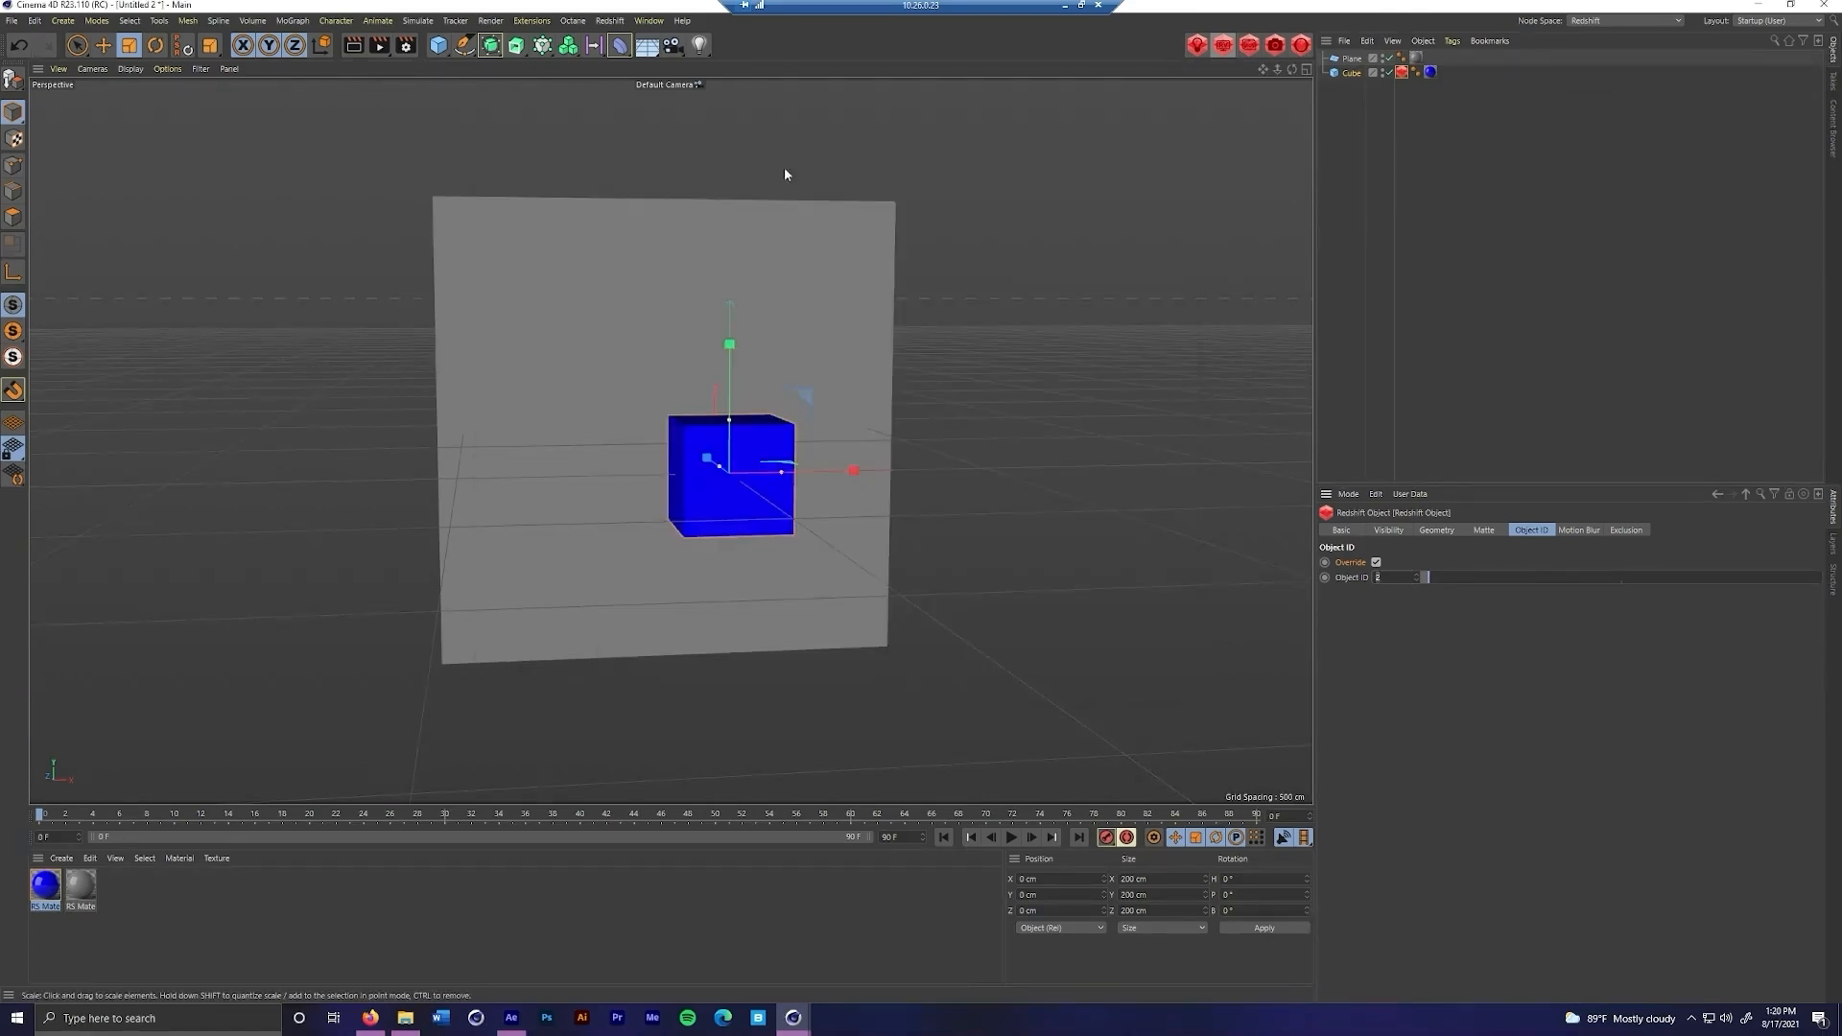
Enable saving an After Effects compositing project file with Relative, Include Timeline Marker and Include 3D Data, and open its save dialog without saving
click(404, 53)
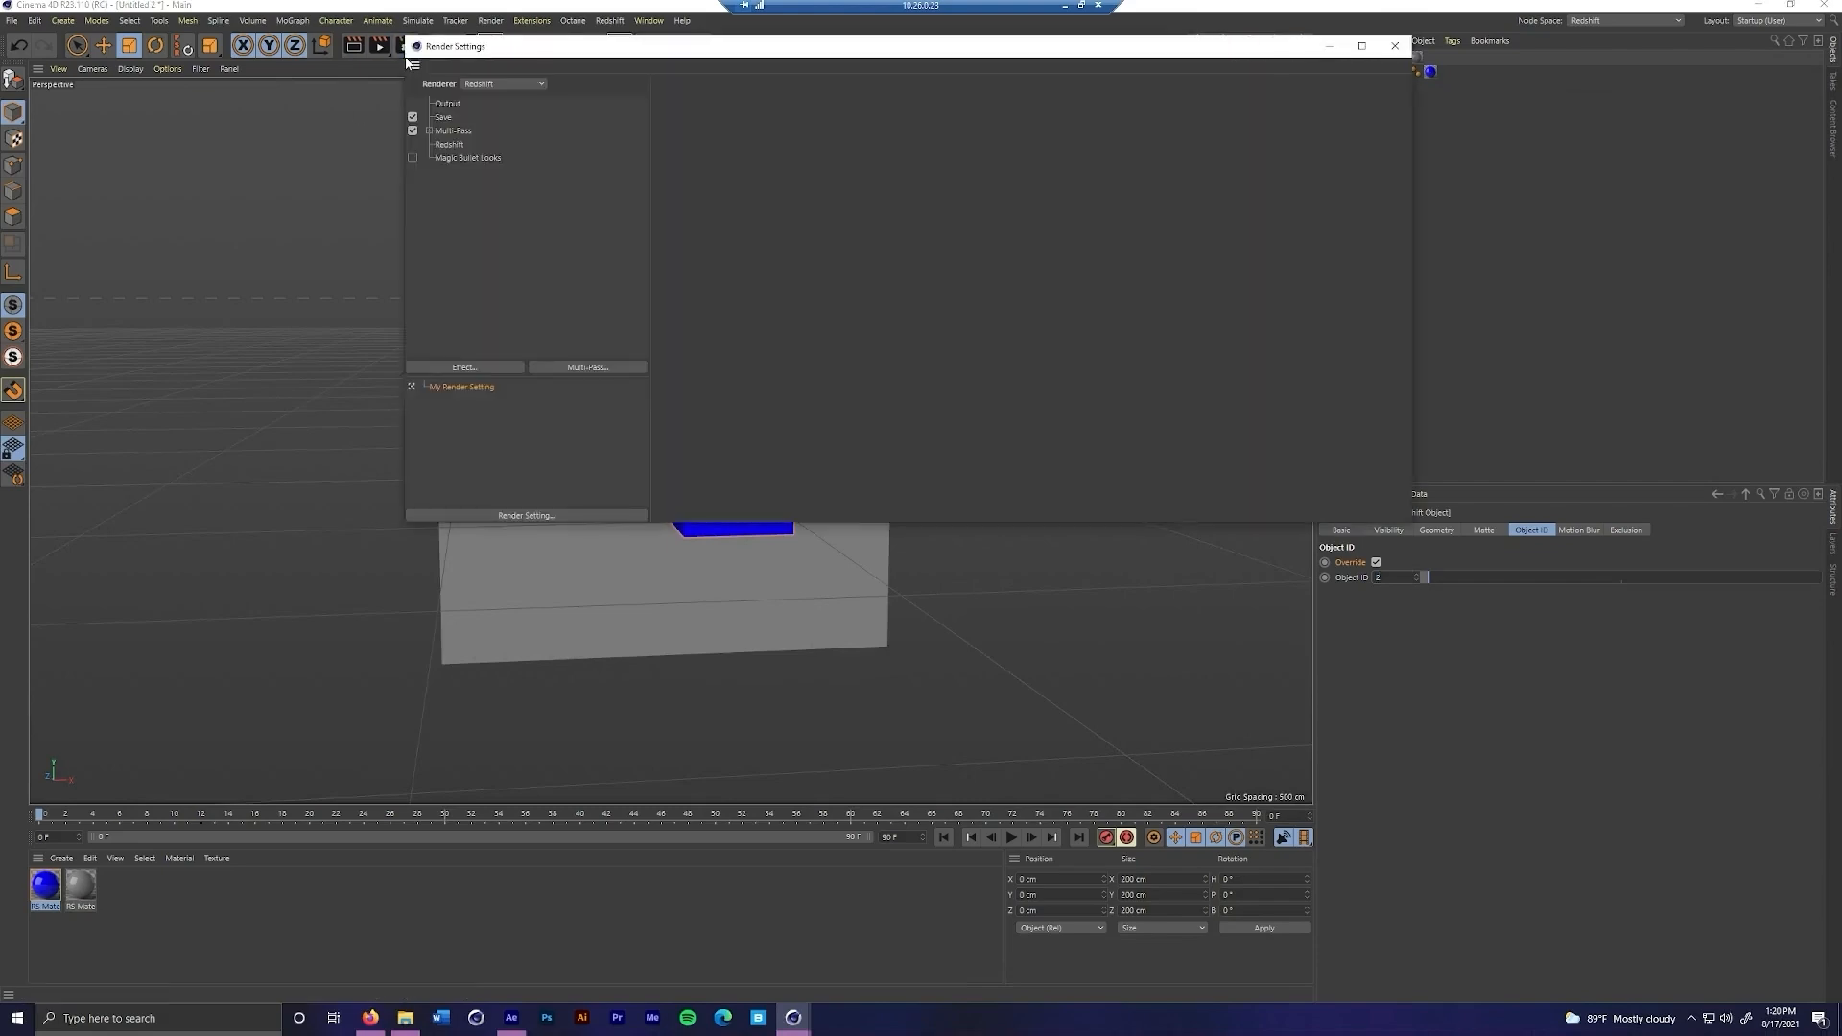
click(444, 117)
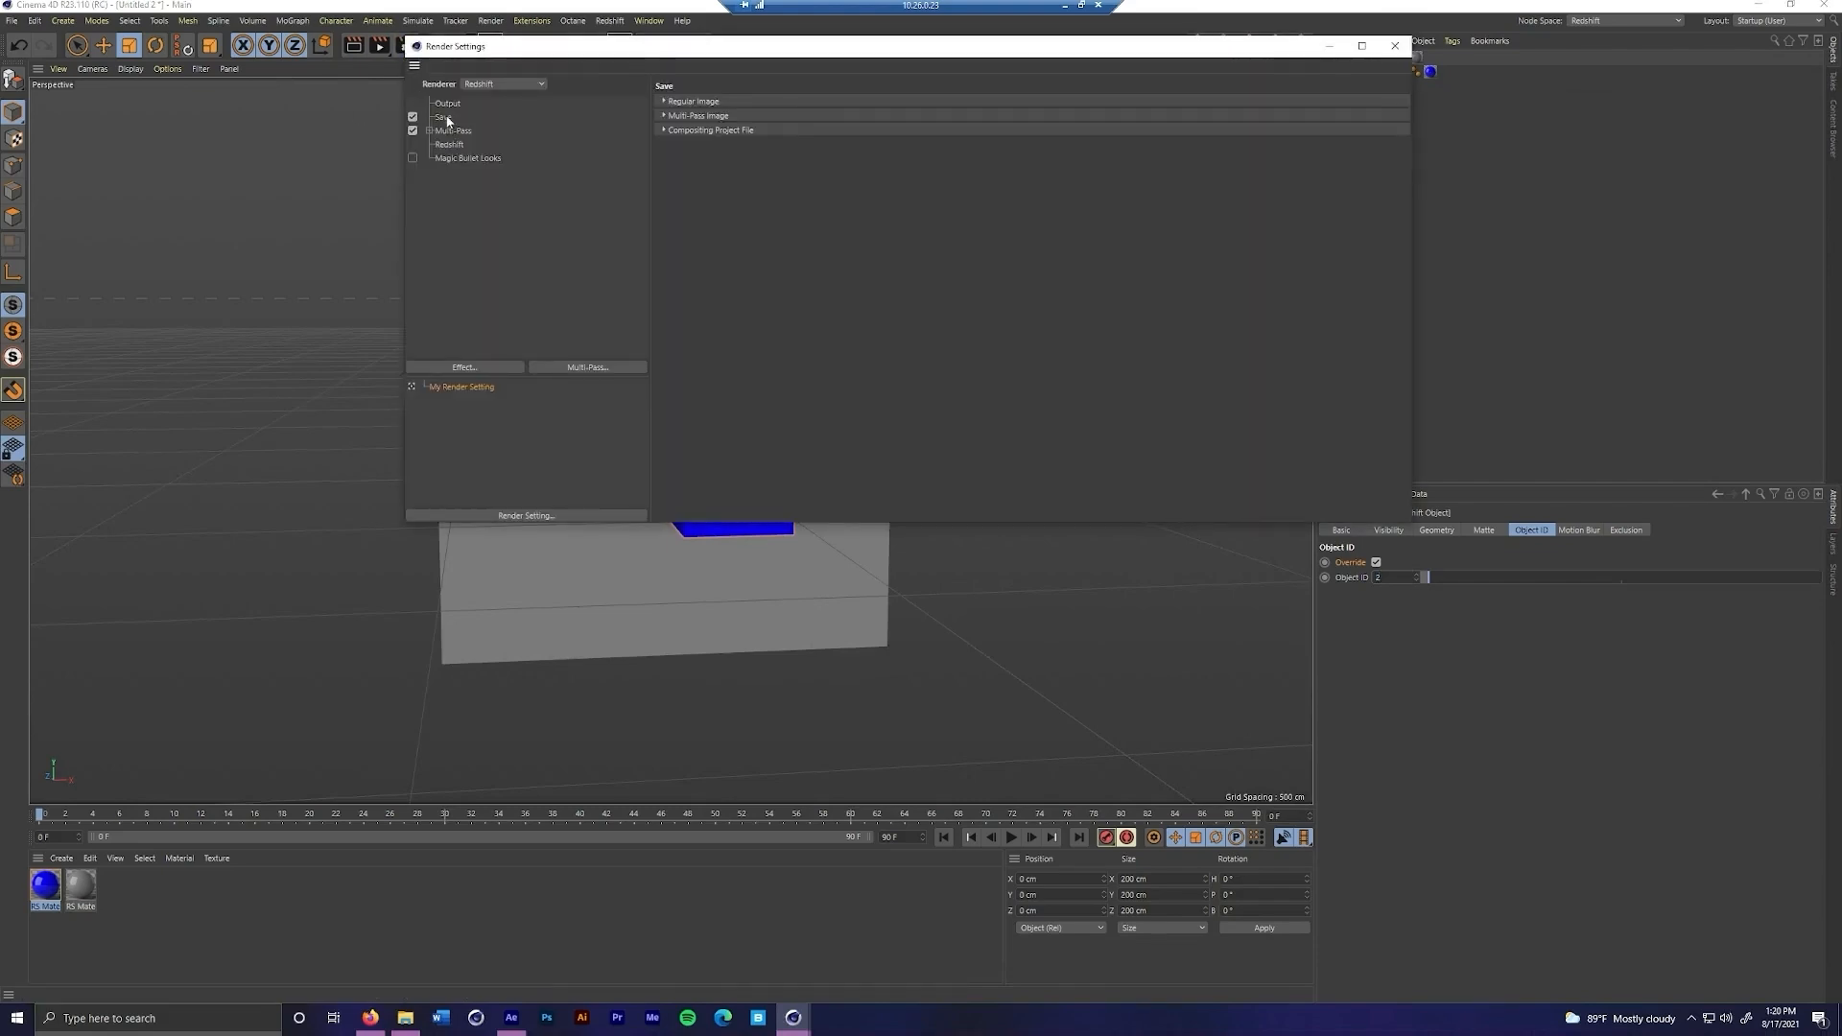
click(667, 102)
click(665, 297)
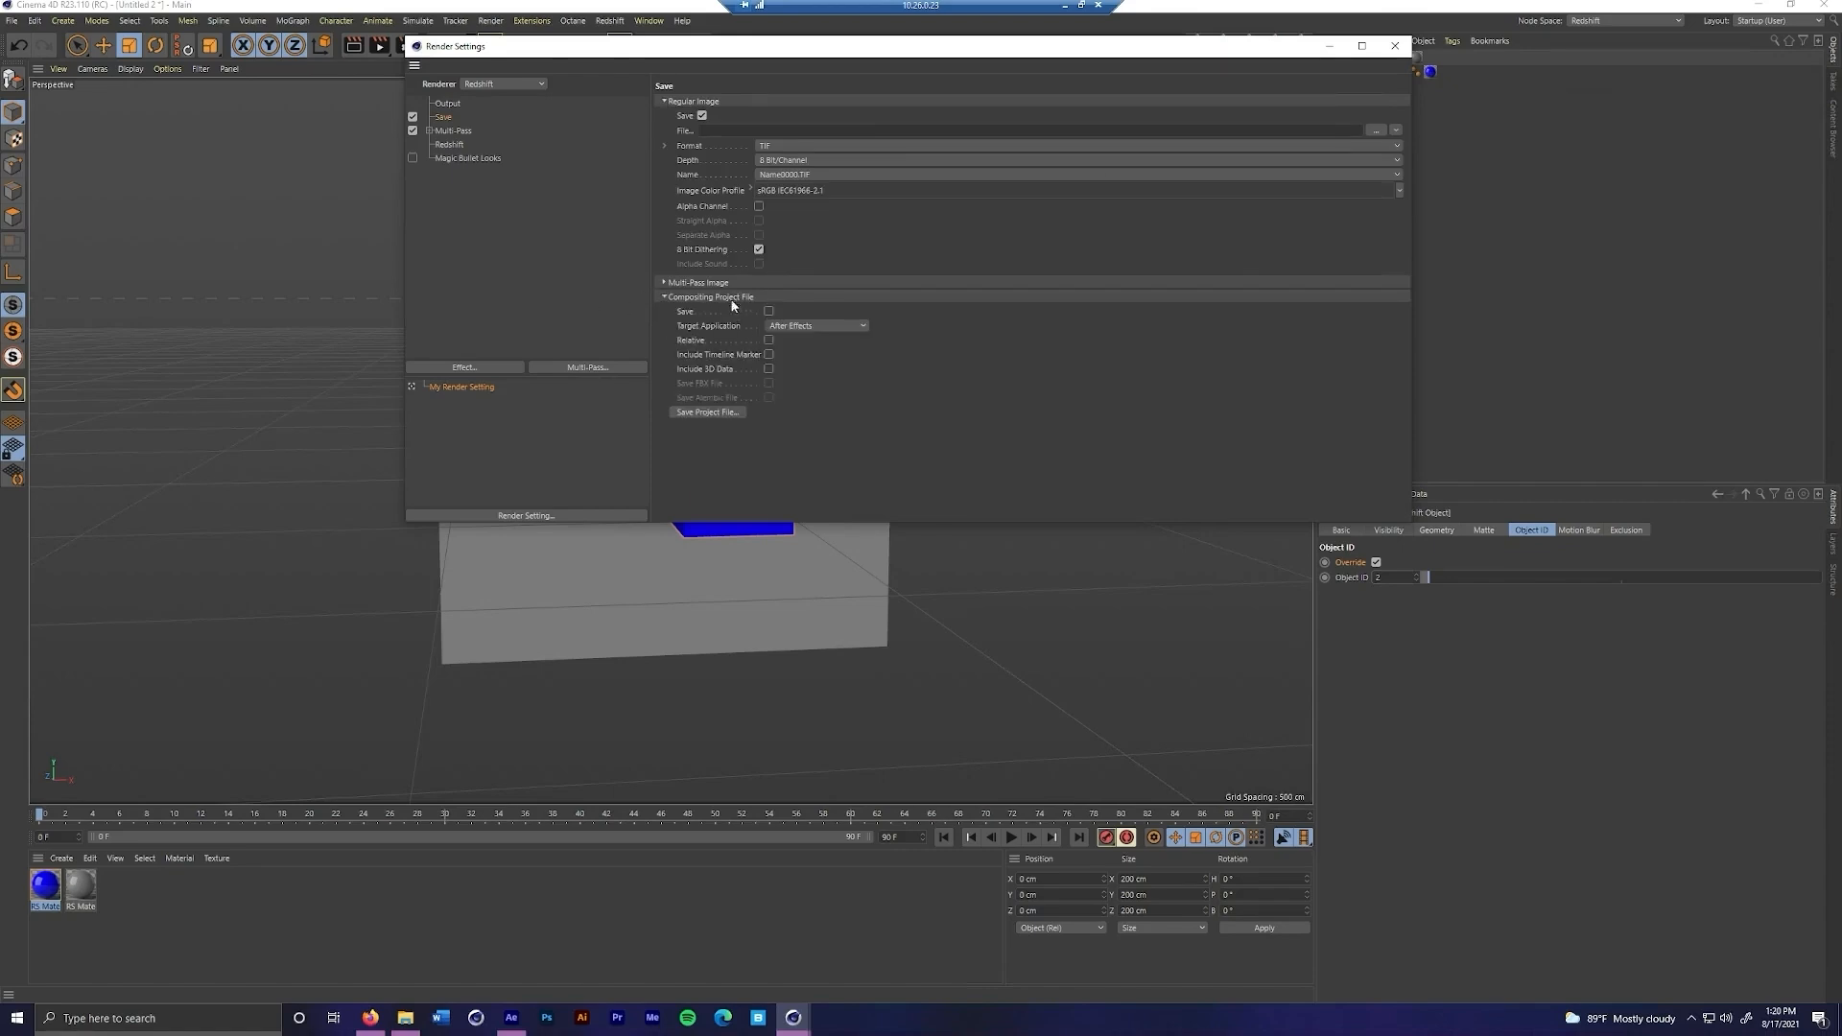
click(729, 299)
click(678, 298)
click(769, 341)
click(771, 355)
click(773, 370)
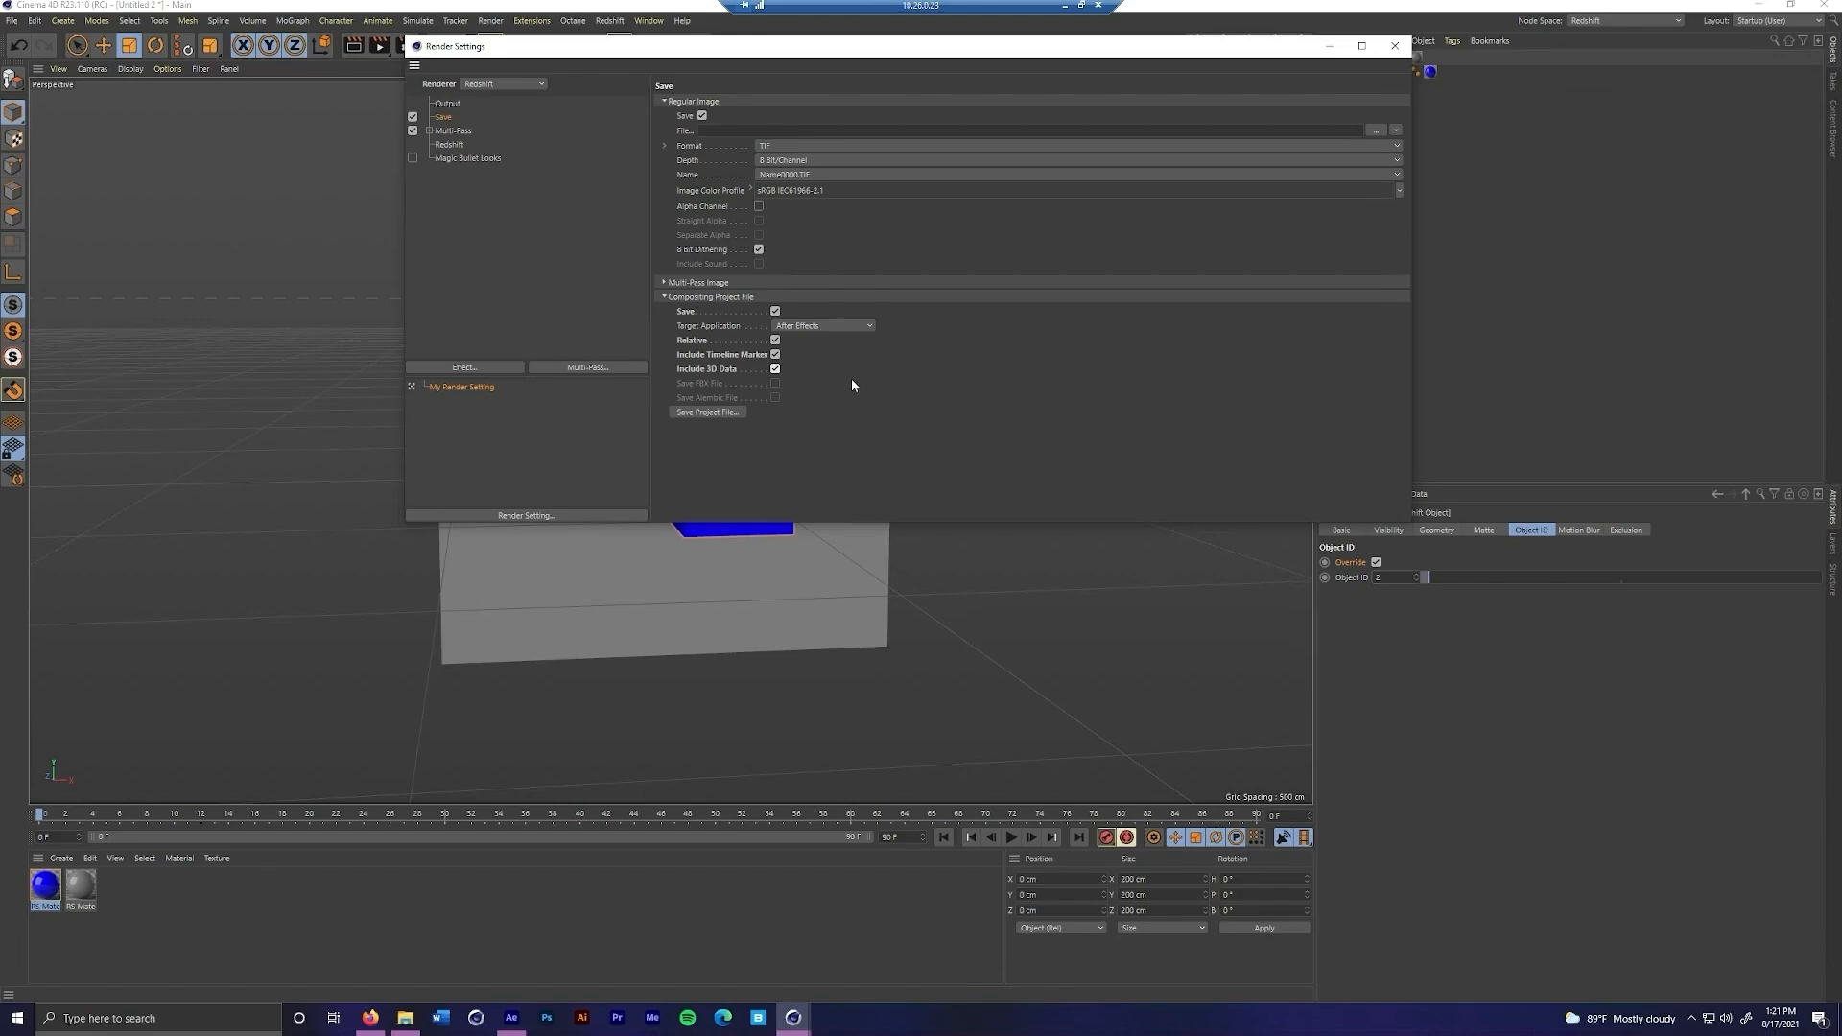
click(707, 412)
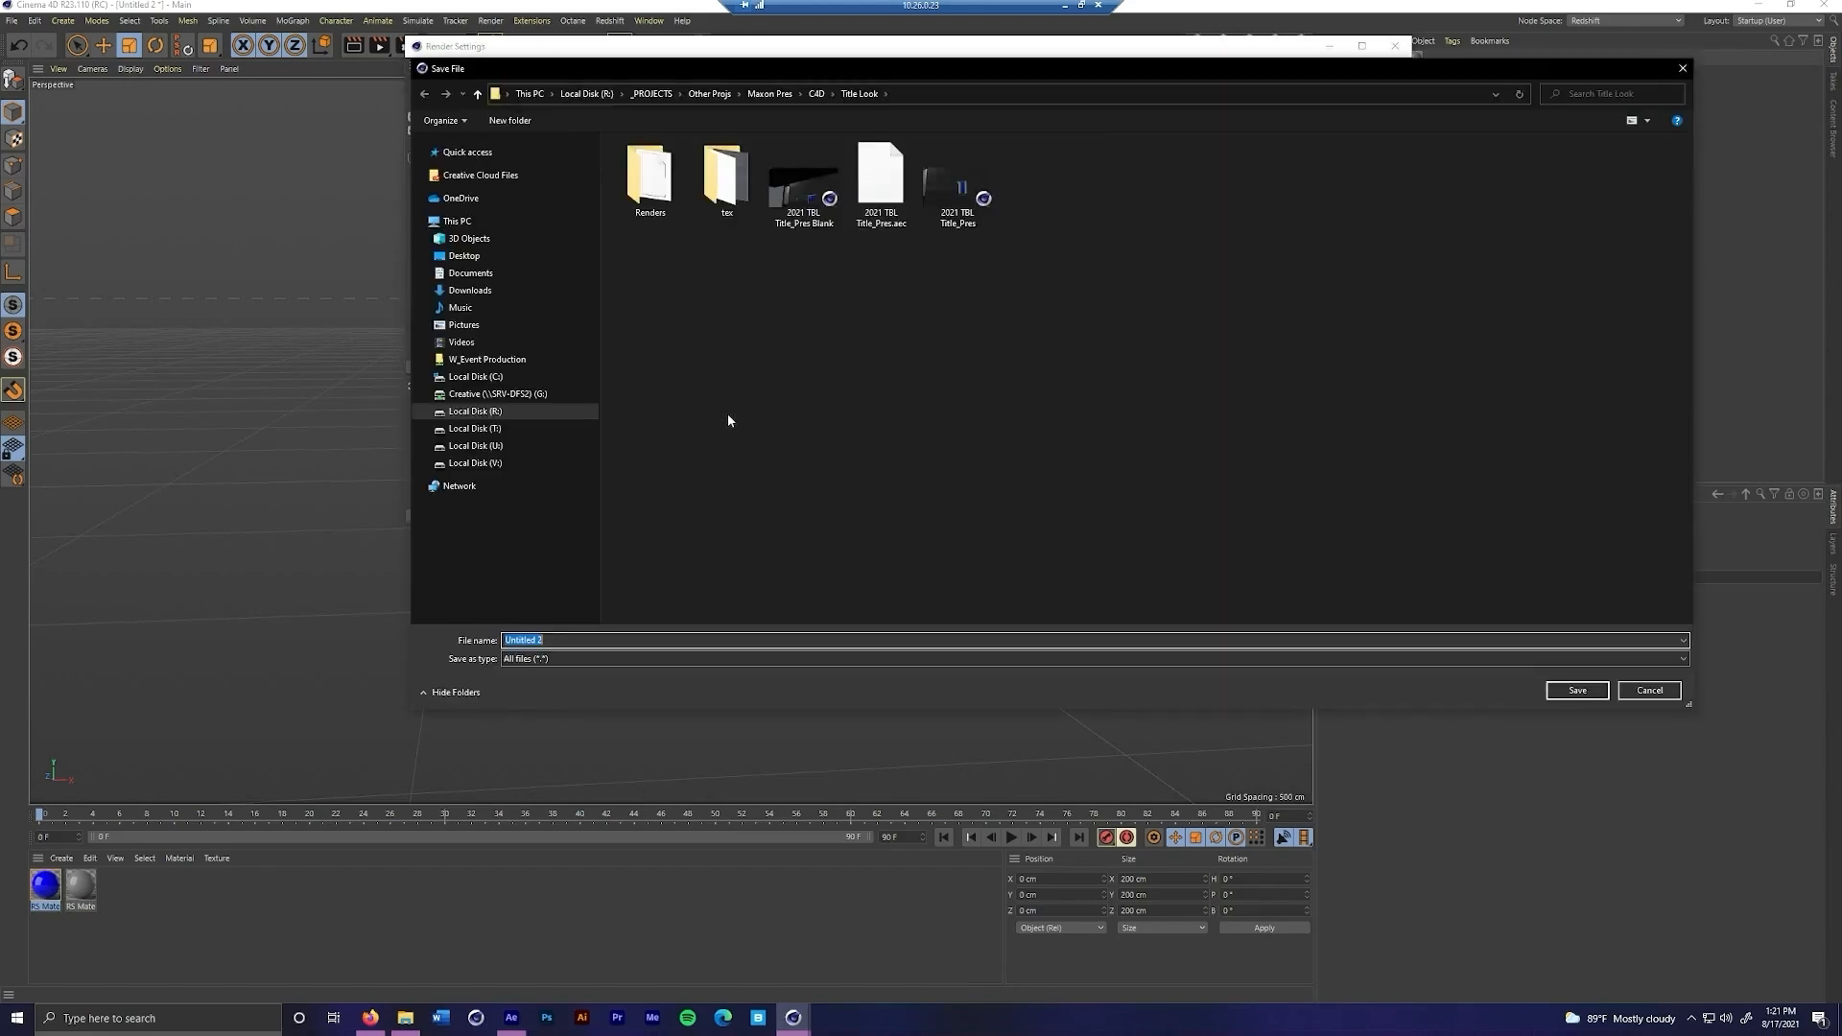
click(1649, 690)
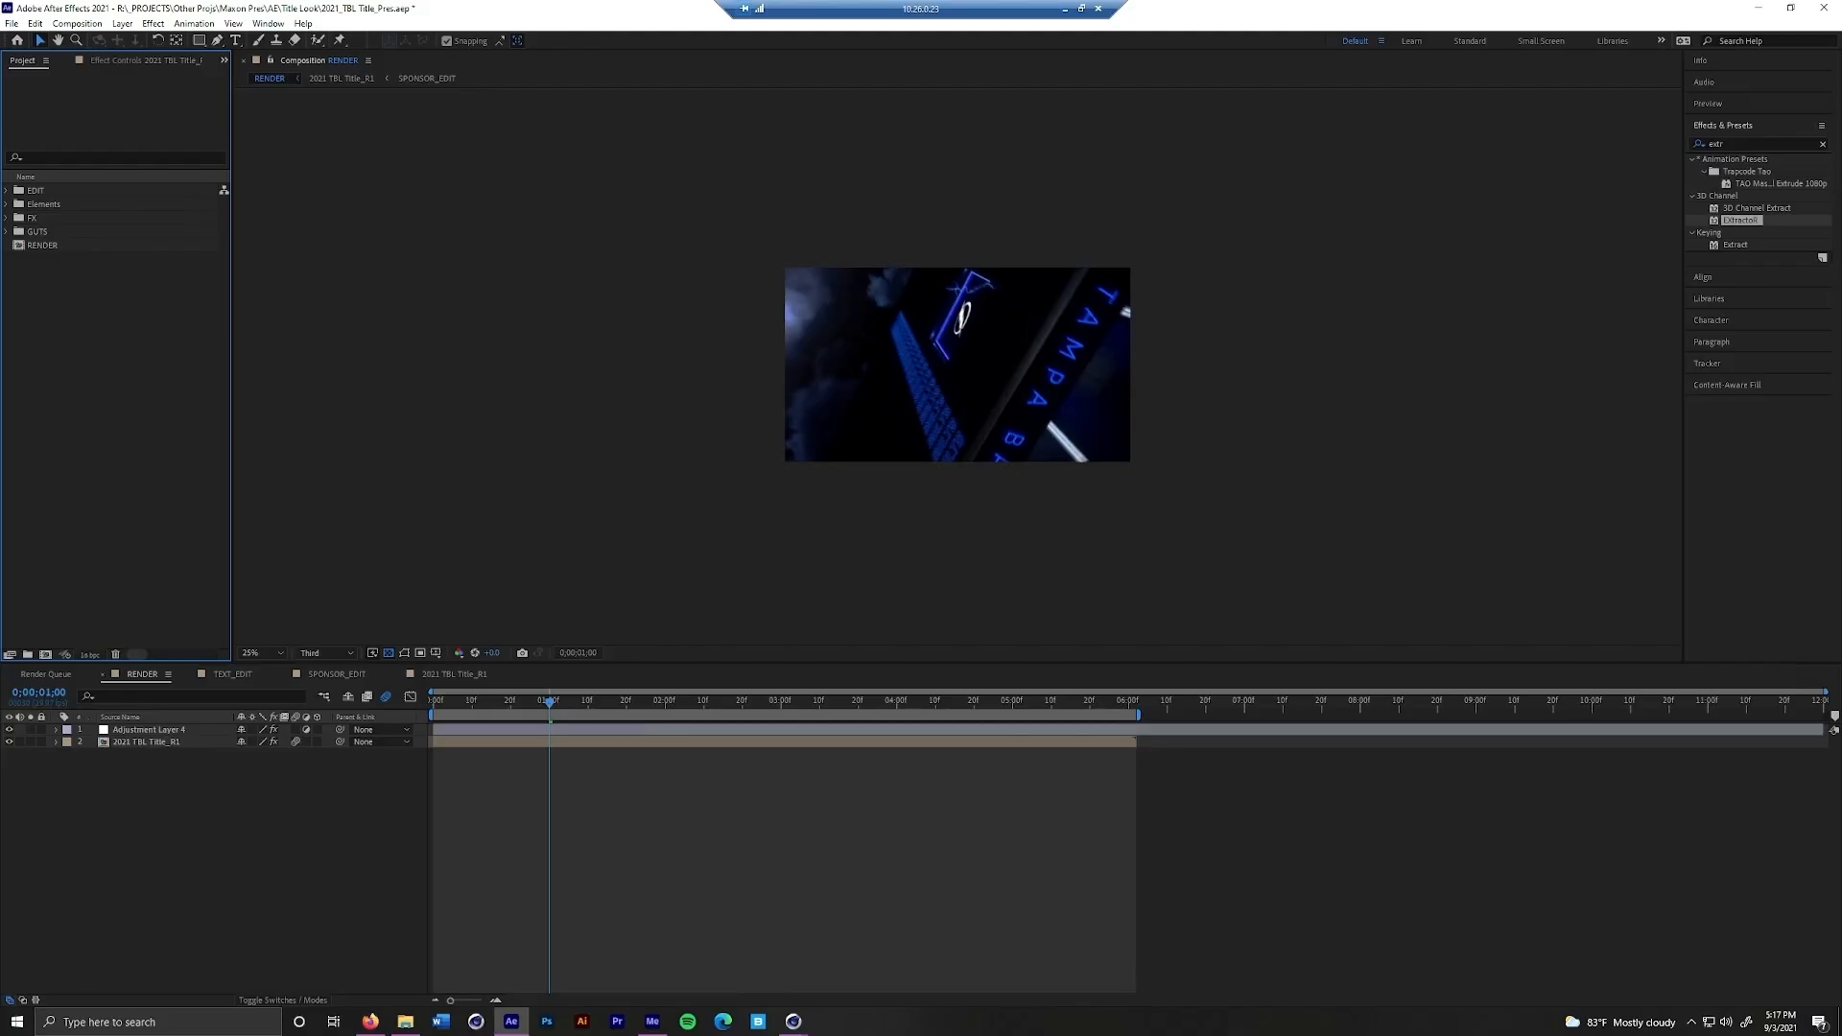
Switch to After Effects, import 2021 TBL Title_Pres_Morph Camera_a.aec from the Renders folder and inspect the imported composition and footage
double_click(71, 395)
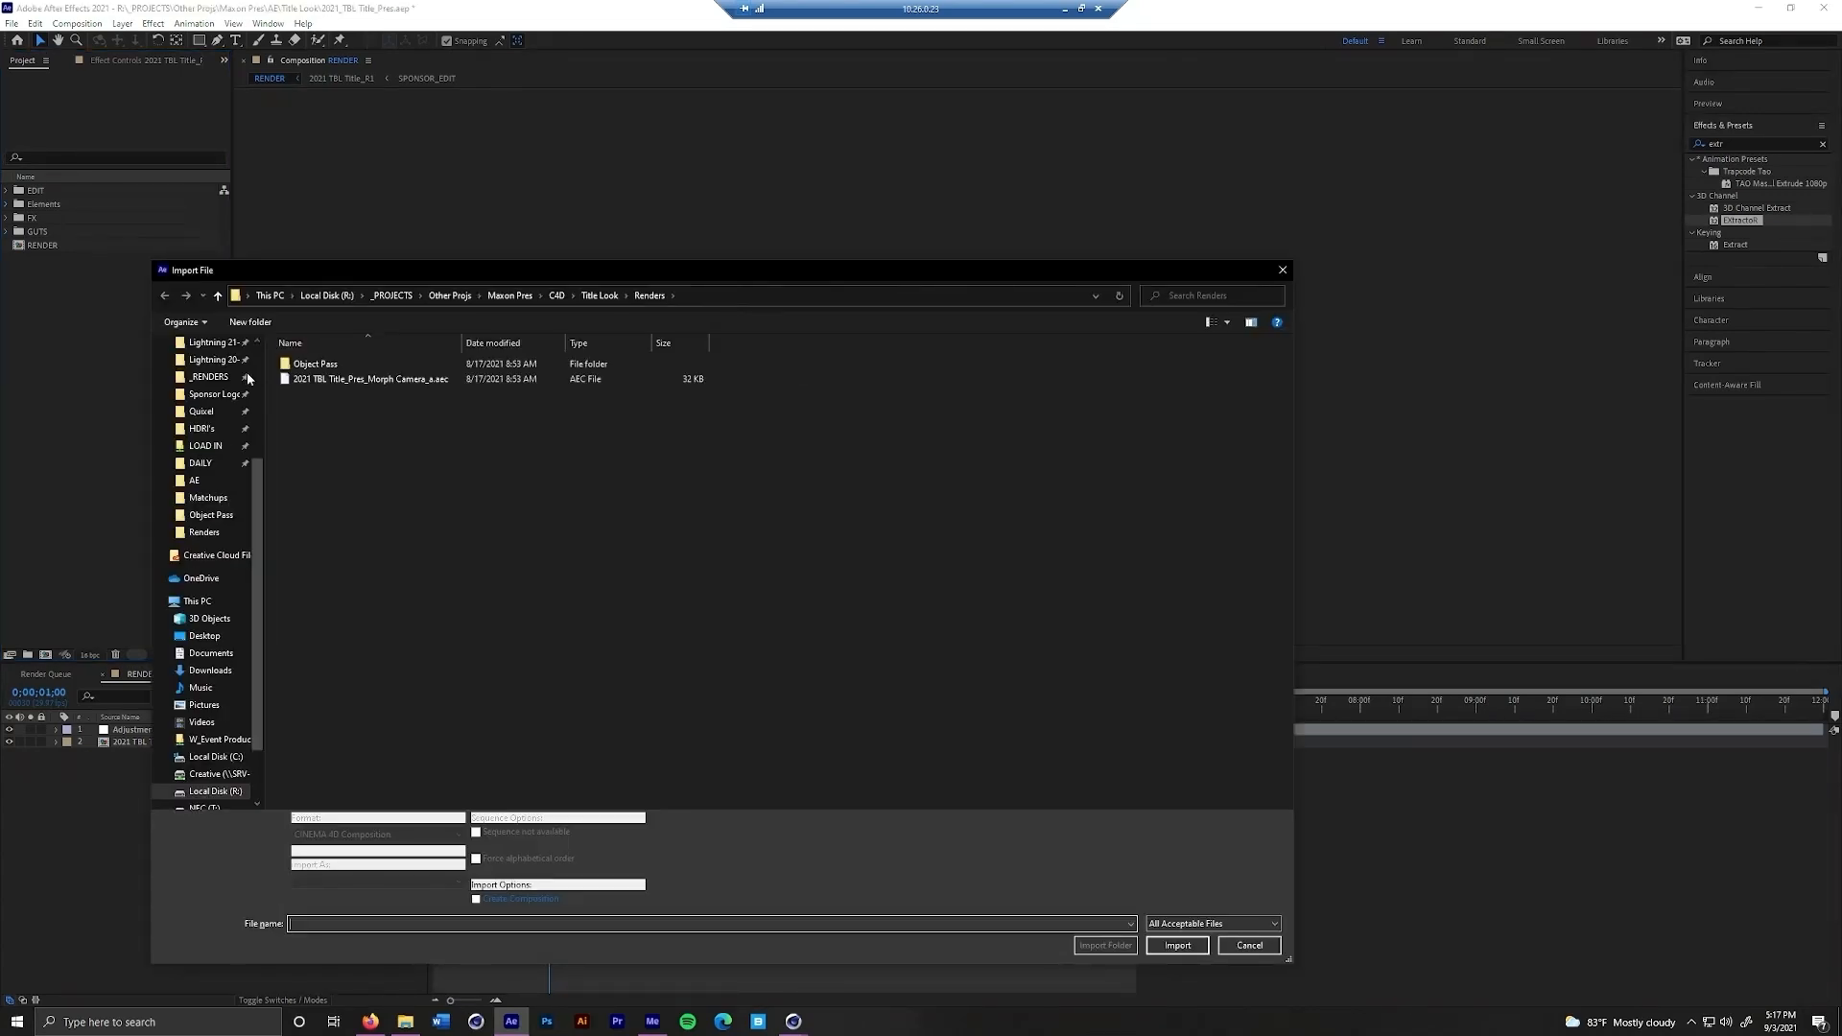
click(398, 379)
double_click(422, 380)
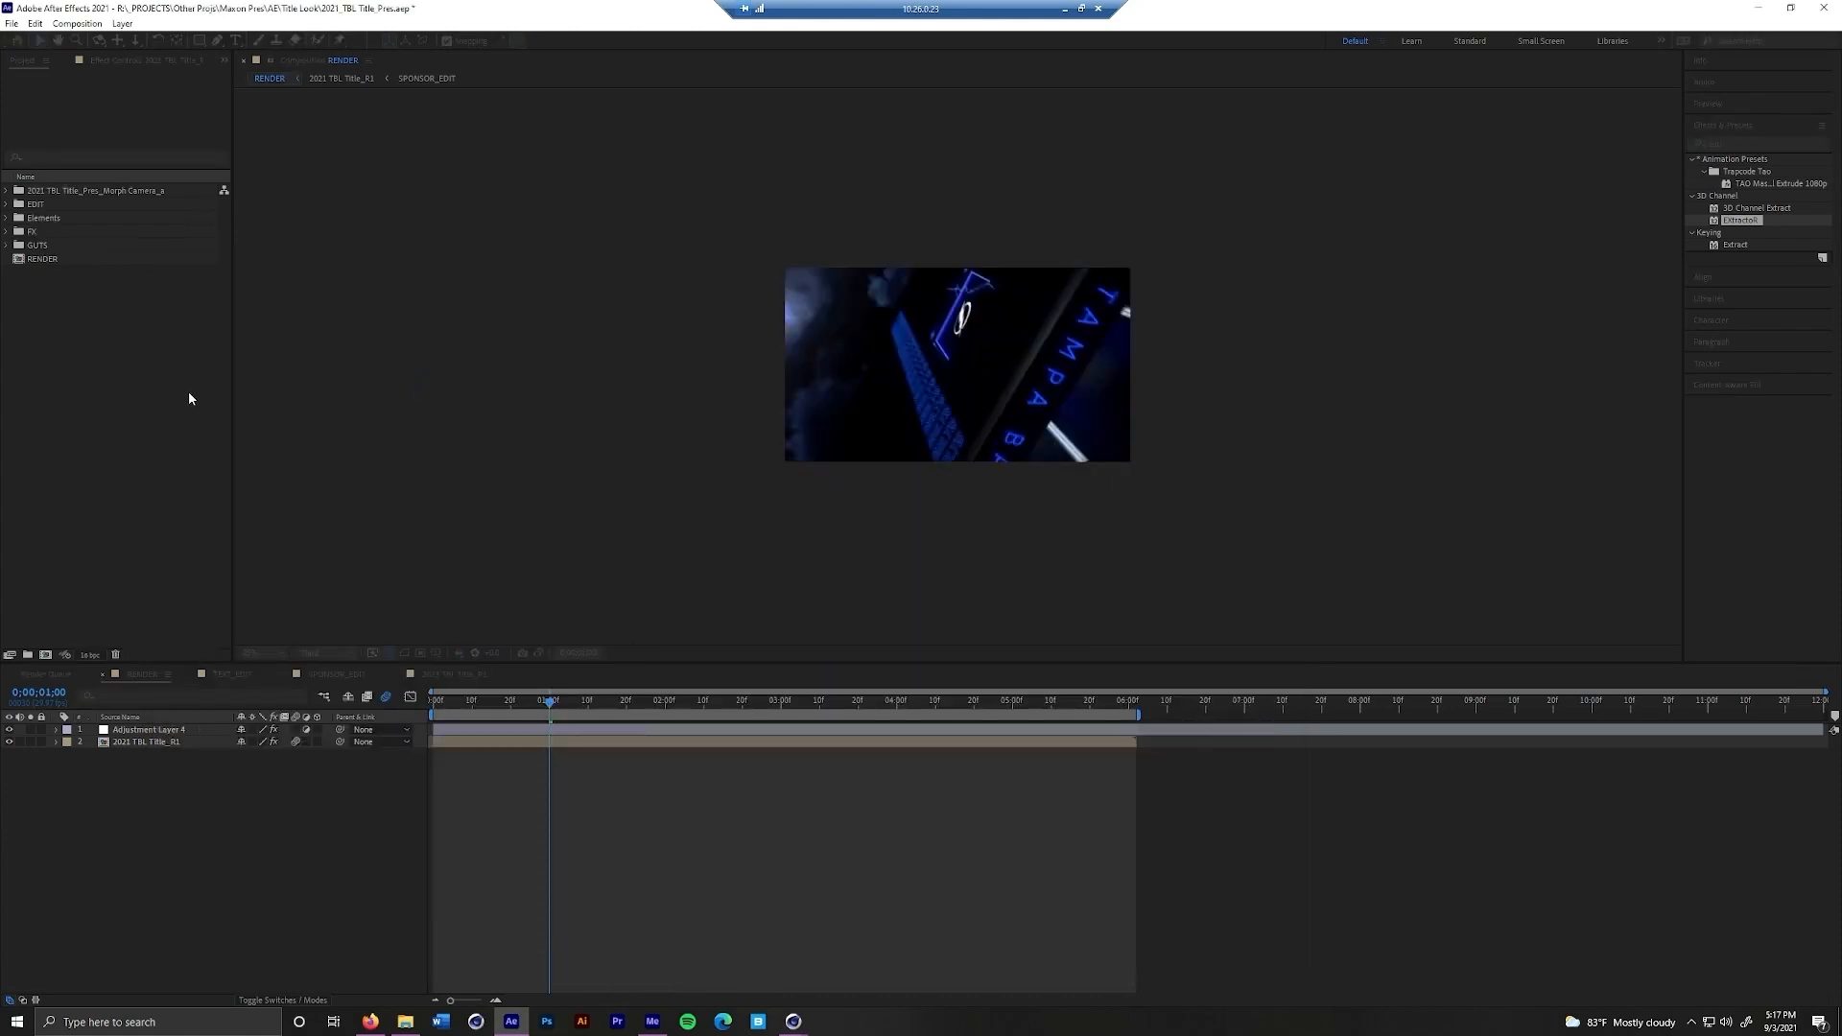
click(125, 197)
click(10, 196)
click(140, 218)
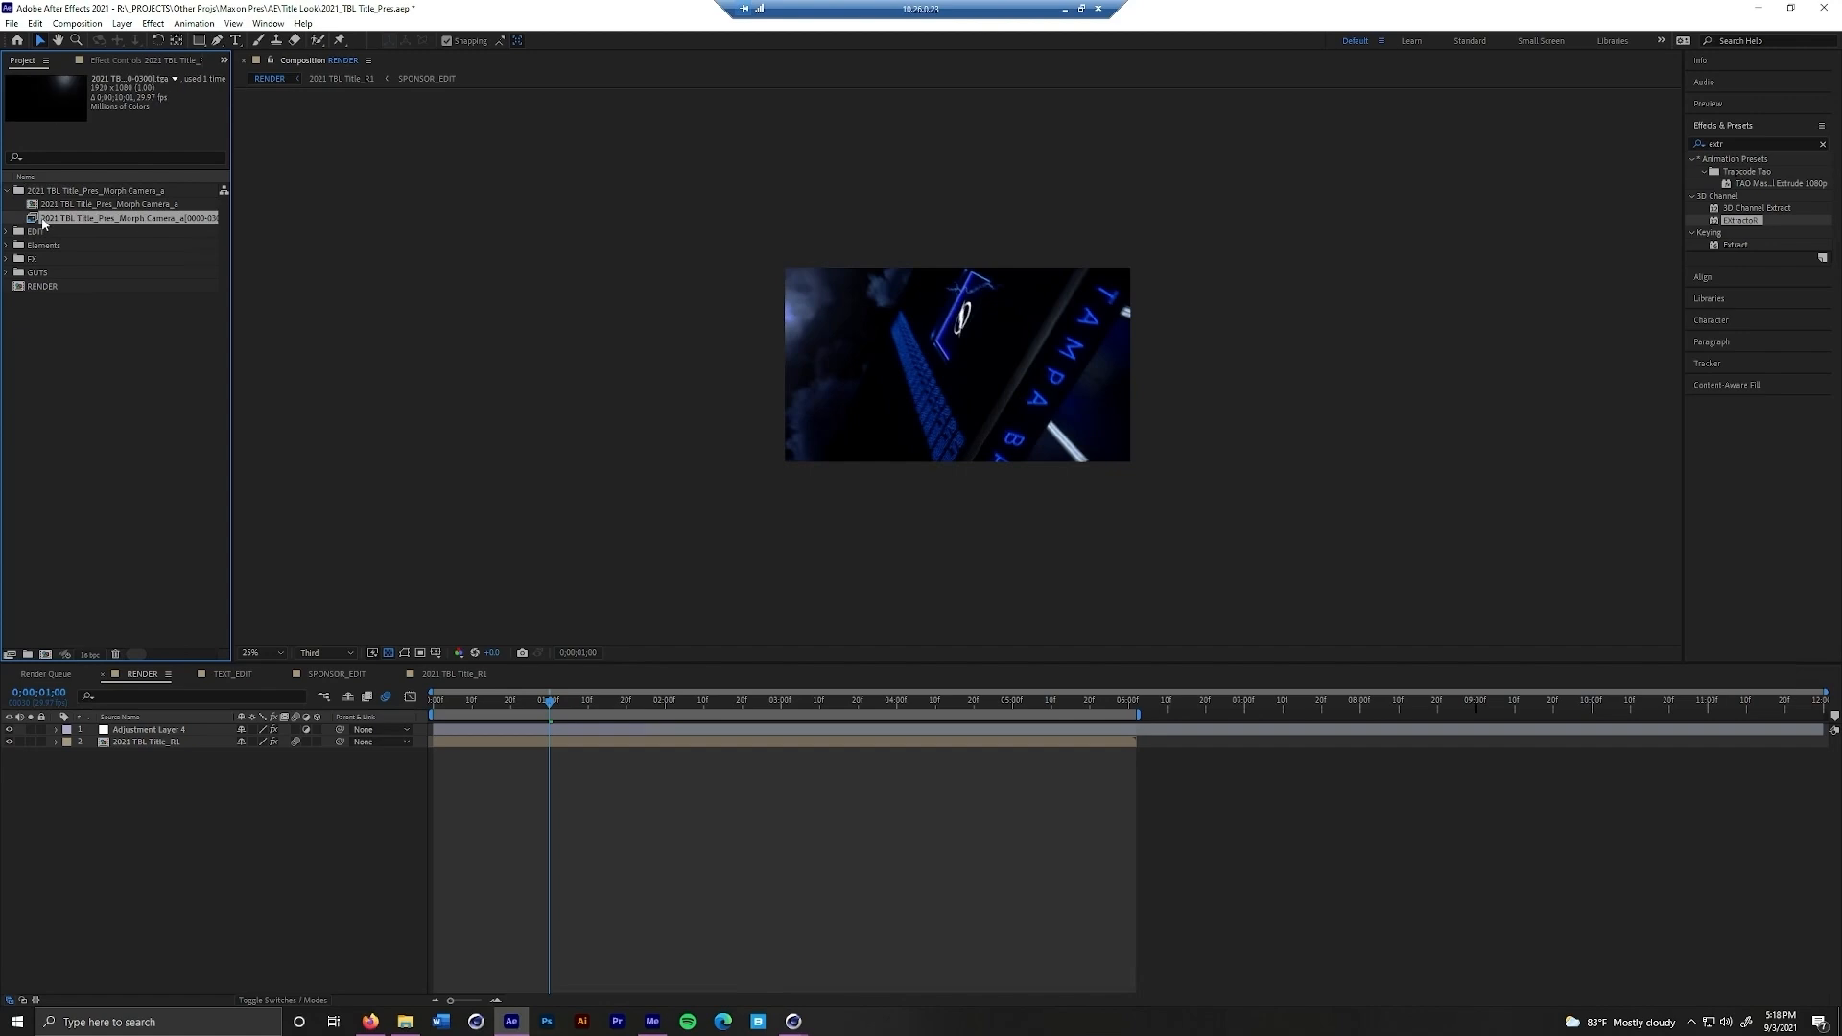
click(156, 206)
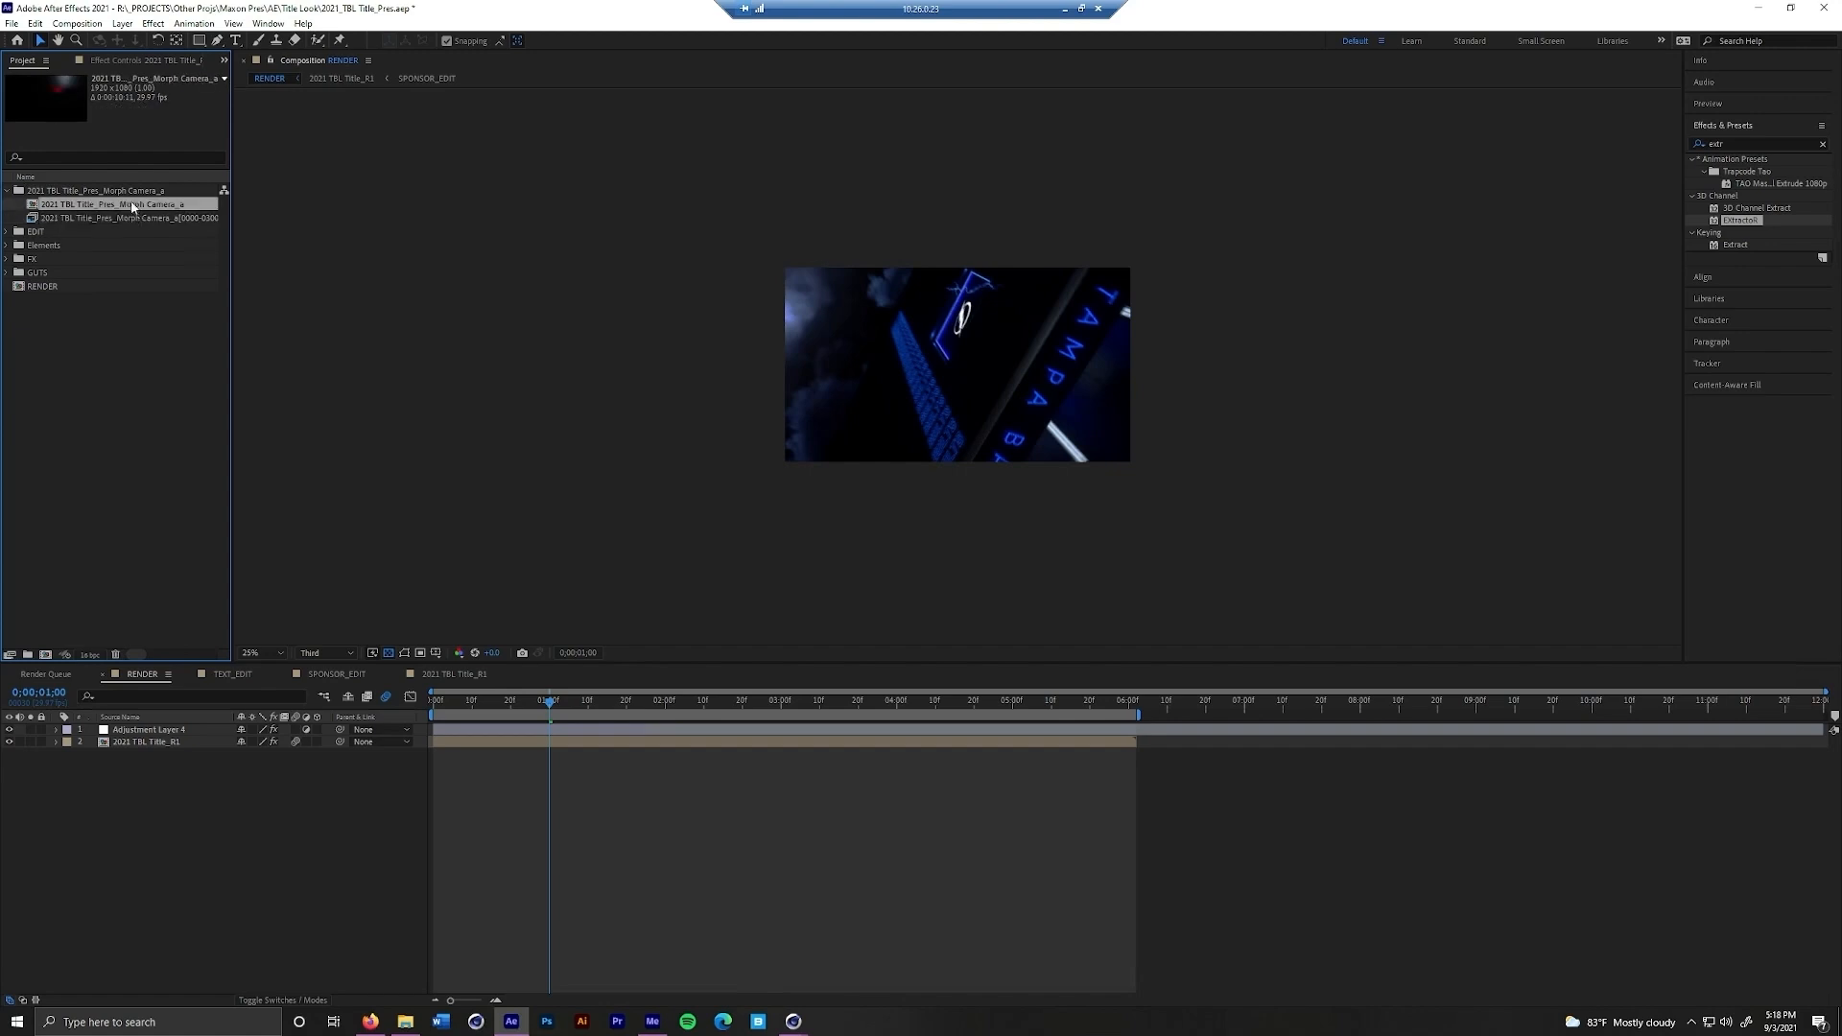
Import the 2021 TBL Title Pass EXR sequence from the Object Pass folder into the 2021 TBL Title_Pres_Morph Camera_a project folder
click(135, 192)
key(ctrl+i)
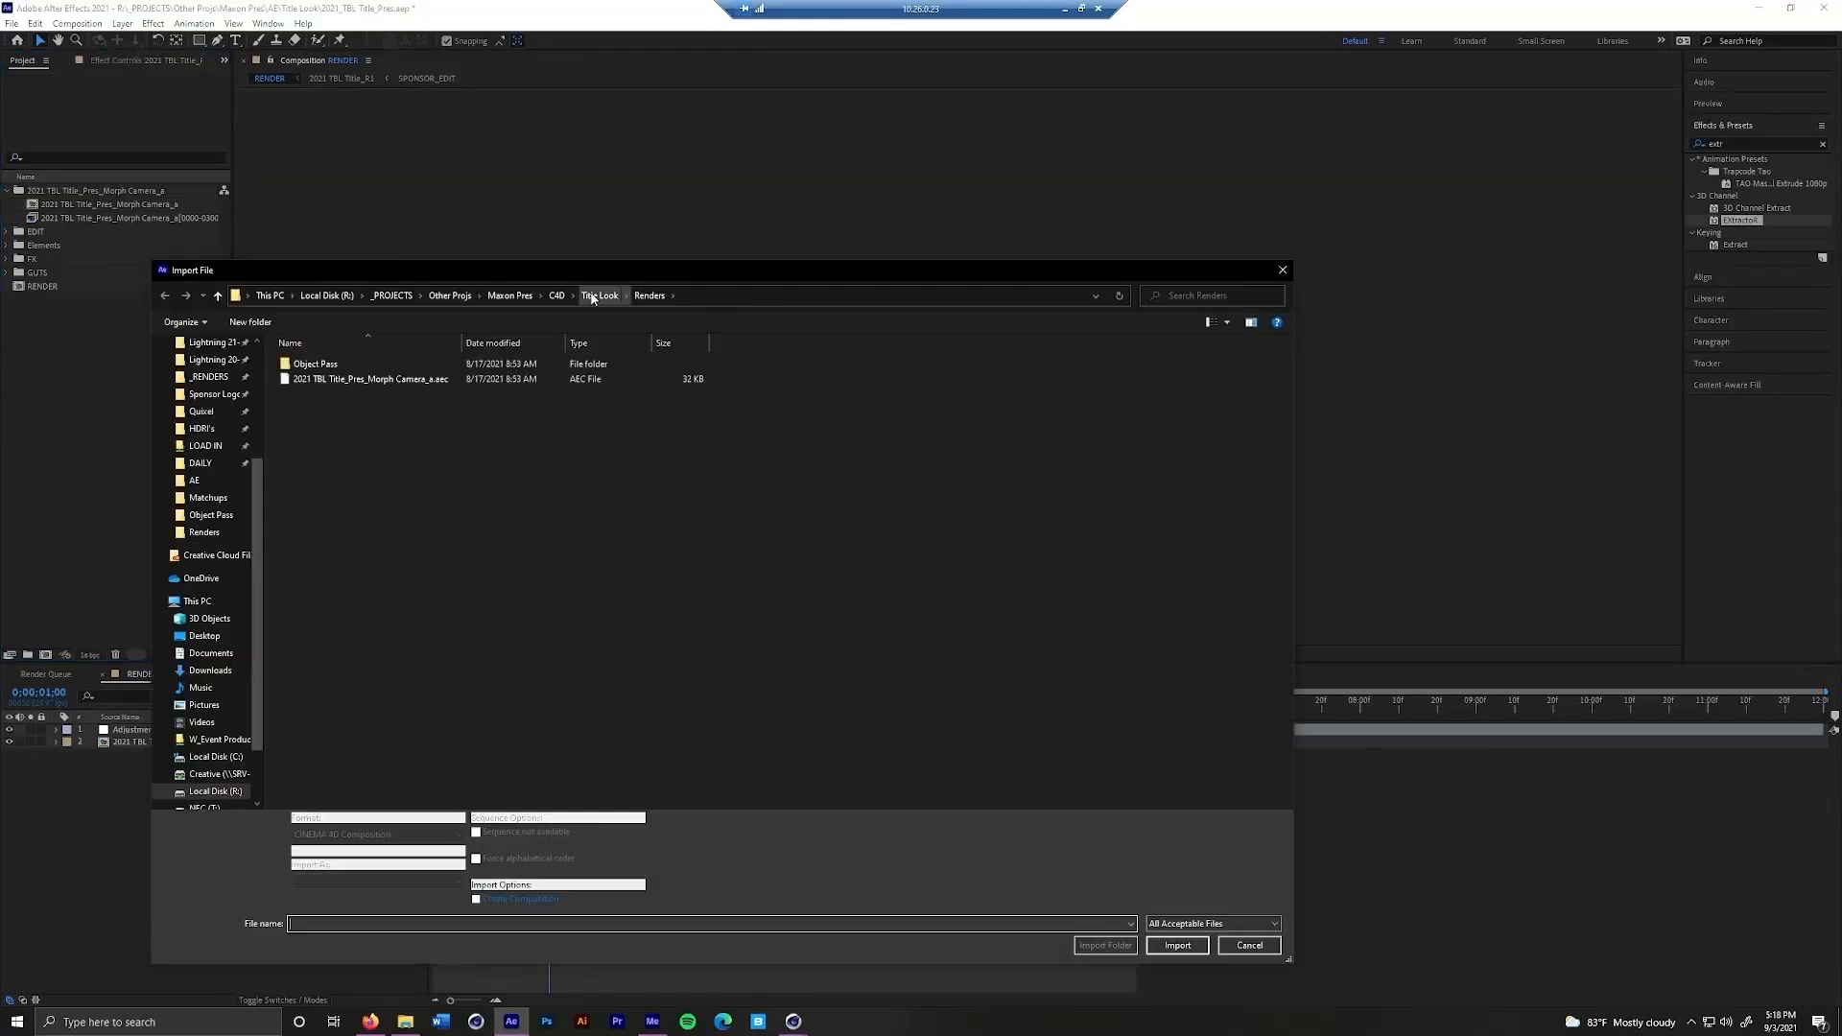
click(592, 297)
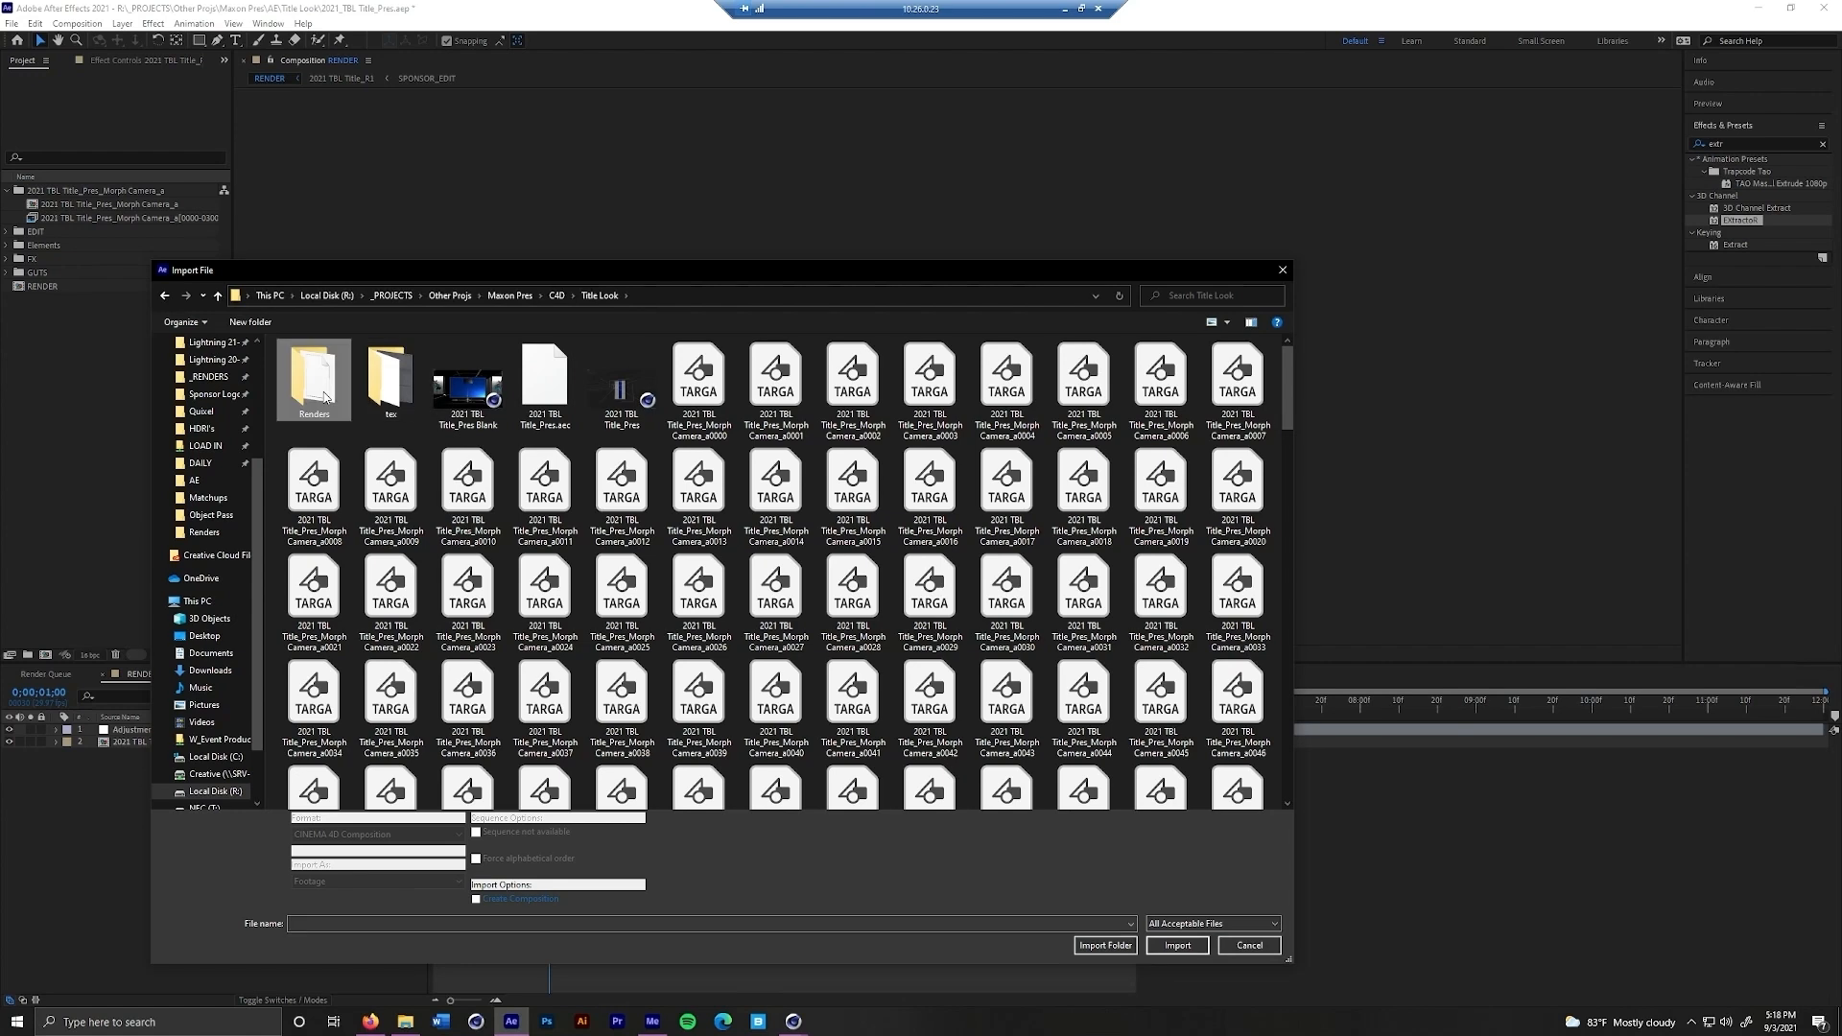
double_click(325, 397)
double_click(357, 367)
double_click(325, 381)
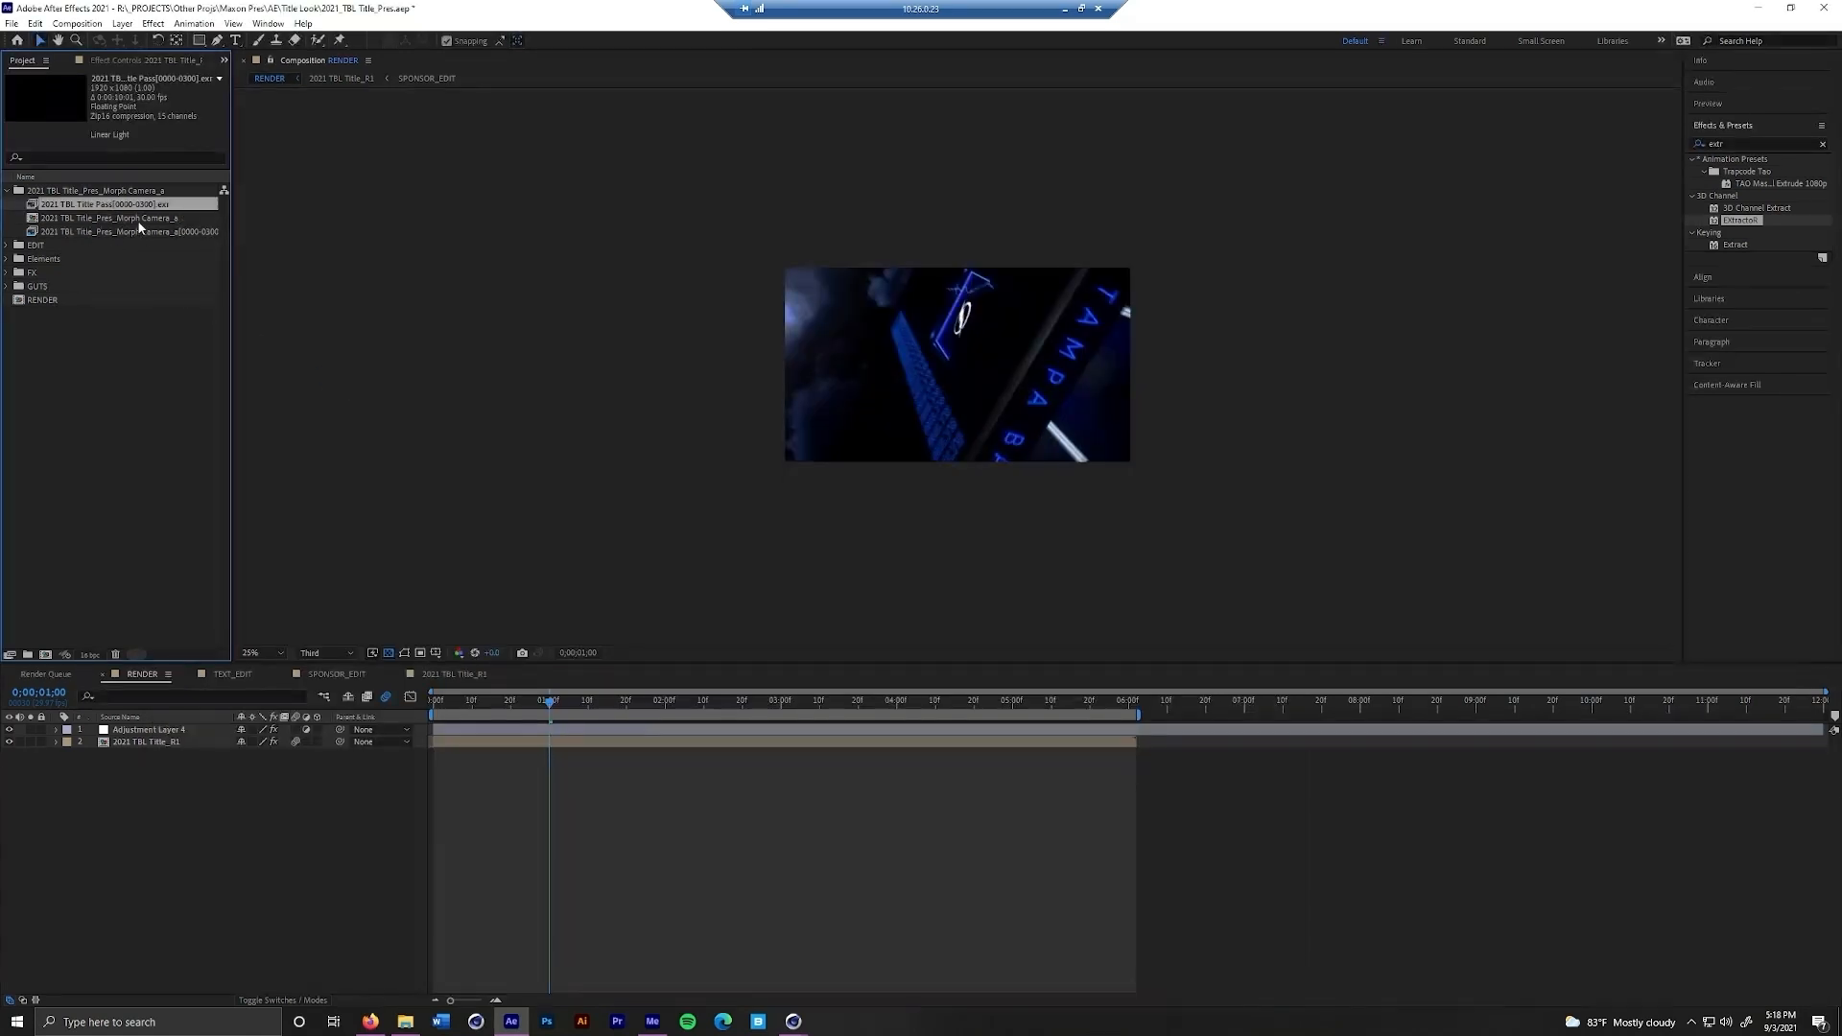
Open the 2021 TBL Title_Pres_Morph Camera_a composition and delete the OctaneCamera 1 through OctaneCamera 4 layers
double_click(140, 220)
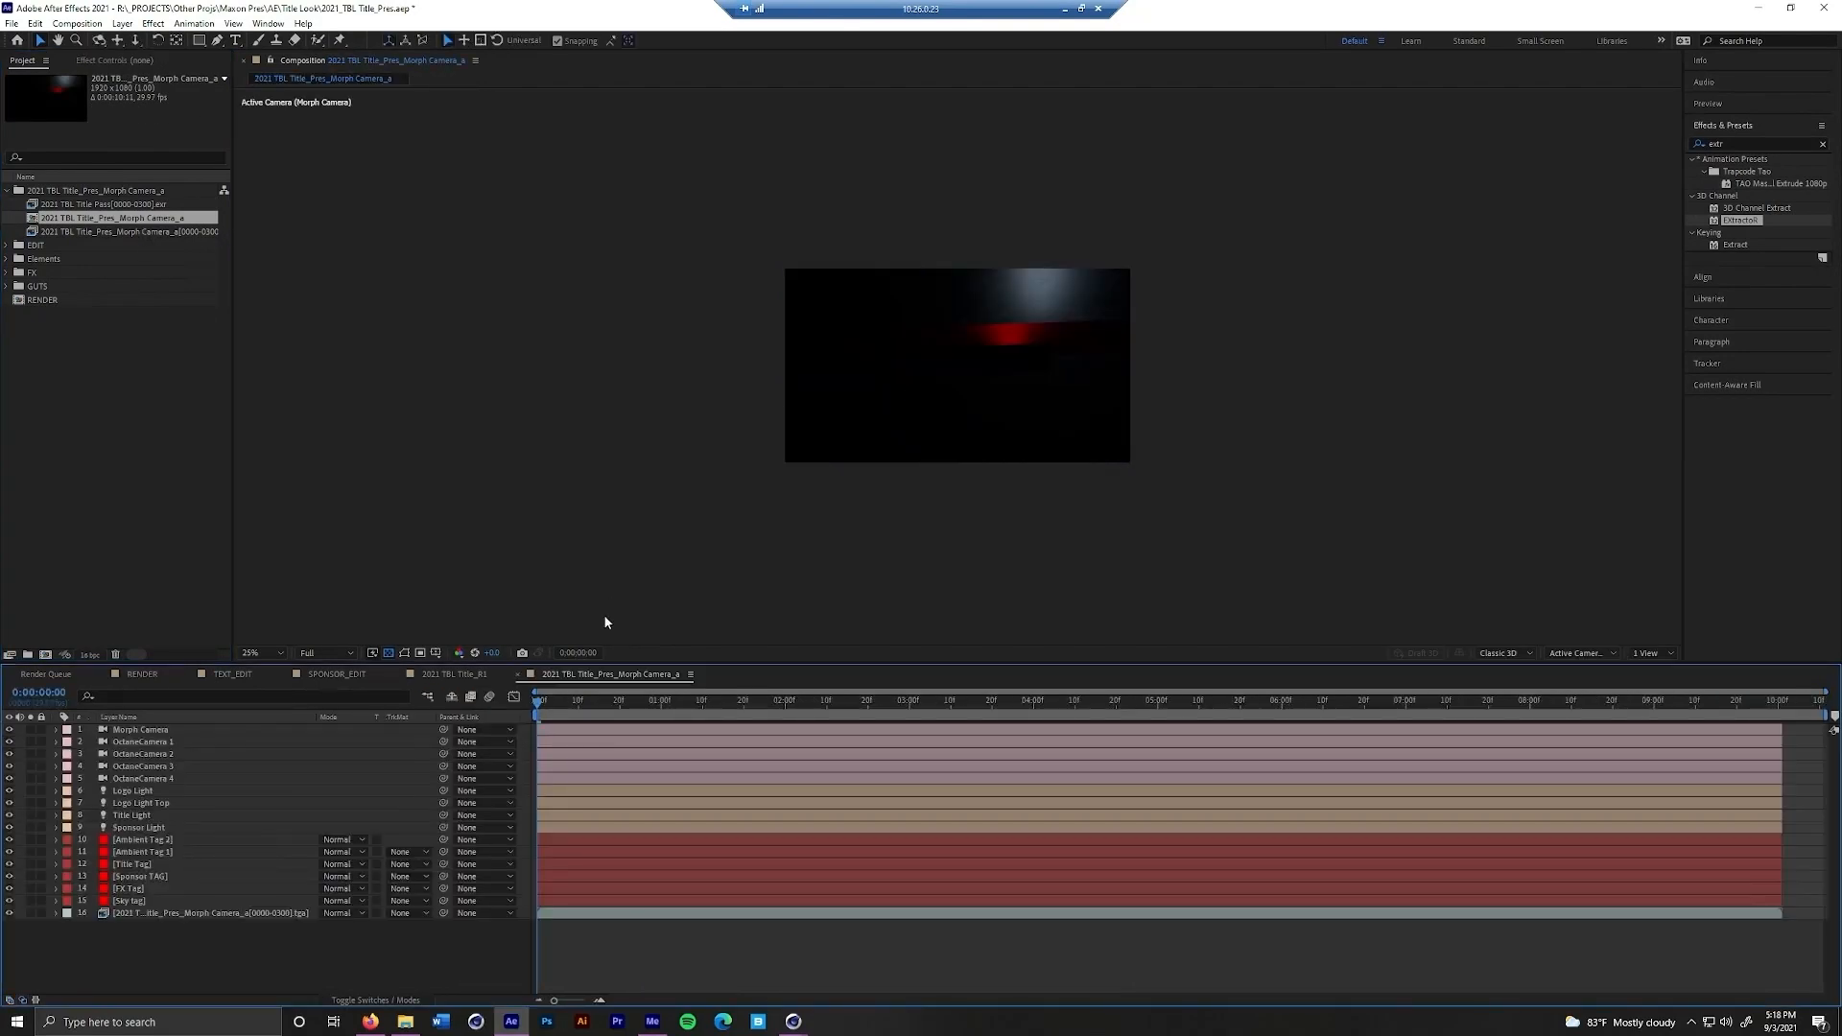
drag(545, 713, 974, 702)
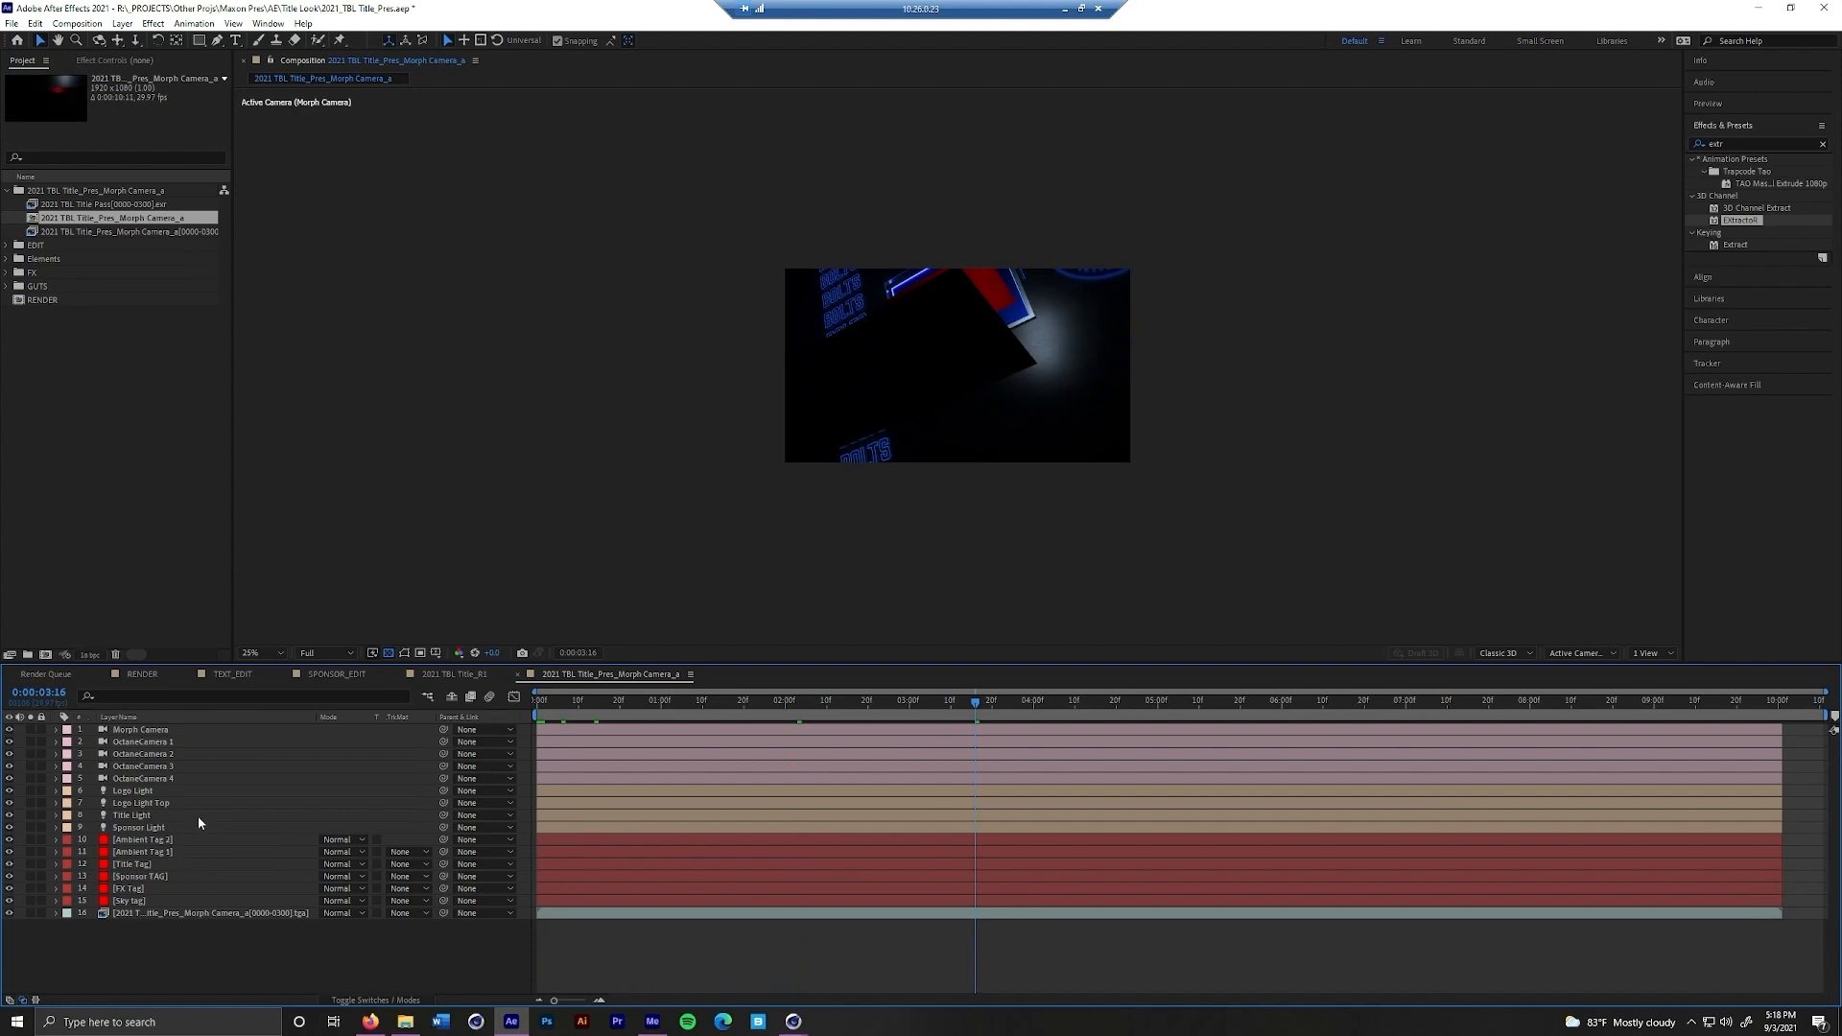
drag(154, 742, 158, 774)
shift+click(160, 778)
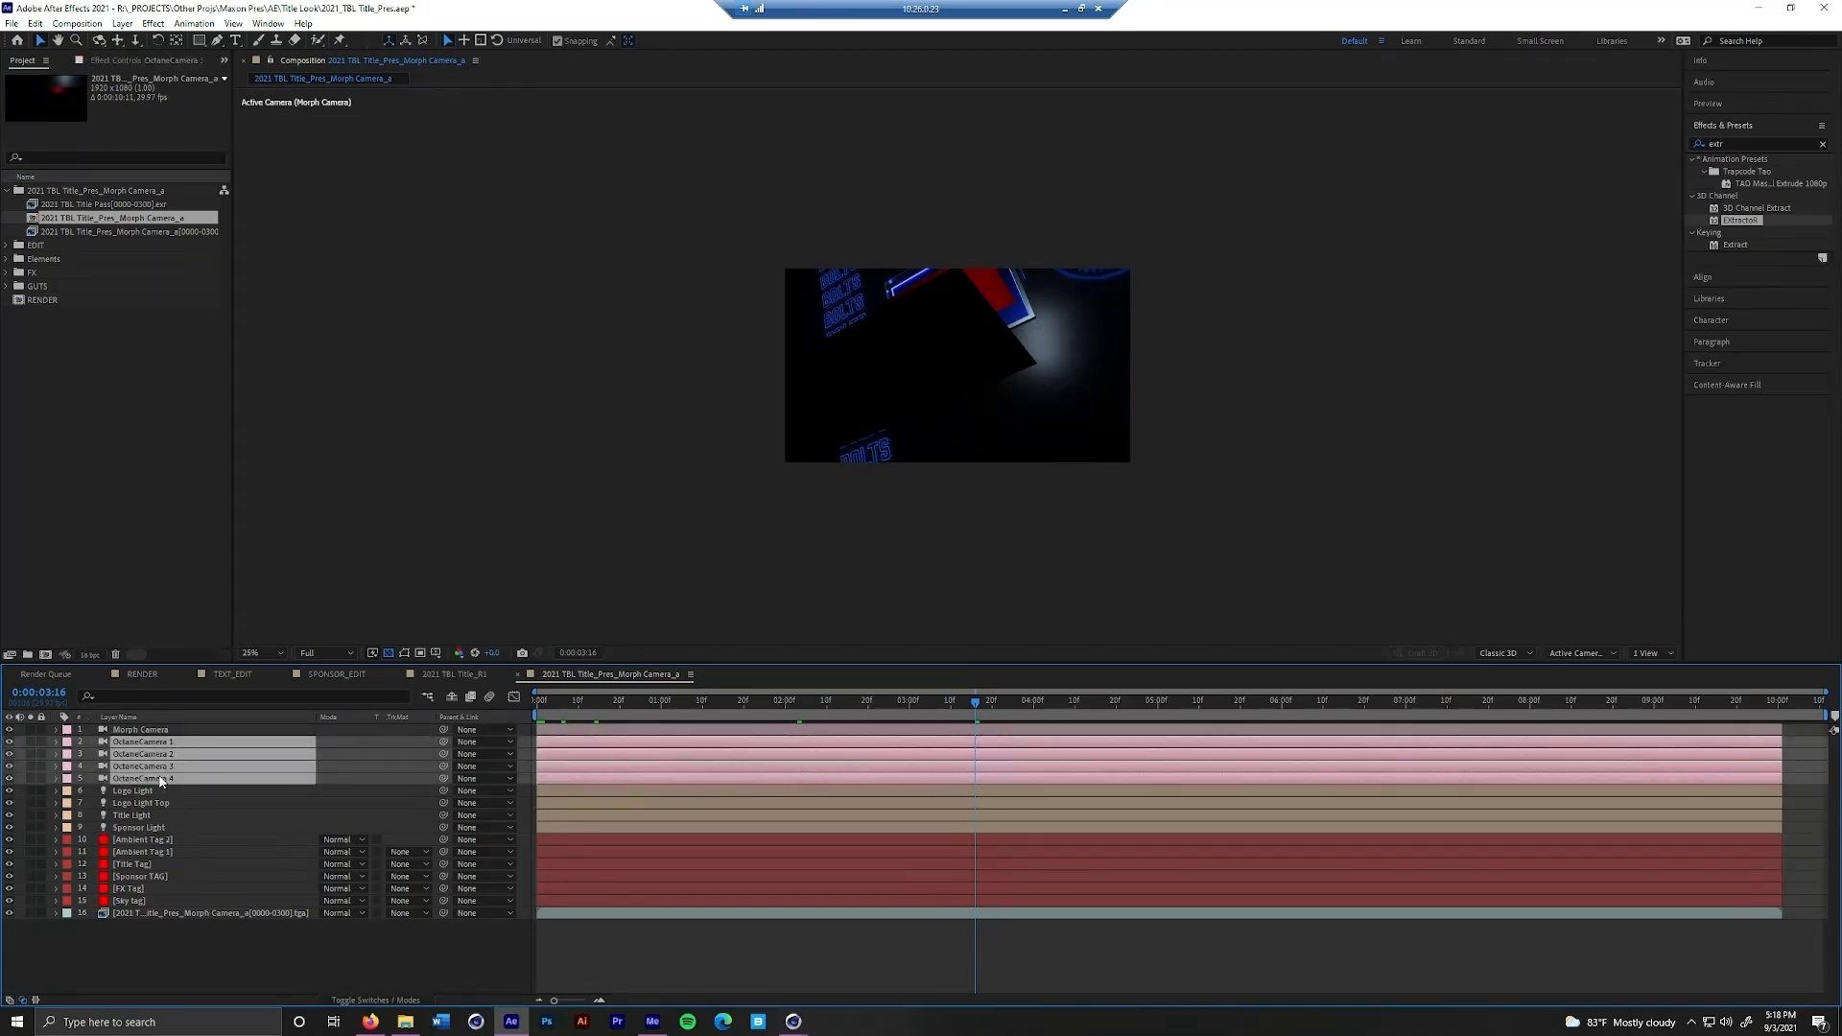
key(Delete)
Inspect the keyframed properties of the Morph Camera layer and collapse them again
click(165, 733)
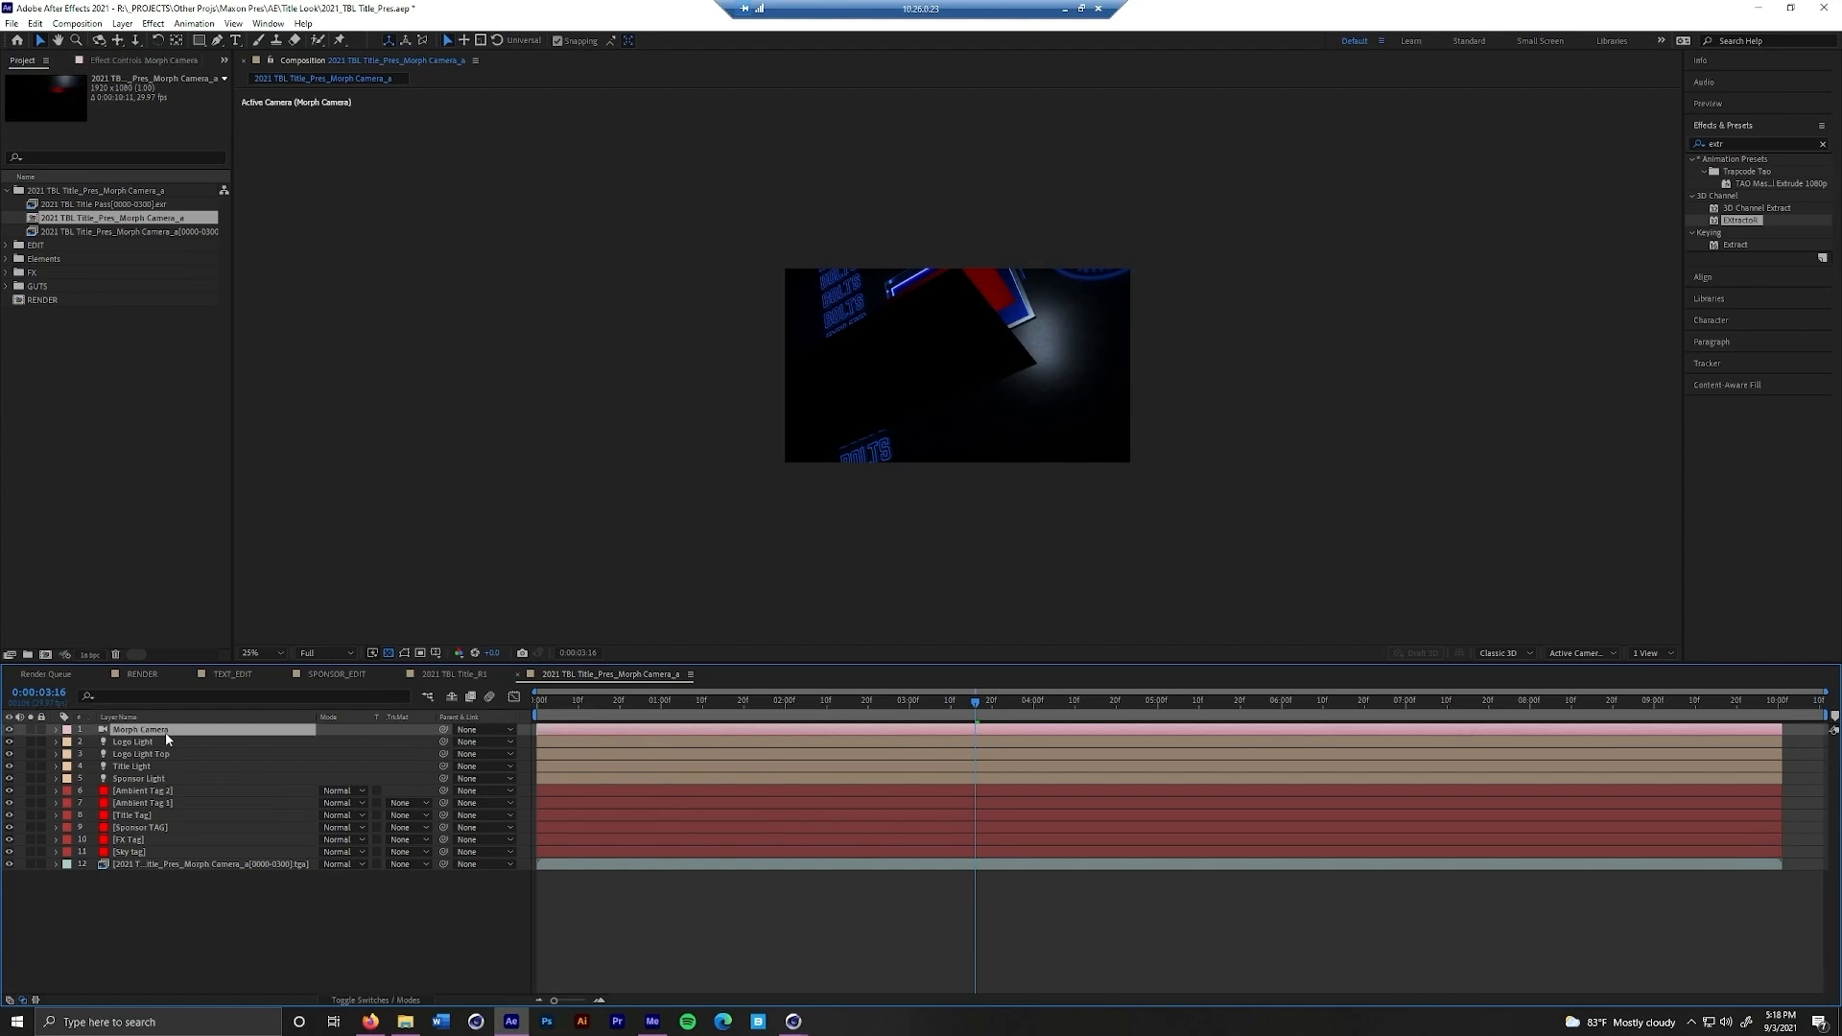
key(u)
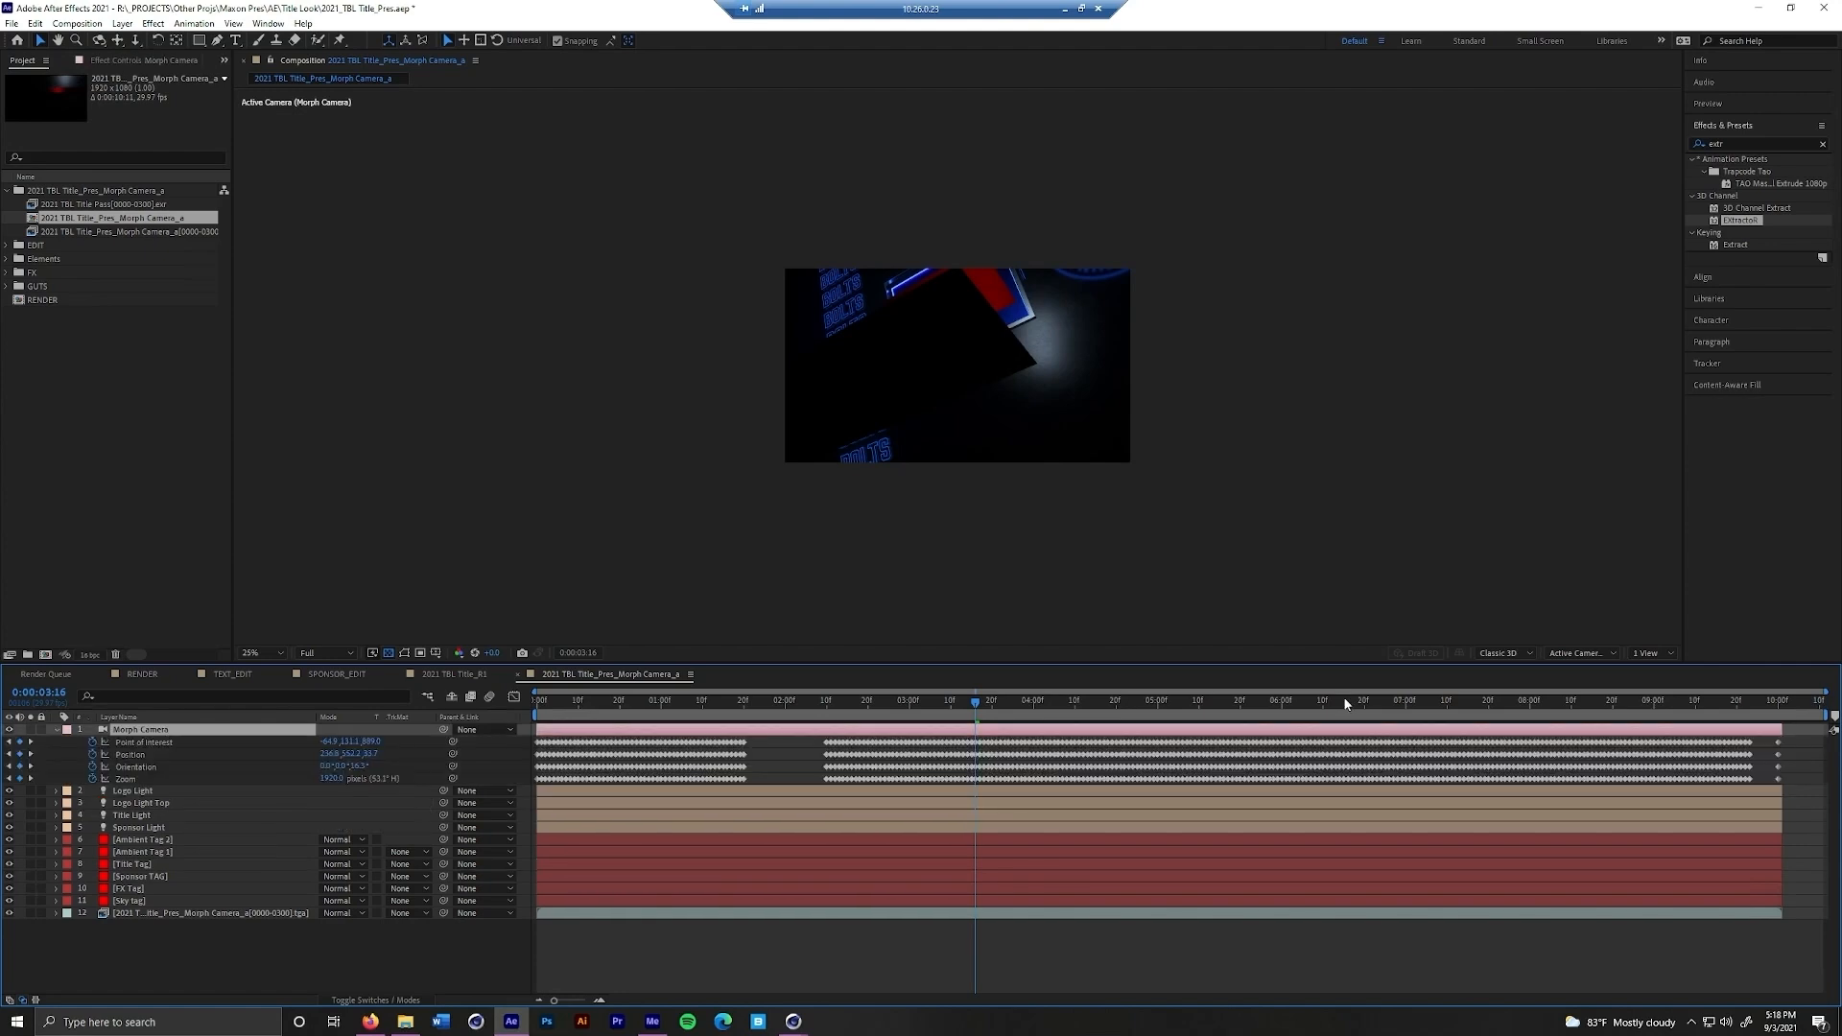
key(u)
Delete the Logo Light, Logo Light Top, Title Light and Sponsor Light layers
click(158, 743)
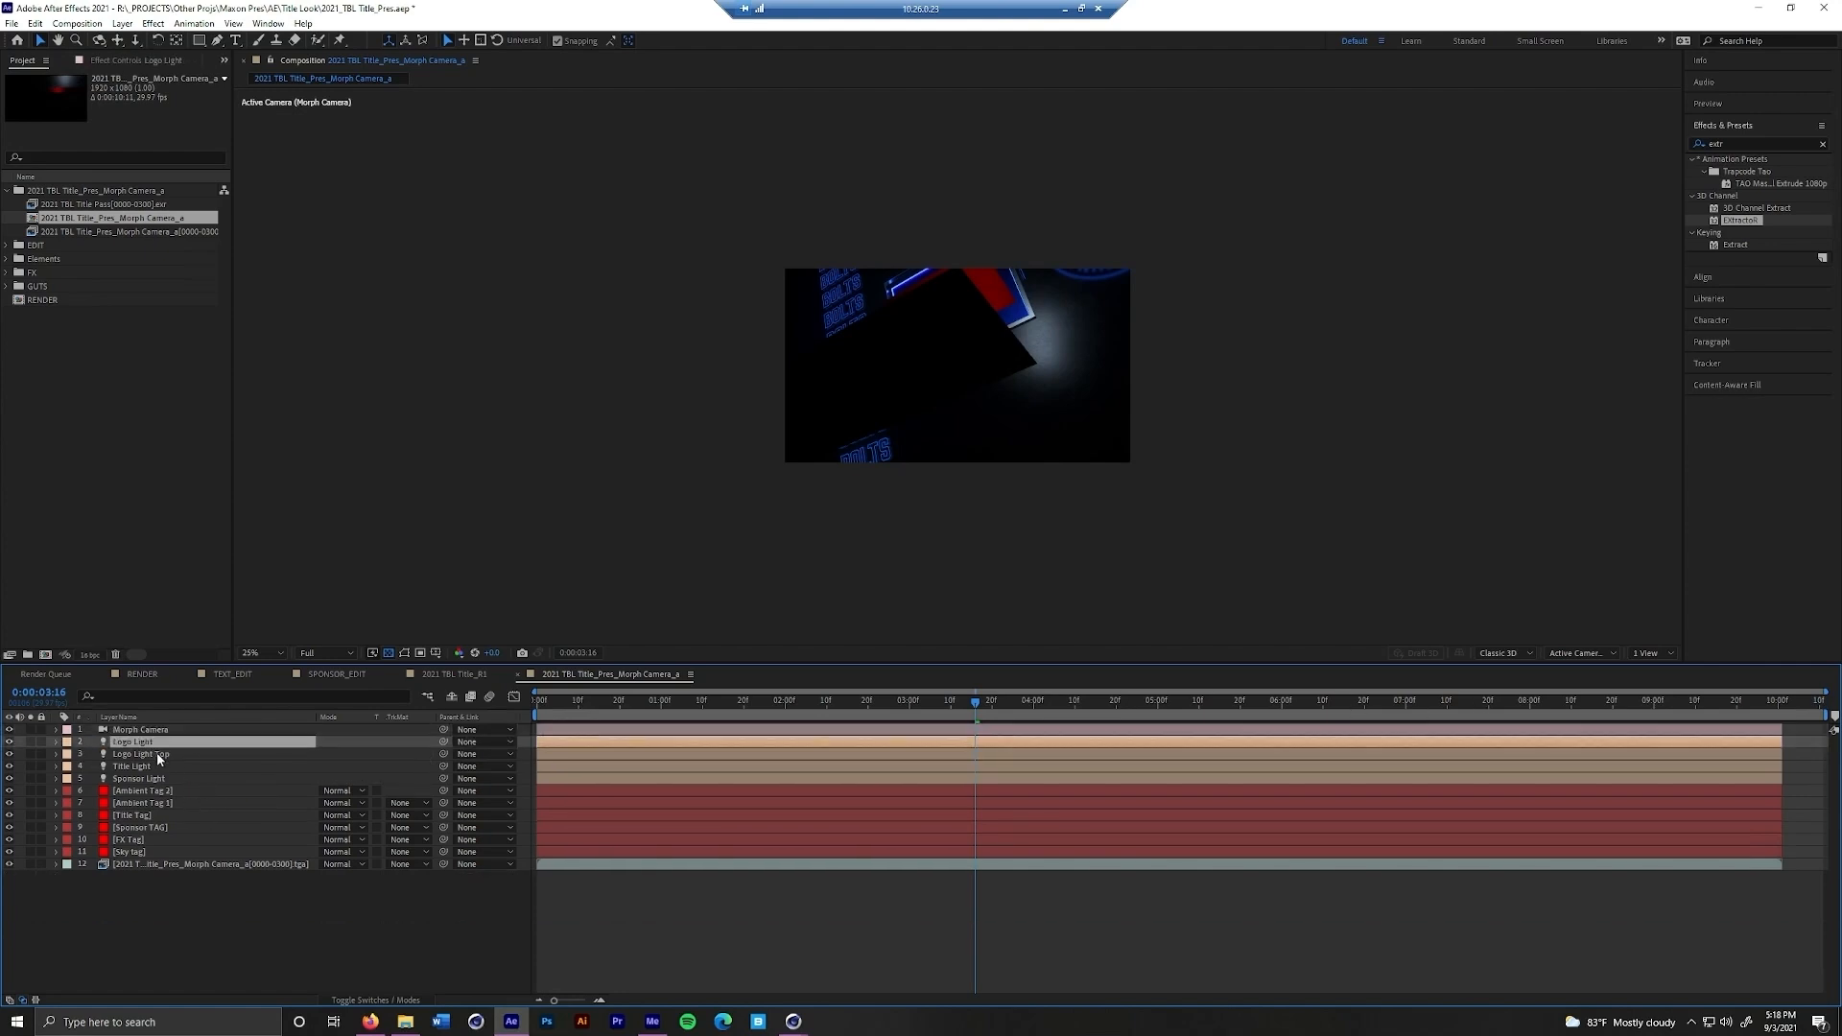
shift+click(155, 782)
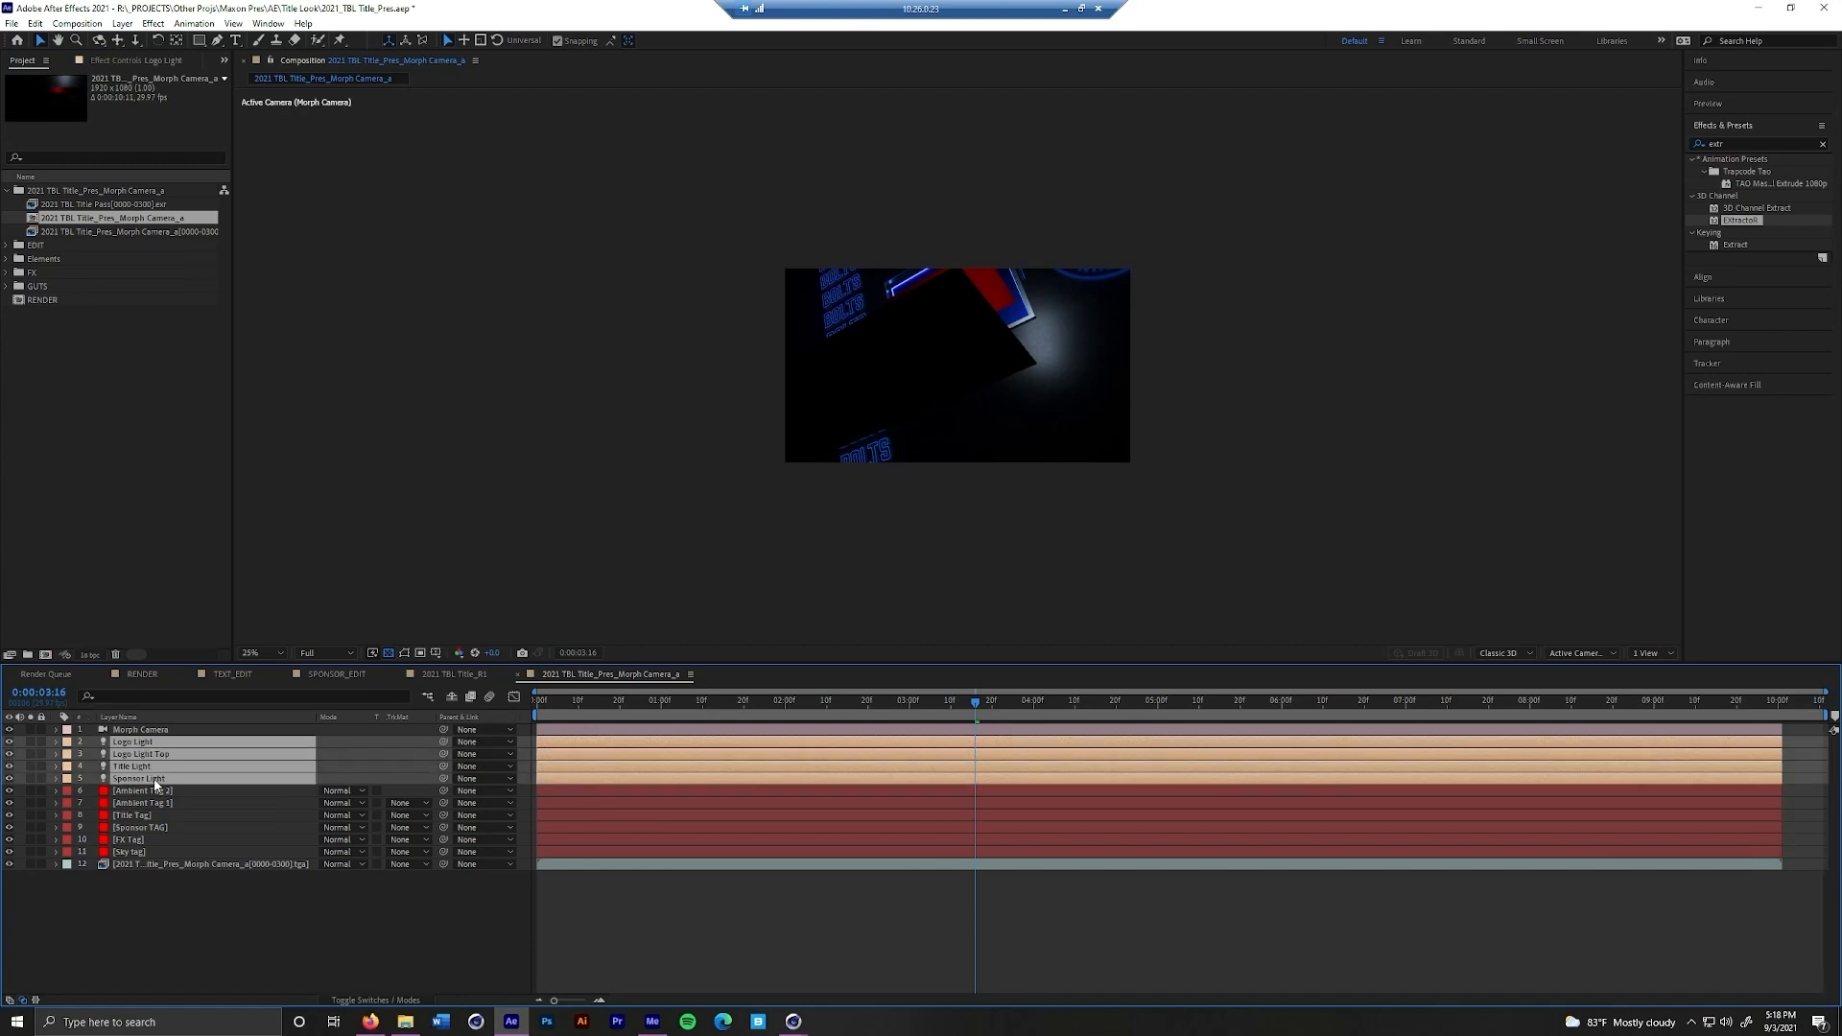
key(Delete)
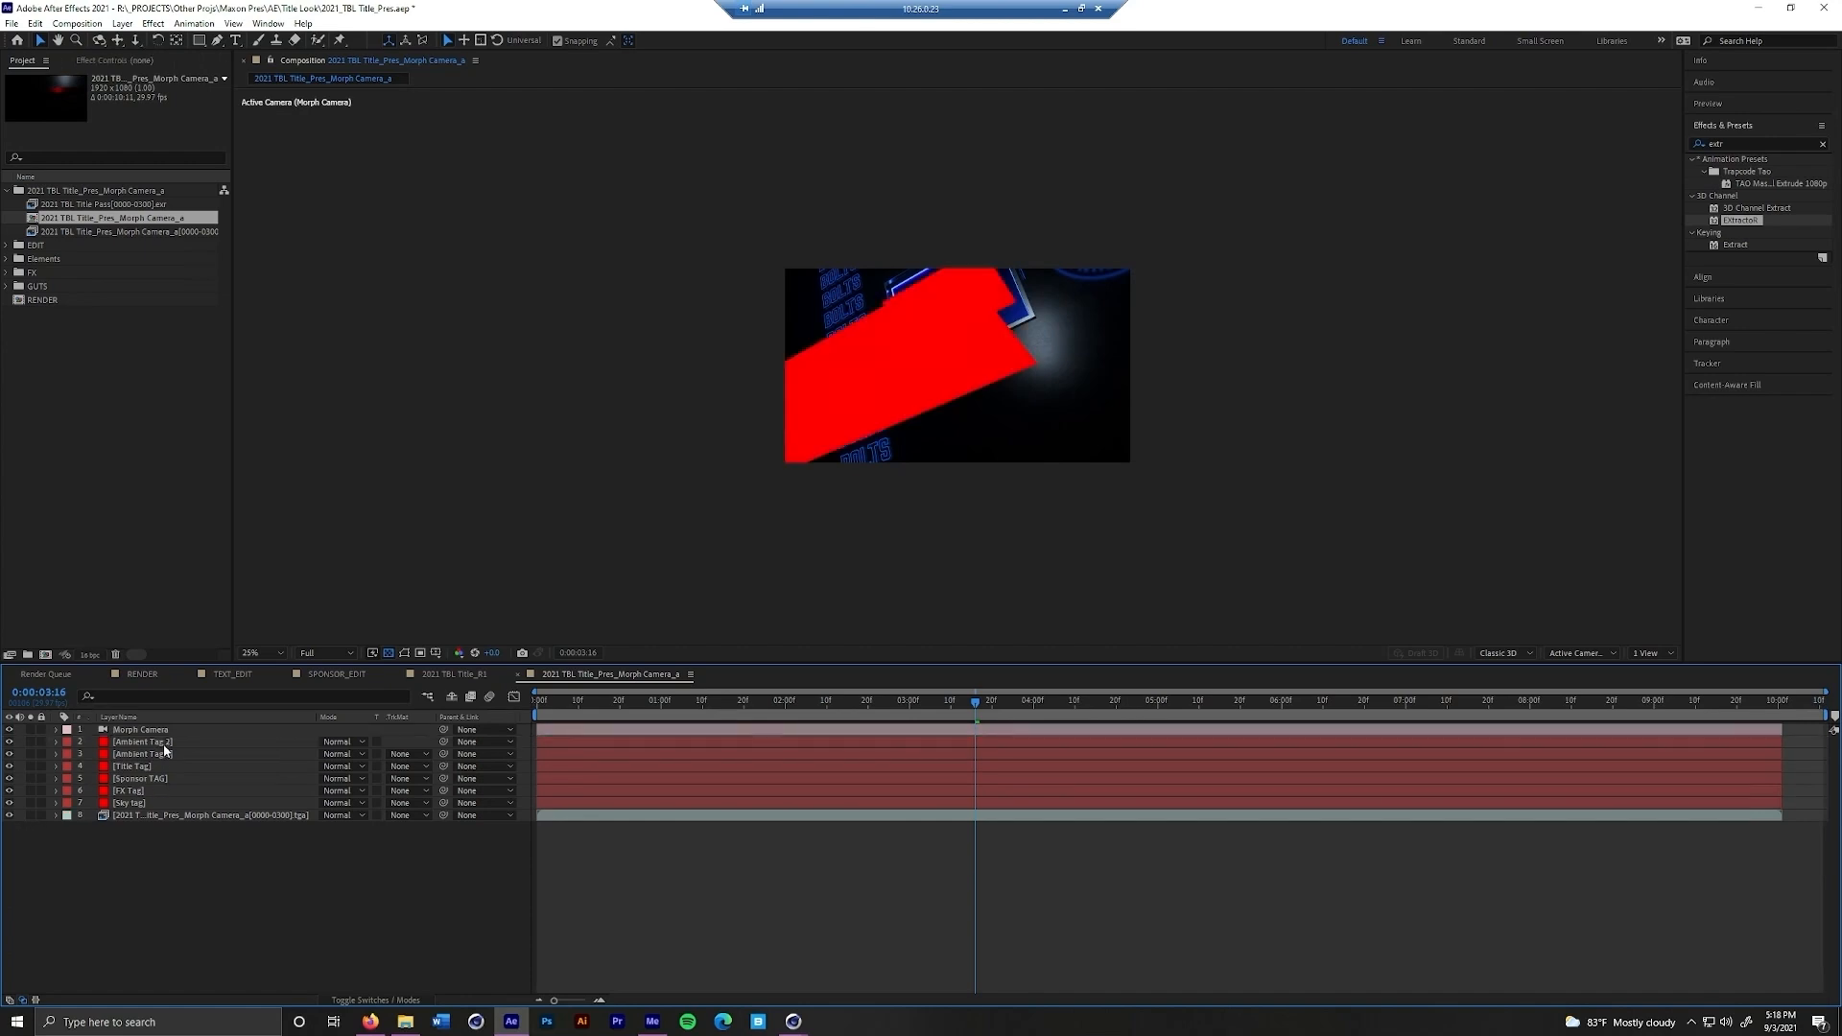
Hide the Ambient Tag 1 and Ambient Tag 2 layers and move them to the bottom of the layer stack
click(163, 746)
shift+click(166, 756)
click(9, 755)
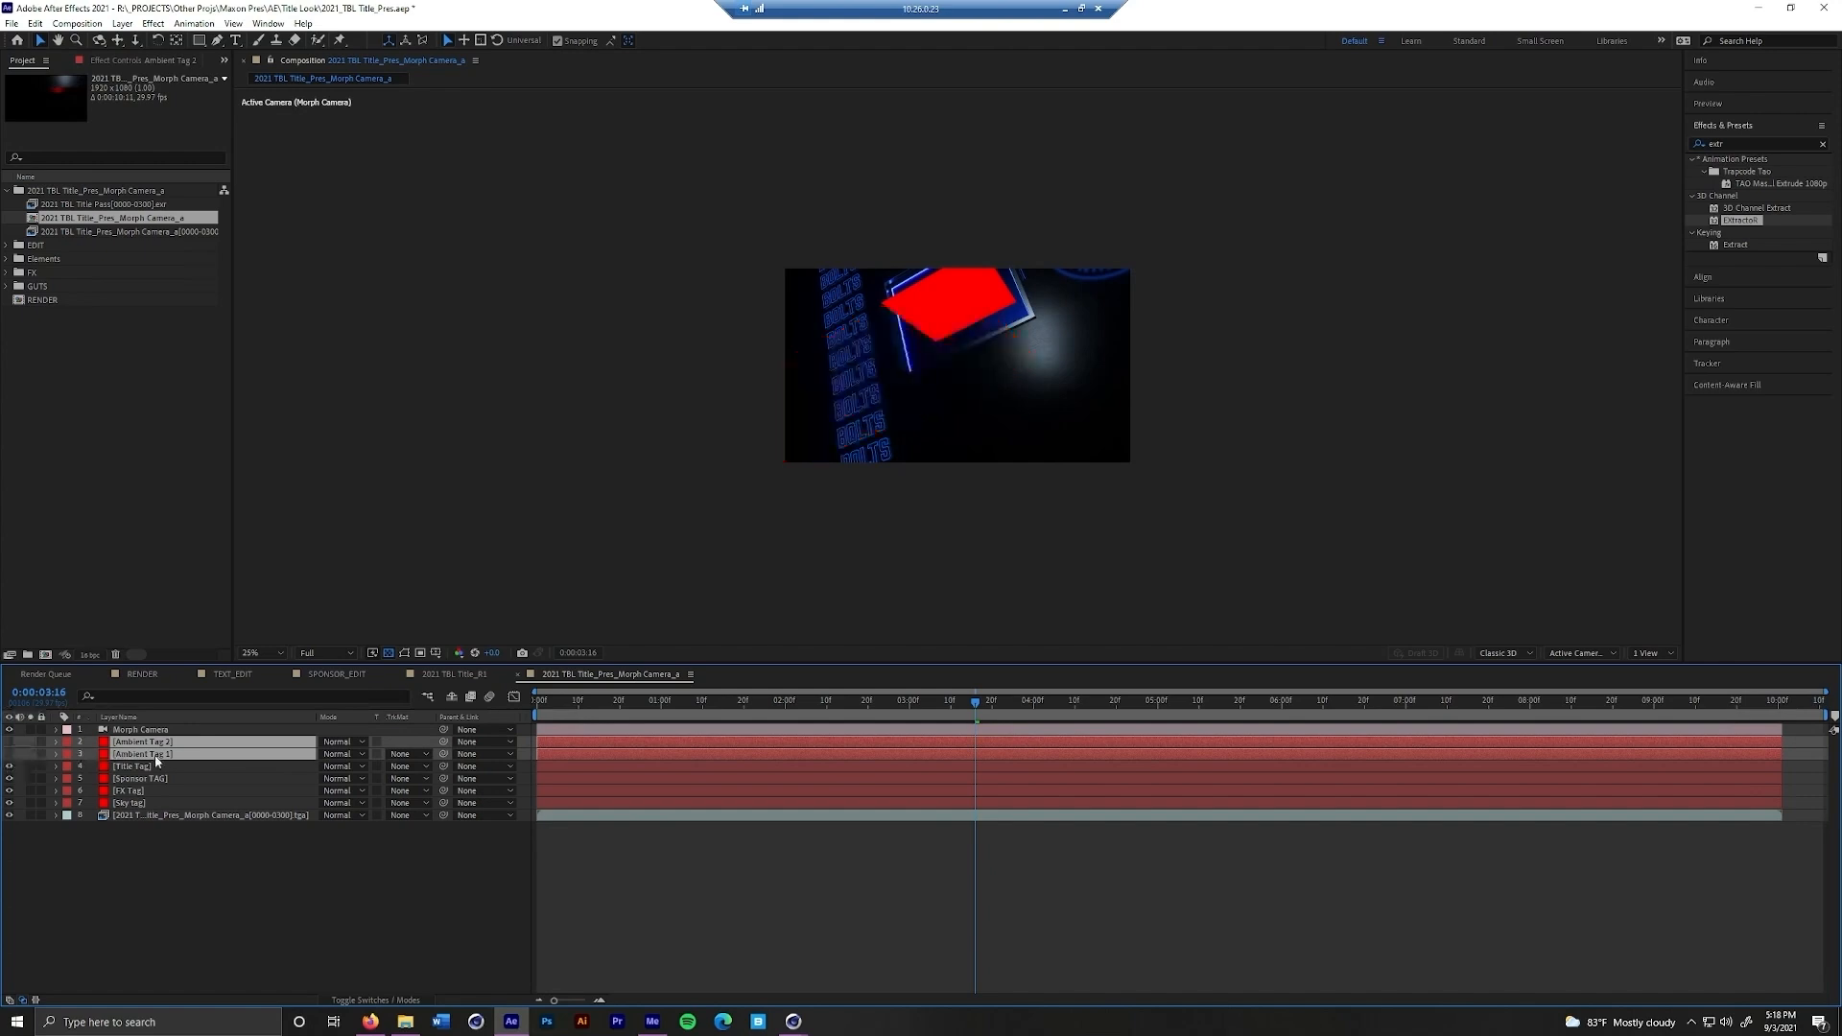
drag(173, 760, 172, 825)
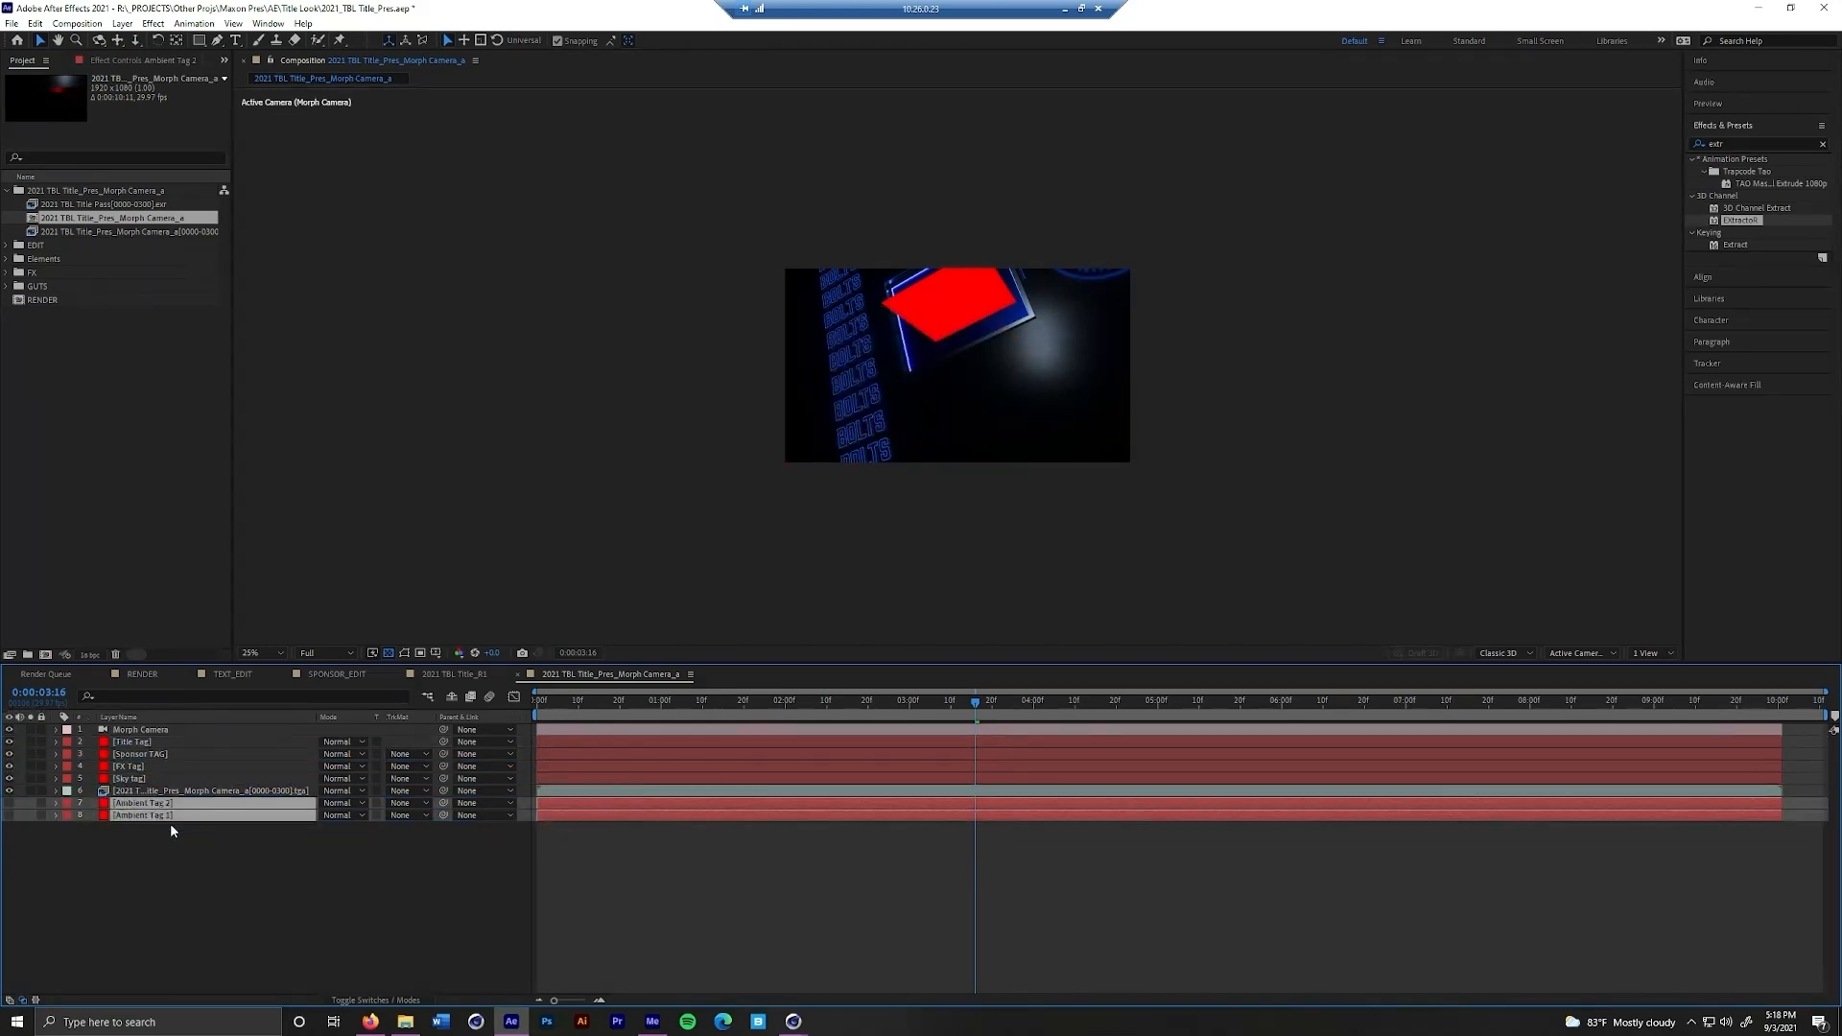
Expand the EDIT folder in the project and examine the SPONSOR_EDIT and TEXT_EDIT compositions
click(199, 743)
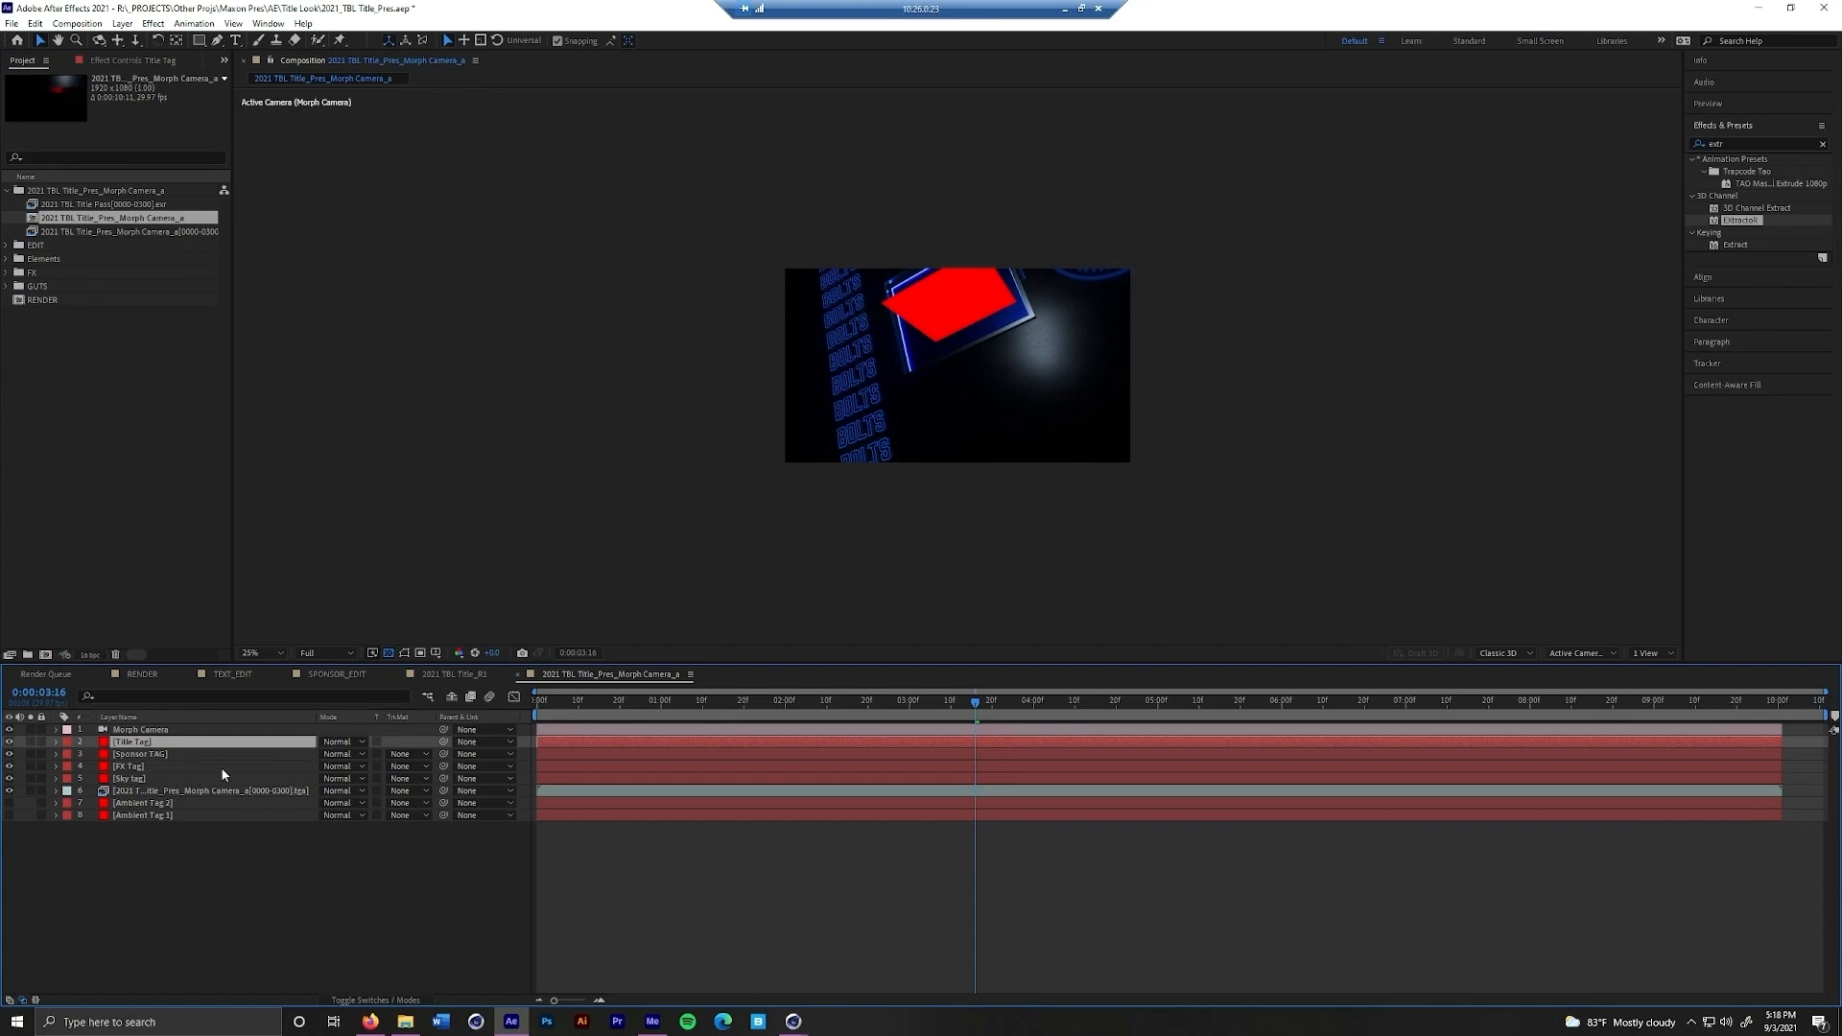
click(7, 191)
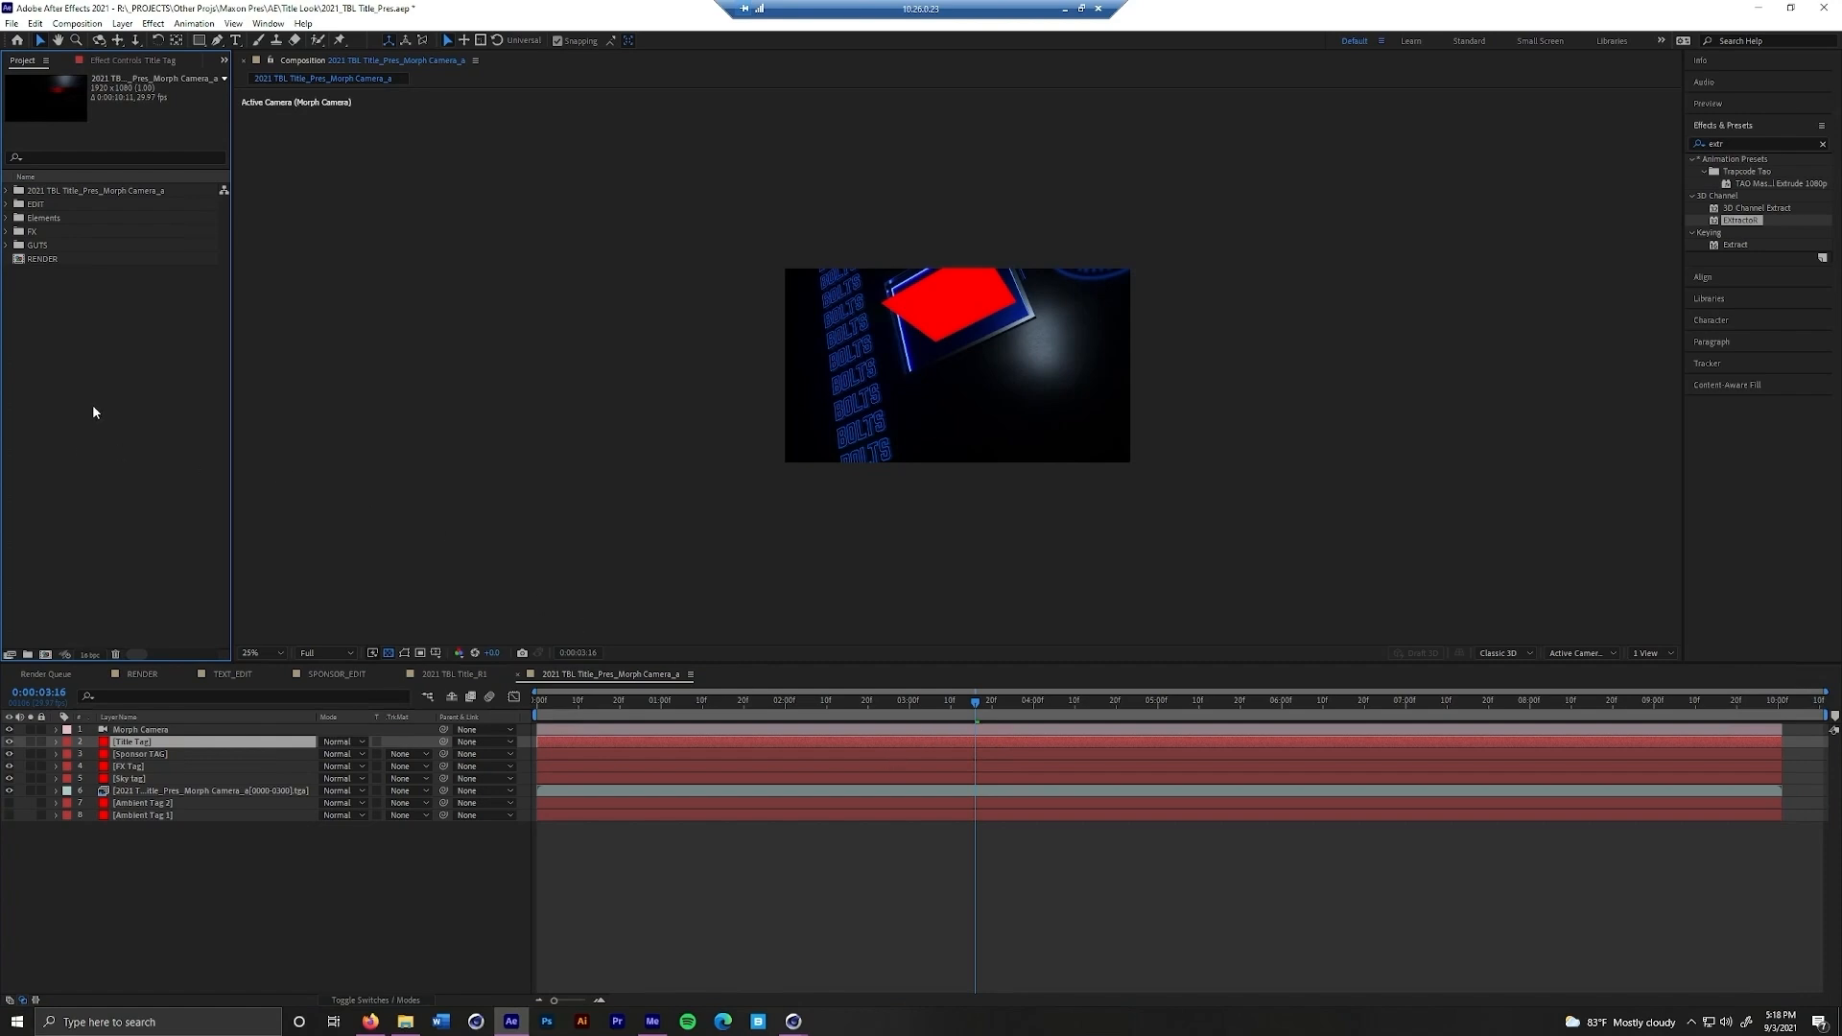
click(38, 206)
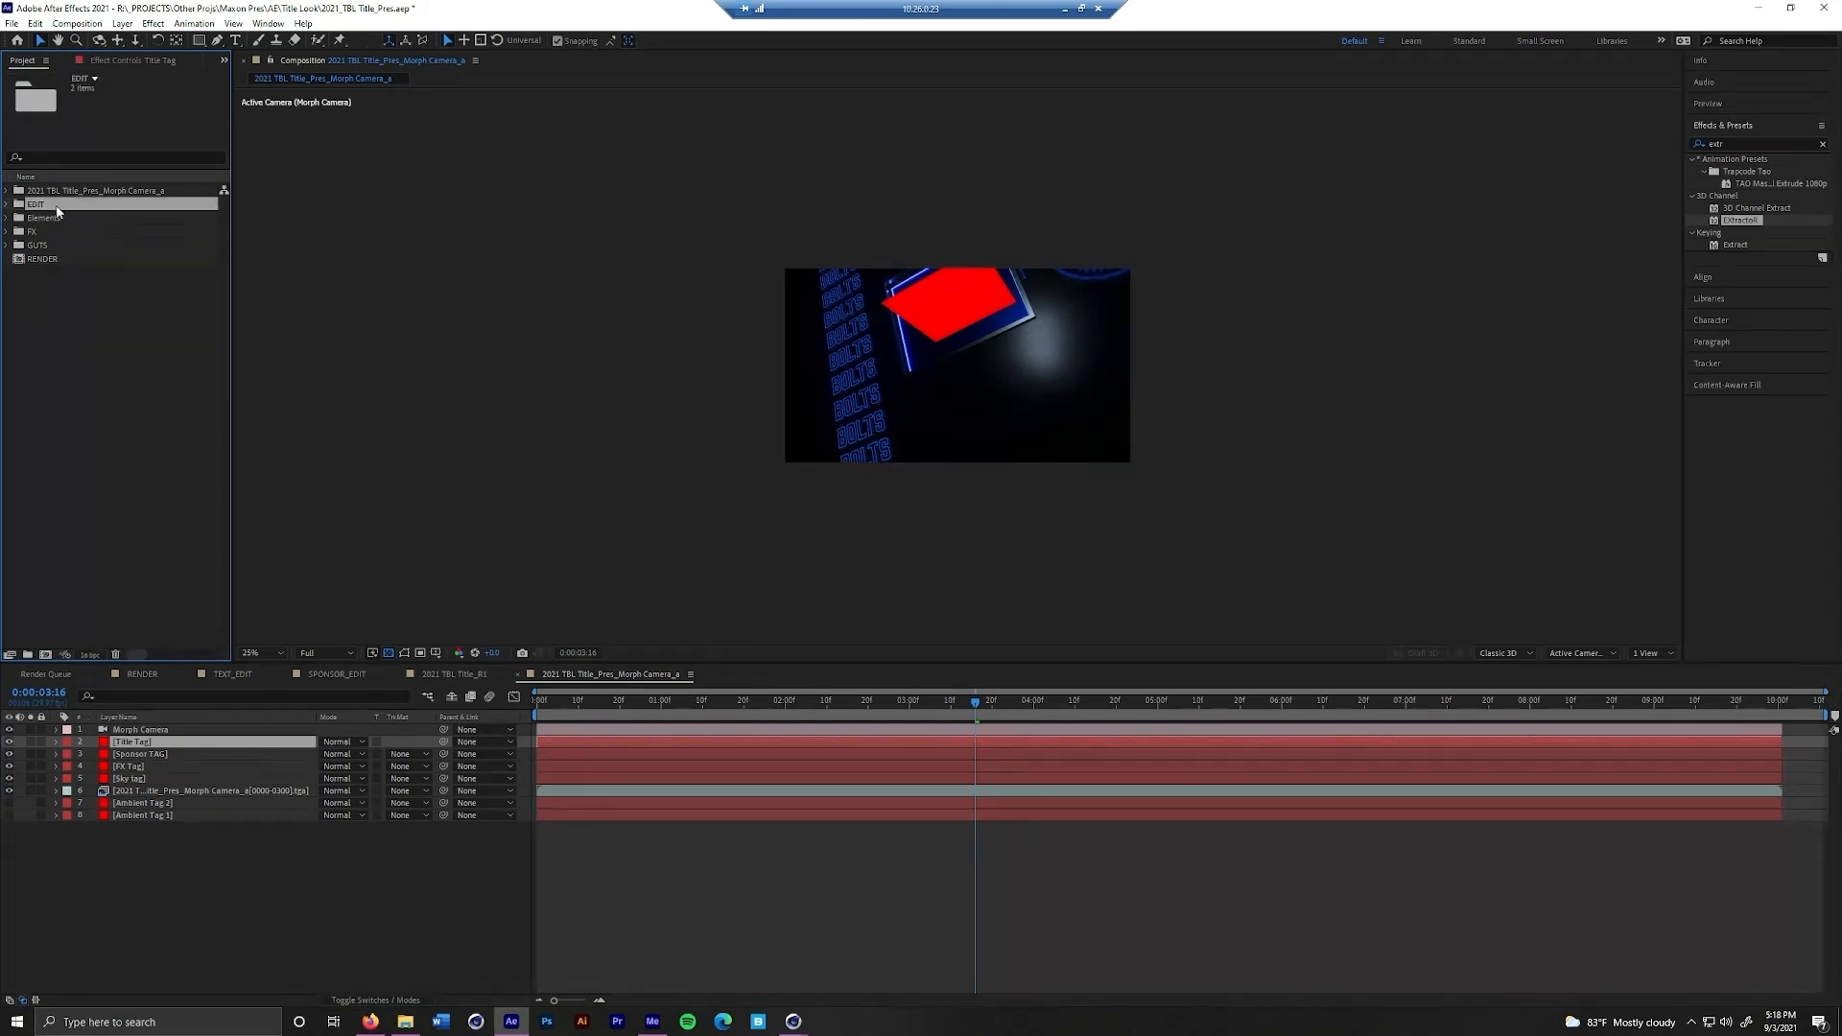
click(6, 205)
click(92, 219)
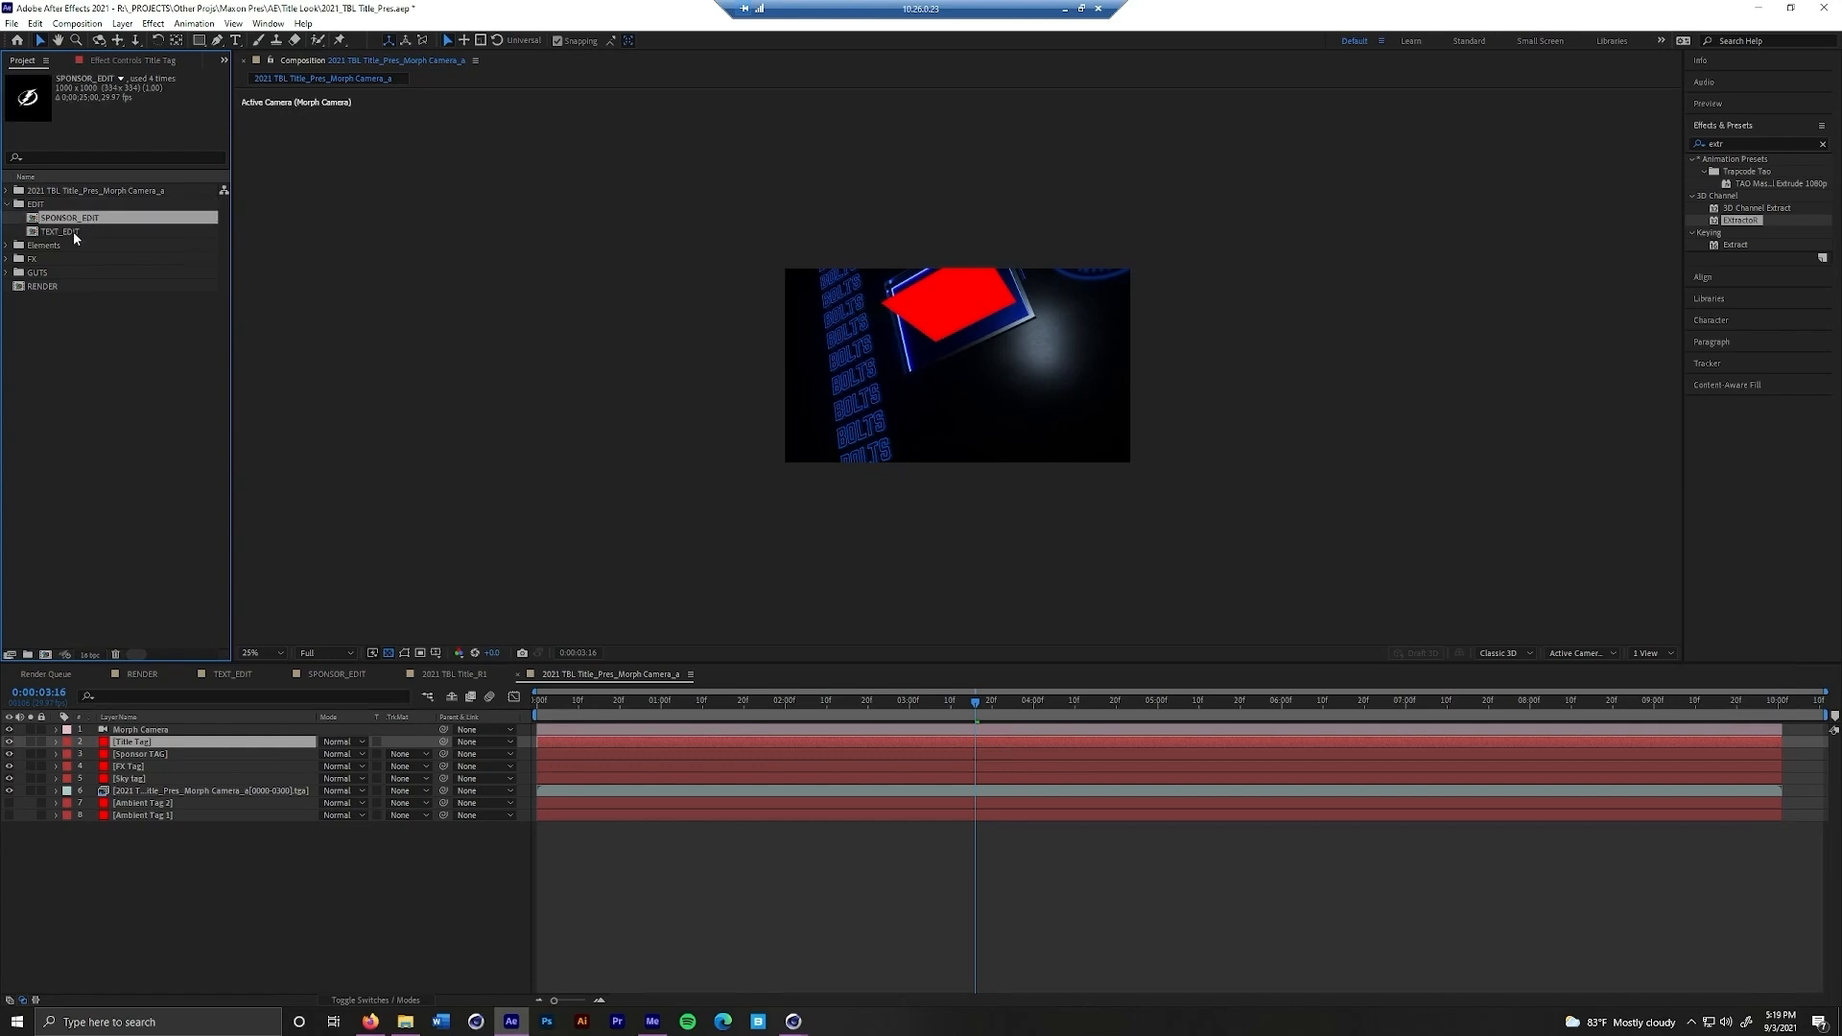
click(90, 231)
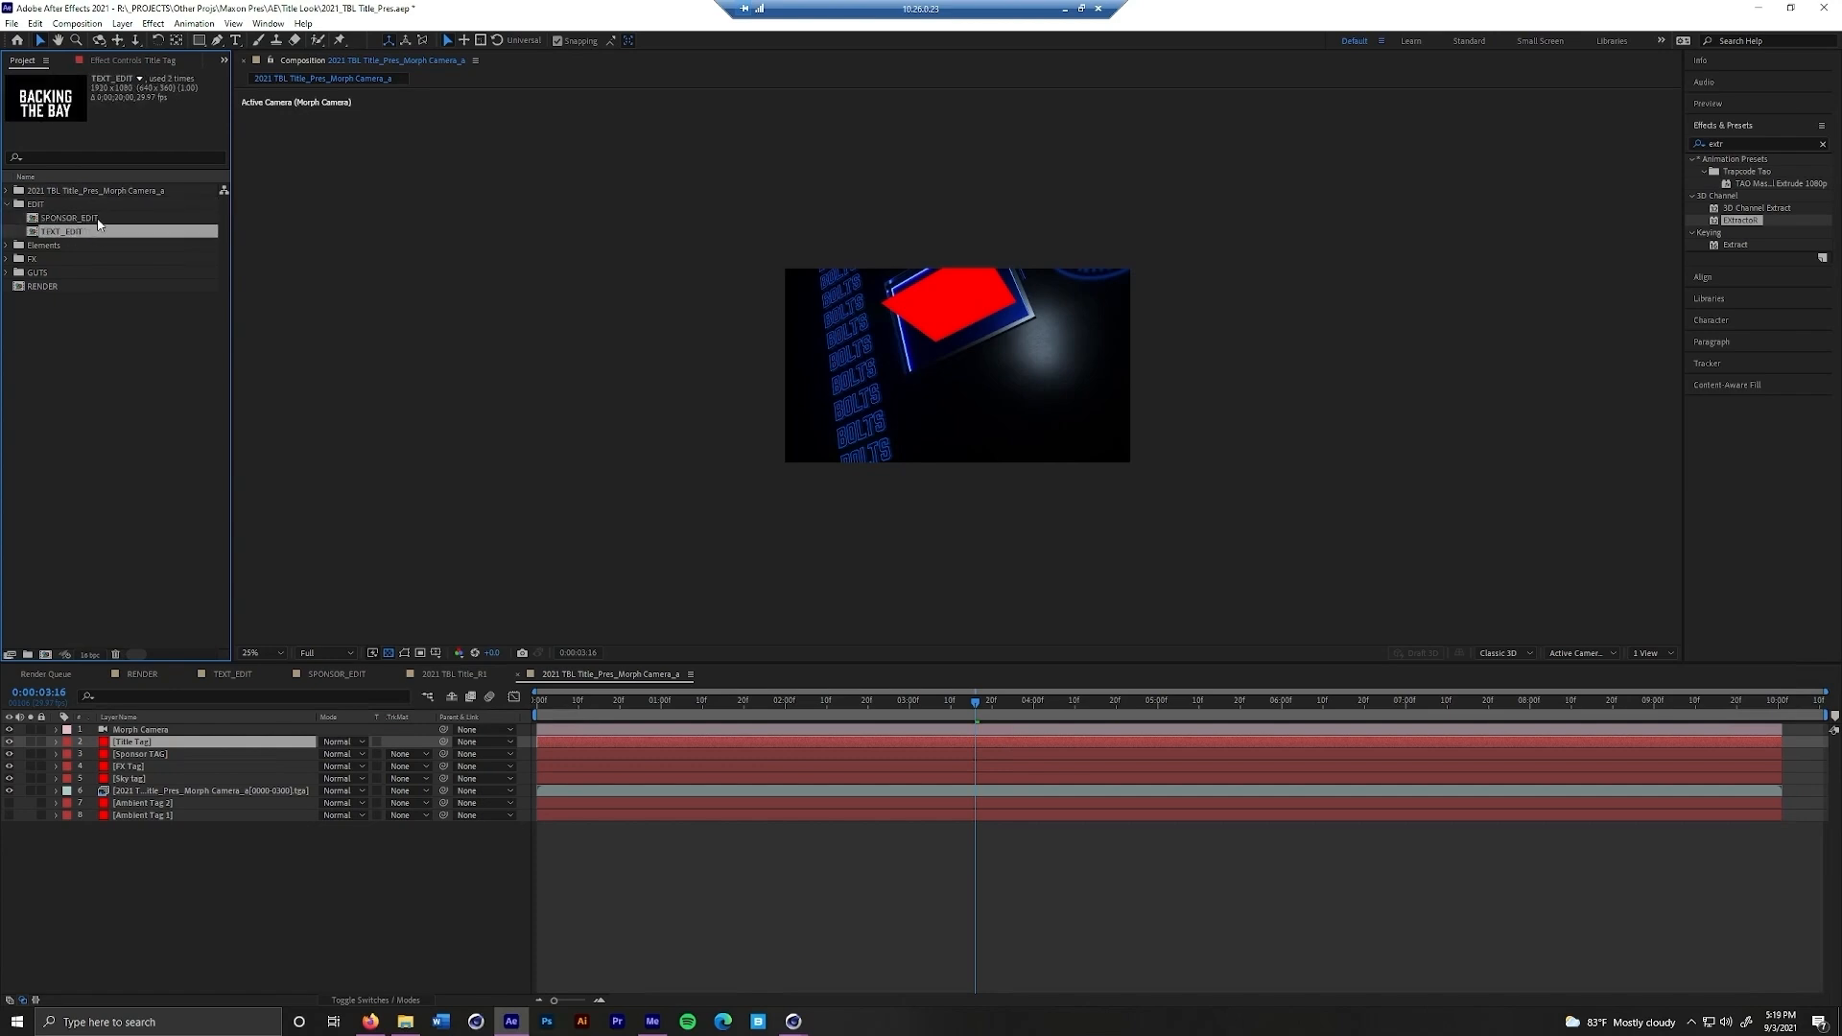
click(96, 218)
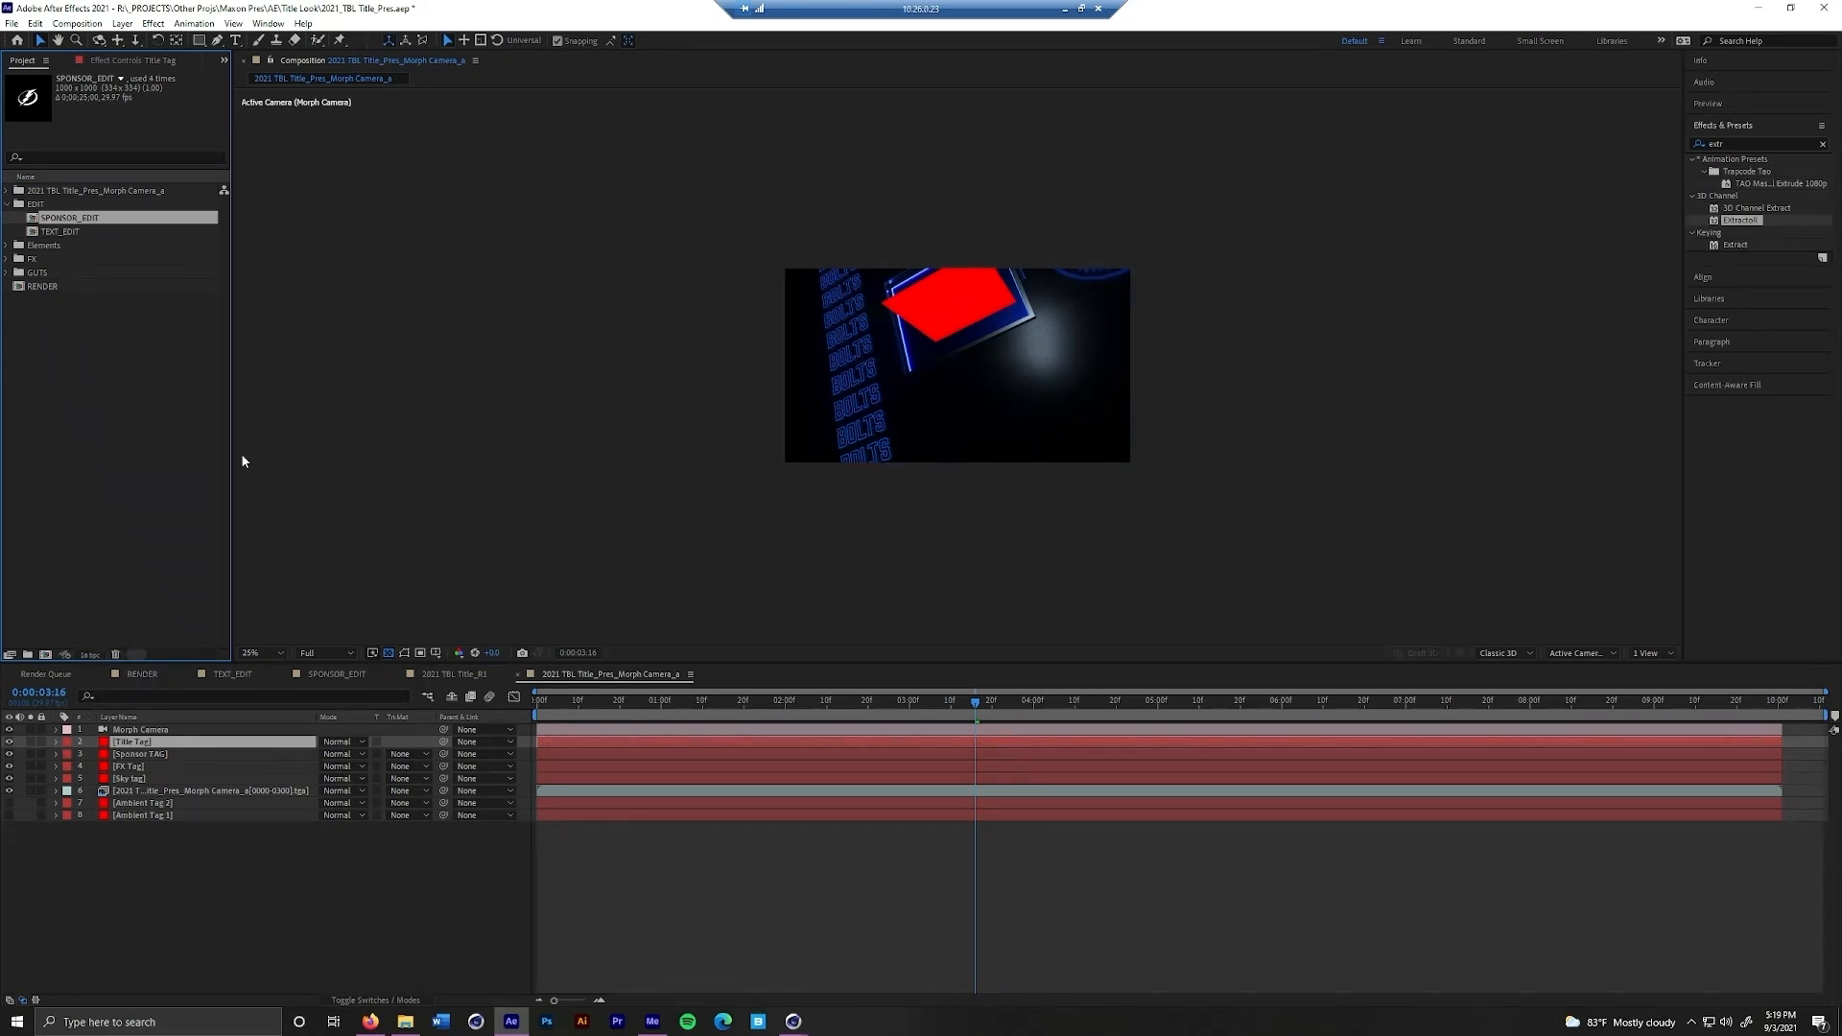
Replace the source of the Sponsor TAG layer with the SPONSOR_EDIT composition, viewing the frame at 0:00:02:18
click(266, 875)
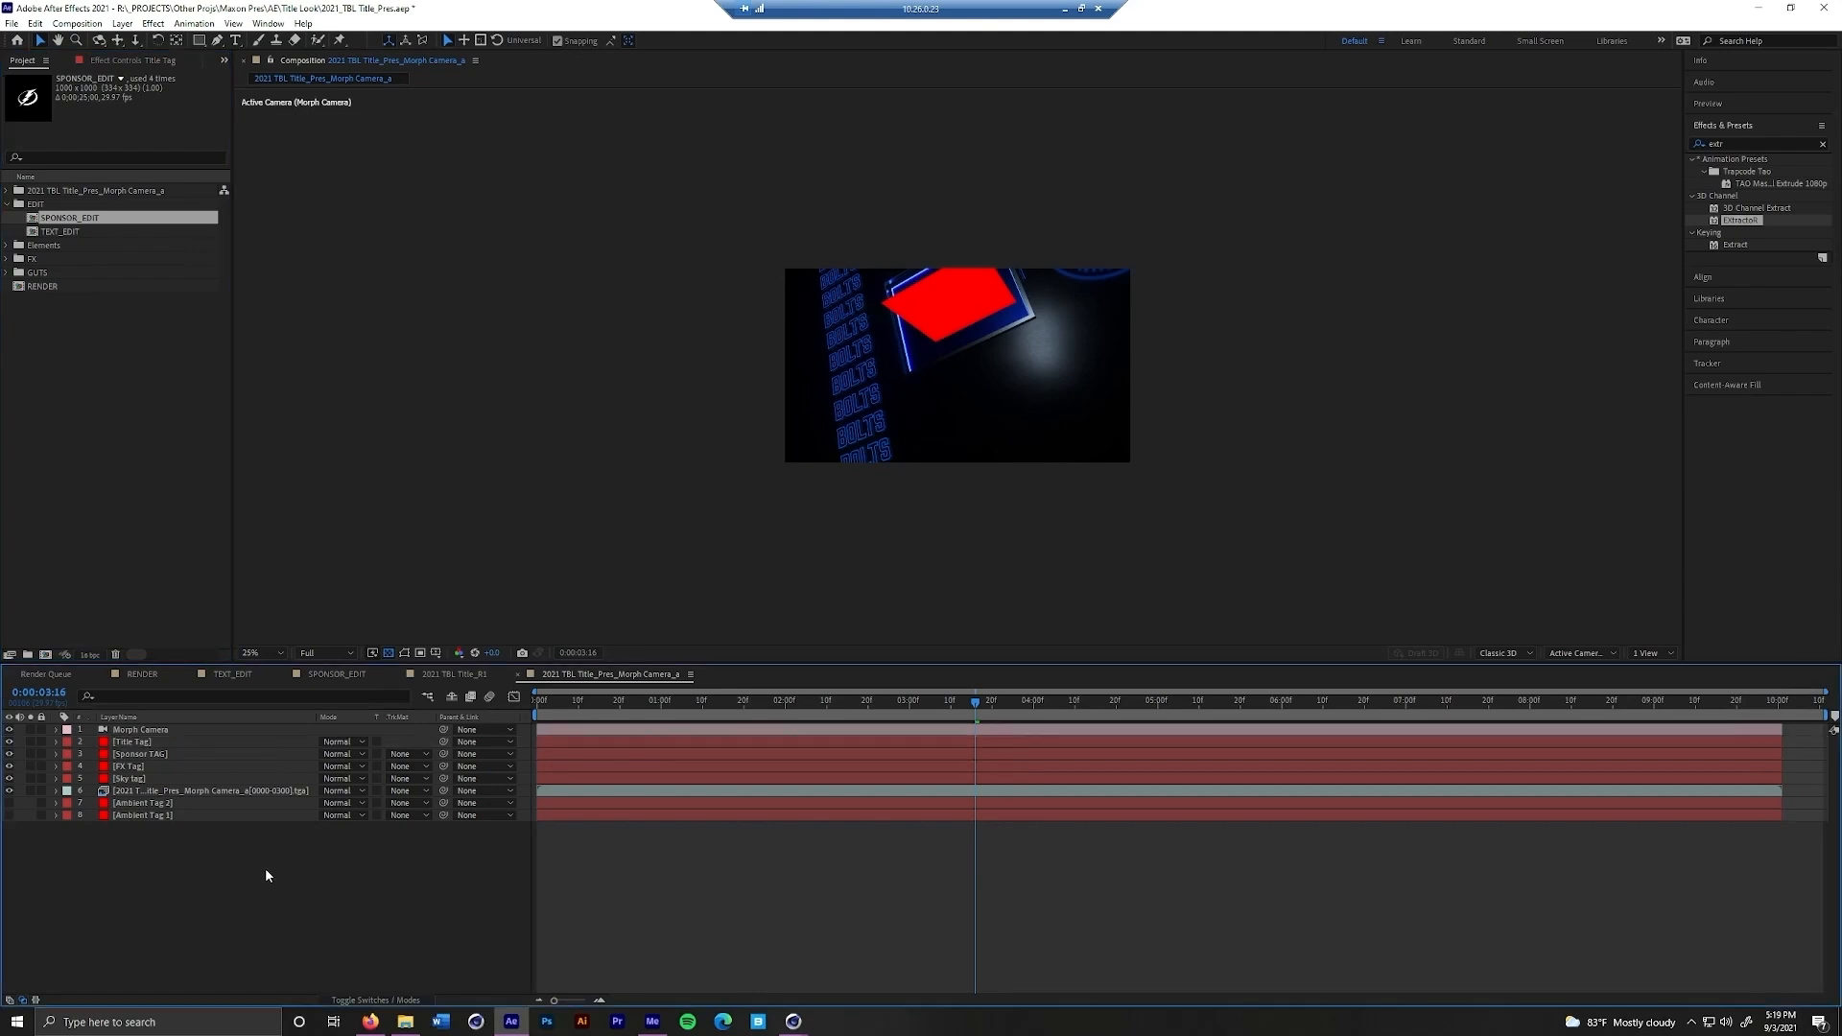
drag(985, 708, 859, 717)
click(194, 758)
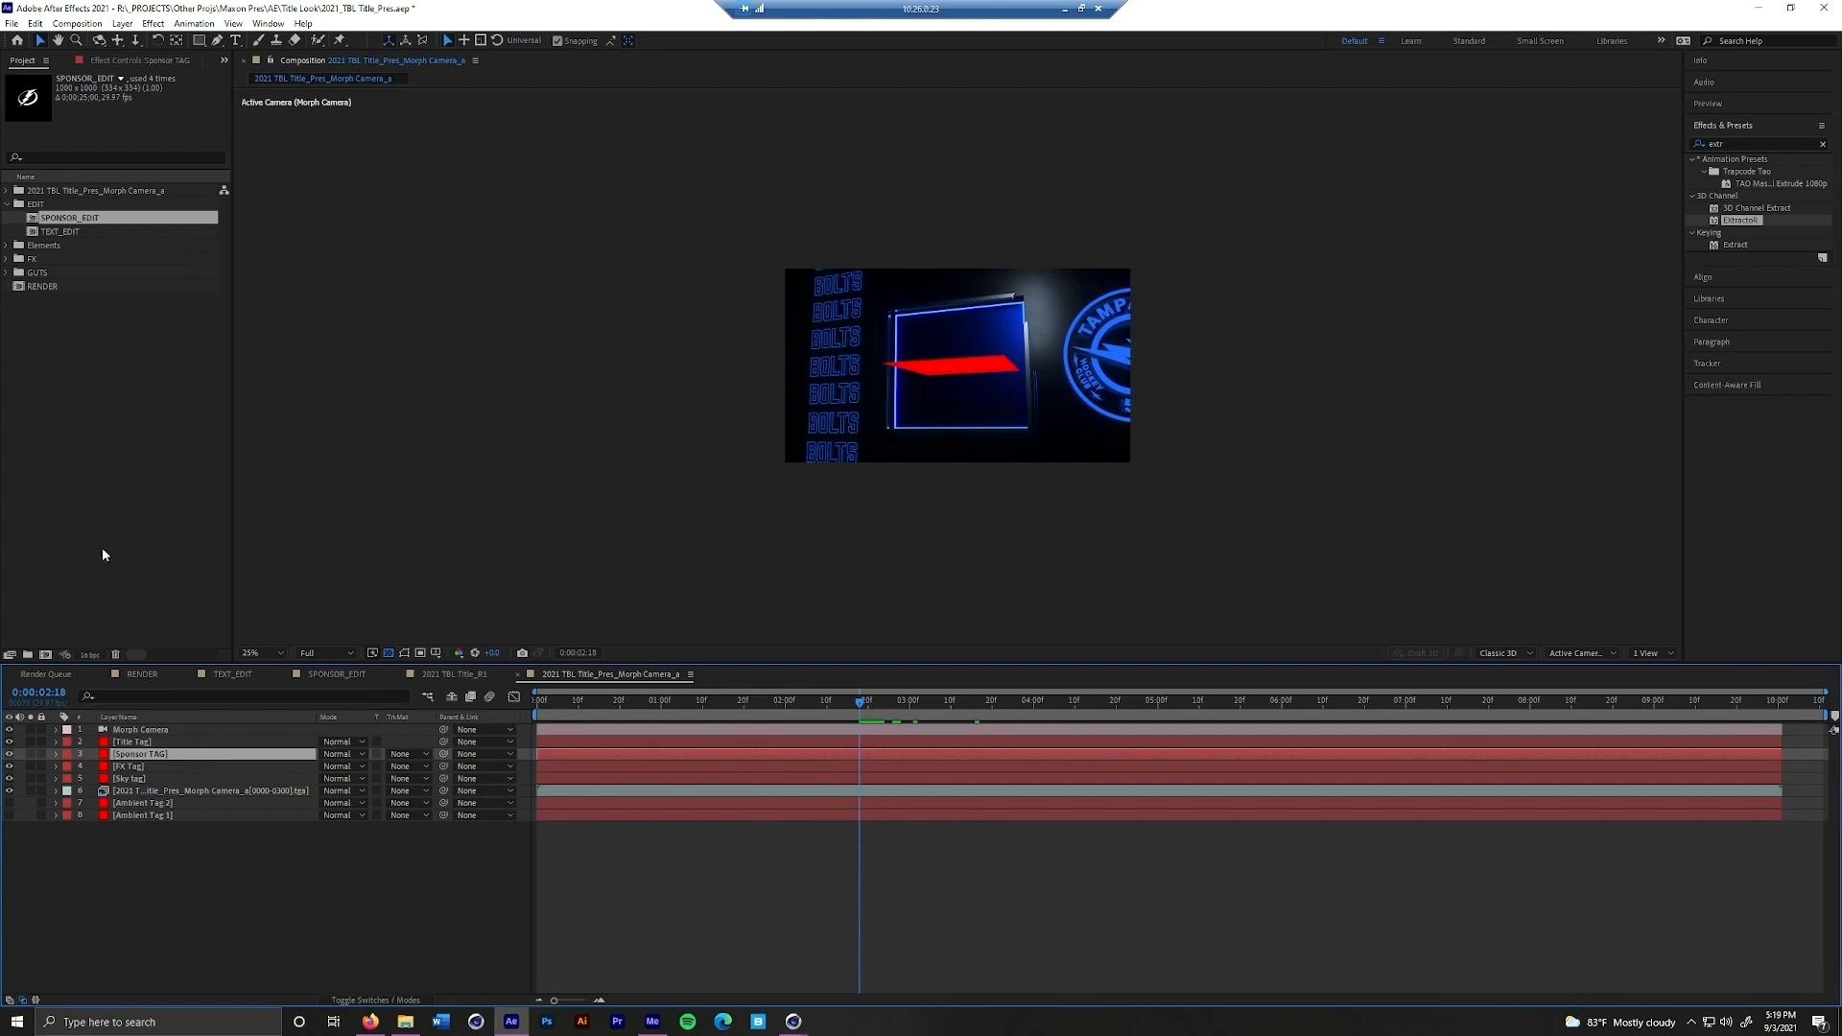
click(69, 221)
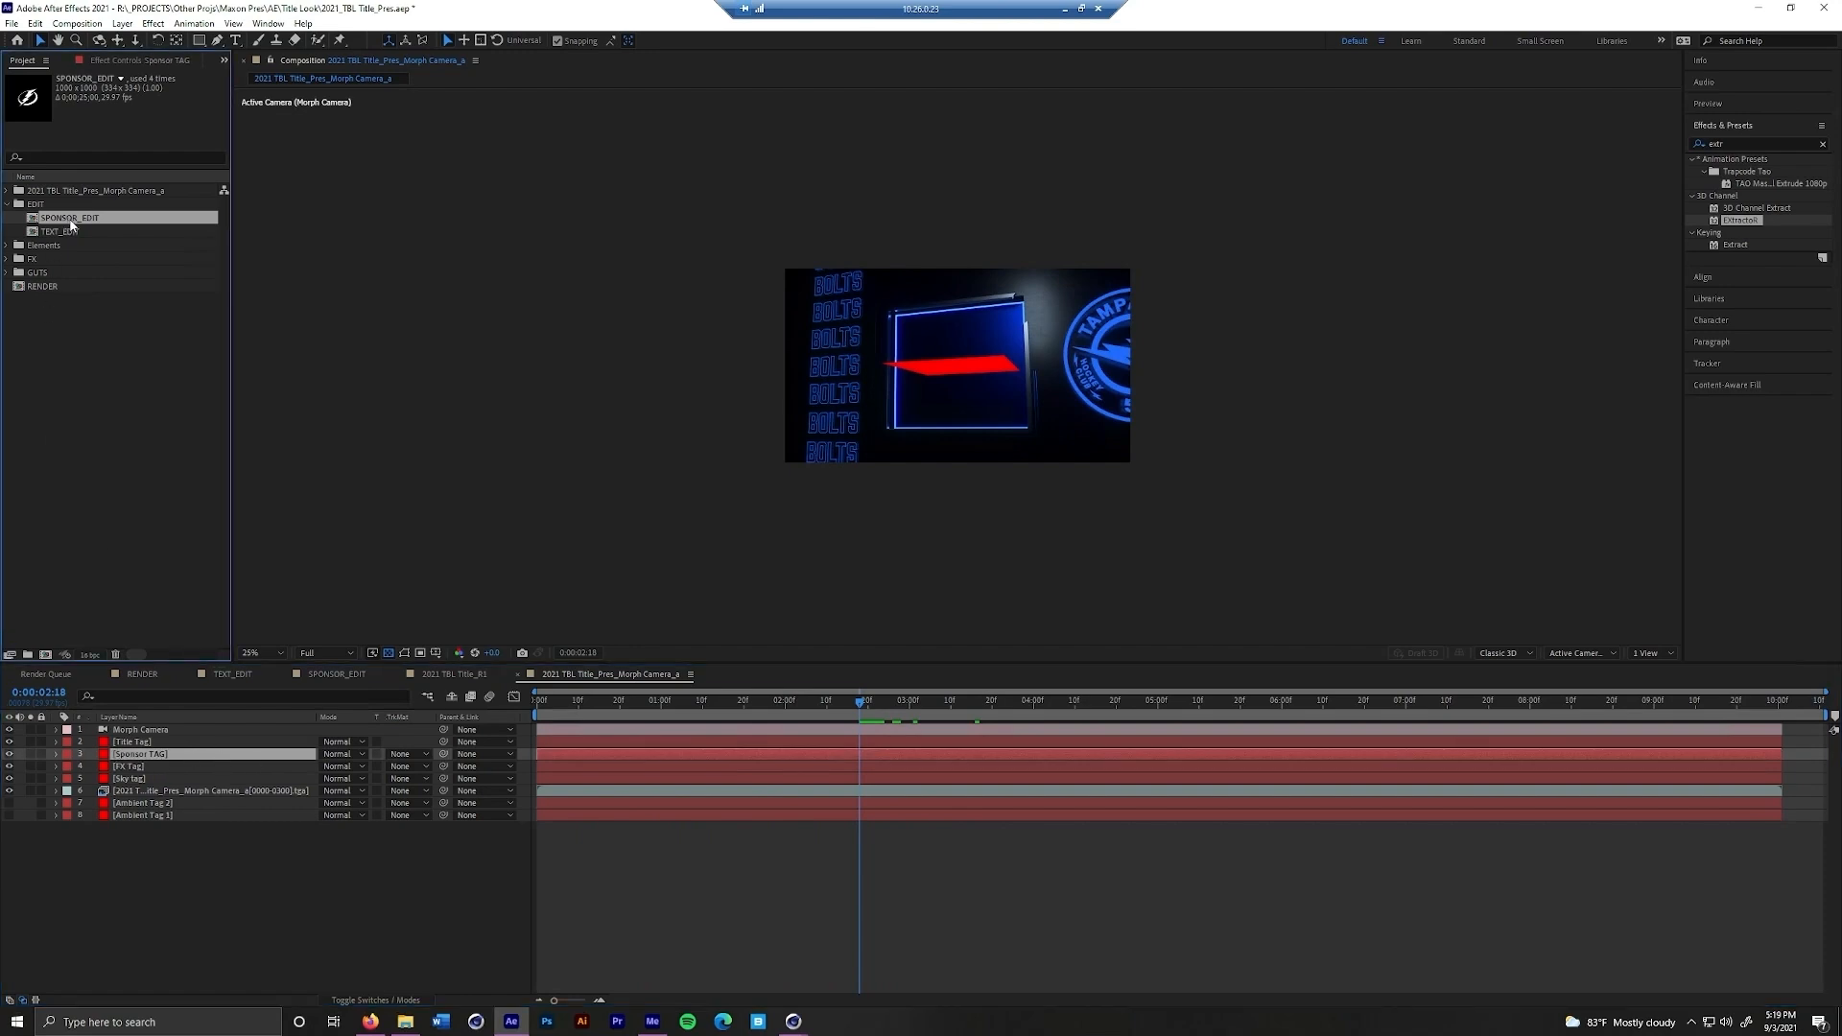
drag(109, 223, 184, 758)
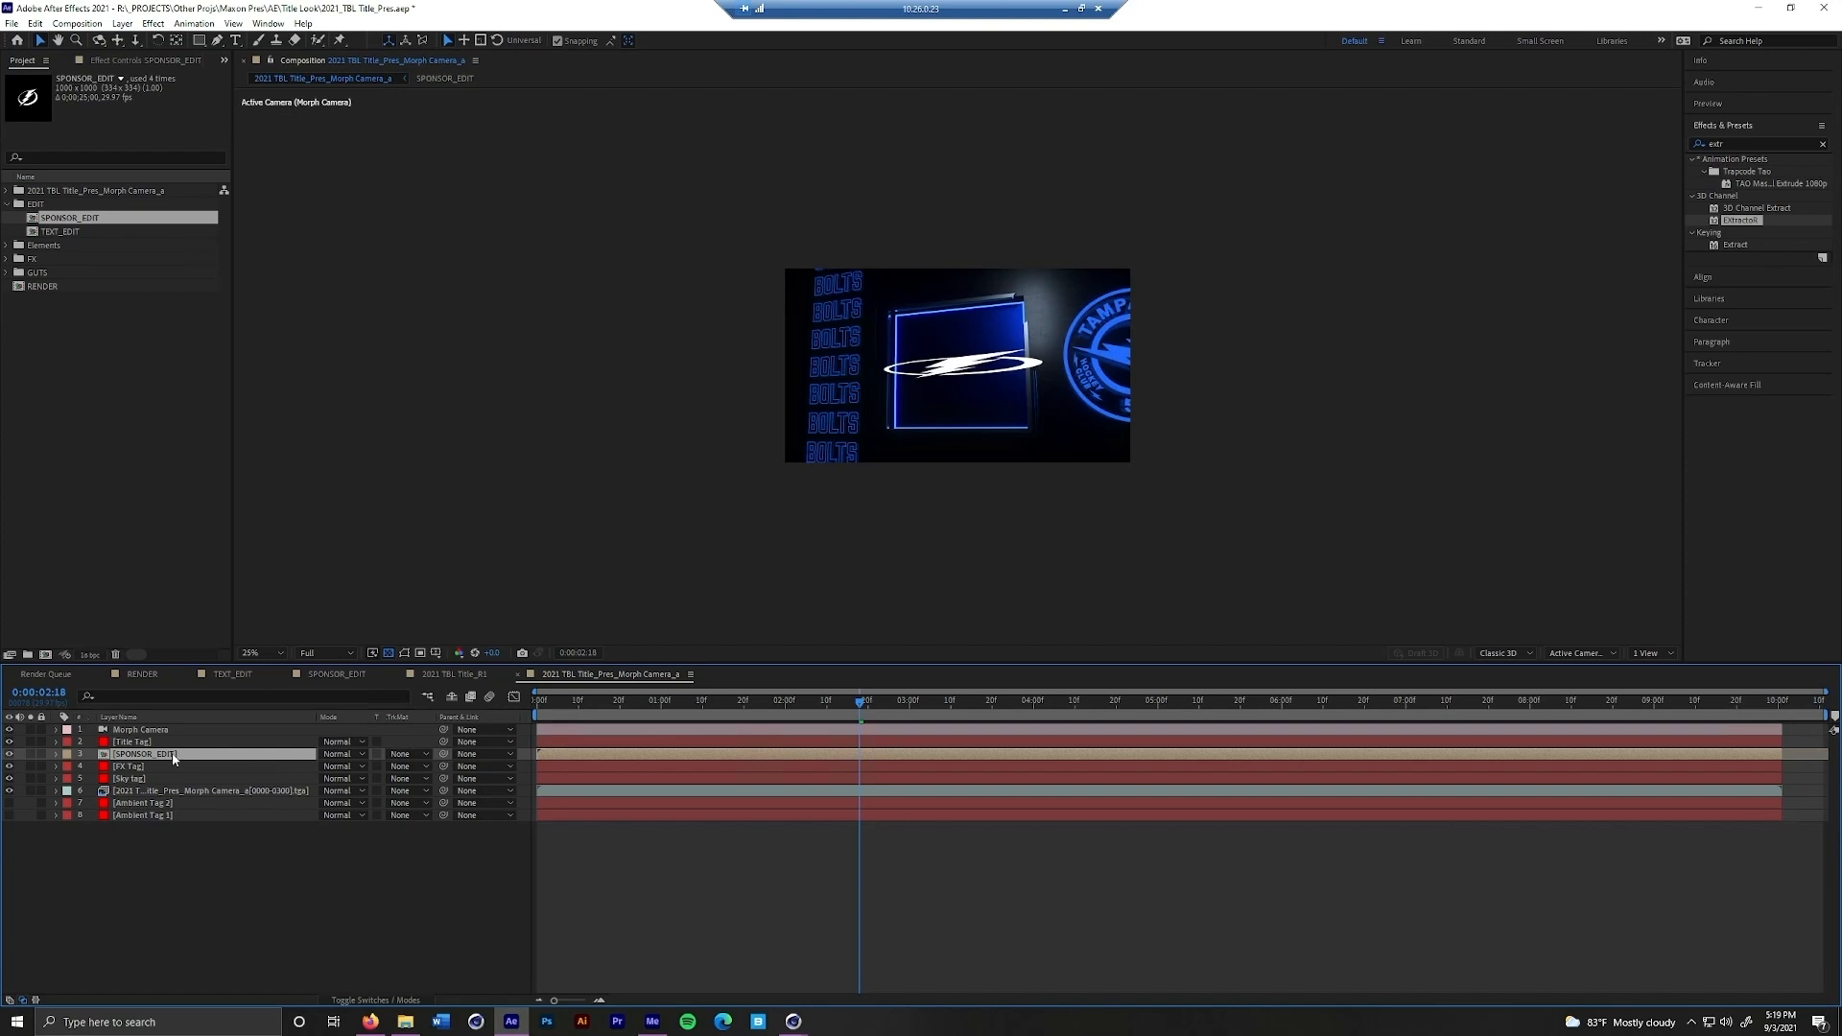
Remove all keyframes from the SPONSOR_EDIT layer's Anchor Point, Position, Orientation and X, Y and Z Rotation
key(u)
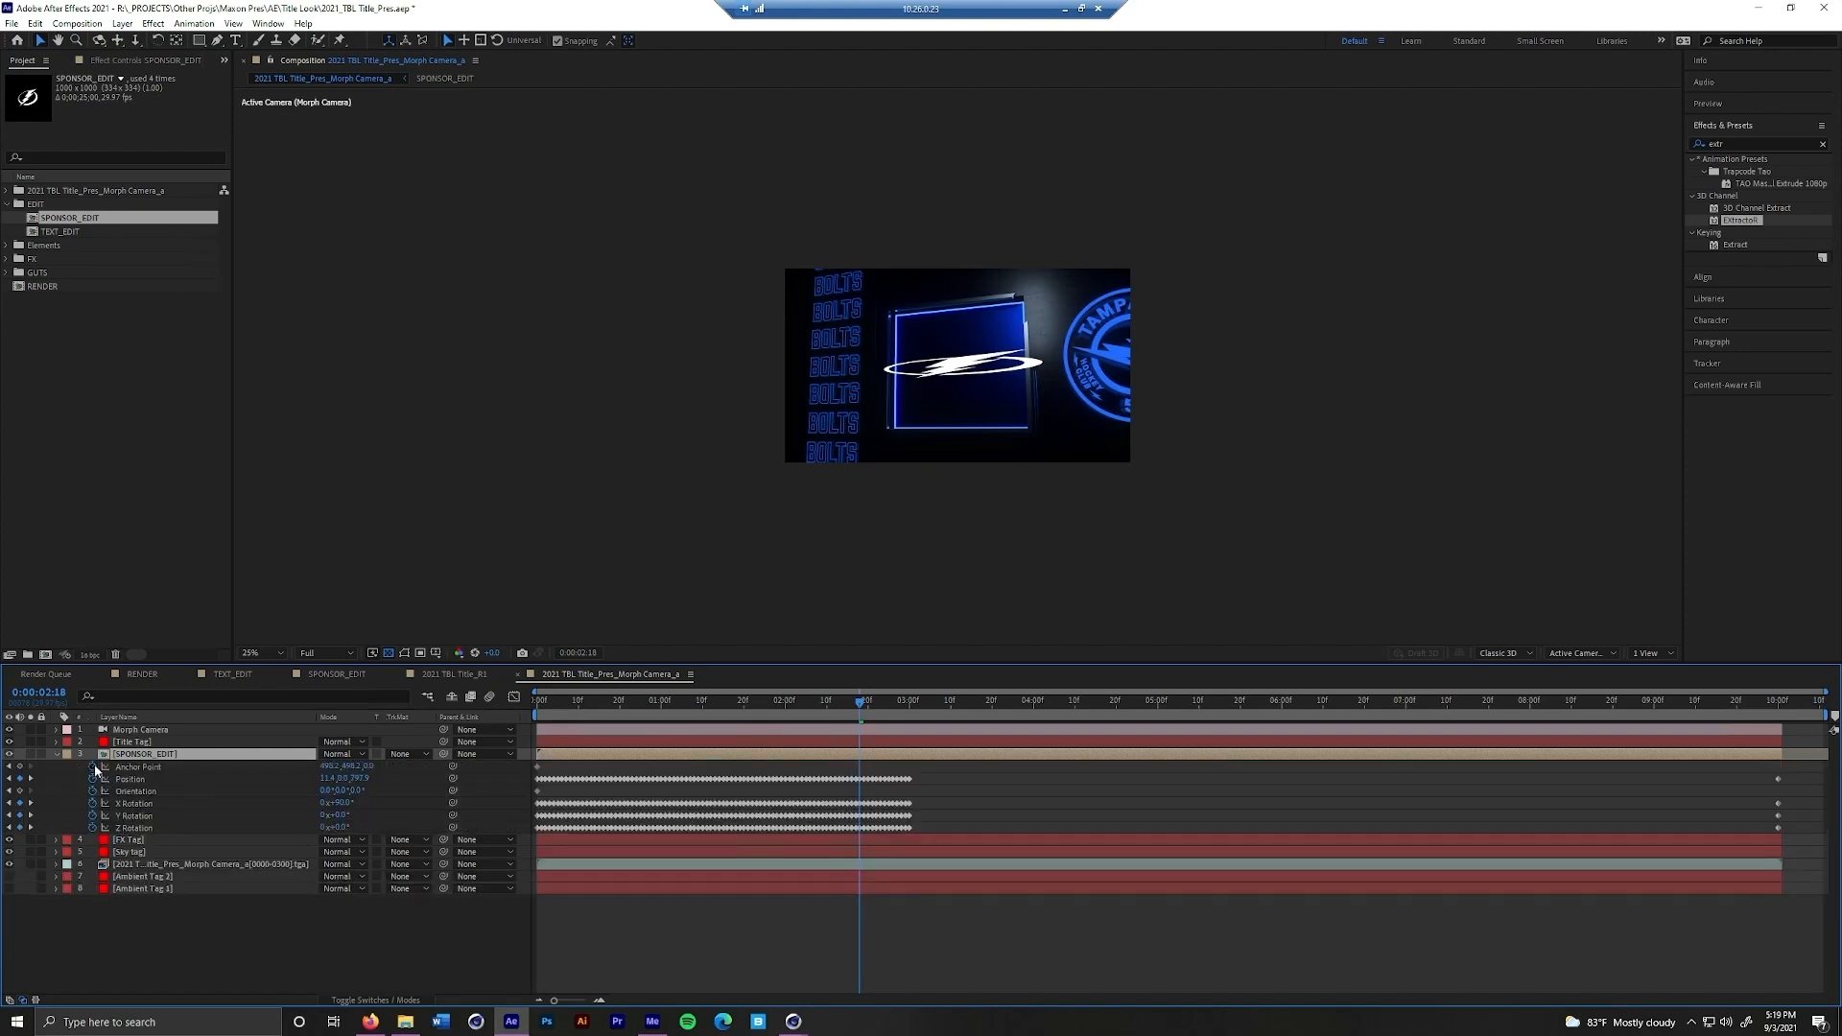
click(93, 767)
click(94, 778)
click(93, 790)
click(93, 803)
click(93, 816)
click(94, 828)
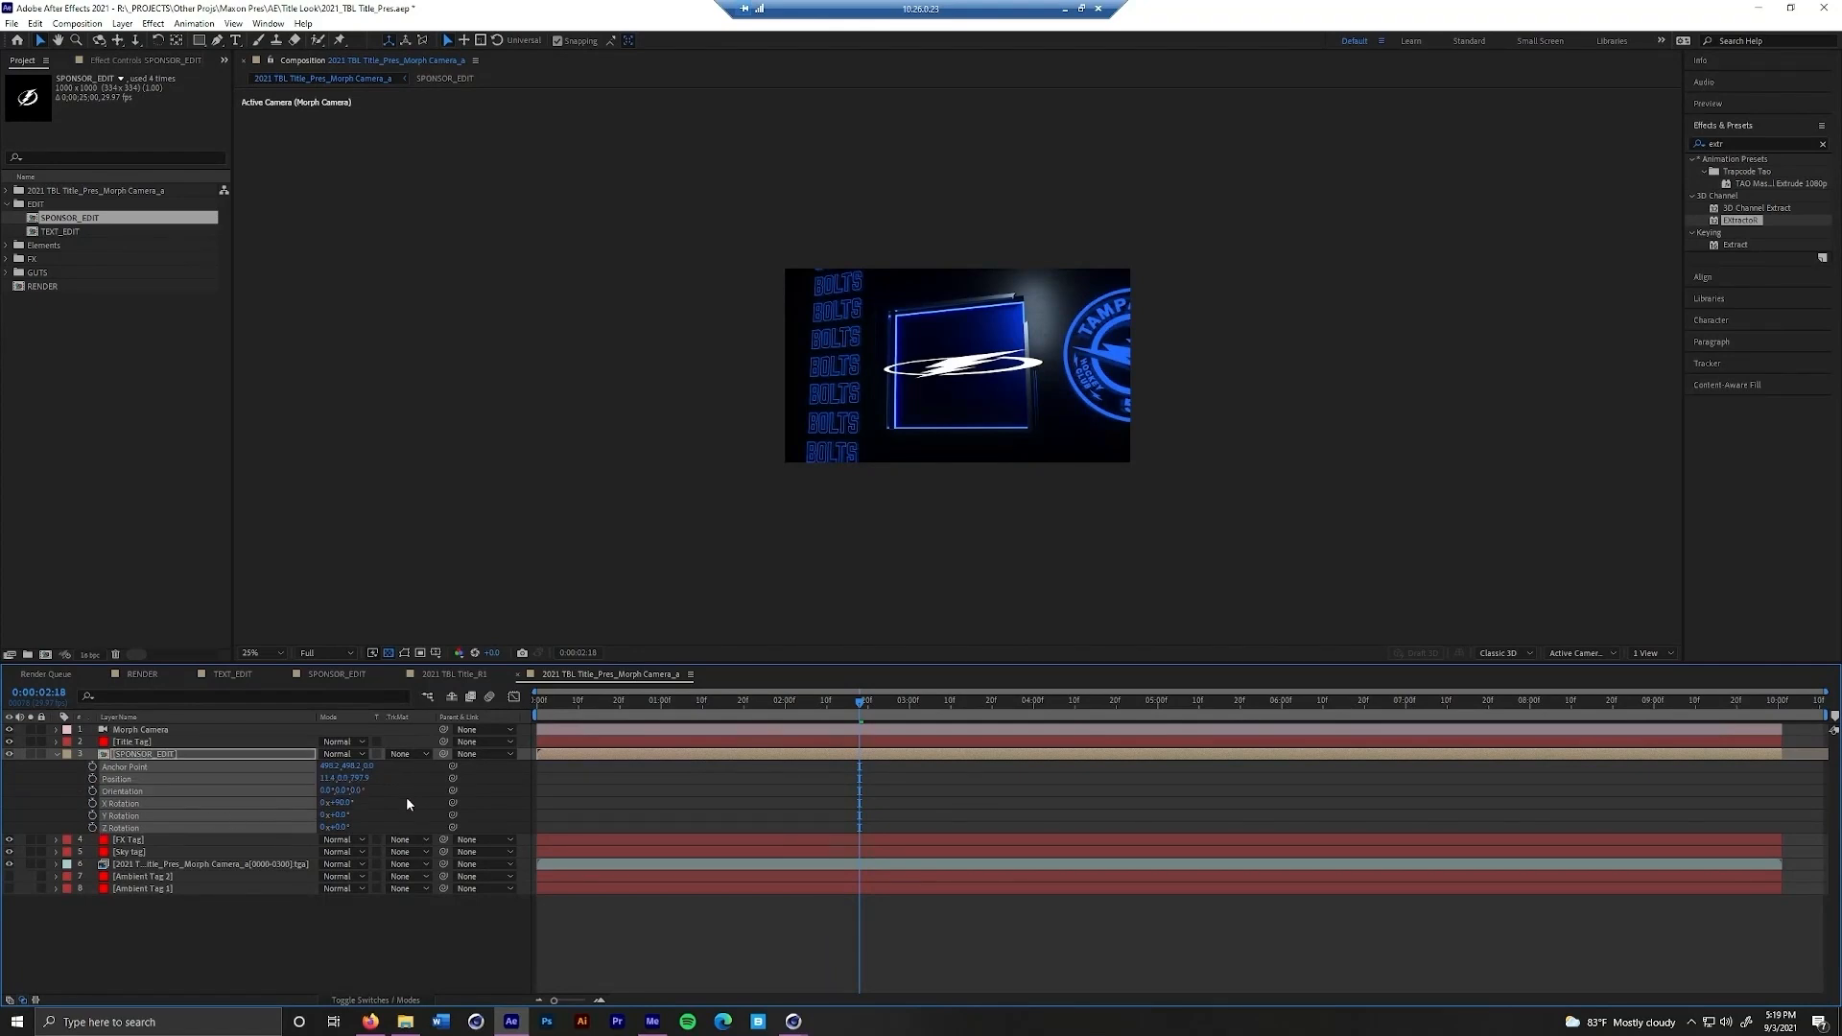
click(409, 797)
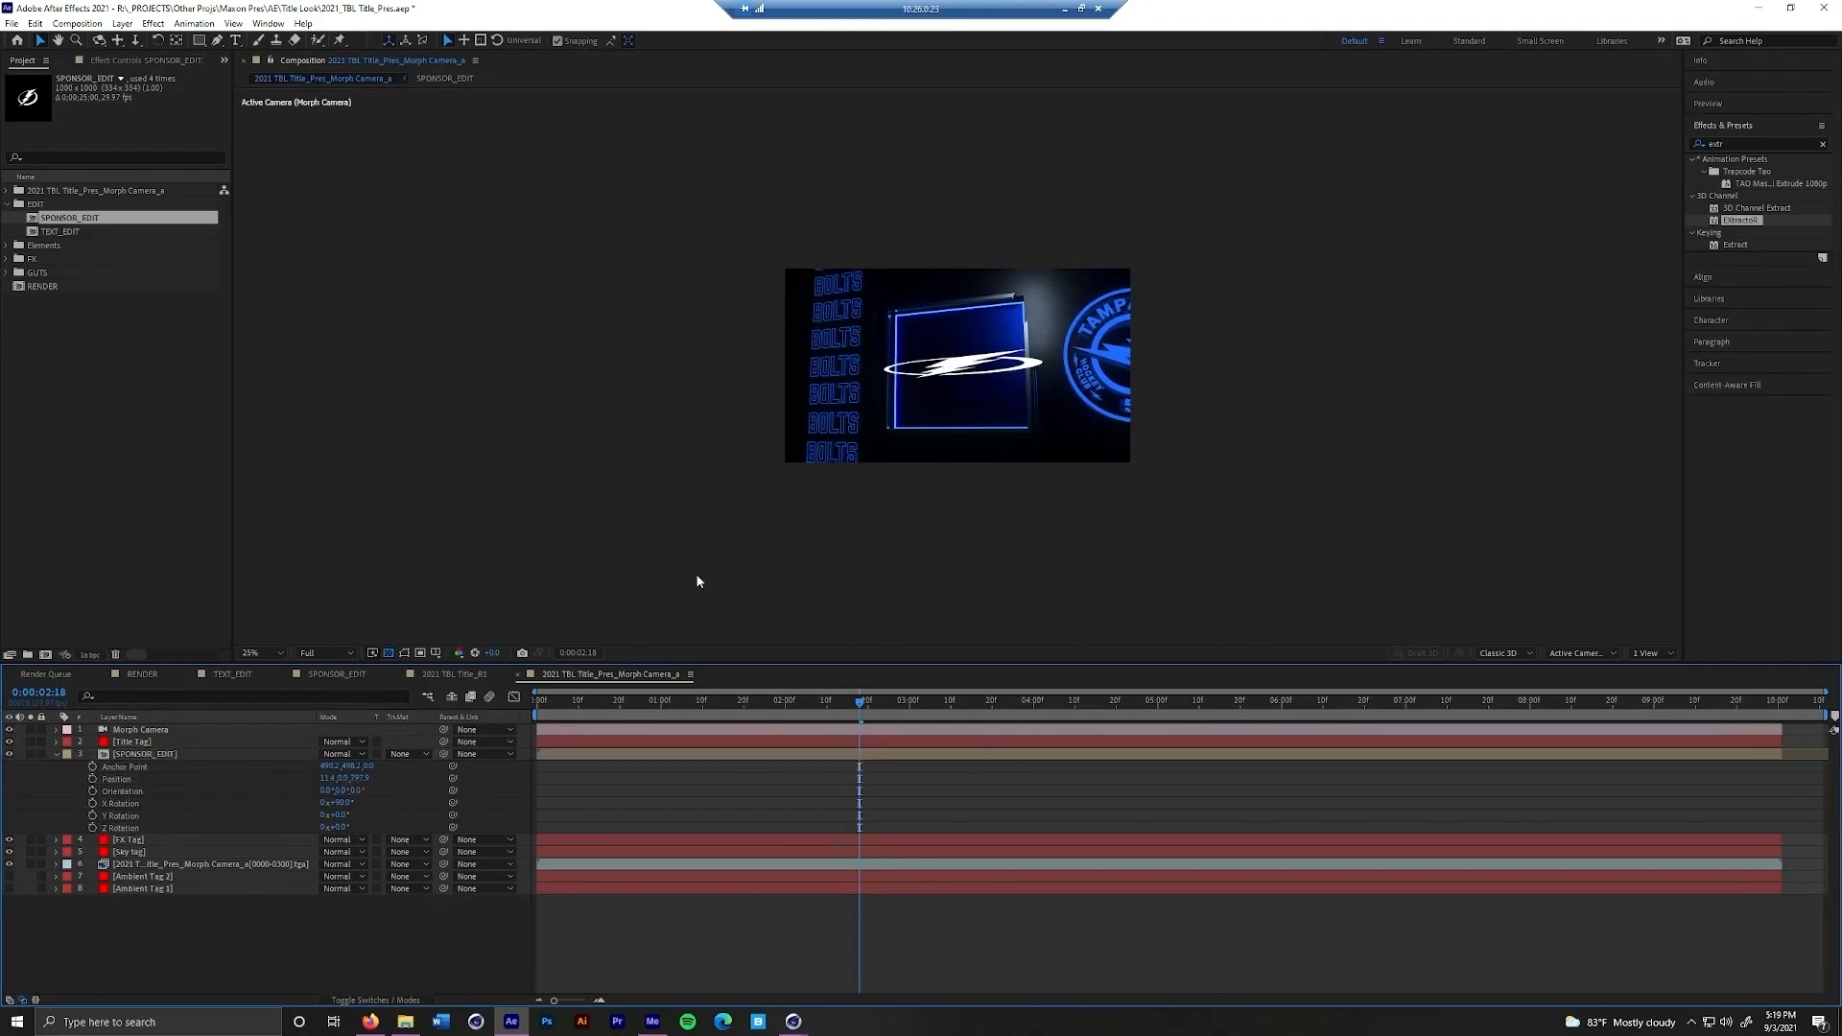
Set the SPONSOR_EDIT layer's X Rotation to 0° and scale it to about 36% to fit inside the lit frame
click(344, 803)
text(0)
key(Return)
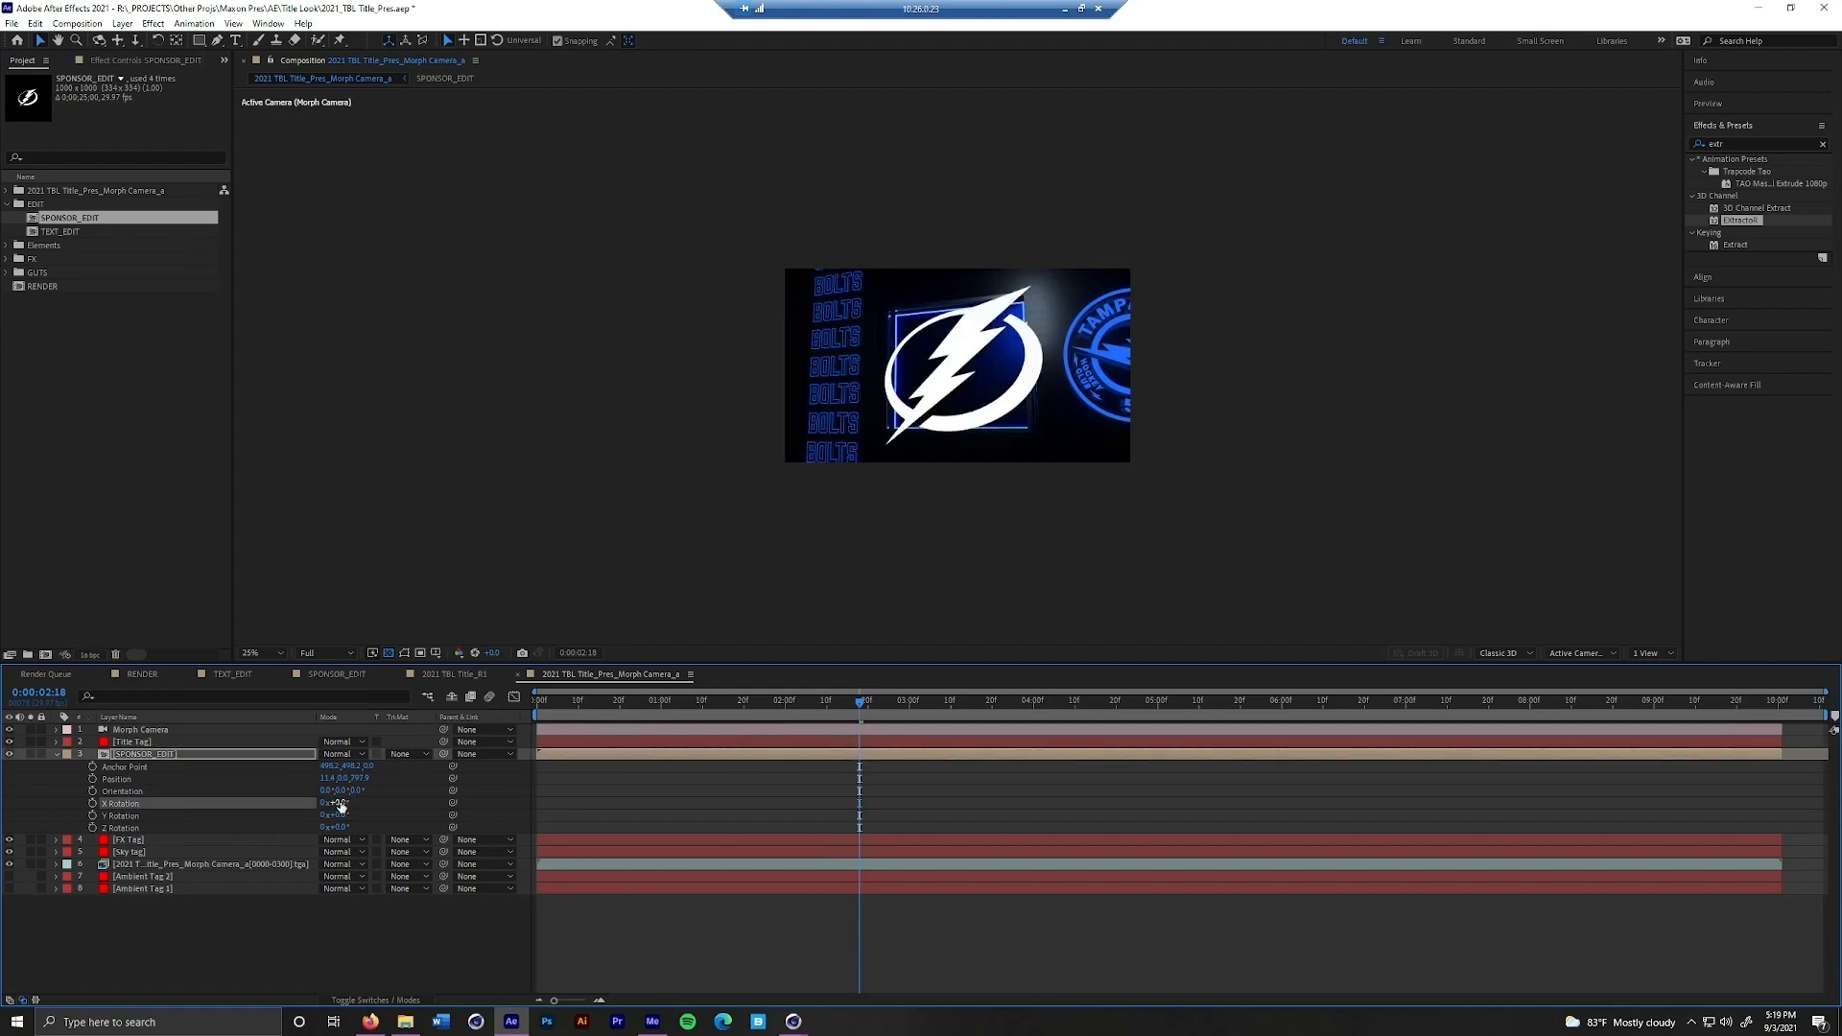
click(243, 757)
key(s)
mouse_move(347, 766)
mouse_down()
mouse_move(317, 776)
mouse_move(343, 766)
mouse_up()
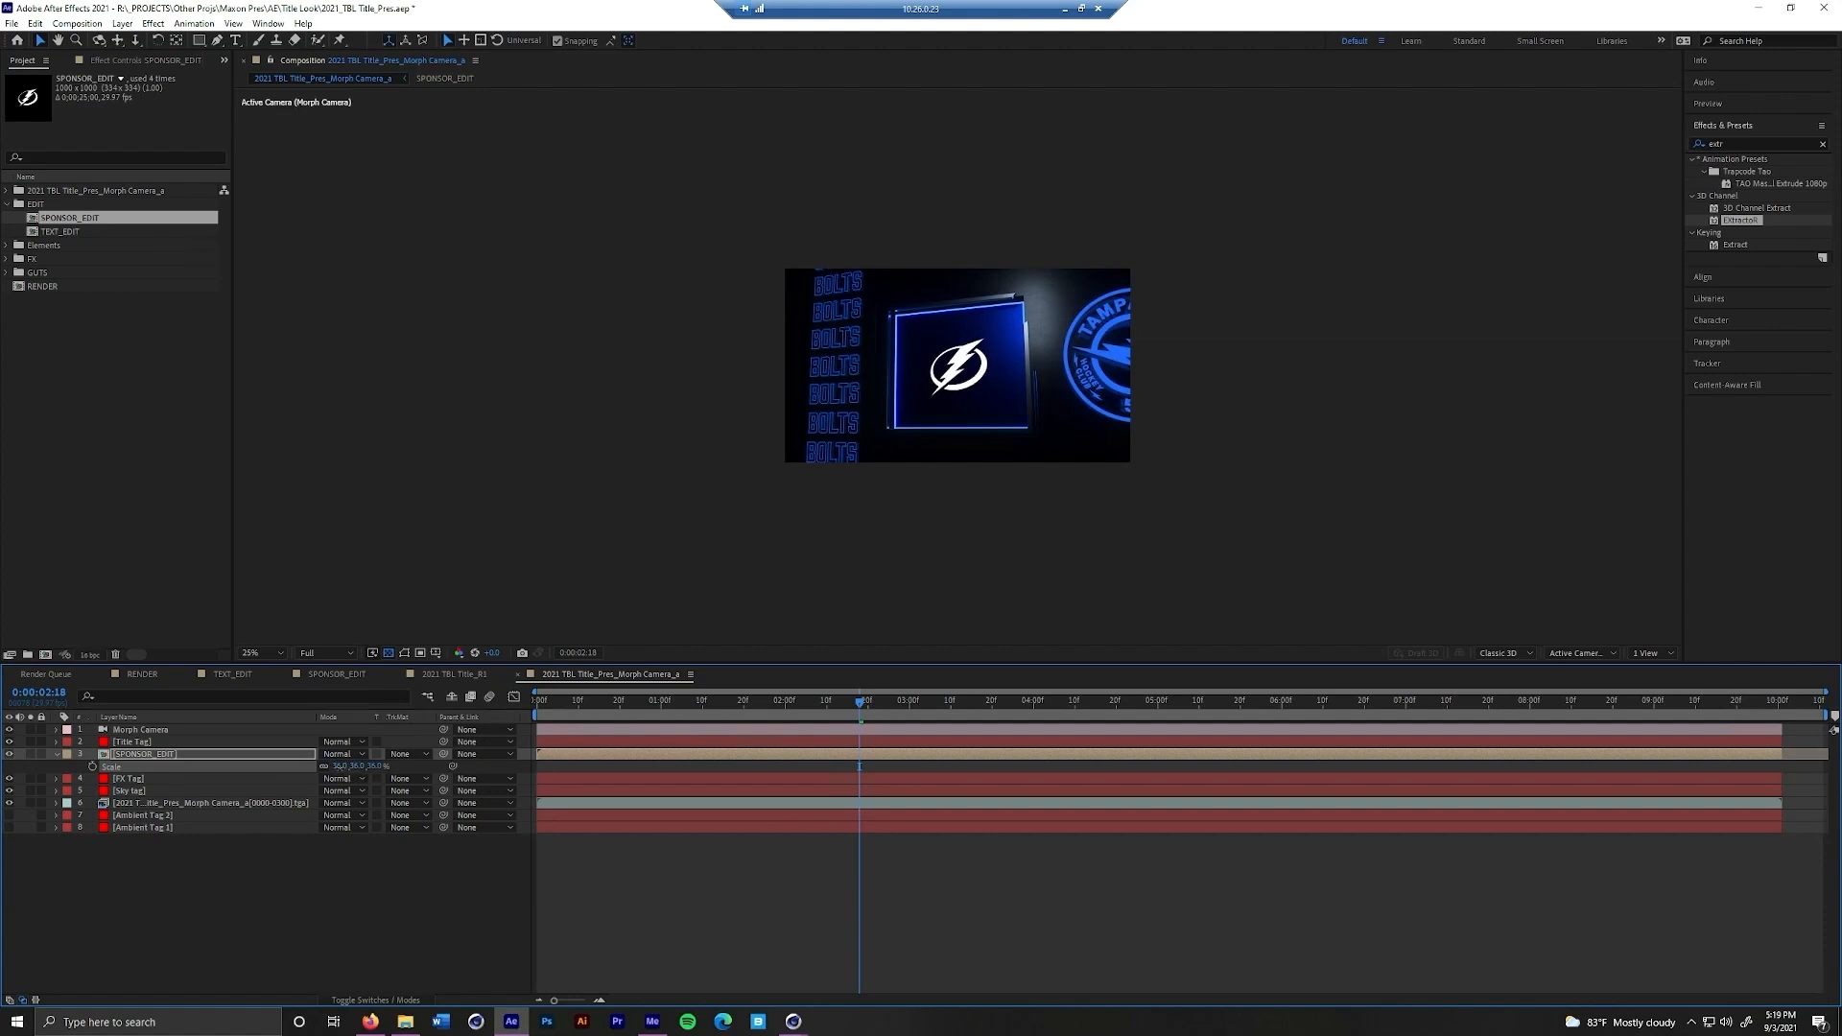
click(278, 763)
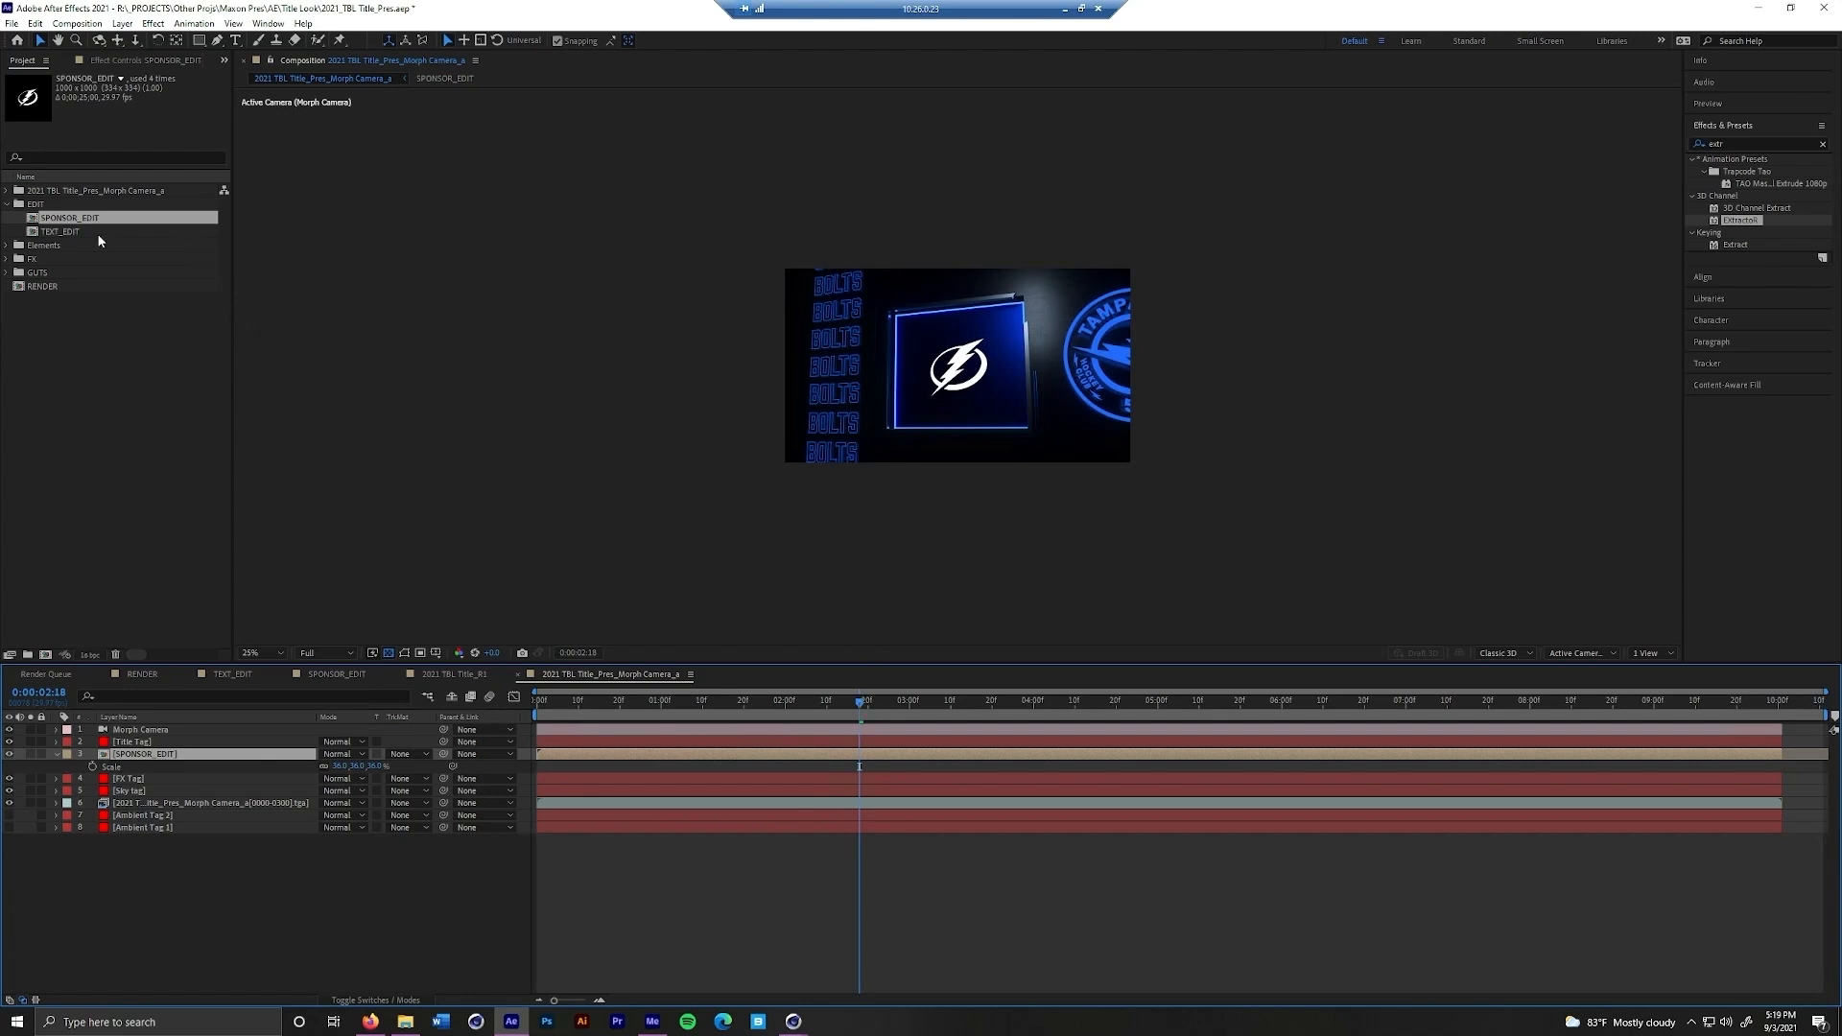
Place the 2021 TBL Title Pass EXR sequence directly above the SPONSOR_EDIT layer and apply the EXtractoR effect to it
click(7, 190)
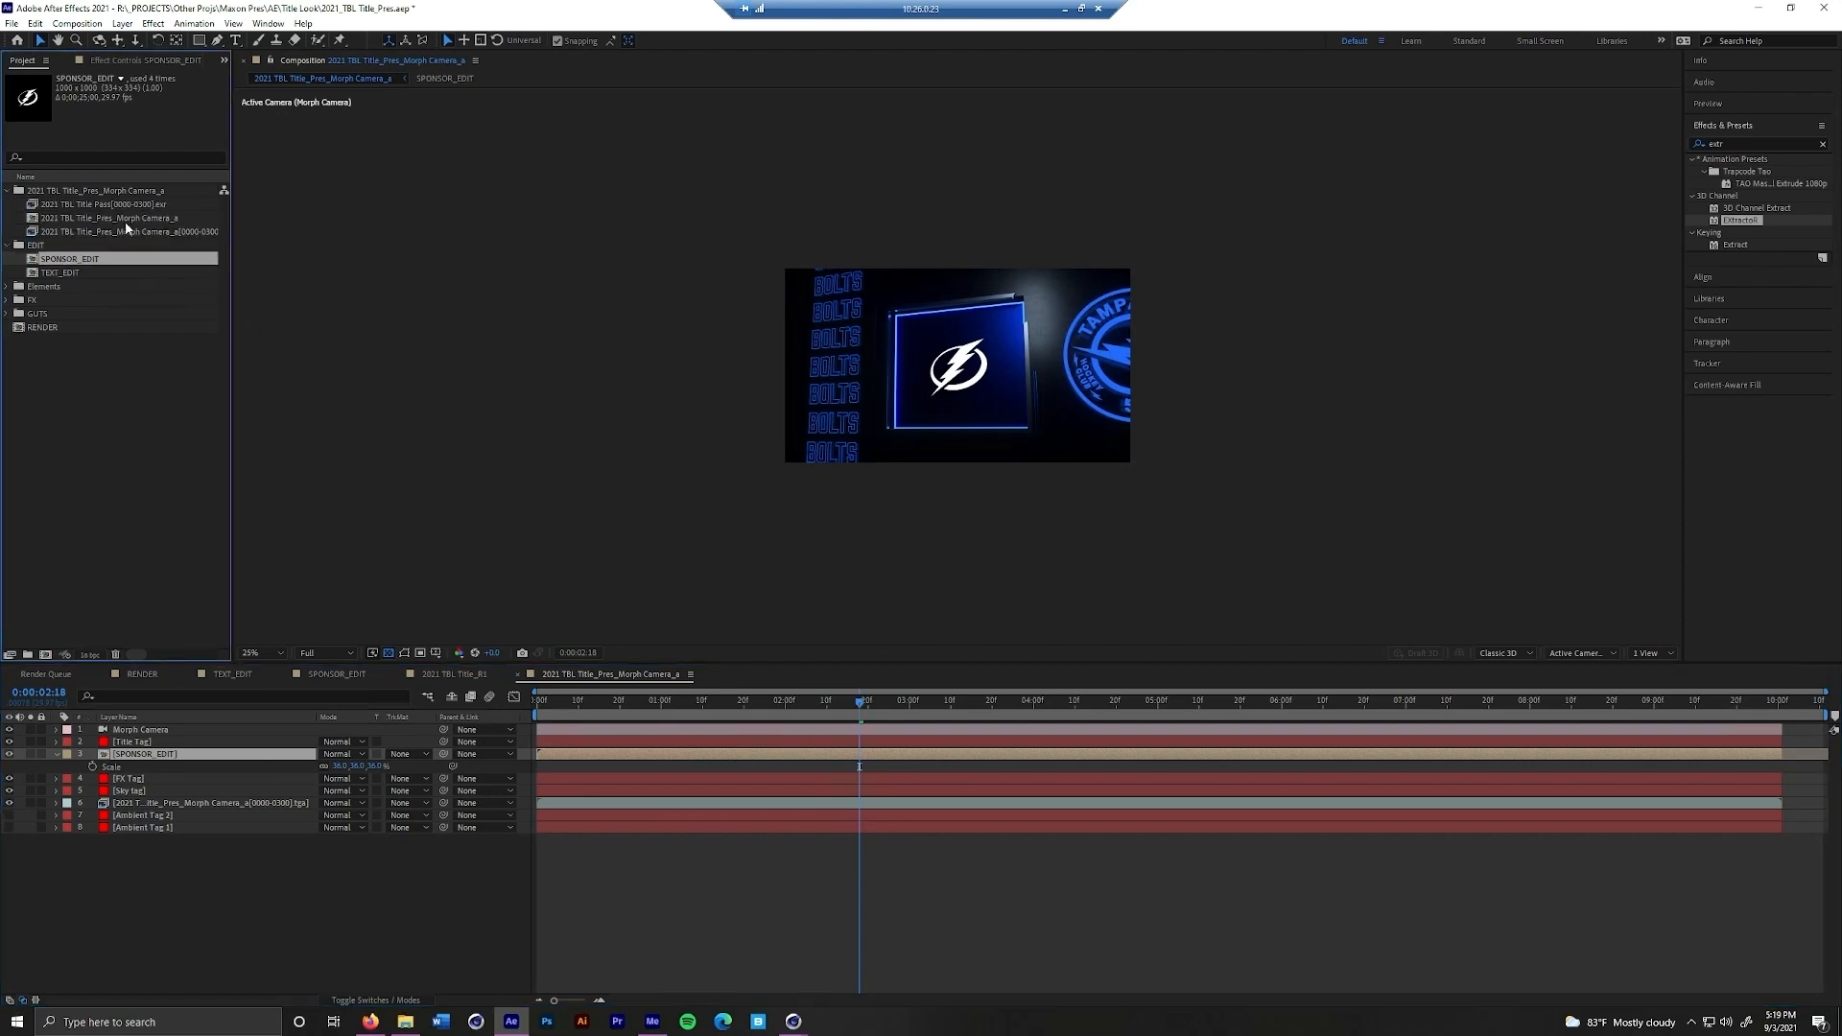
drag(124, 205, 175, 748)
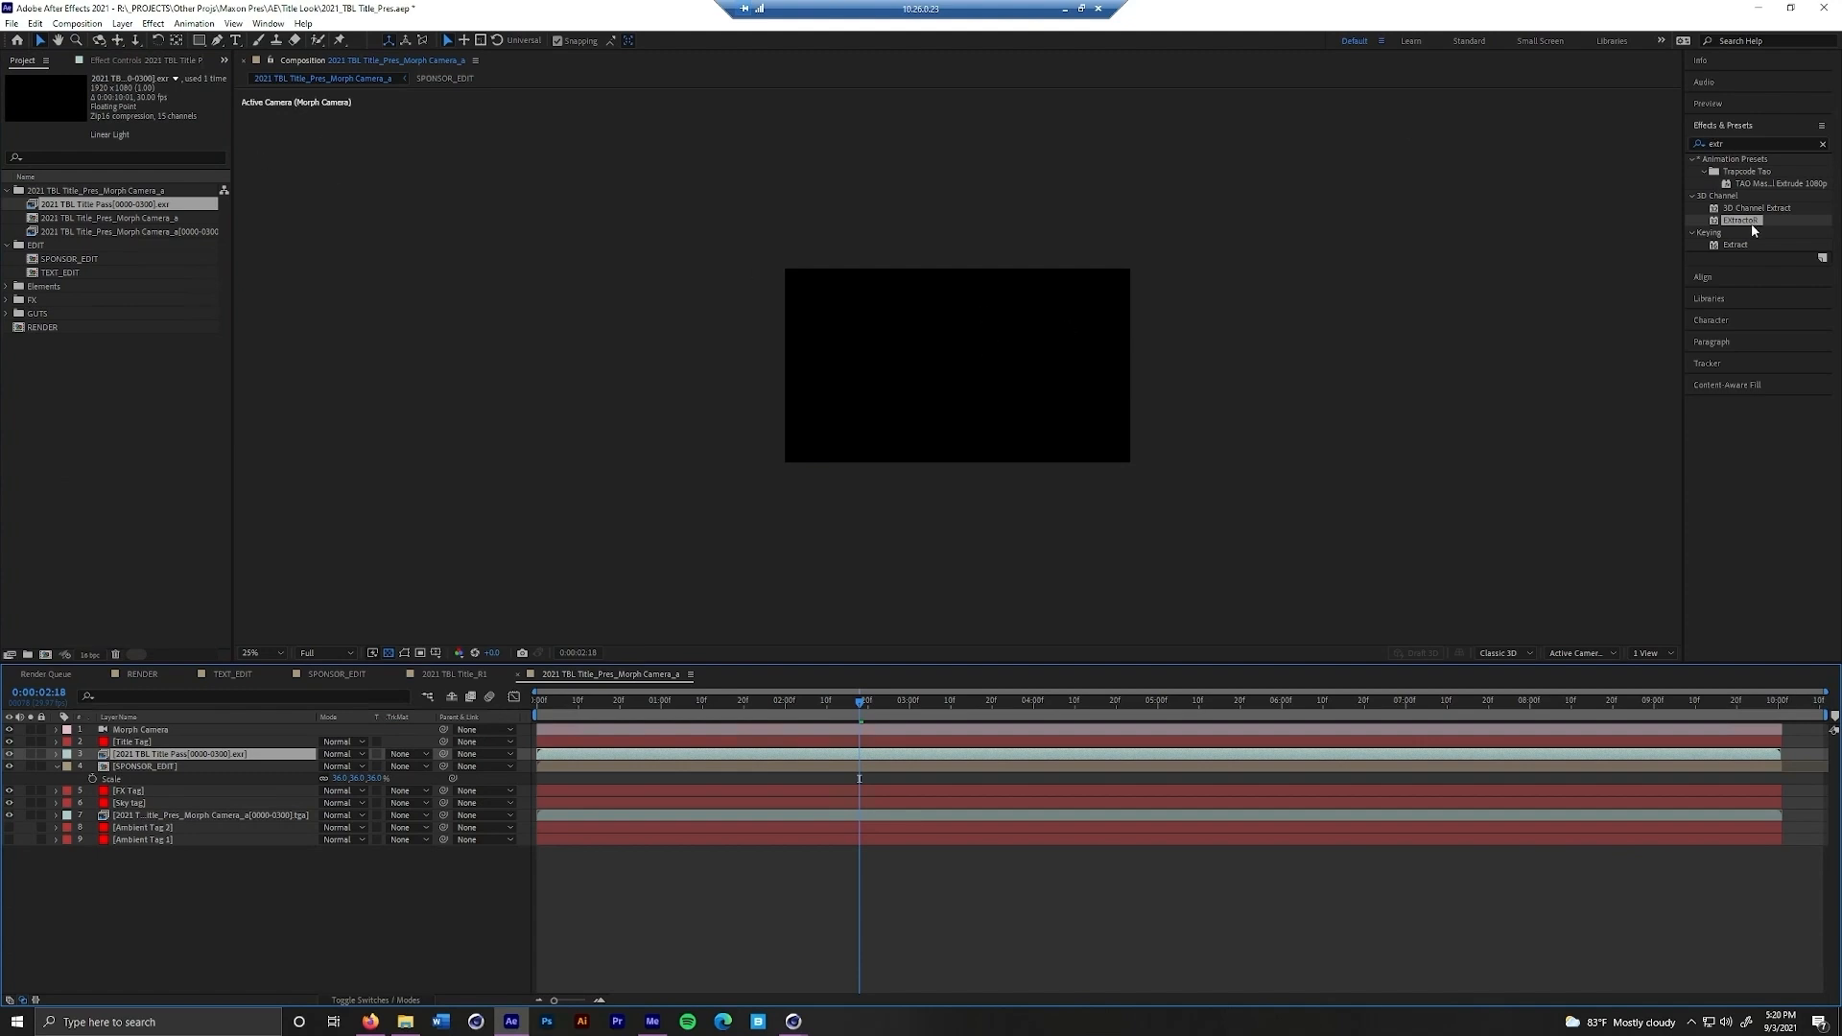
click(163, 61)
drag(1745, 221, 166, 210)
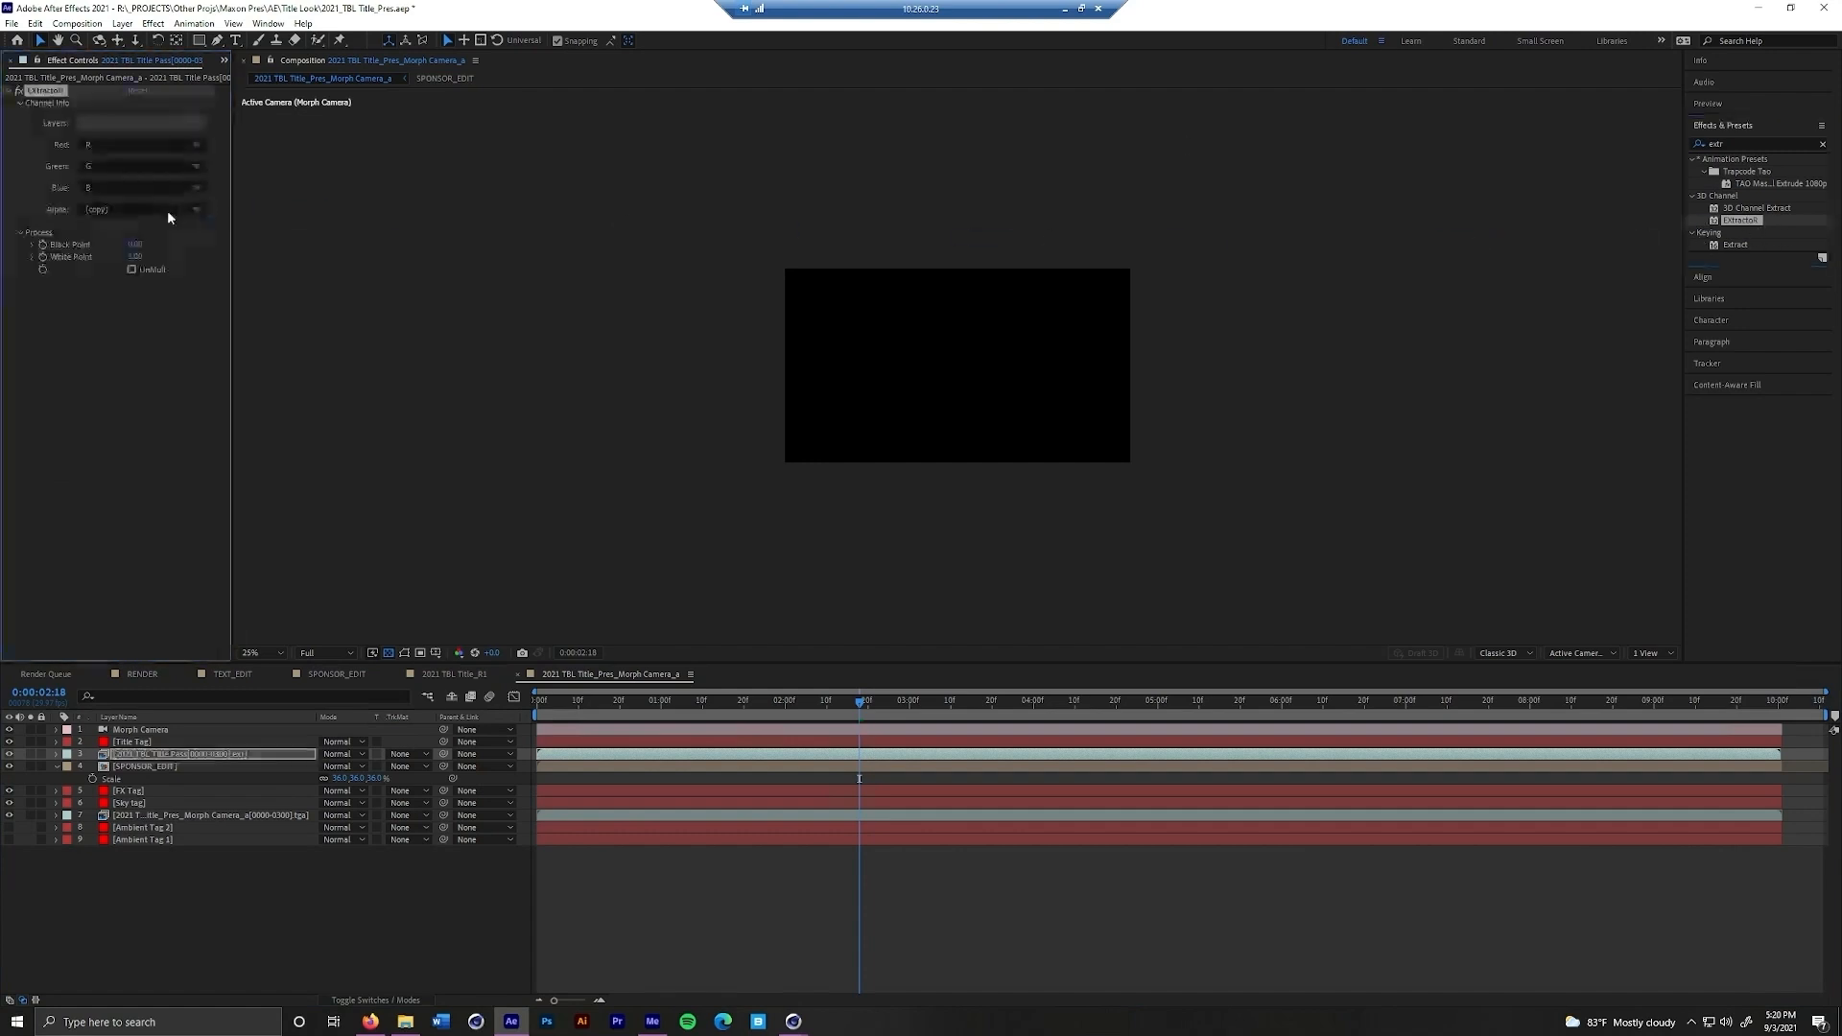
Set EXtractoR's layer to RLMask2 and use the EXR pass as a Luma Inverted Matte for the SPONSOR_EDIT layer
click(173, 123)
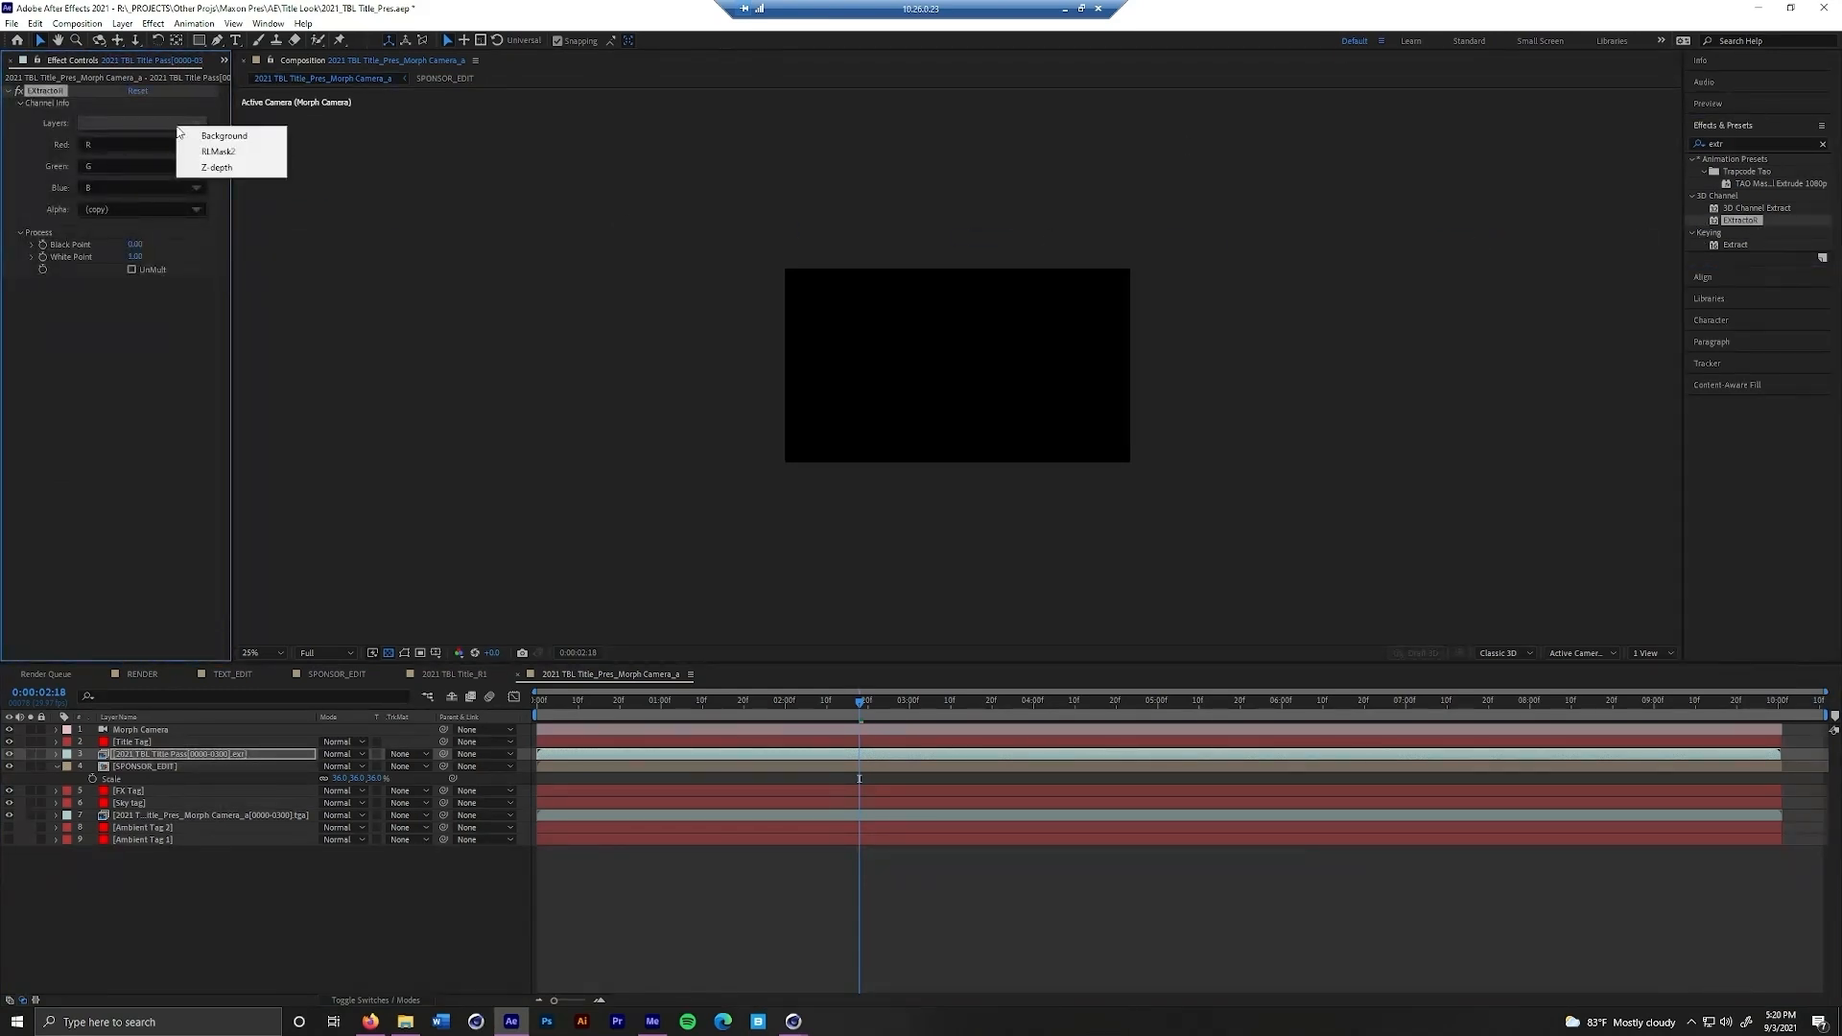
click(221, 152)
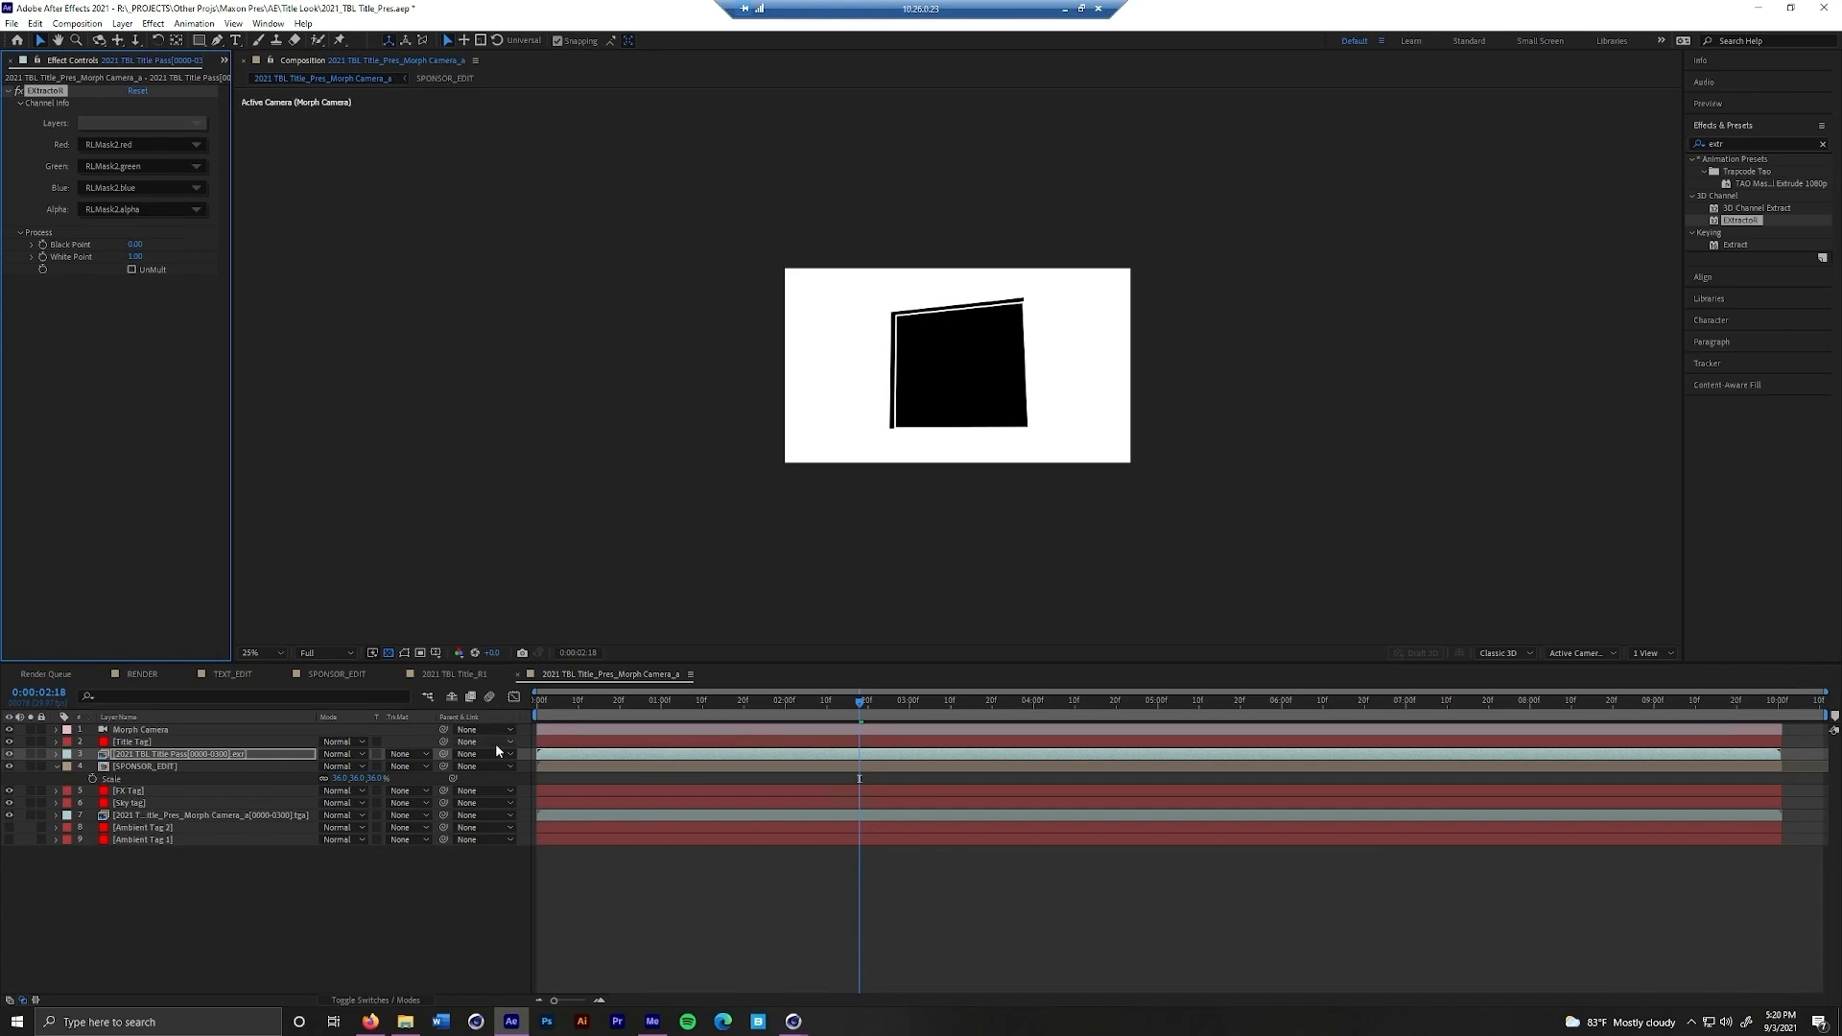
click(406, 766)
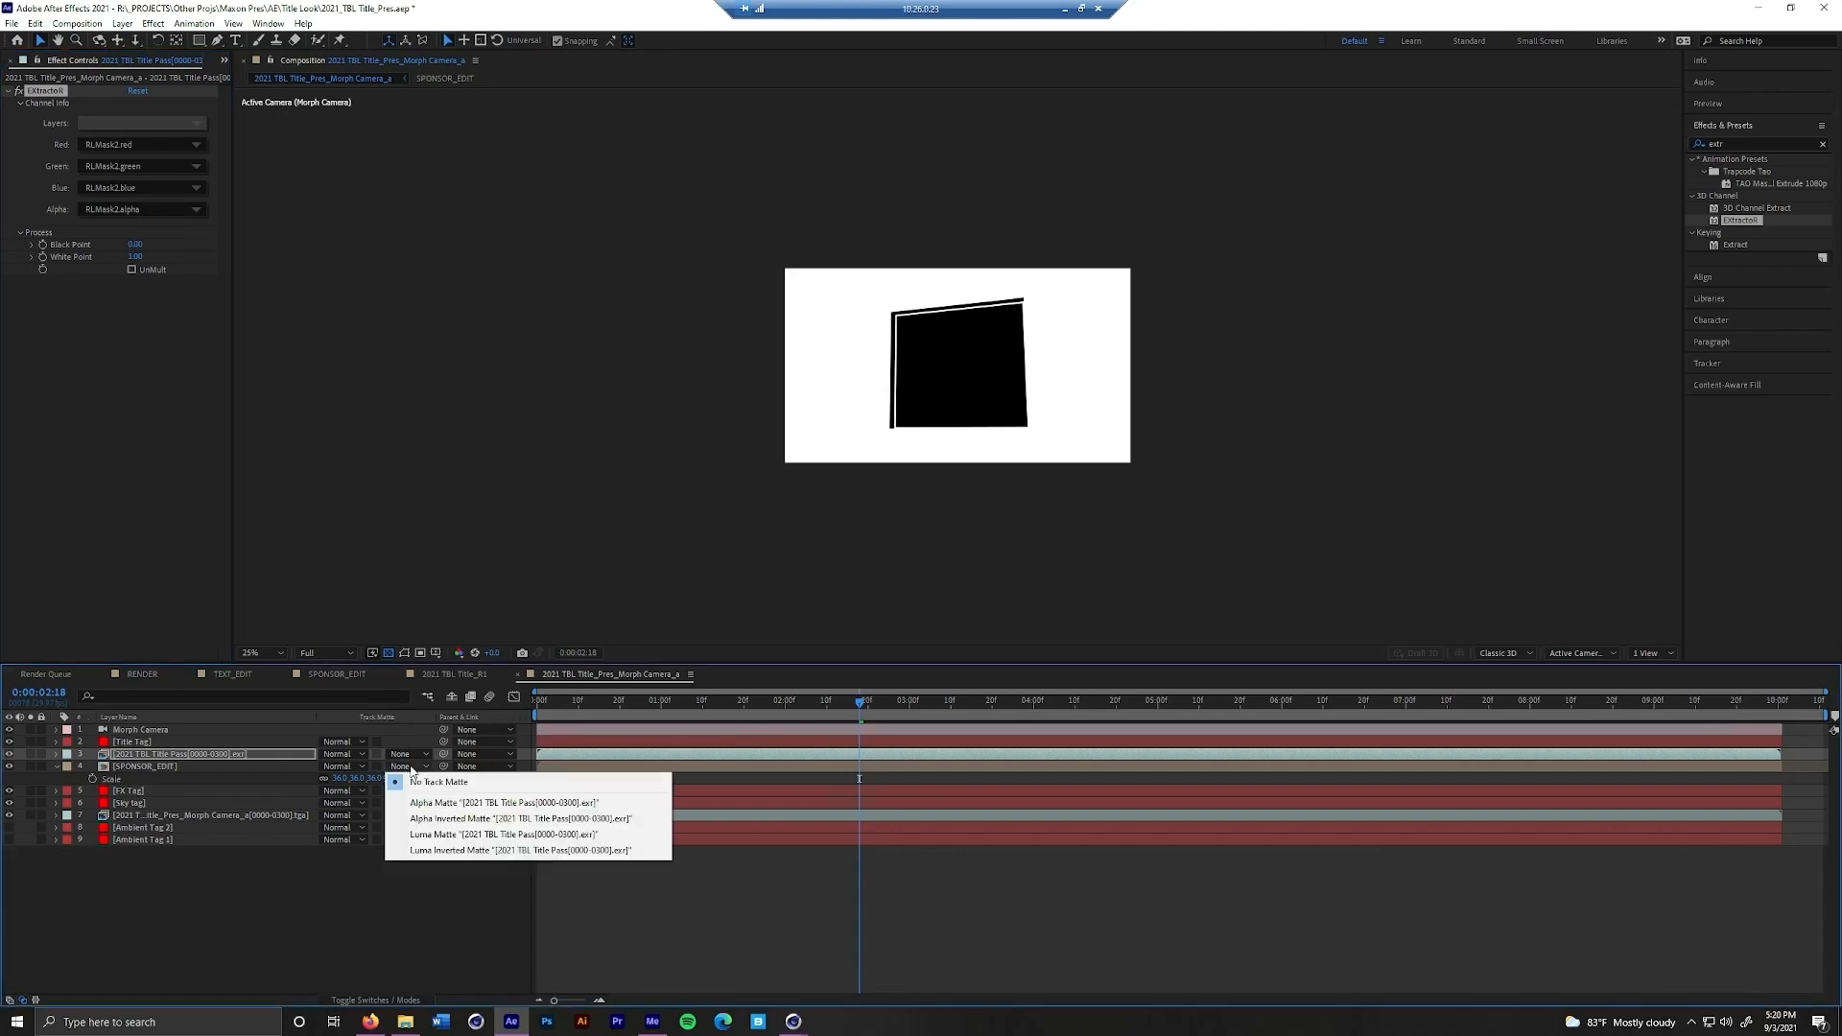
click(449, 851)
Hide the FX Tag layer and go to 0:00:08:06, where the Title Tag faces the camera
drag(837, 710, 1141, 769)
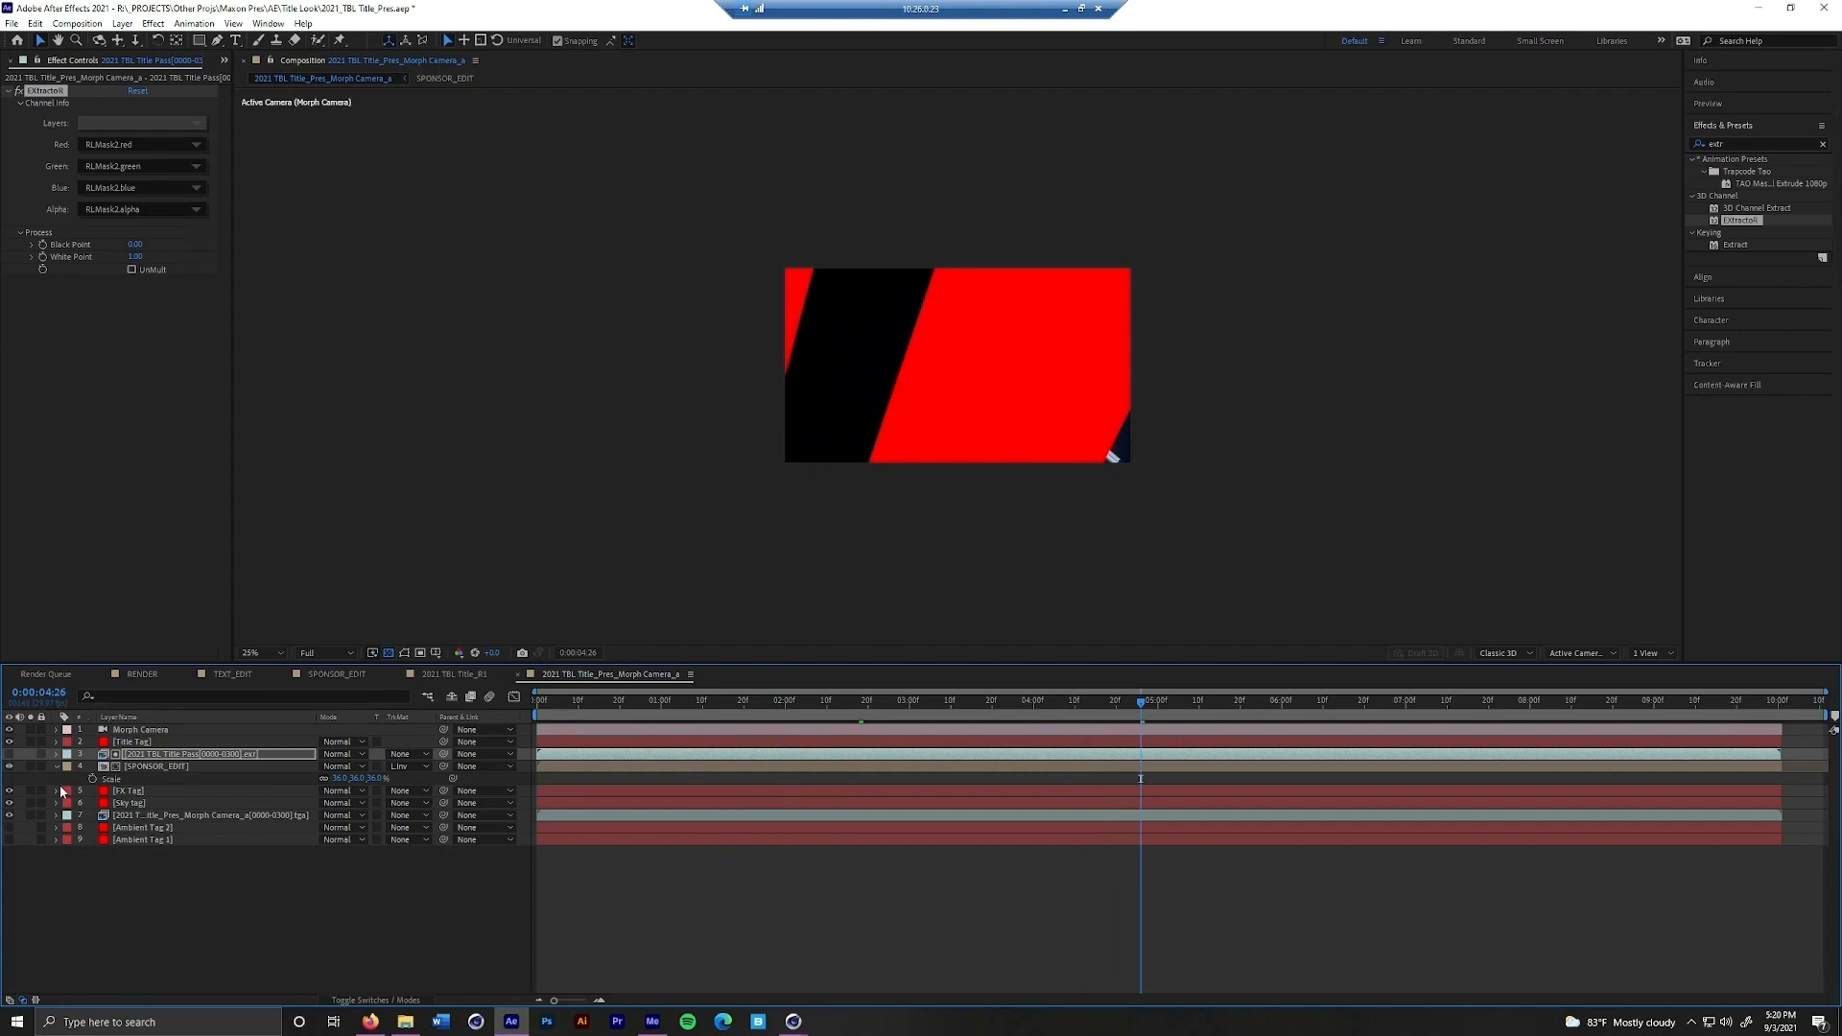
click(9, 802)
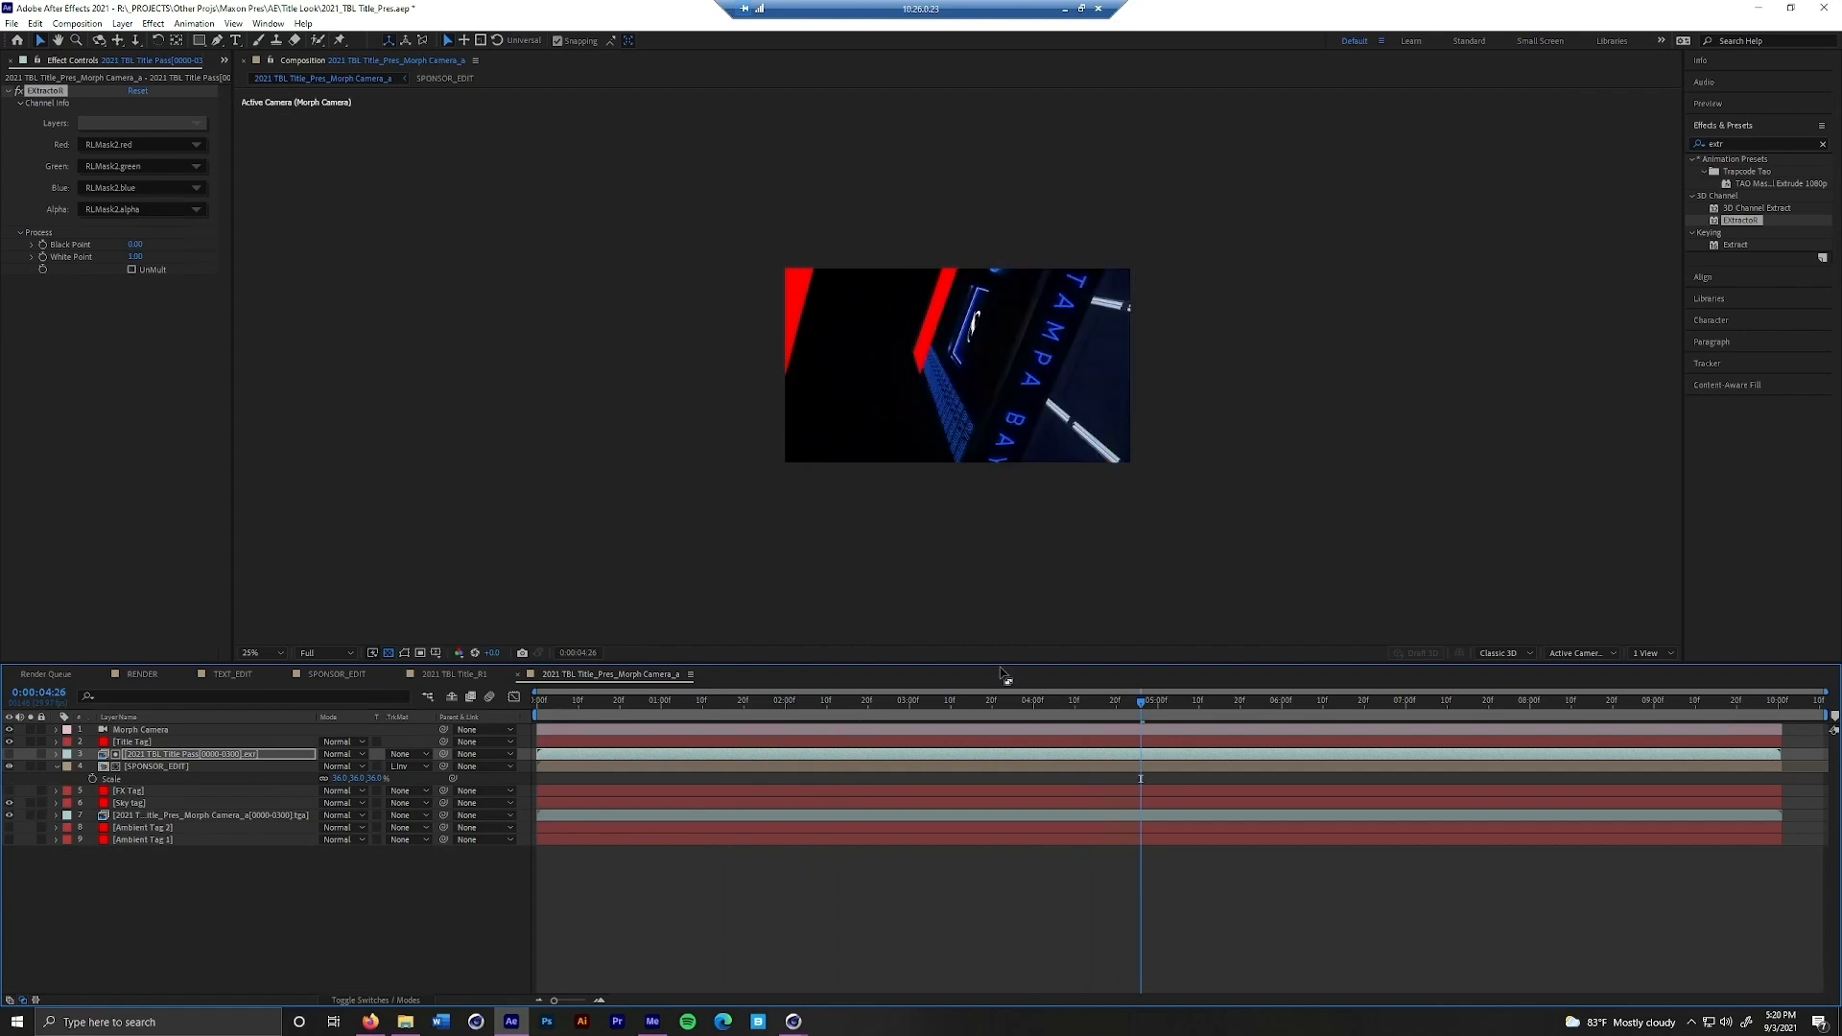
drag(1176, 704, 1555, 768)
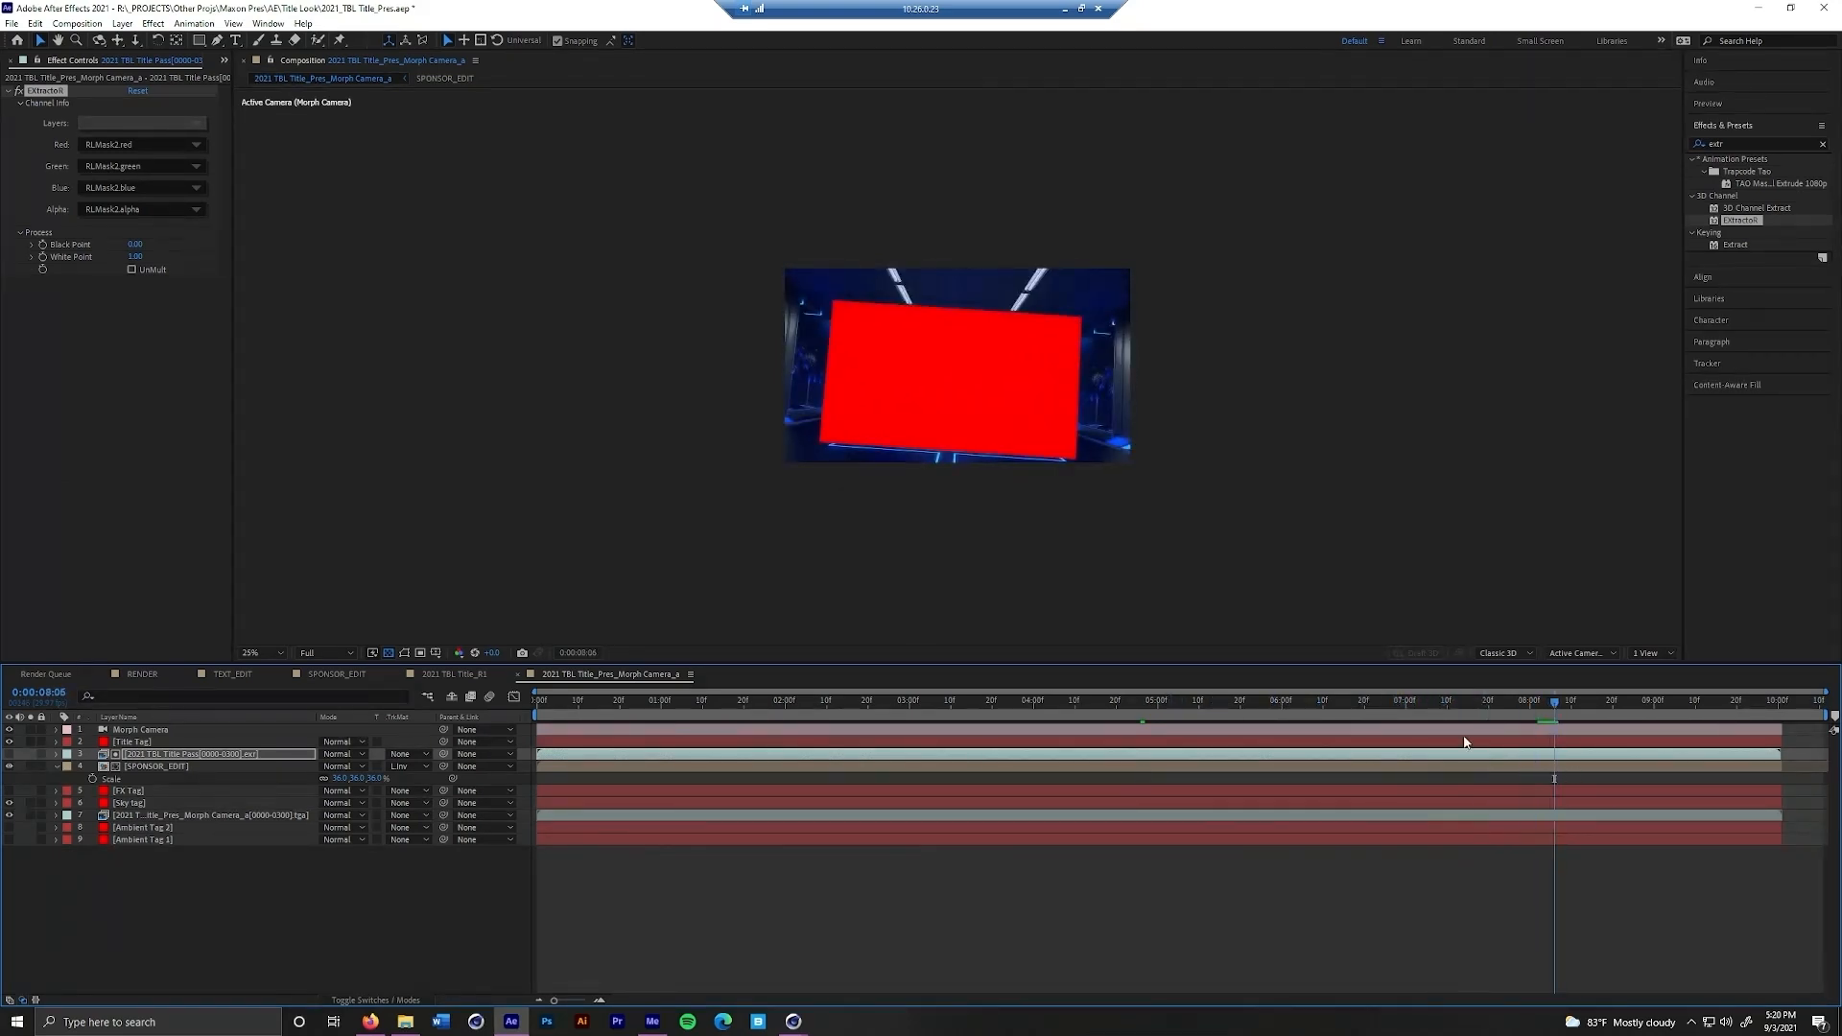
Replace the Title Tag layer with the TEXT_EDIT composition in the Morph Camera timeline
click(225, 61)
click(241, 74)
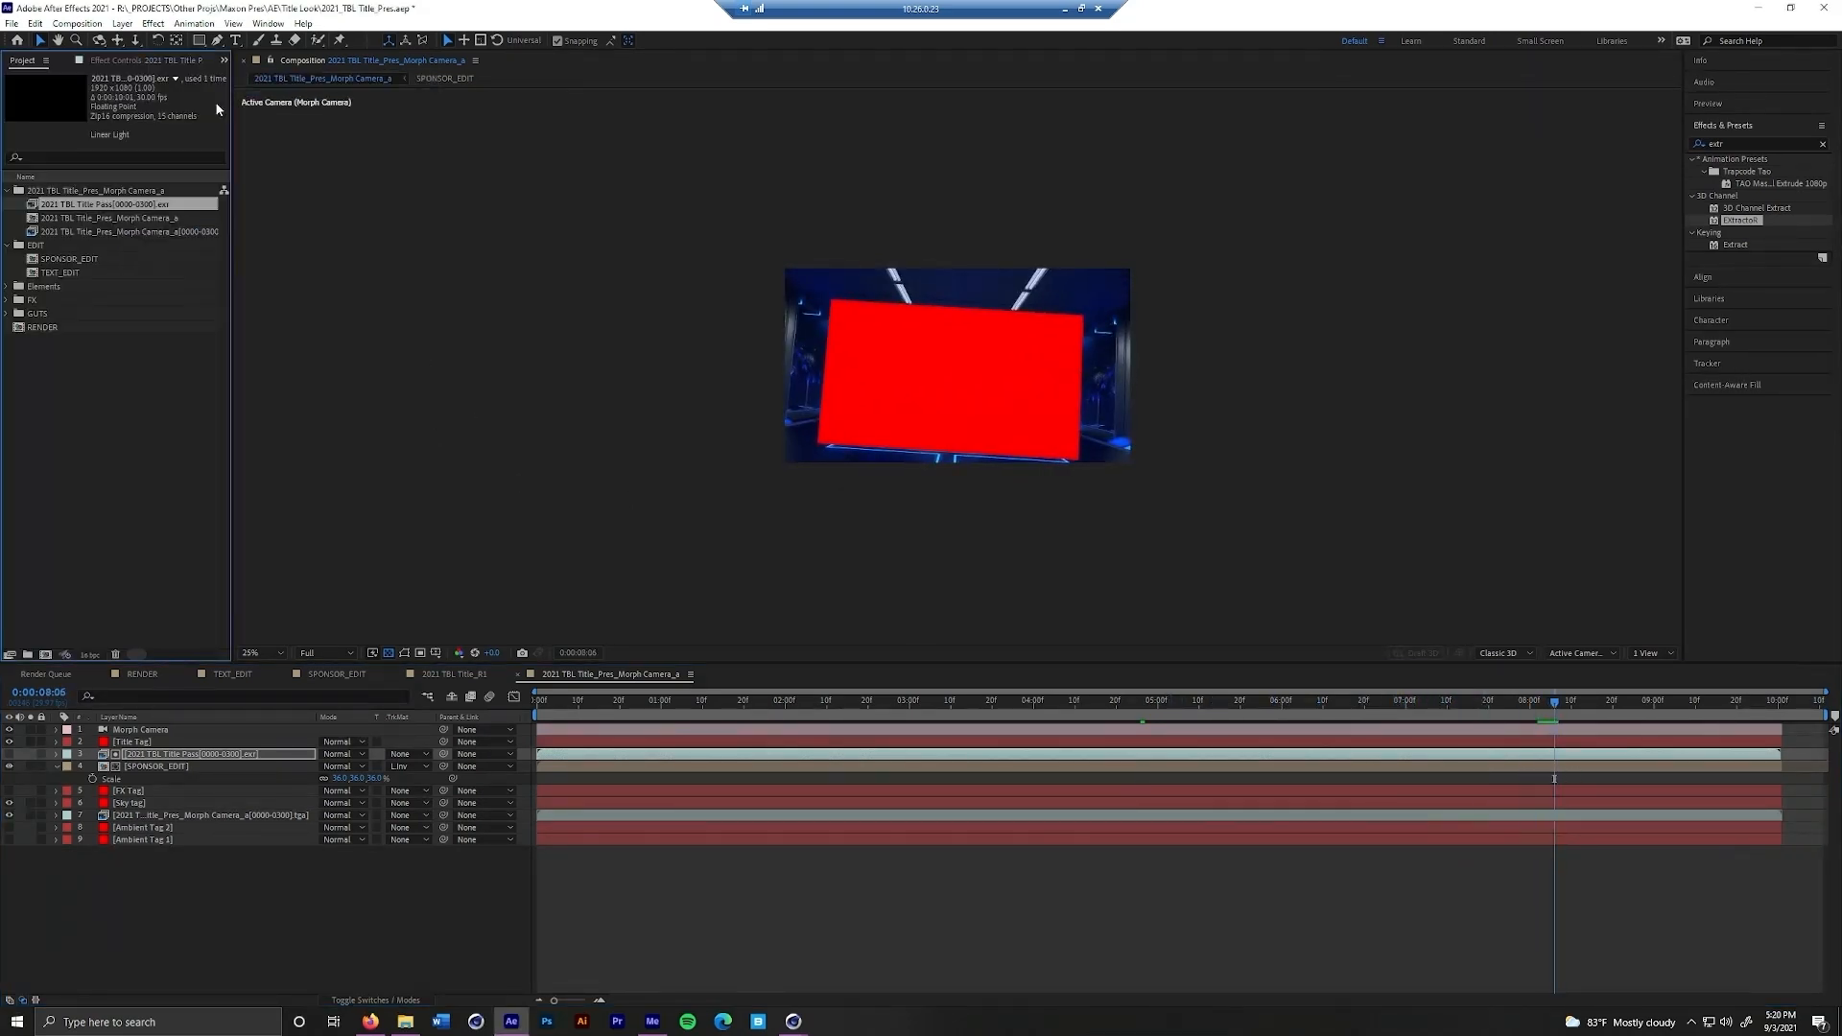
click(69, 274)
click(217, 719)
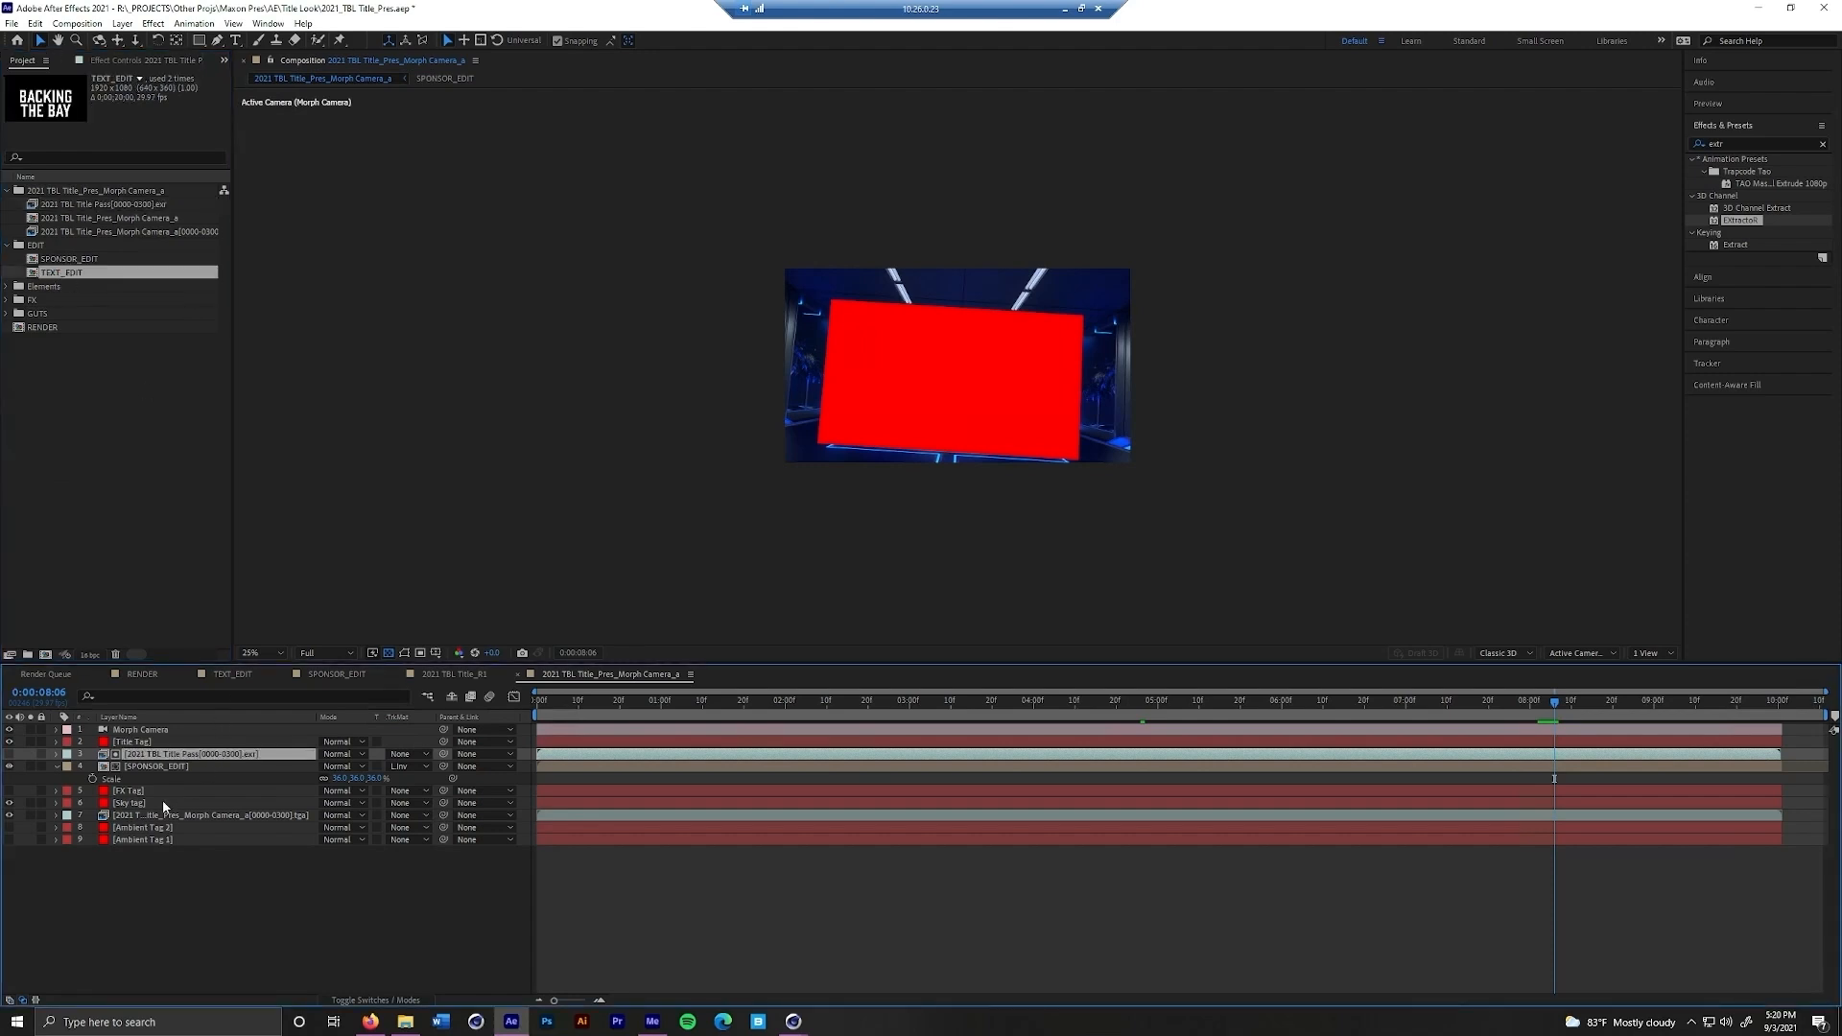
click(158, 742)
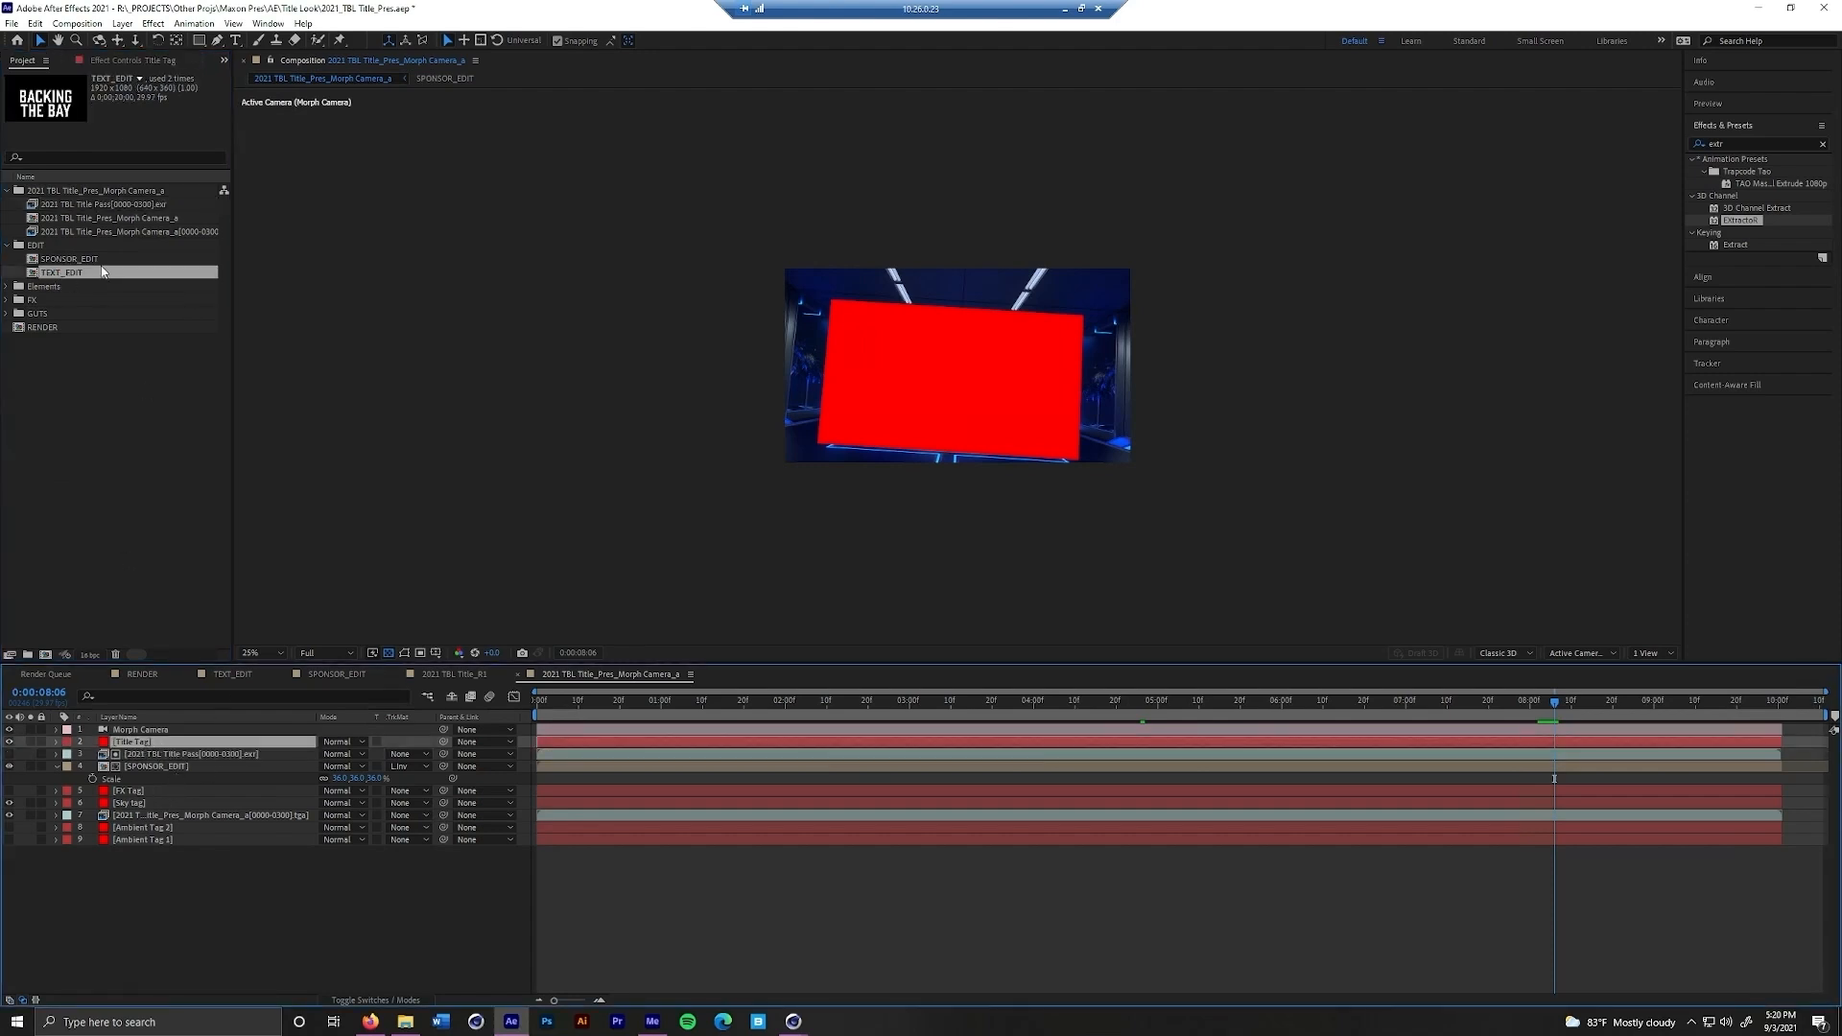
drag(103, 275, 251, 745)
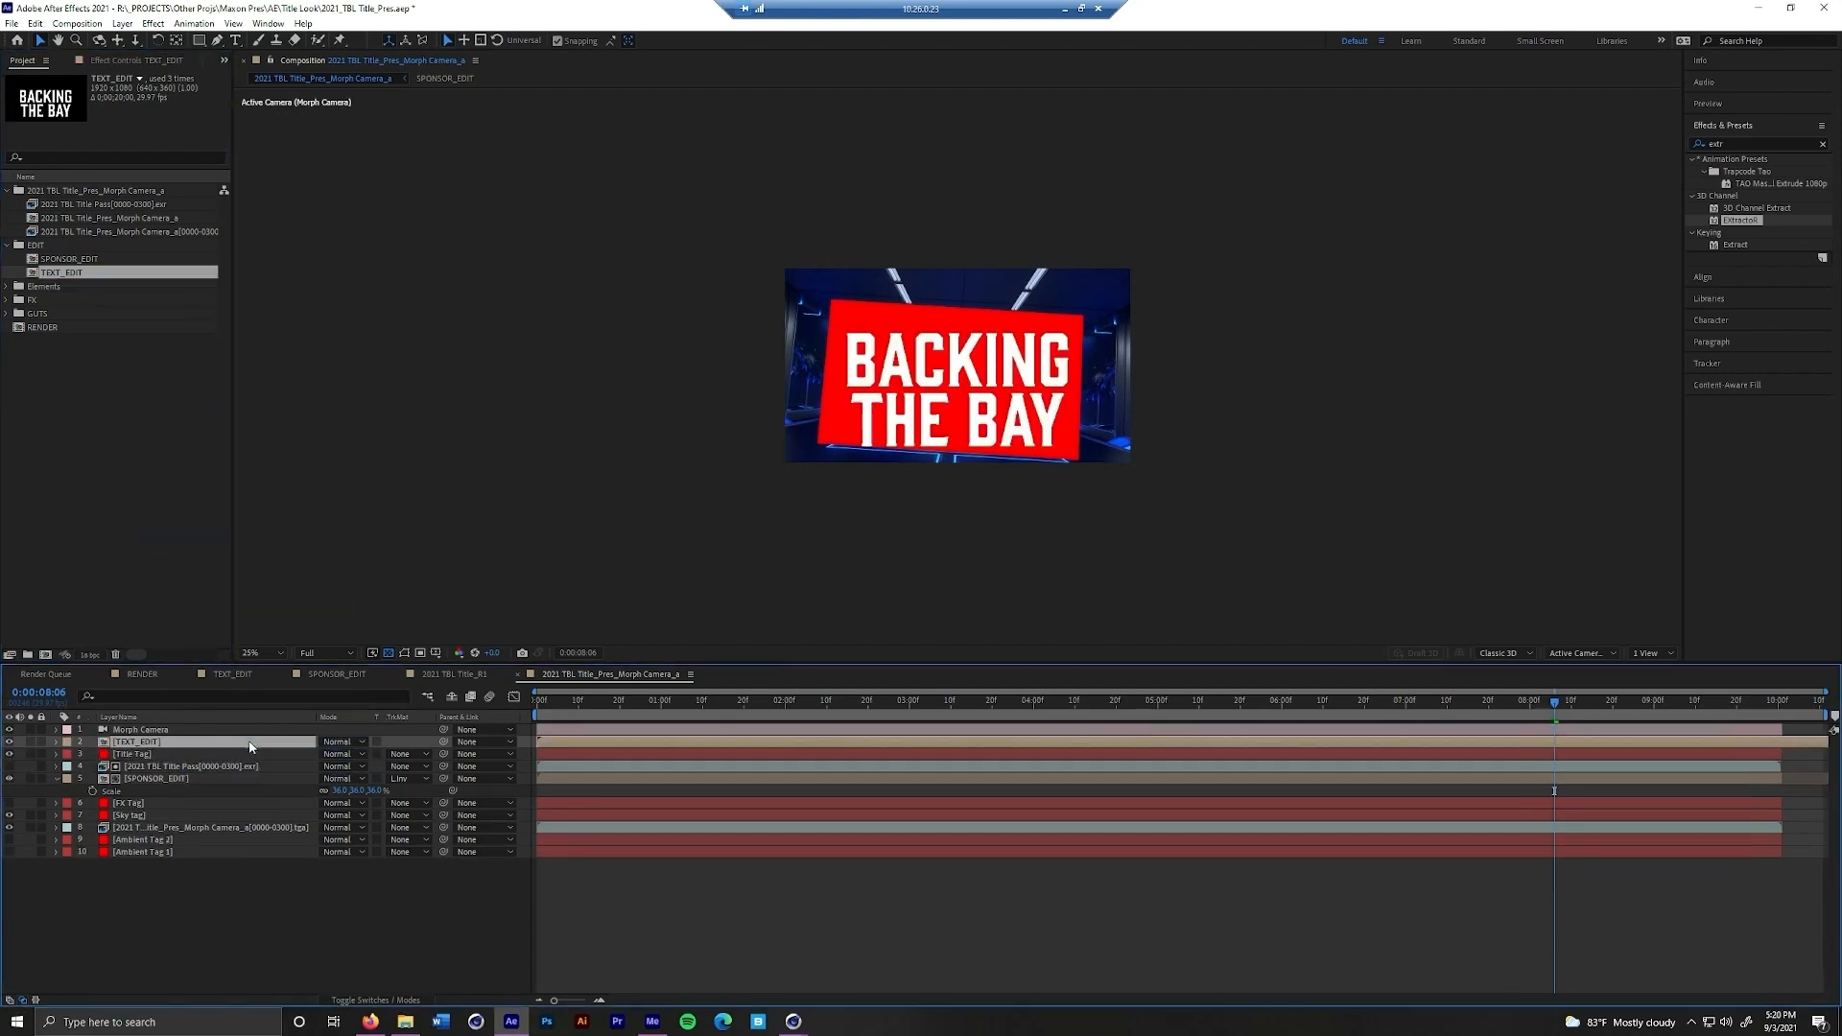
key(ctrl+z)
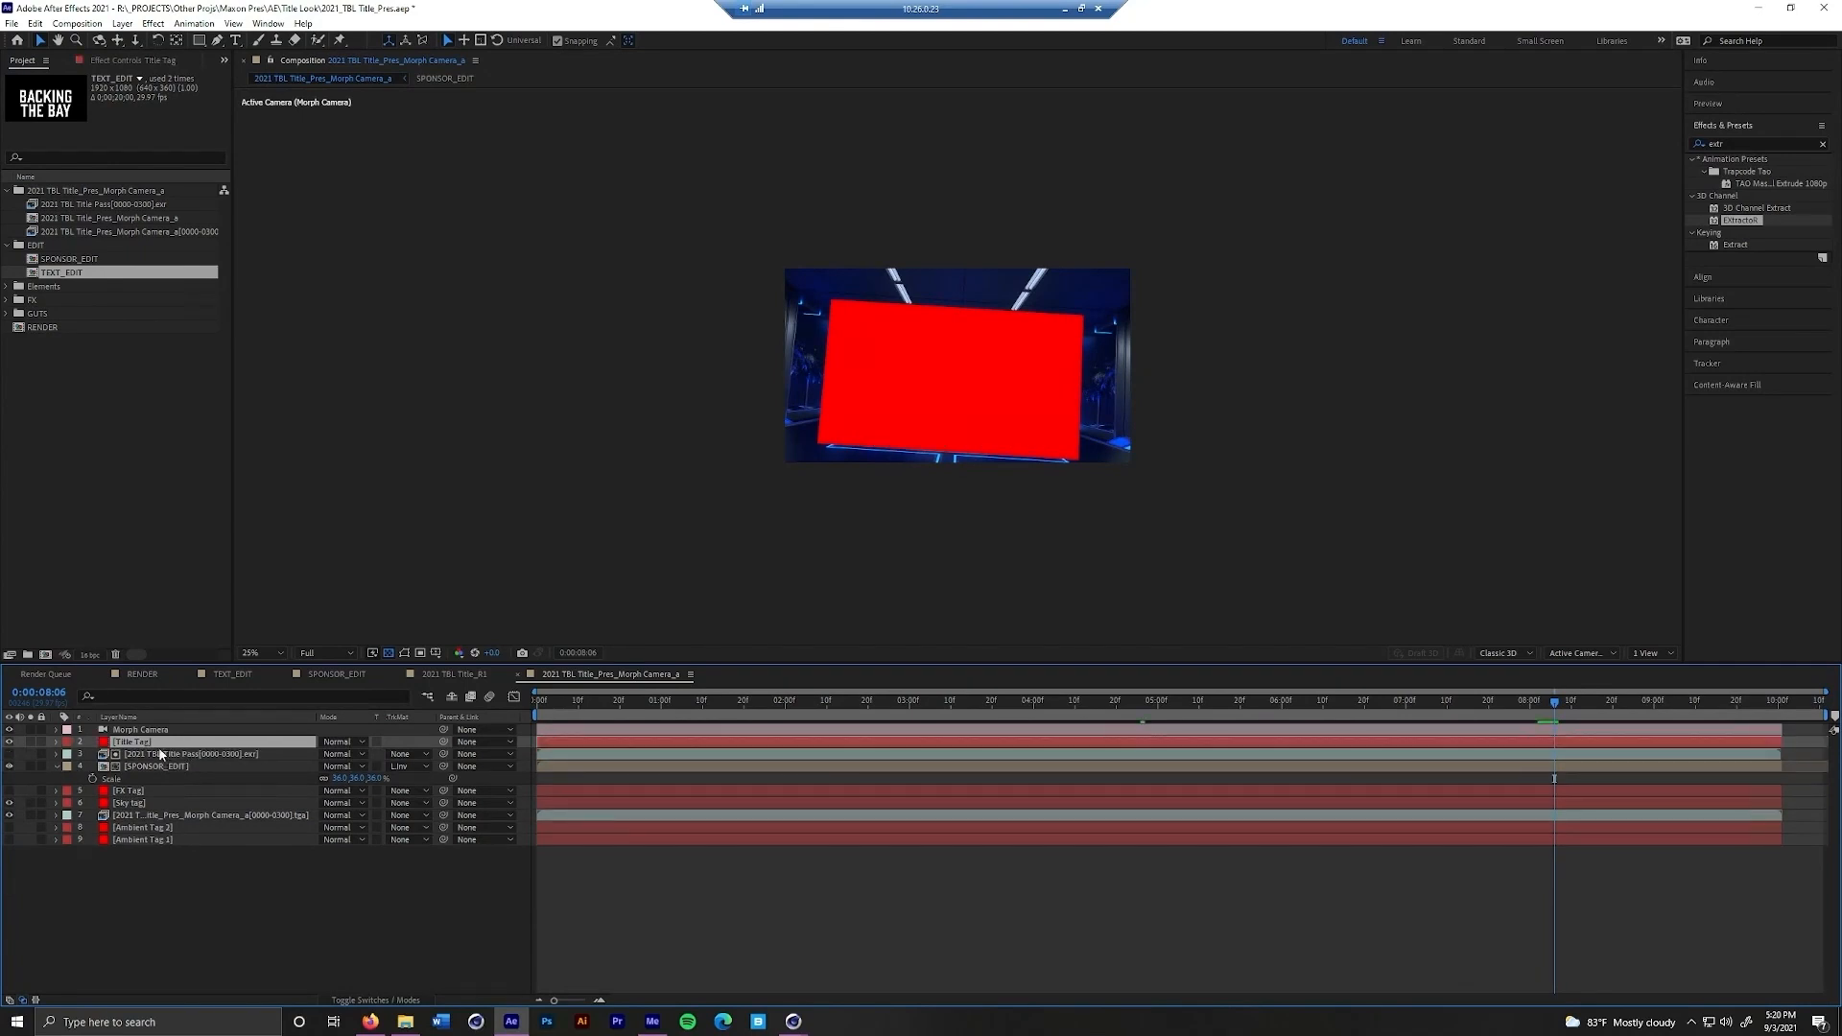
click(109, 275)
drag(108, 274, 186, 746)
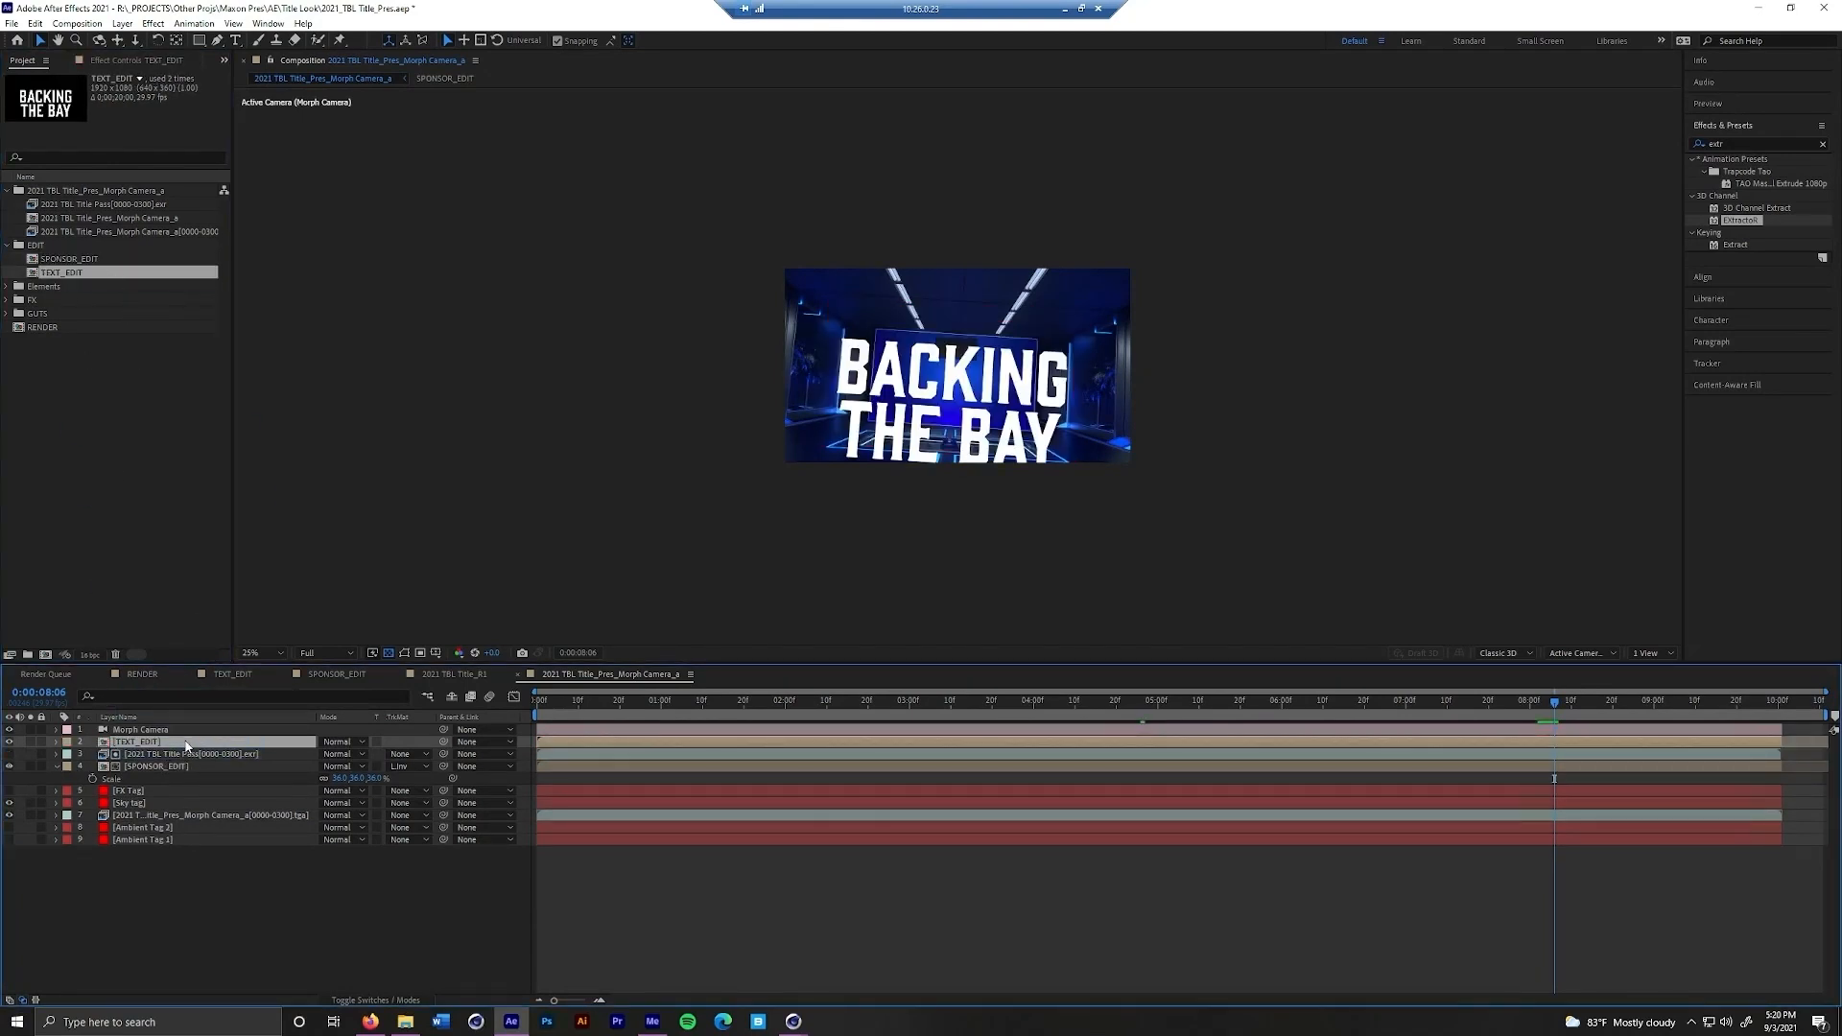
Scale the TEXT_EDIT layer down to about 48% so the title fits inside the lit frame
key(s)
drag(355, 755, 317, 764)
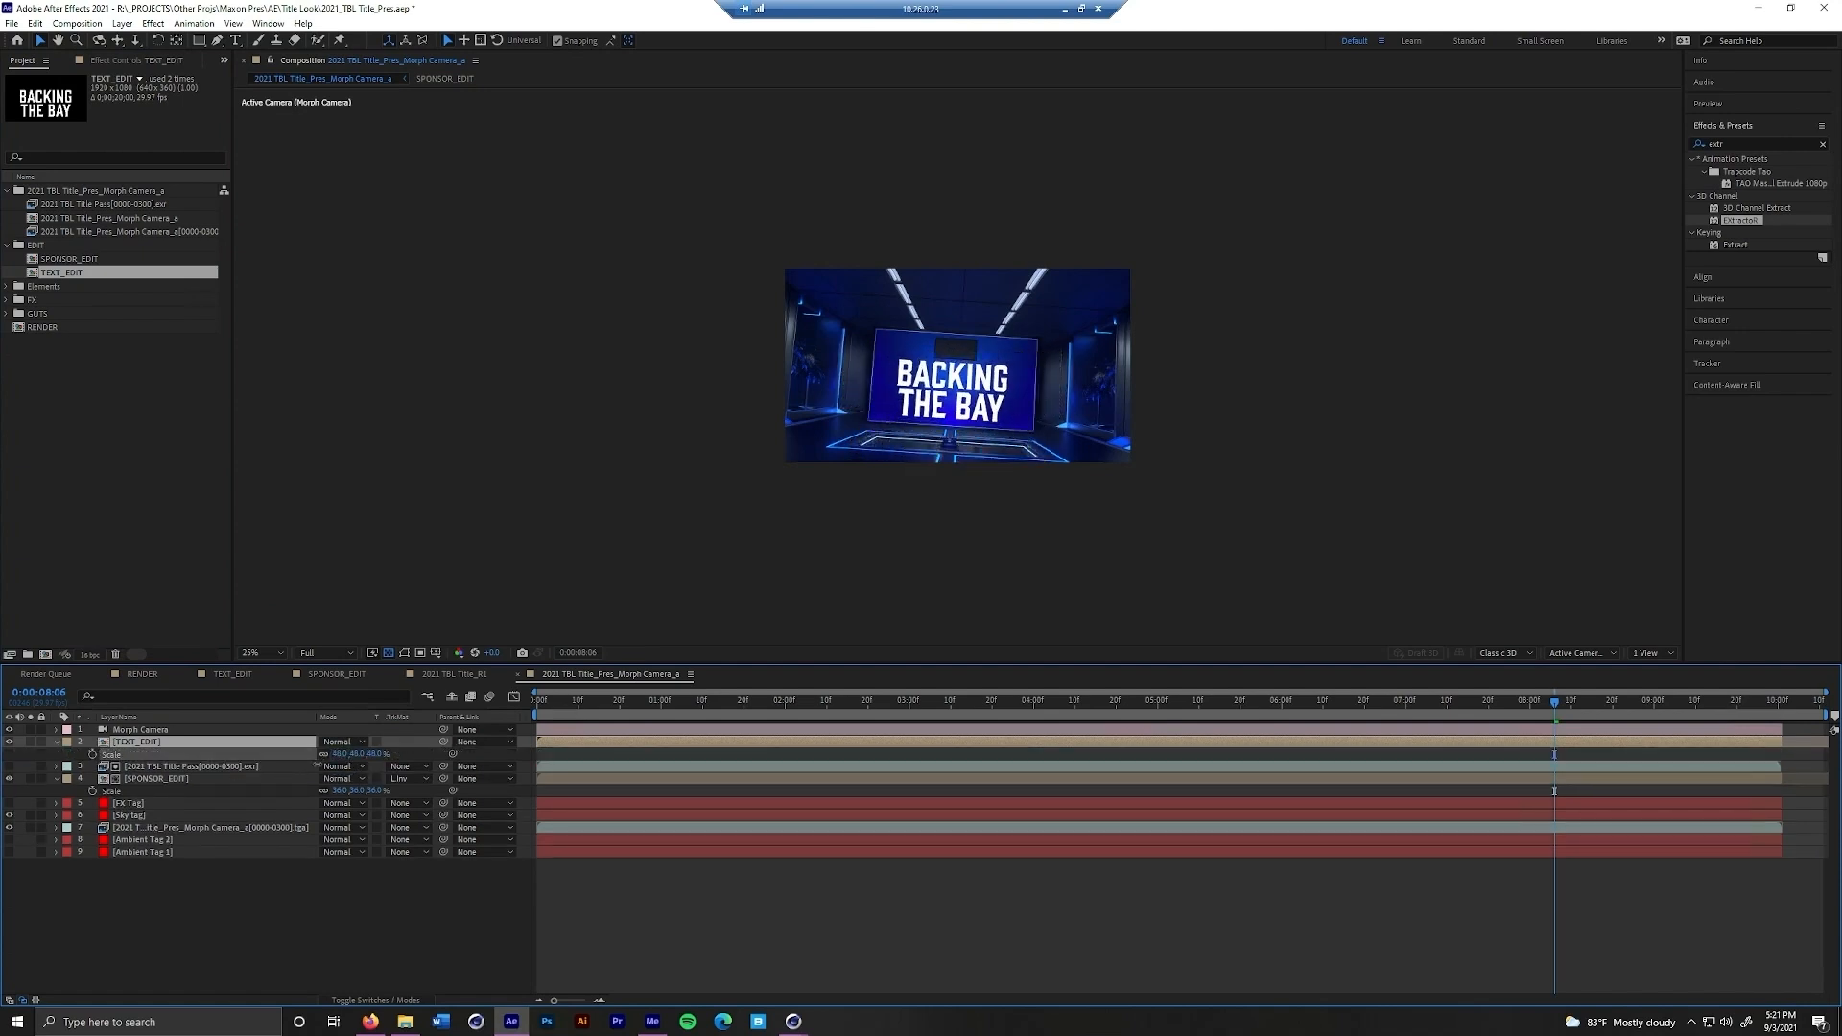
click(524, 747)
Go to 0:00:05:29 and replace the Sky Tag layer with the SKY composition from the GUTS folder
drag(1545, 705, 1277, 742)
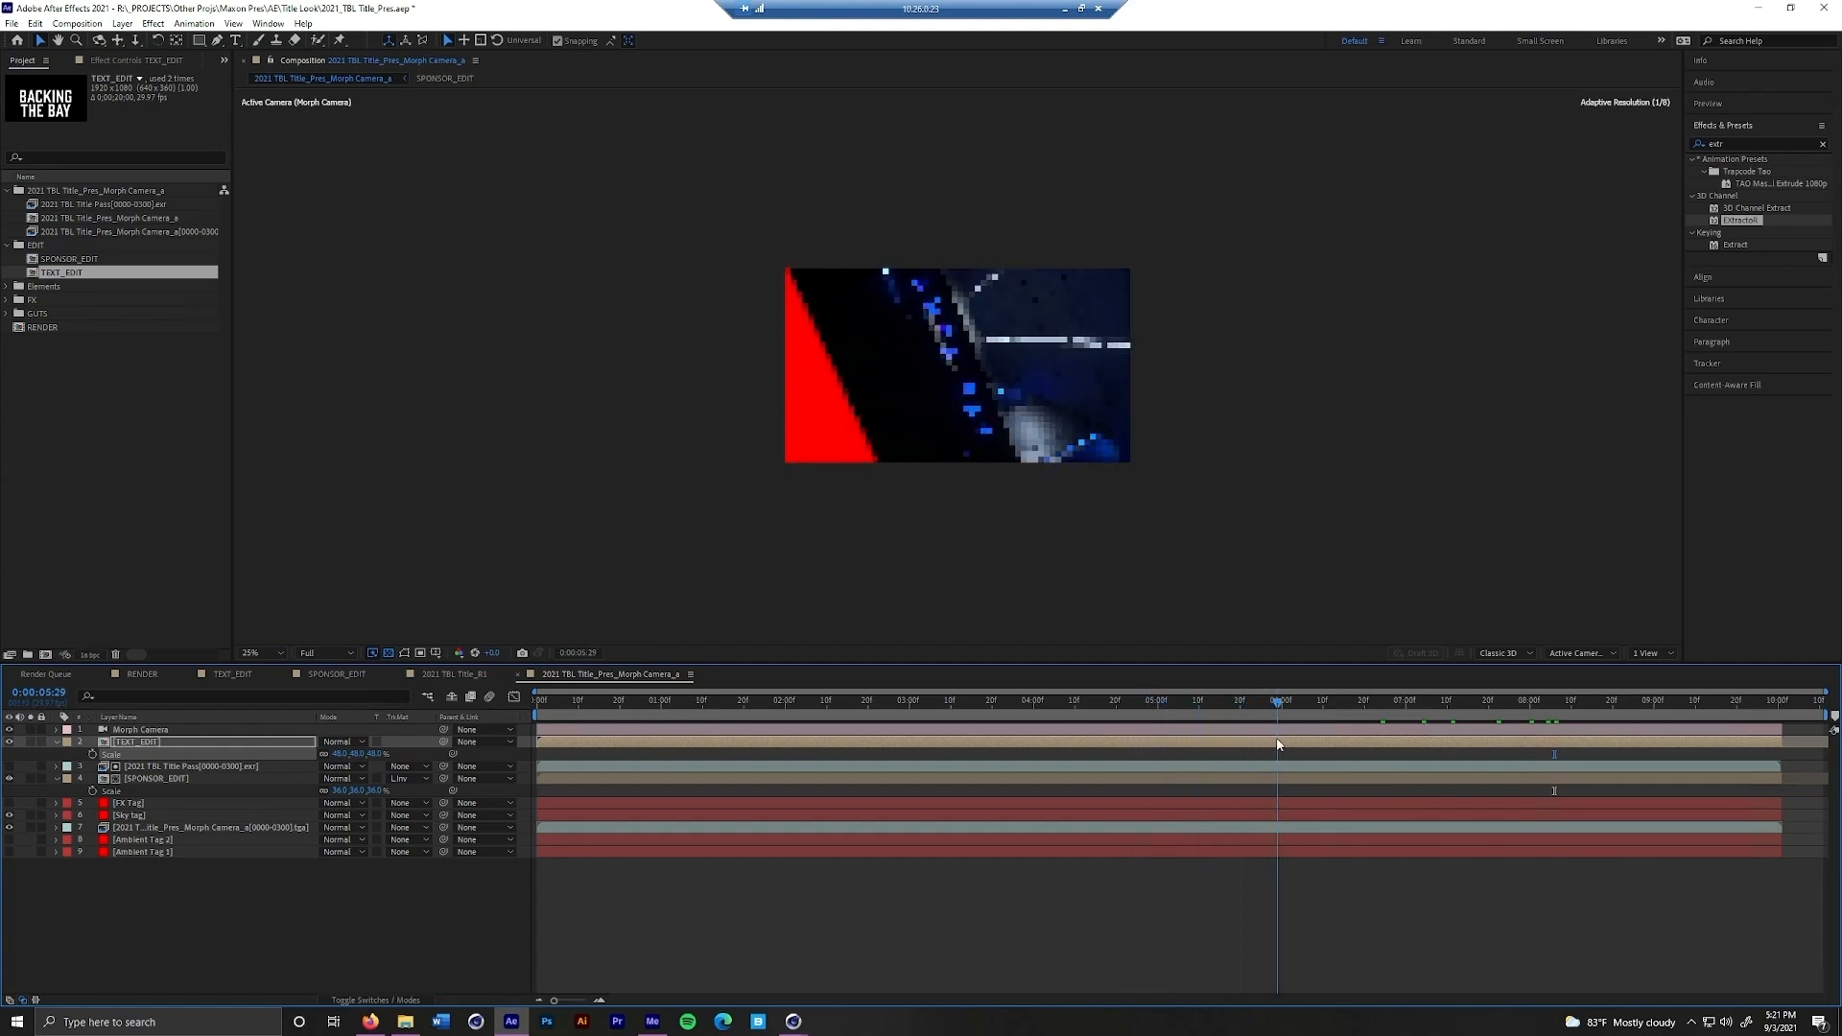
click(826, 427)
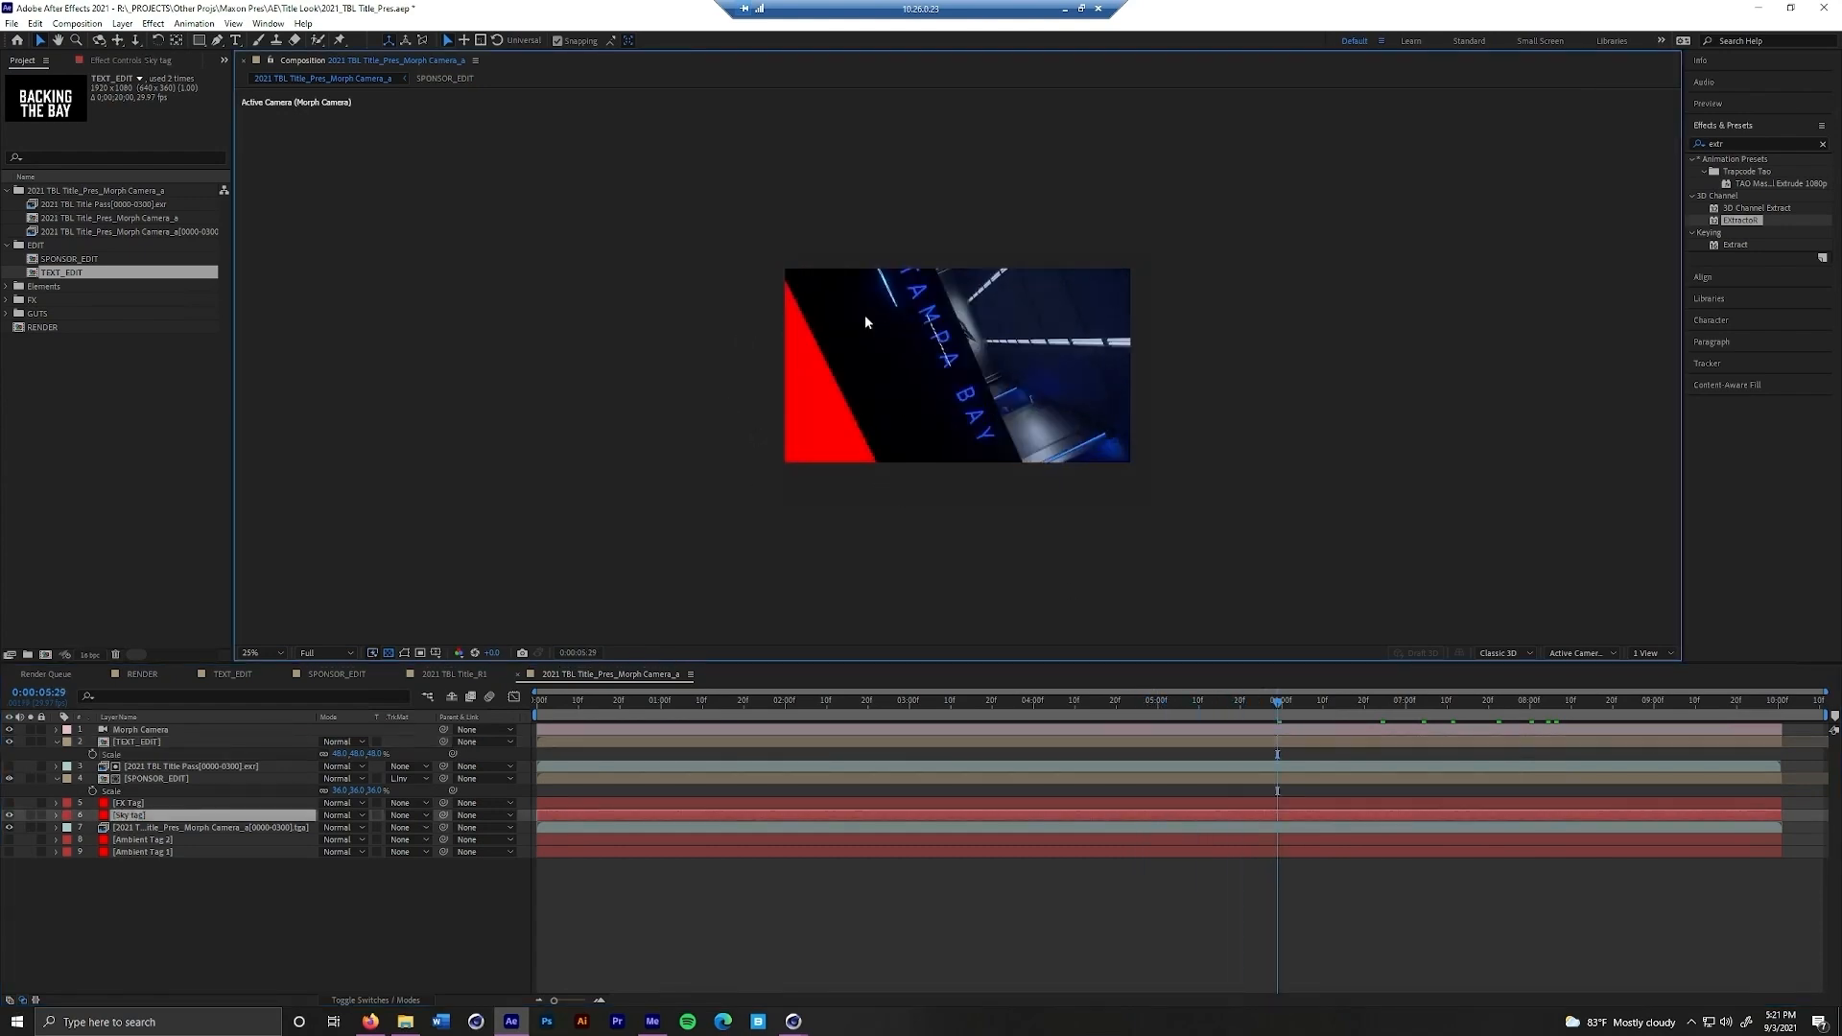
click(7, 314)
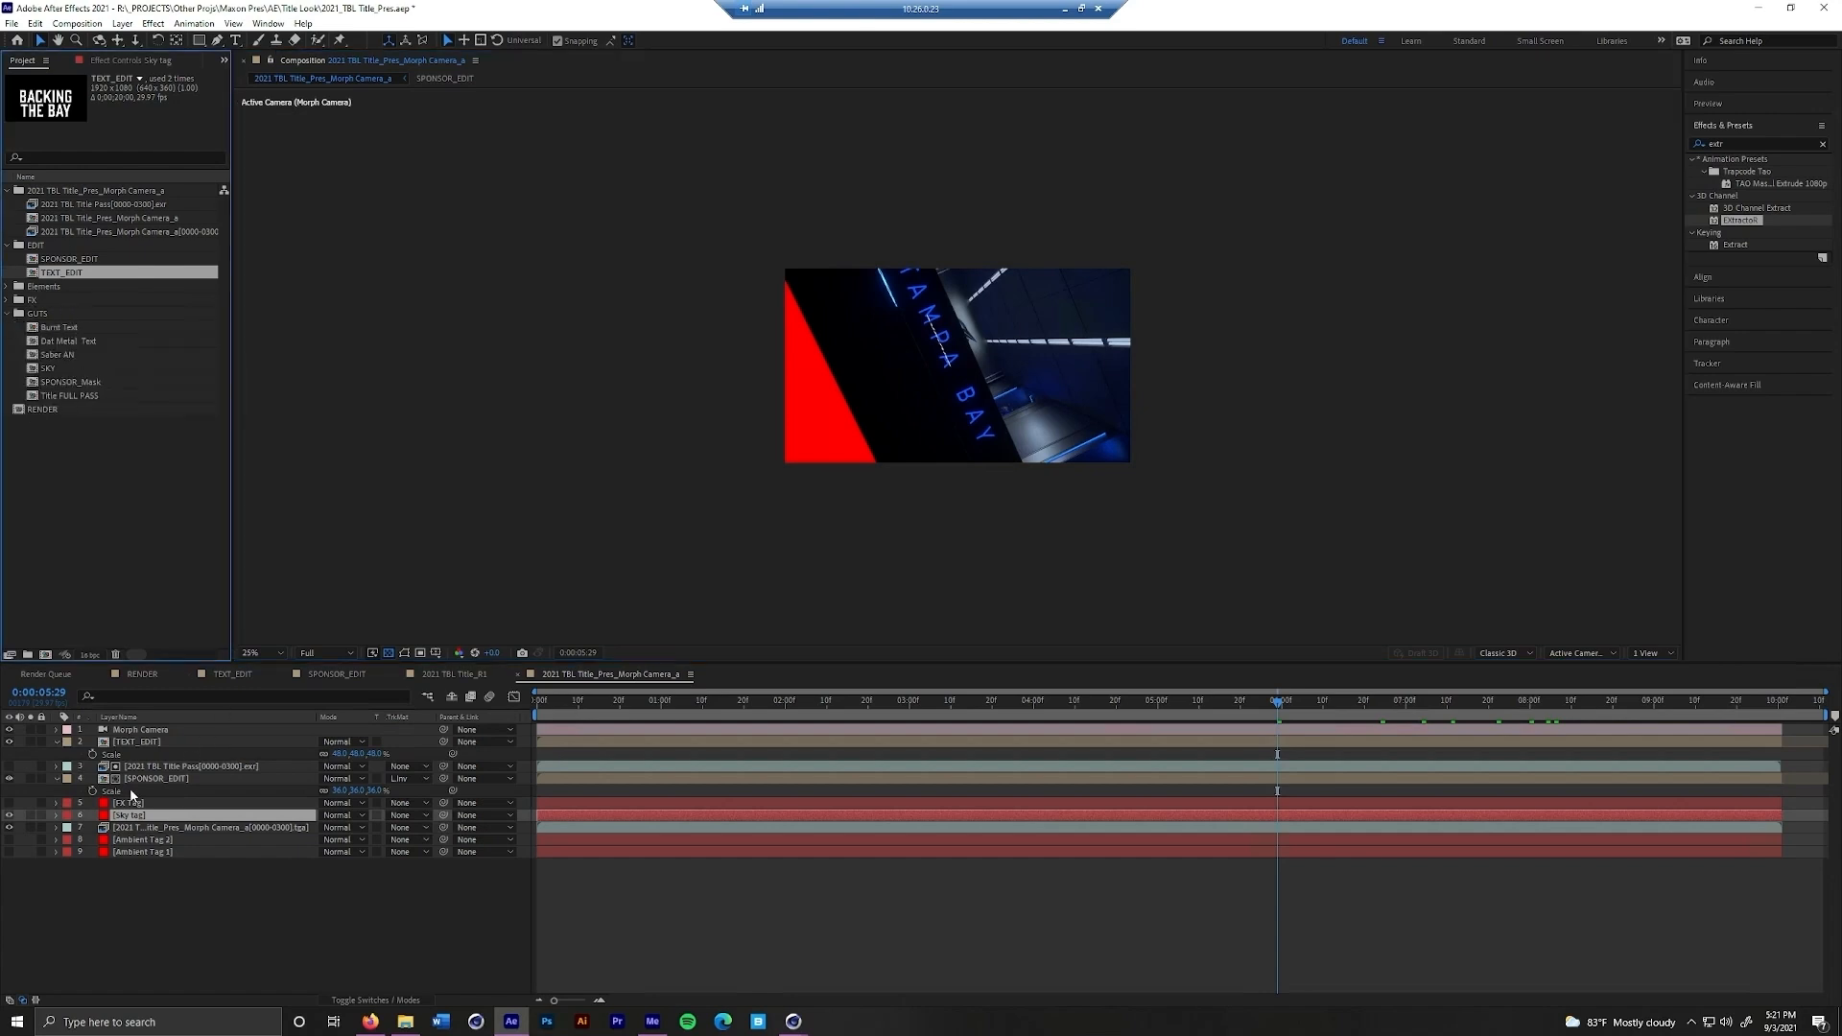
click(134, 814)
drag(59, 374, 179, 816)
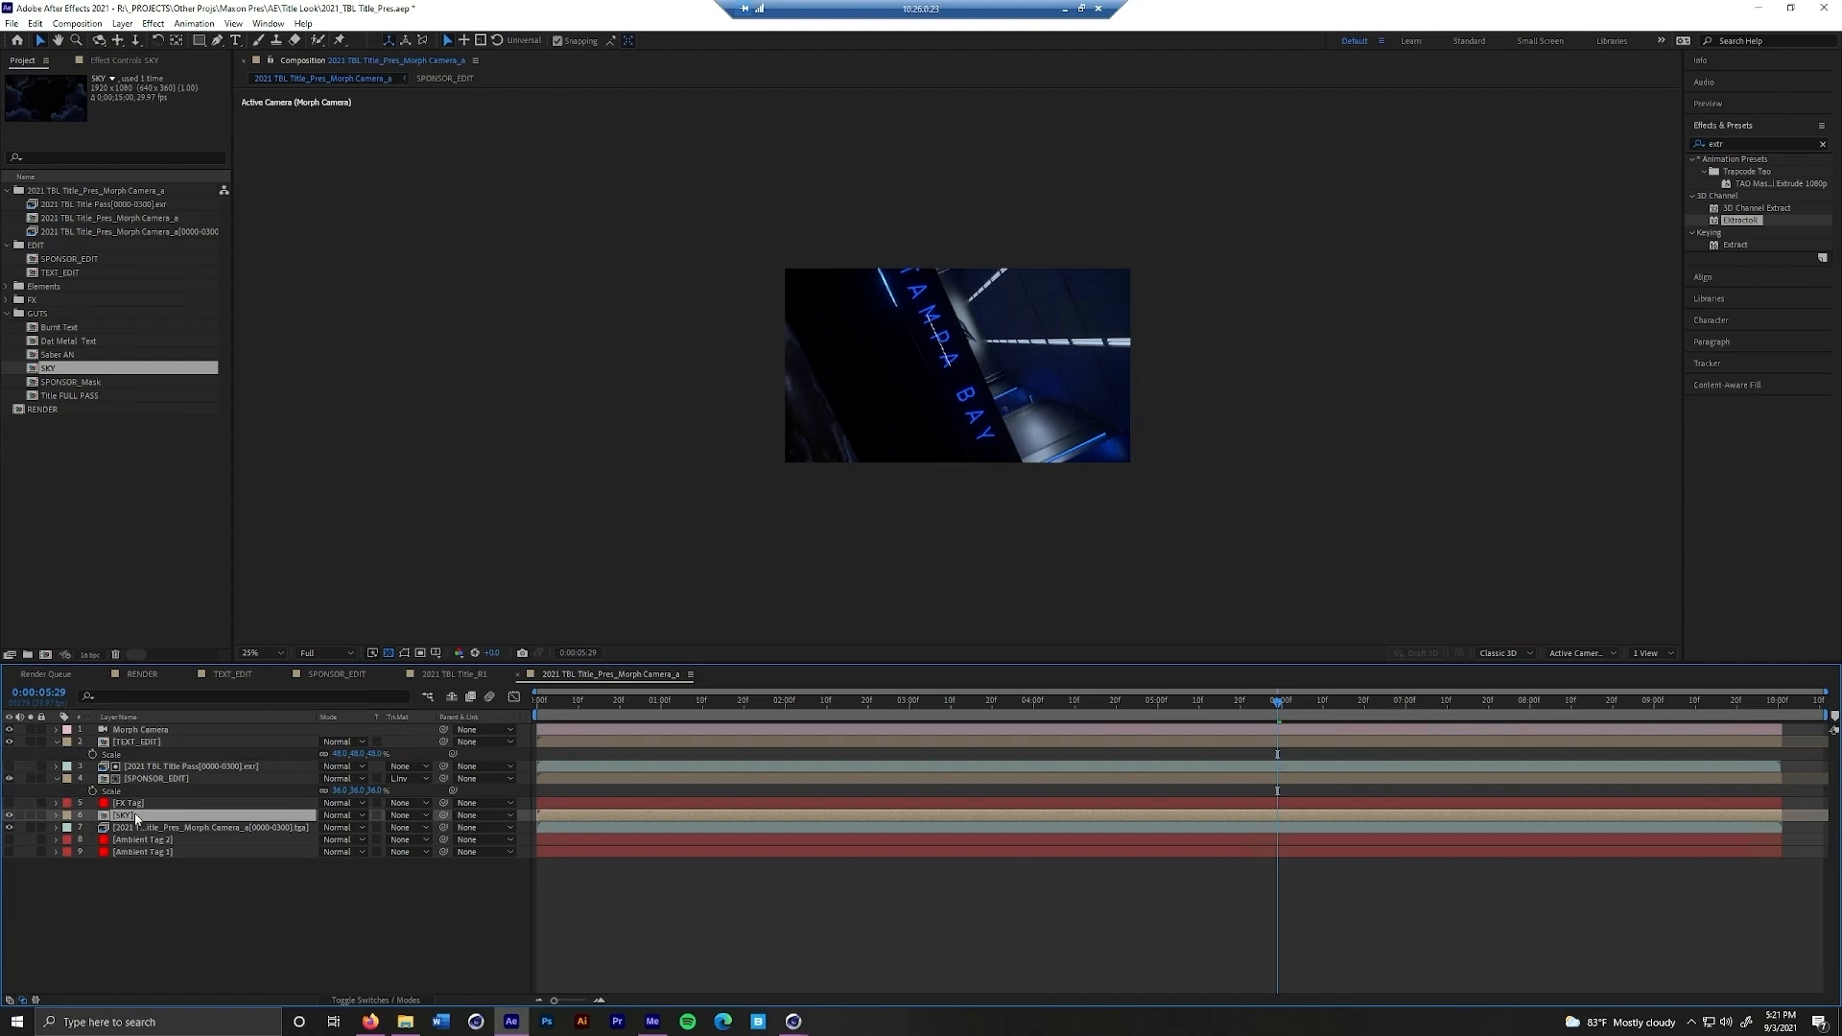
Remove all keyframes from the SKY layer's anchor point, position, orientation and X, Y and Z rotation
key(u)
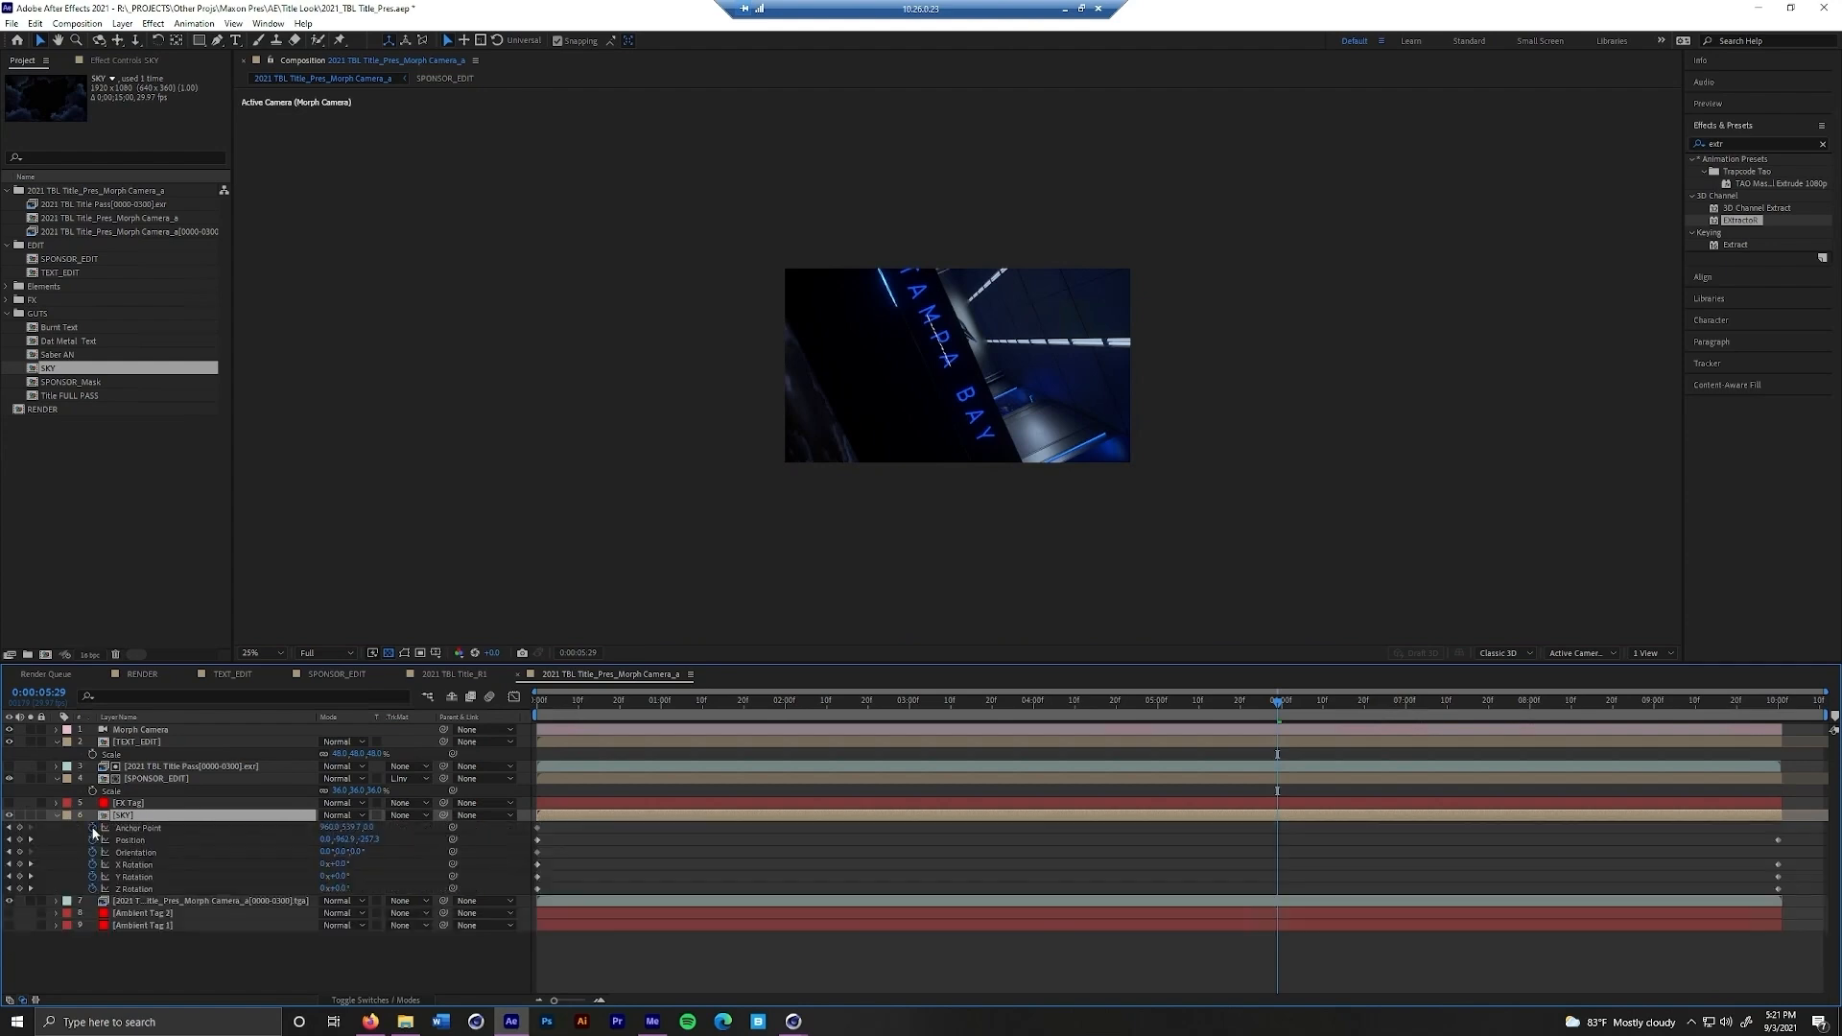
click(93, 828)
click(93, 840)
click(93, 852)
click(93, 864)
click(93, 877)
click(94, 889)
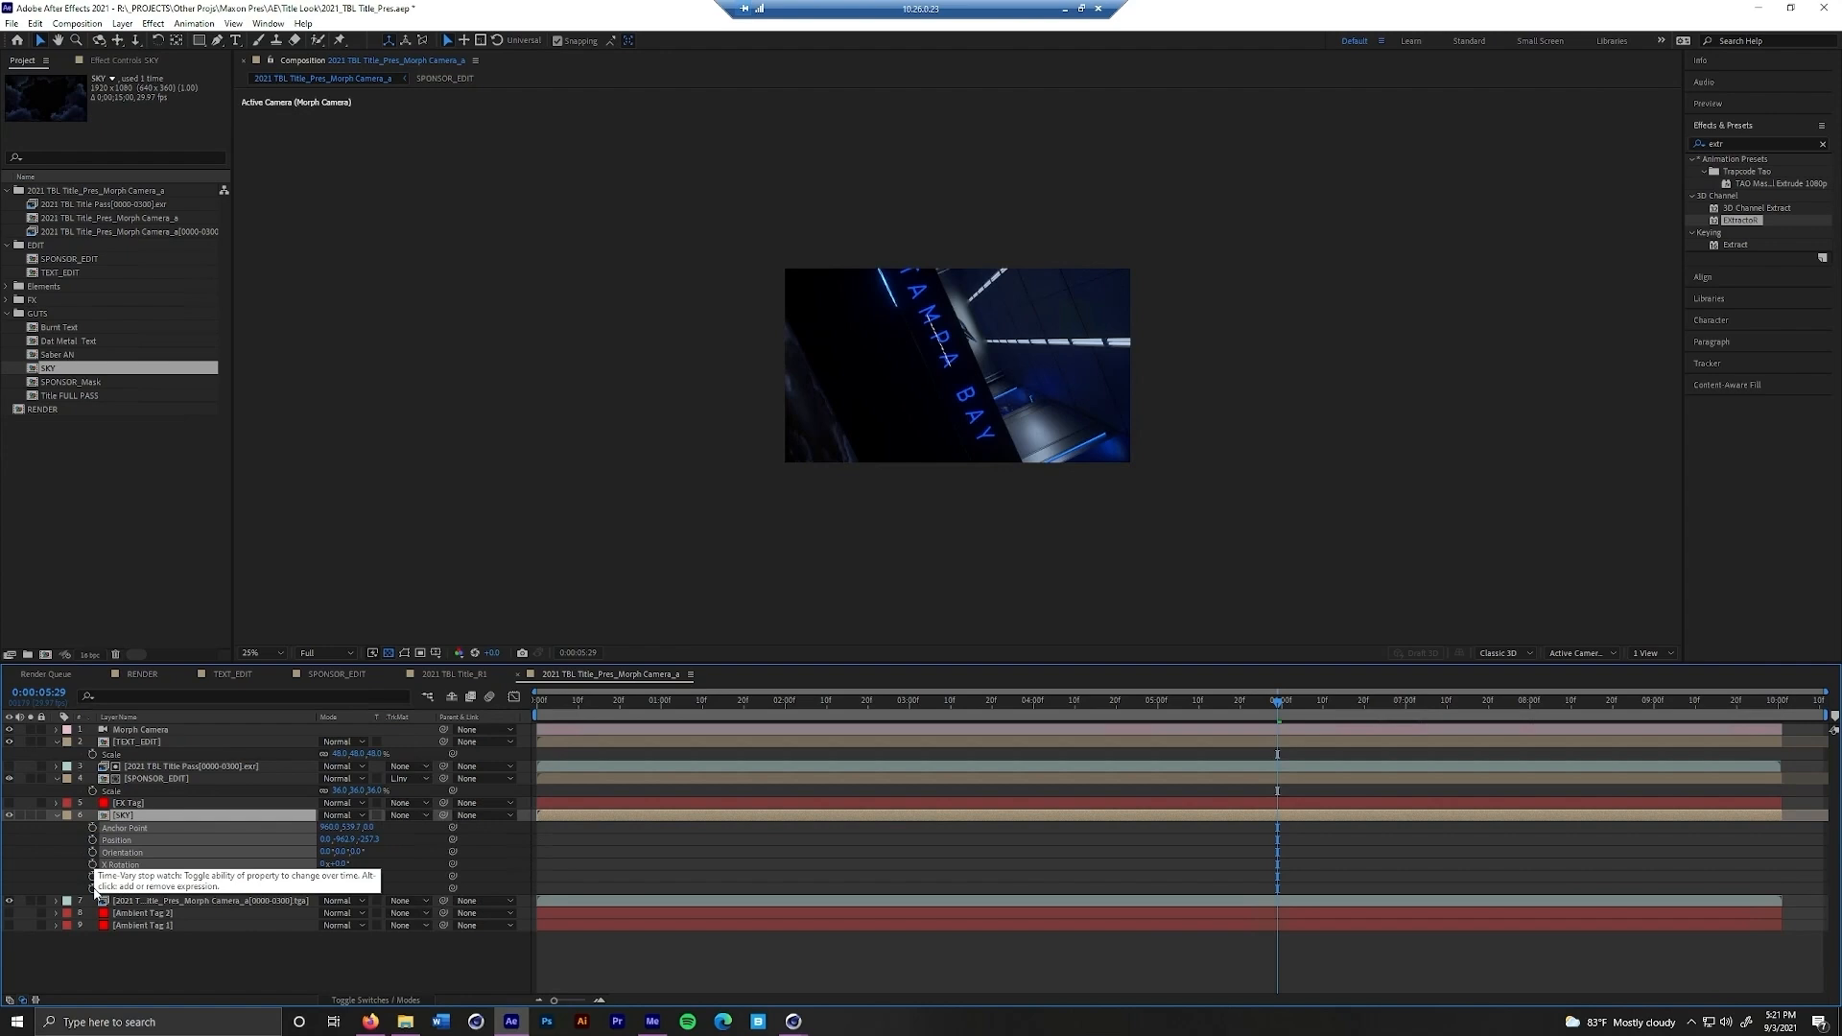
Tilt the SKY layer to an X Rotation of about -41°
click(351, 864)
drag(341, 865, 296, 877)
click(206, 815)
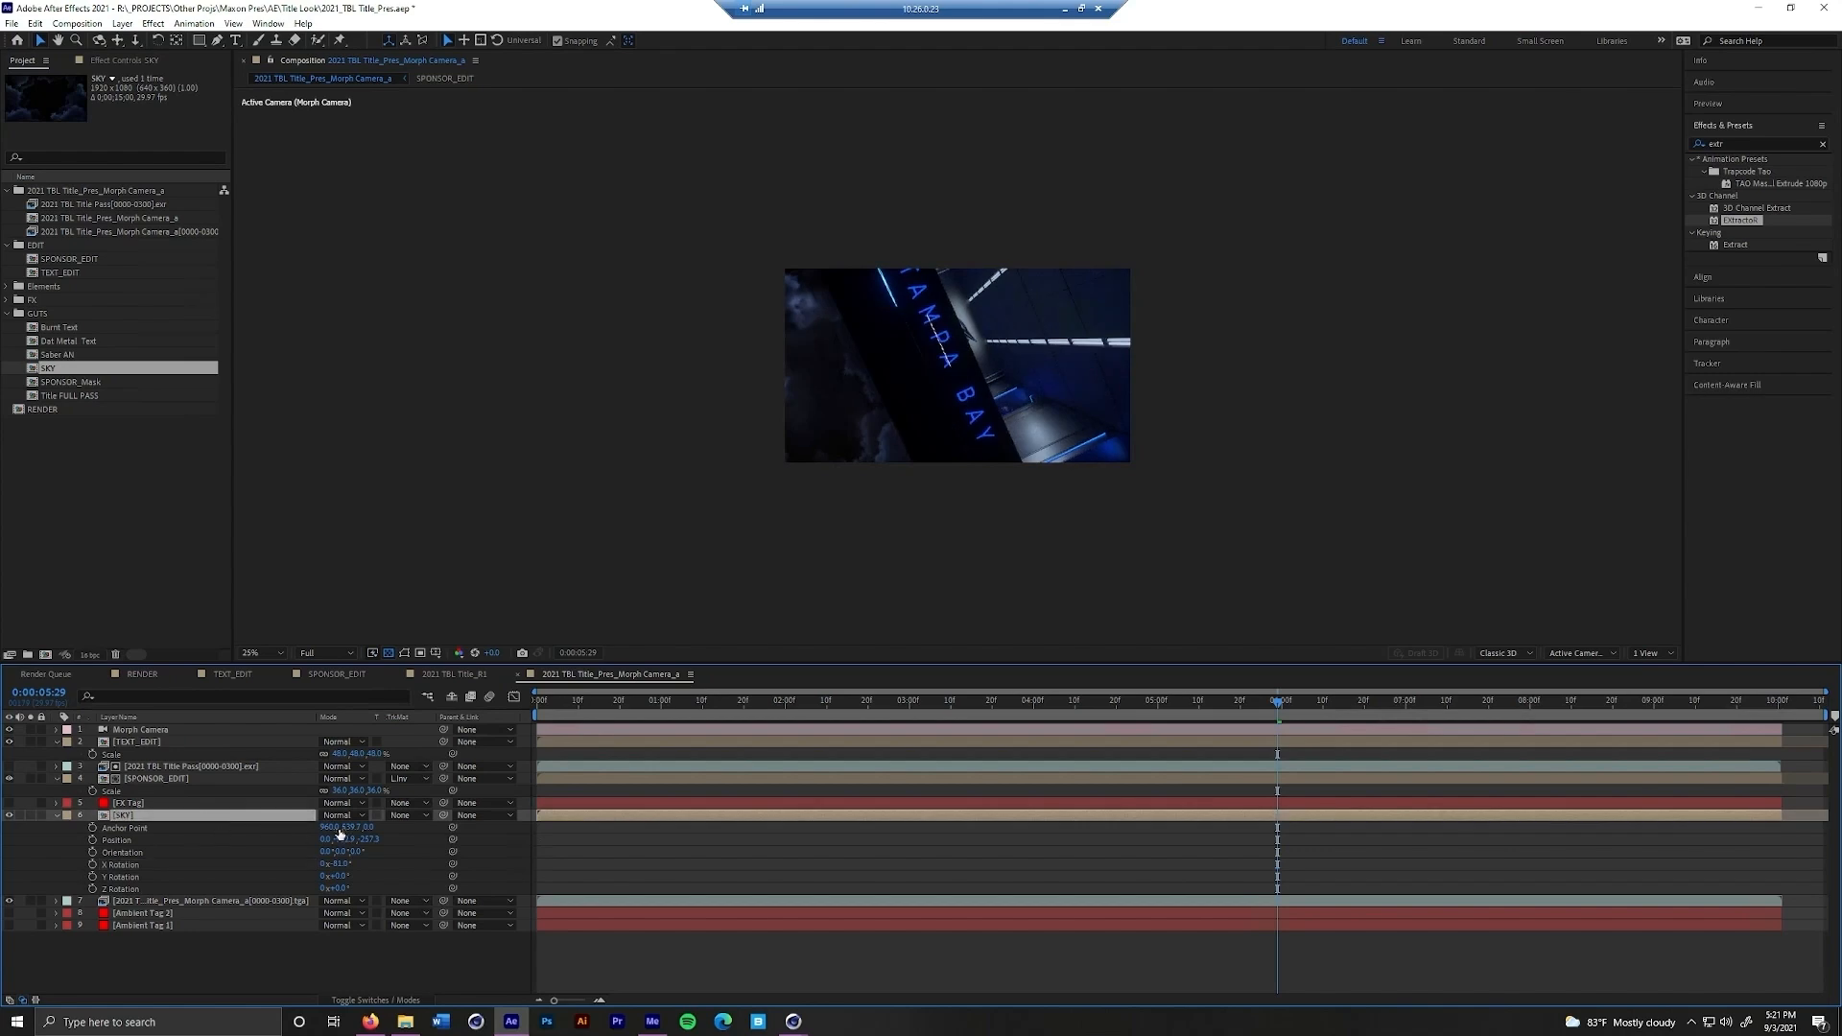
Reposition the SKY layer and scale it up uniformly so the clouds fill the opening beside the TAMPA BAY wall
key(shift+Right)
key(shift+Right)
key(shift+Right)
key(shift+Right)
key(shift+Right)
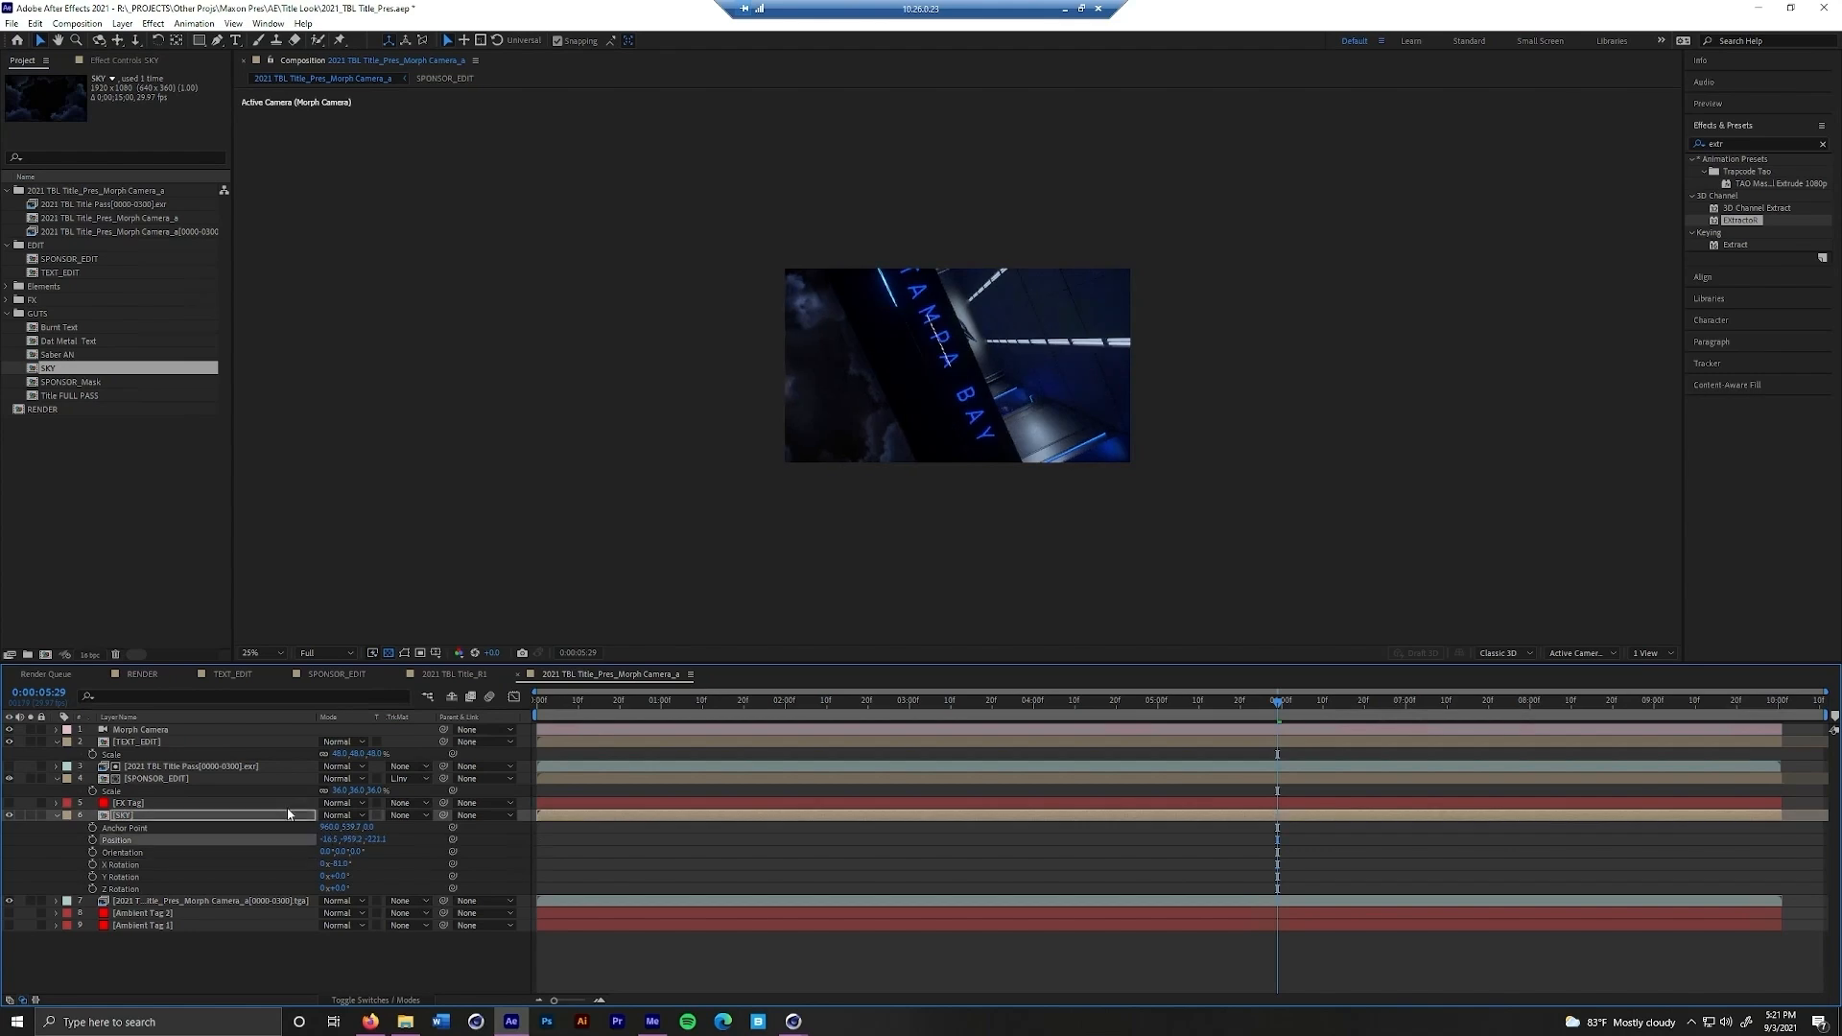
key(shift+Right)
key(shift+Right)
key(shift+Right)
key(shift+Up)
key(shift+Up)
key(shift+Up)
key(shift+Up)
key(shift+Up)
key(shift+Up)
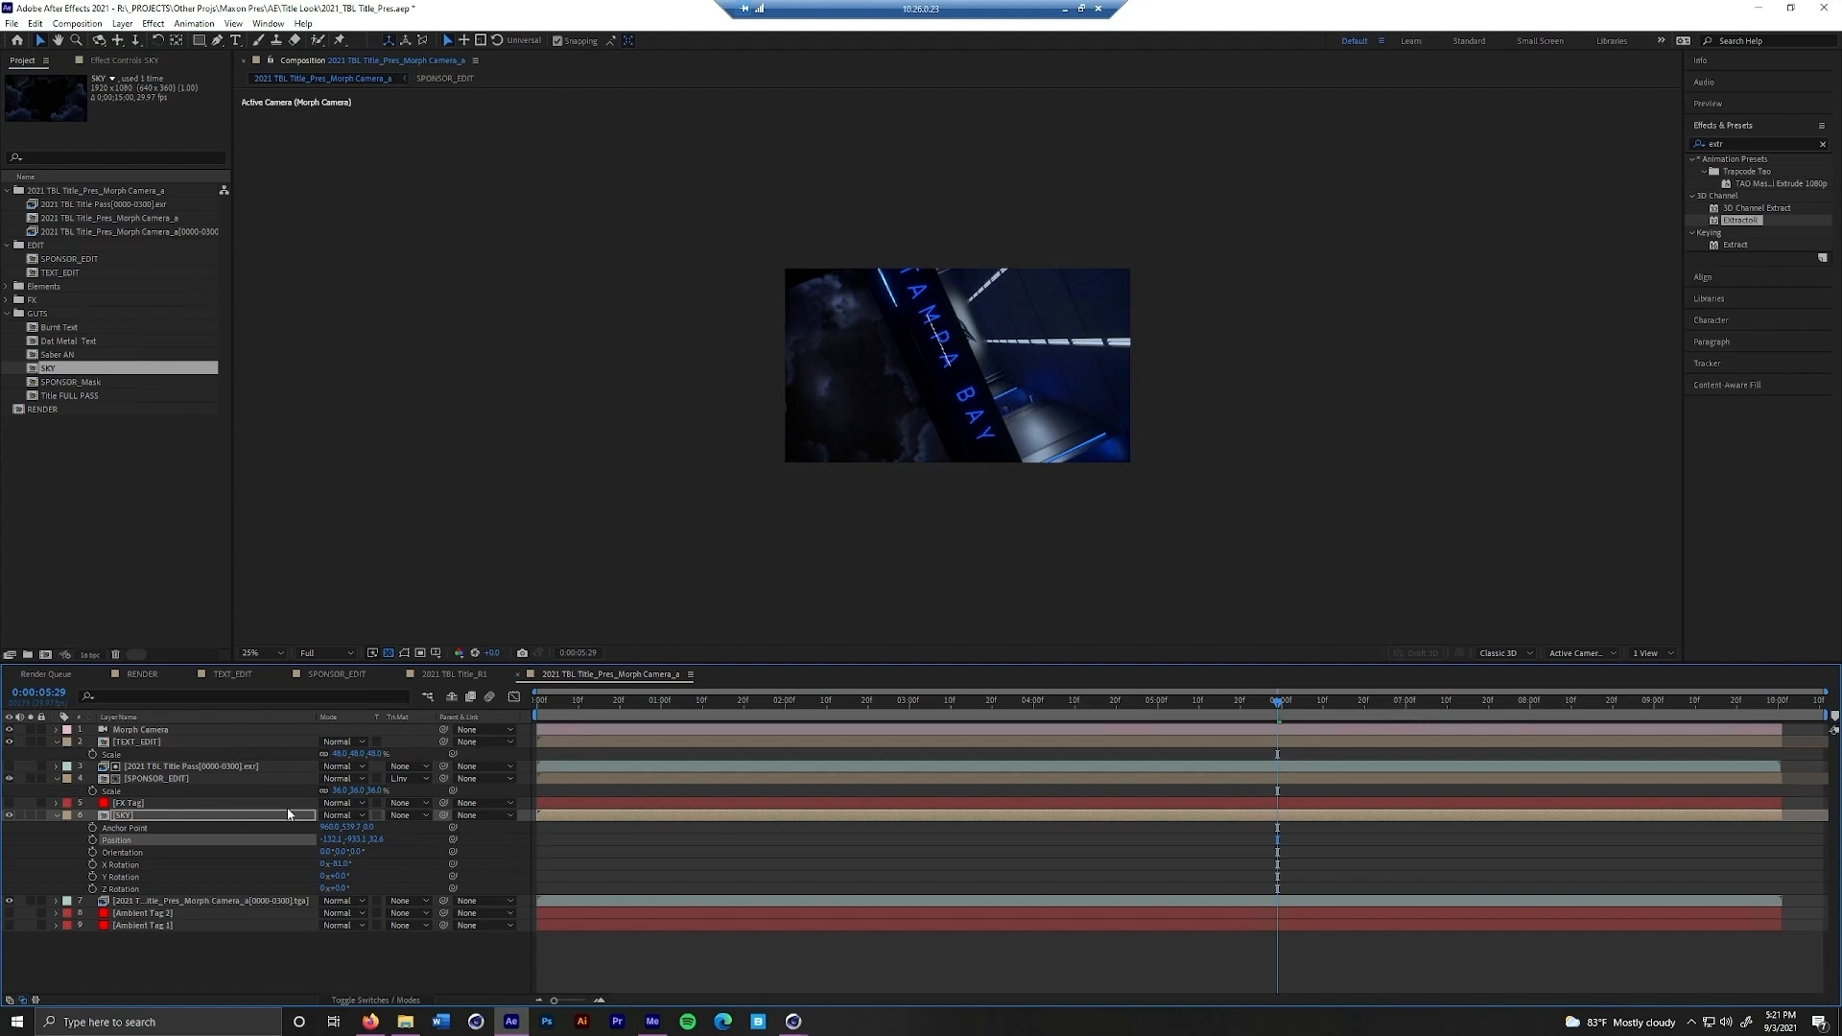
key(shift+Right)
key(shift+Right)
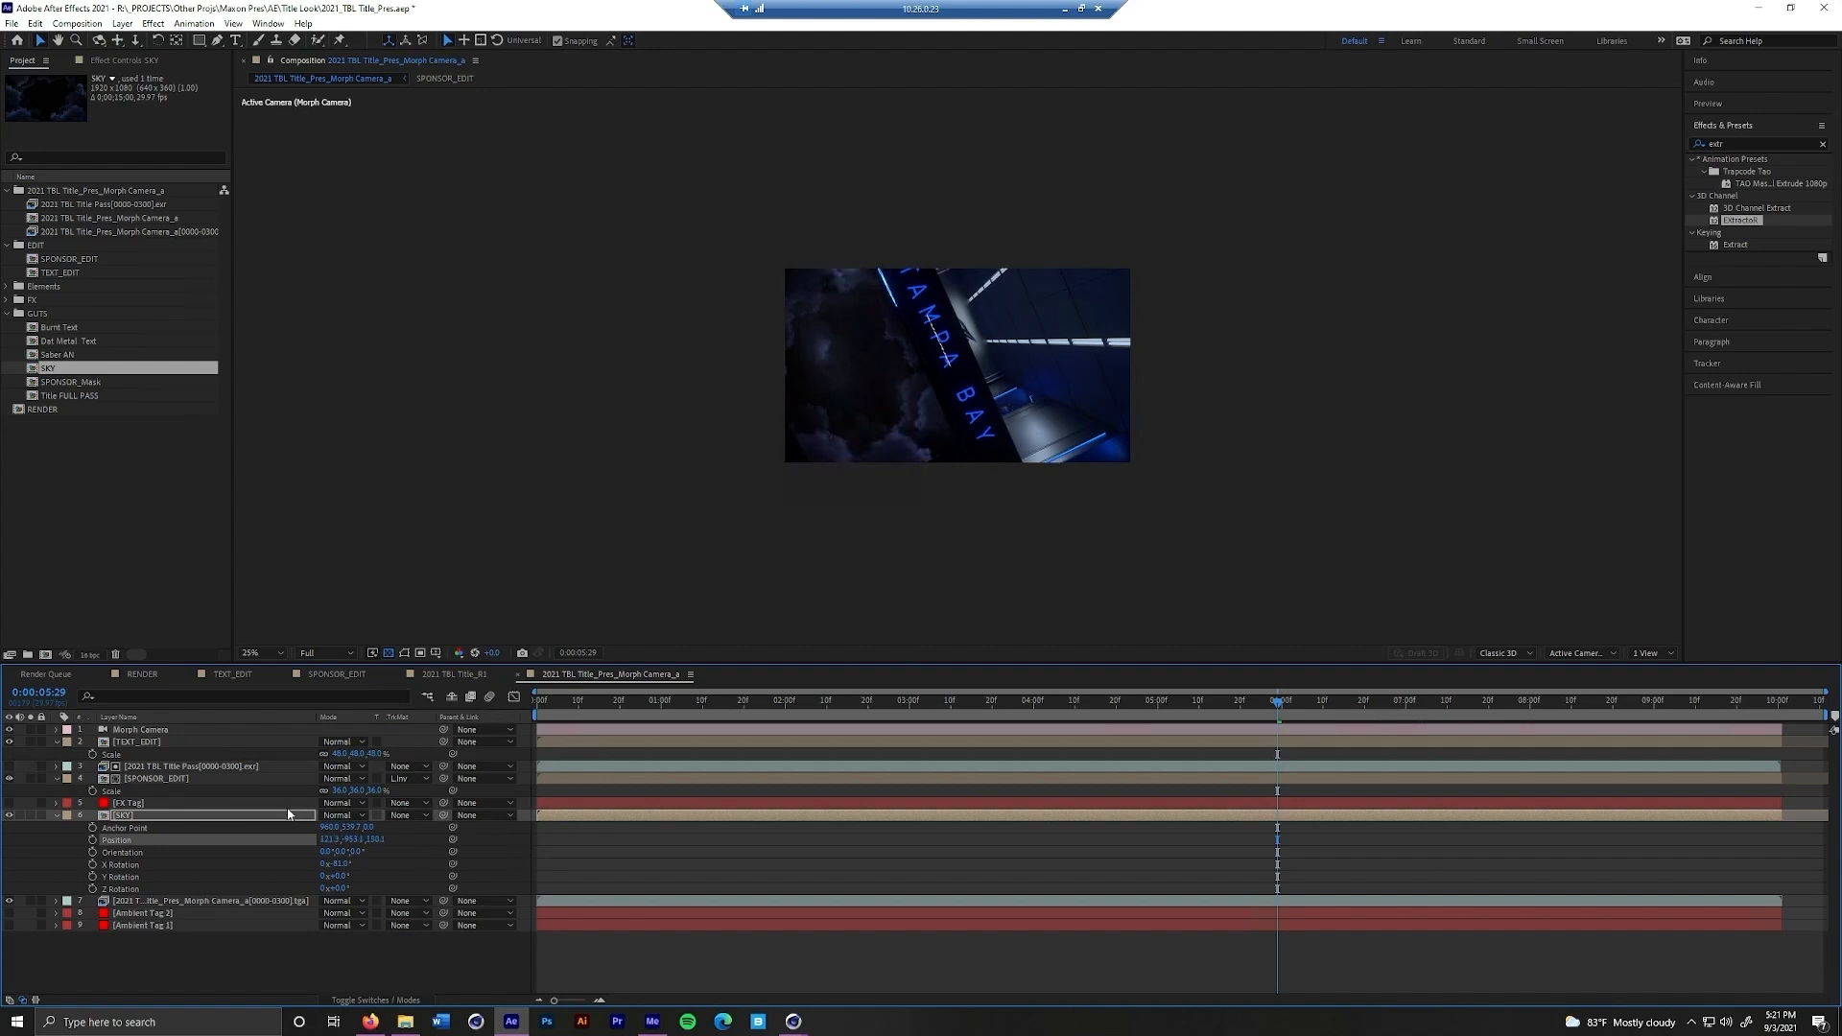
key(s)
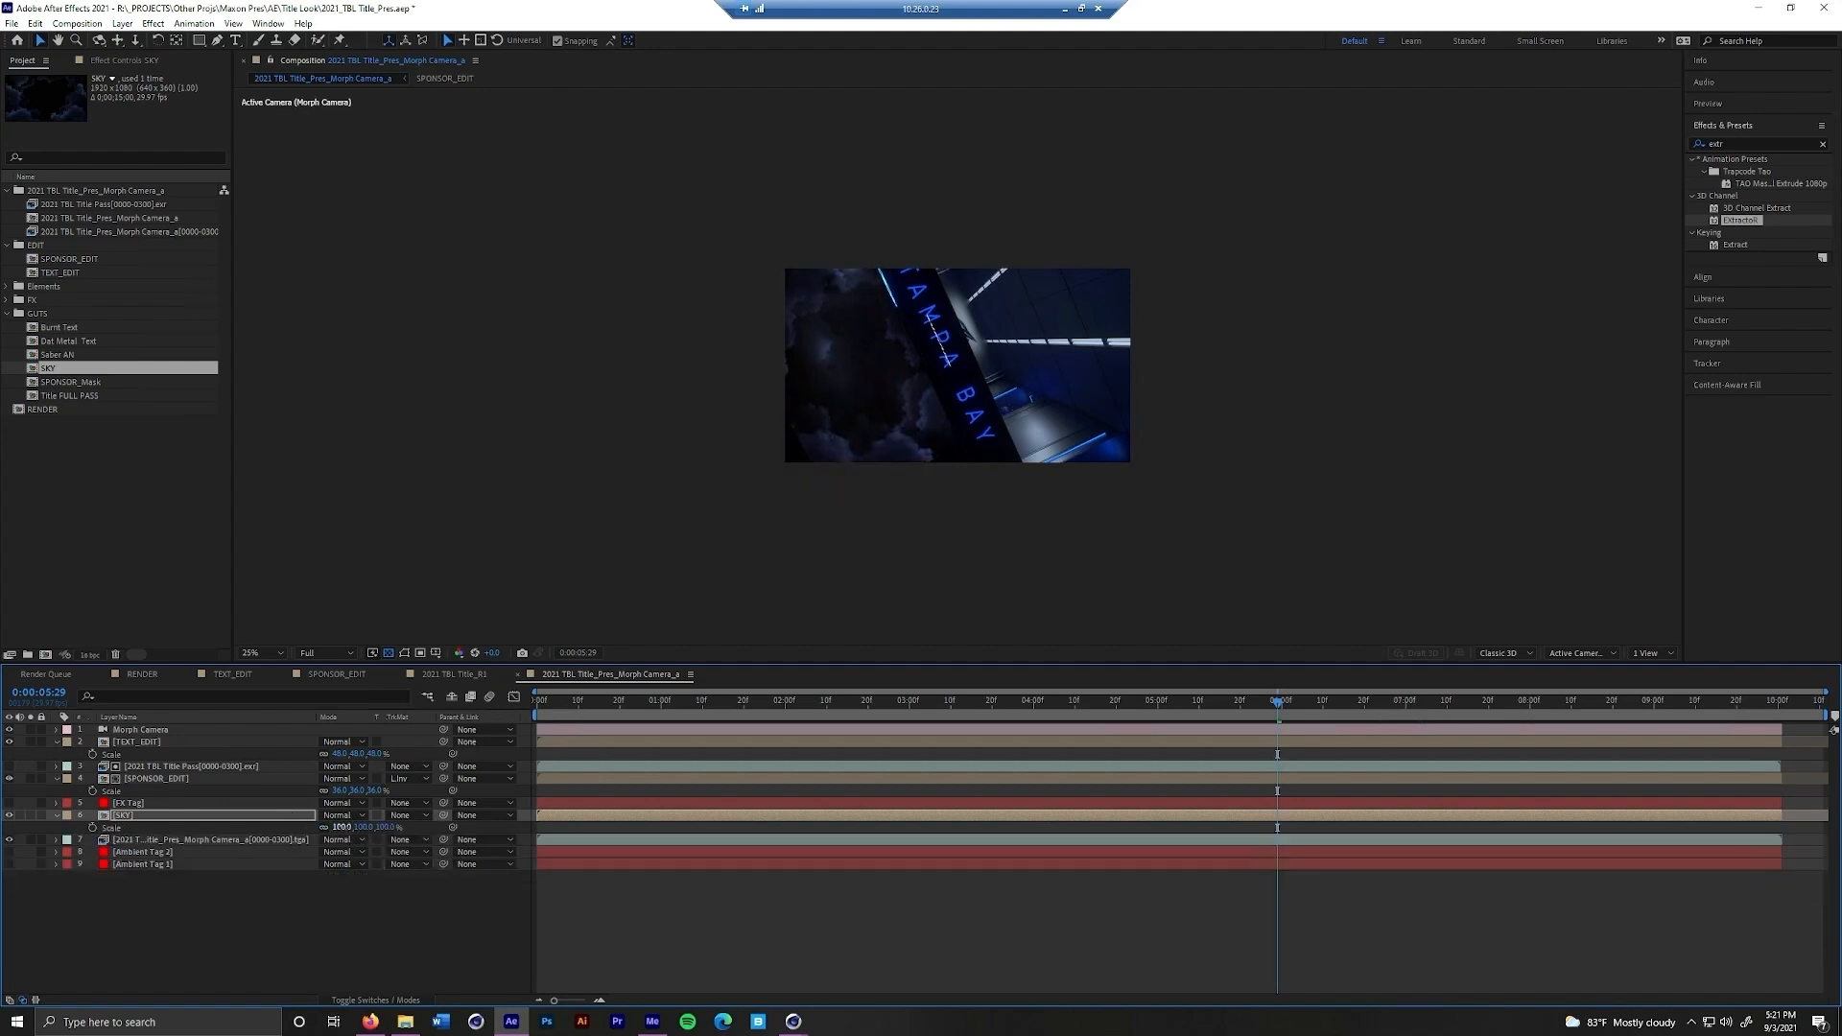
drag(341, 827, 352, 827)
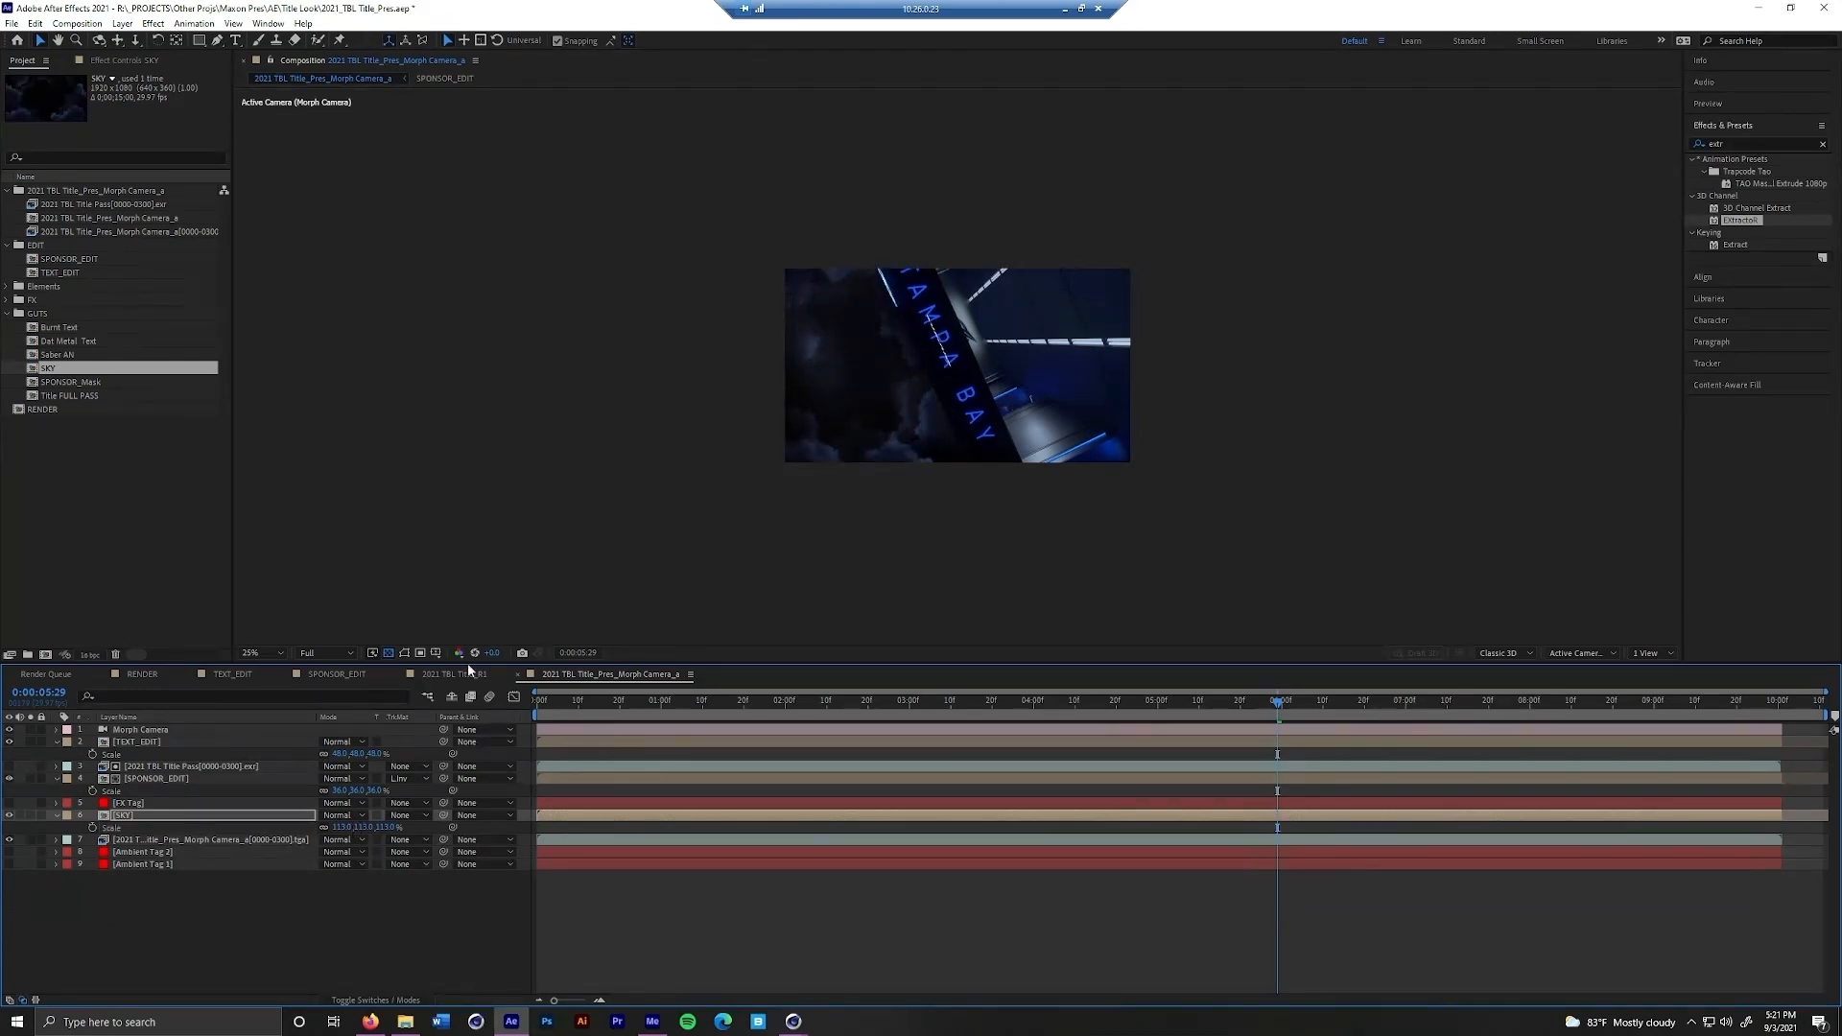
Review the composited camera move from the sky shot through to the title at 0:00:07:24
drag(1275, 707, 1402, 720)
key(space)
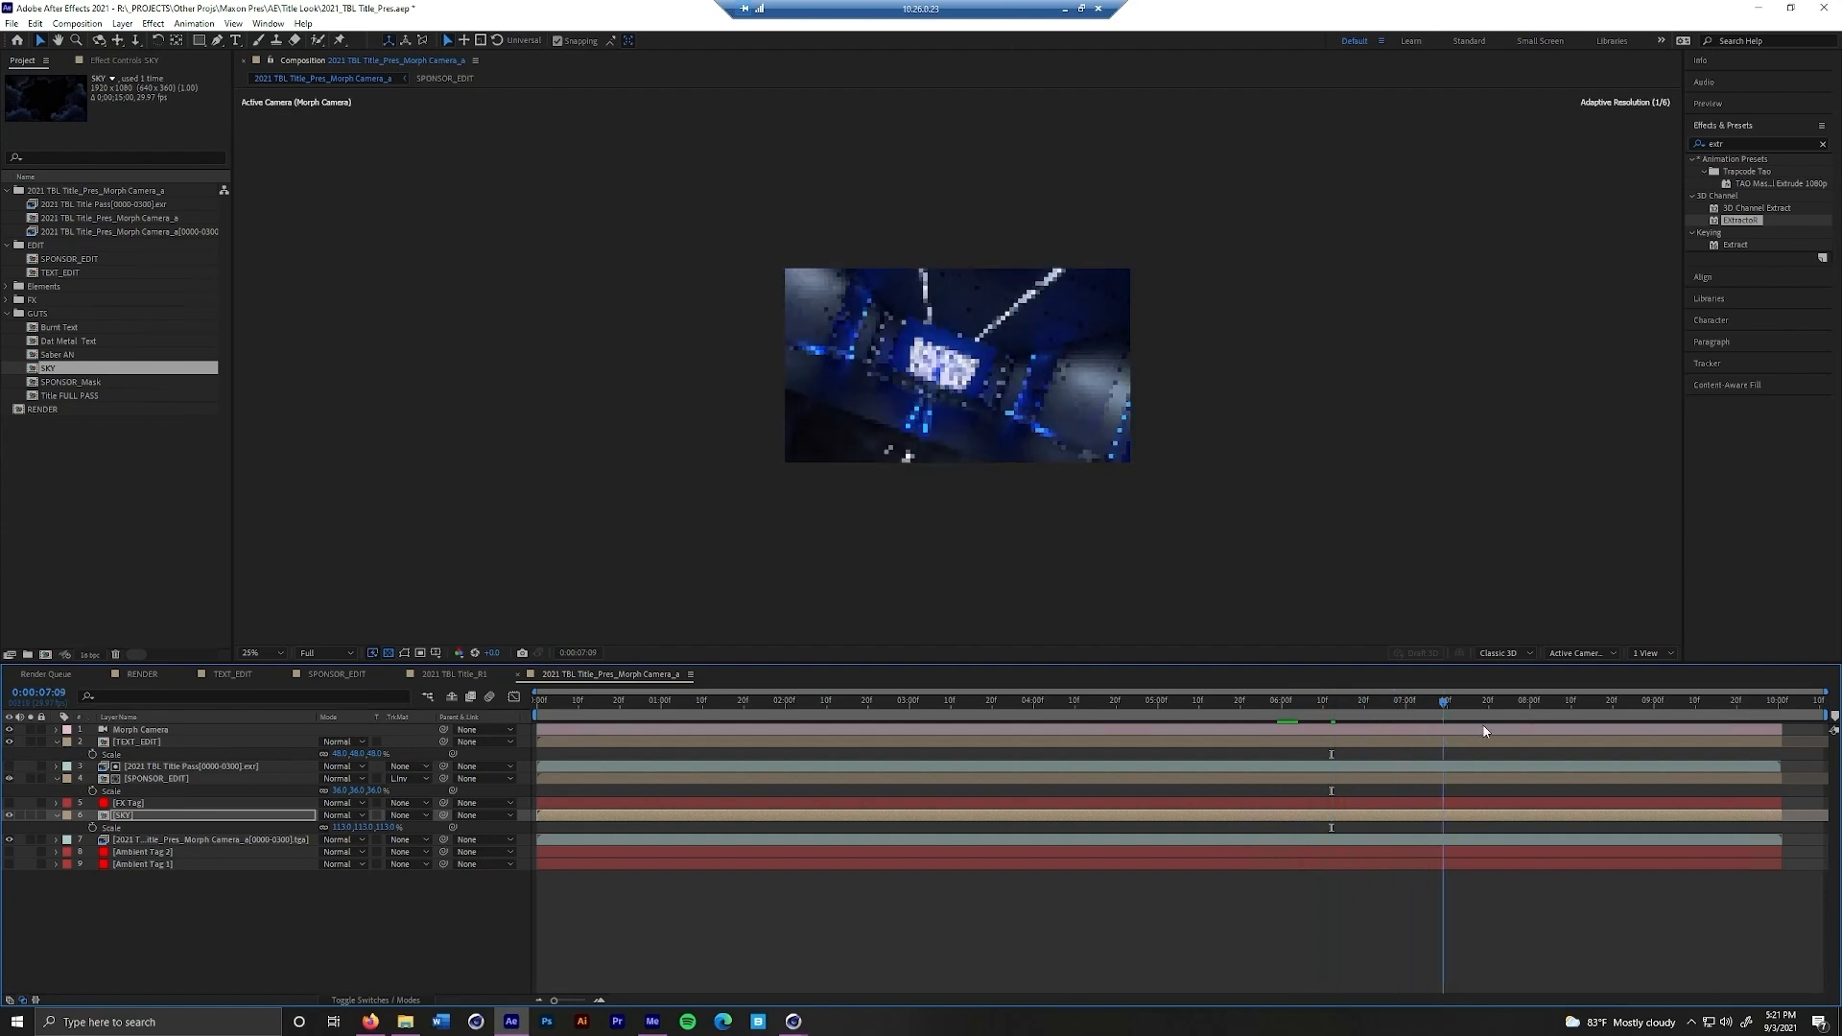
mouse_move(1545, 739)
mouse_down()
mouse_move(706, 721)
mouse_move(1282, 724)
mouse_move(1398, 707)
mouse_move(1604, 722)
mouse_move(1334, 739)
mouse_move(1508, 736)
mouse_up()
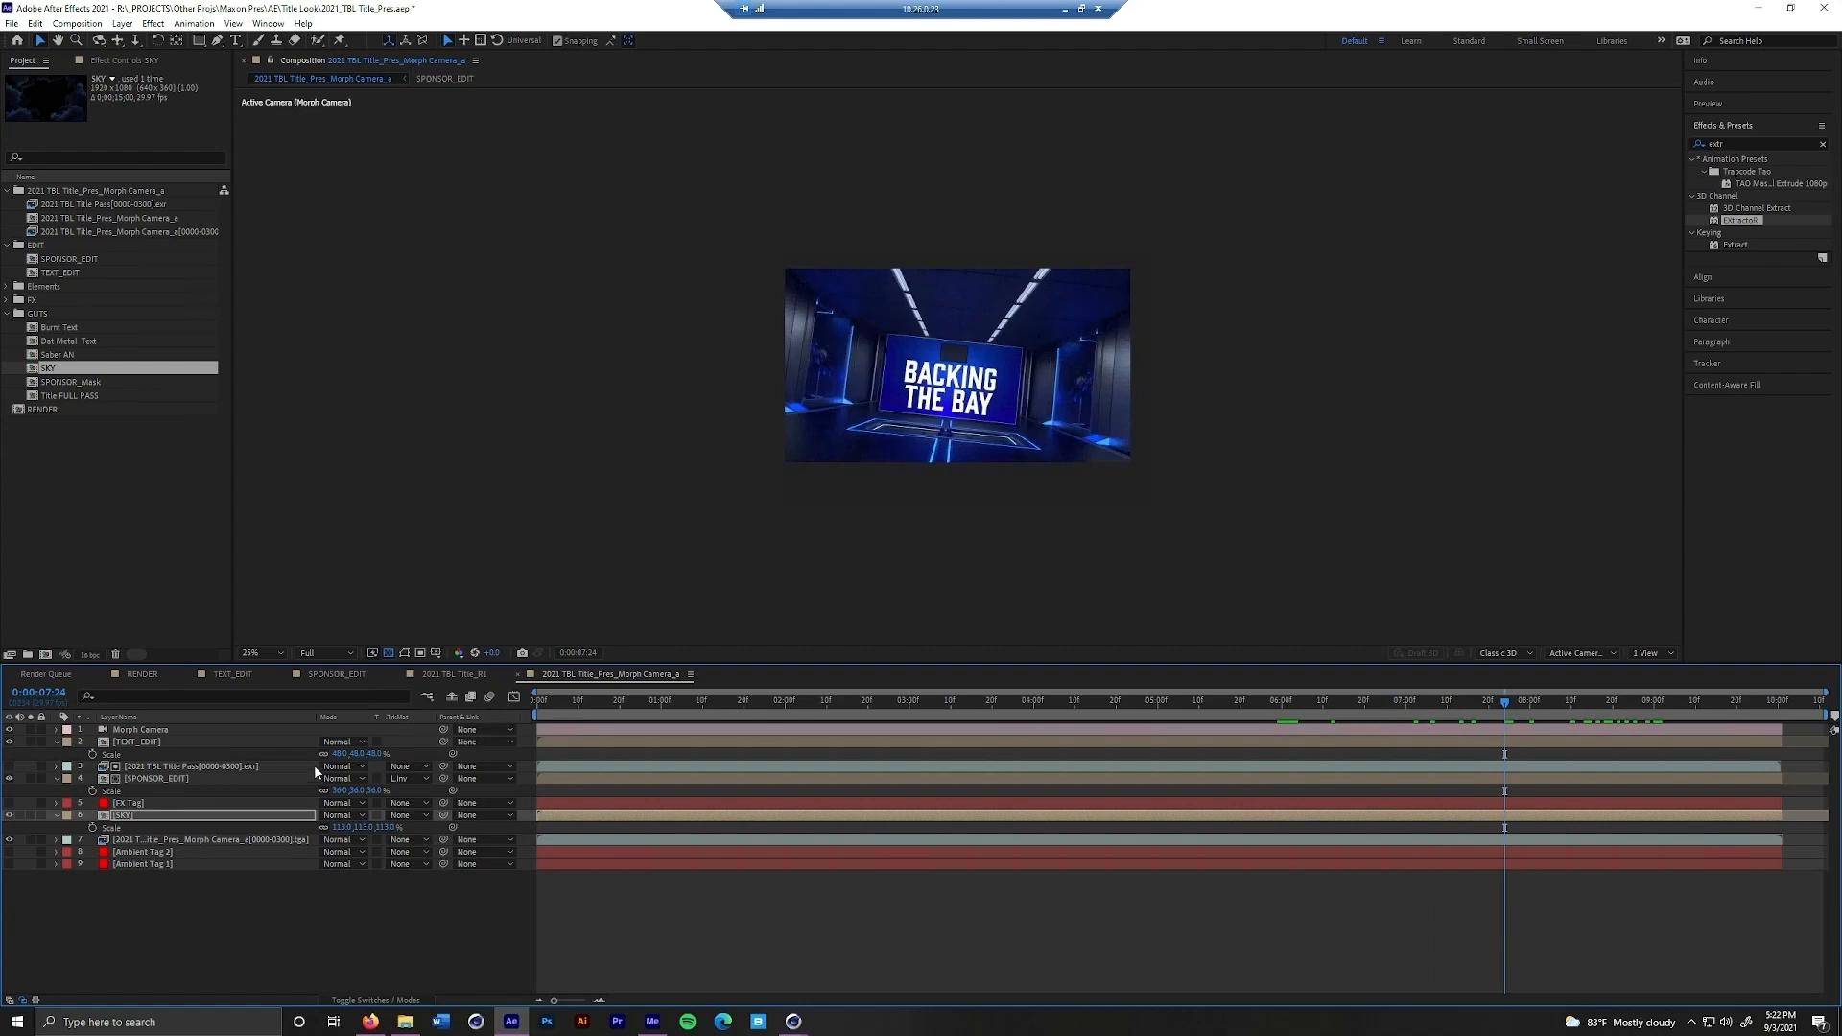
Open the 2021 TBL Title_R1 composition and examine its electricity and sponsor layers around 0:00:06:08
click(466, 672)
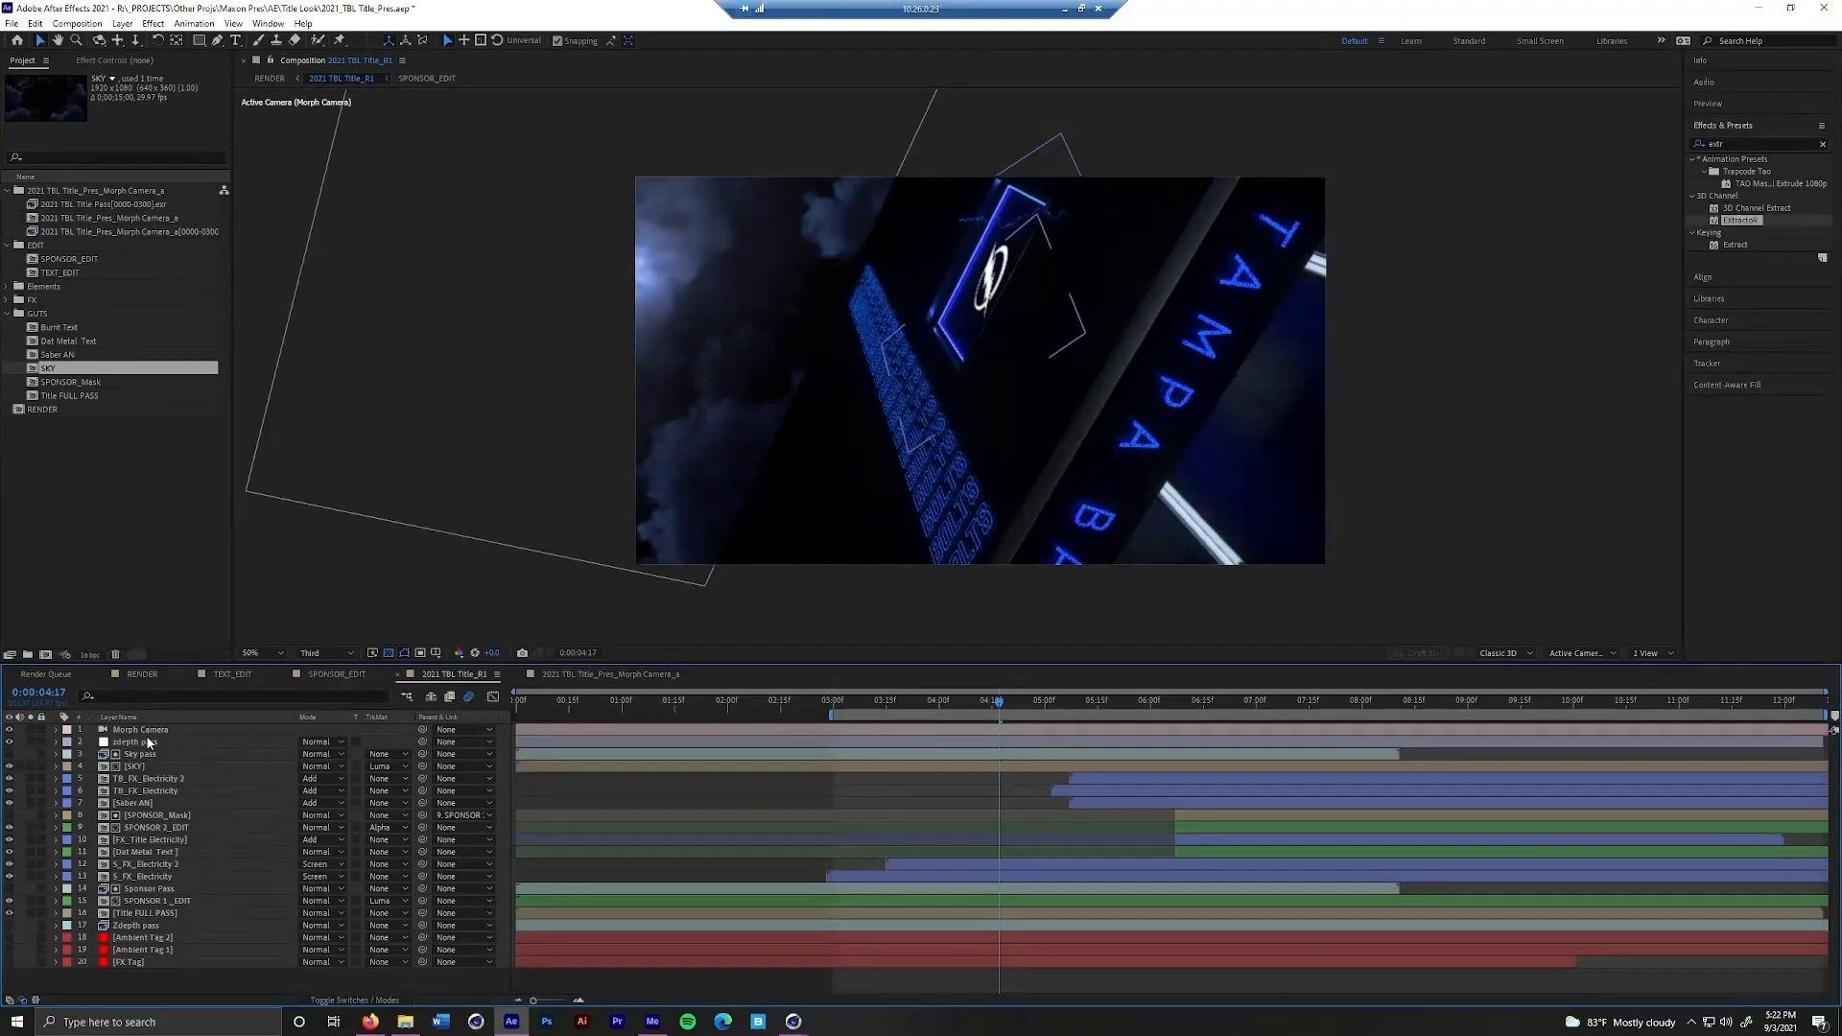
drag(996, 707, 1179, 735)
click(1137, 781)
click(1066, 802)
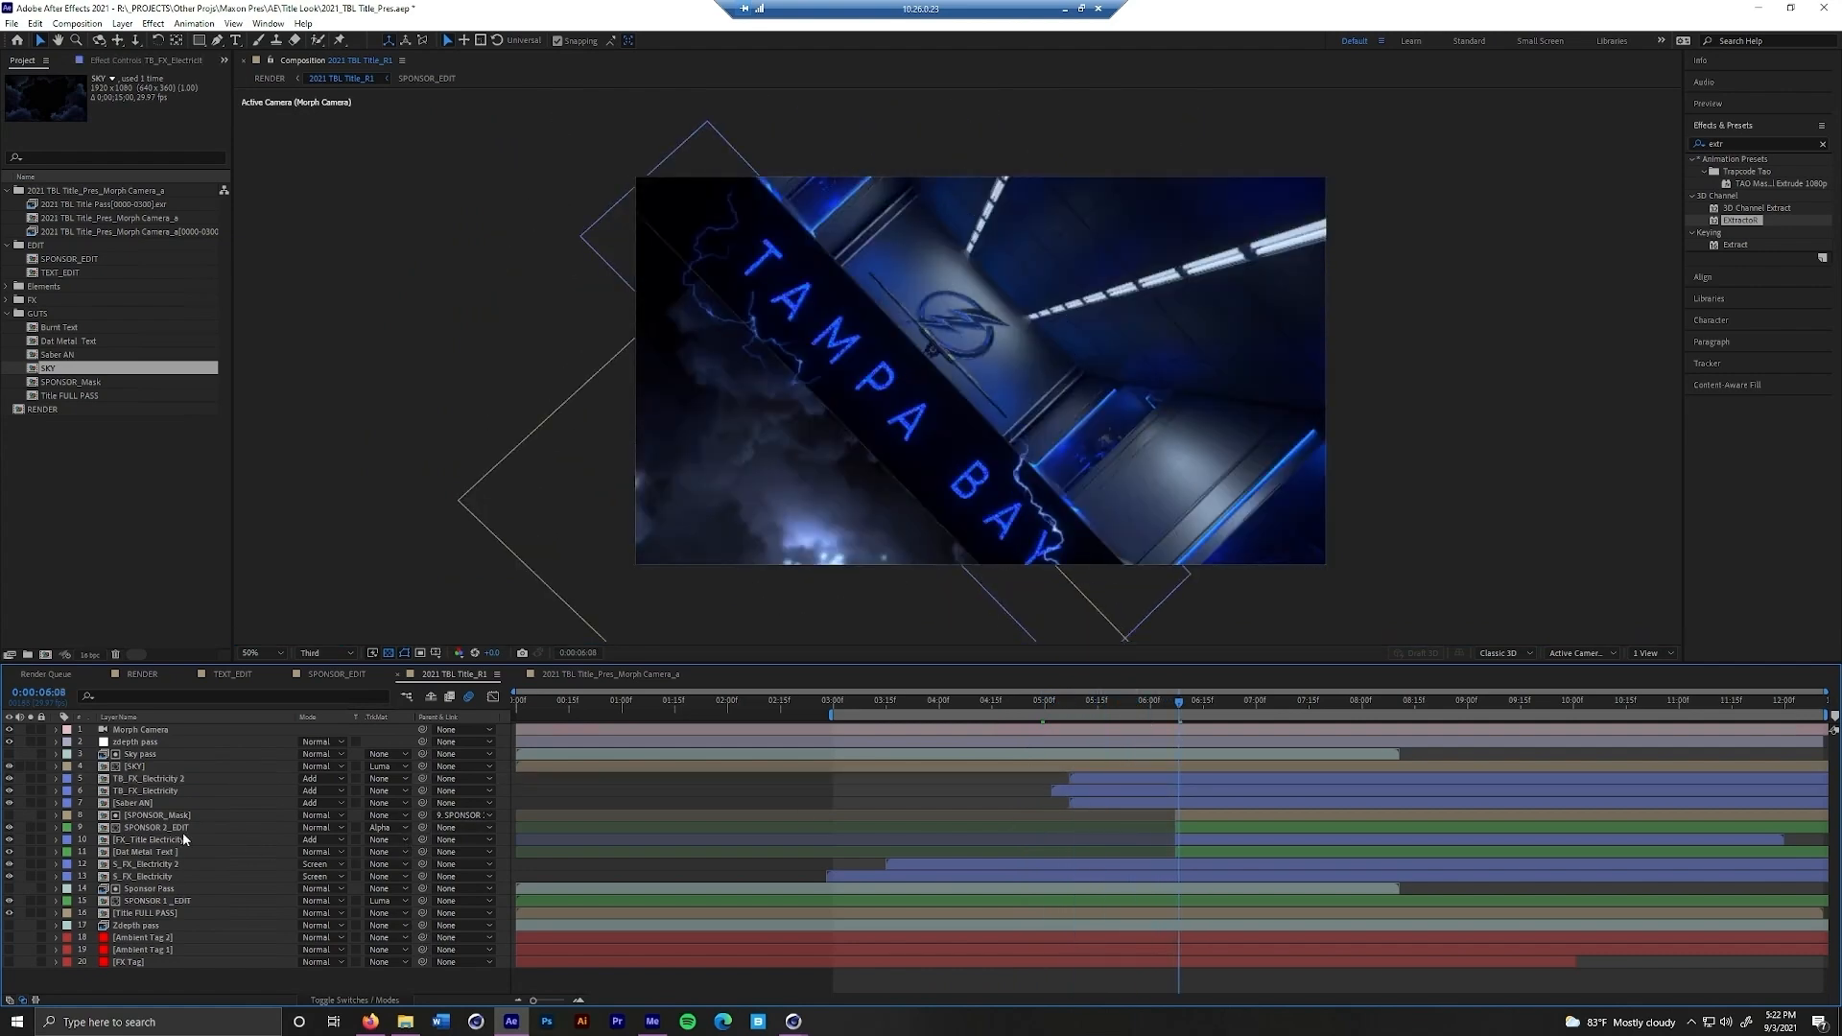
click(182, 829)
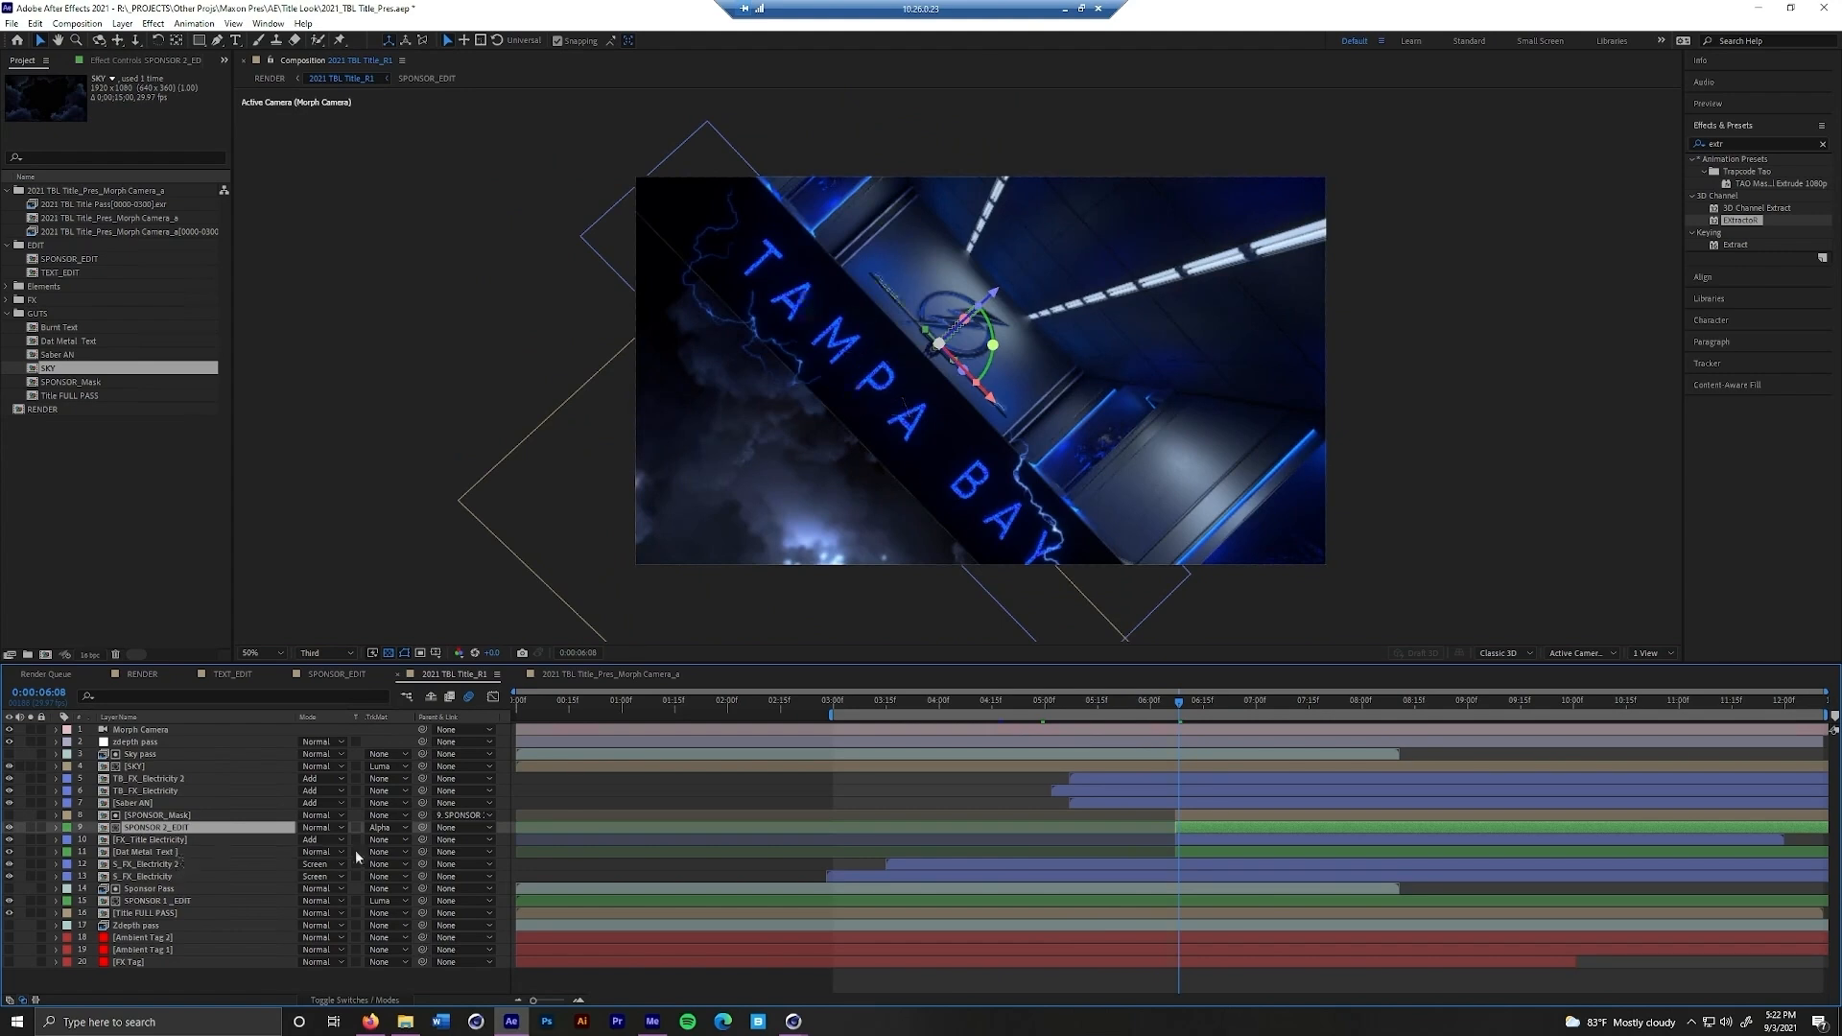
Go to 0:00:09:20 and inspect the metal title text up close at Full preview resolution
drag(1178, 703, 1538, 742)
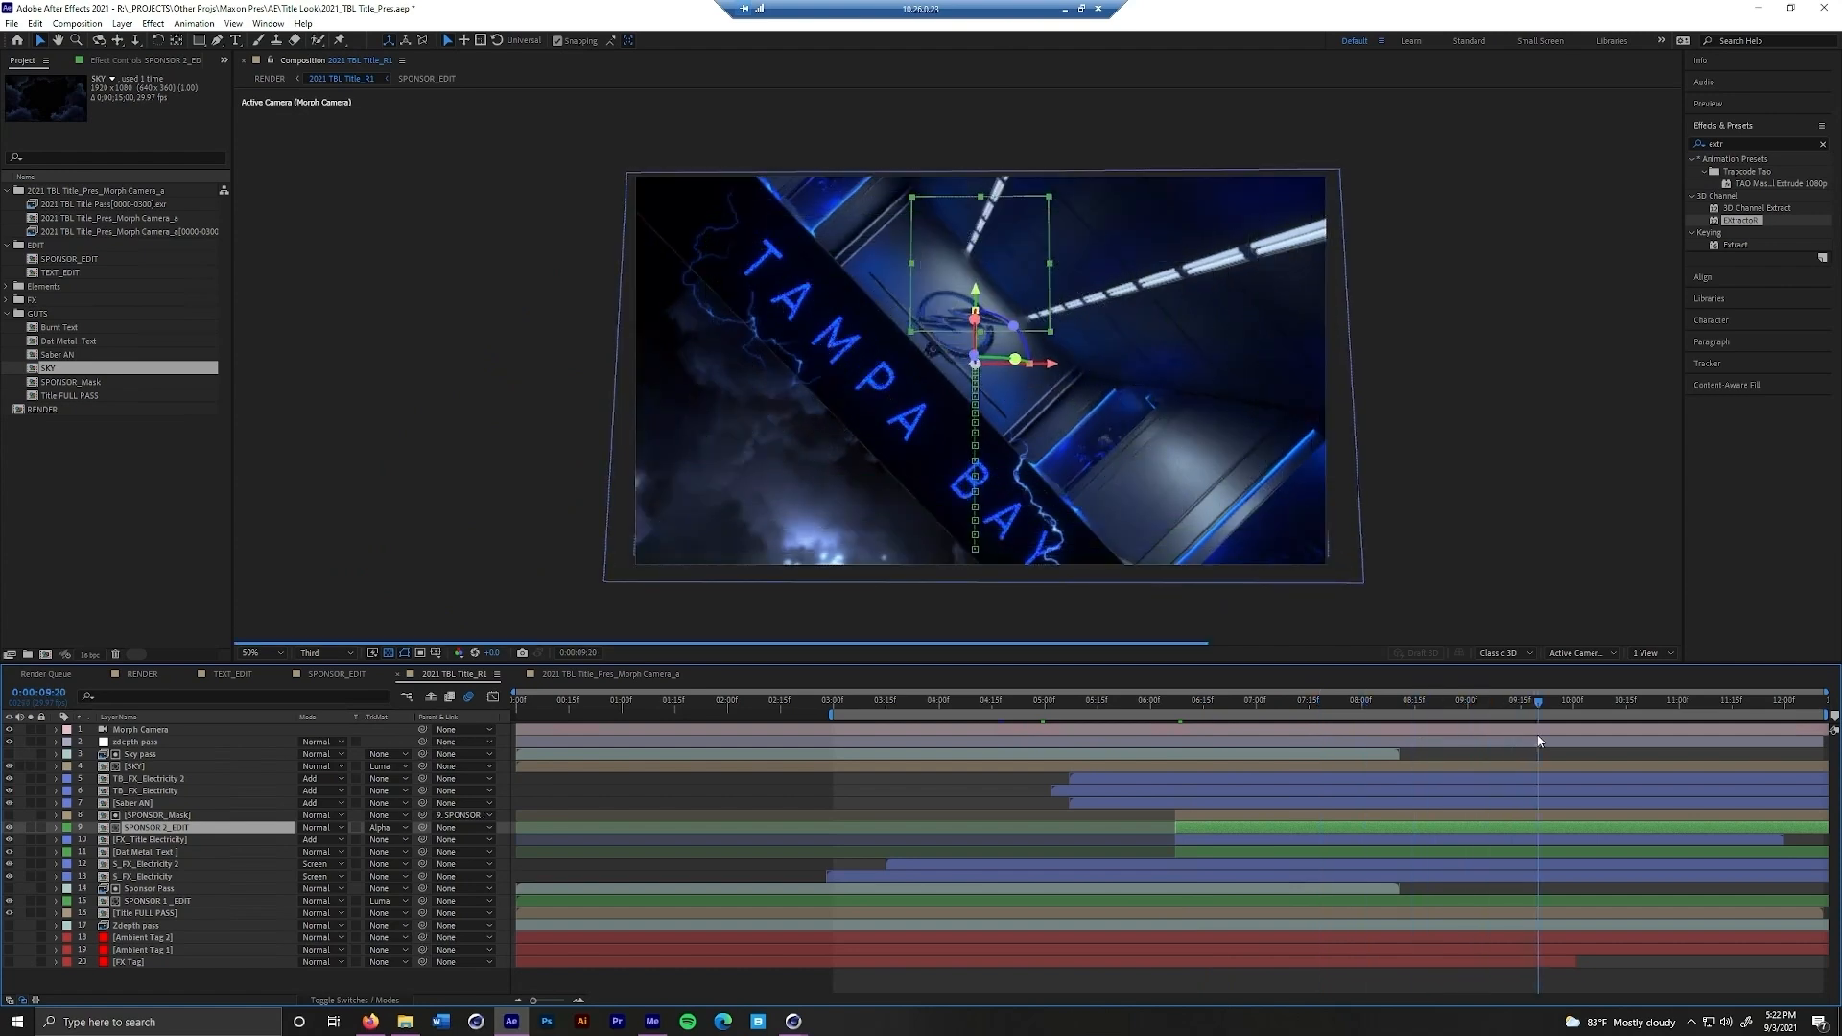
click(326, 652)
click(321, 689)
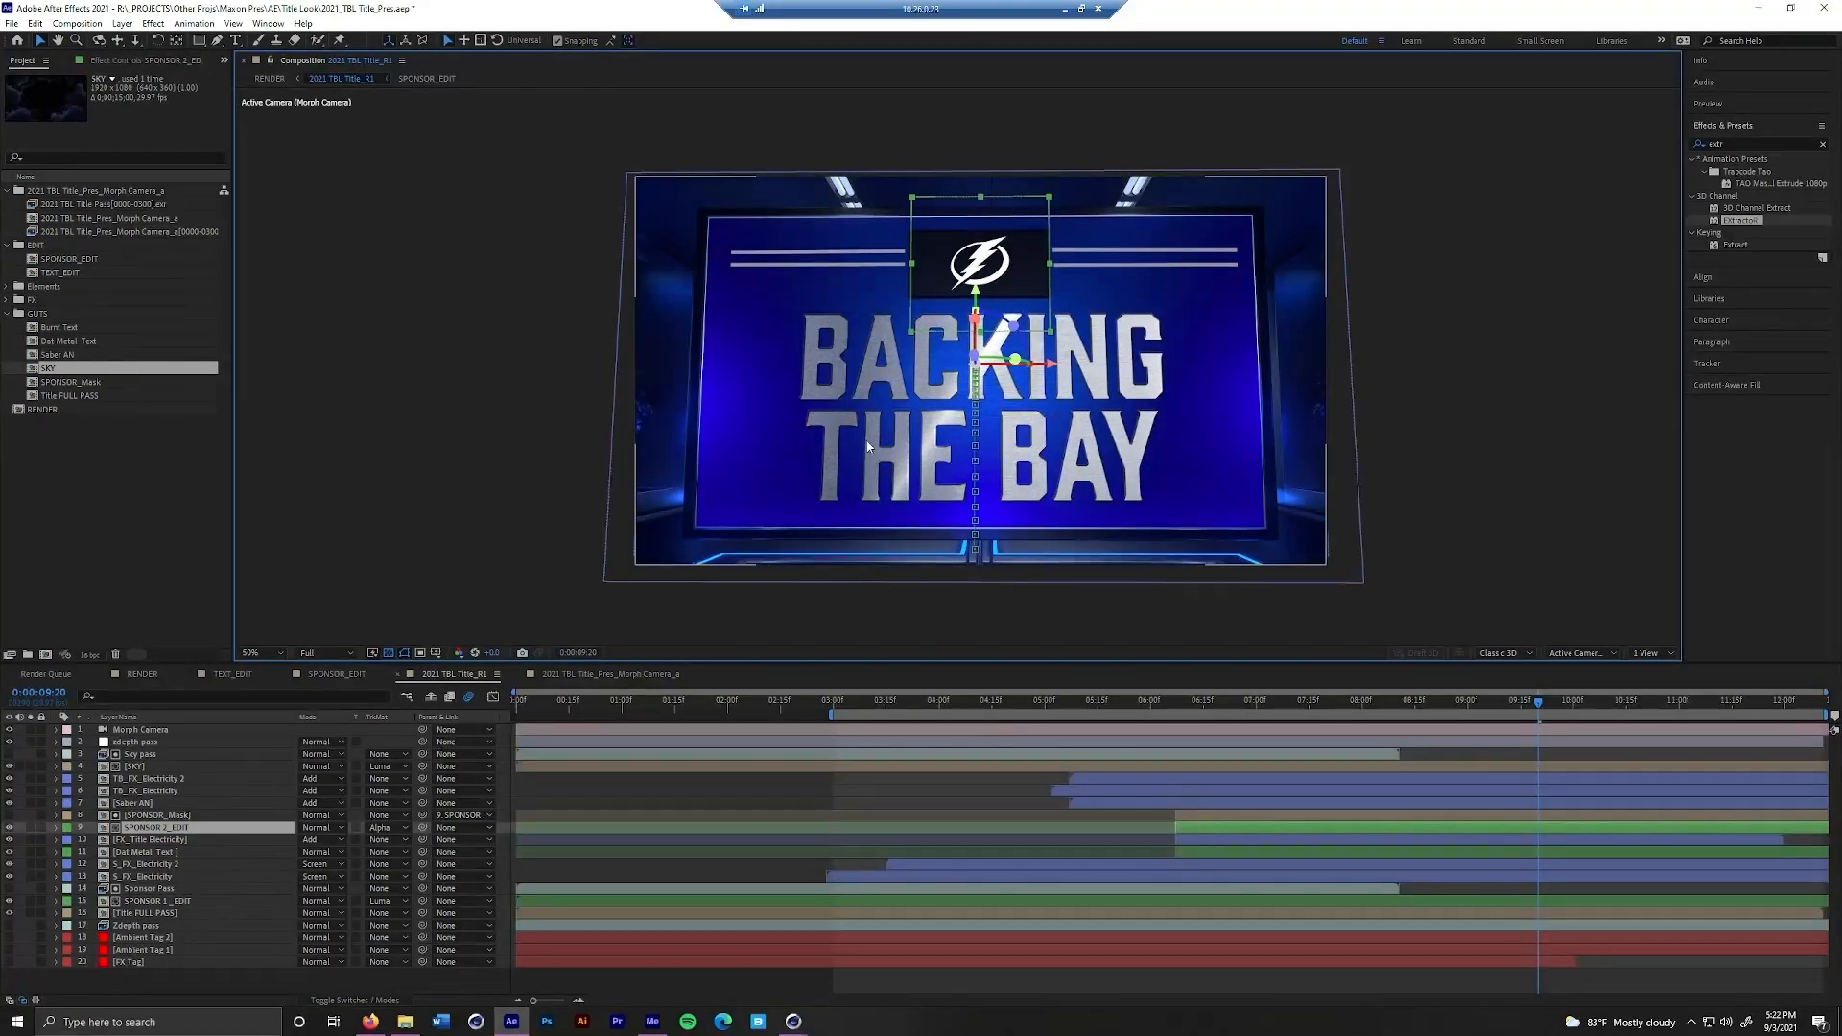
key(period)
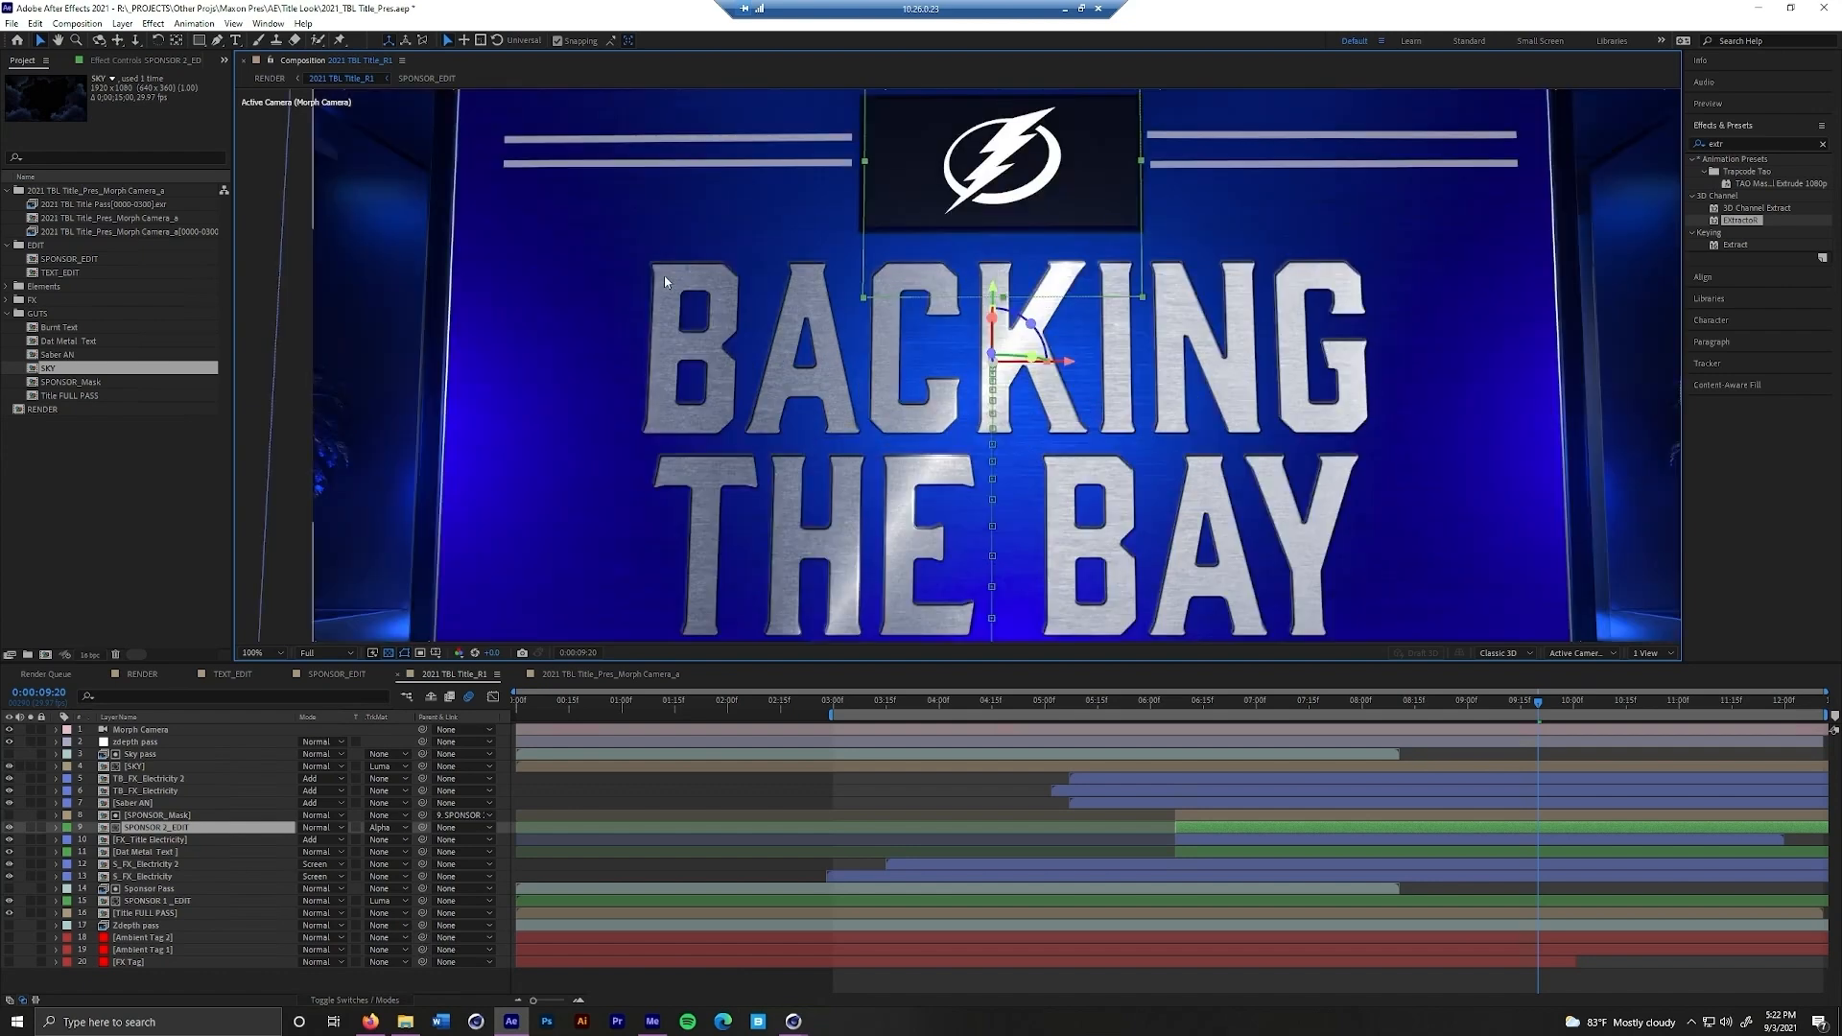
key(comma)
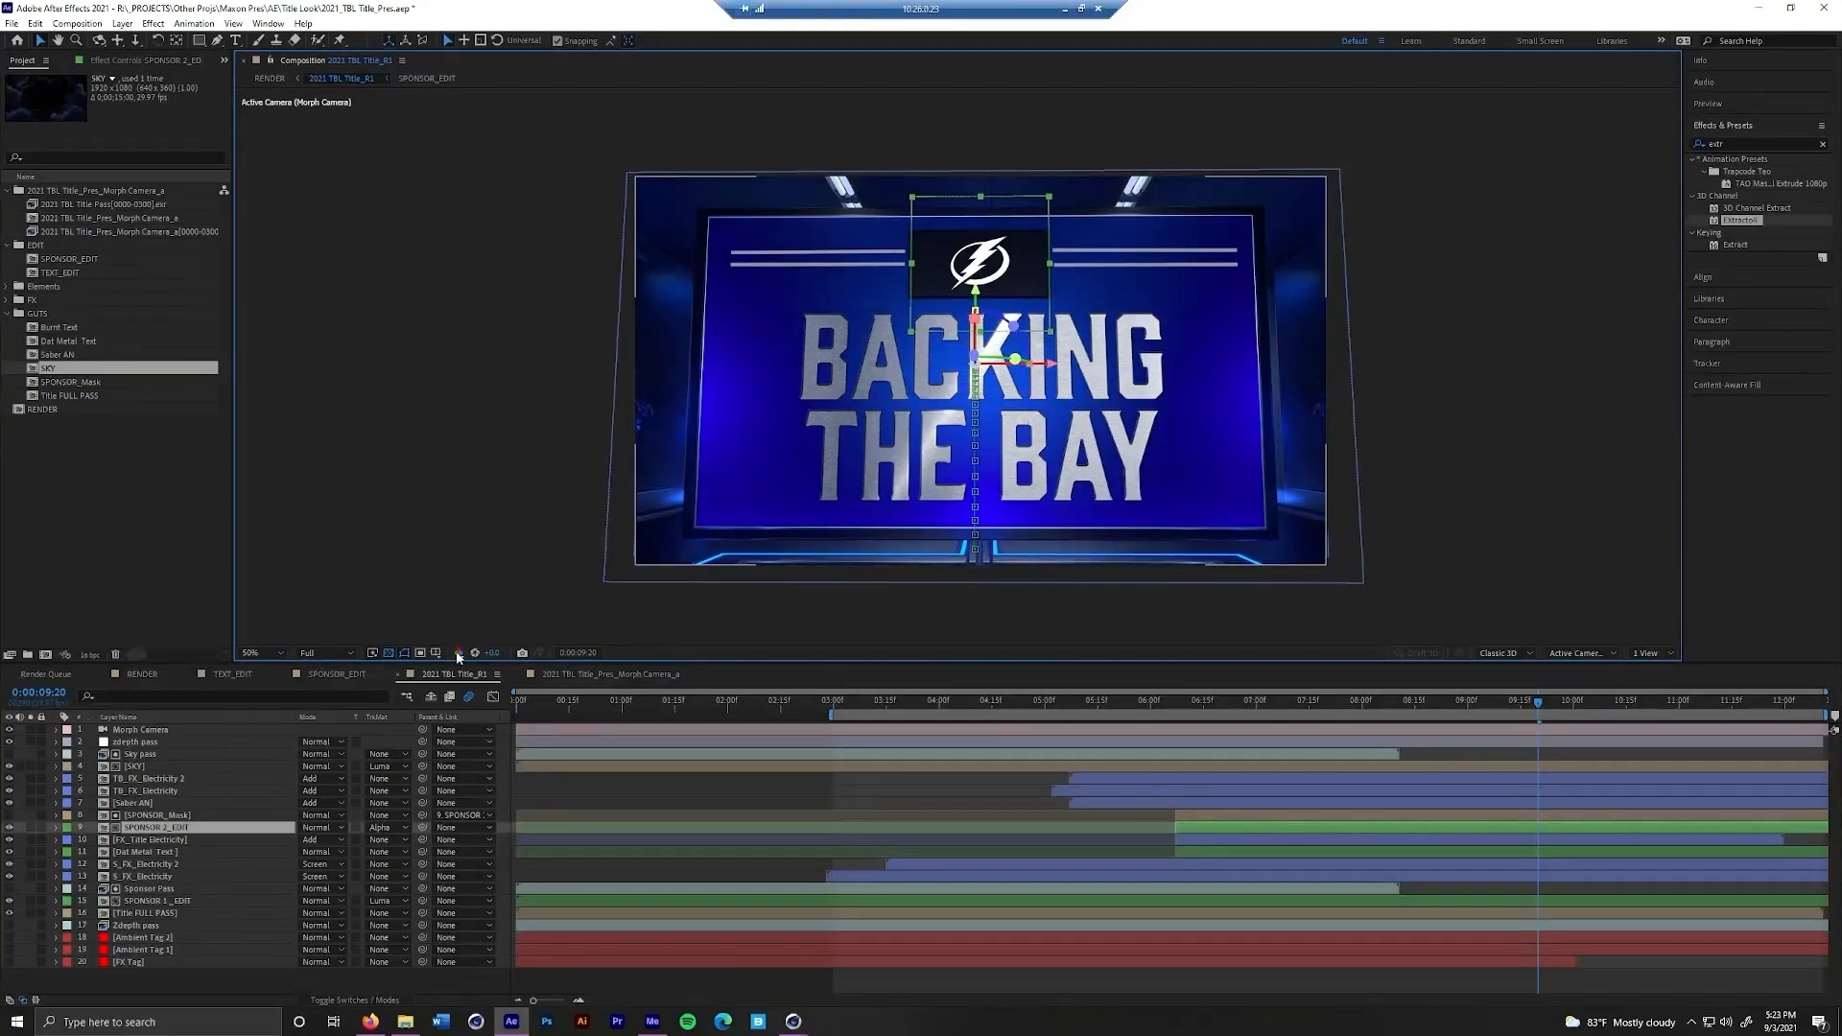
In the TEXT_EDIT composition, replace the title text with HELLOOOOO
click(233, 673)
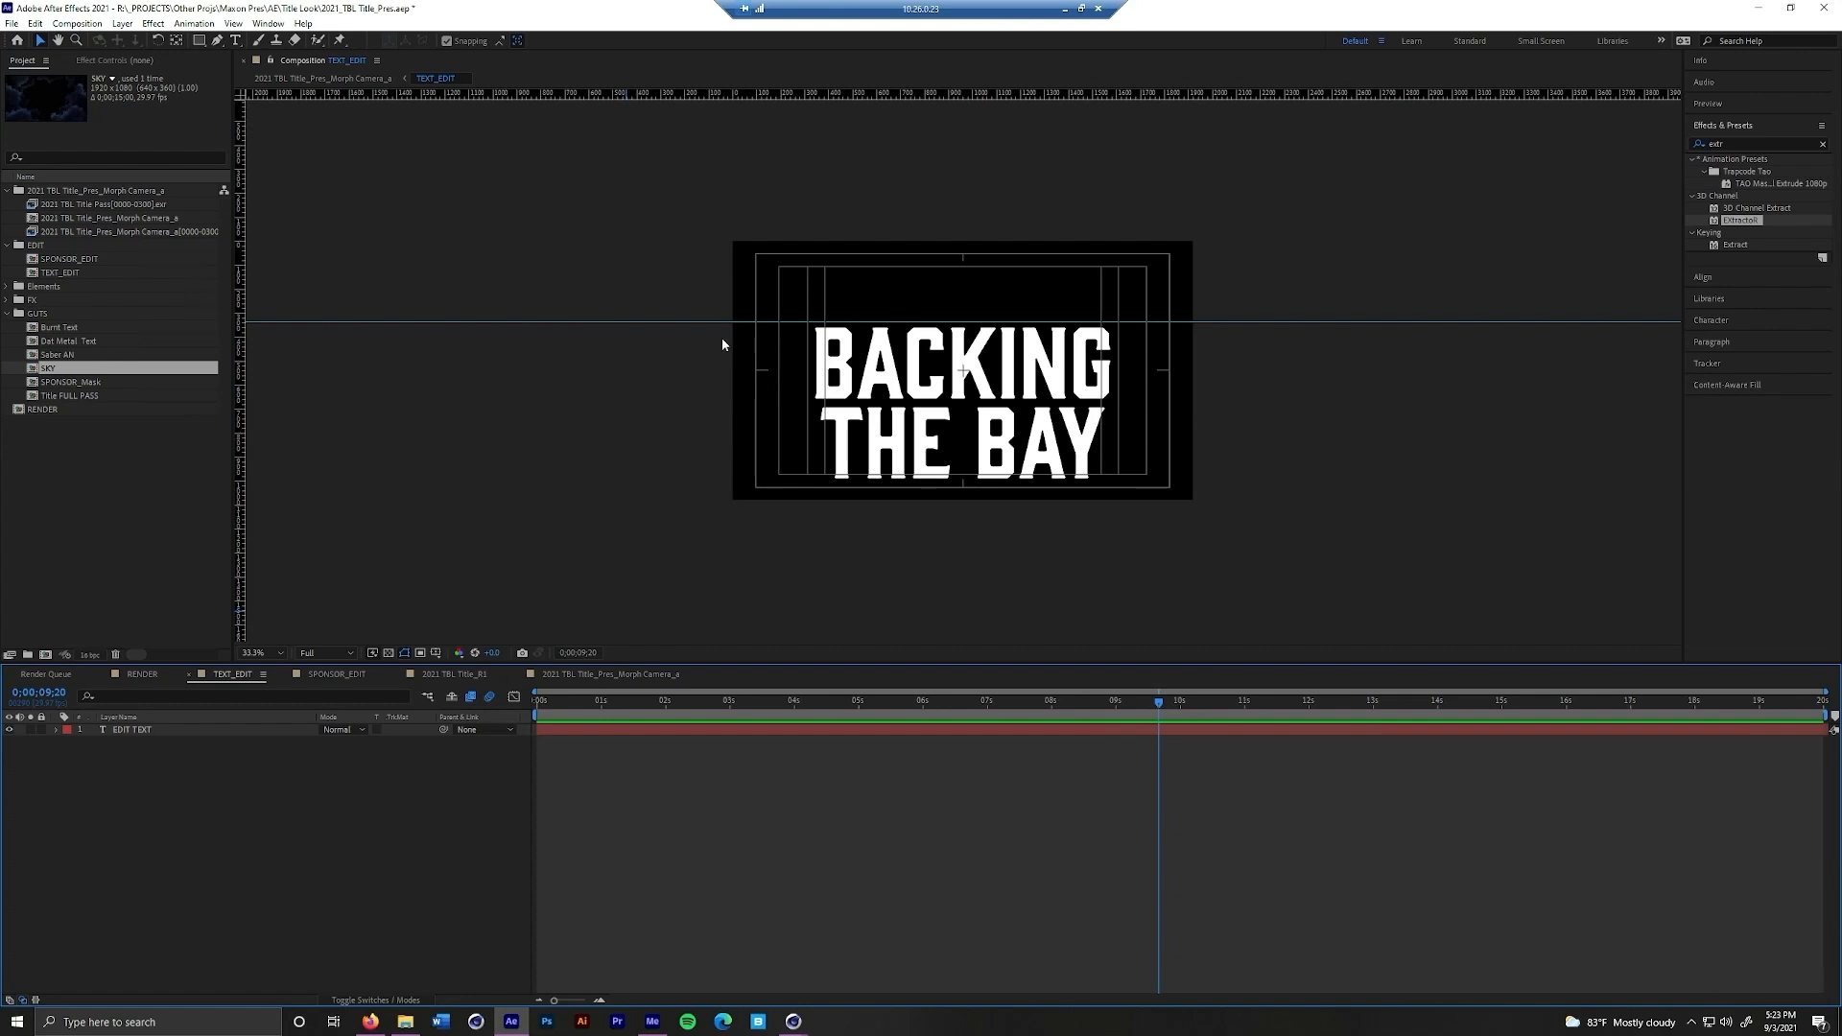
double_click(944, 381)
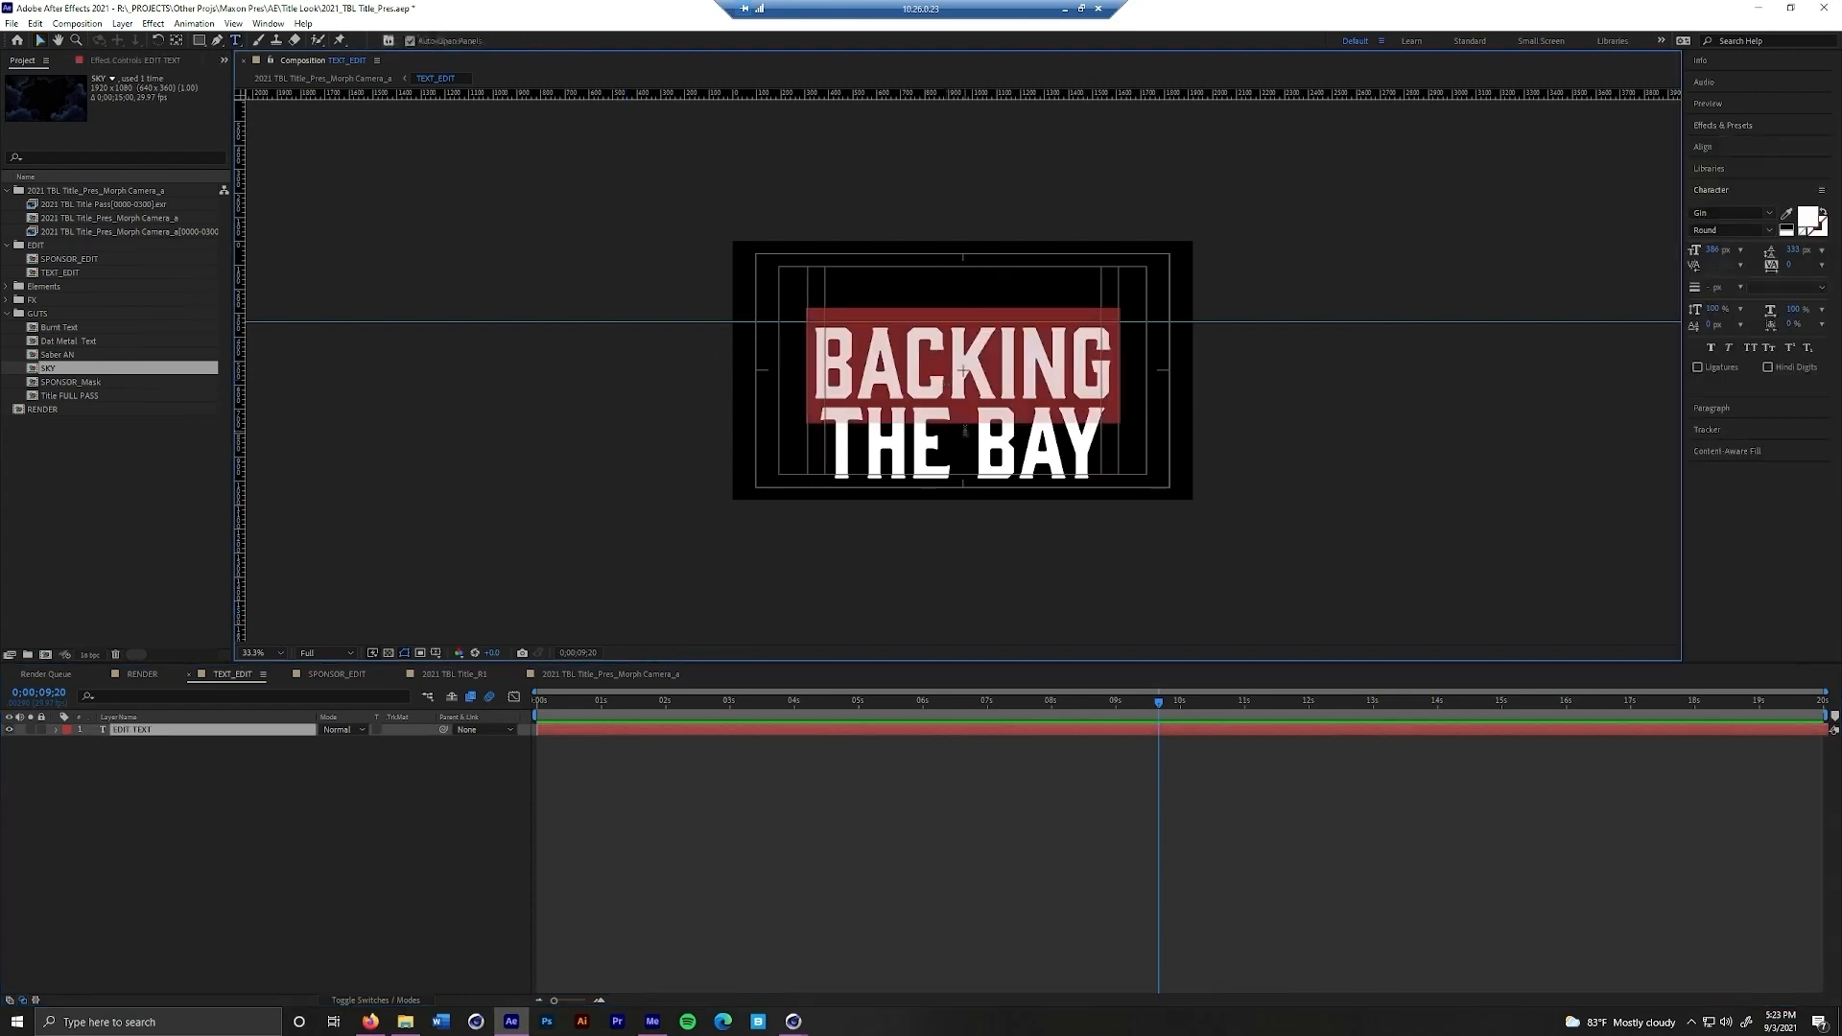
key(ctrl+a)
text(HELL)
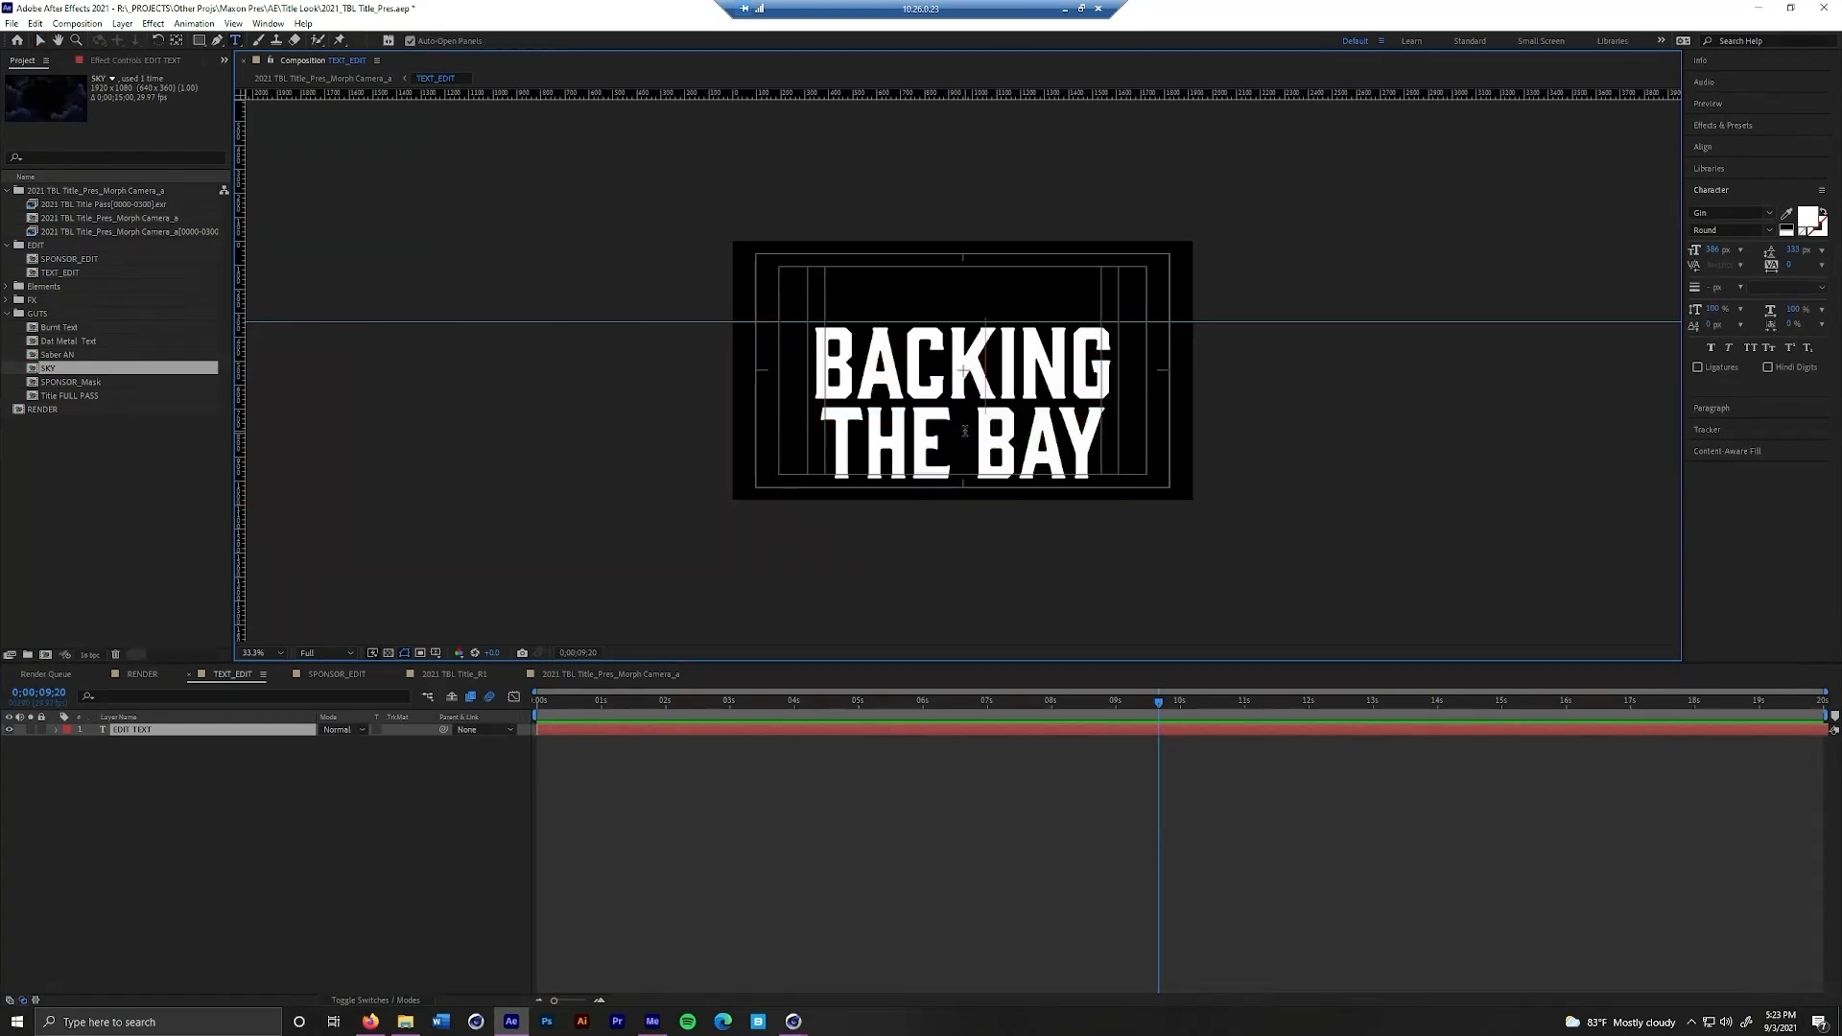
text(OOOOO)
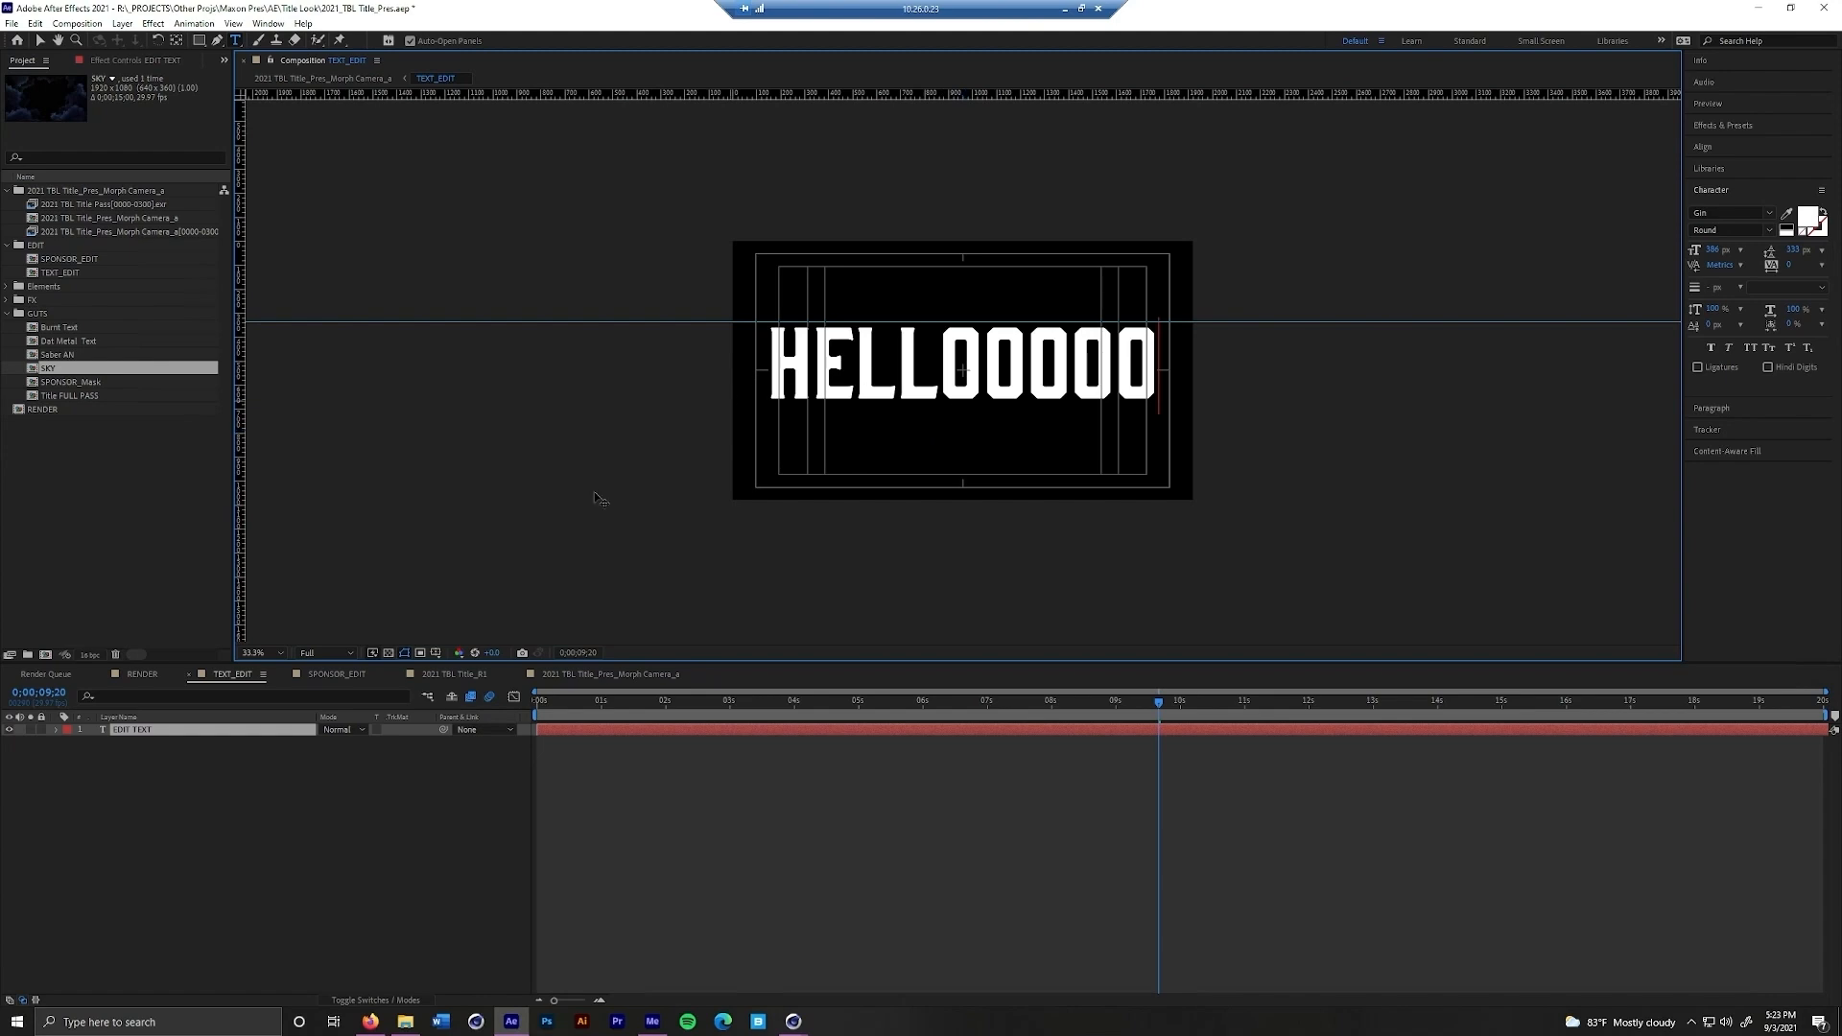
In SPONSOR_EDIT, hide the white NHL logo and show the Amalie logo, and check the RENDER composition at 0:00:04:17
click(336, 681)
click(336, 674)
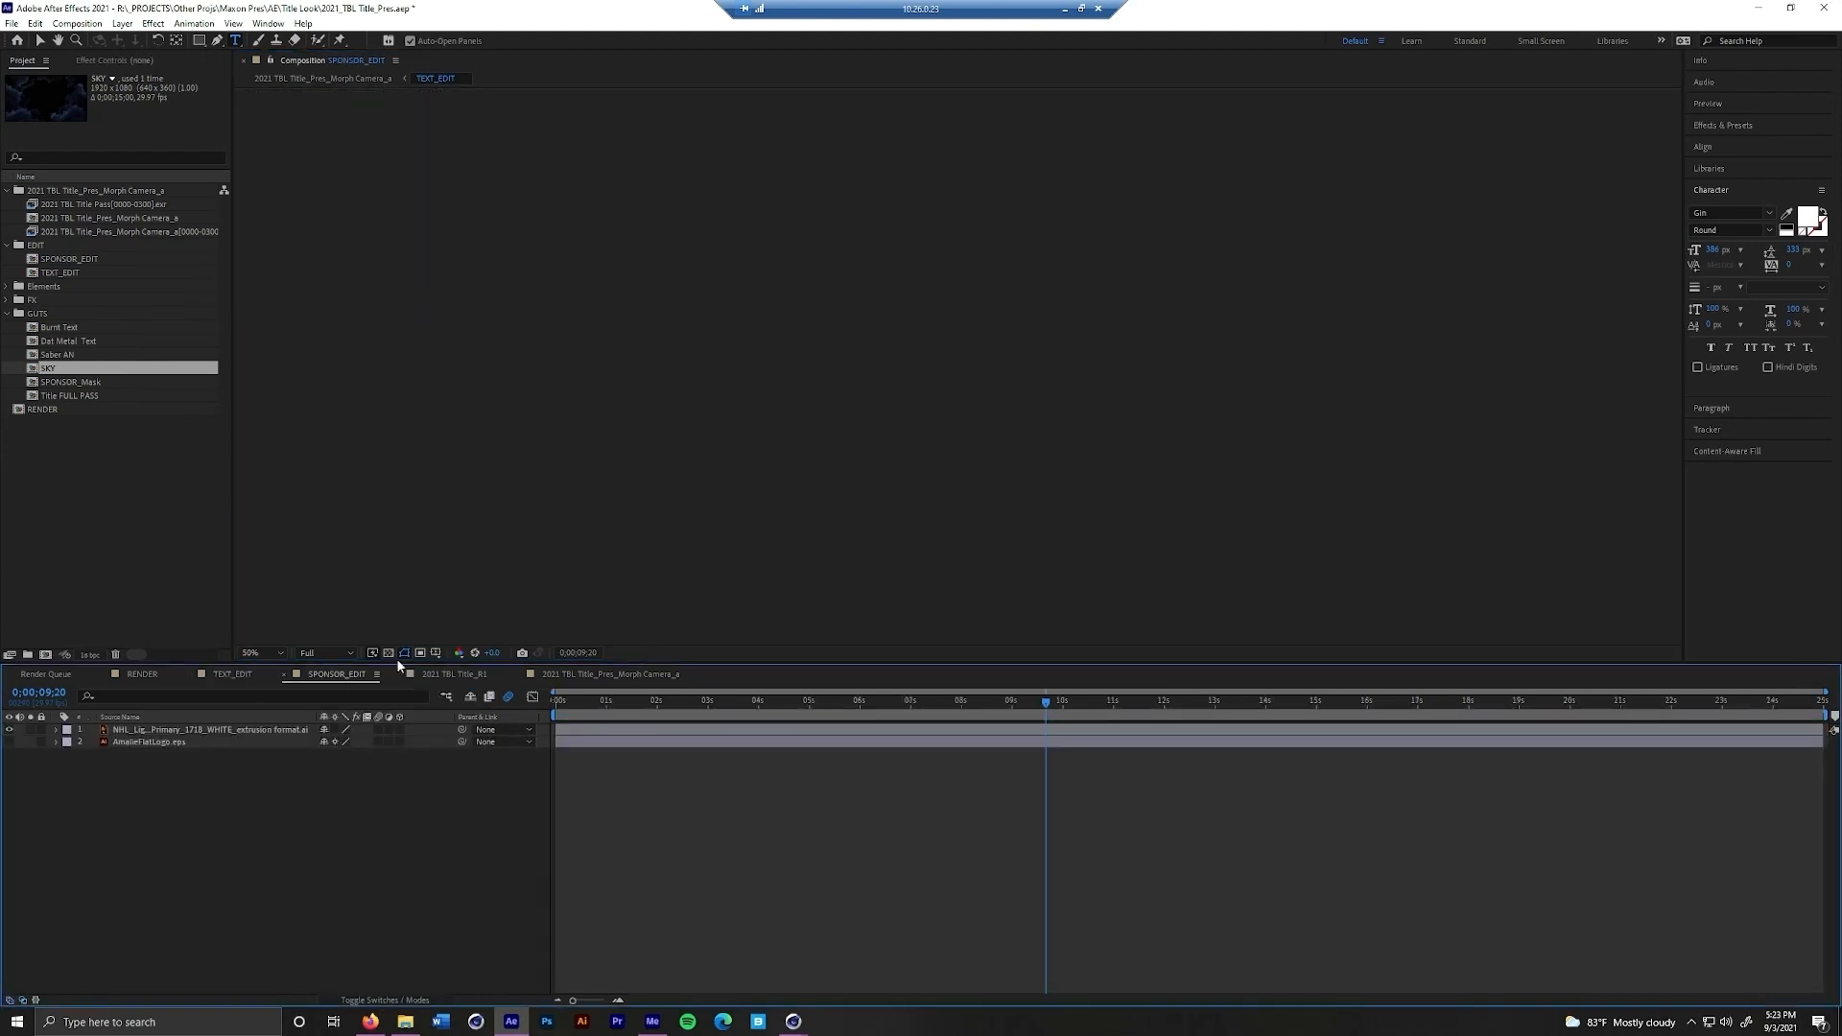
click(9, 729)
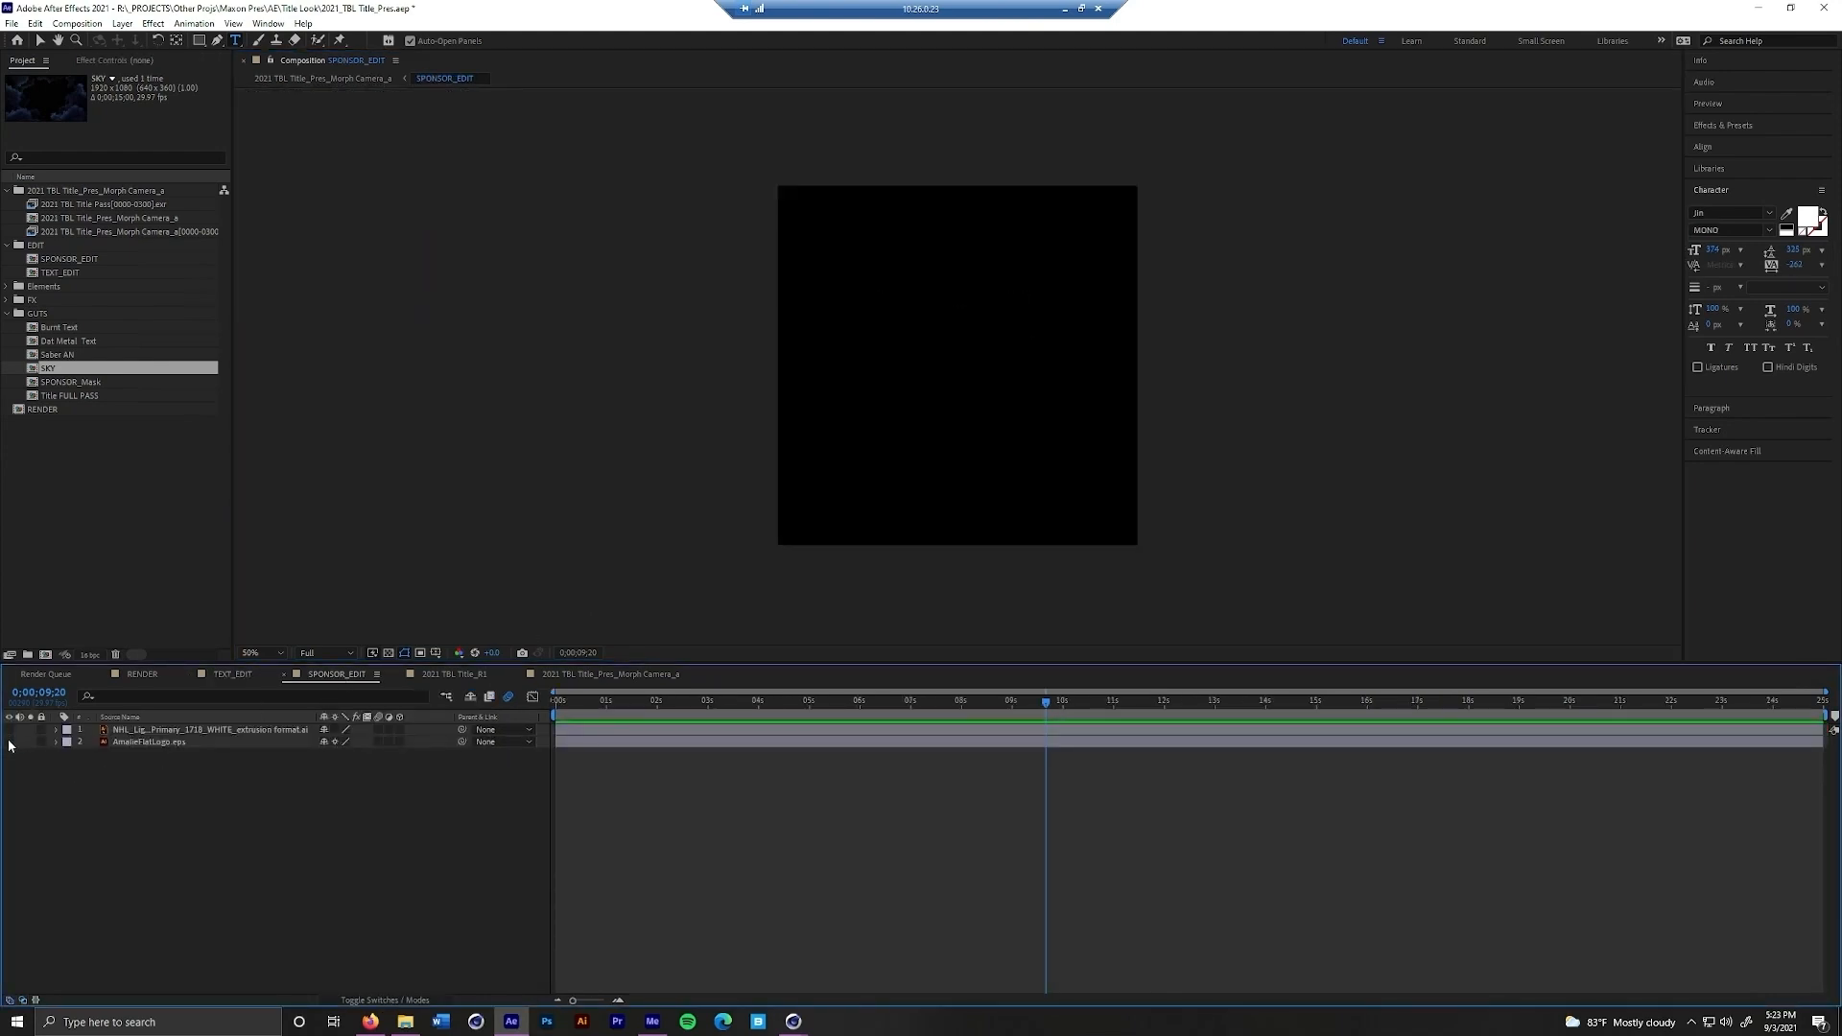
click(9, 742)
click(142, 674)
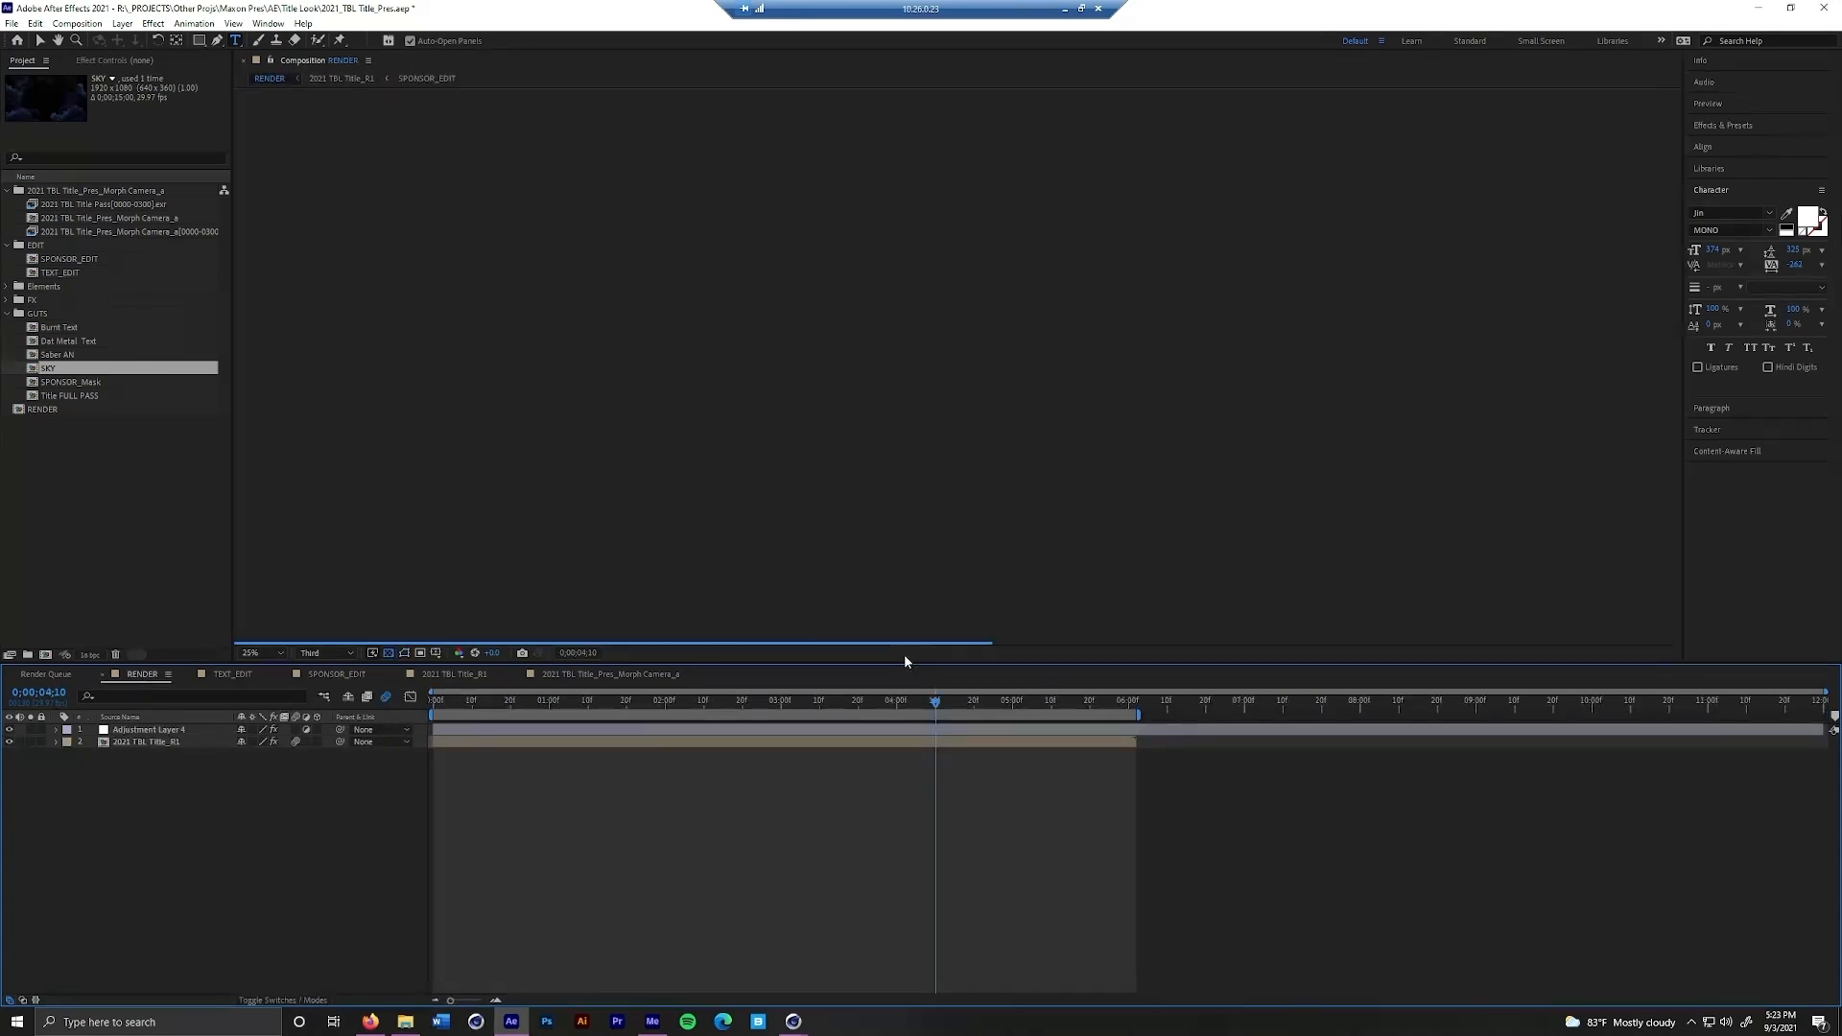
drag(940, 710, 963, 706)
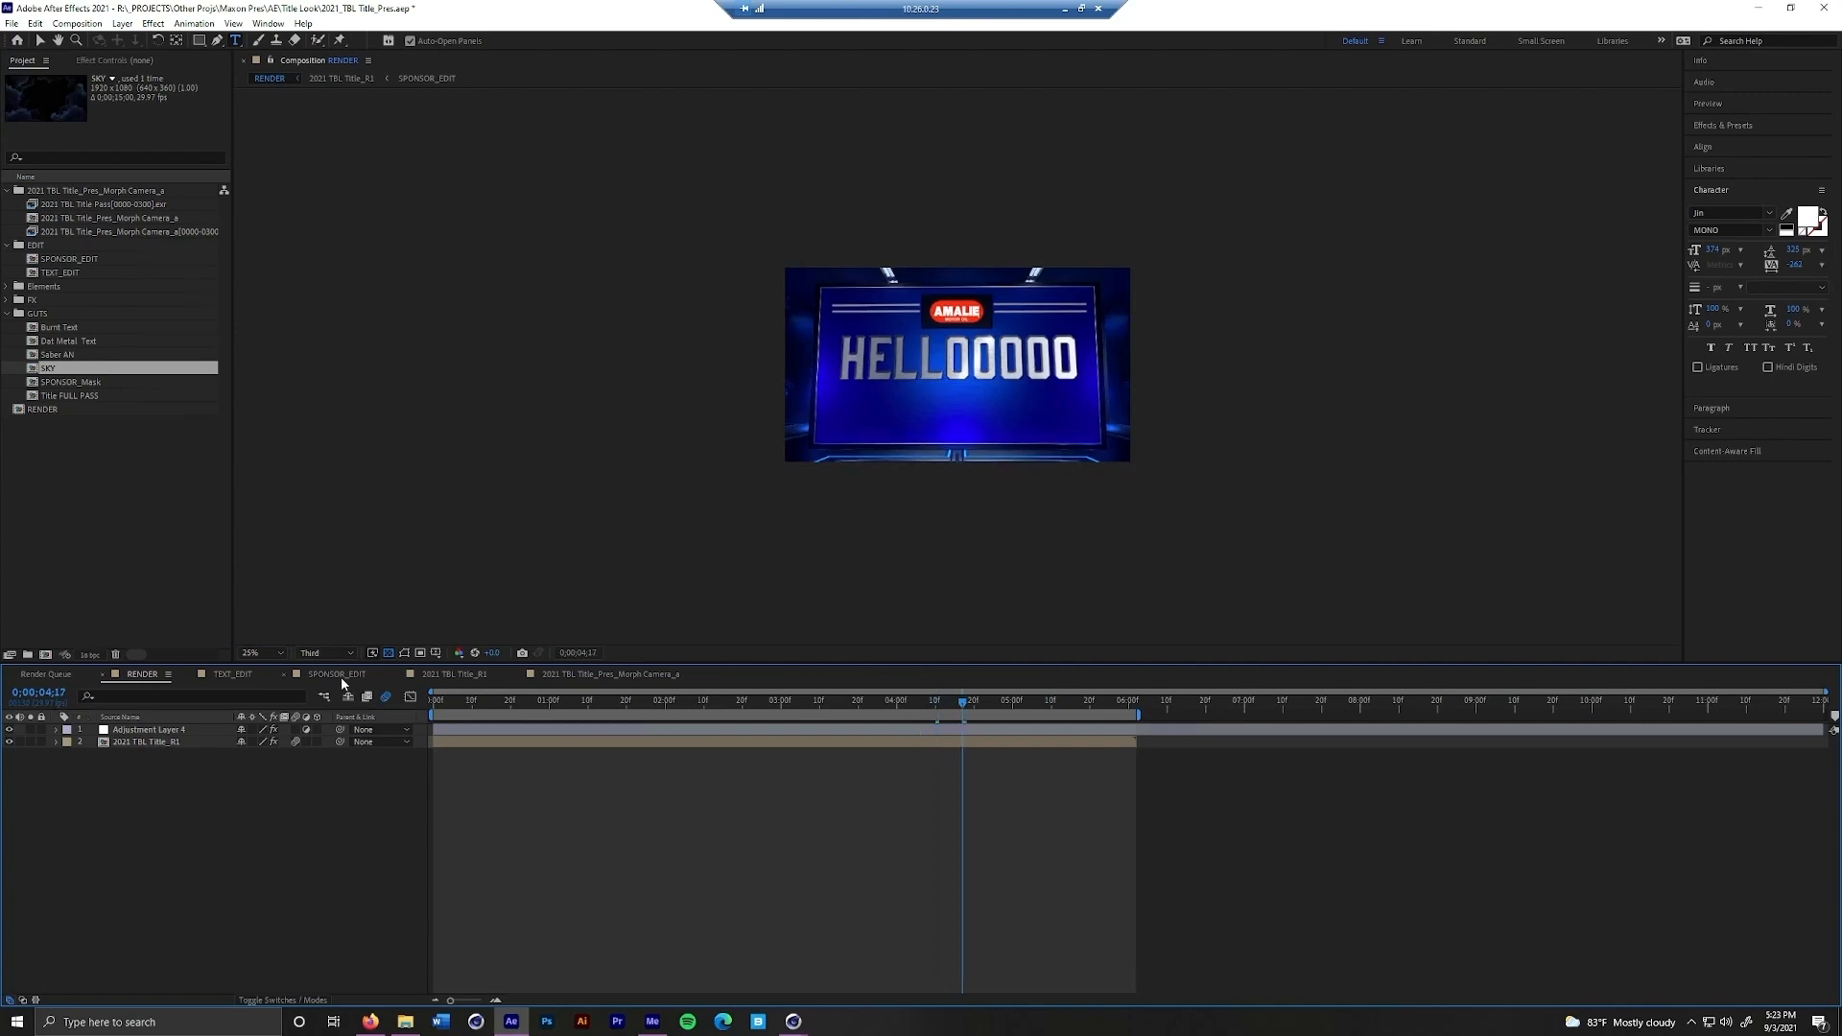
Move the TEXT_EDIT title down to centre it within the frame and view it in the RENDER composition
click(235, 675)
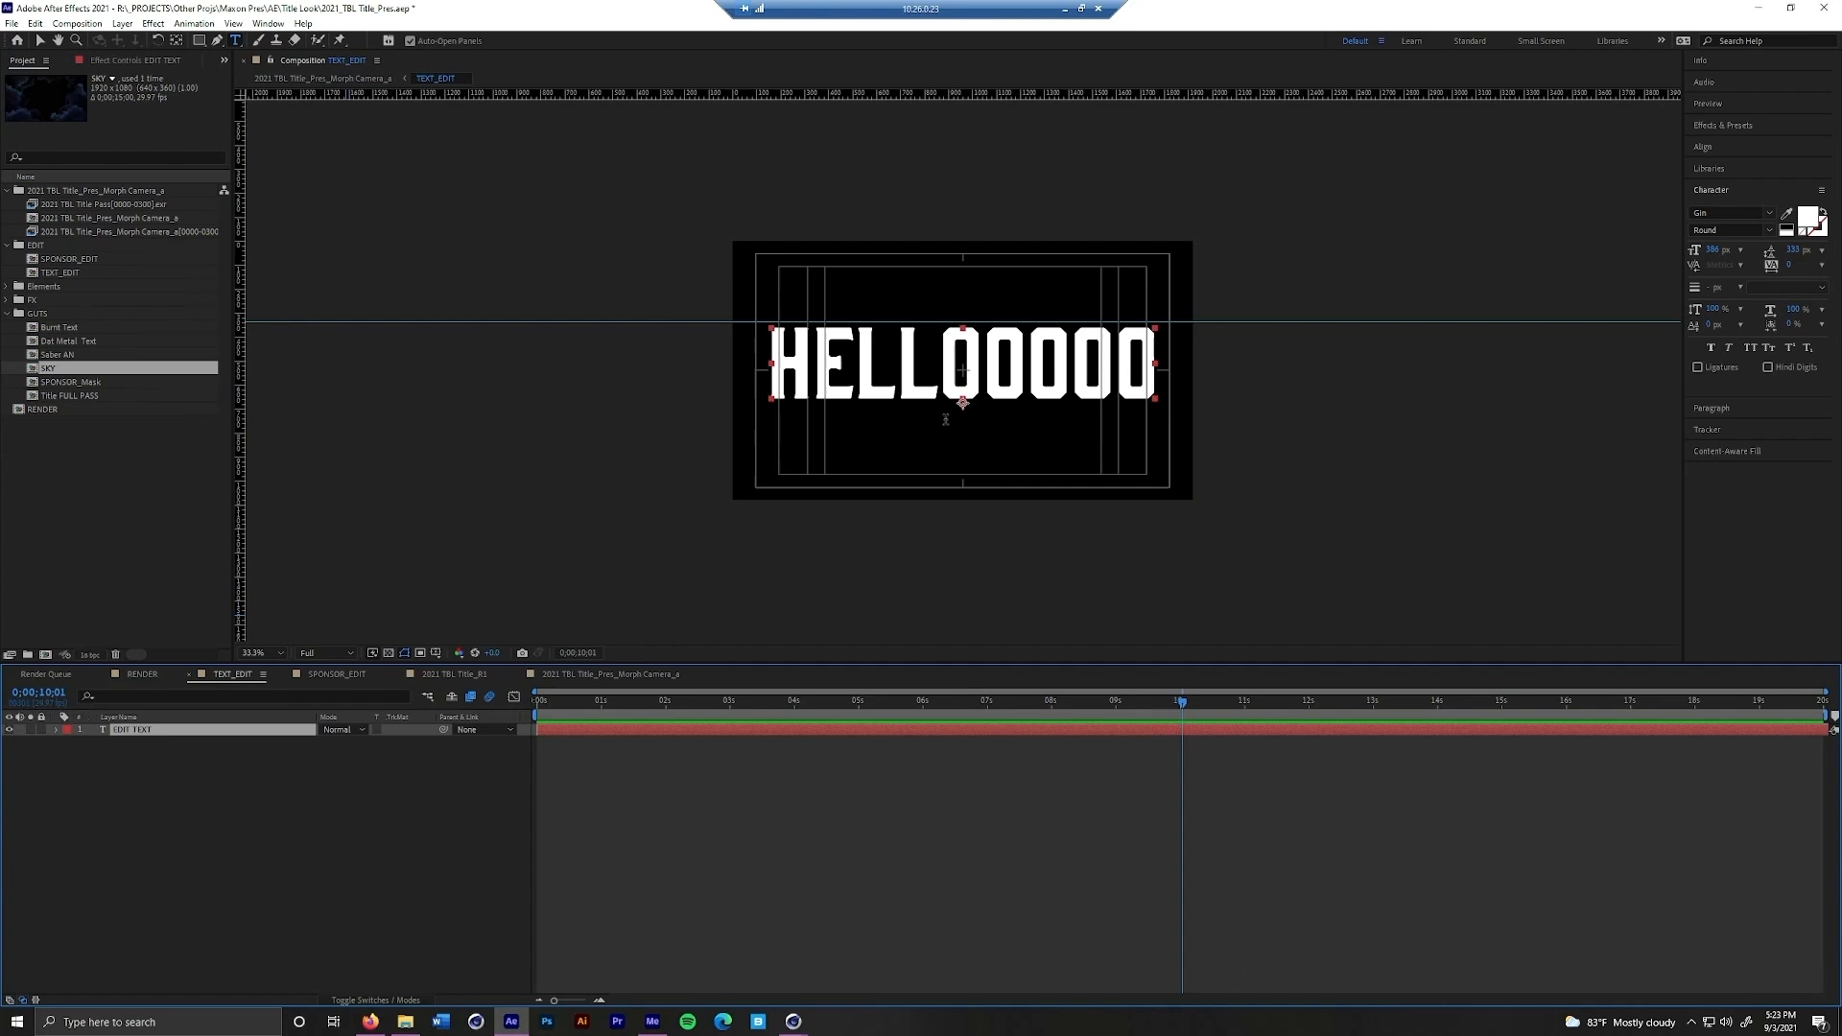
click(295, 720)
key(shift+Down)
key(shift+Down)
key(shift+Down)
key(shift+Down)
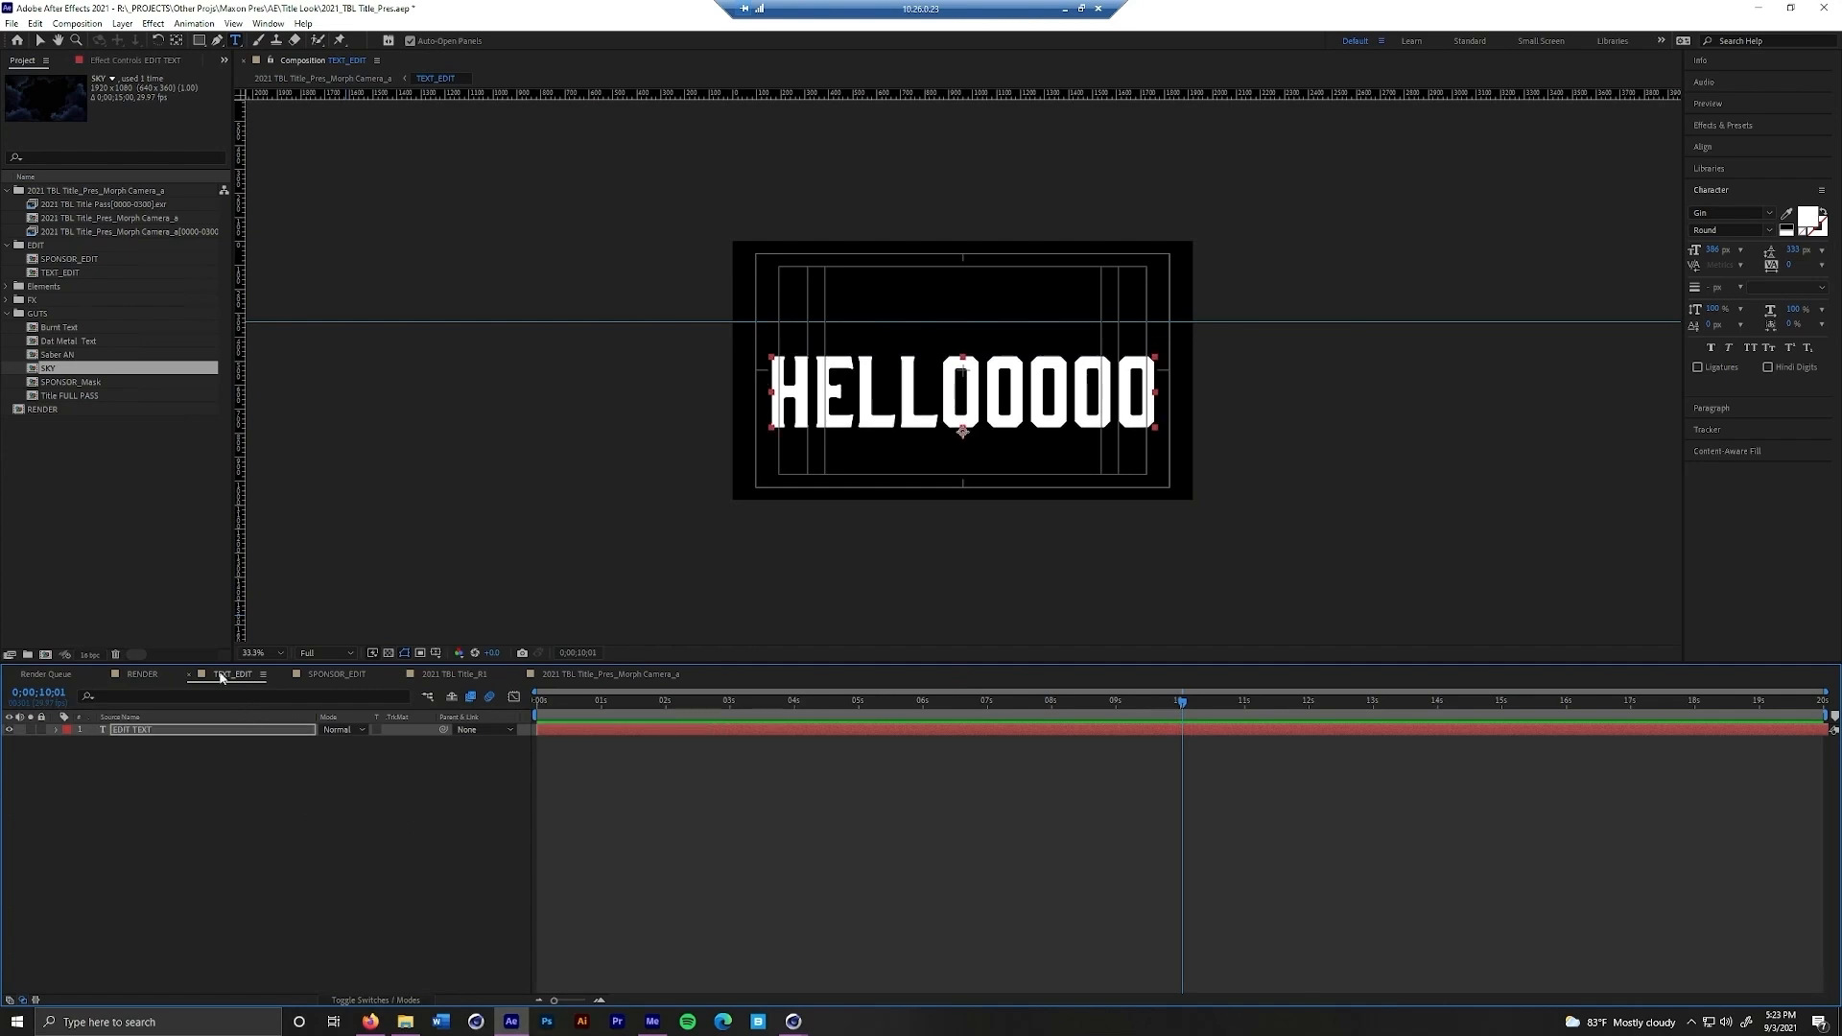
click(142, 675)
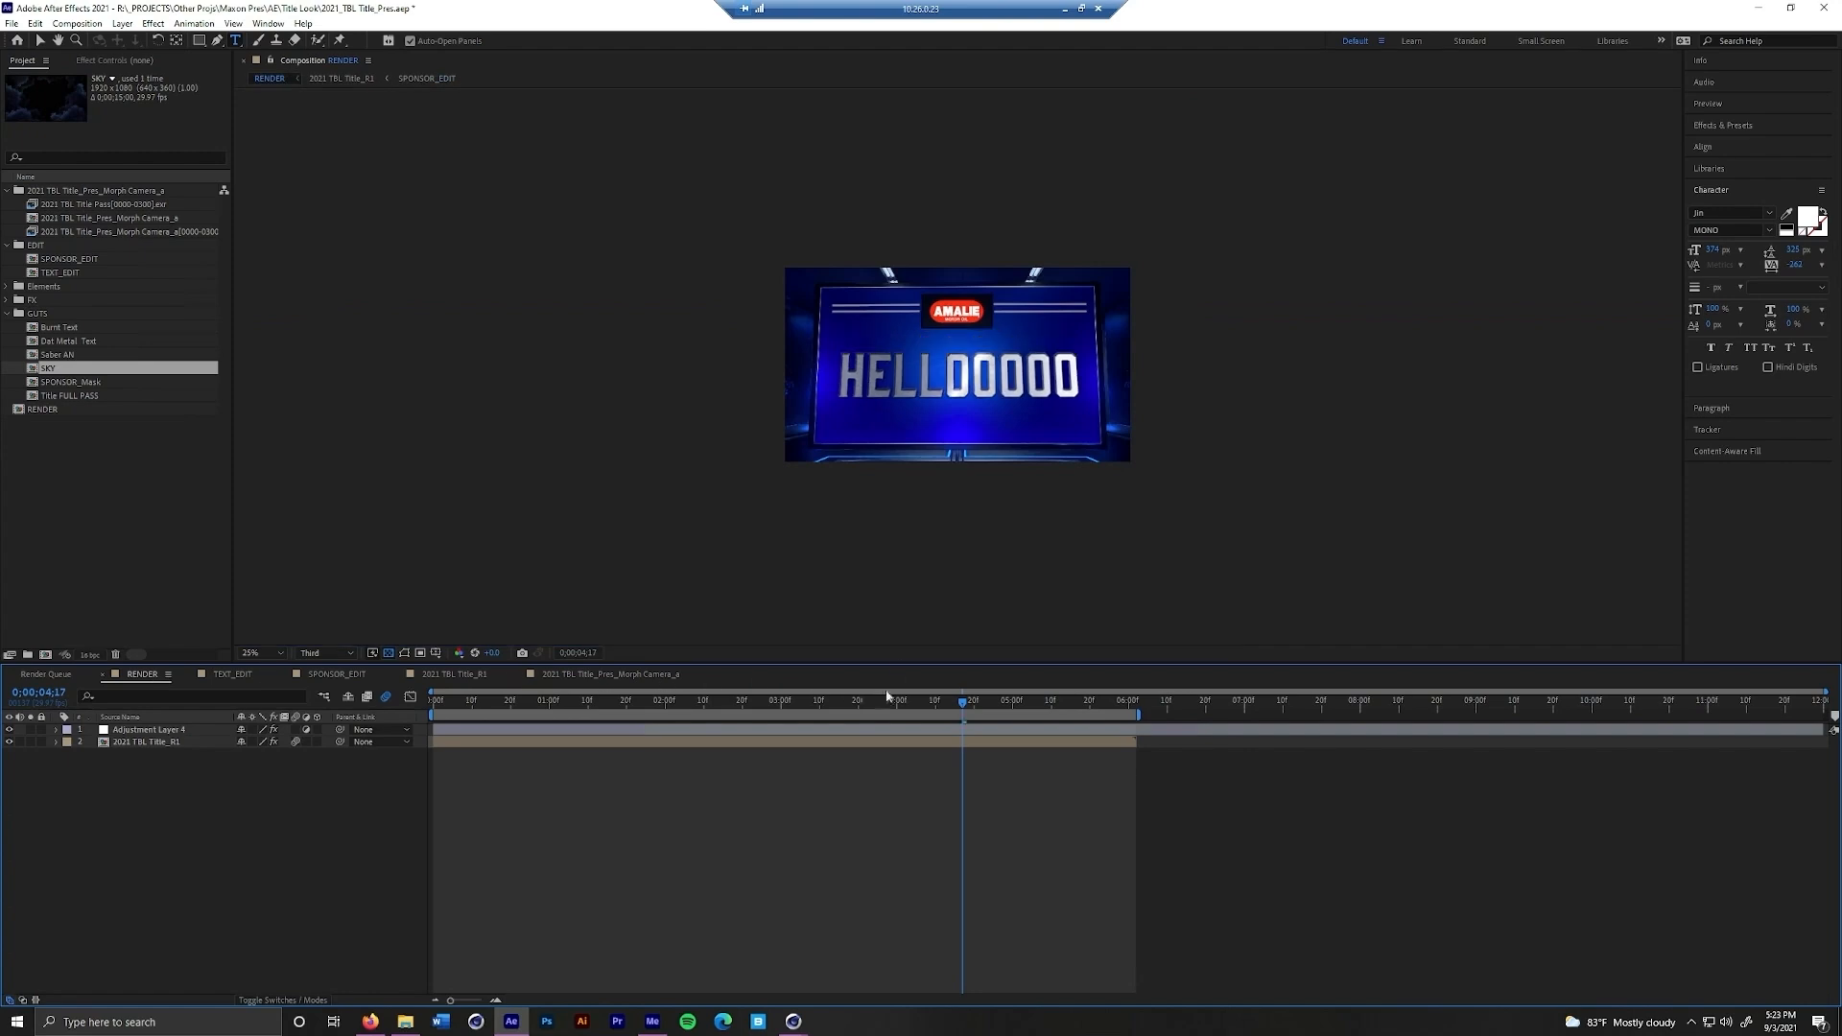
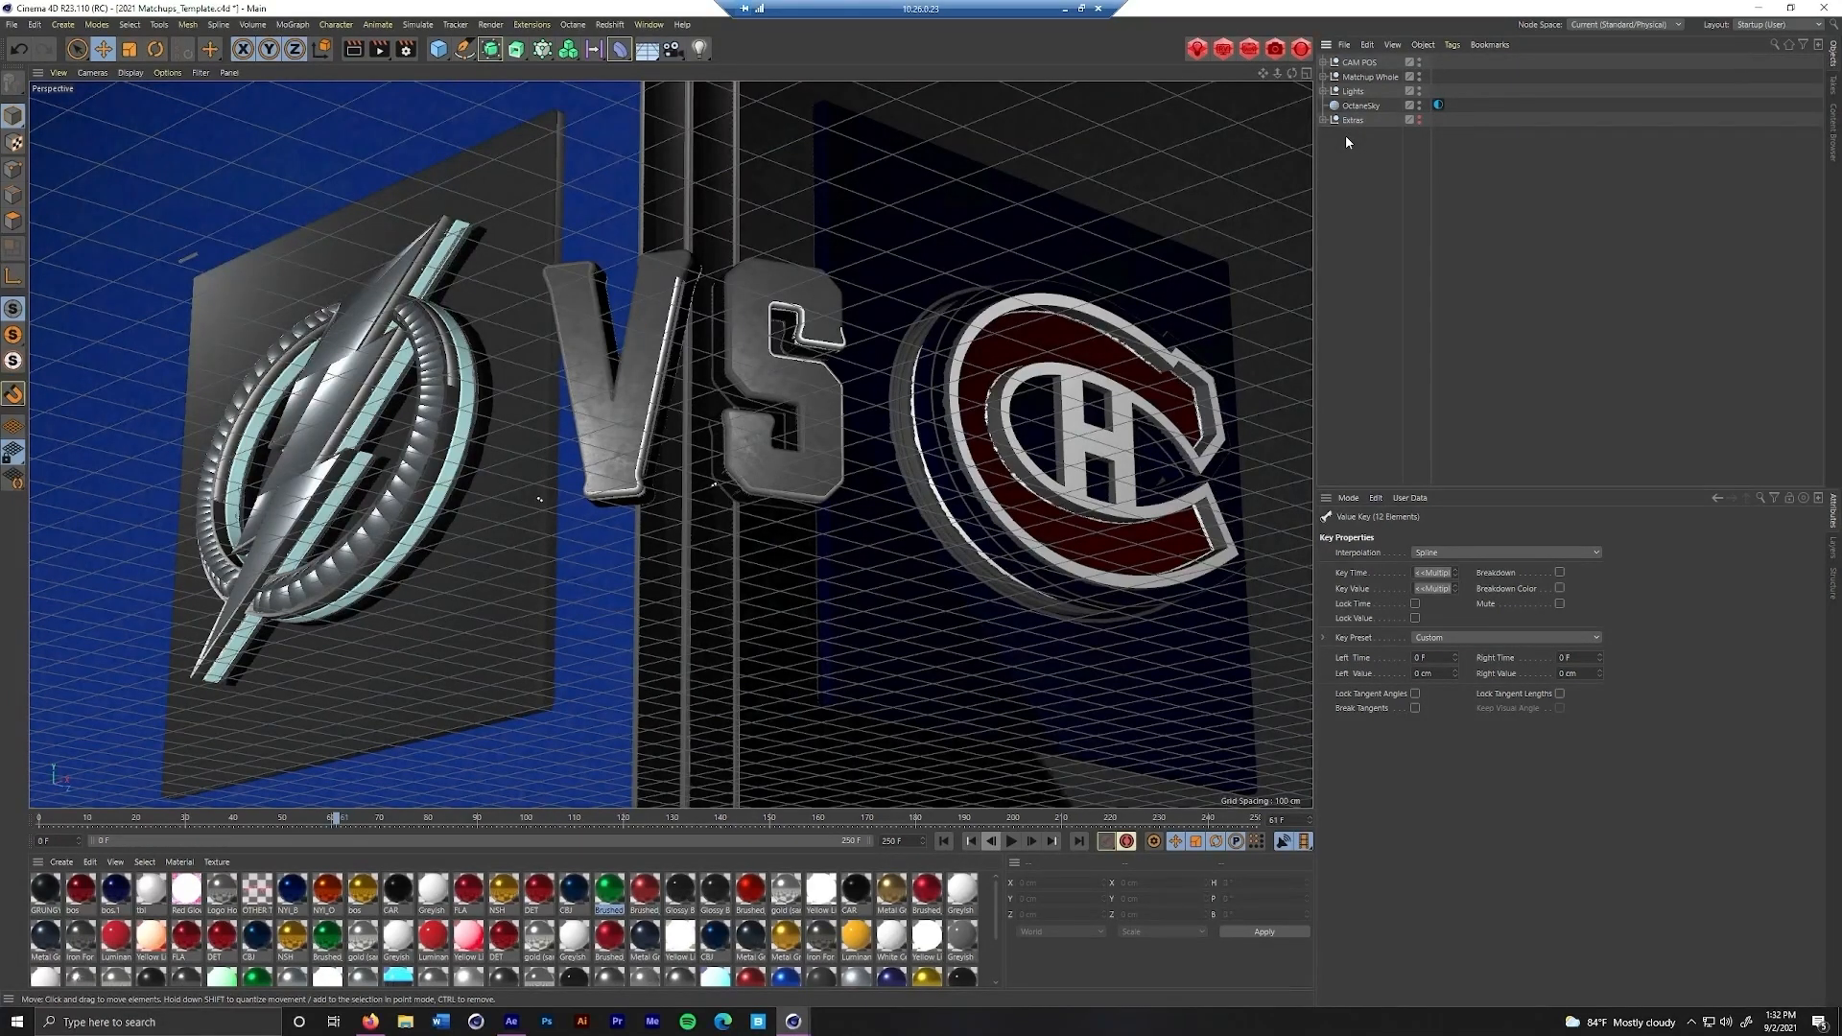
Look over the 20-21 TBL material presets and expand the Matchup Whole and CAM POS groups in the object hierarchy
click(1828, 138)
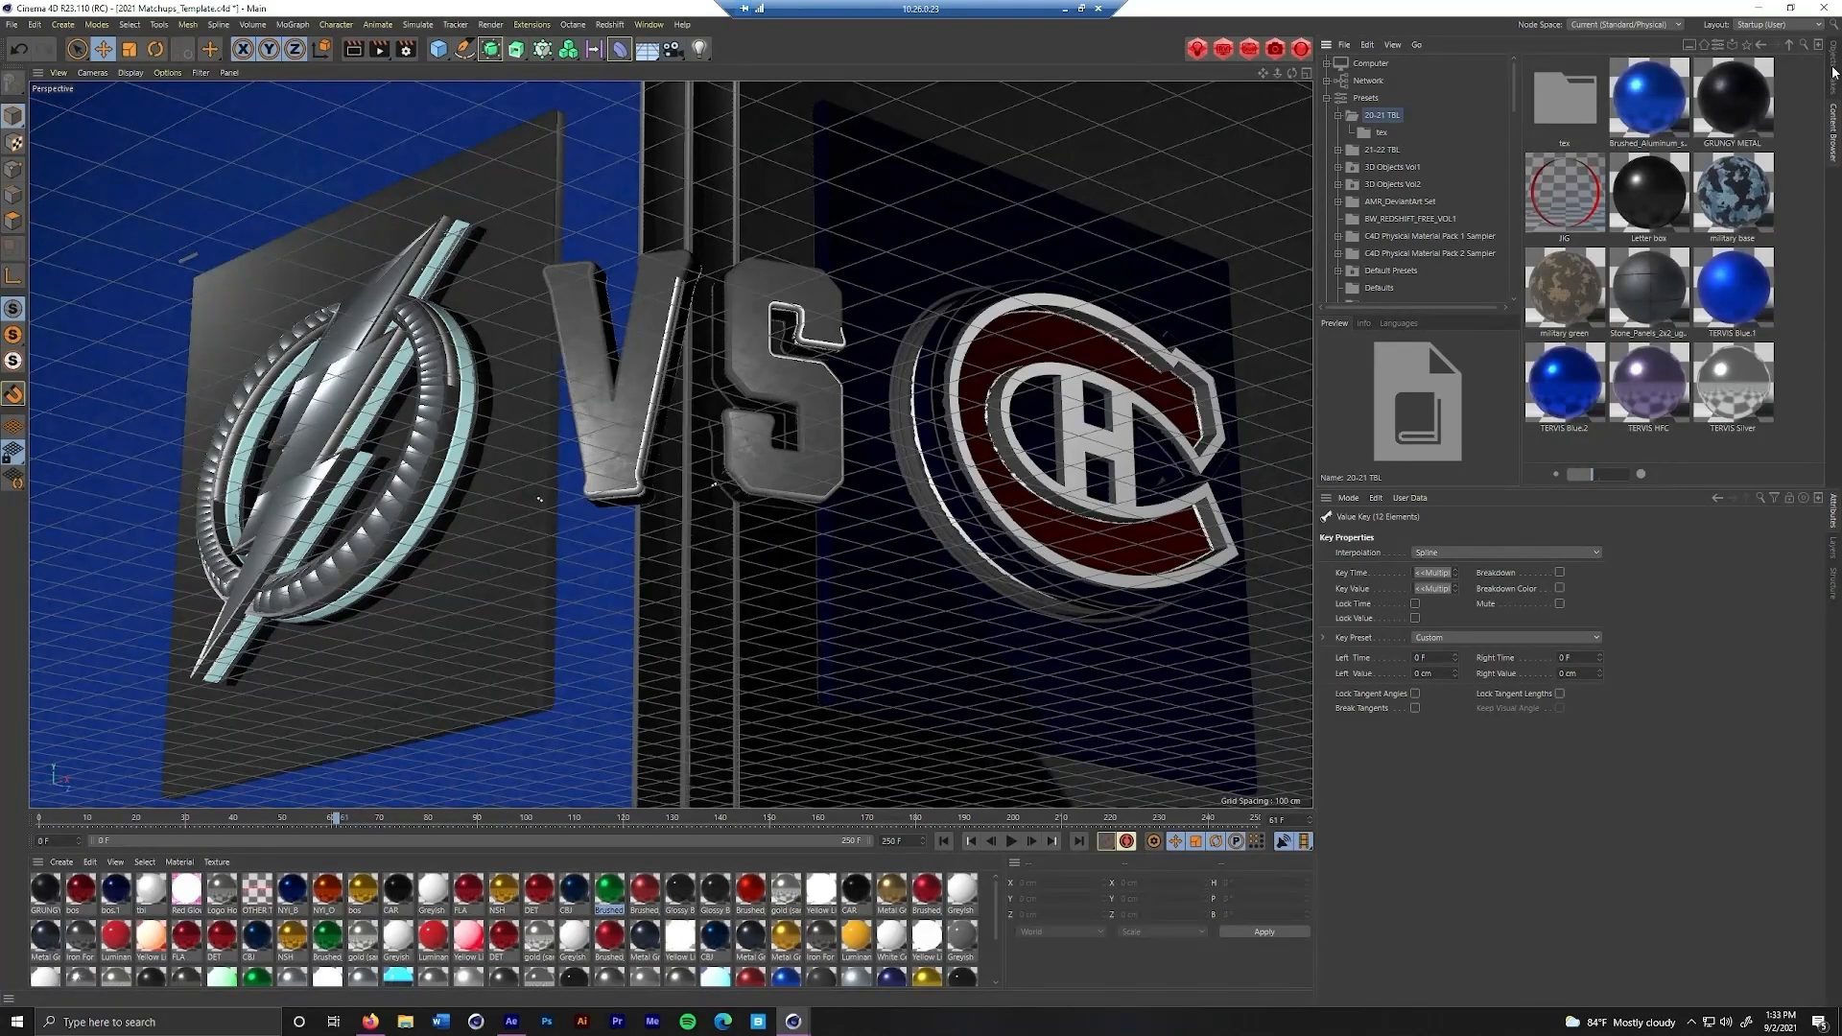
click(1834, 72)
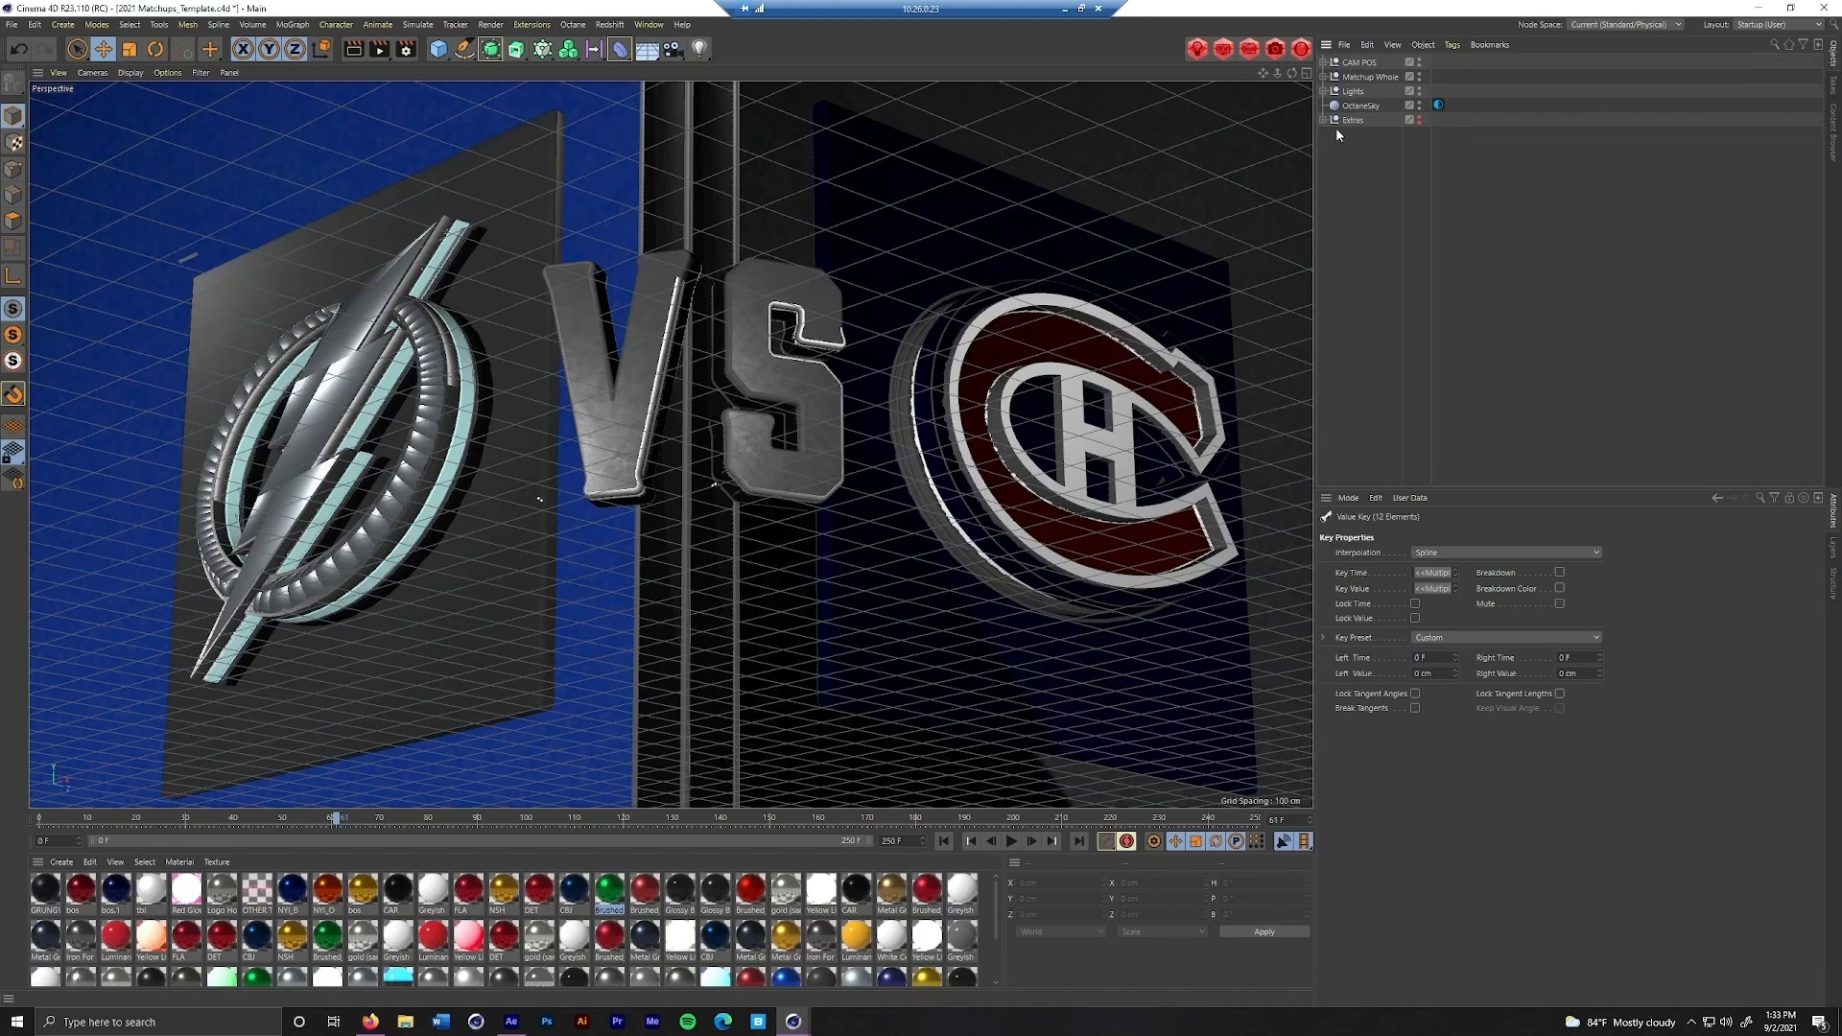
click(1324, 76)
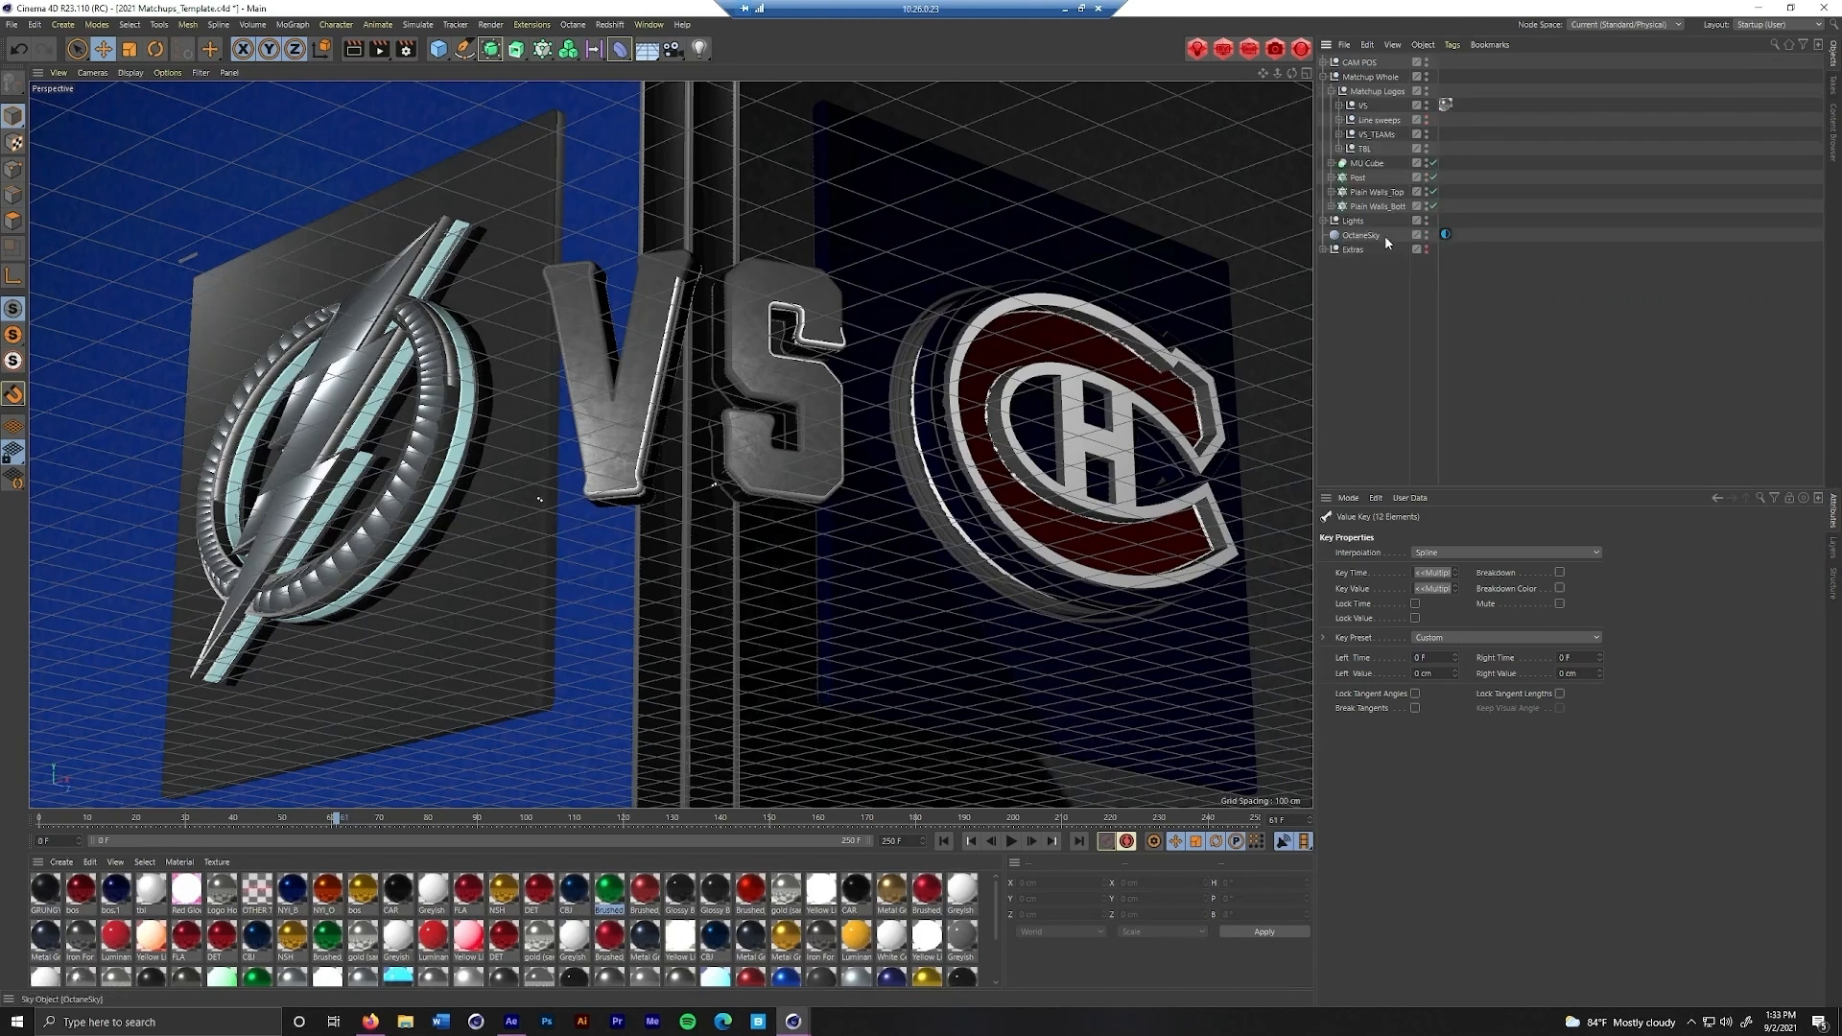
click(1324, 62)
View the scene from outside the Octane camera, inspect the Post cloner's settings, and return to the camera view
click(1444, 91)
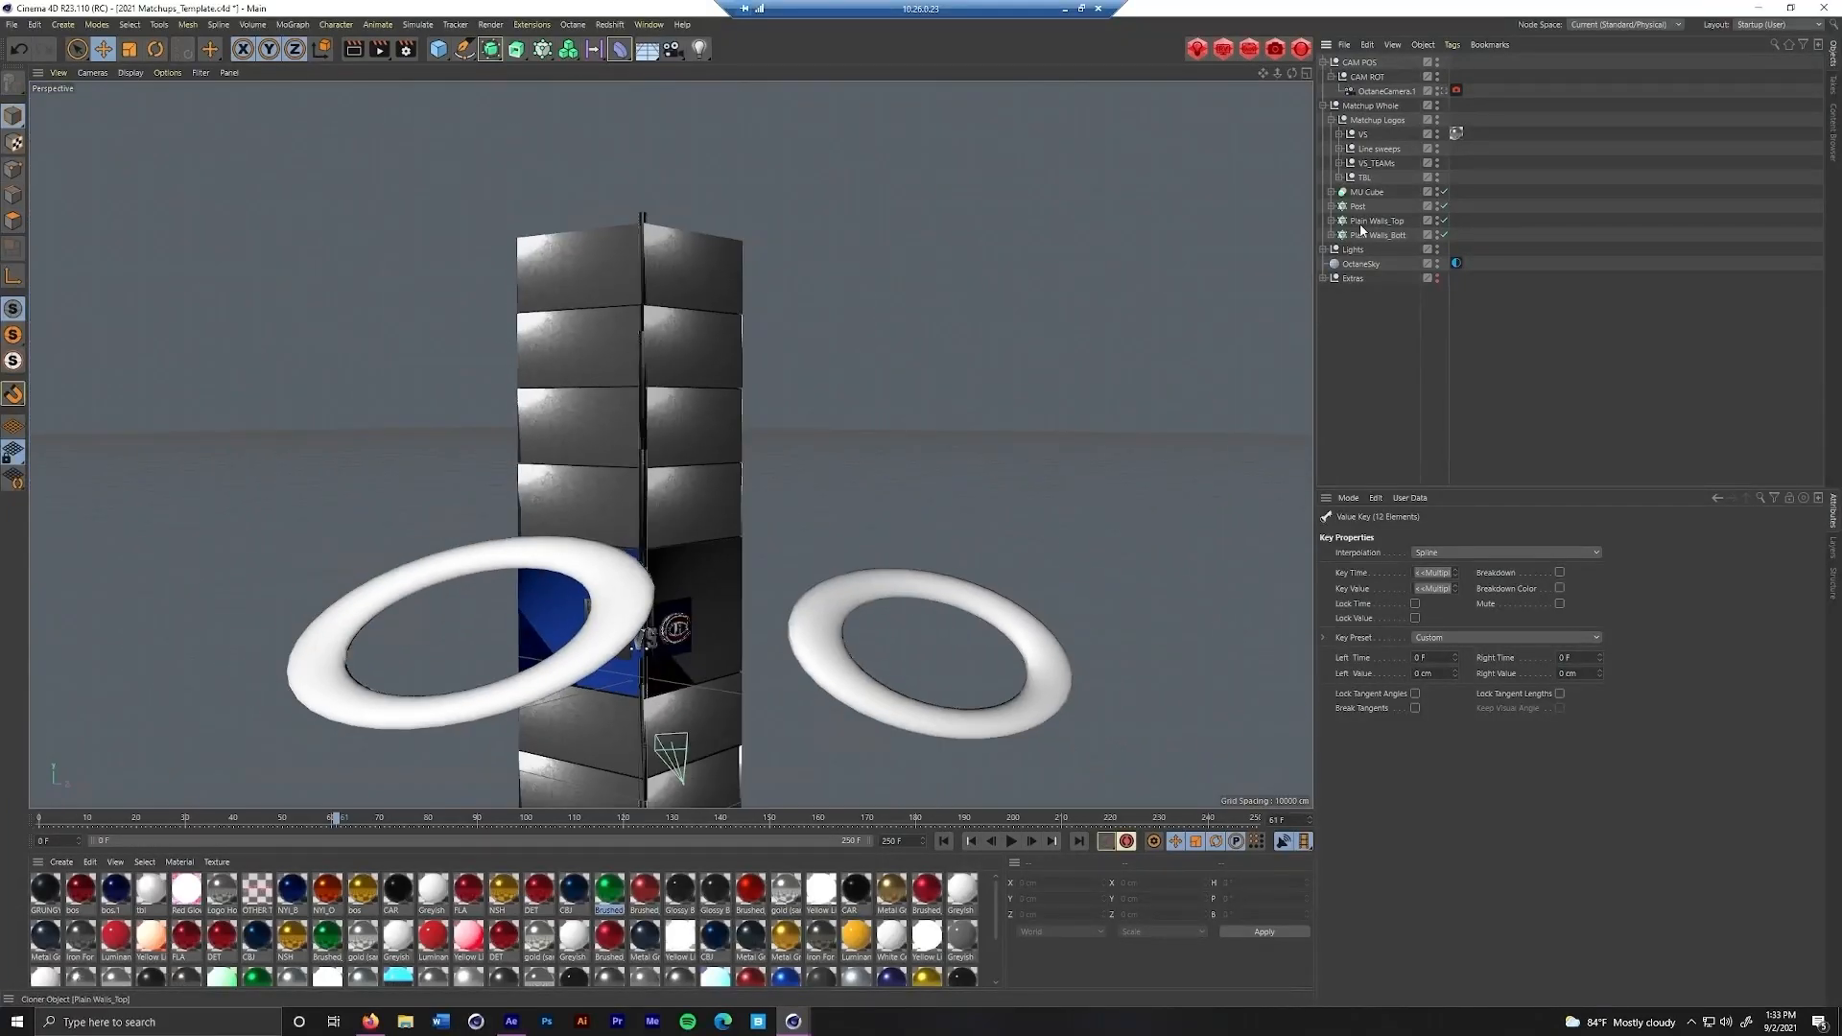
click(1362, 233)
click(1357, 207)
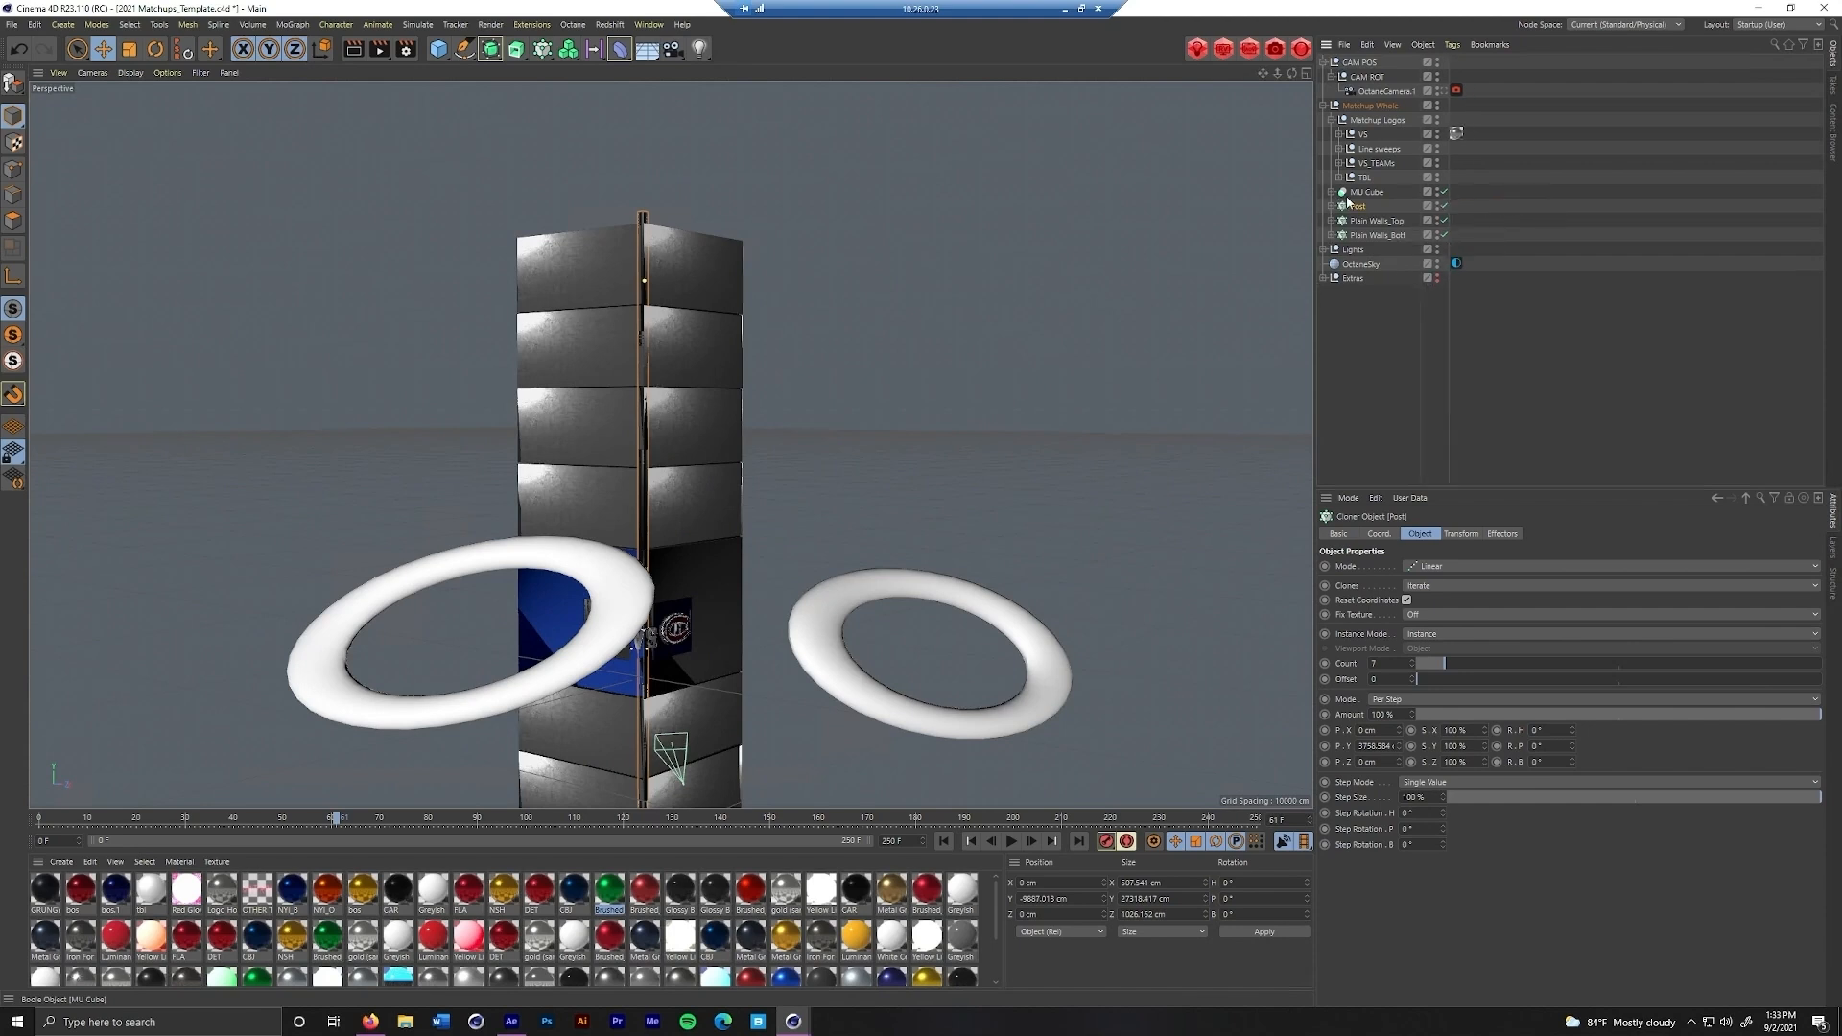
click(1442, 92)
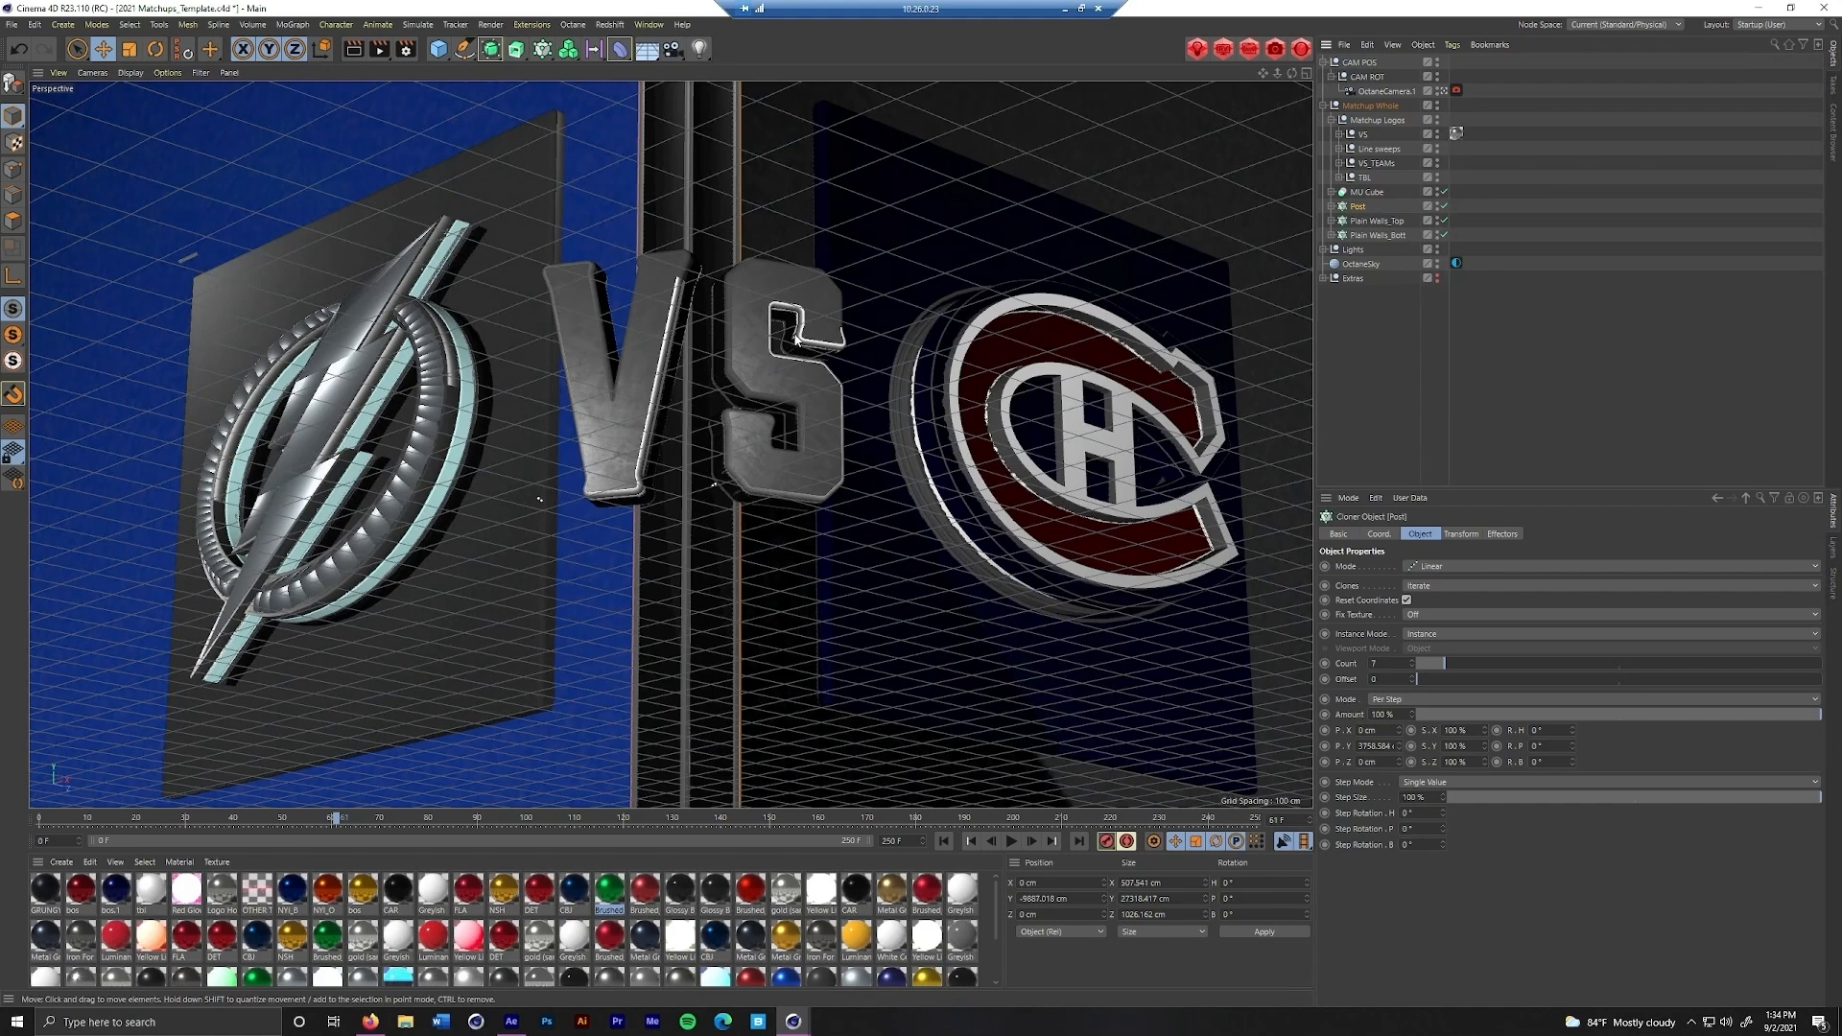
Play the matchup animation and compare its first frame 0 with its last frame 250 to check the loop
click(1011, 841)
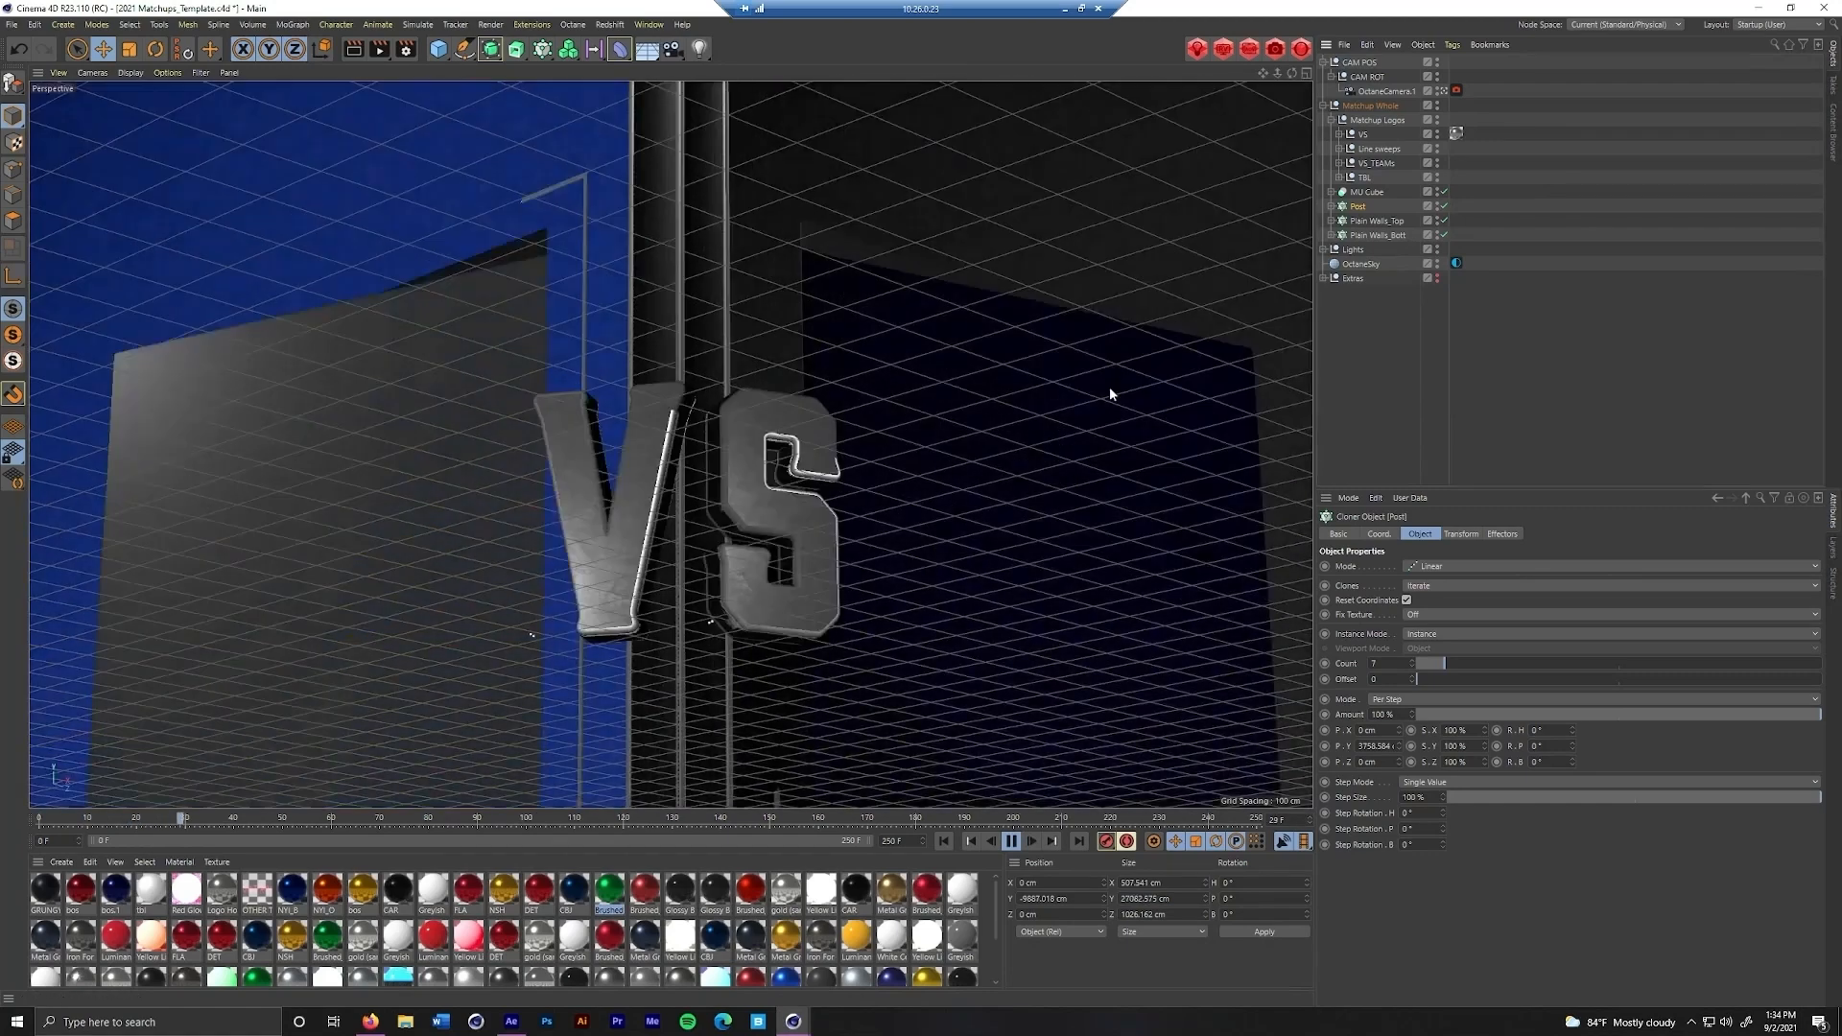
click(1011, 841)
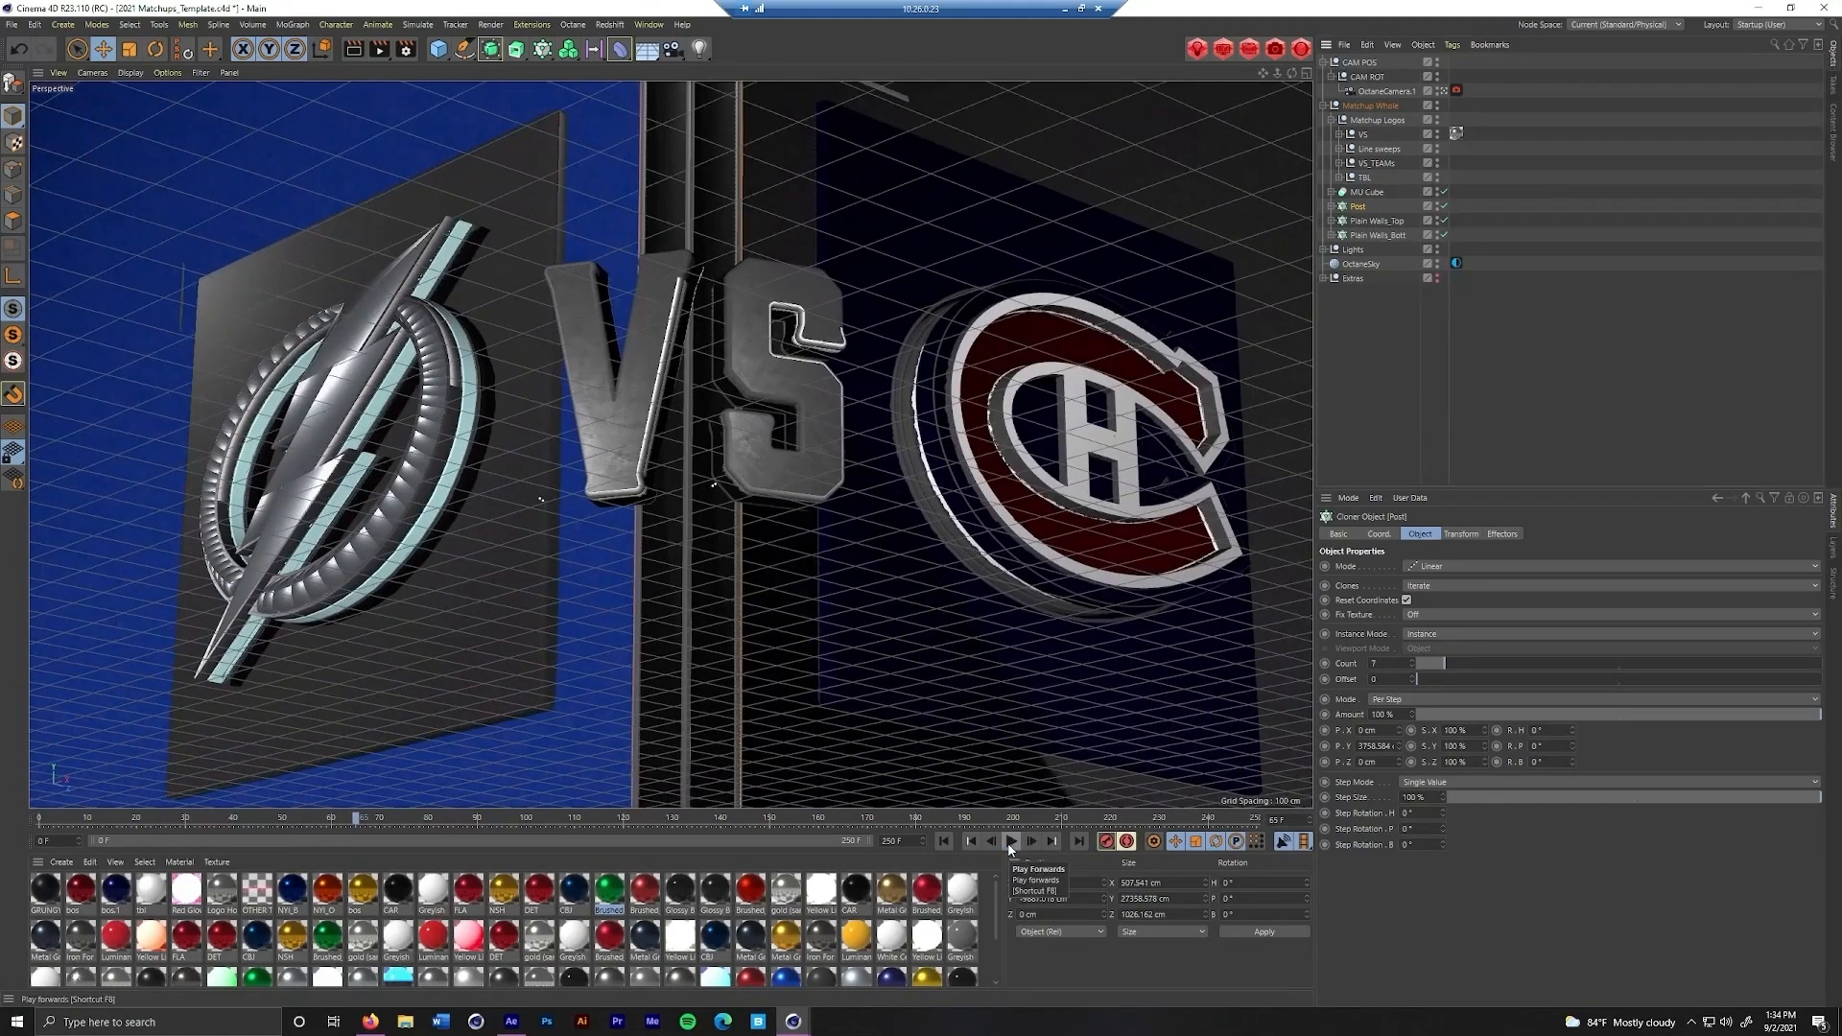
click(944, 841)
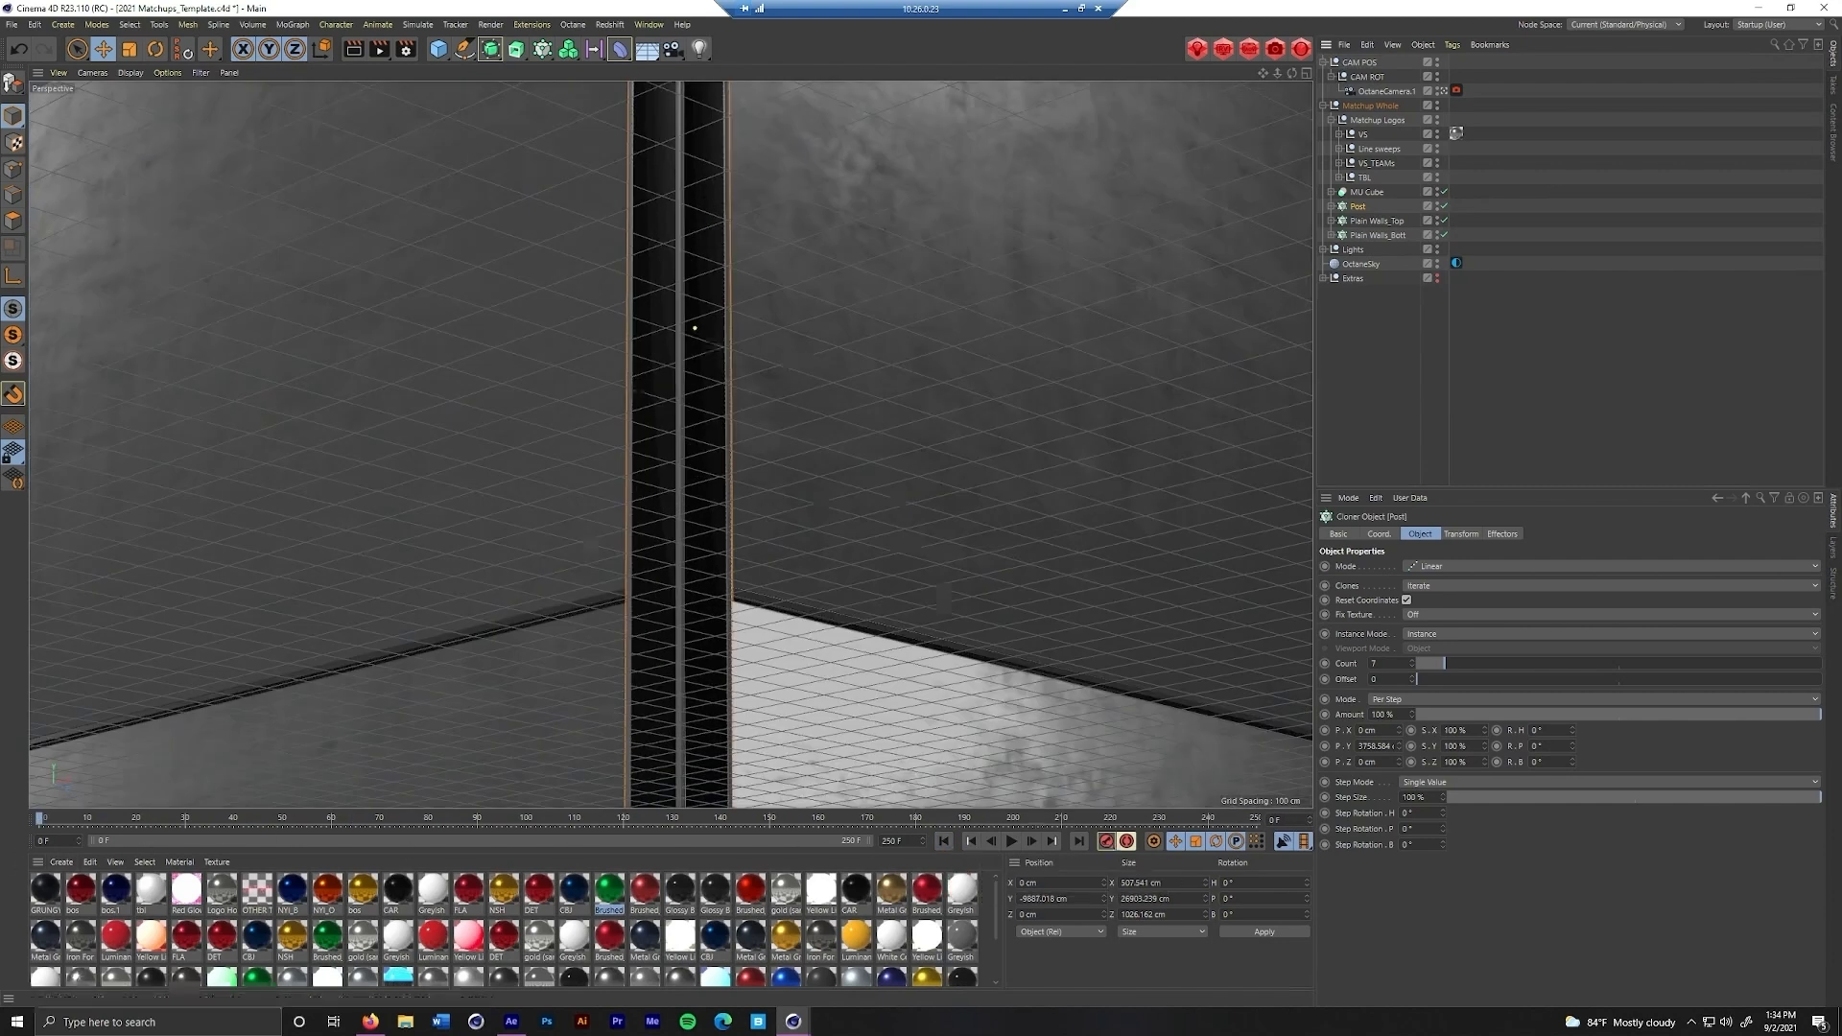
click(1076, 842)
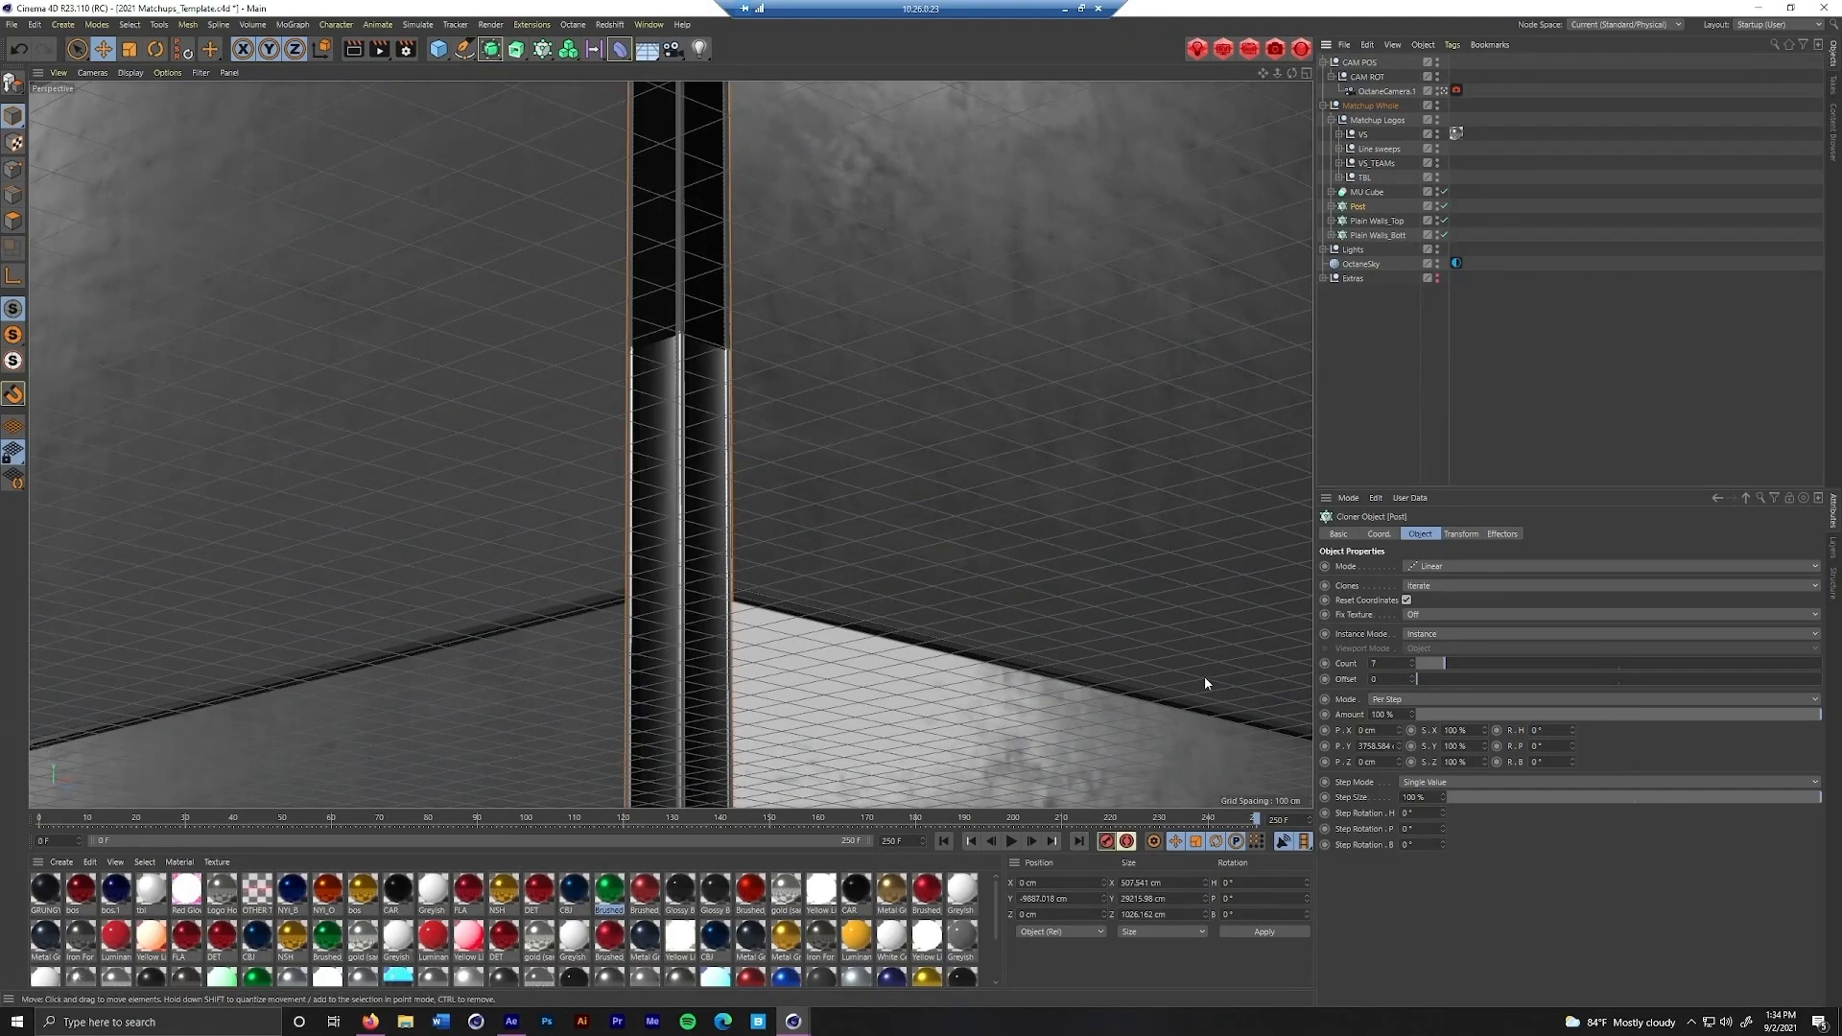
click(943, 841)
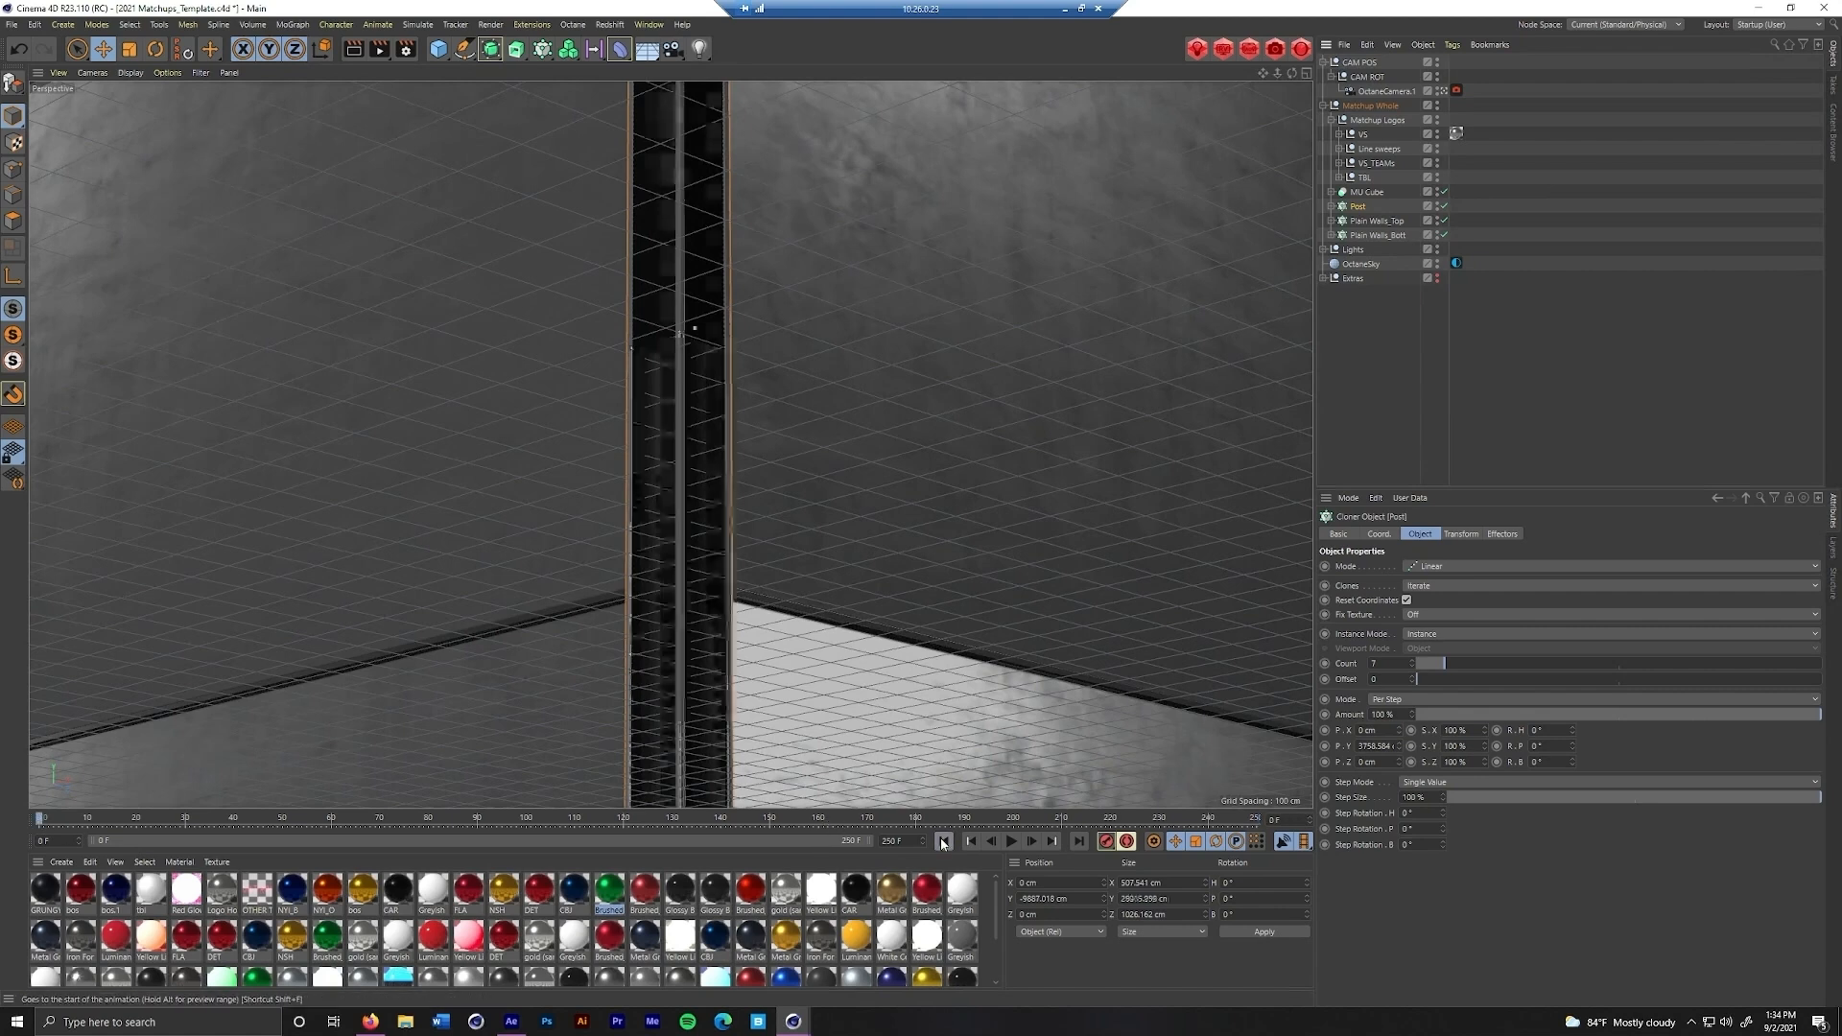
click(1079, 841)
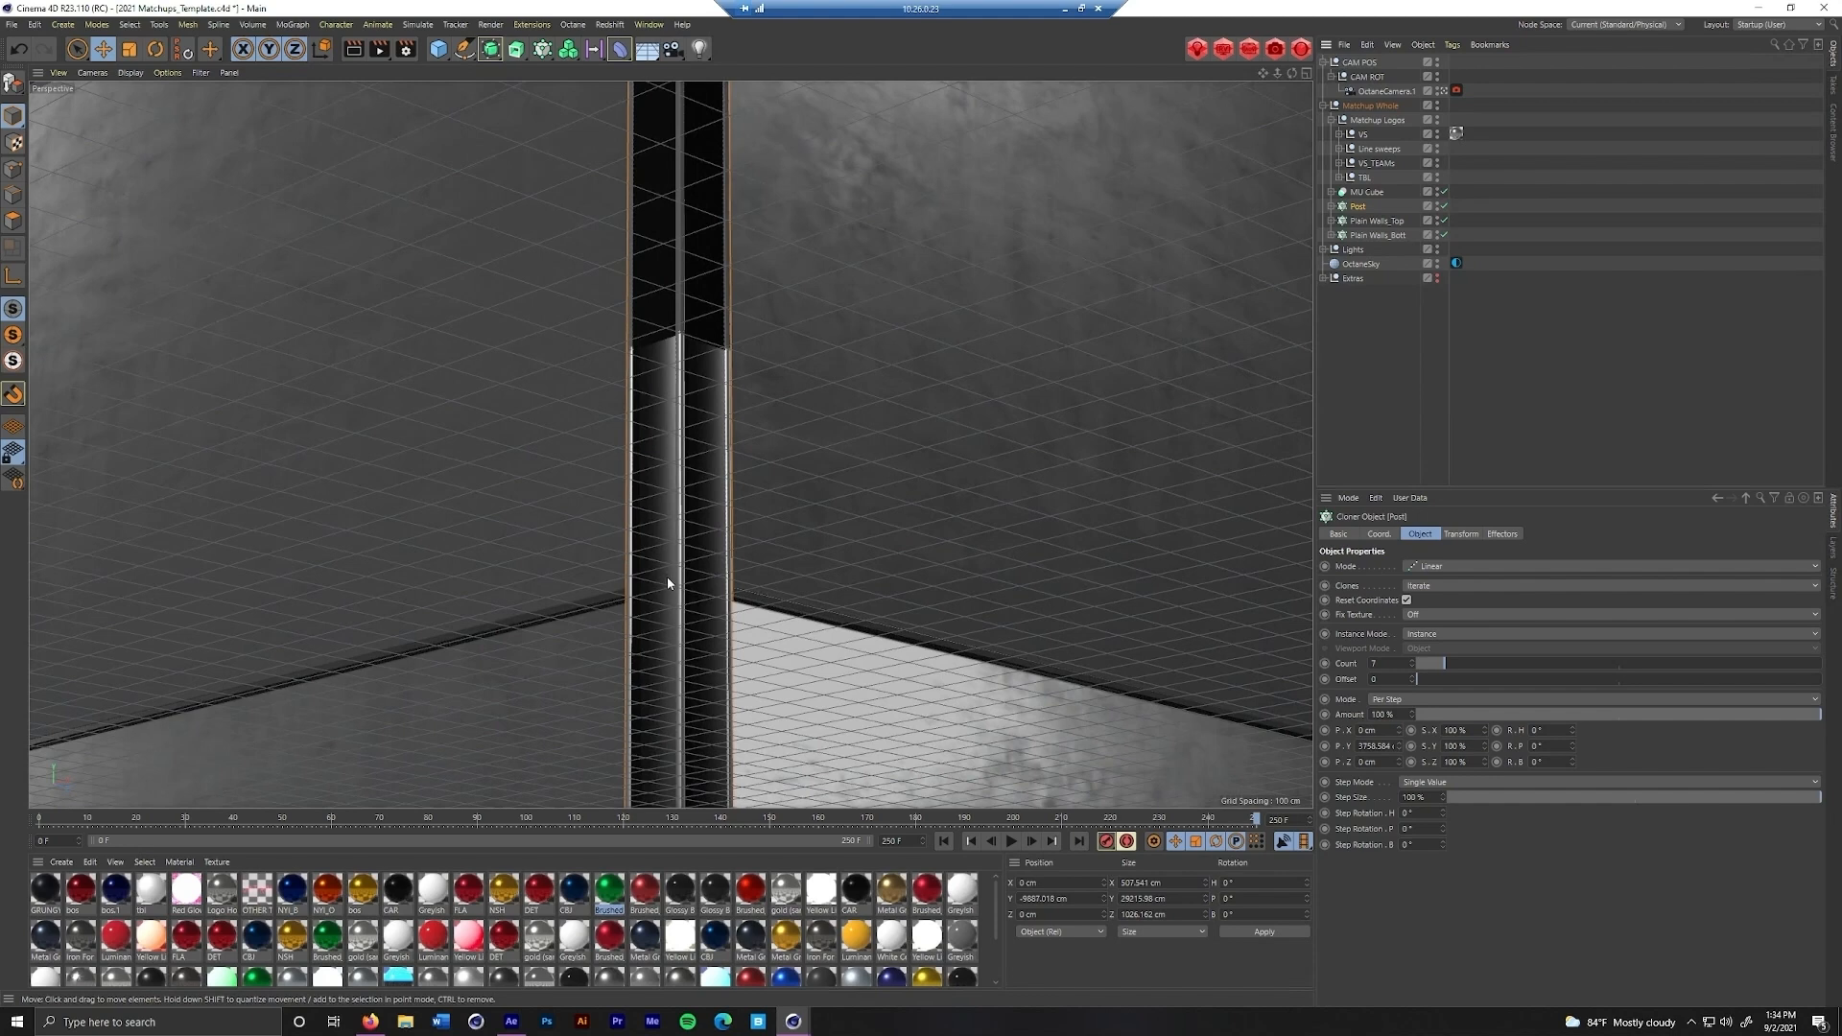
Collapse and select the Matchup Whole null and show its keyframes in the Timeline dope sheet
click(1324, 106)
click(1368, 106)
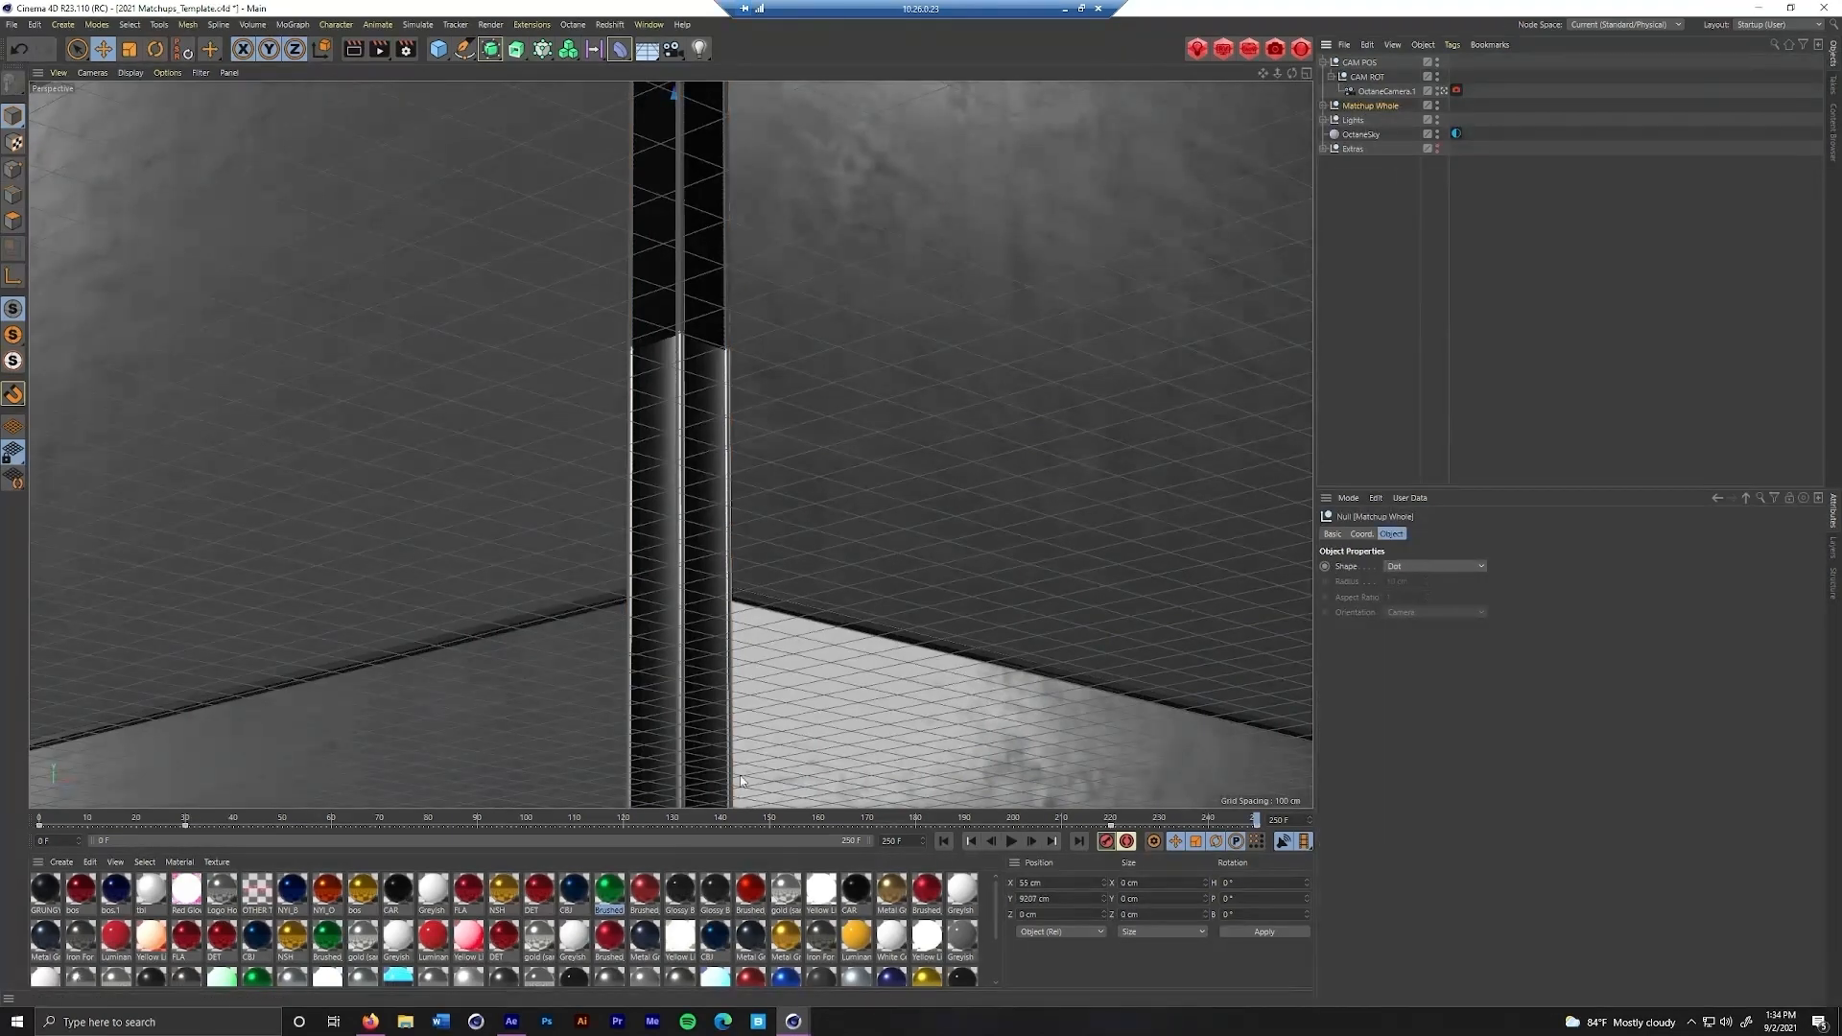
click(649, 24)
mouse_move(649, 24)
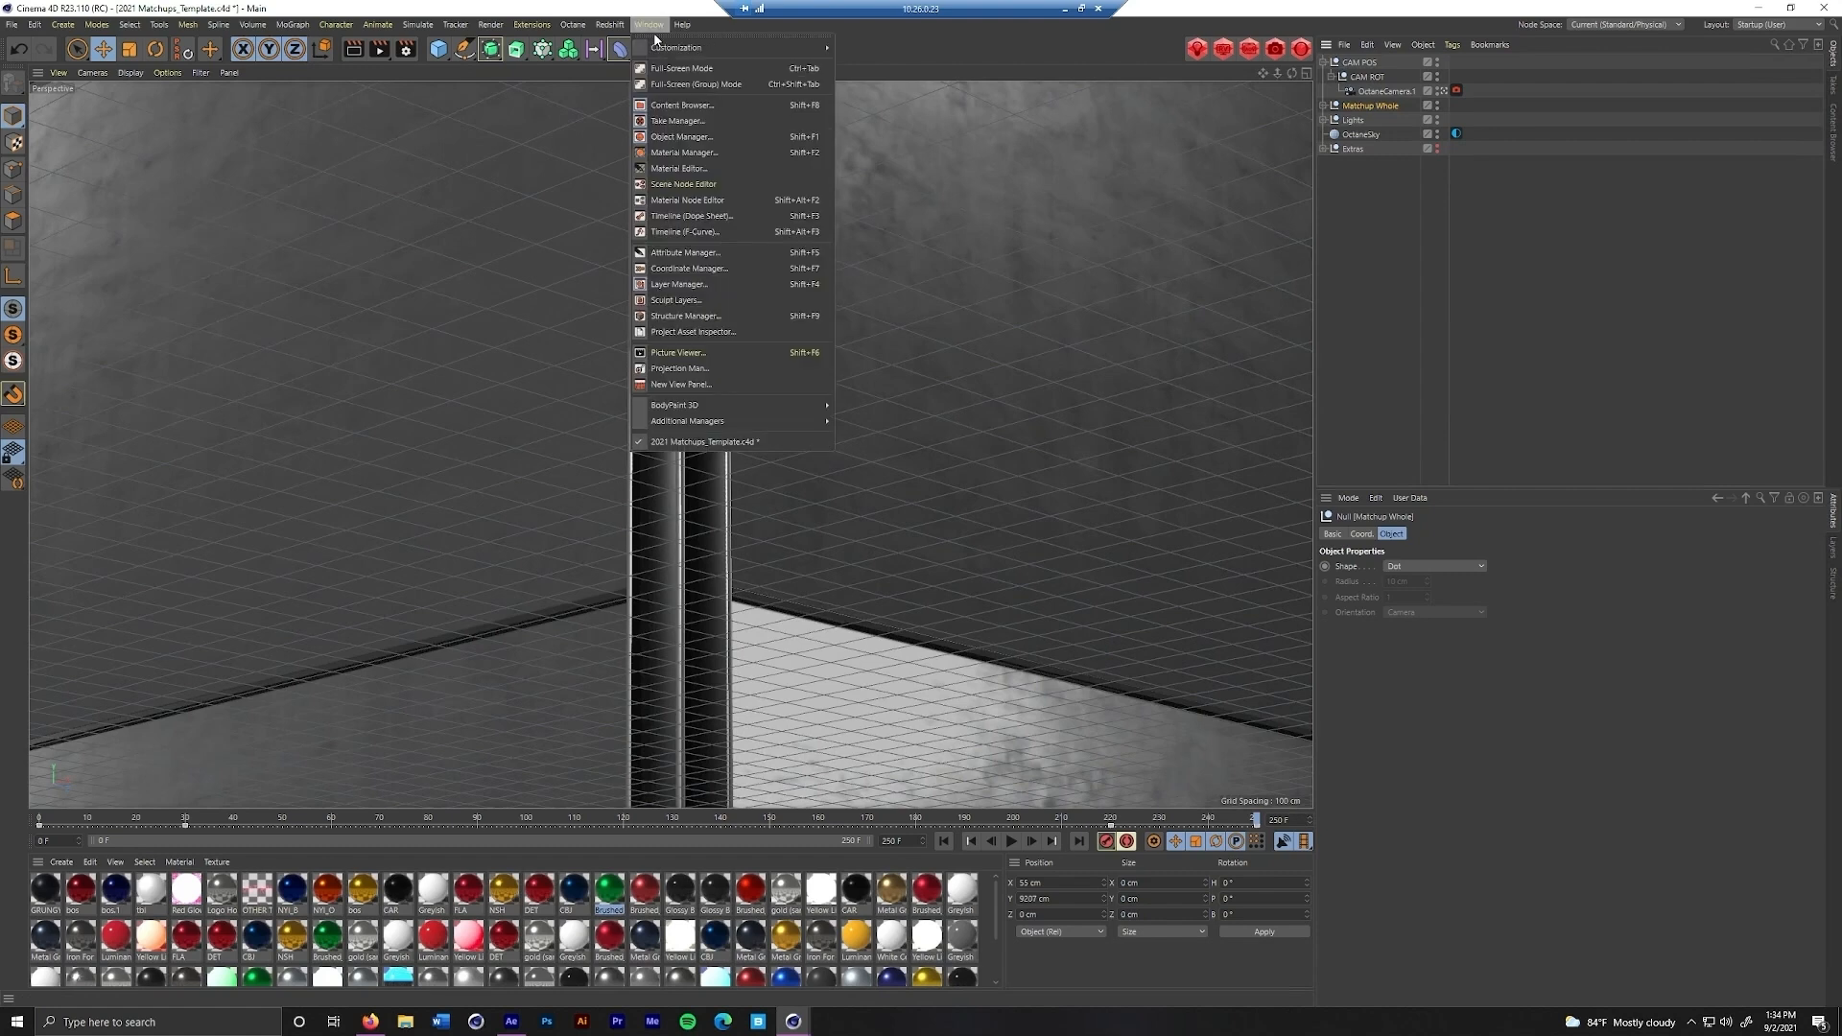
click(690, 217)
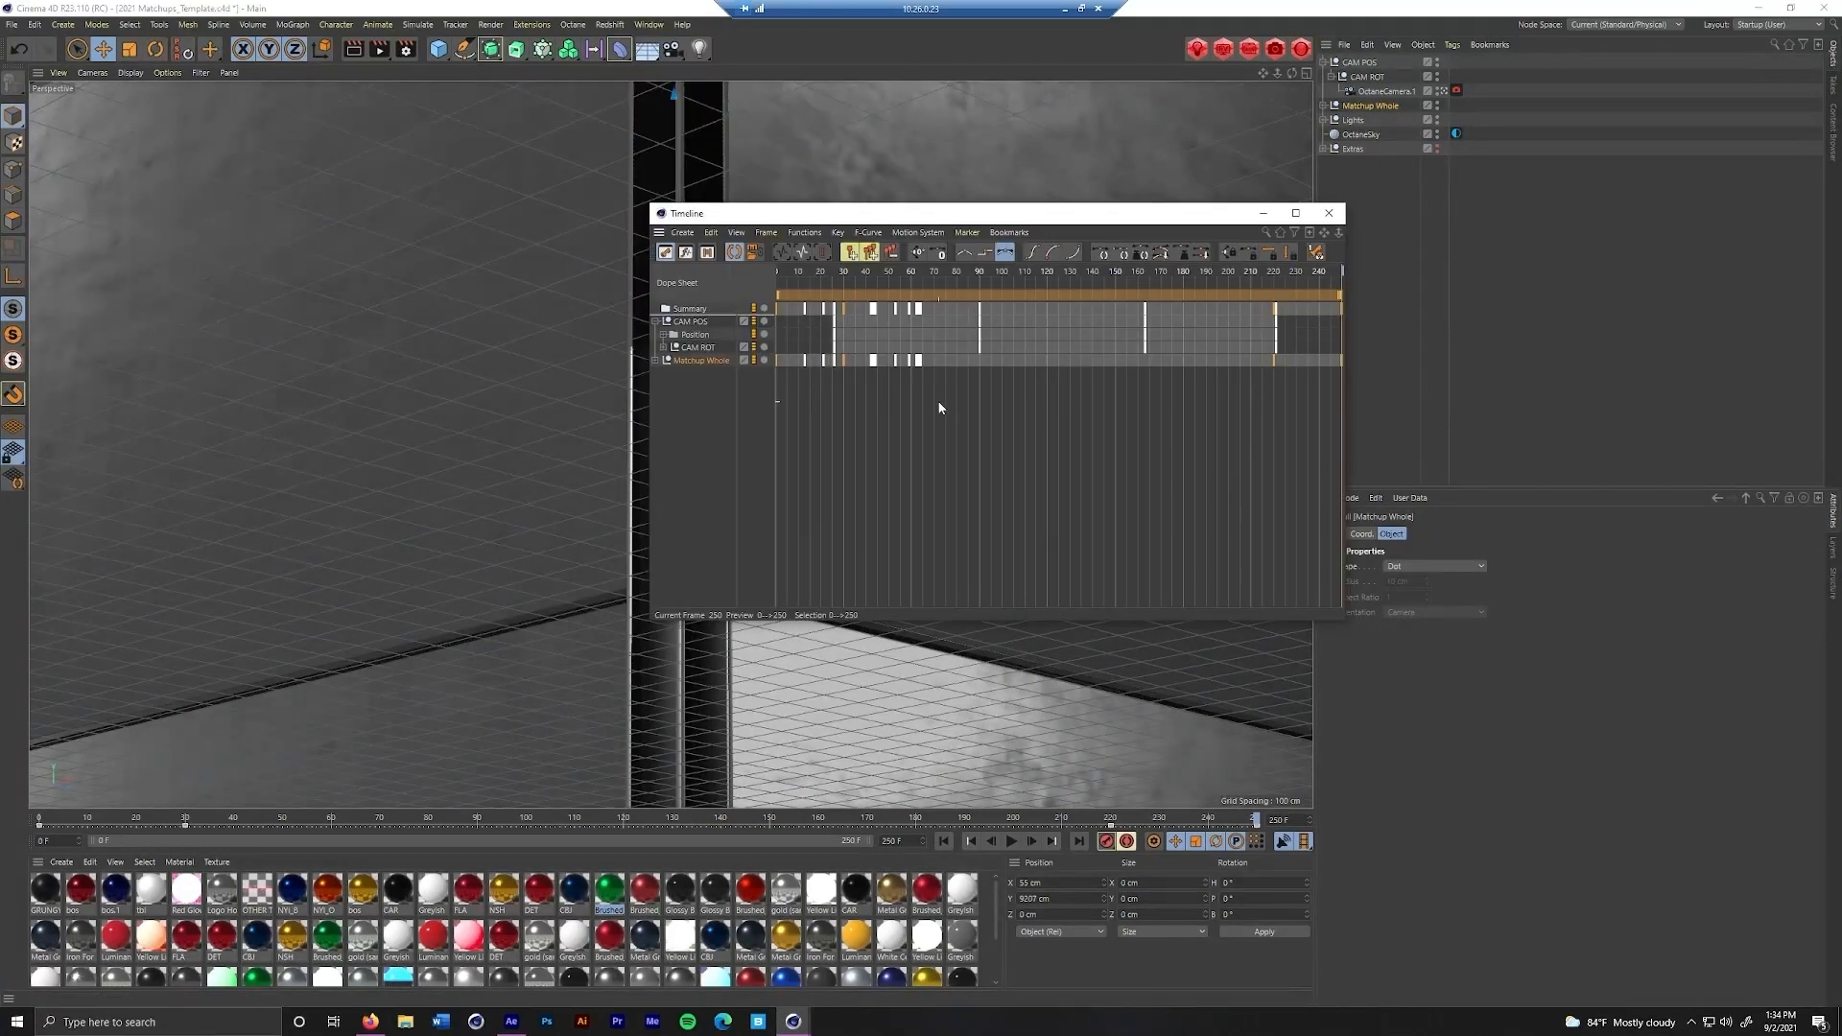
Apply Auto Tangents - Classic to the Matchup Whole keys at frames 0 and 250 and put the Timeline away
click(1118, 453)
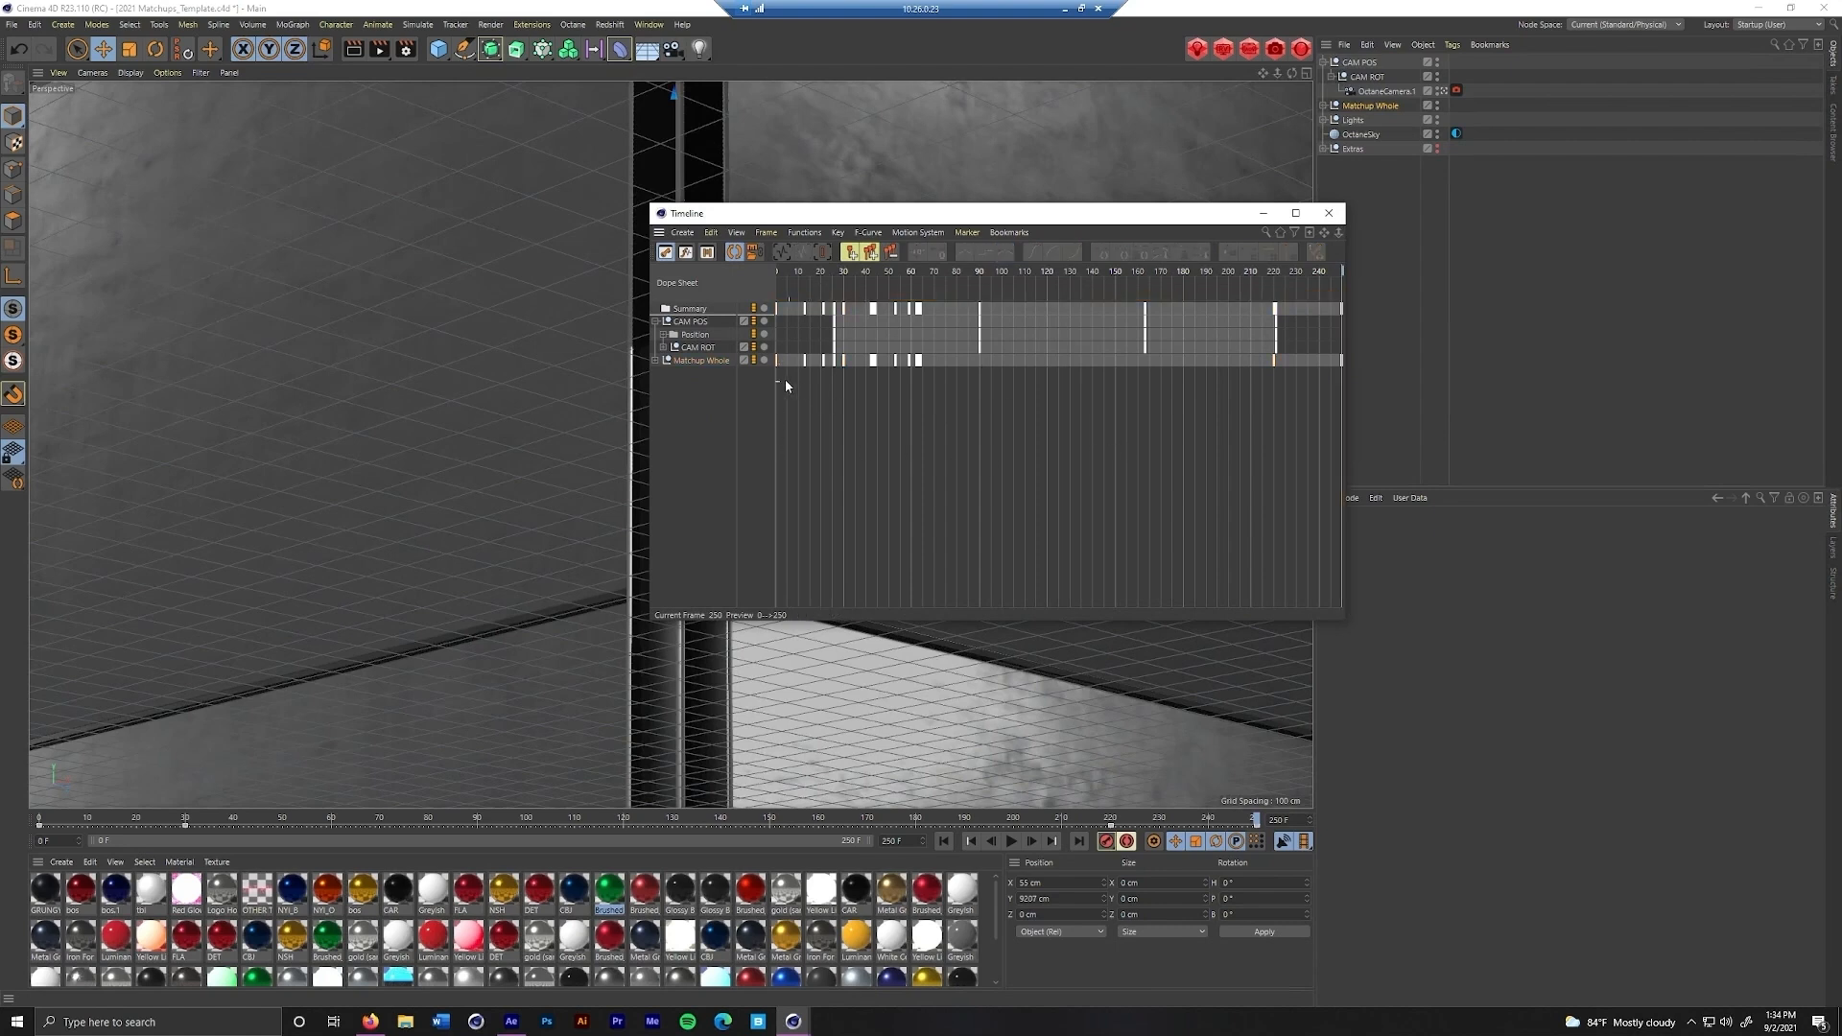
key(ctrl+a)
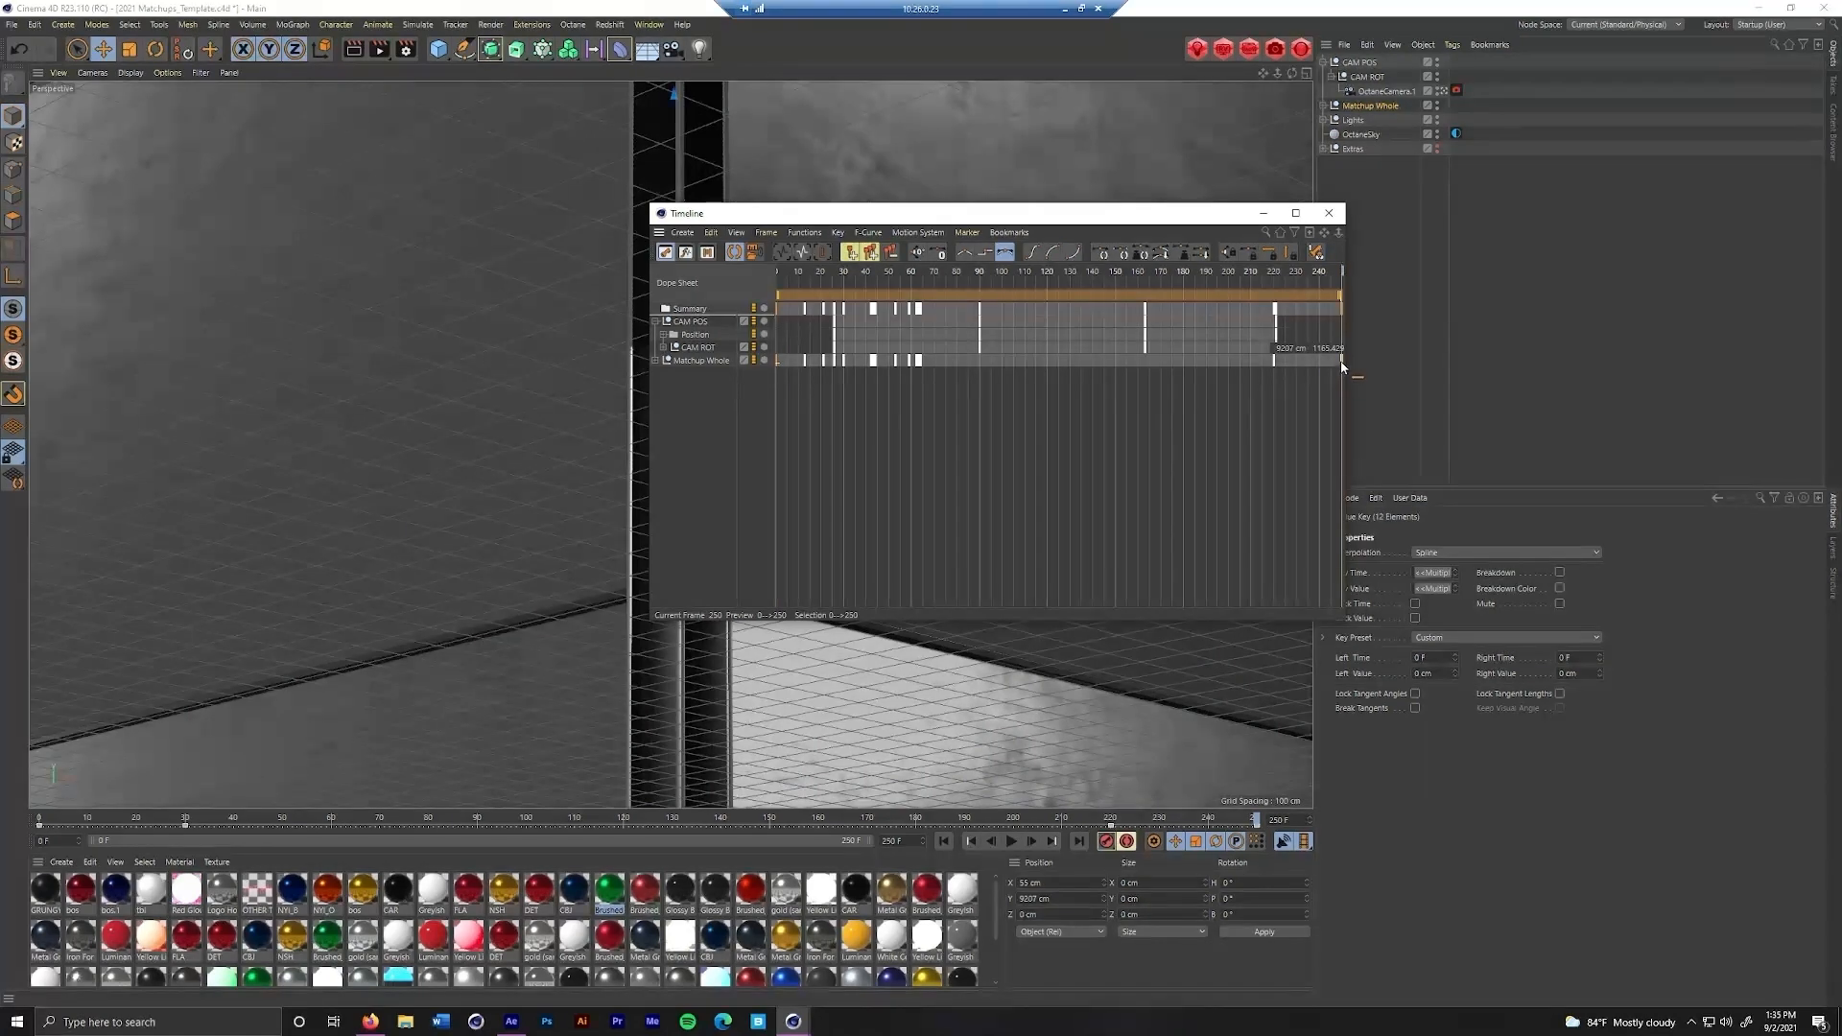
right_click(1340, 360)
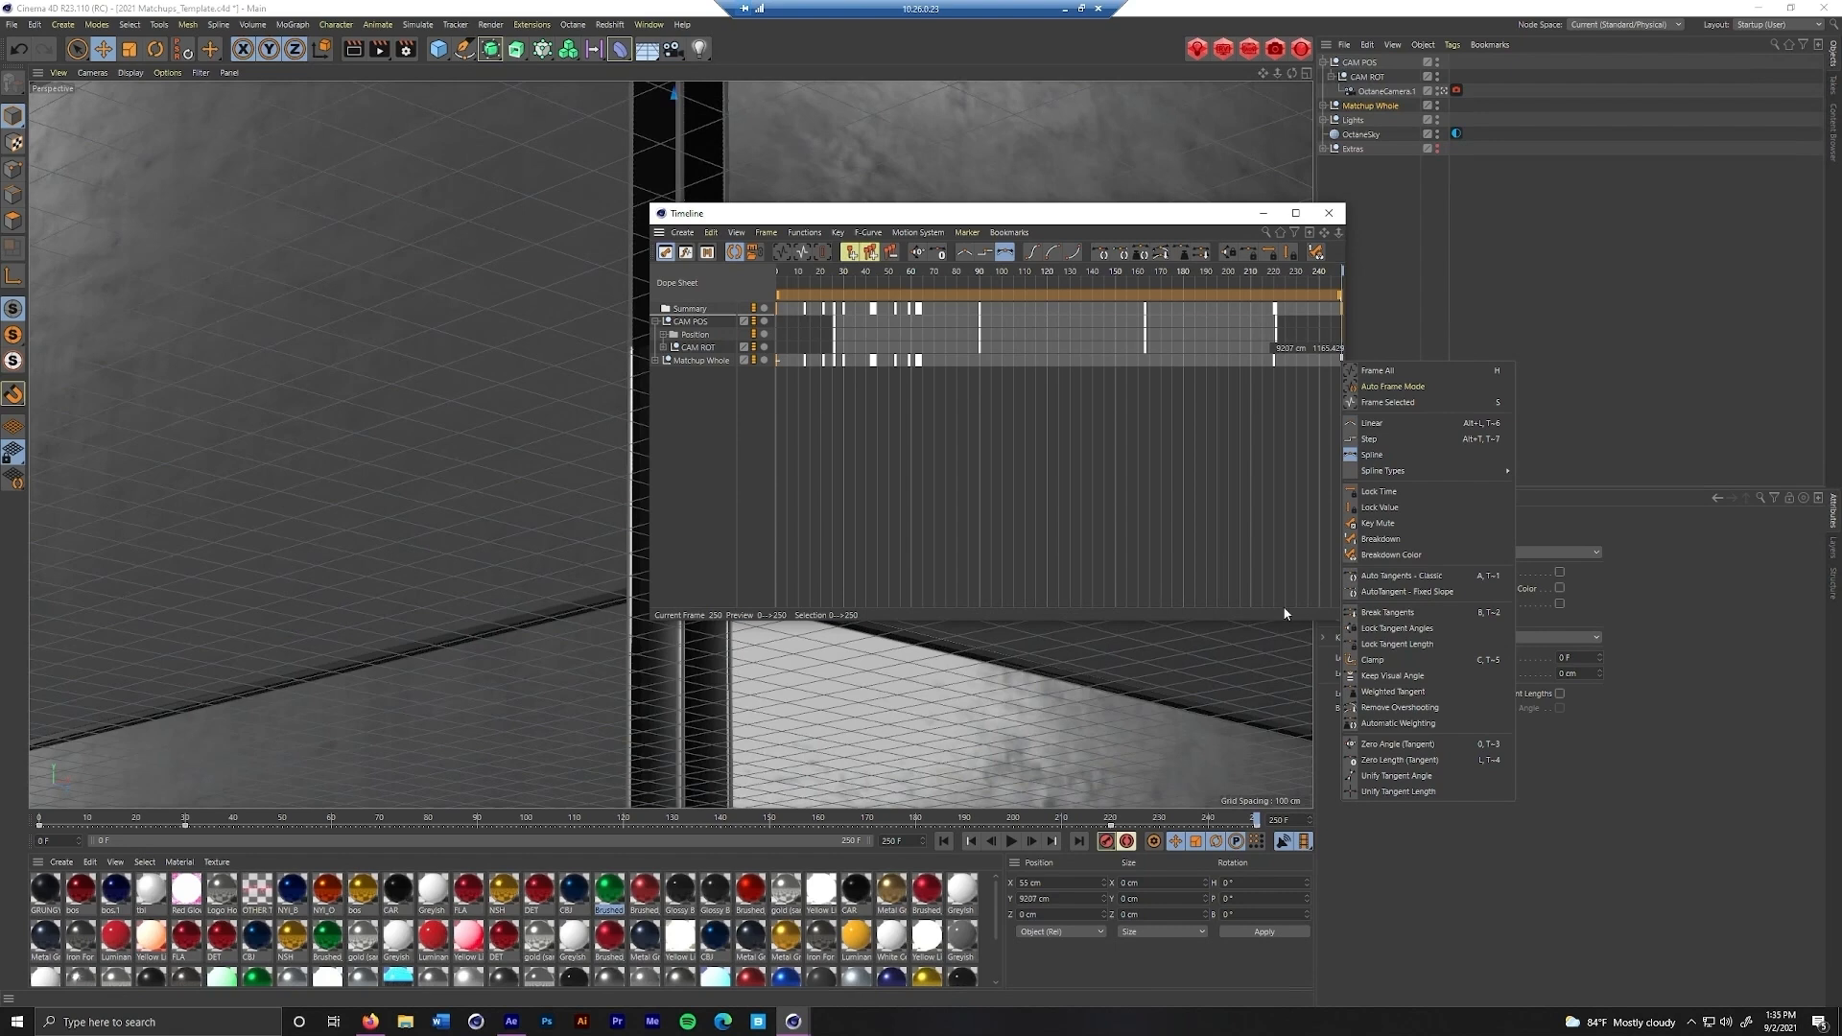
click(1397, 577)
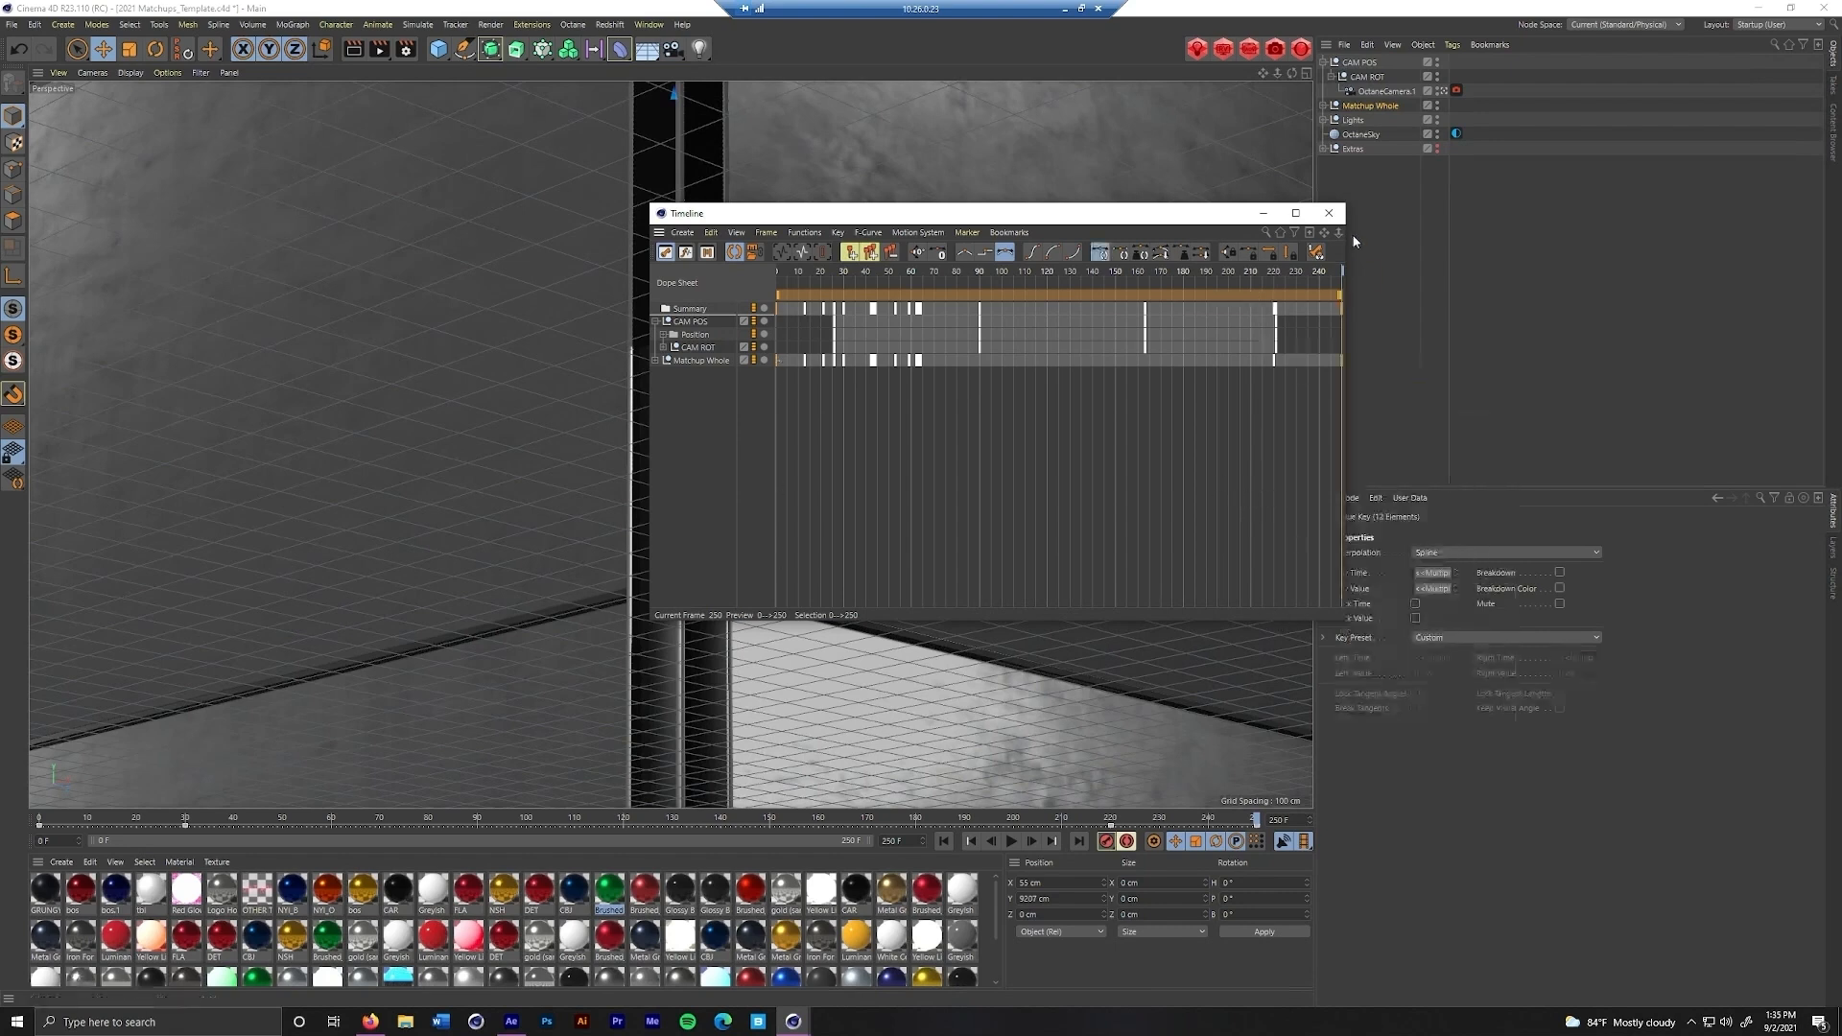
click(1264, 213)
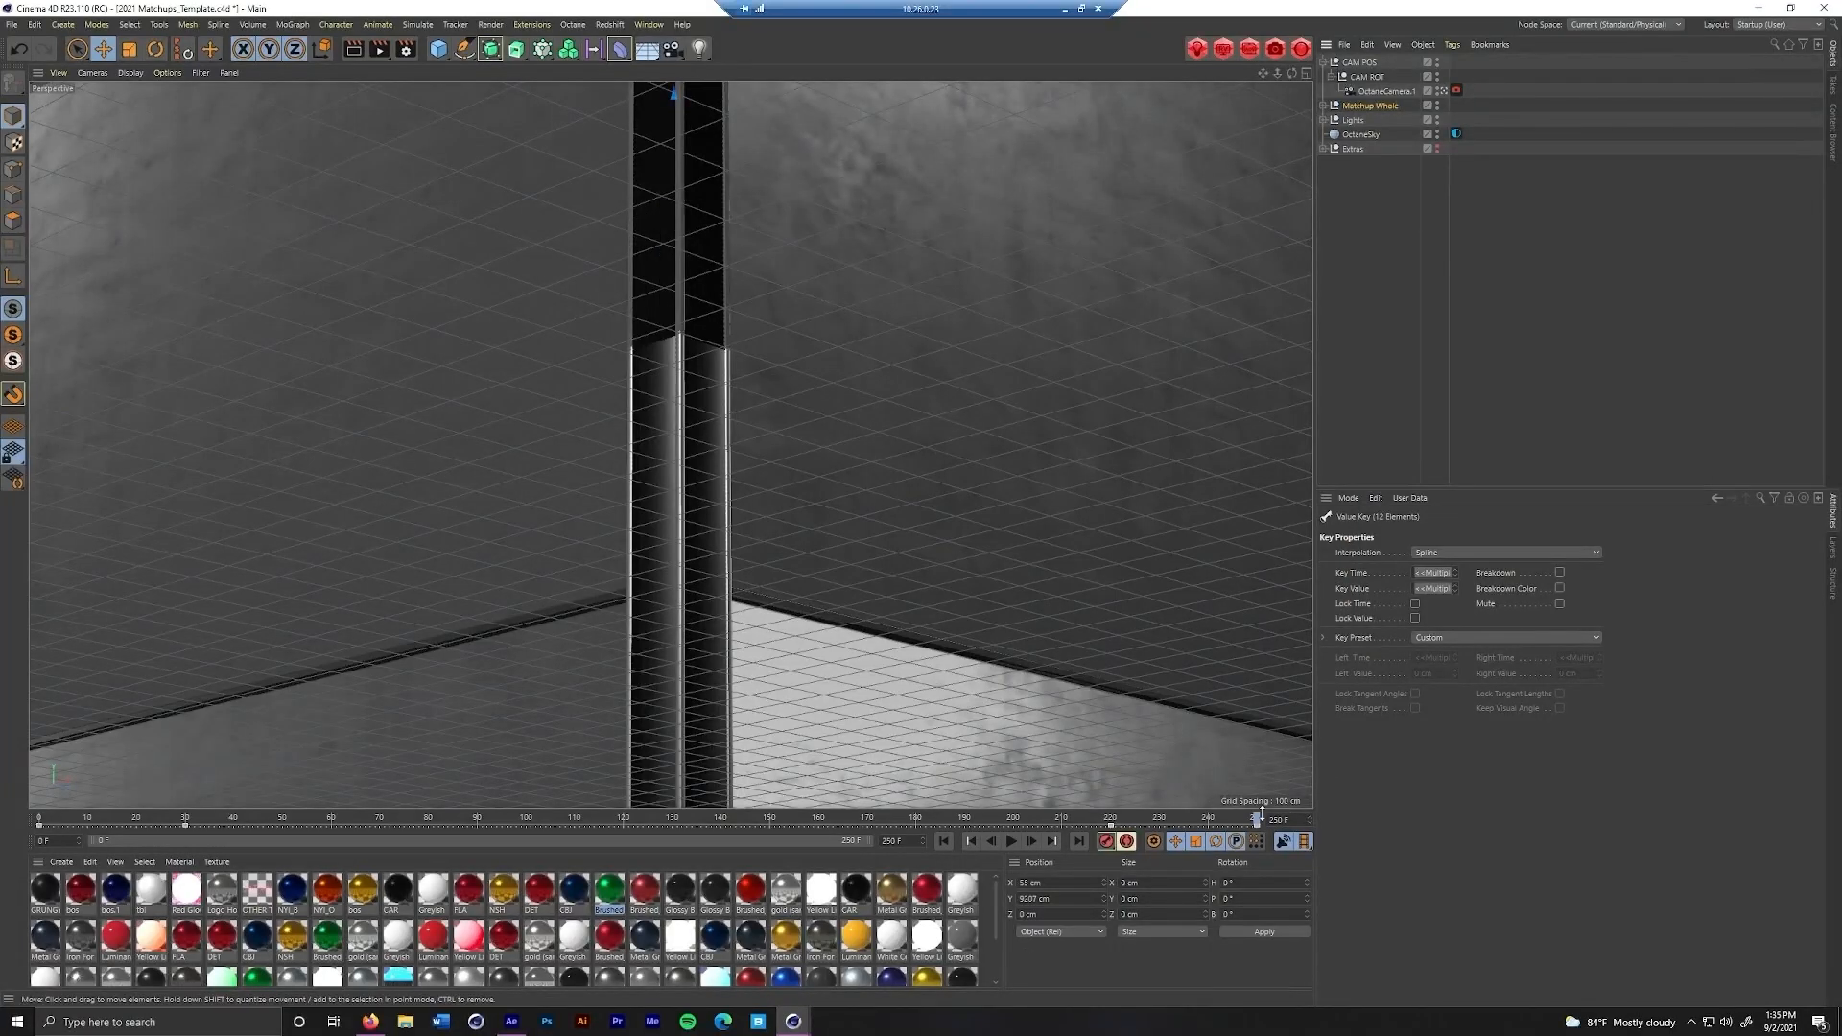
Go to frame 149 and play the animation to review the motion with the automatic key tangents
click(765, 821)
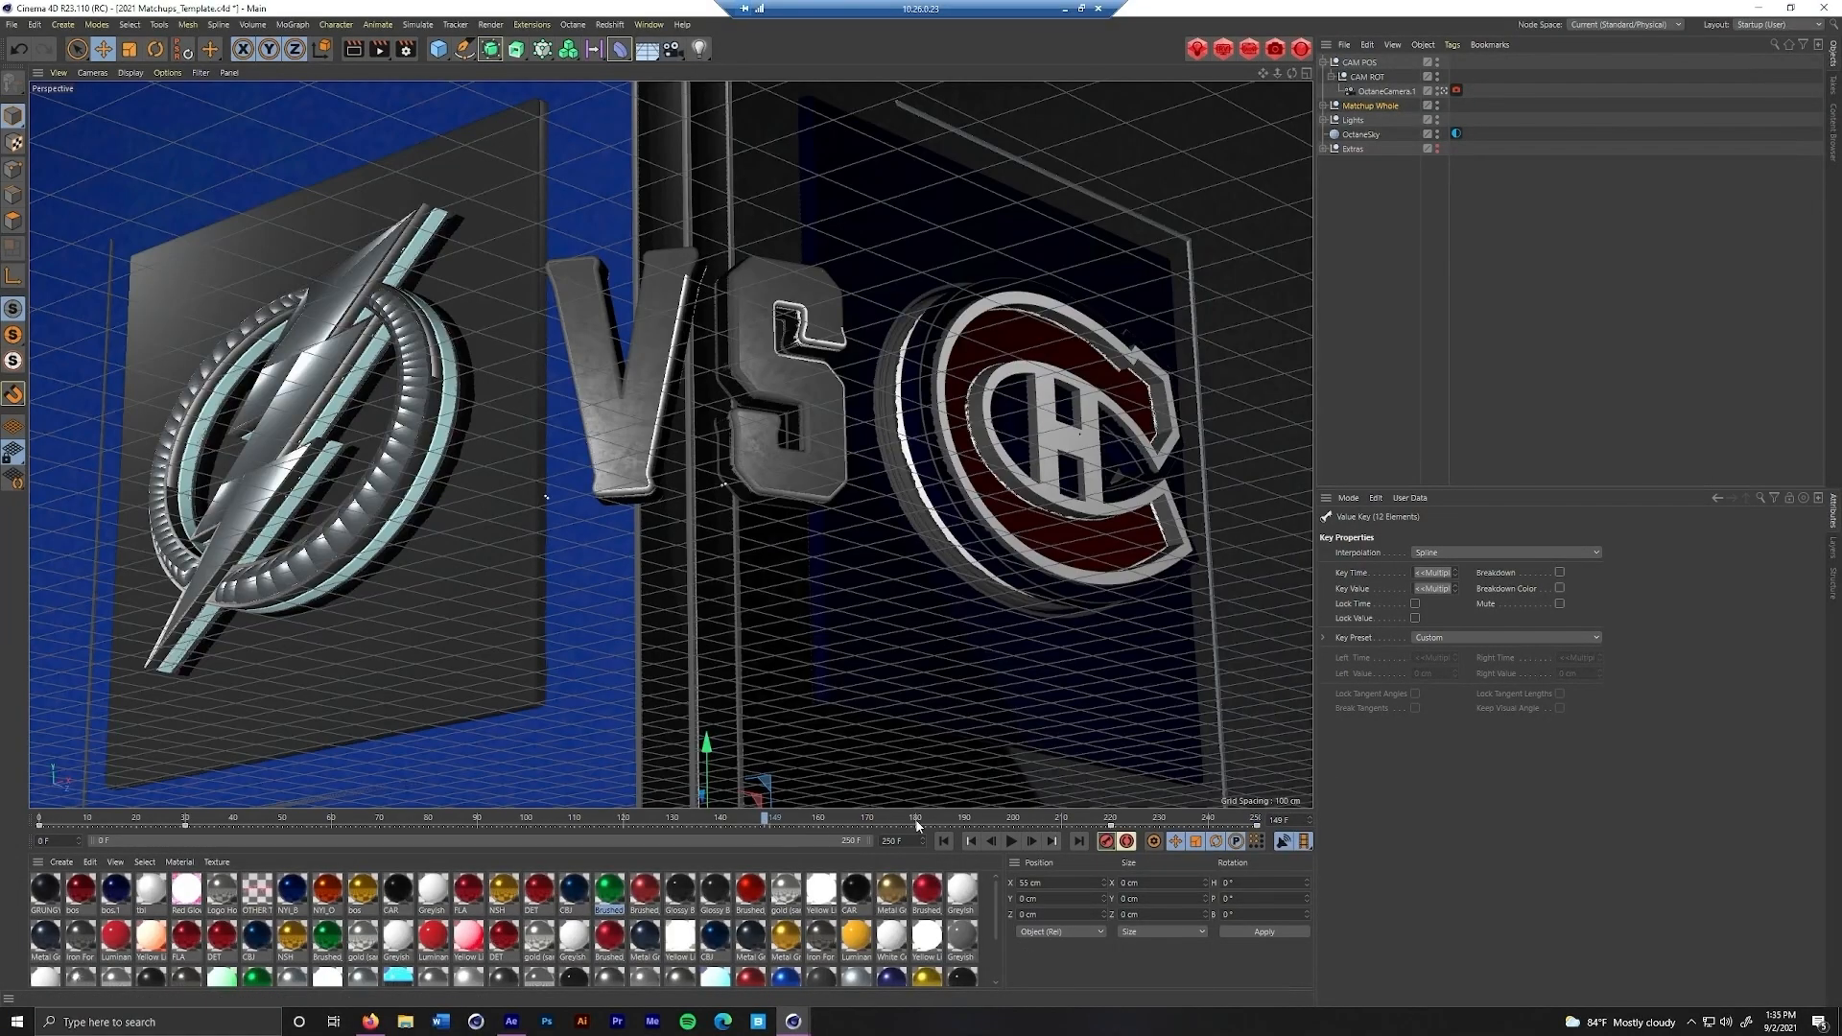
click(1013, 843)
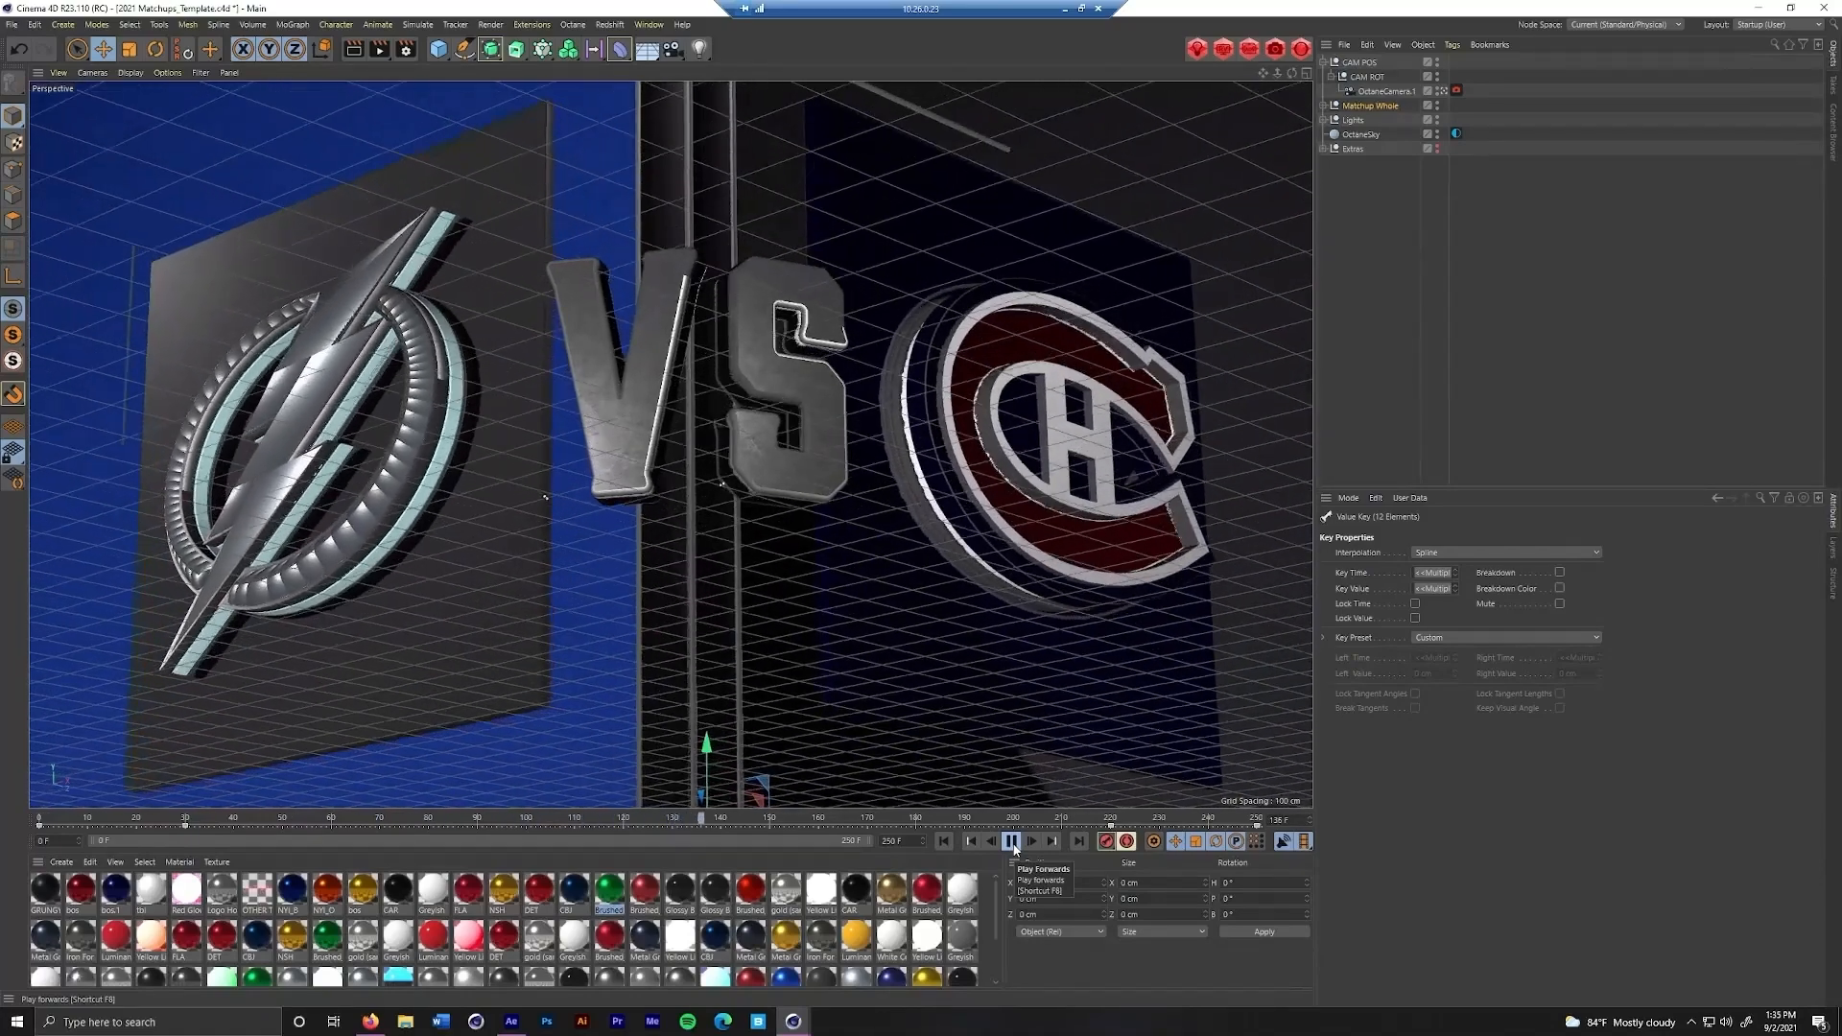
click(1012, 843)
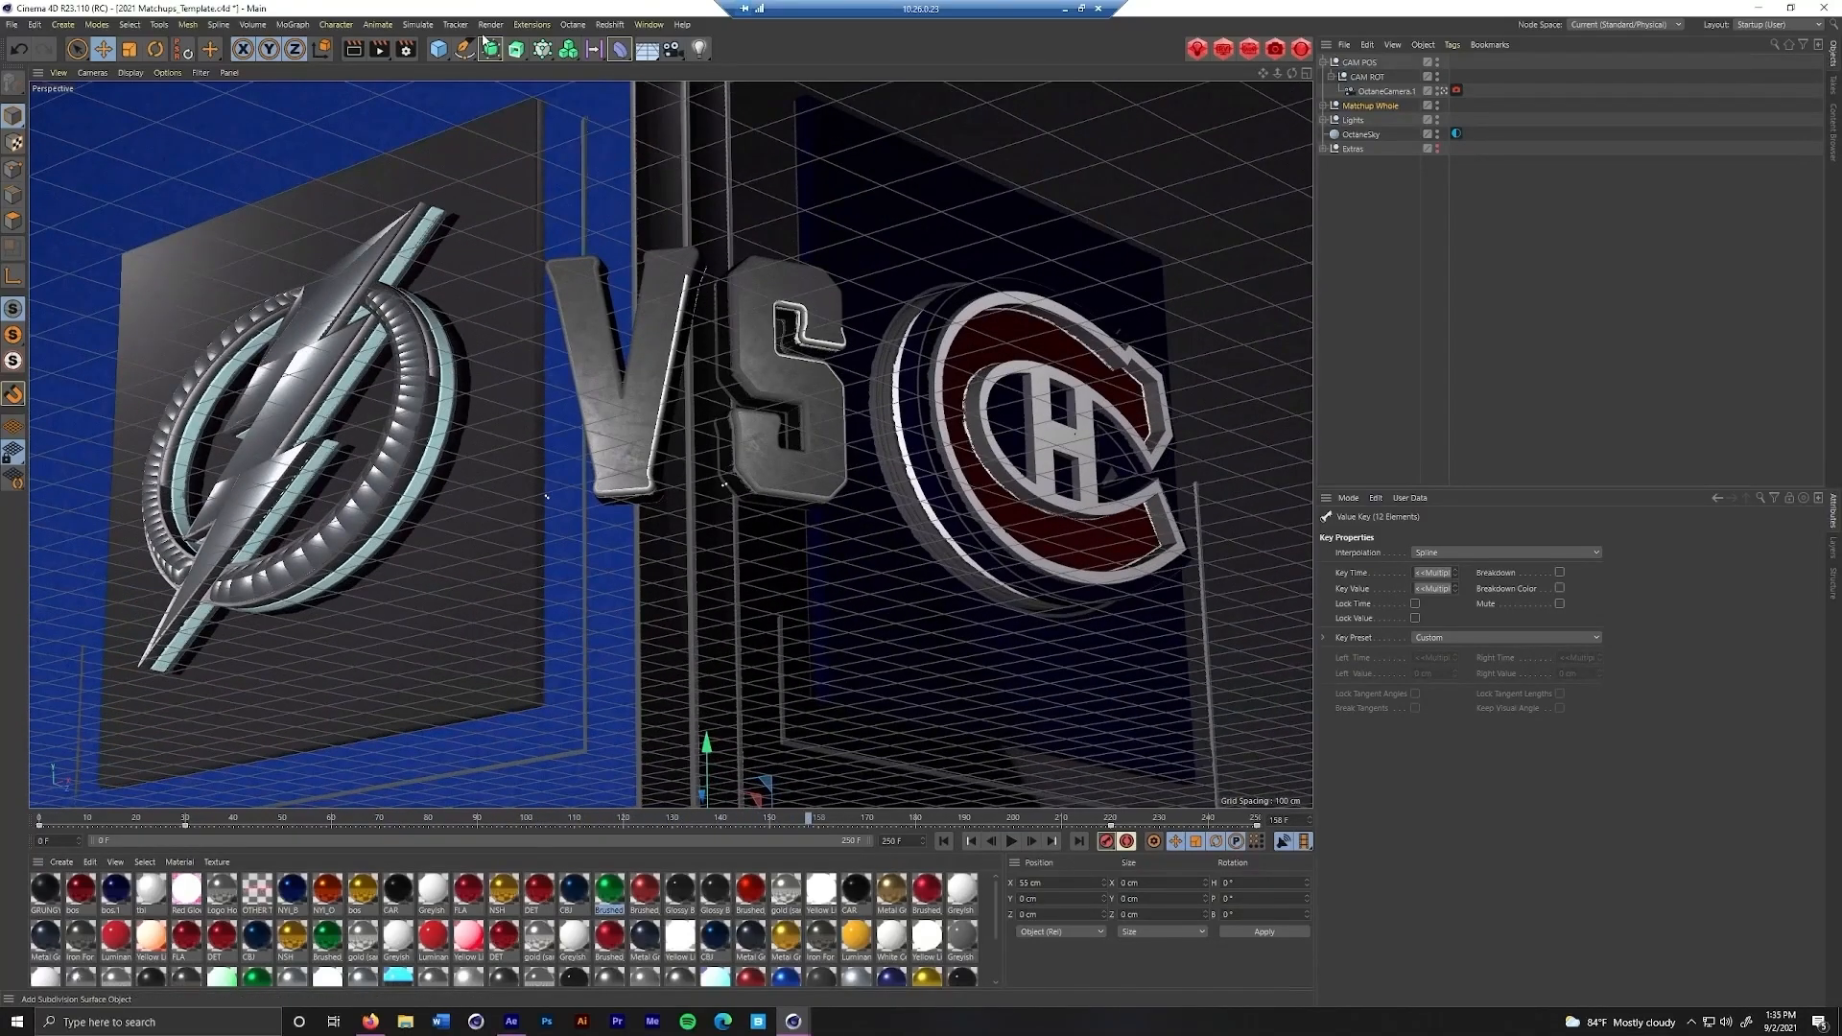
Apply Zero Length (Tangent) to the Matchup Whole keys at frames 0 and 250, and play the animation
click(651, 24)
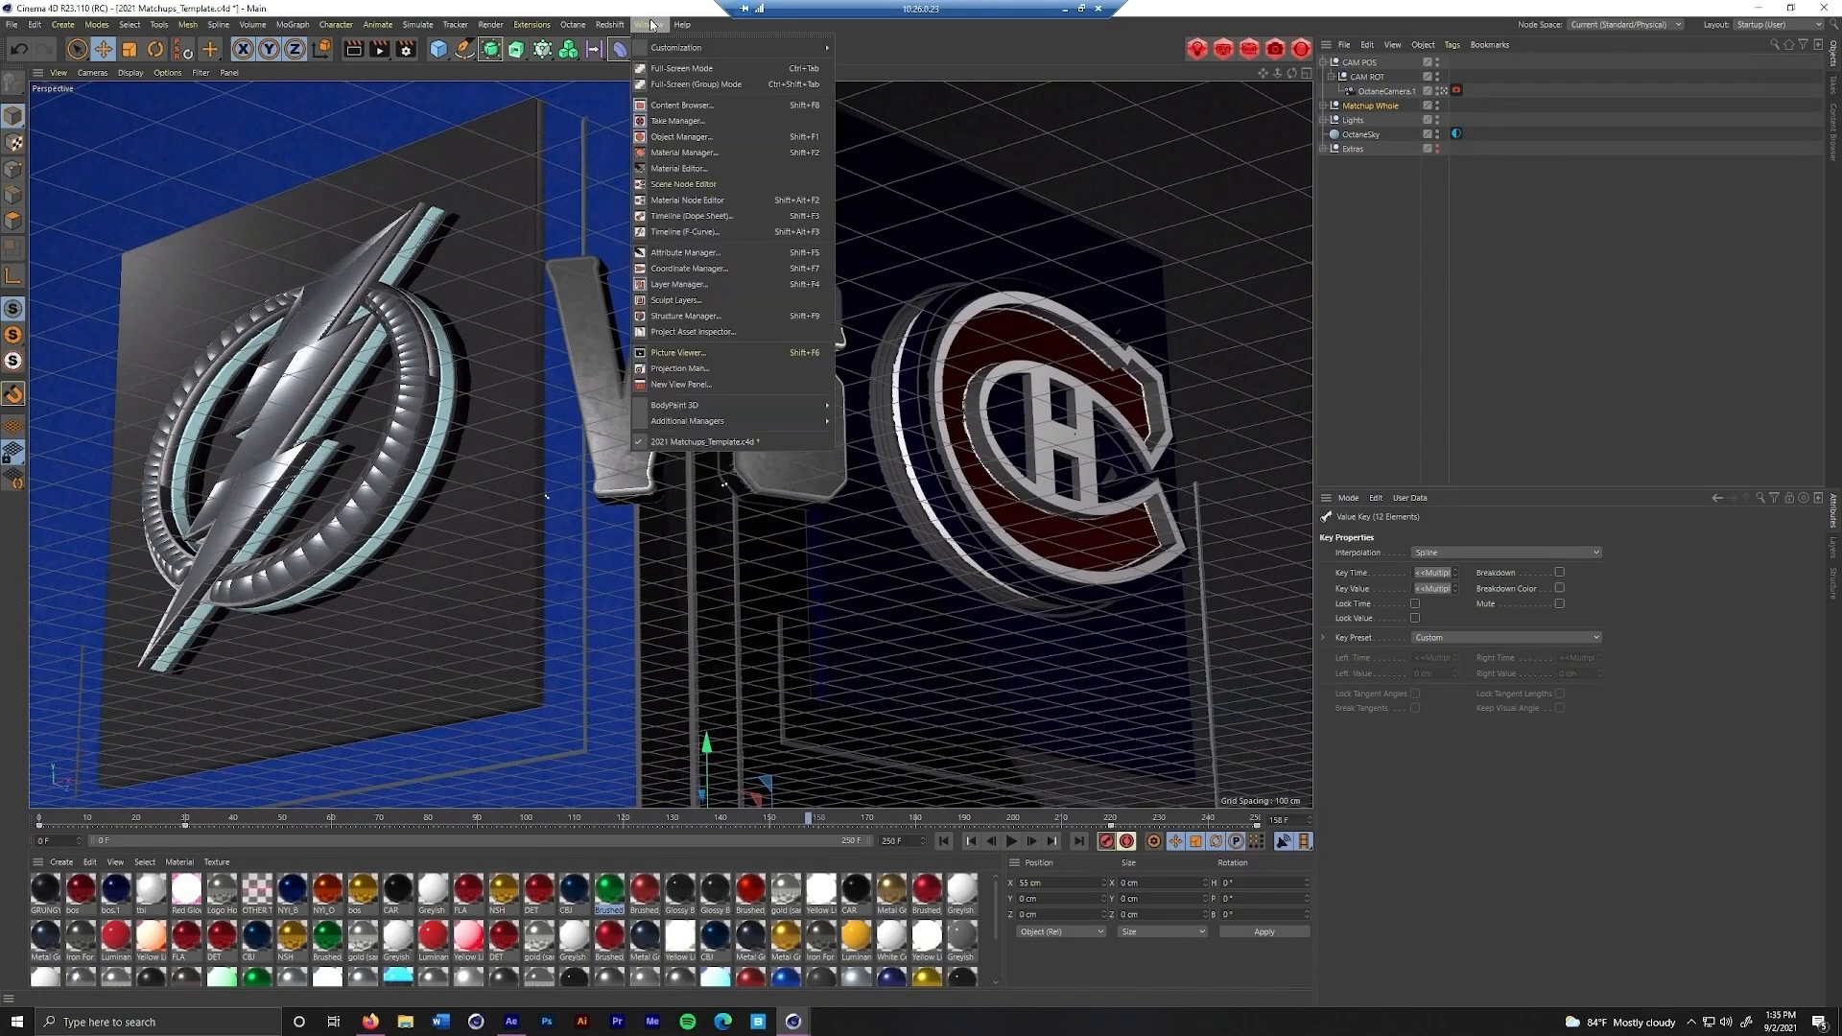
click(715, 199)
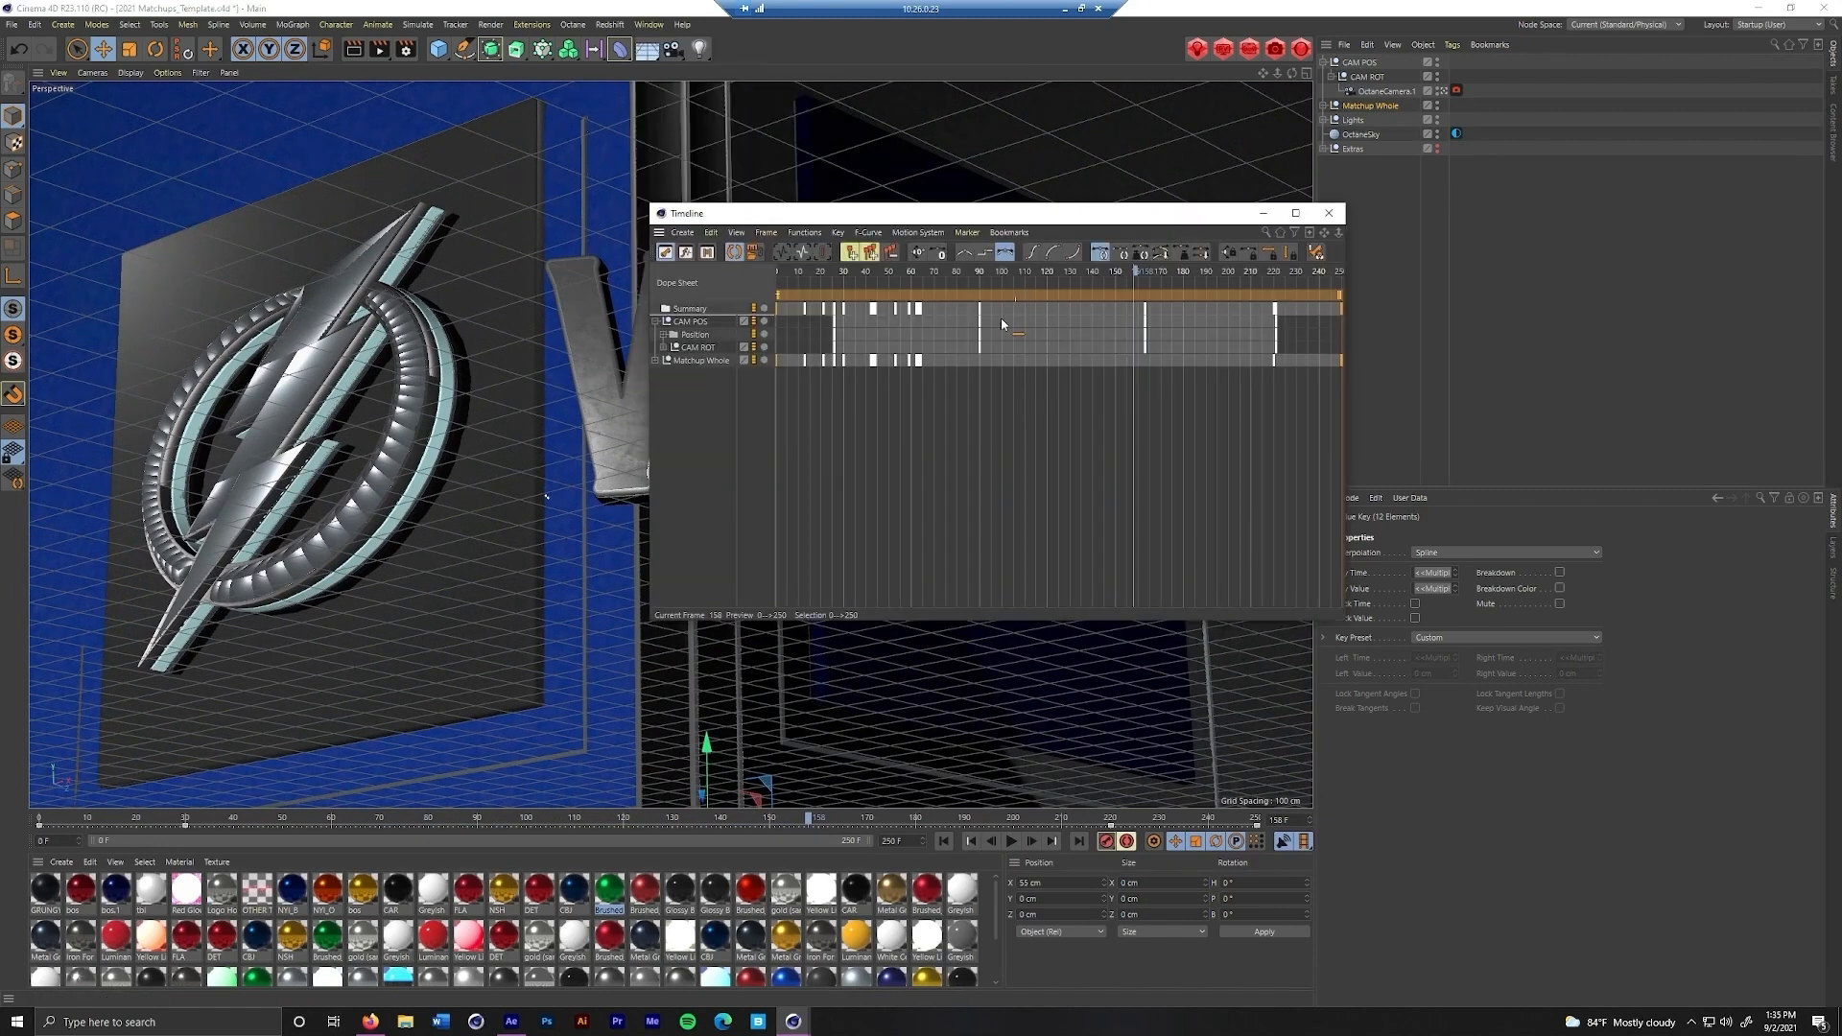
right_click(1342, 362)
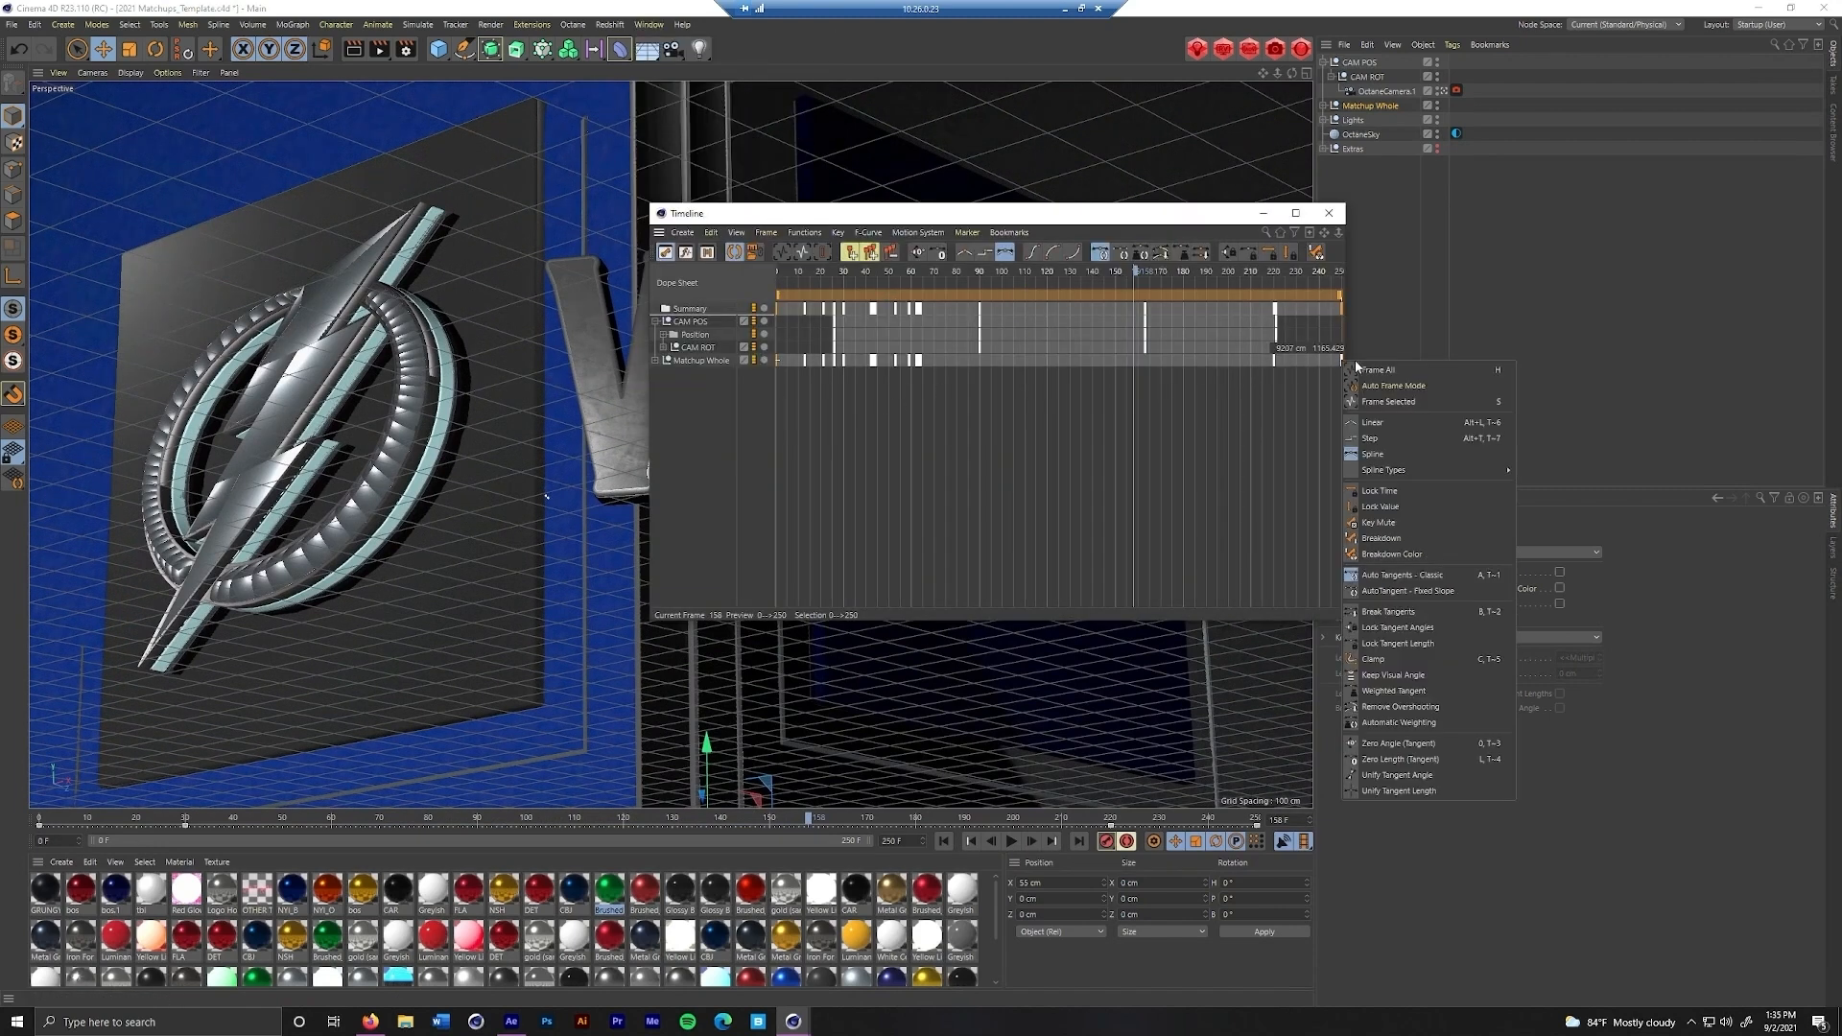
click(1403, 760)
click(1329, 213)
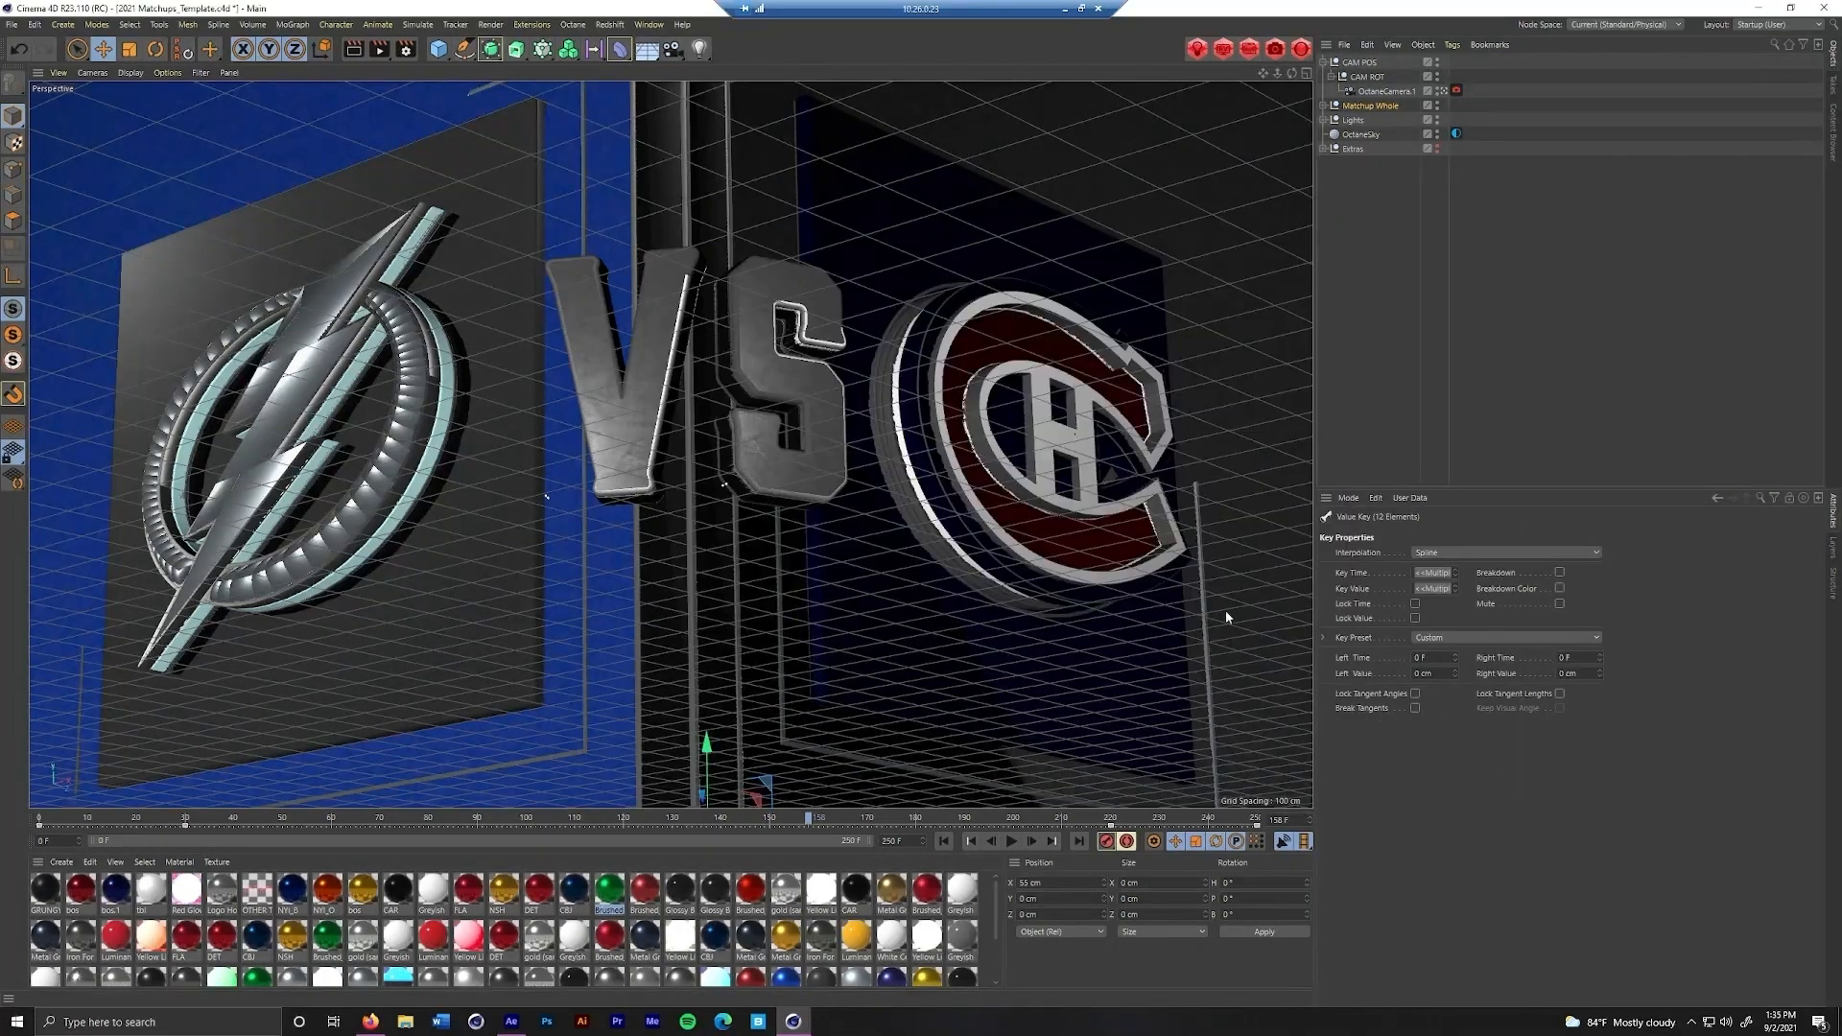
click(1012, 843)
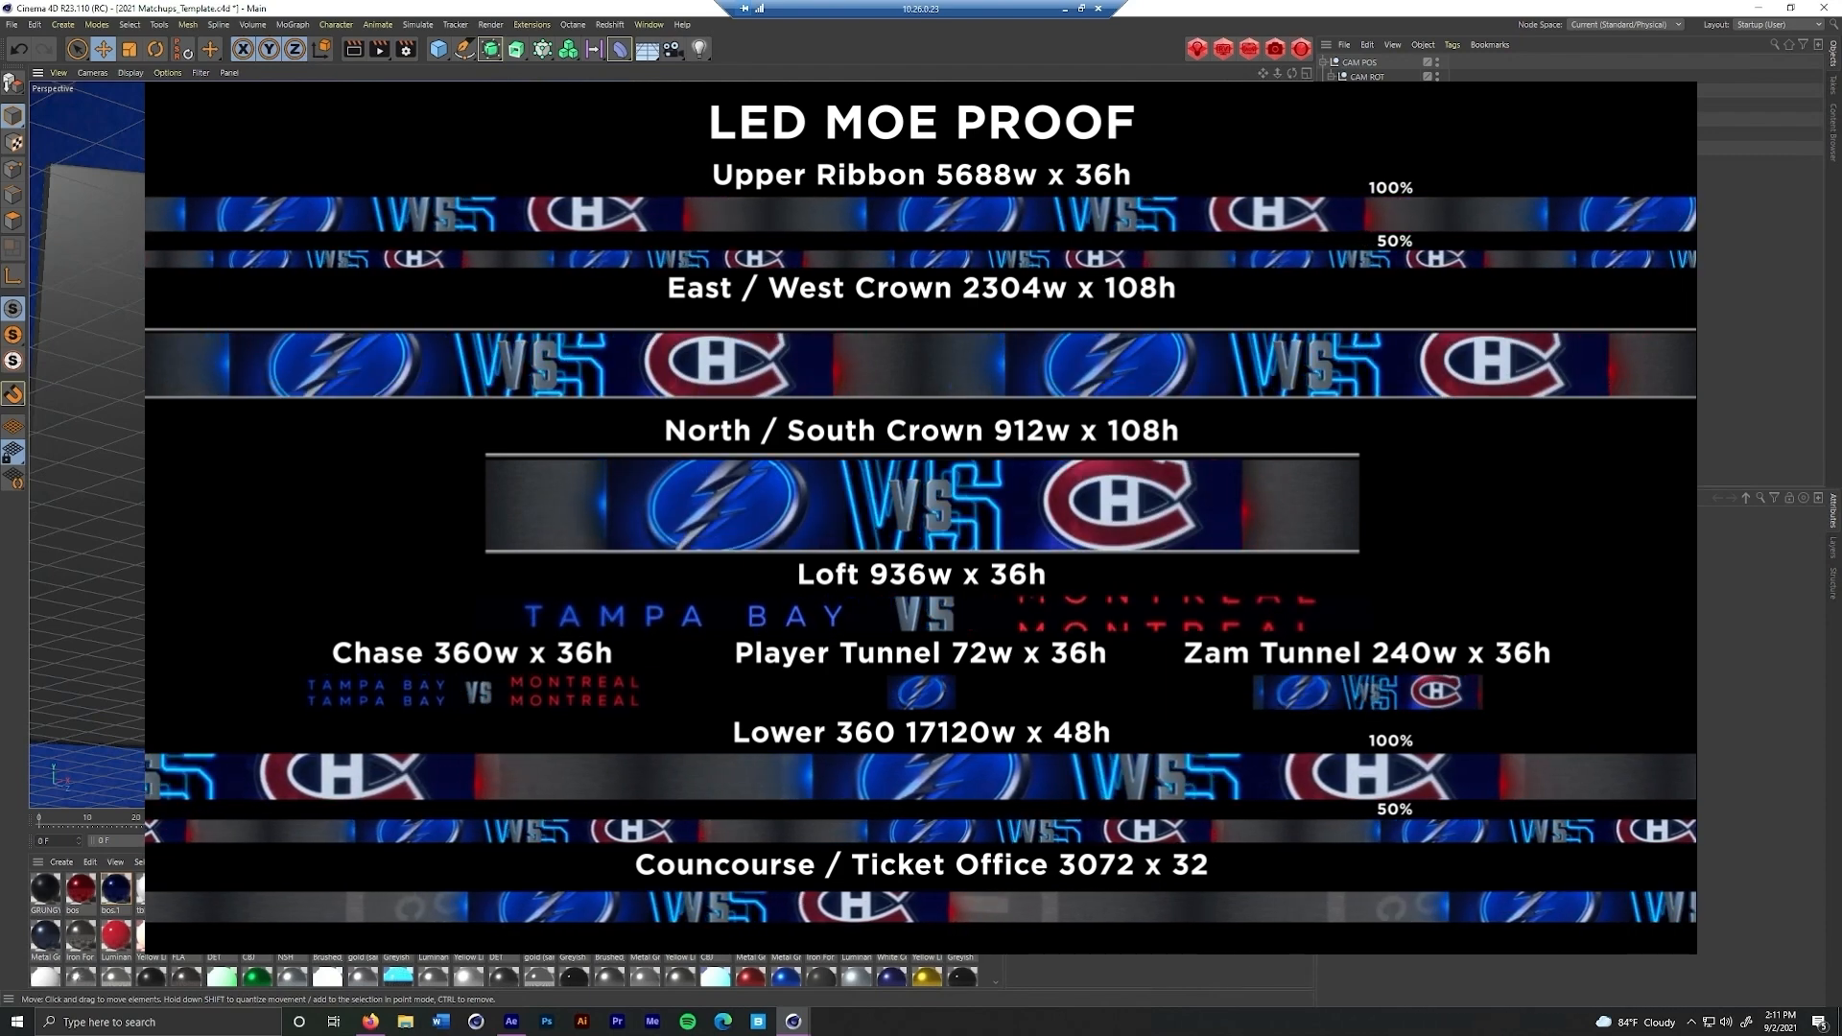
Switch to the TBL Logo_Chiseled.c4d project and look over its takes and object hierarchy
key(v)
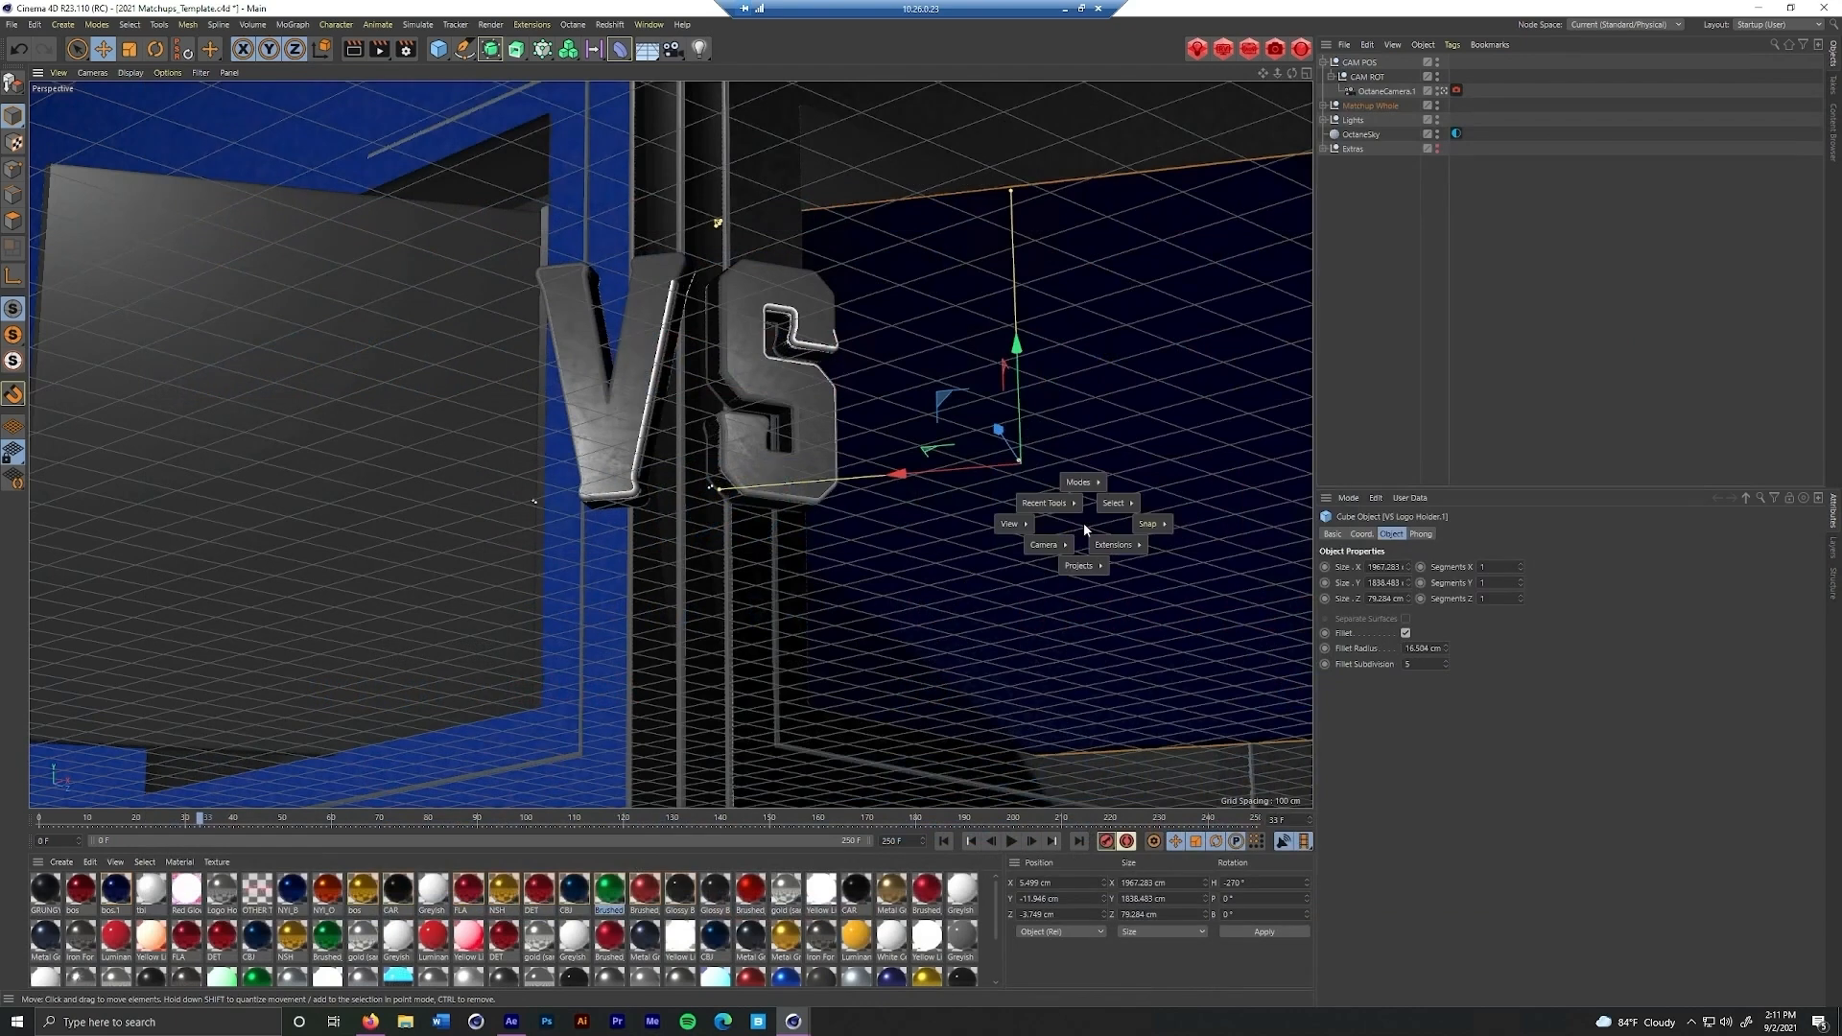
mouse_move(1093, 567)
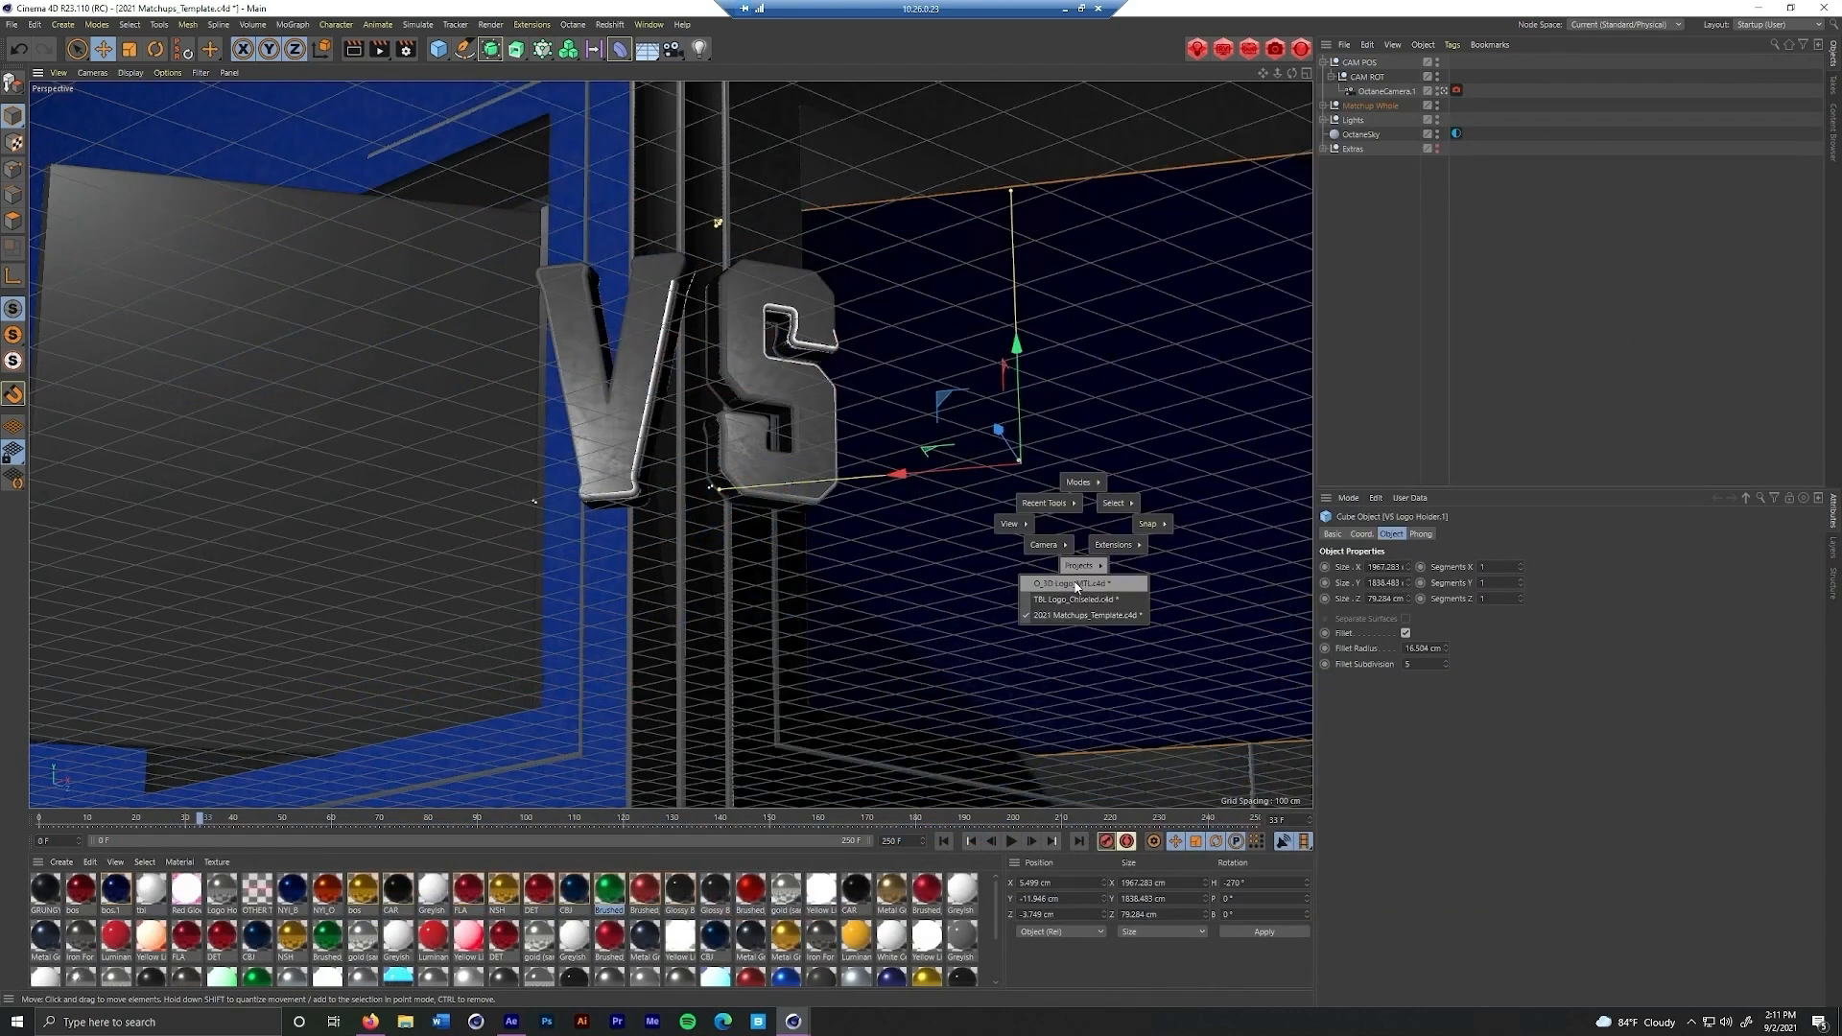
click(1077, 599)
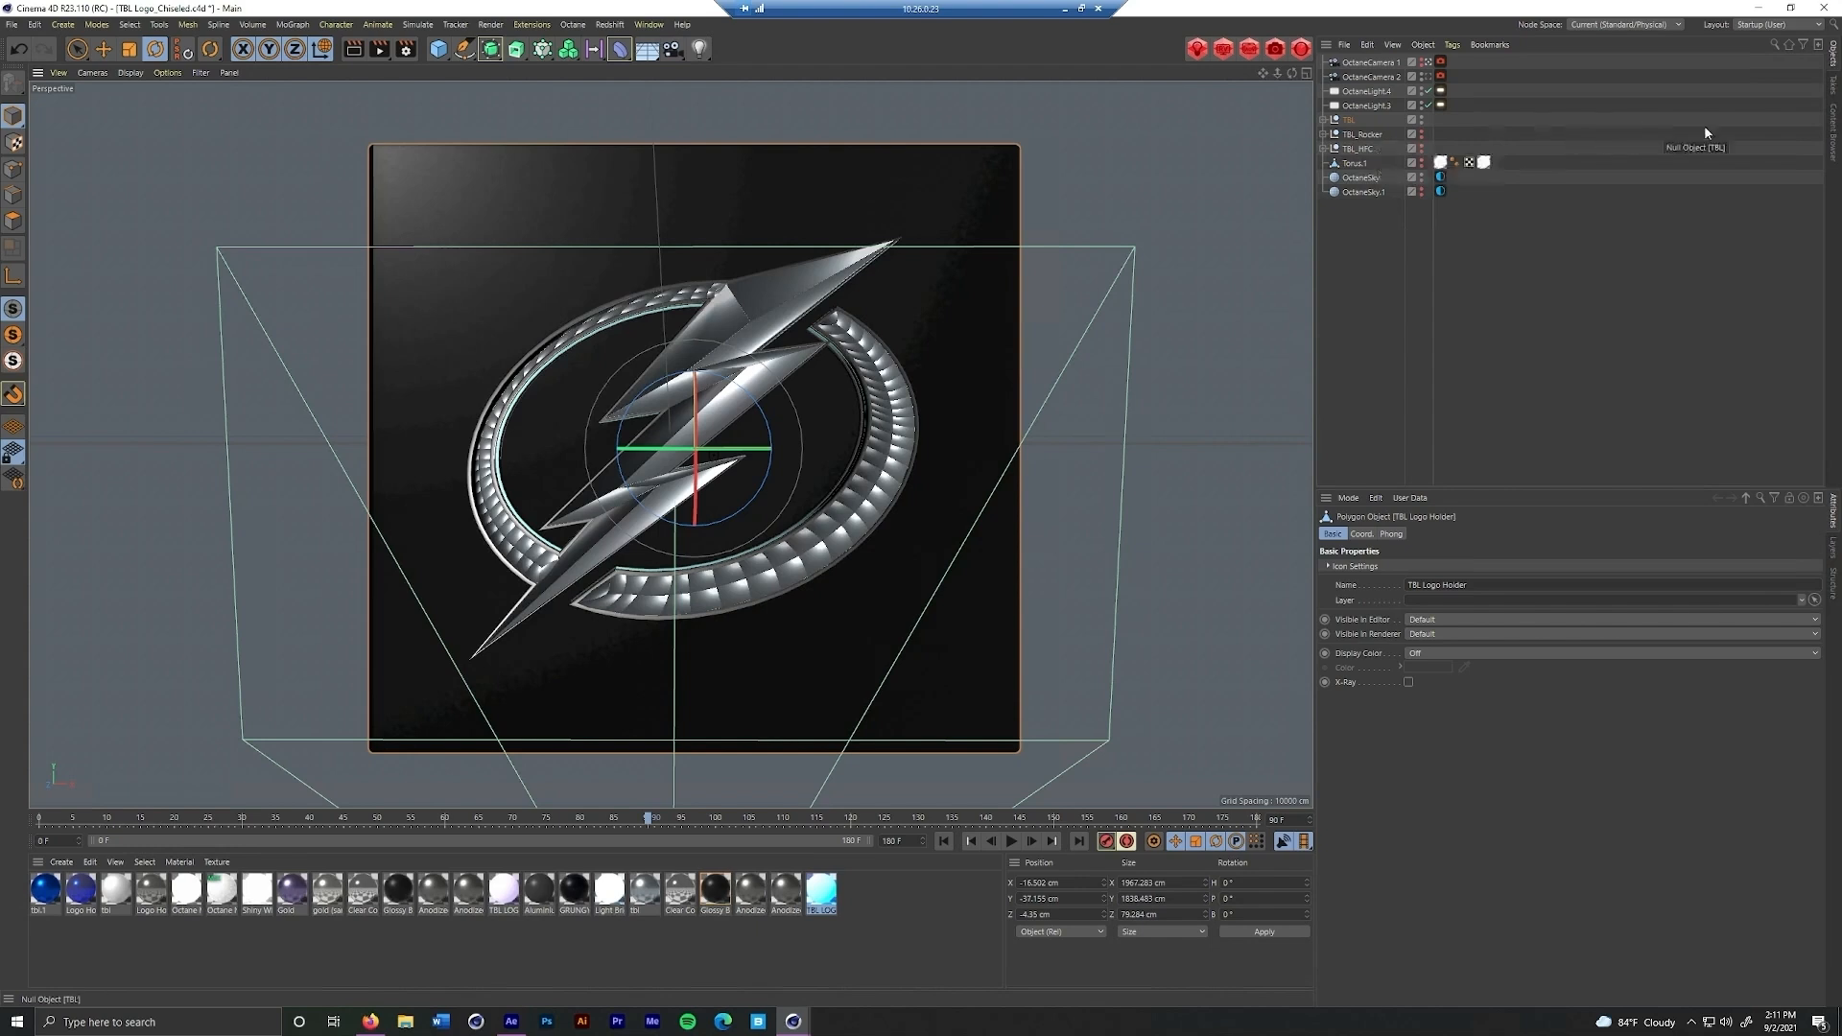
click(1836, 89)
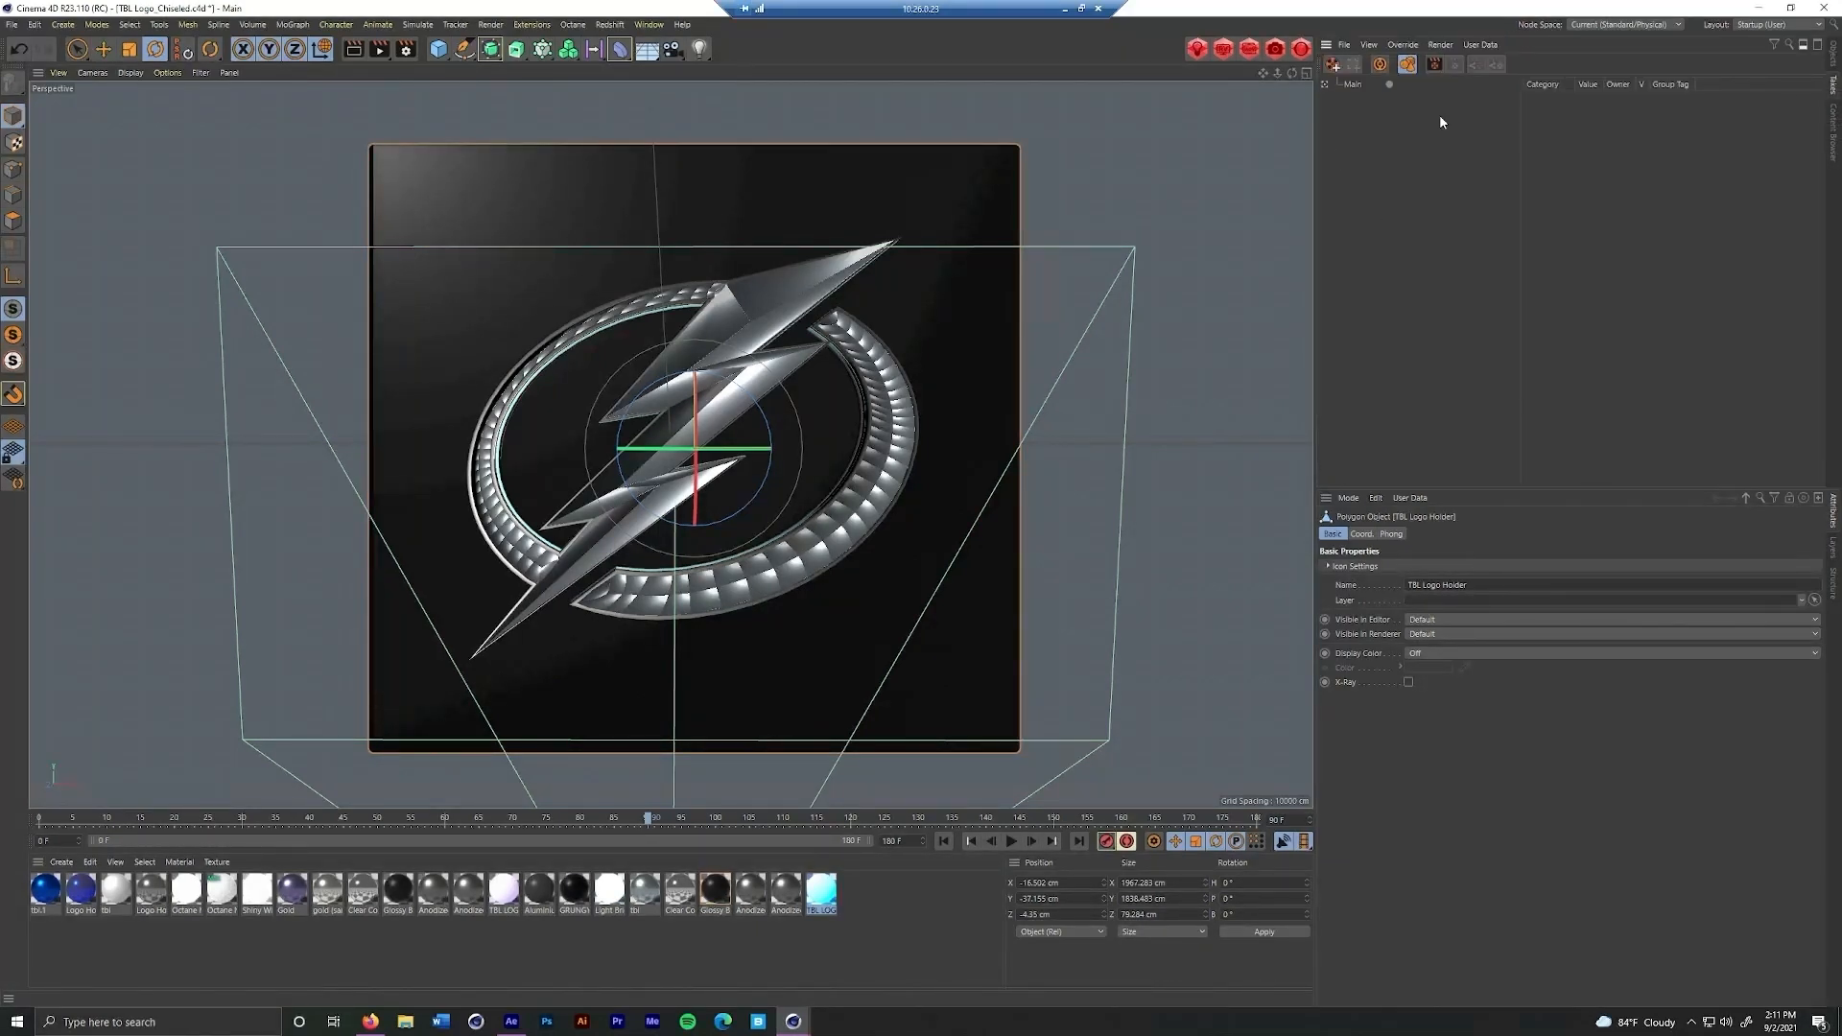
click(1832, 60)
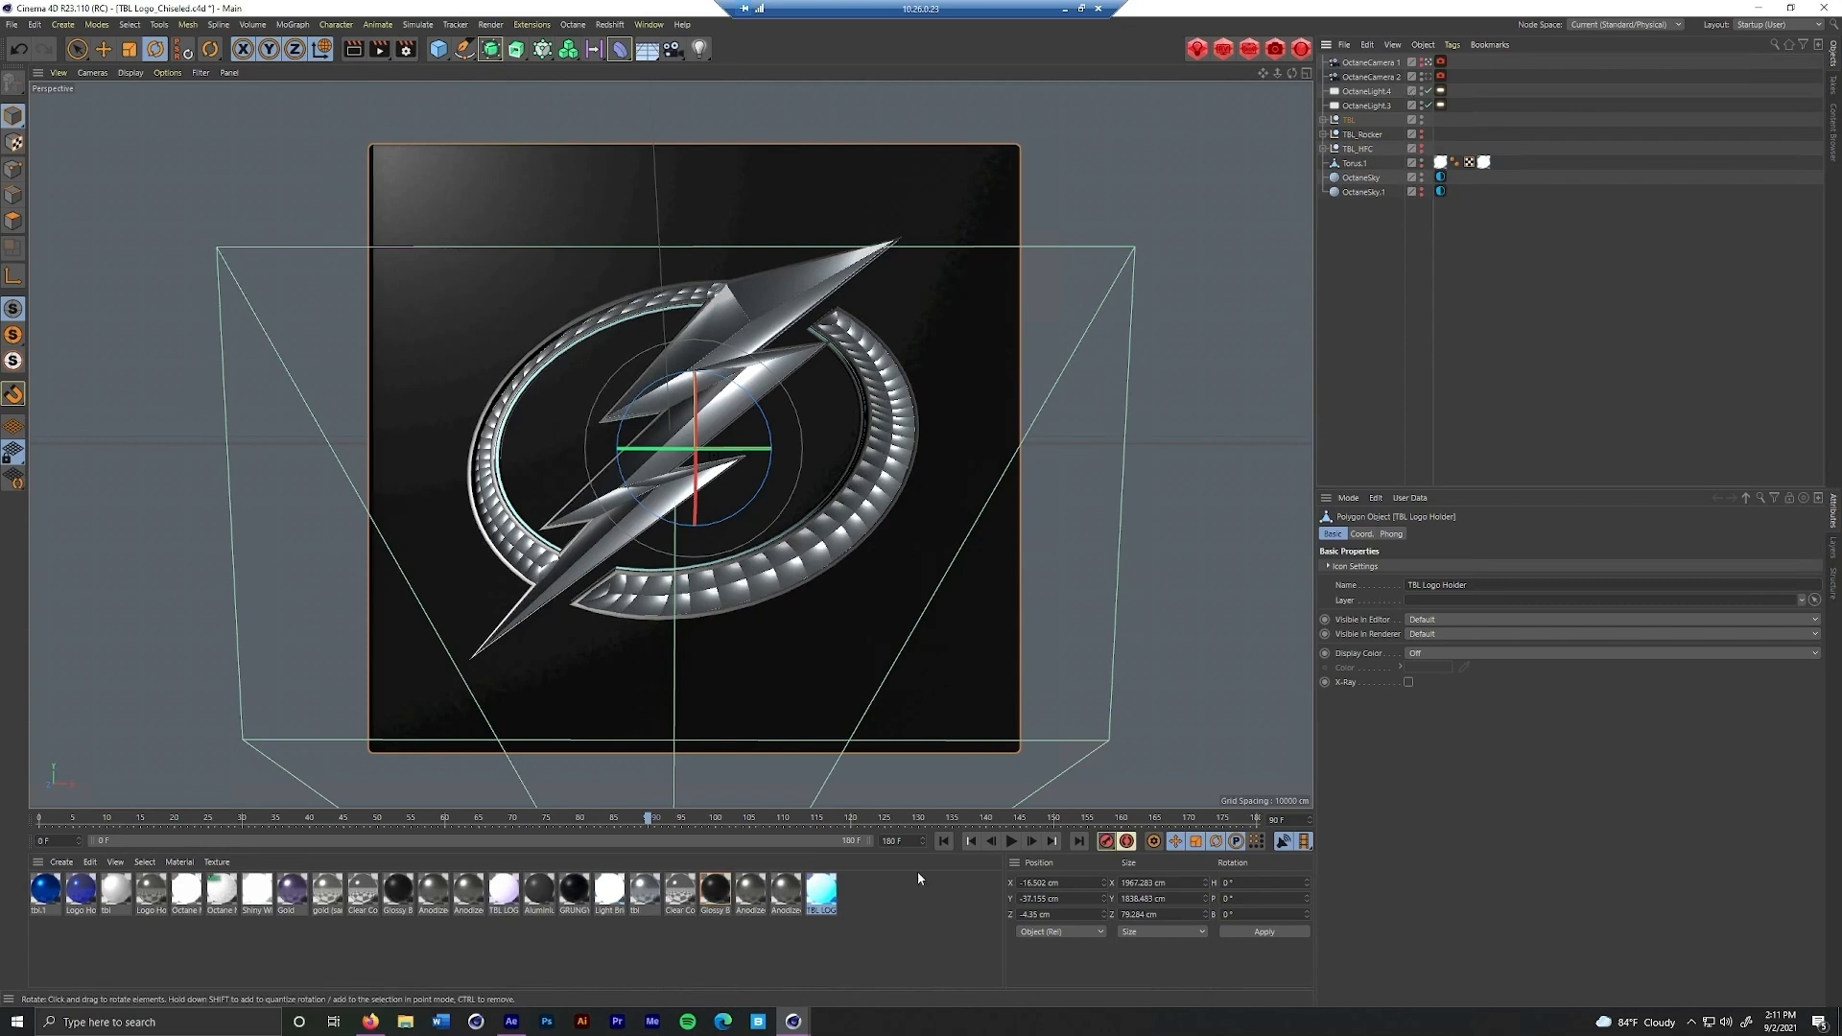
Bring up the Octane Live Viewer, check the render save settings, and render the TBL logo to the Picture Viewer
mouse_move(793, 1022)
click(734, 960)
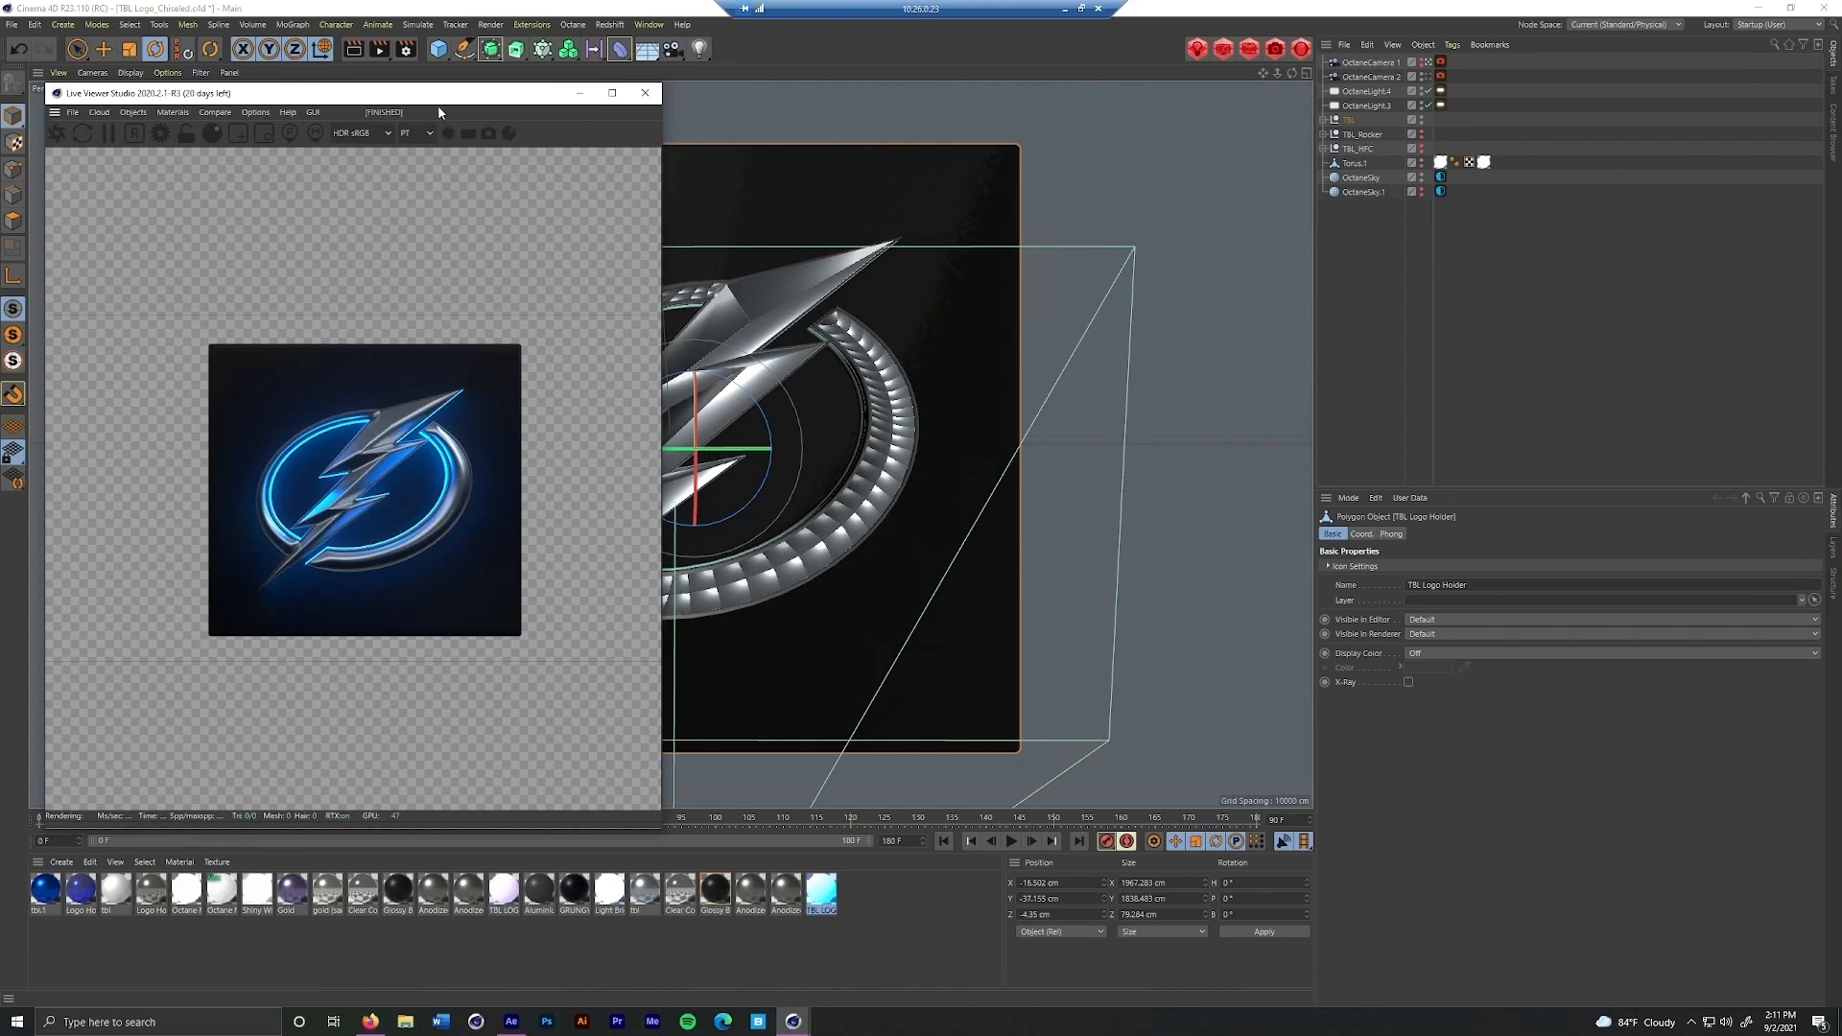
click(407, 50)
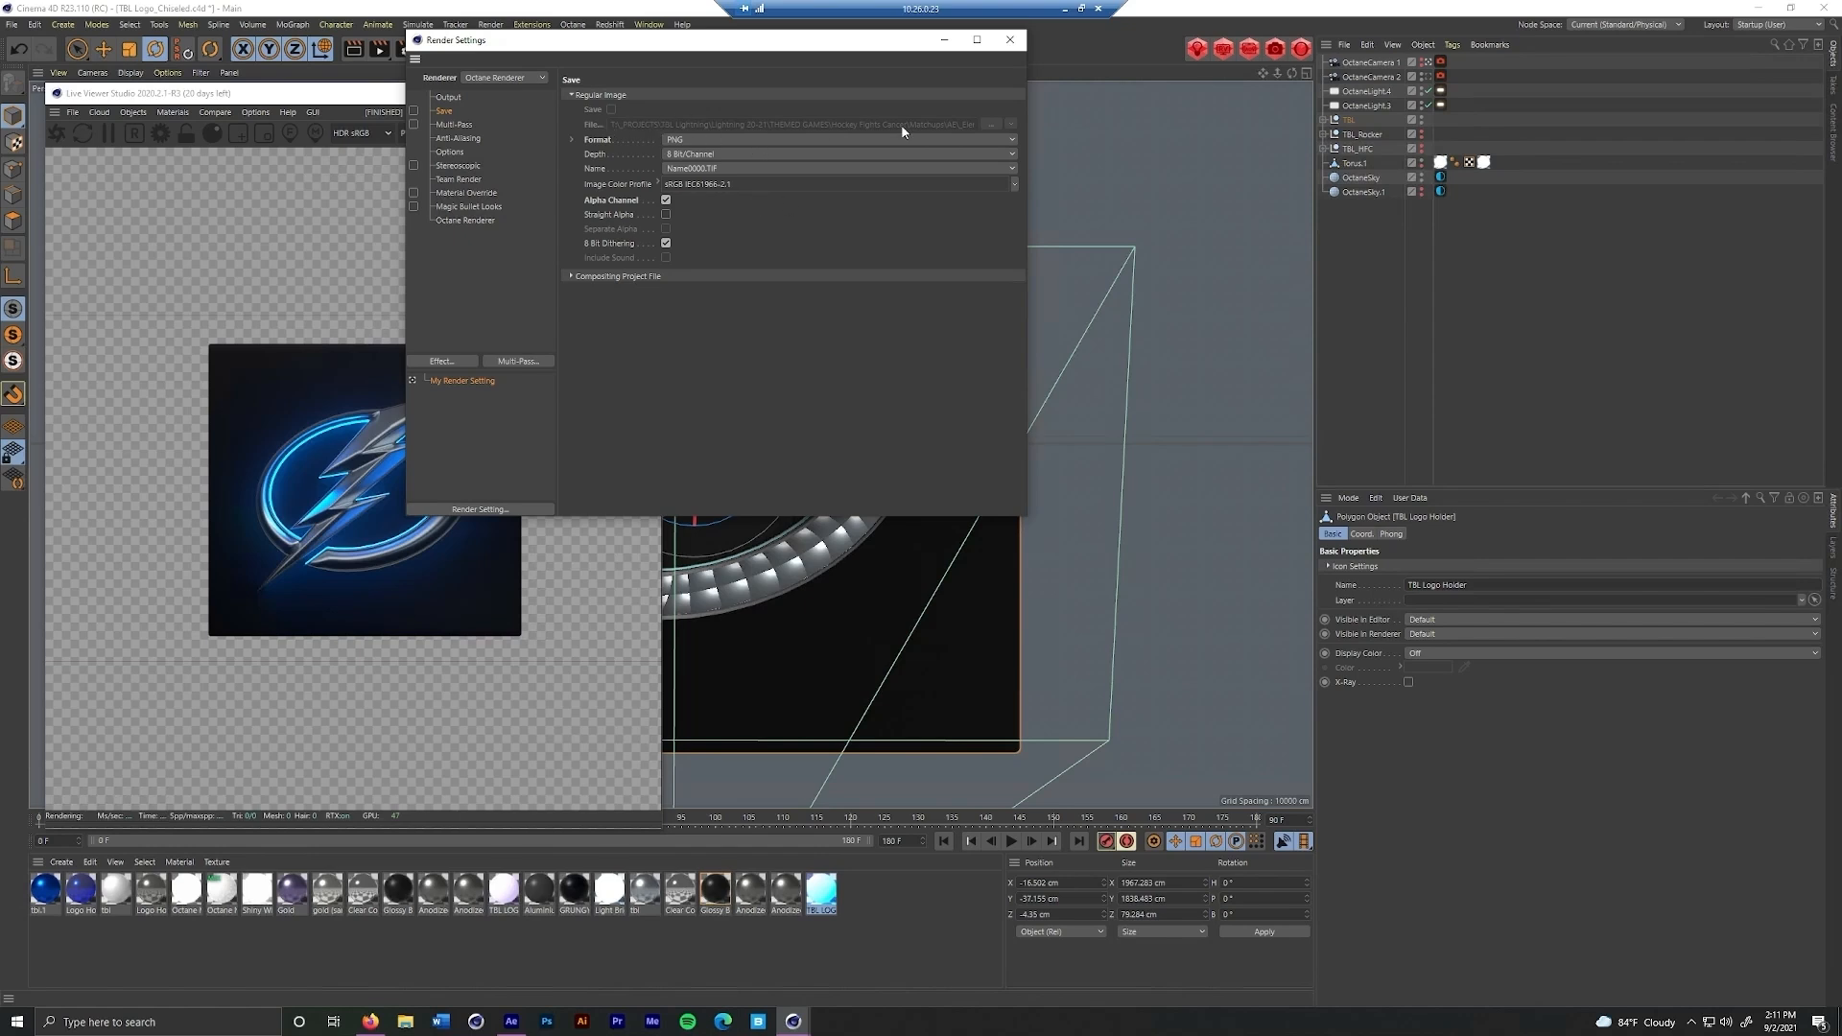
click(1010, 40)
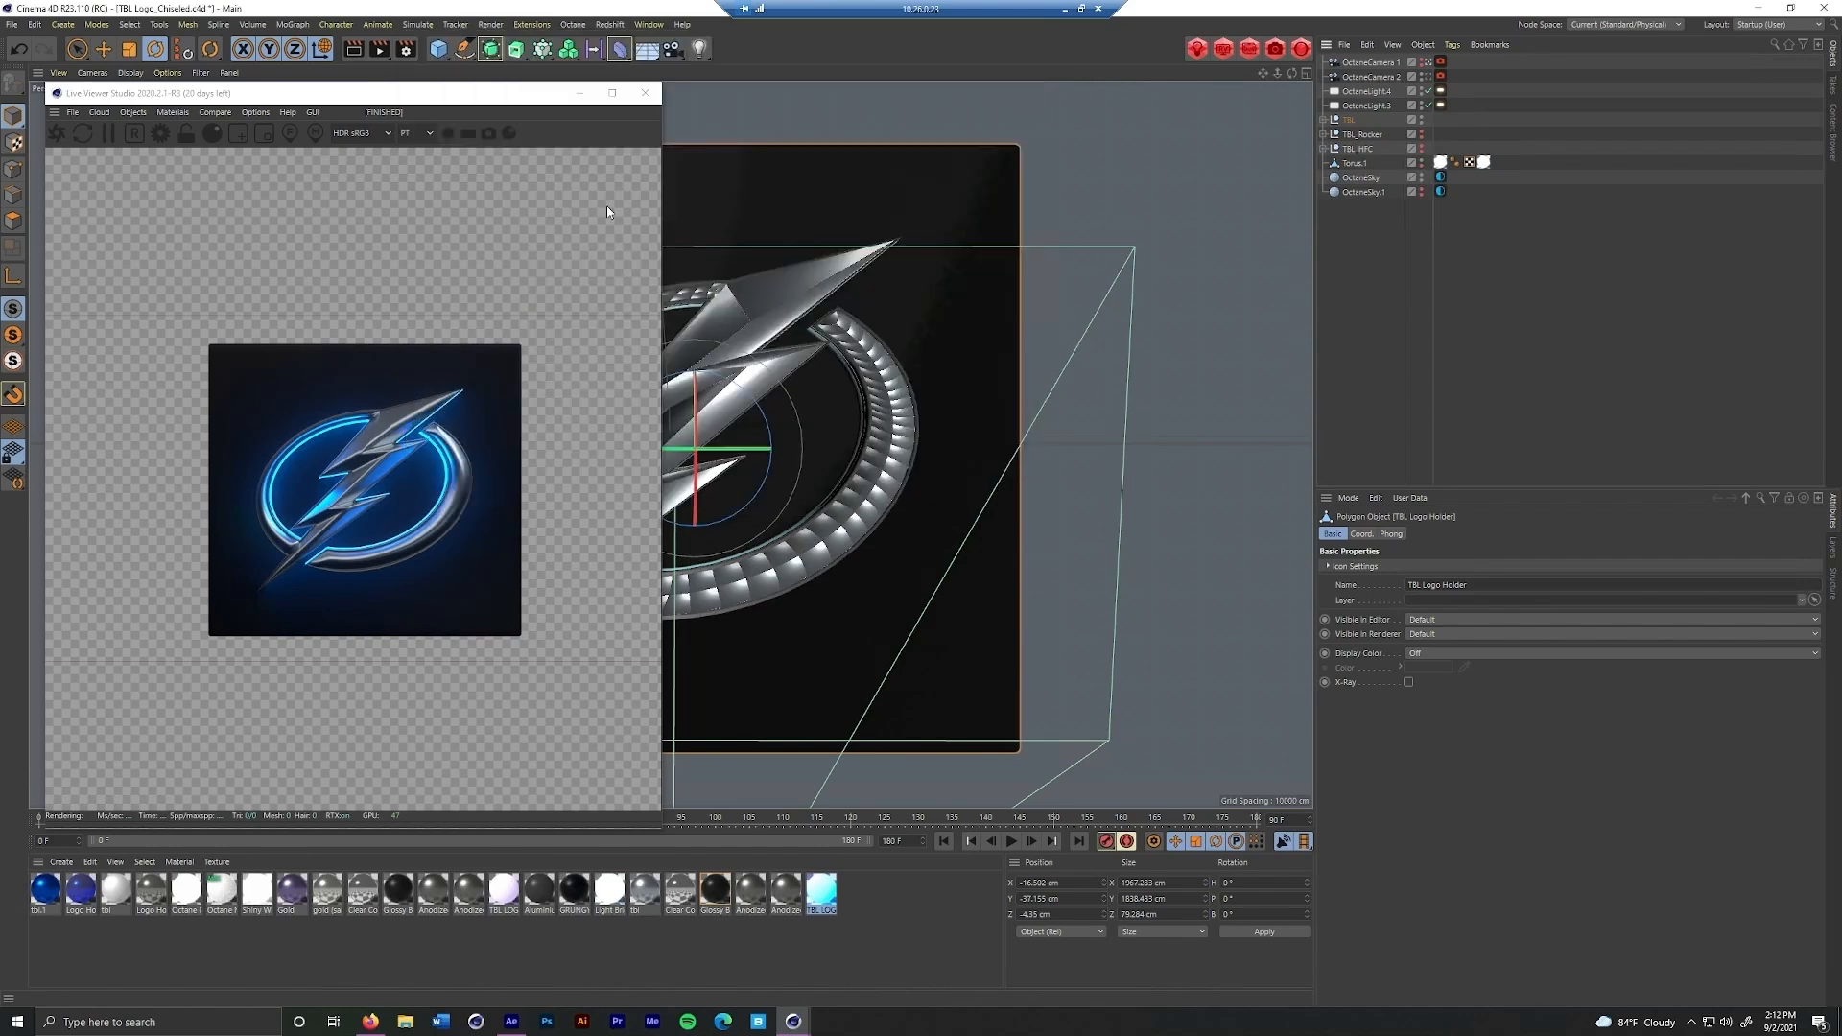
click(379, 49)
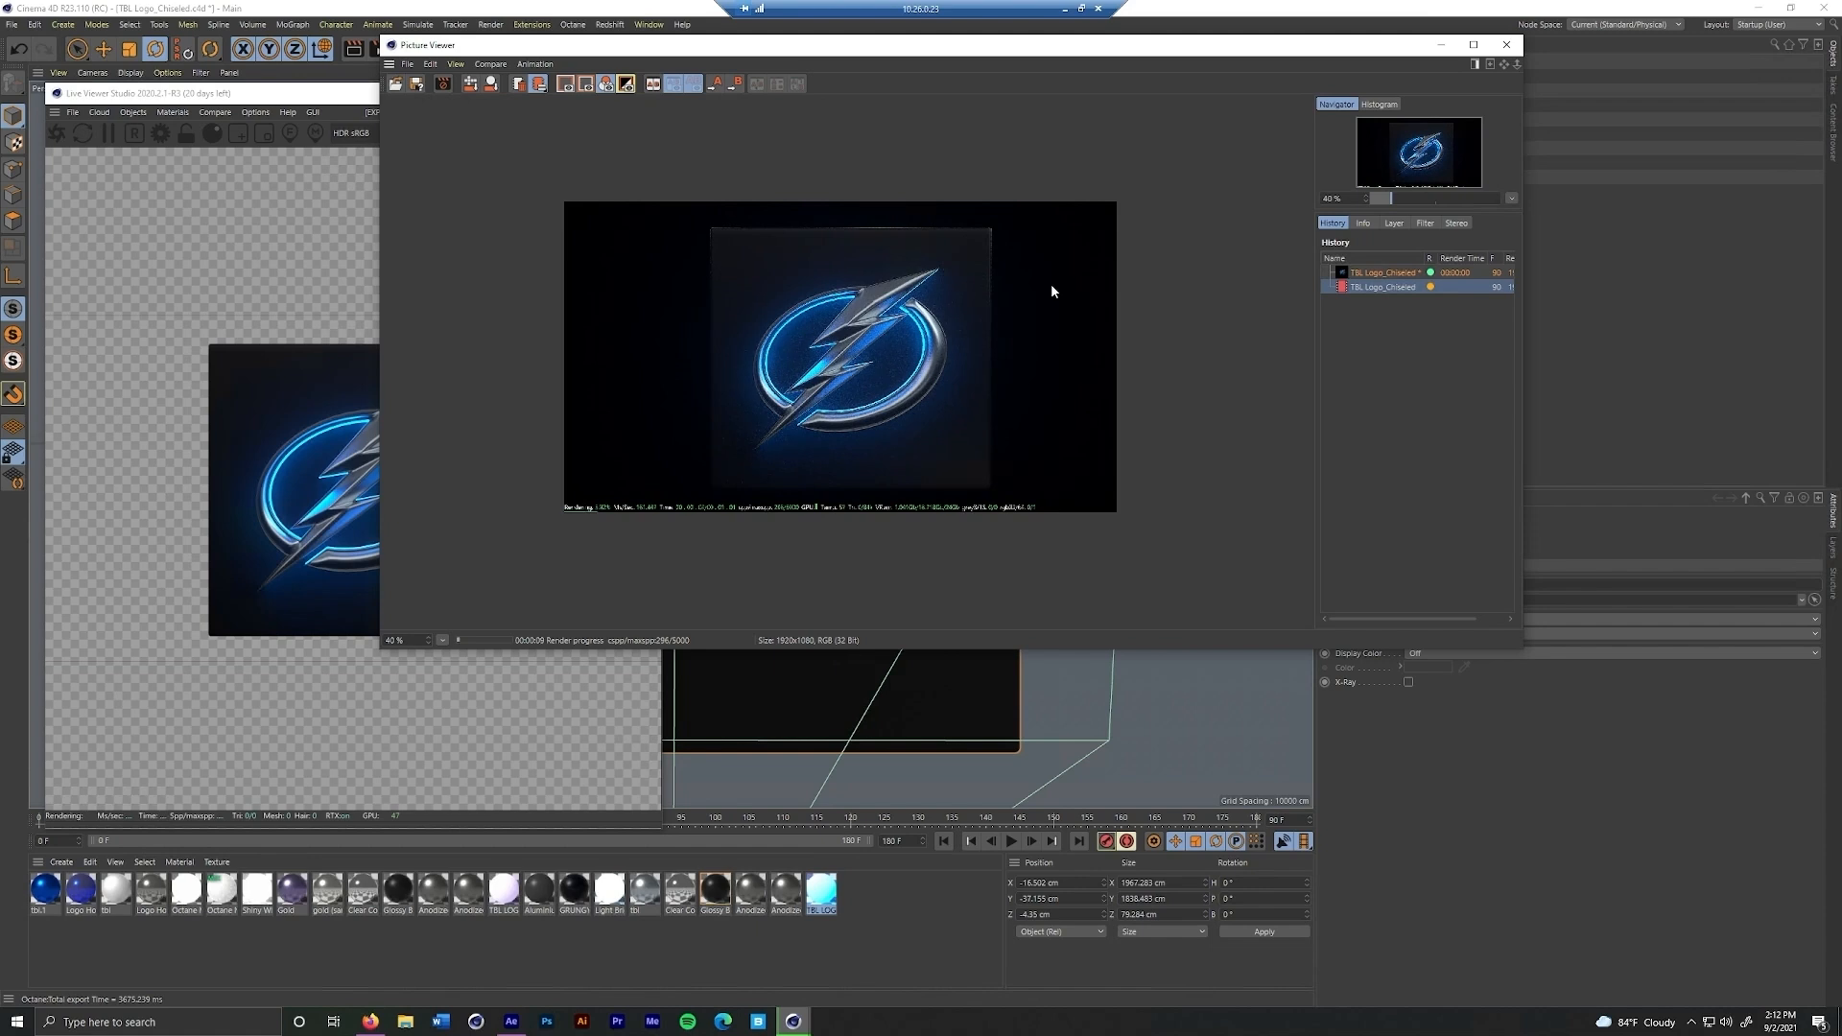
Set up saving the rendered logo as a PNG still image, and leave the save options without saving
right_click(1385, 288)
click(1439, 476)
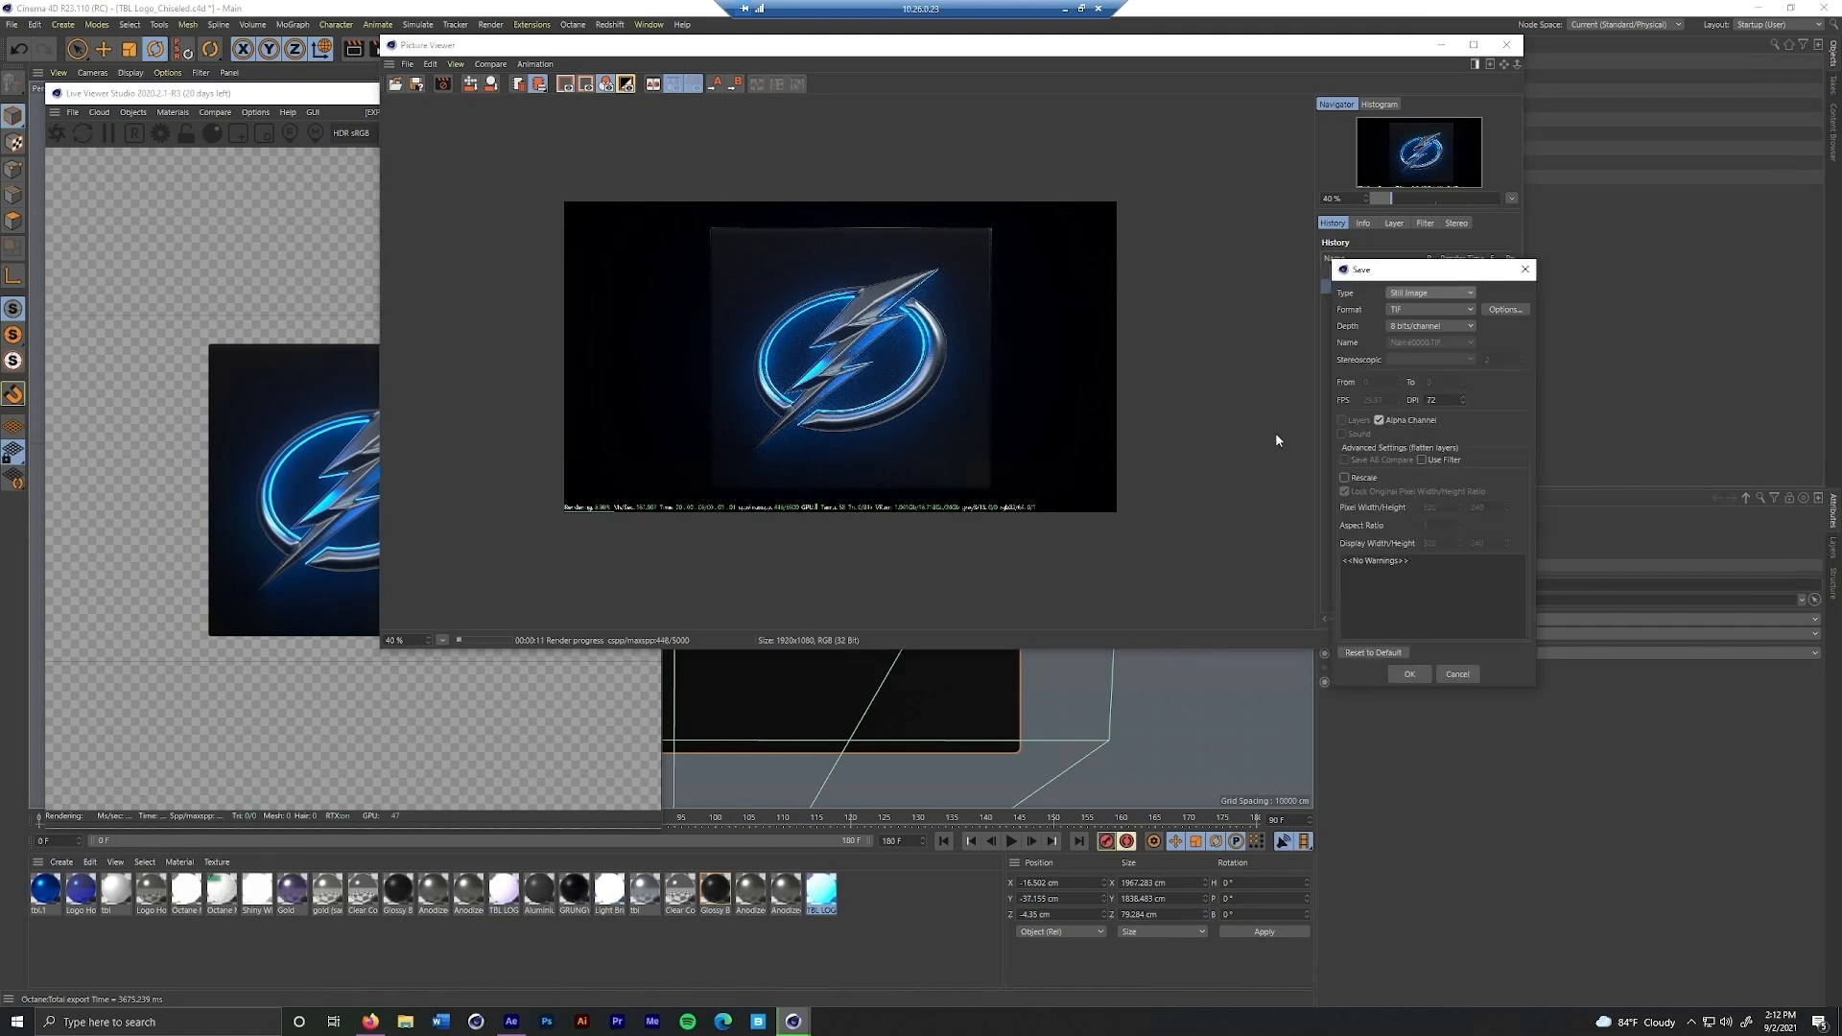
click(1430, 309)
click(1413, 420)
click(1413, 308)
click(1437, 467)
click(1470, 679)
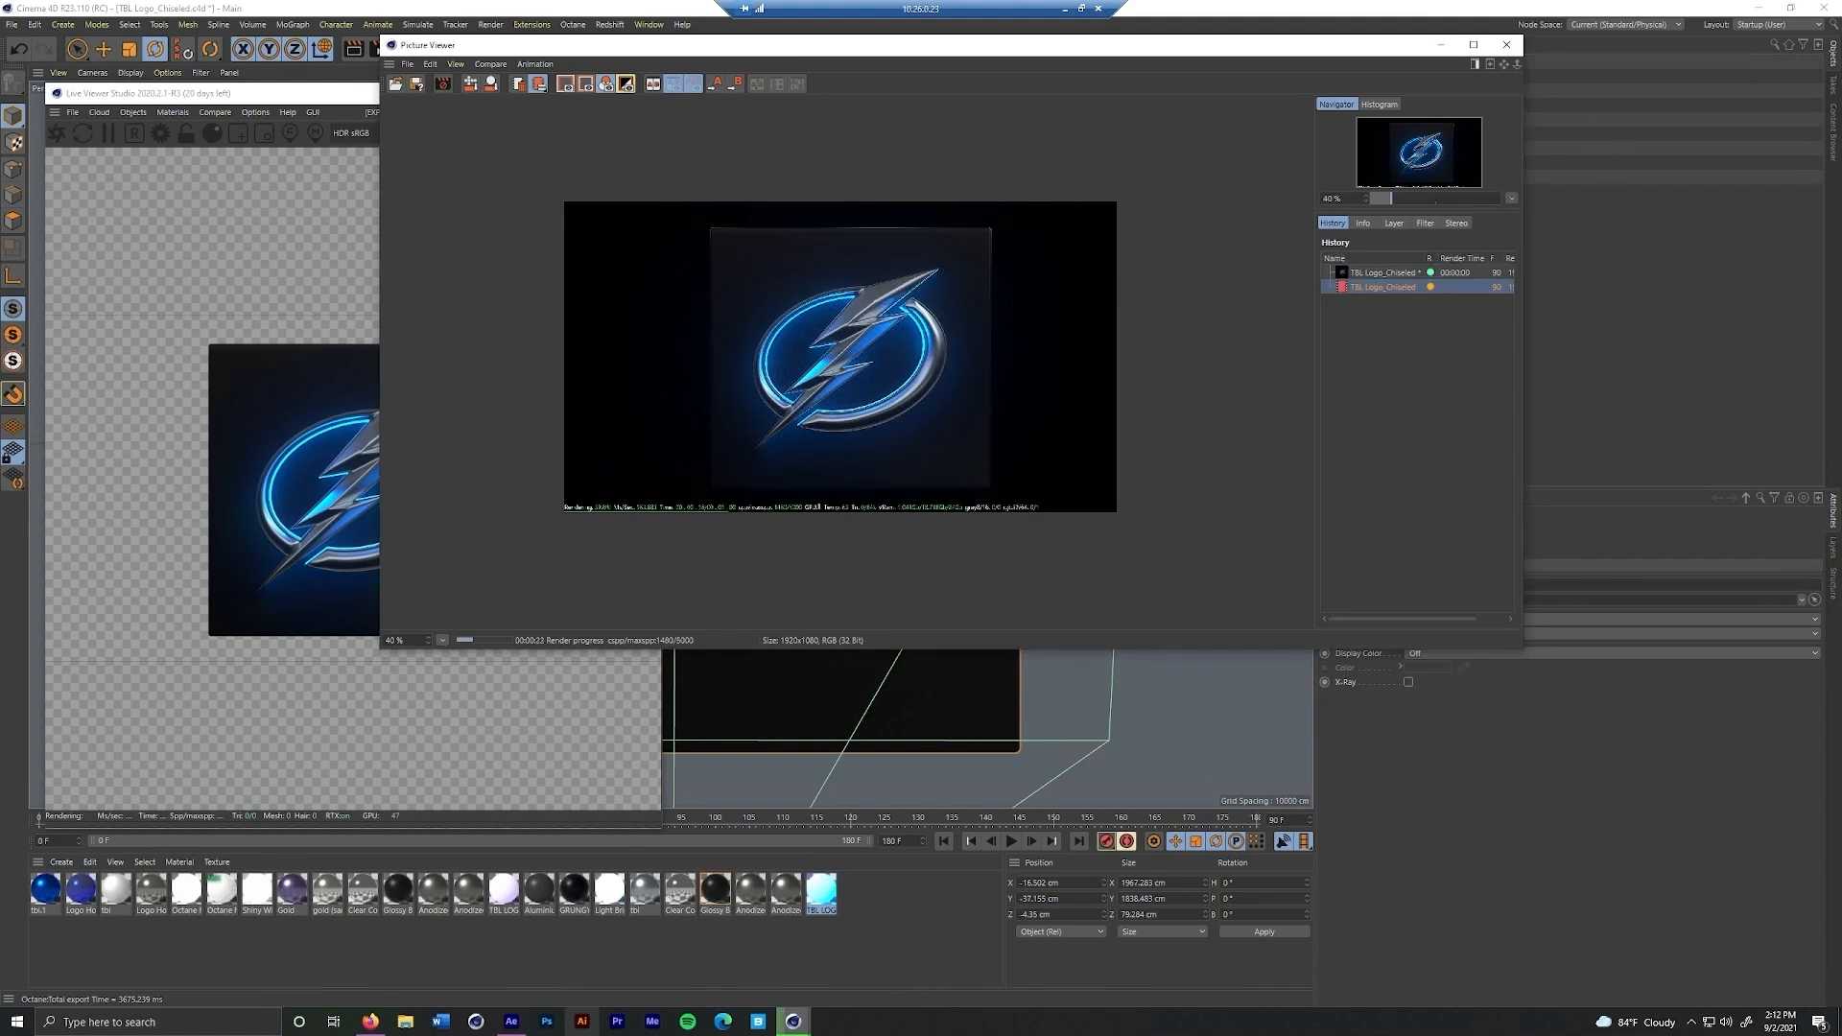
Switch to the After Effects matchup template and look through the rendered compositions and their outputs in the Render Queue
click(514, 1024)
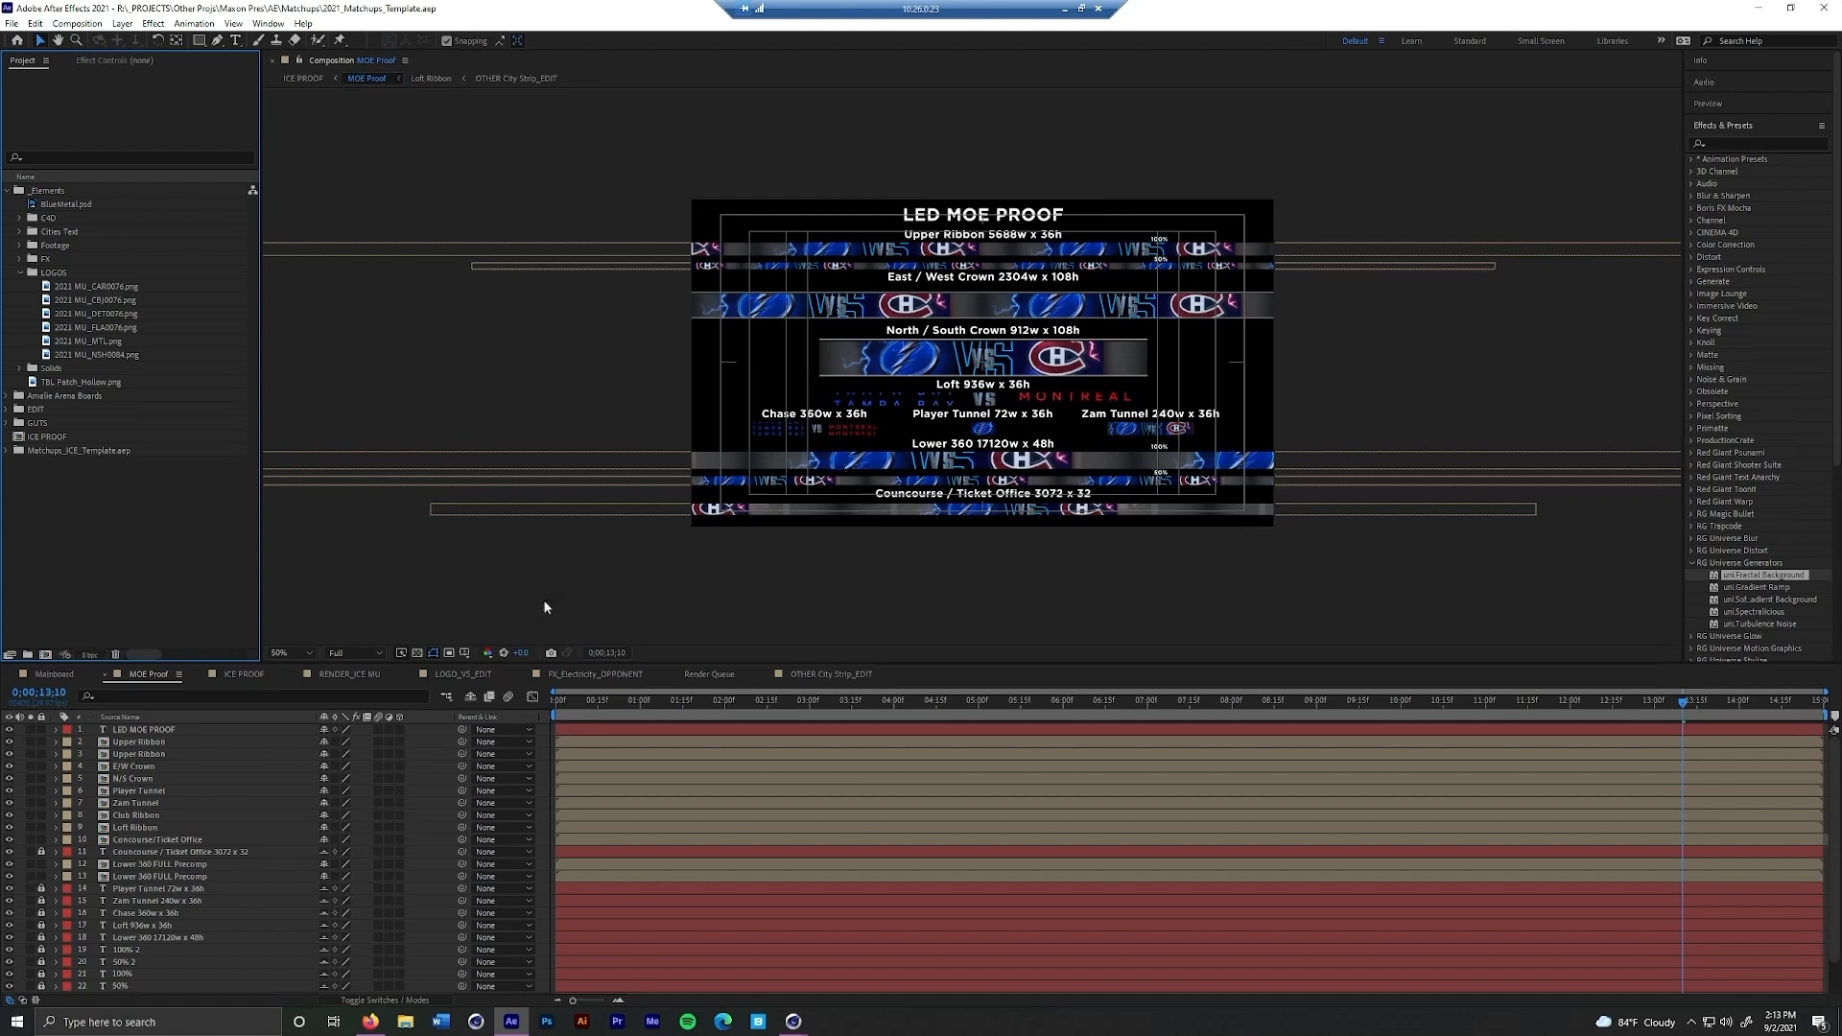
click(708, 675)
scroll(395, 854, up, 5)
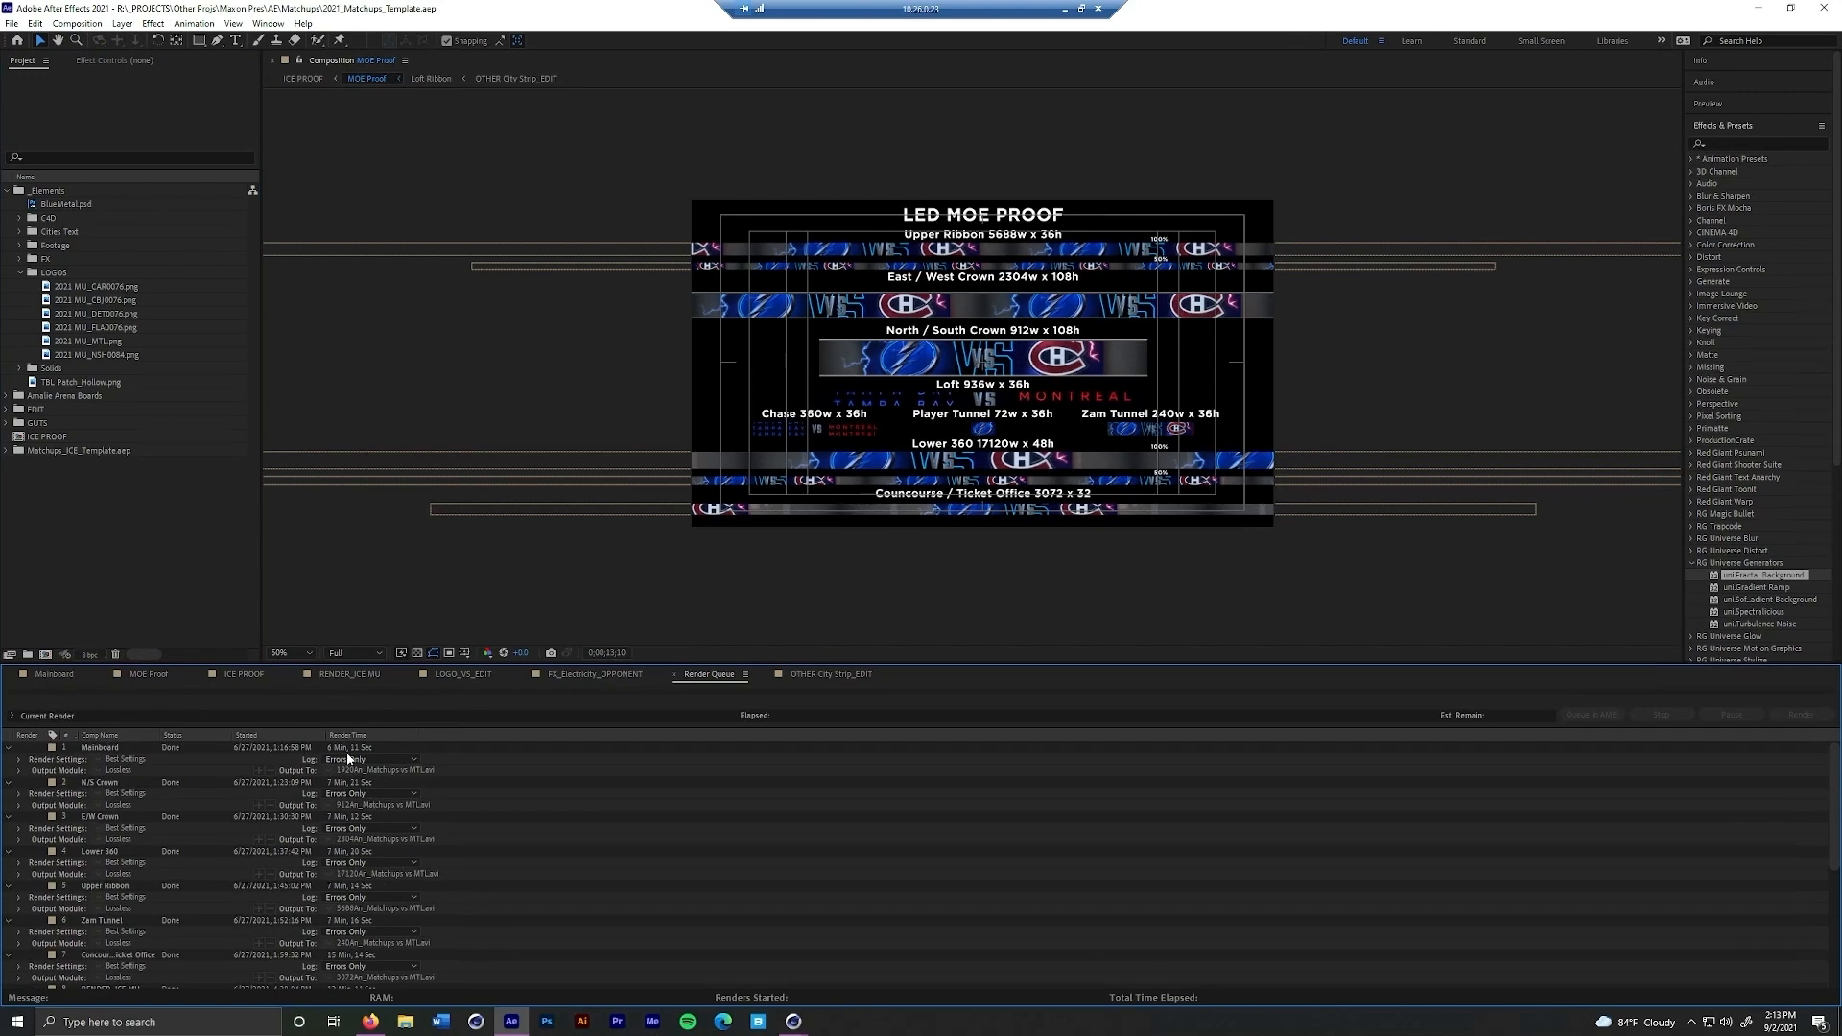
scroll(357, 841, down, 2)
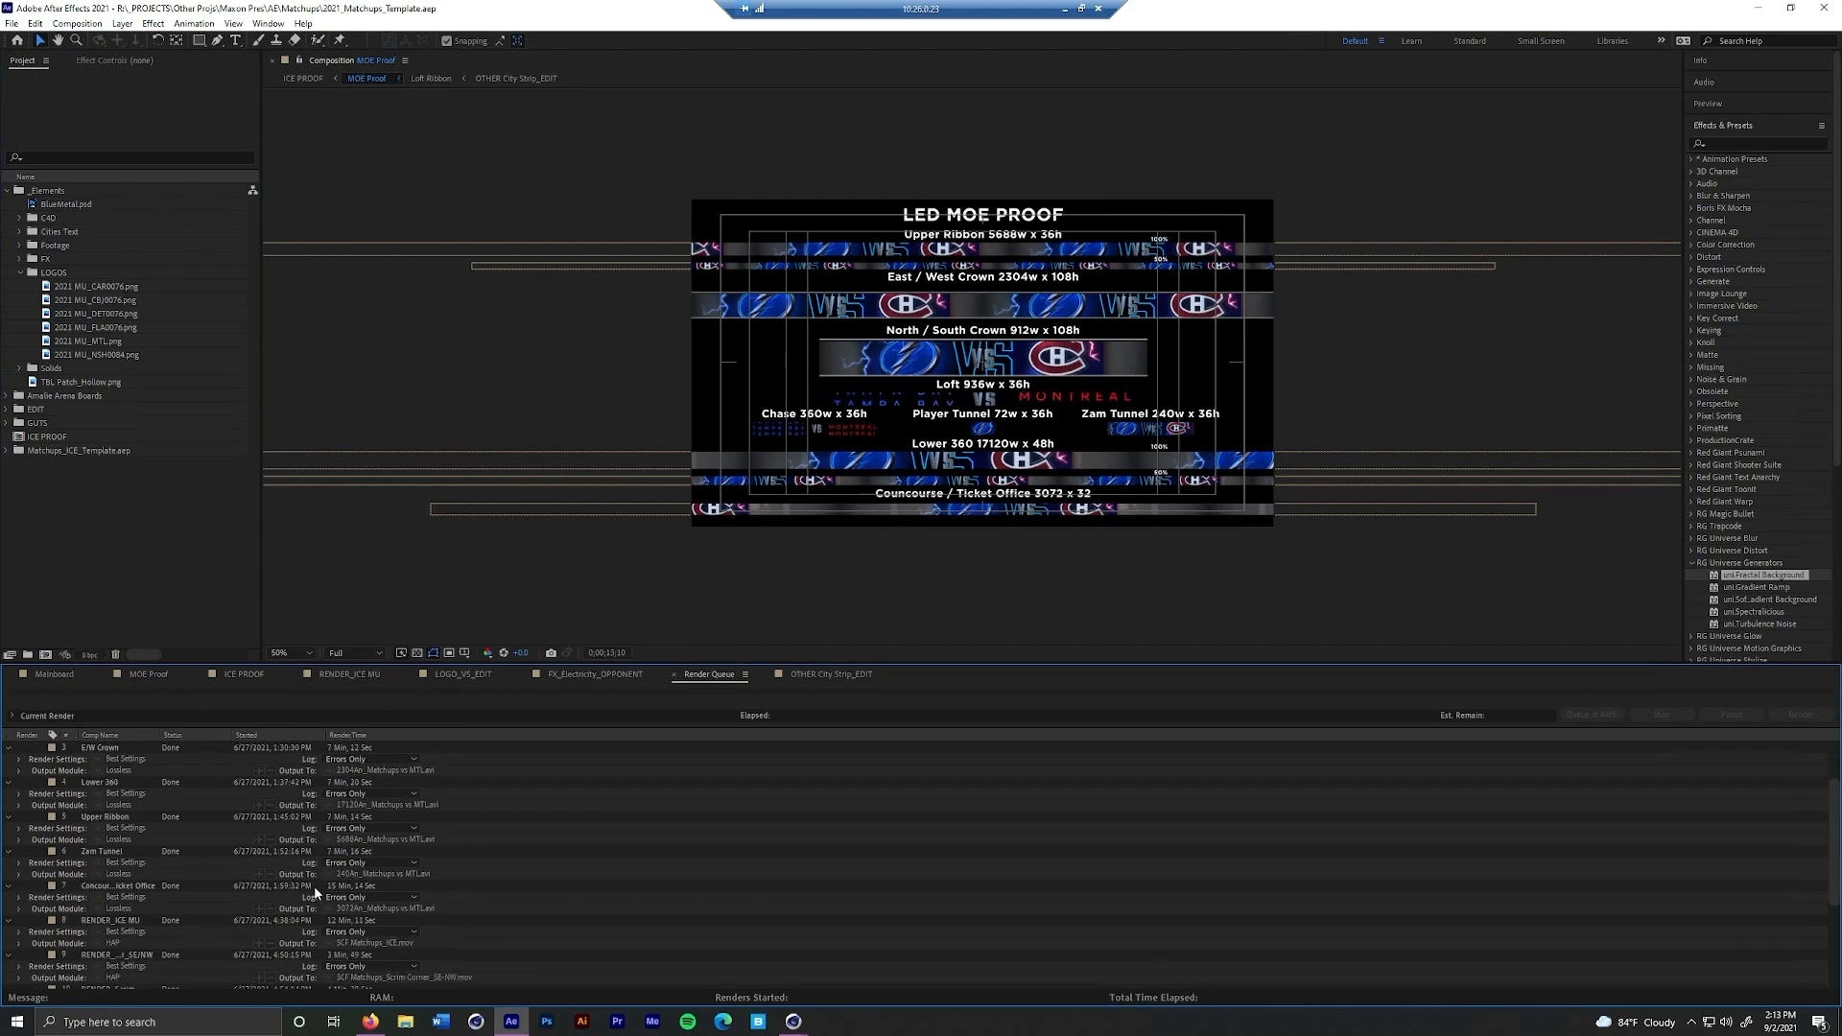
scroll(444, 885, down, 1)
scroll(430, 870, up, 3)
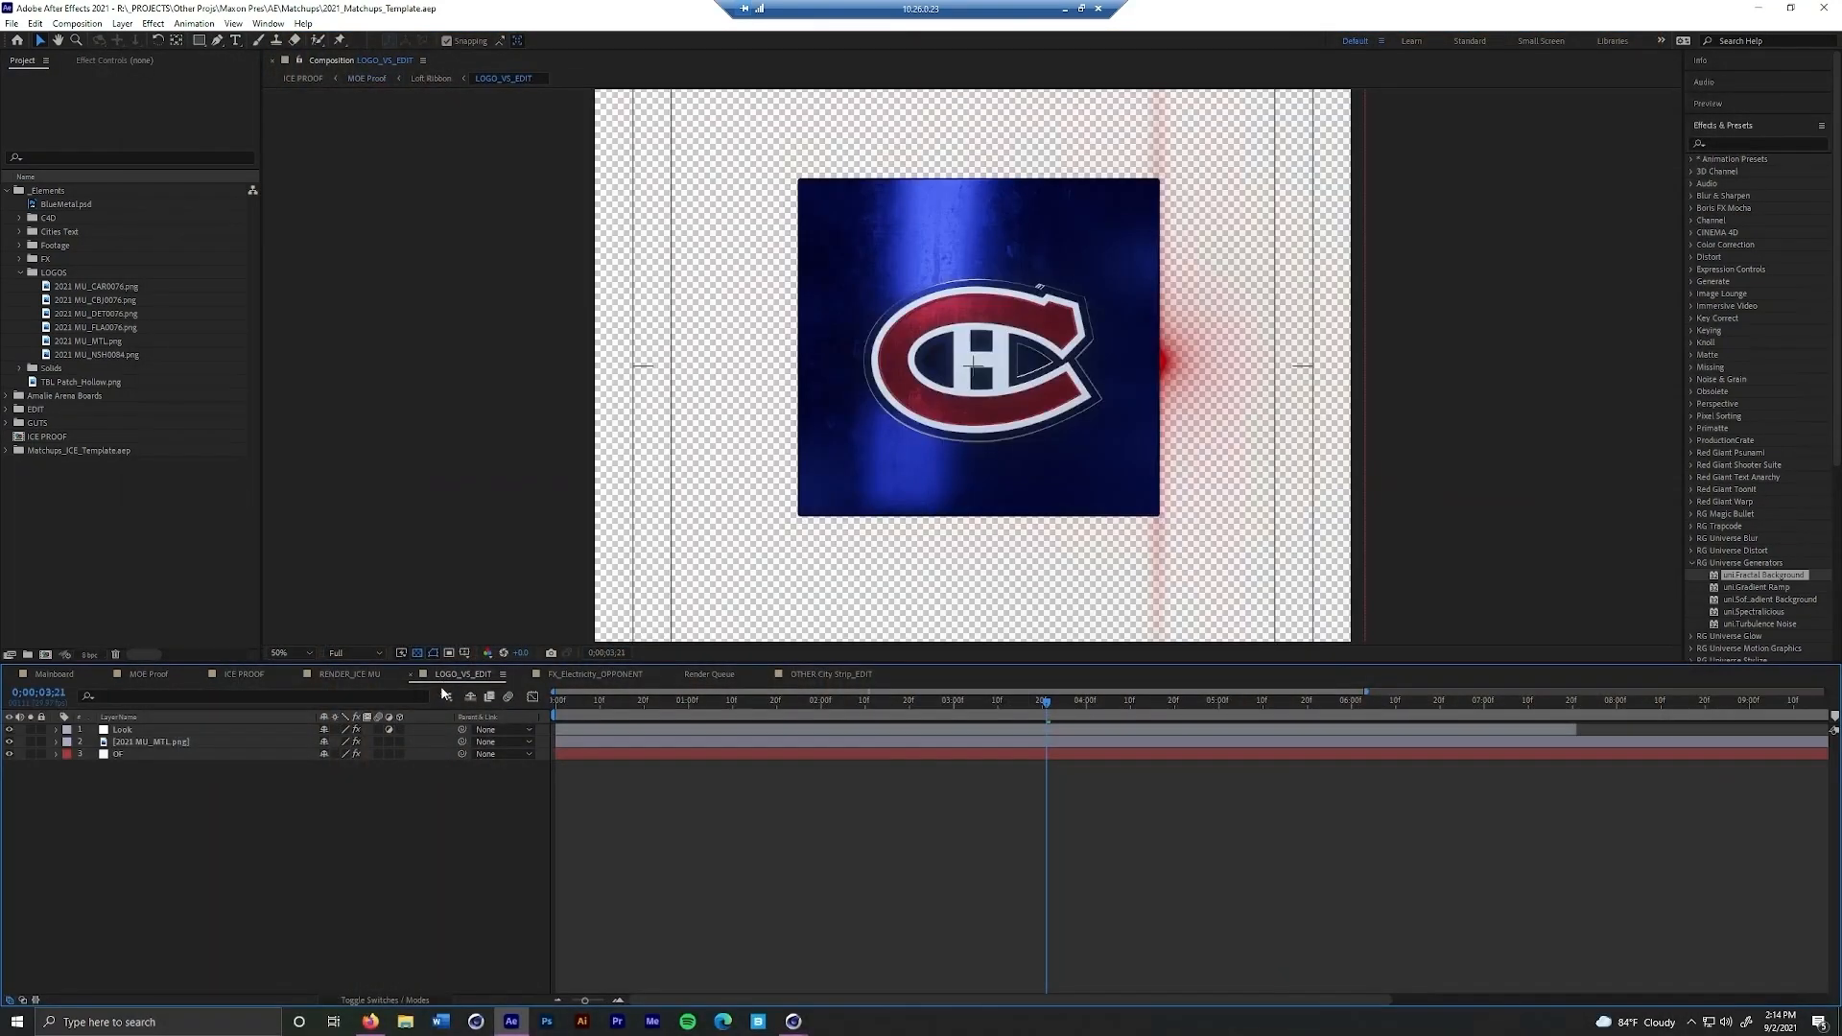
Replace the 2021 MU_MTL.png layer in the LOGO_VS_EDIT composition with 2021 MU_NSH0084.png
click(422, 79)
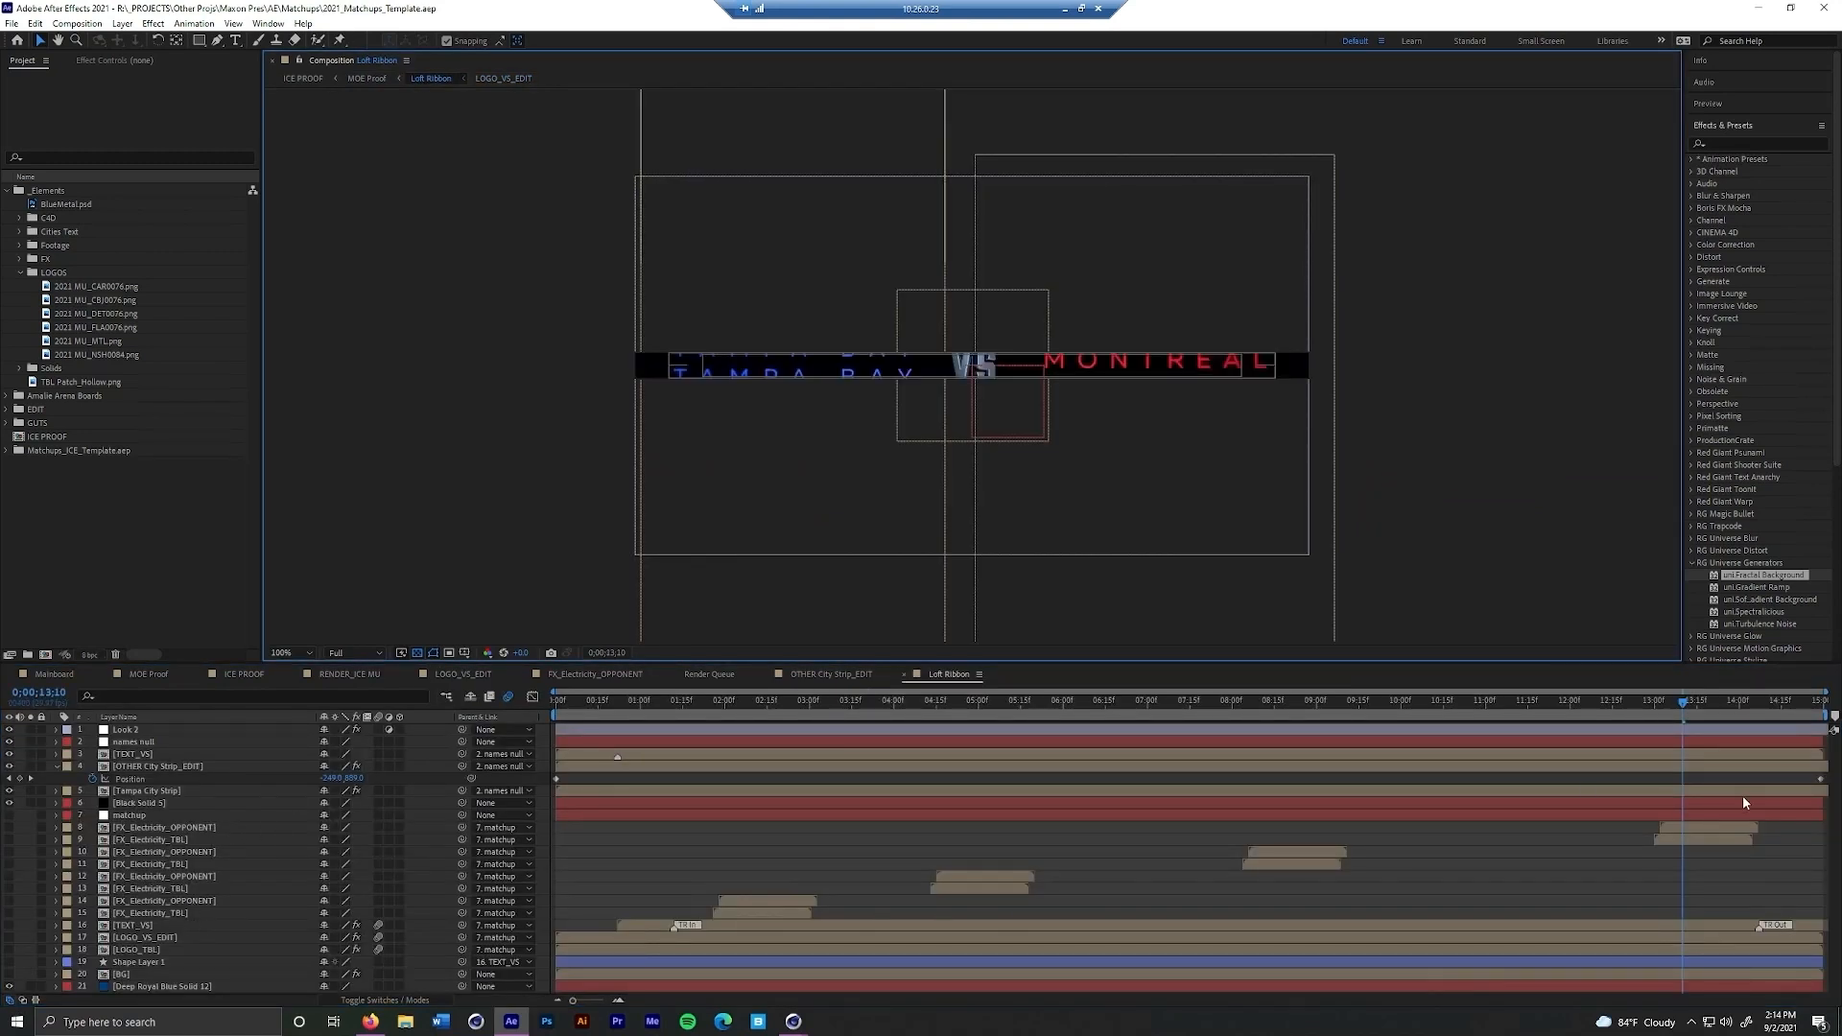
click(470, 676)
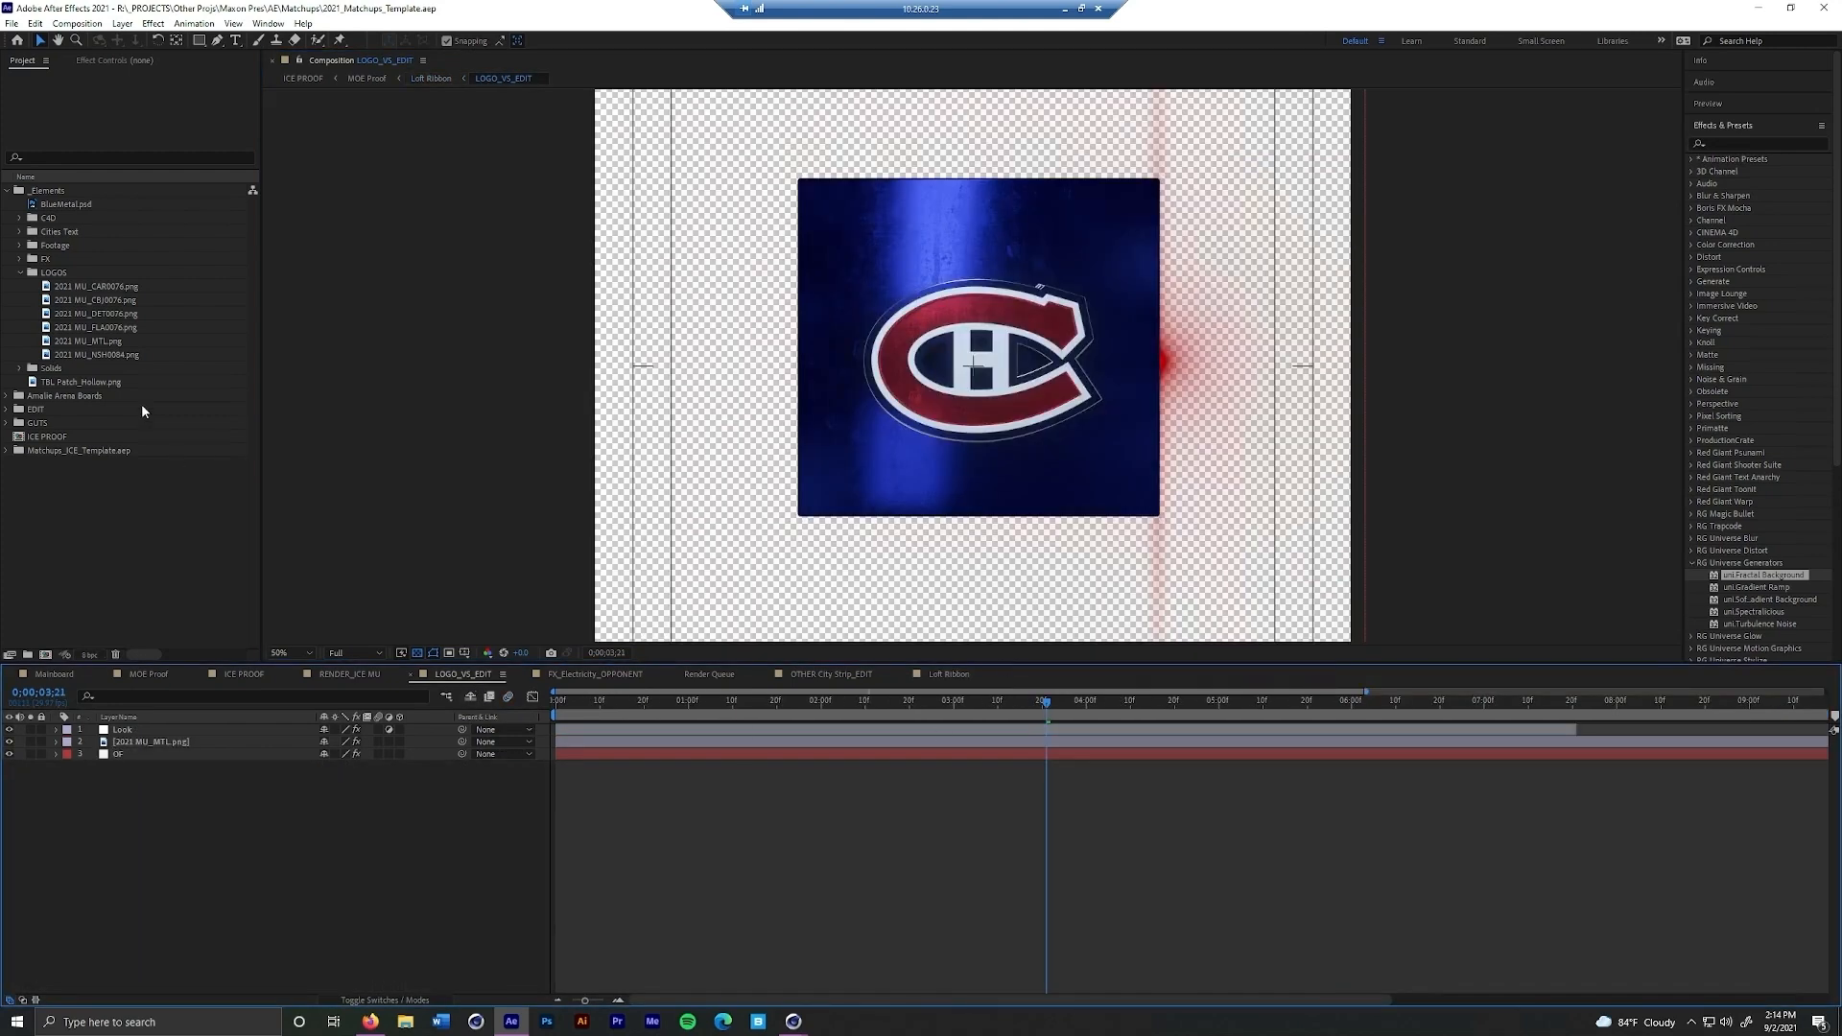
click(107, 353)
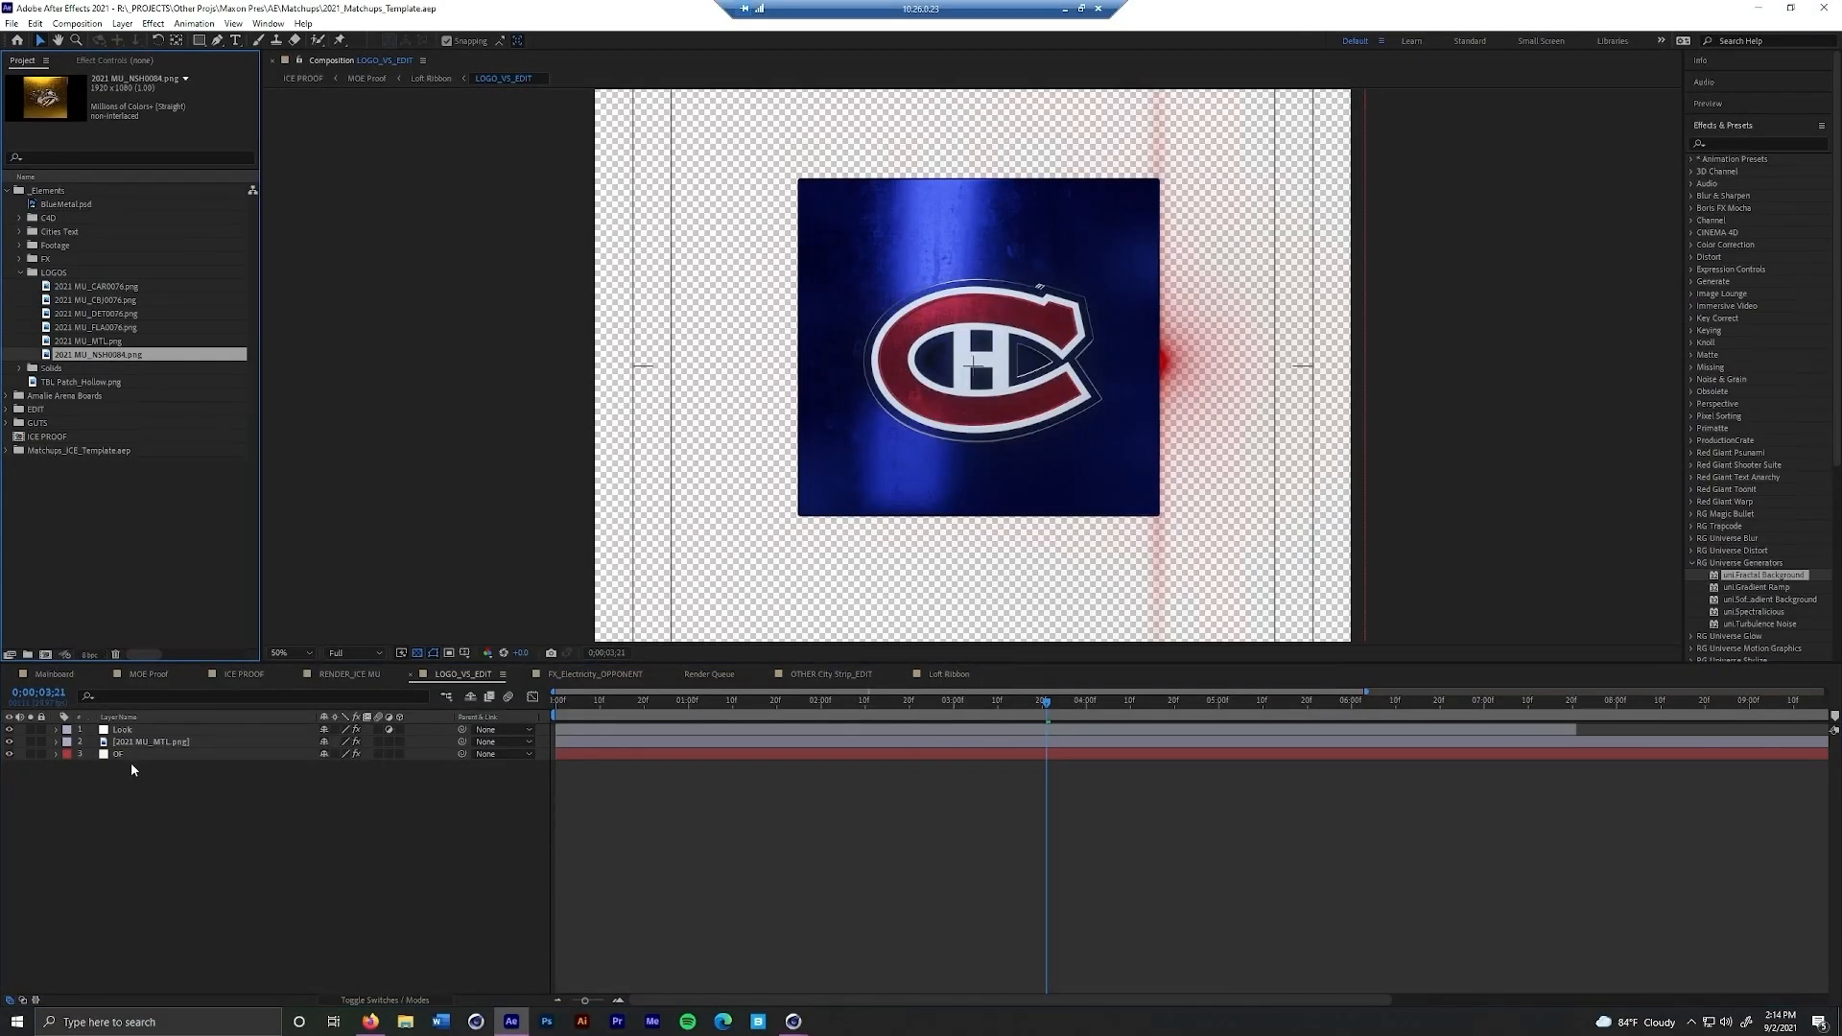
click(164, 739)
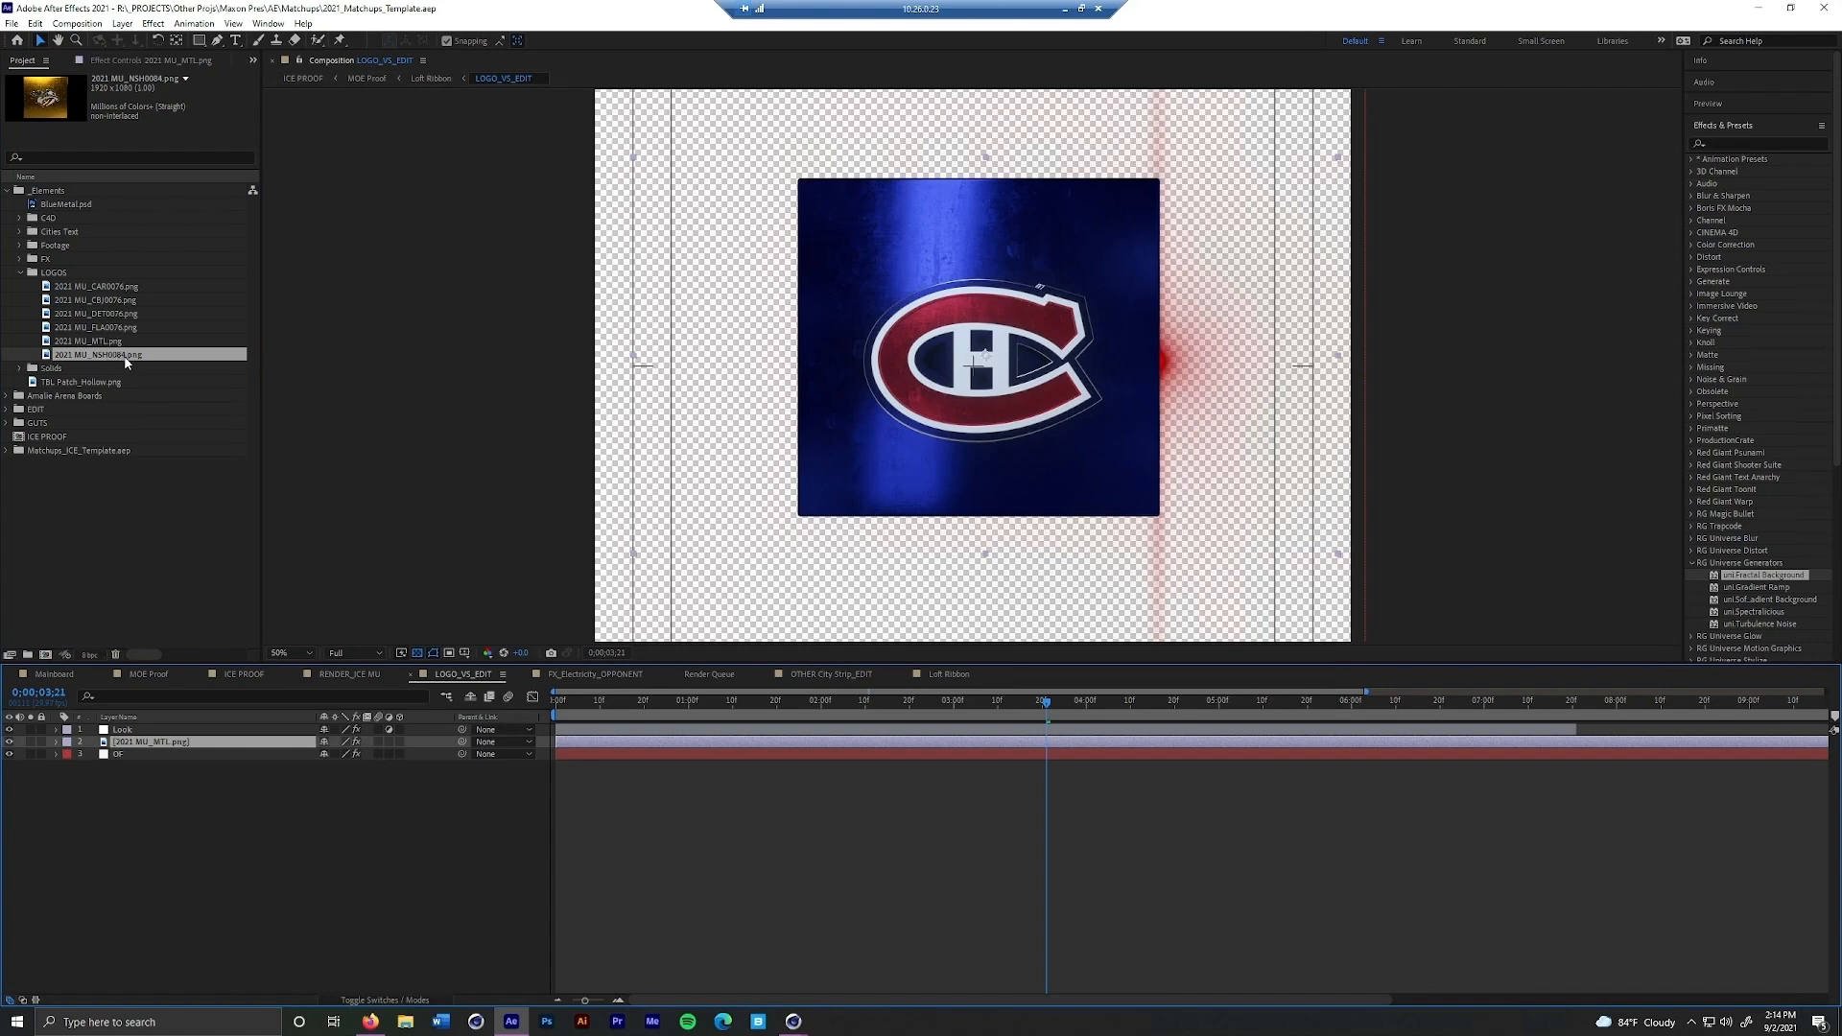
drag(126, 357, 183, 741)
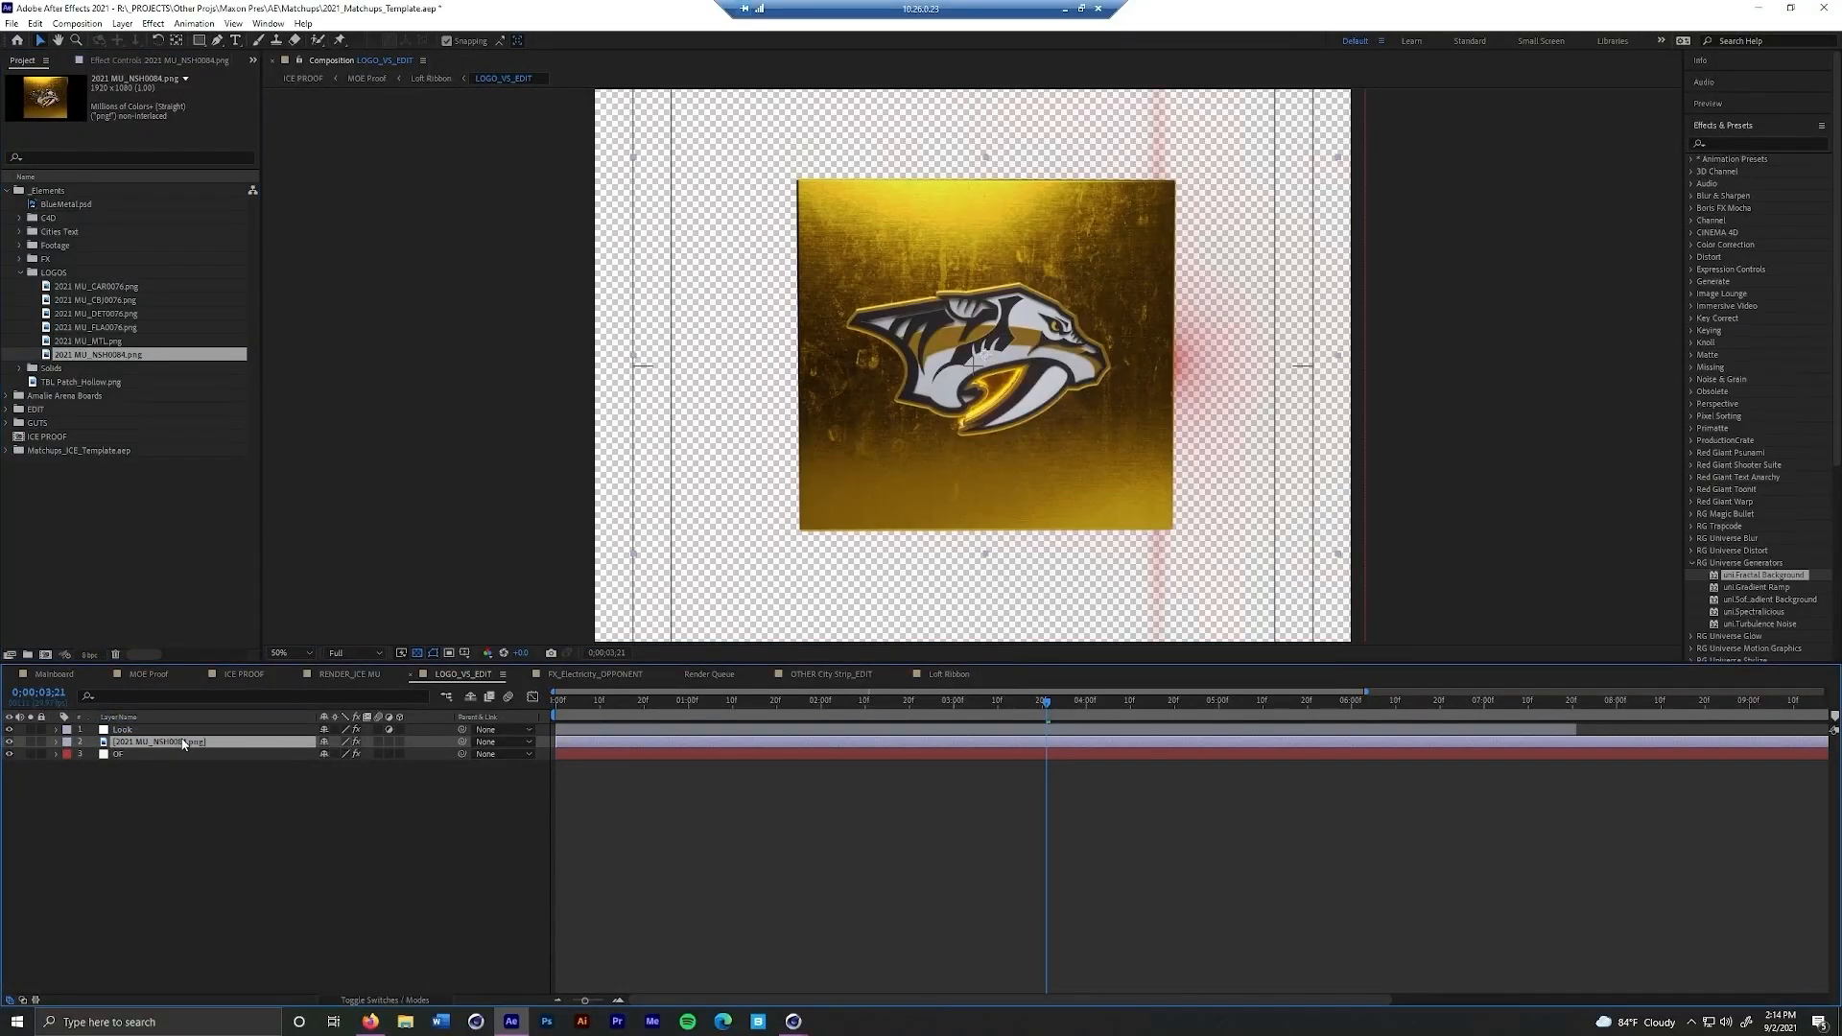
Recolor the OF flare layer by sampling its CC Toner Midtones from the gold Nashville logo, and check the MOE Proof composition
click(261, 755)
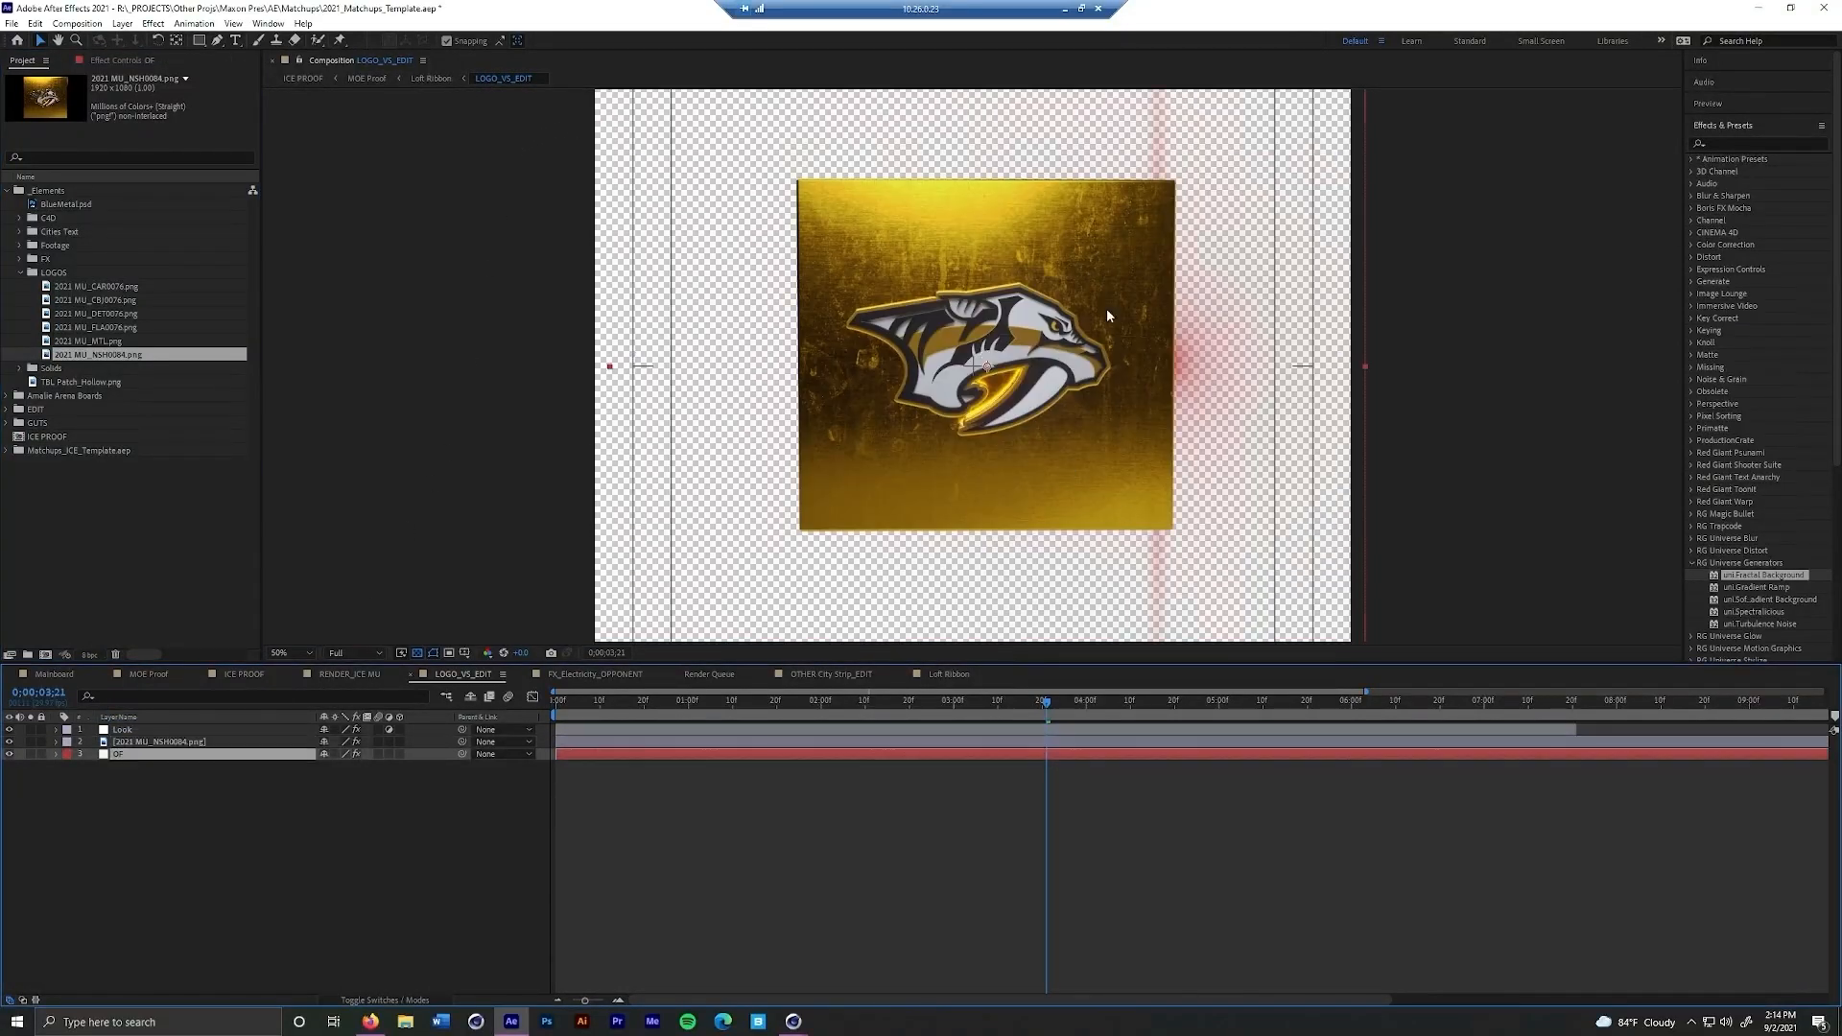
click(151, 61)
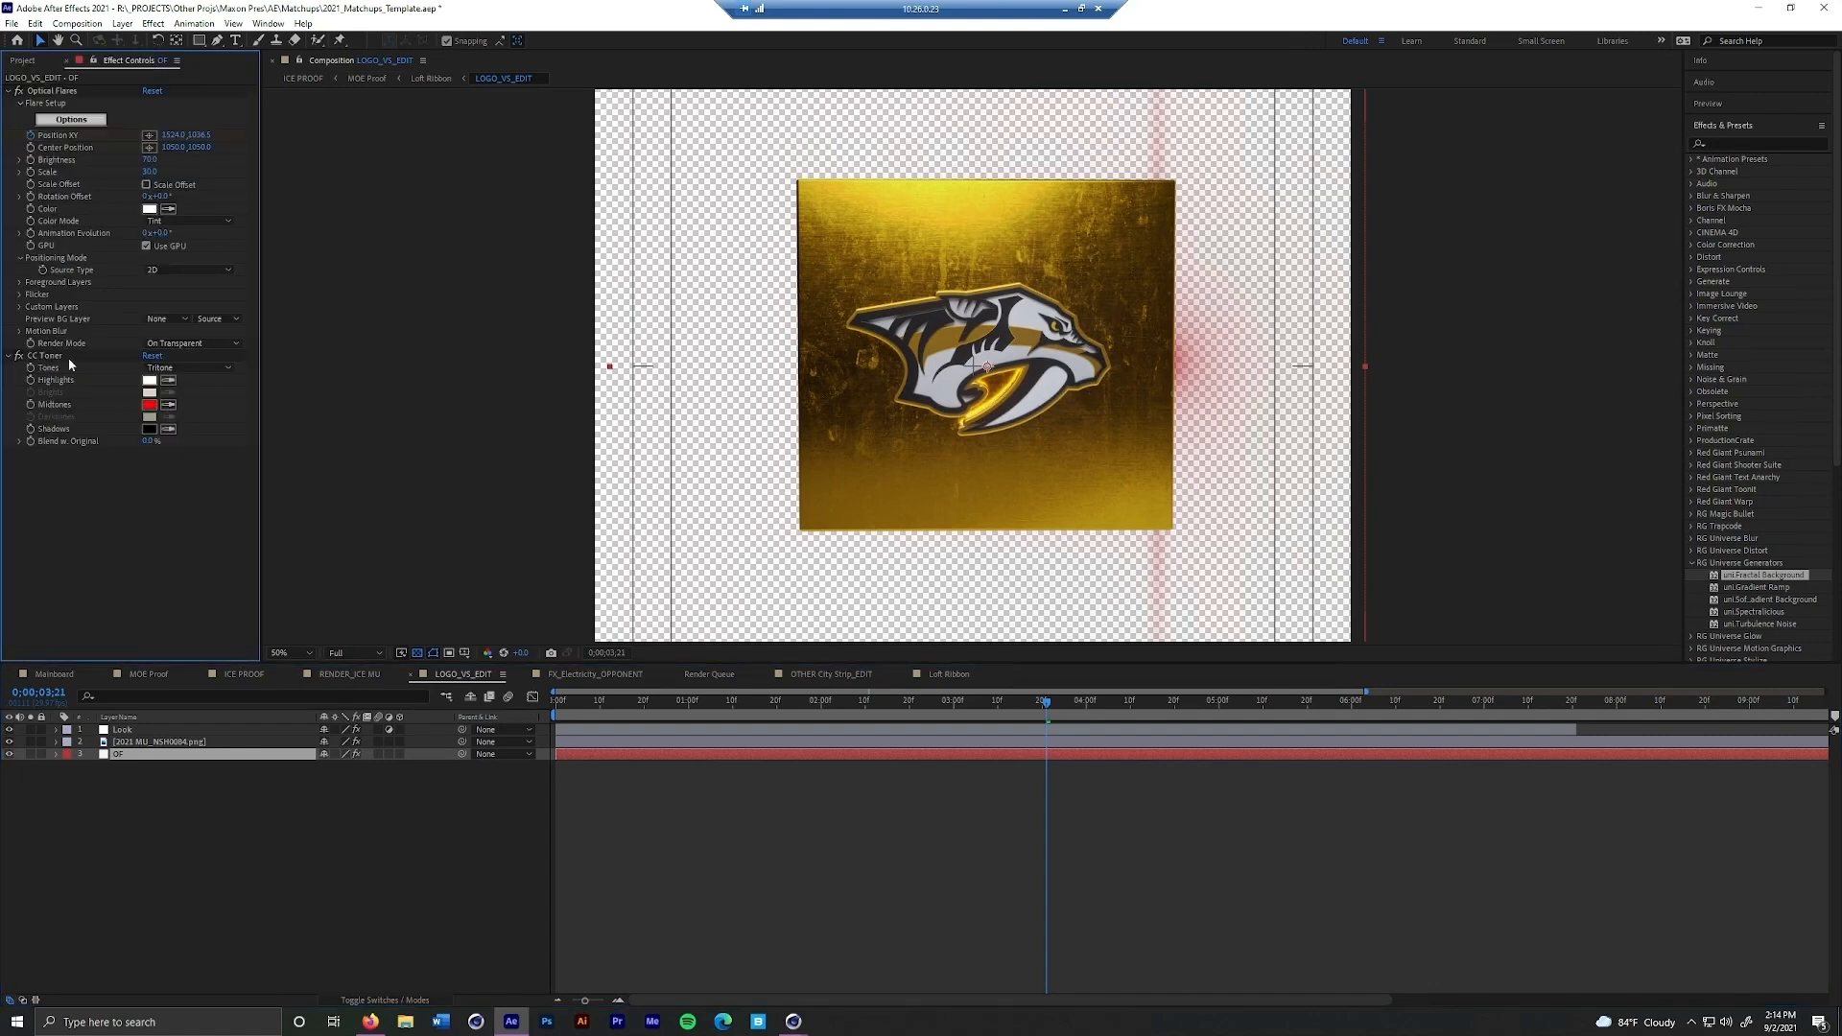
click(168, 406)
click(985, 285)
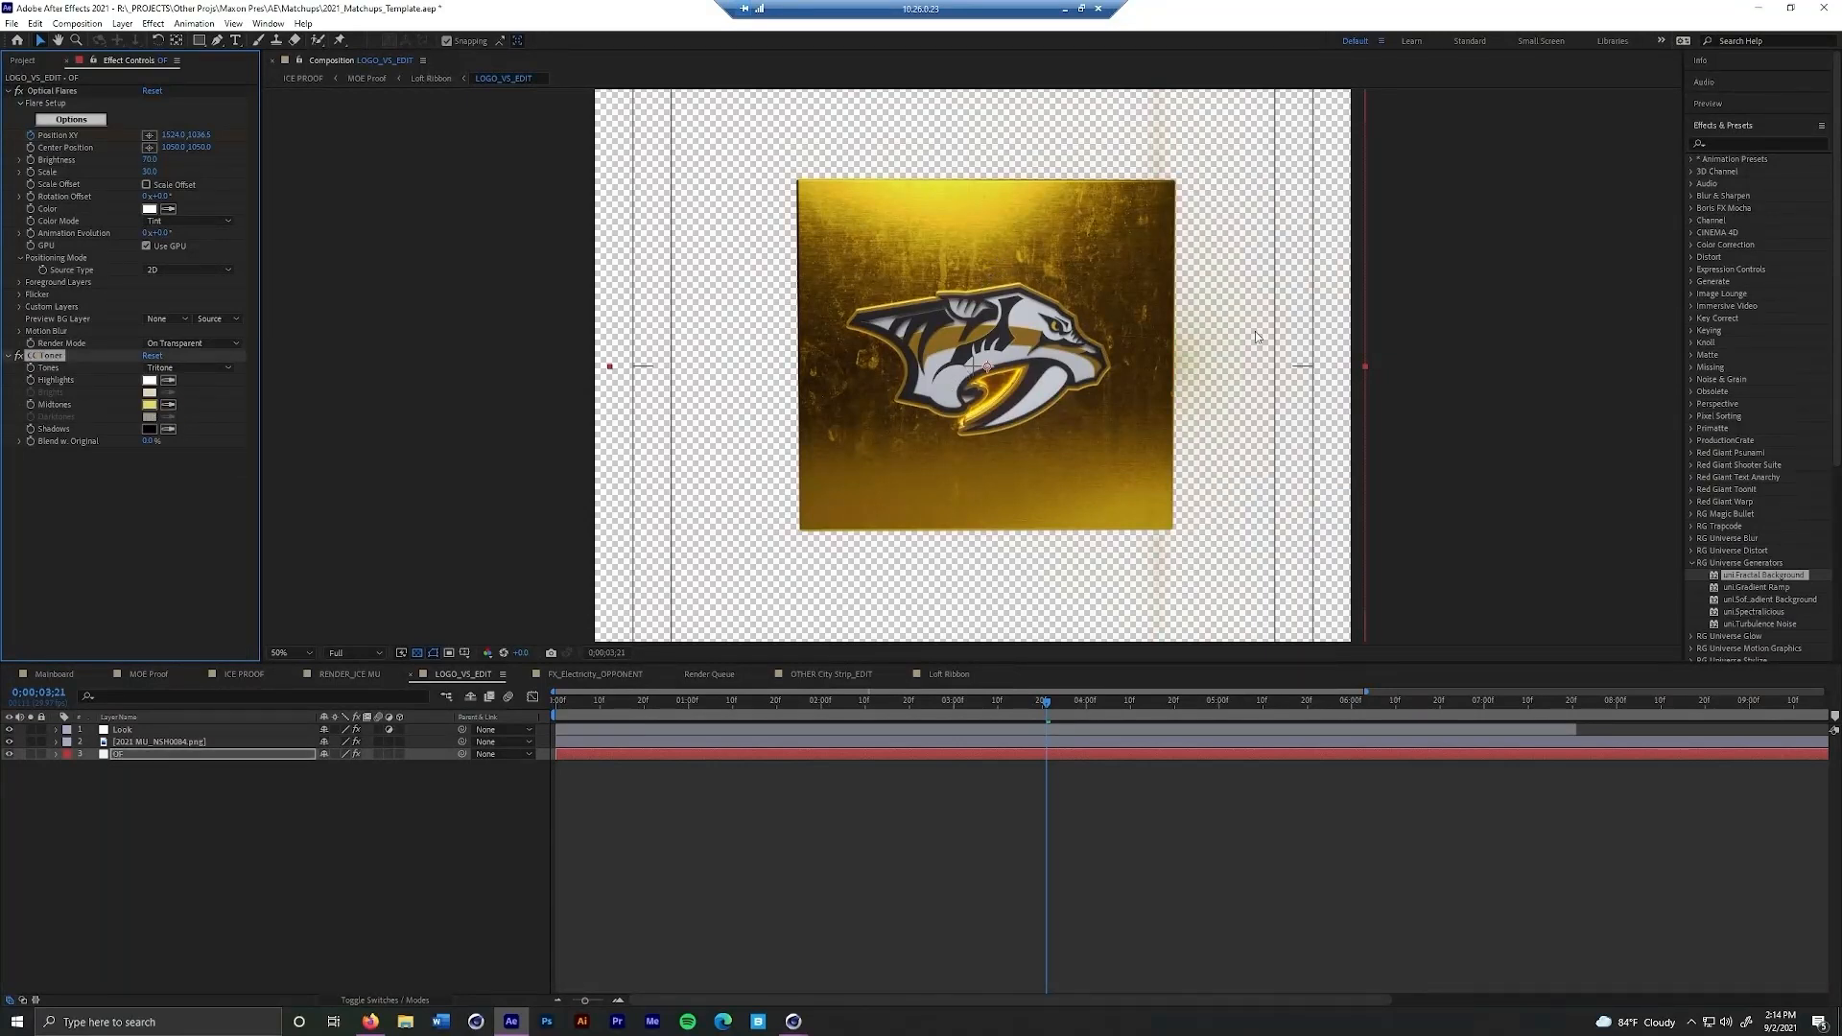
click(356, 79)
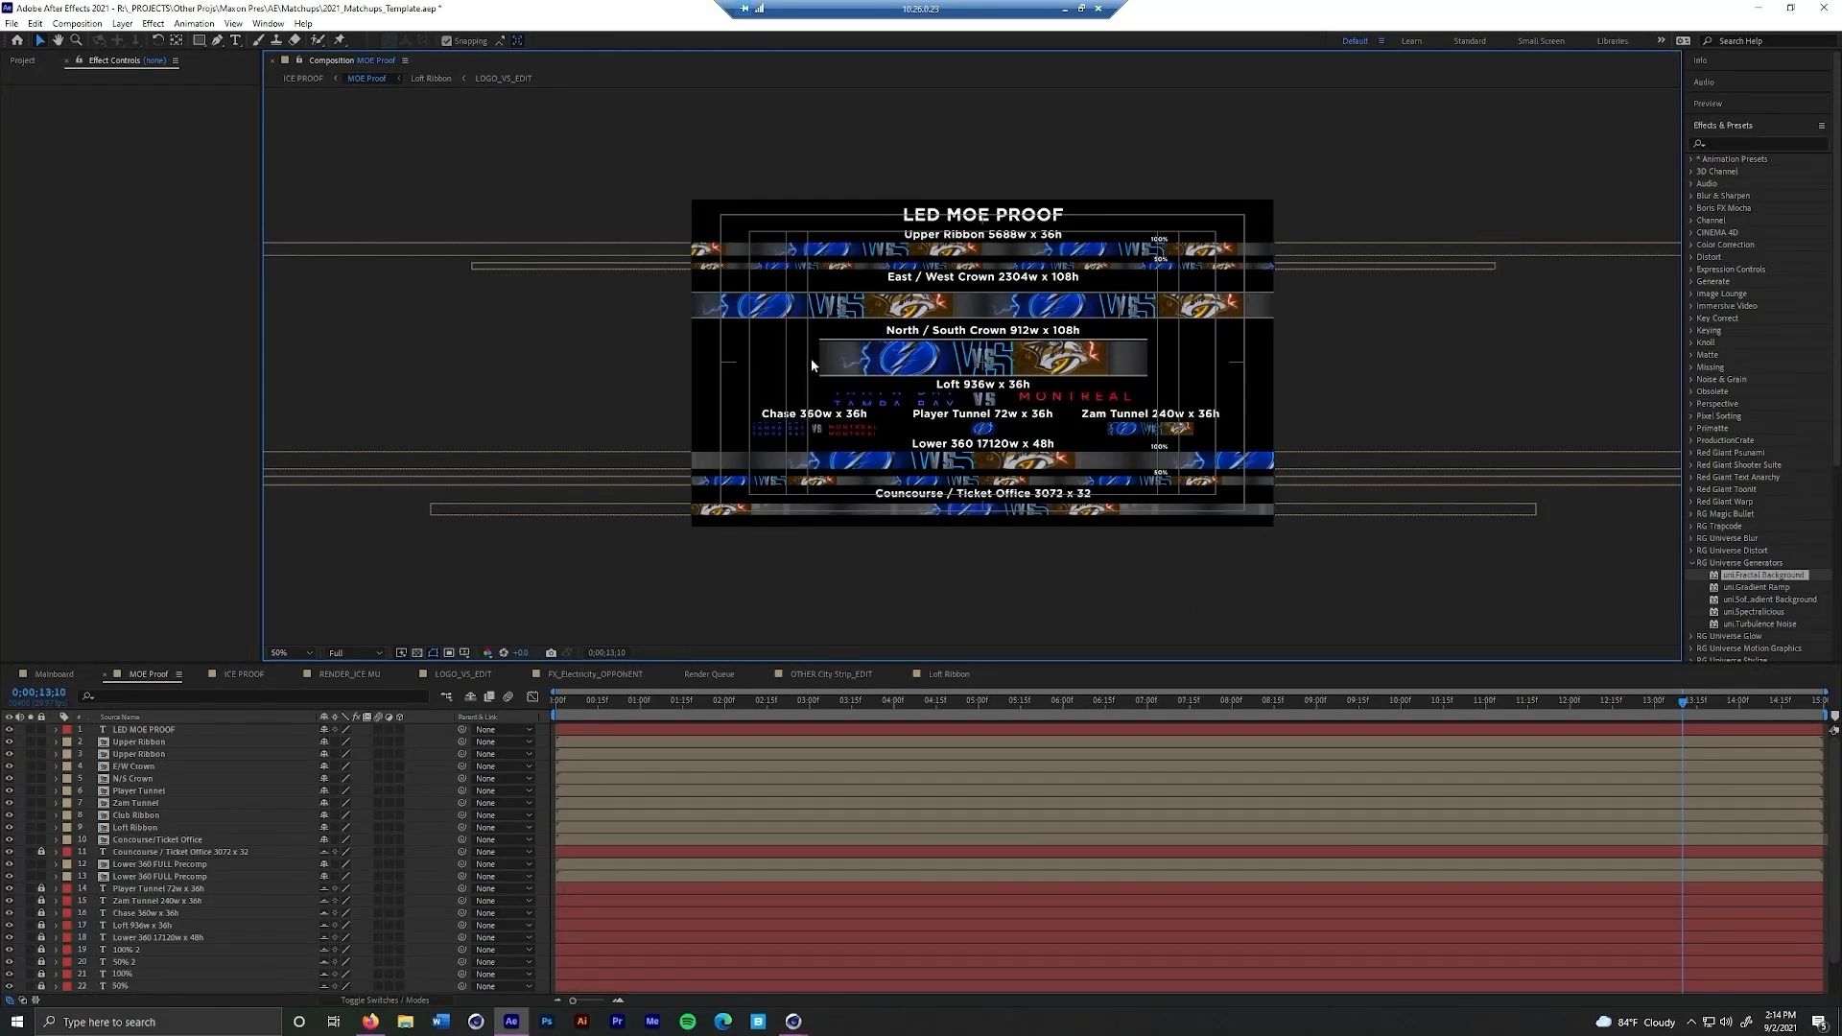
Set the CC Toner Midtones of the lightning footage in FX_Electricity_OPPONENT to golden yellow
click(595, 675)
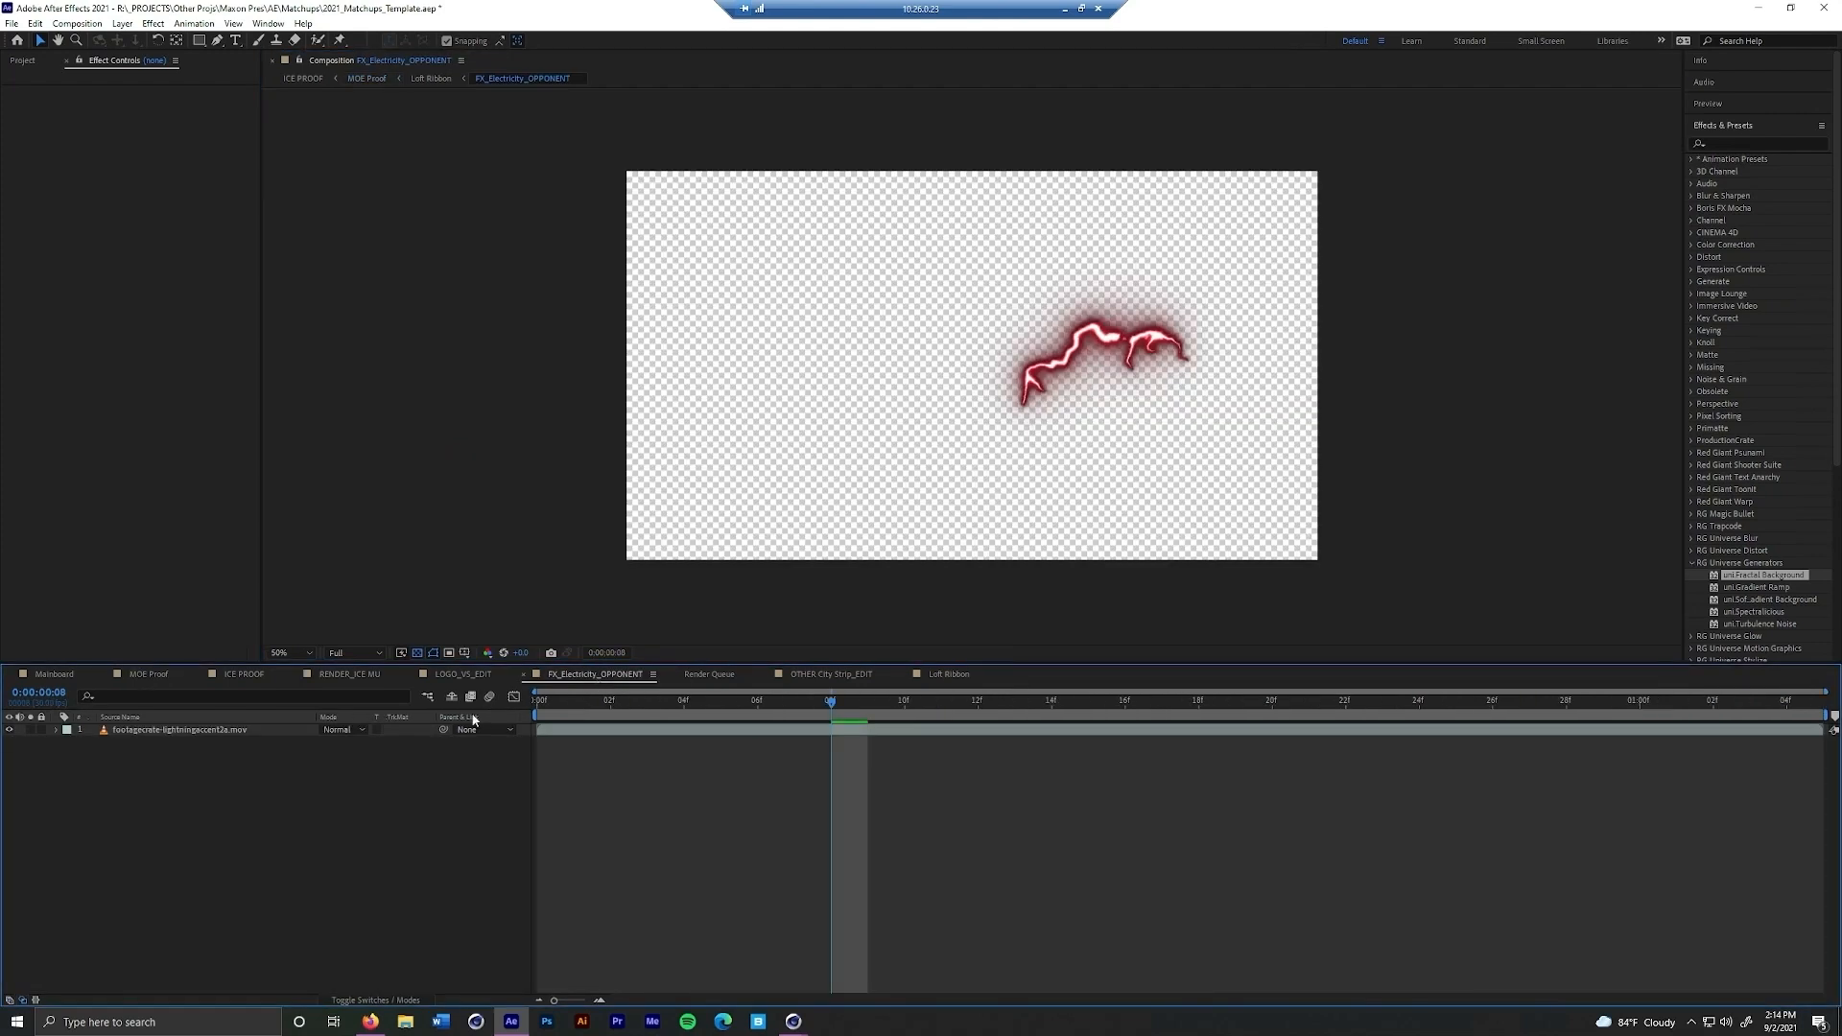
click(241, 731)
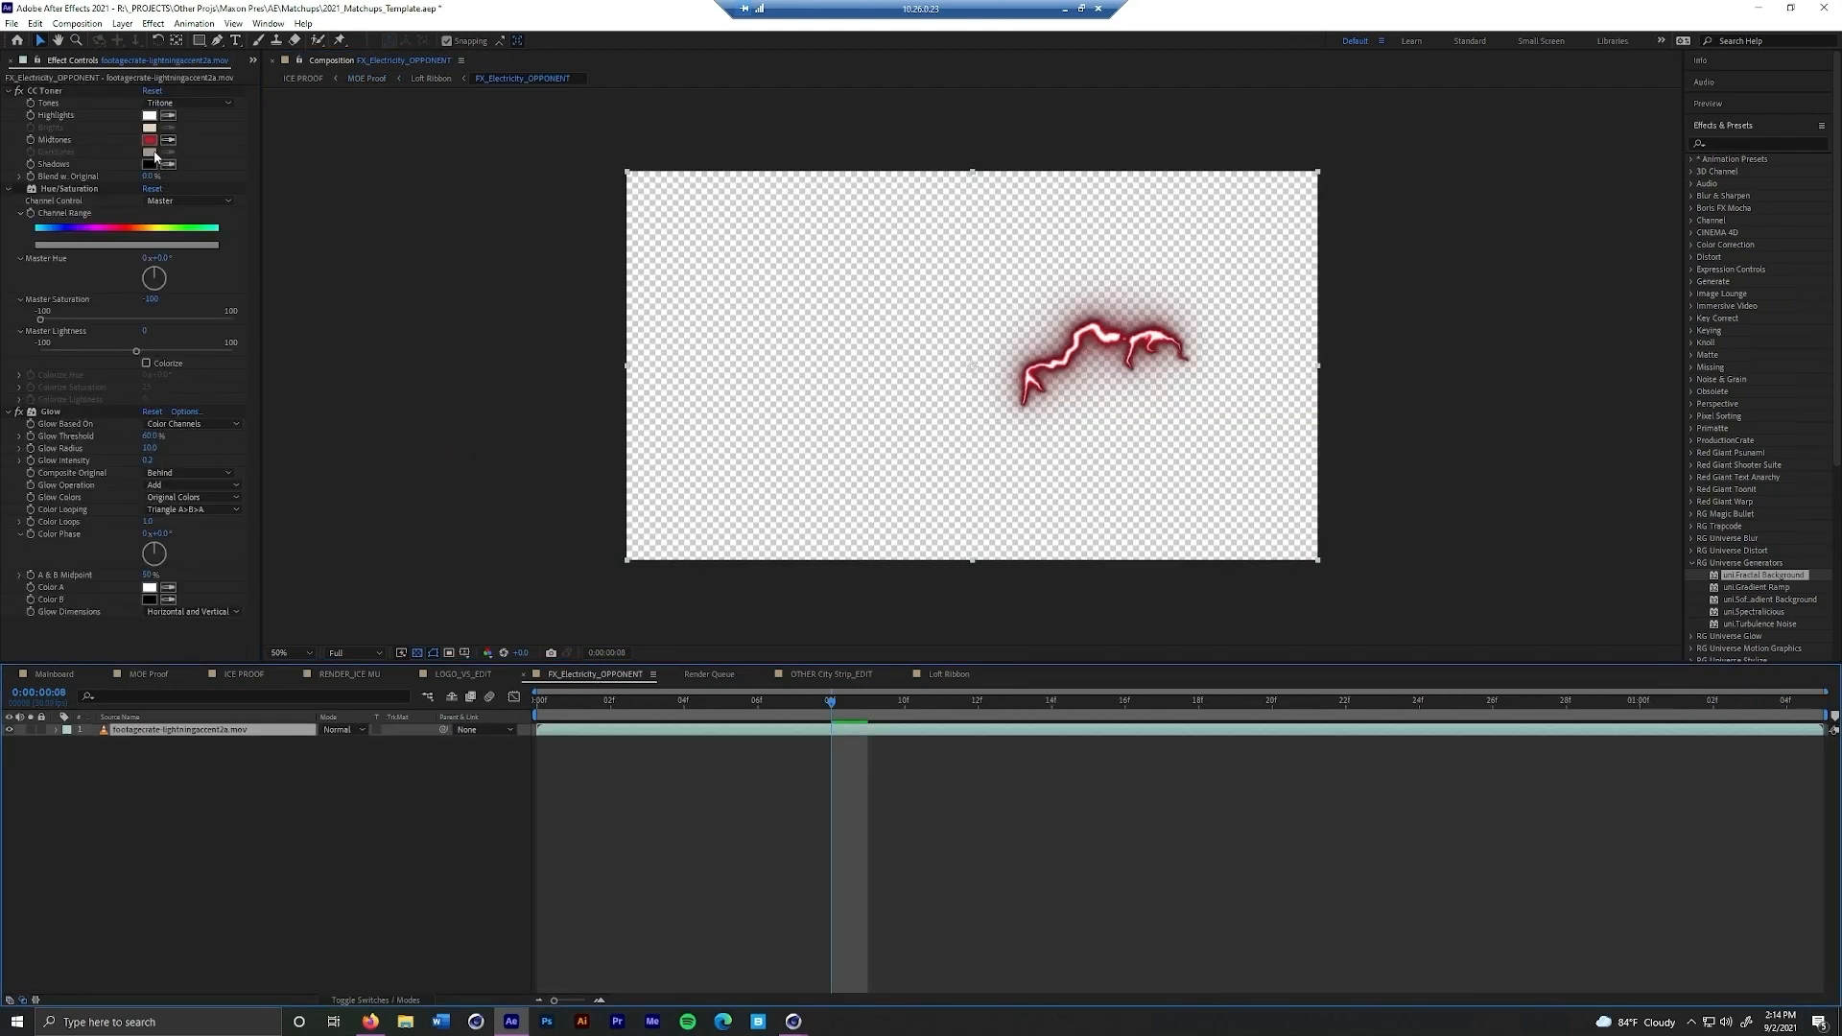
click(149, 141)
mouse_move(404, 545)
mouse_down()
mouse_move(404, 562)
mouse_move(404, 543)
mouse_up()
drag(376, 472, 395, 437)
click(532, 434)
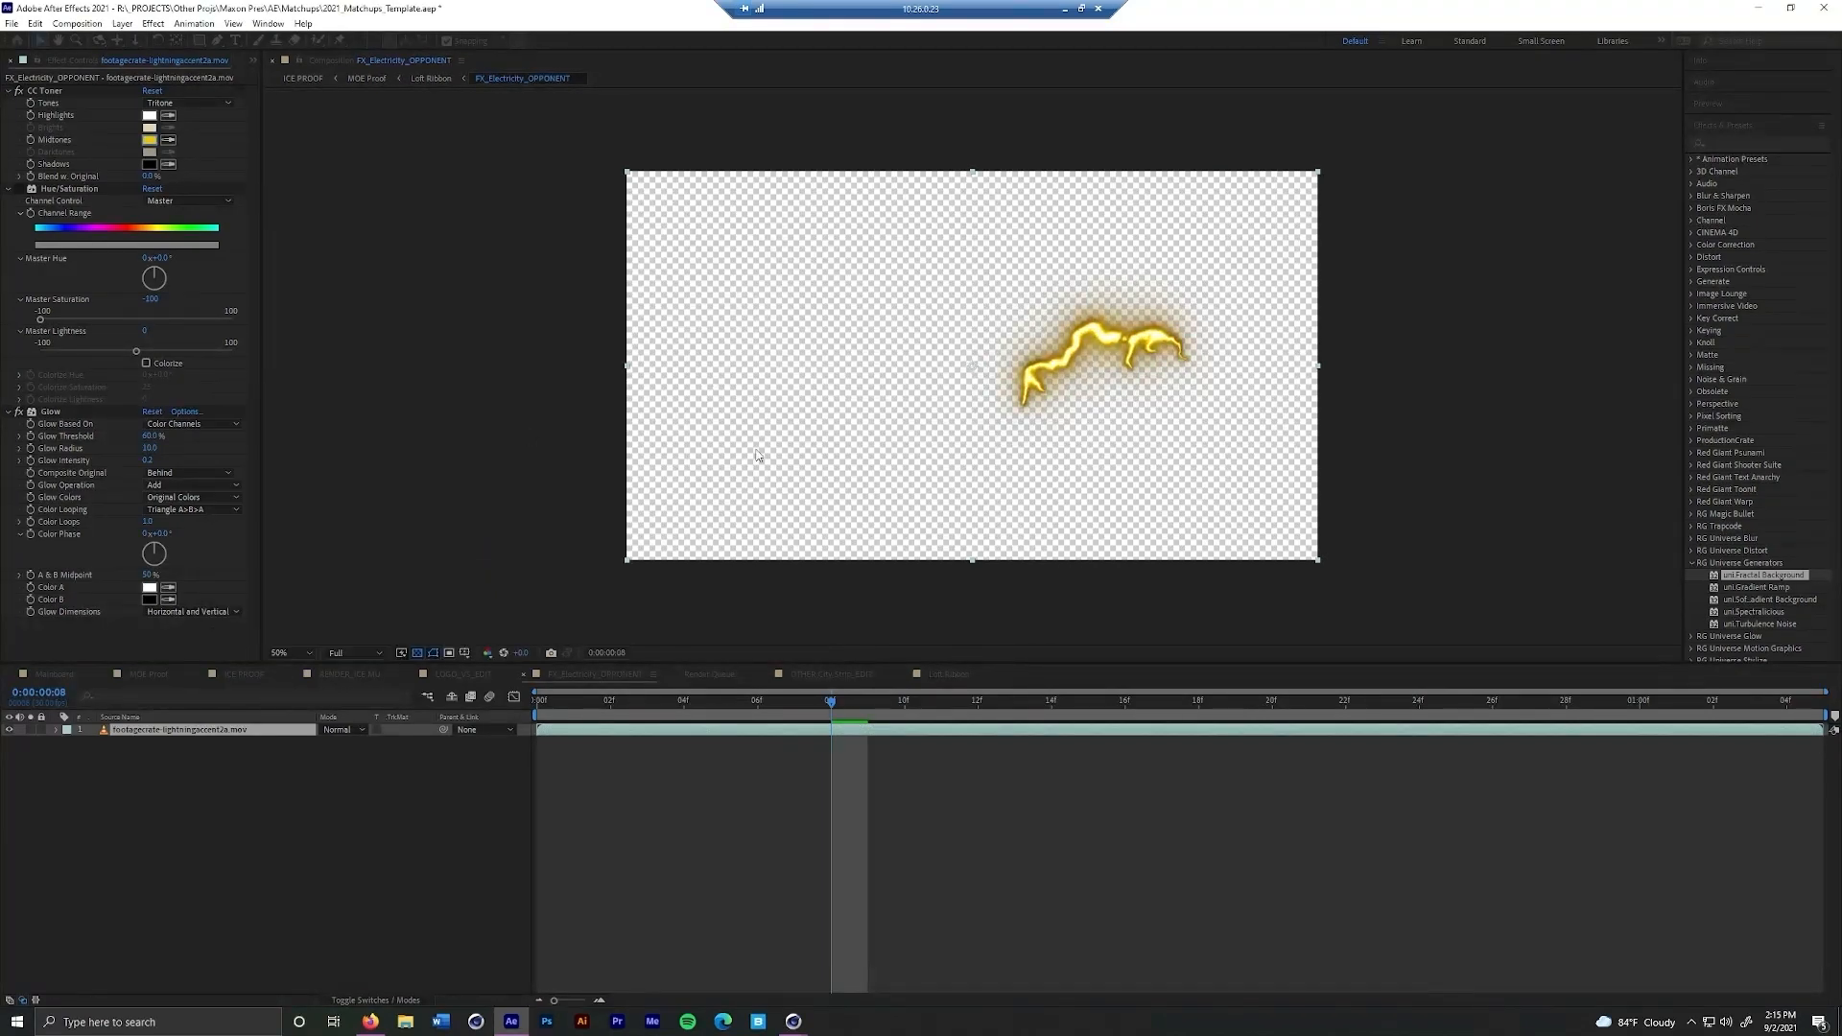
Show only the NASHVILLE Outlines layer in OTHER City Strip_EDIT instead of the montreal outlines, and check the MOE Proof composition
click(833, 674)
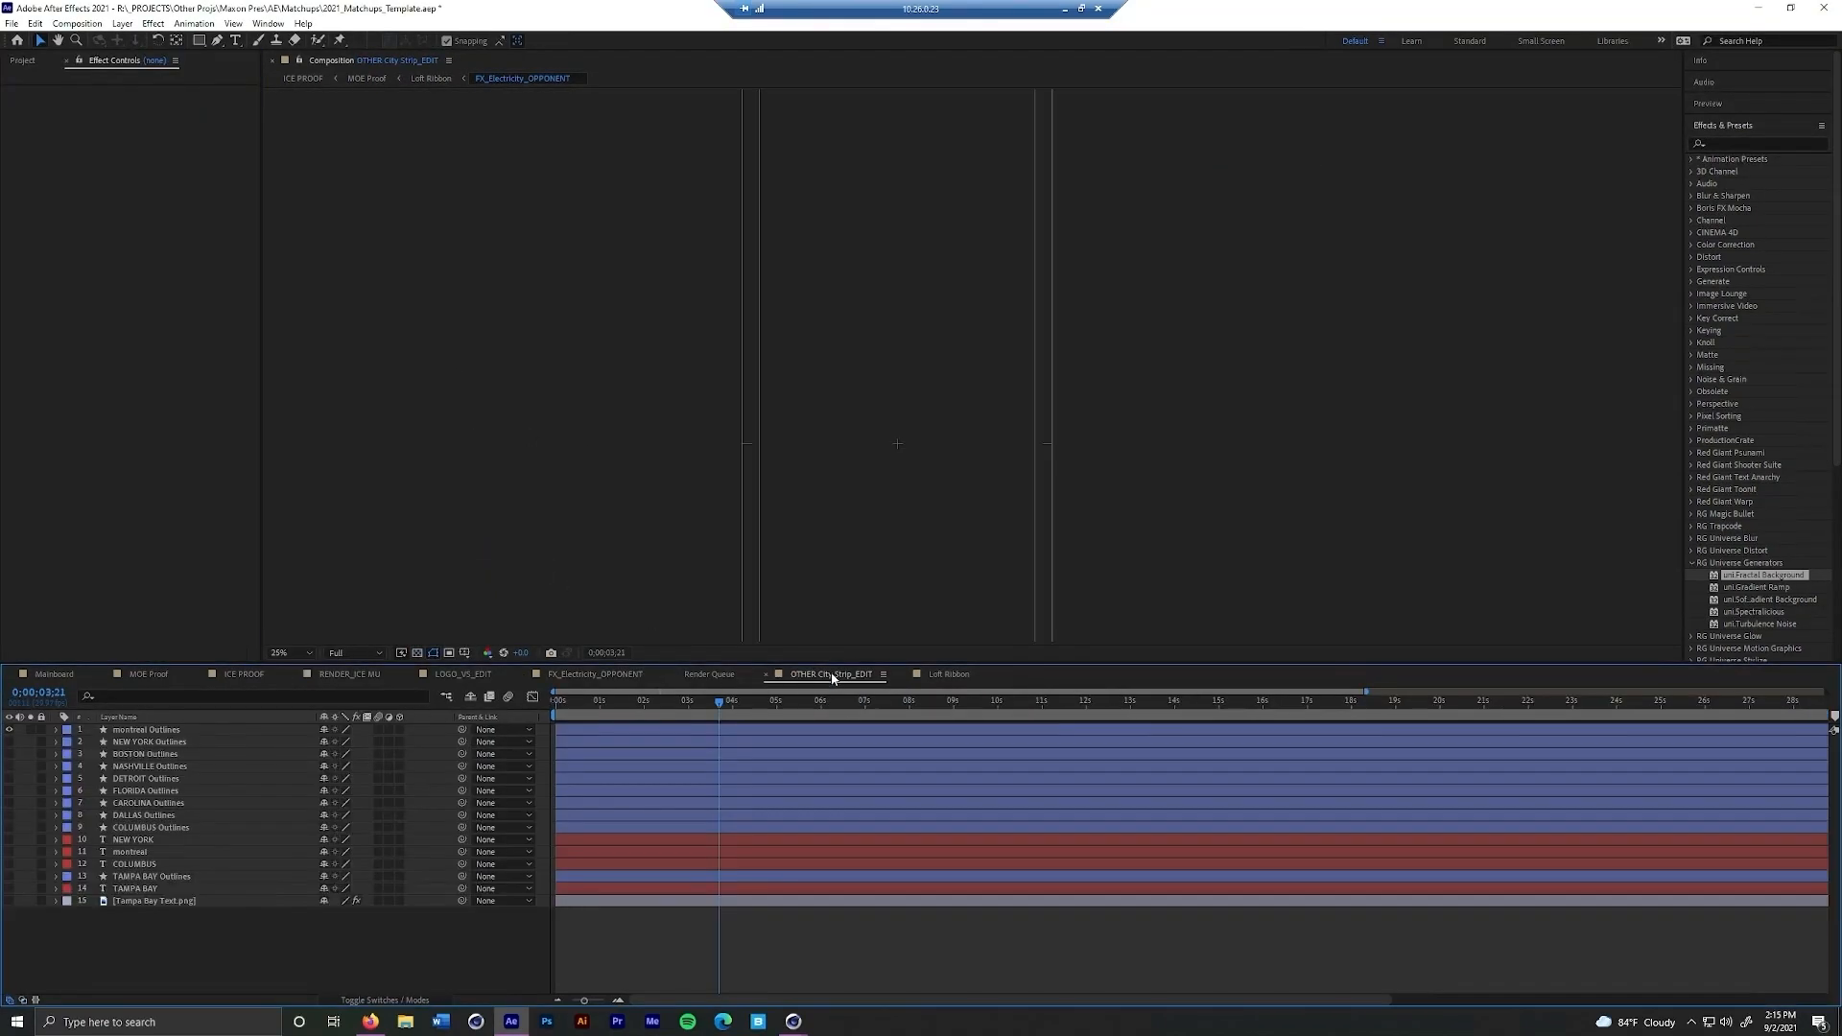
click(9, 729)
click(10, 780)
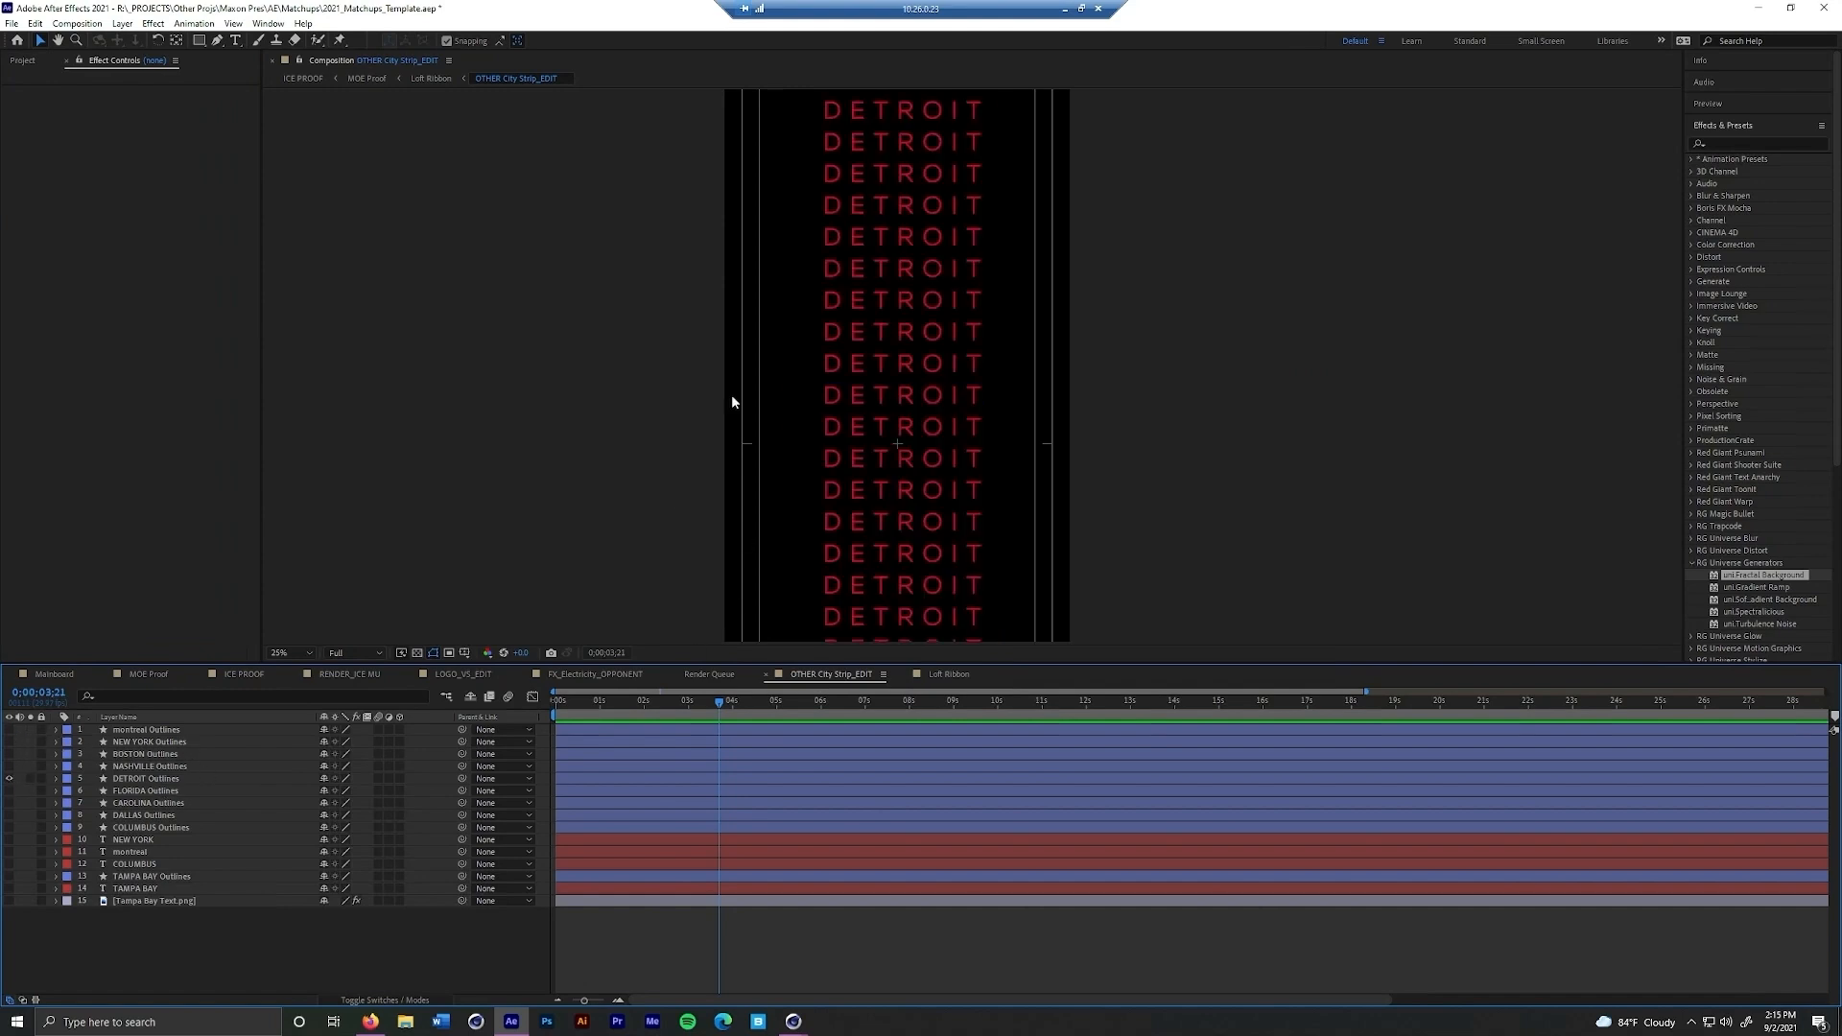
click(10, 778)
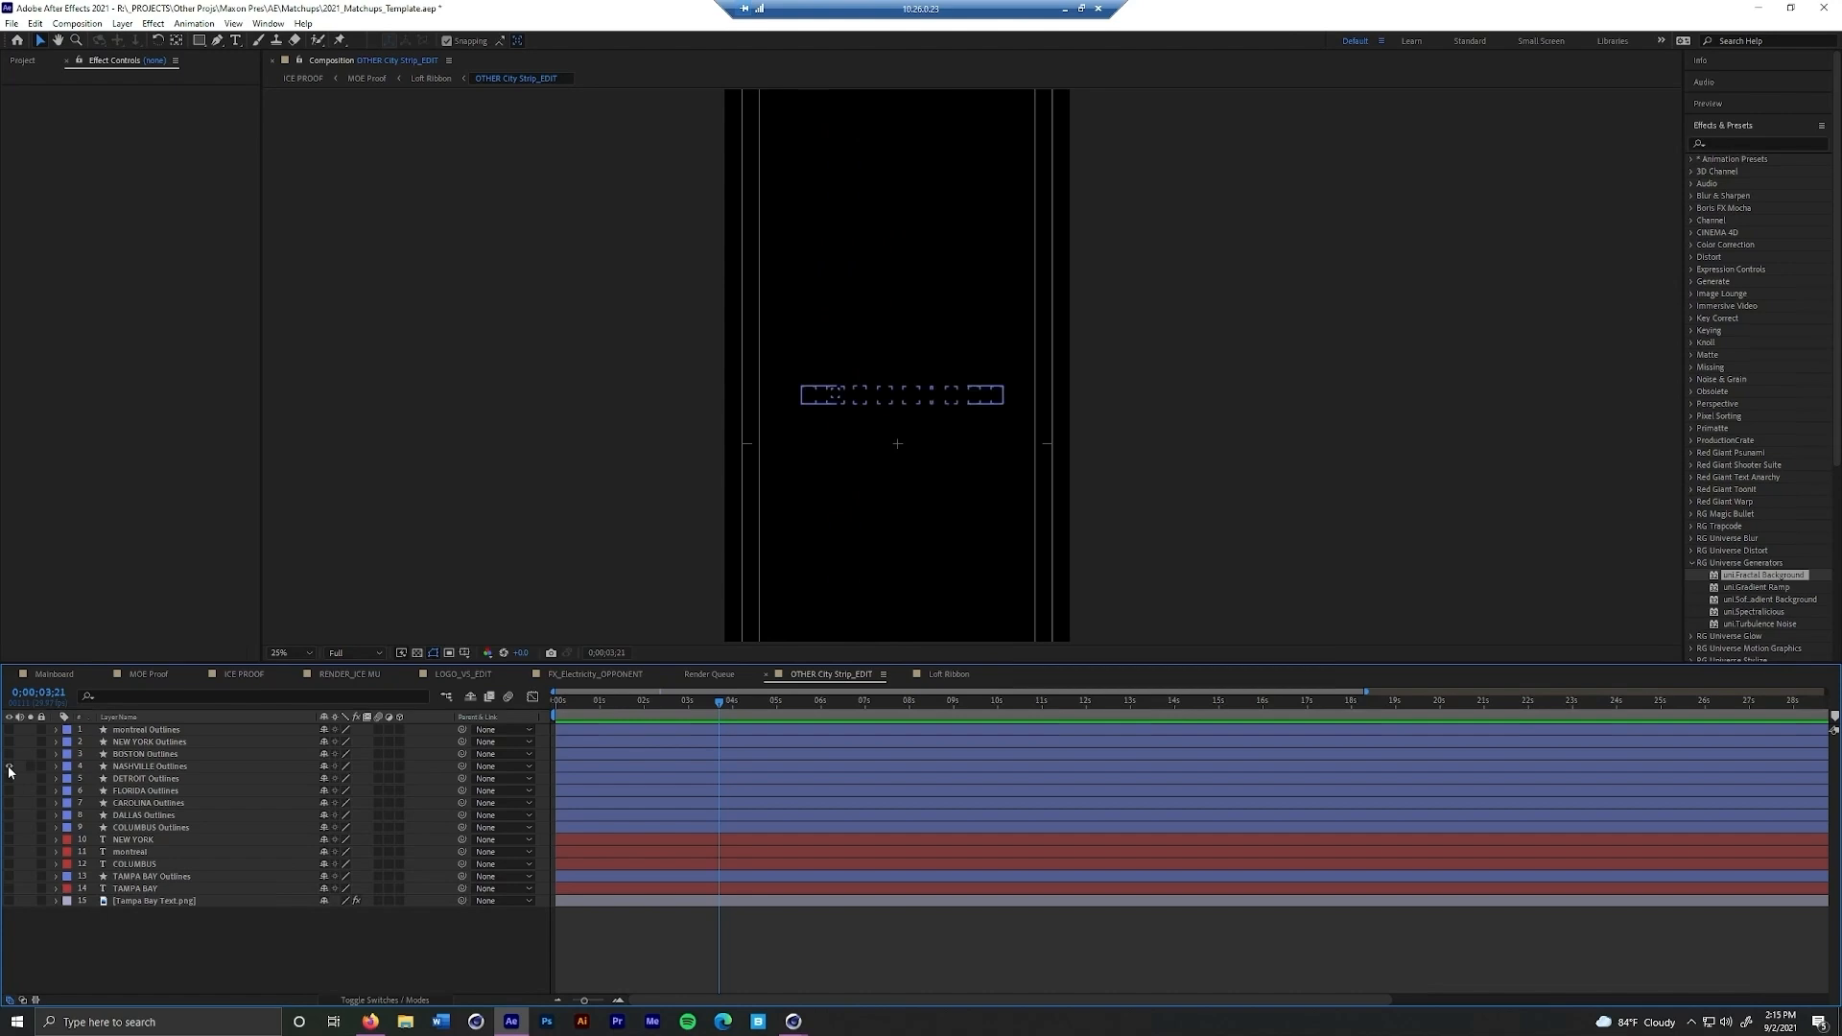
click(10, 765)
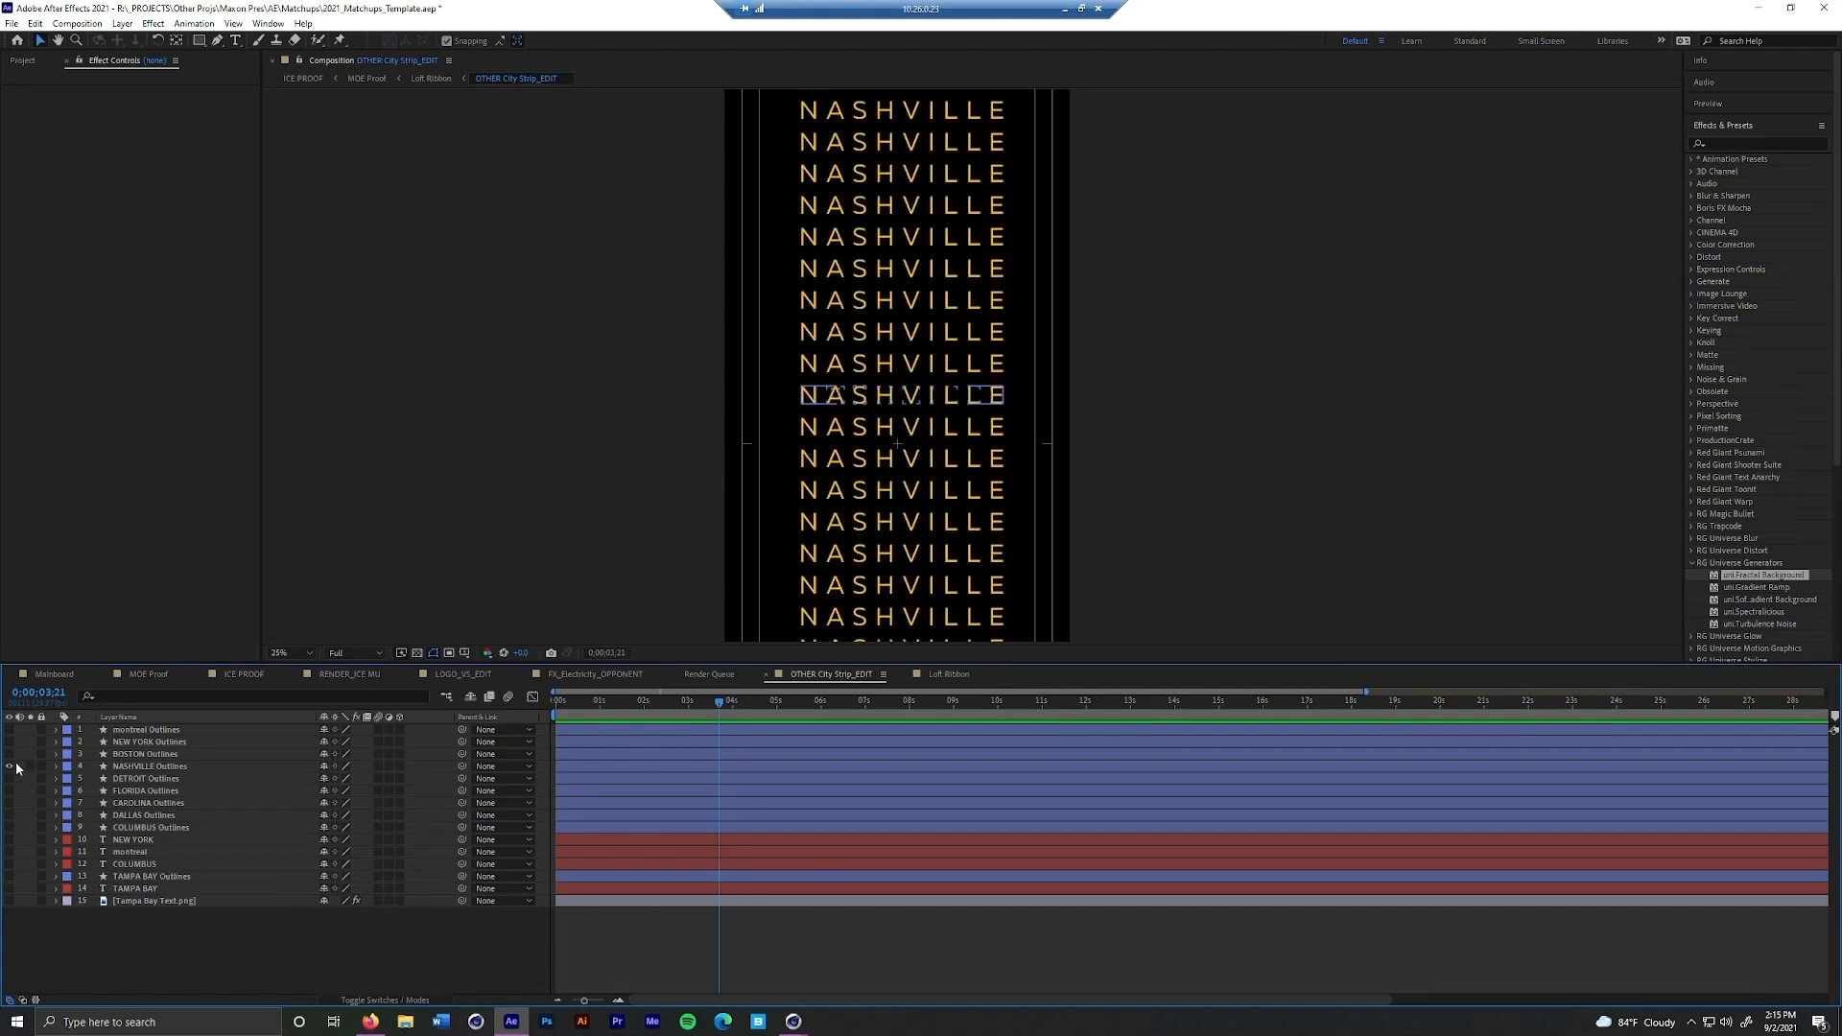
click(369, 79)
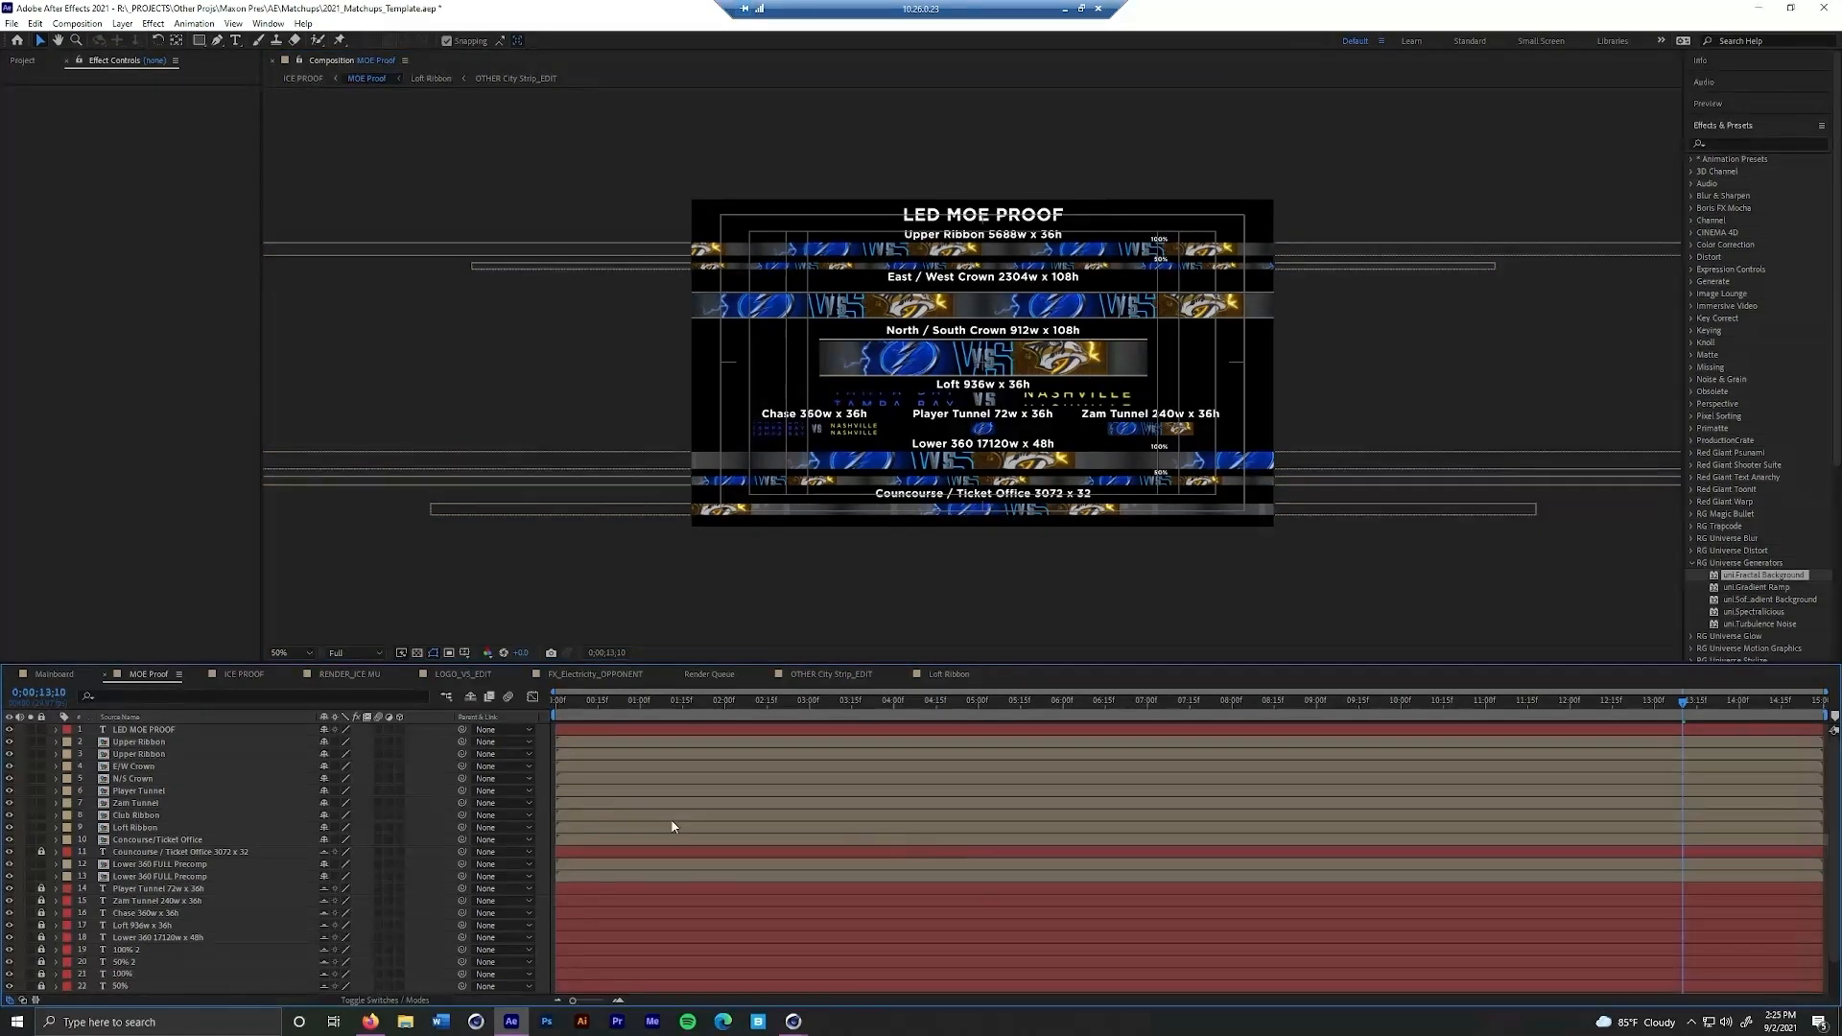
View the ICE PROOF and RENDER_ICE MU compositions, soloing the ice mapping reference layer briefly to see the rink layout
click(246, 675)
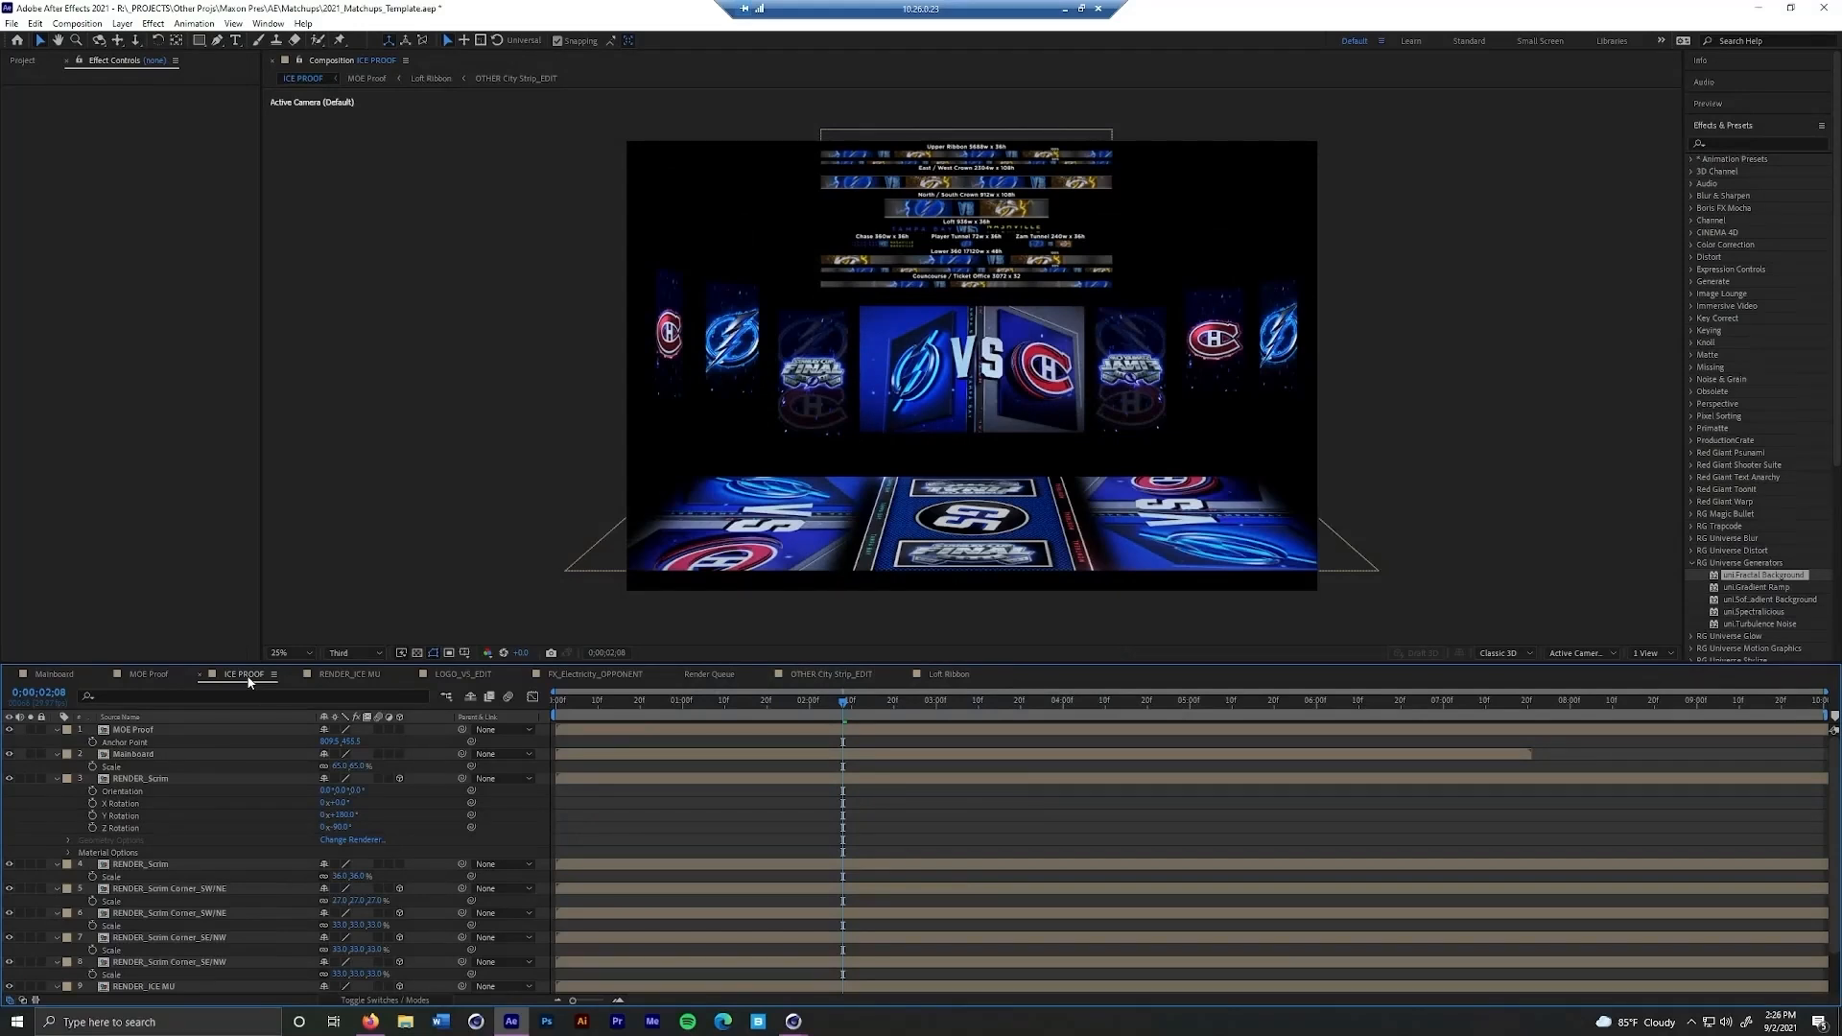
click(353, 676)
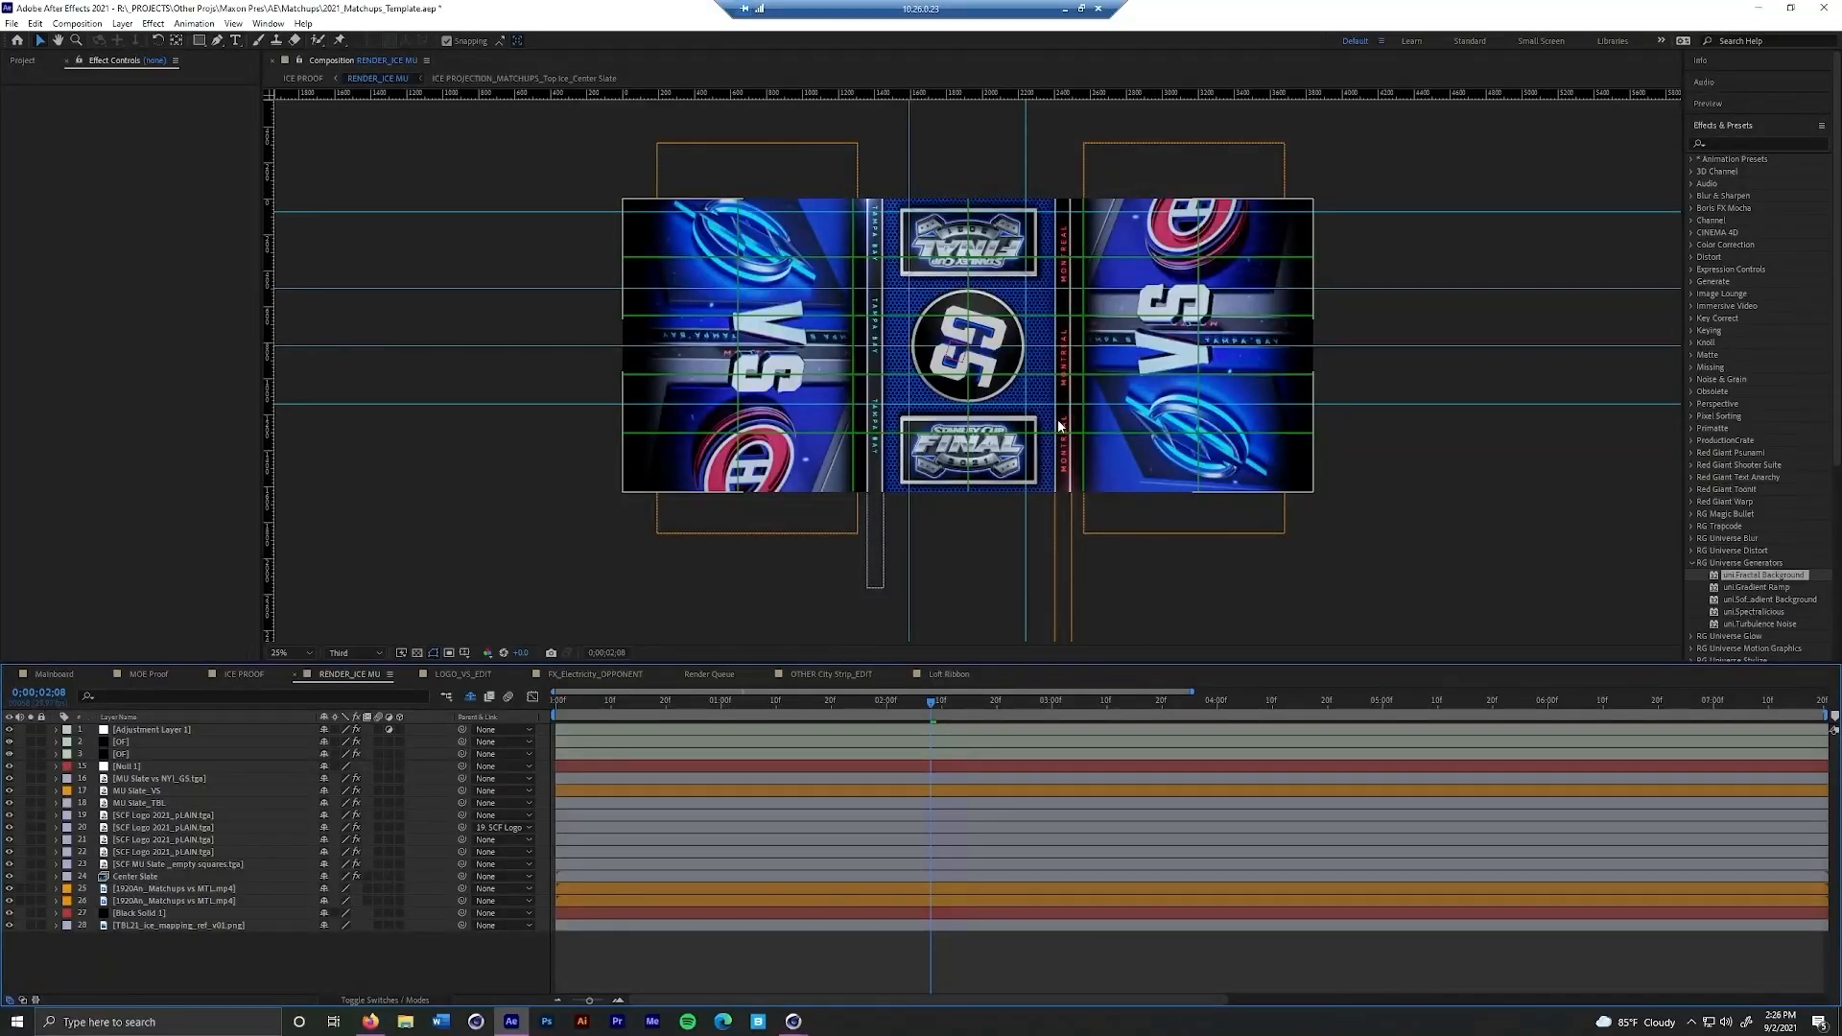
click(31, 927)
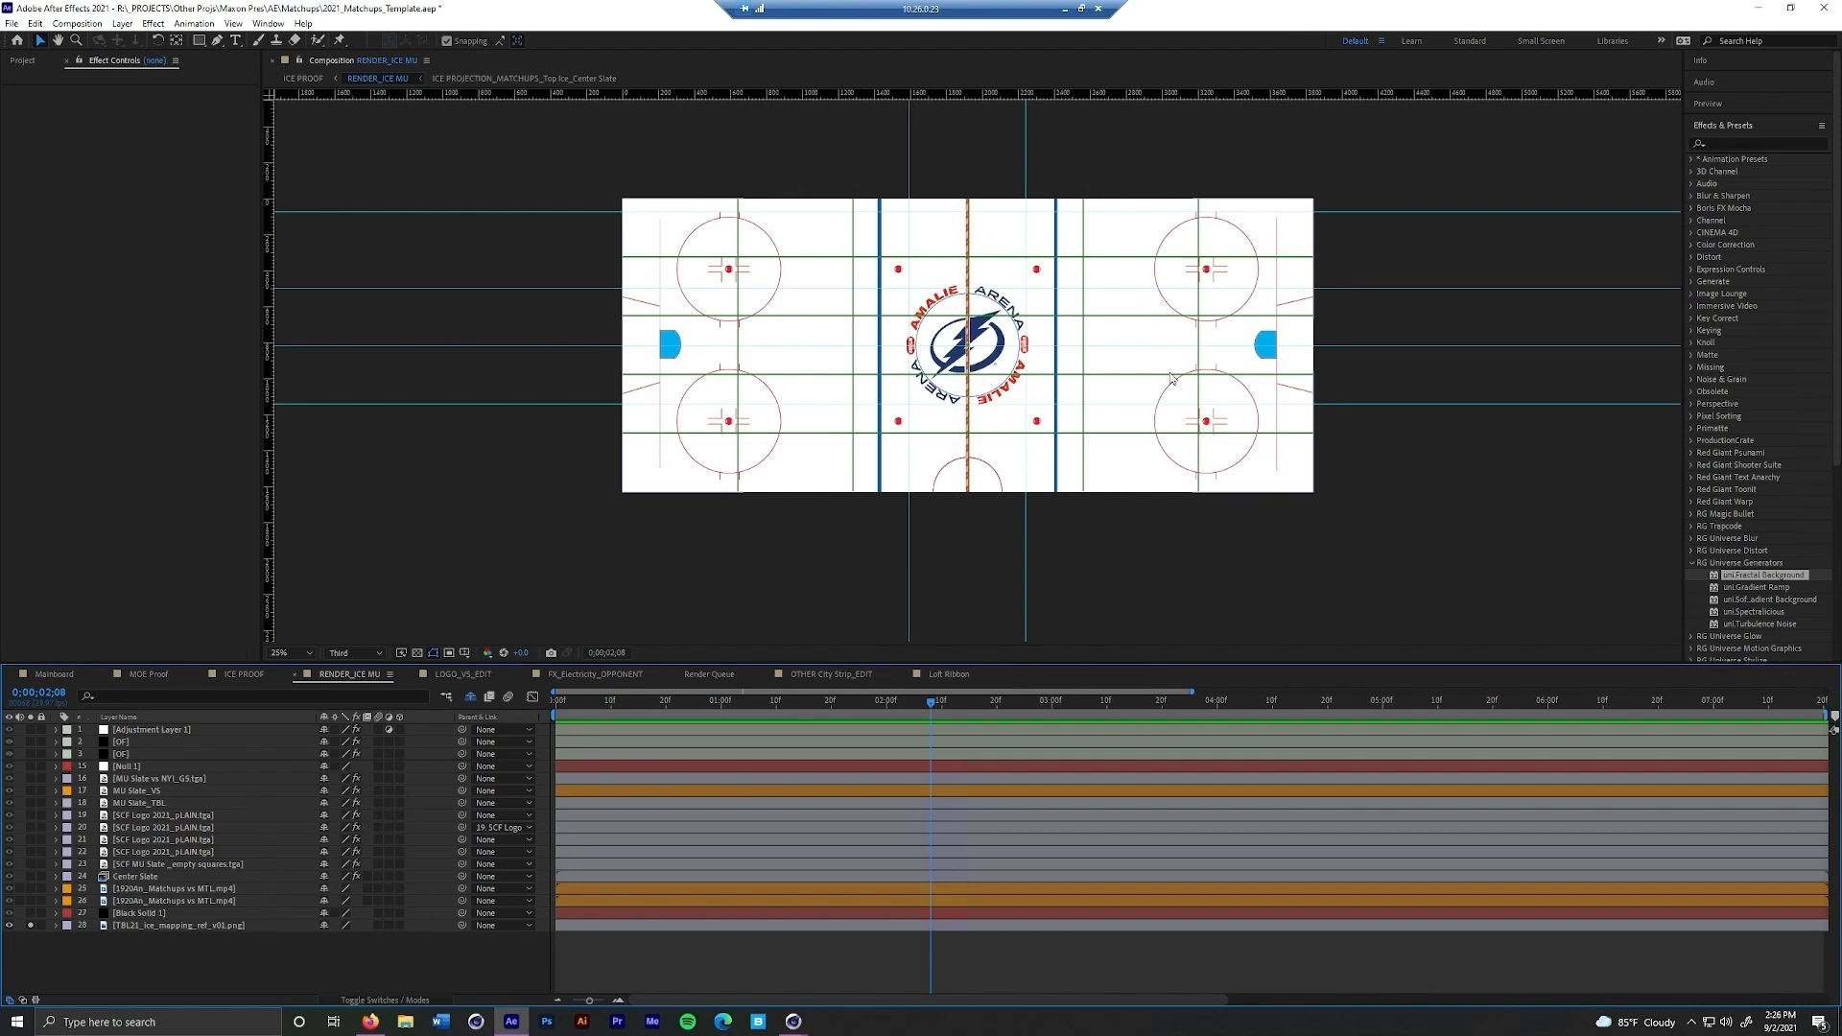
click(30, 925)
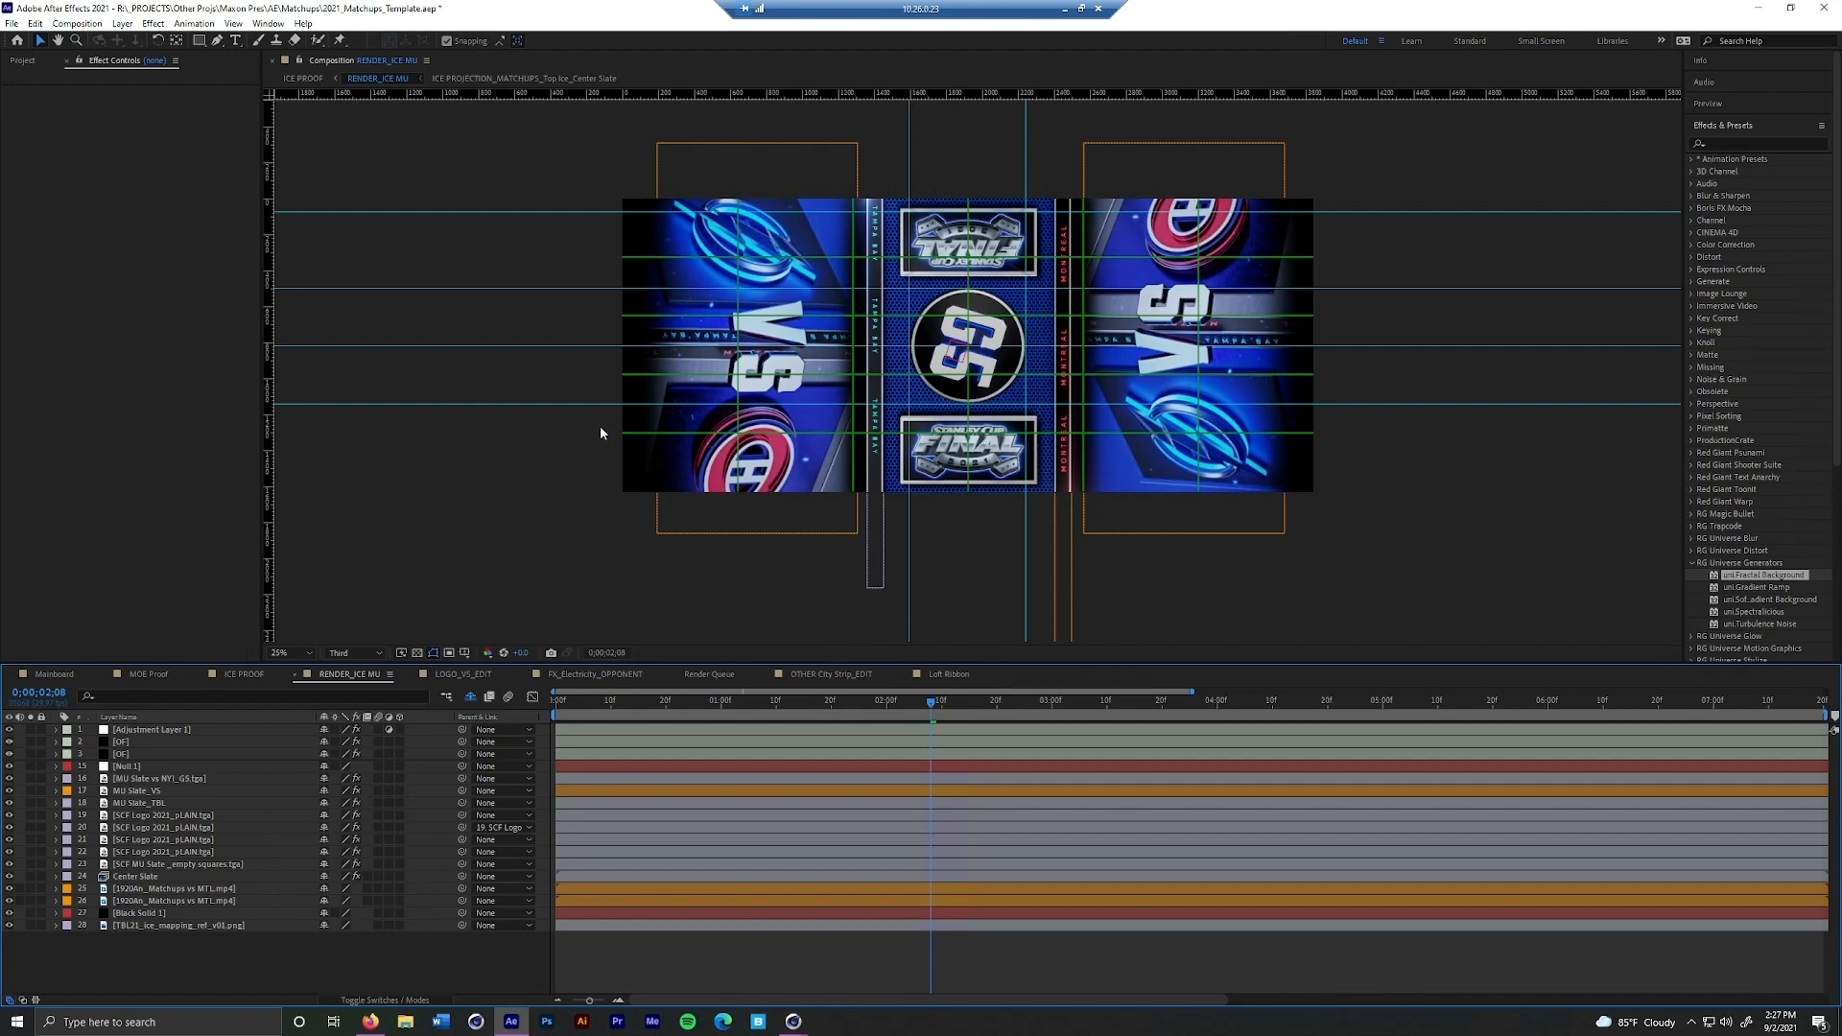
Scrub back and forth through the RENDER_ICE MU timeline to review the ice projection's motion
drag(933, 712, 1046, 742)
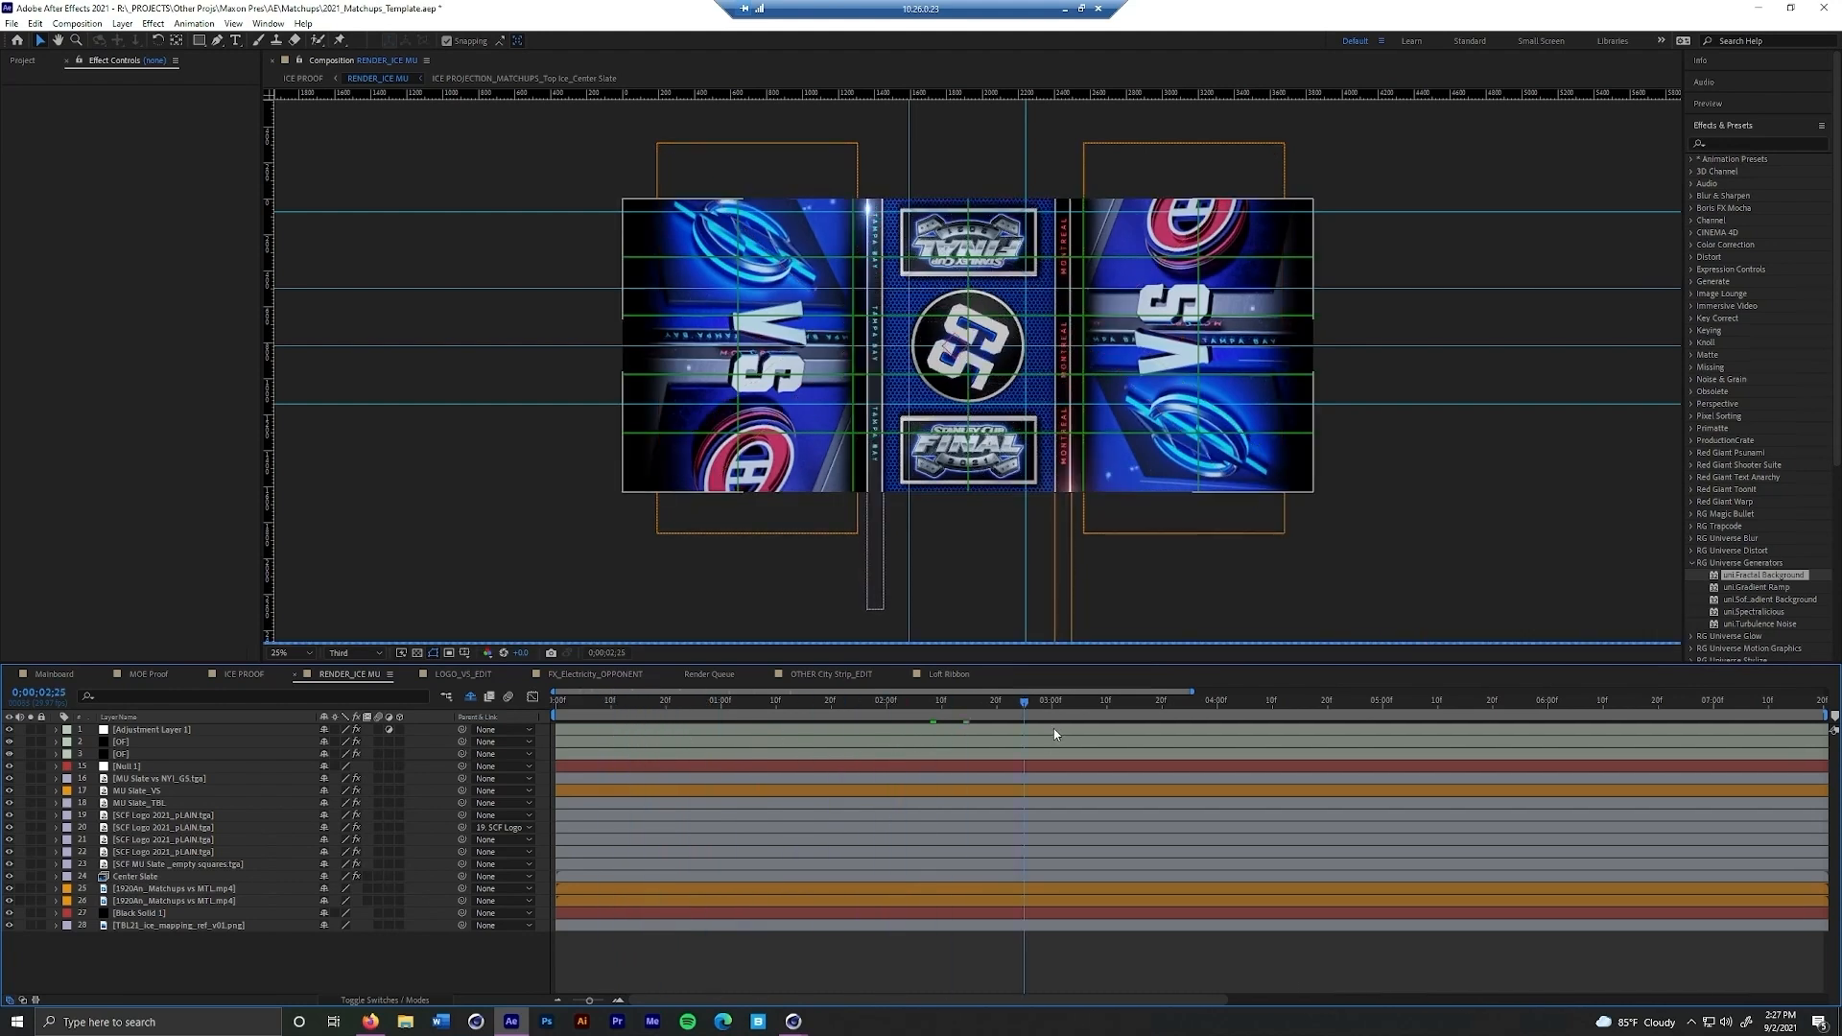
drag(1026, 705, 909, 740)
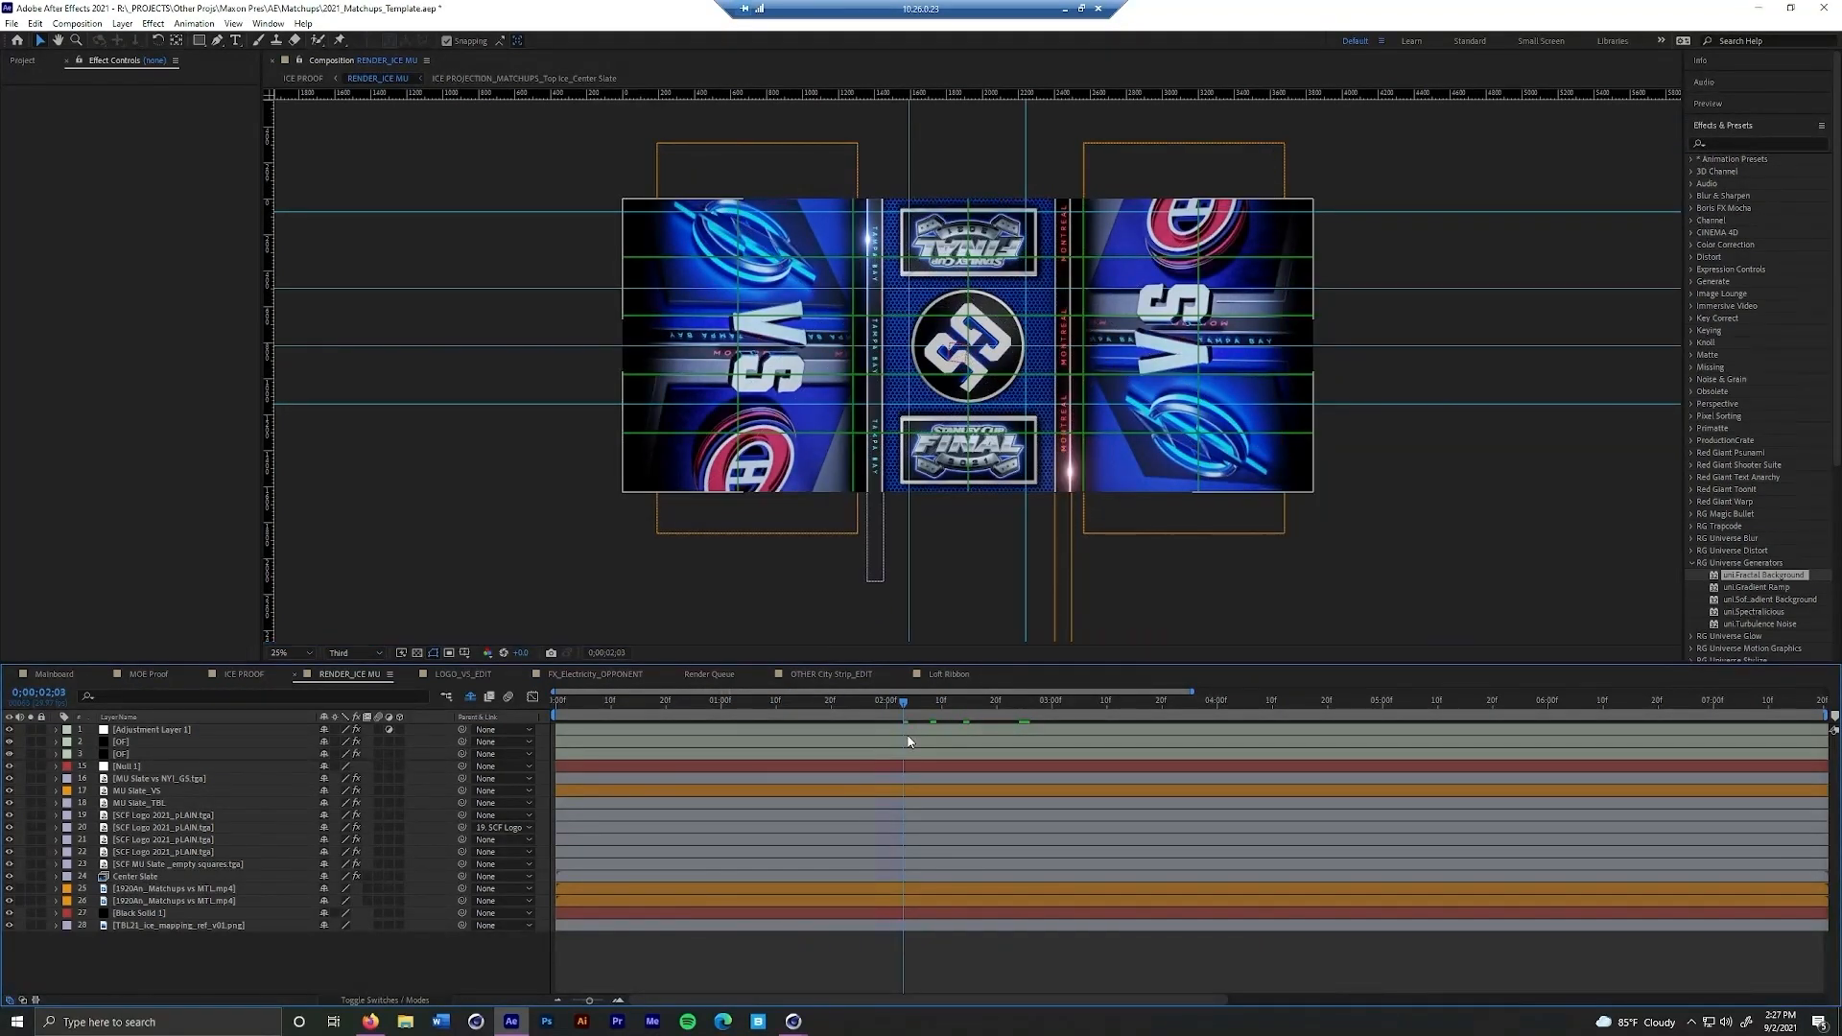
drag(929, 701, 1015, 707)
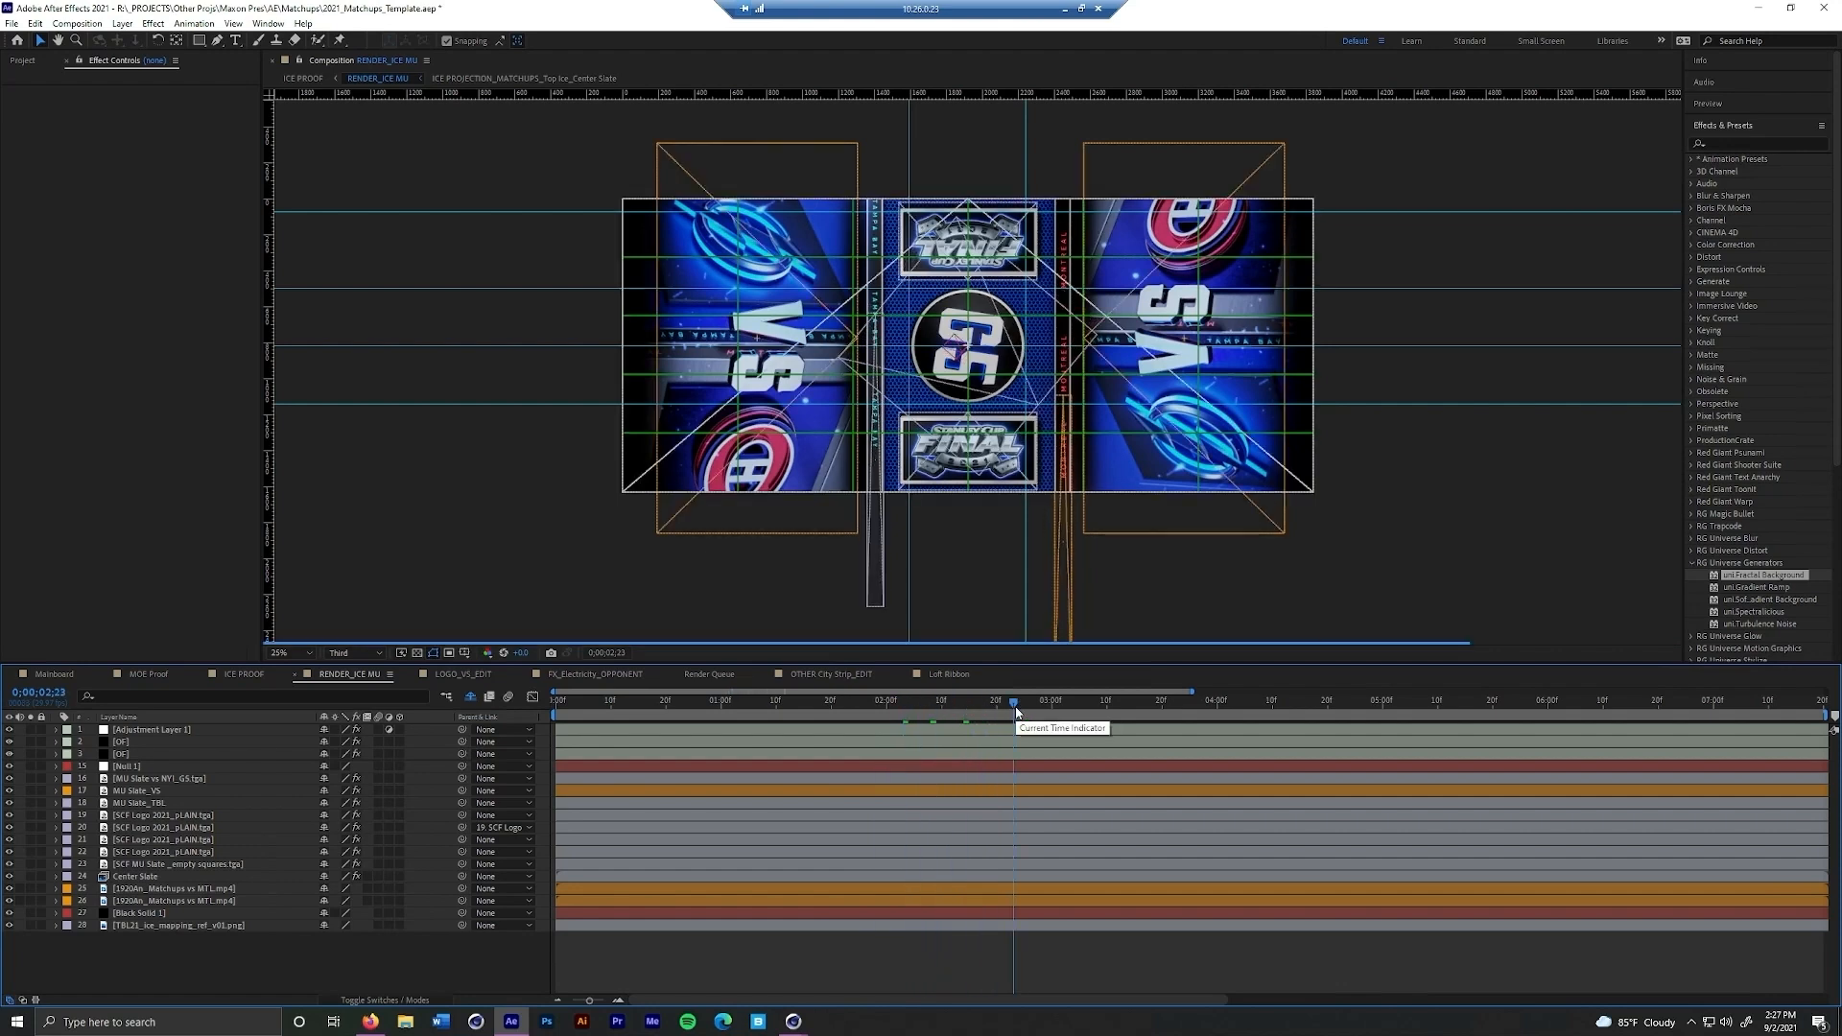
Check the RENDER_ICE MU composition settings, and solo the lower SCF Logo layer briefly to examine its glow effect settings
key(ctrl+k)
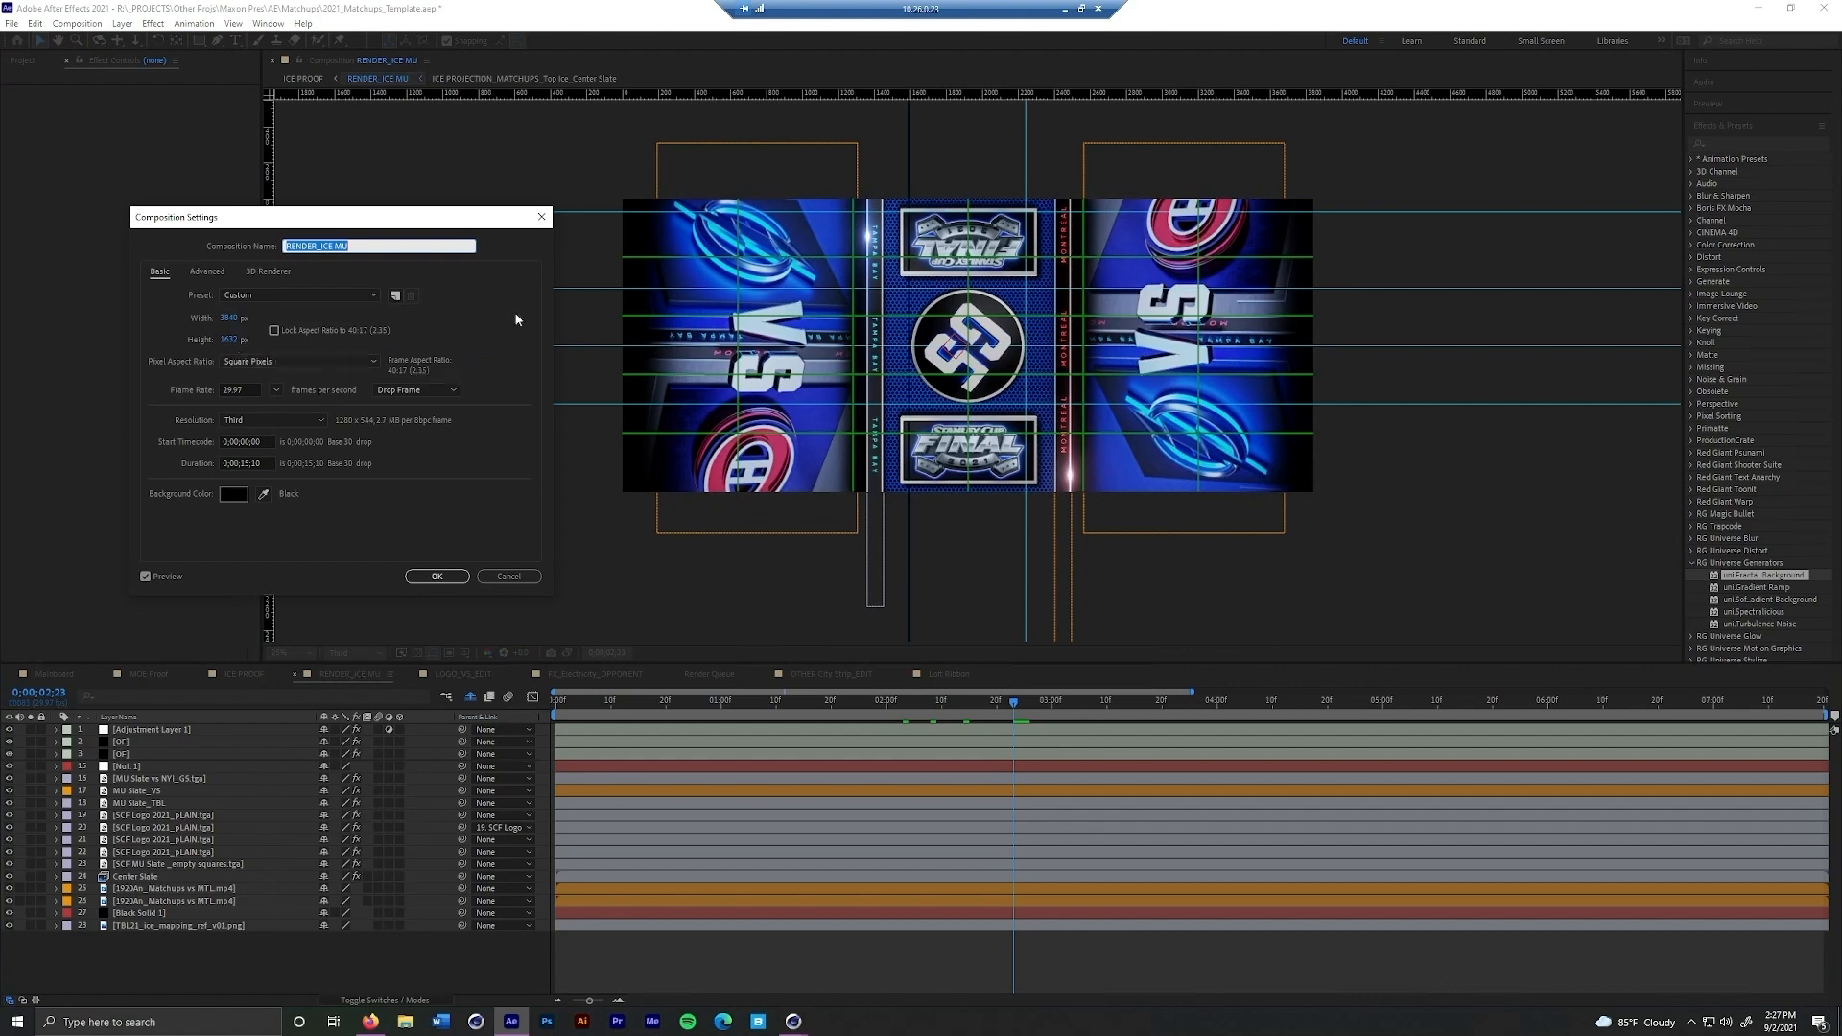
click(509, 577)
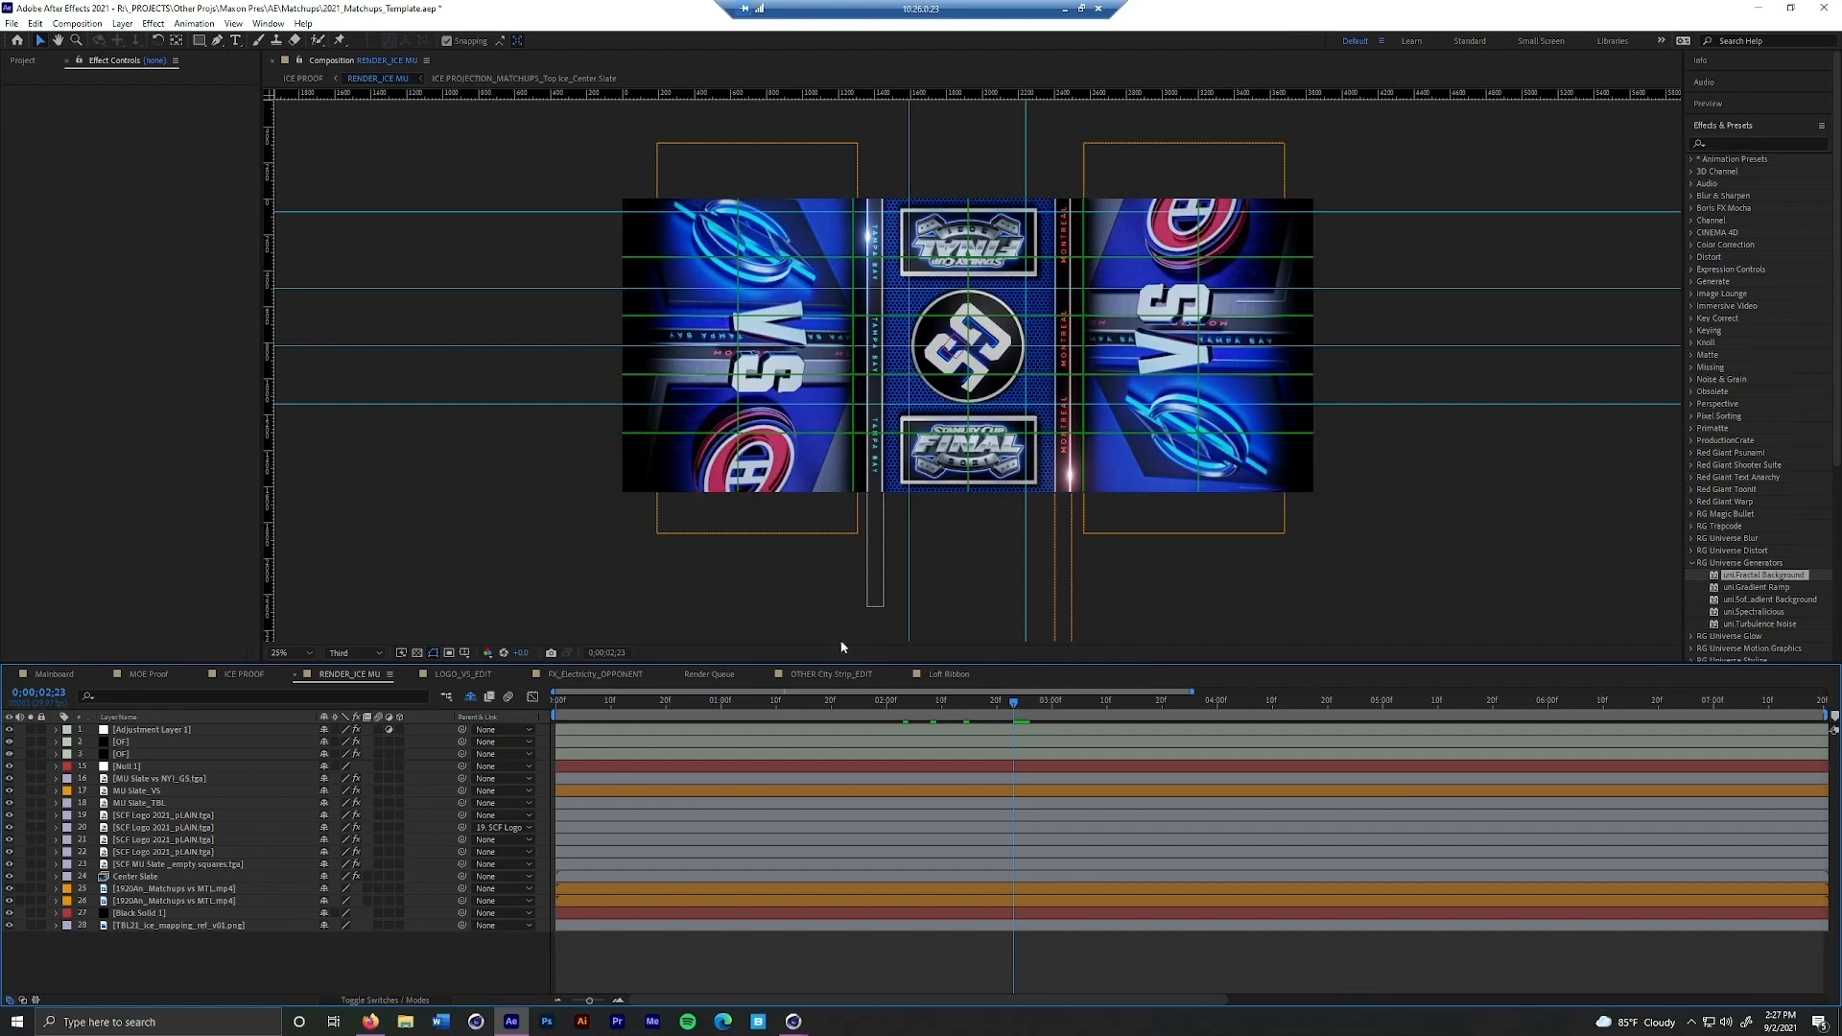
click(192, 853)
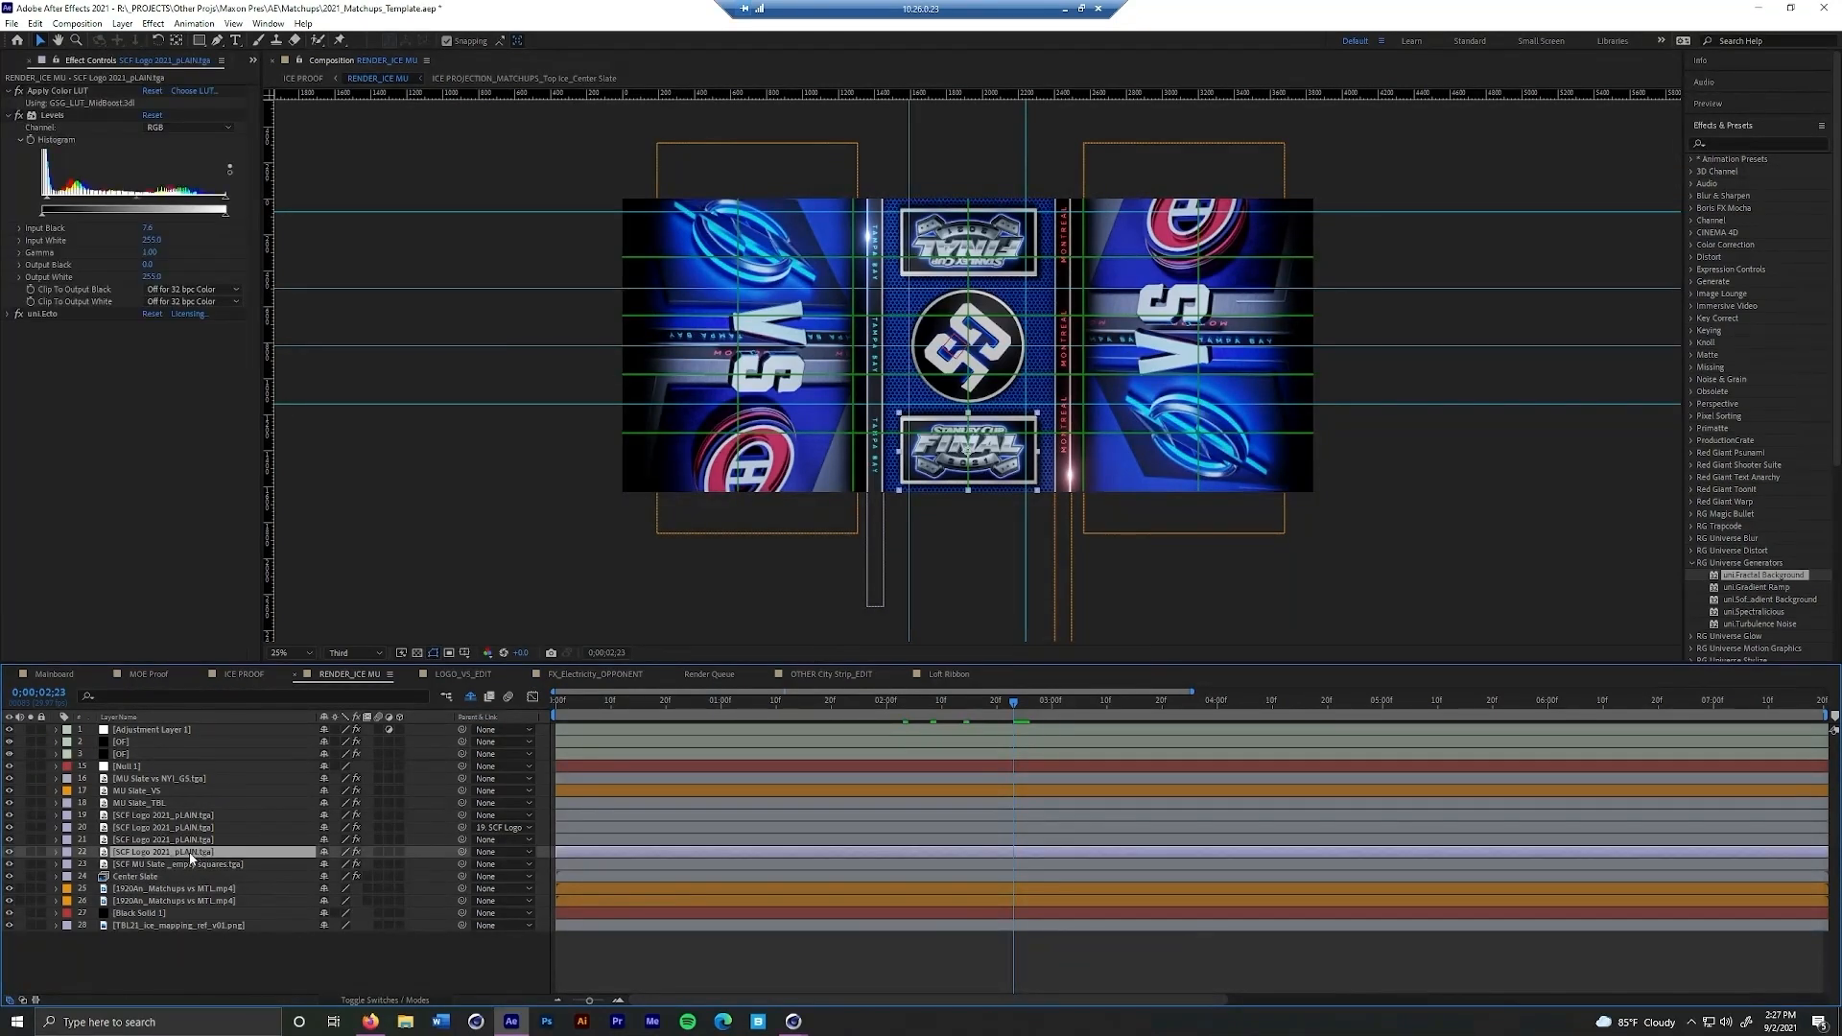
click(30, 852)
click(31, 853)
click(29, 852)
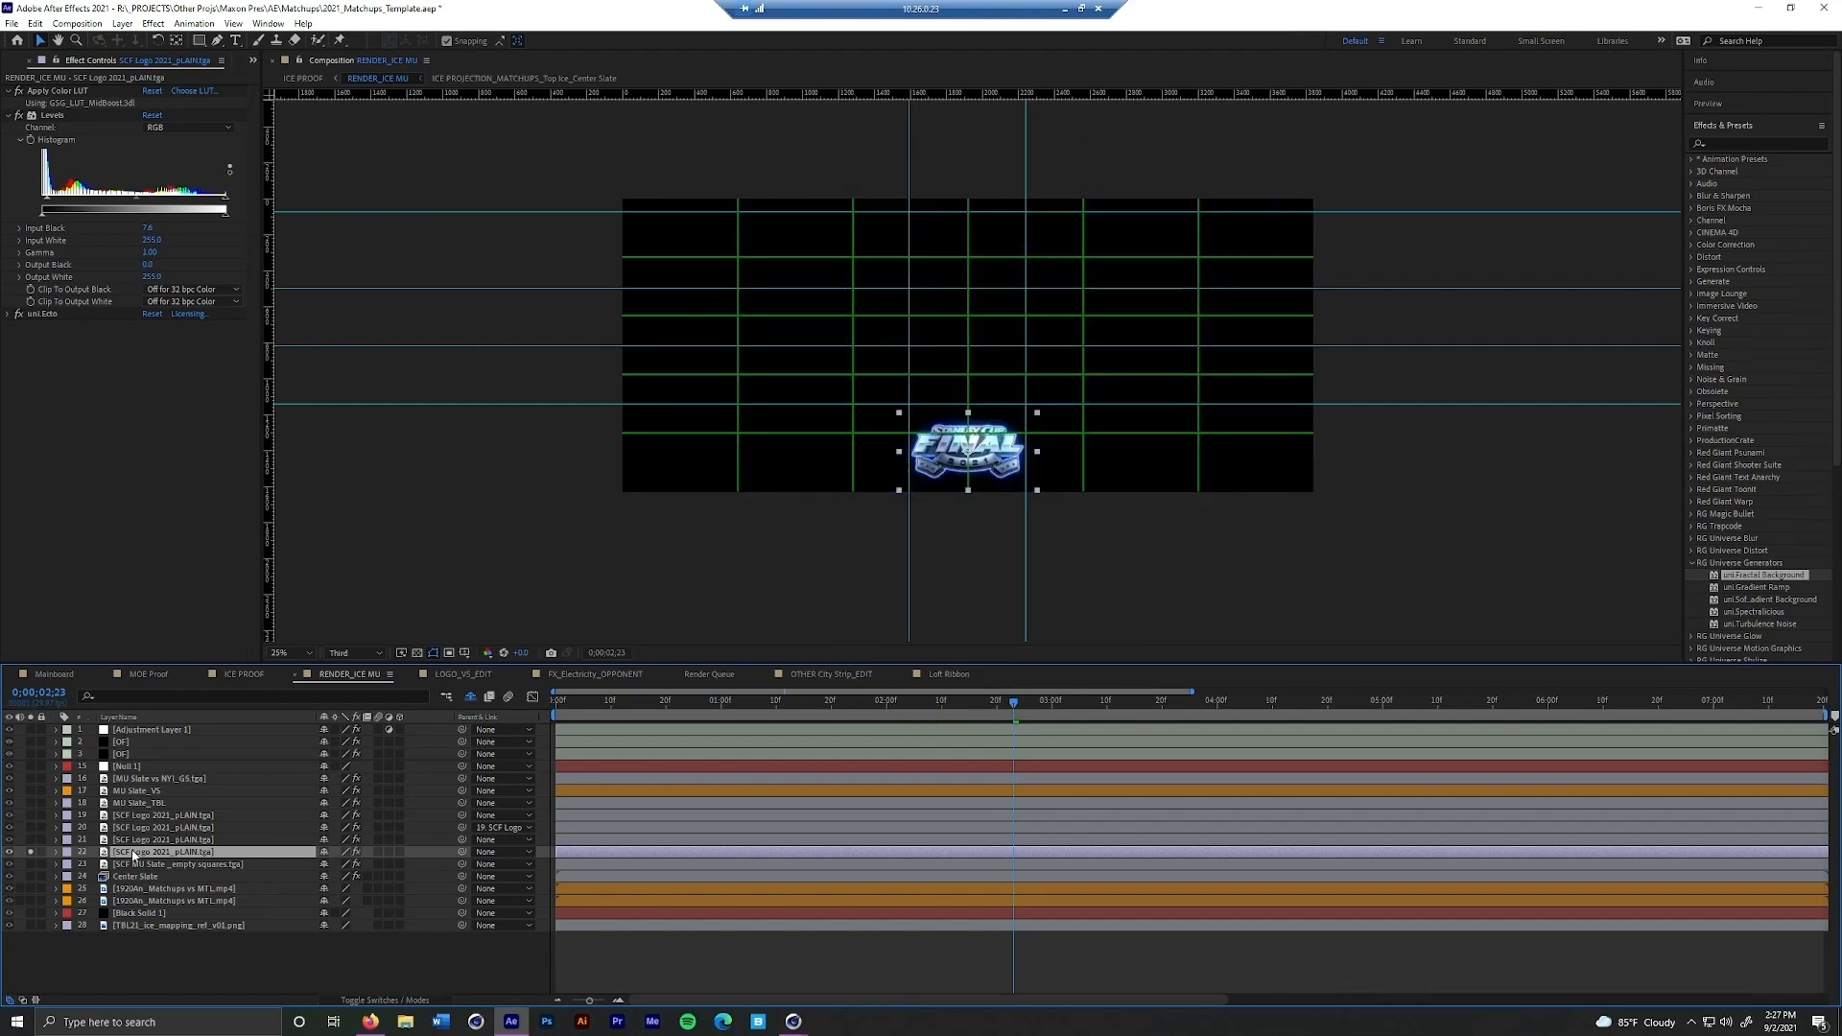
click(46, 315)
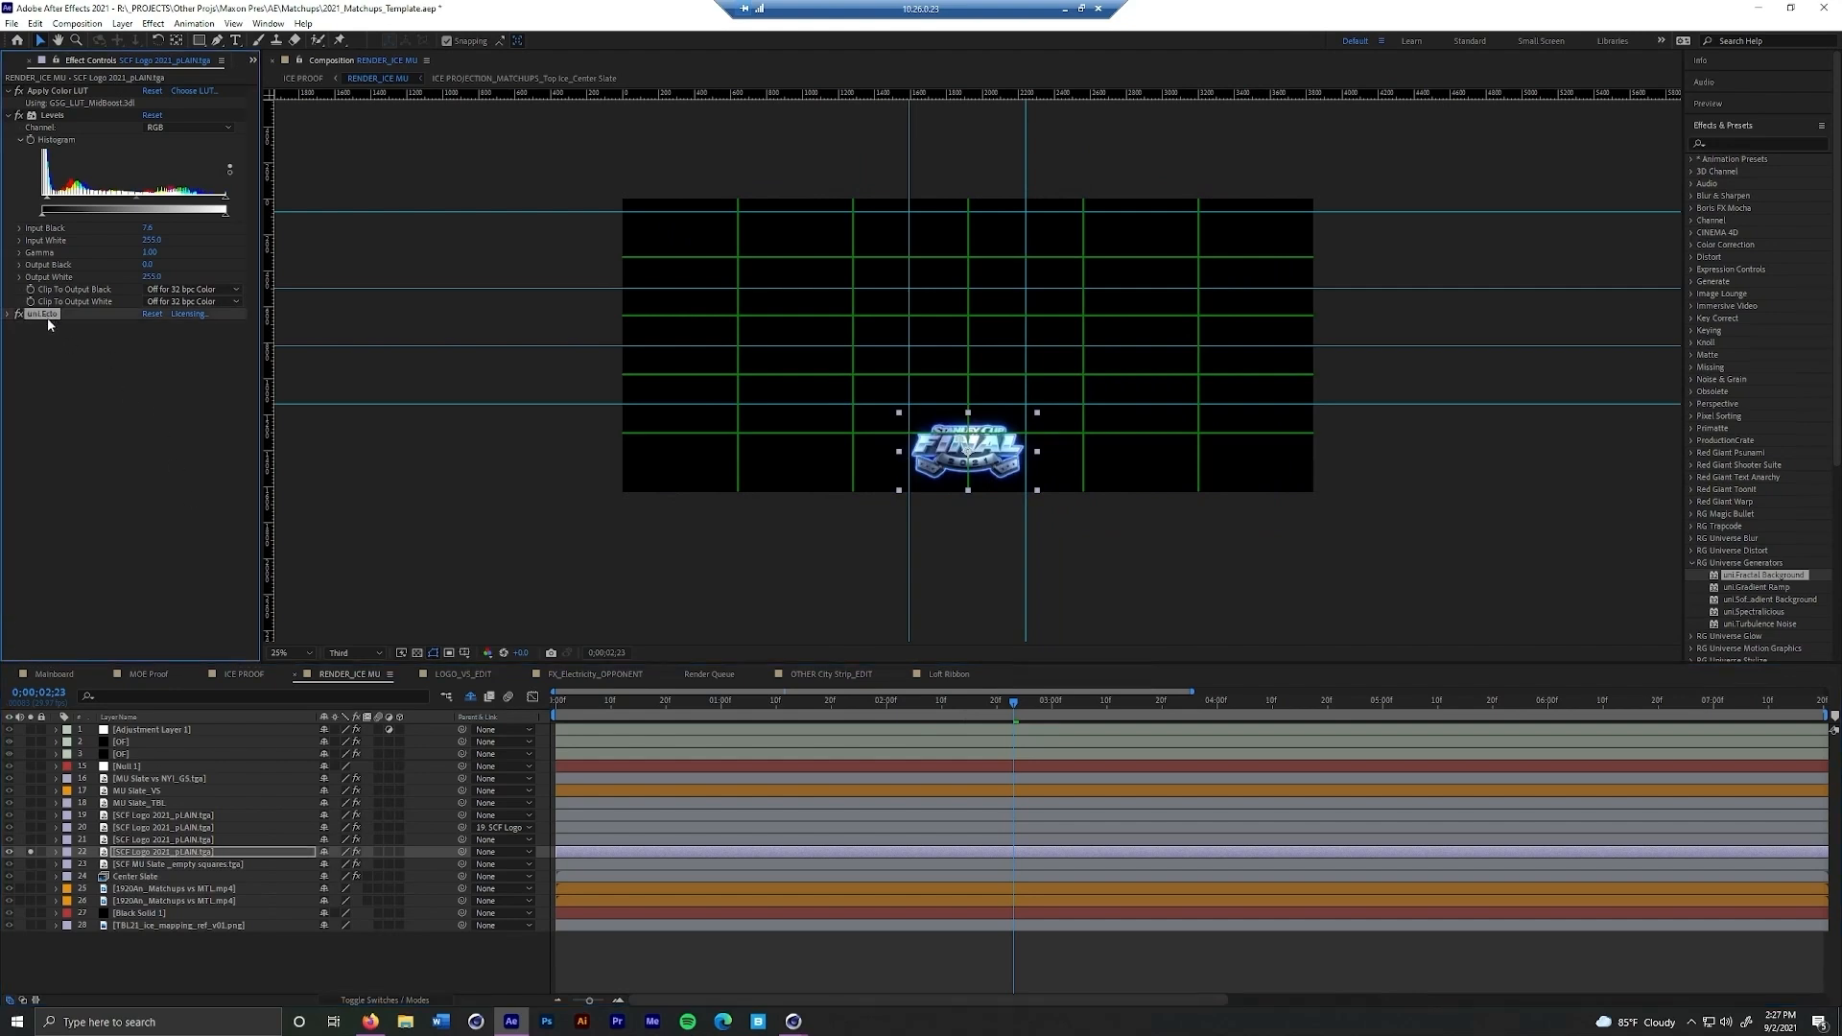
click(140, 841)
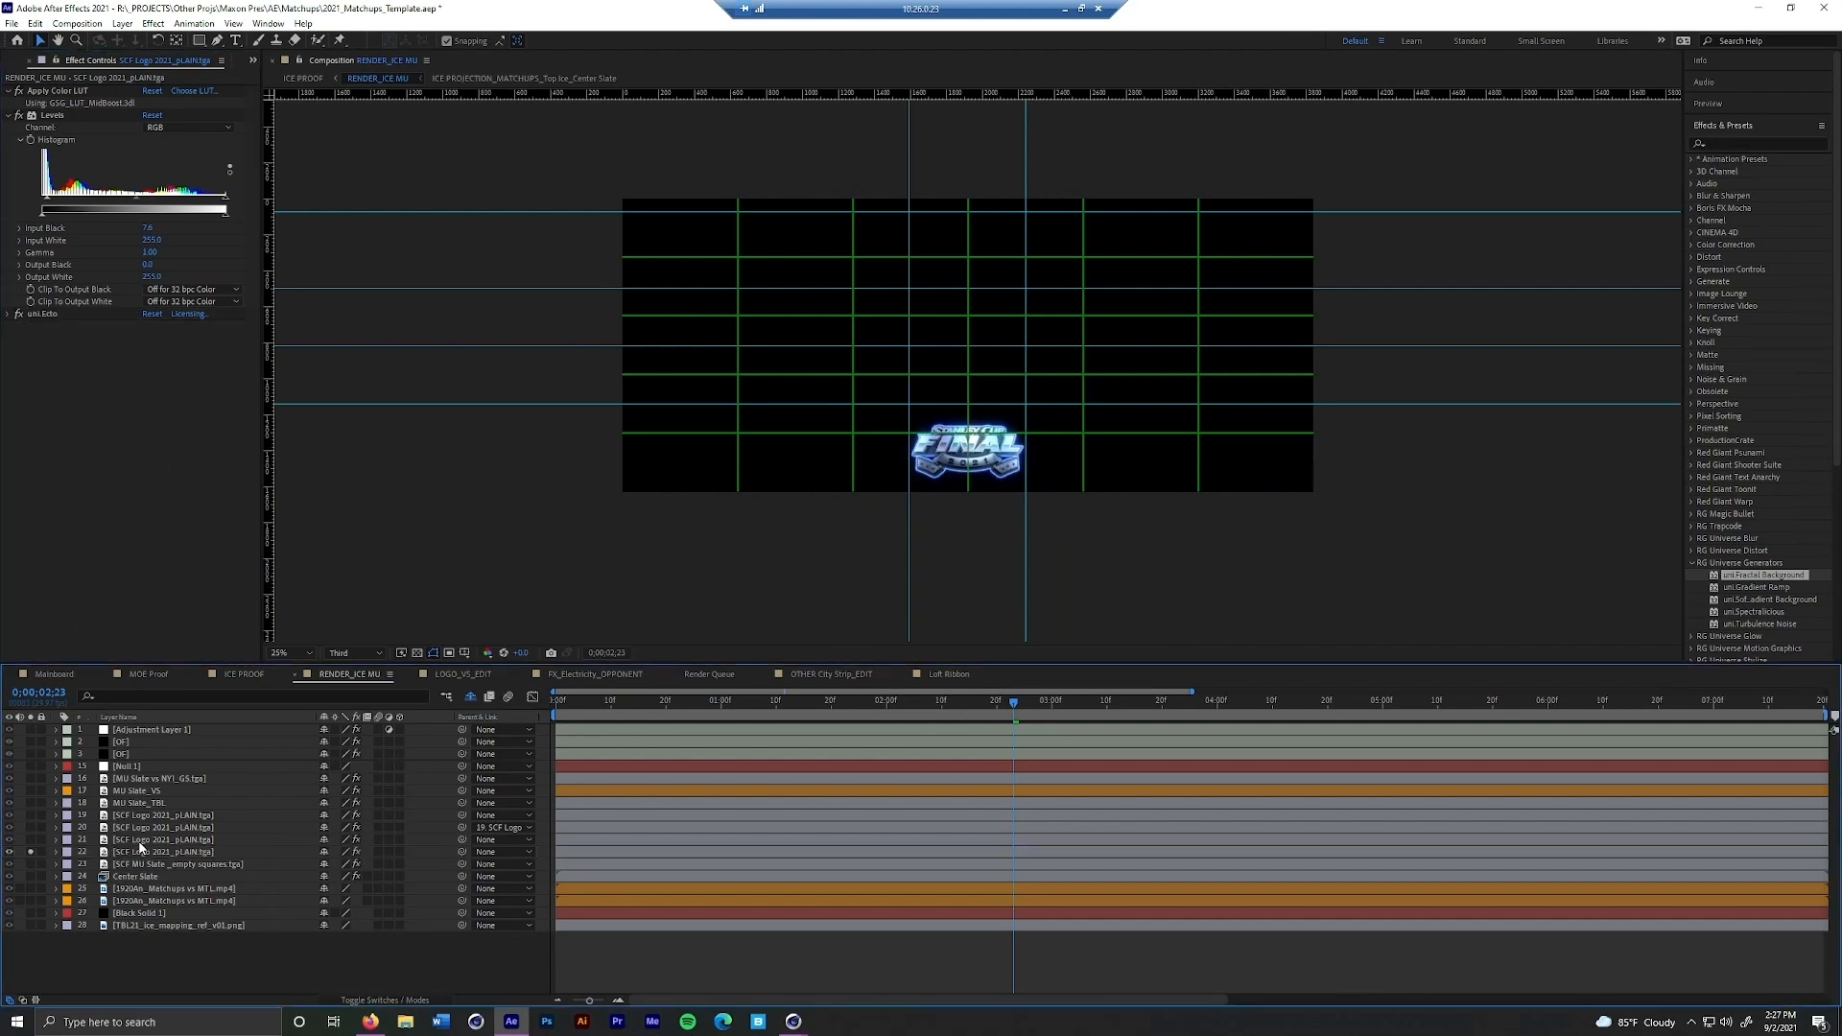
click(32, 853)
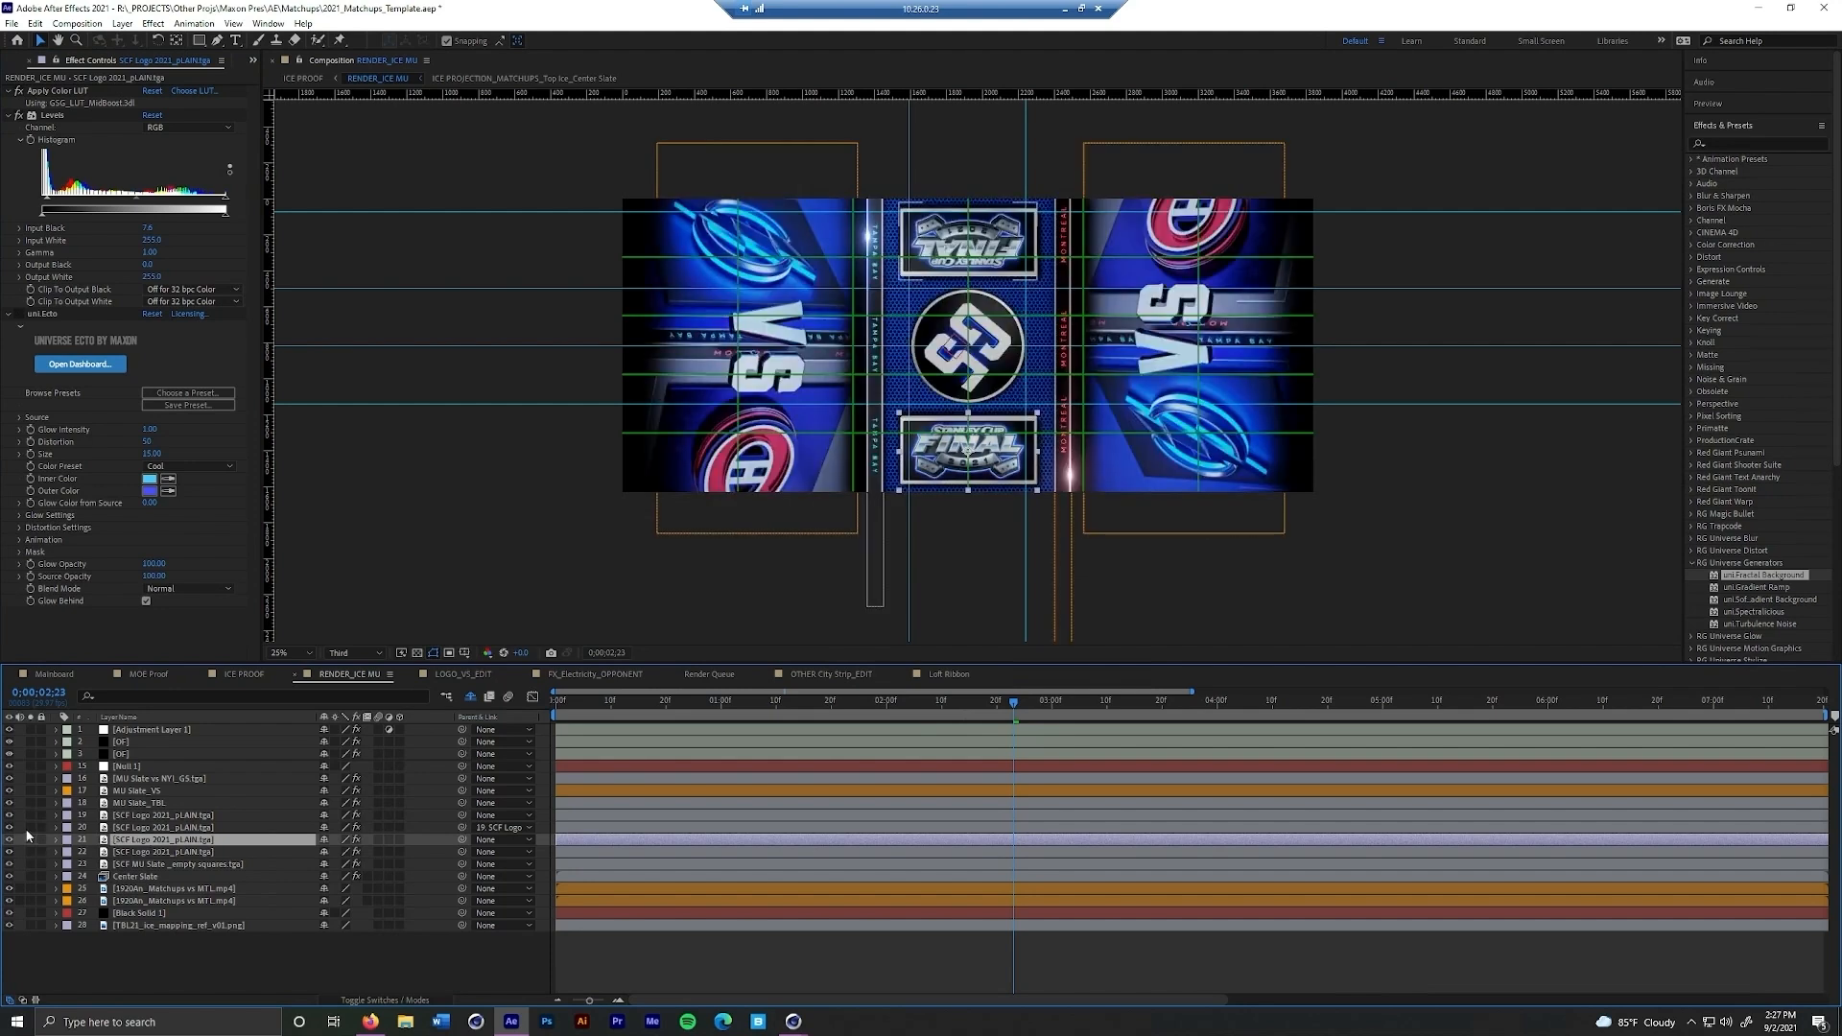
Solo the MU Slate_TBL and MU Slate_VS layers one at a time to examine the city-name strips
click(32, 805)
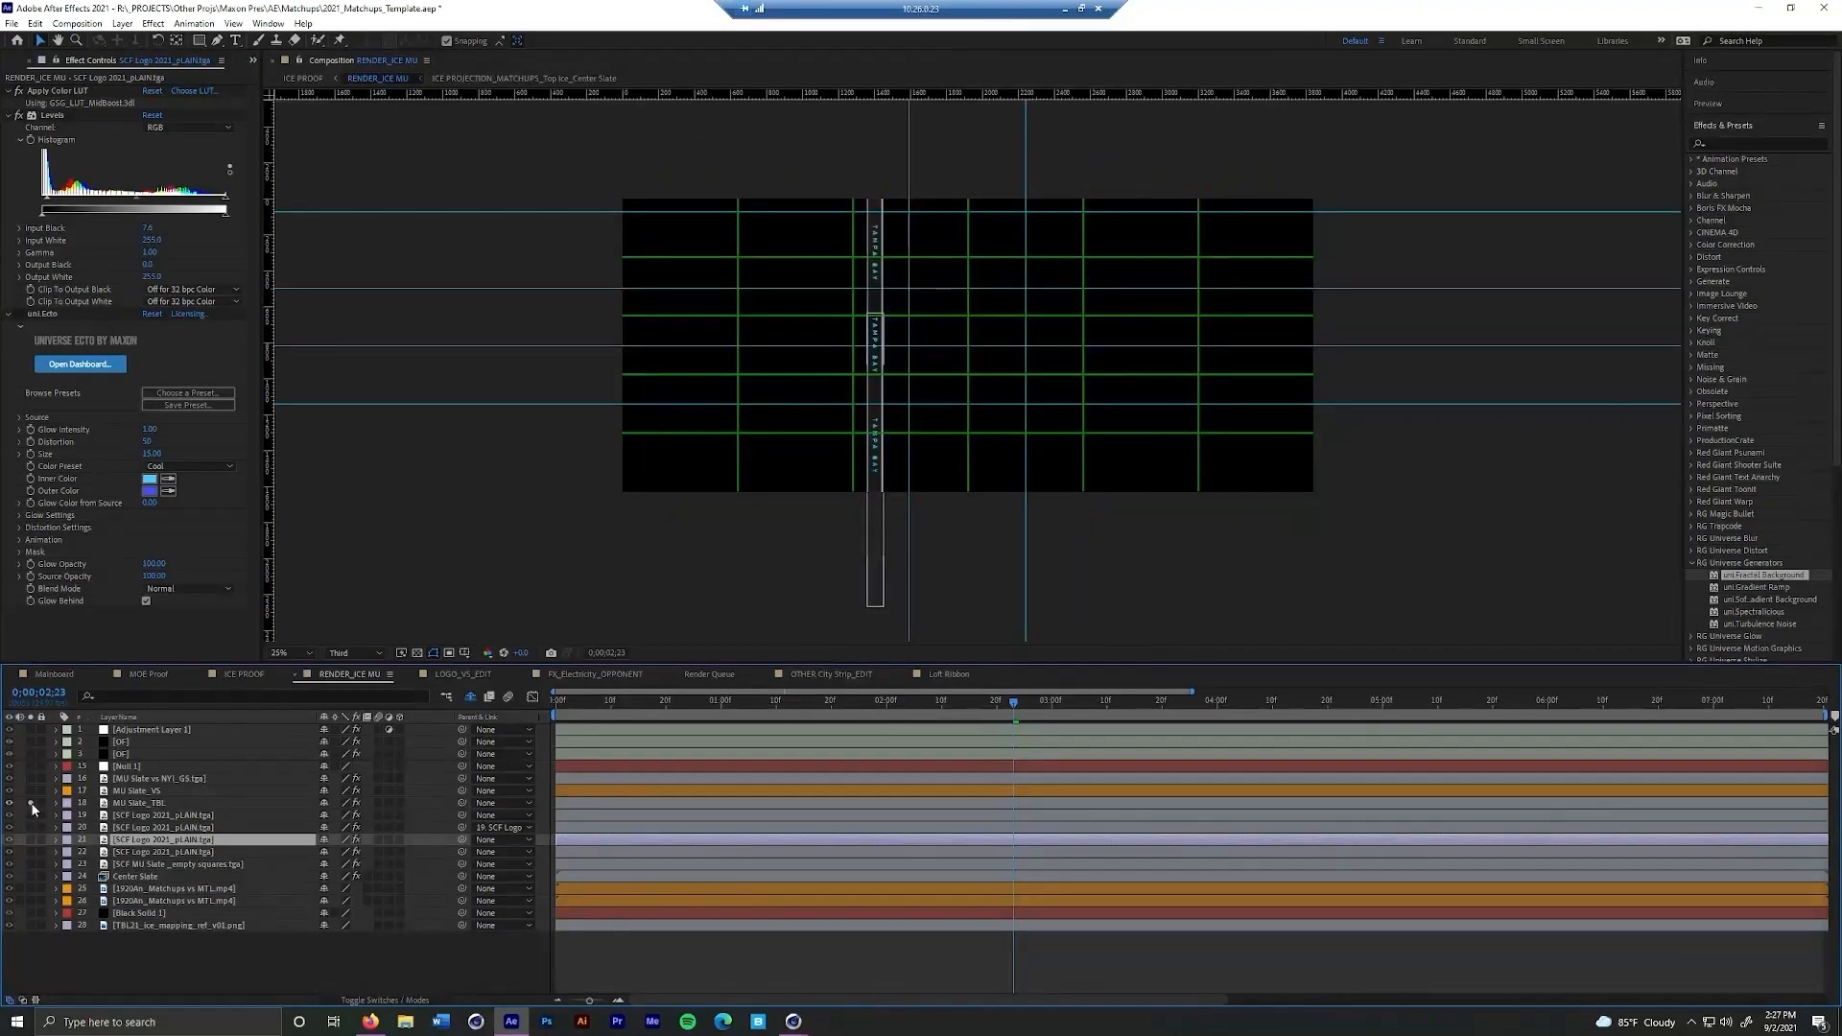
click(32, 804)
click(33, 792)
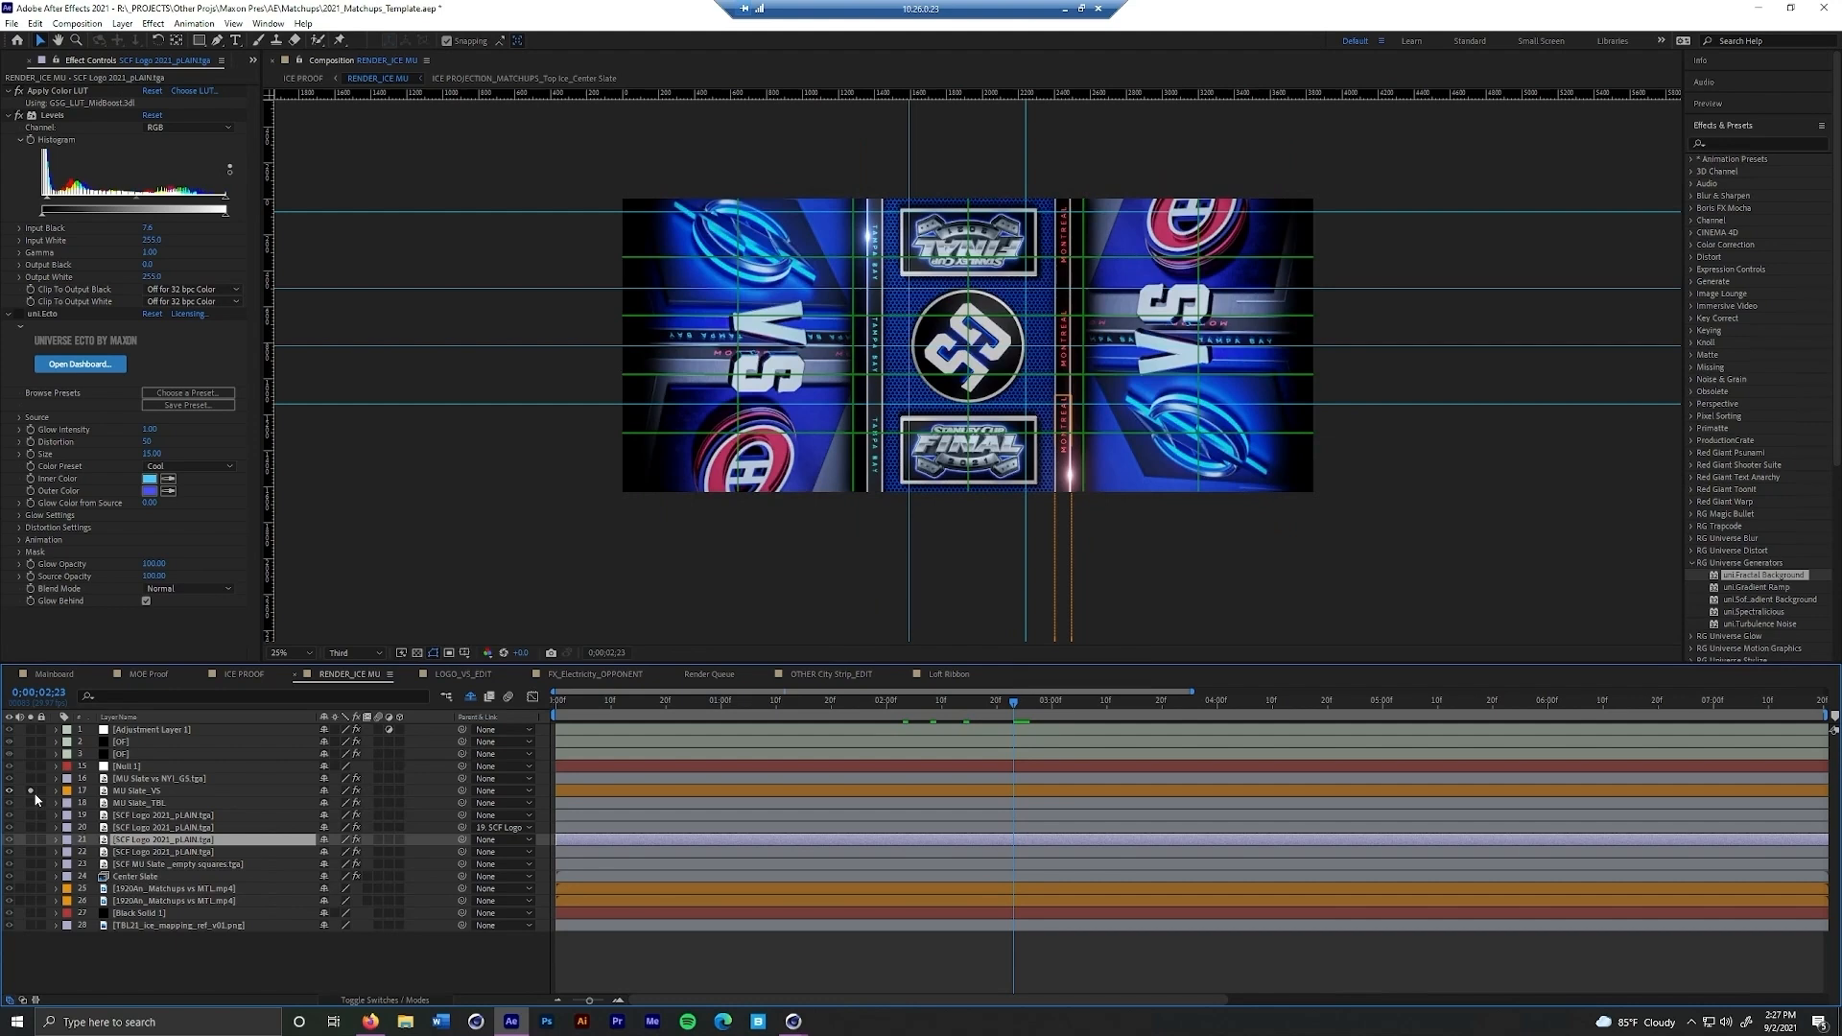
click(32, 792)
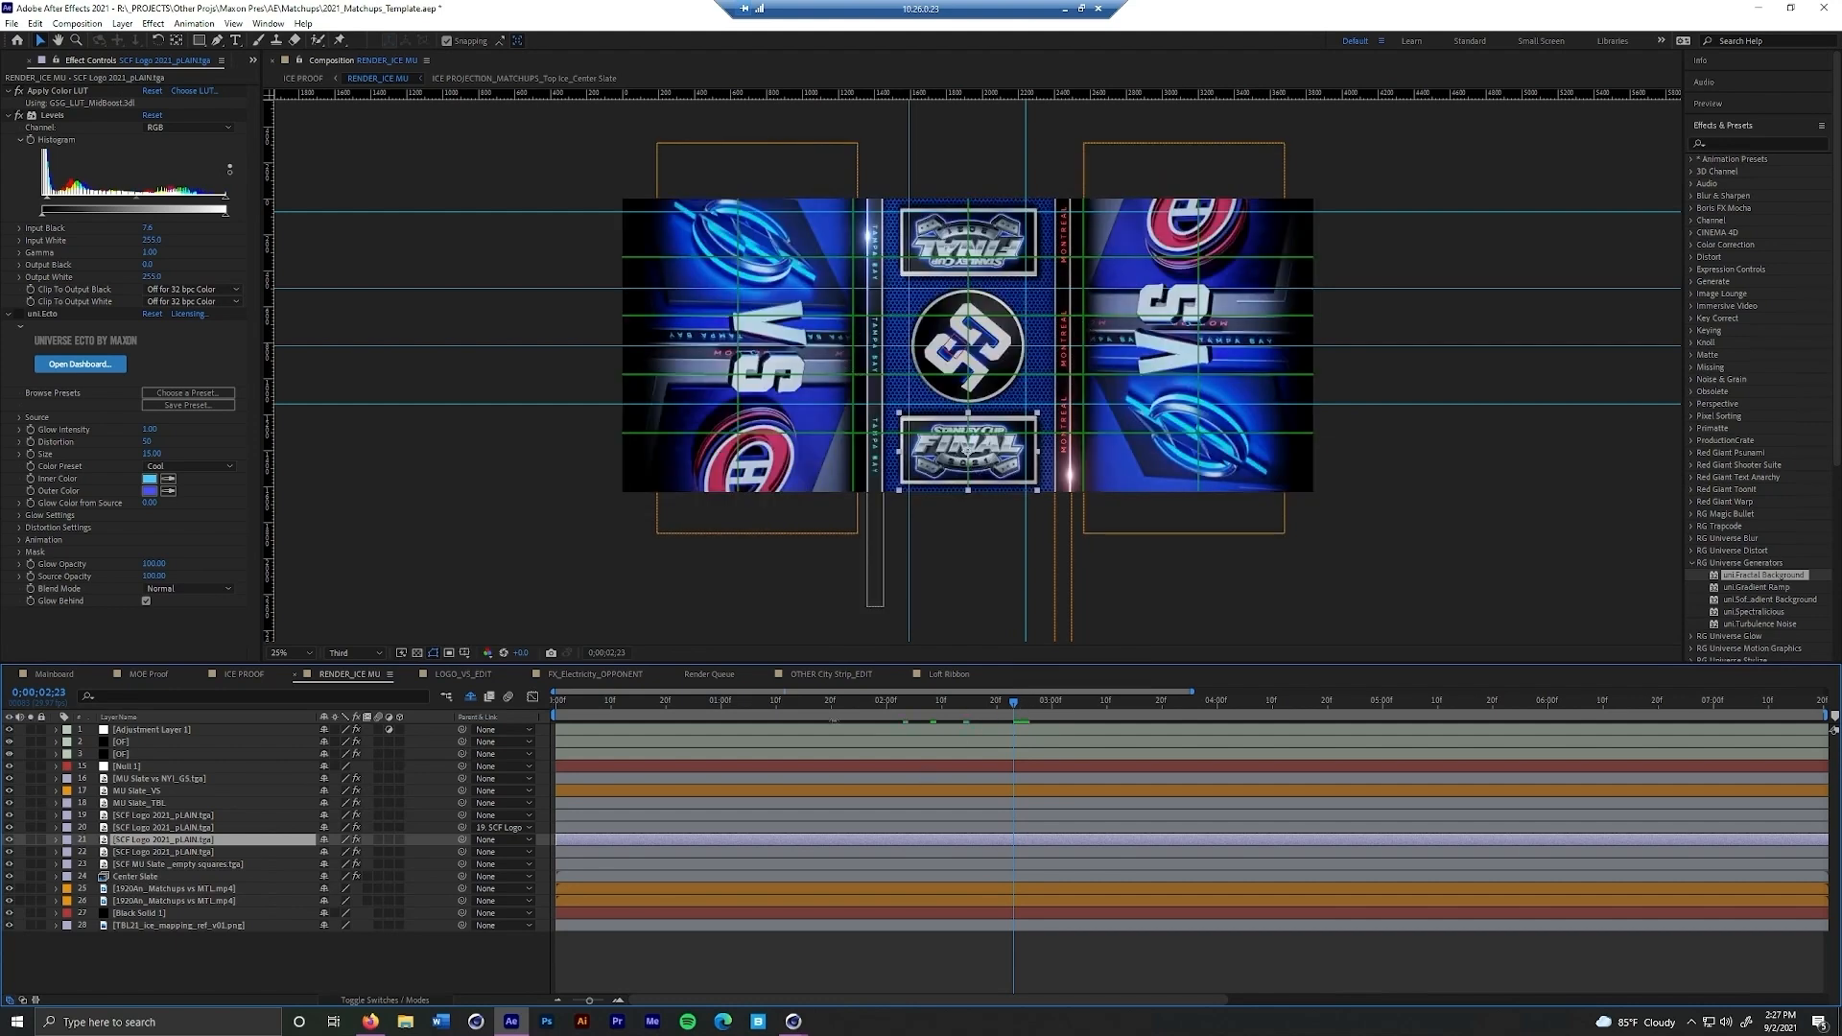
Preview the ice animation and select the two Matchups vs MTL video layers flanking the center to see their placement
key(space)
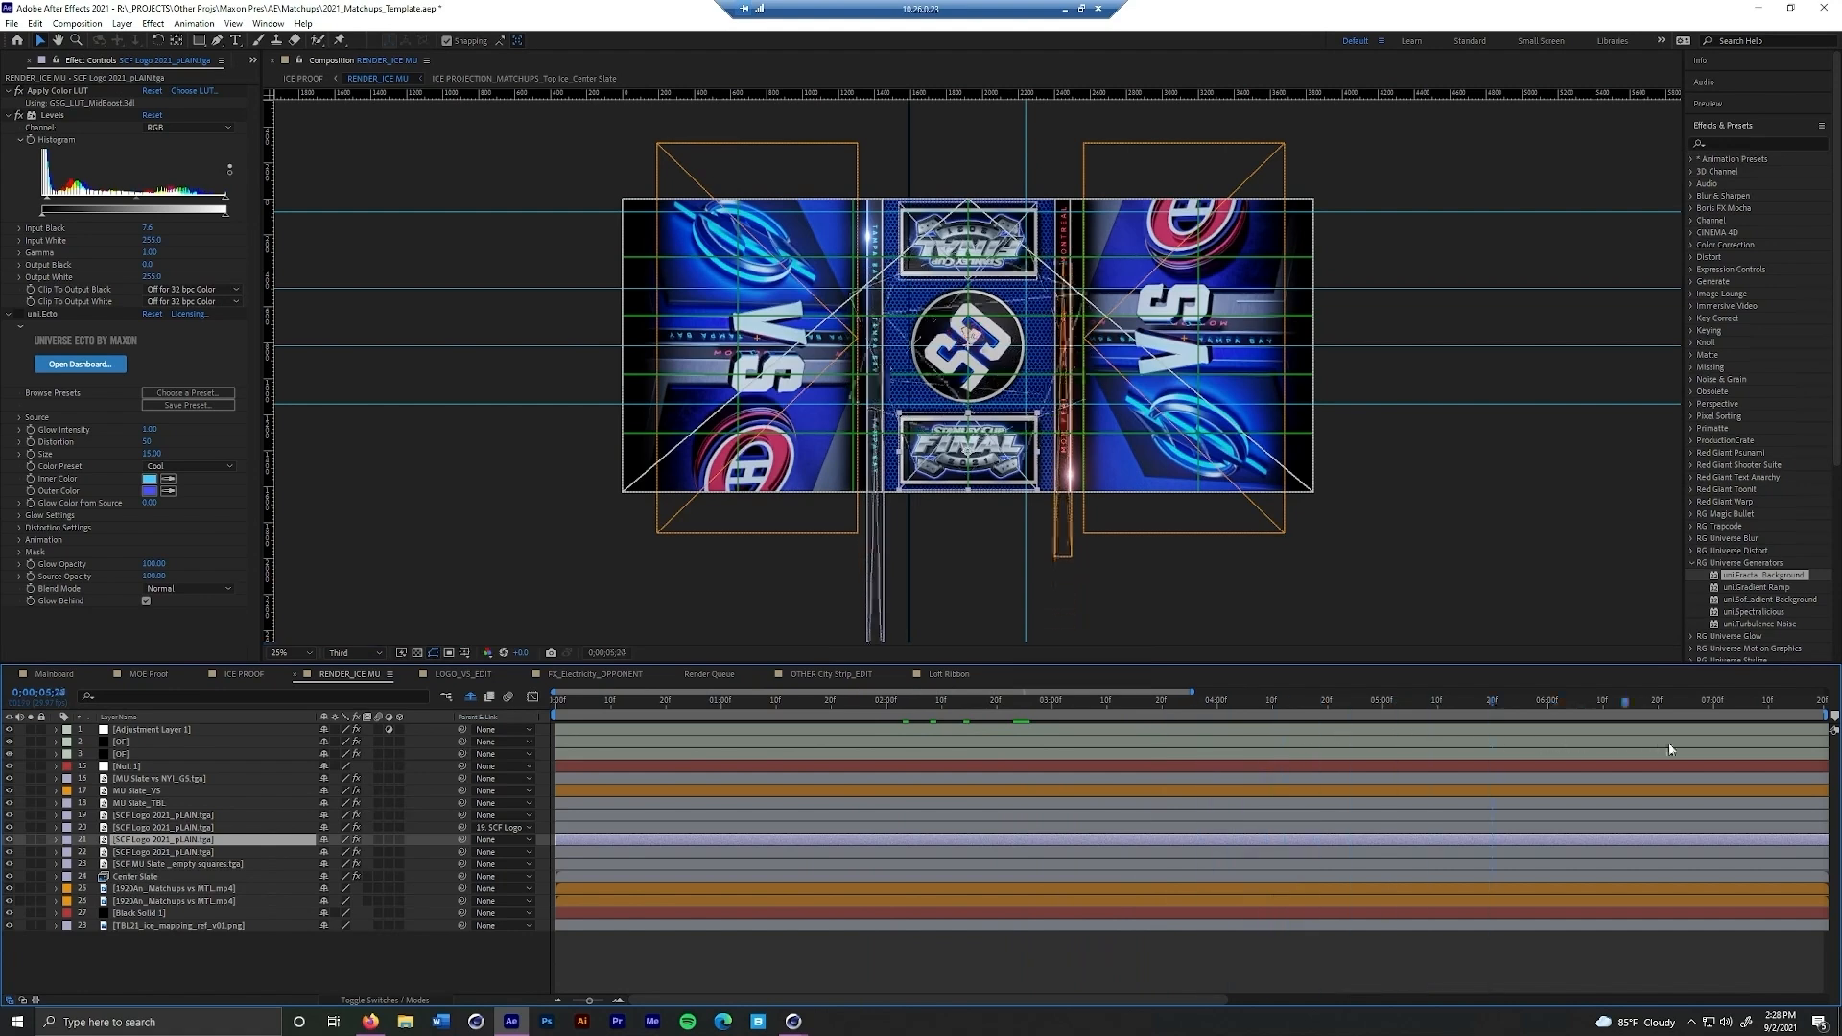
drag(874, 743, 722, 748)
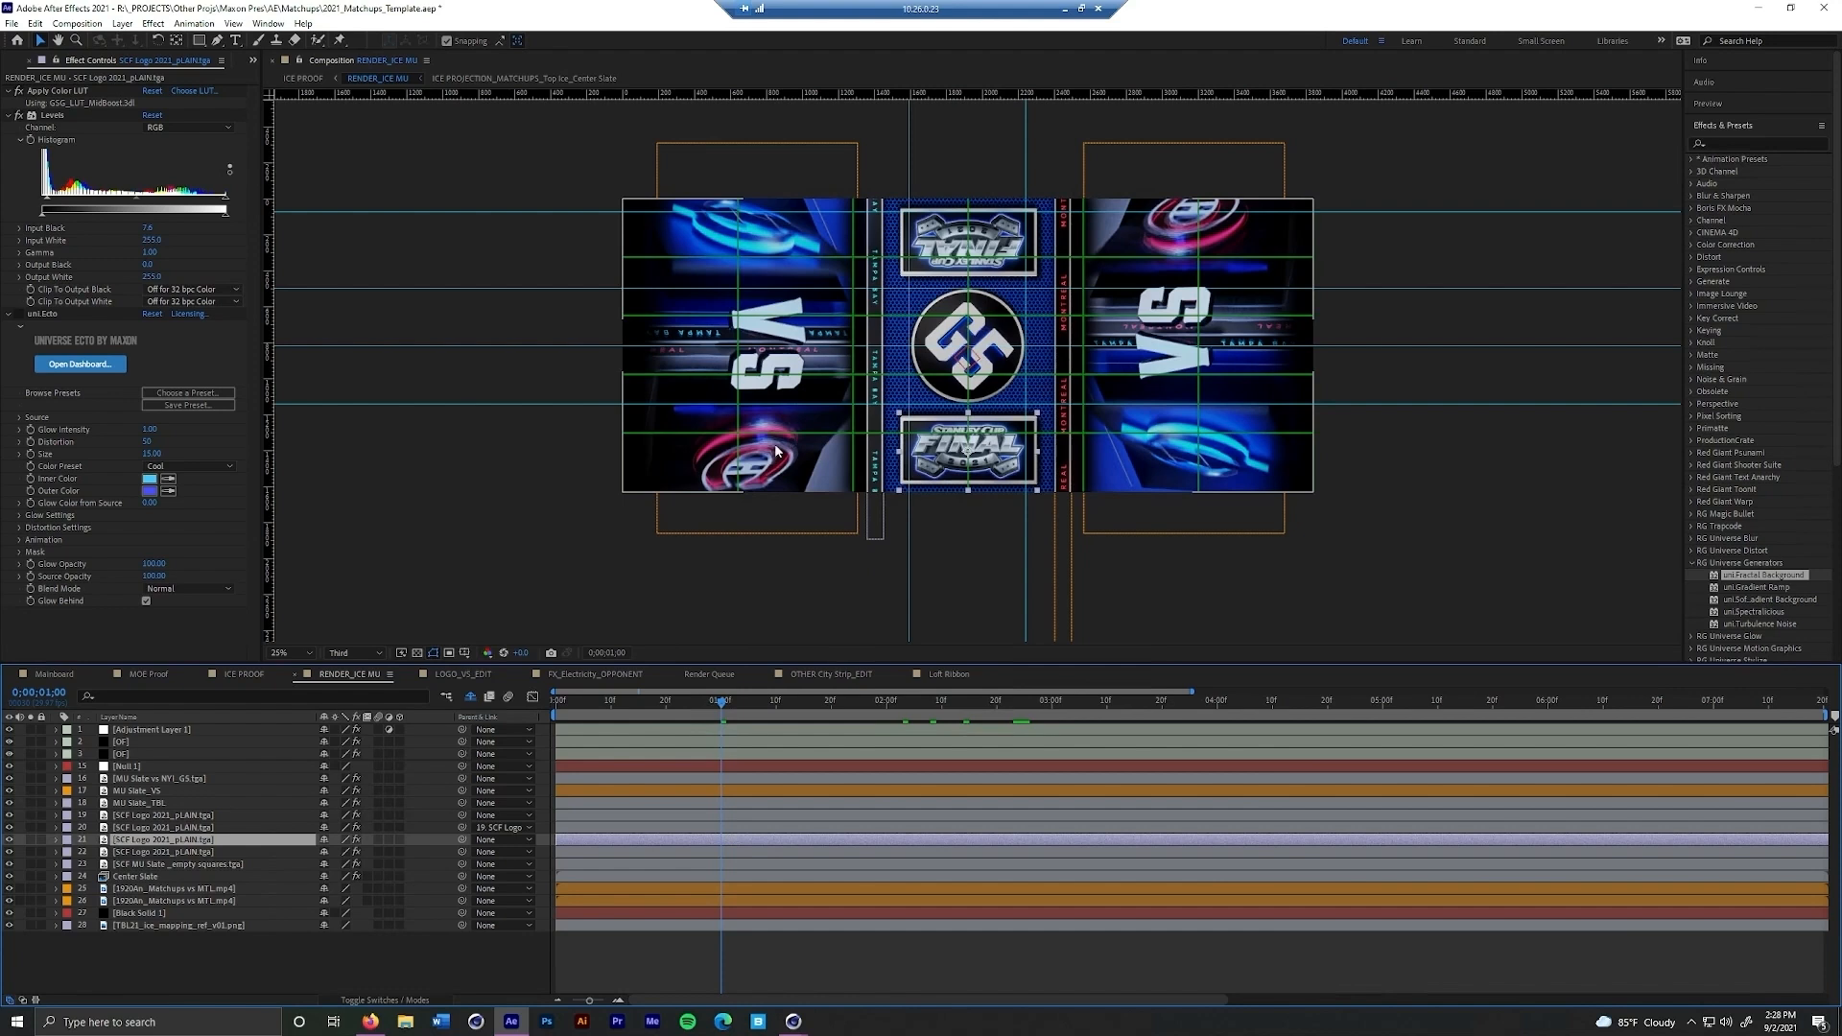
click(765, 170)
click(1103, 169)
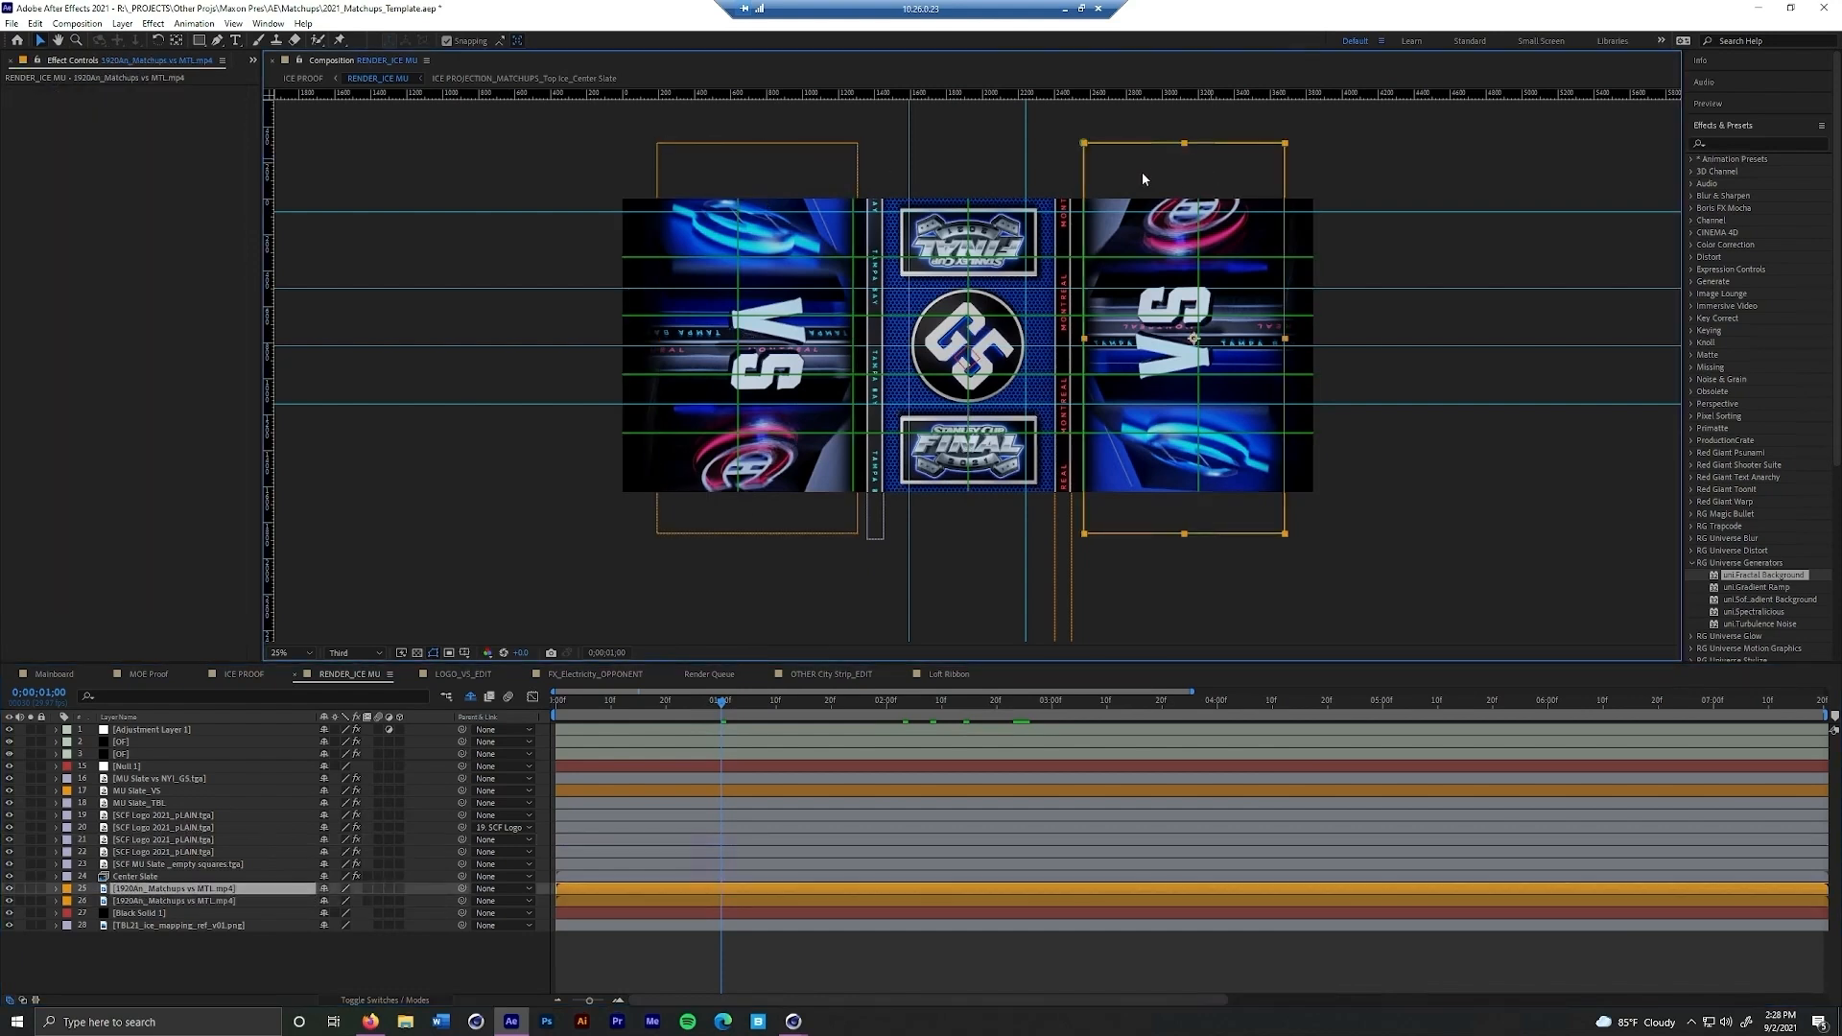
click(842, 703)
key(Page_Down)
key(Page_Down)
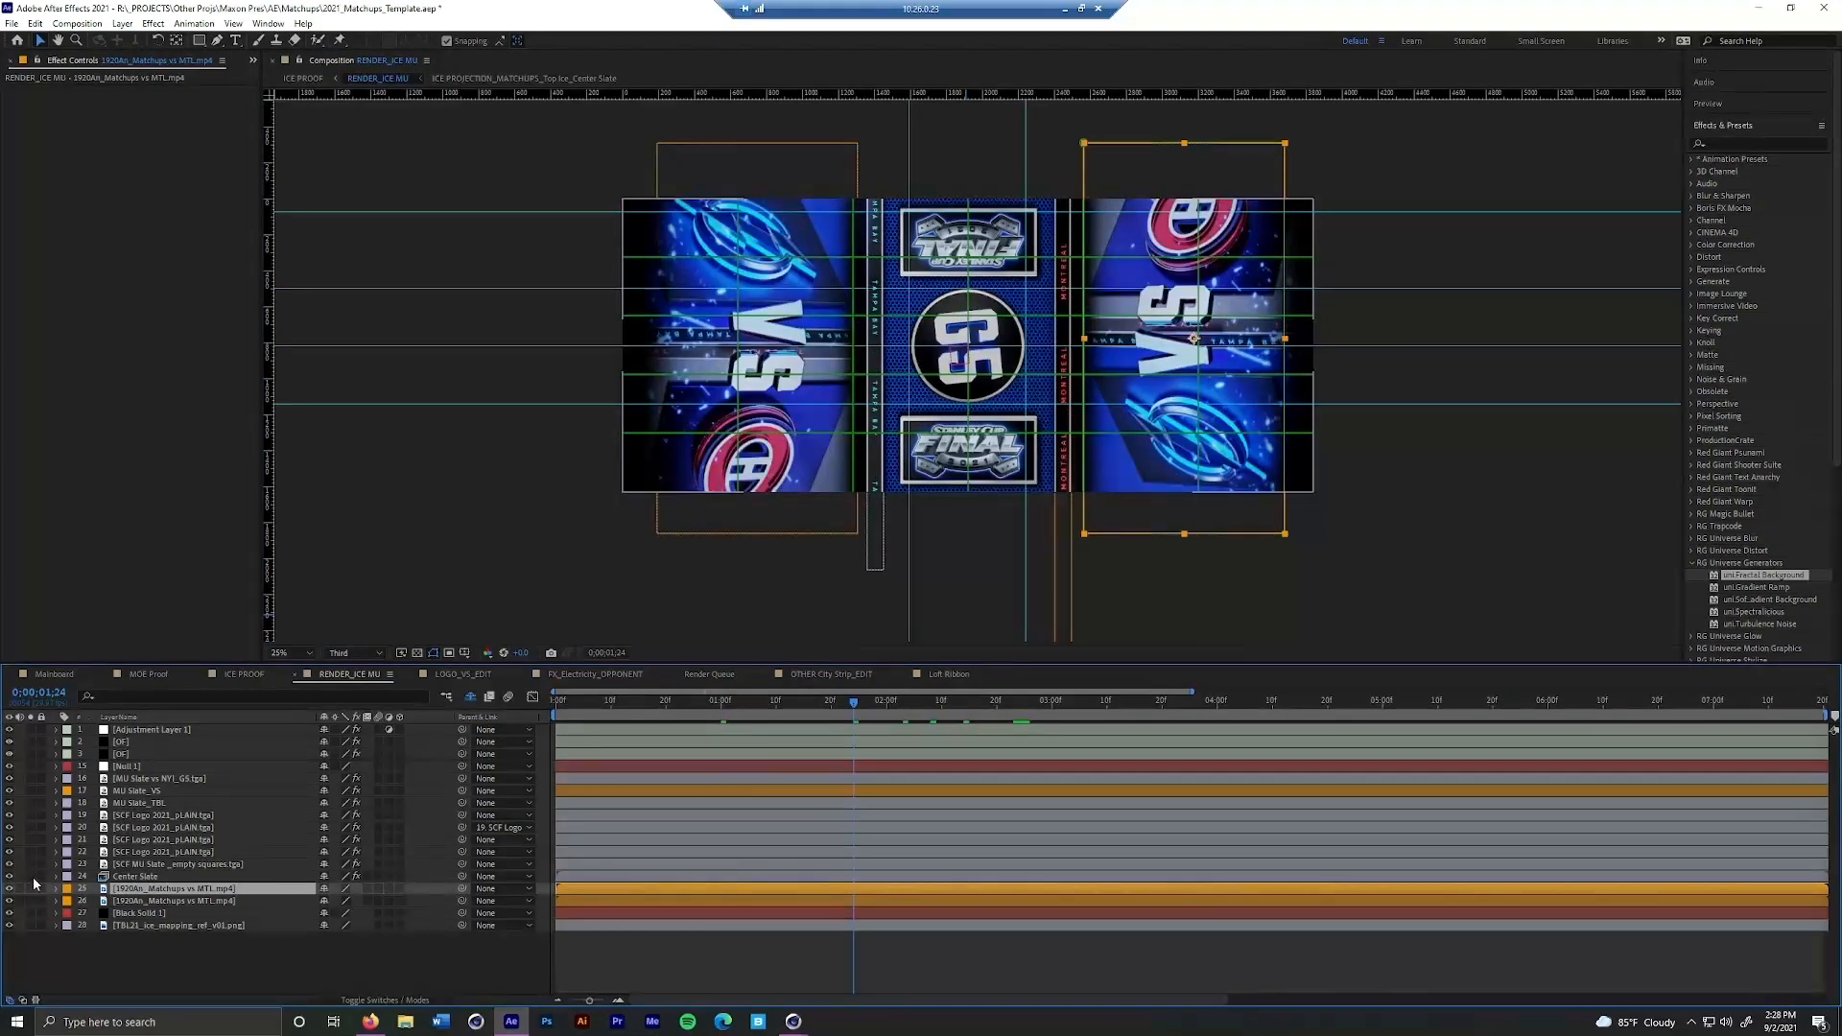
Solo the Center Slate layer over the transparency grid to inspect its feathered edges, and scrub through the full composition
click(32, 876)
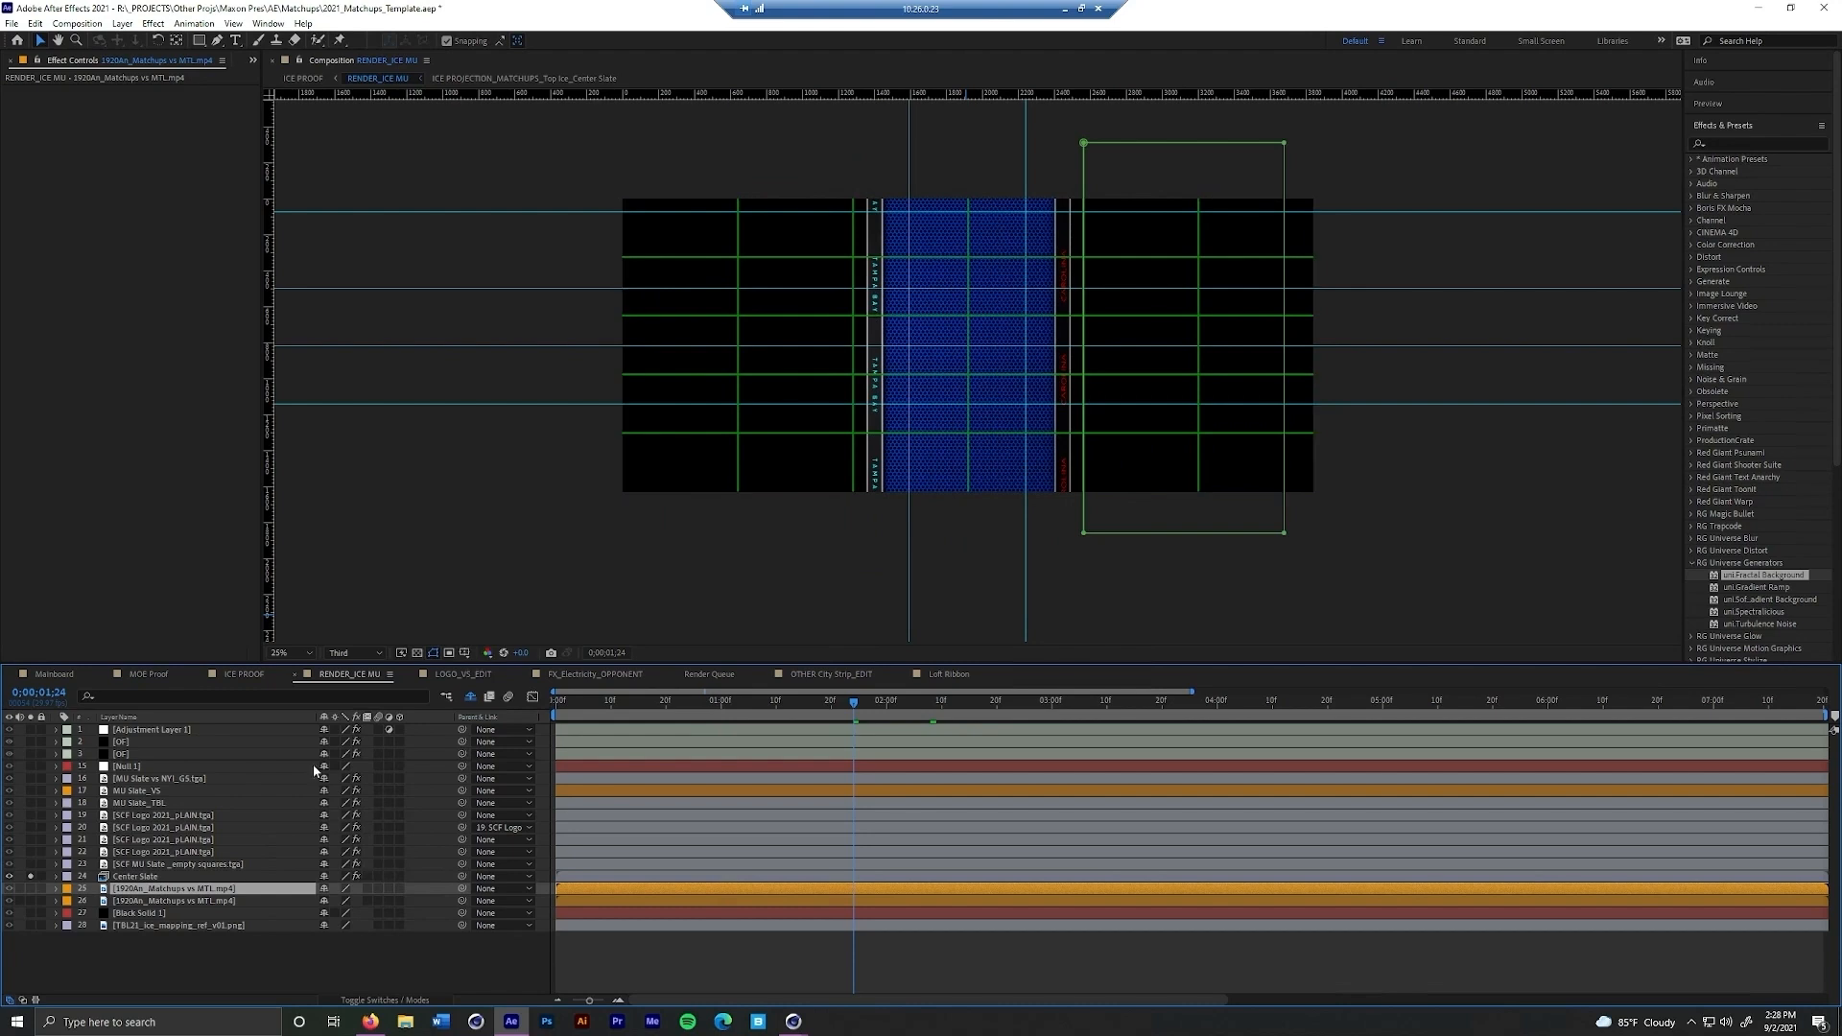
click(417, 652)
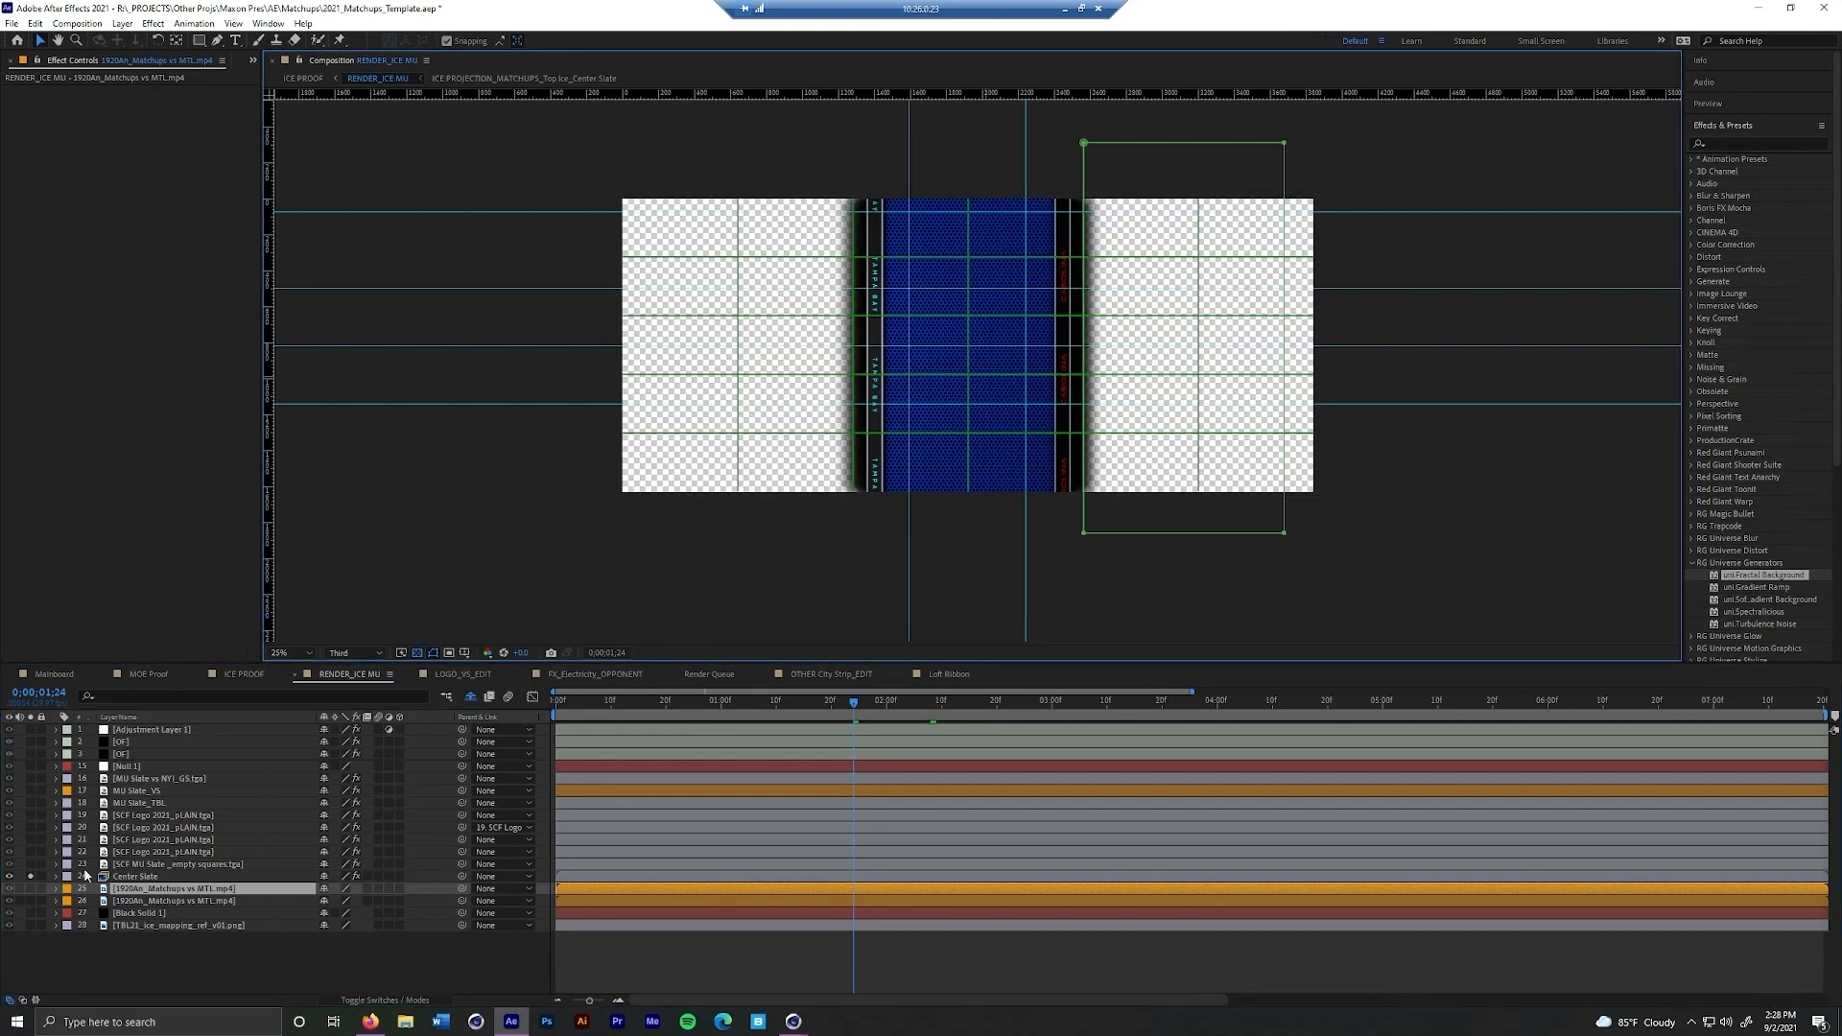
click(31, 876)
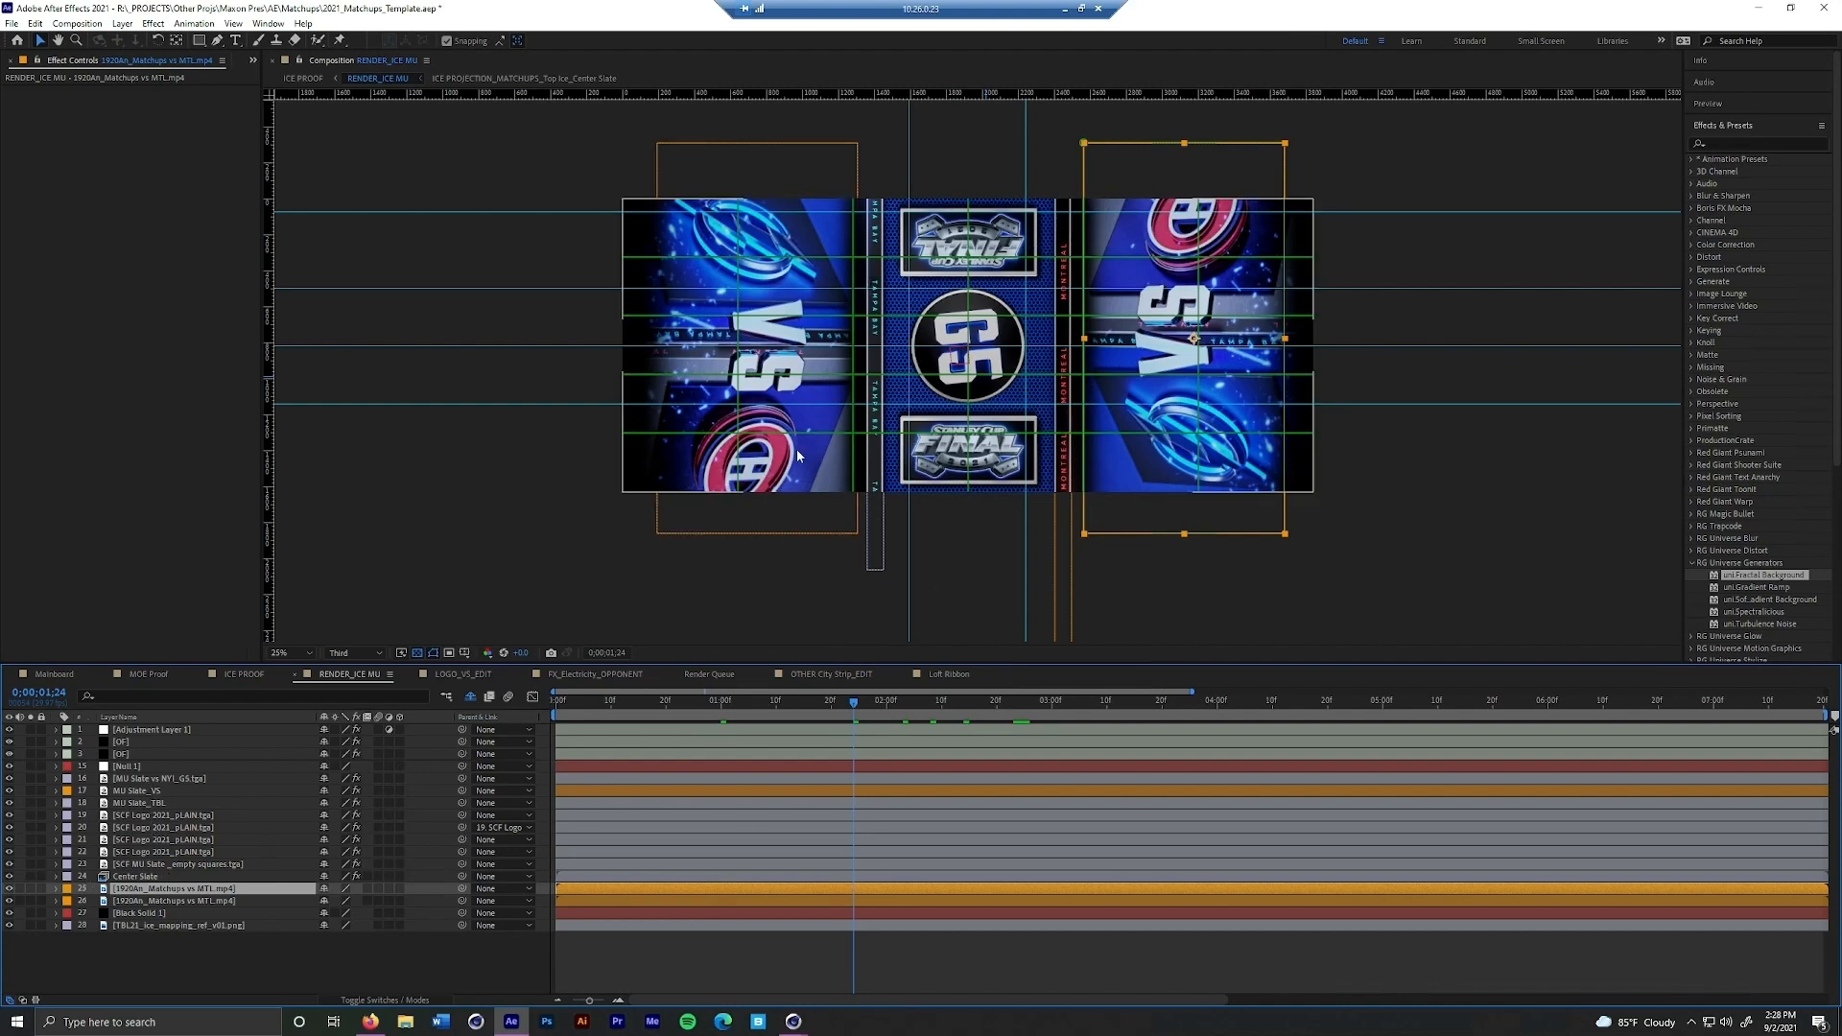
drag(857, 707, 983, 705)
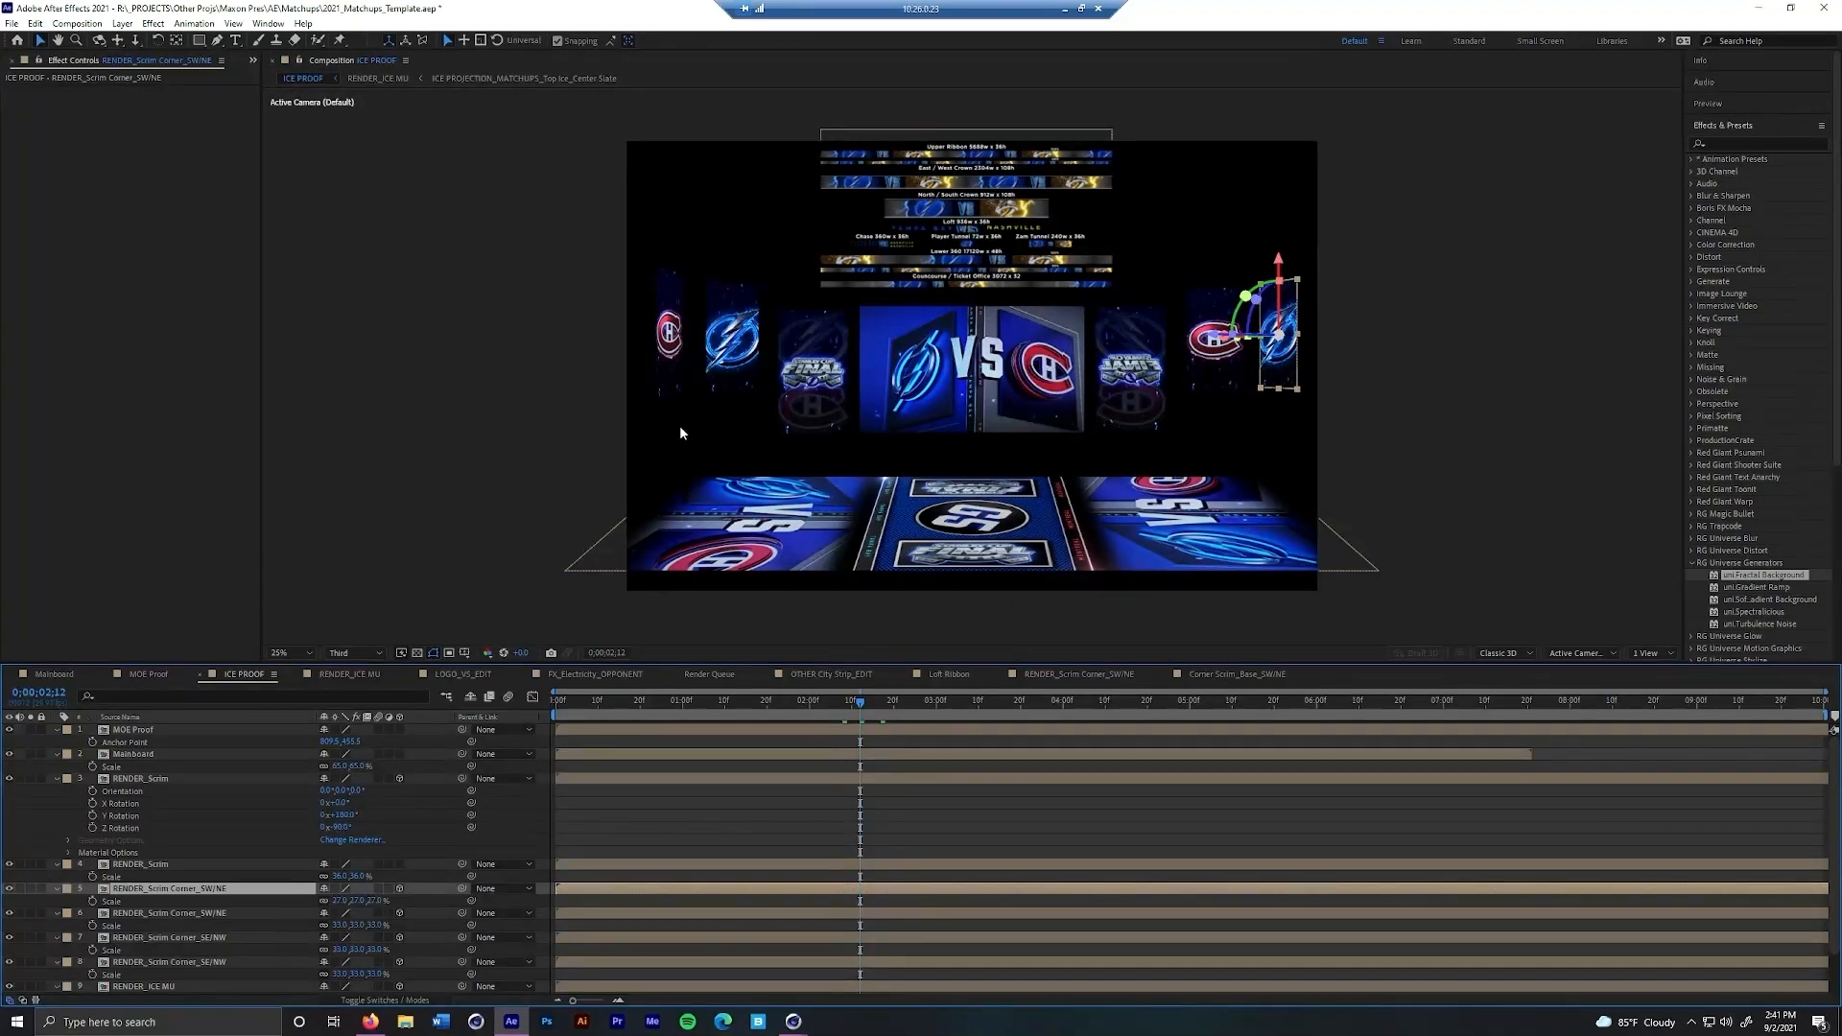
Open Magic Bullet Looks for the Mainboard's Look layer and try the Blockbuster HDR looks Secret Salt, SPF, Low Sodium and Street Lights People
click(61, 683)
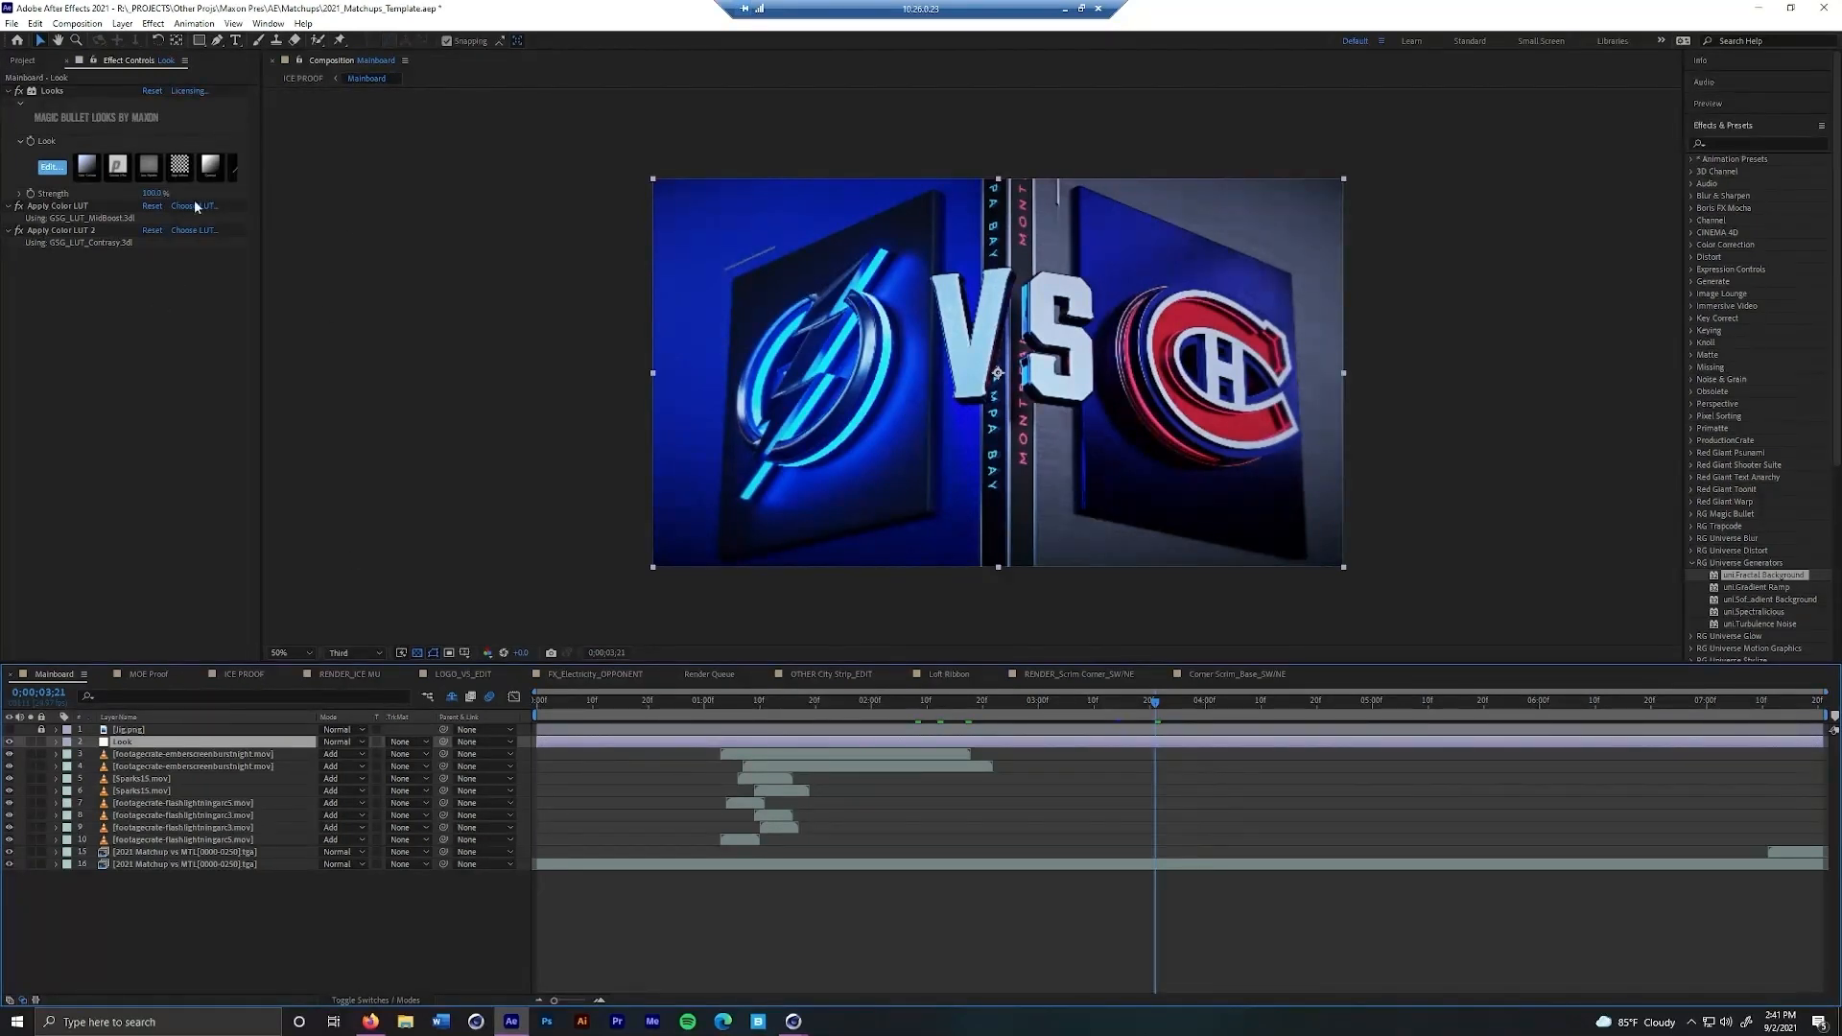
click(53, 167)
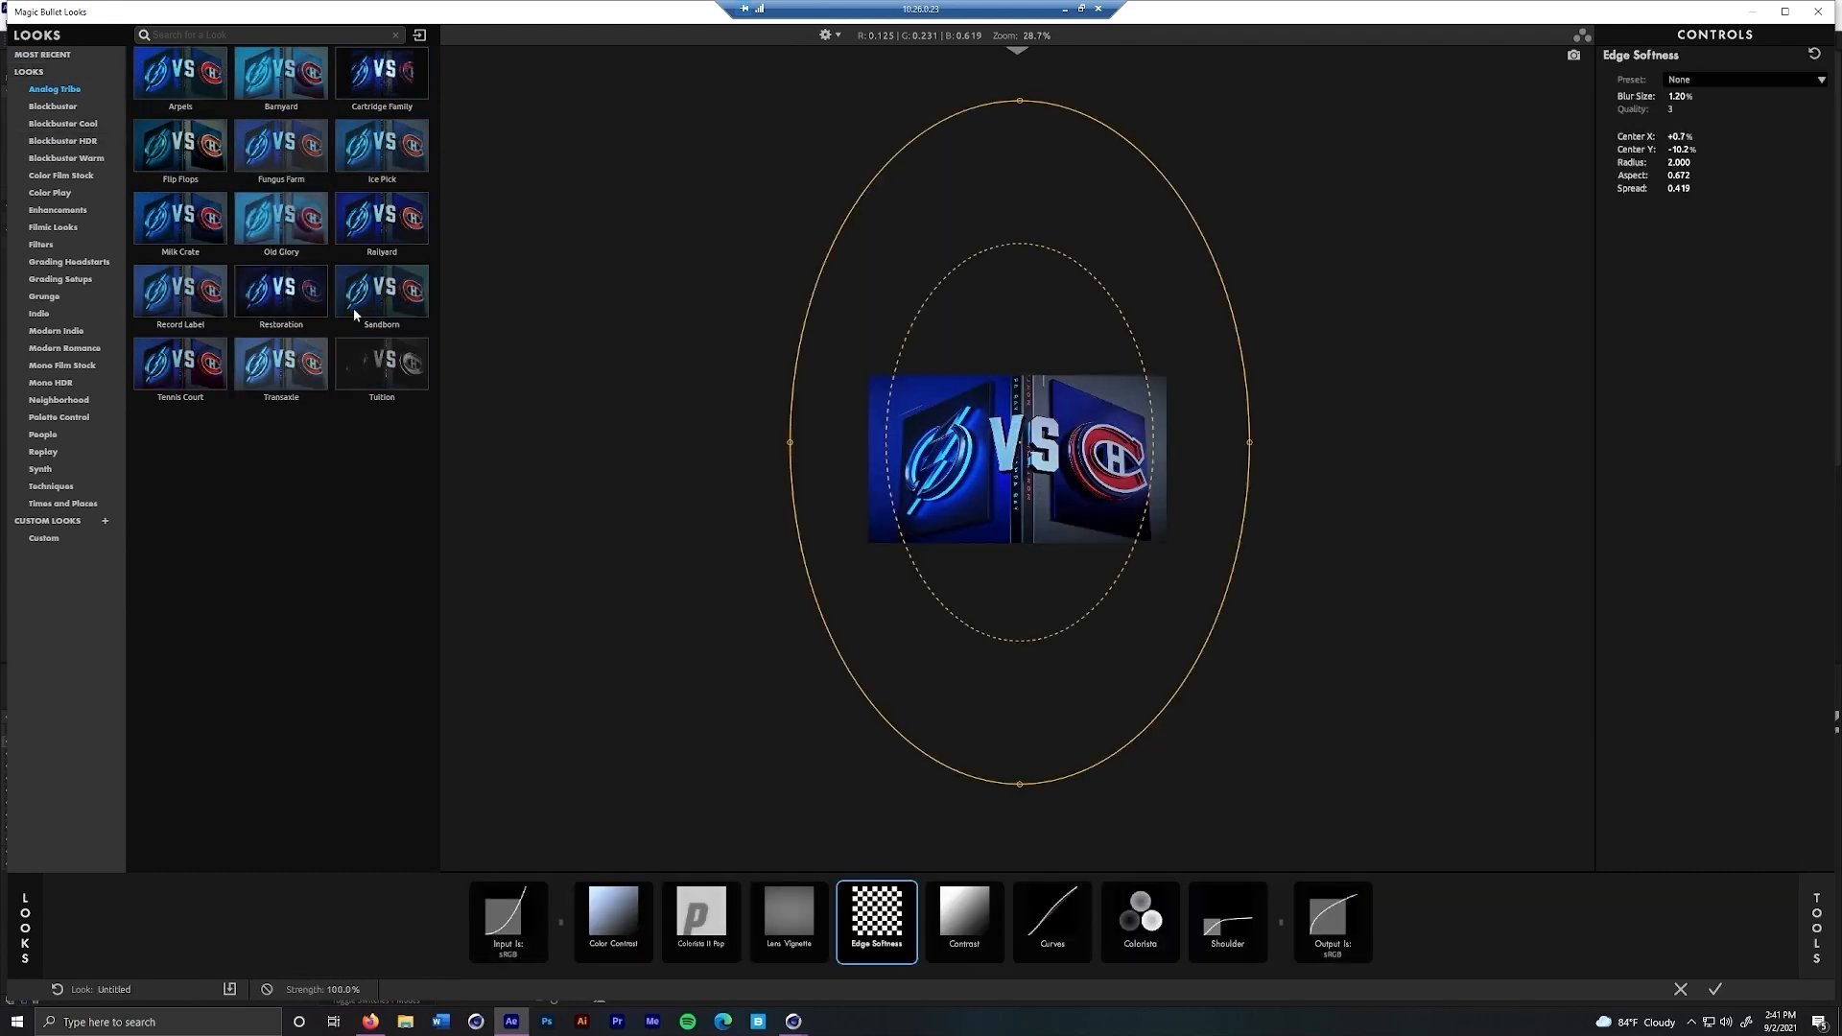
click(67, 142)
click(281, 221)
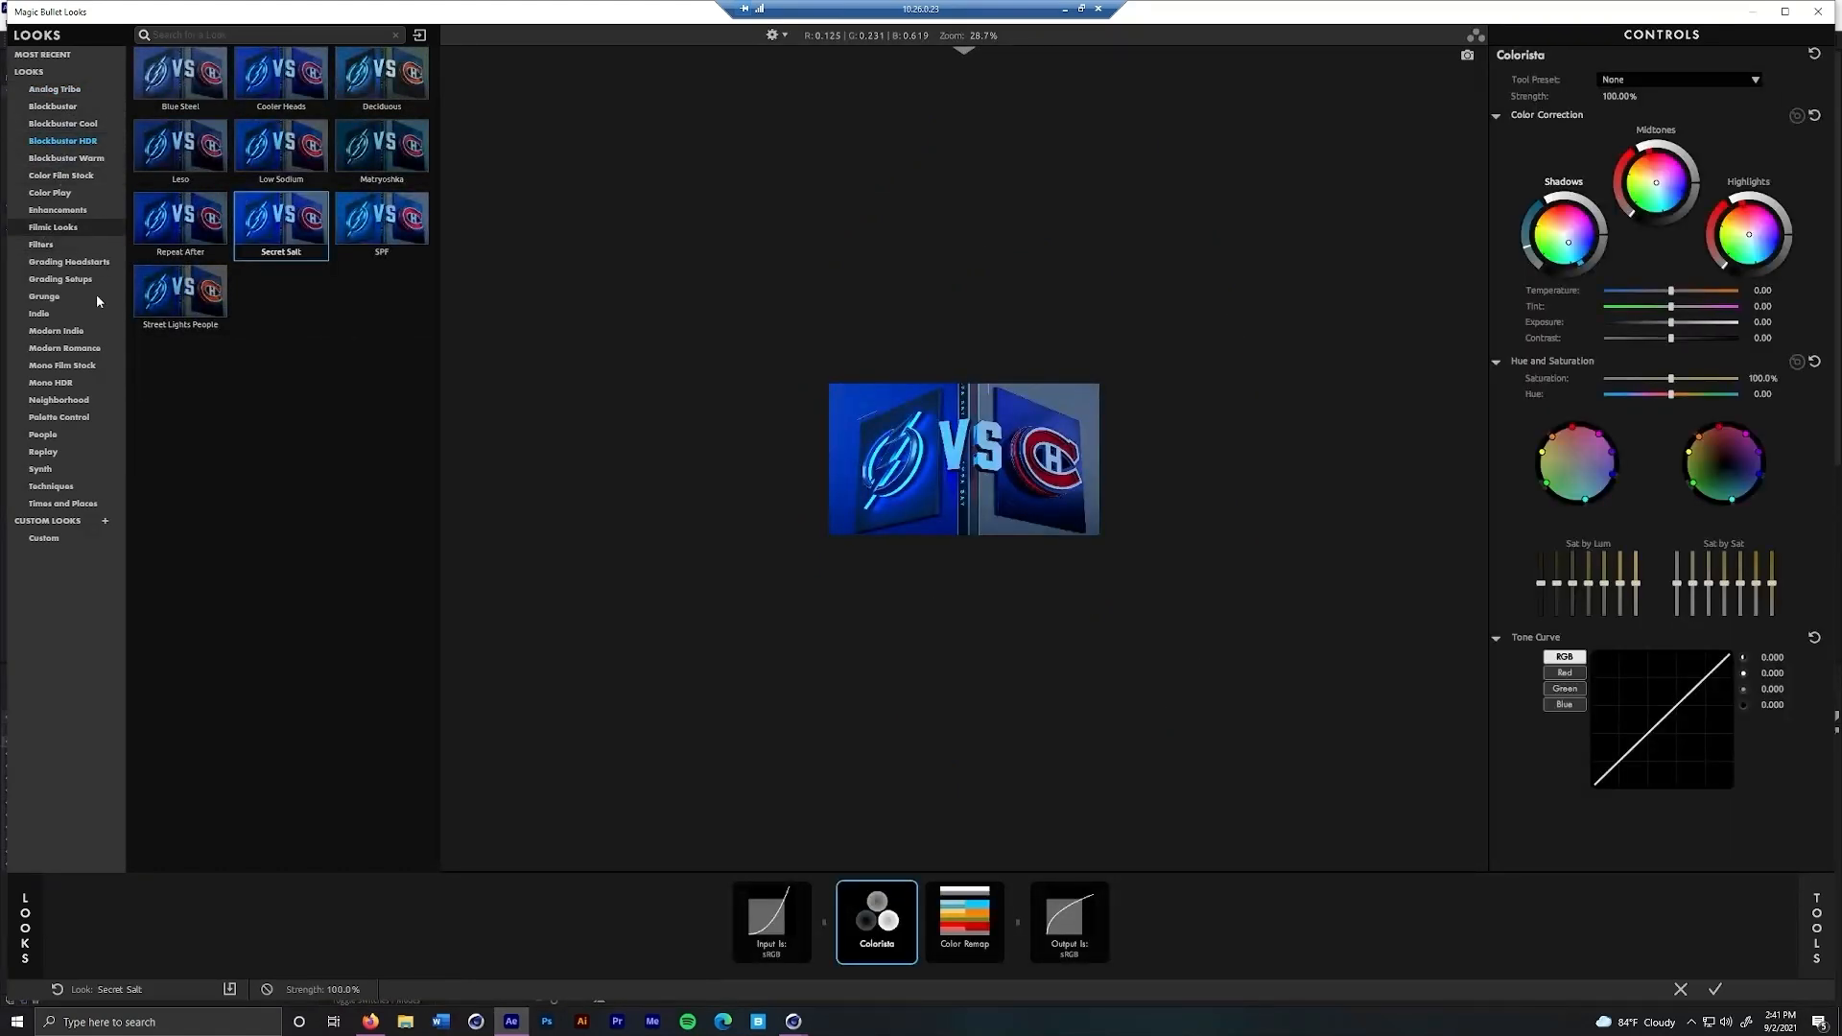
click(371, 239)
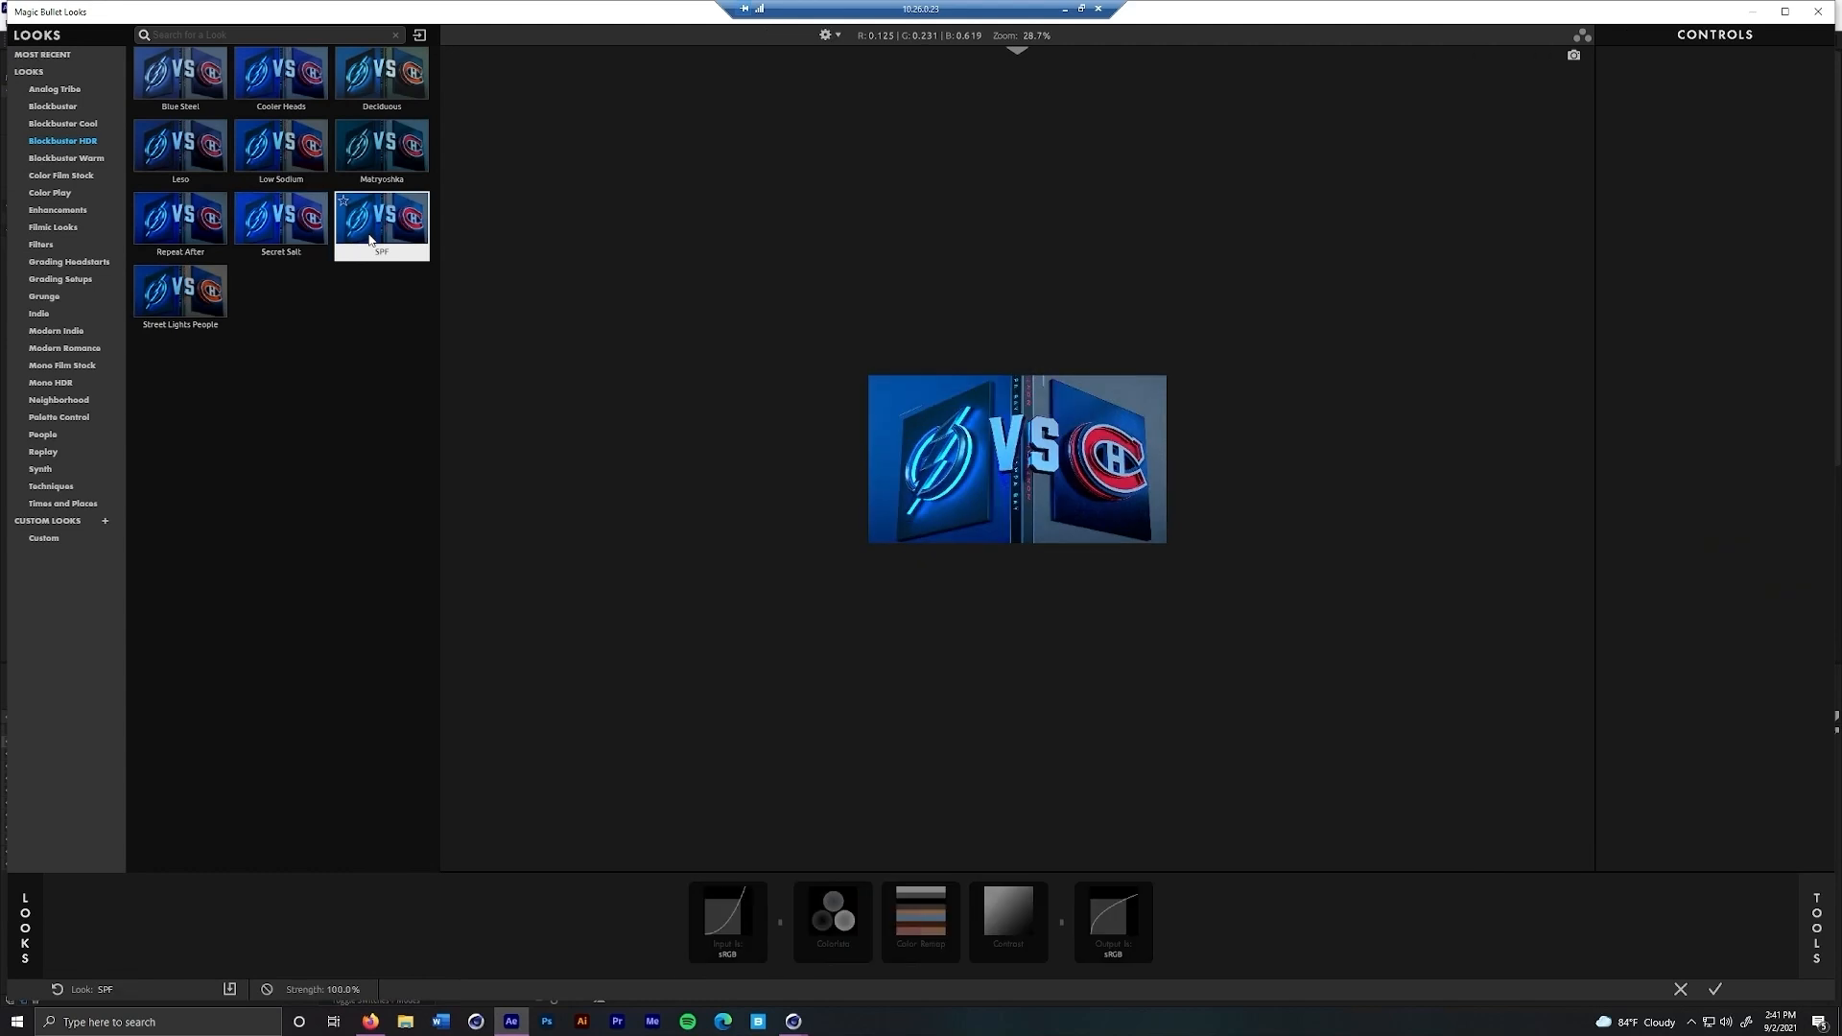
click(288, 159)
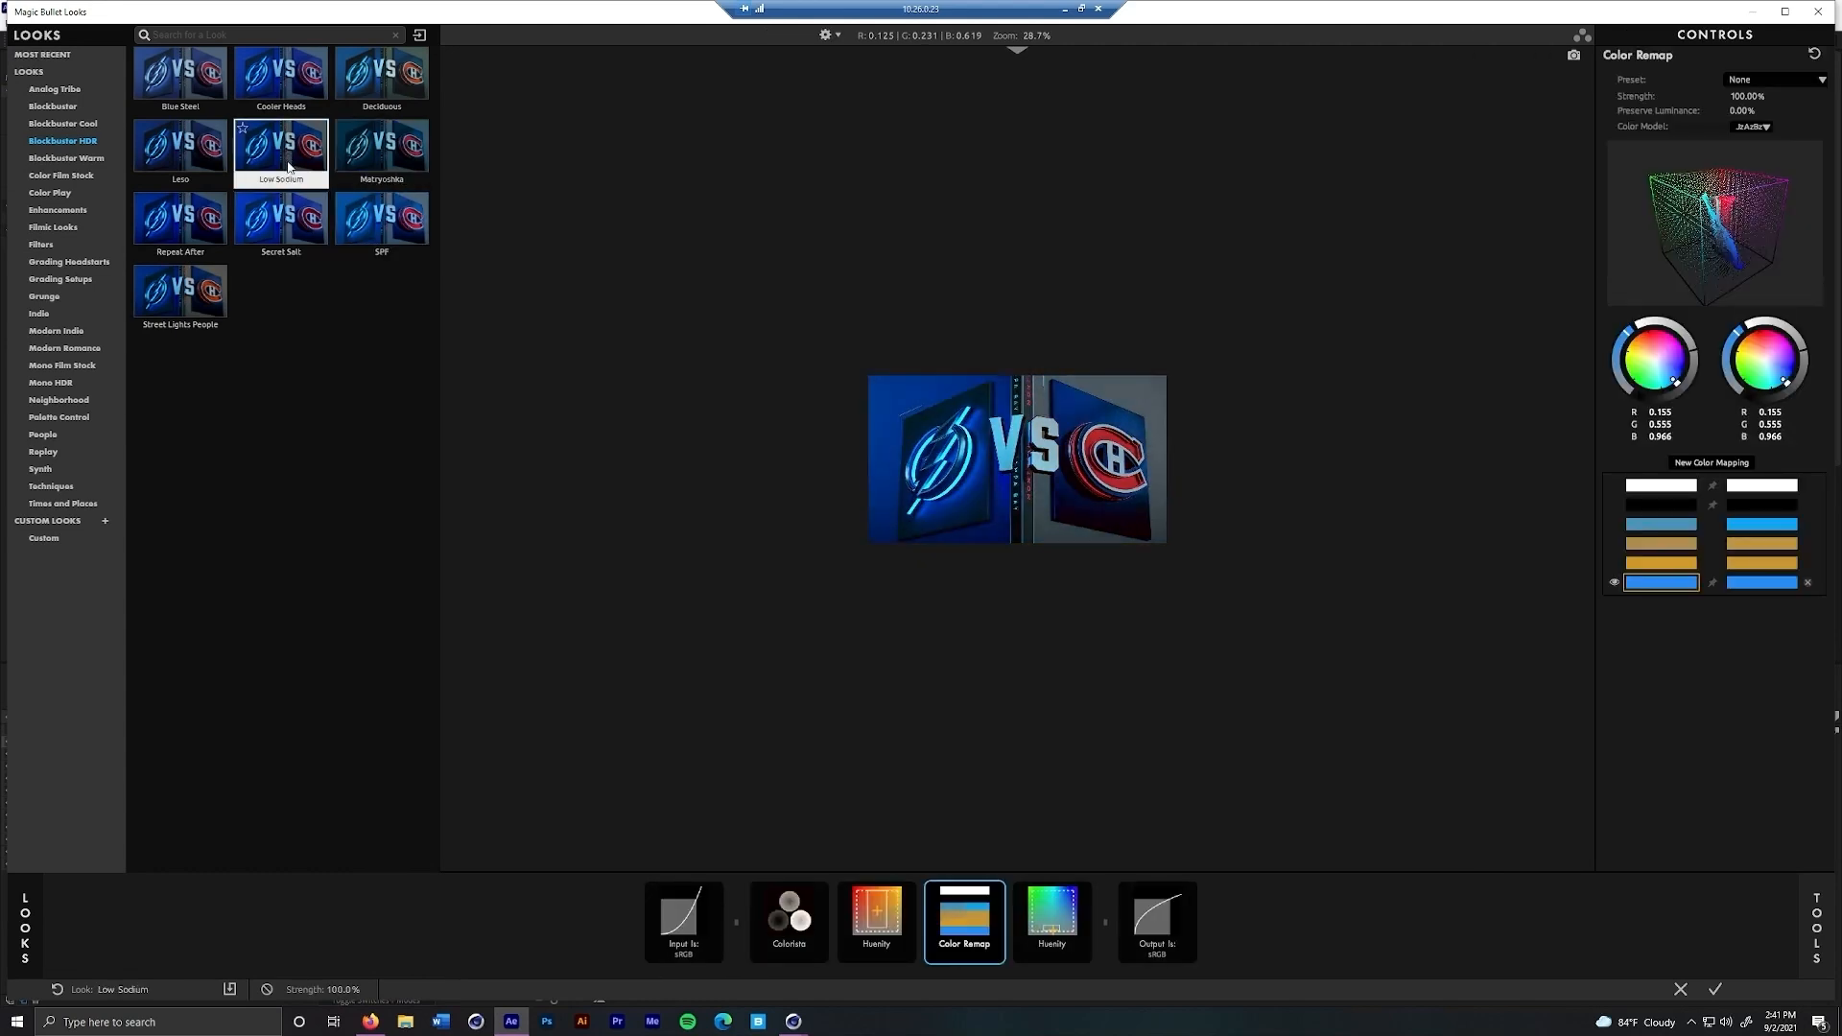
click(213, 298)
Try the Tropical Sun look from Times and Places, compare it with the bypassed image, and discard the look changes
click(65, 503)
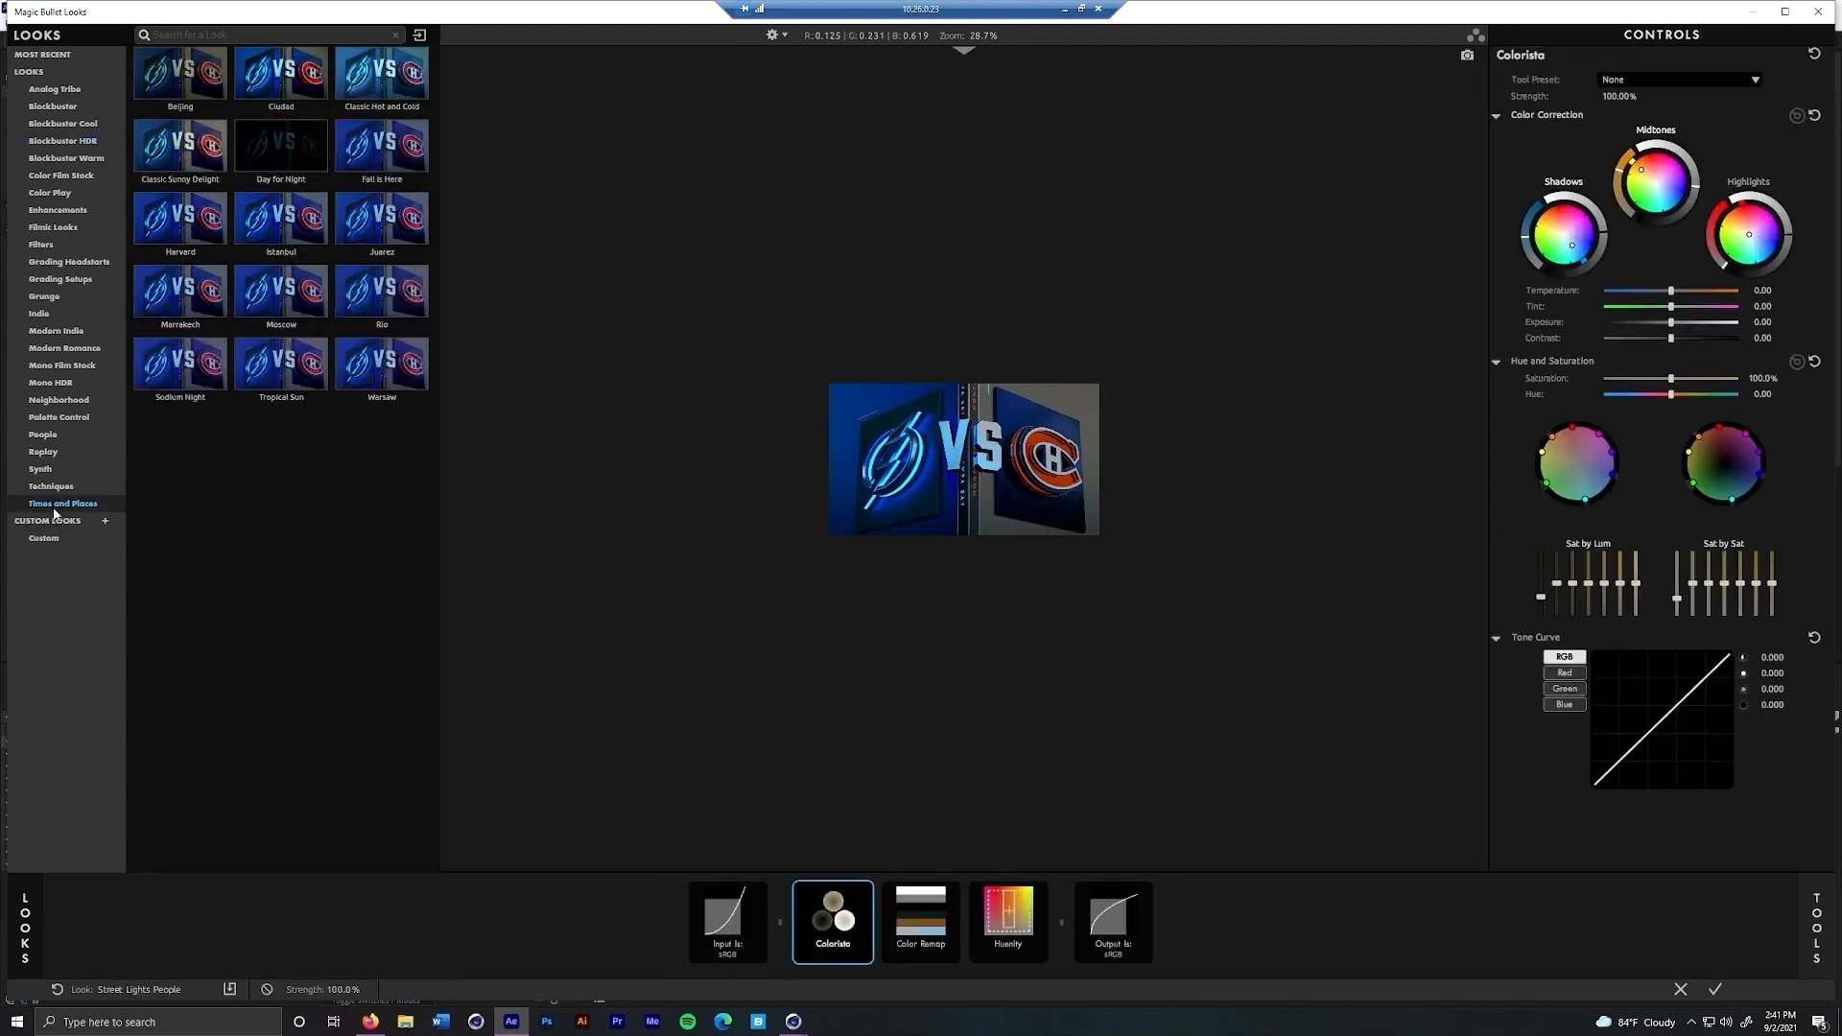
click(281, 367)
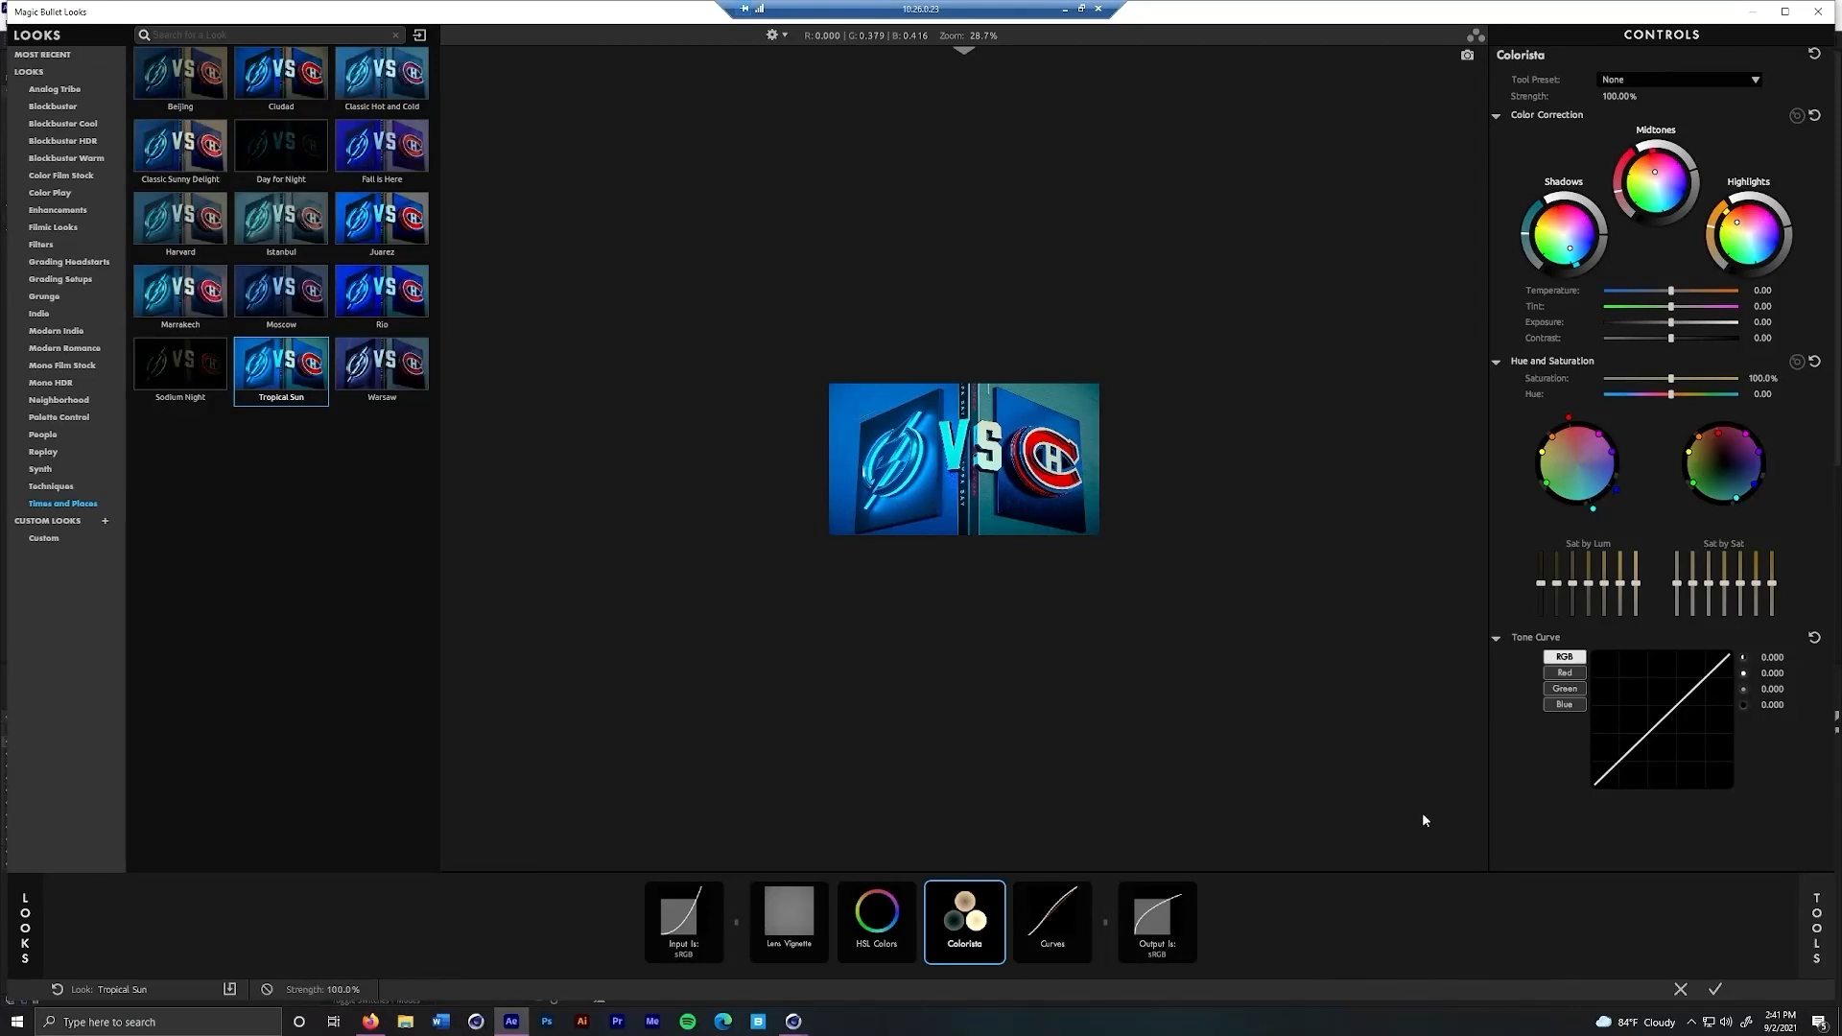
click(266, 996)
click(268, 998)
click(266, 996)
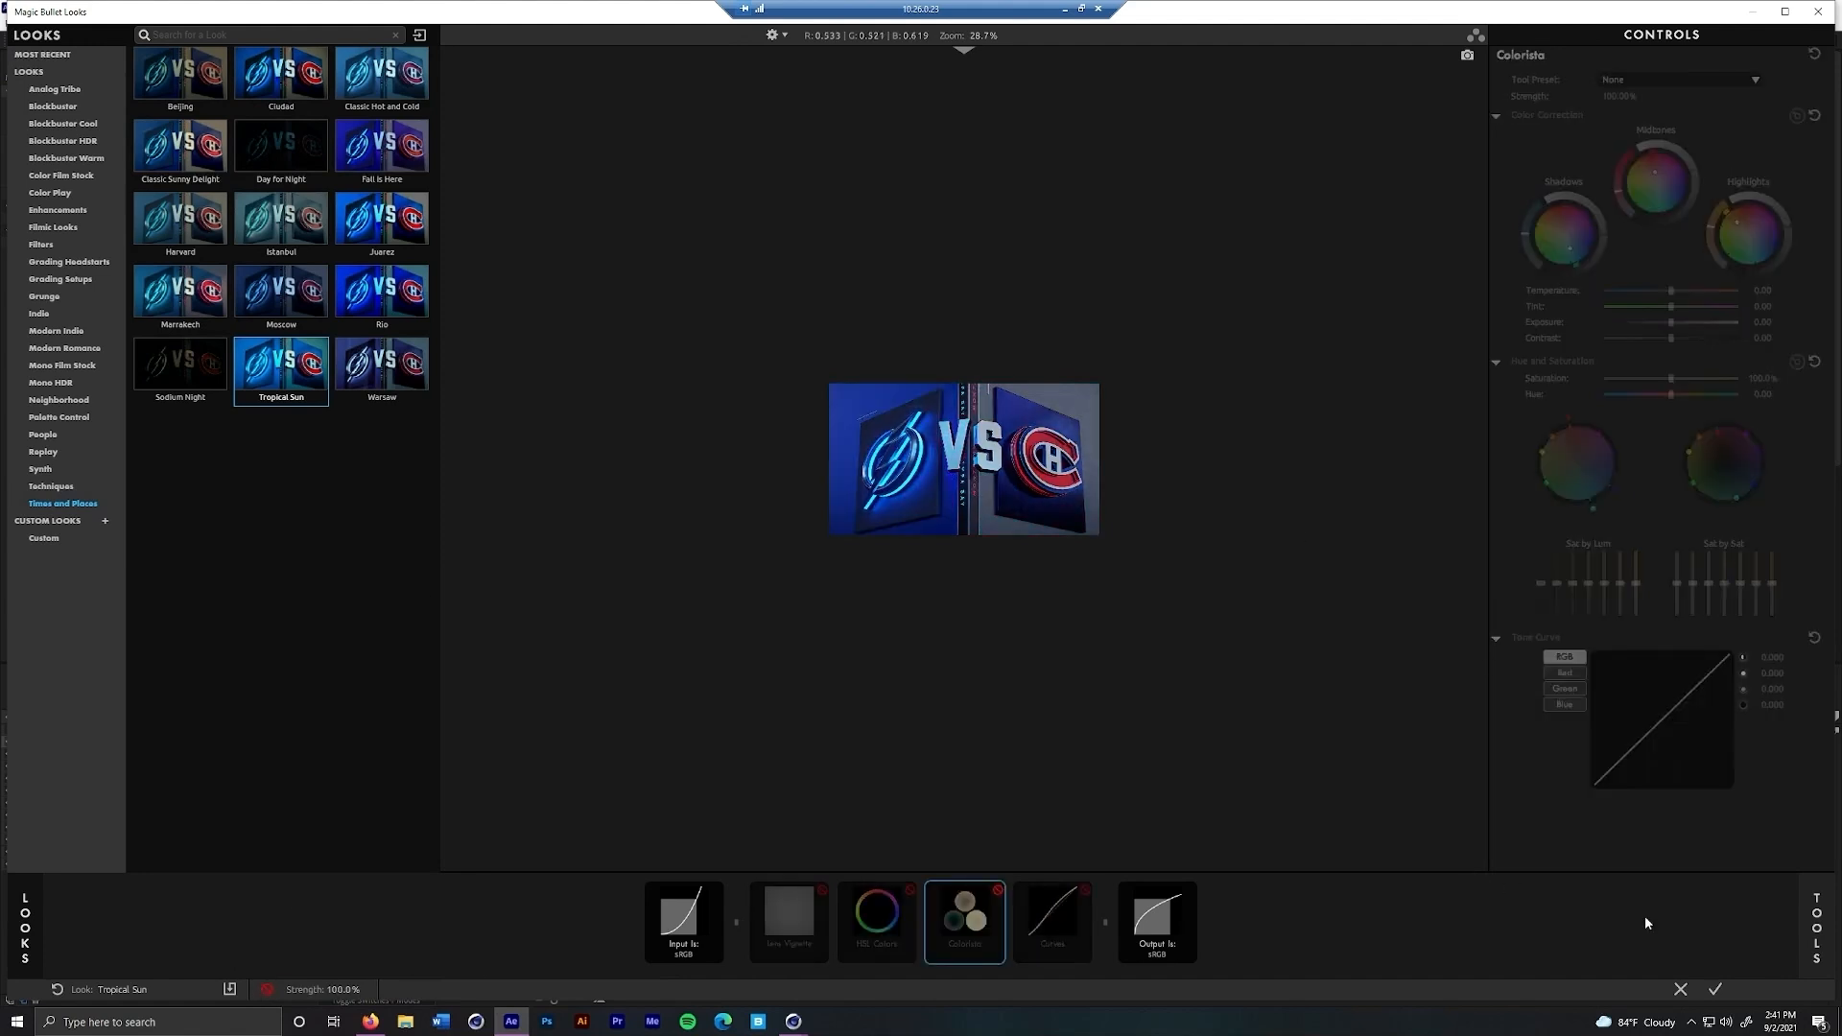
click(1680, 989)
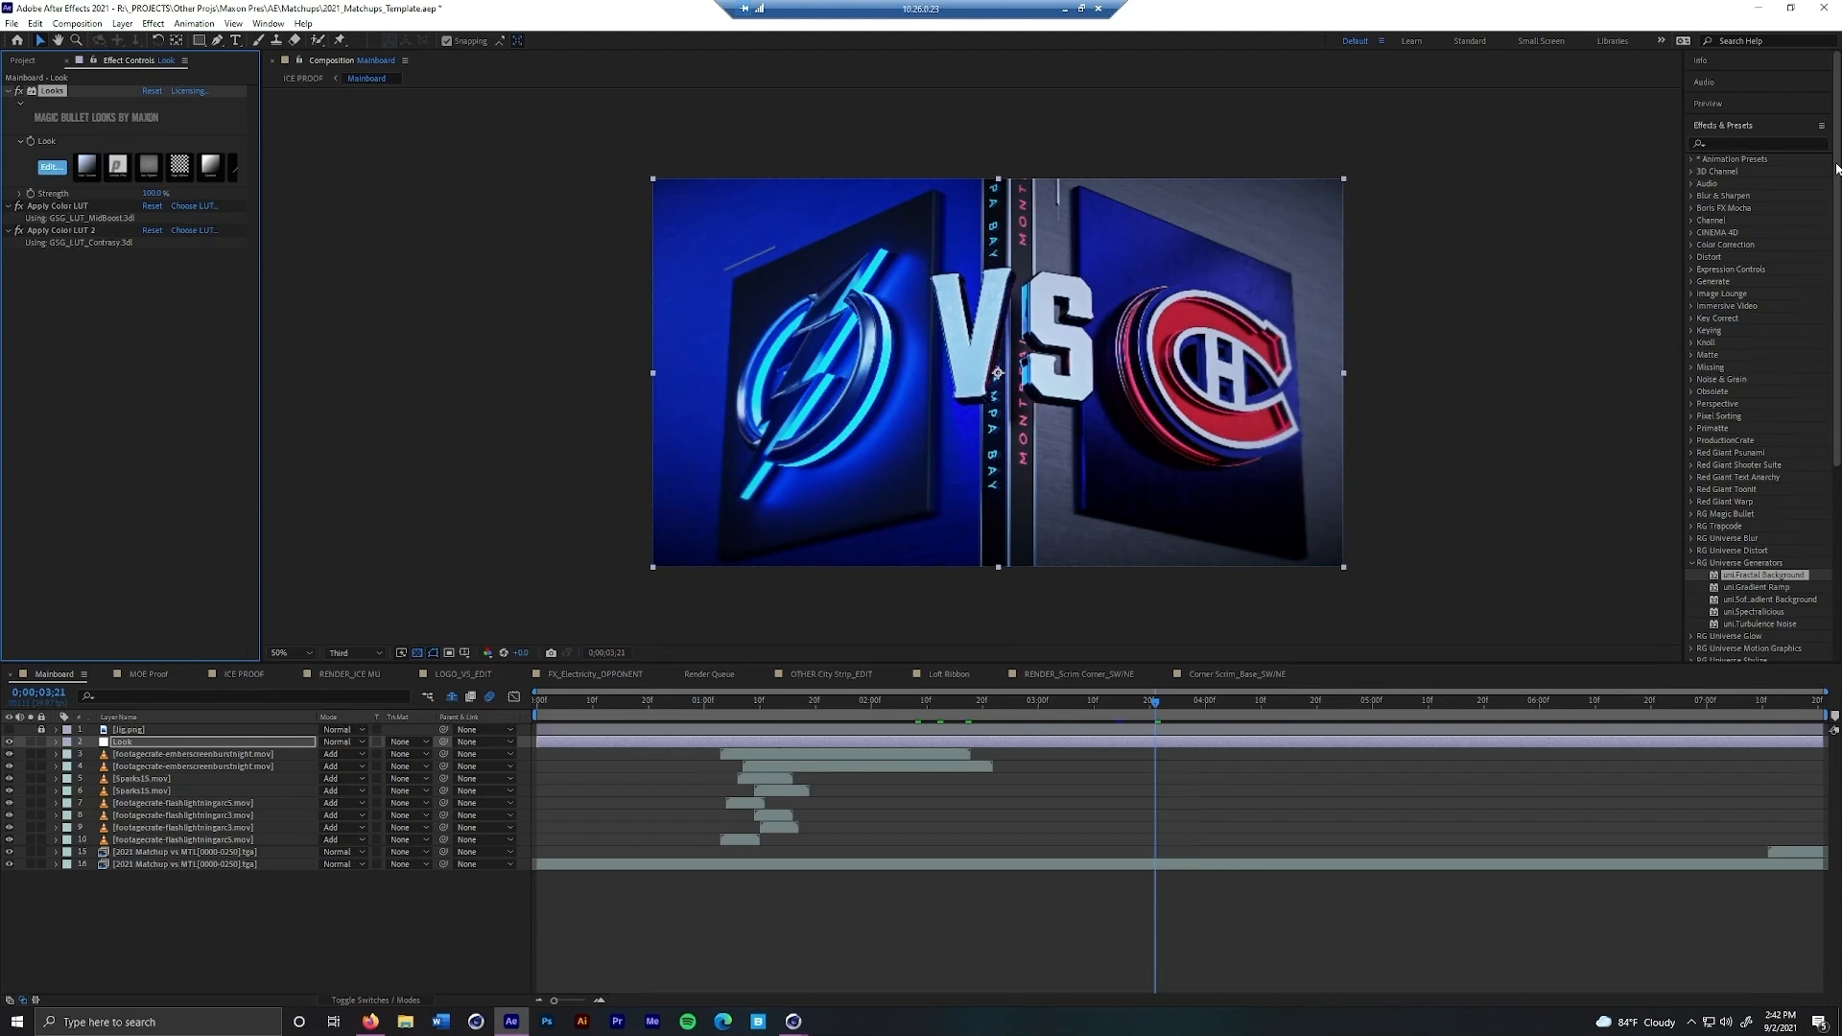
Try the CoolContrasty LUT from the GSG_LUTs 01_Basic presets on the Look layer, and delete it again
click(1695, 160)
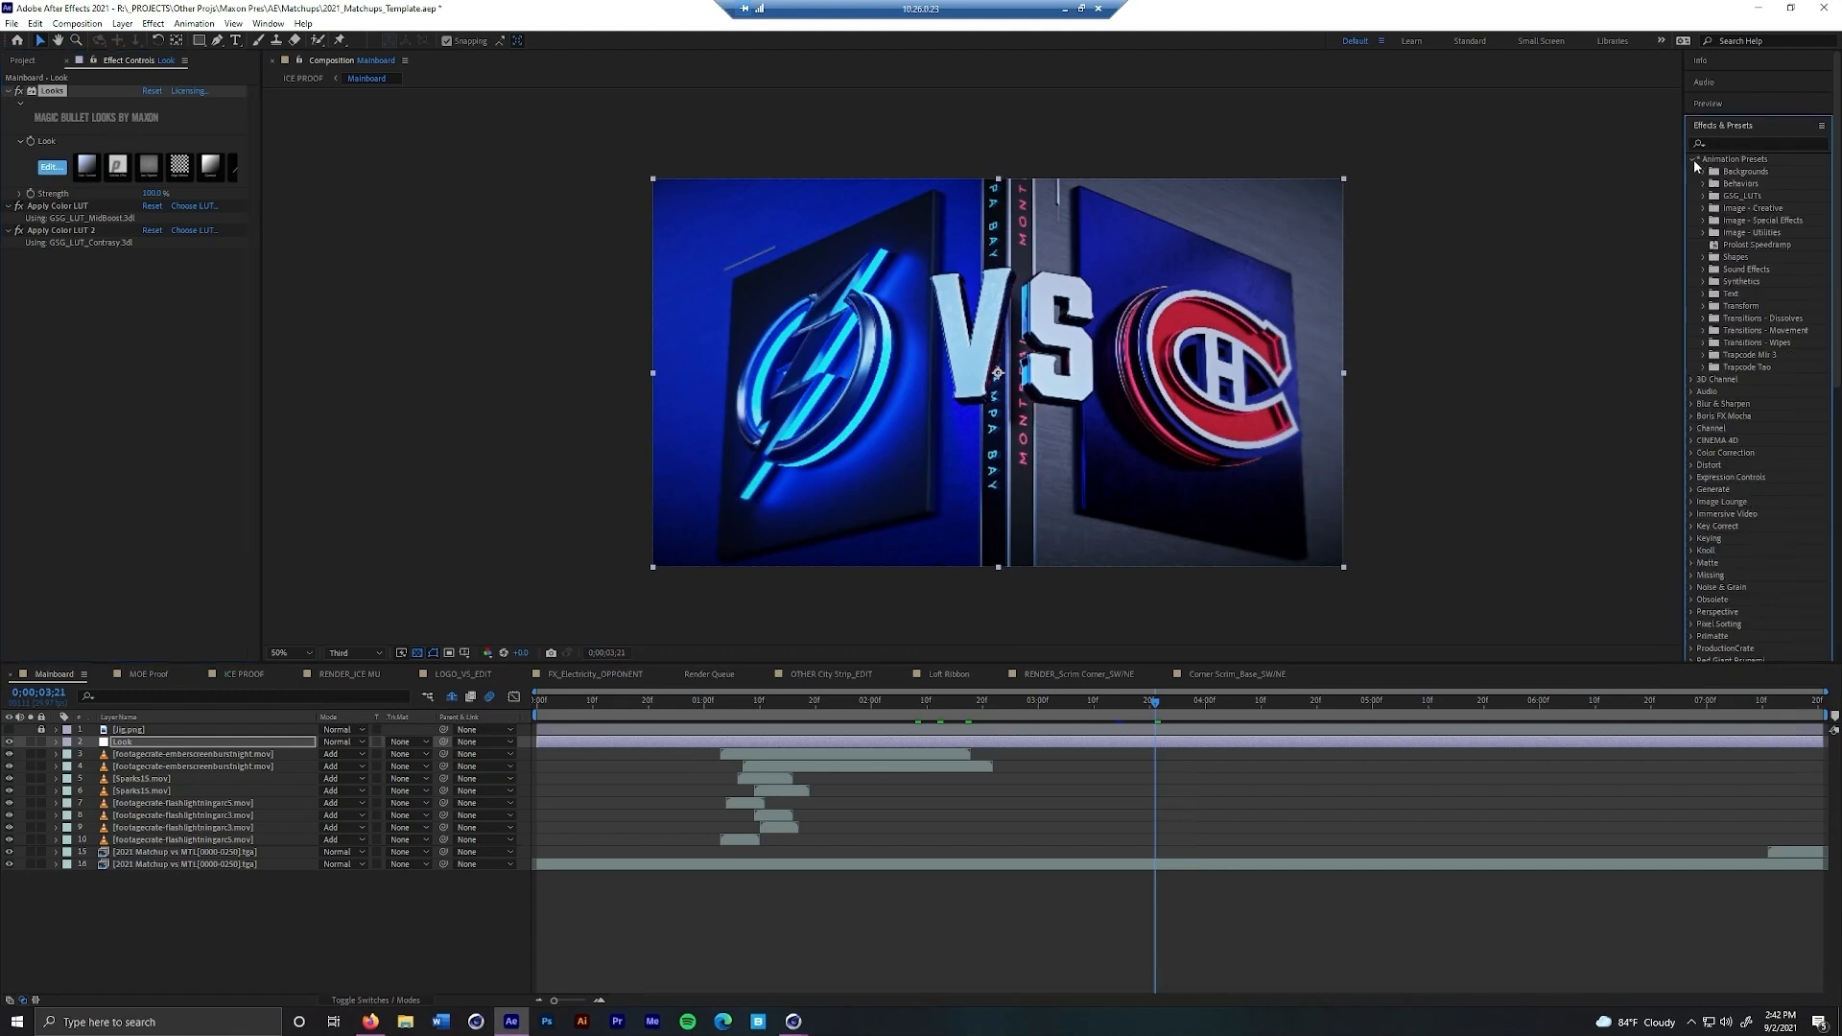
click(1704, 196)
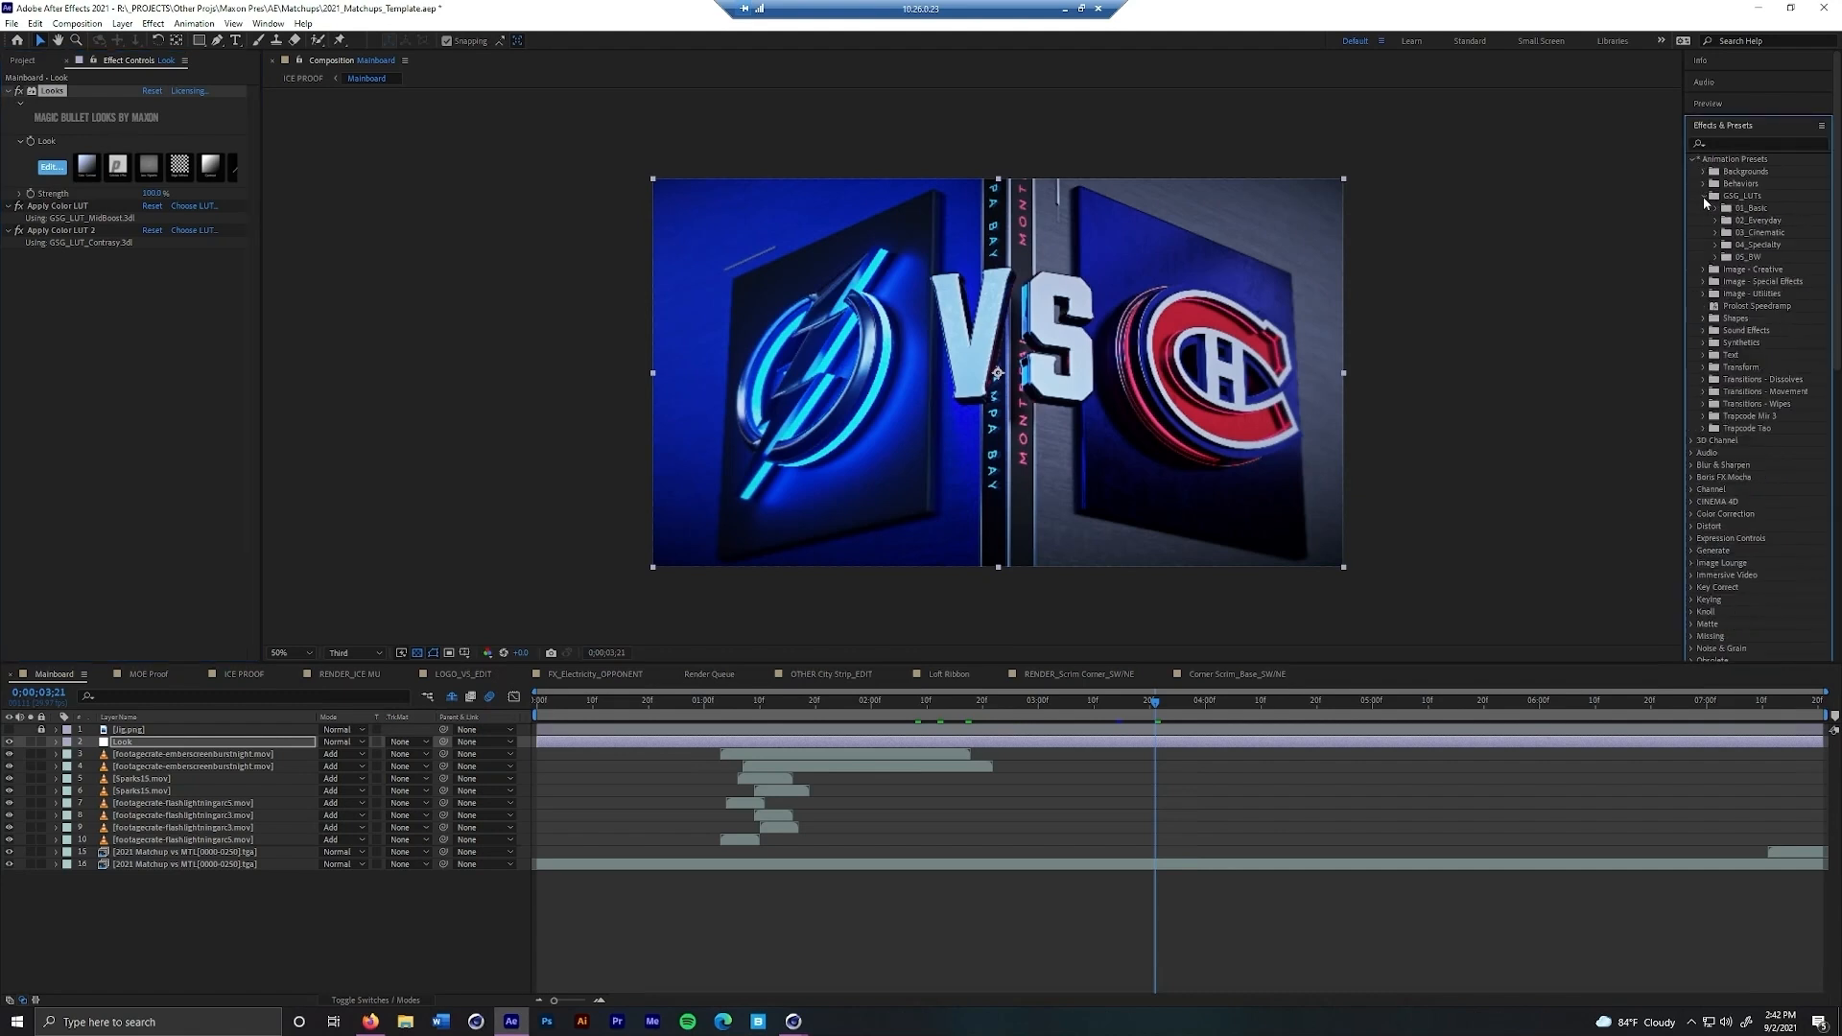
click(1718, 209)
drag(1783, 271, 159, 456)
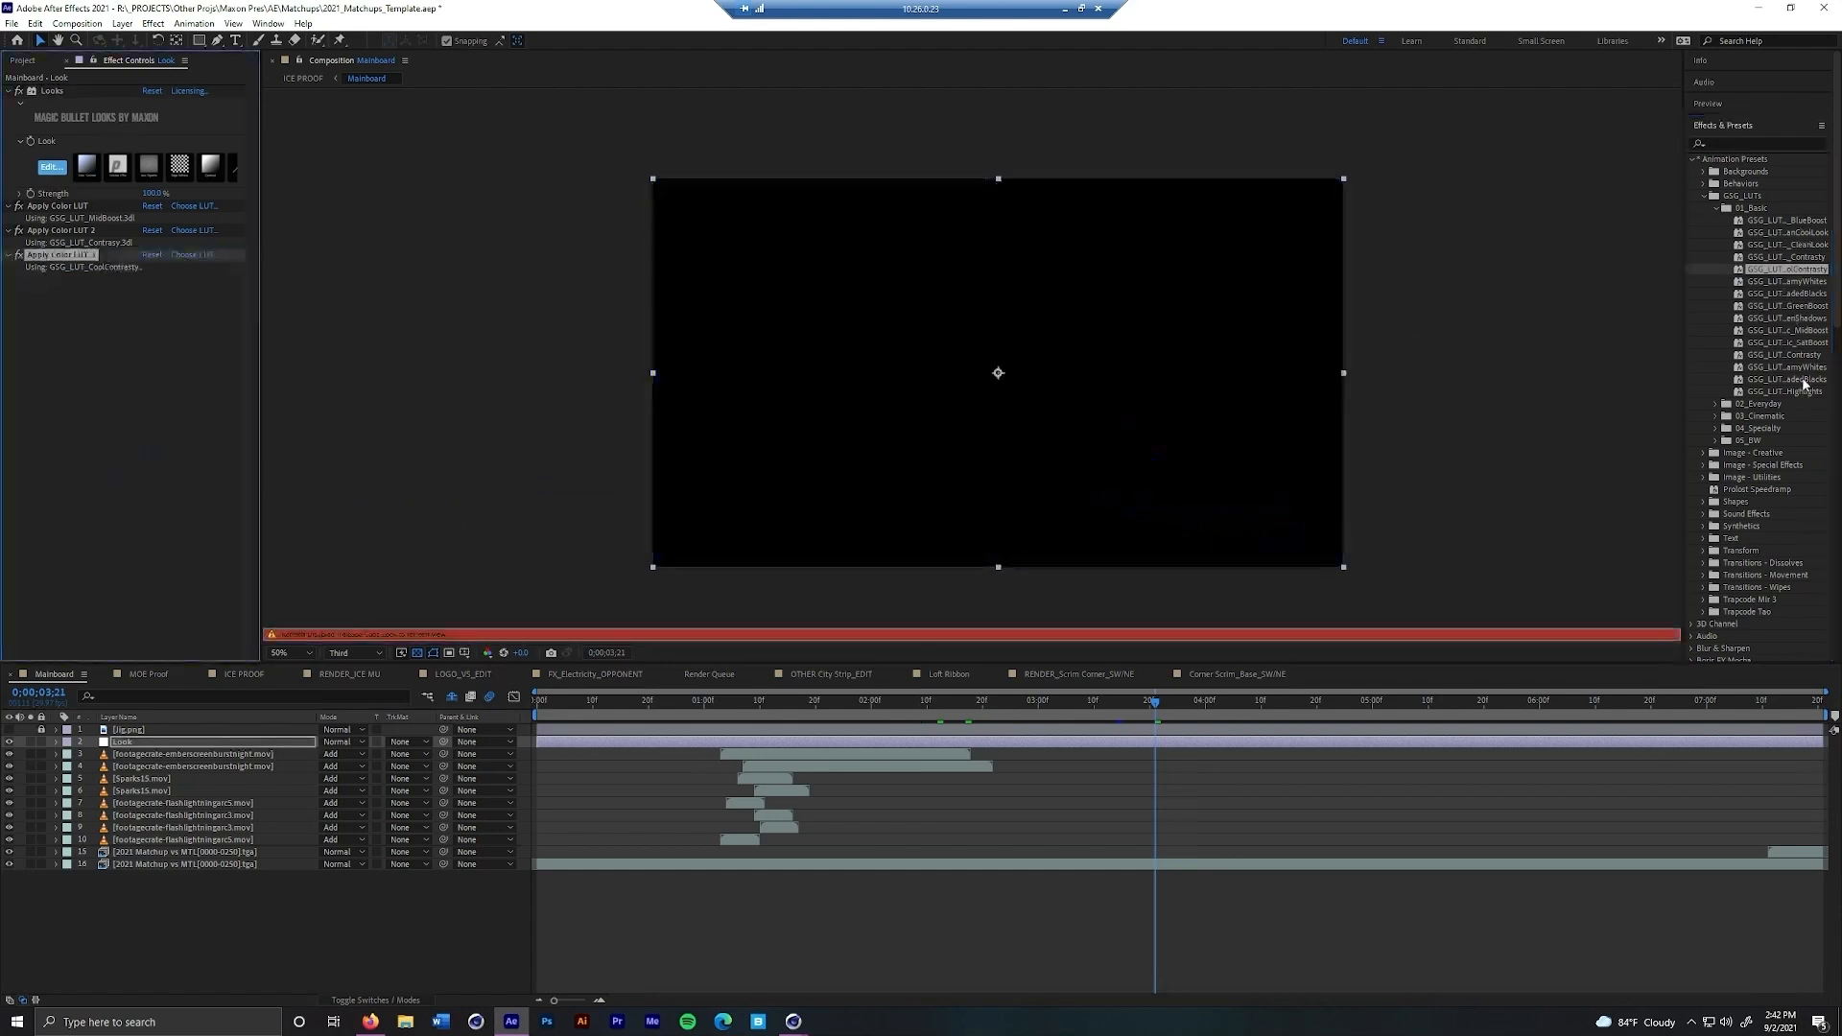
key(Caps_Lock)
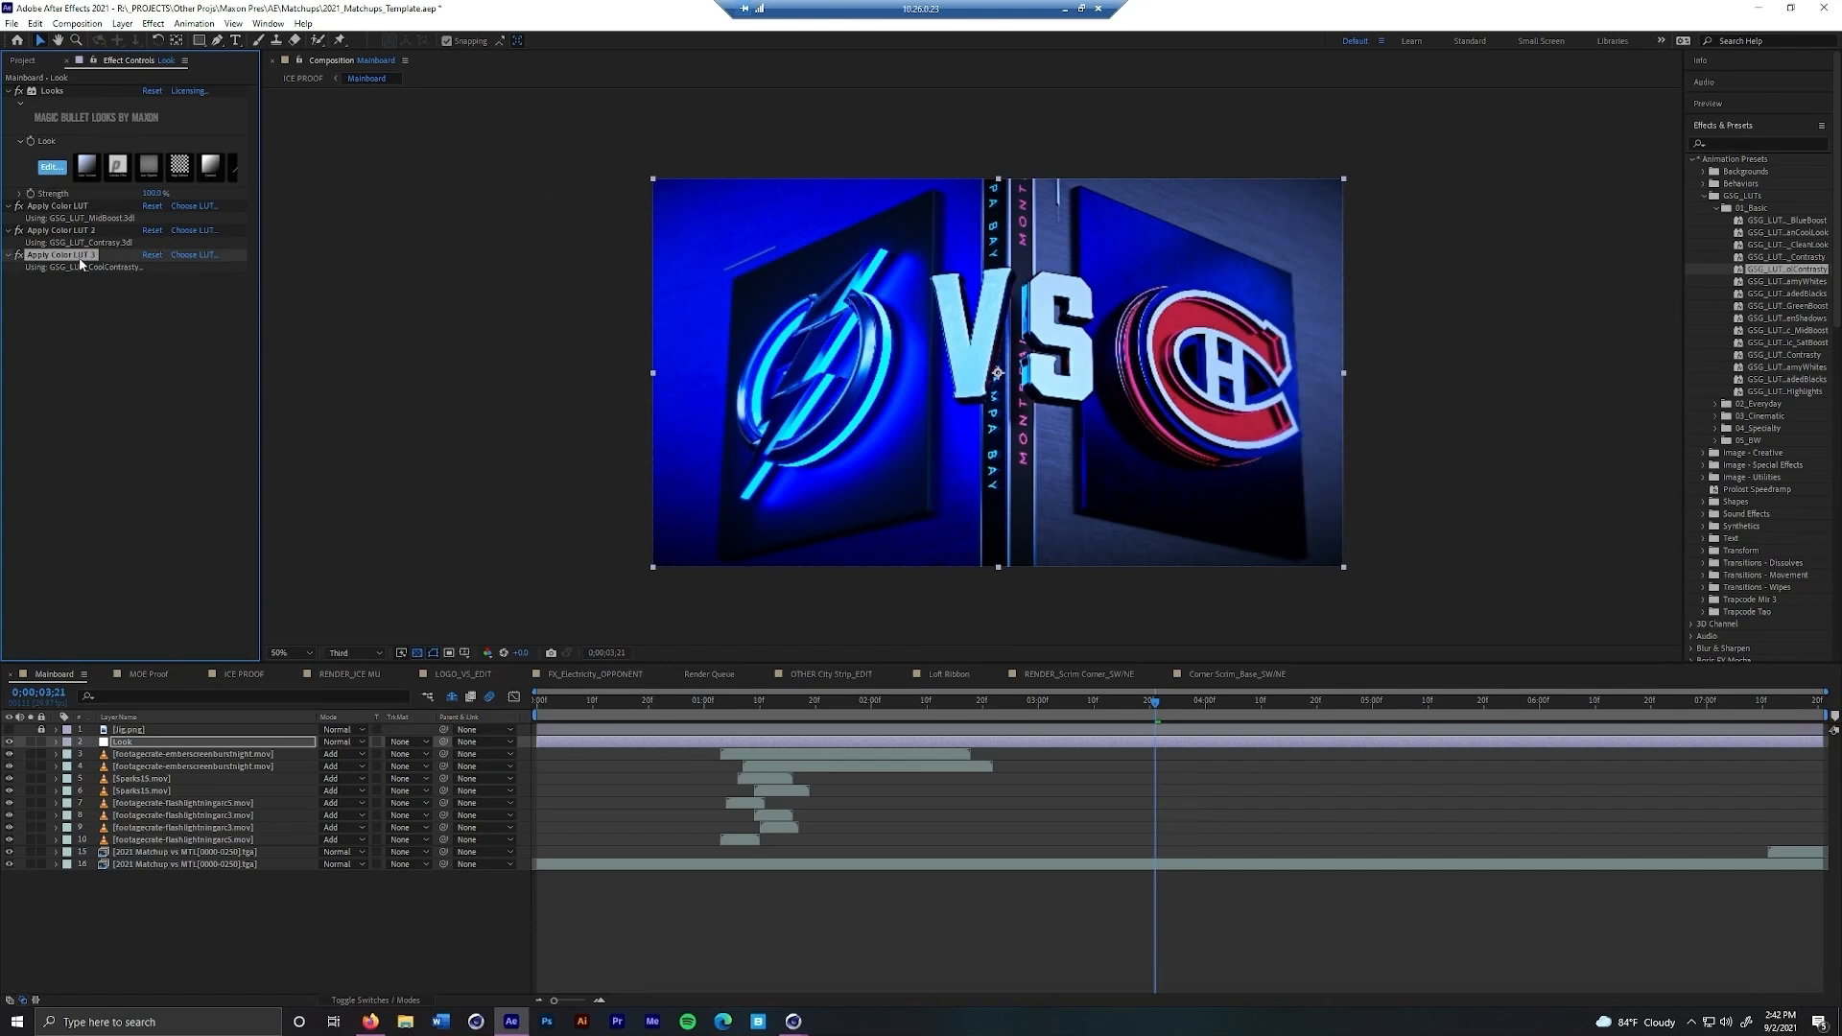
key(Delete)
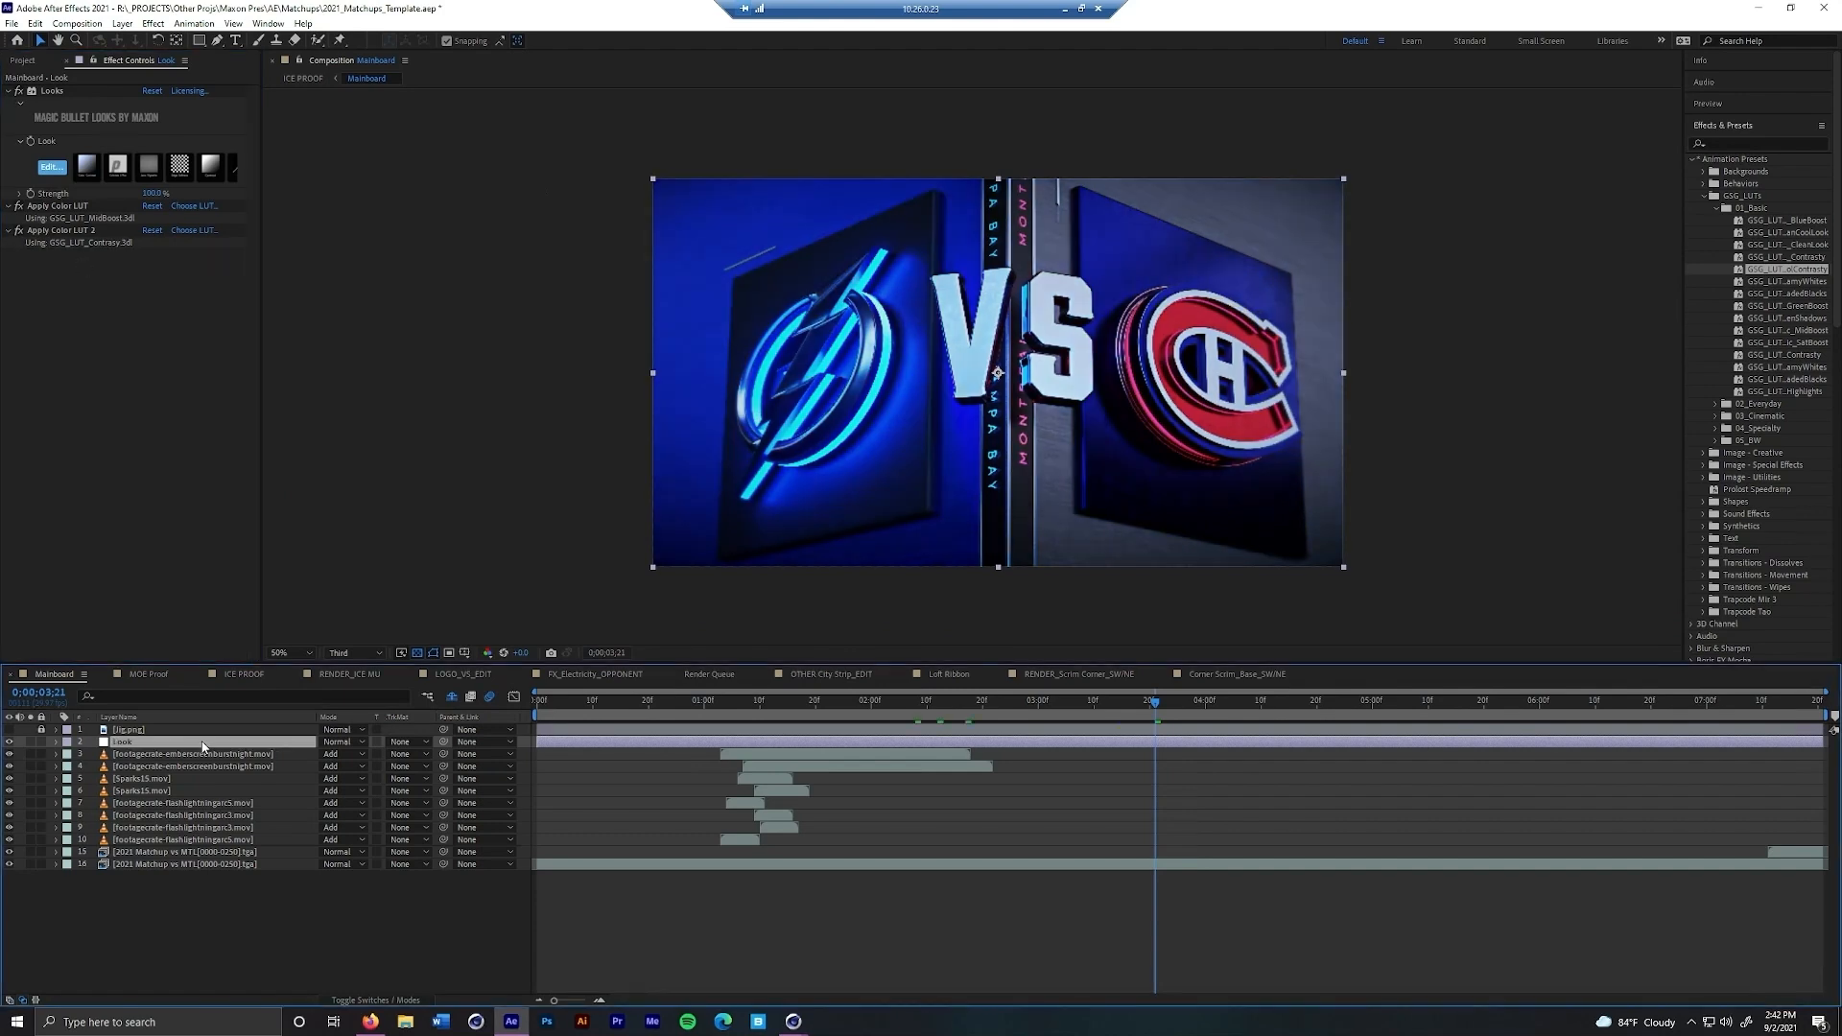
Duplicate the Look adjustment layer and remove all effects from the copy
key(ctrl+d)
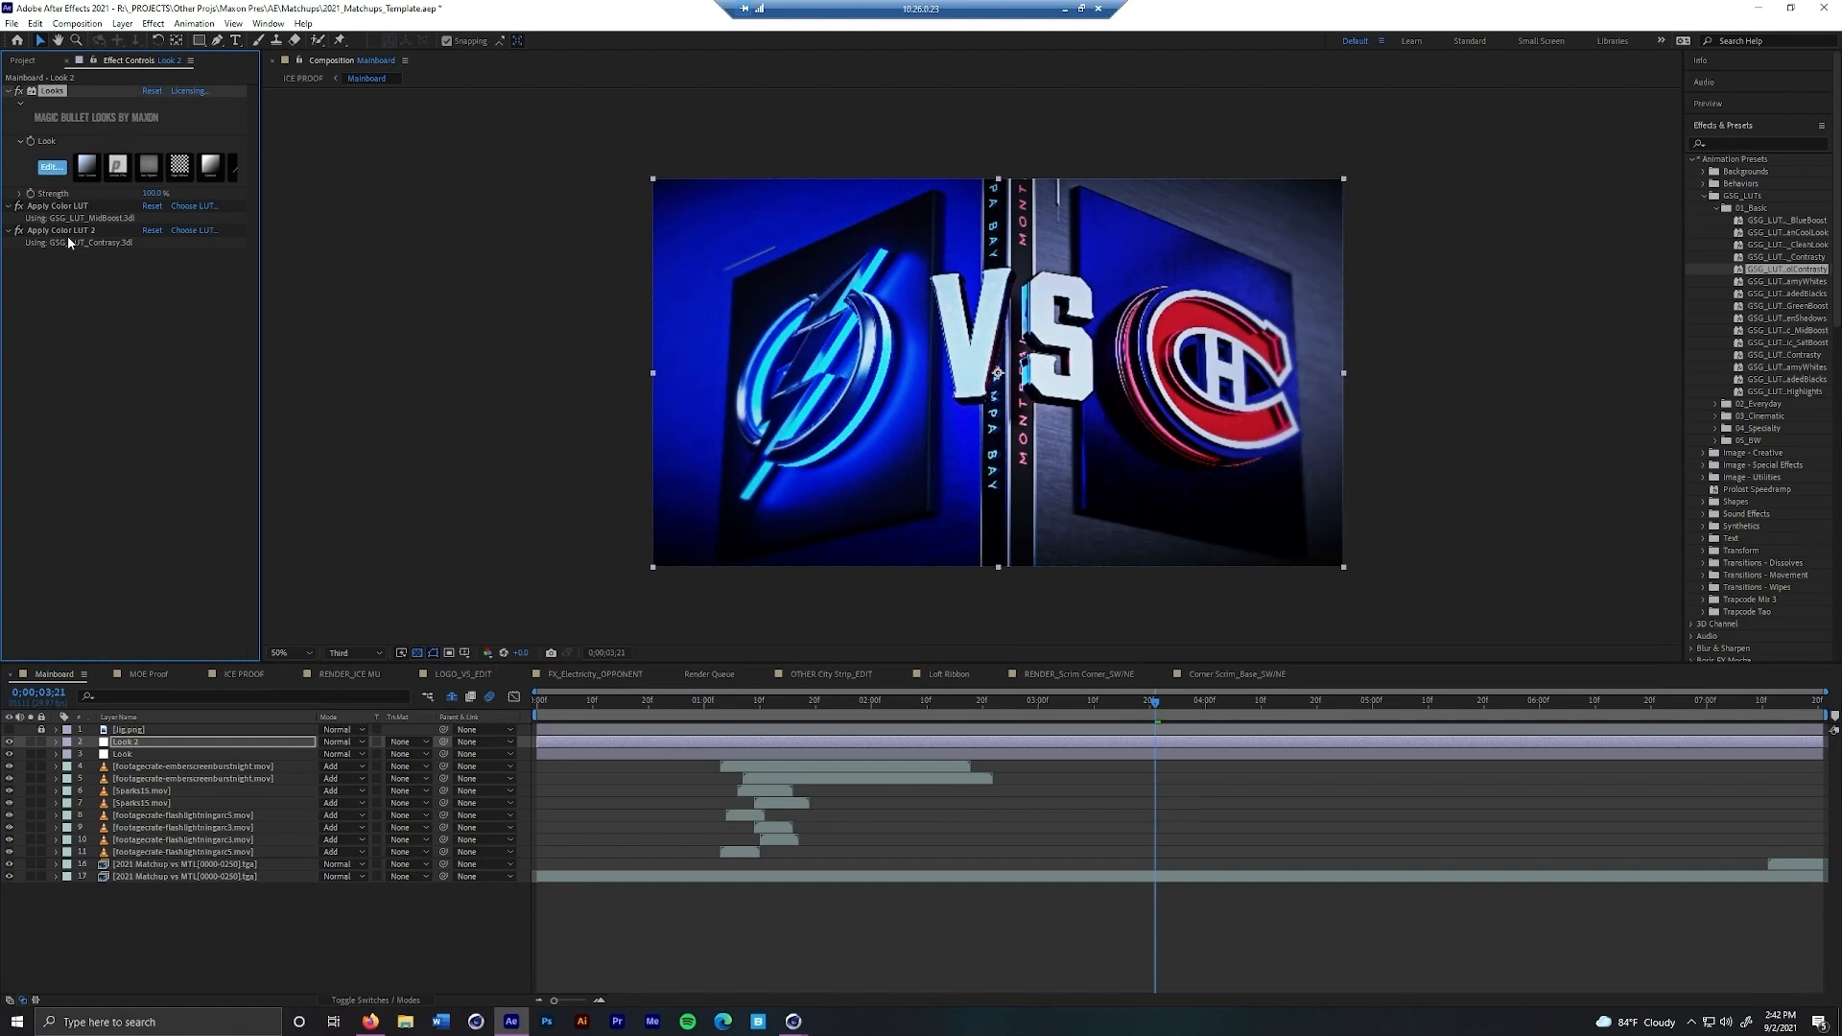
shift+click(69, 231)
key(Delete)
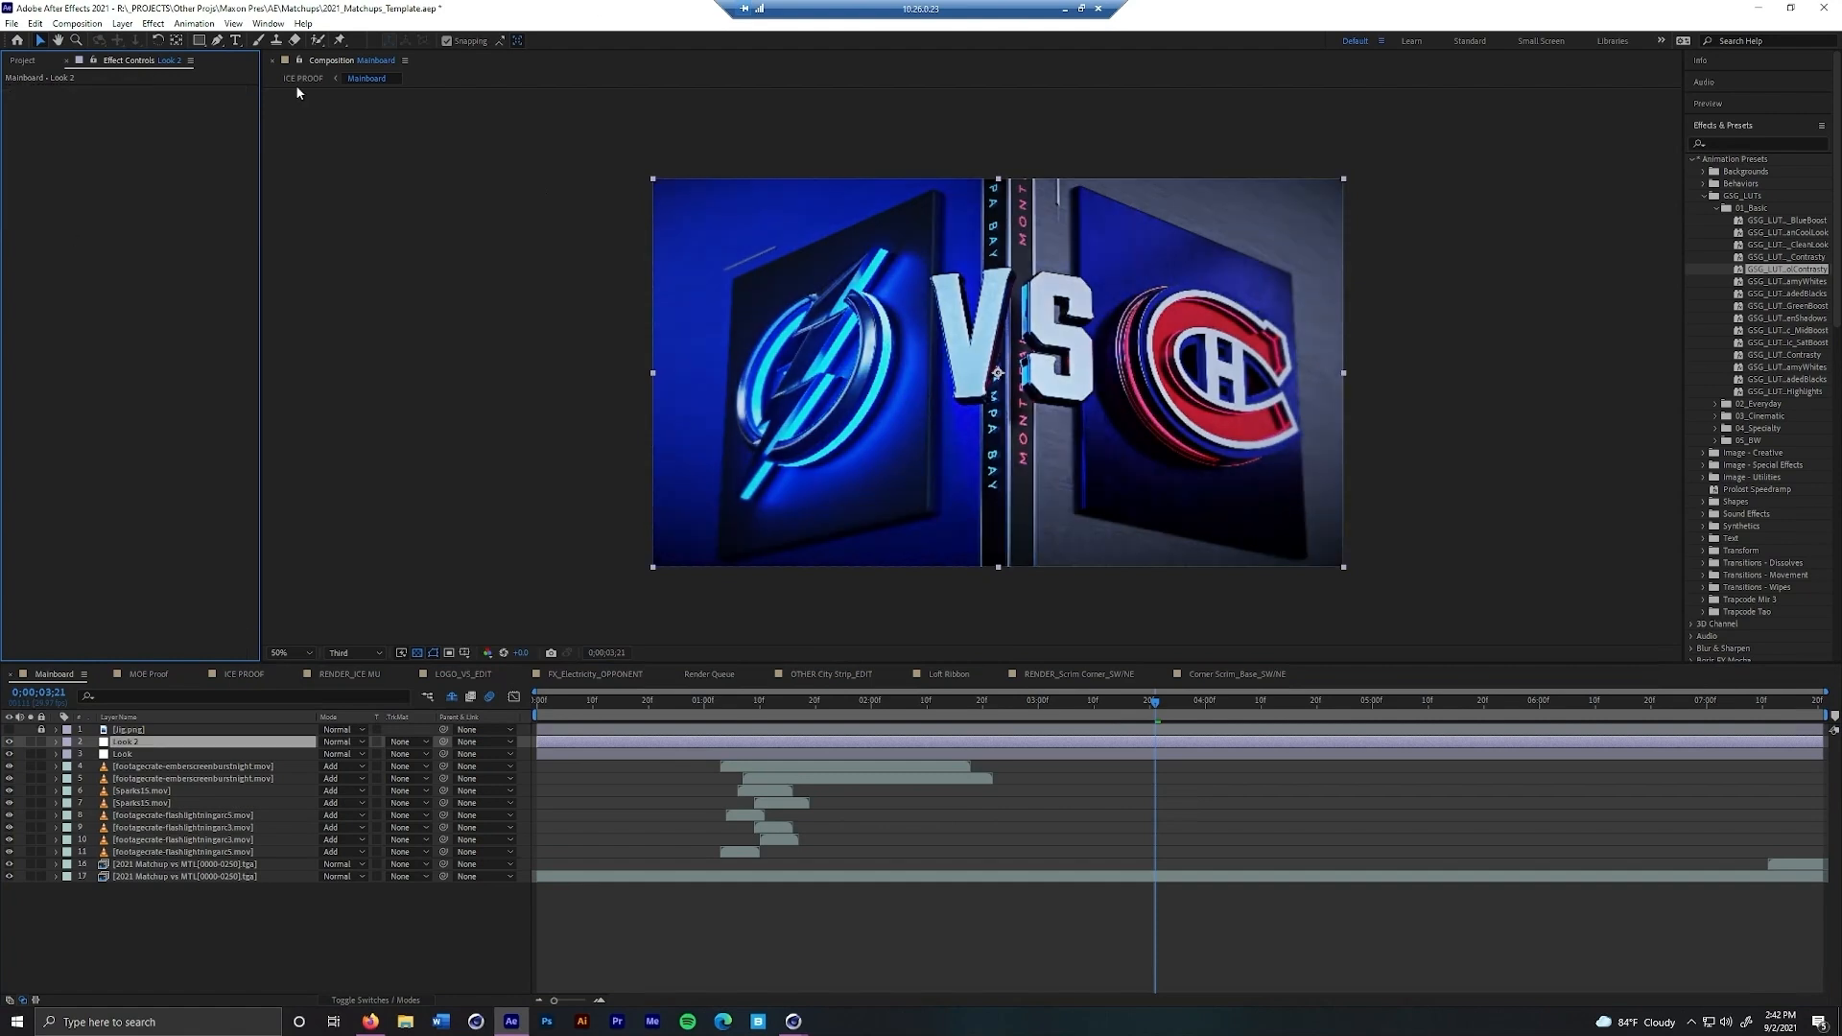
Apply the GSG WarmHighlights and GreenShadows LUTs to the duplicated Look layer and reduce the layer's opacity
drag(1770, 397, 176, 247)
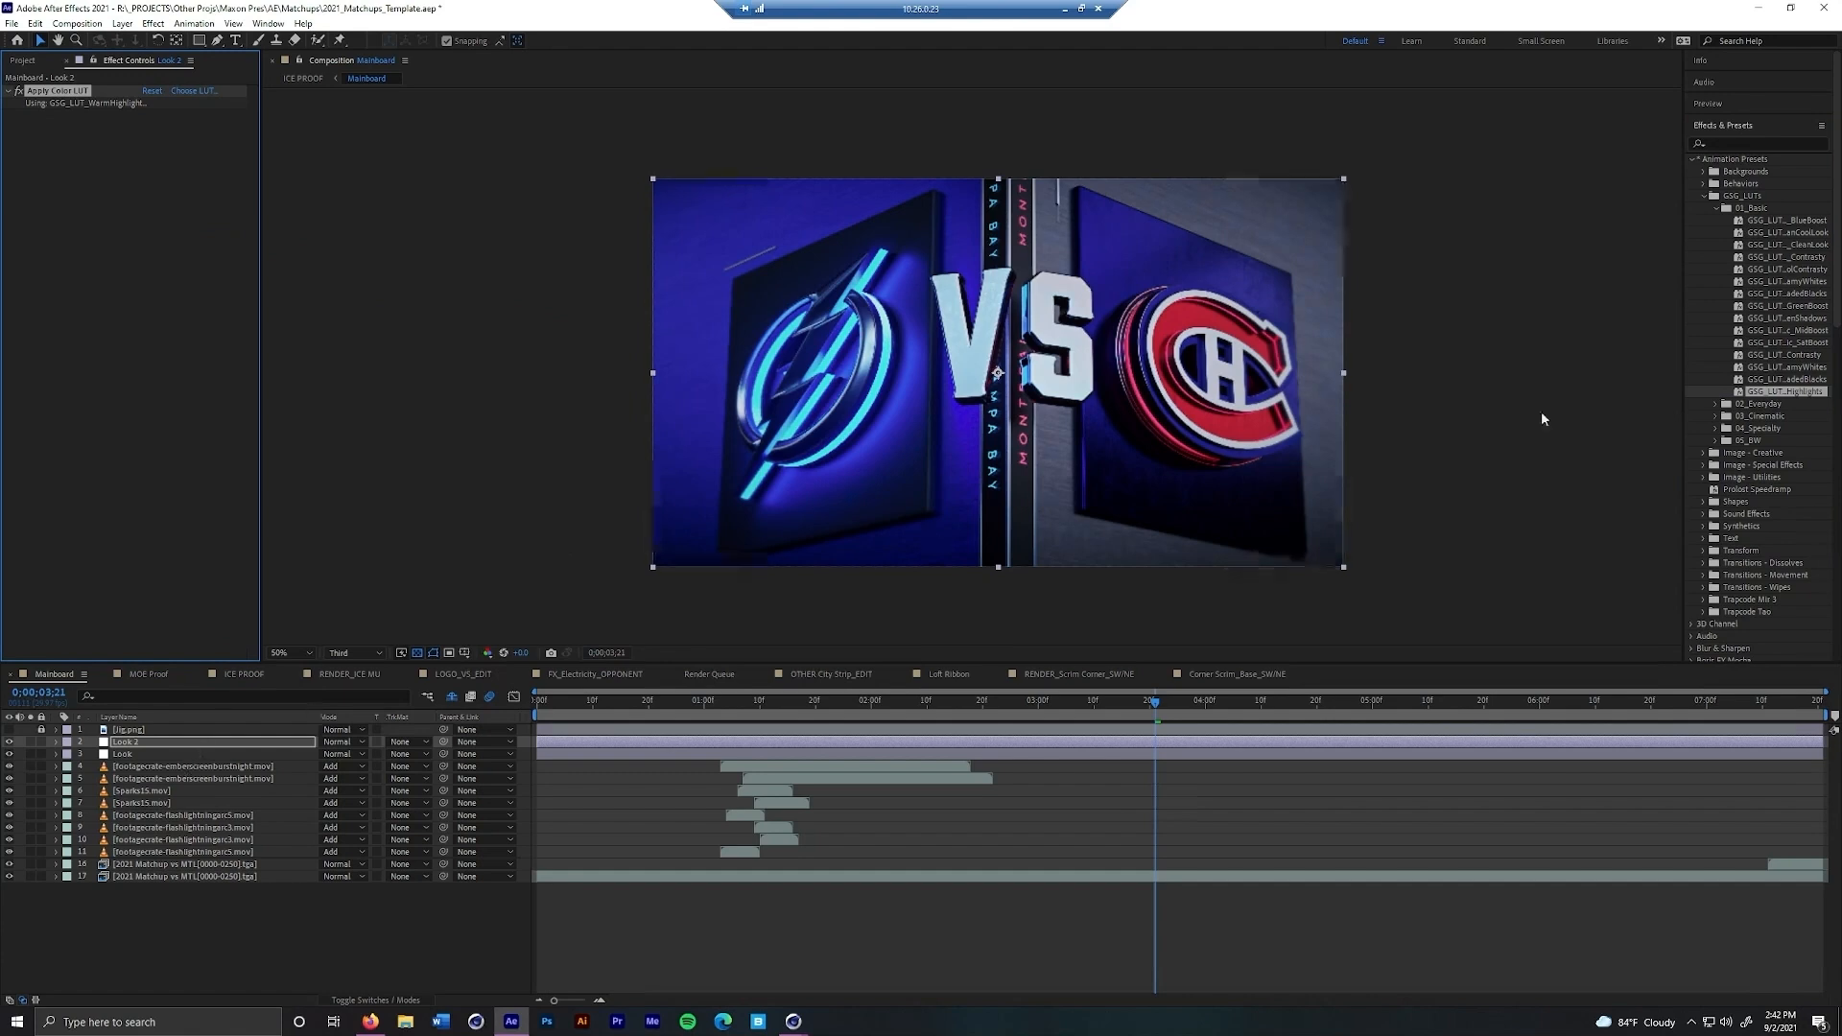
drag(1787, 317, 140, 300)
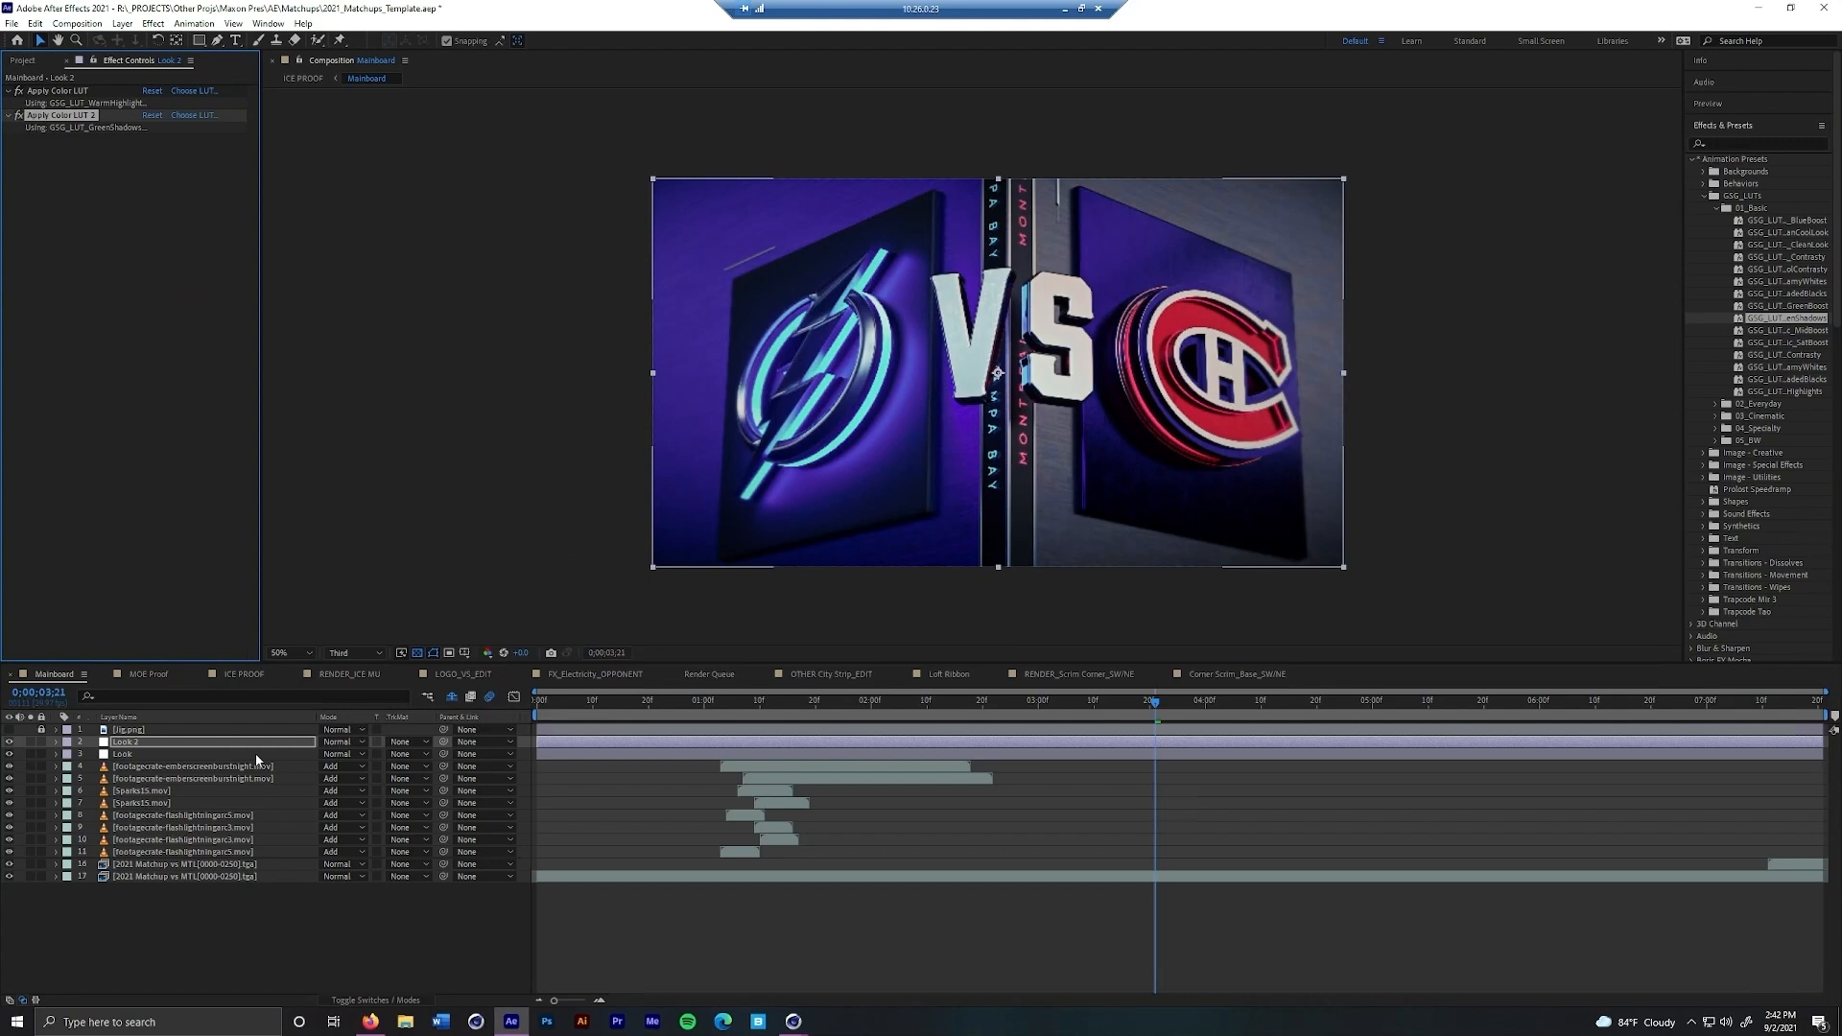
key(t)
drag(313, 756, 300, 755)
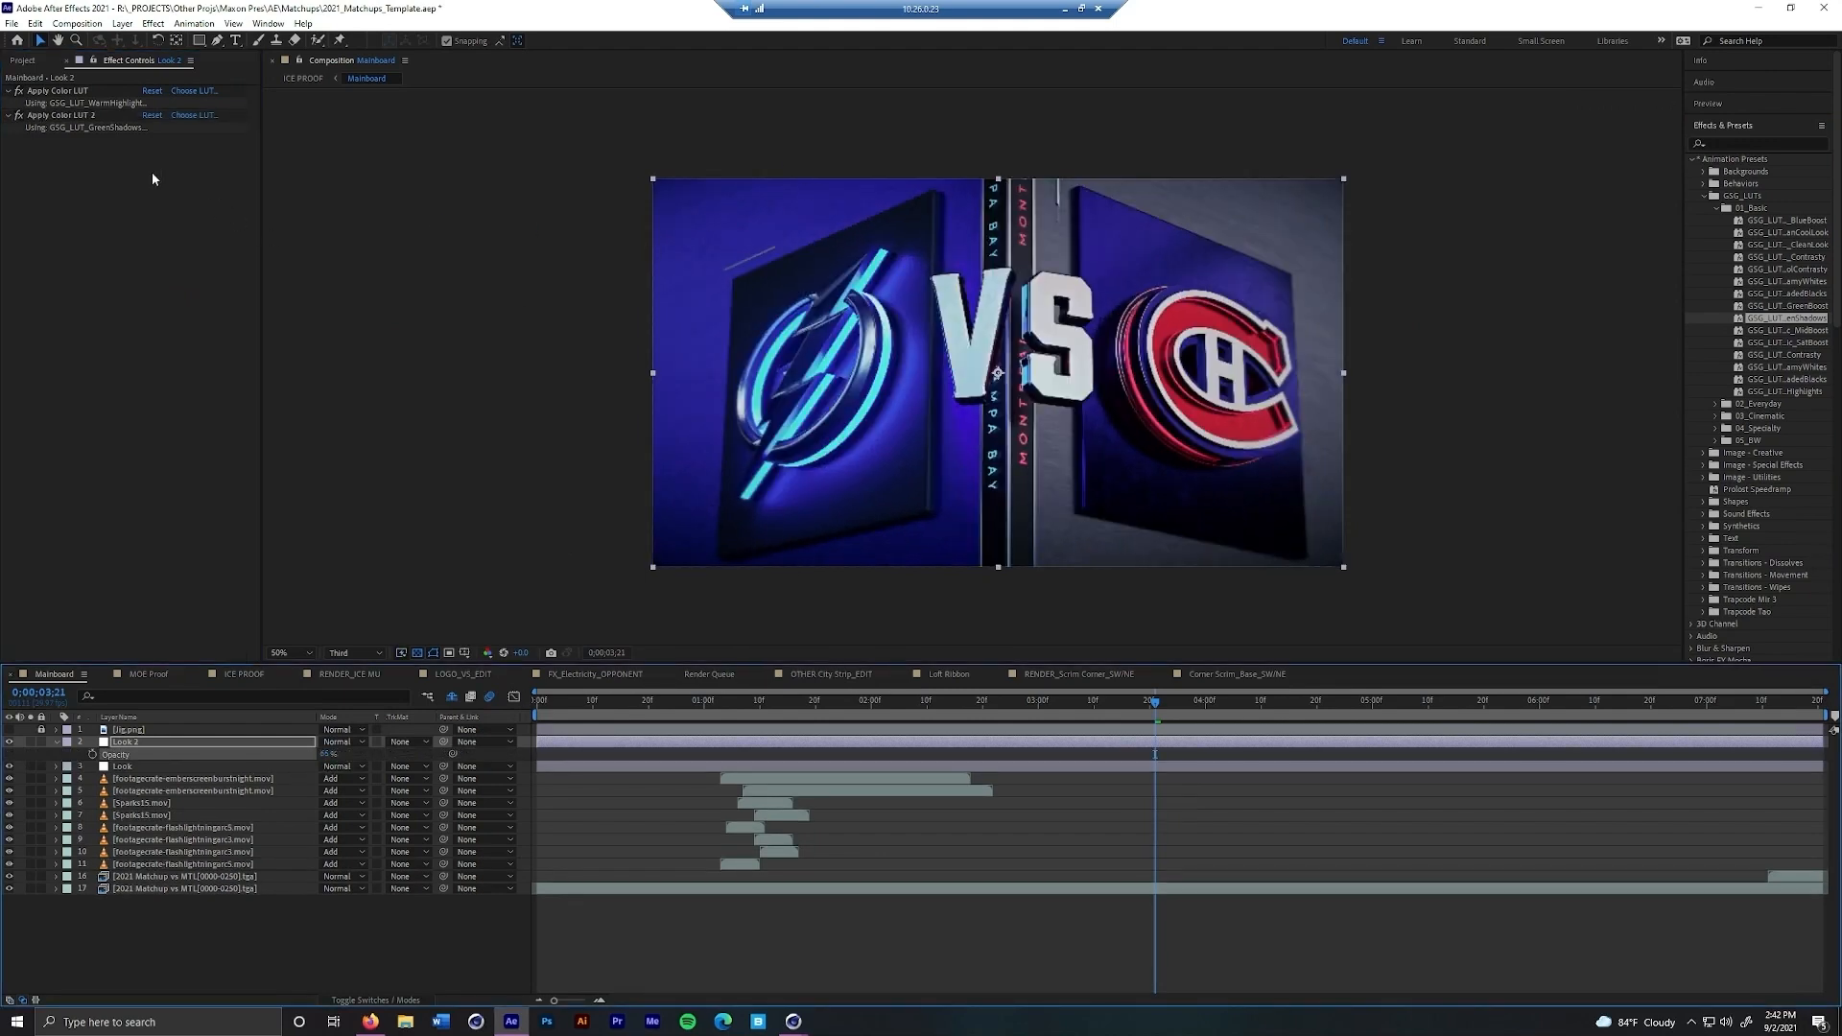
click(62, 92)
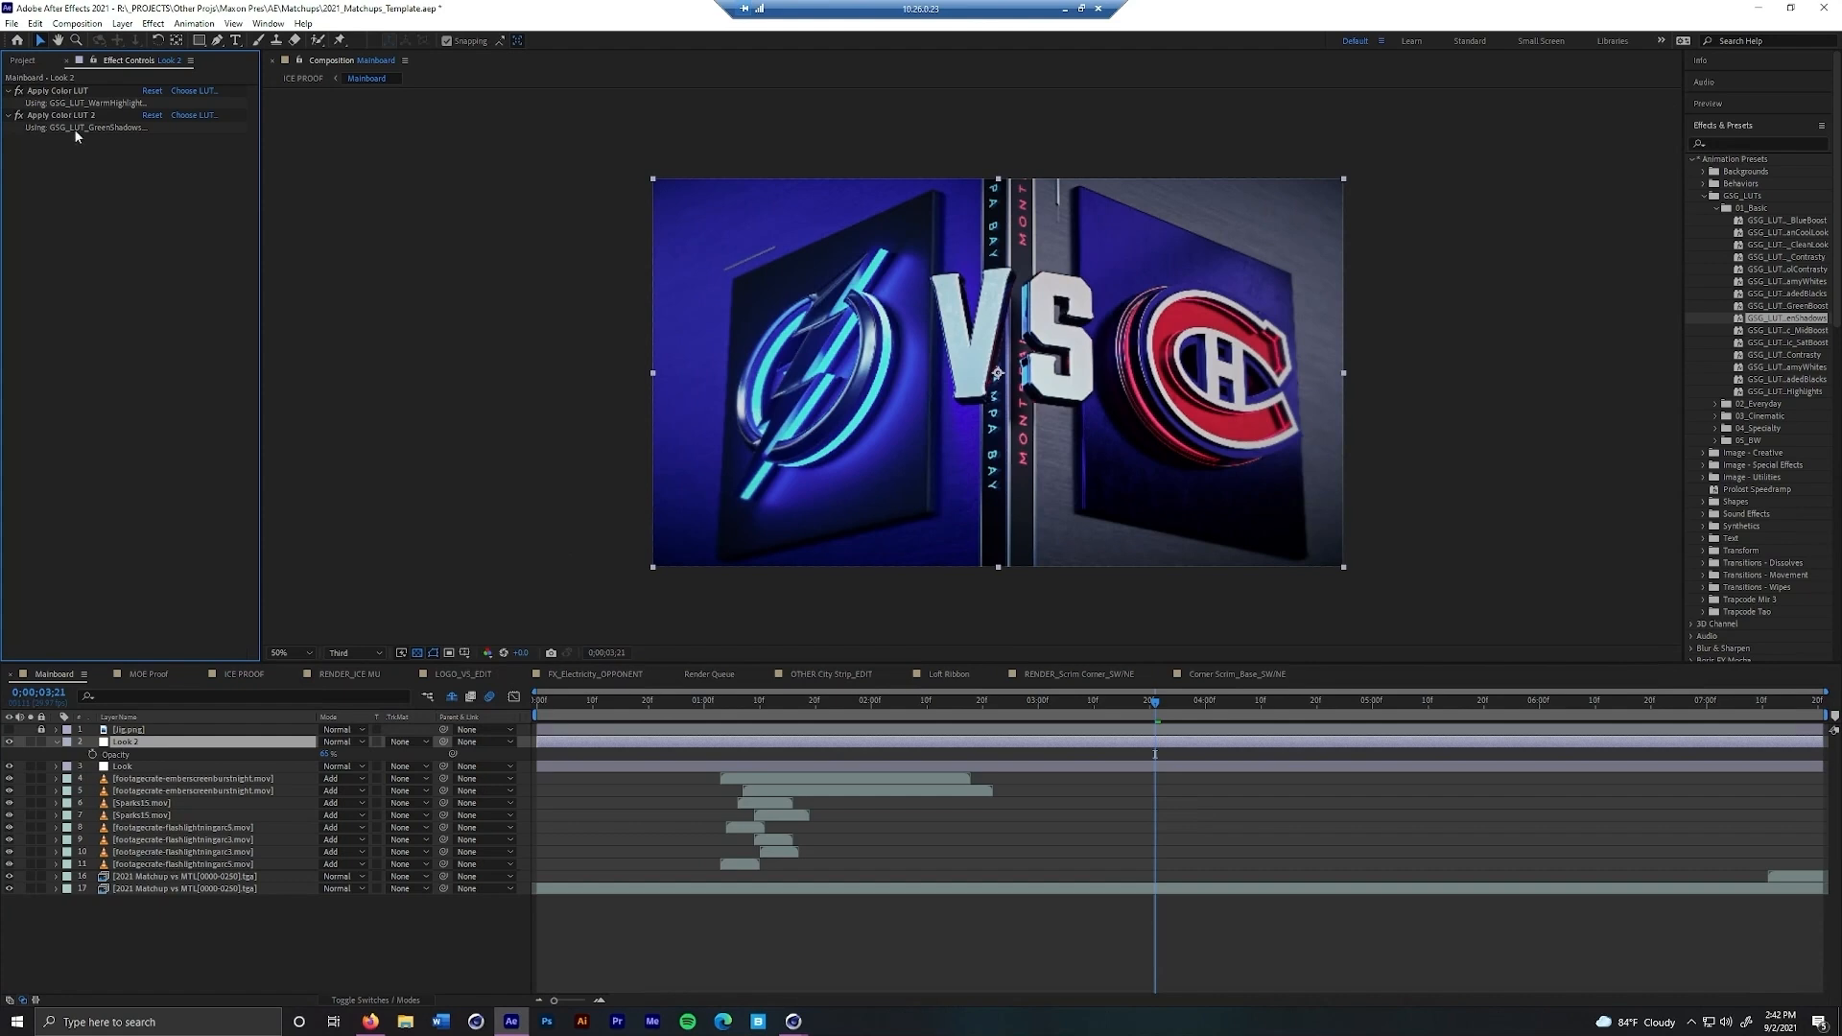
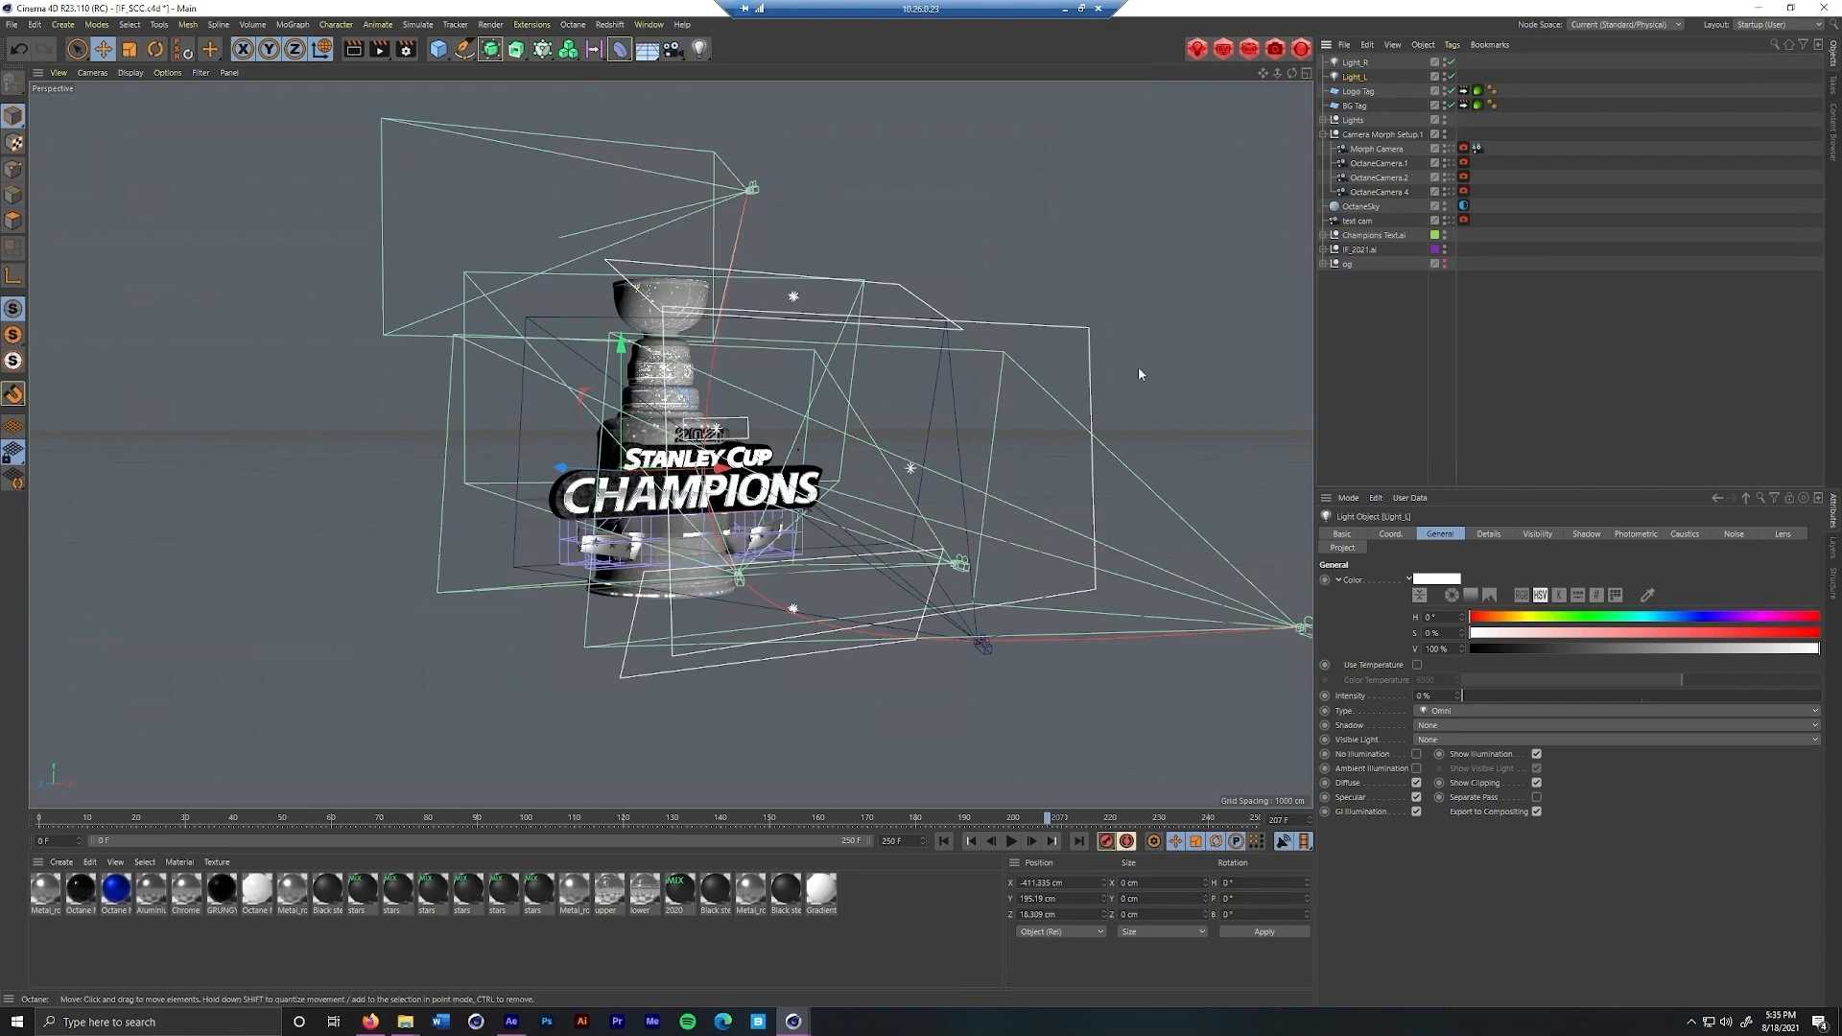
Examine the contents of the IF_2021.ai null and the available extensions, then collapse the null's hierarchy
click(1327, 259)
click(1324, 251)
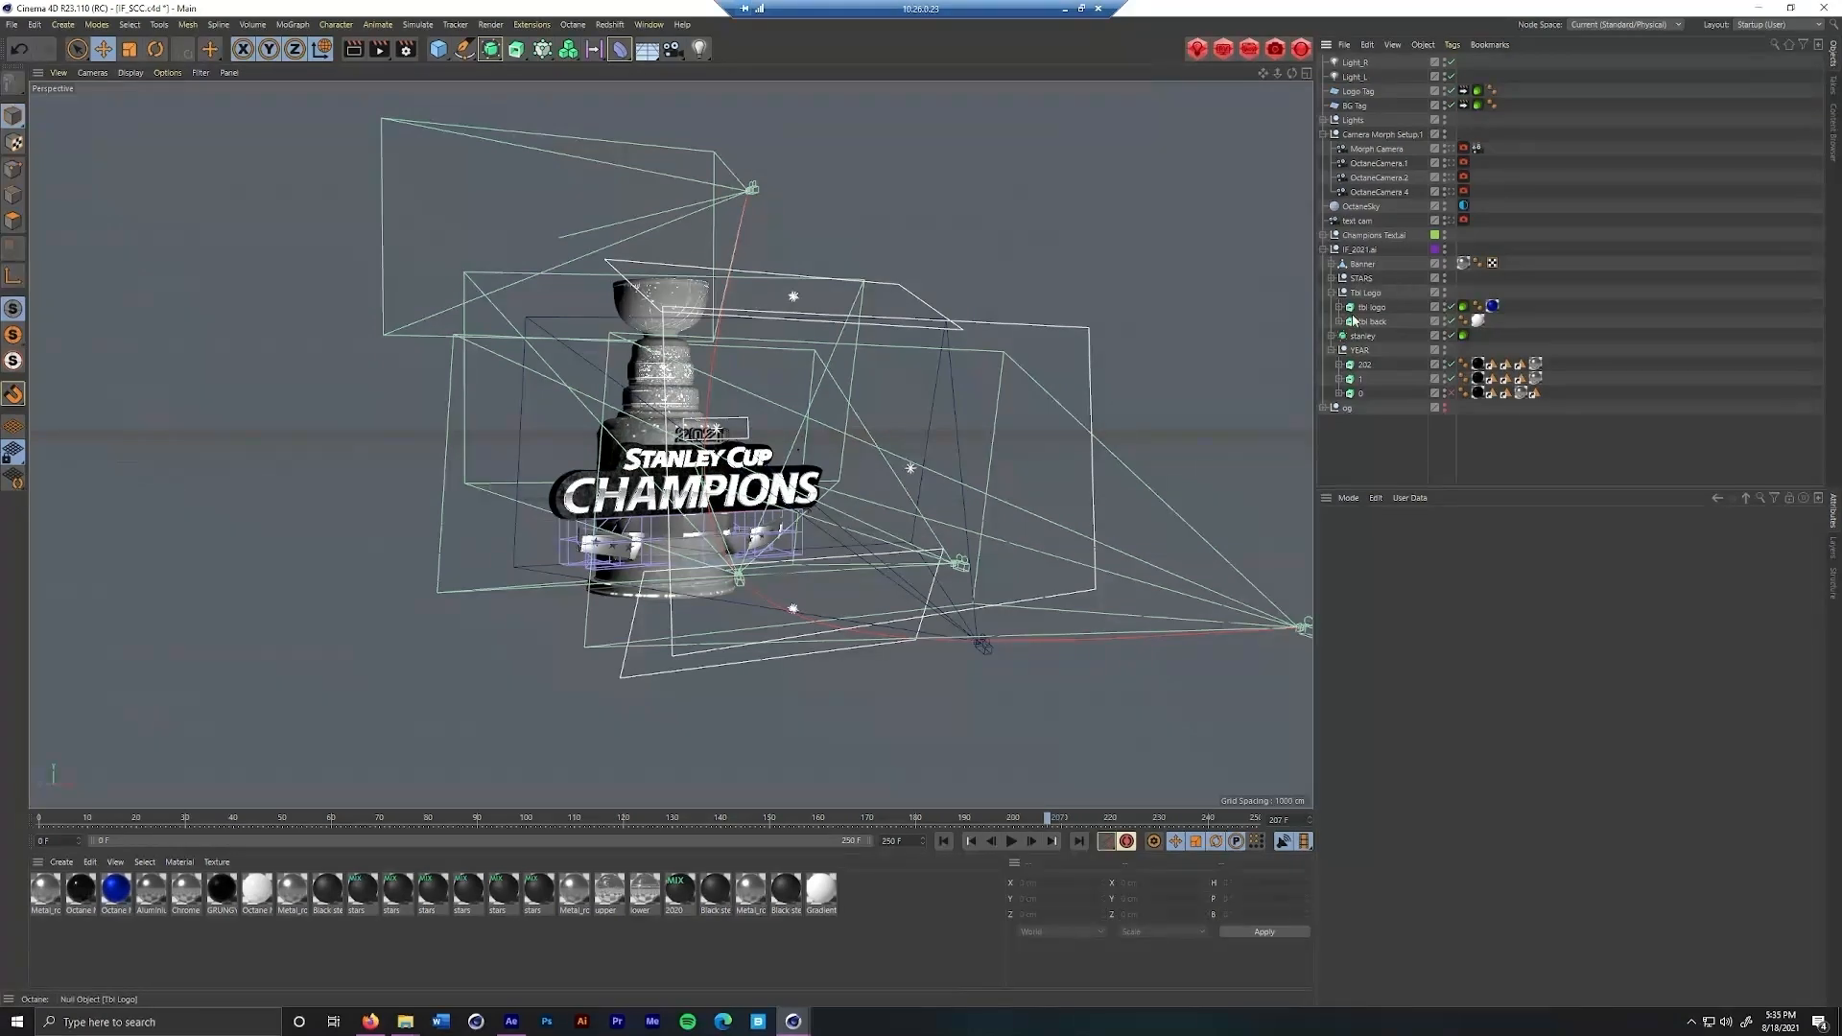
click(1337, 252)
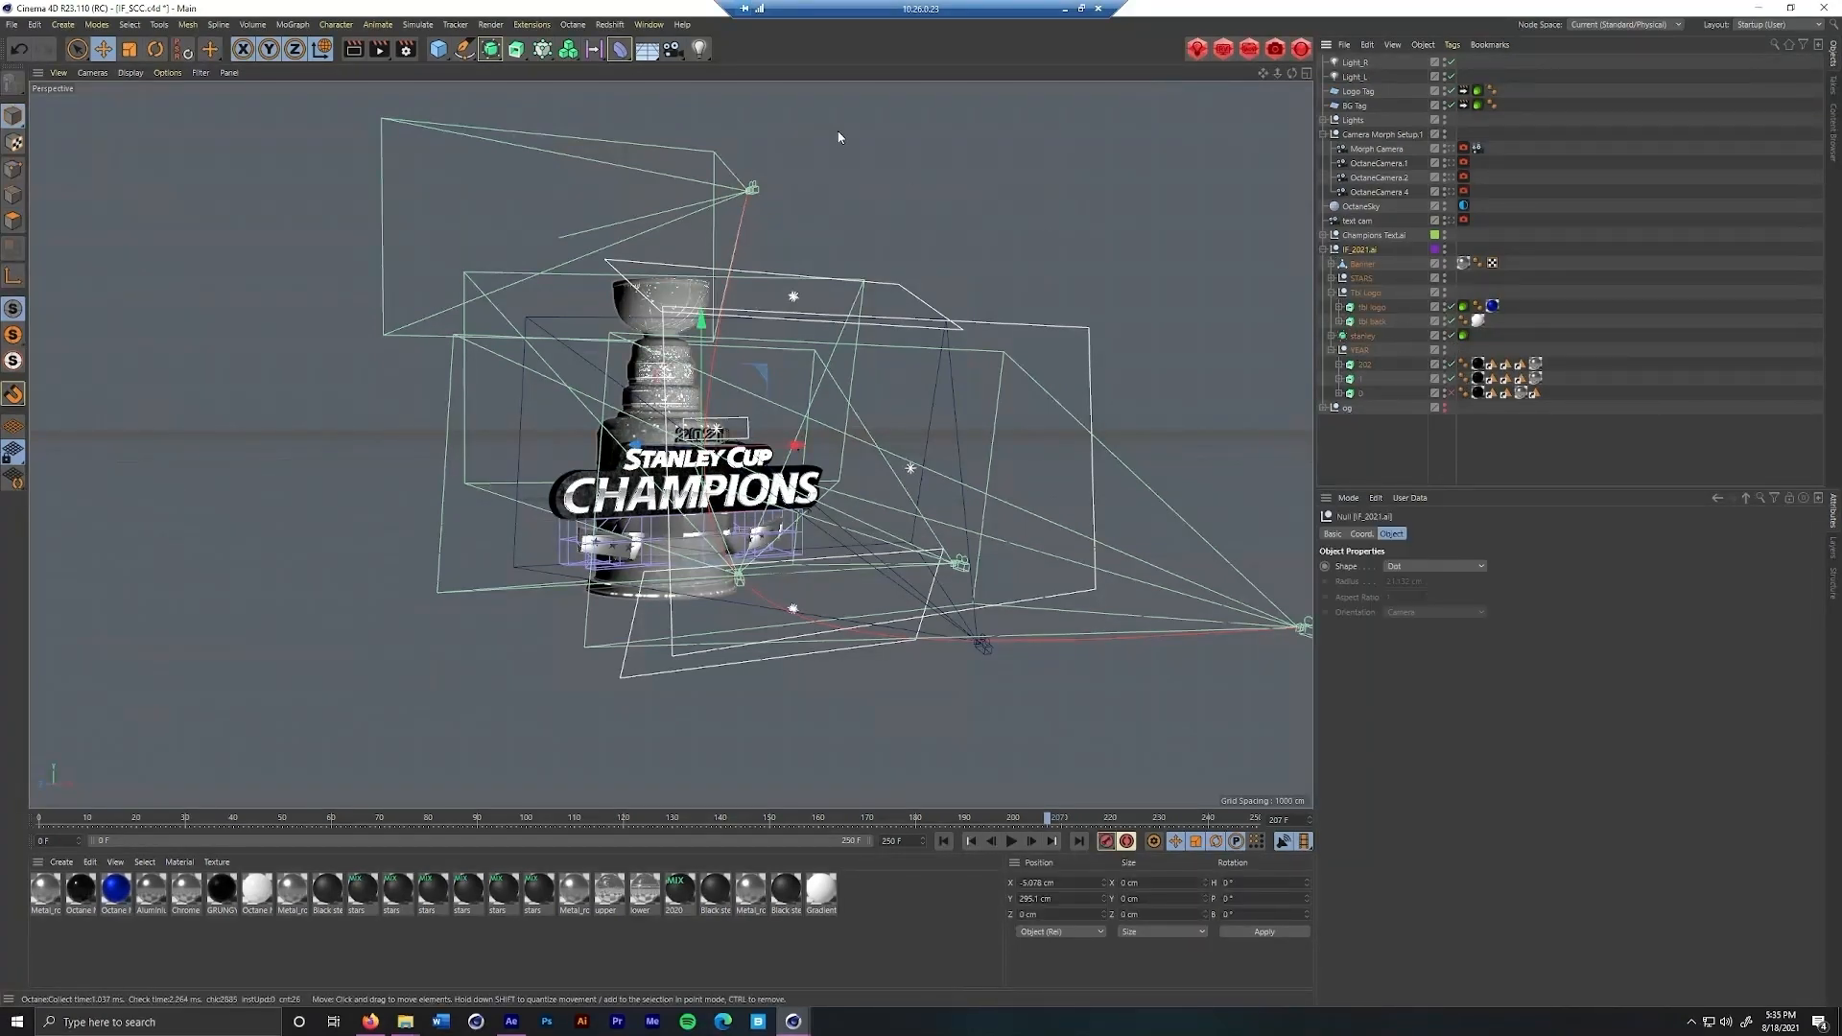
click(531, 24)
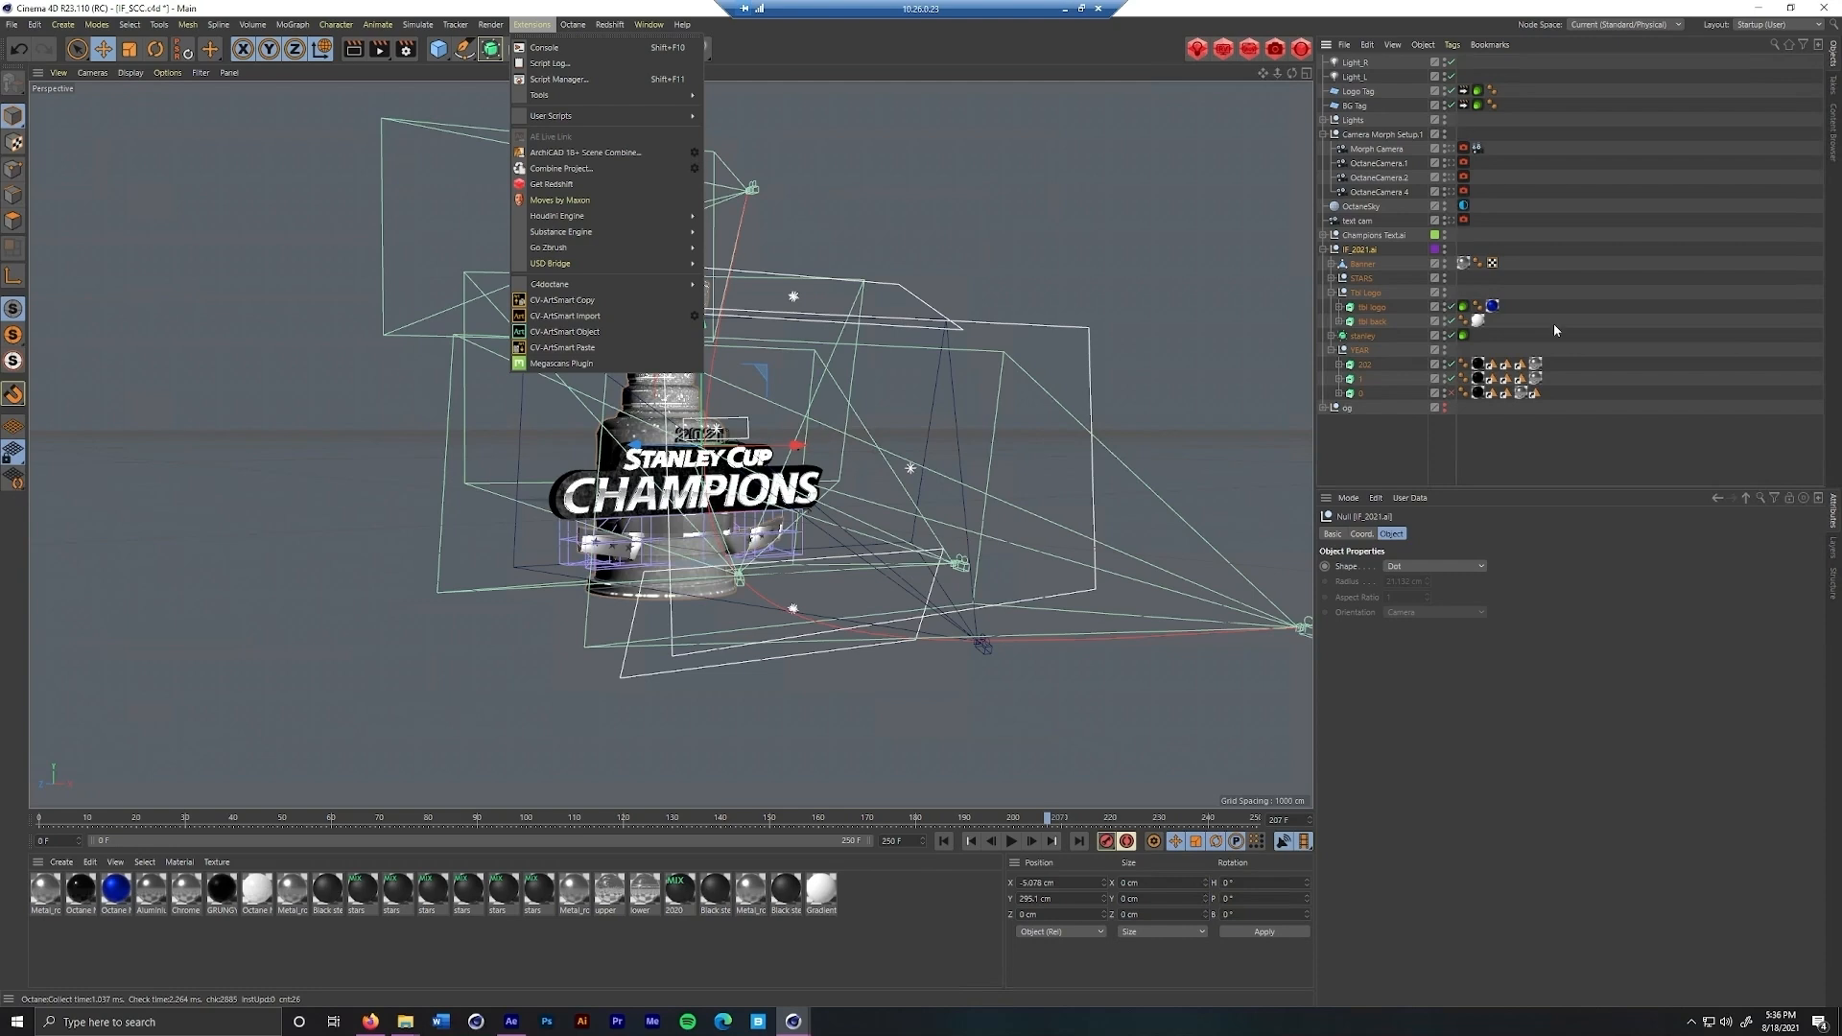
click(1327, 252)
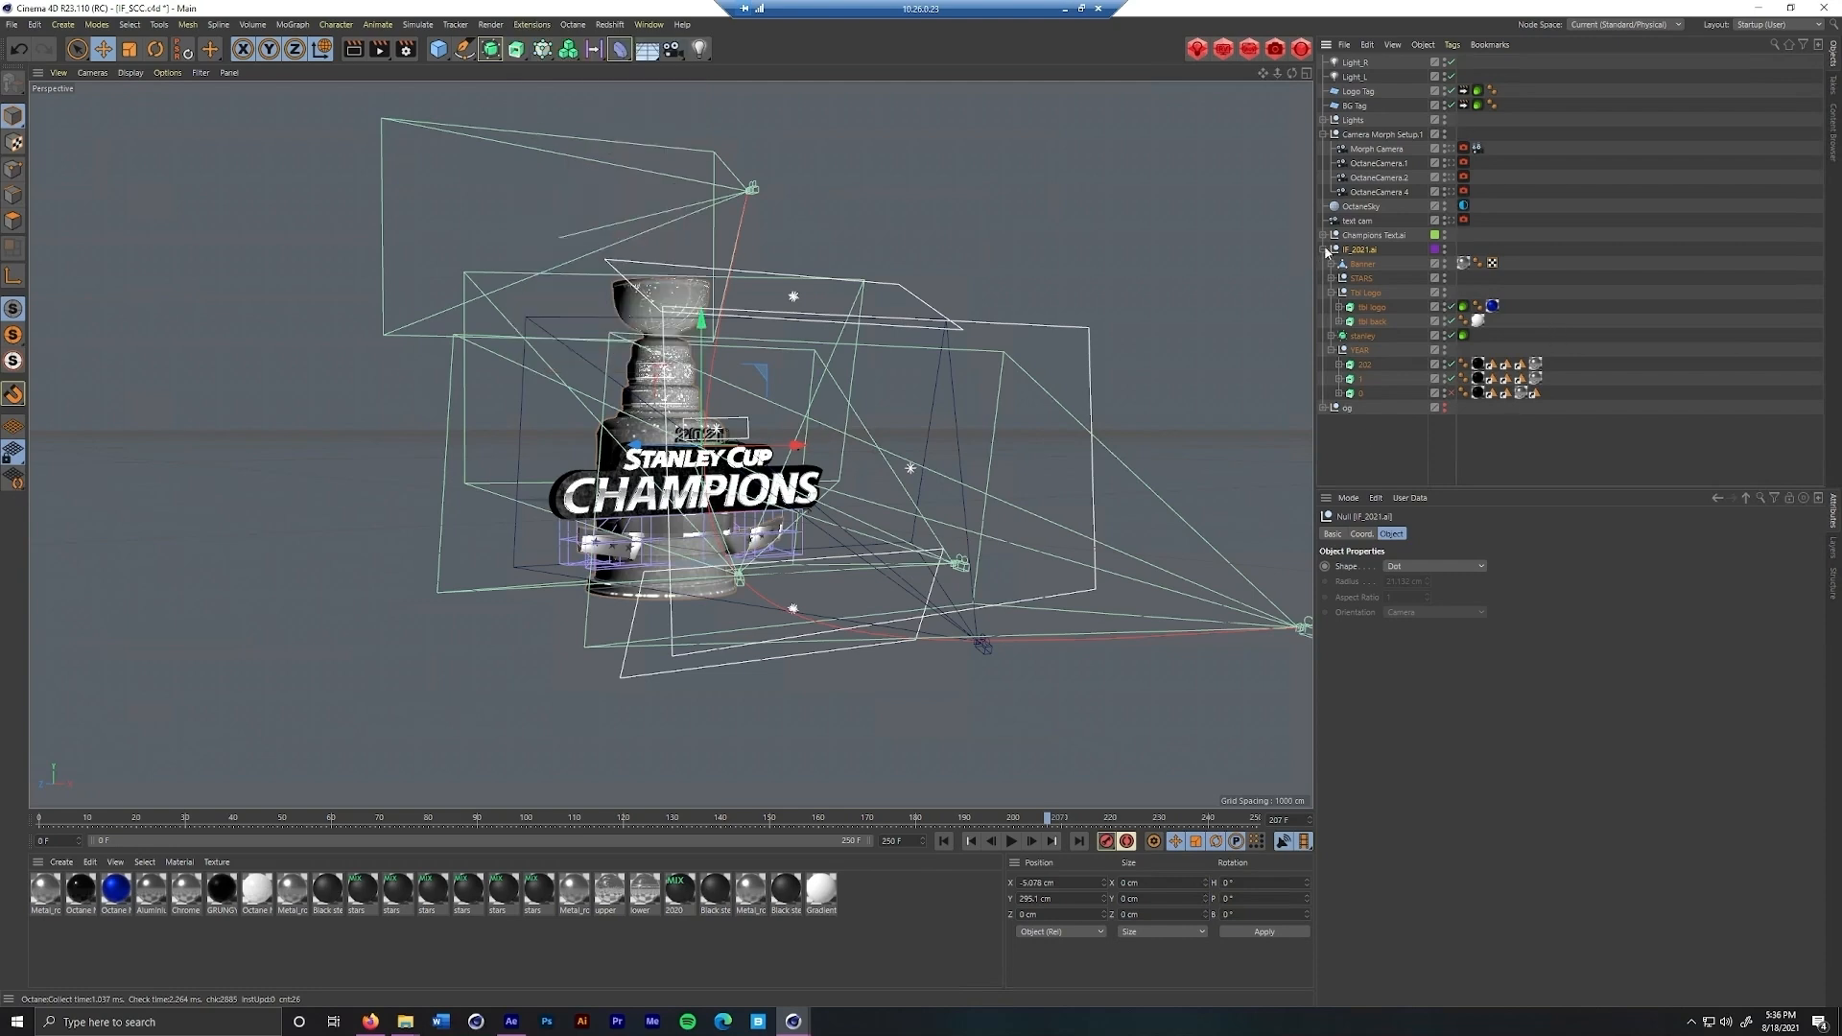
click(1327, 251)
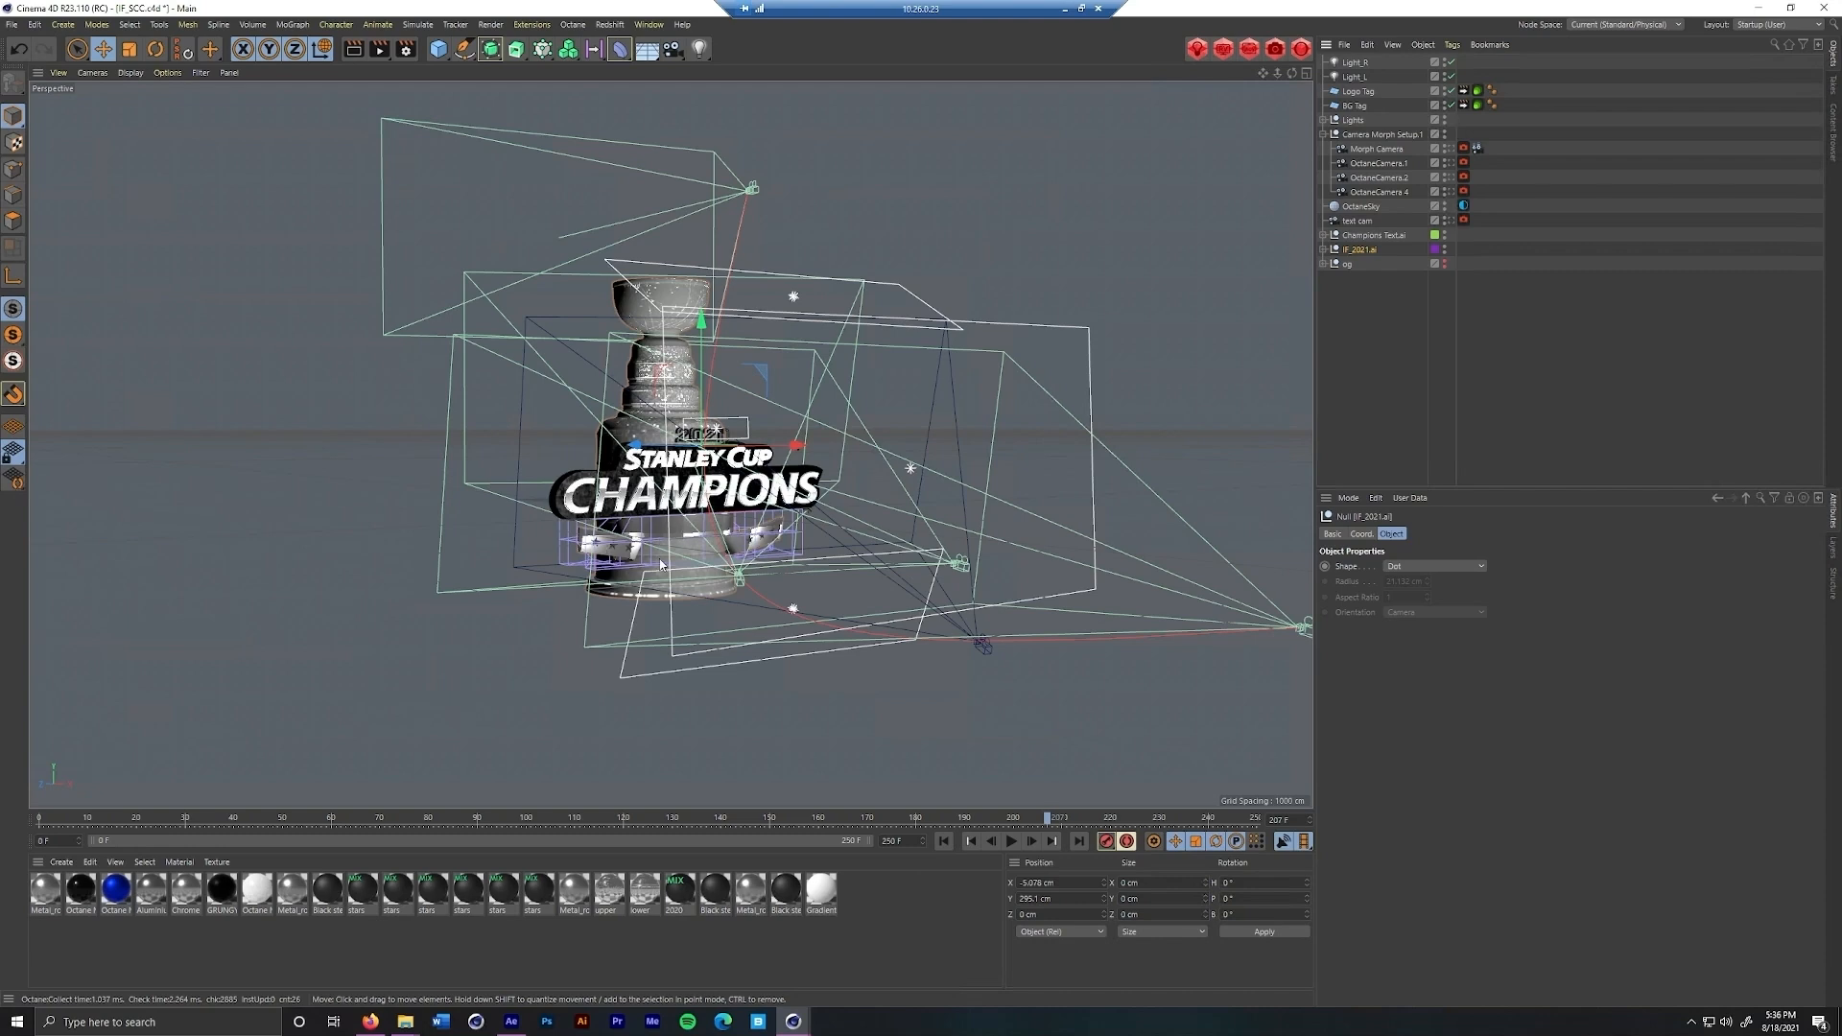
Examine the Stanley Cup Champions model, its text and its banner up close in the viewport
scroll(617, 564, up, 4)
scroll(617, 564, up, 3)
mouse_move(592, 551)
mouse_down()
mouse_move(788, 548)
mouse_move(580, 528)
mouse_up()
drag(764, 452, 708, 506)
scroll(662, 494, down, 3)
click(582, 467)
click(748, 453)
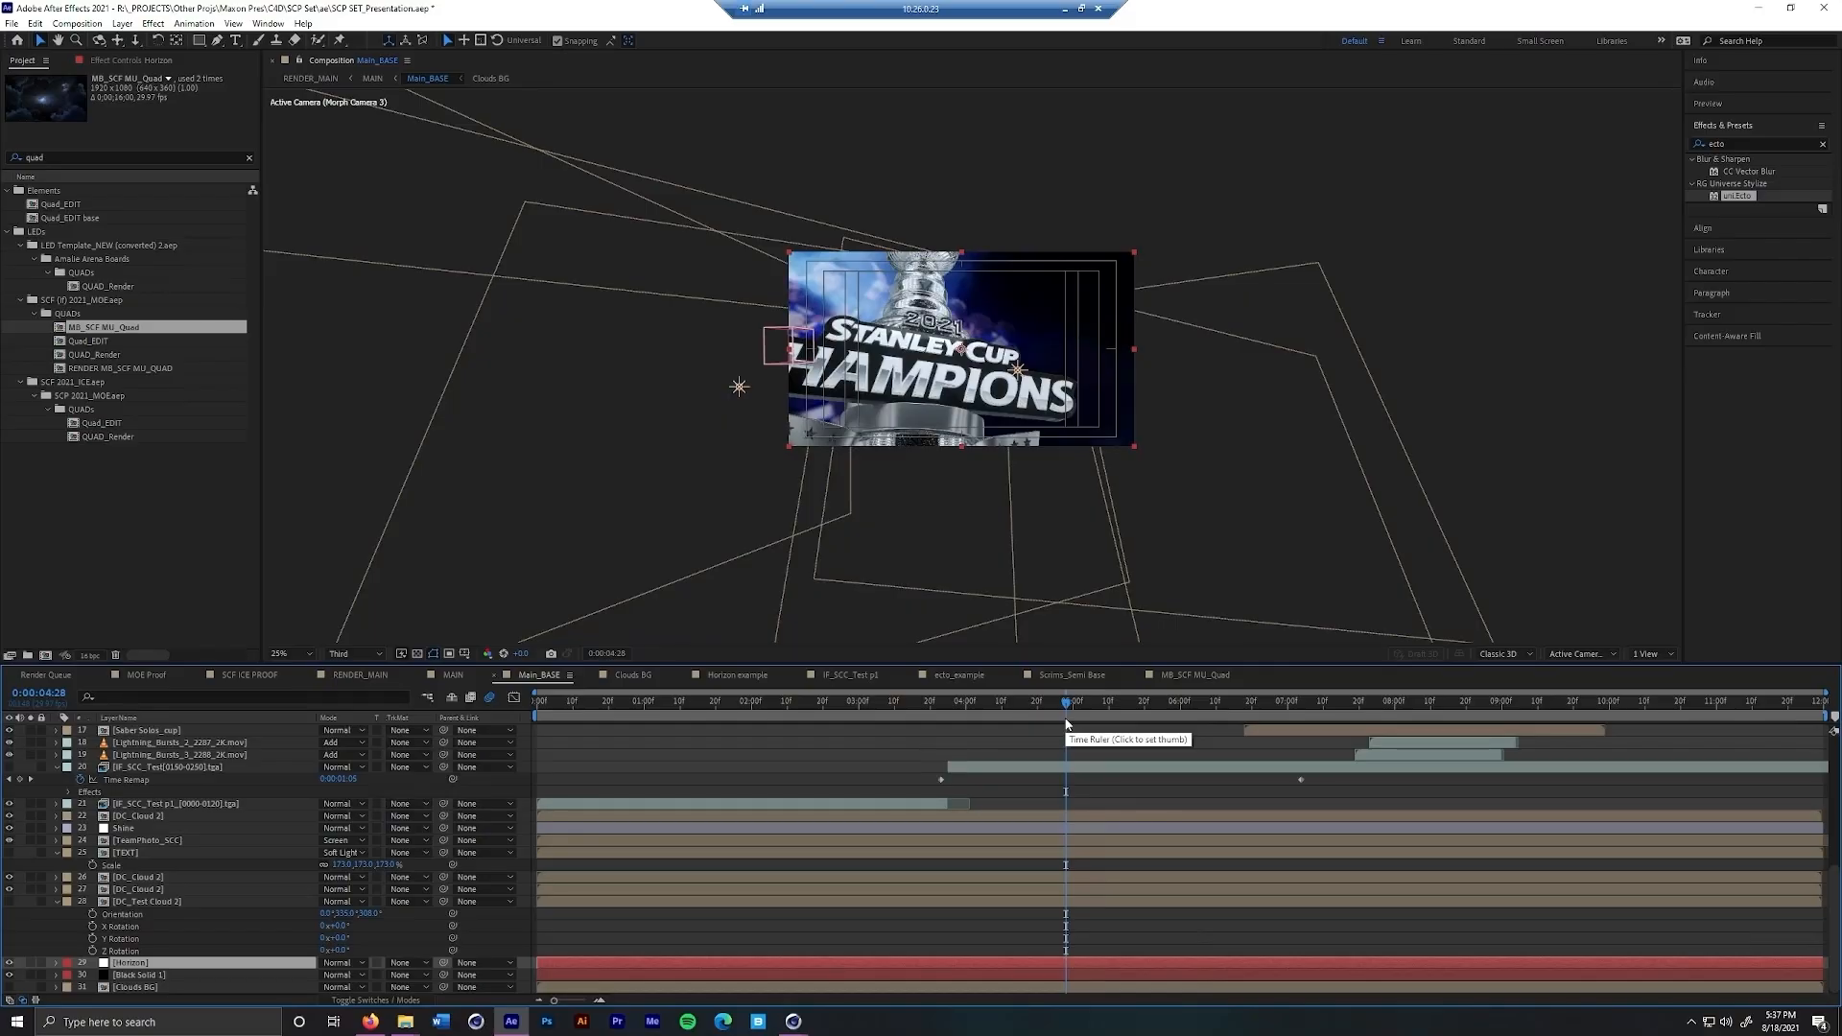
Move the Main_BASE playhead to 0:00:05:26 and review its layer stack, including the OF layer
drag(1067, 706, 1166, 707)
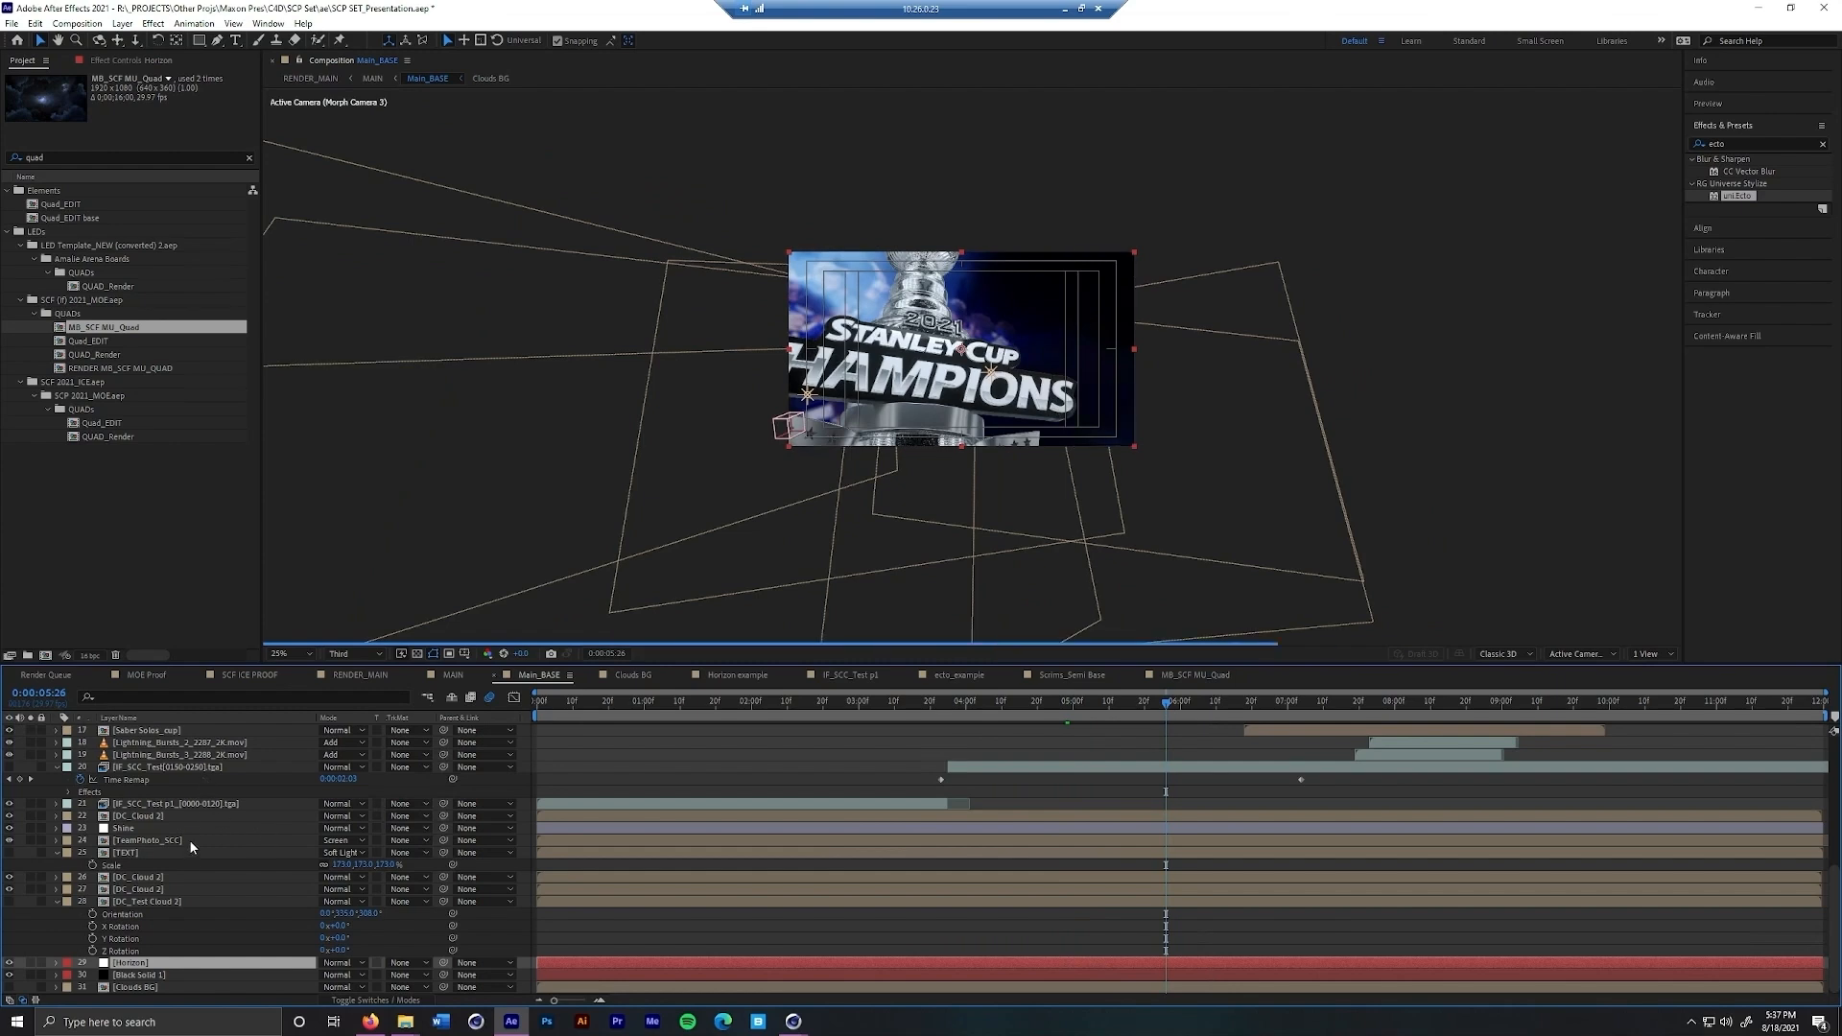
scroll(190, 845, up, 6)
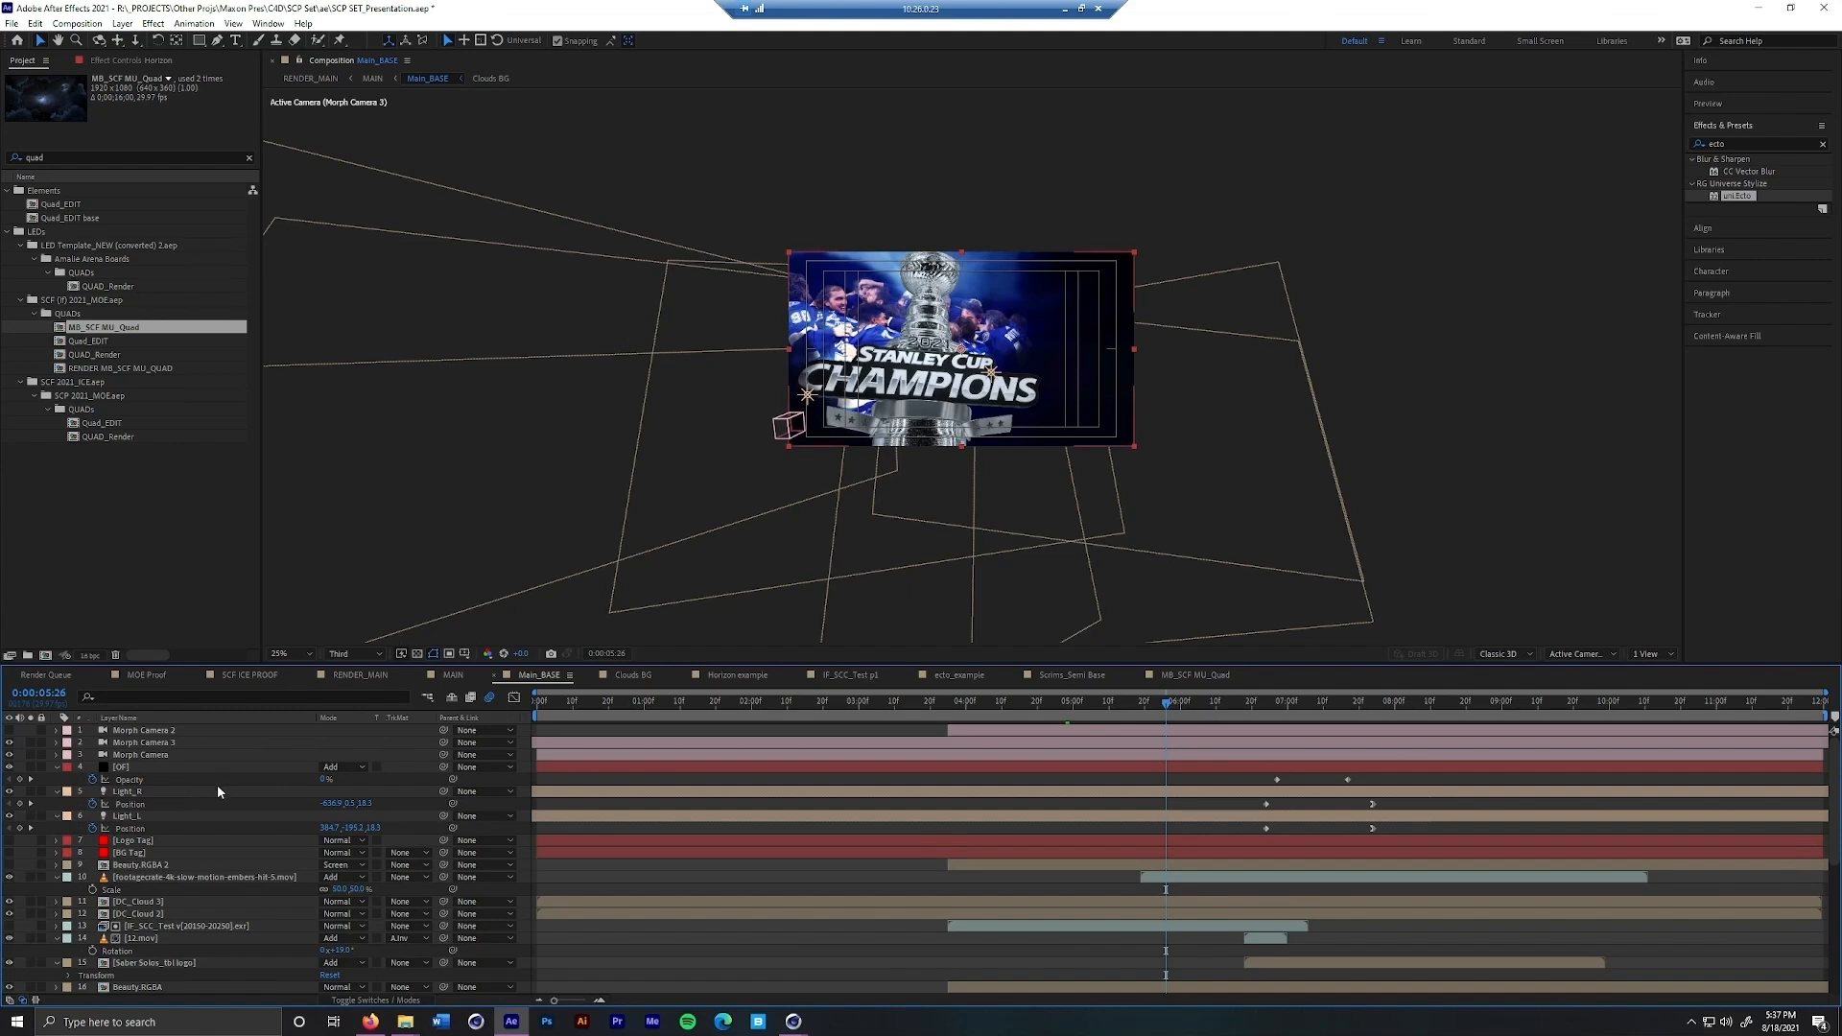
click(199, 768)
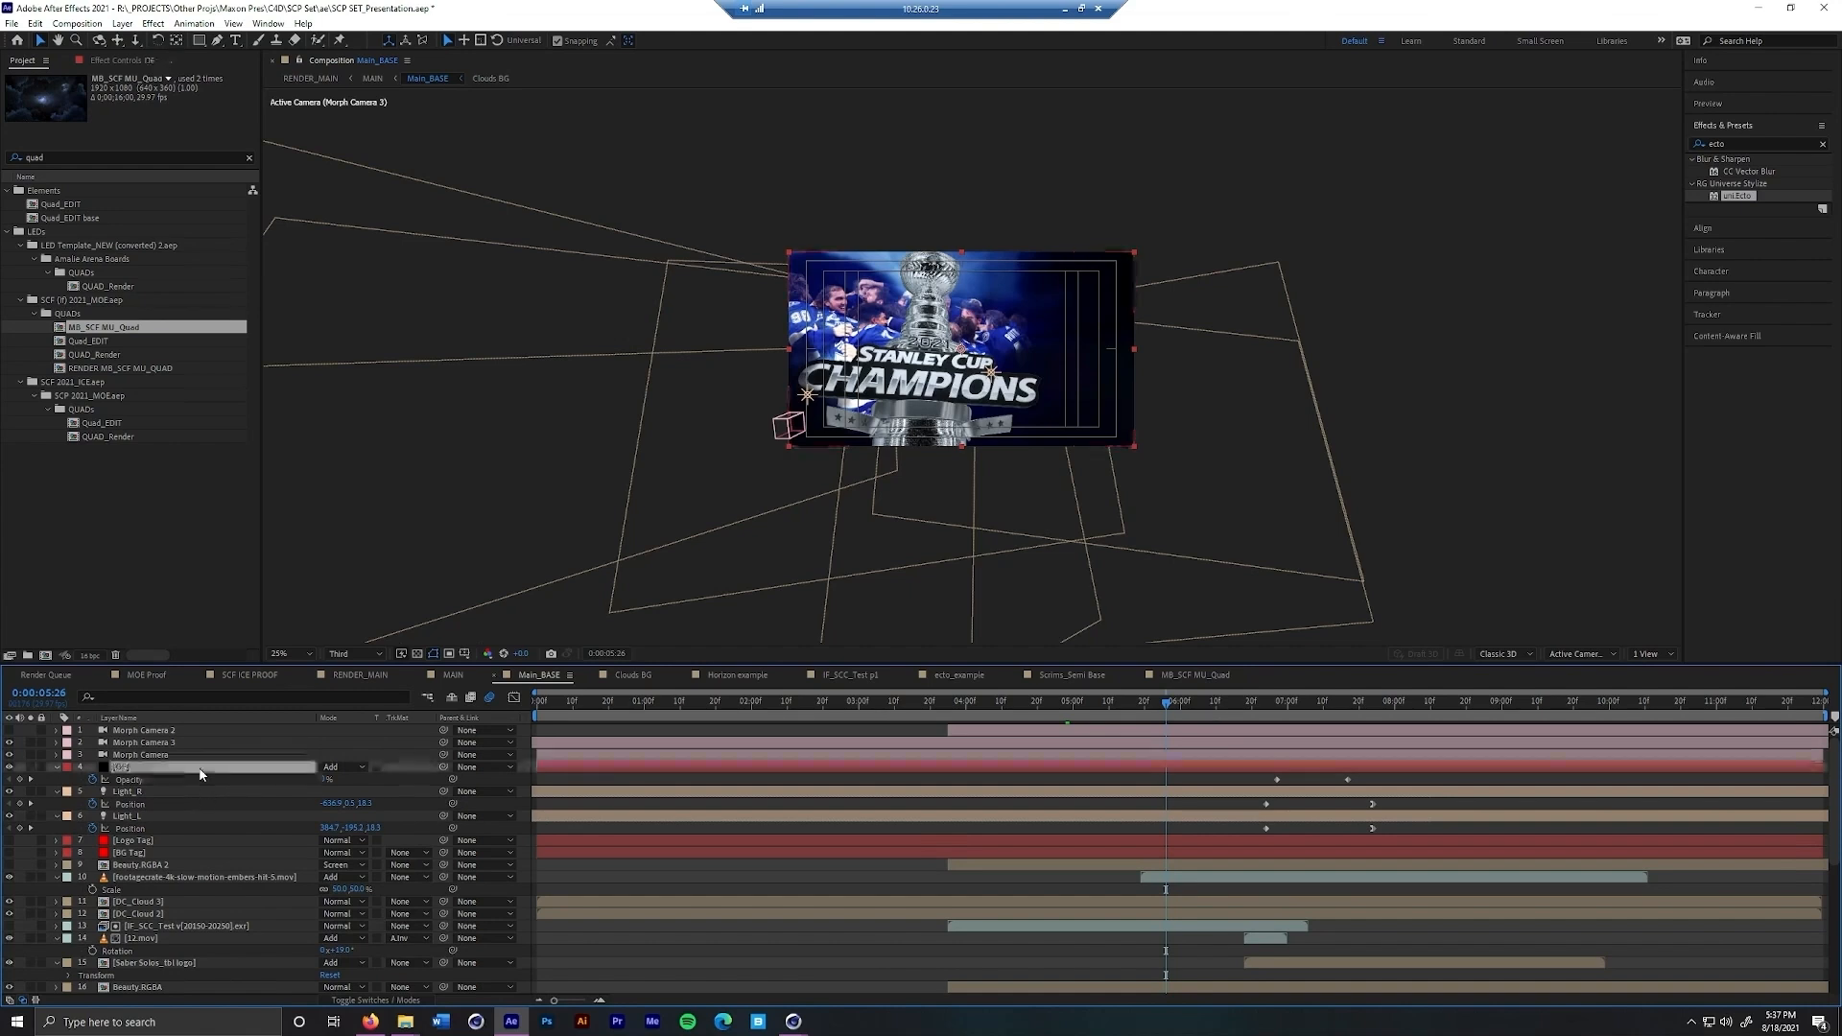
scroll(209, 803, down, 5)
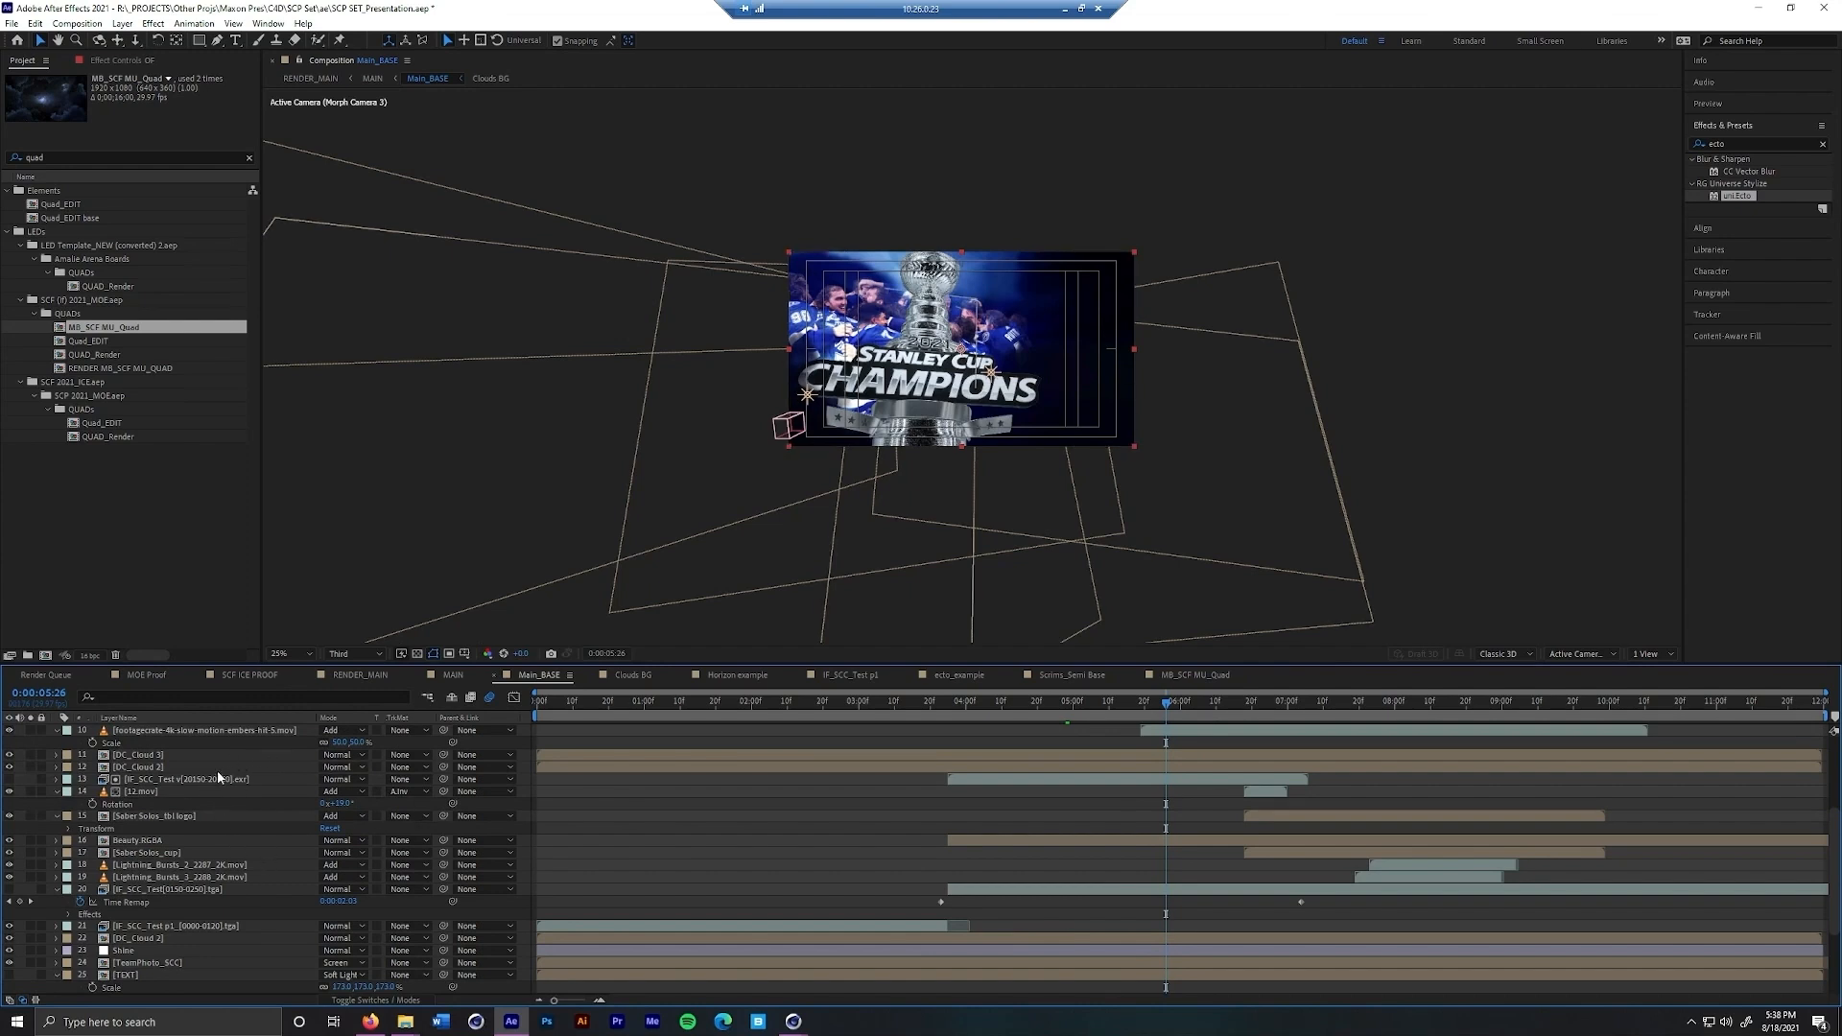
scroll(201, 854, down, 3)
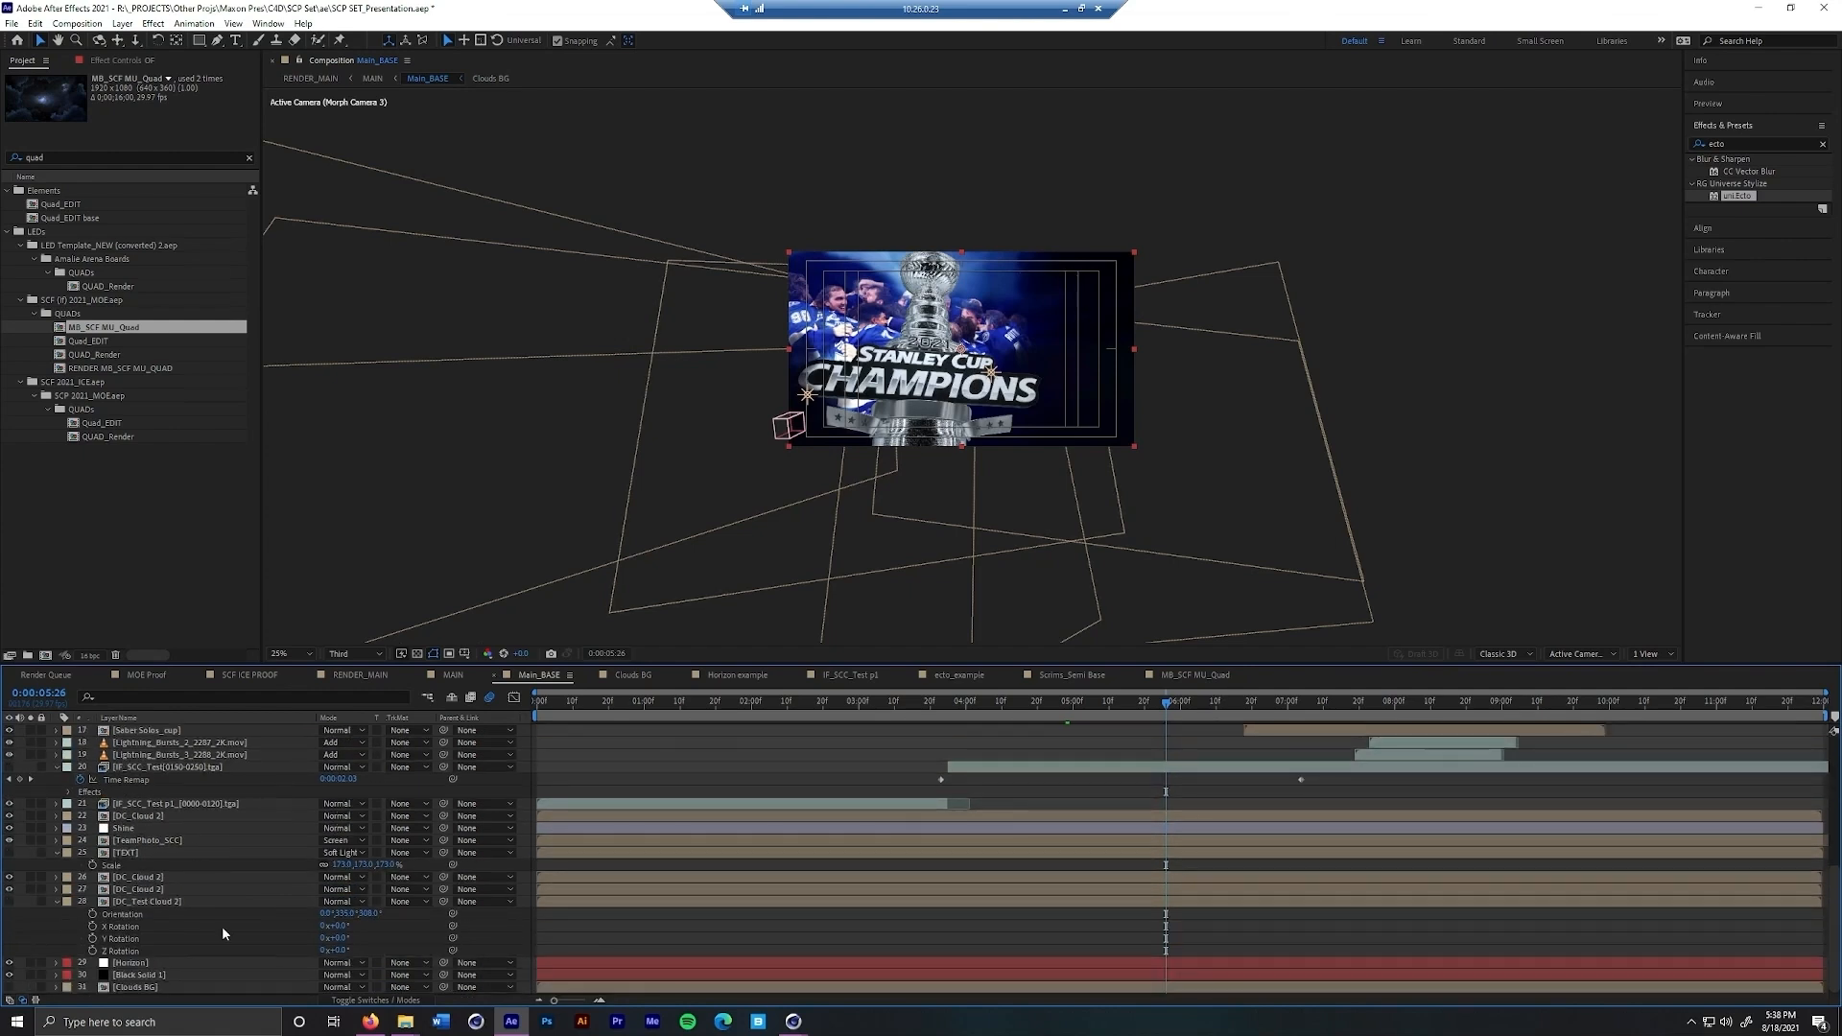
Select the Horizon layer in Main_BASE, preview the animation up to 0:00:07:03, and show the layer's effect settings
click(194, 961)
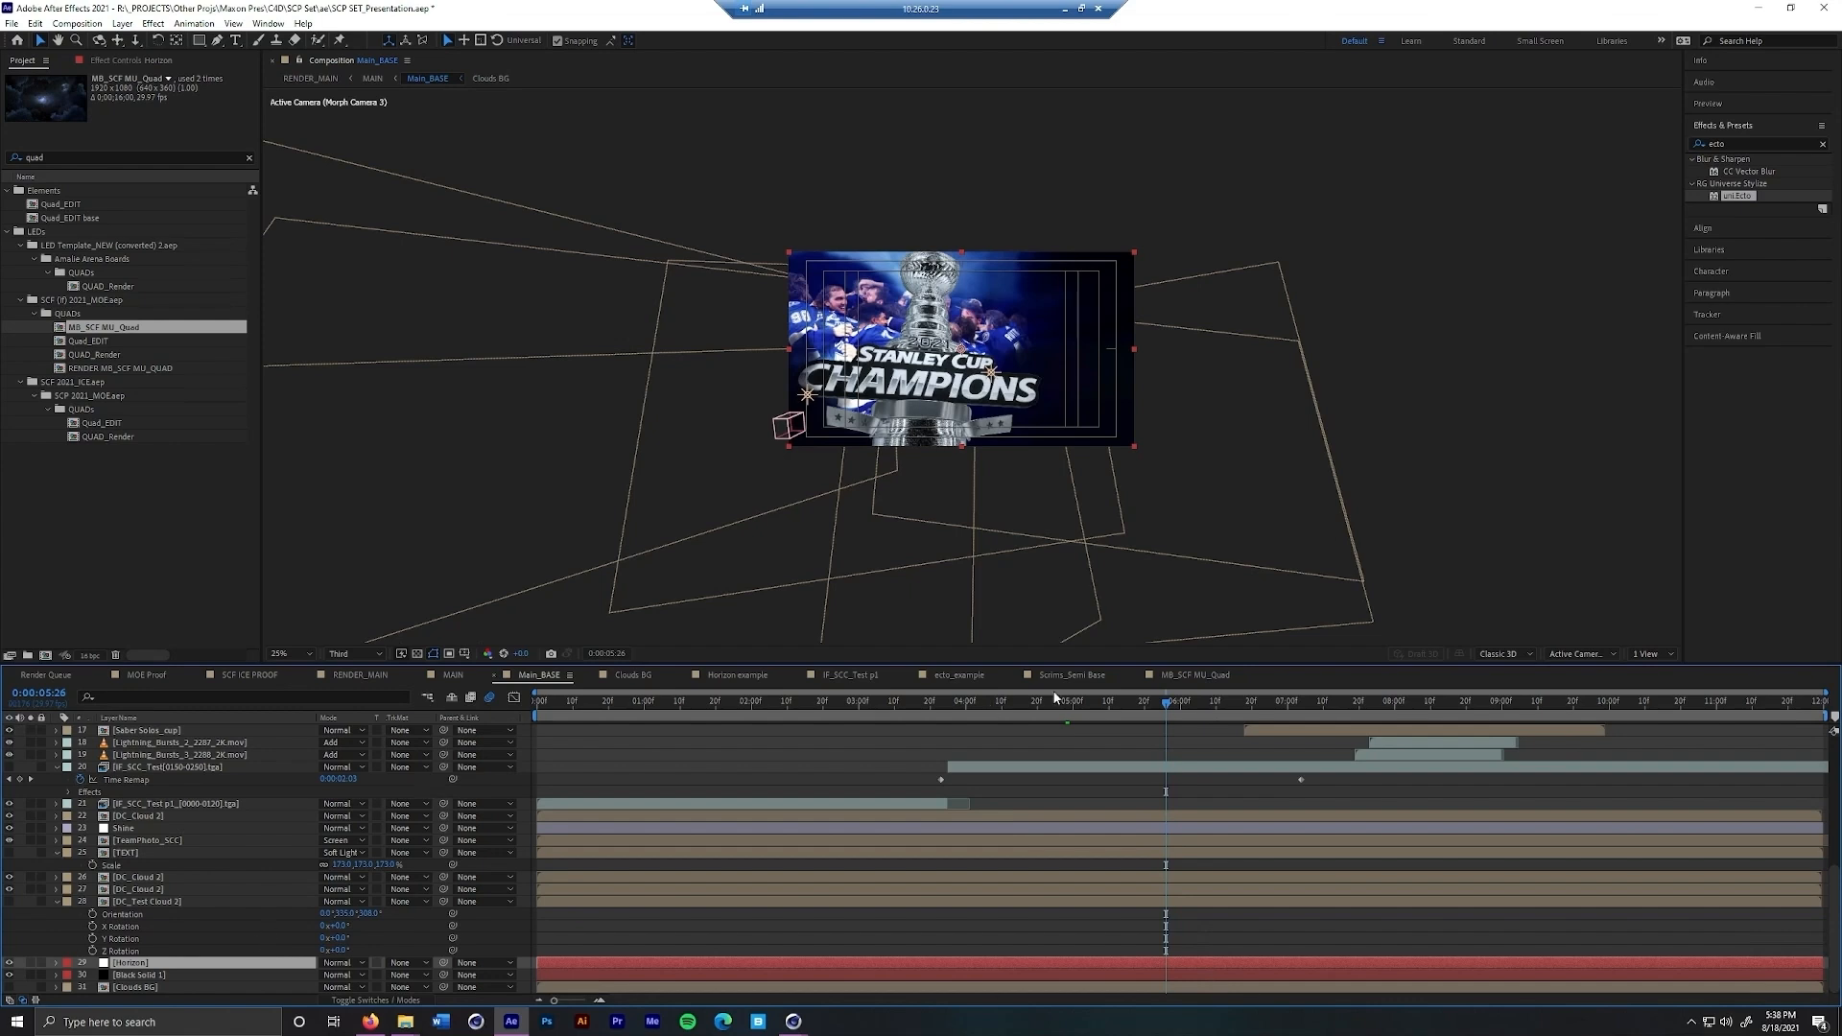
drag(1165, 701, 1034, 702)
key(space)
click(1297, 710)
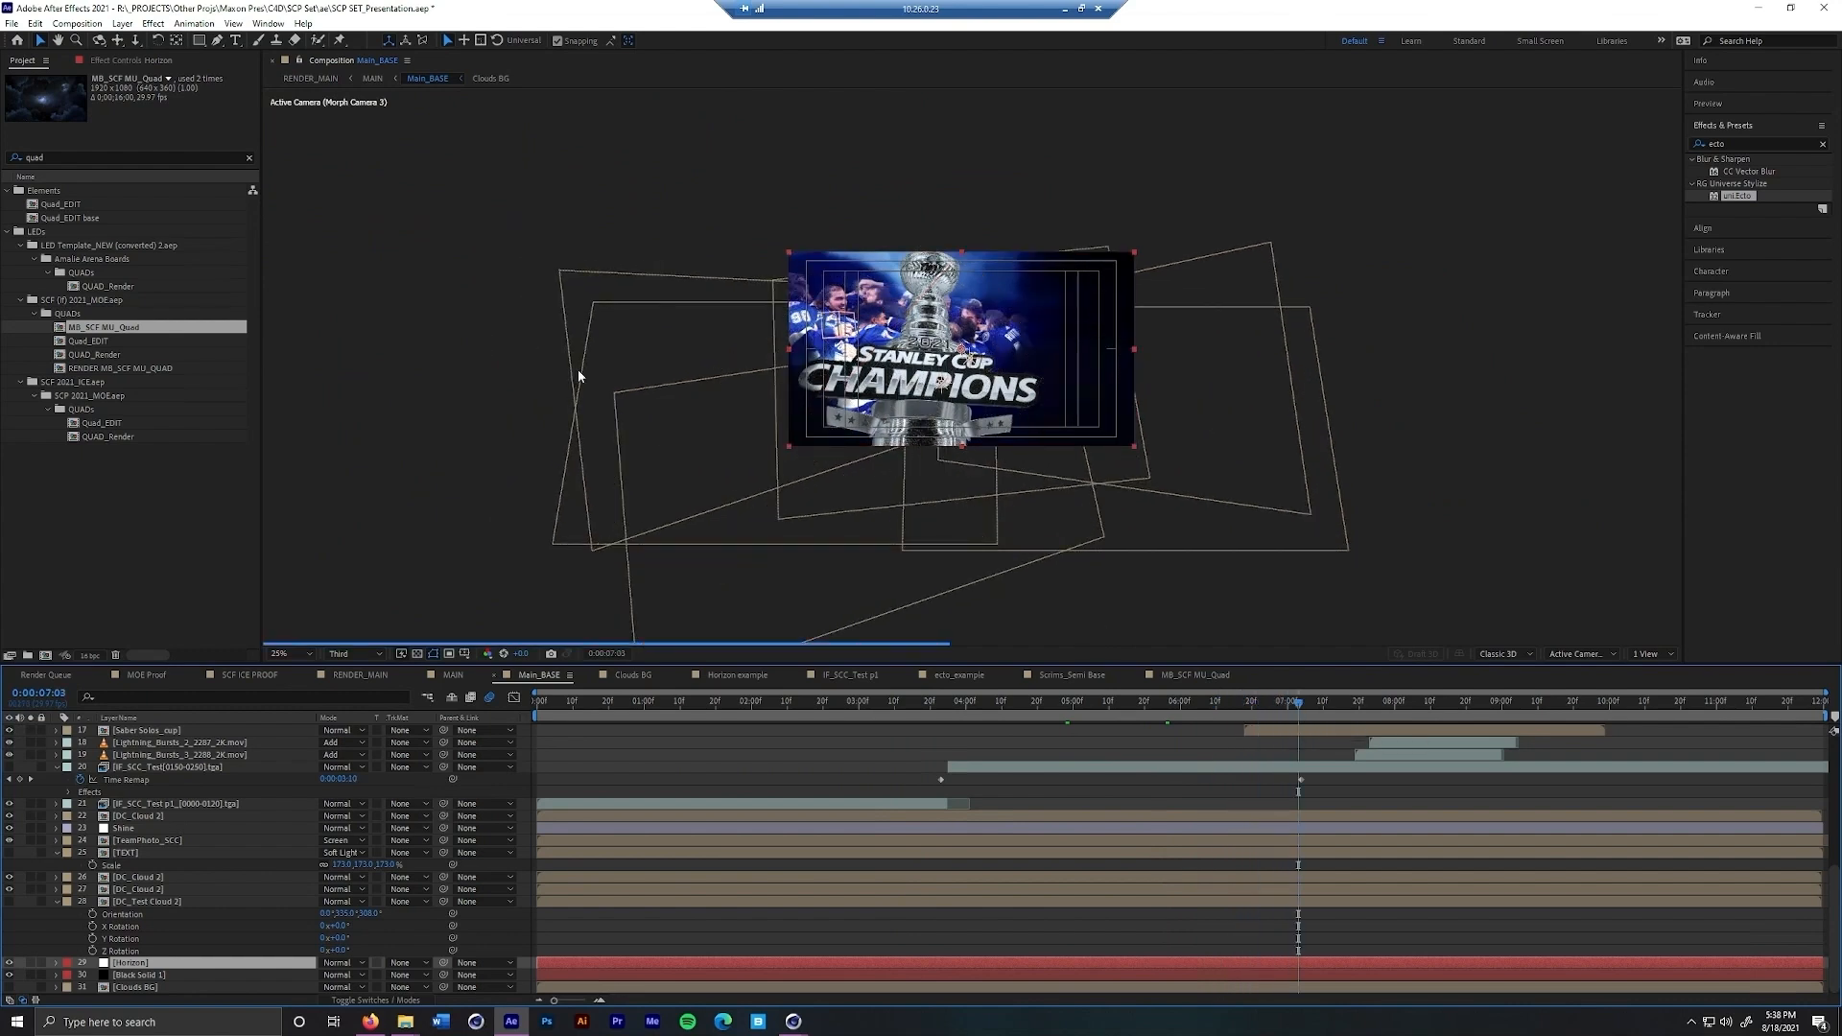
click(250, 160)
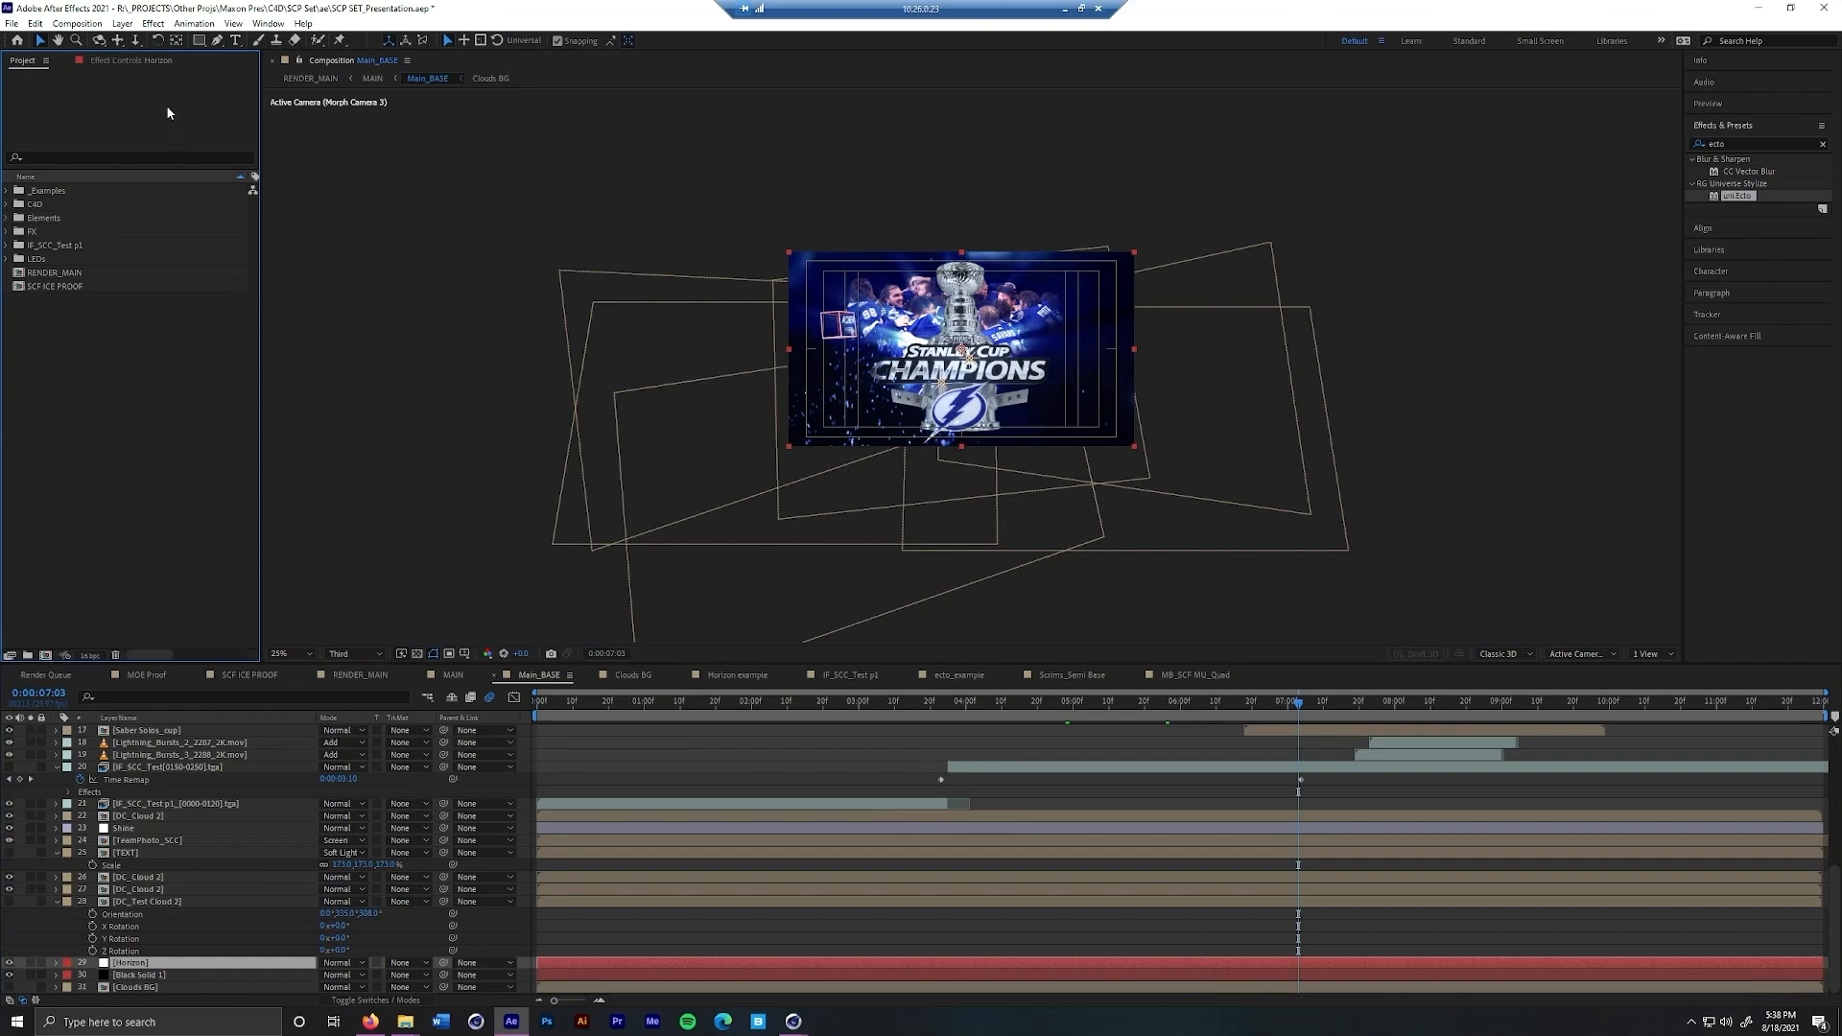
click(130, 61)
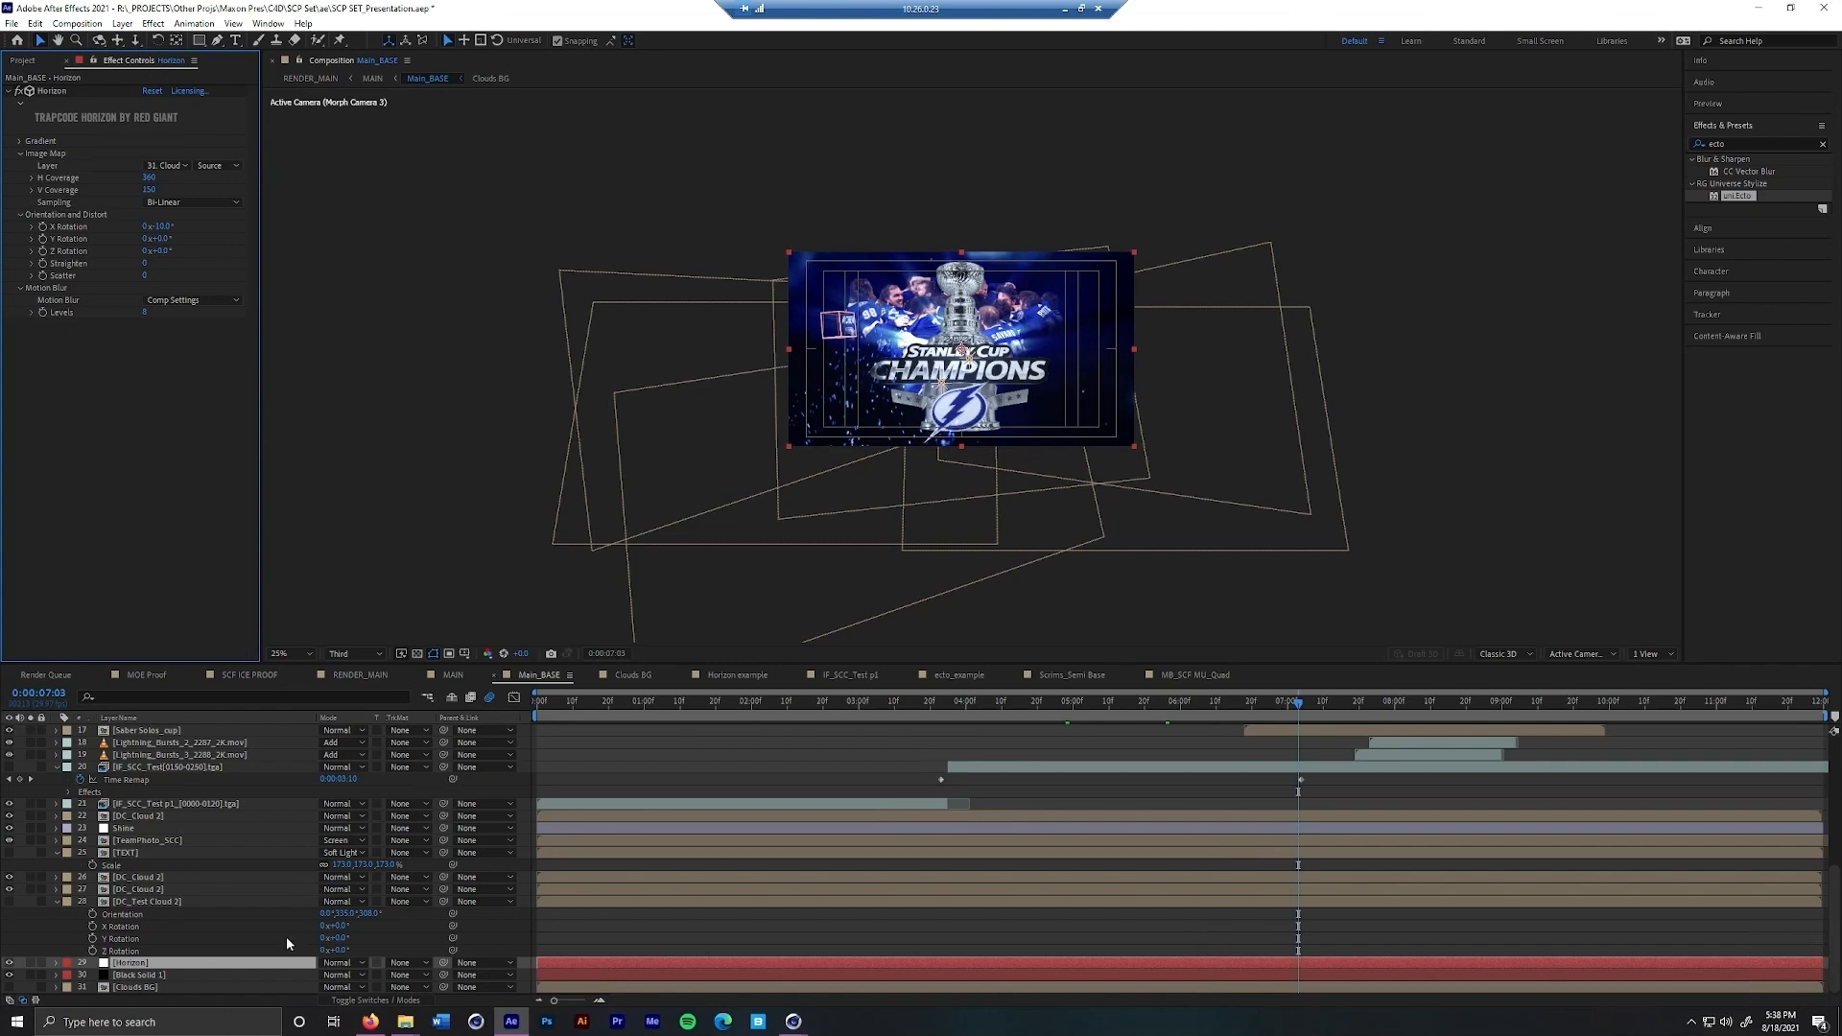
Open the Clouds BG precomp and inspect its lightning clips and adjustment layer at several points in time
click(232, 988)
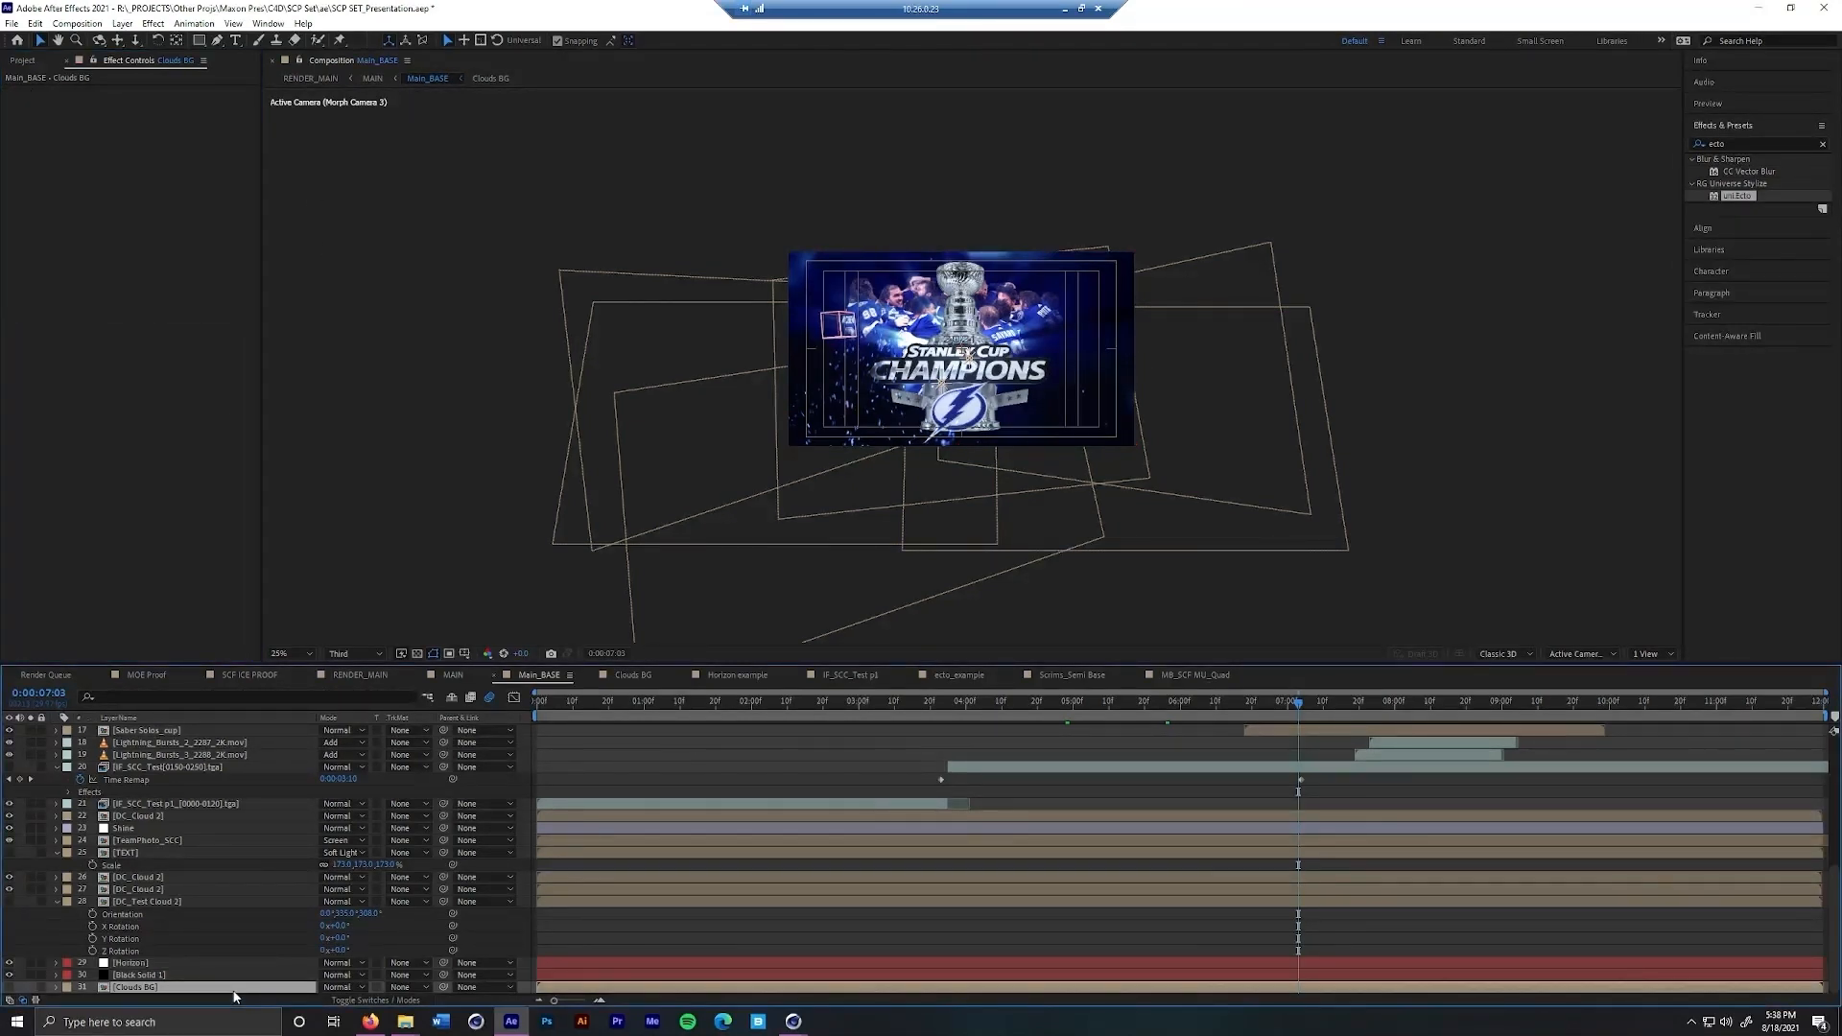
double_click(233, 994)
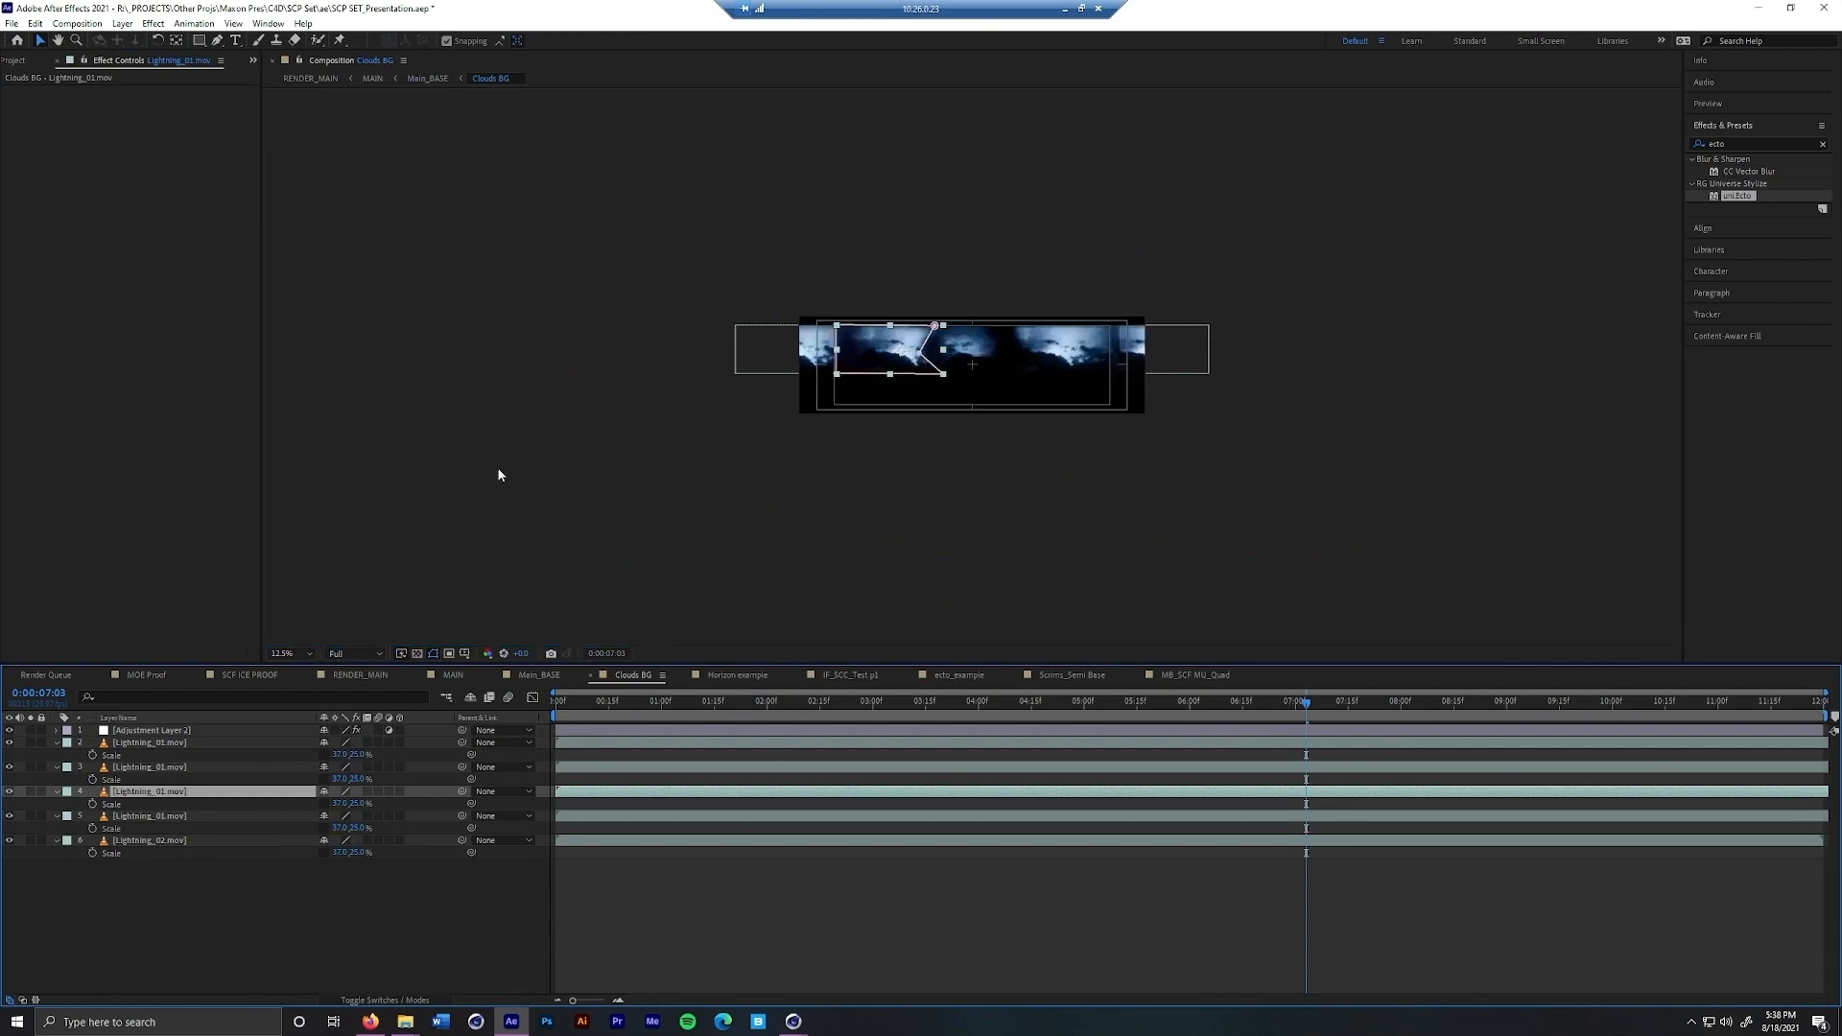
key(period)
click(564, 350)
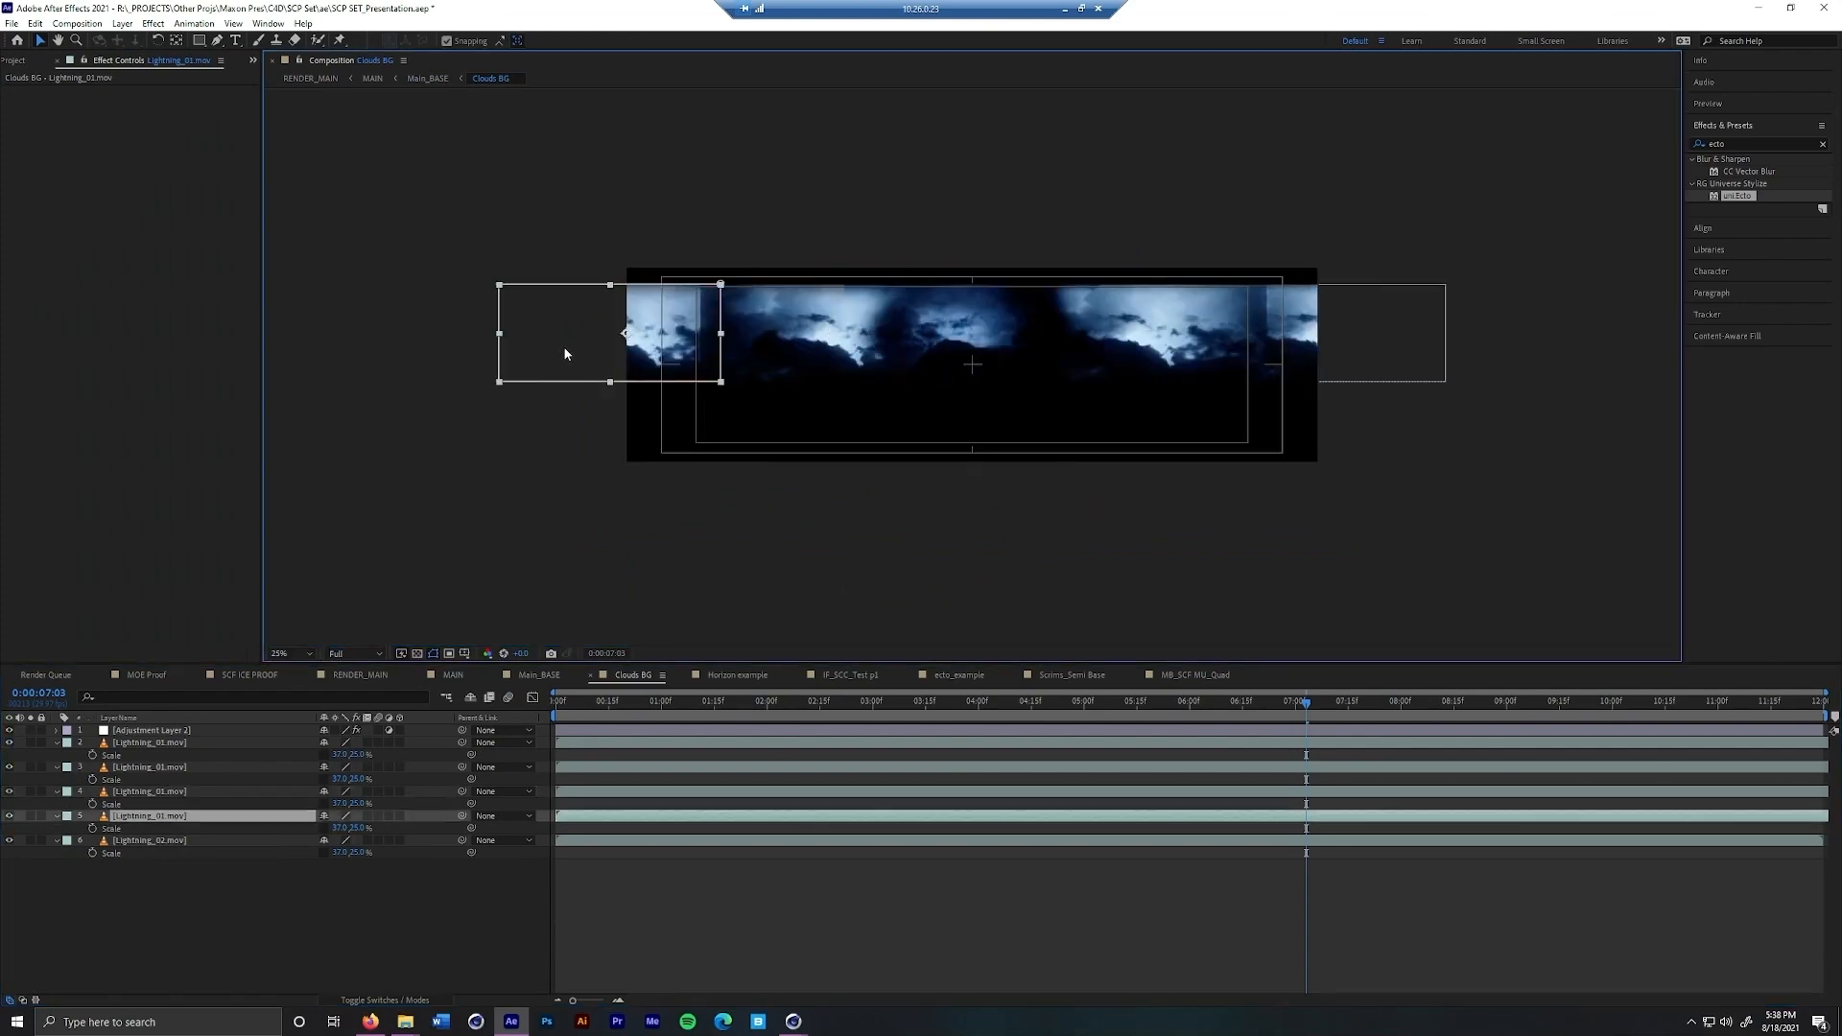
click(797, 354)
drag(1307, 704, 919, 721)
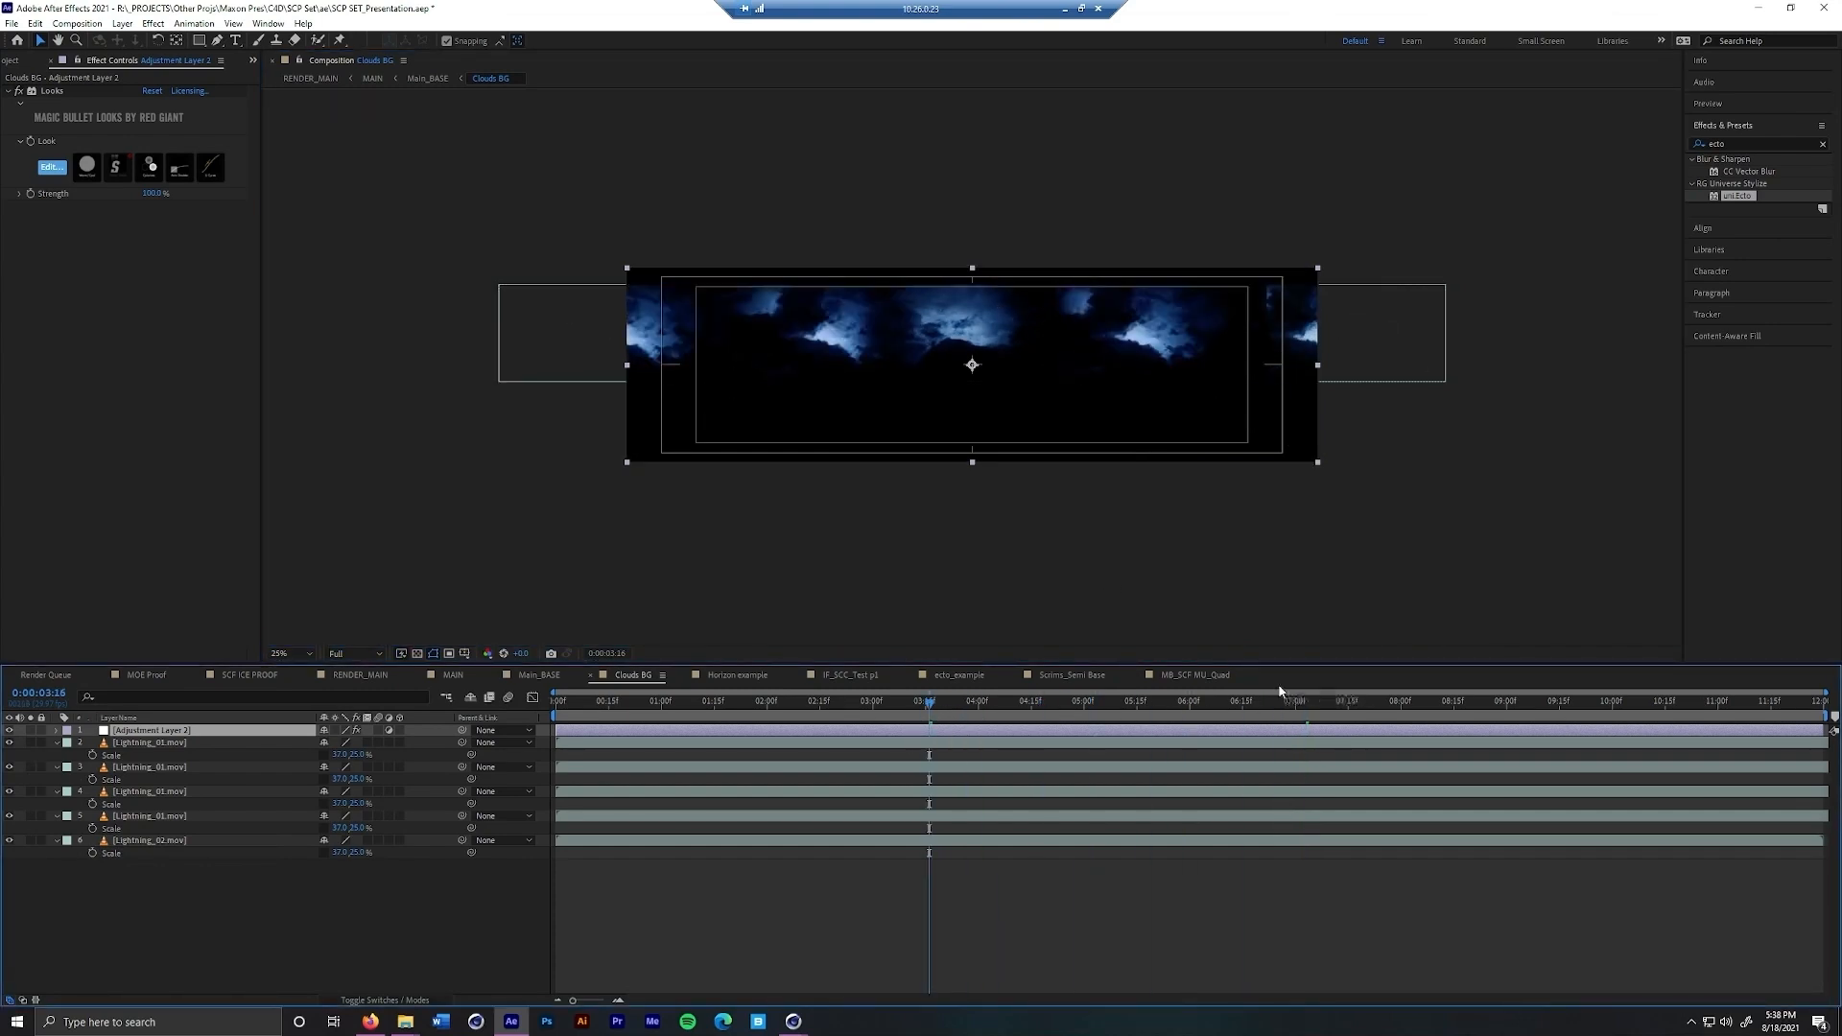
click(1210, 705)
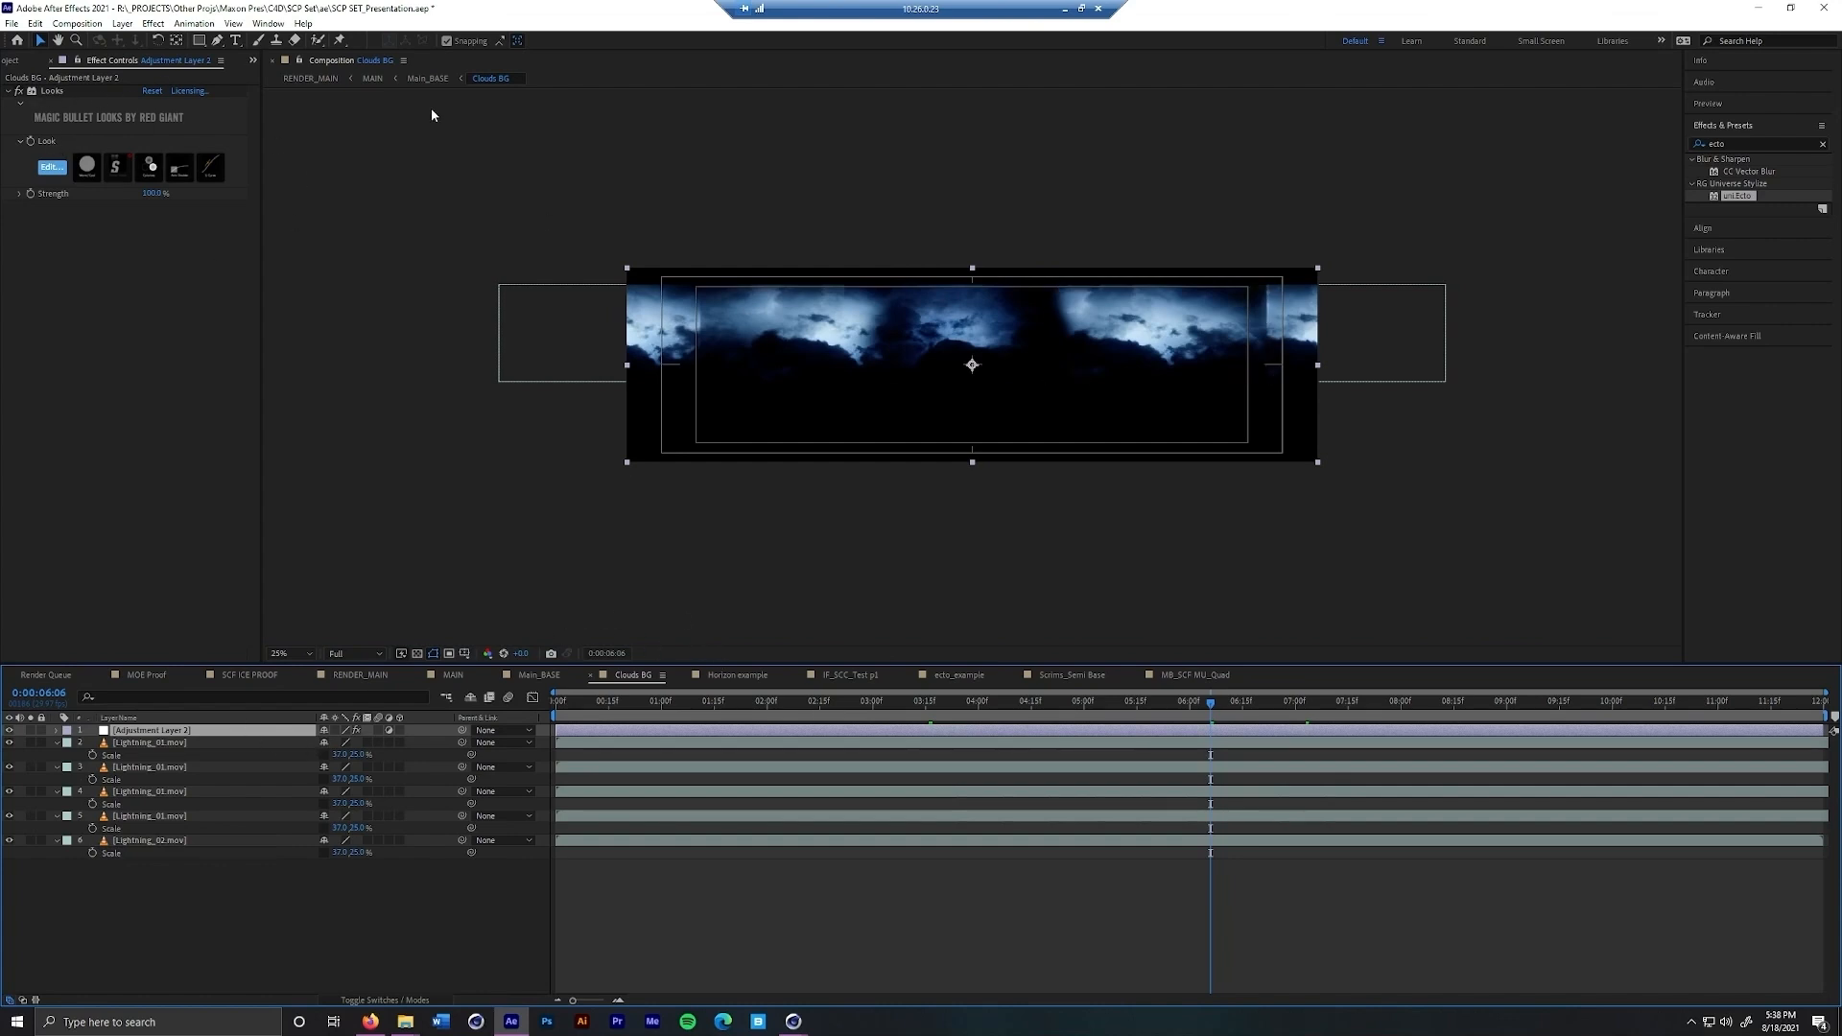
Show Main_BASE in a locked viewer beside Clouds BG and scrub the time to compare the two compositions
click(428, 80)
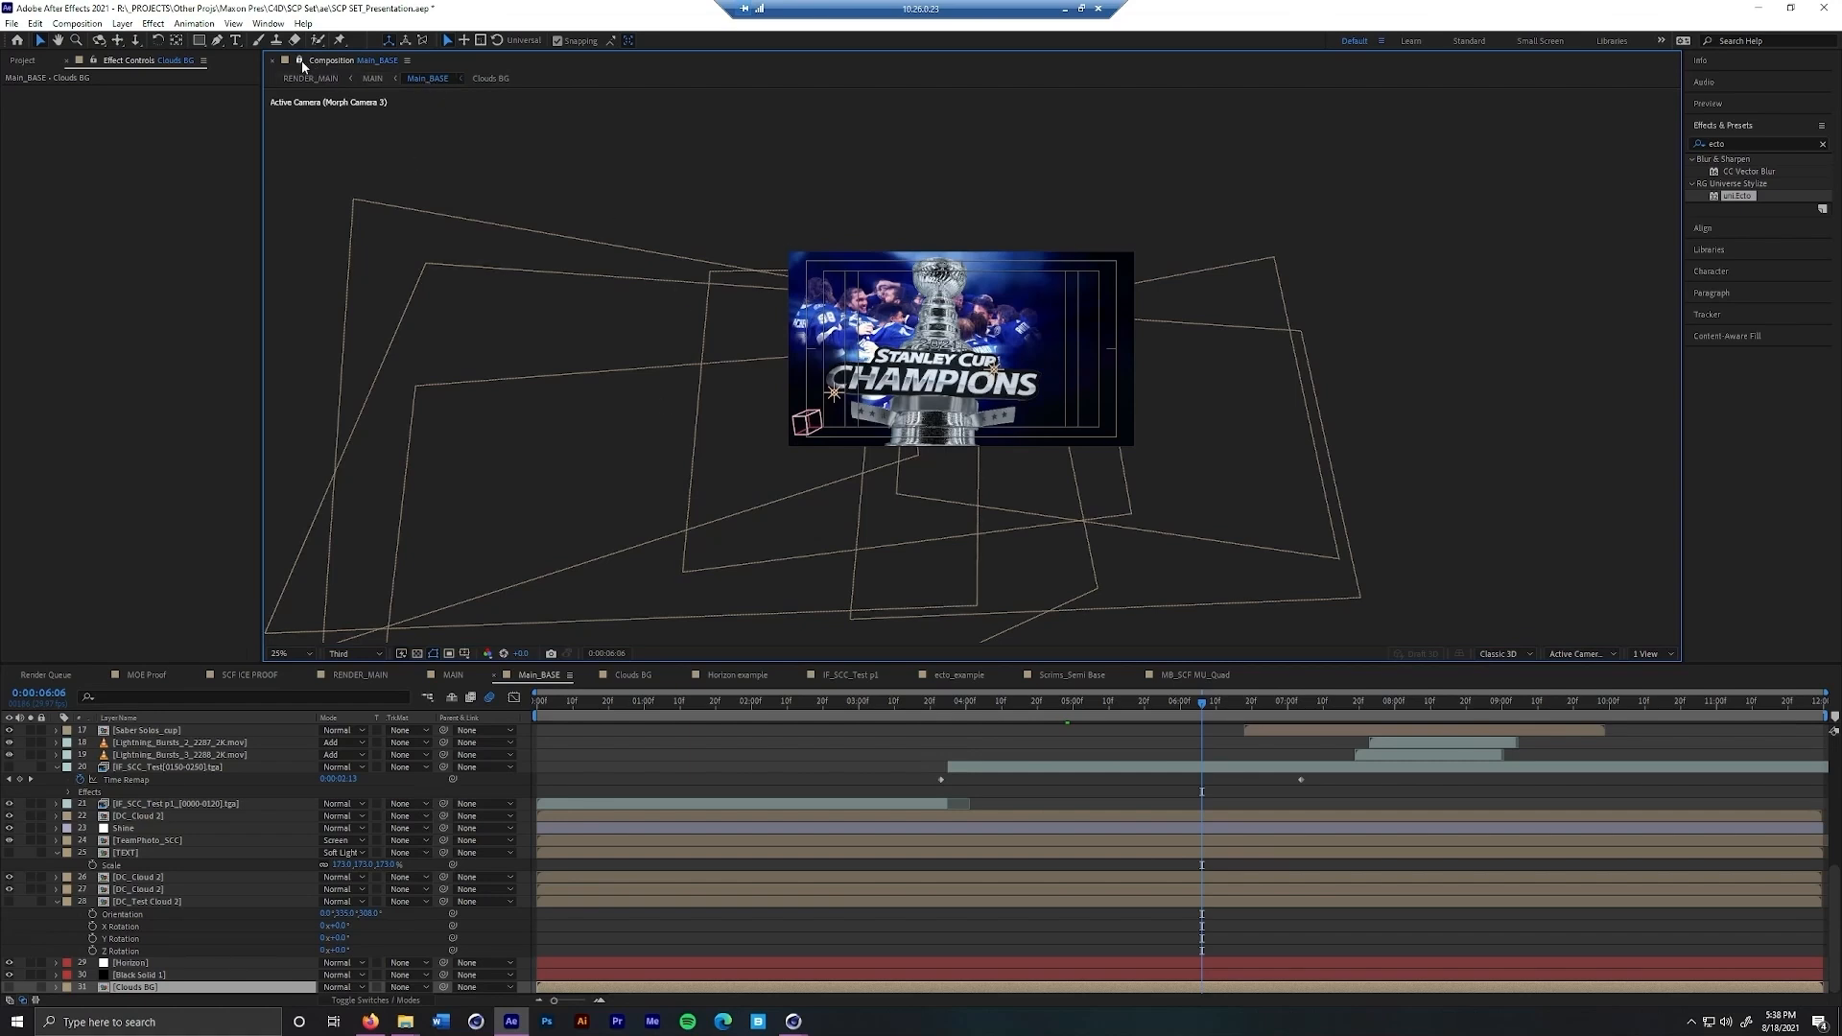
click(497, 85)
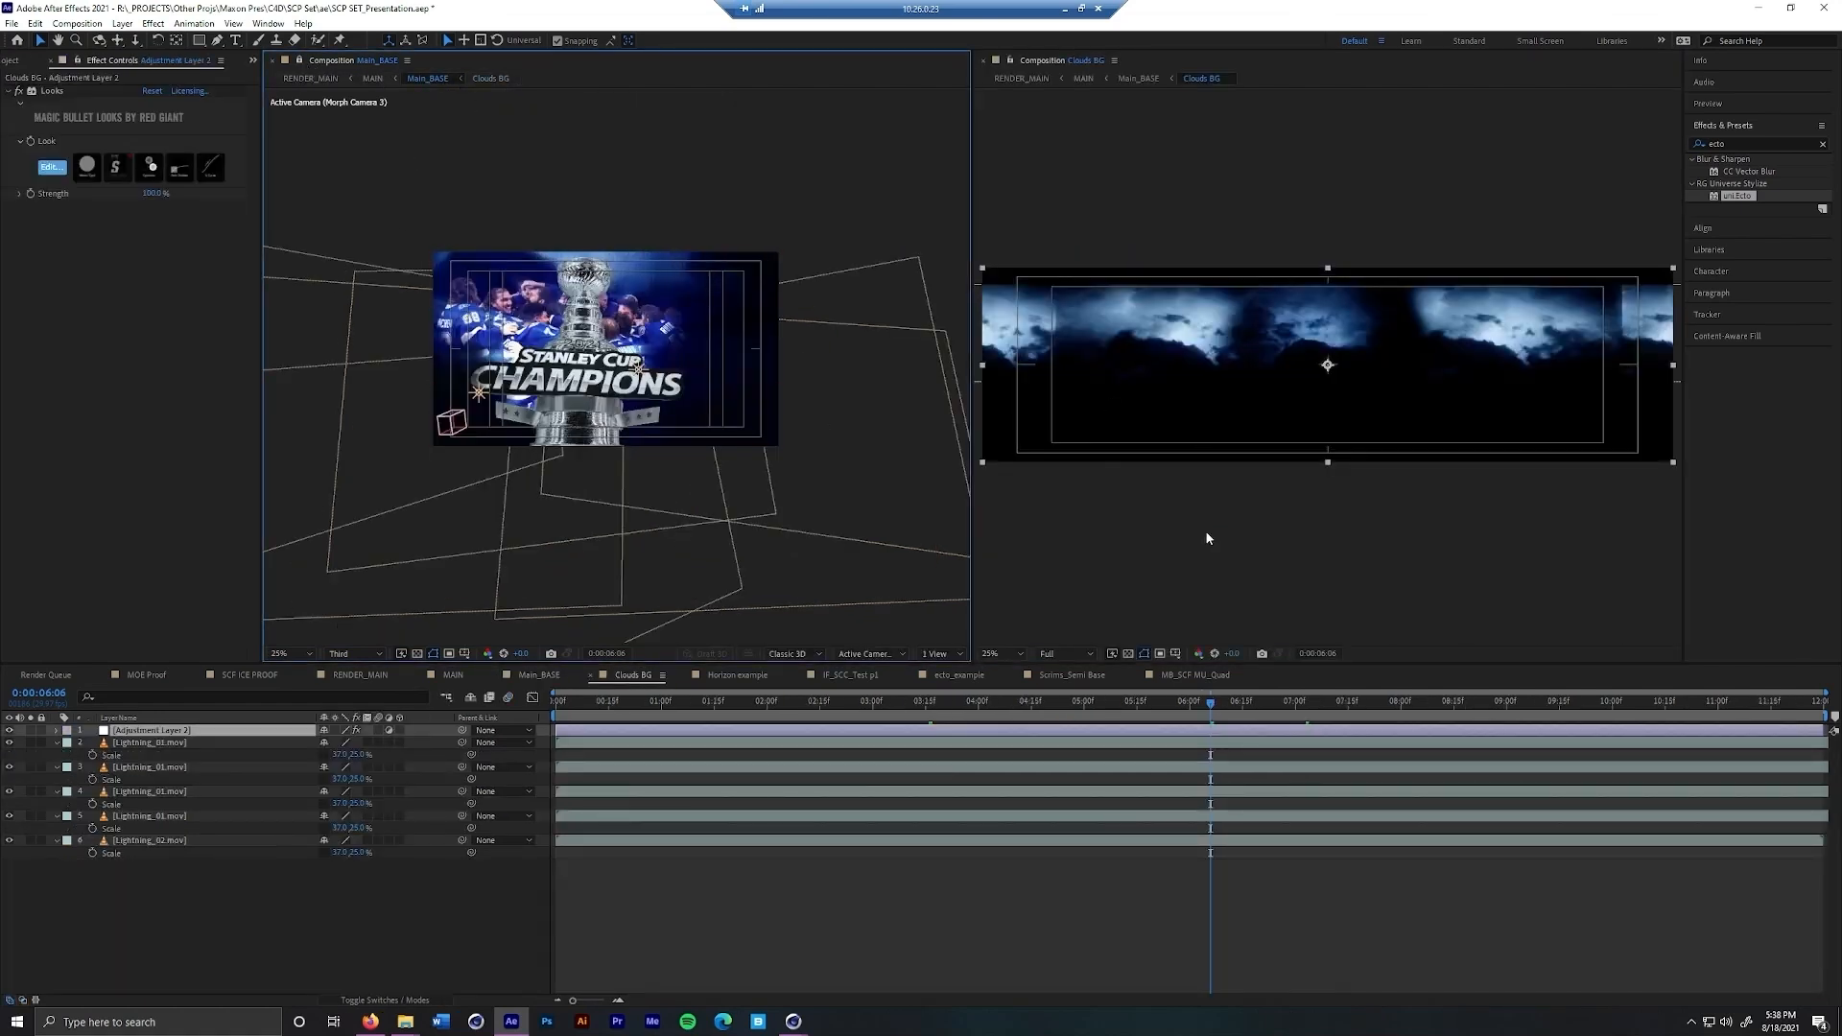
drag(607, 715, 764, 725)
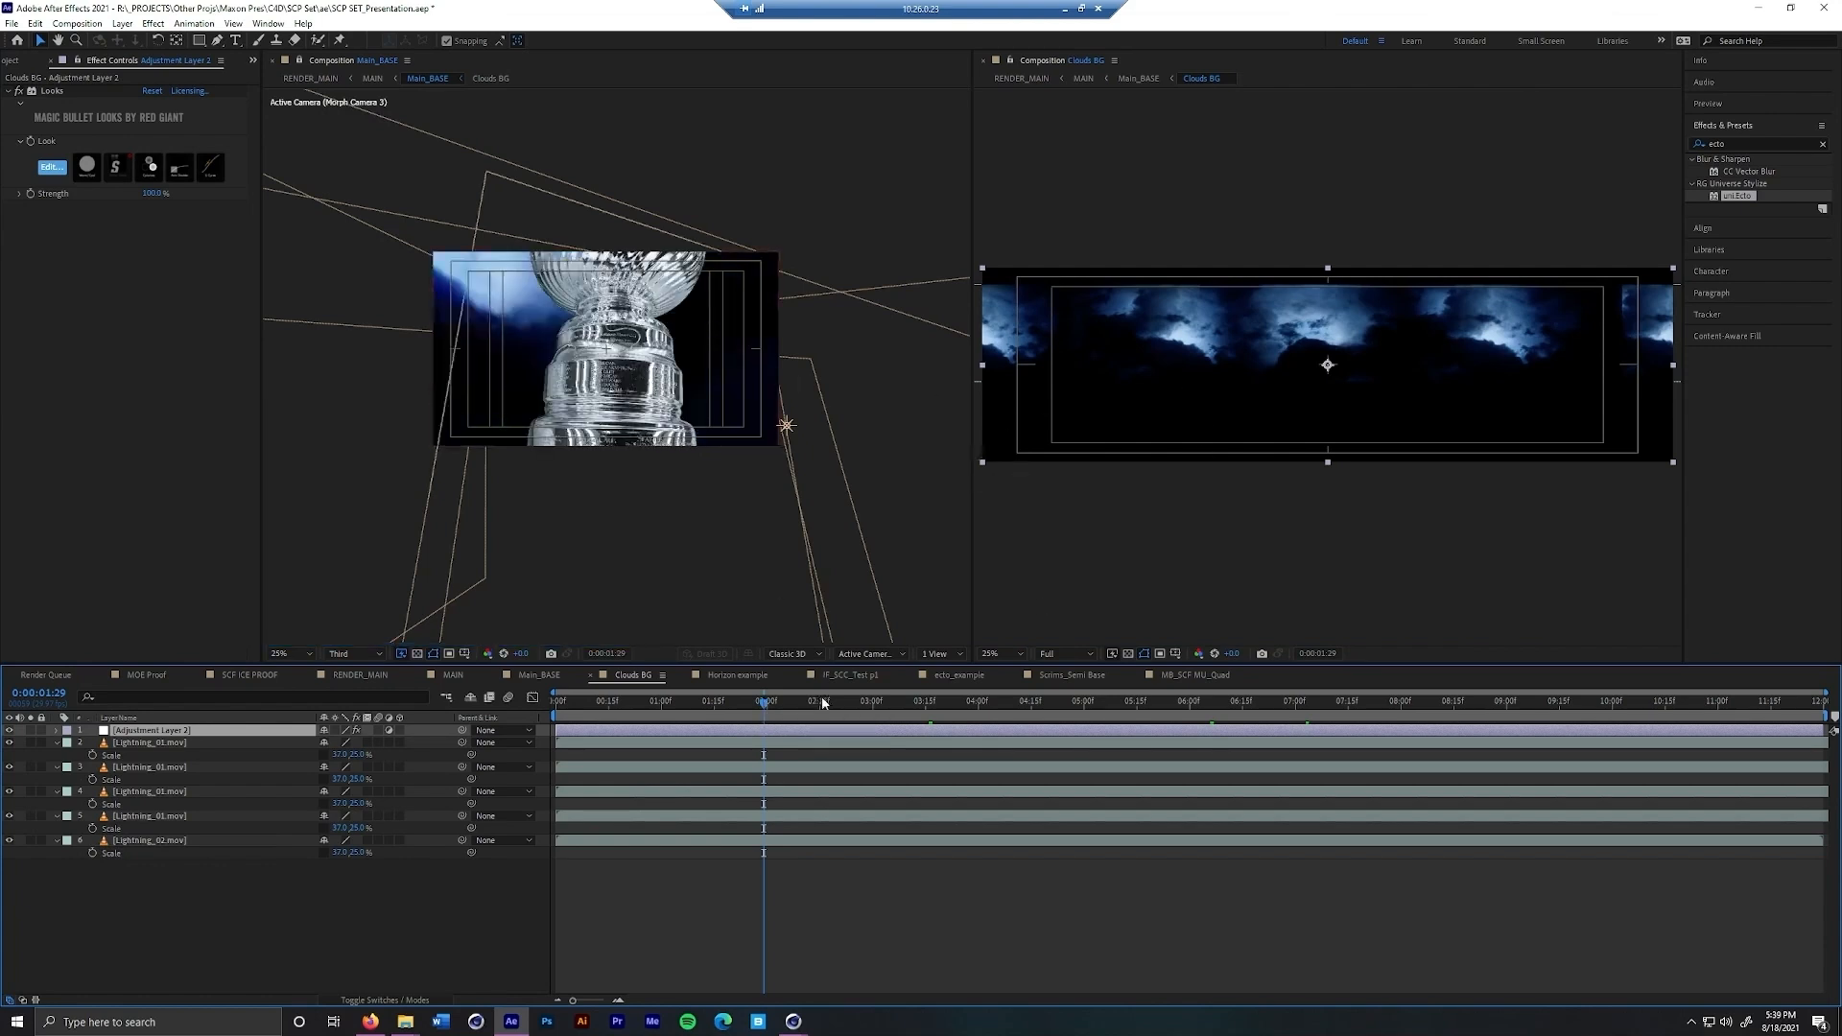
drag(769, 707, 892, 708)
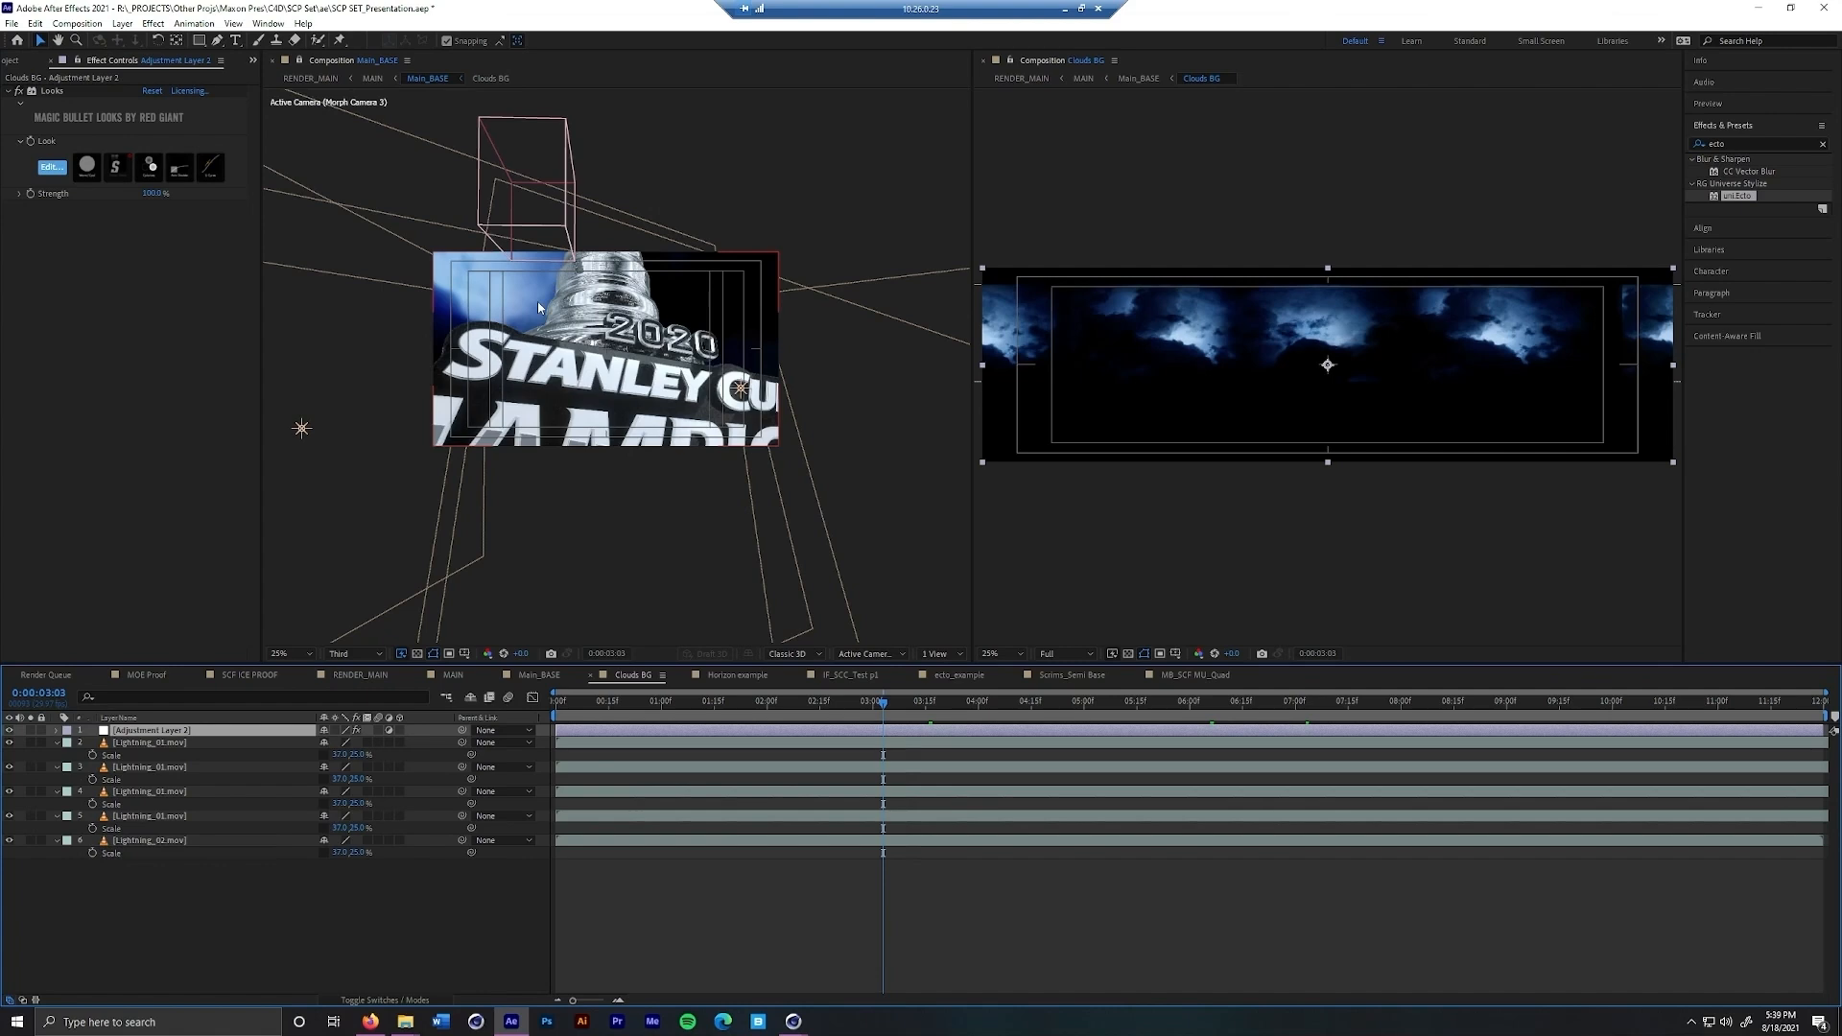
drag(884, 701, 999, 702)
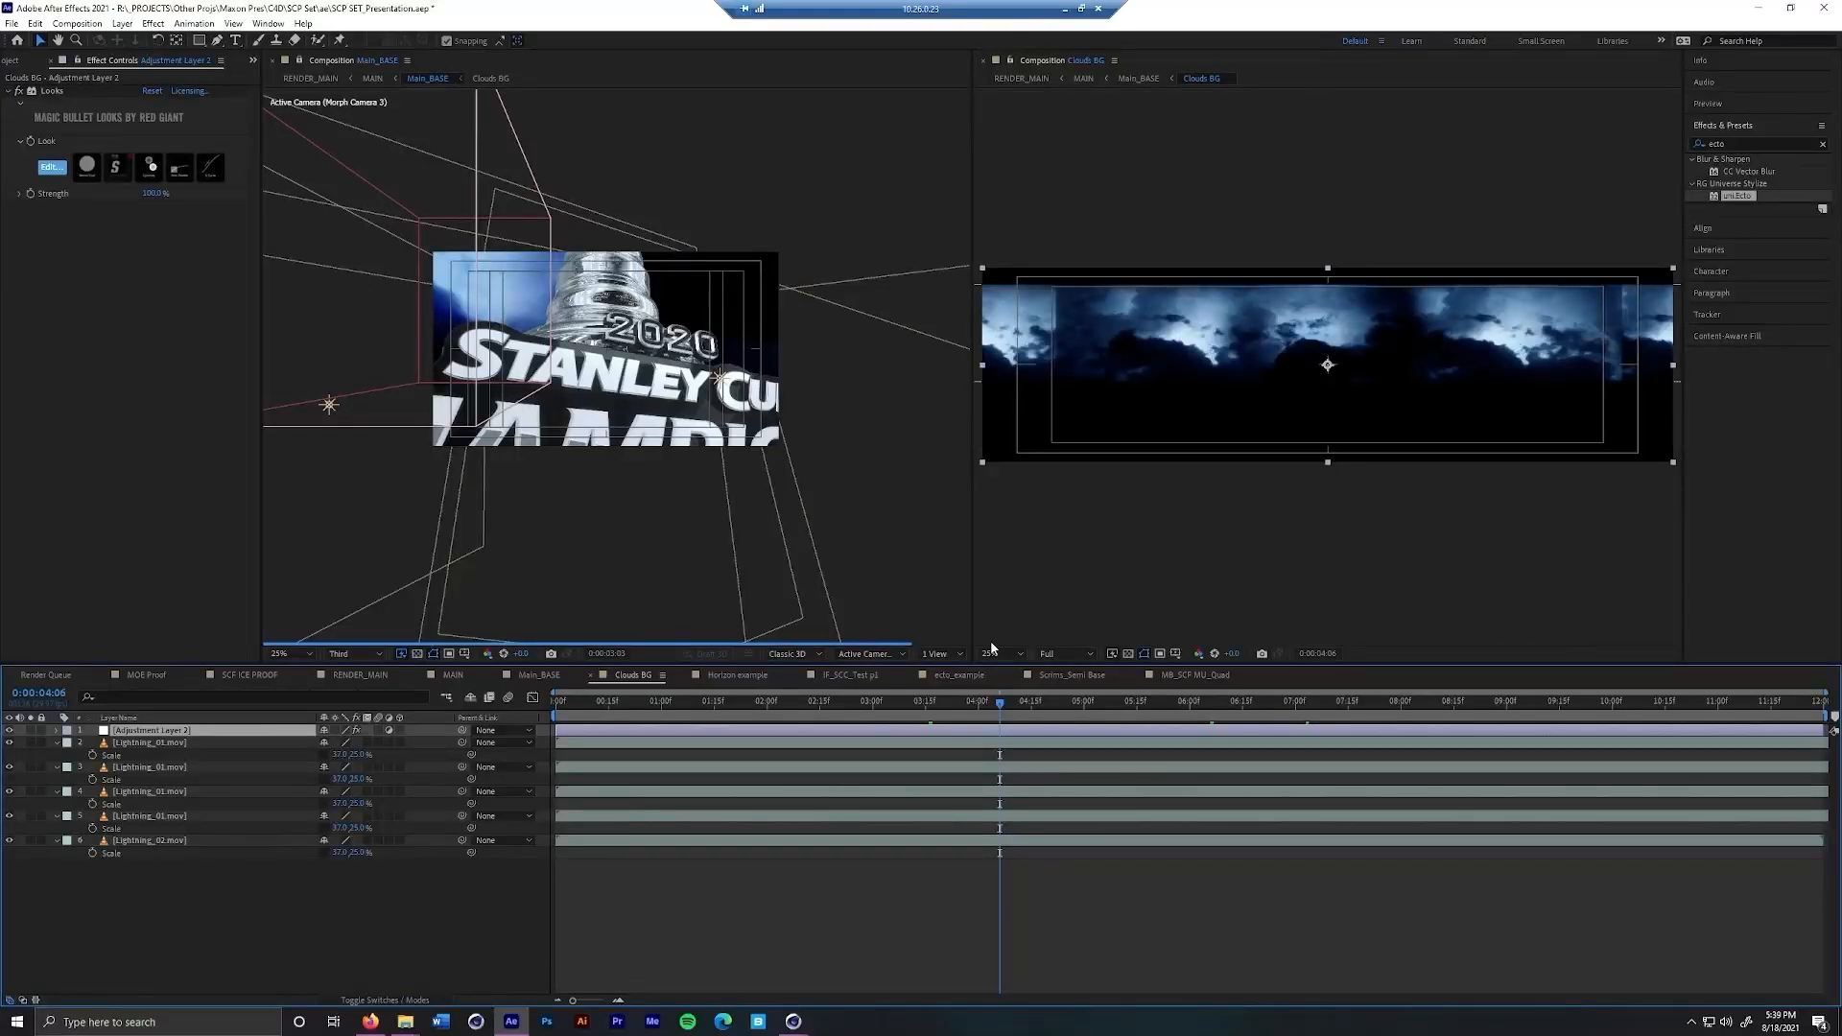
Delete the existing Horizon layer from the Horizon example composition and close the extra Main_BASE viewer
click(746, 676)
click(254, 735)
key(Delete)
click(253, 733)
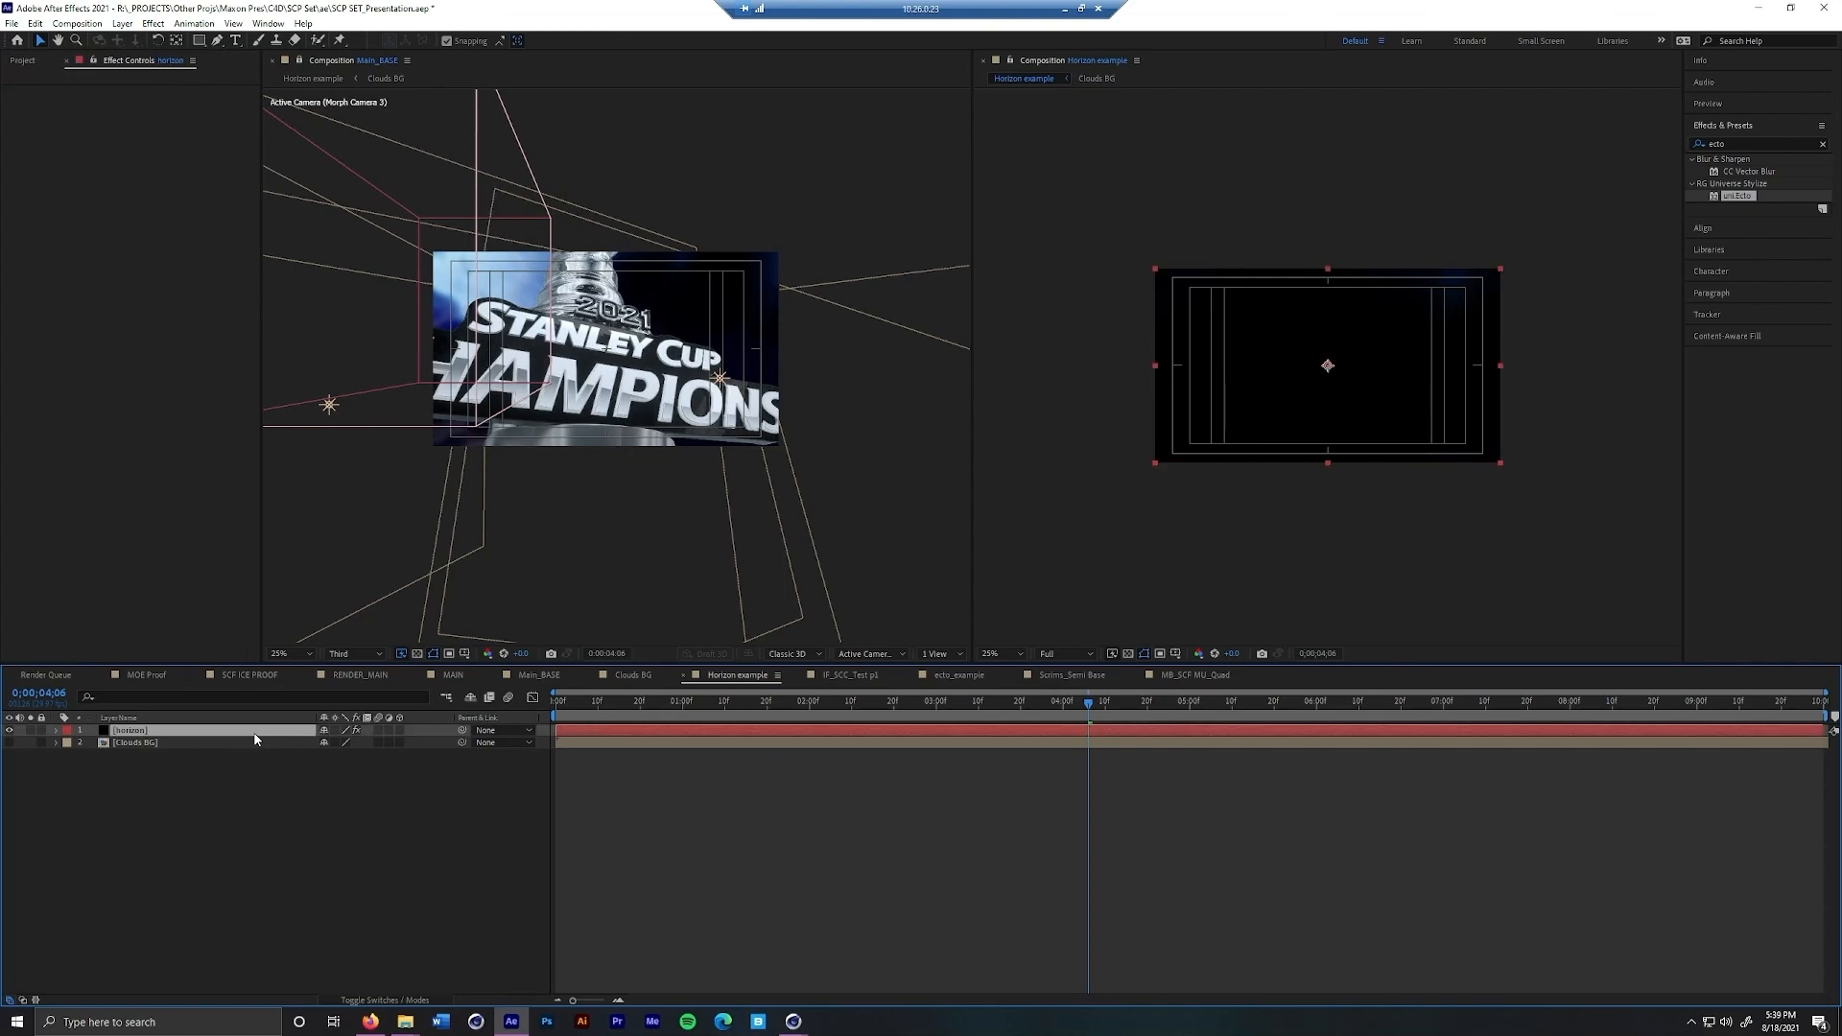
key(Delete)
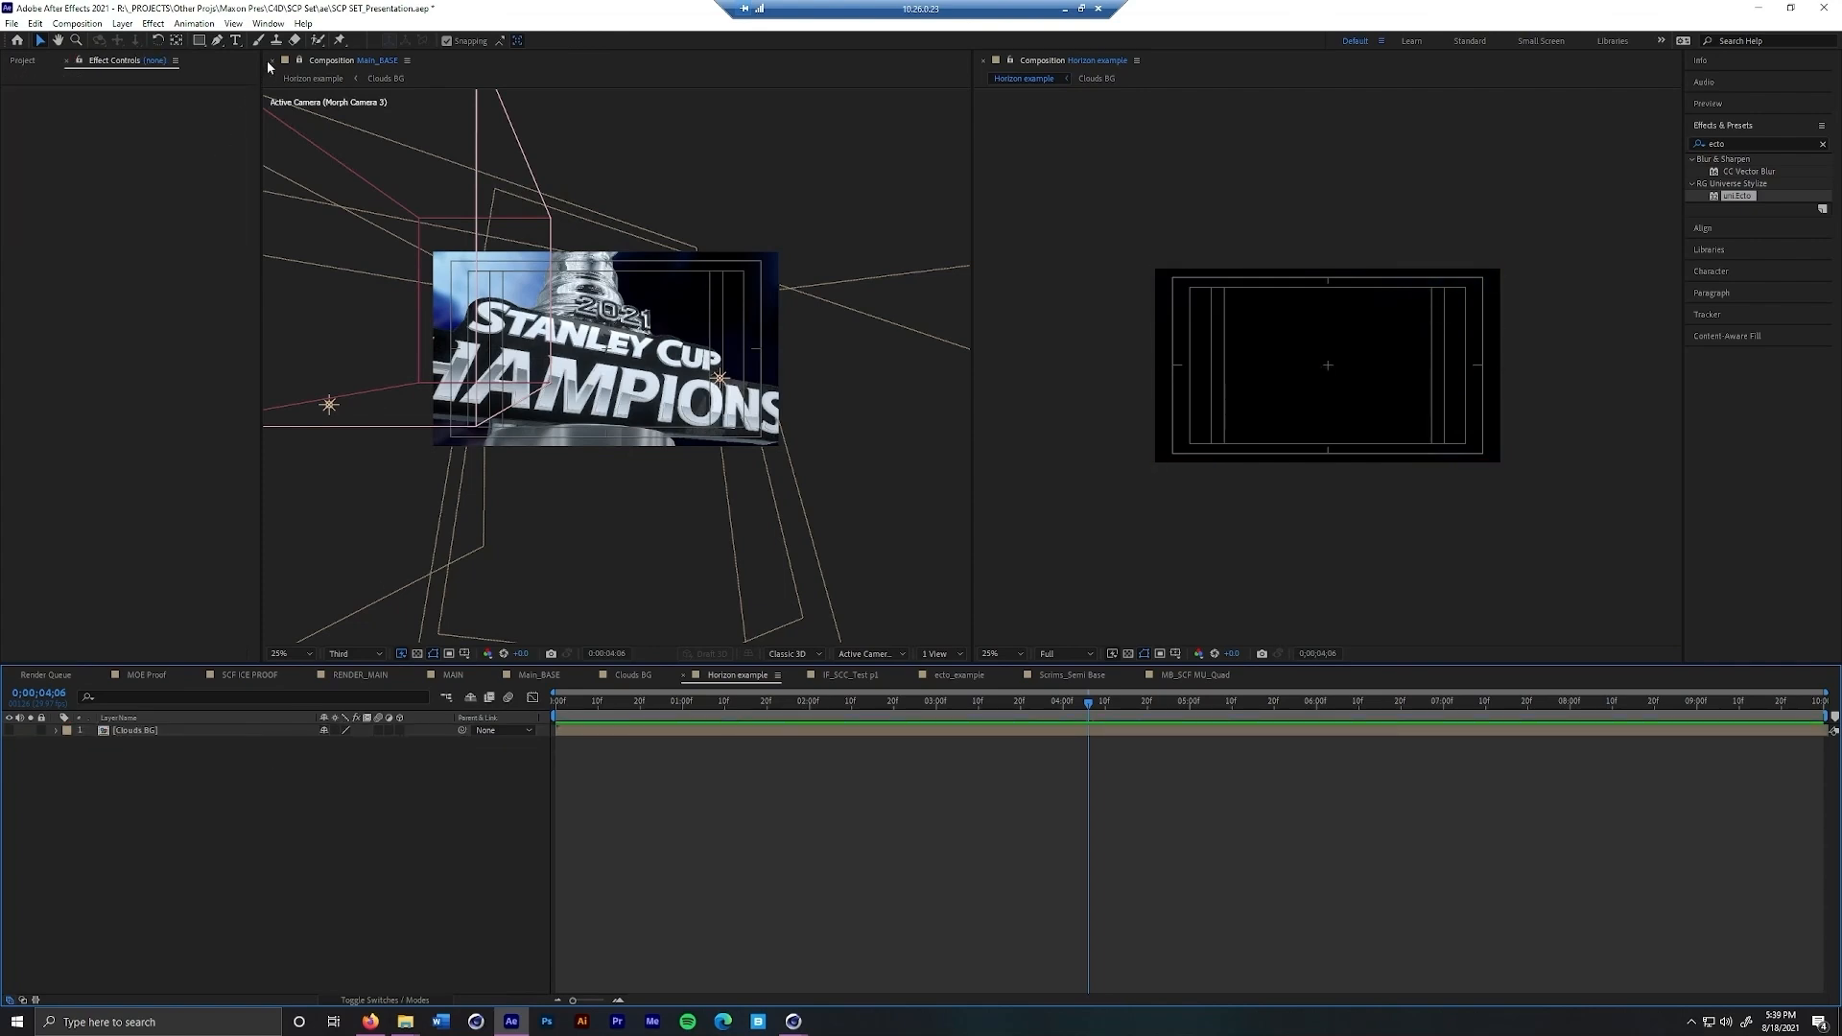
click(270, 60)
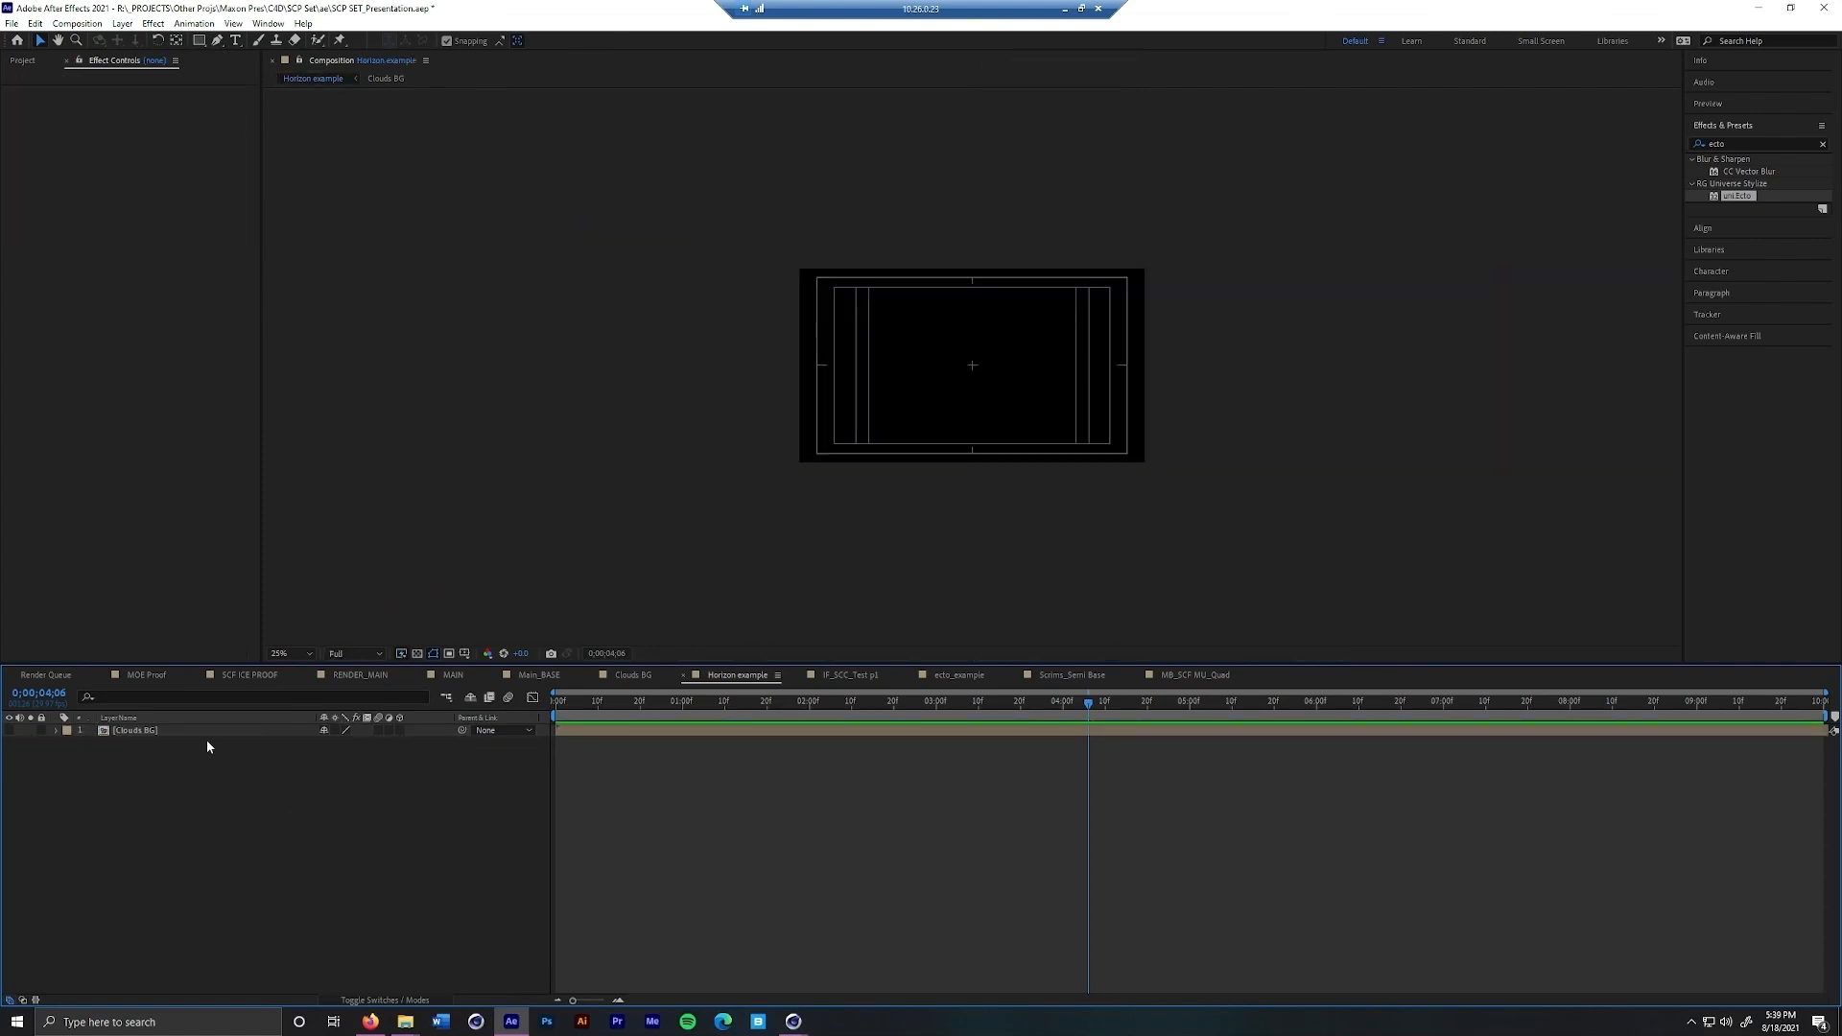
Create a black solid named horizon in the Horizon example composition
right_click(243, 820)
mouse_move(352, 823)
click(455, 860)
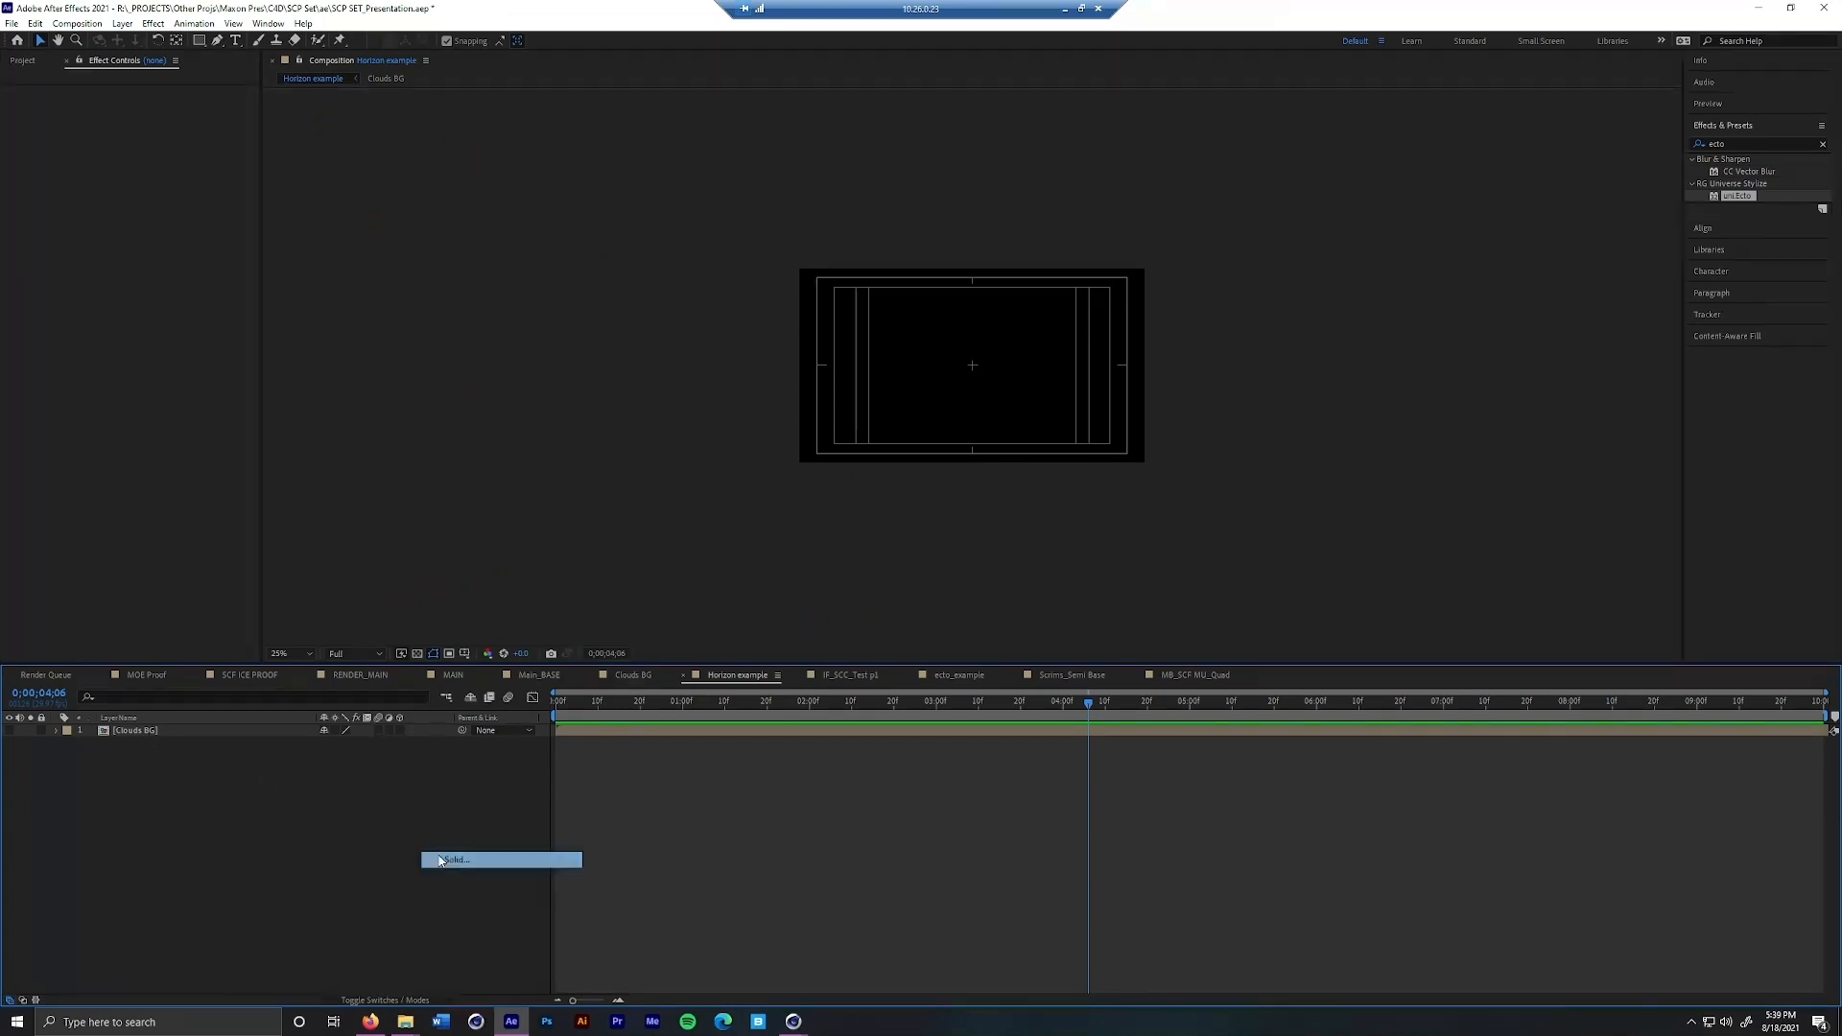
text(ho)
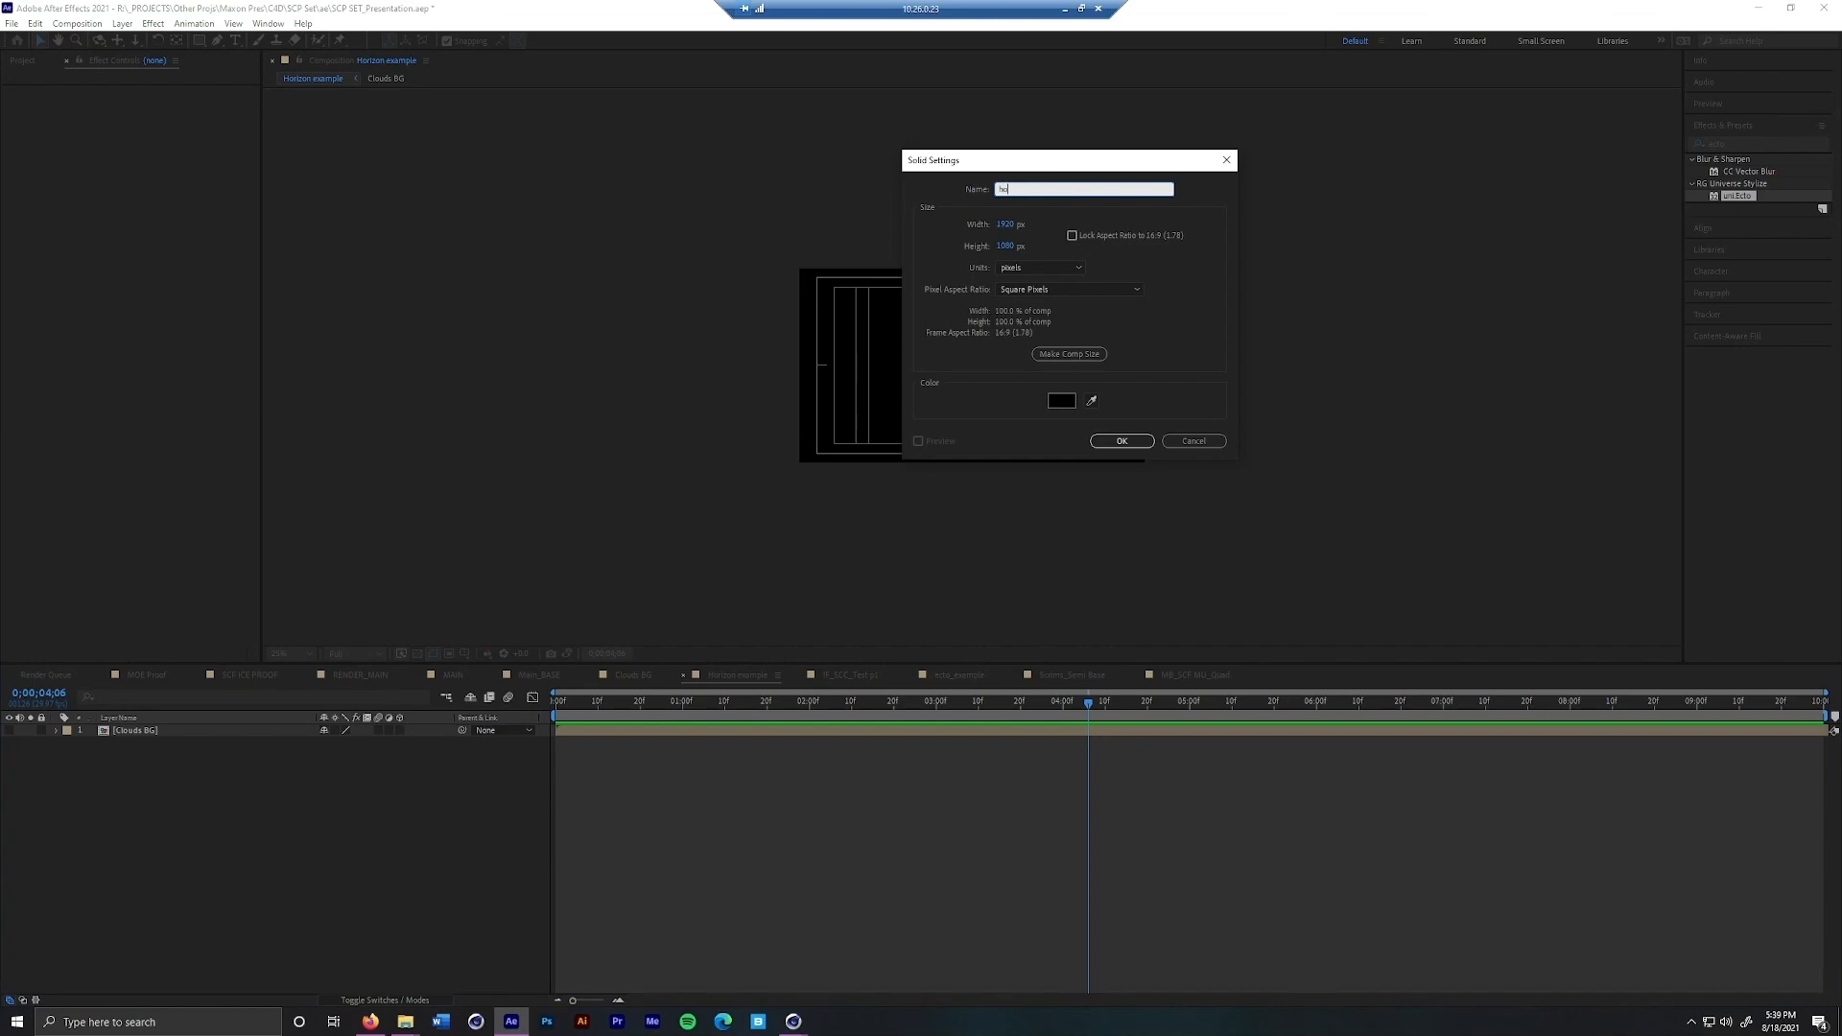
text(rizon)
key(Return)
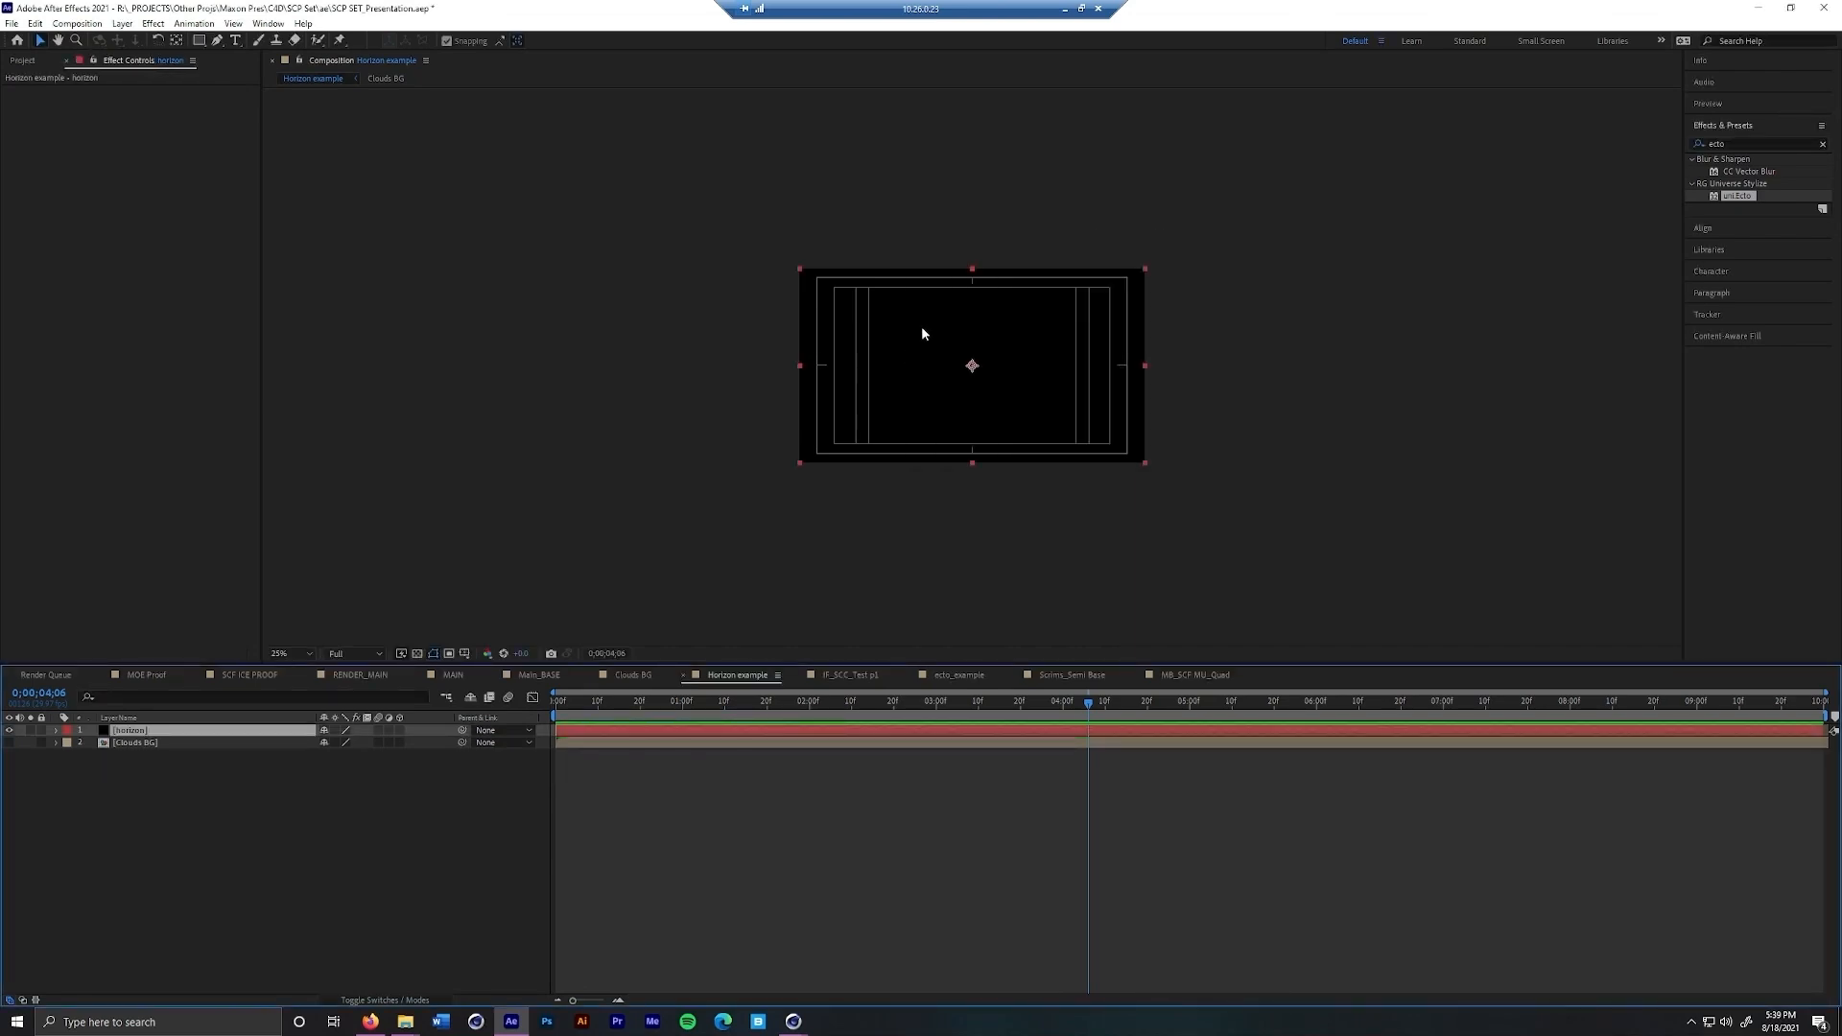
Find the RG Trapcode Horizon effect and apply it to the horizon solid
click(1733, 145)
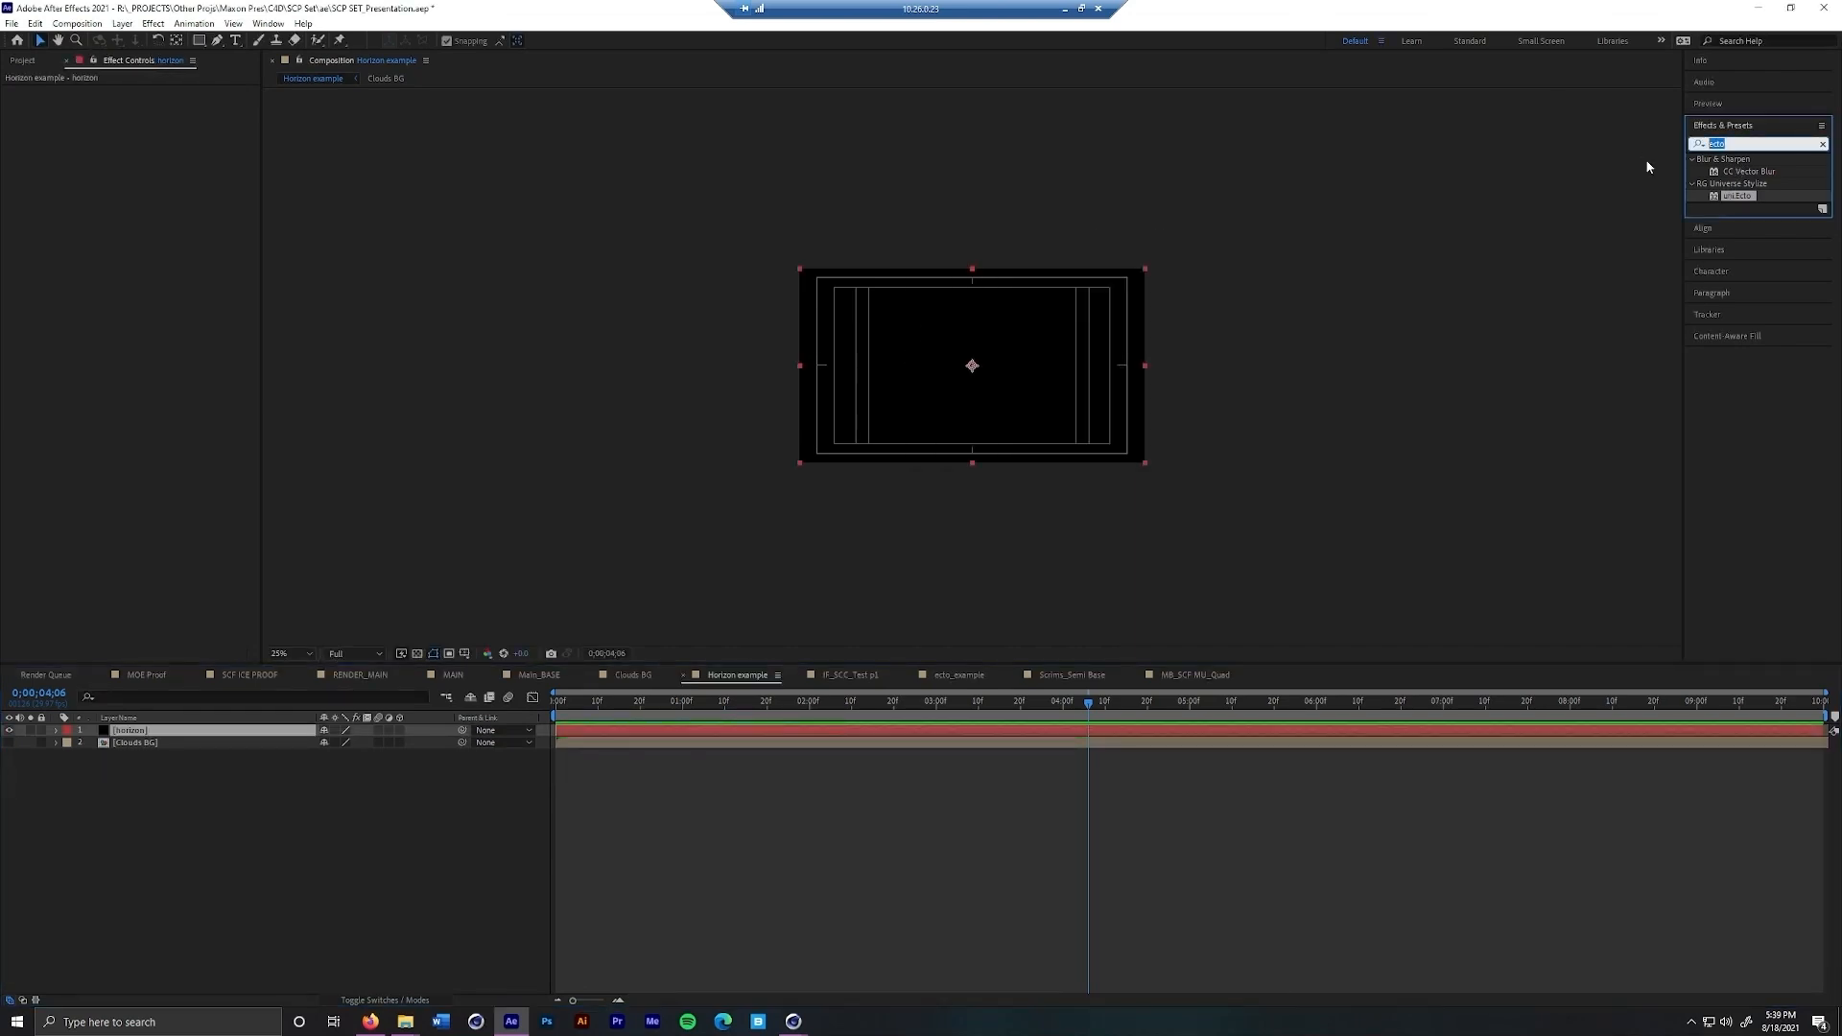
text(horizon)
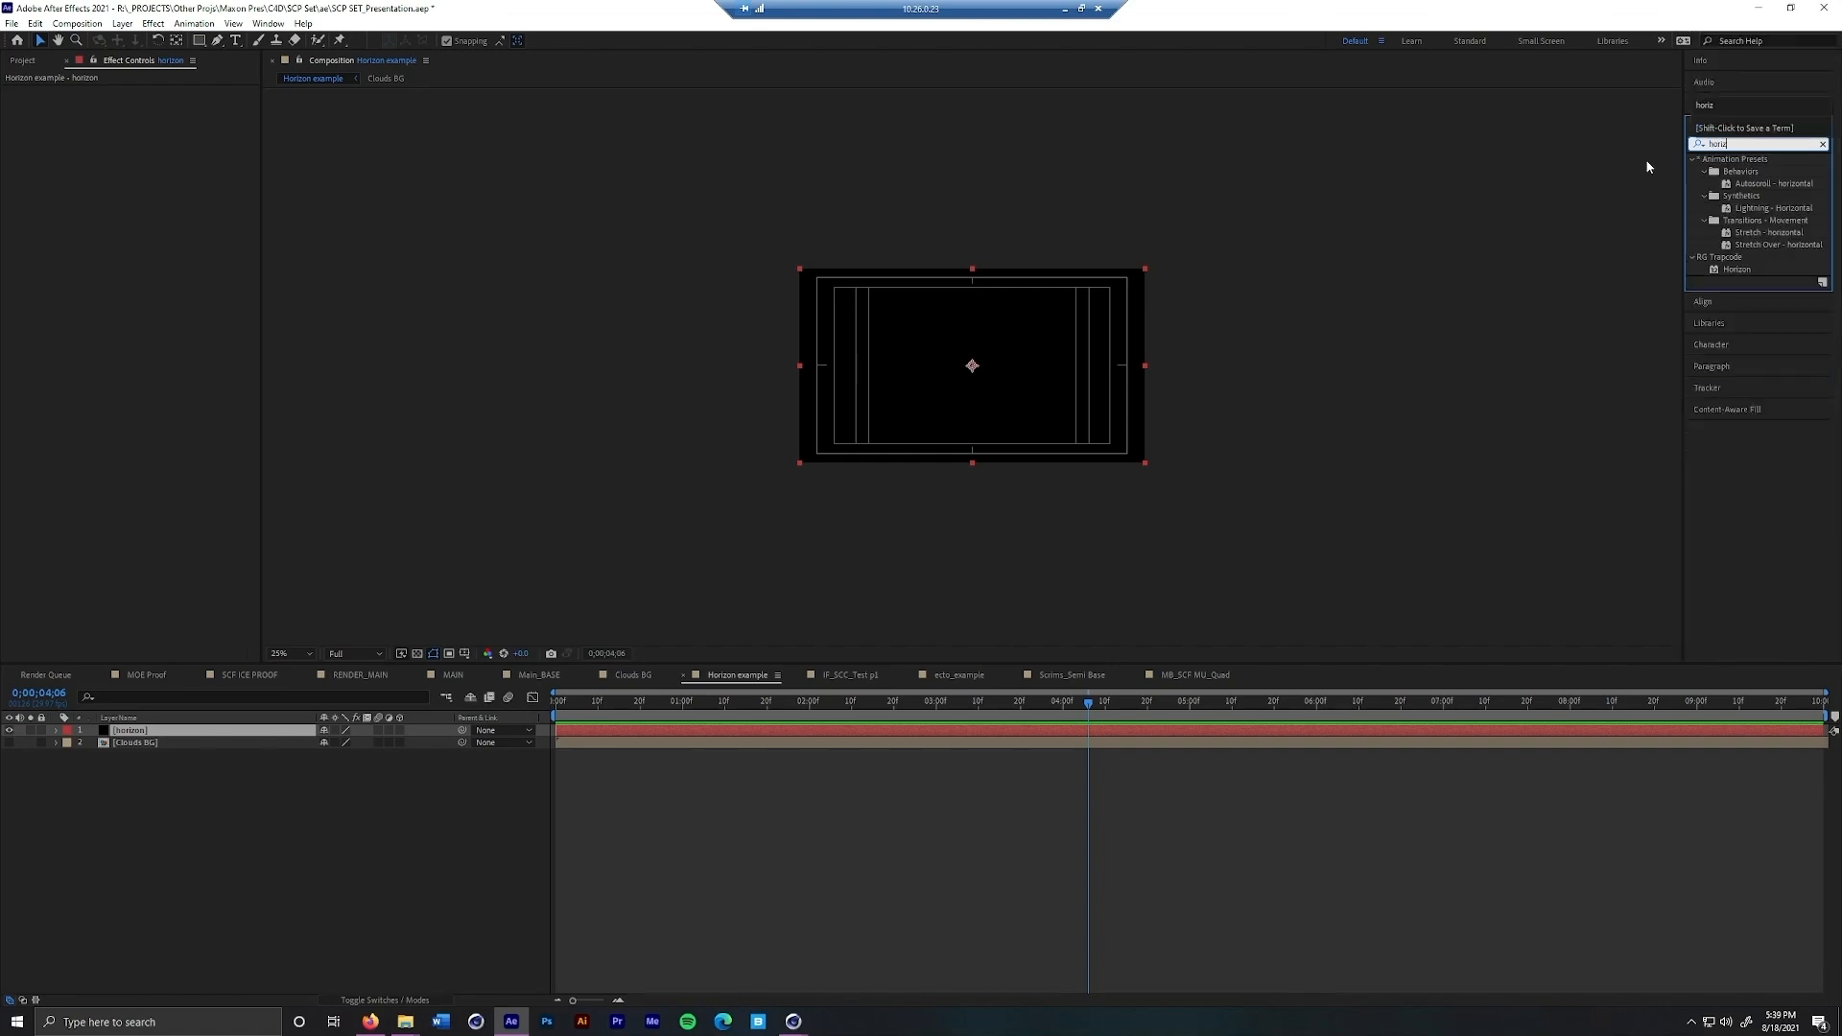
double_click(1735, 268)
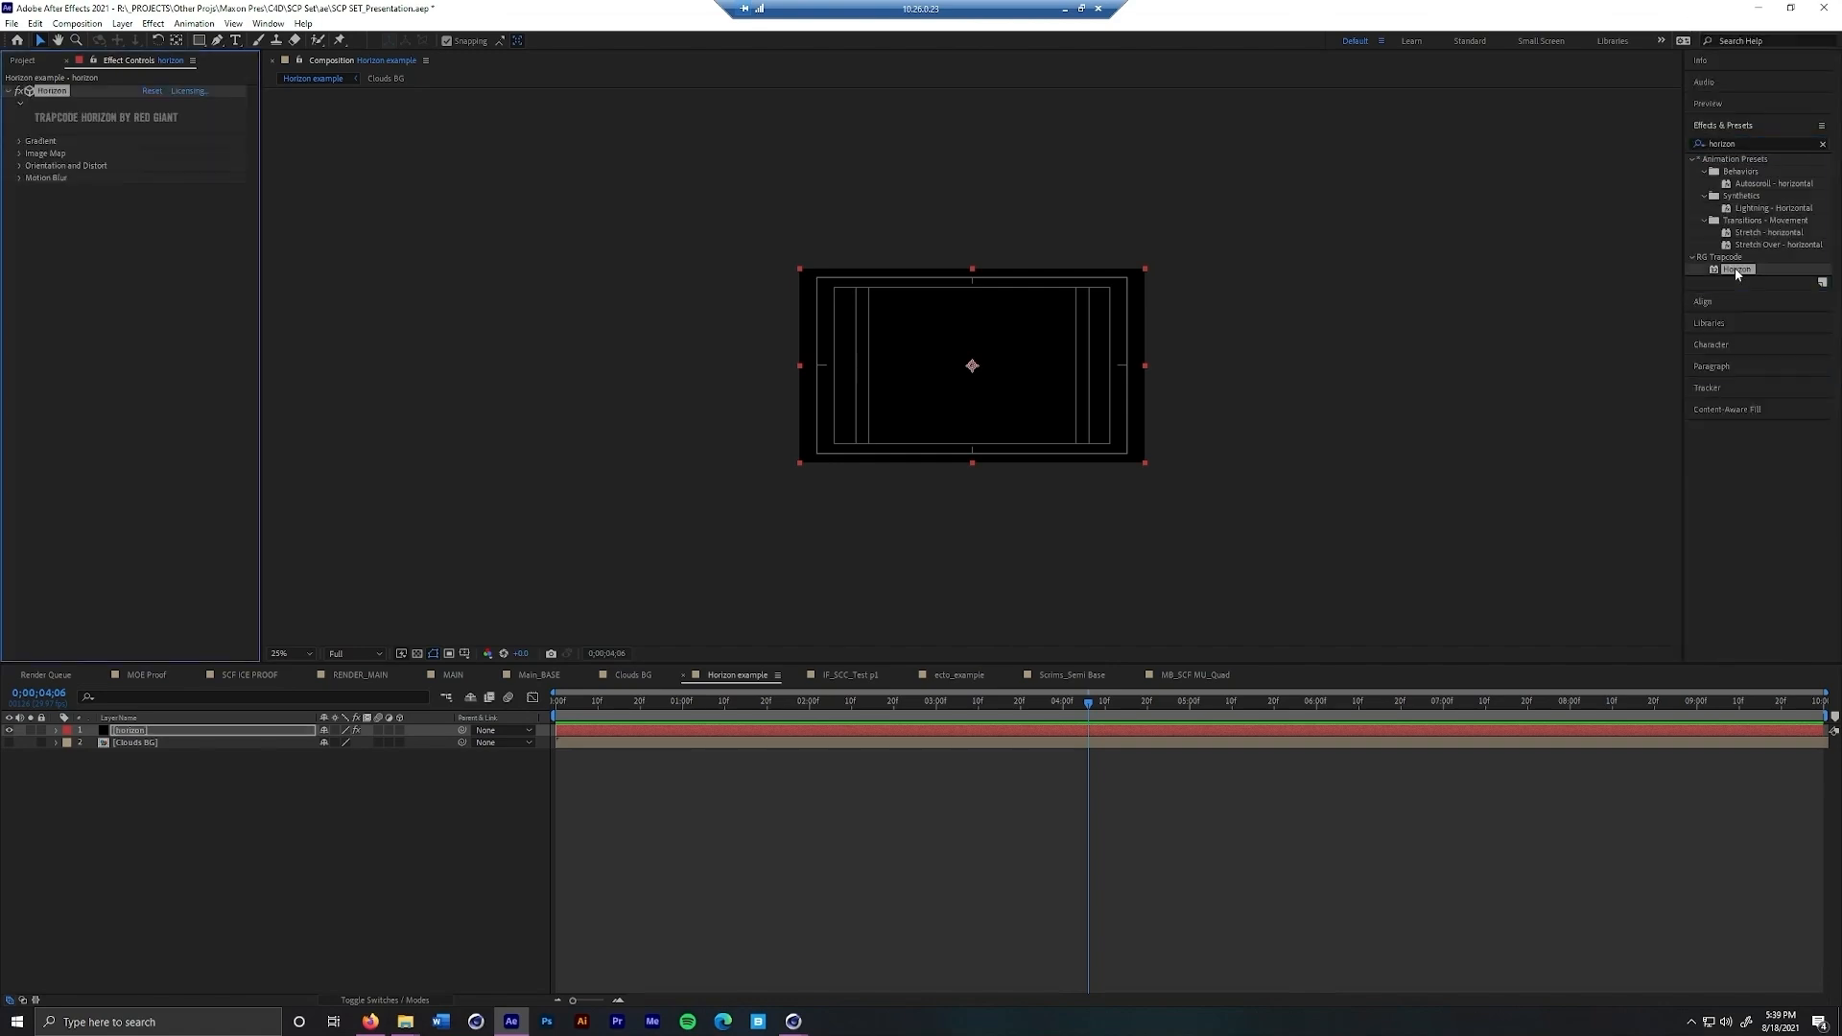
Set the Horizon effect's Image Map layer to Clouds BG
click(19, 154)
click(149, 169)
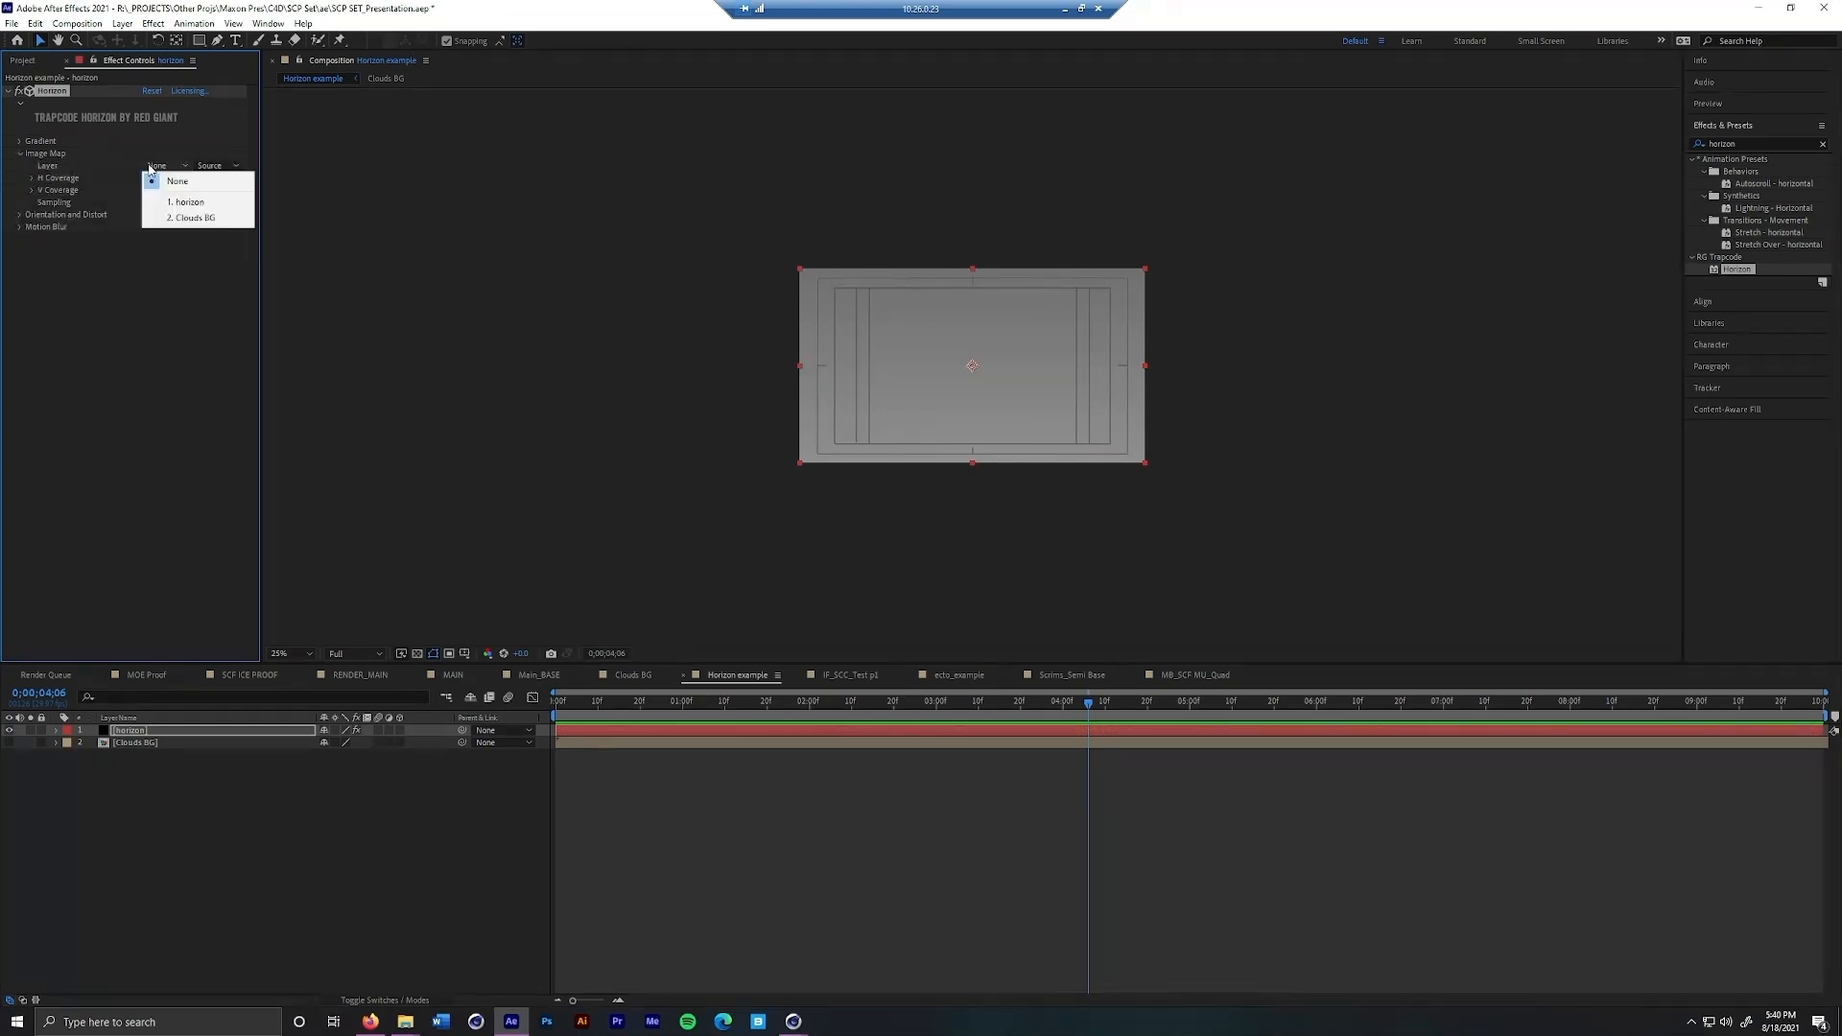
click(167, 215)
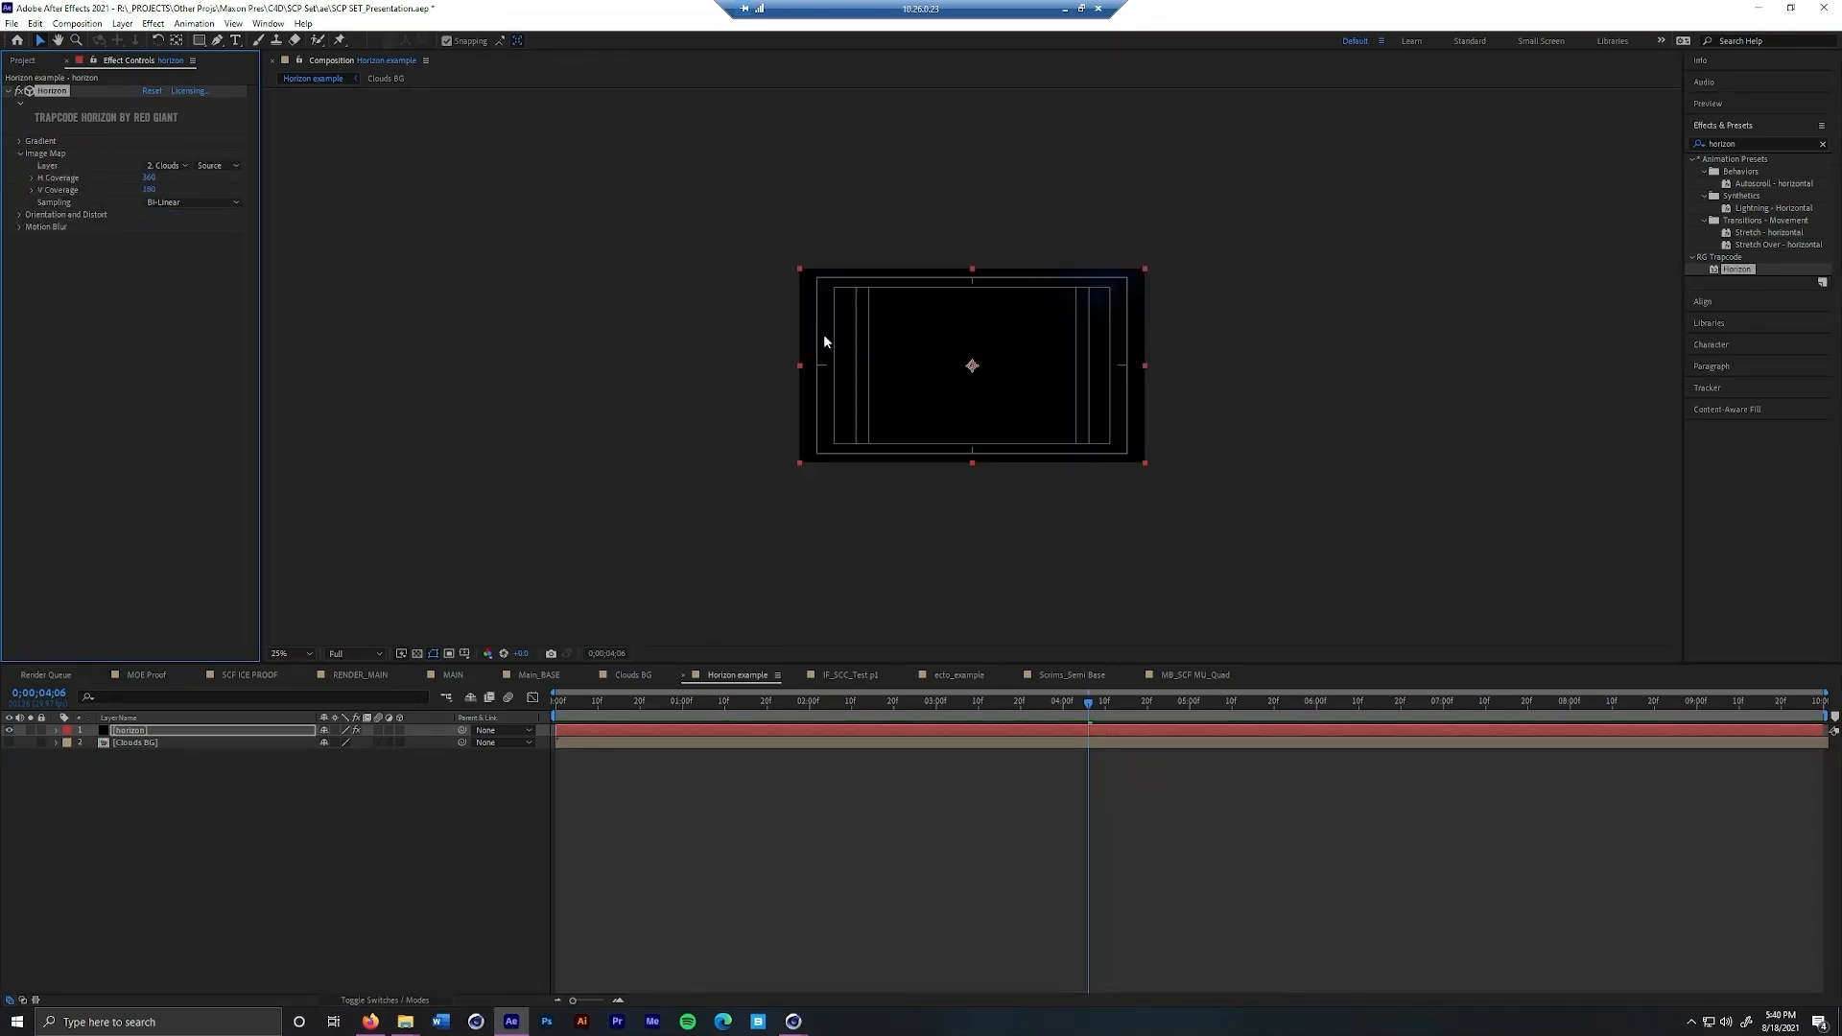
Add a two-node camera to the Horizon example composition with the preset camera settings
right_click(245, 848)
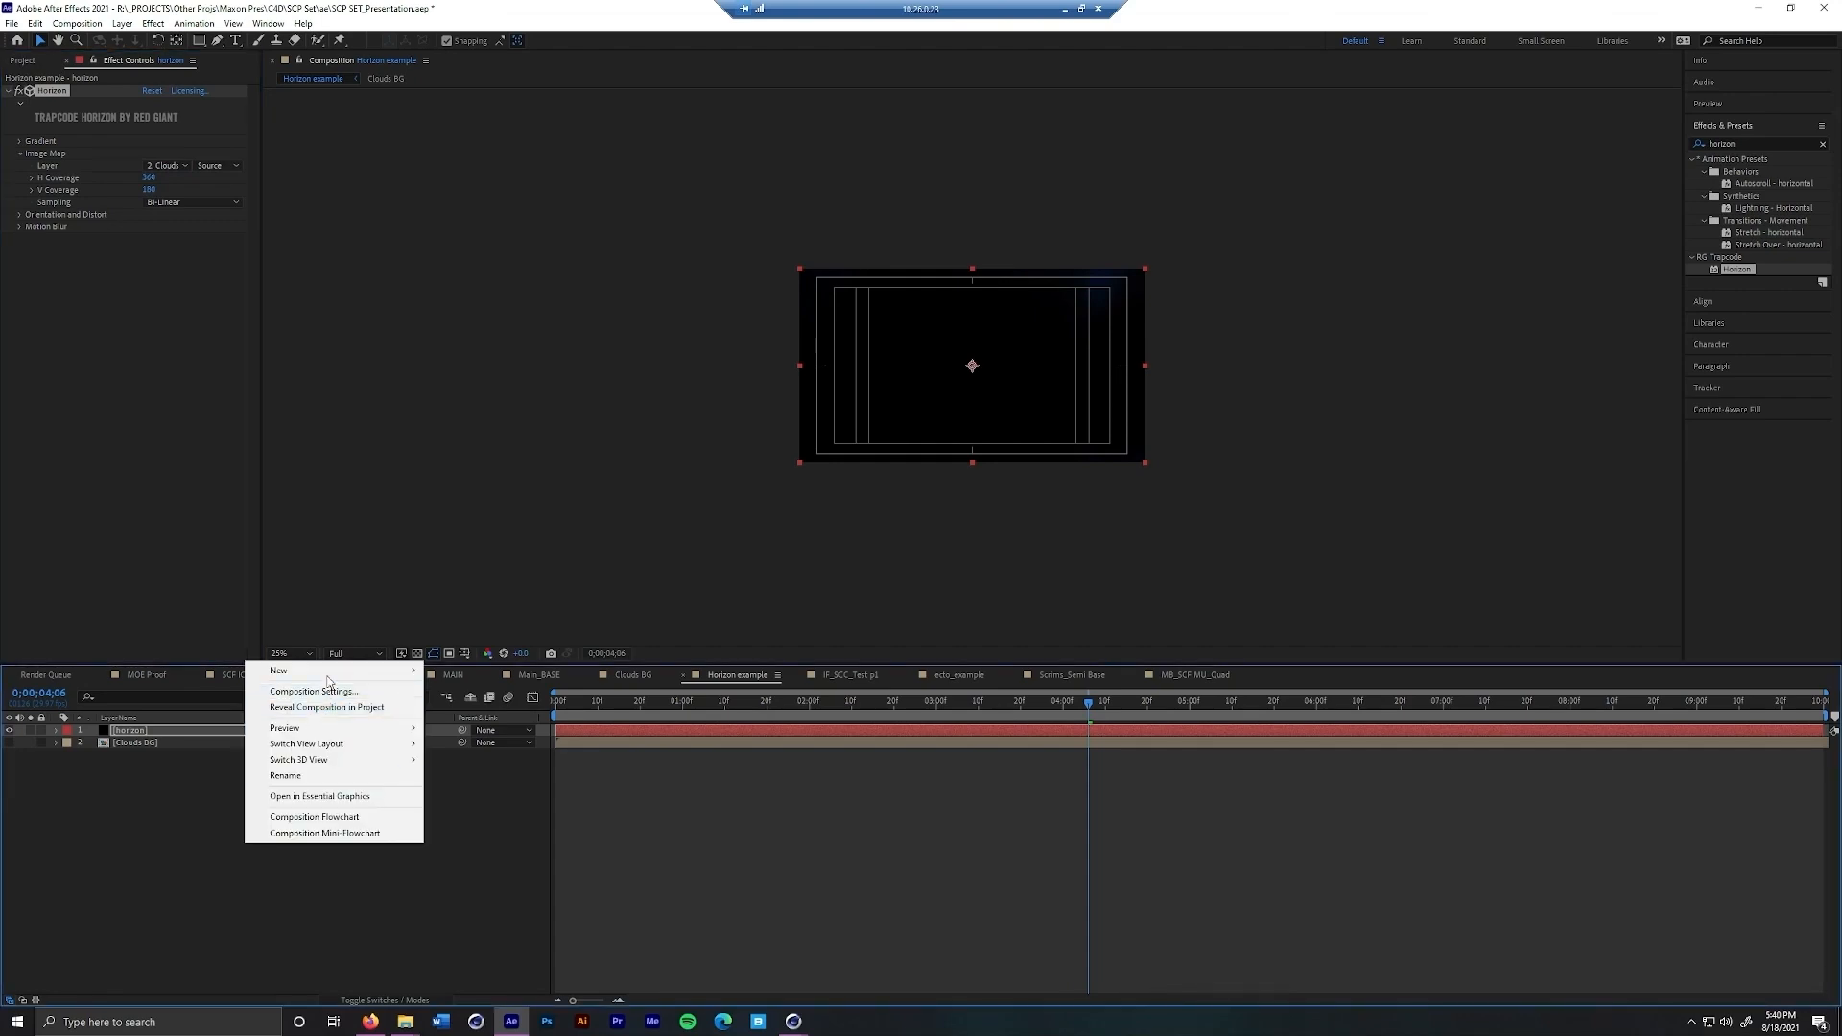
mouse_move(327, 674)
click(462, 739)
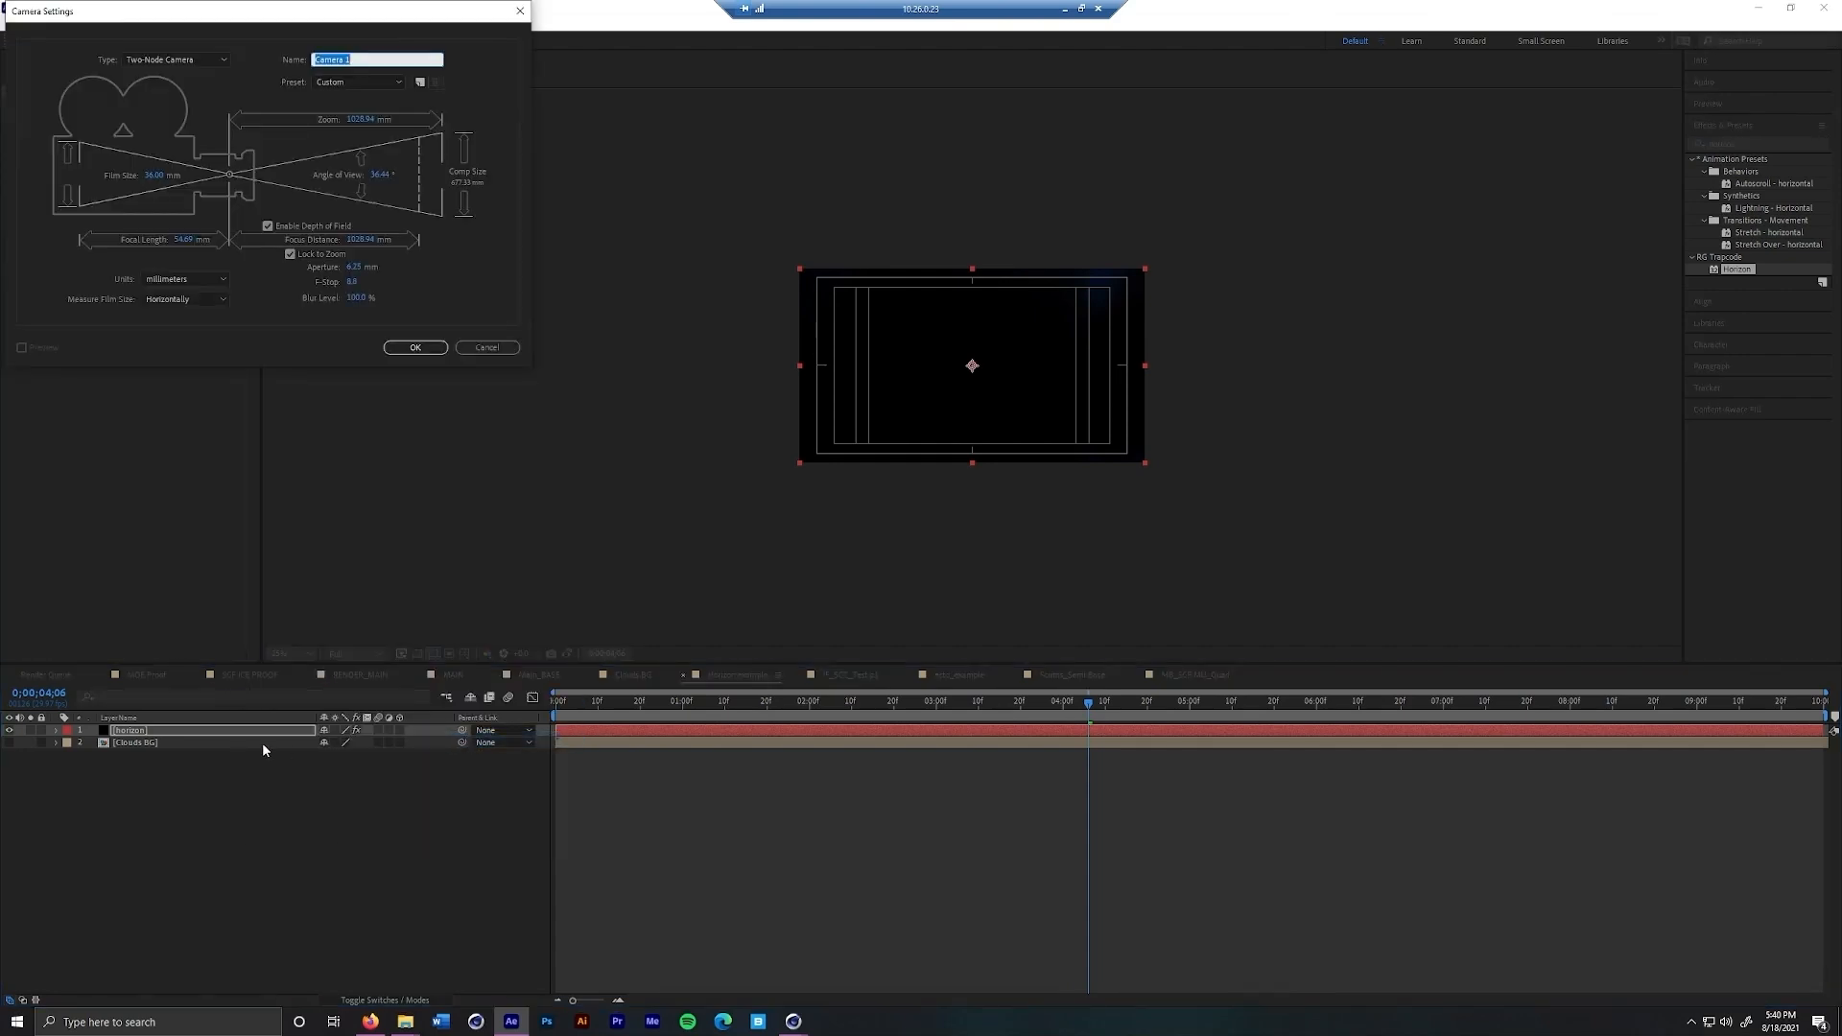
click(409, 346)
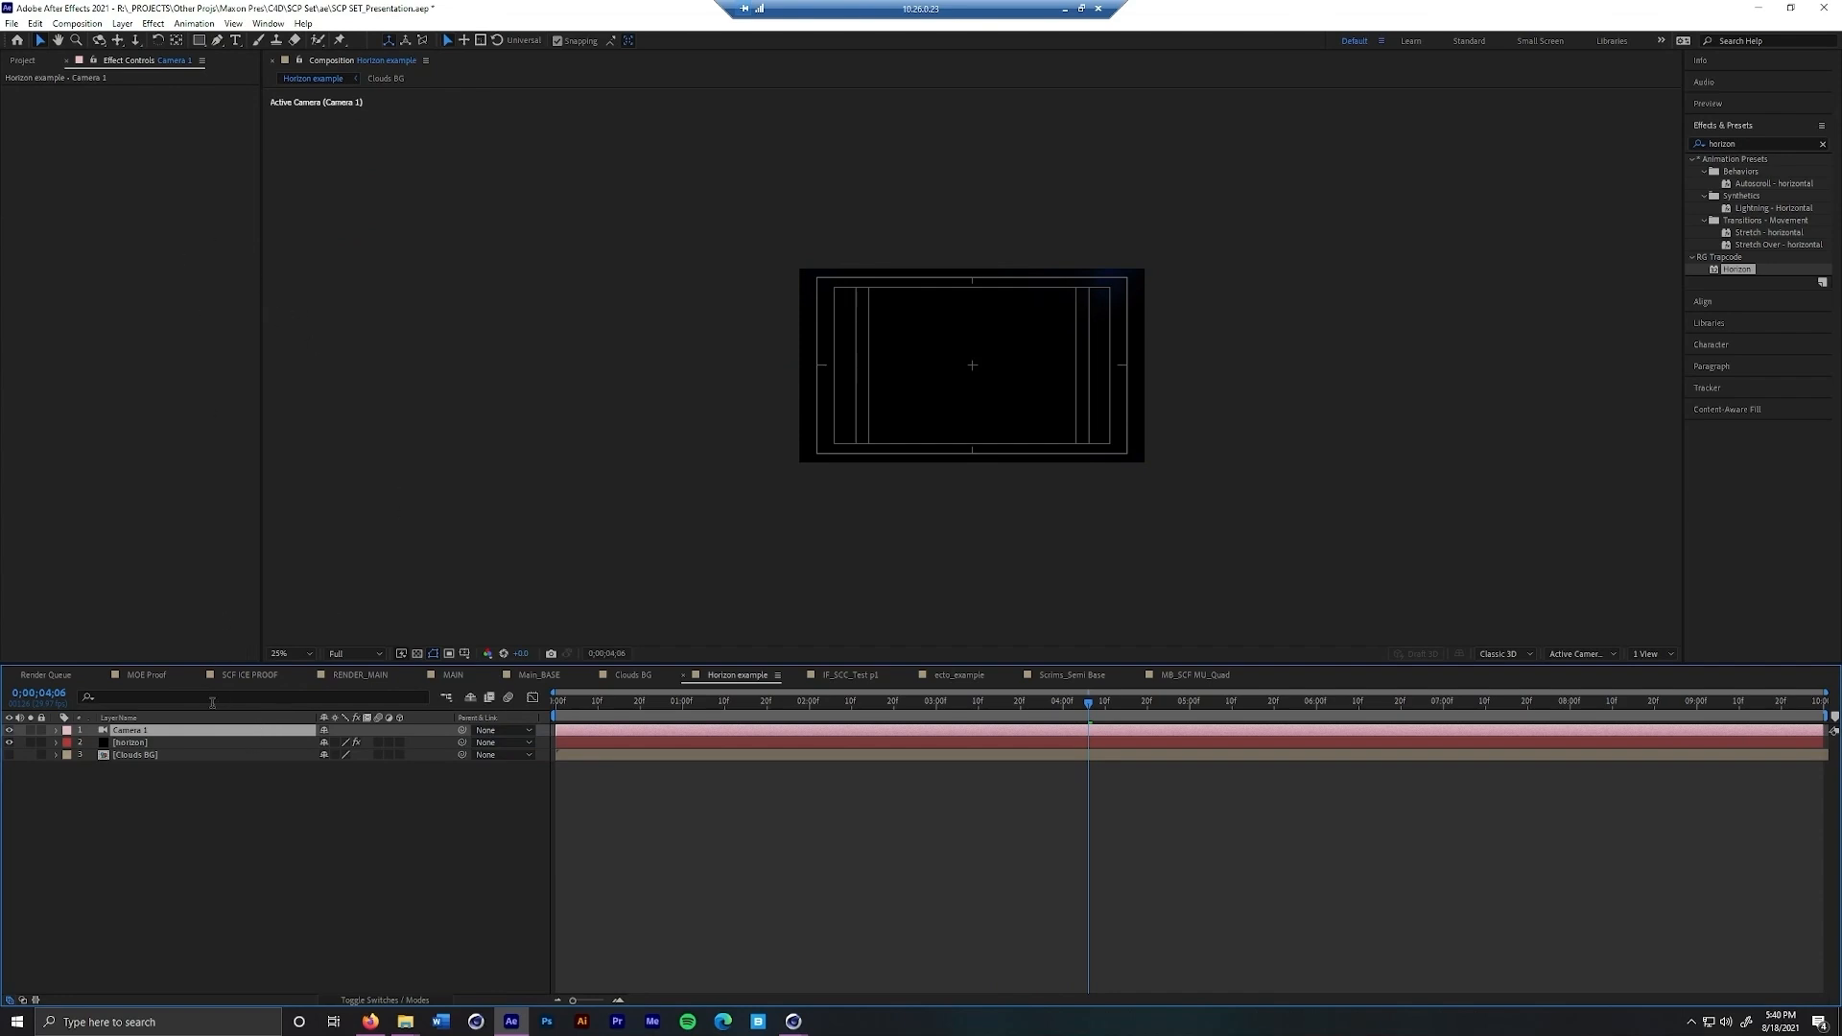
Orbit the new camera in several directions to look around the Horizon cloud environment
key(c)
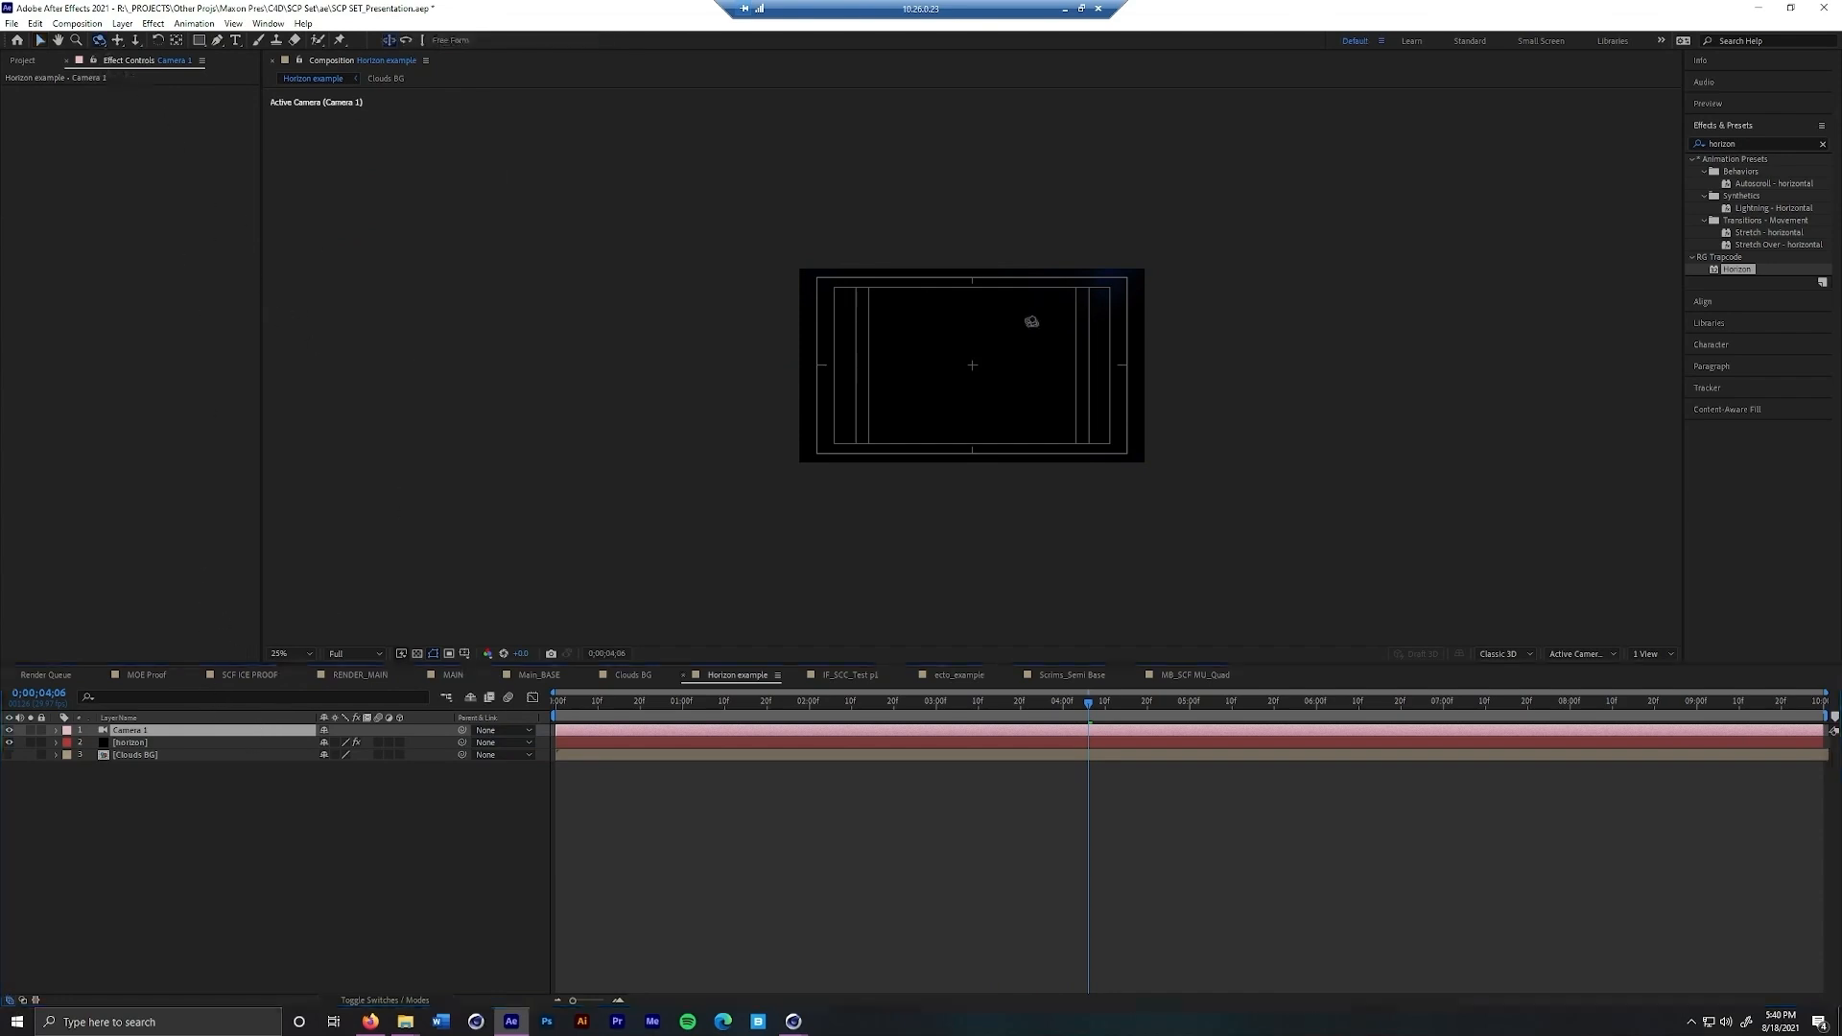
drag(1000, 336, 949, 323)
drag(923, 383, 978, 494)
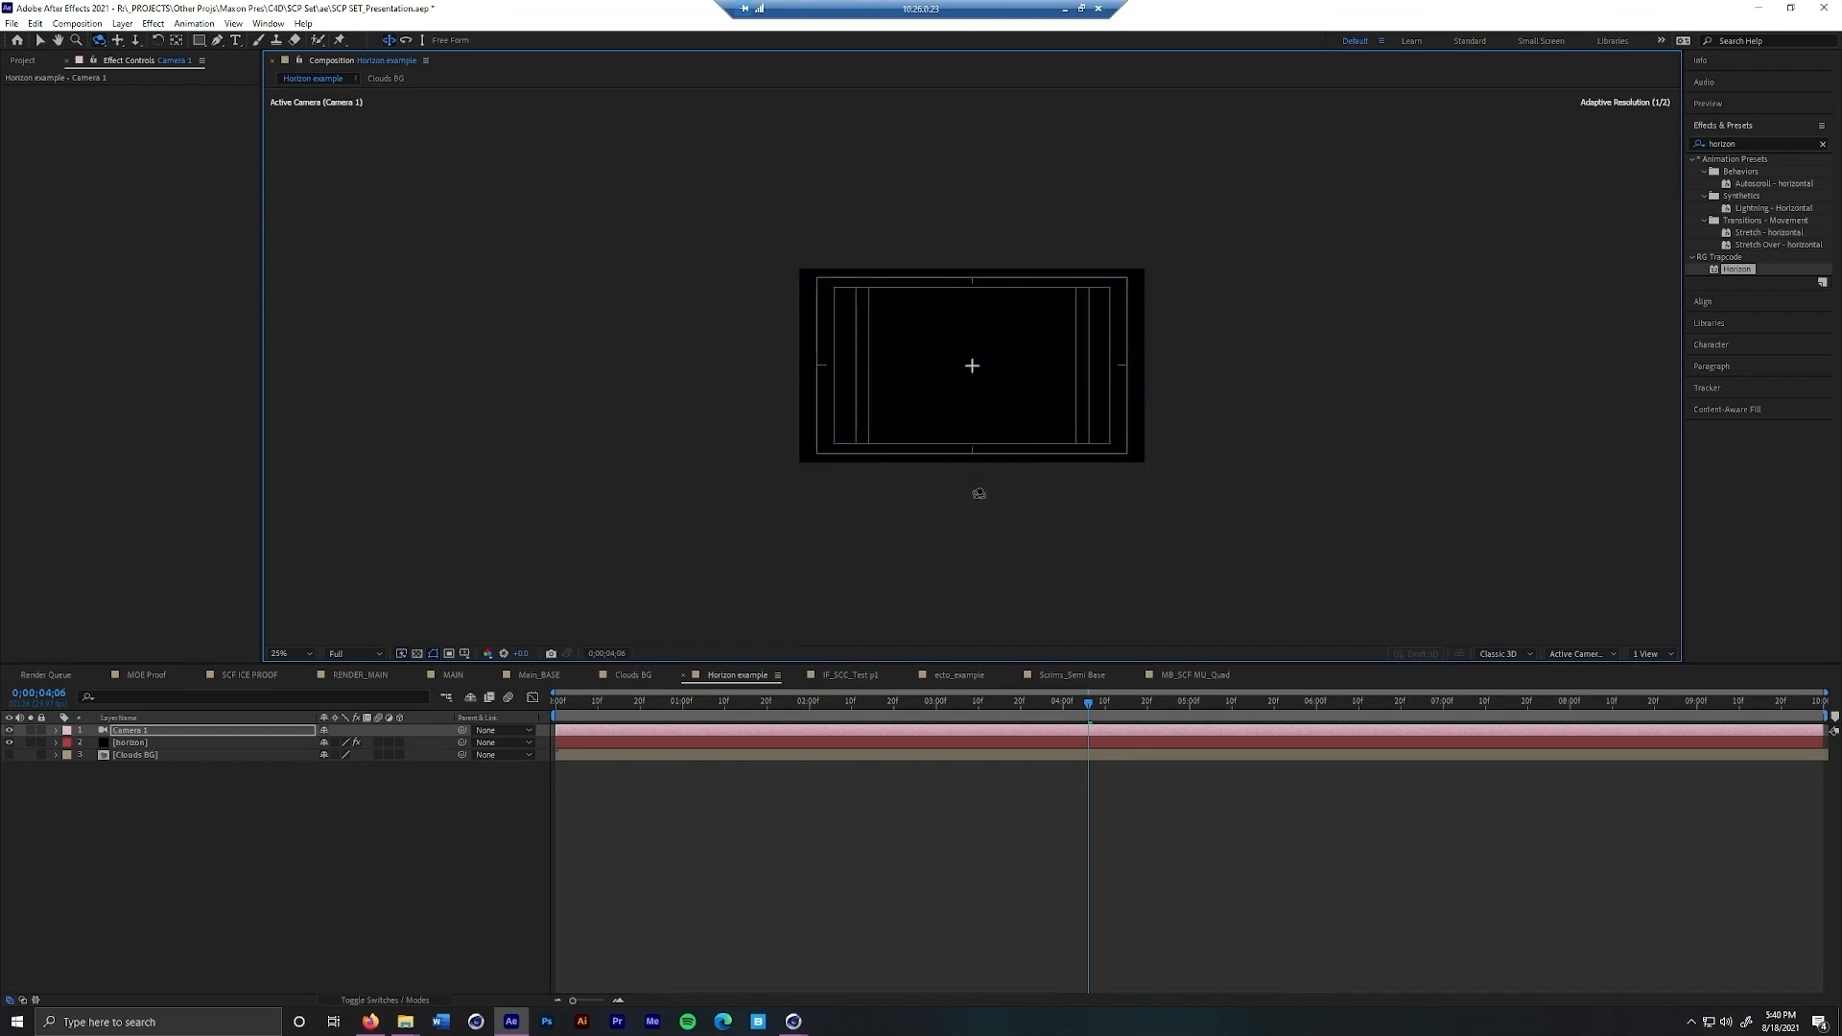
mouse_move(971, 390)
mouse_down()
mouse_move(970, 319)
mouse_move(970, 361)
mouse_move(950, 345)
mouse_move(972, 374)
mouse_move(907, 387)
mouse_move(1025, 367)
mouse_move(954, 376)
mouse_up()
Solo and unsolo the ecto layer in Scrims_Semi Base to inspect its glow, and view MB_SCF MU_Quad at 0;00;03;10
click(1076, 680)
key(v)
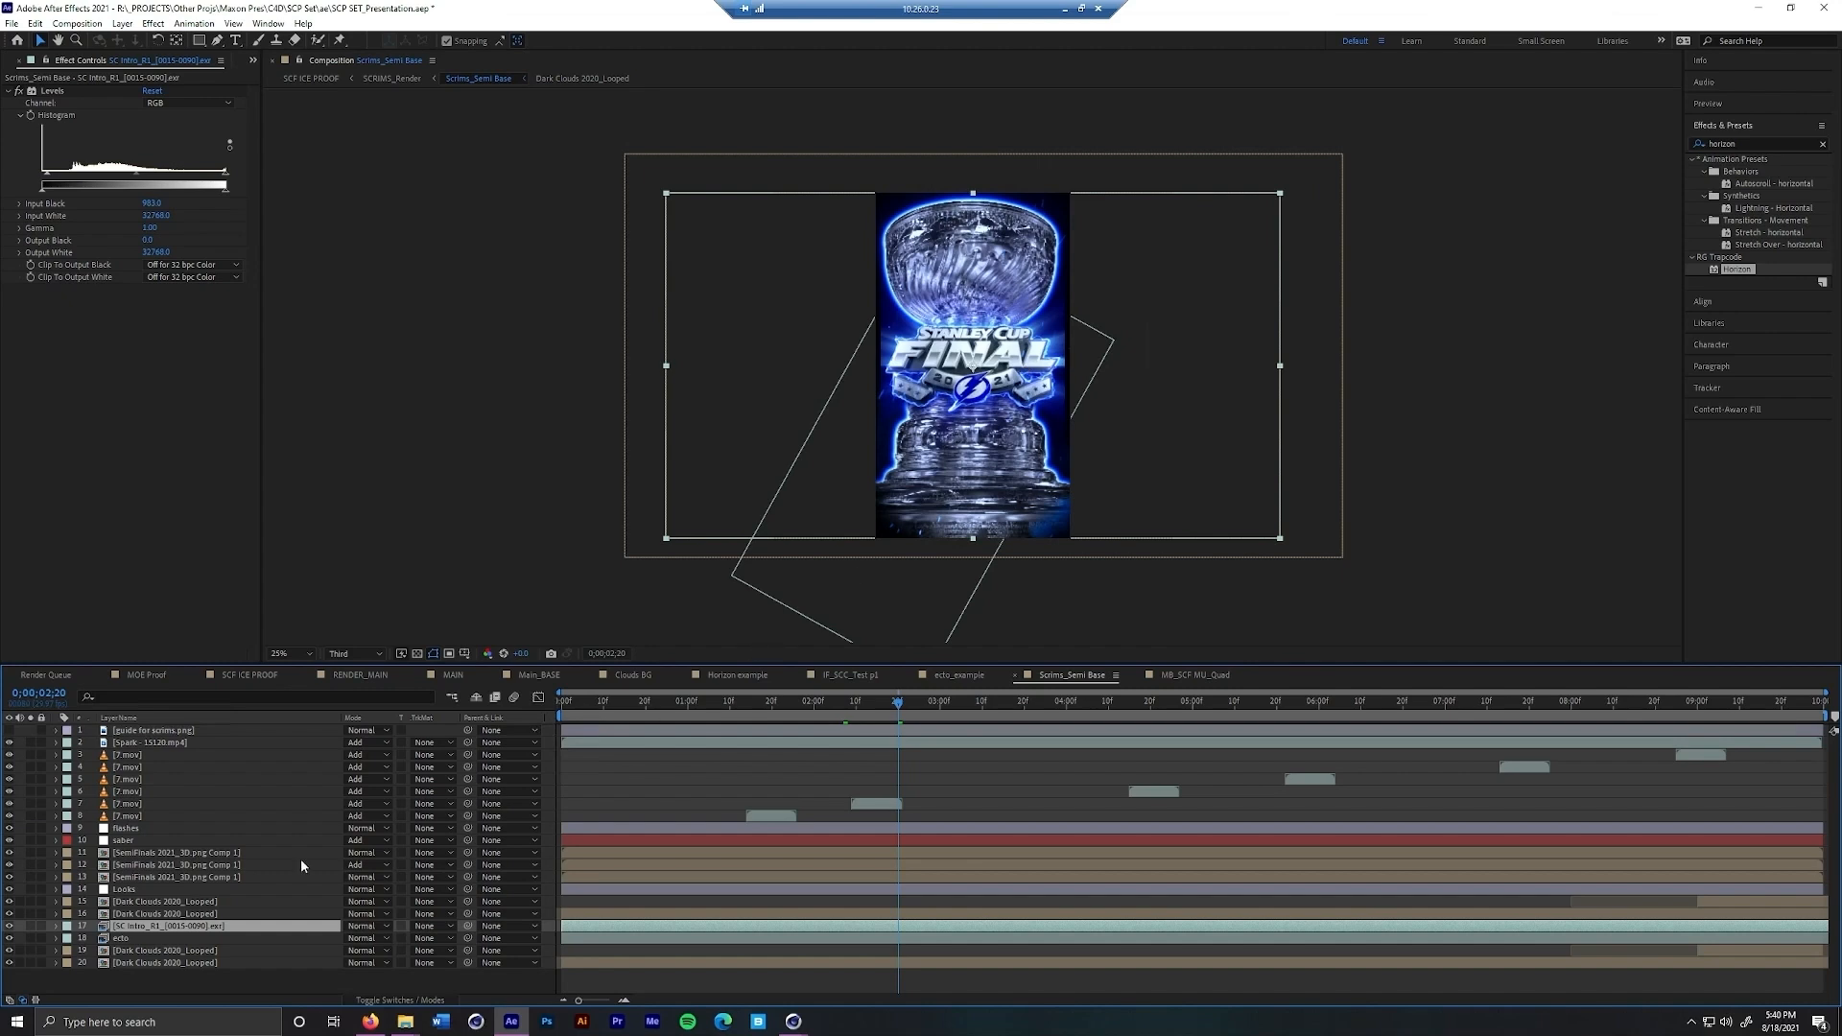
click(122, 939)
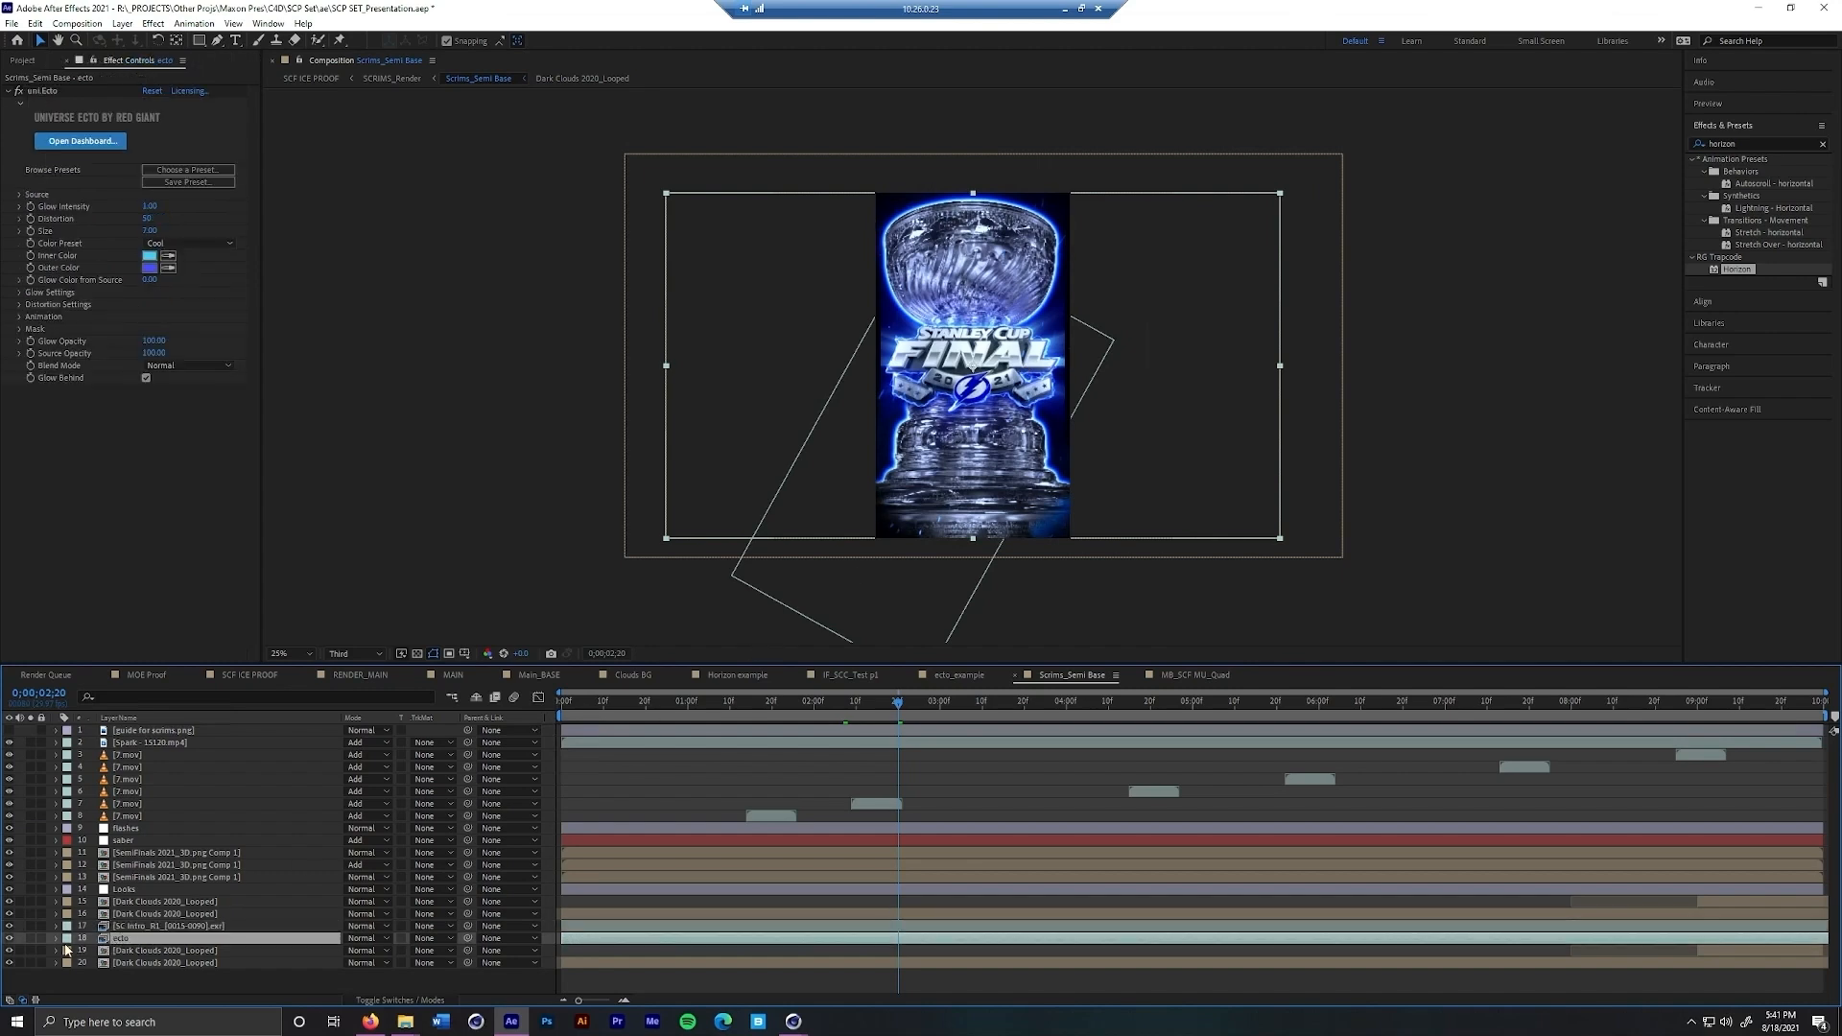
click(31, 940)
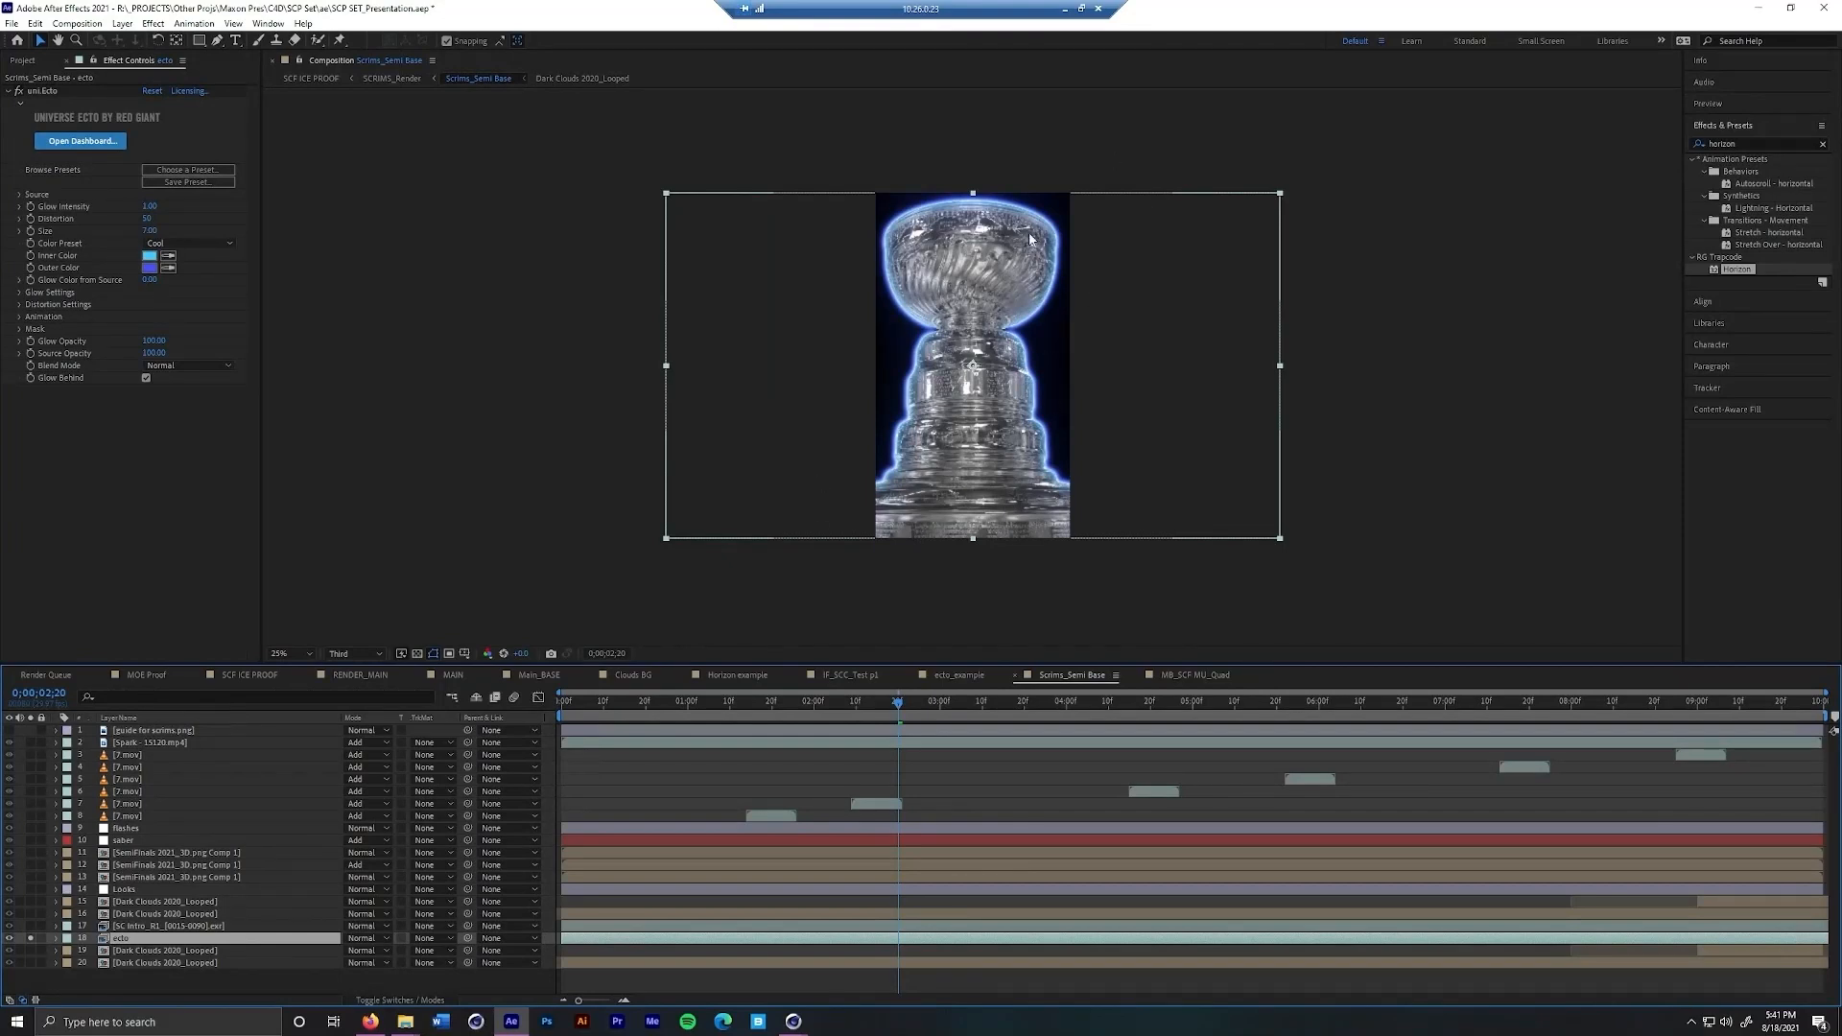
click(30, 938)
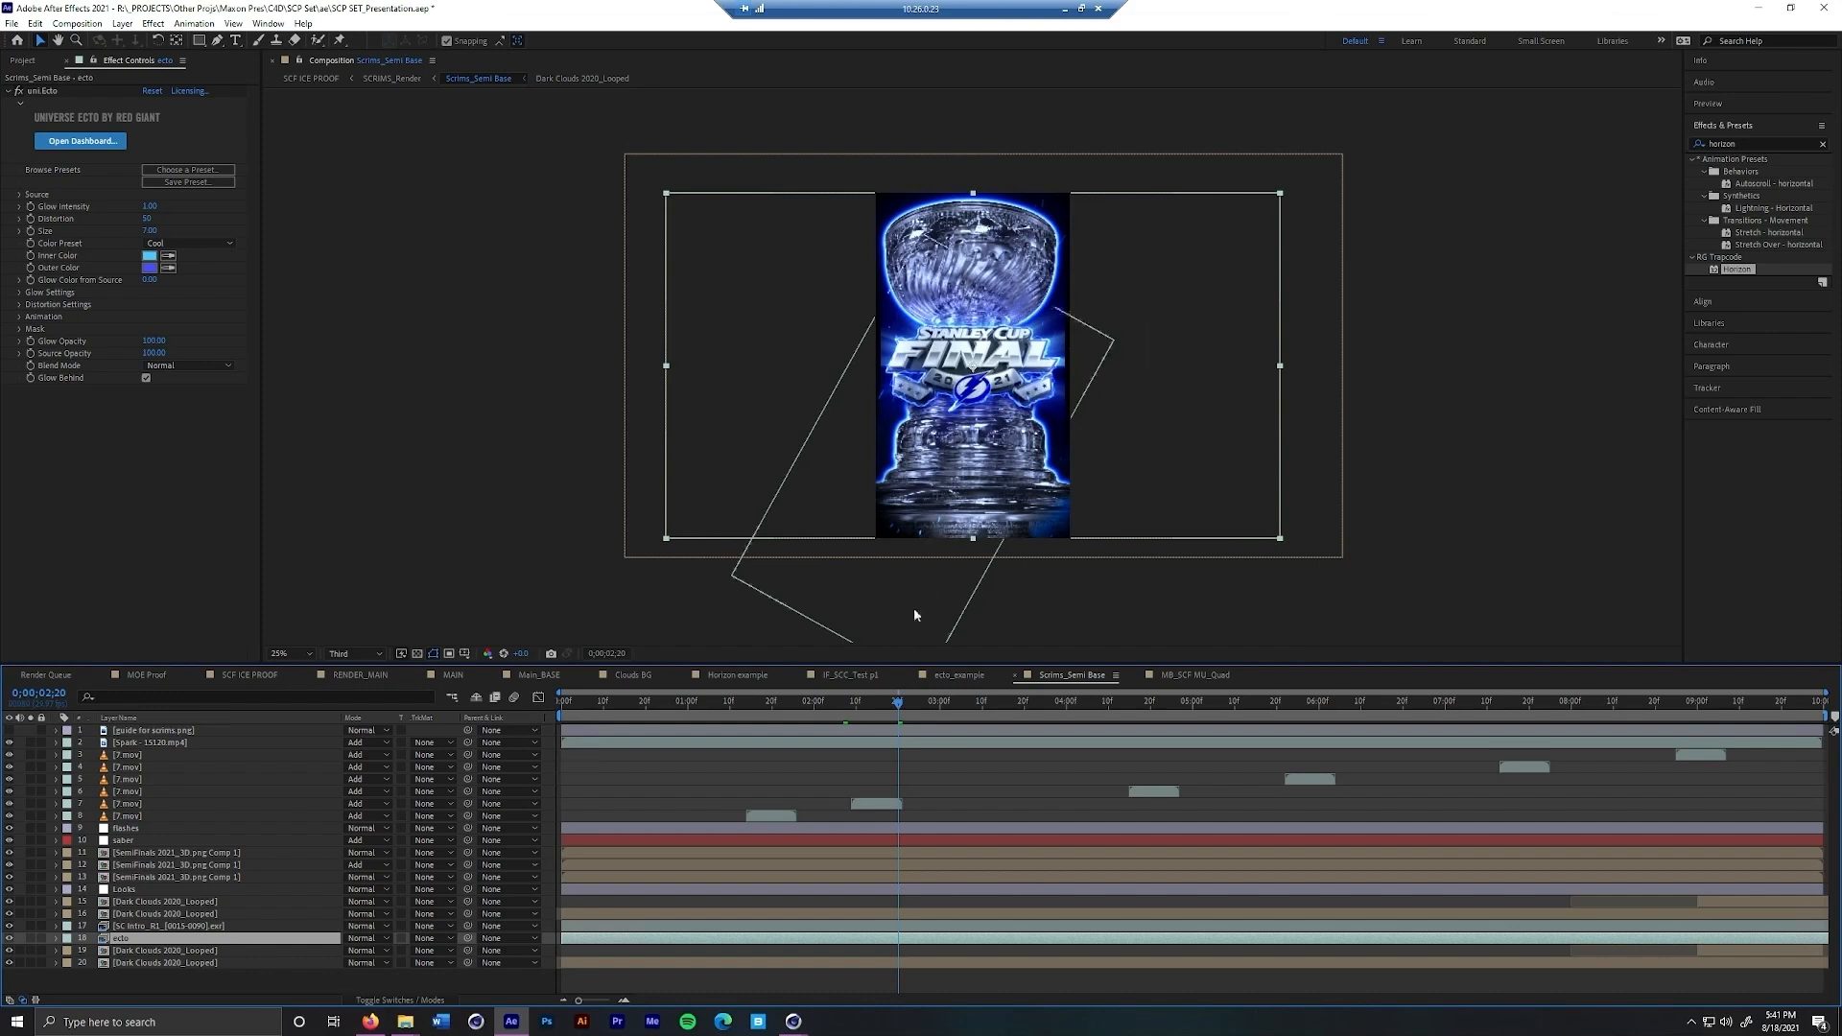
click(1198, 681)
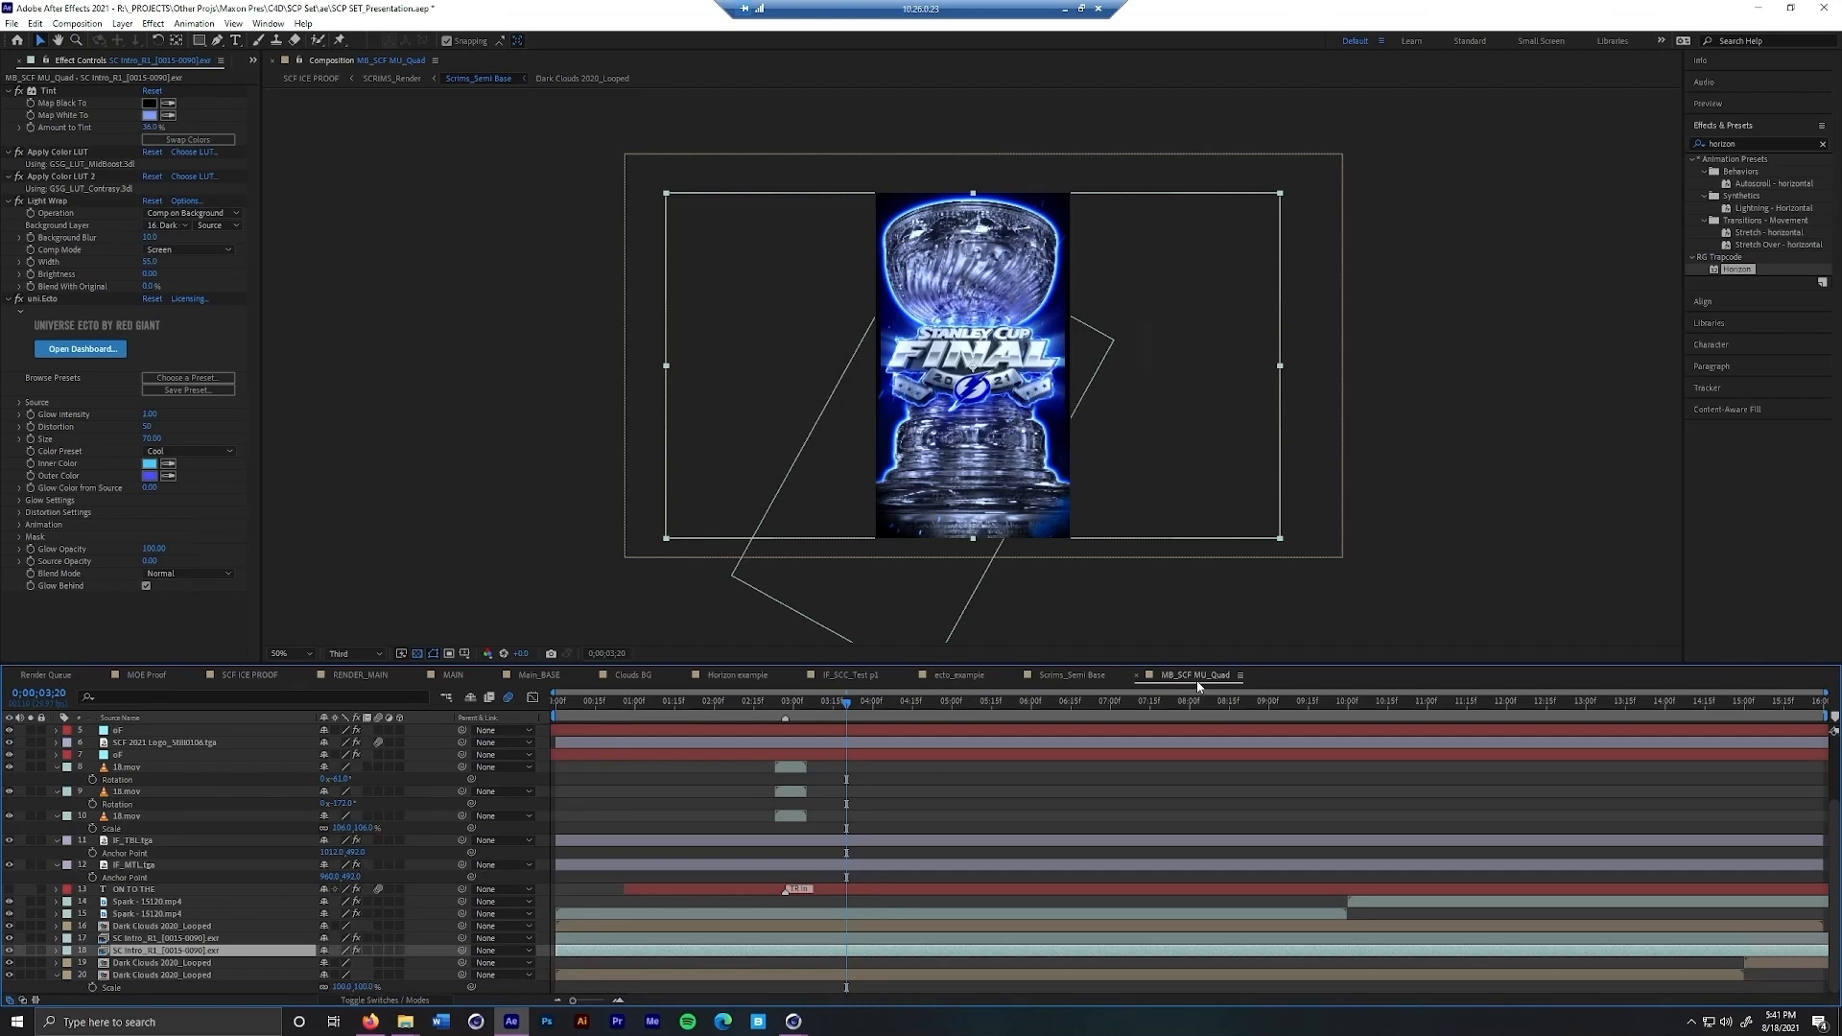
mouse_move(849, 708)
mouse_down()
mouse_move(807, 710)
mouse_move(890, 710)
mouse_move(821, 724)
mouse_up()
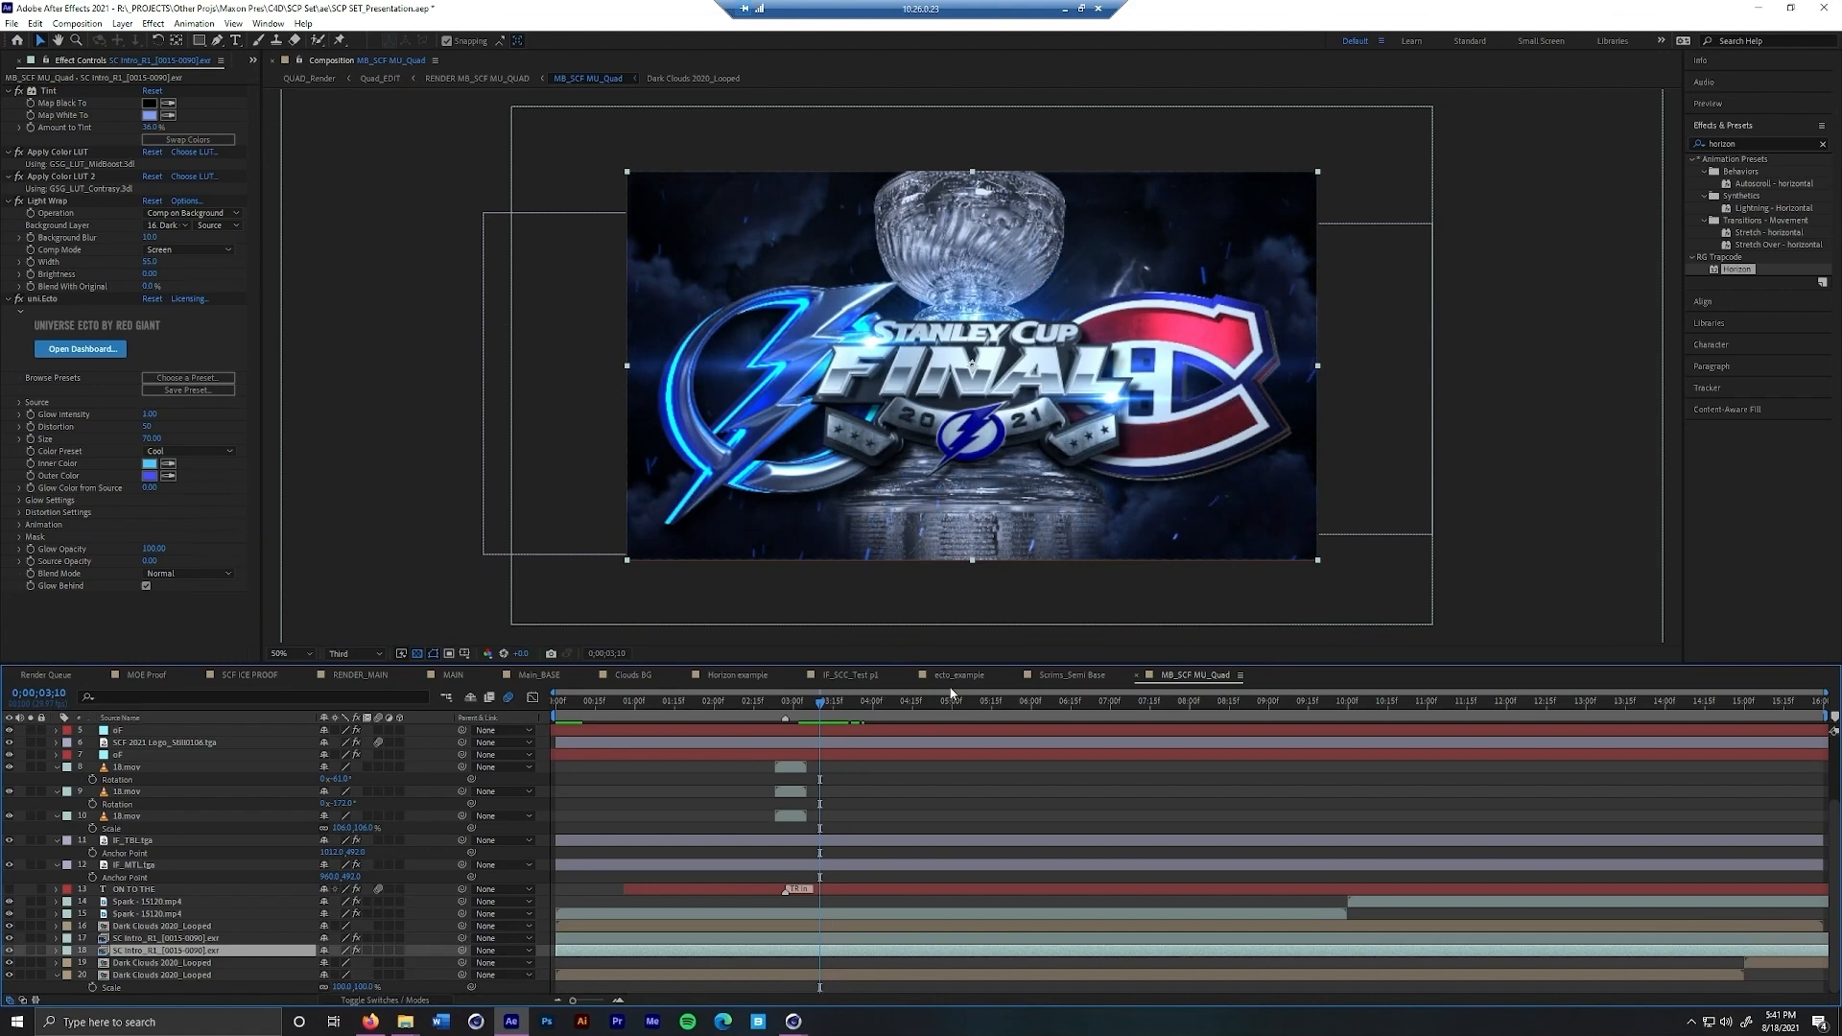
Open the ecto_example composition and find the uni.Ecto effect by searching for ecto
click(955, 677)
key(comma)
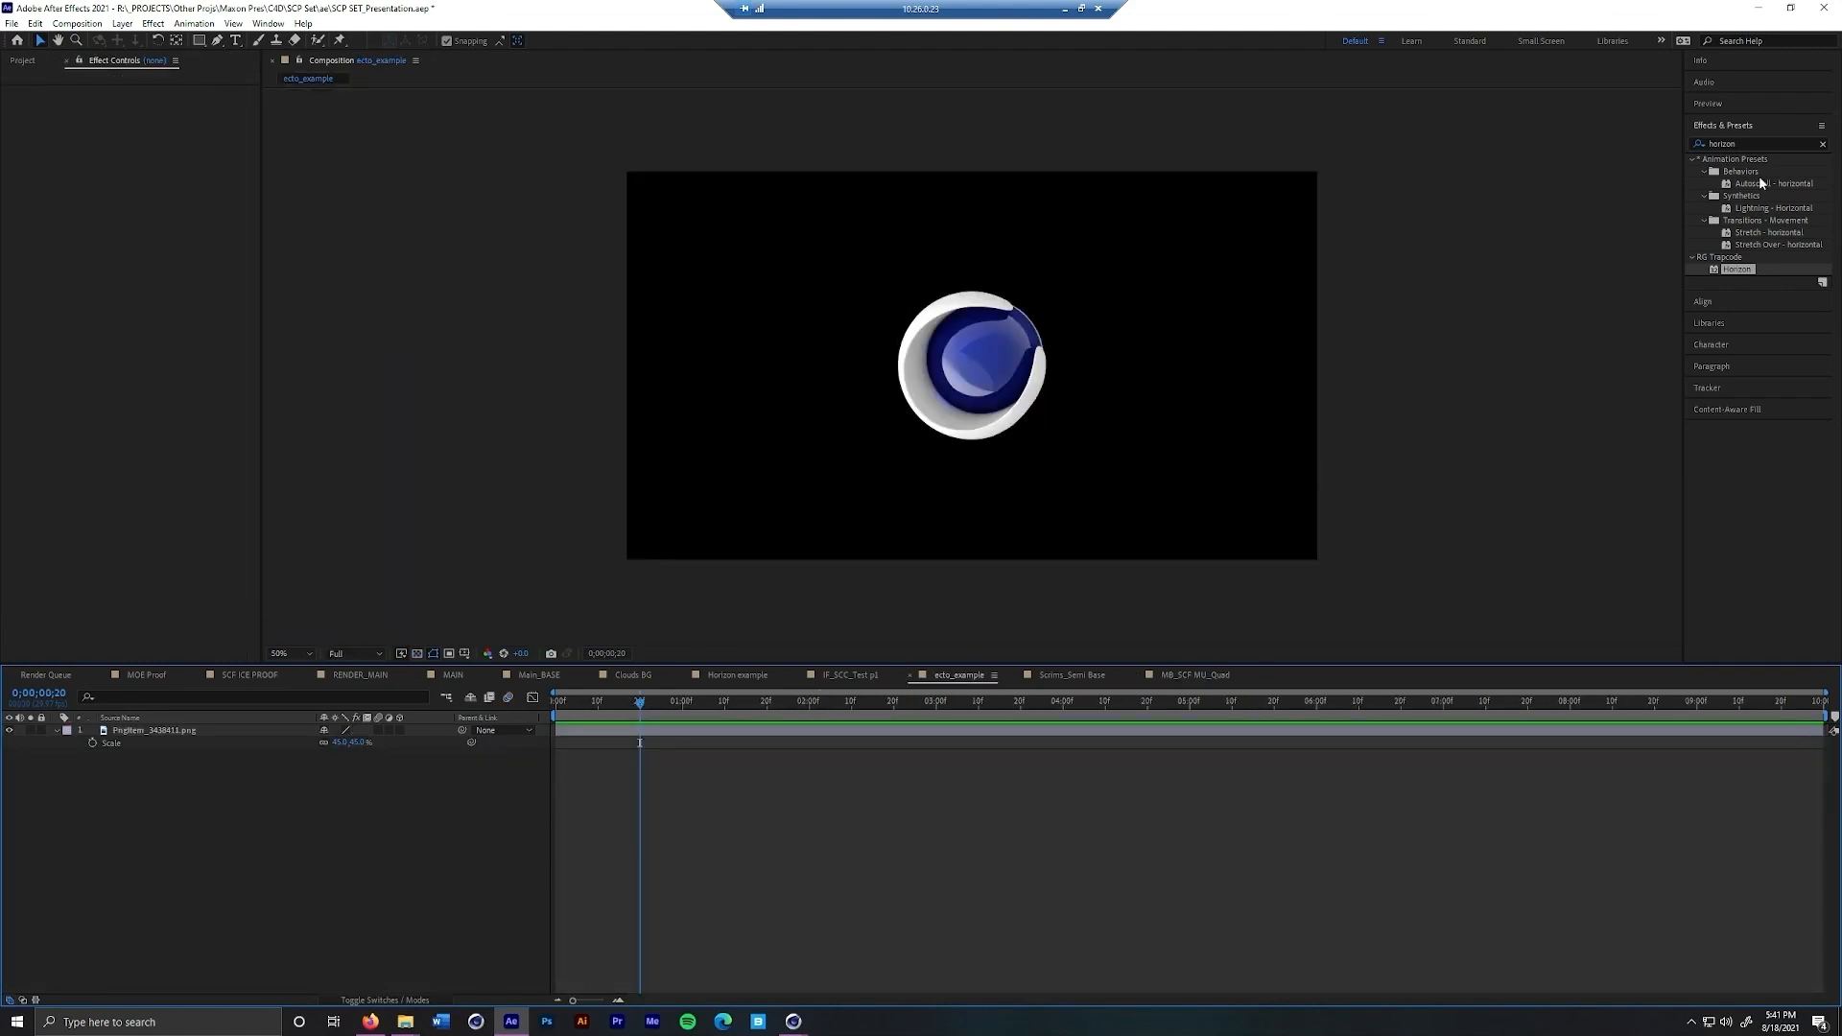
drag(1741, 145, 1658, 151)
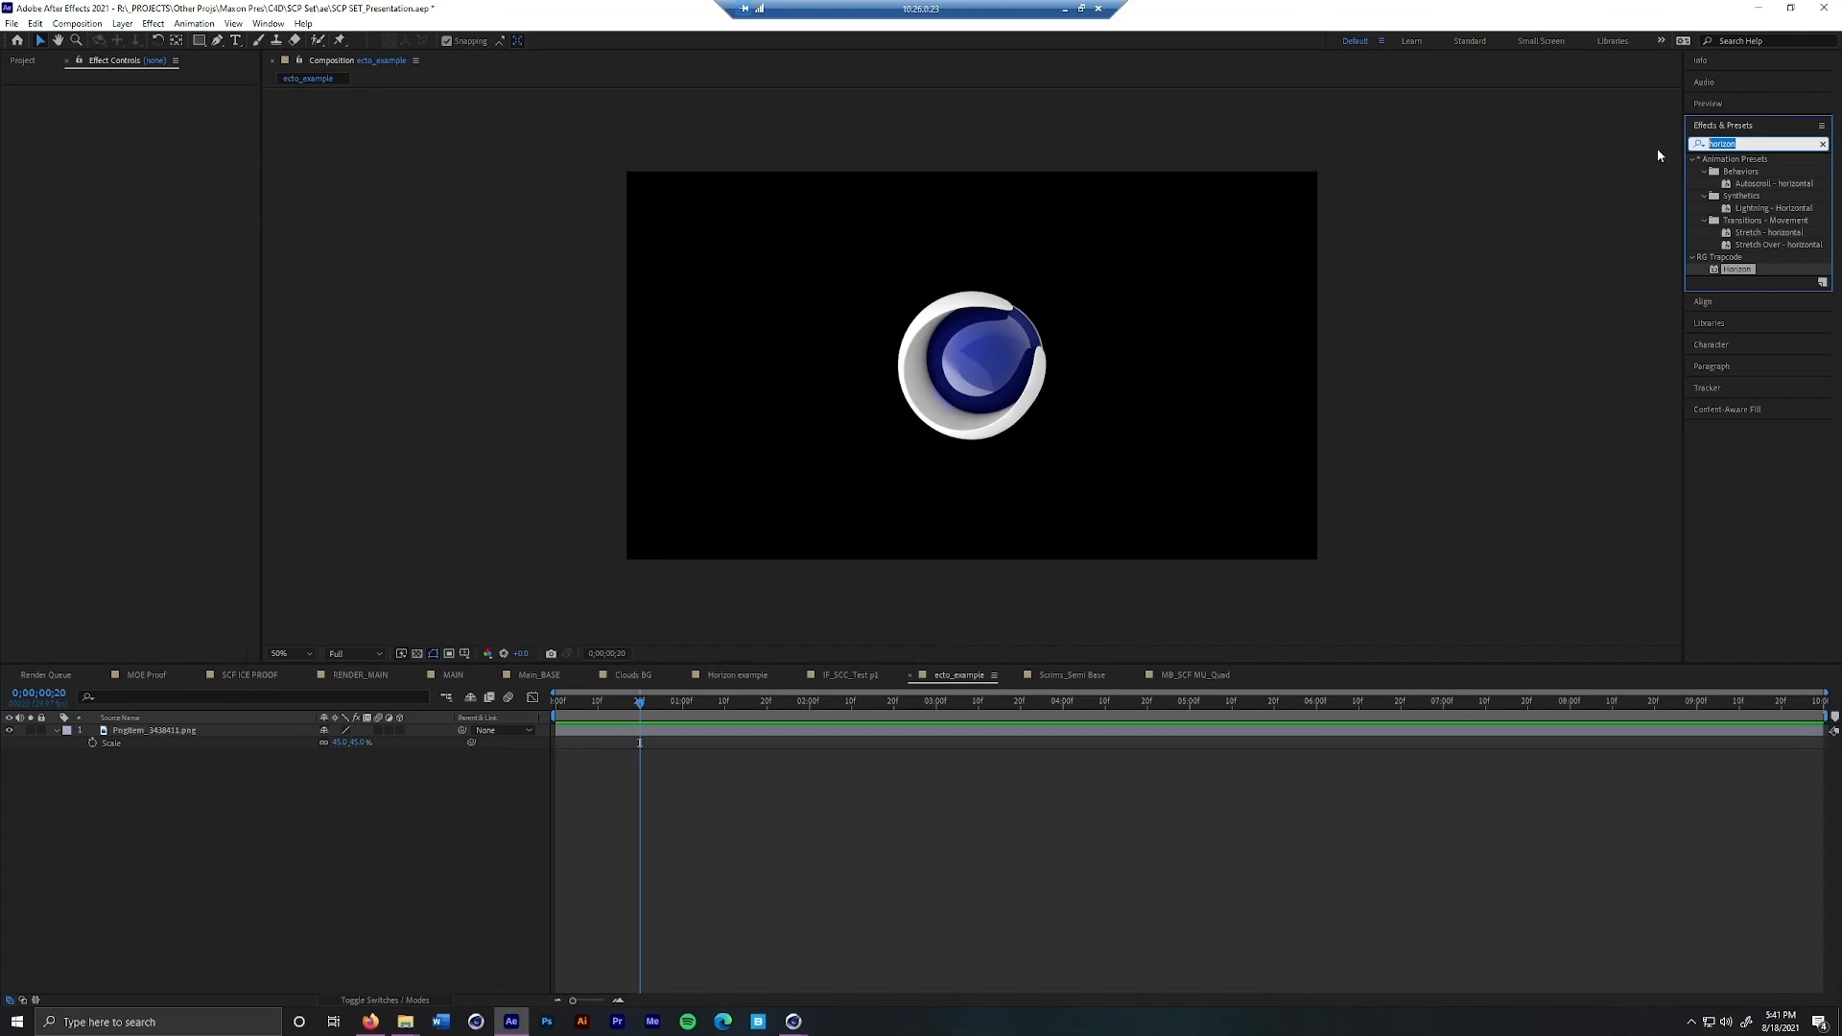
text(ecto)
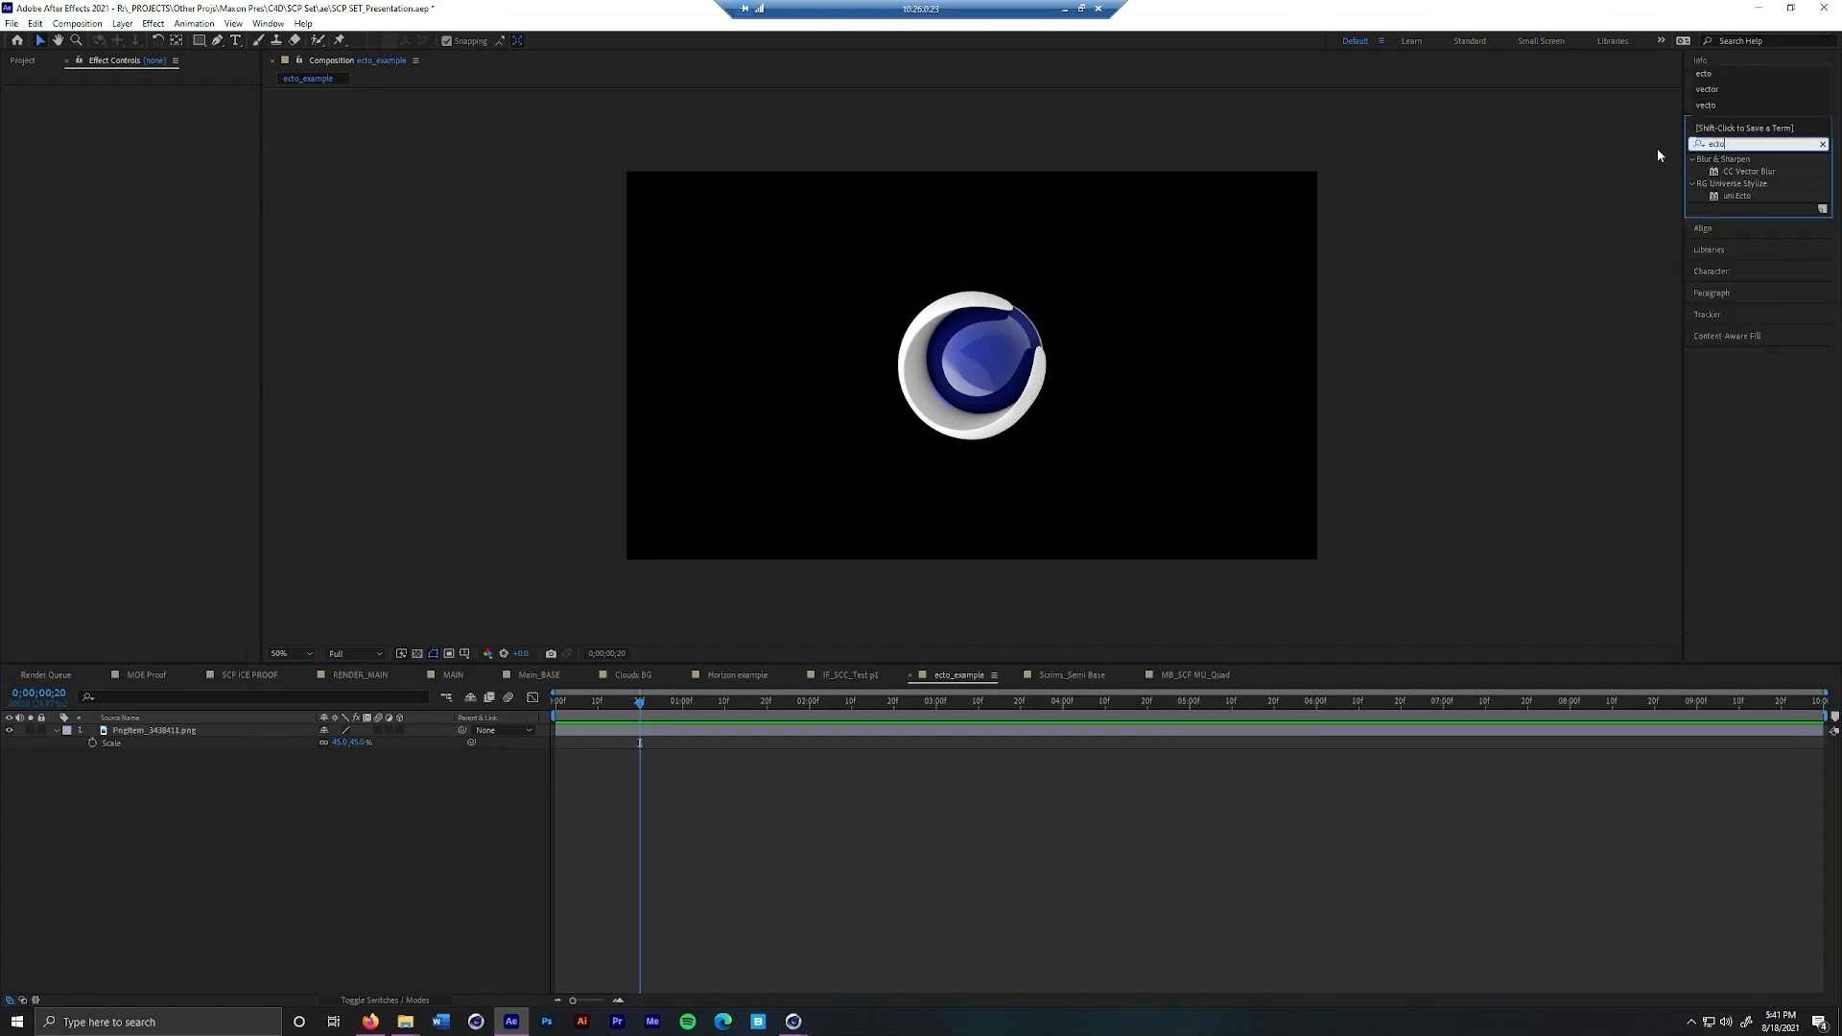
click(1739, 197)
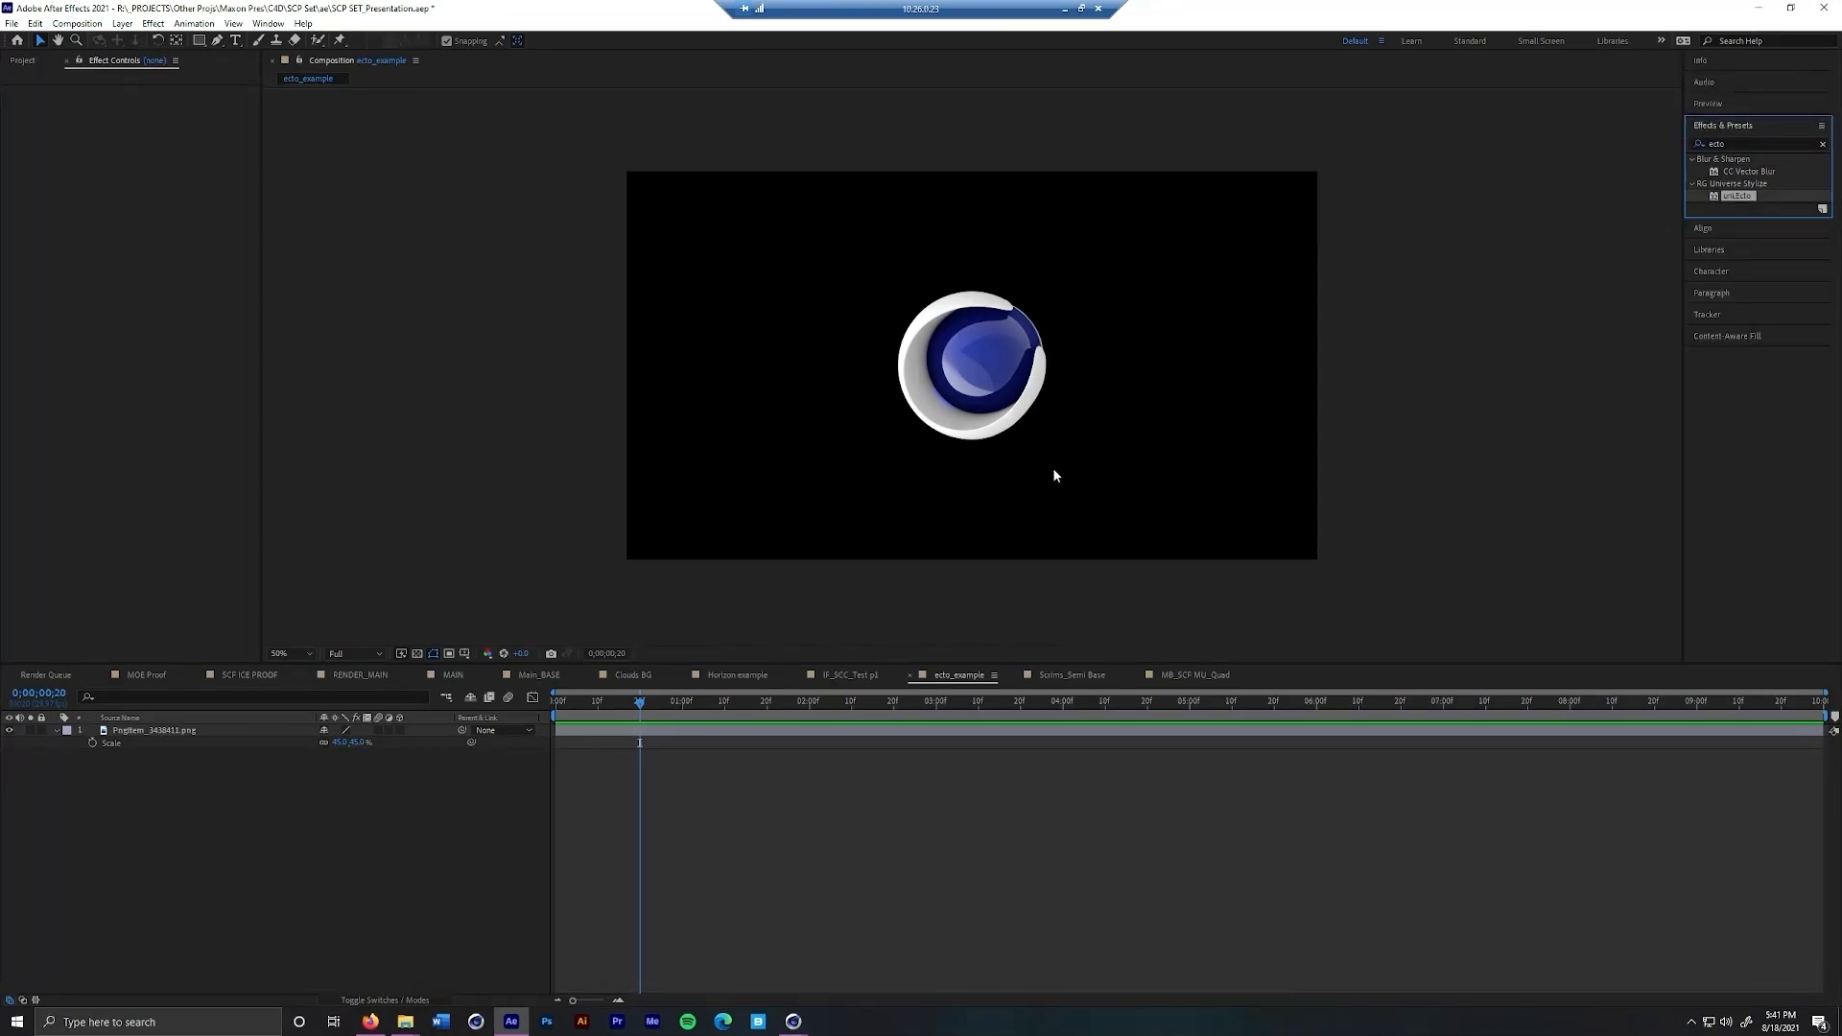
Try the uni.Ecto effect directly on the logo PNG layer and delete it from the layer
drag(1743, 198, 986, 339)
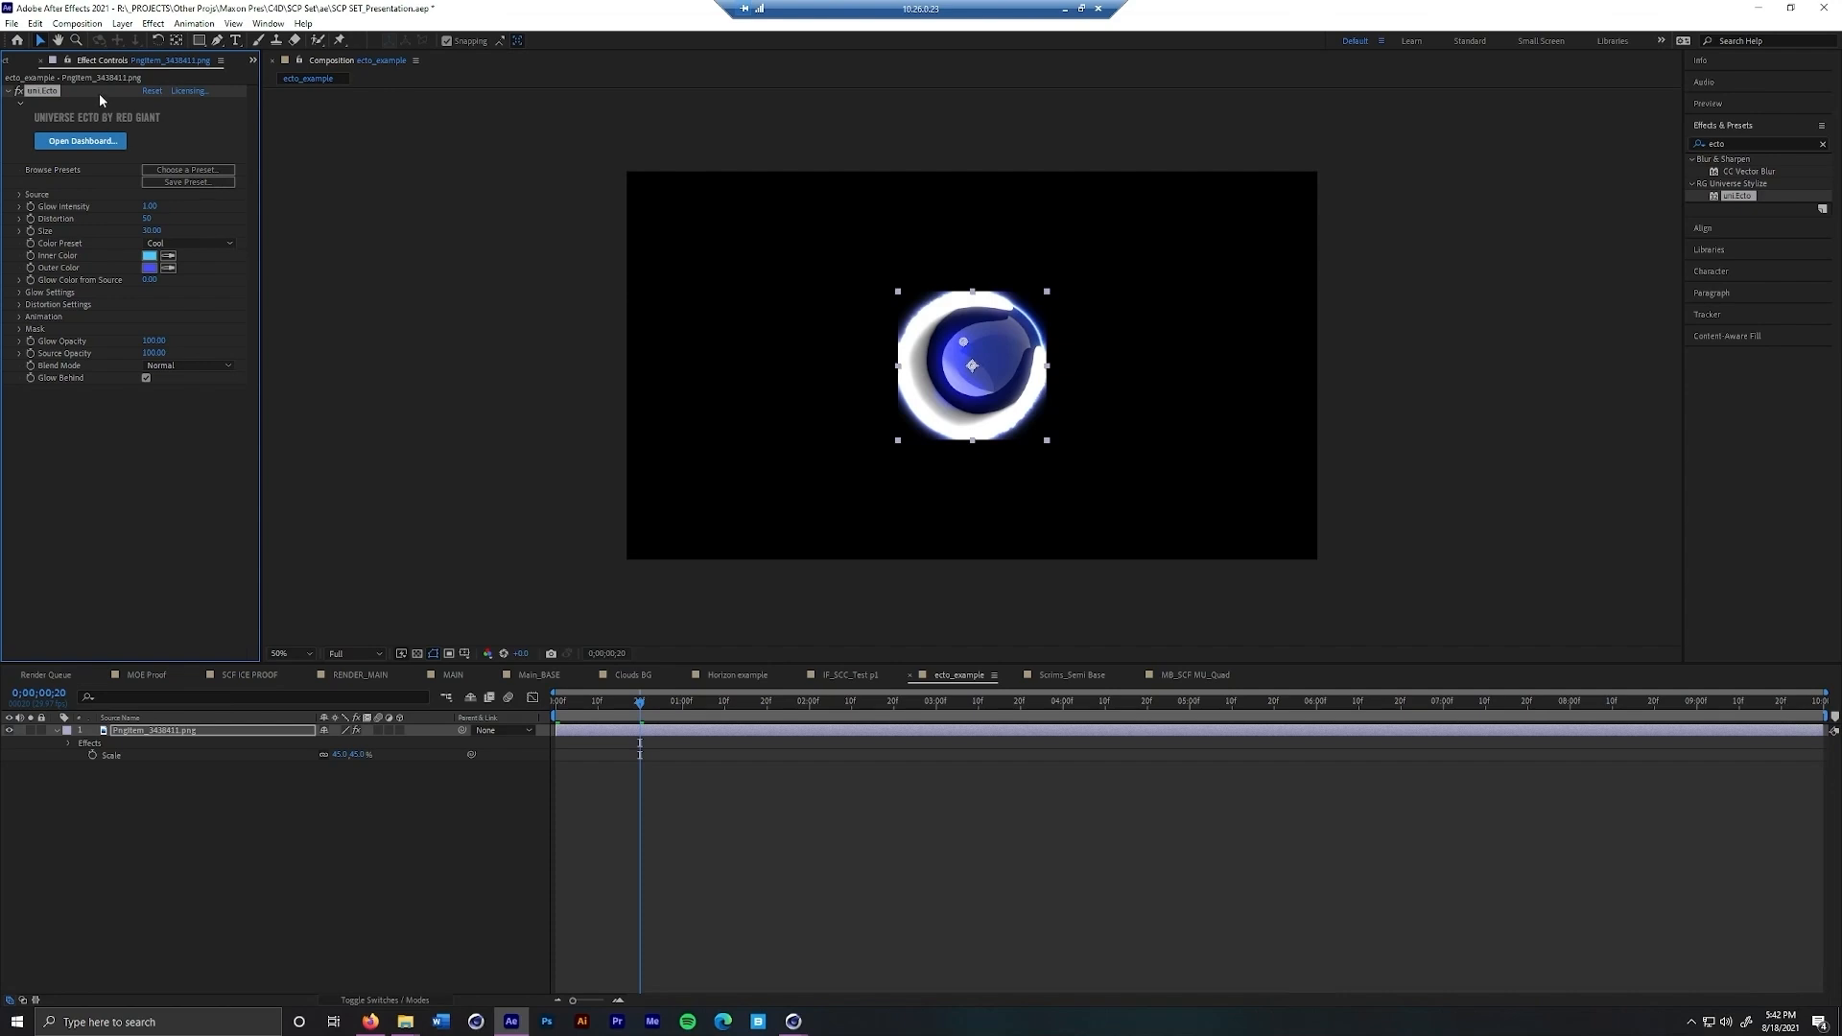
key(Delete)
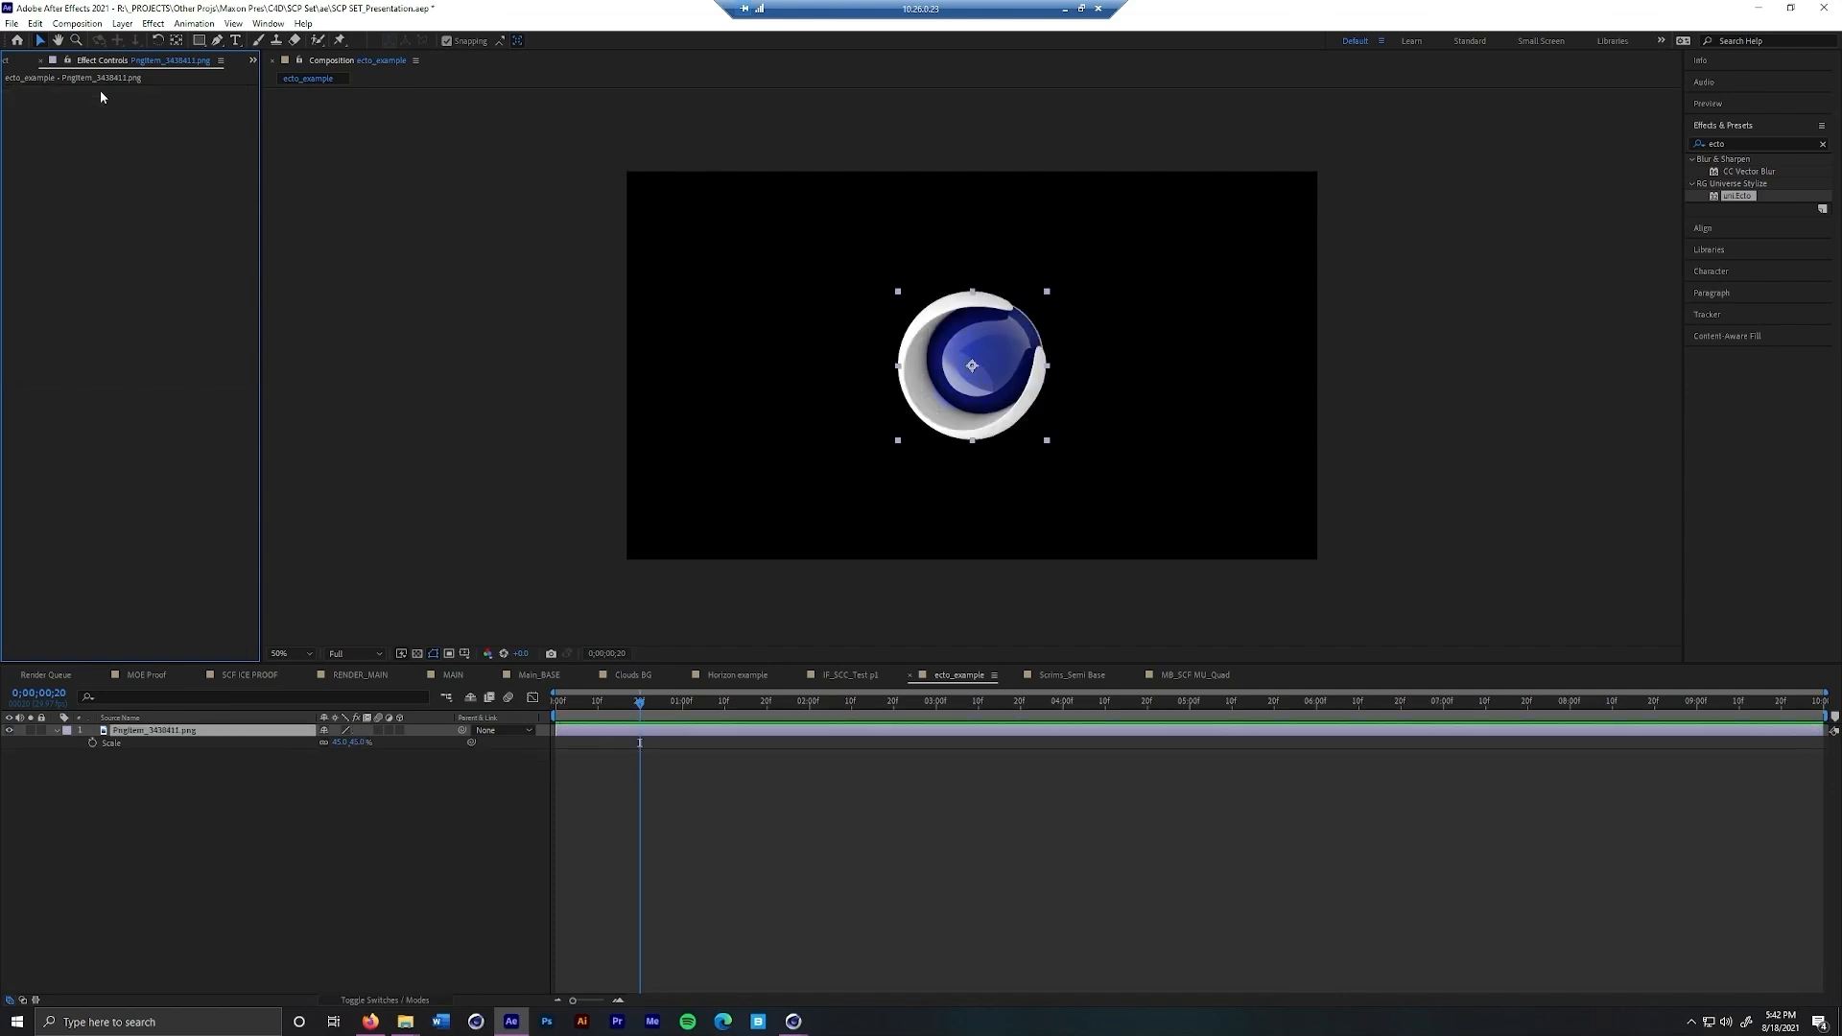
click(621, 733)
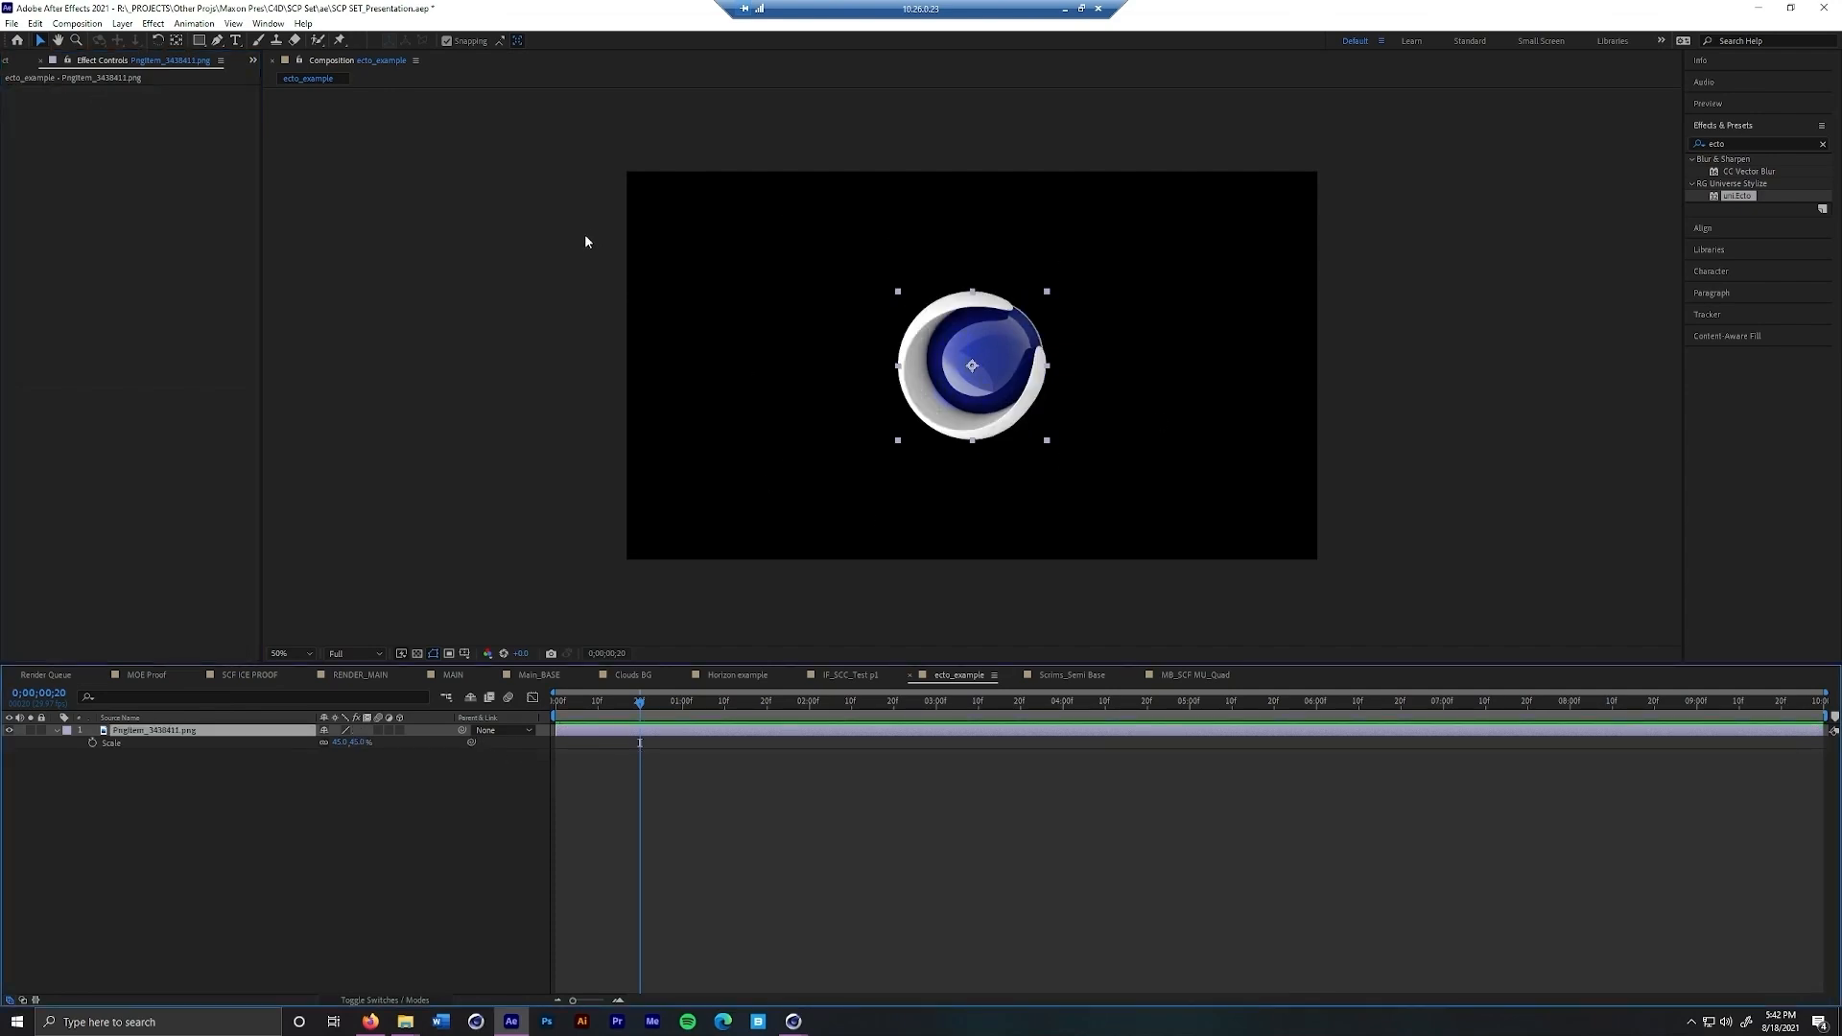
Create an adjustment layer above the logo in ecto_example and apply uni.Ecto to it
right_click(221, 830)
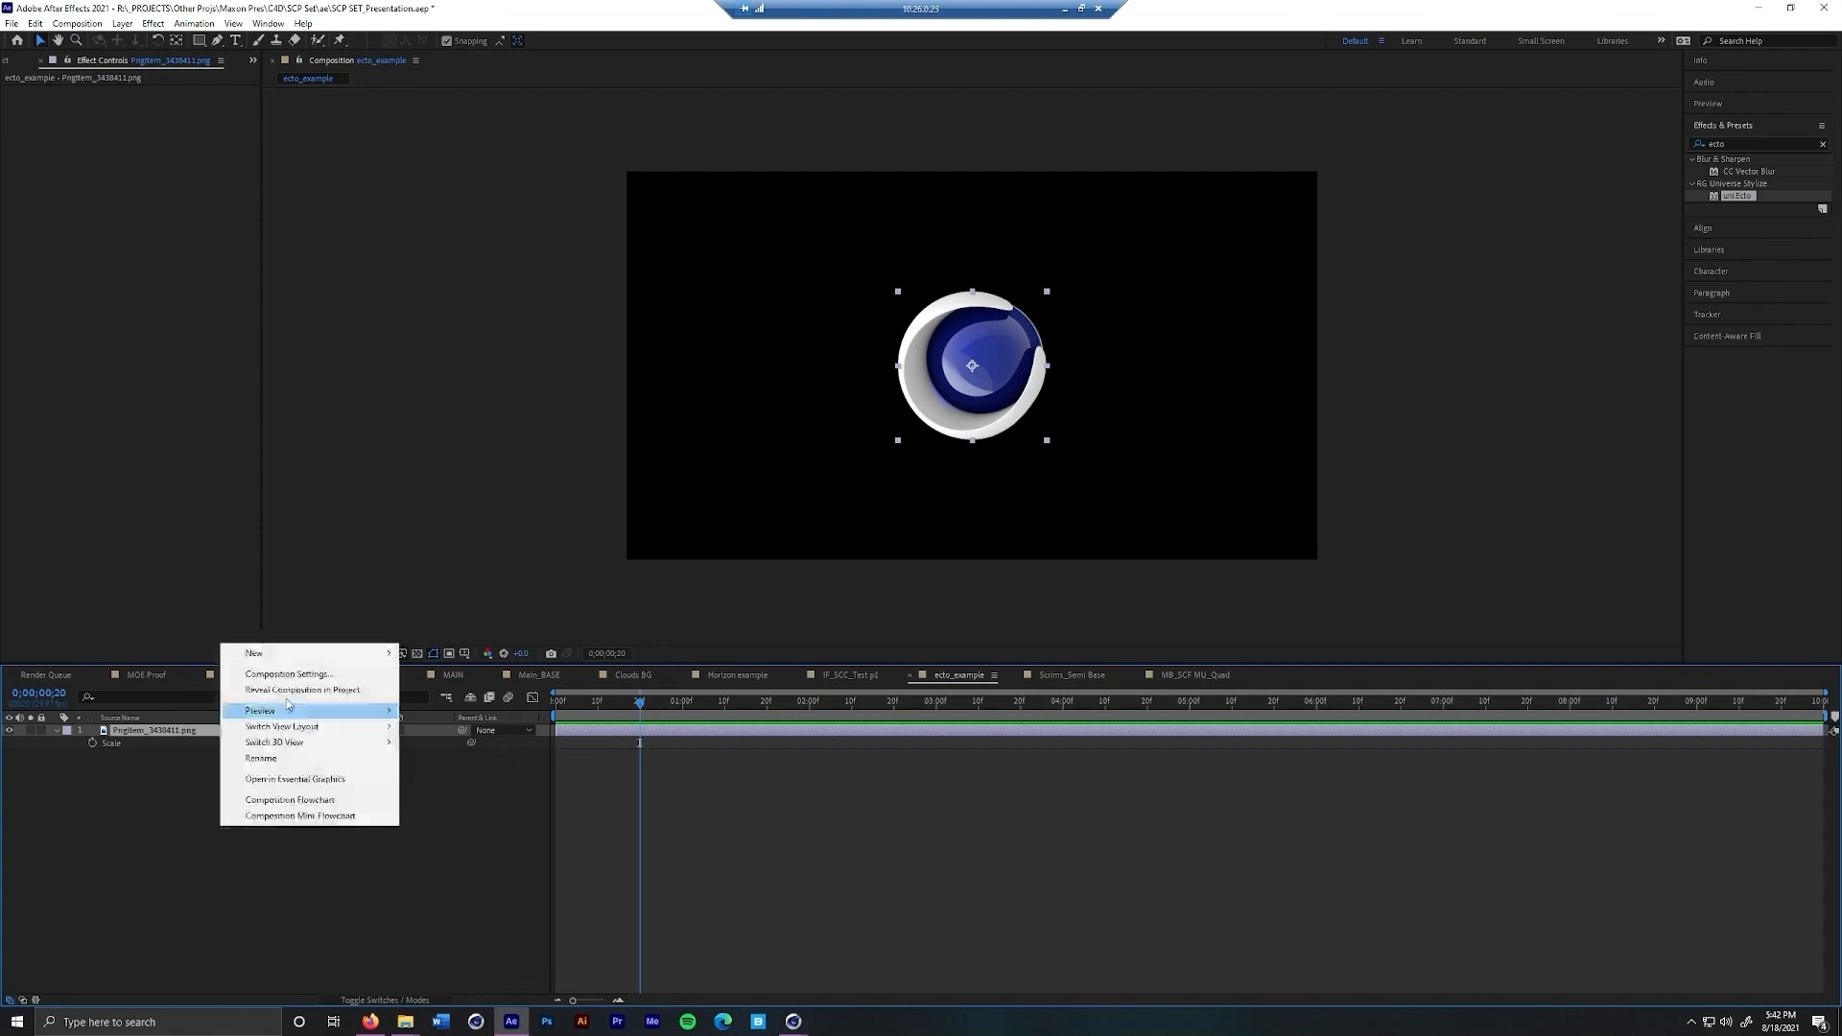
mouse_move(305, 662)
click(451, 758)
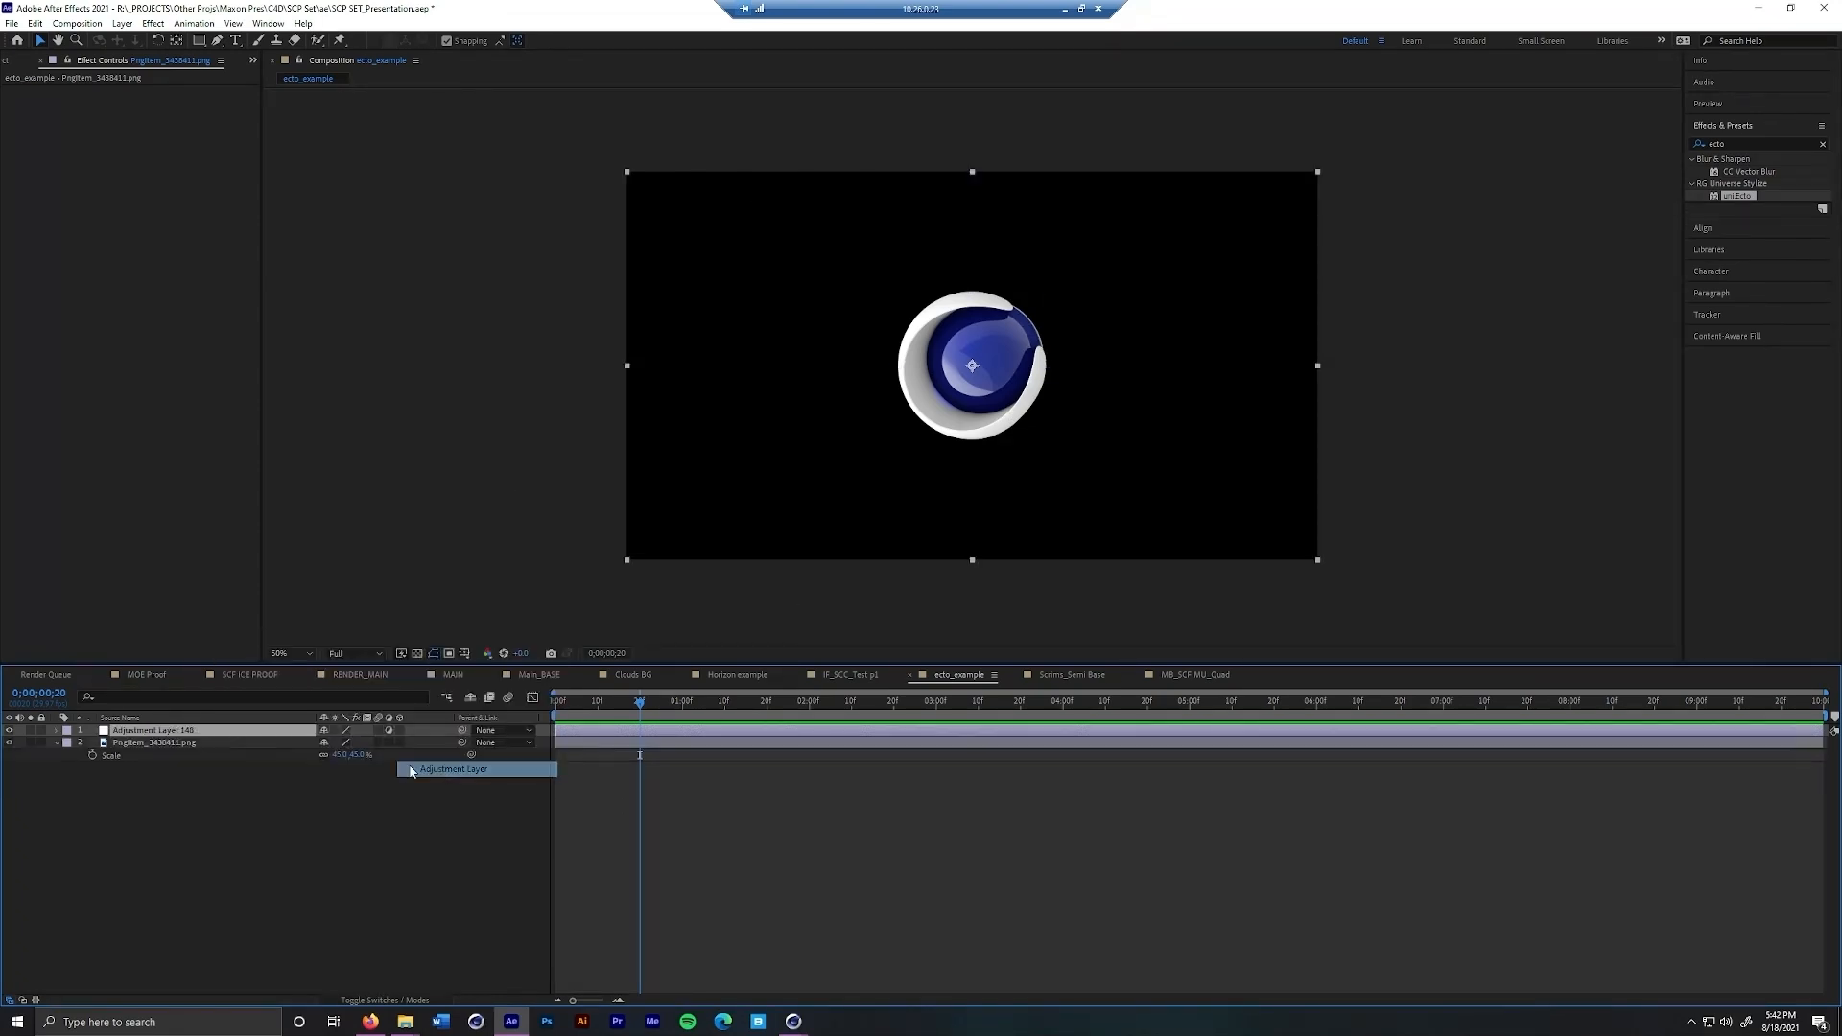
drag(1738, 196, 256, 729)
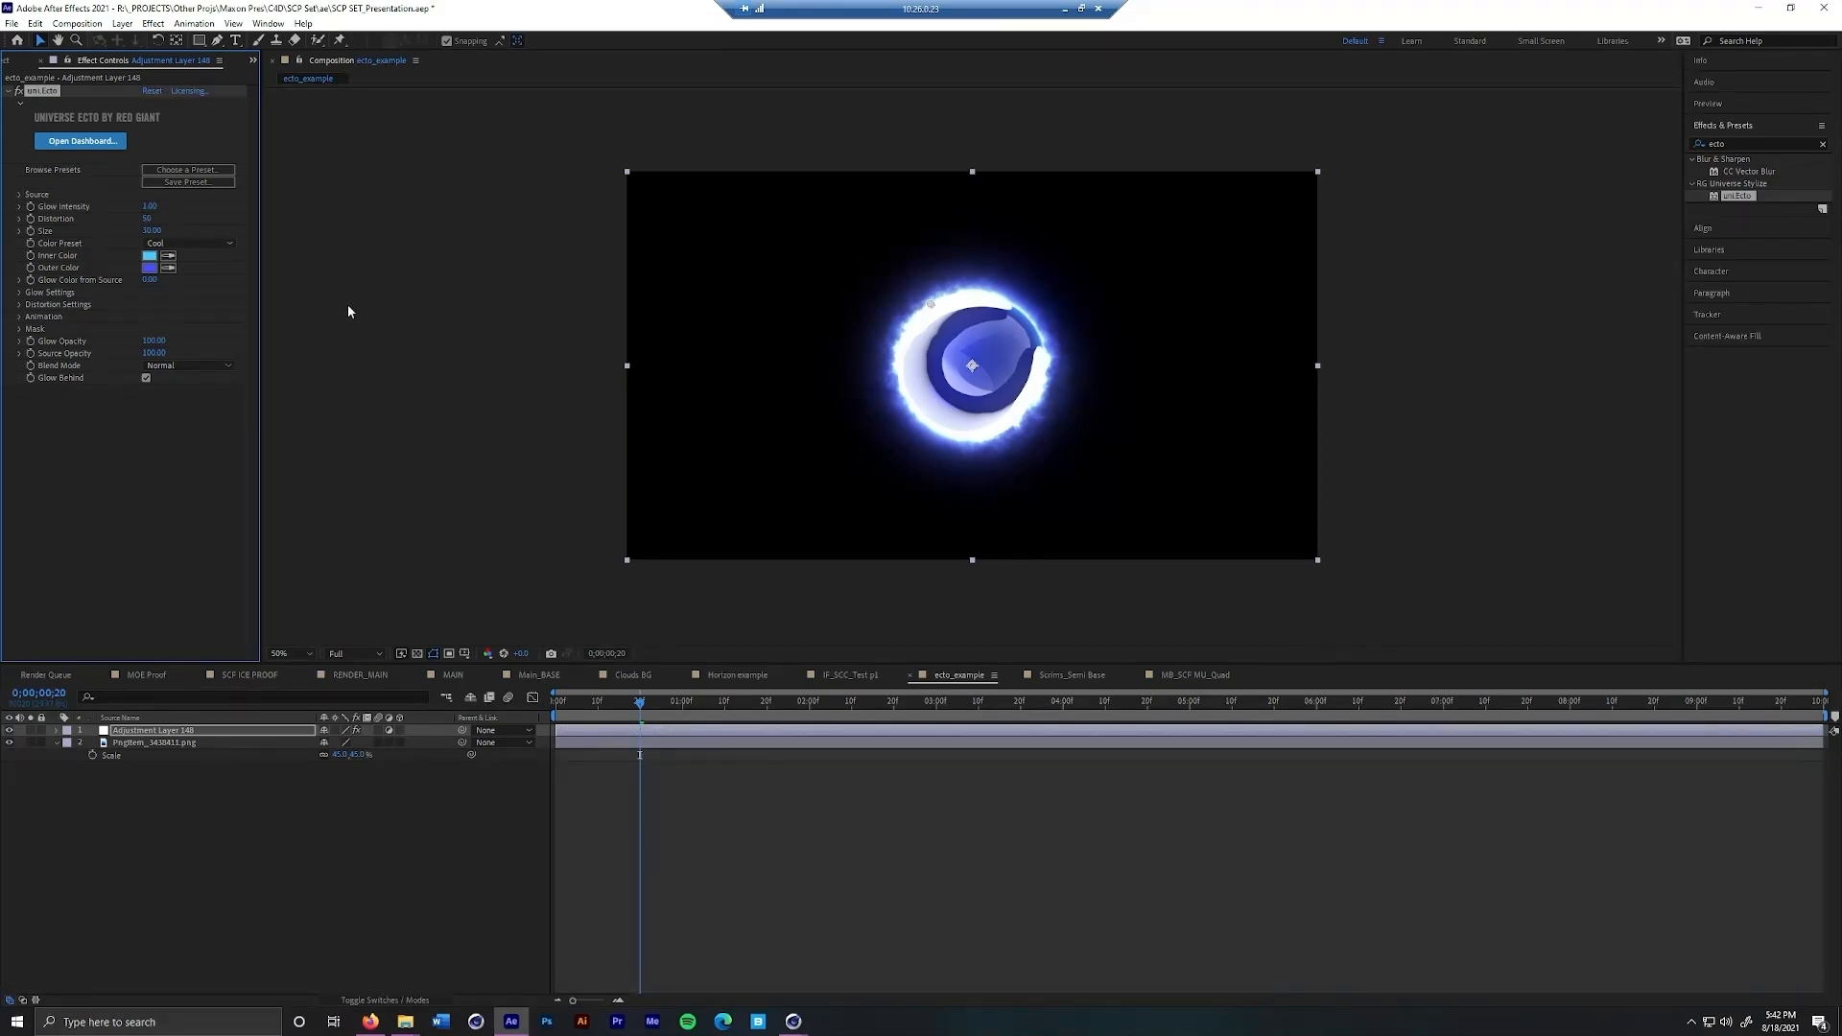
Open the RG Universe Dashboard, enlarge it, and show the Ecto presets beside the logo preview
click(108, 147)
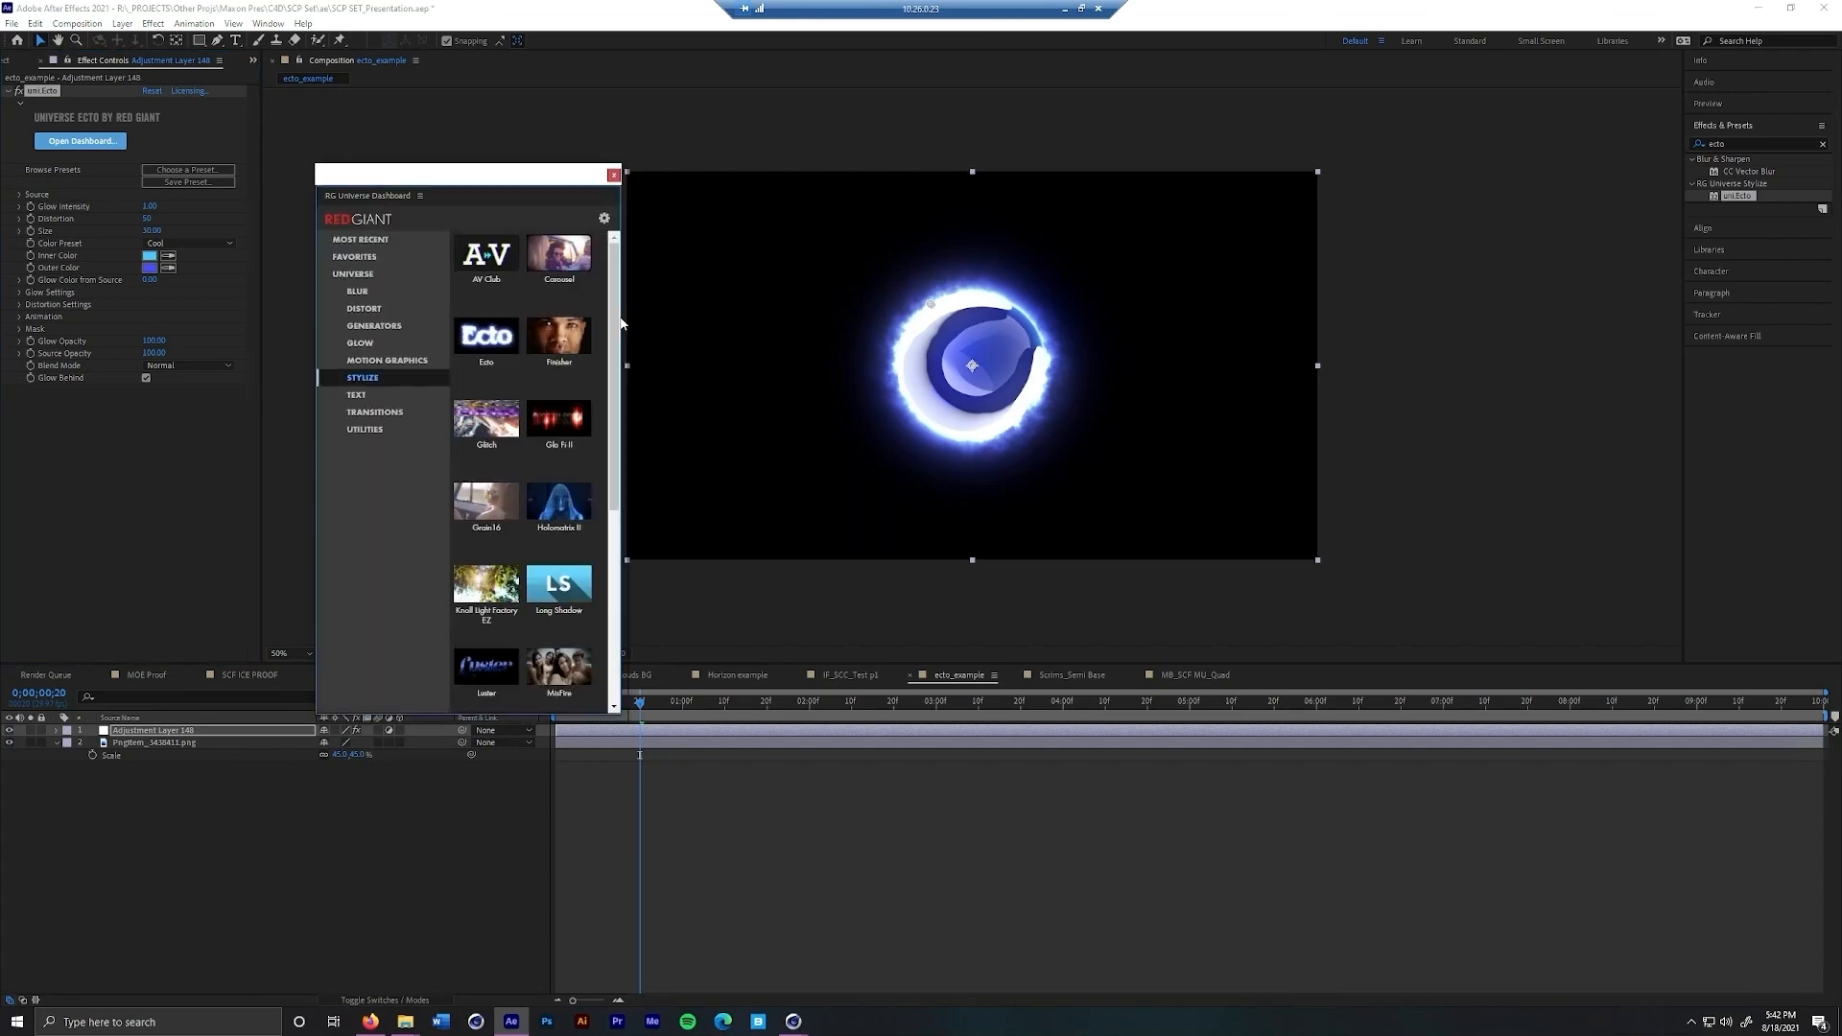
drag(621, 323, 1158, 284)
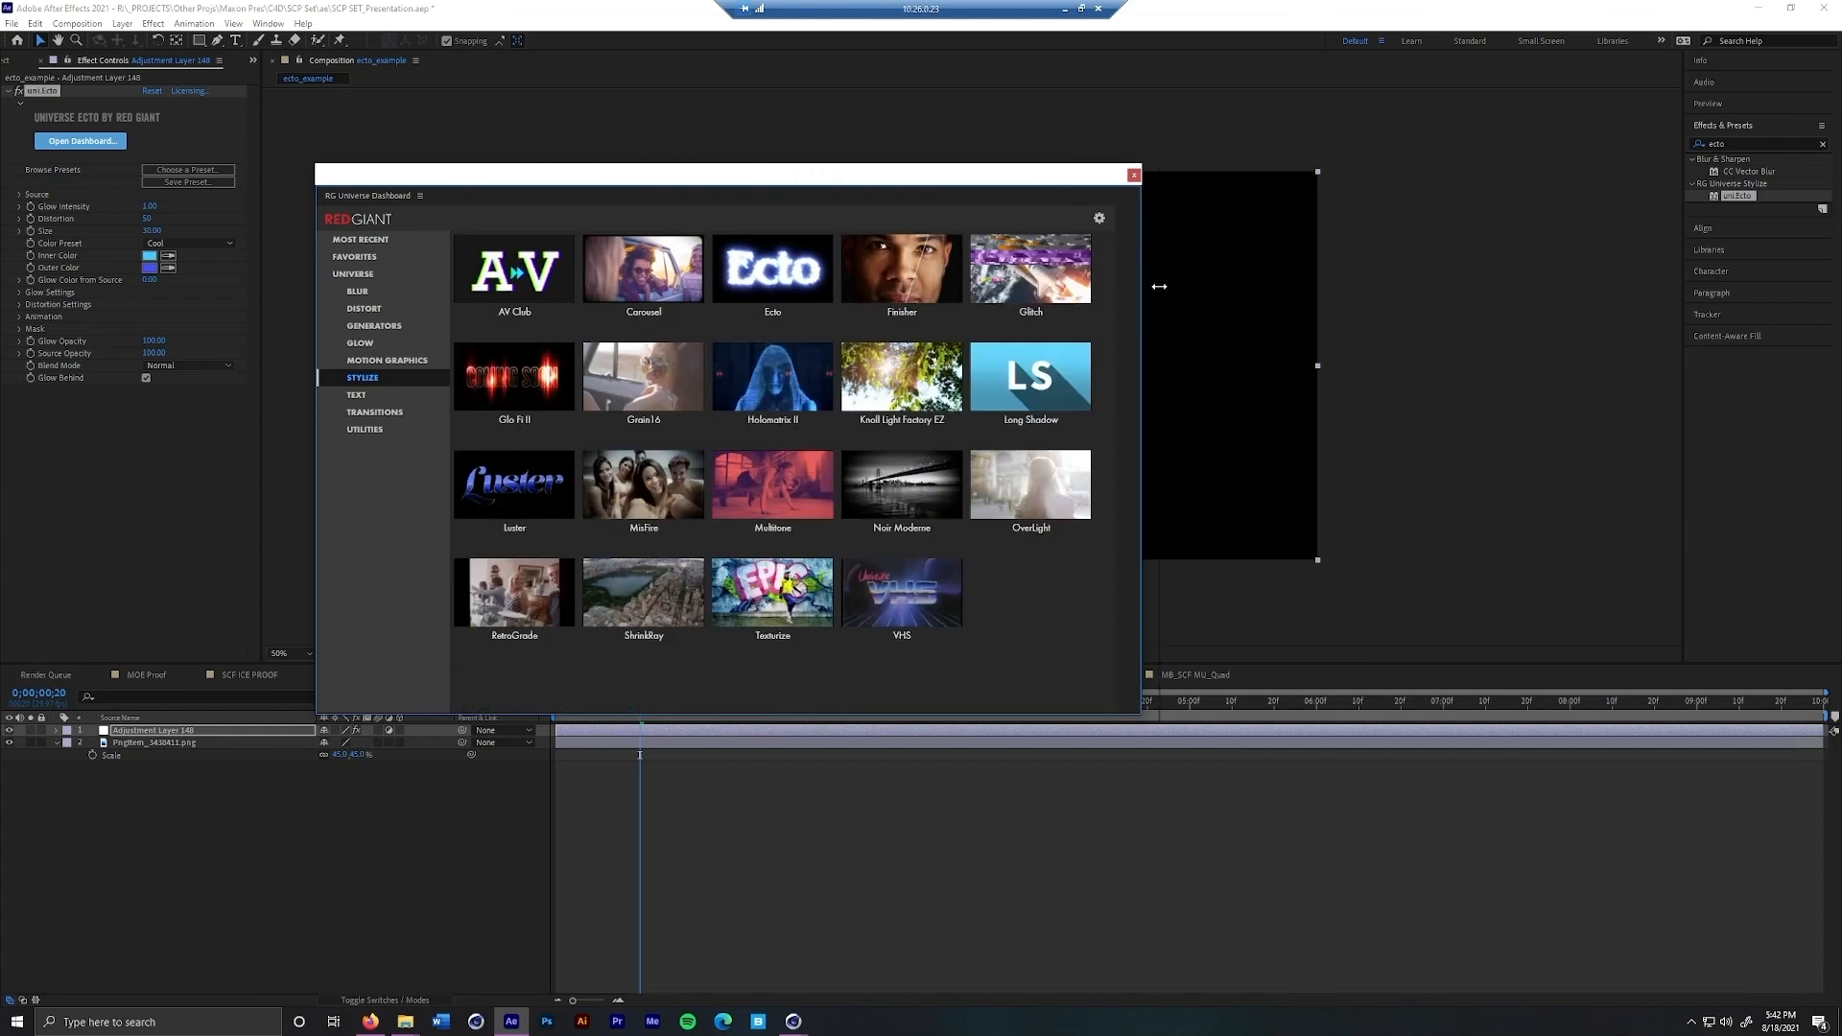
click(715, 280)
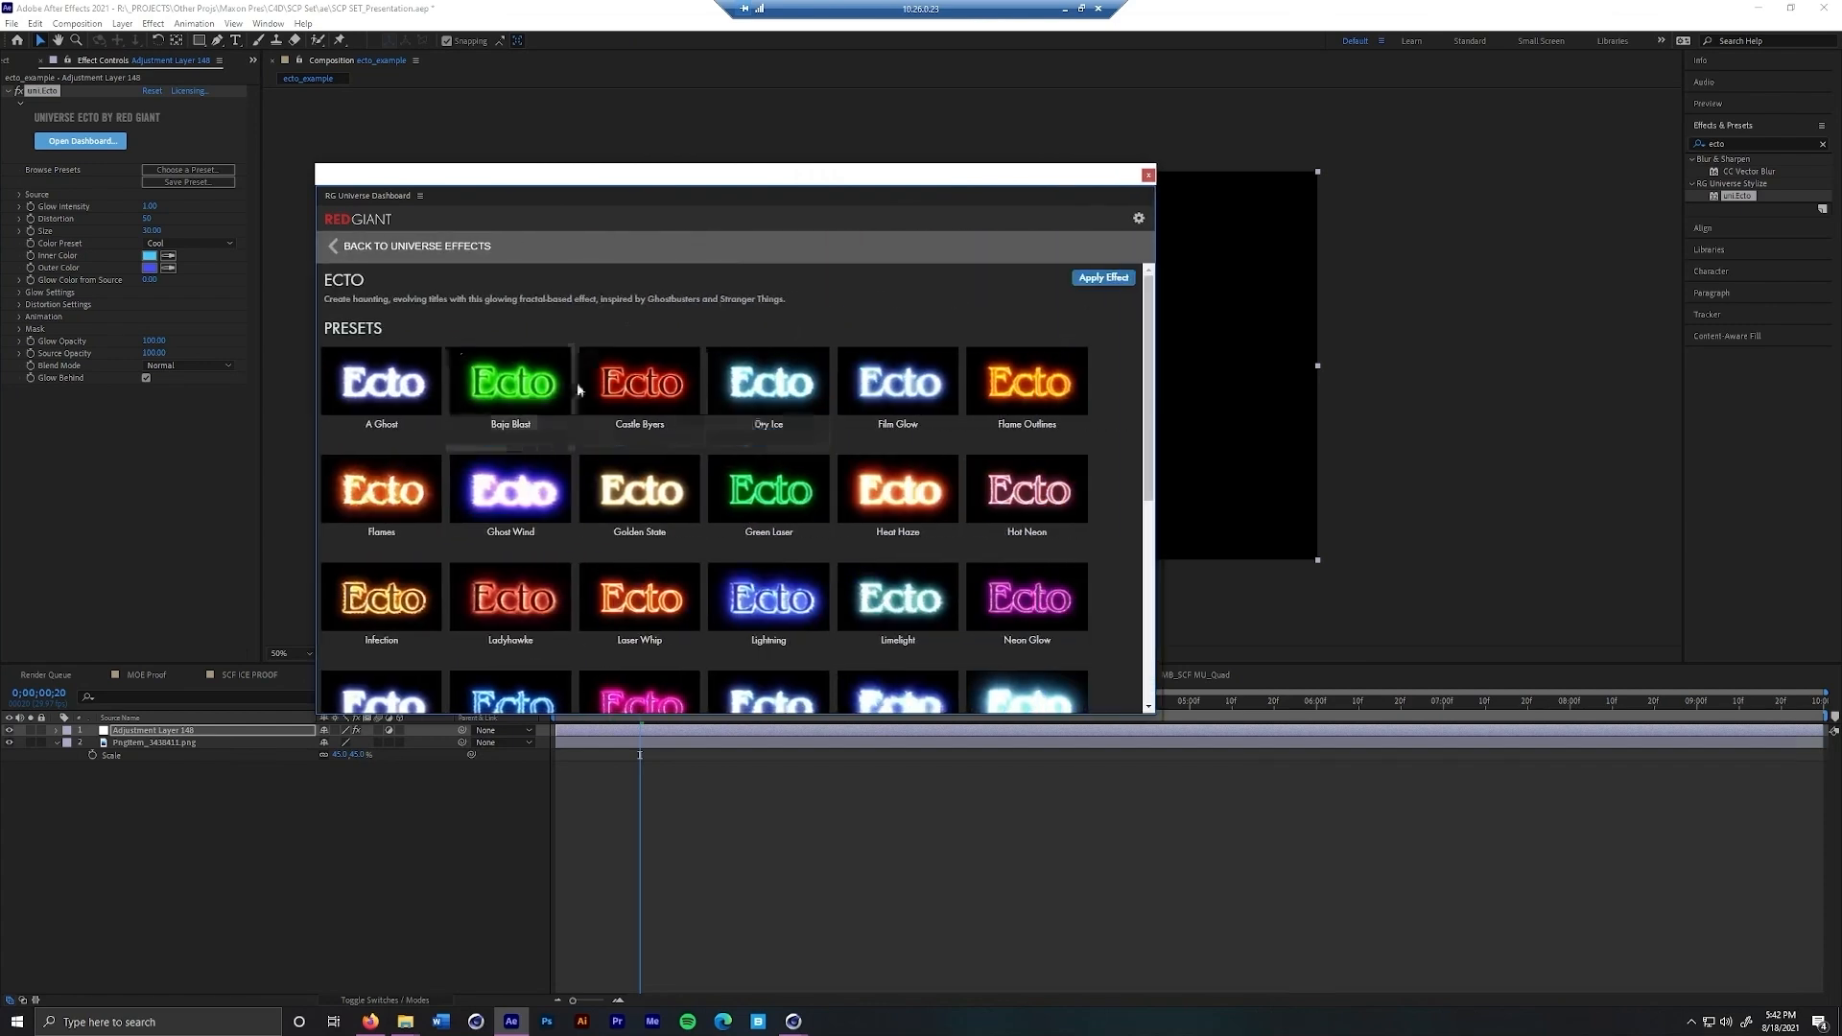
drag(628, 174, 388, 120)
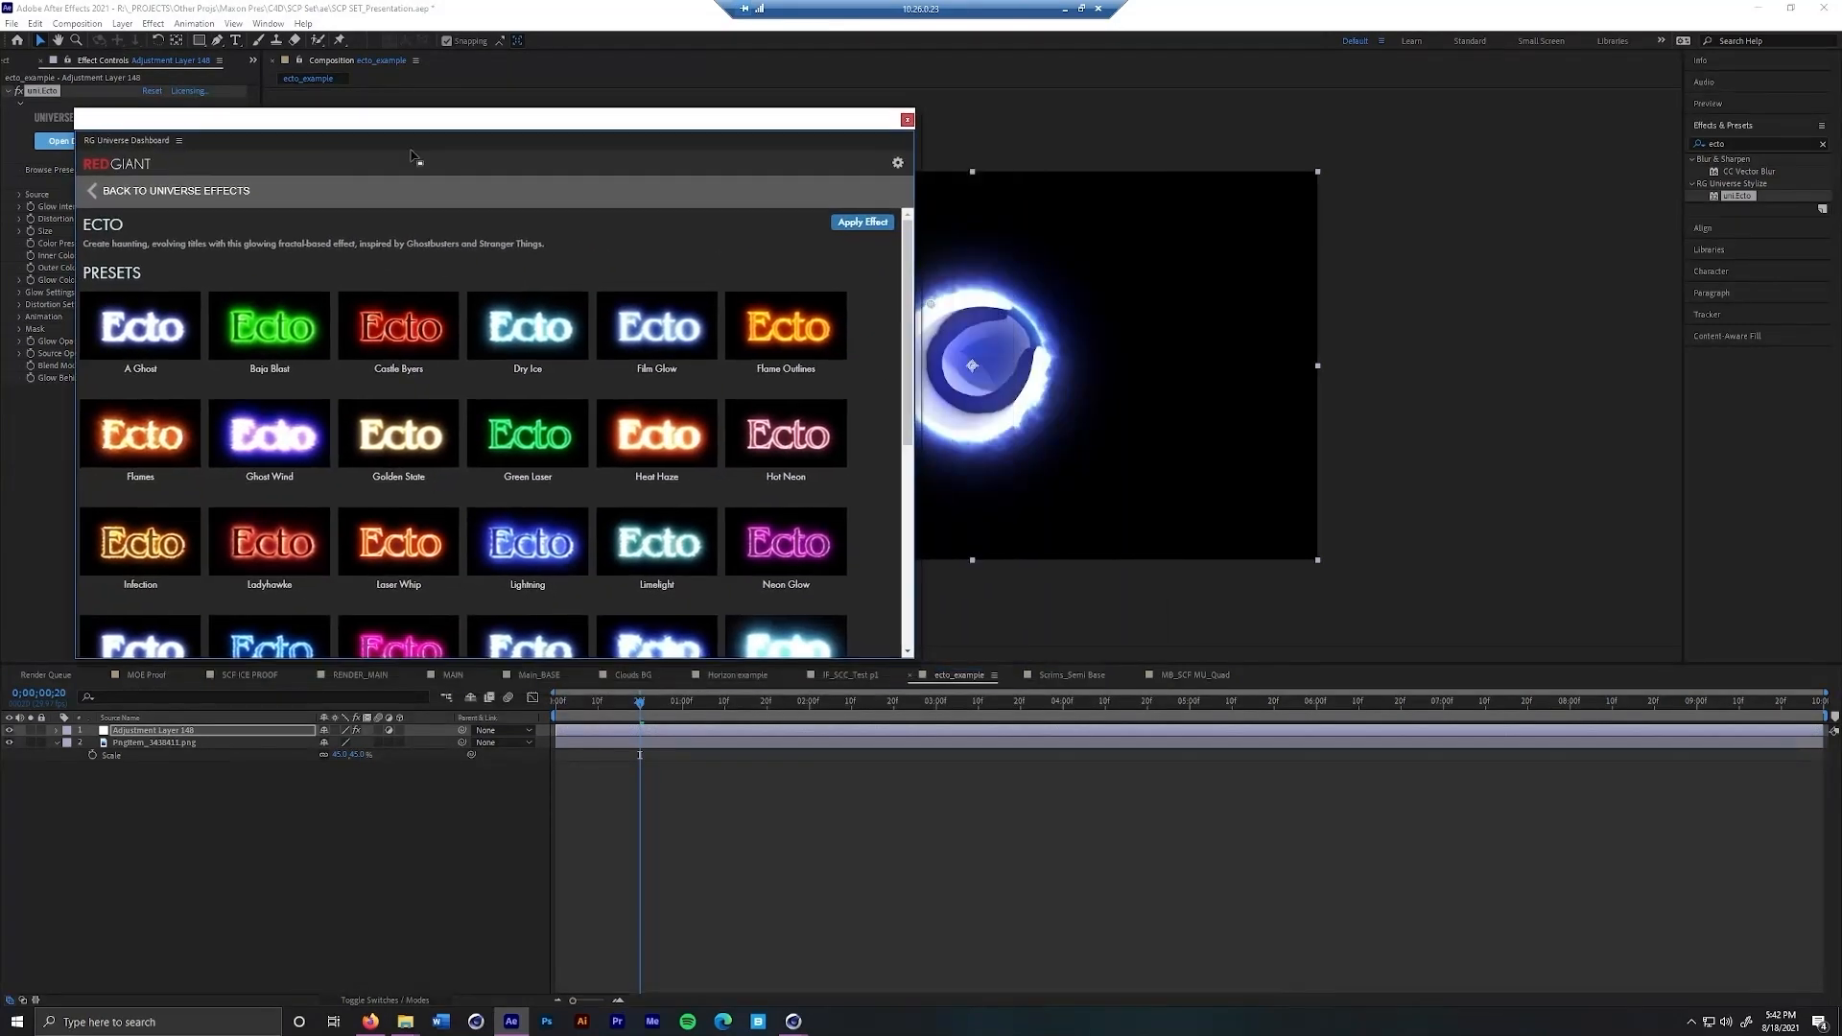
Try the Flame Outlines, Limelight, Neon Glow and Ladyhawke presets on the adjustment layer and close the dashboard
click(786, 384)
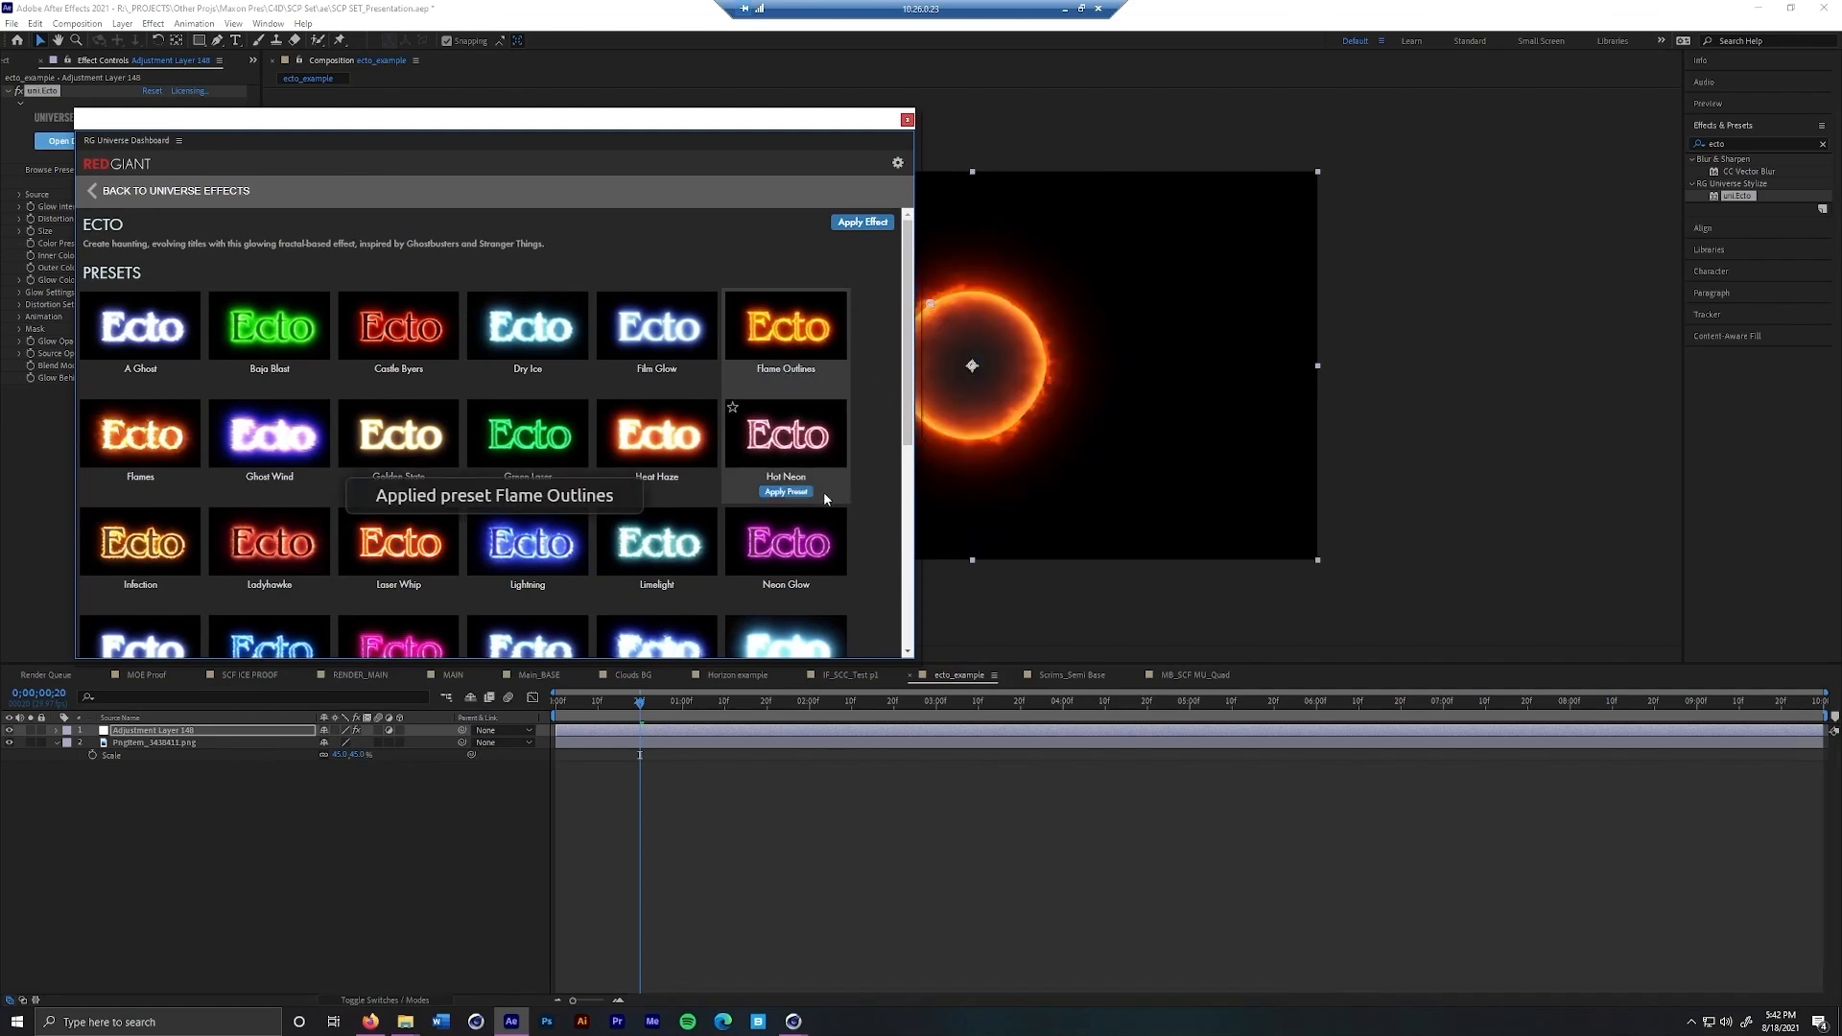
click(658, 600)
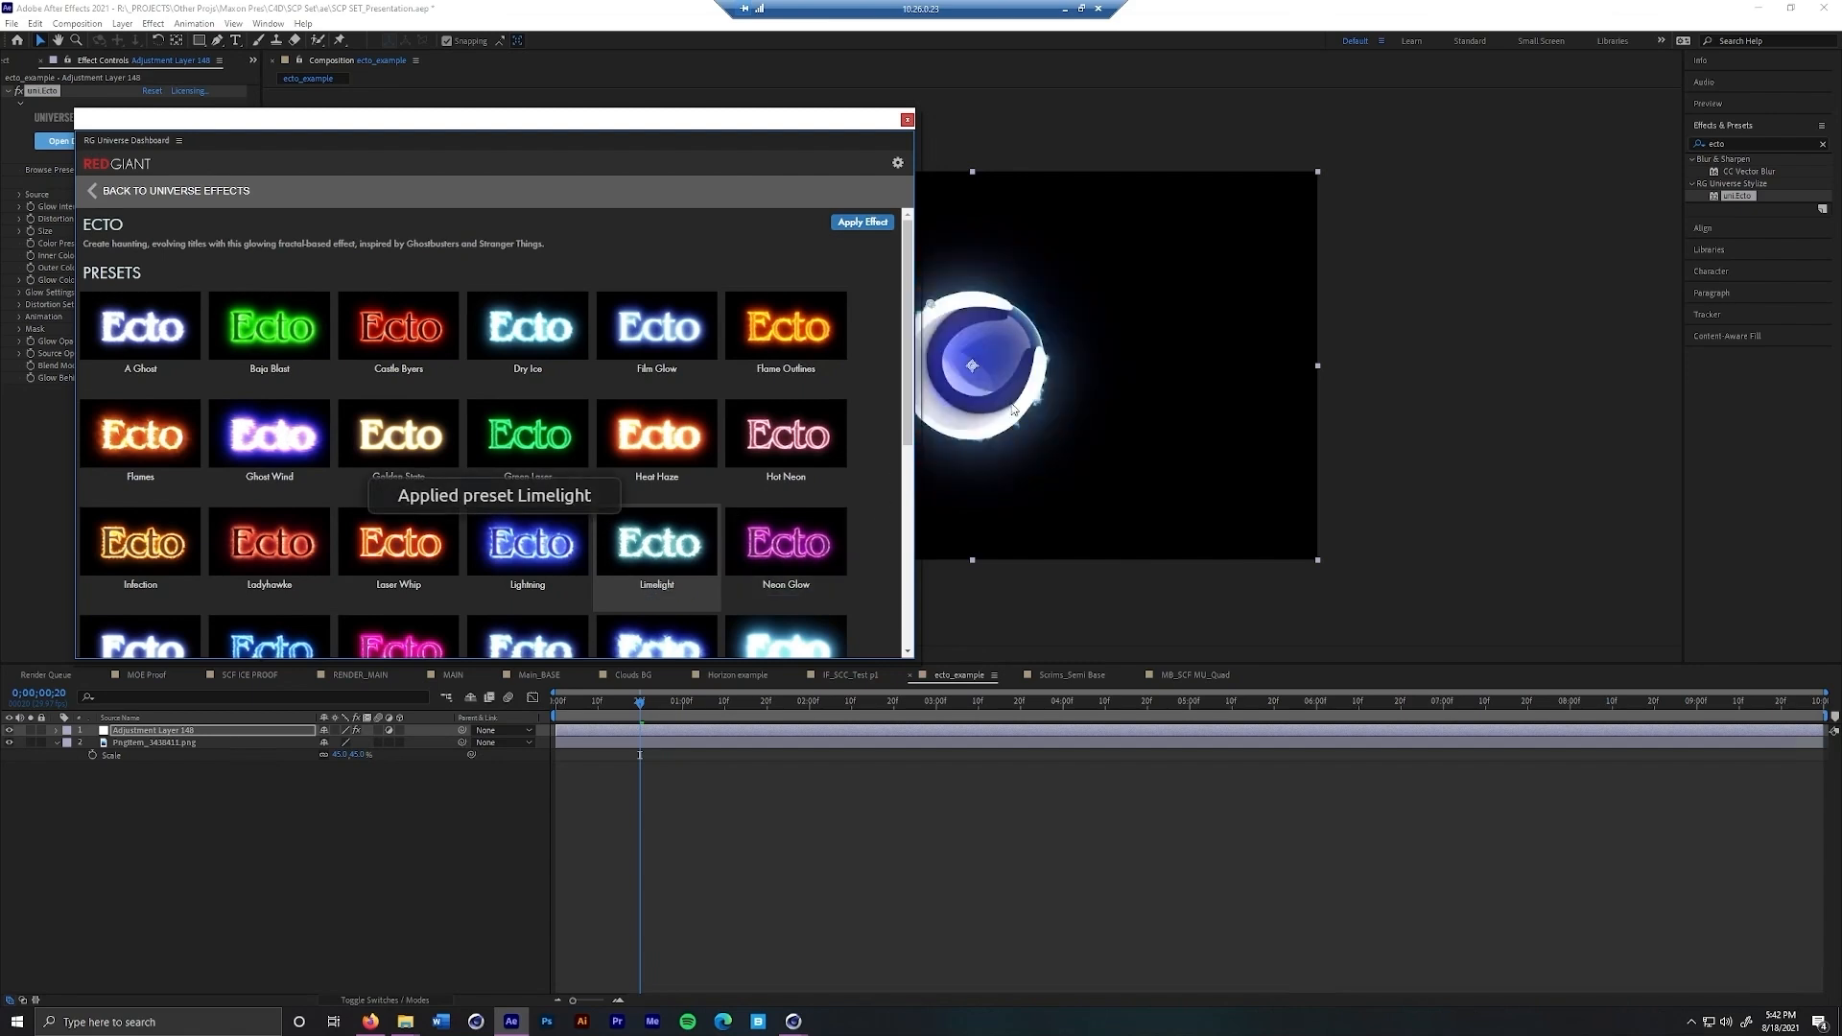
click(792, 599)
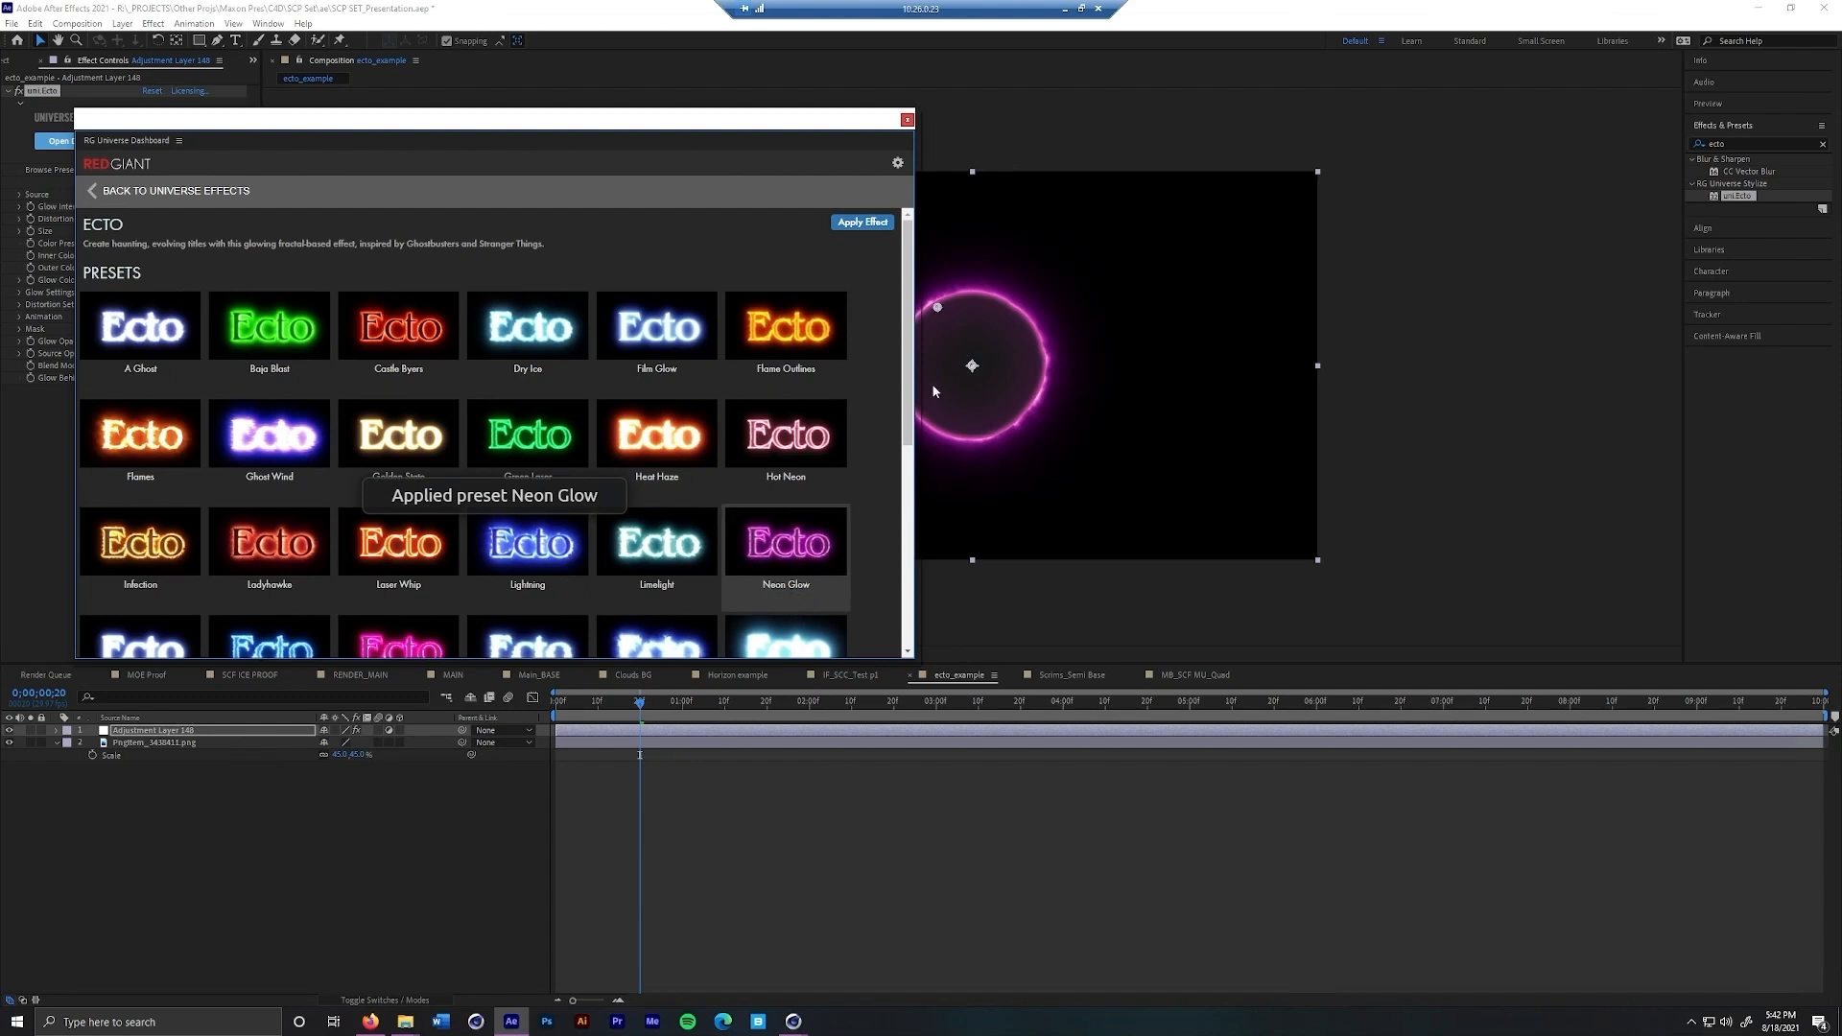
click(285, 598)
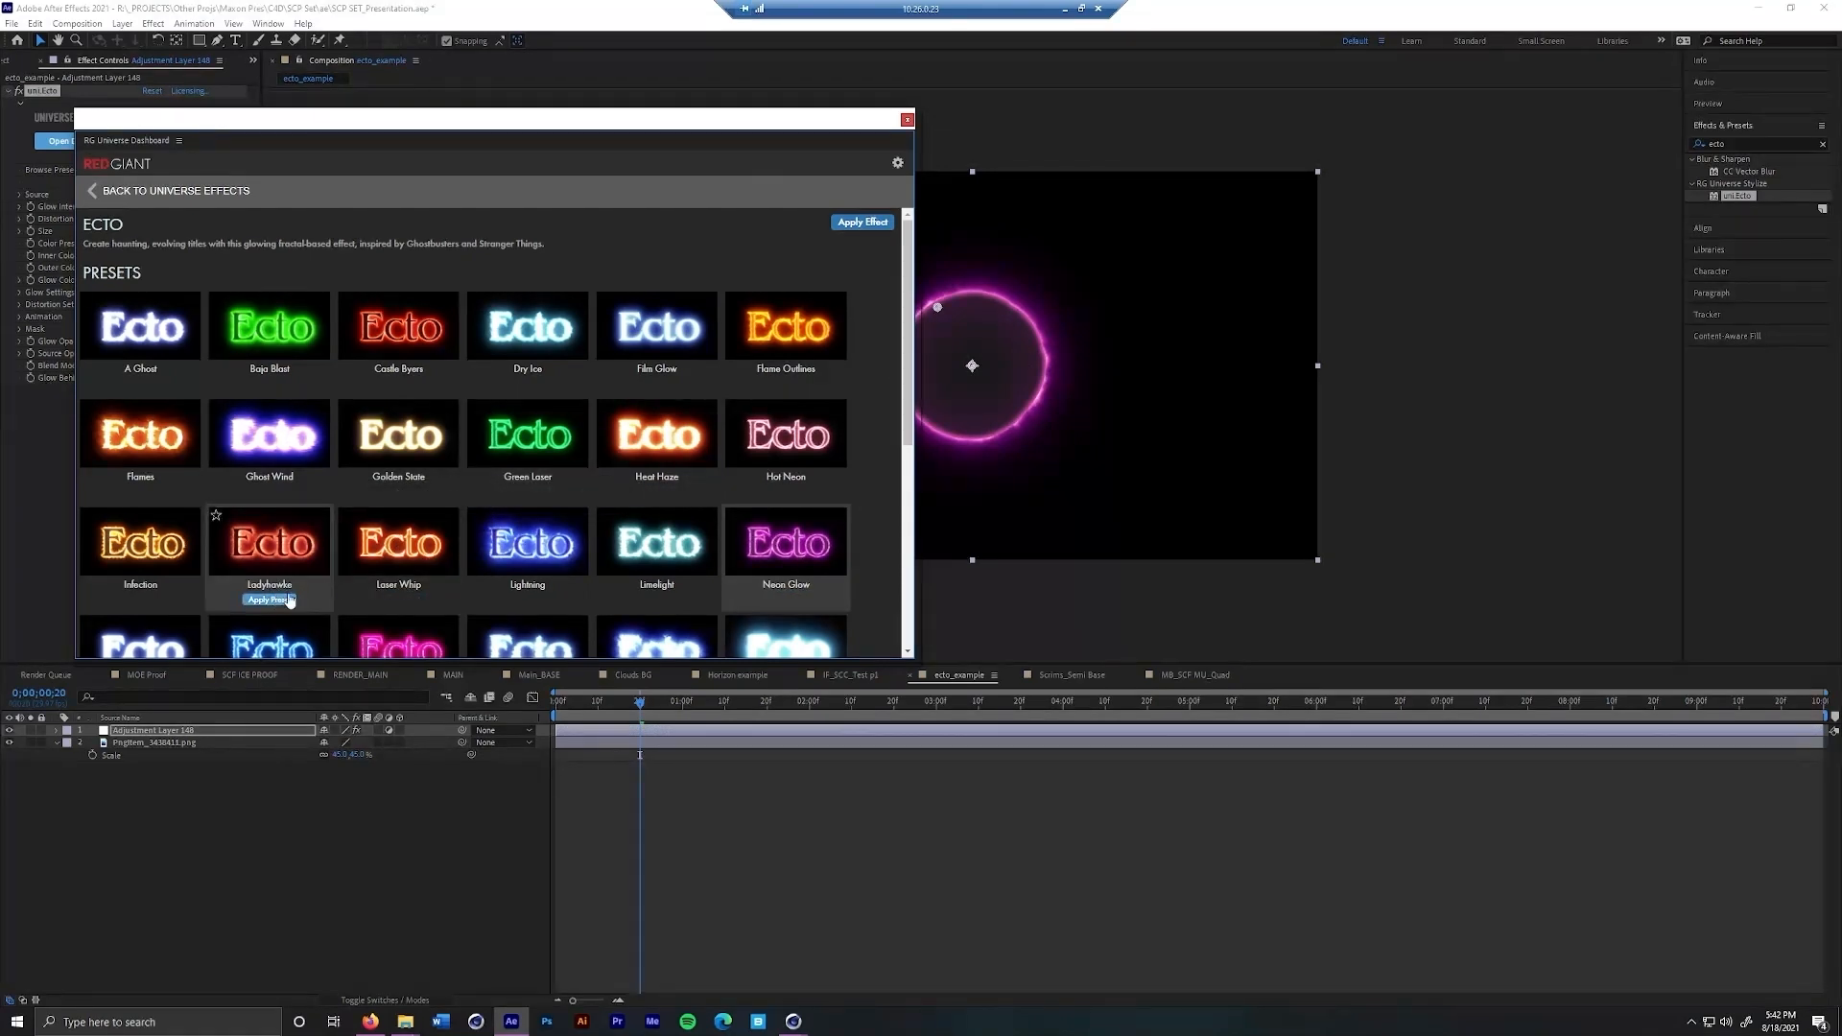
mouse_move(795, 479)
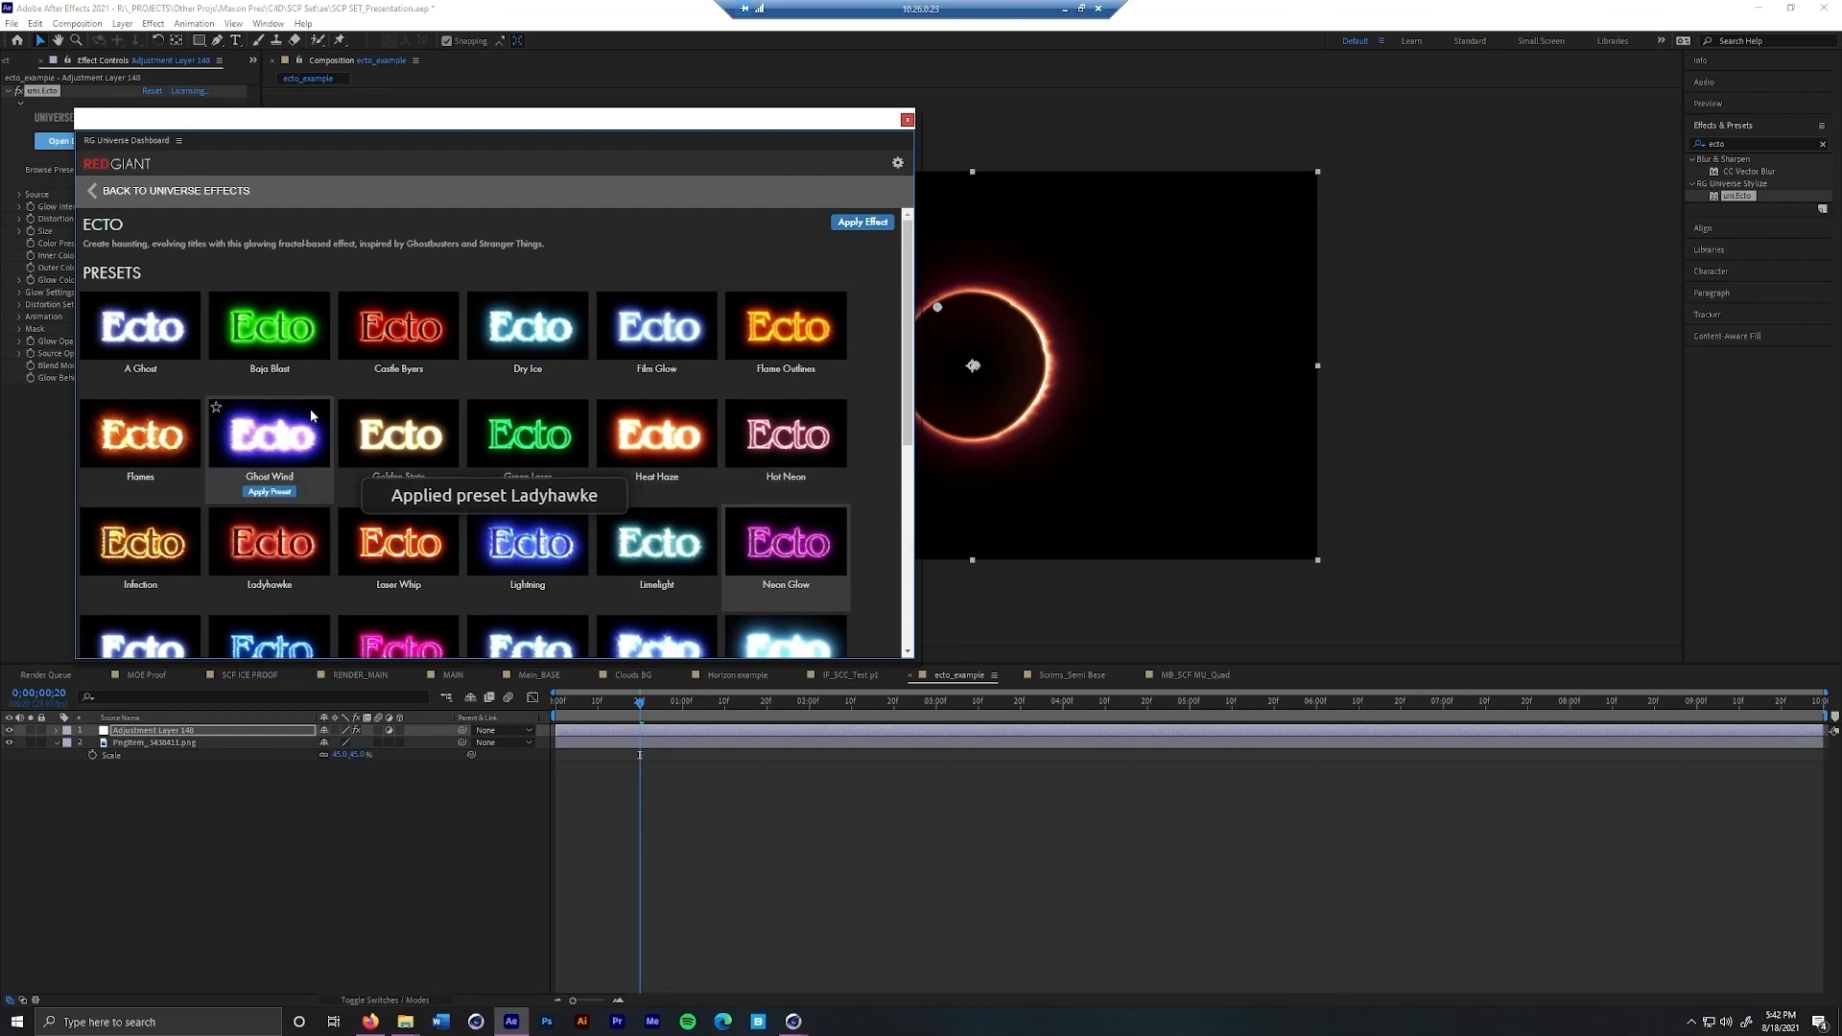
click(906, 120)
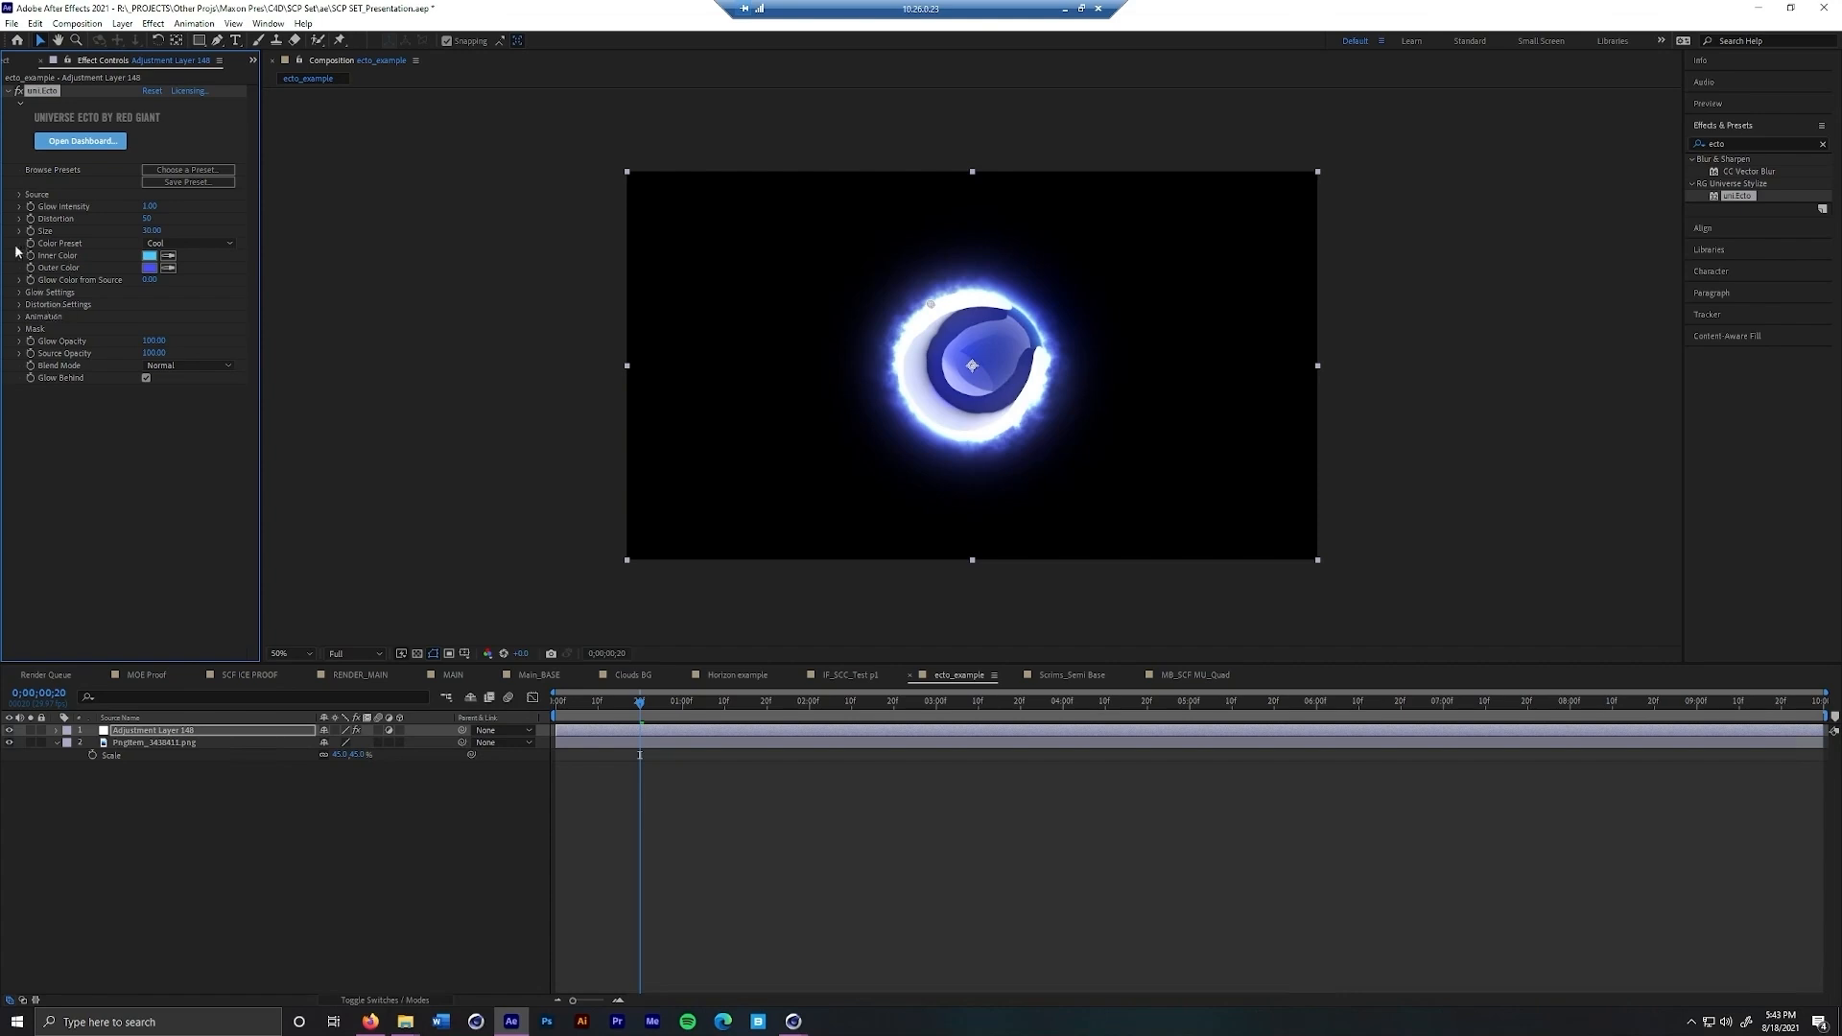
Try the Plasma pattern in Ecto's distortion settings and switch the pattern to Electric
click(18, 305)
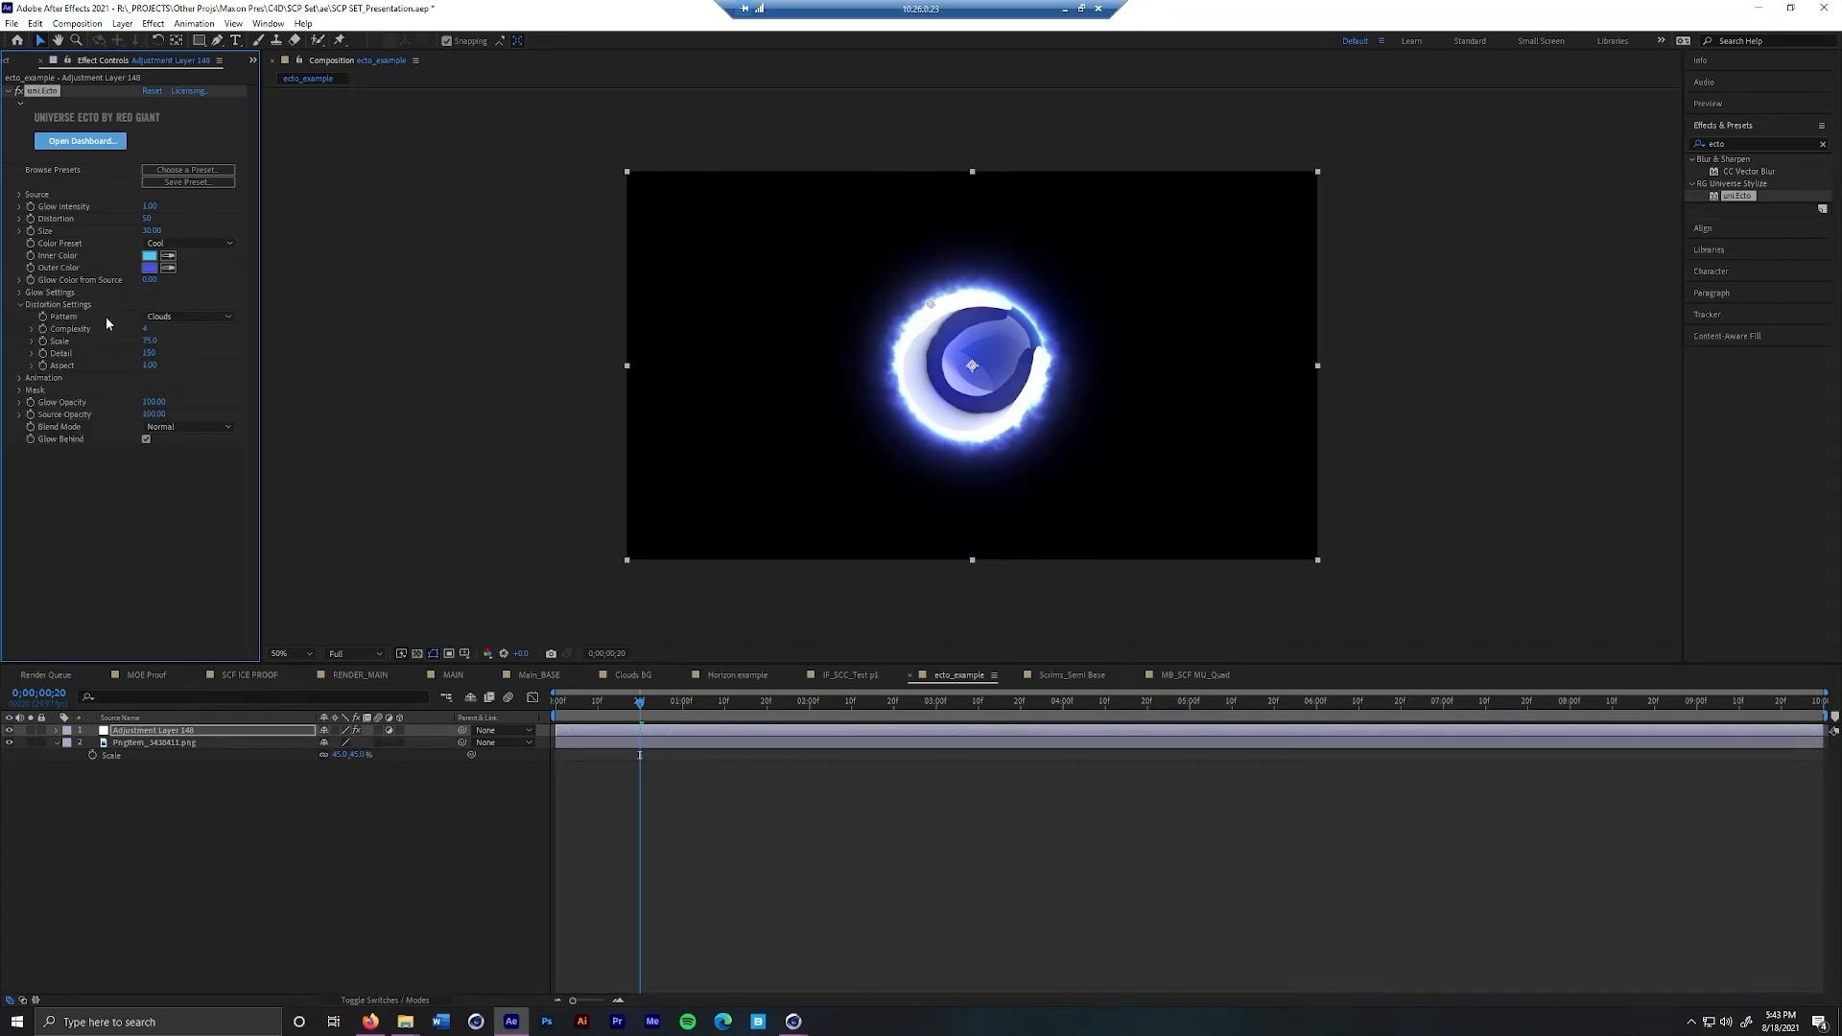
click(19, 304)
click(19, 304)
click(19, 304)
click(20, 304)
click(223, 316)
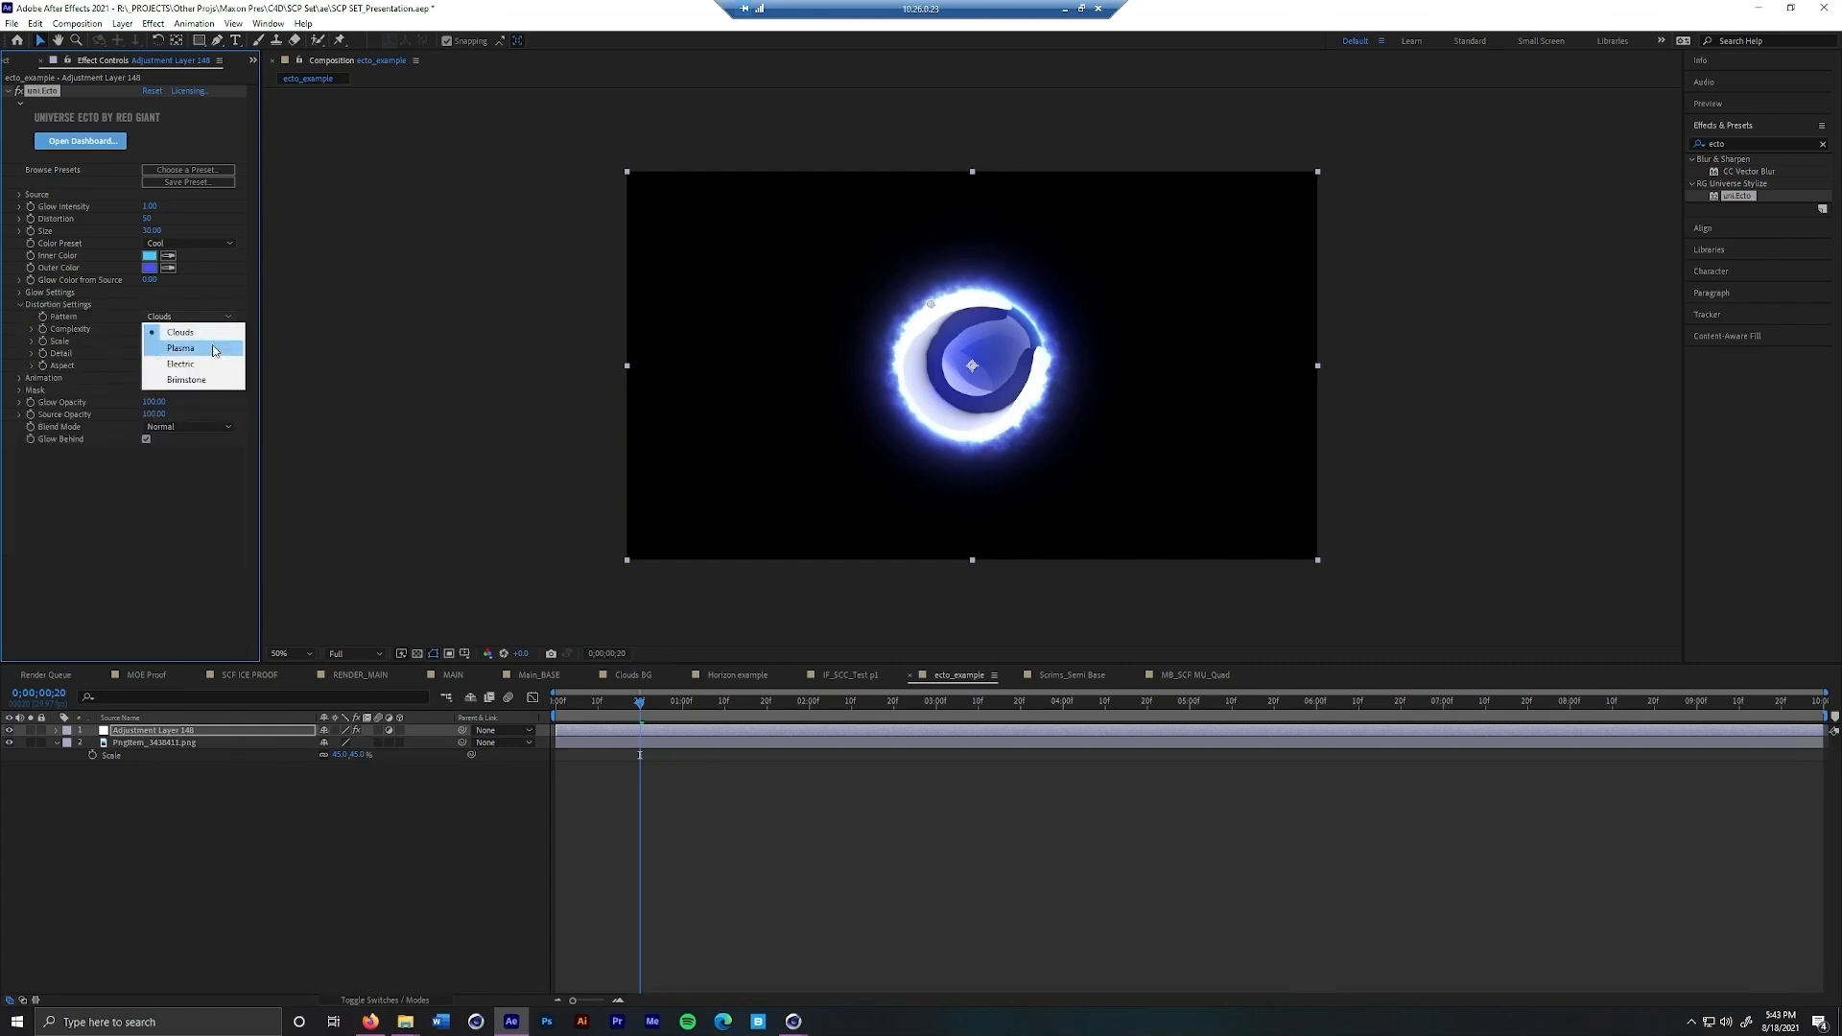
click(213, 352)
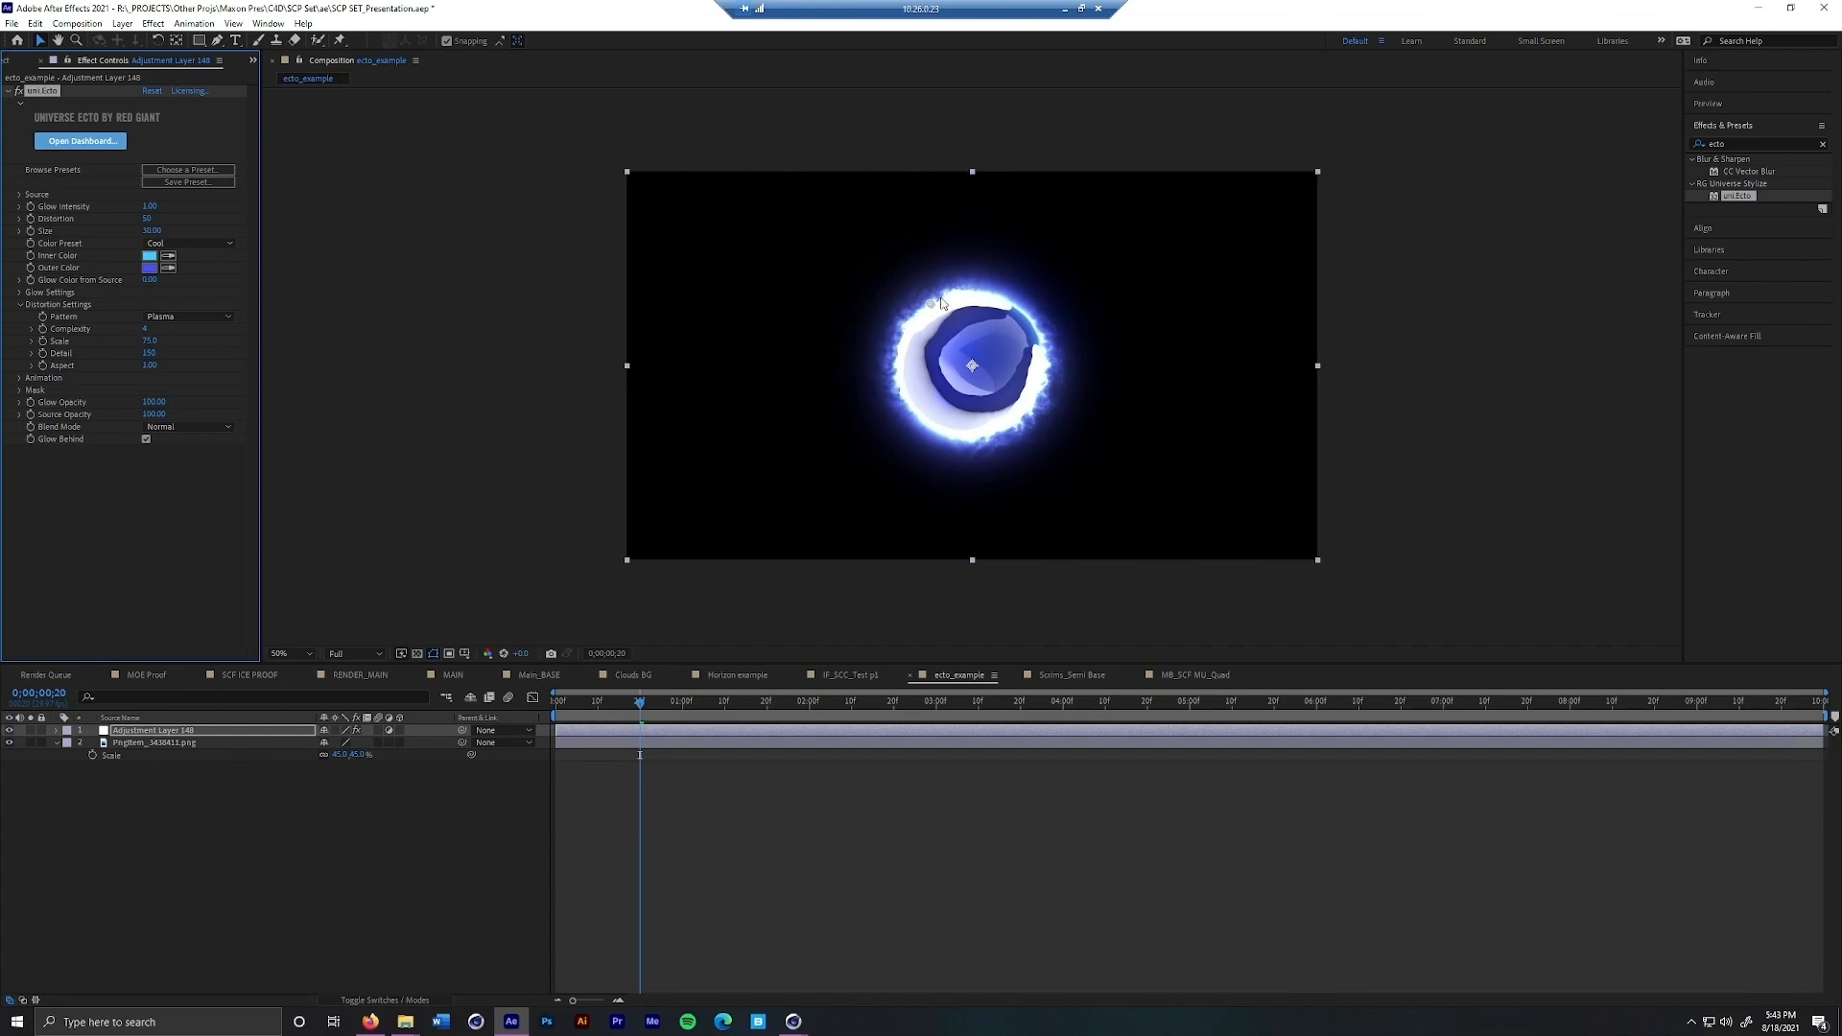
click(209, 318)
click(206, 362)
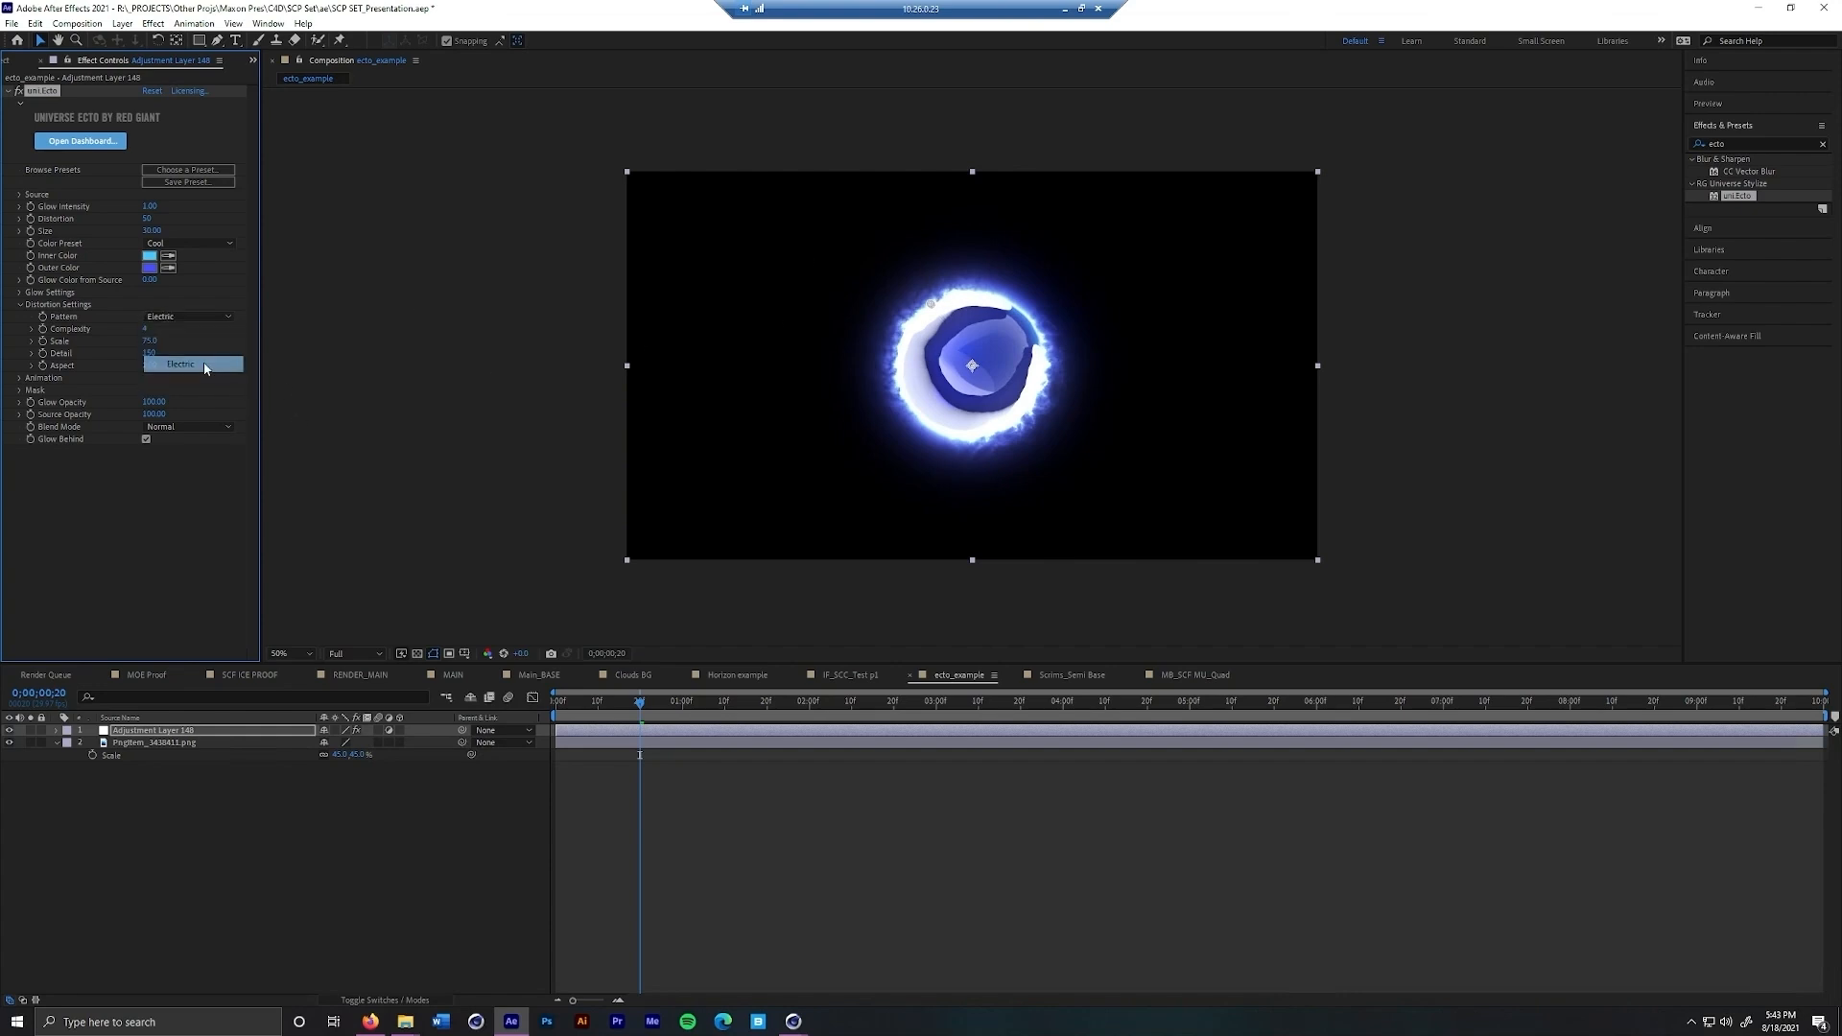
click(20, 305)
Try an Ecto distortion of 0 on the adjustment layer and set it to 30
click(147, 219)
text(0)
key(Return)
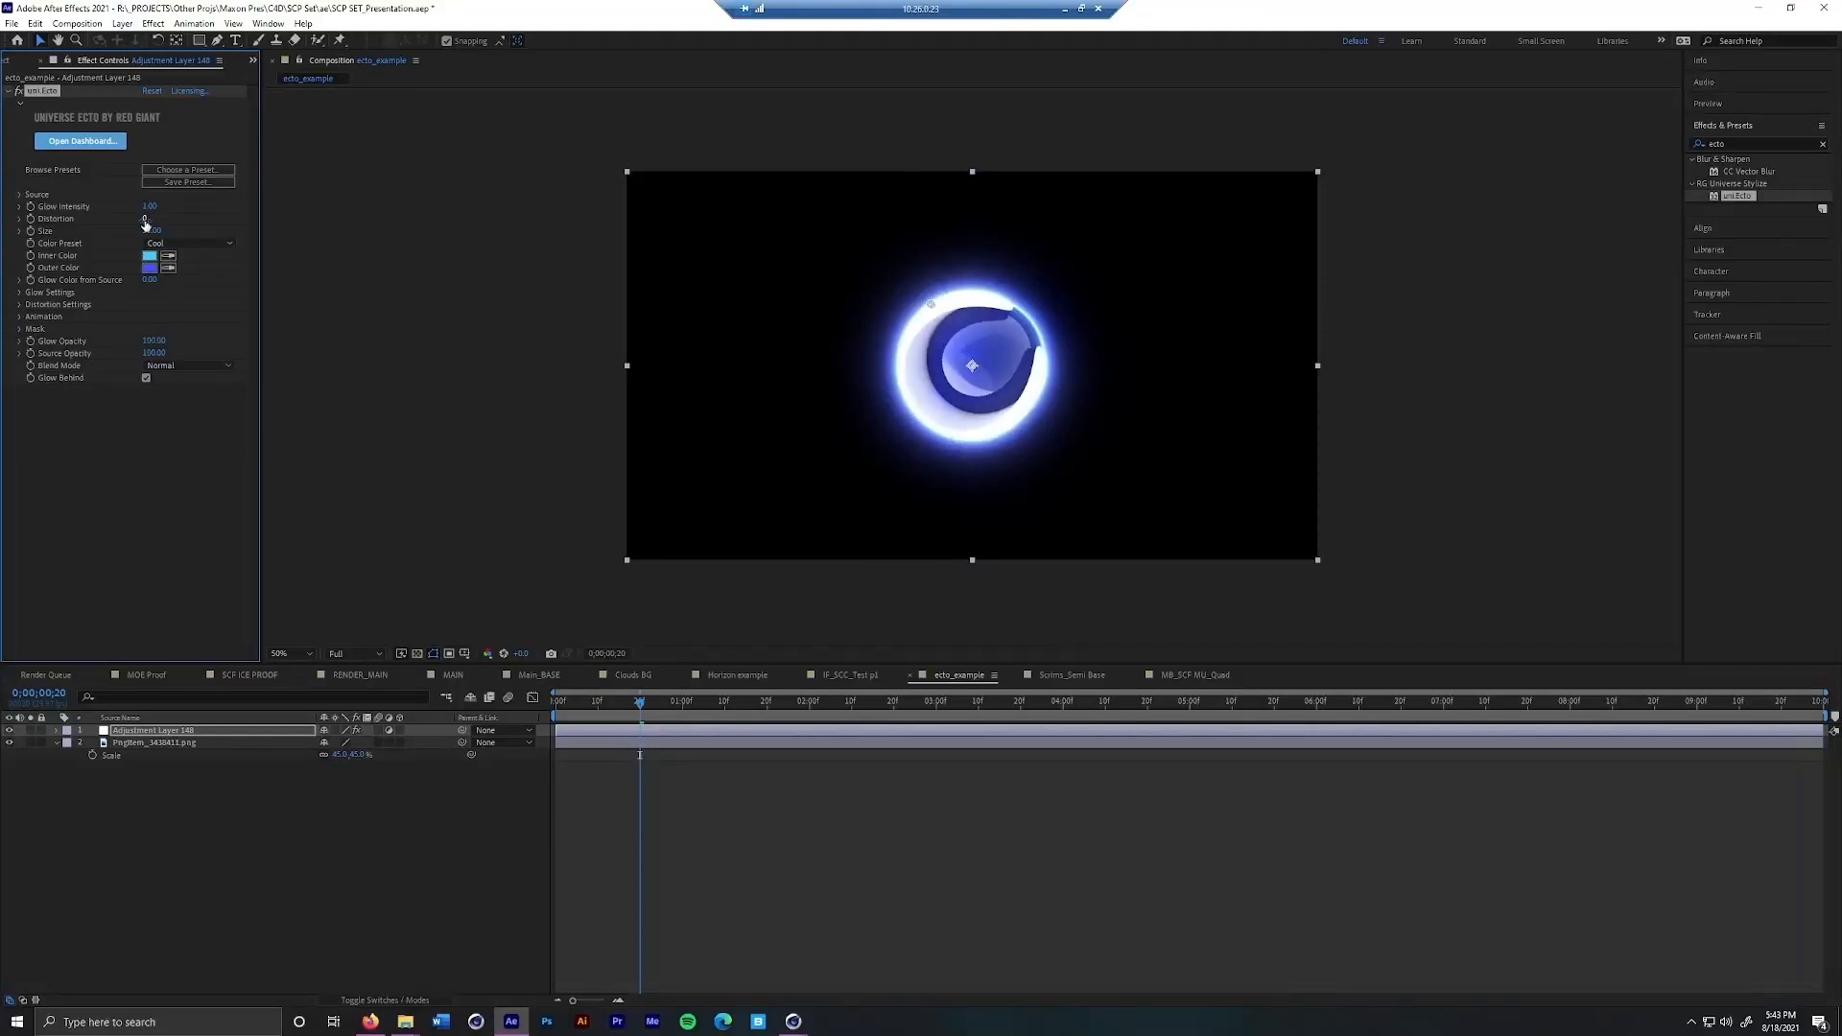
click(144, 220)
text(30)
key(Return)
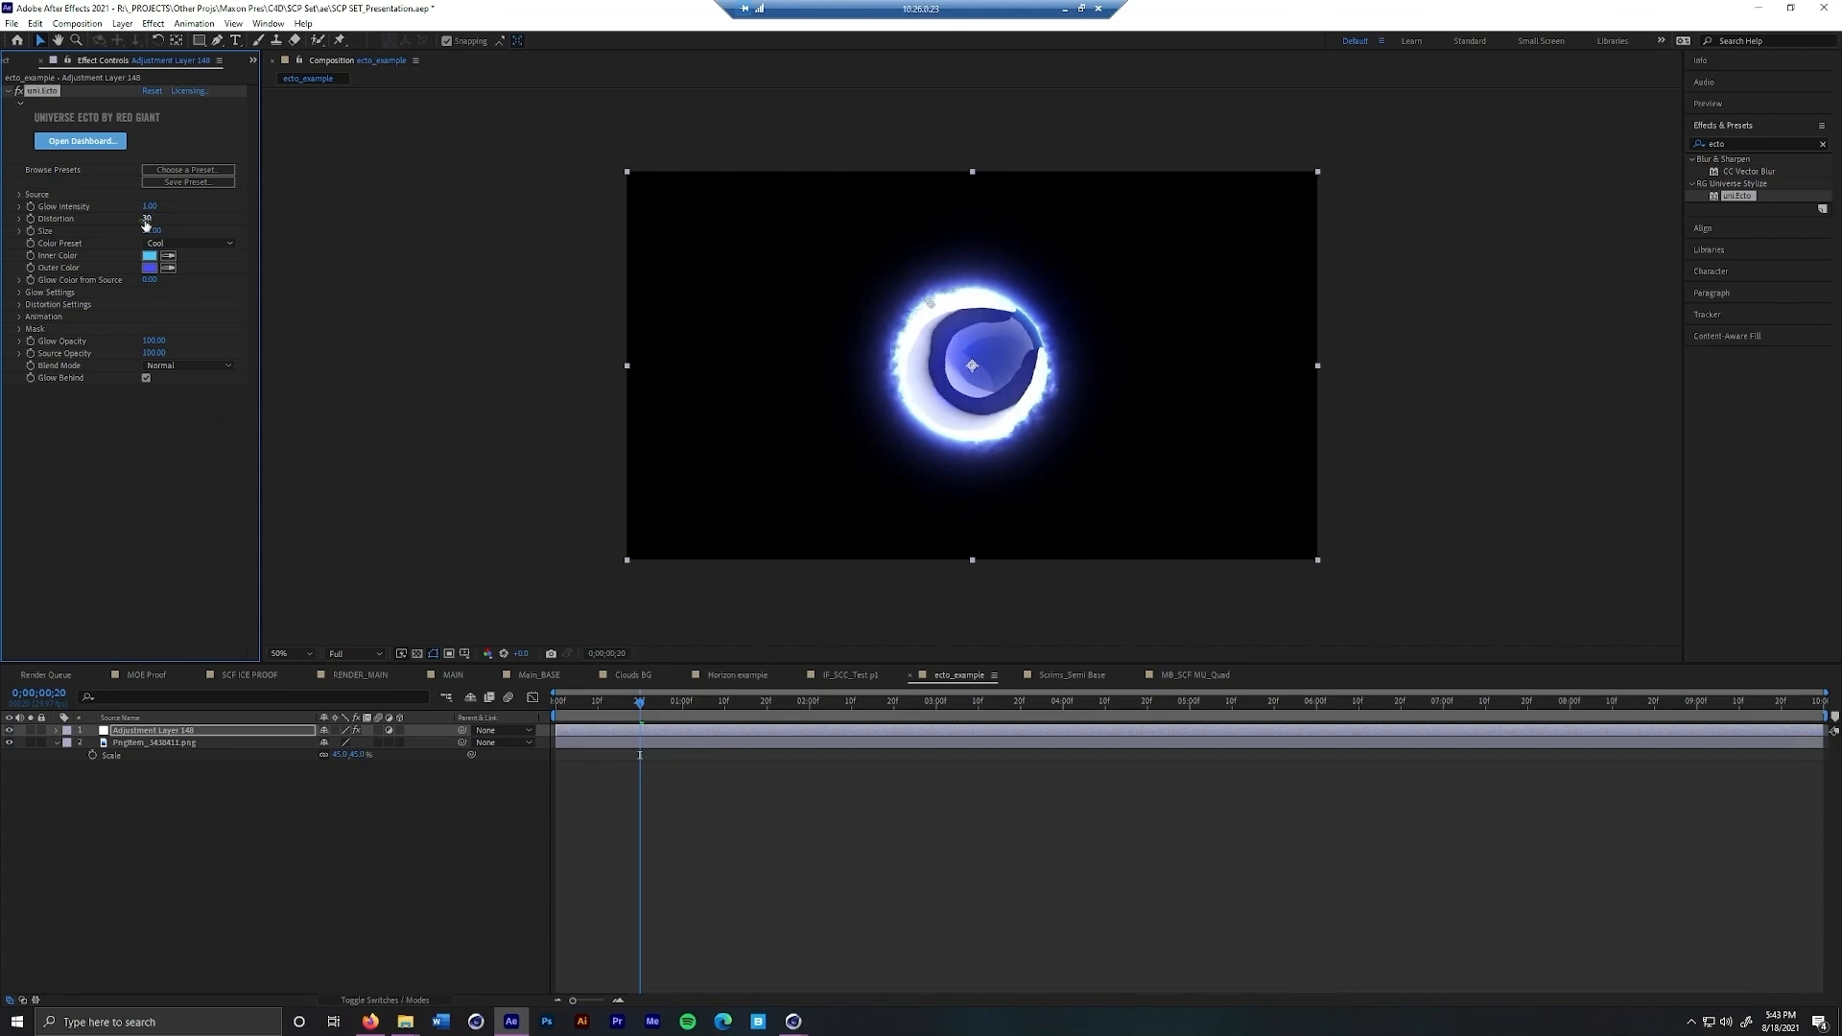
Try an Ecto glow size of 1 and restore it to 30
click(151, 232)
text(1)
key(Return)
click(151, 233)
text(30)
key(Return)
Try a duplicate of the logo PNG layer above the adjustment layer and delete the duplicate
click(171, 745)
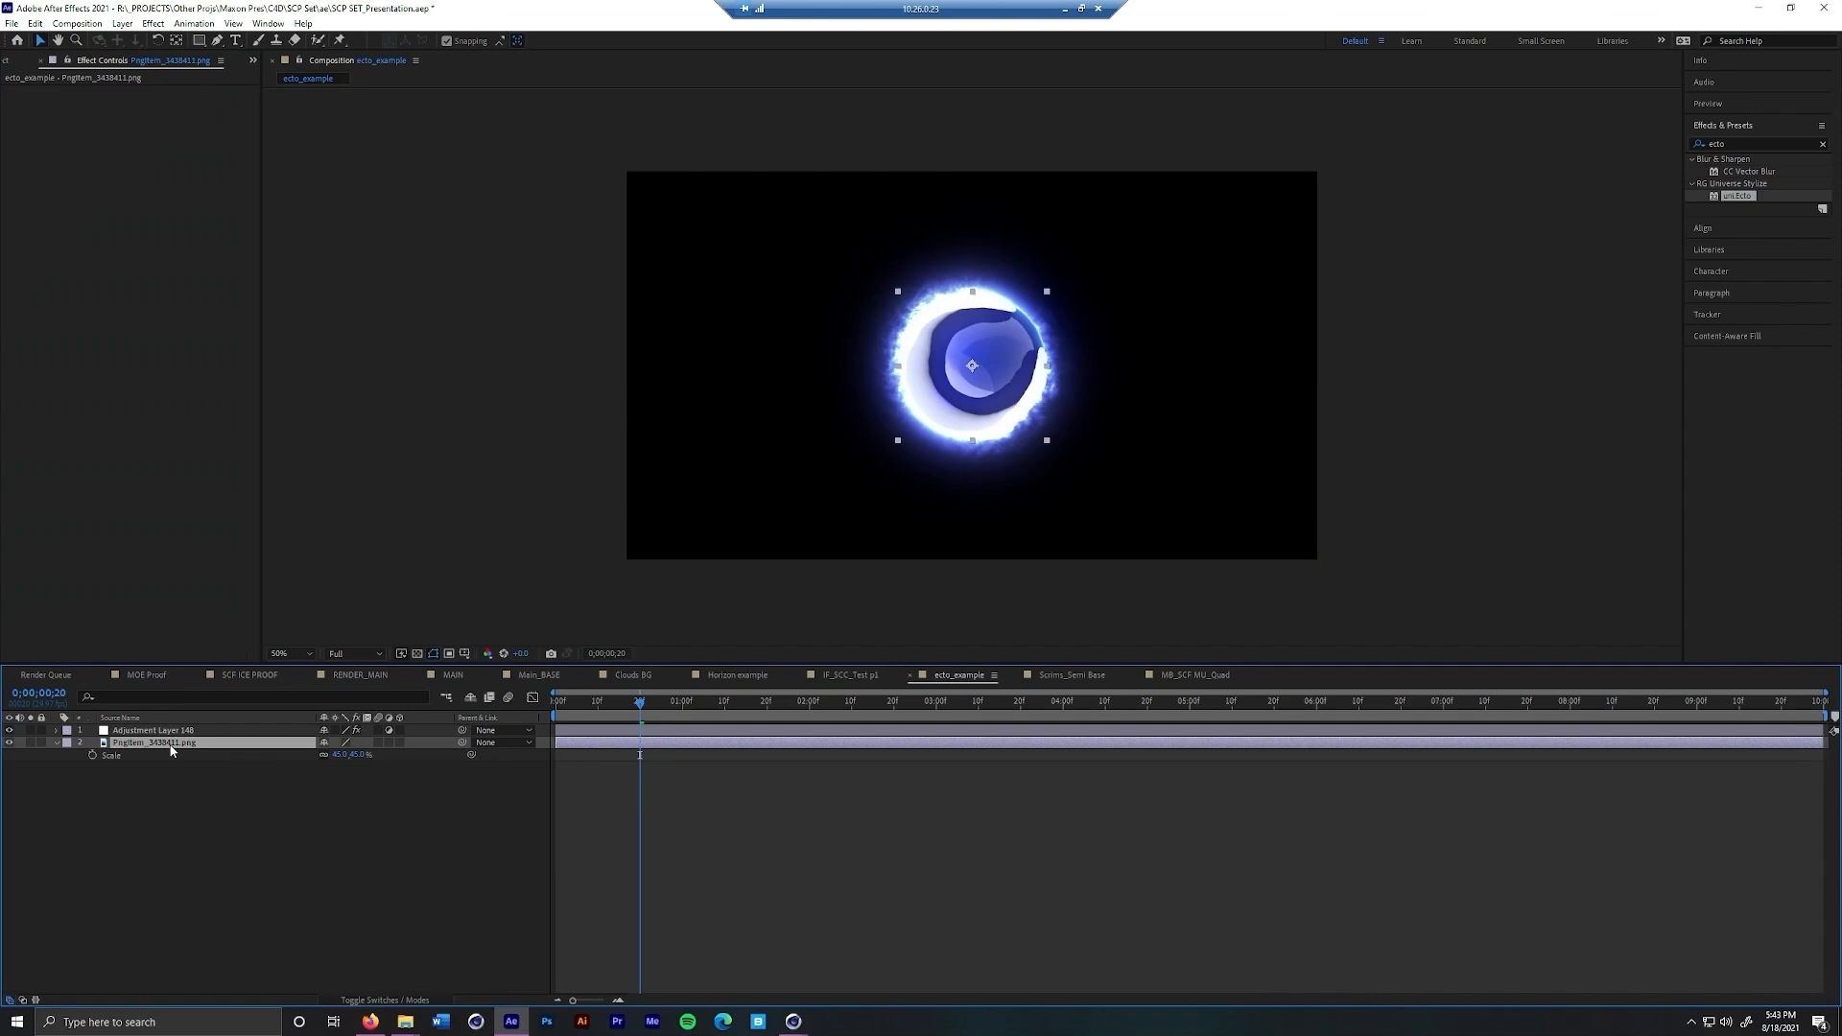
key(ctrl+d)
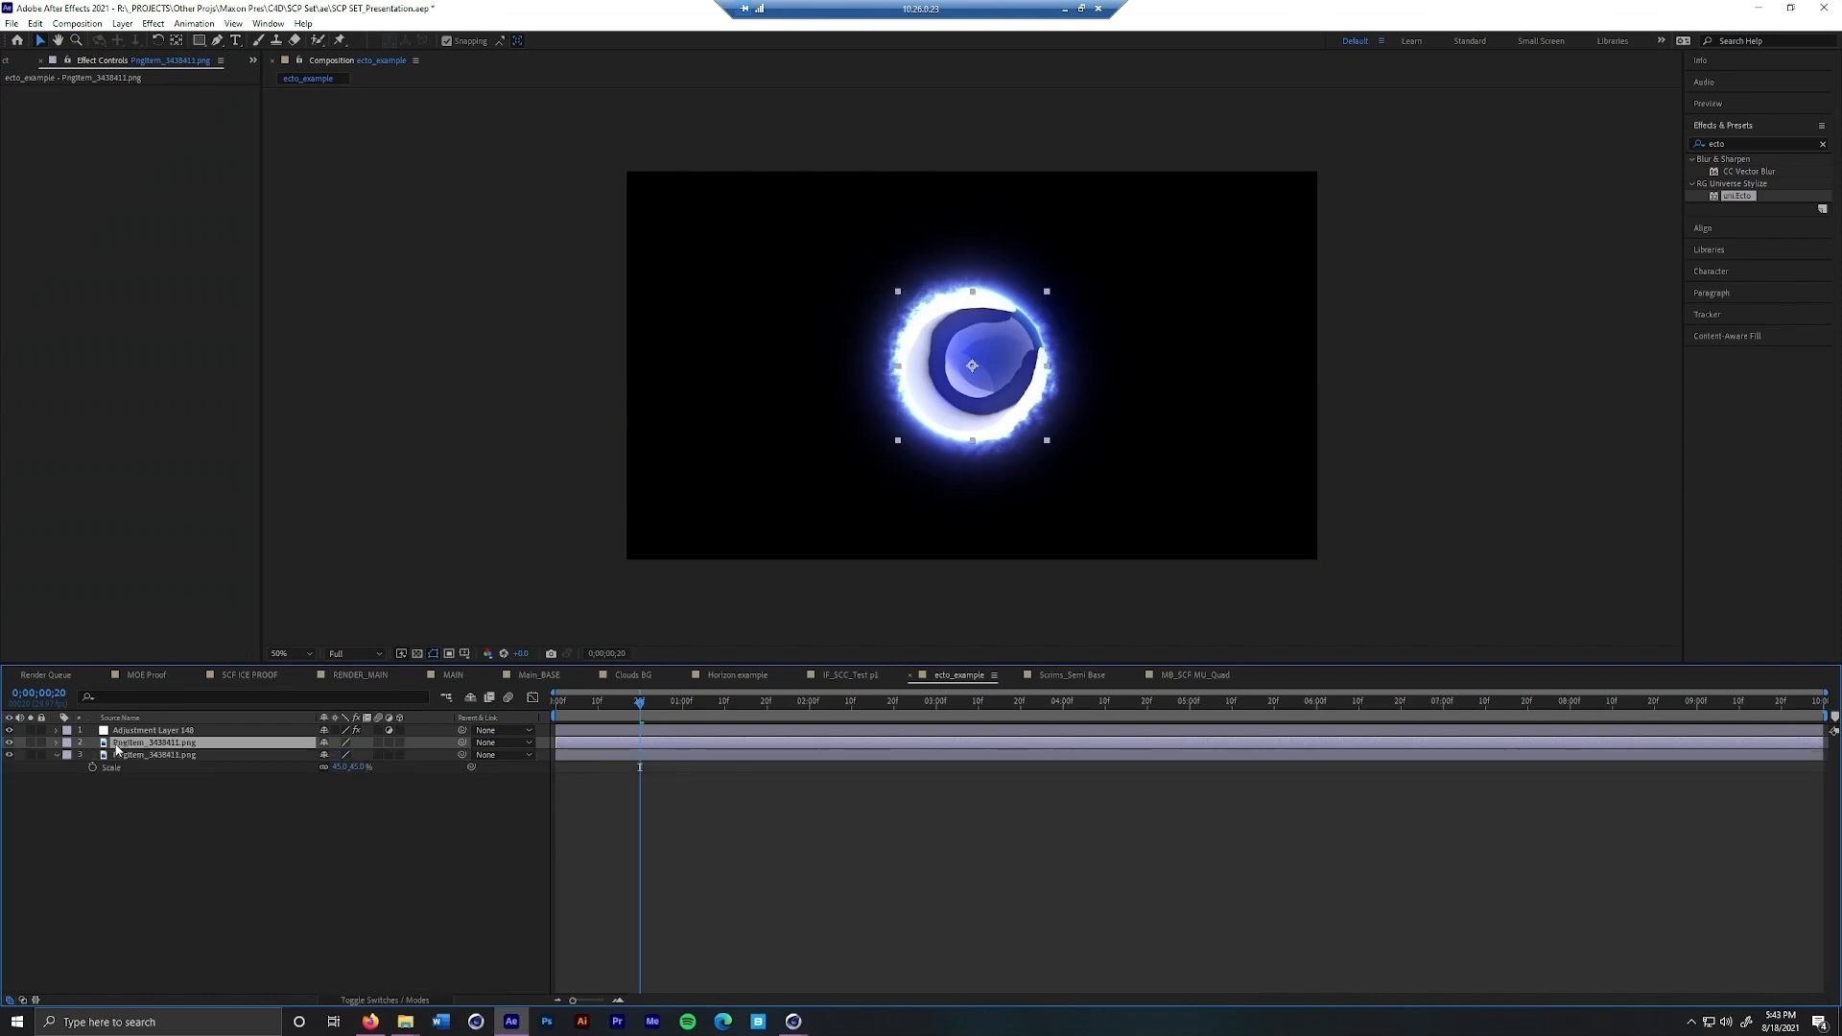
drag(123, 745, 130, 732)
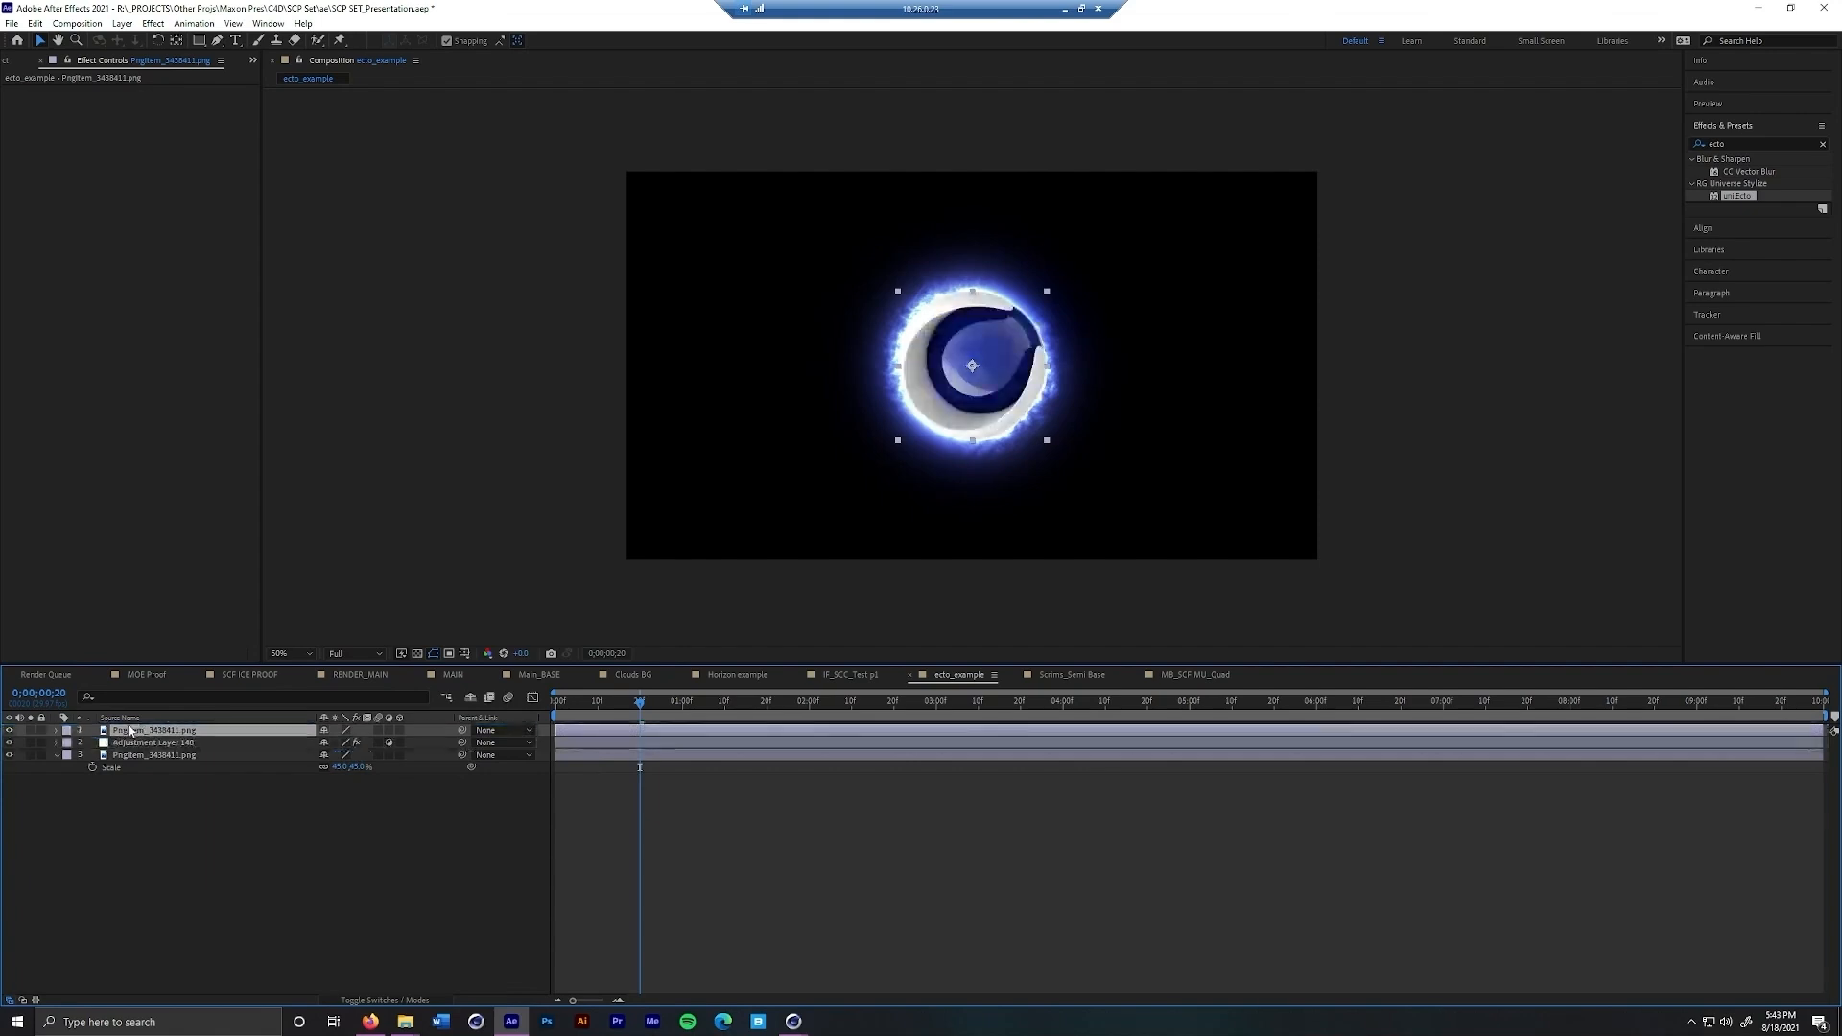
click(285, 904)
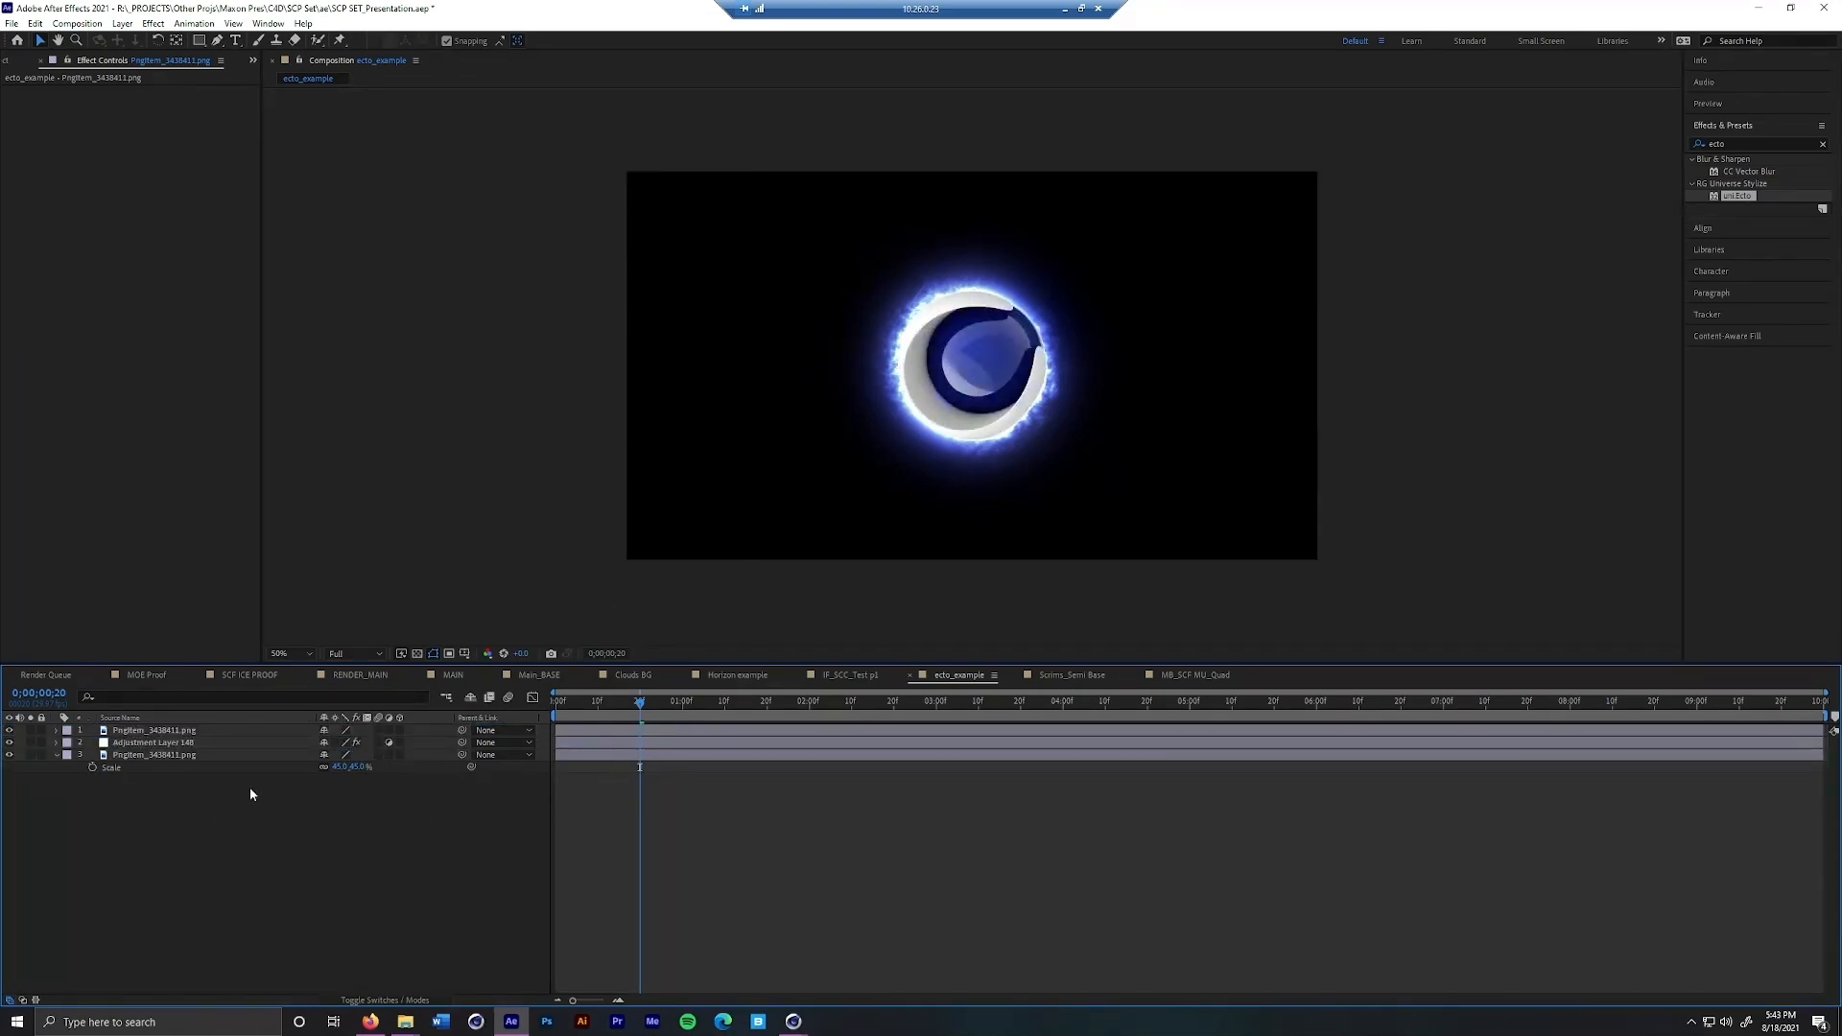
click(151, 732)
key(Delete)
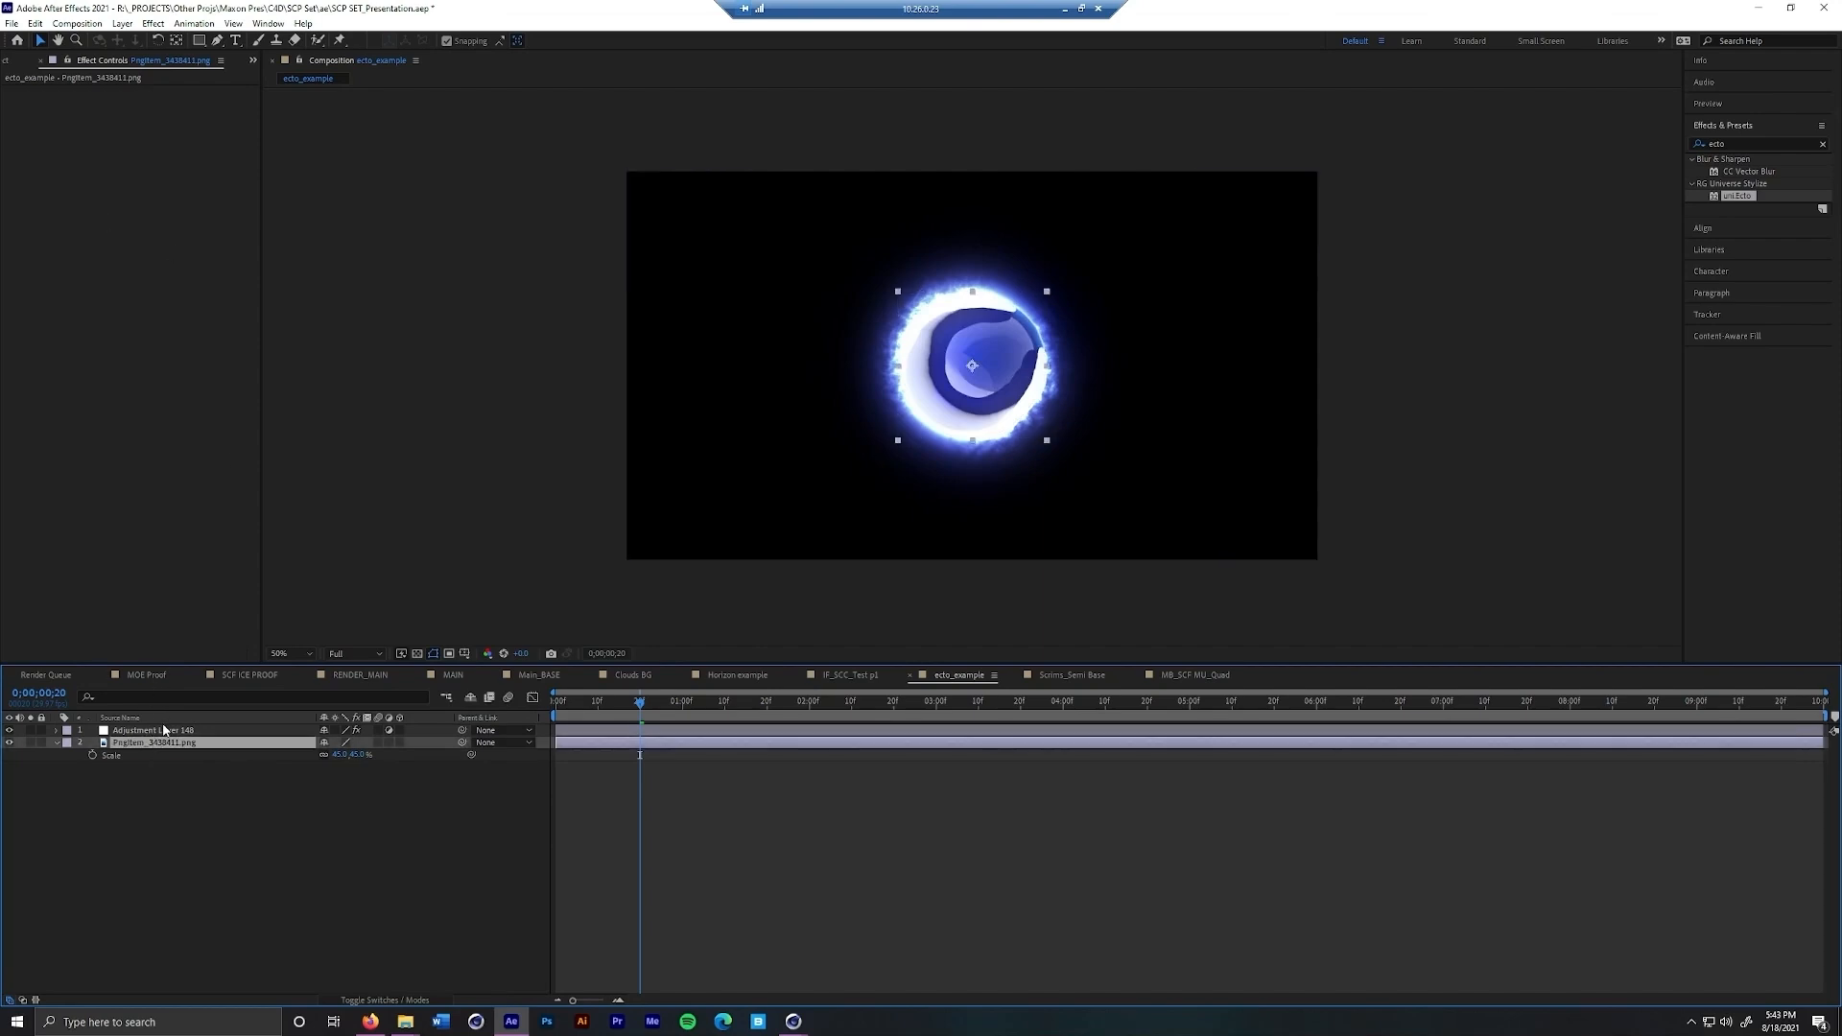
Move to the first frame of ecto_example and enable the rectangular mask in the adjustment layer's Ecto effect
click(164, 730)
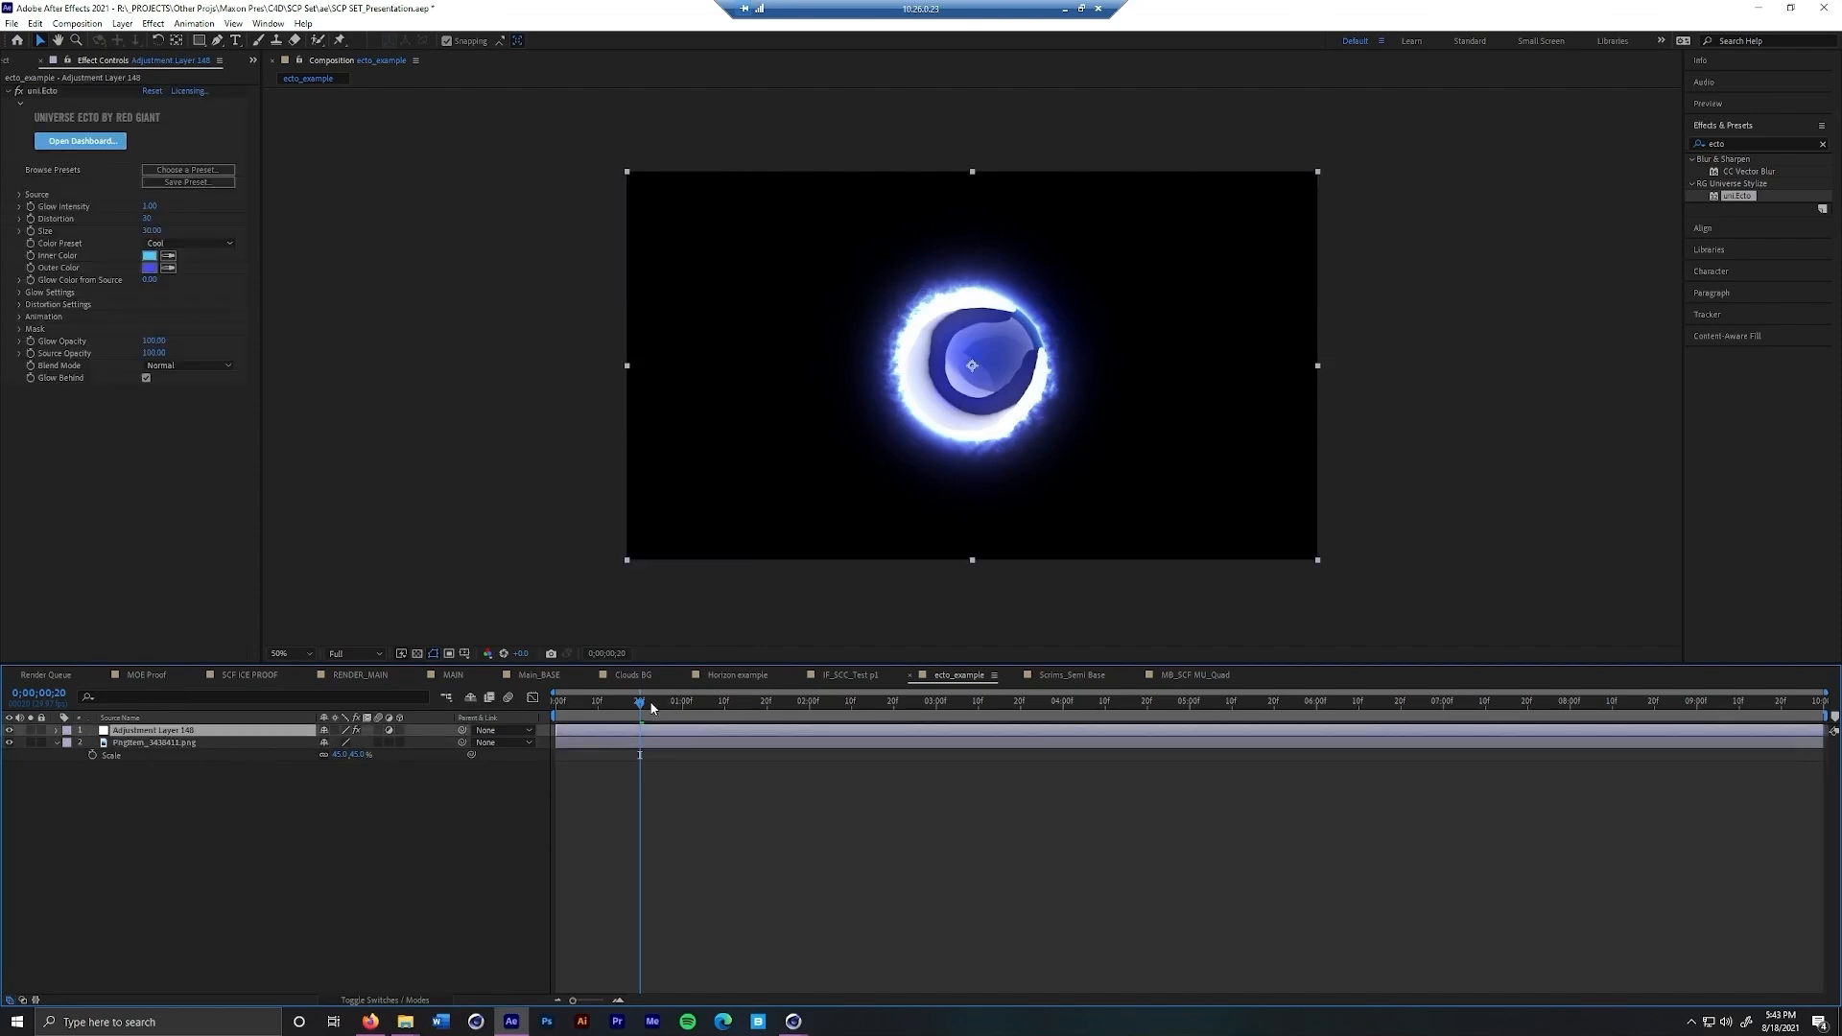
drag(640, 703, 556, 707)
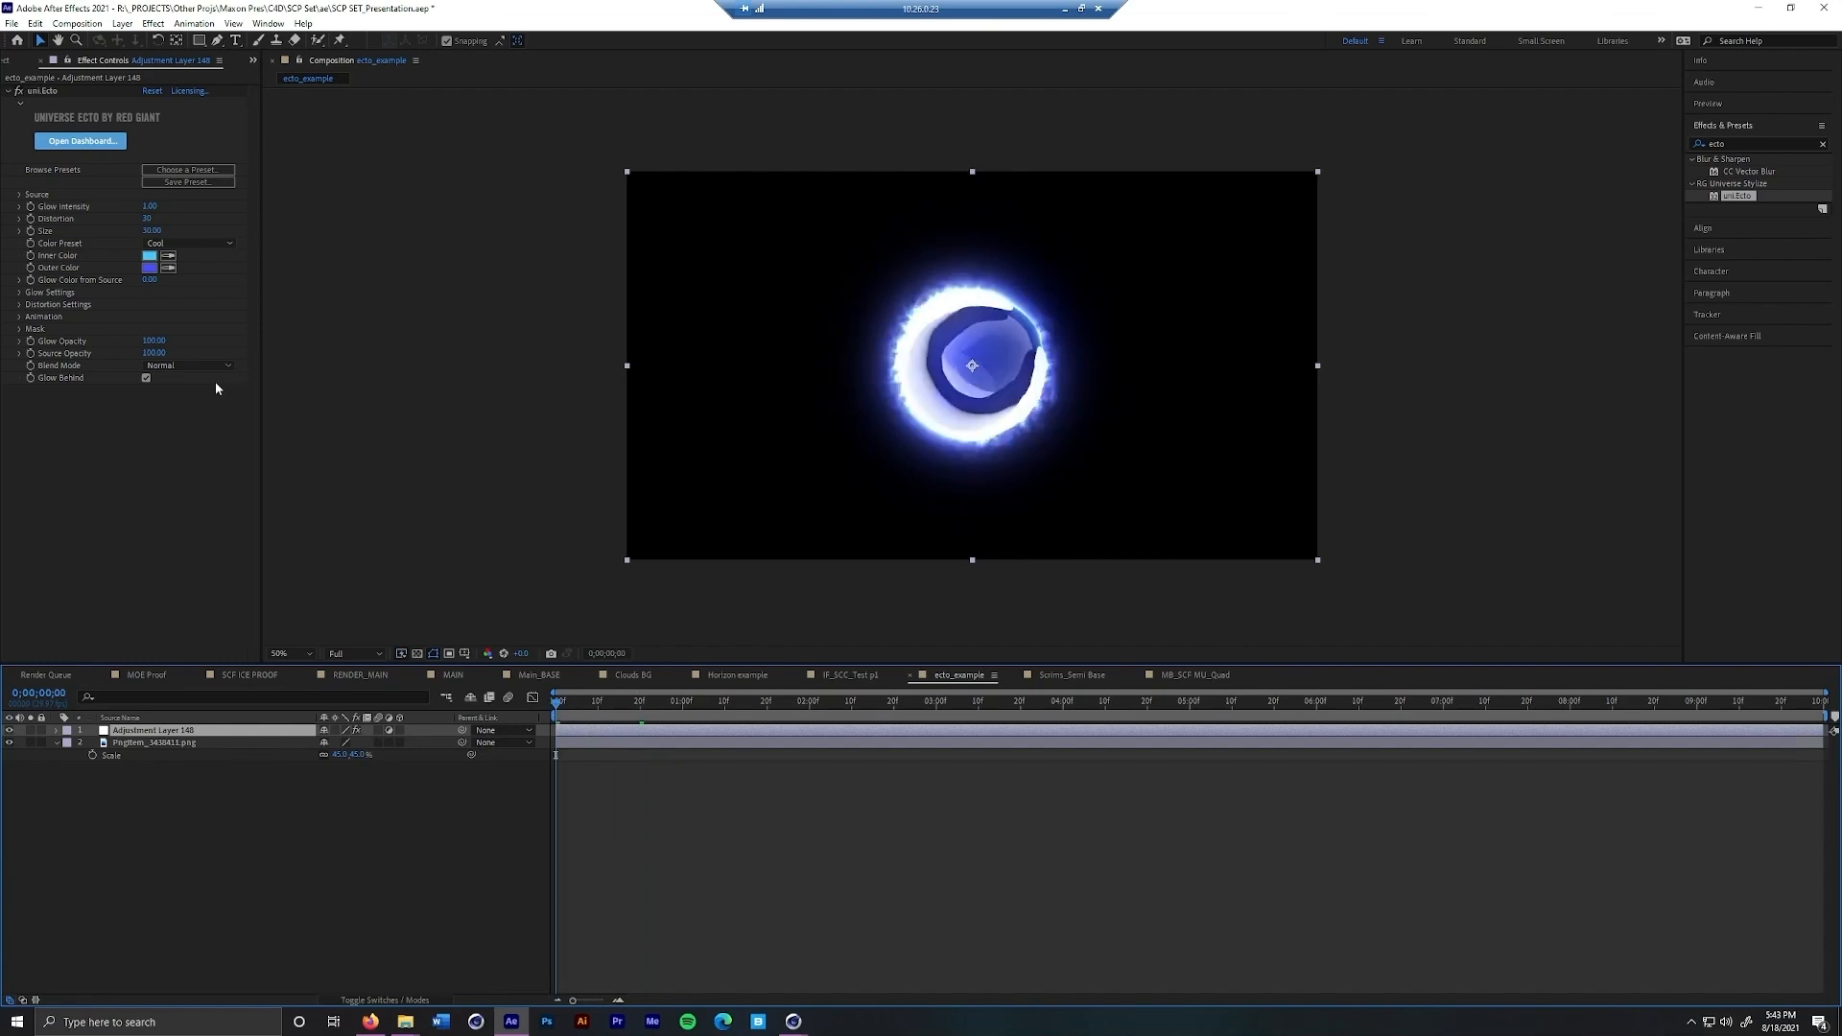
click(18, 294)
click(18, 295)
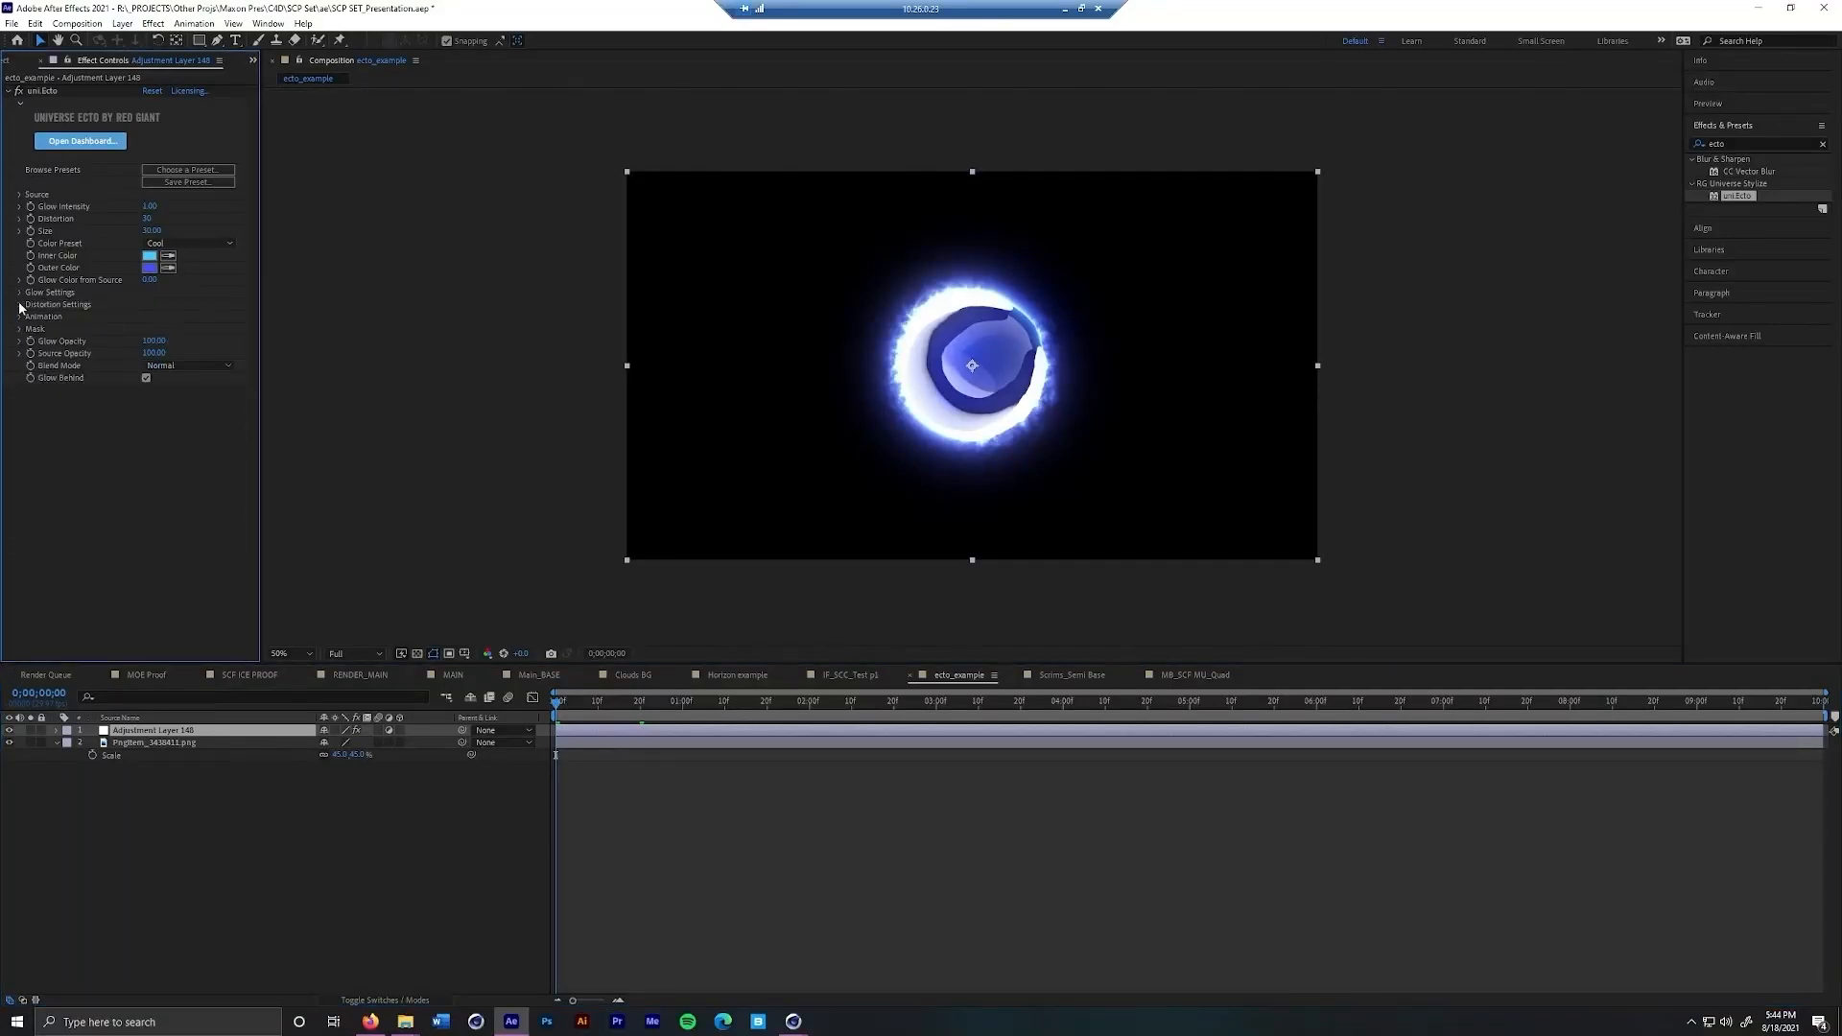
click(19, 306)
click(19, 306)
click(19, 318)
click(19, 317)
click(20, 329)
click(146, 342)
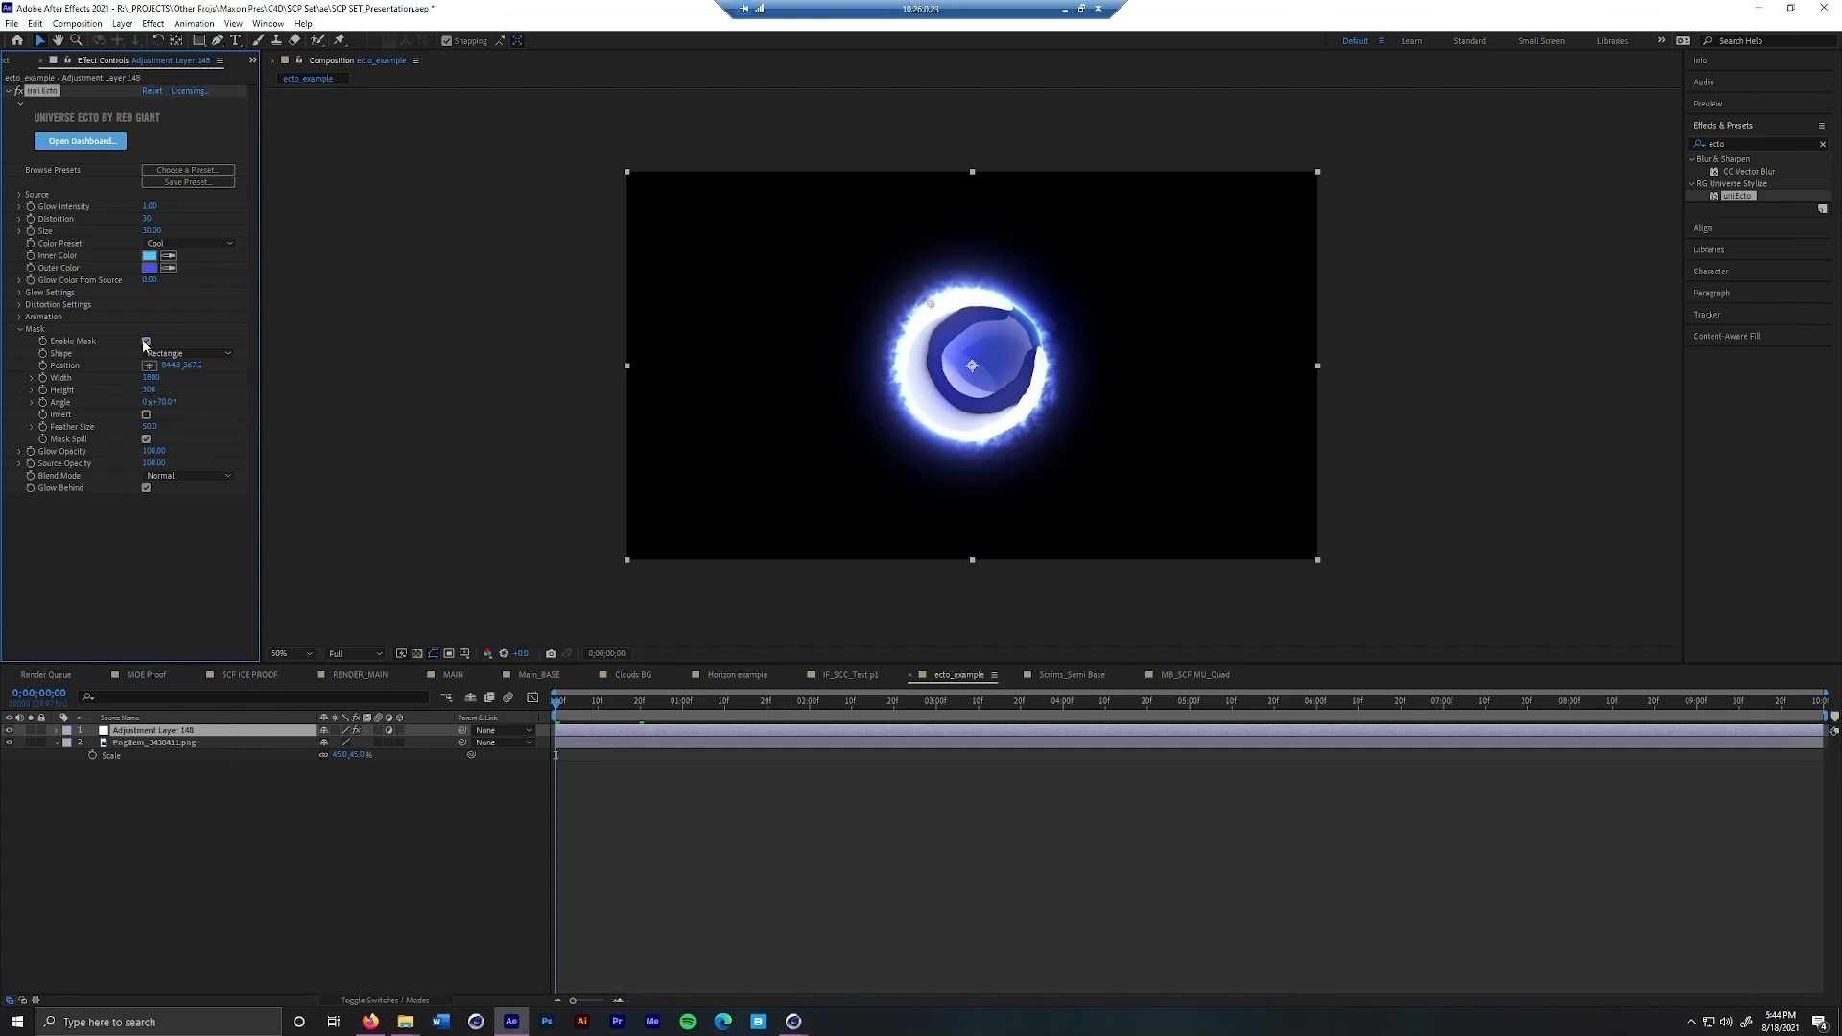
Keyframe the Ecto mask position from the logo's upper left at the first frame to its lower right at 0;00;02;03, and preview it
drag(930, 304, 729, 250)
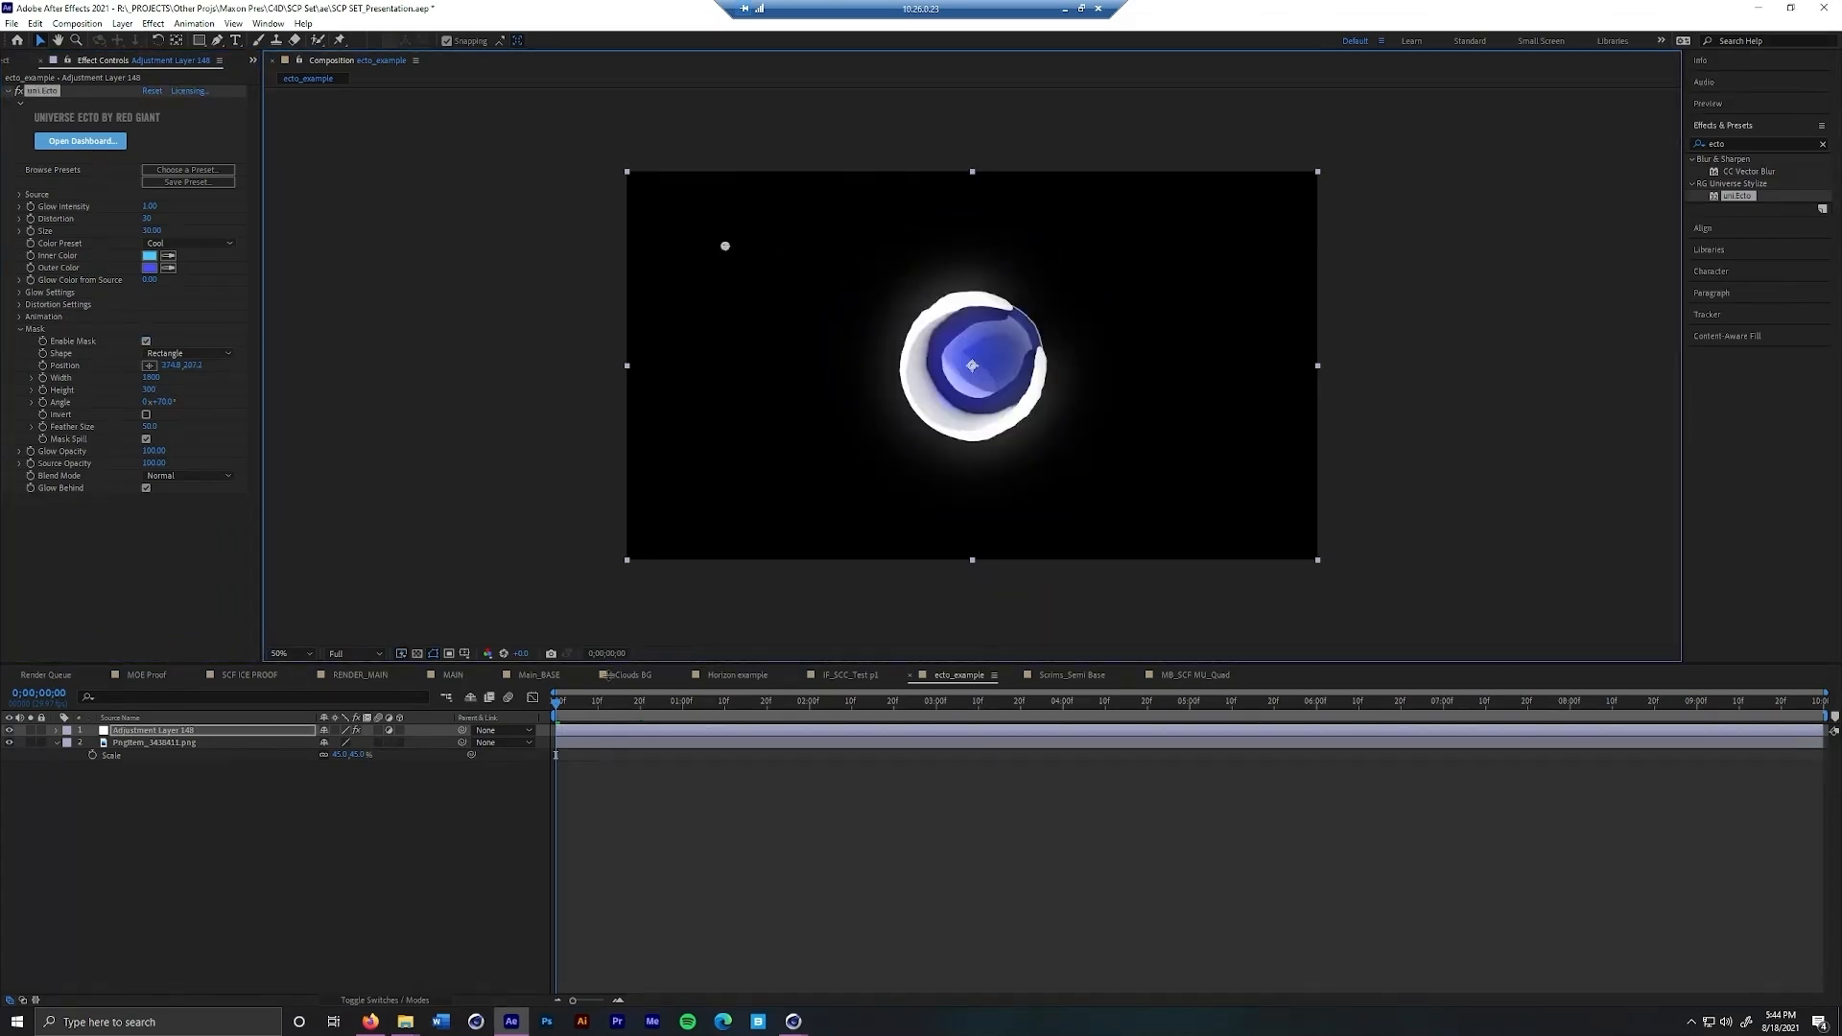
click(44, 365)
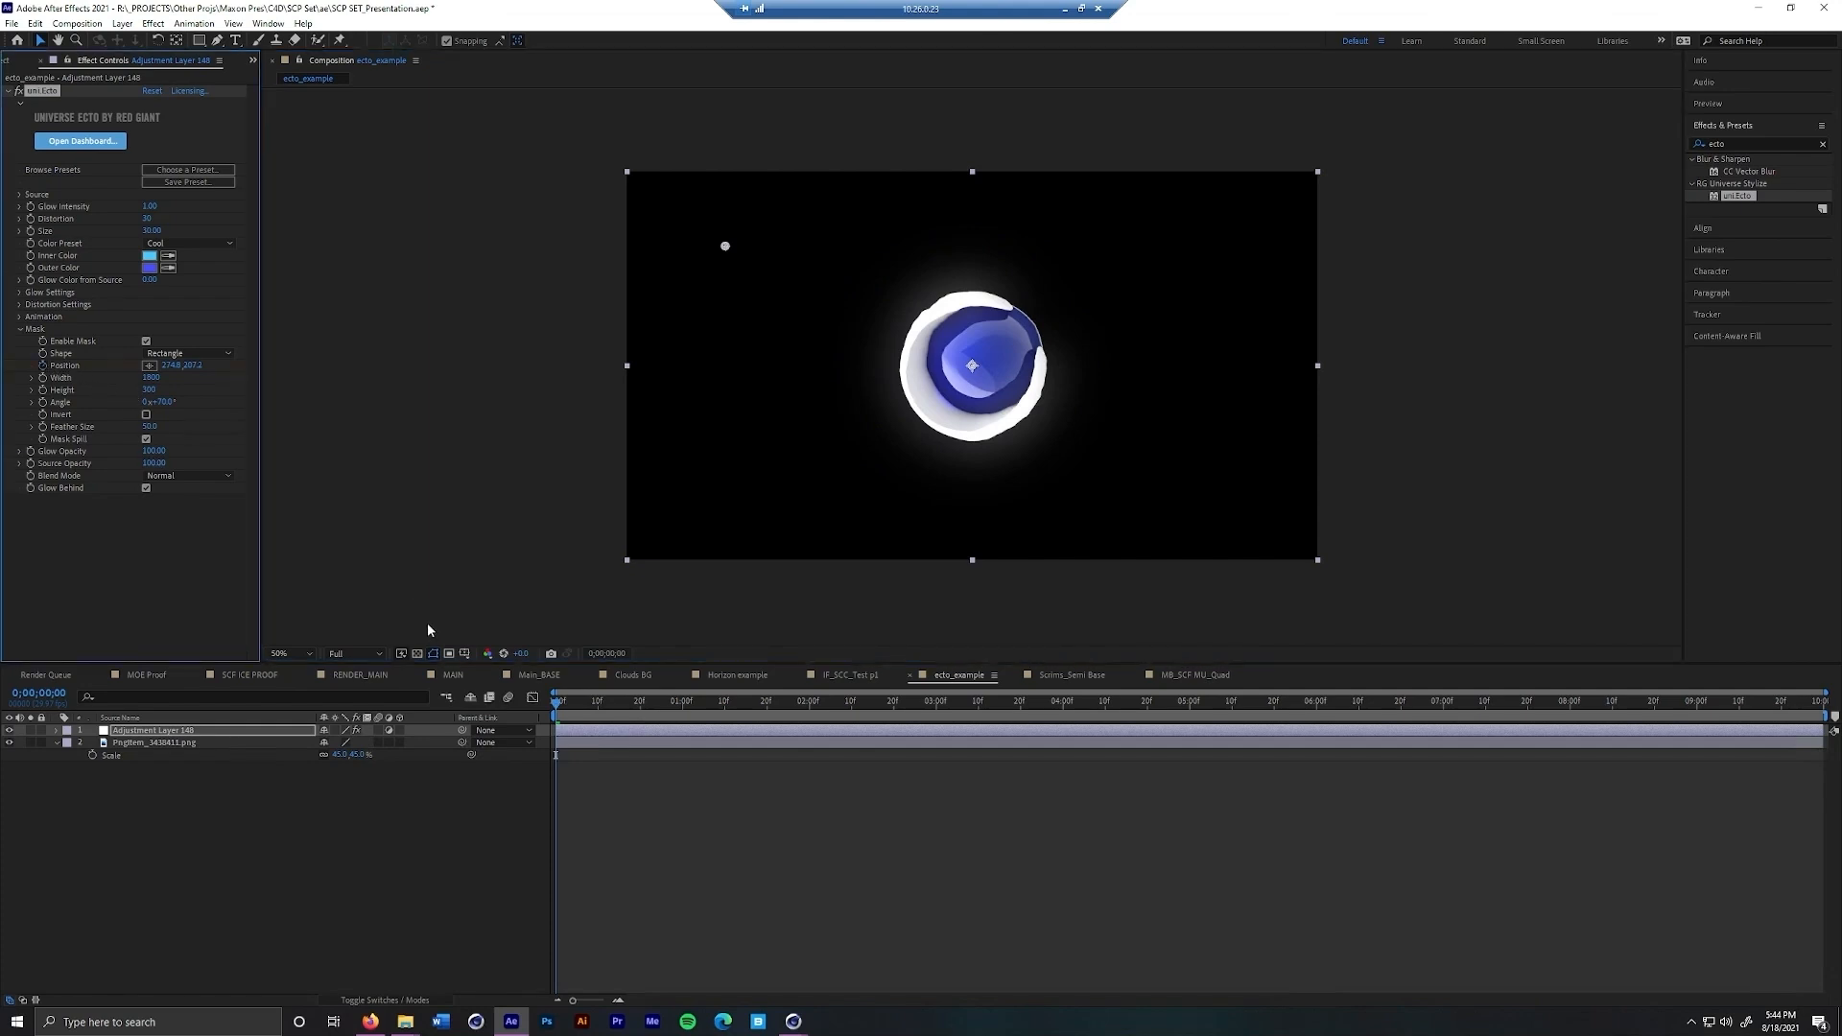
drag(564, 716, 822, 710)
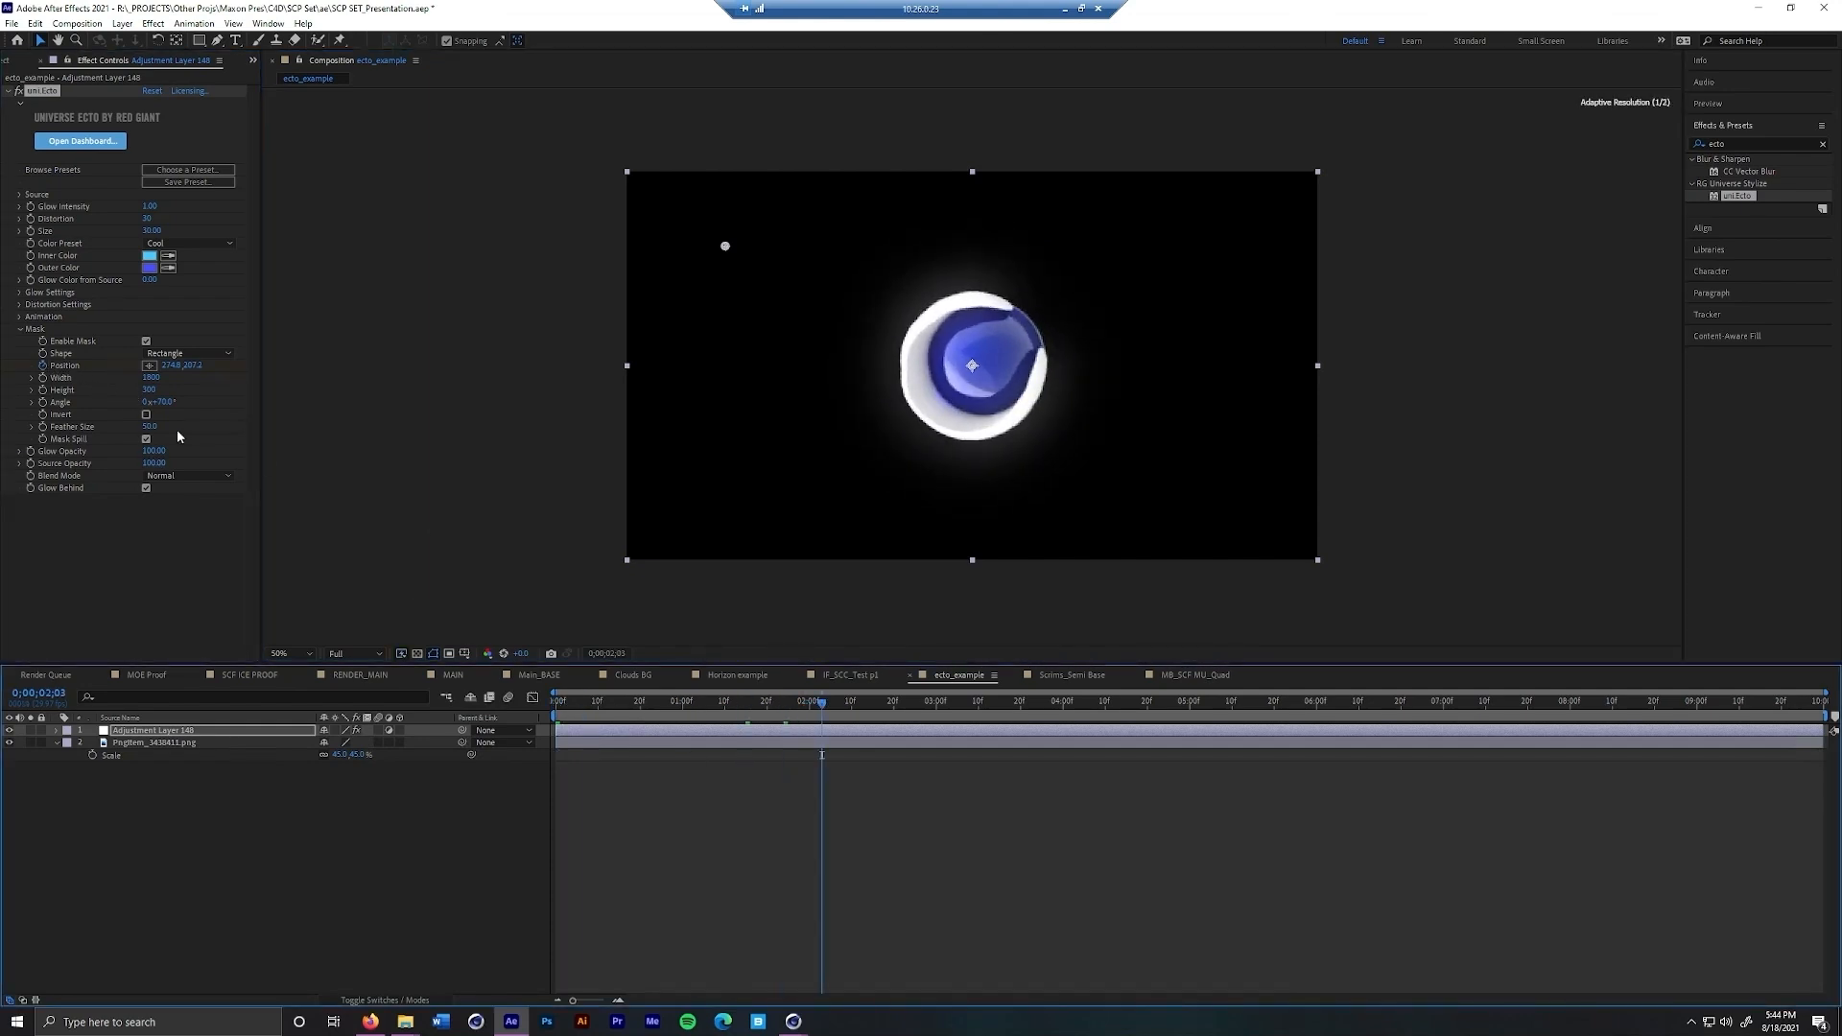
click(150, 365)
click(1139, 465)
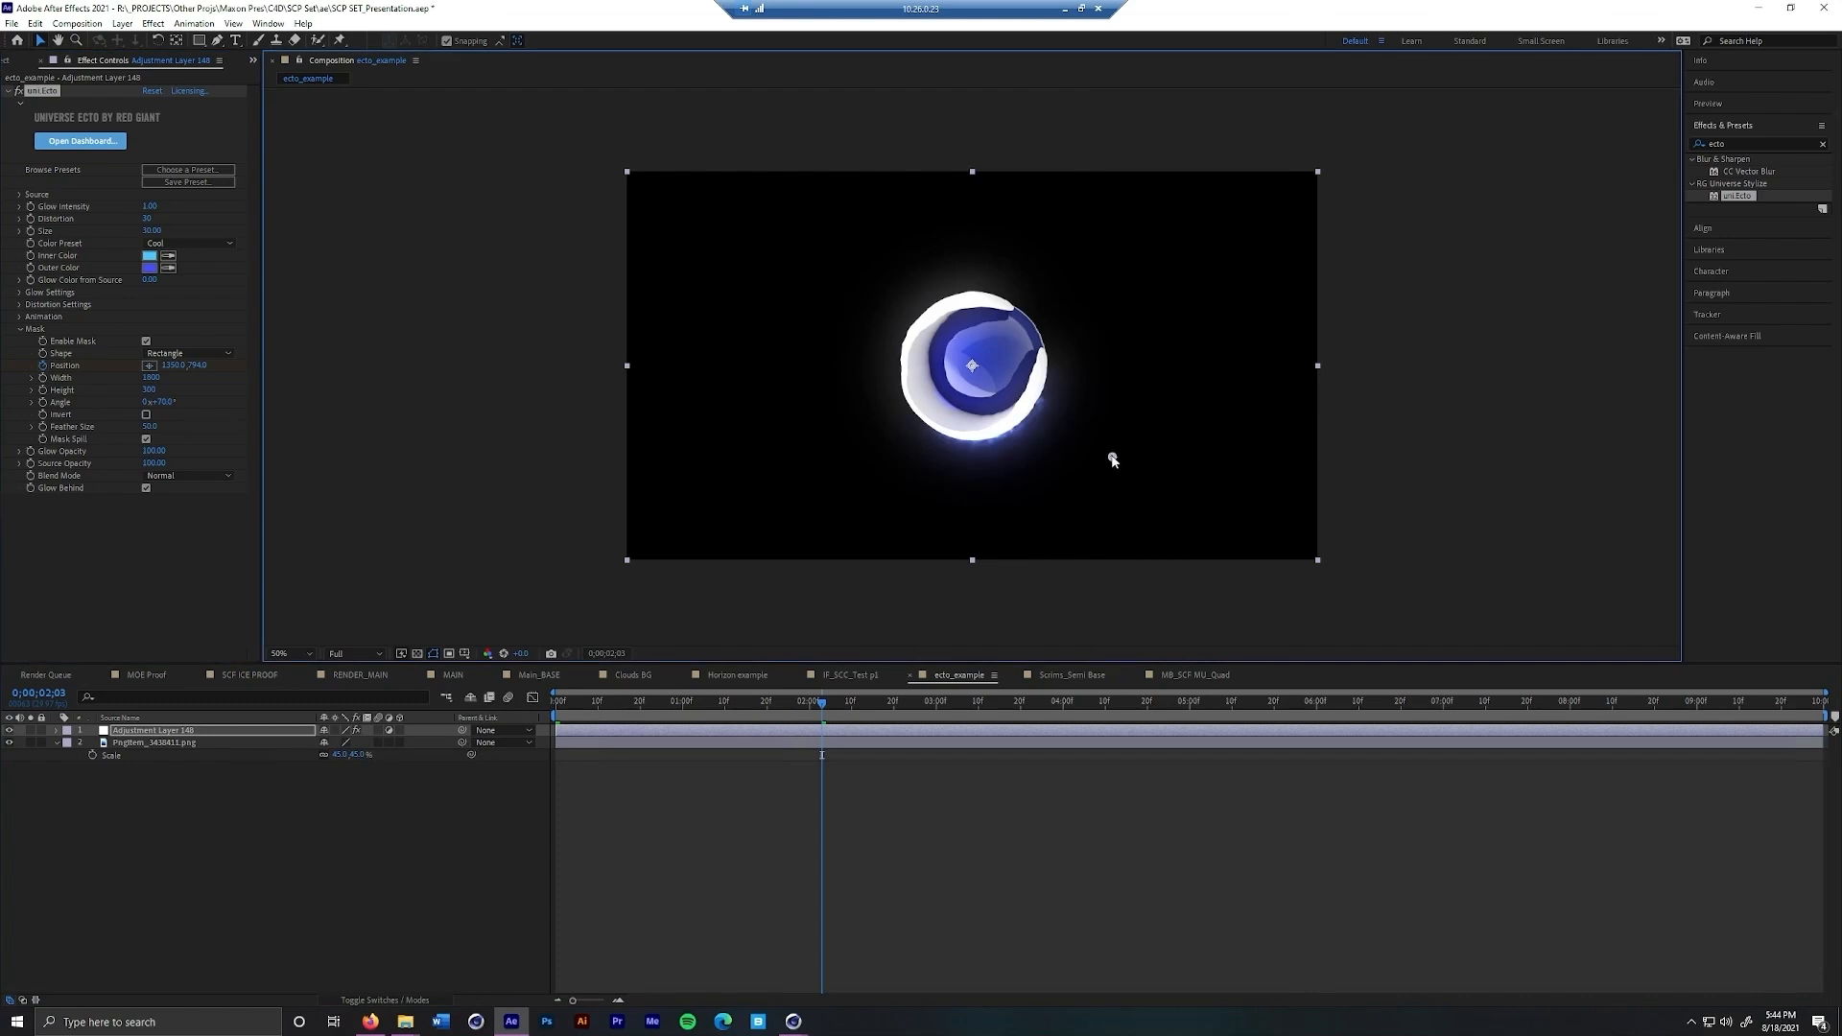
drag(1139, 464, 1176, 481)
key(space)
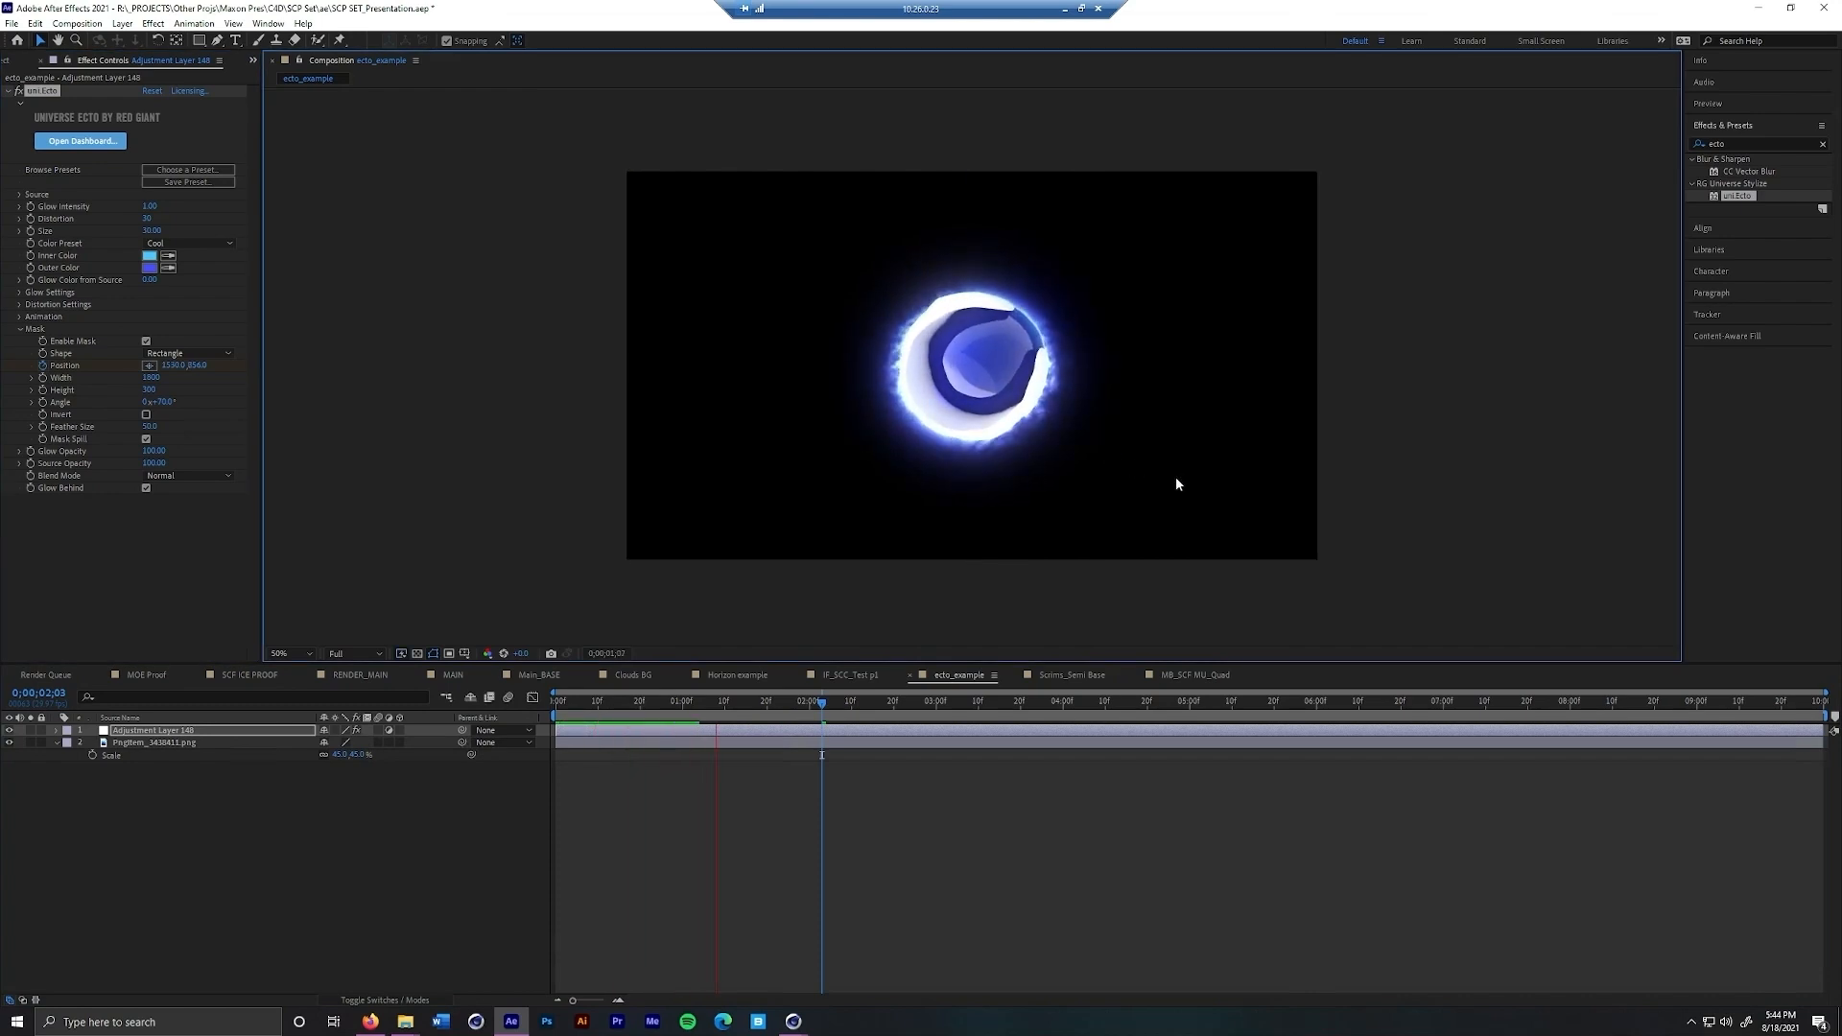
key(space)
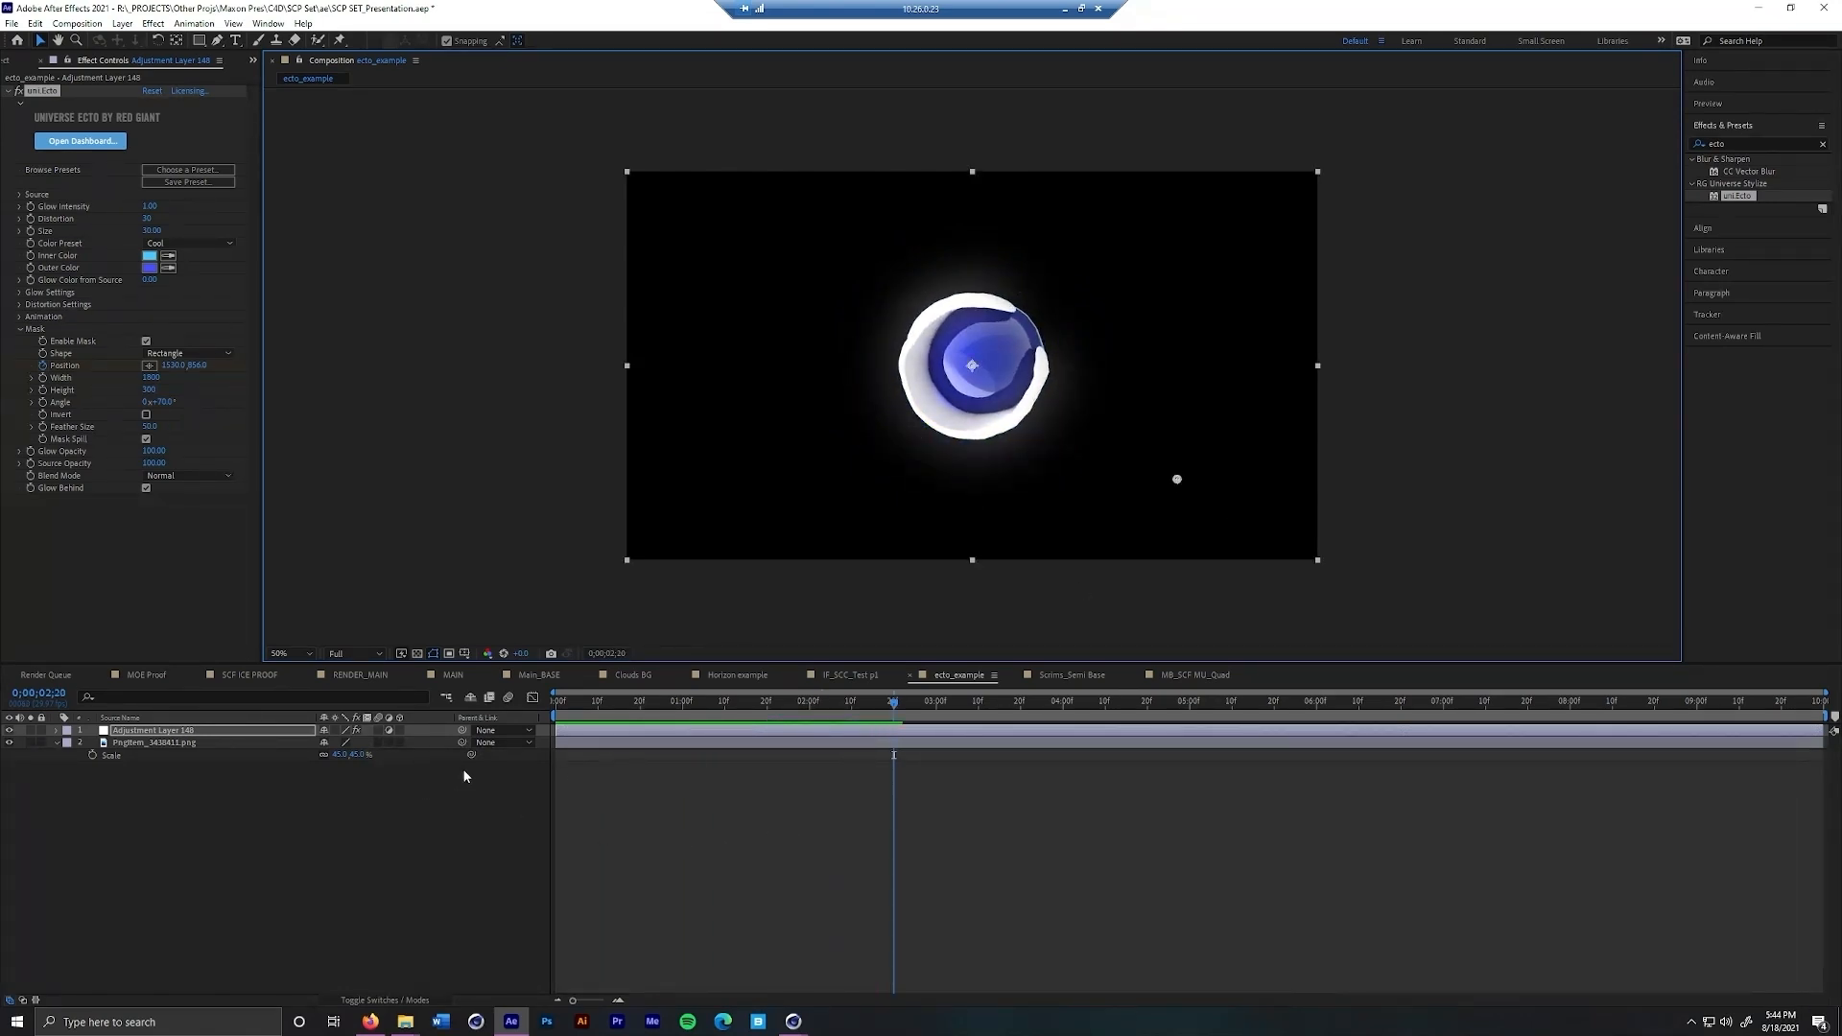
Add CC Light Sweep to the adjustment layer, place its center at the logo's upper edge and tilt its direction to the opposite diagonal
click(1748, 143)
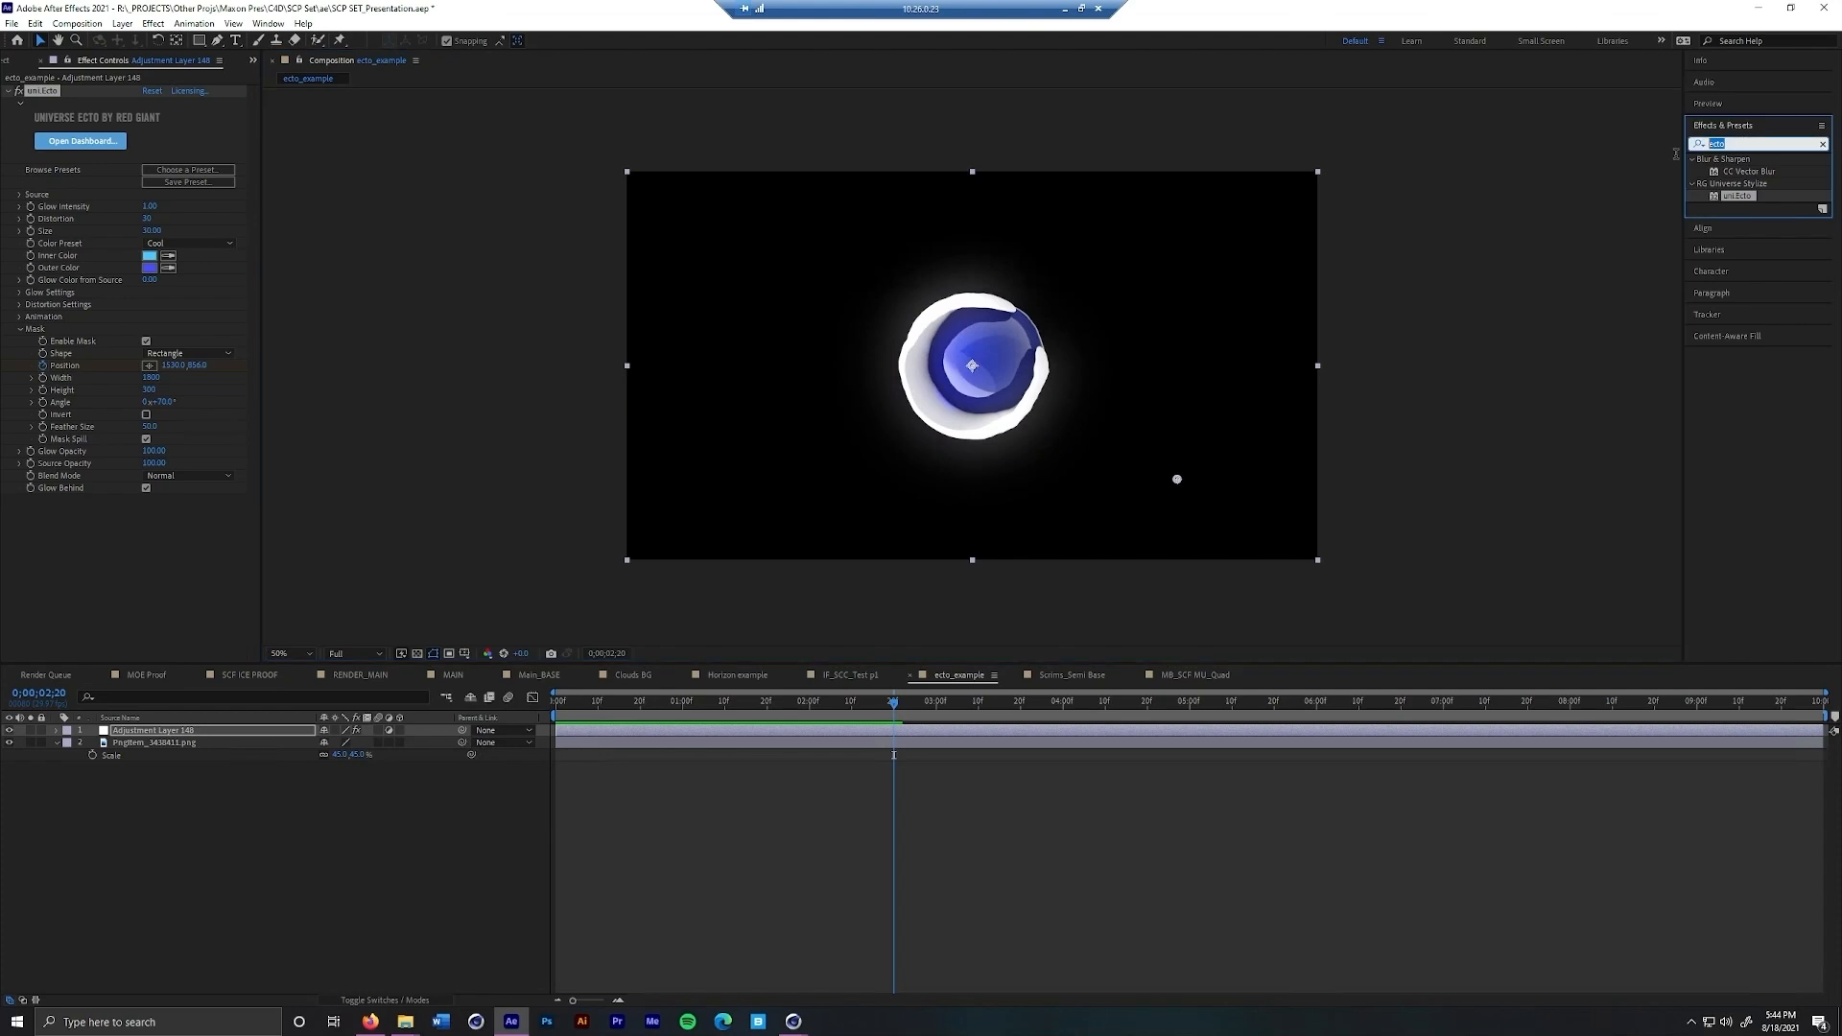
text(light s)
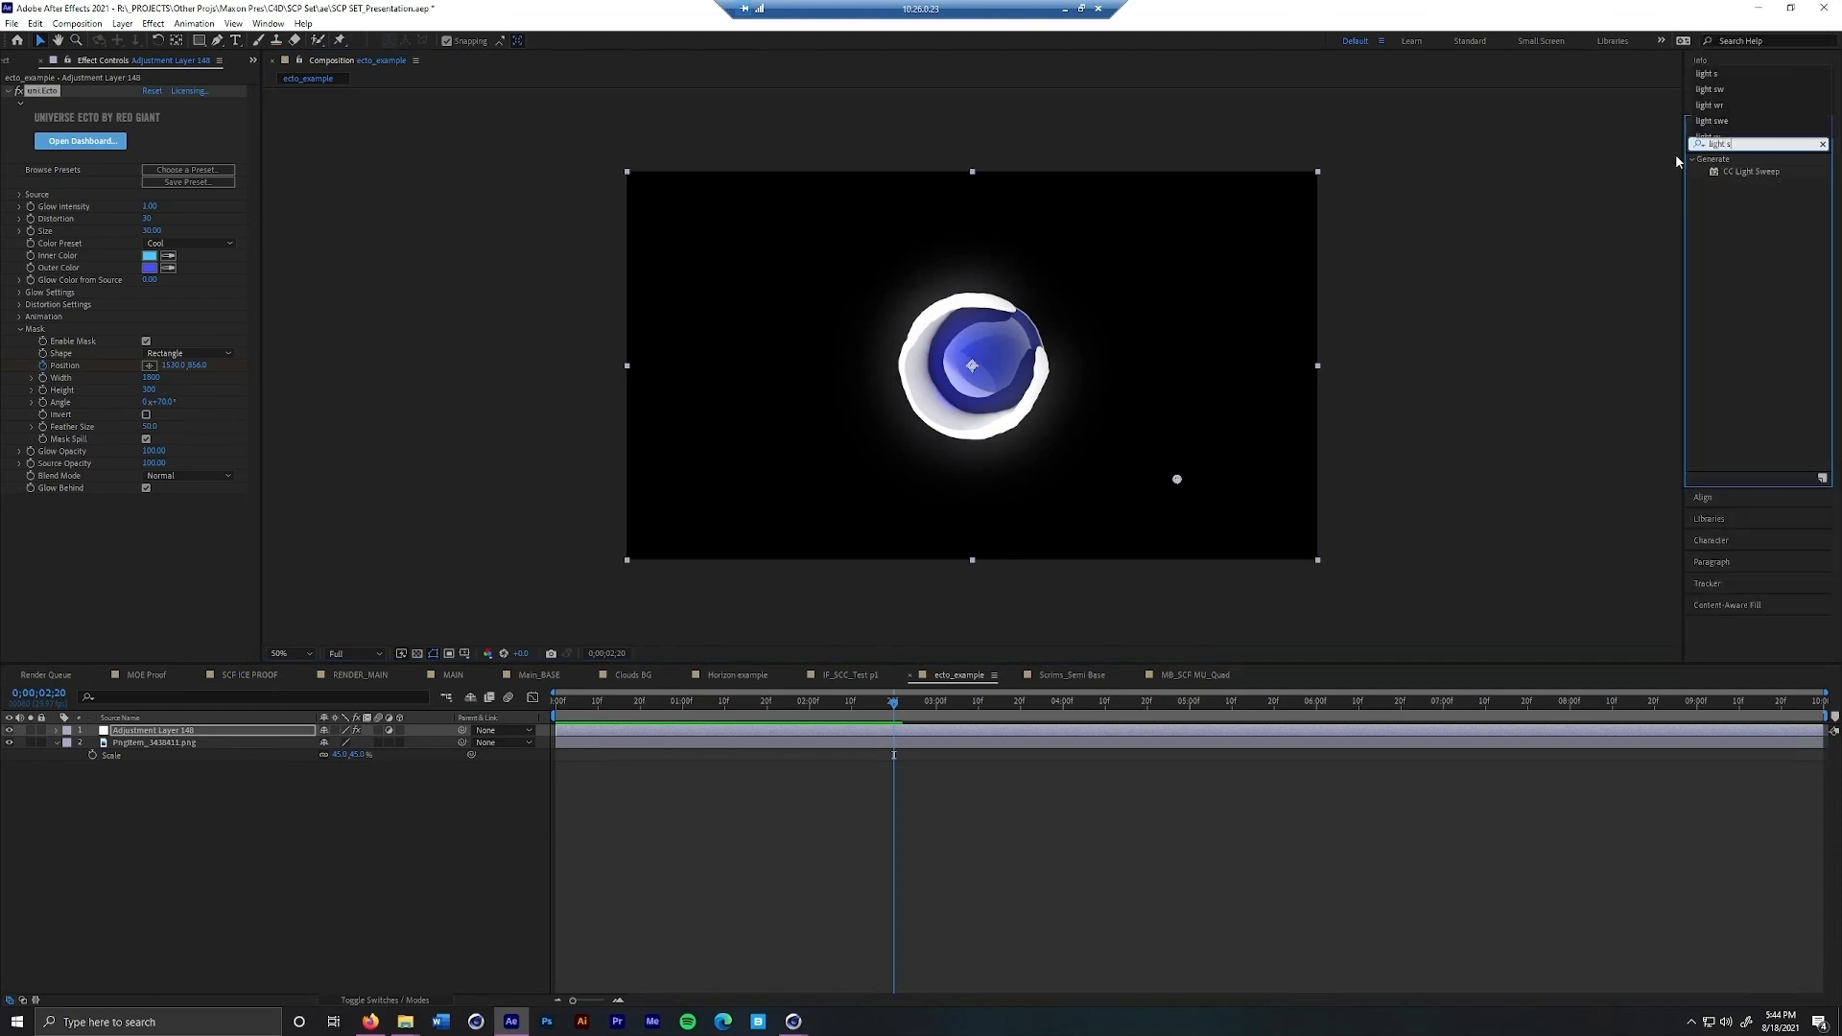
drag(1752, 171, 188, 598)
drag(971, 271, 895, 326)
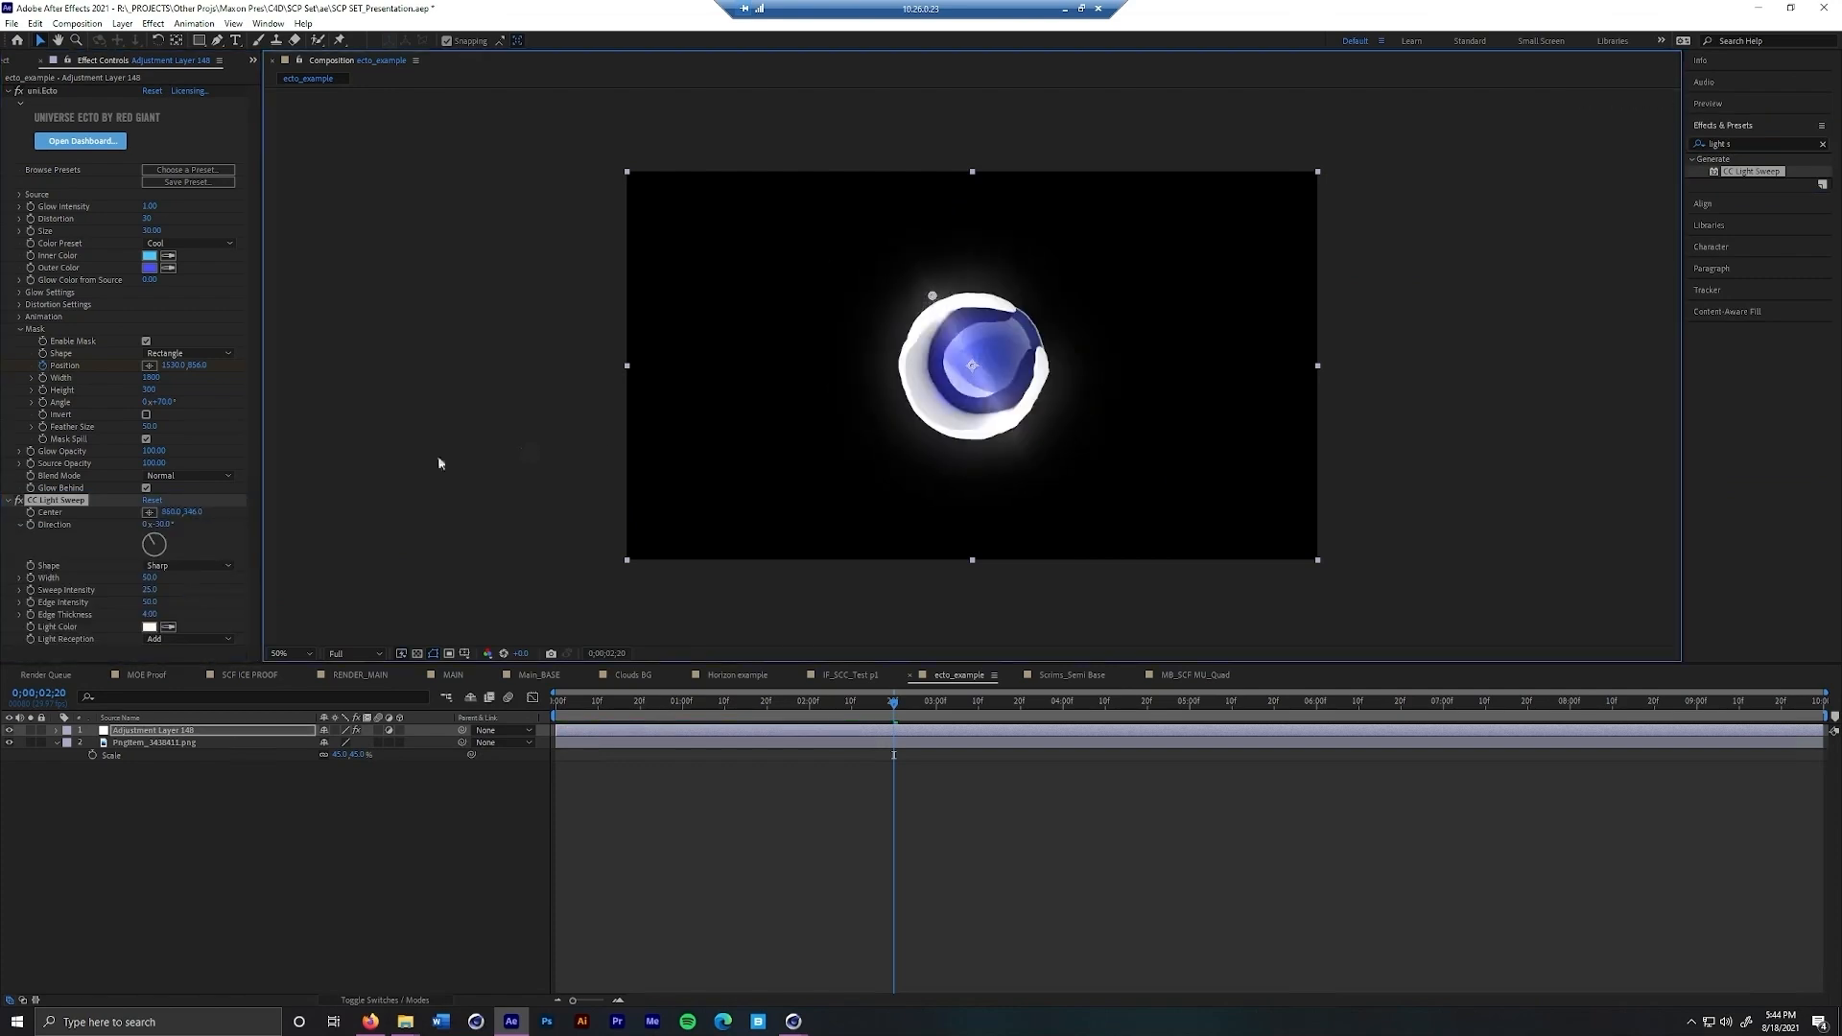
drag(165, 537, 159, 538)
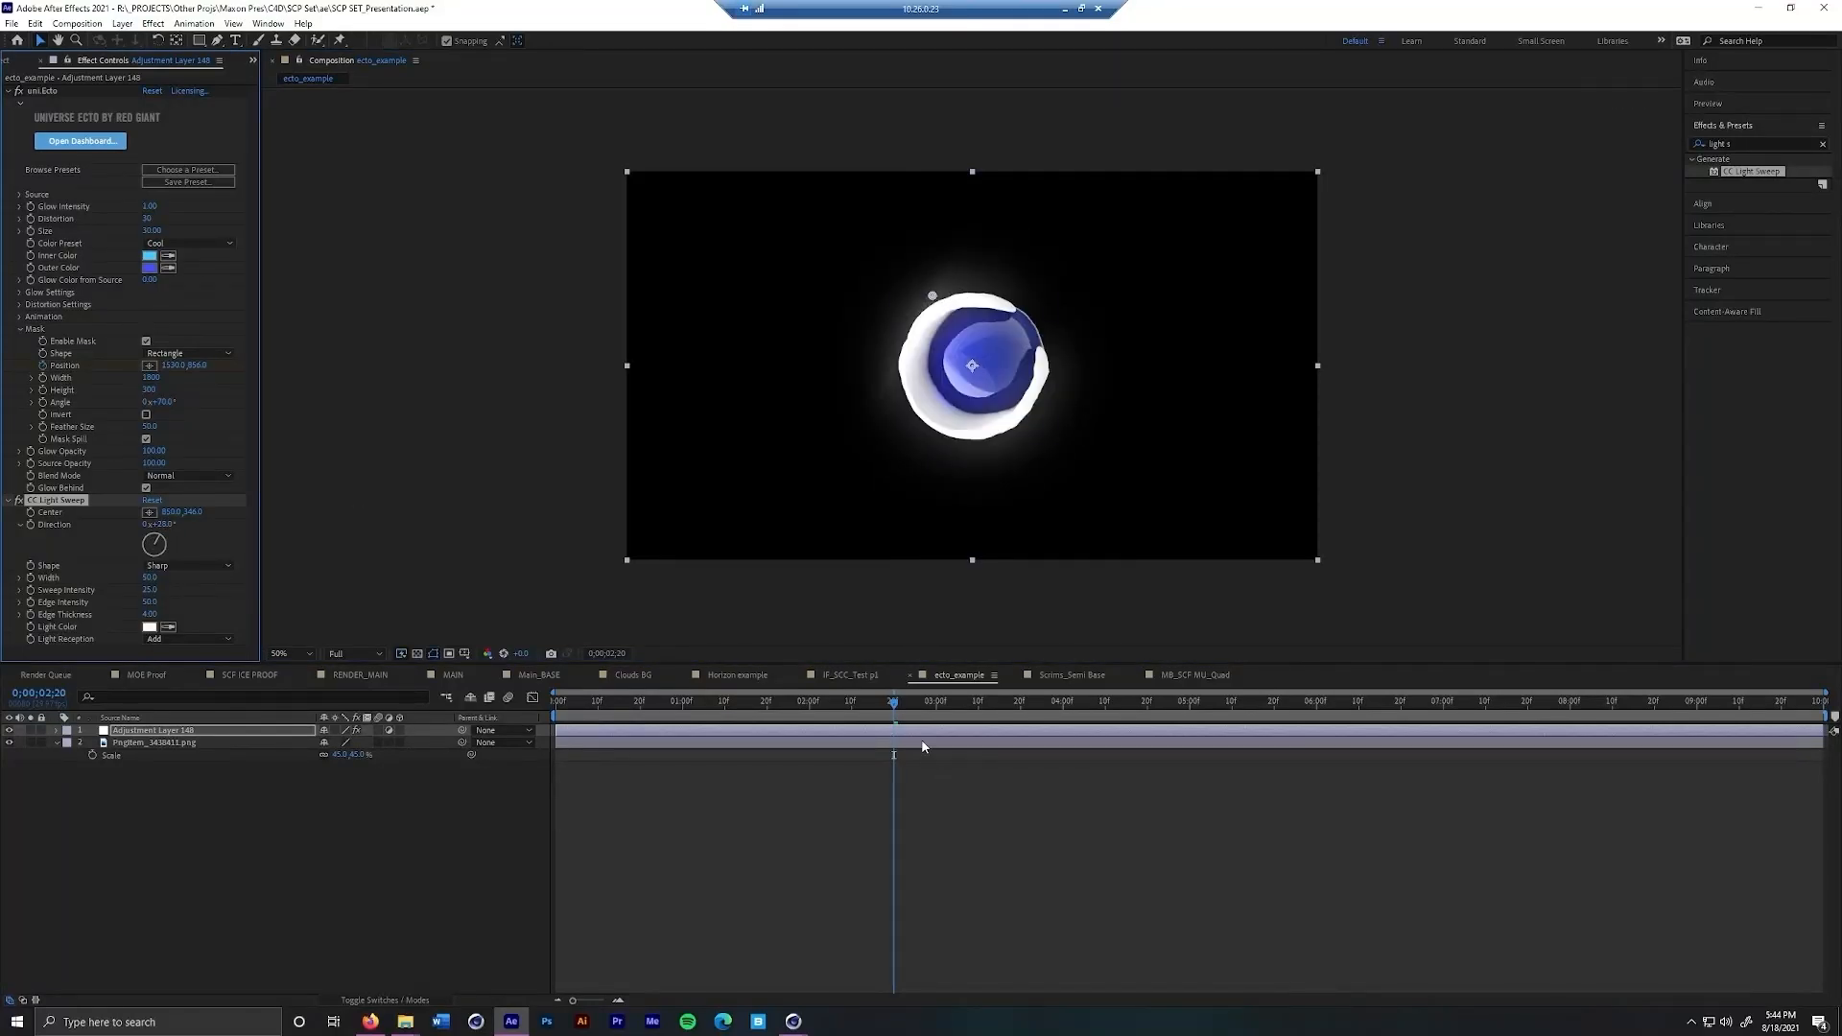
Keyframe the light sweep's center from the logo's upper left at 0;00;01;12 to its lower right at 0;00;02;18, and preview it
drag(874, 713, 731, 737)
drag(931, 296, 803, 247)
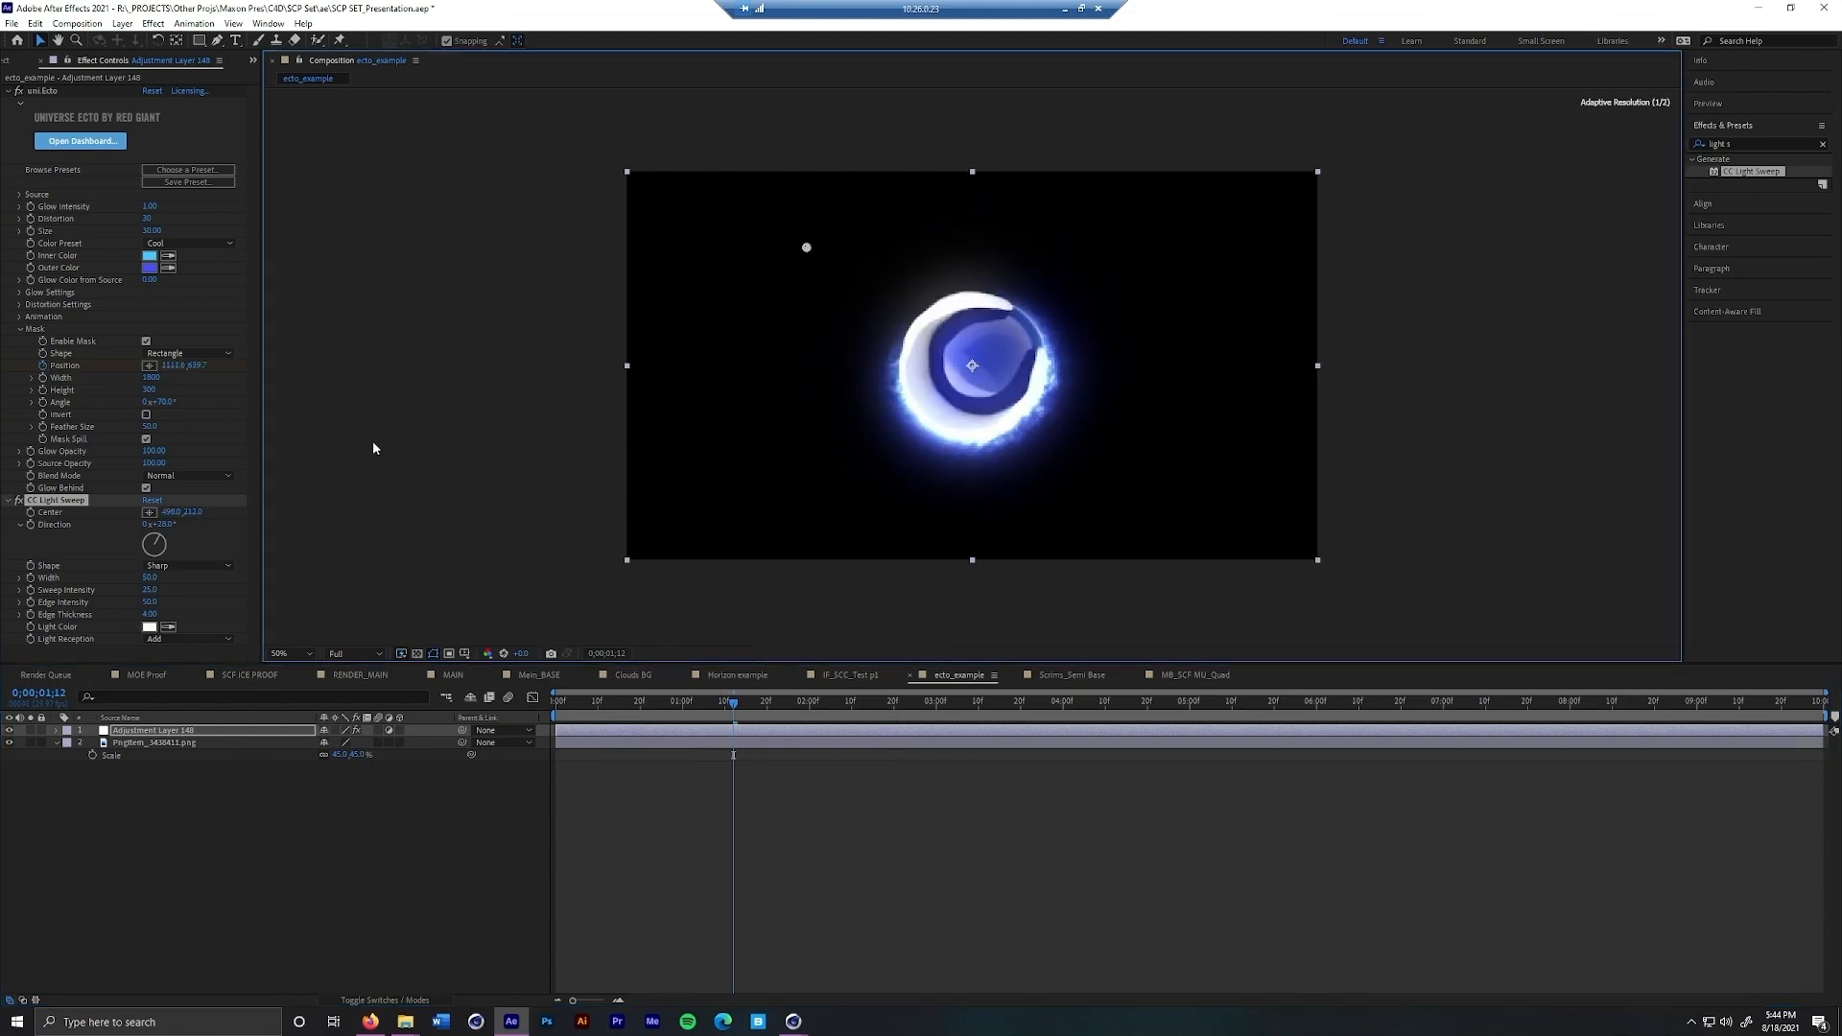
click(32, 513)
drag(743, 701, 885, 701)
drag(805, 251, 1158, 443)
key(space)
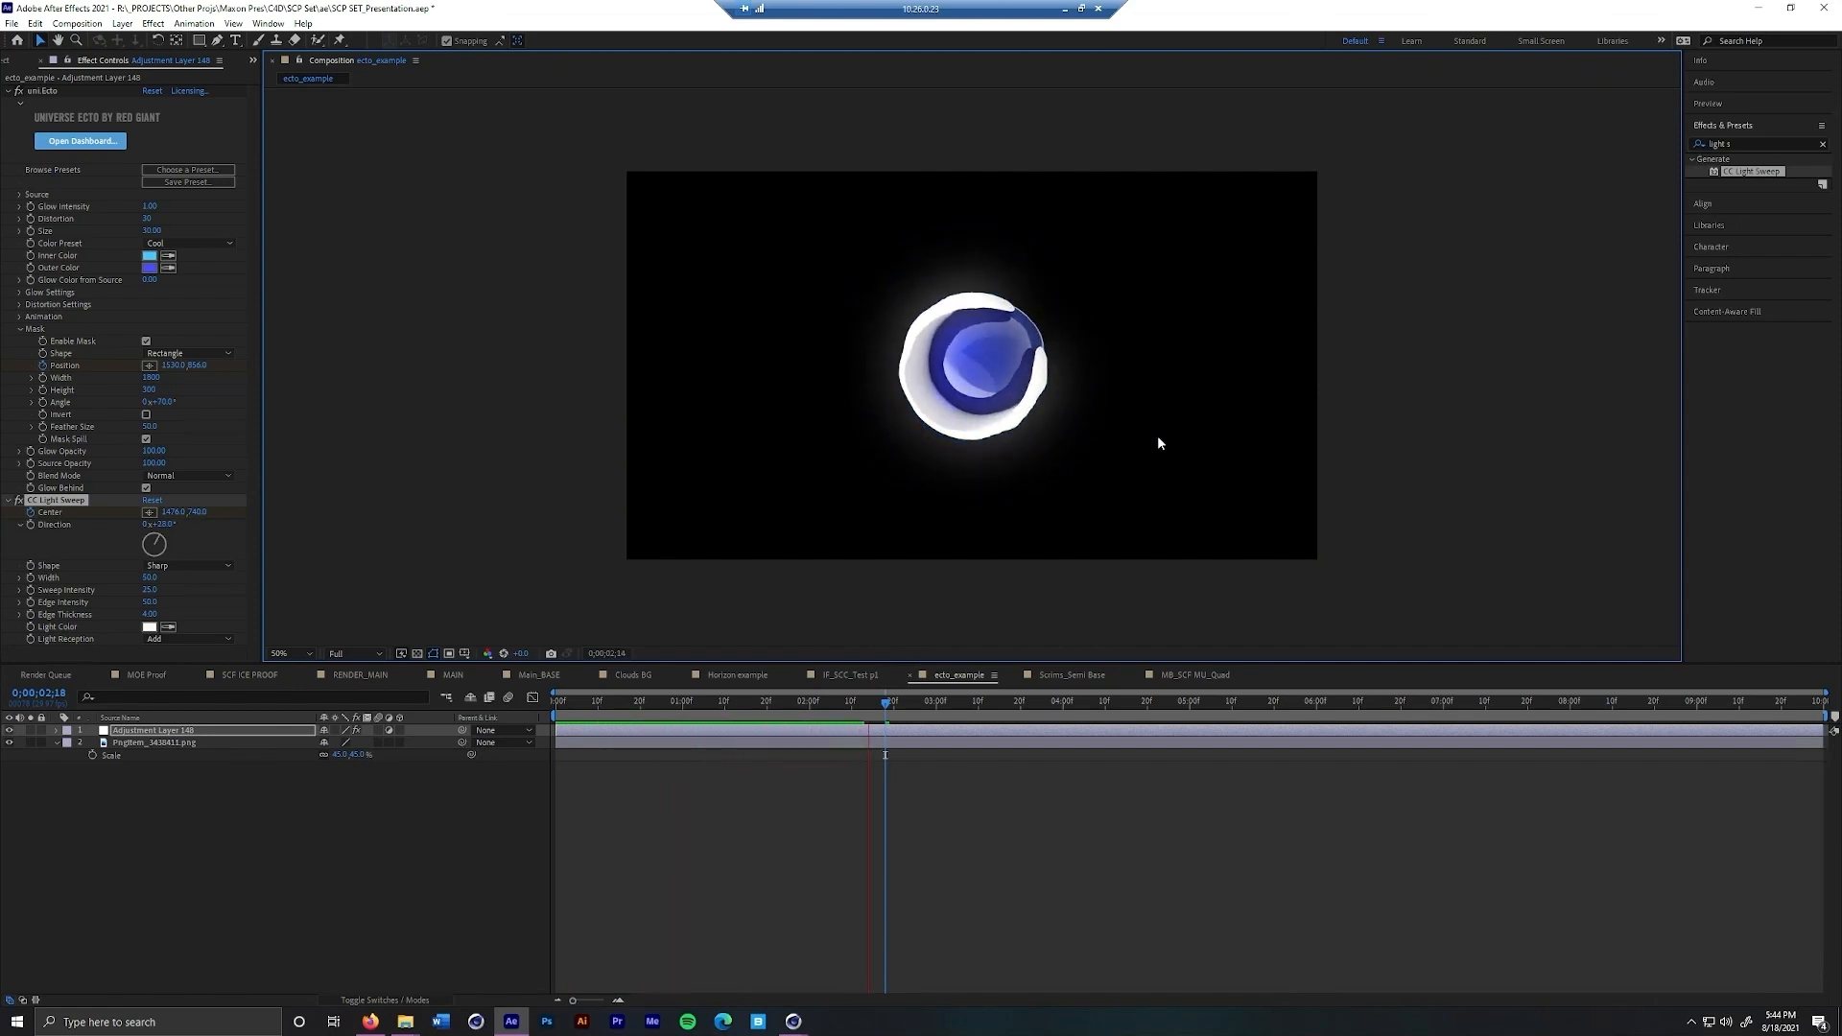
key(space)
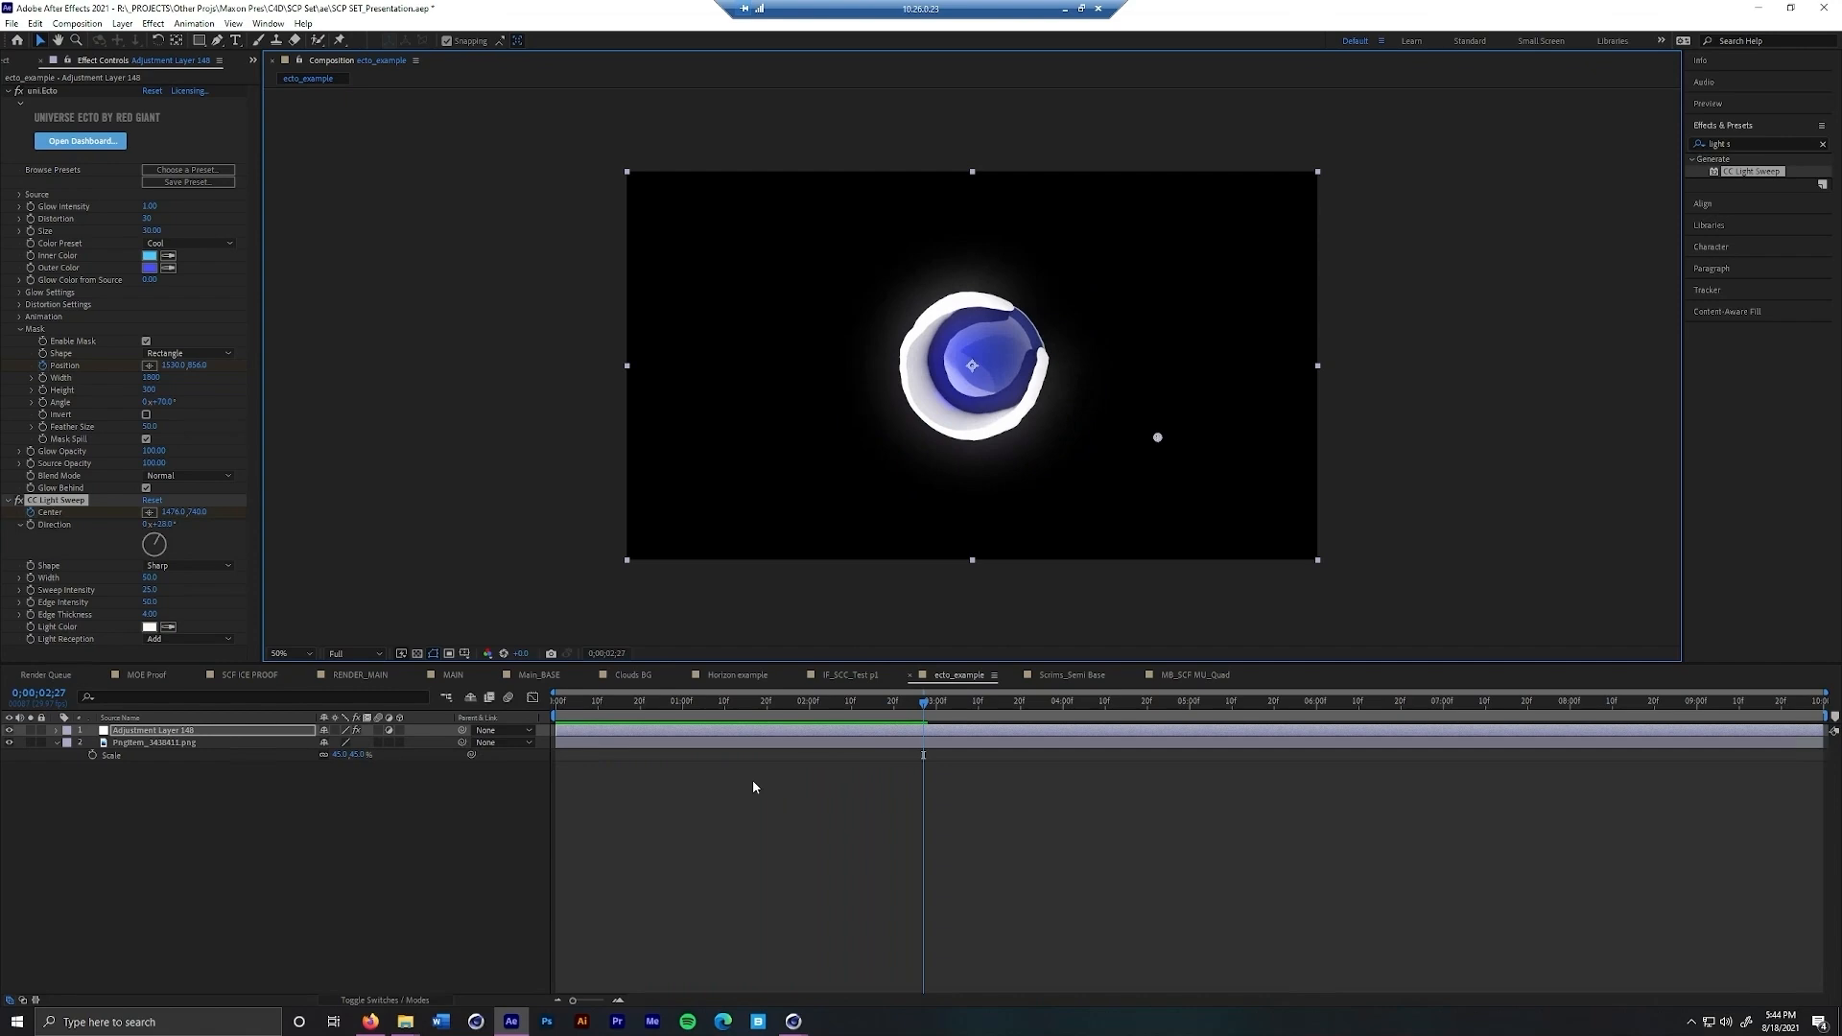
Reveal the layer's keyframes, shift the light sweep's center keyframes earlier to start at 0;00;01;01, and preview the result
key(u)
drag(703, 770, 893, 779)
drag(733, 785, 688, 785)
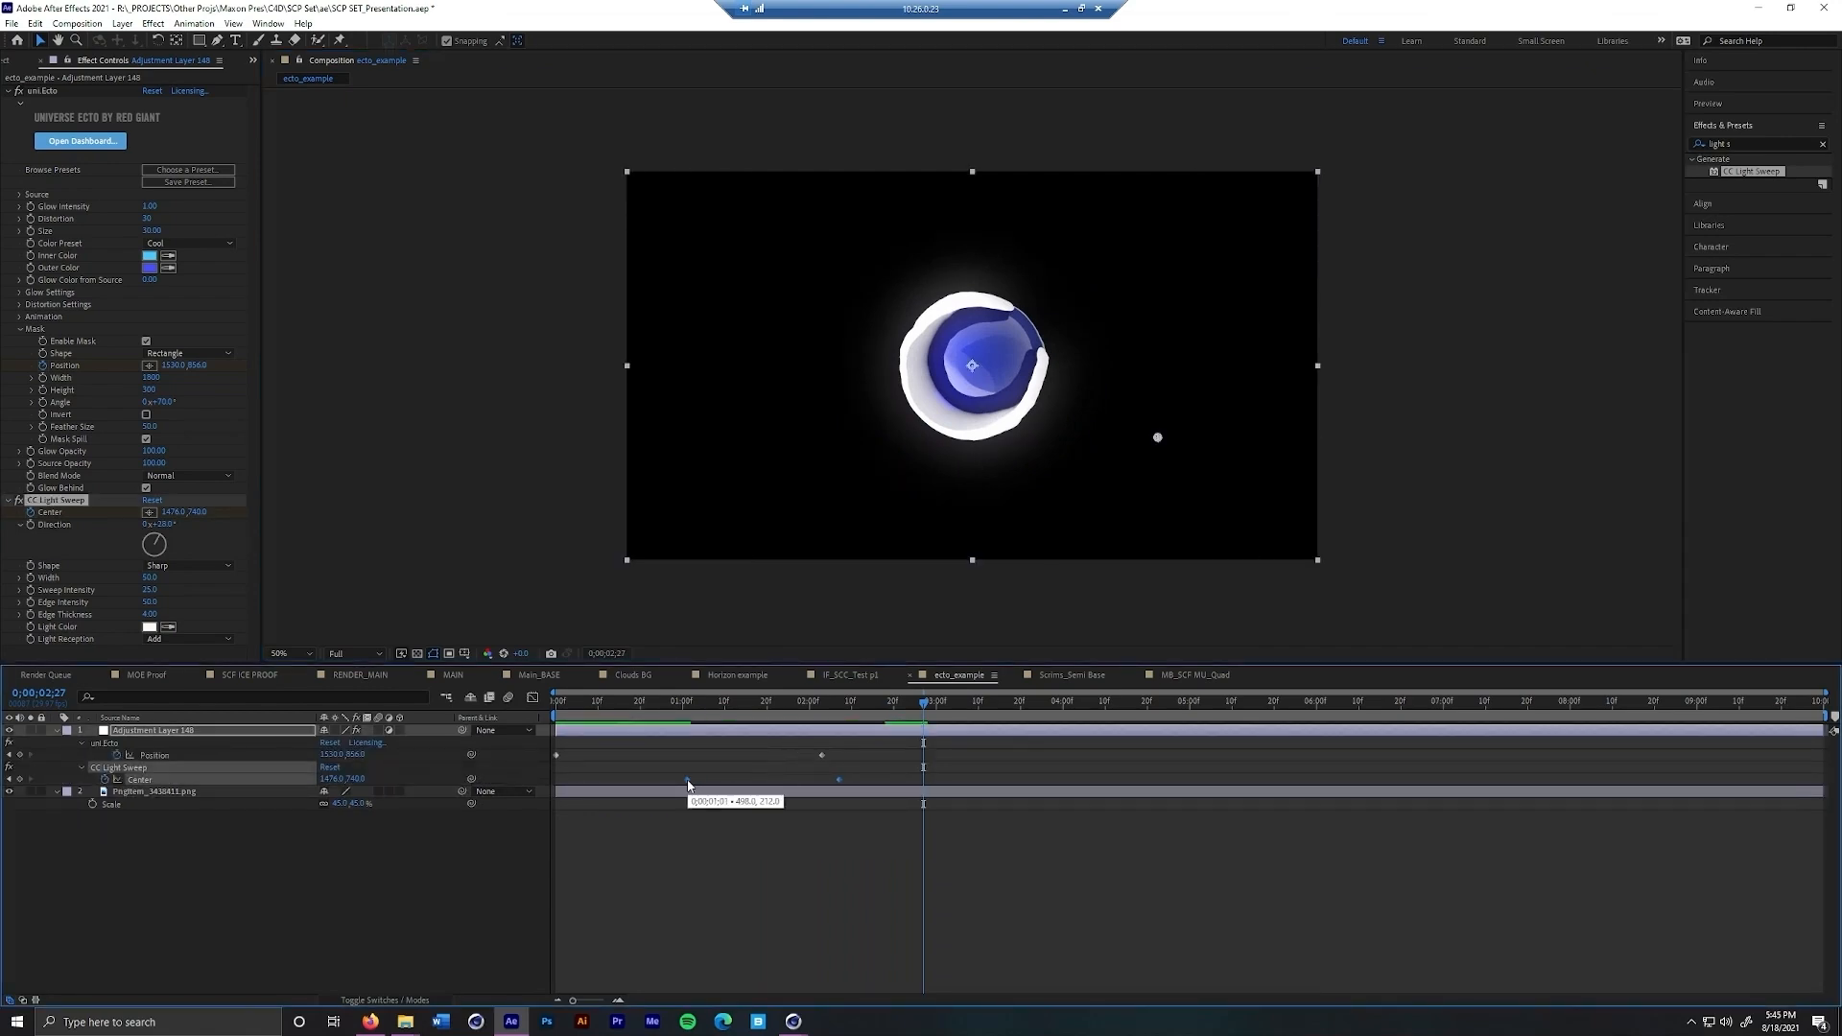
key(space)
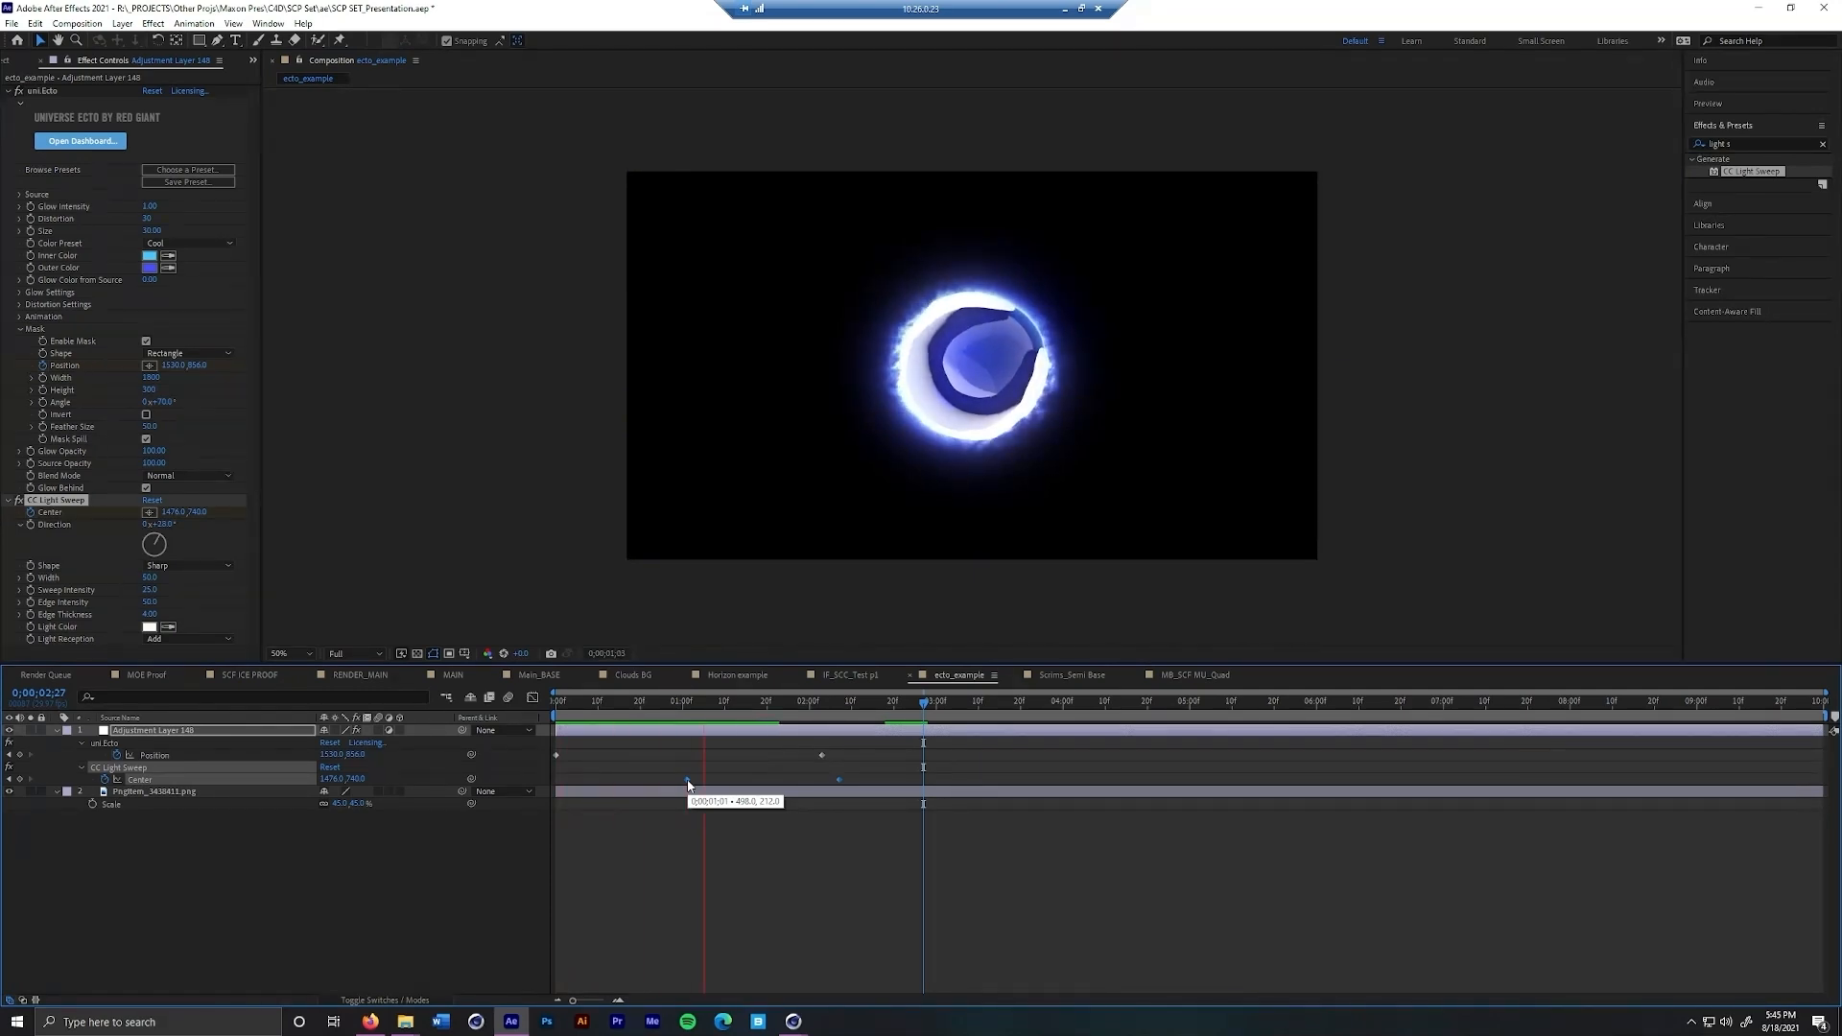
key(space)
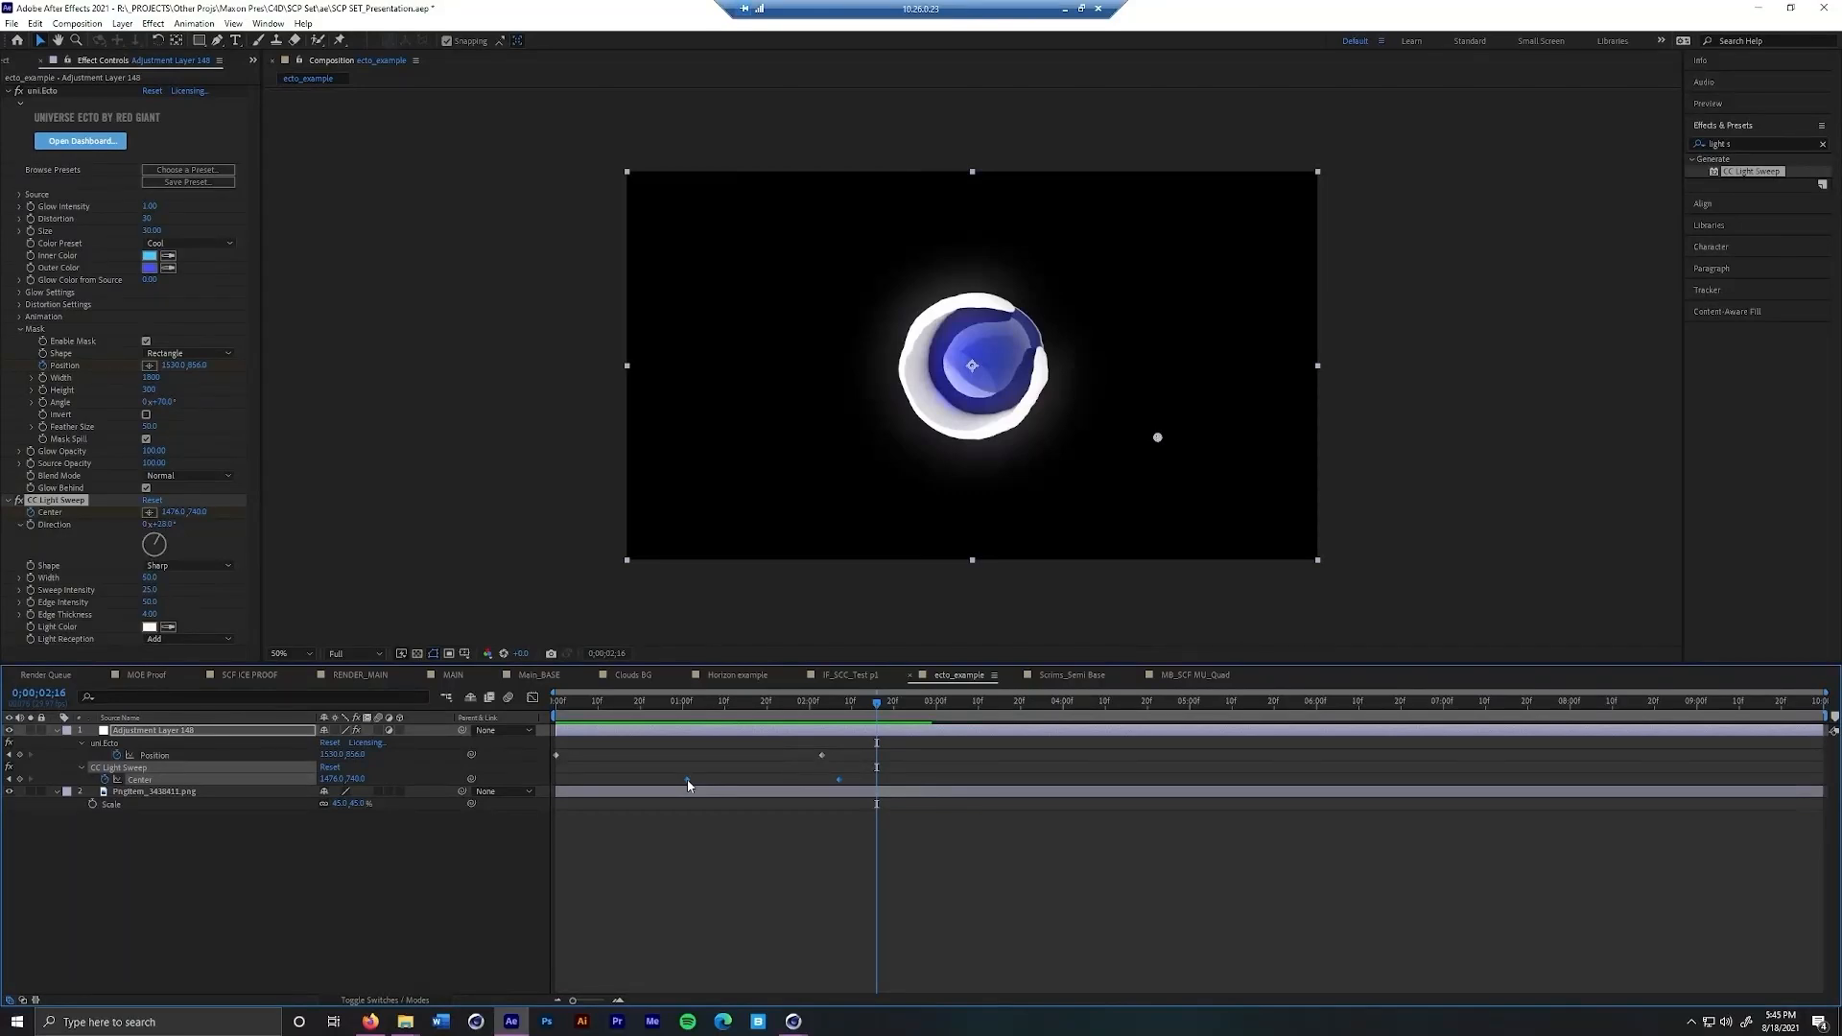
Open the Main_BASE composition, select the Light_L layer and move to the start of its position keyframes near 0;00;06;23
click(539, 680)
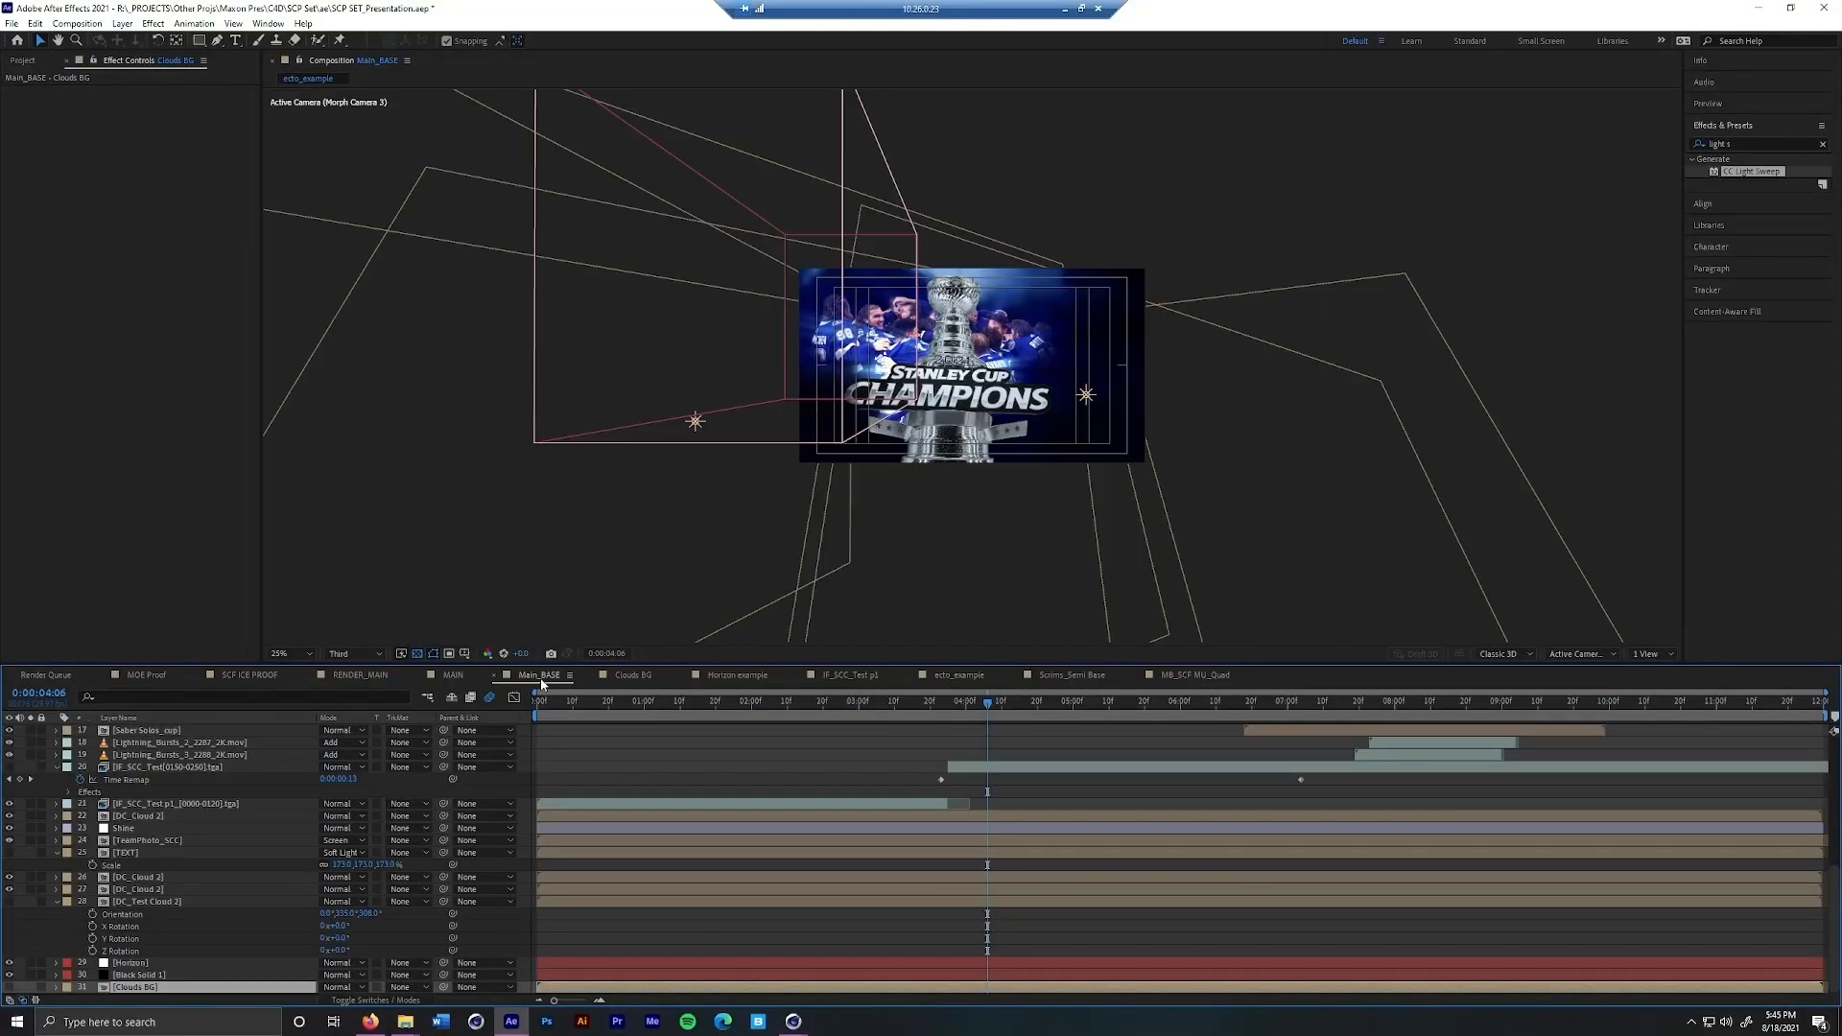
drag(988, 707, 1183, 707)
scroll(211, 946, up, 8)
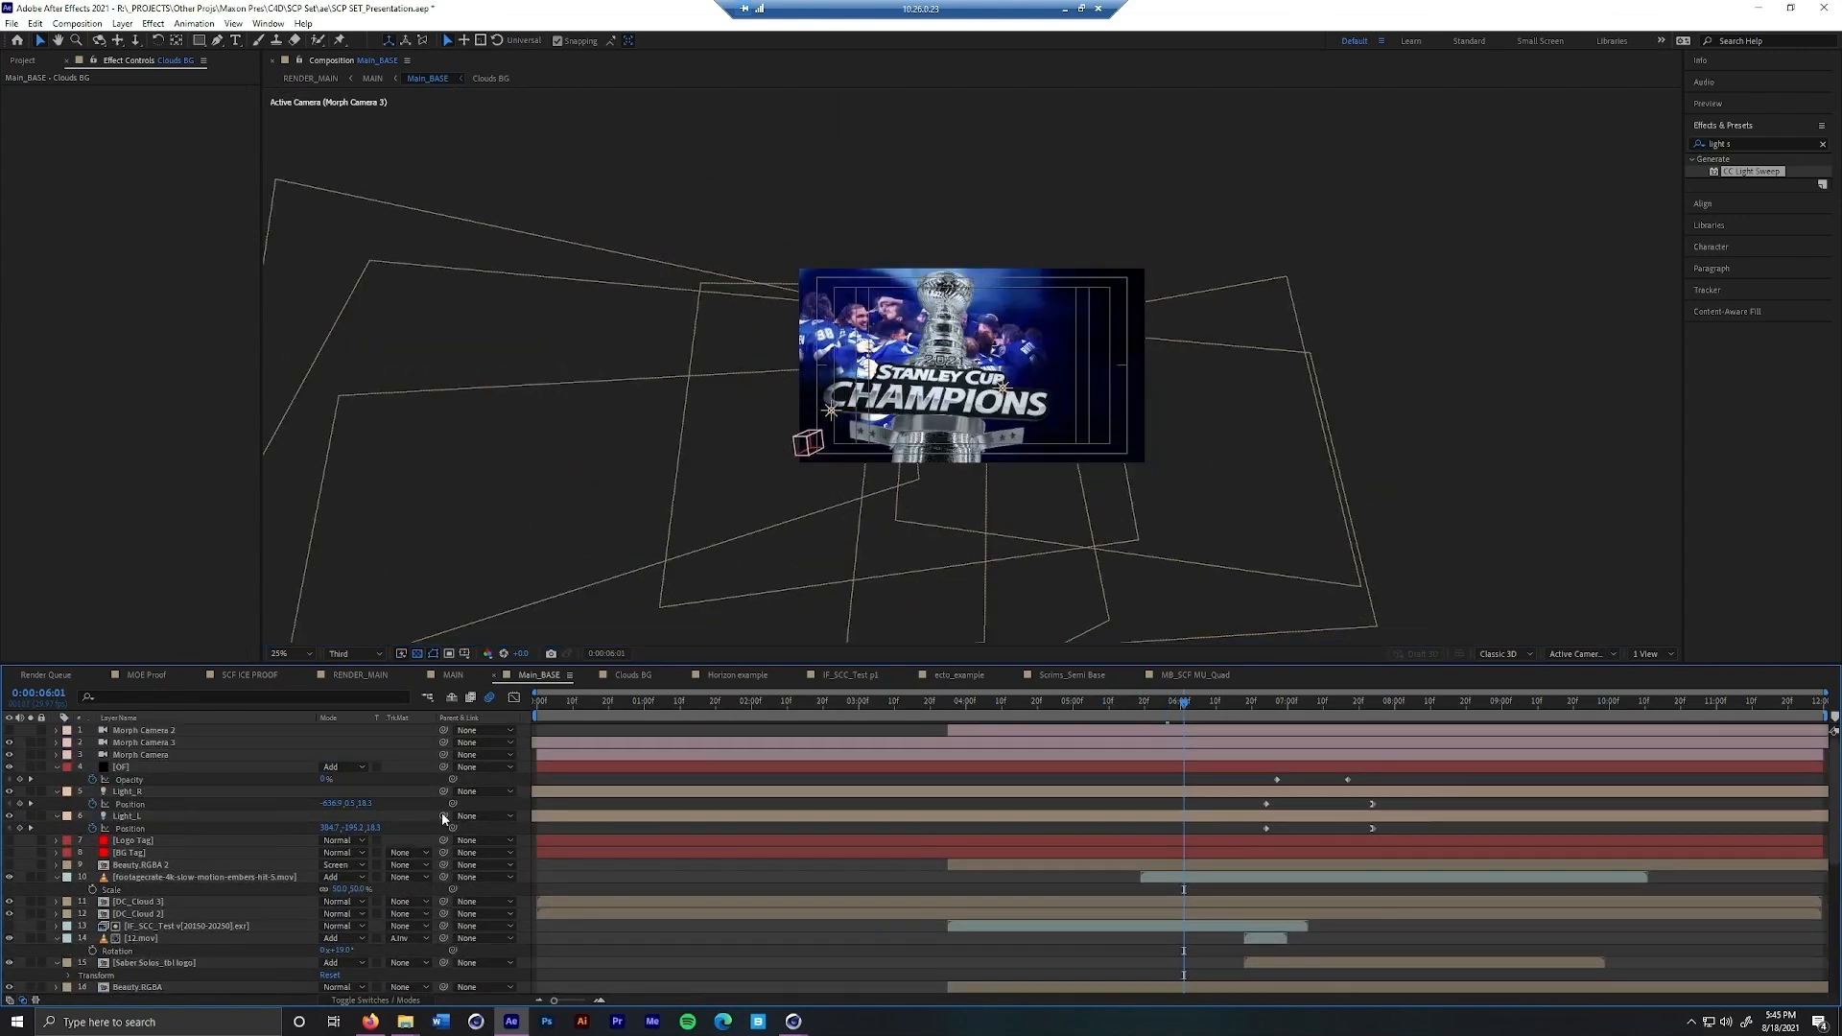
click(200, 791)
click(194, 816)
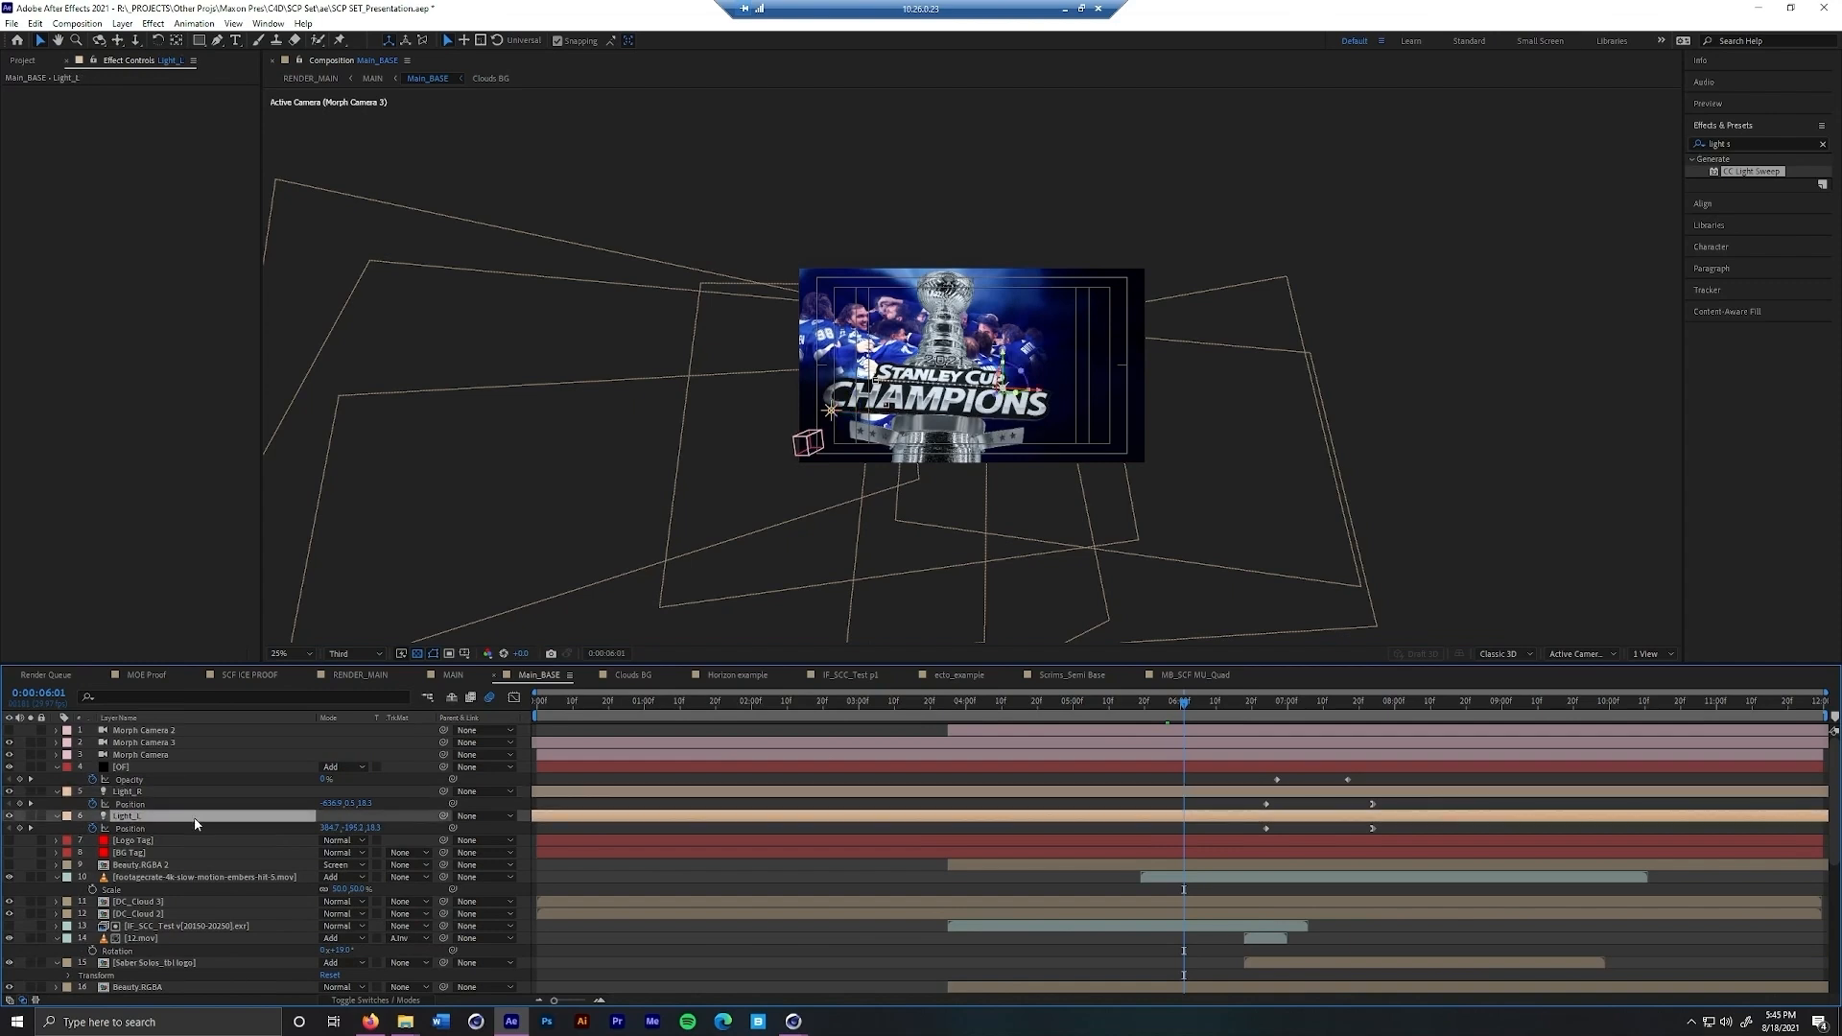
drag(1186, 705, 1265, 717)
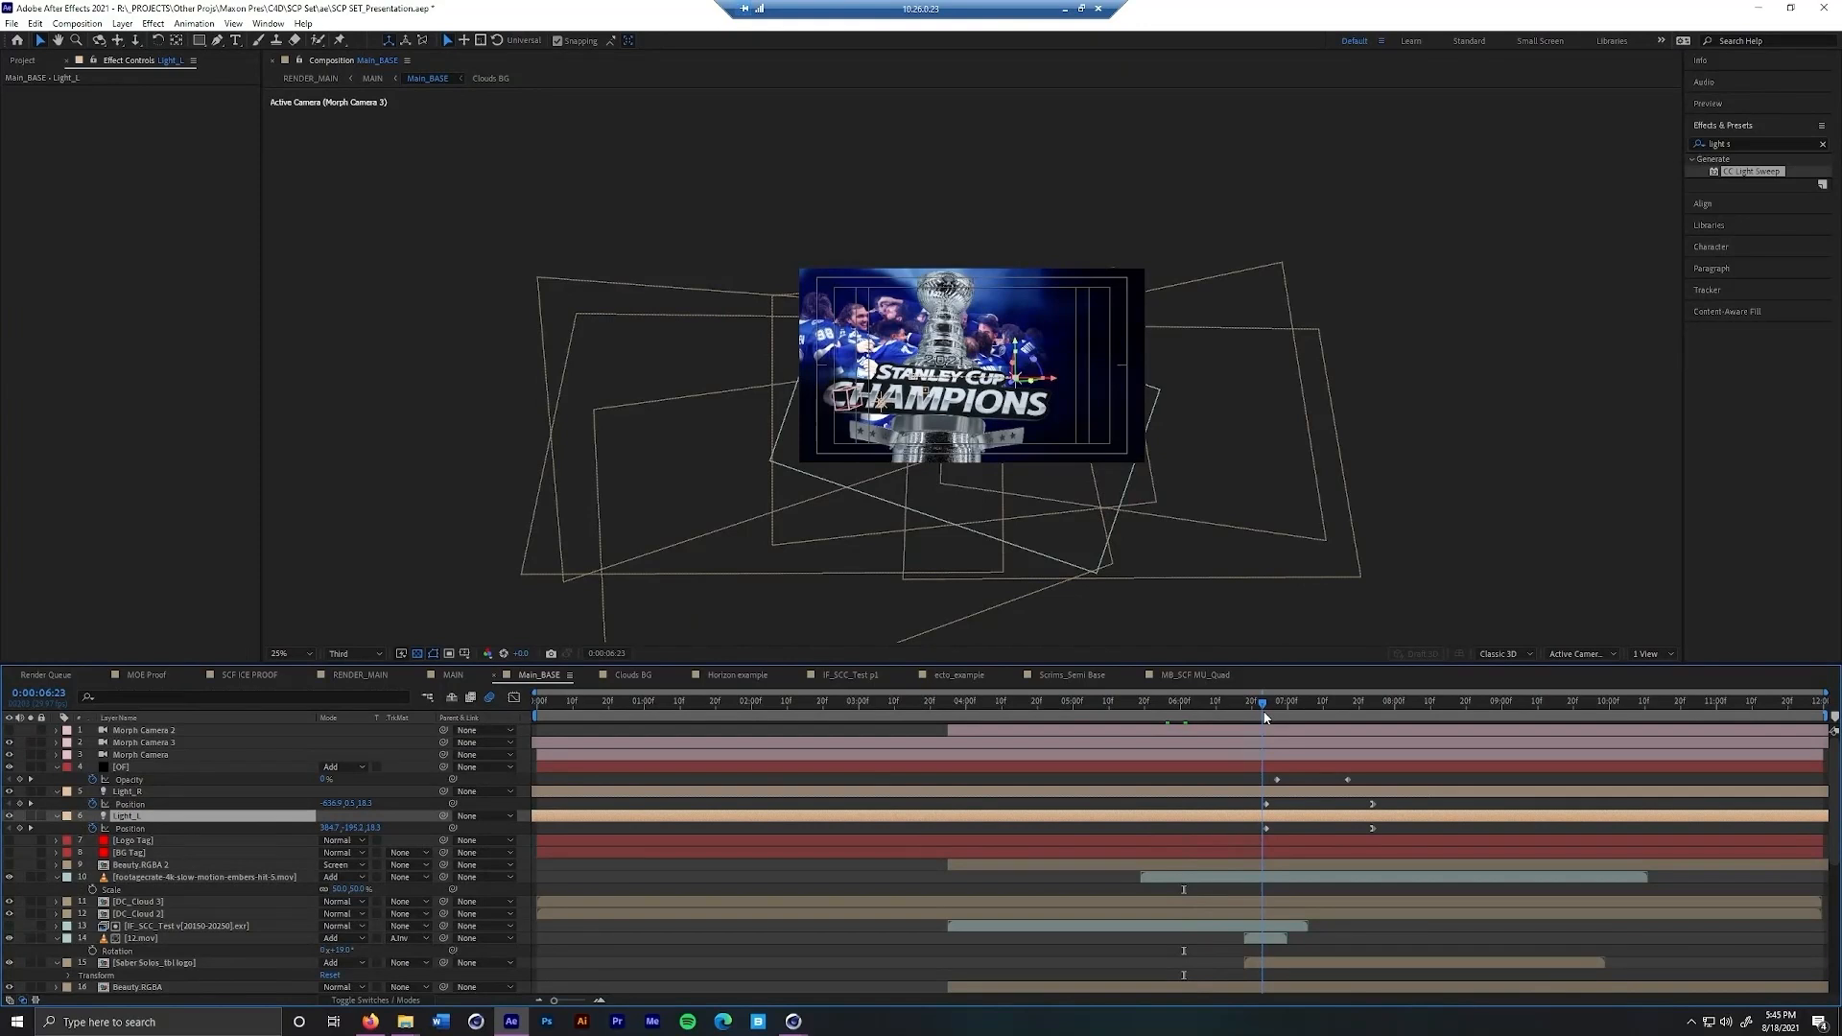
Preview the lights' motion from about 0;00;06;23 to 0;00;07;15 and examine the Optical Flares settings of the OF layer
click(1277, 714)
drag(1283, 708, 1315, 710)
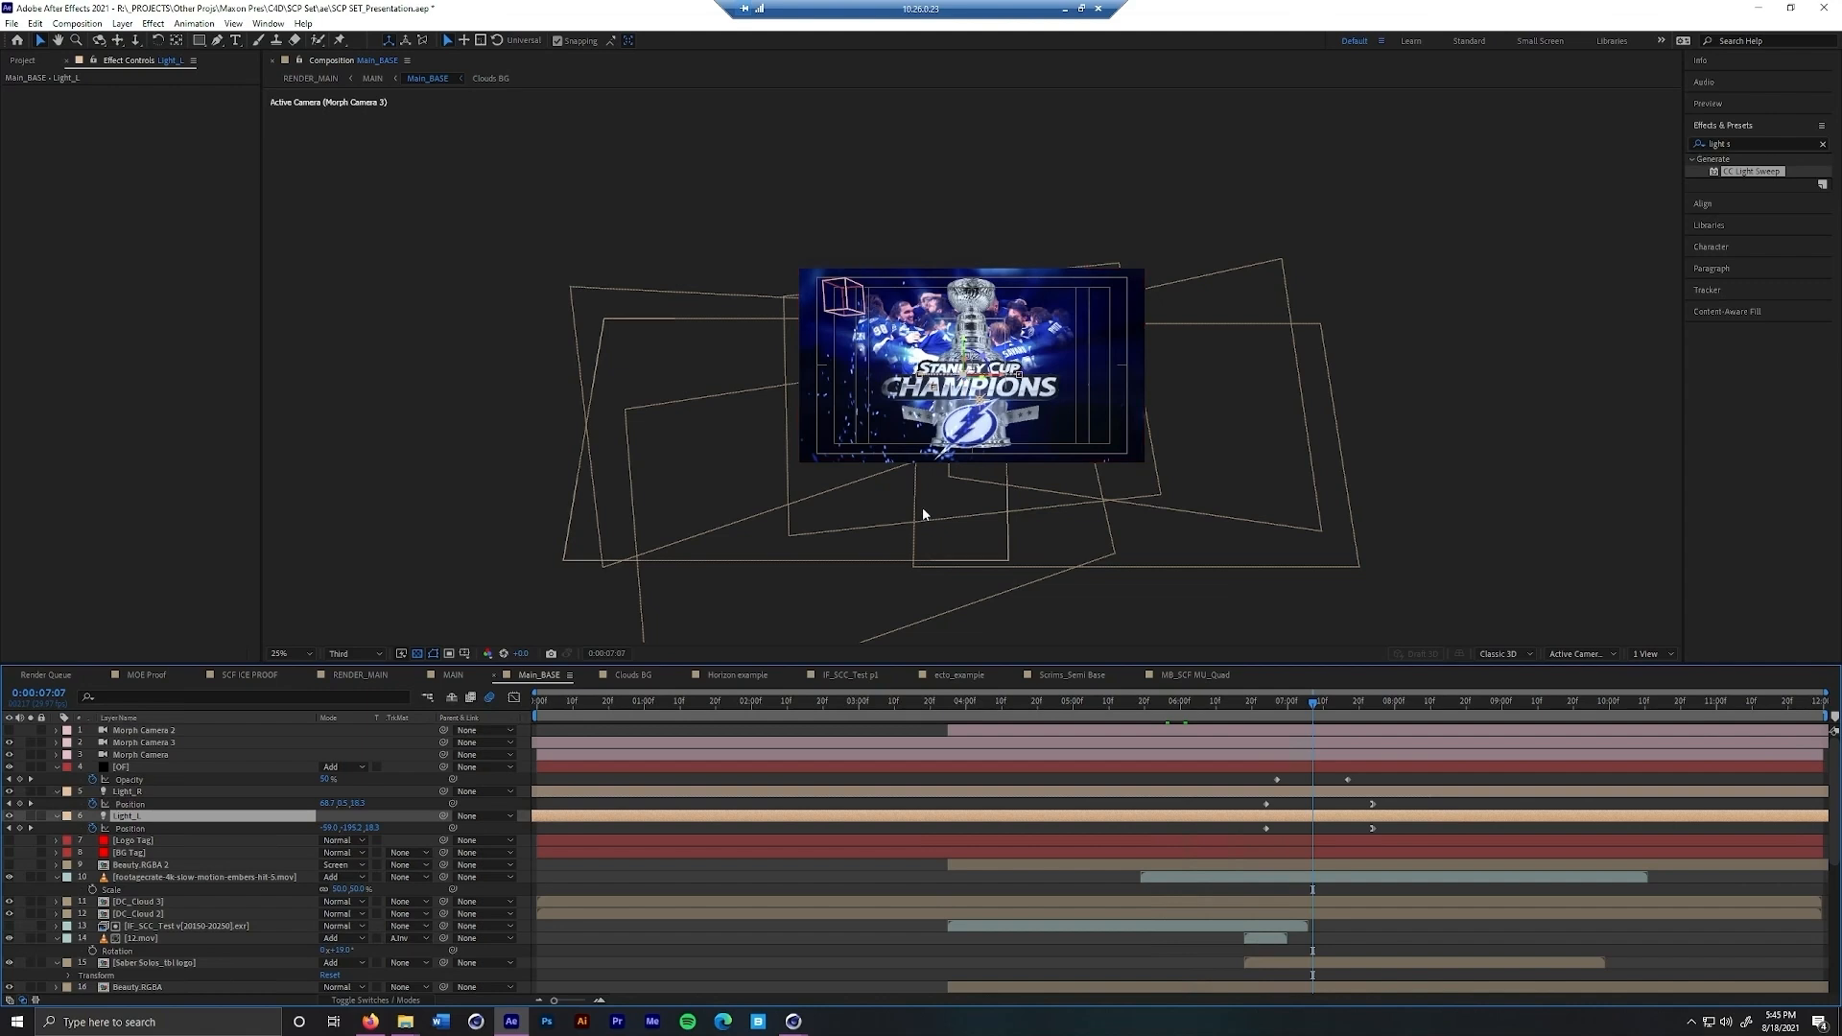
drag(1313, 708, 1281, 735)
key(space)
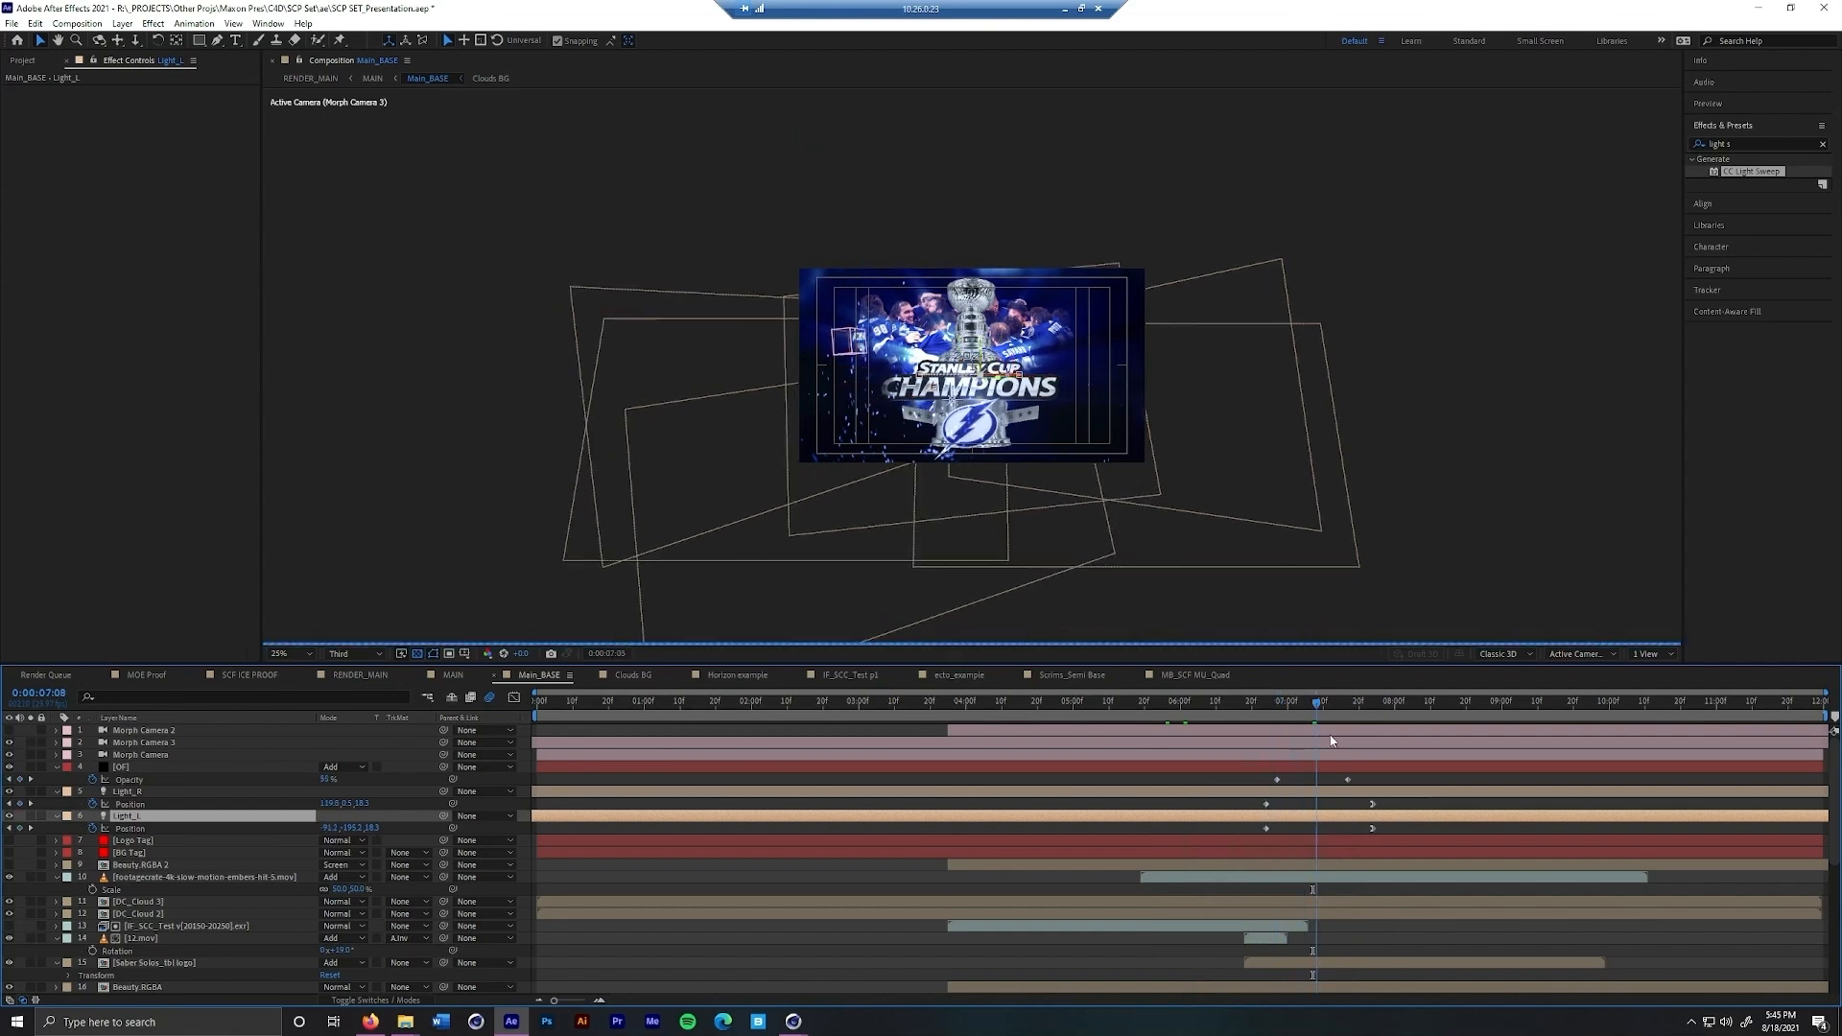
click(227, 767)
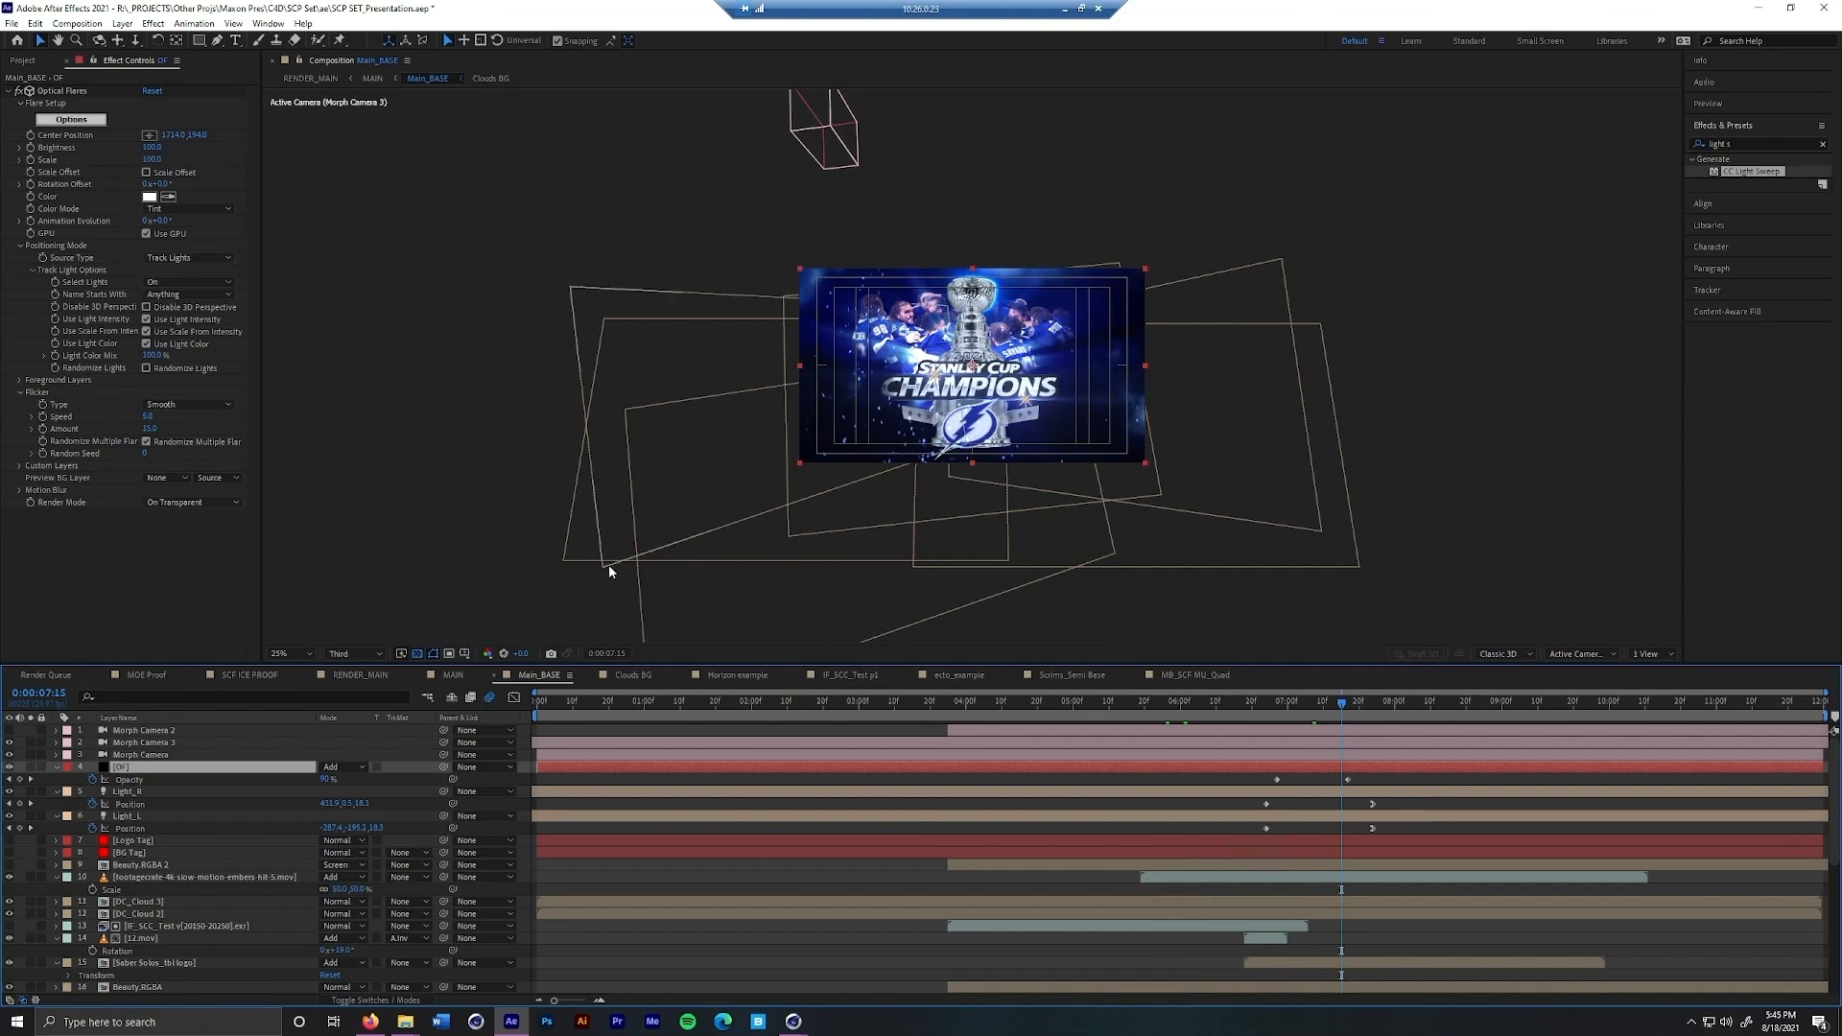
Open the IF_SCC_Test p1 composition and scrub through it to examine how the two lights move with the Morph Camera
click(841, 673)
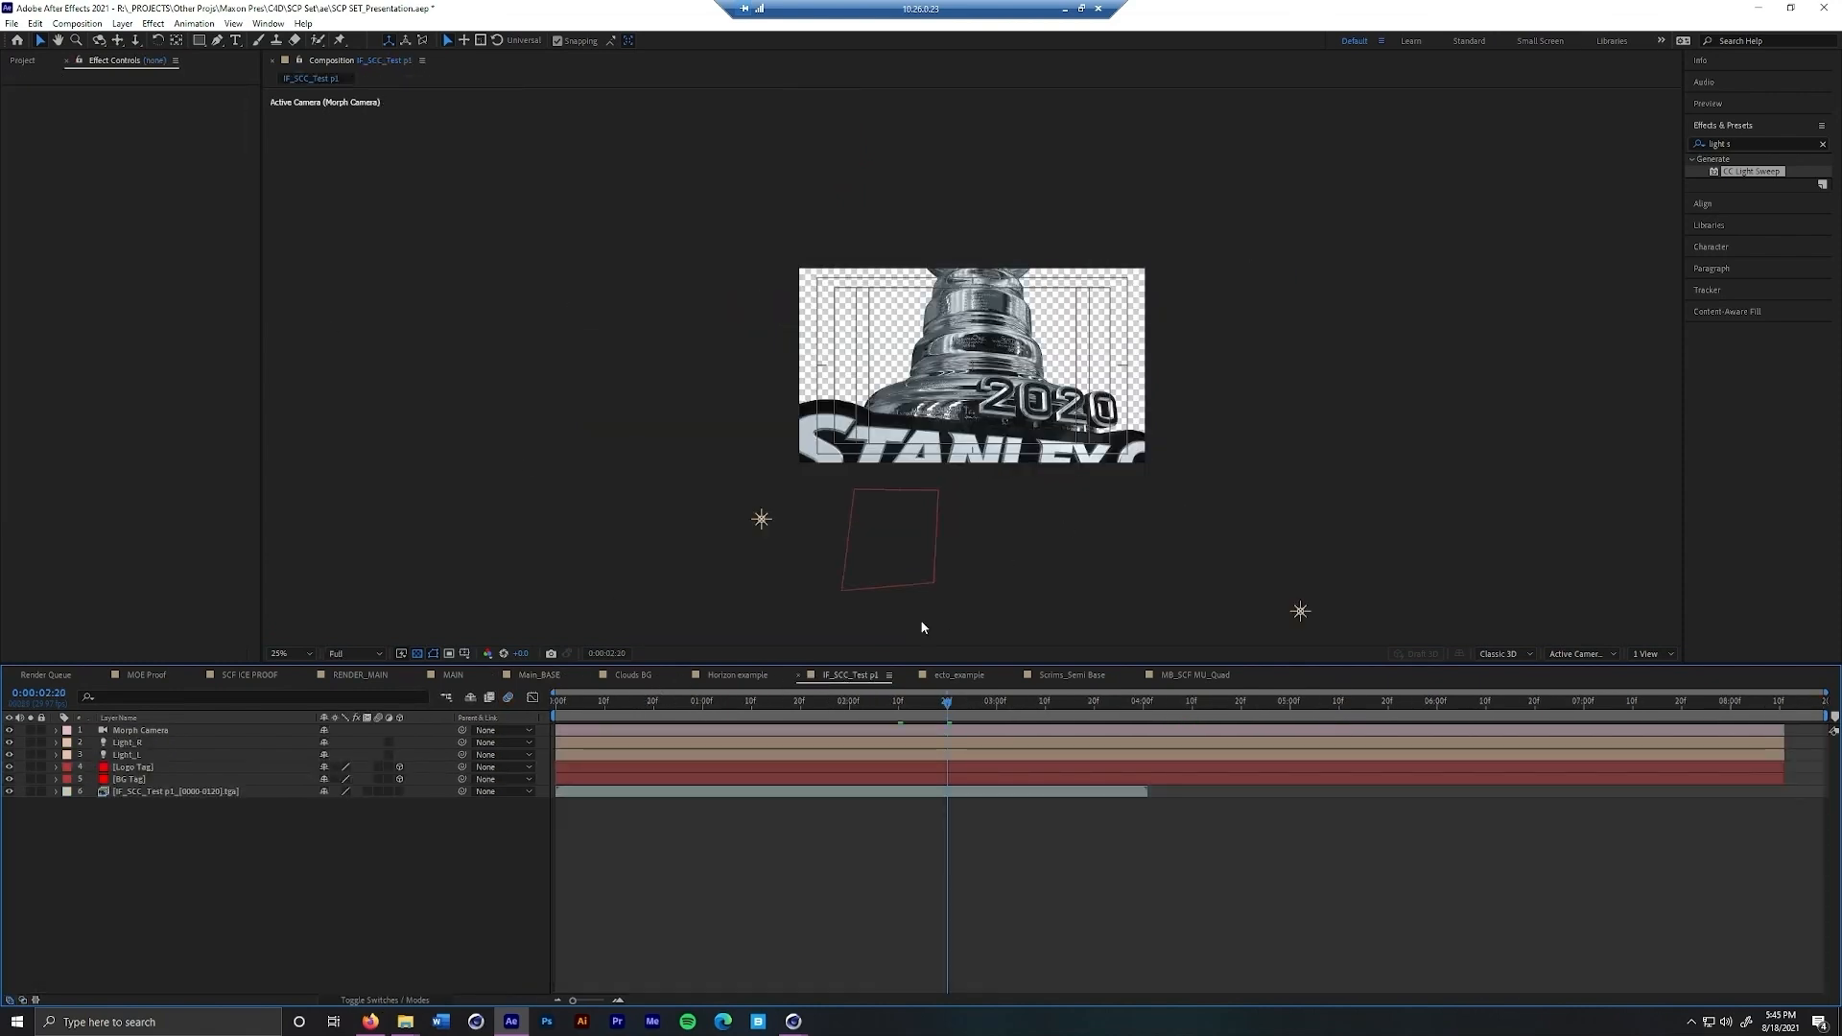
drag(943, 712, 1512, 737)
drag(1622, 743, 1132, 736)
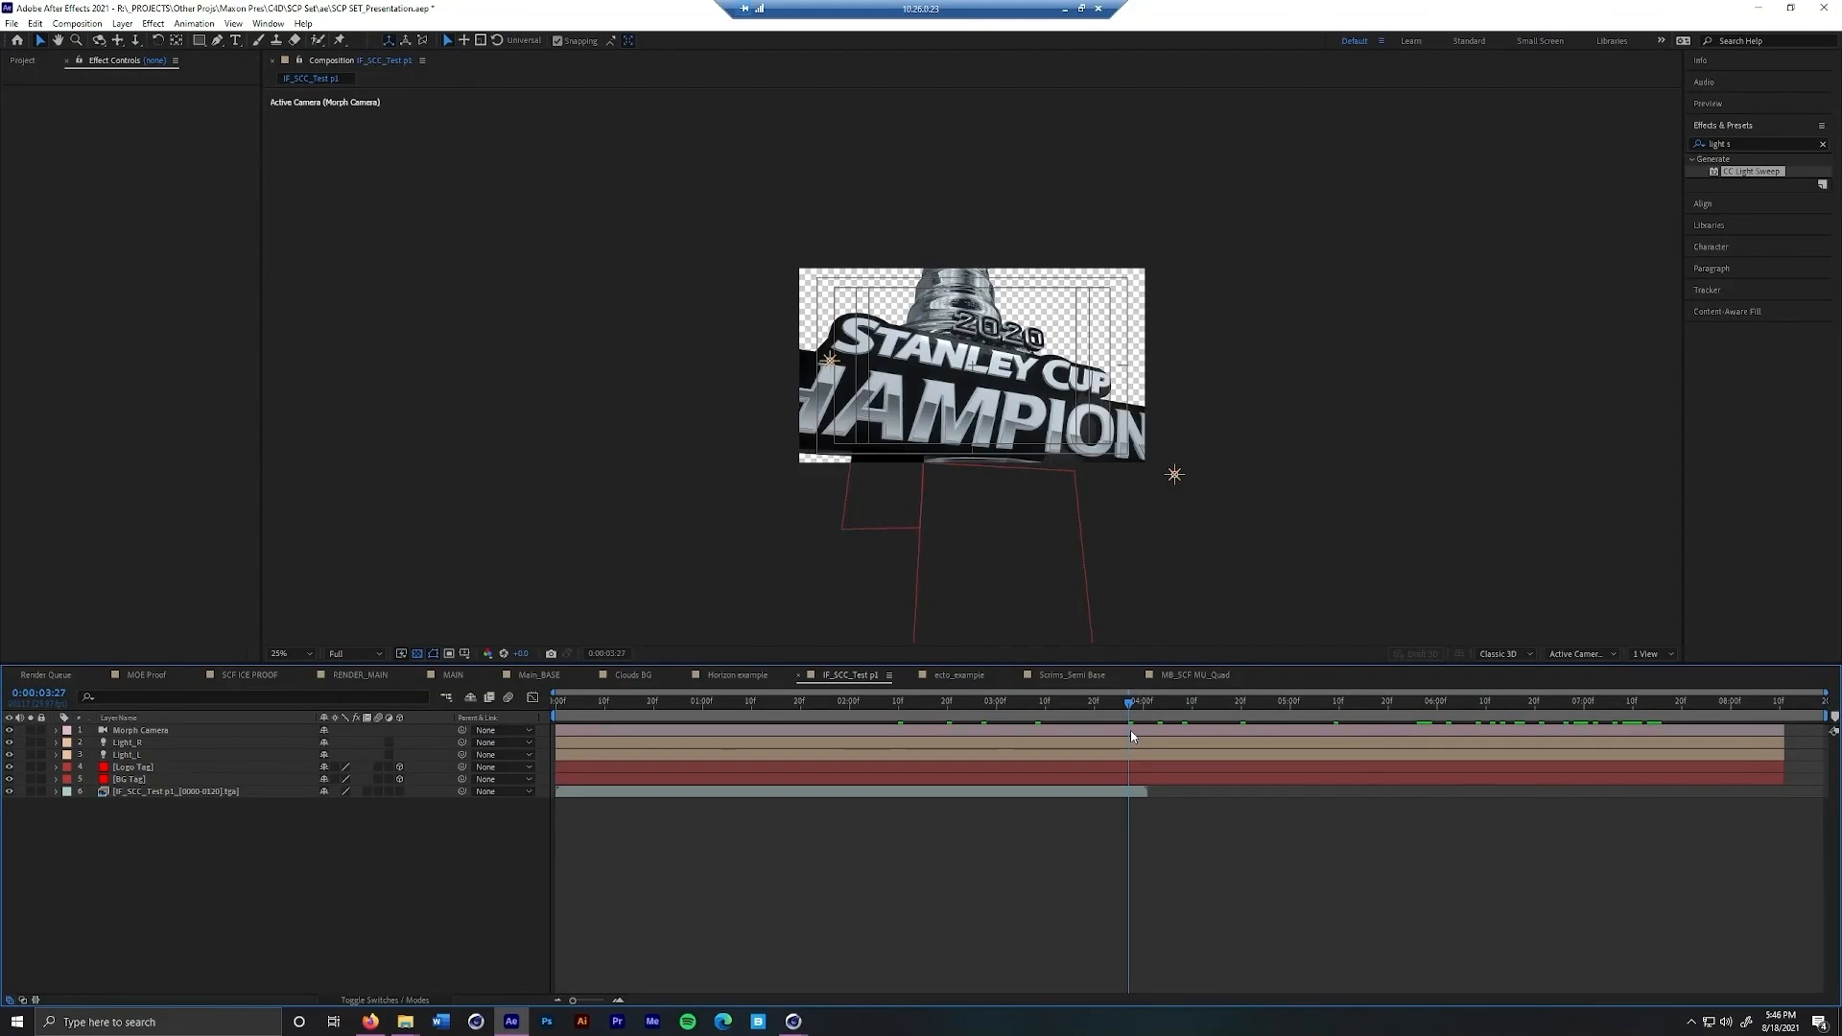
drag(1134, 730, 1493, 732)
key(space)
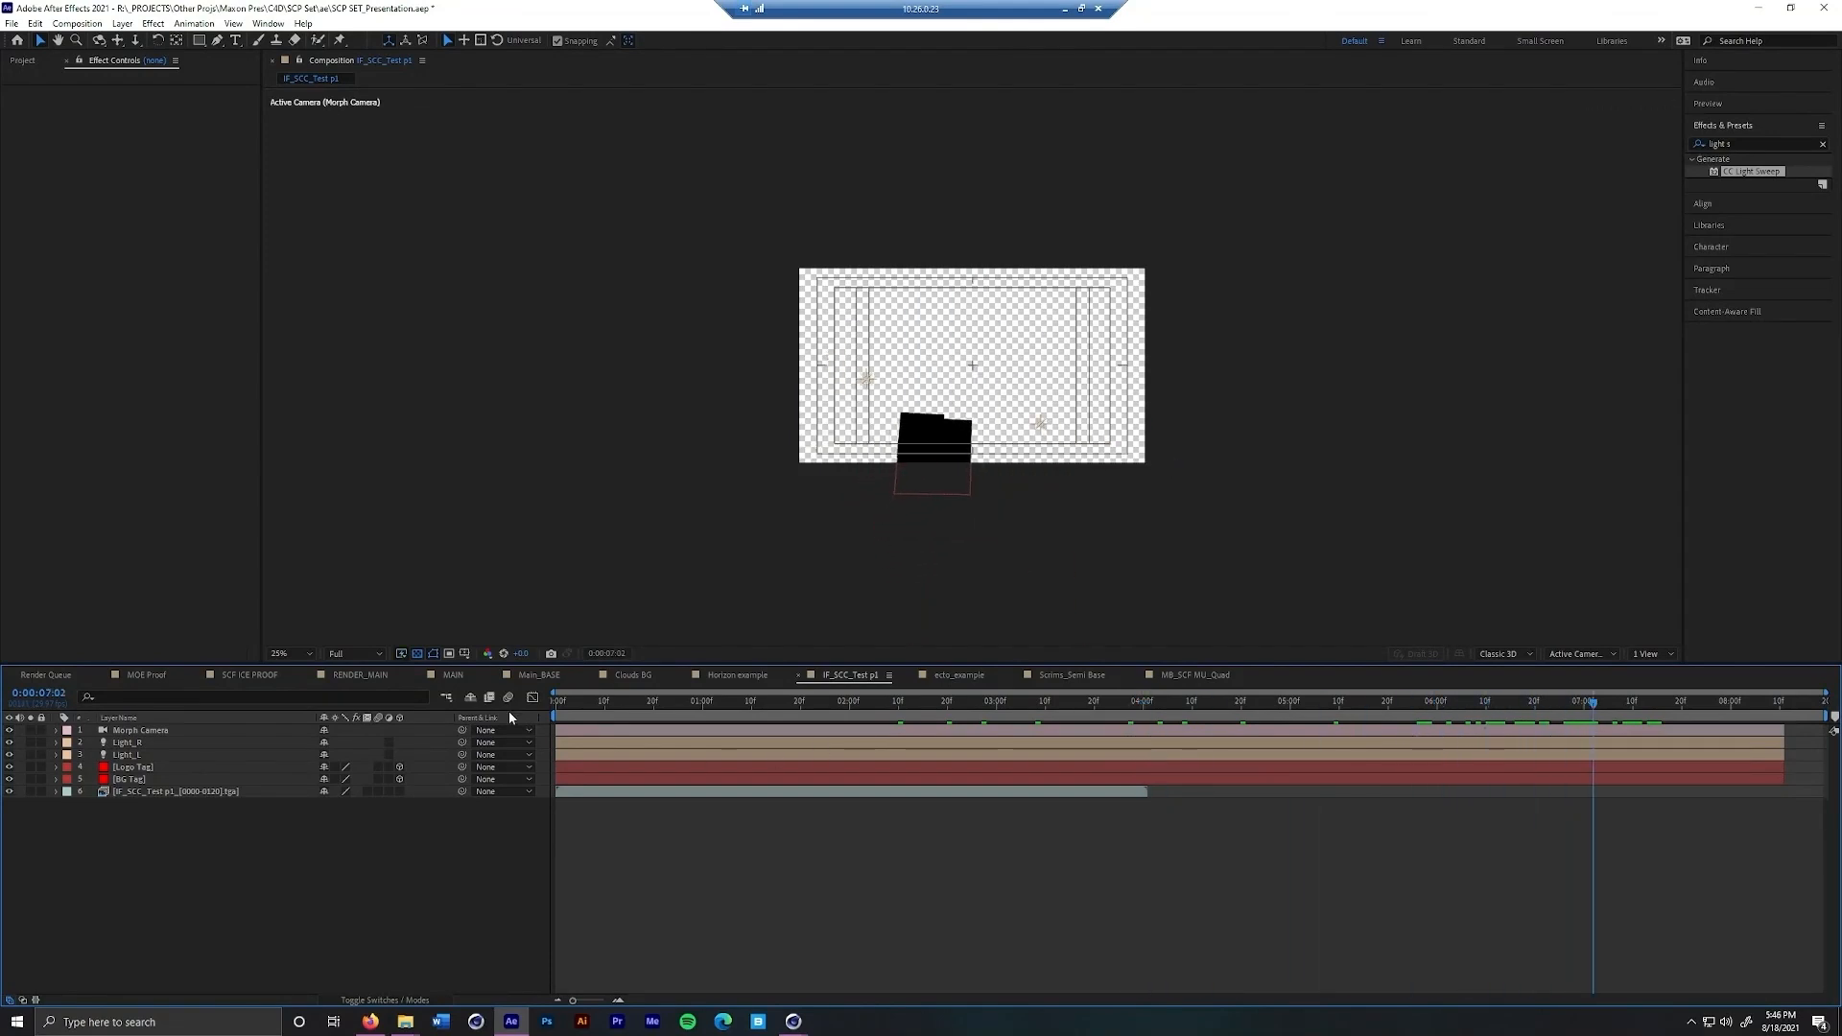
Turn off the transparency grid and create a comp-sized black solid named OF
click(418, 654)
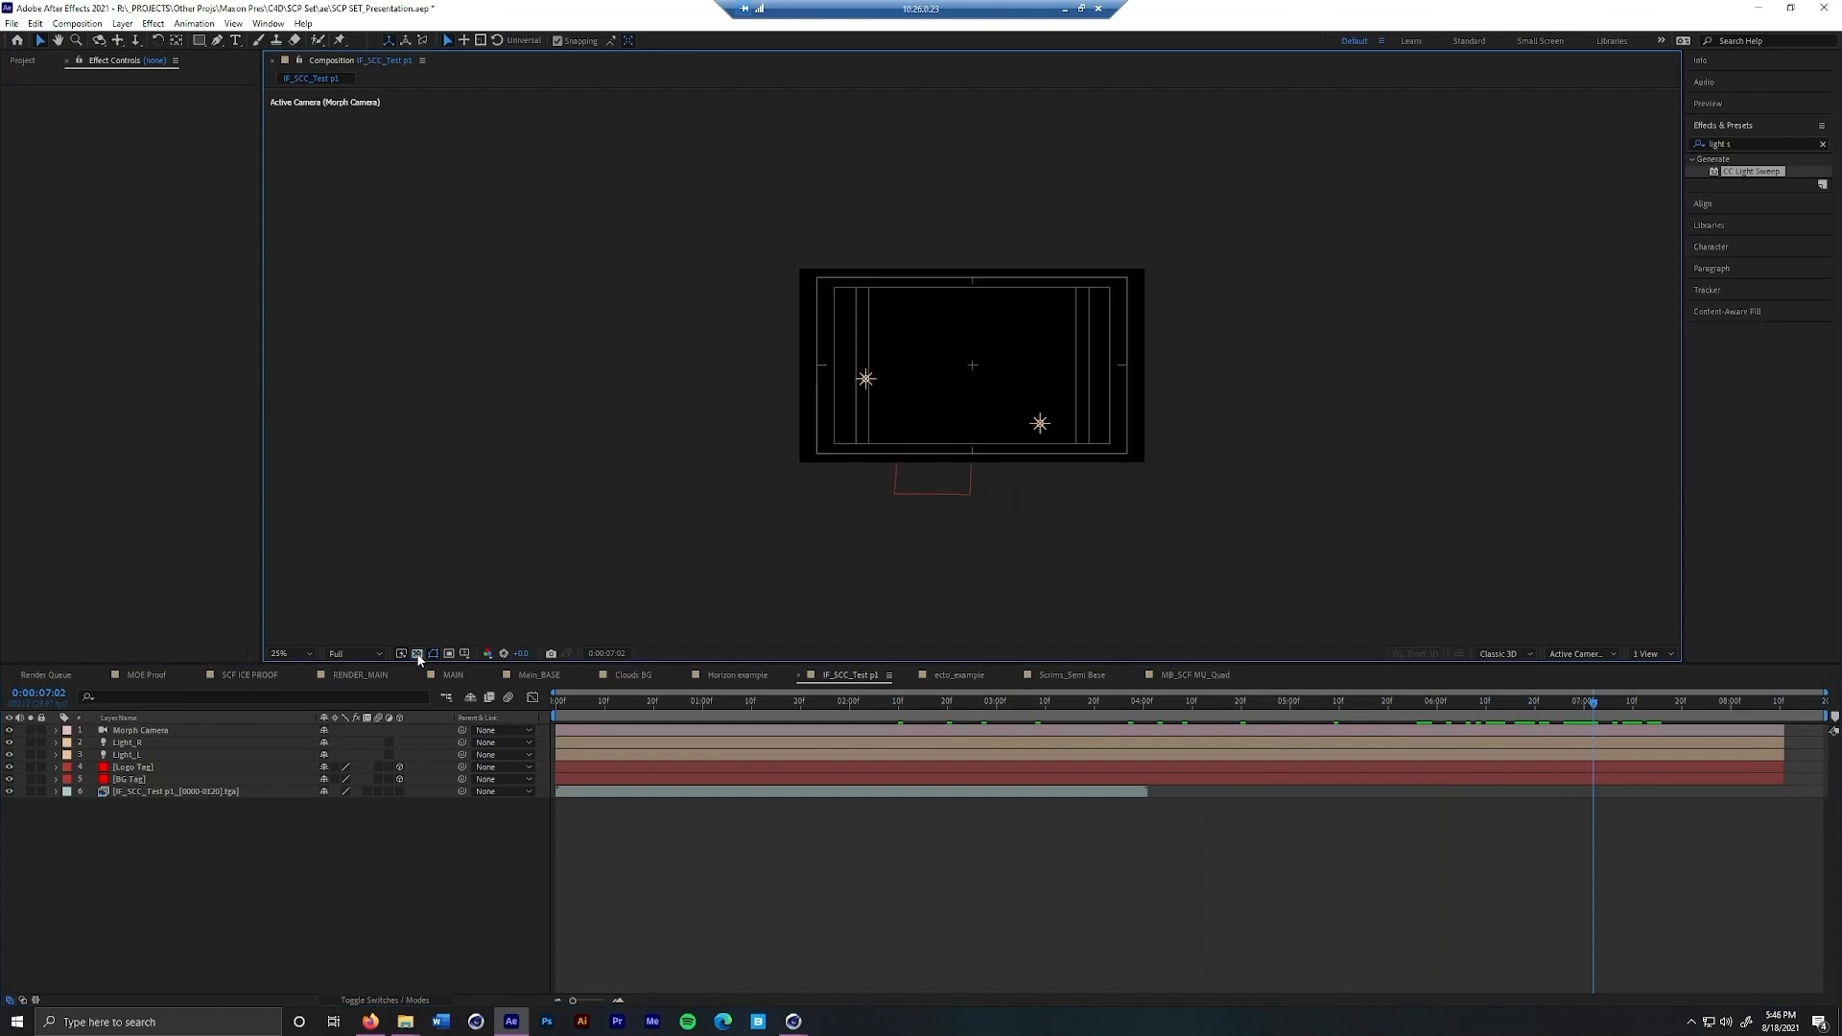
right_click(250, 879)
mouse_move(288, 704)
click(499, 743)
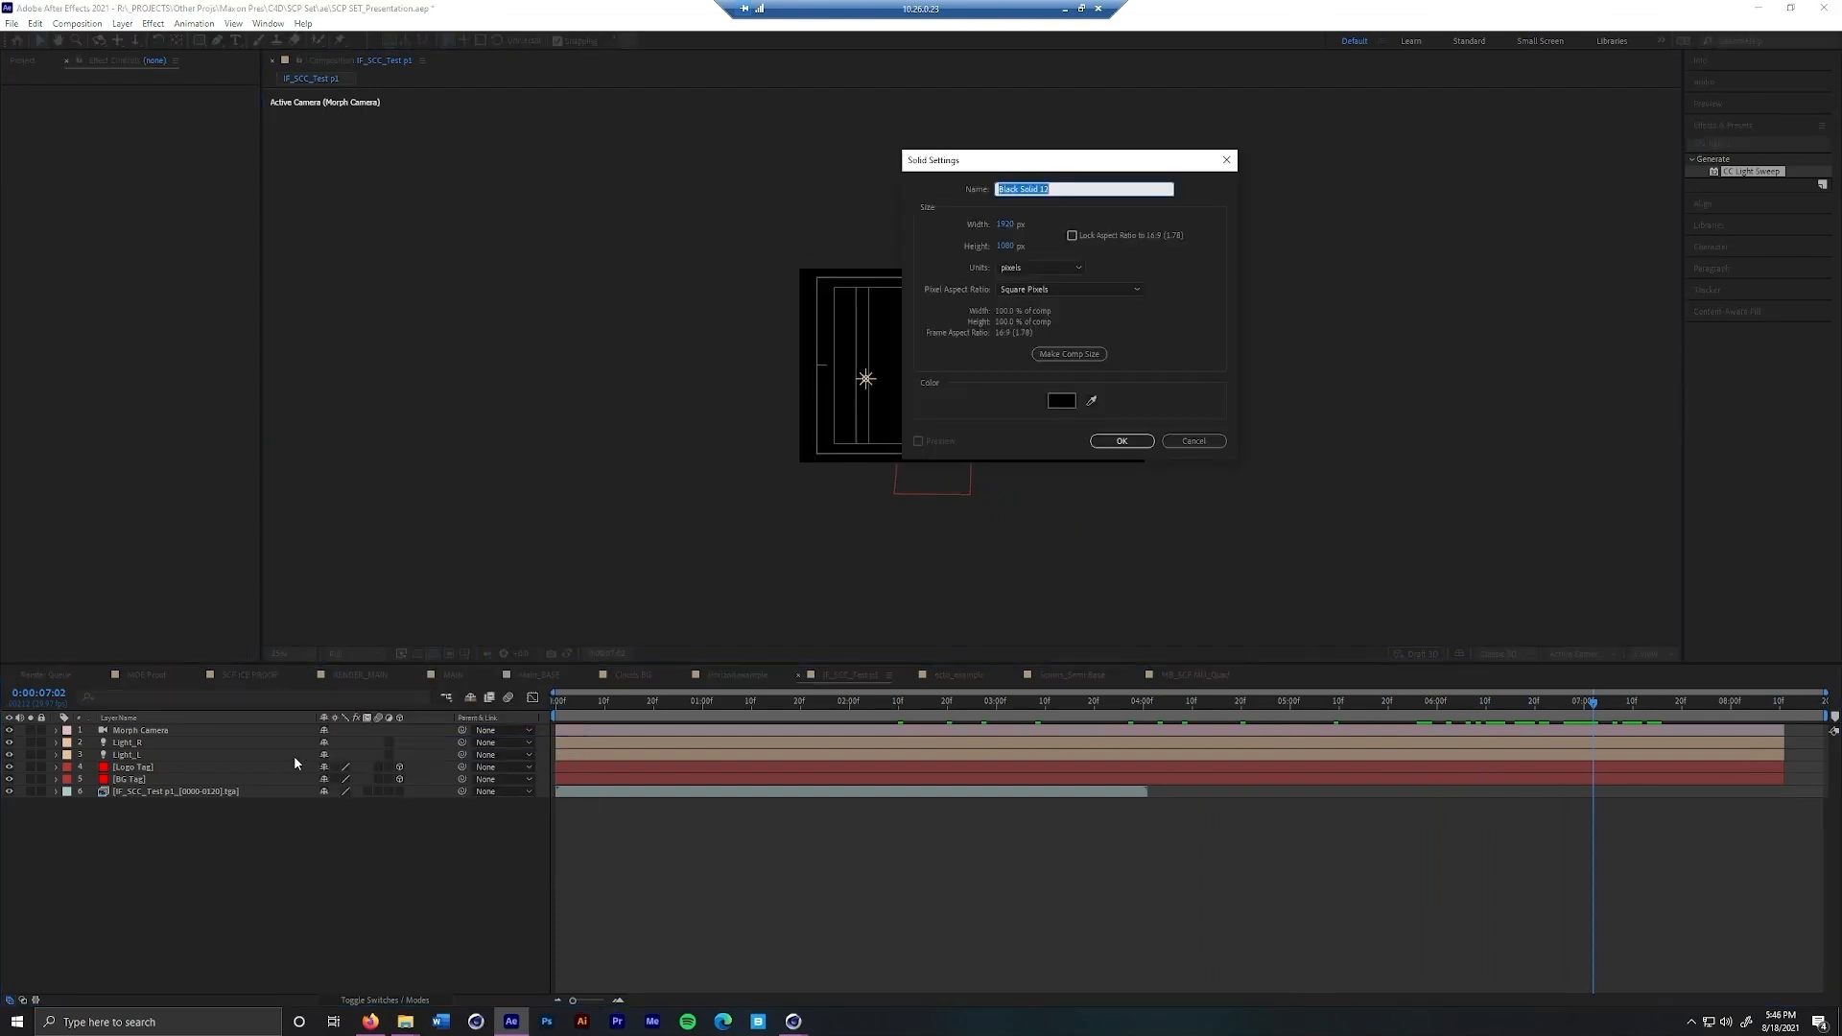
text(OF)
key(Return)
Apply Optical Flares to the OF solid, set its source type to Track Lights and collapse the layer's properties
drag(1741, 144, 1648, 158)
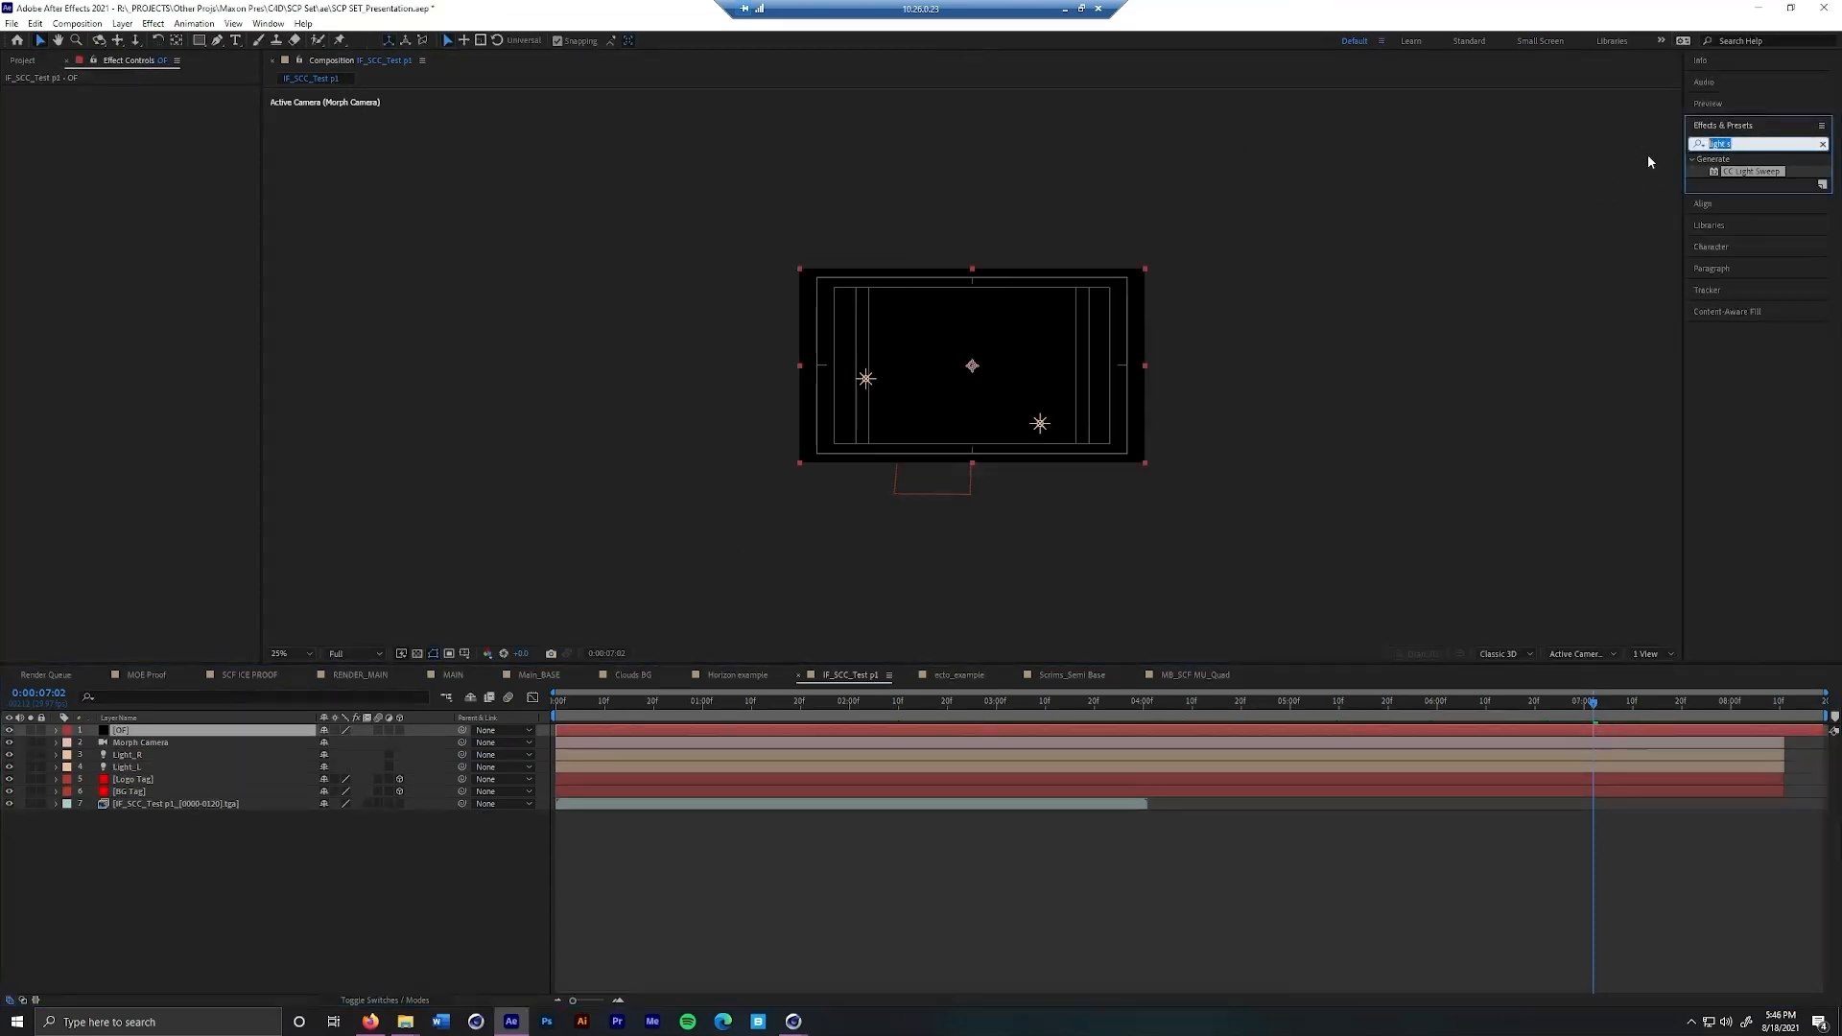
text(opti)
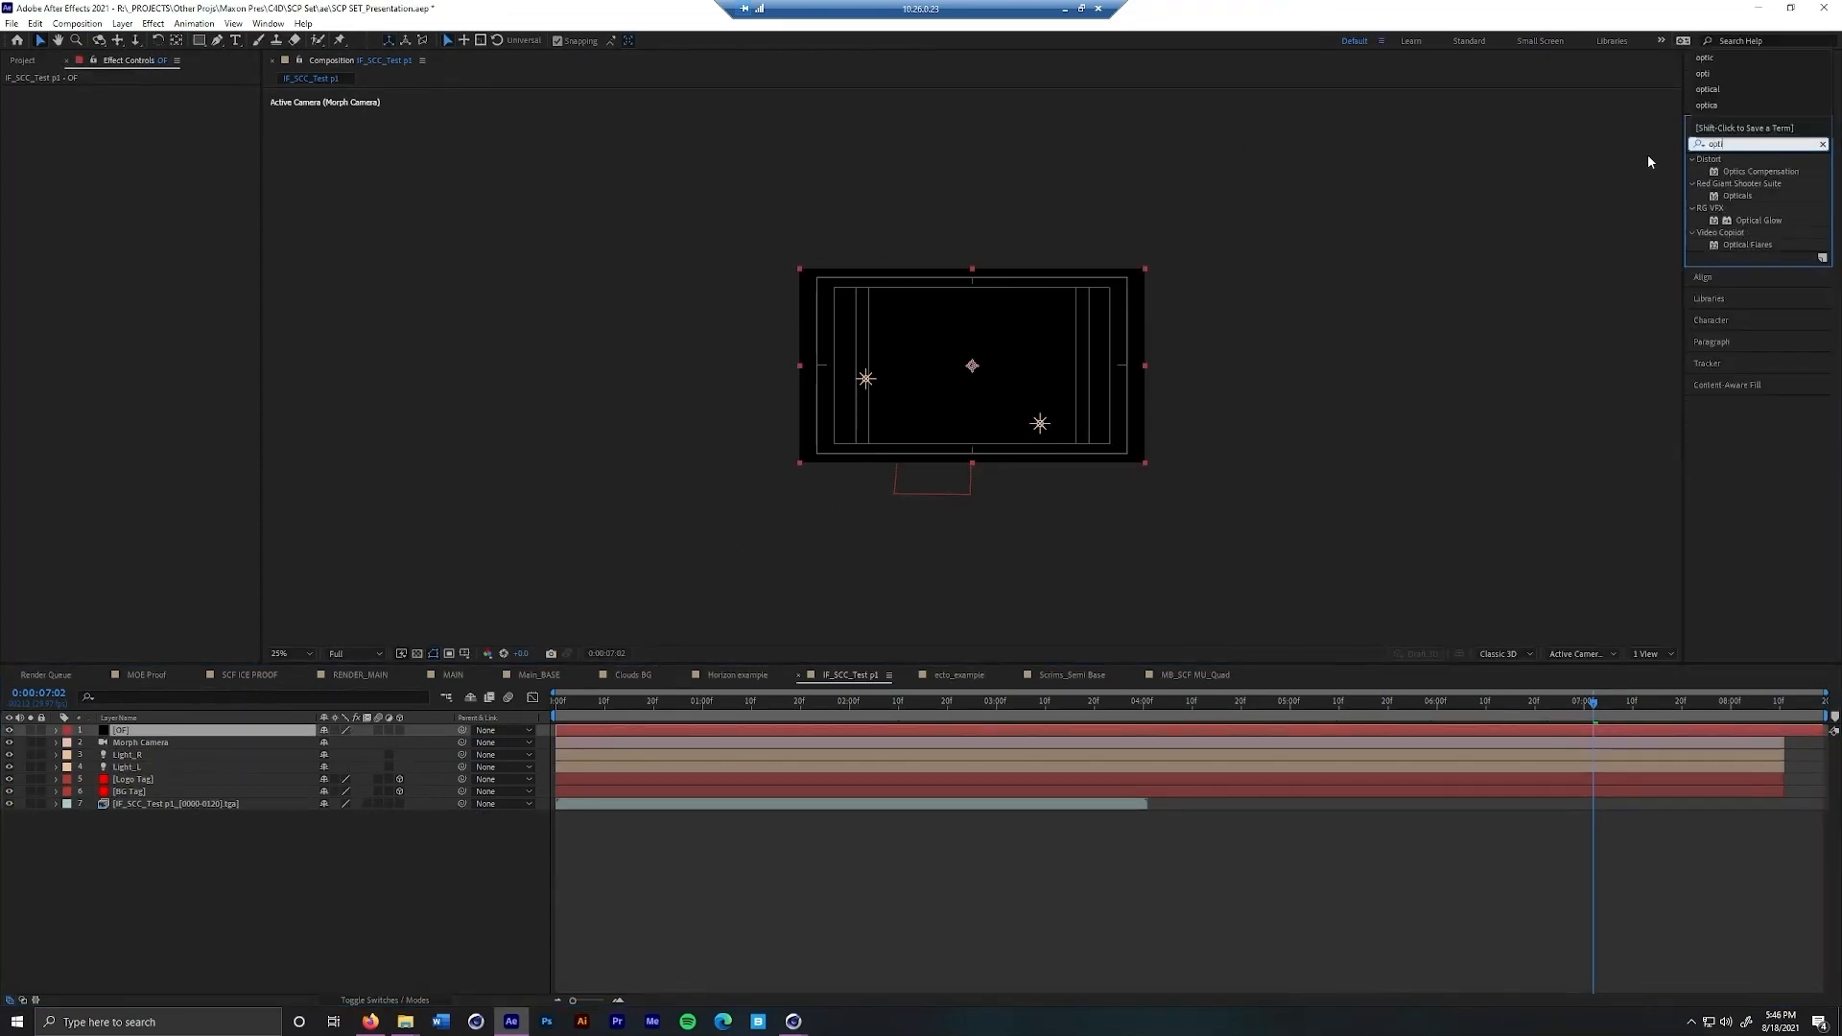
double_click(1747, 245)
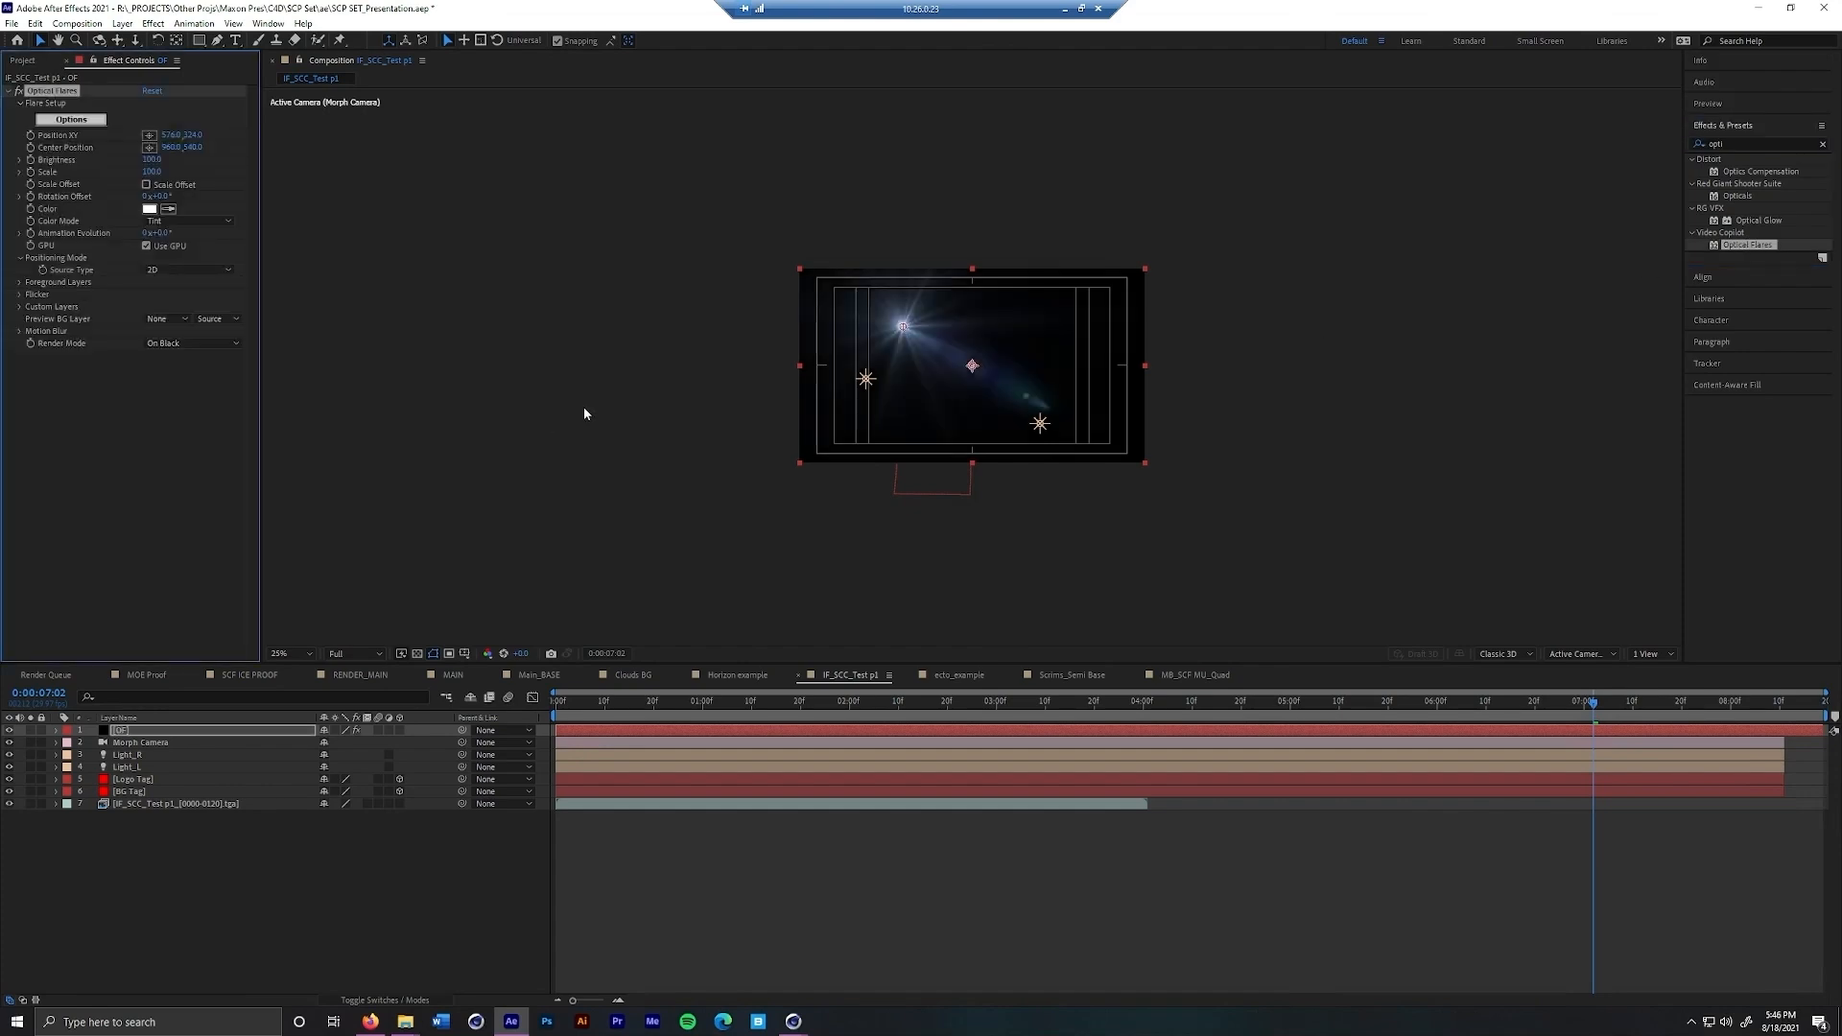
click(181, 271)
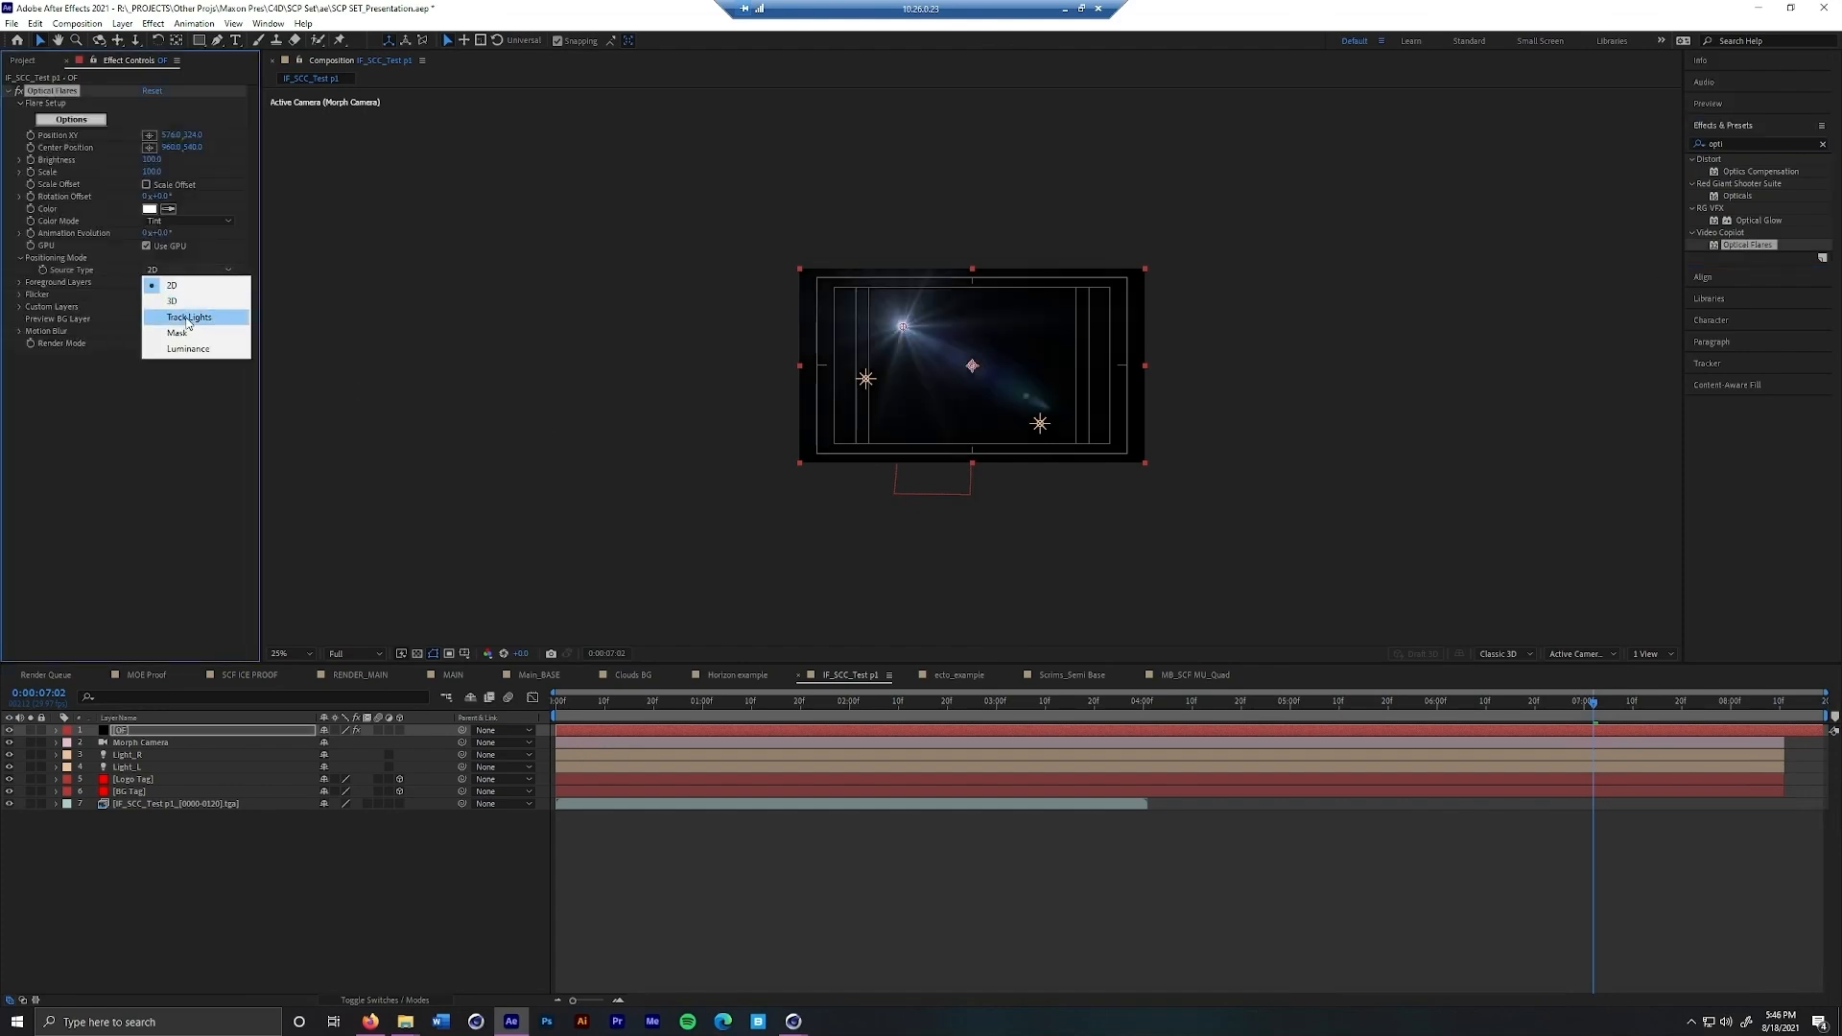
click(188, 317)
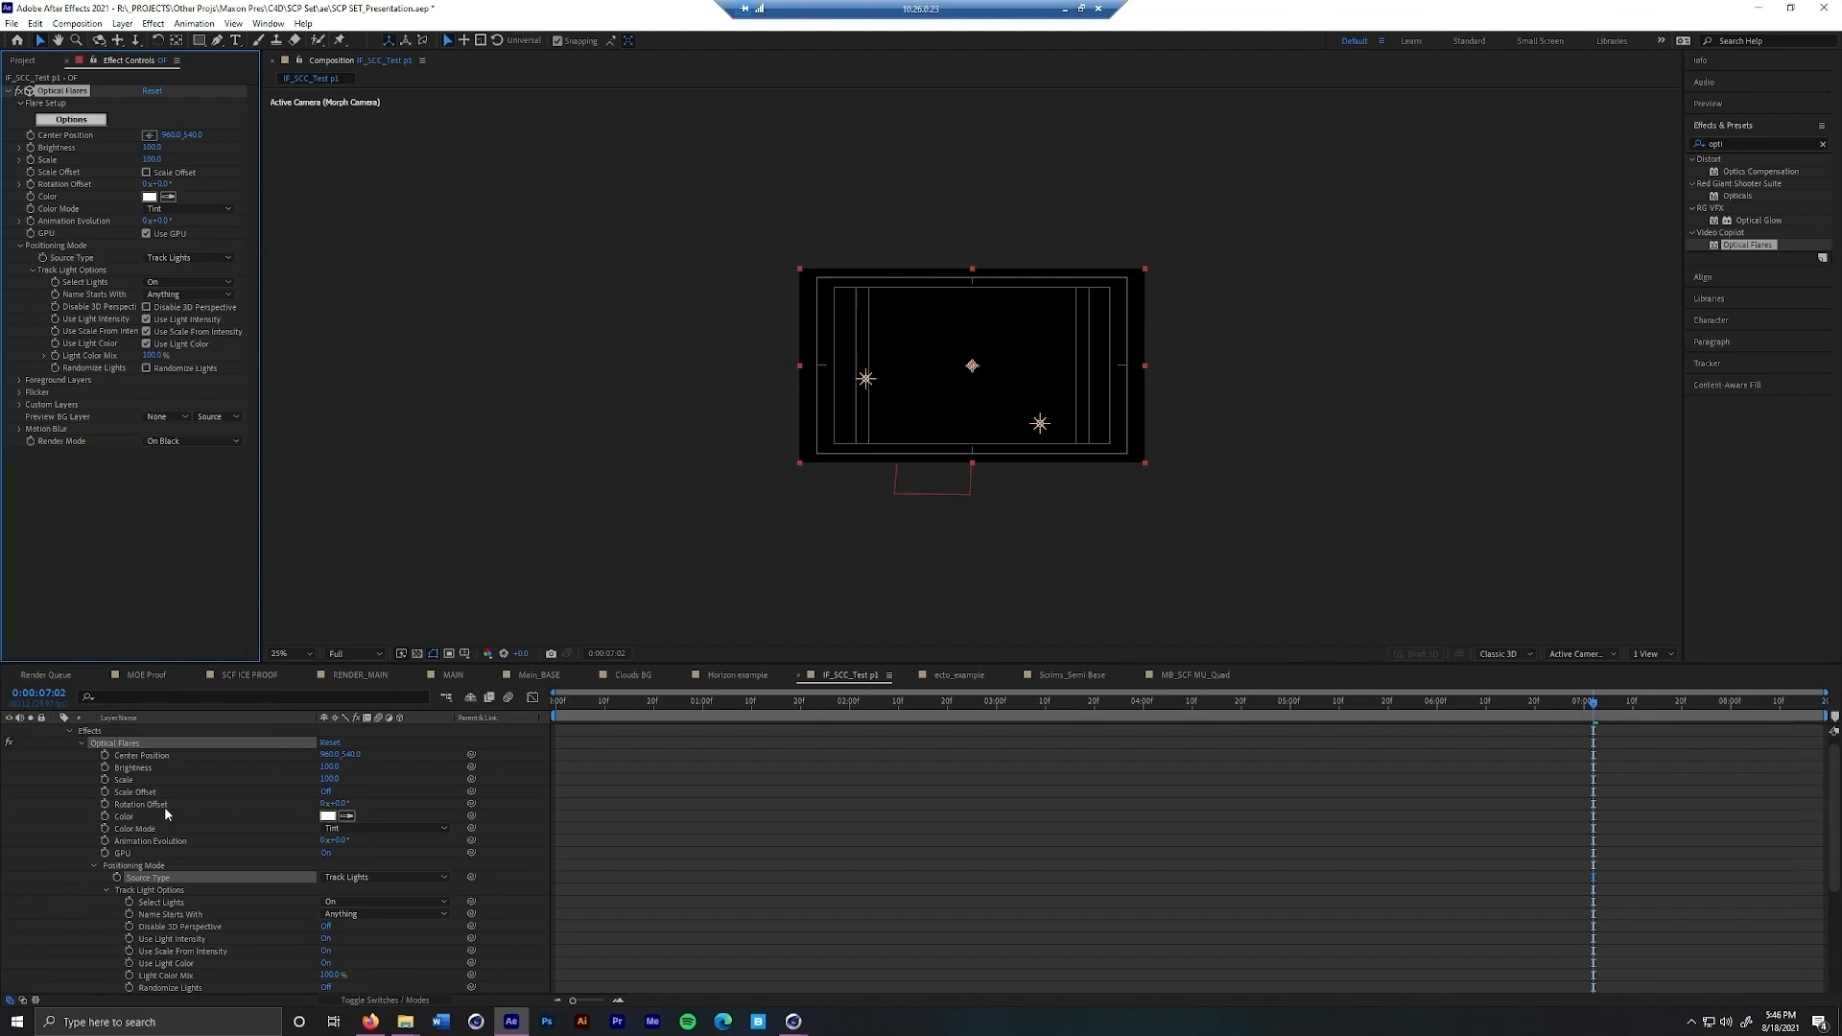
scroll(76, 827, up, 1)
click(60, 737)
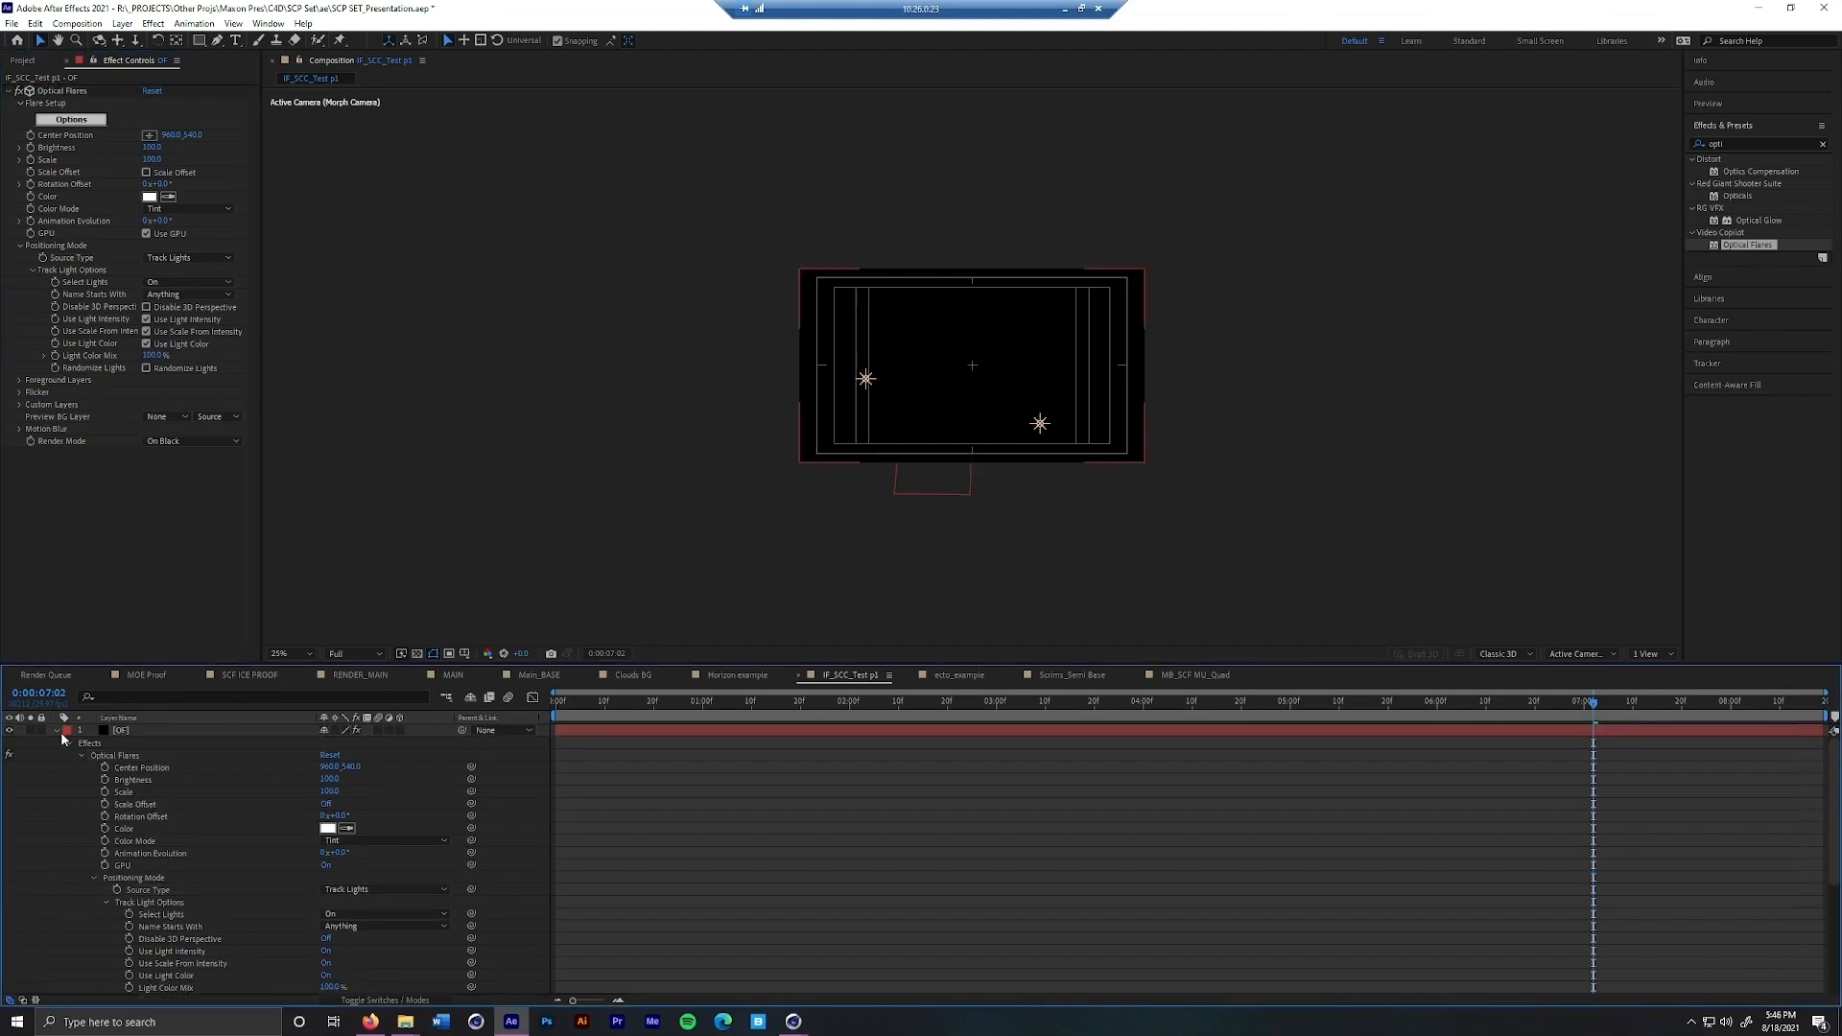
click(58, 730)
Remove the intensity keyframes from Light_R and Light_L and set both lights' intensity to 100%
click(1168, 703)
drag(1055, 715, 1286, 712)
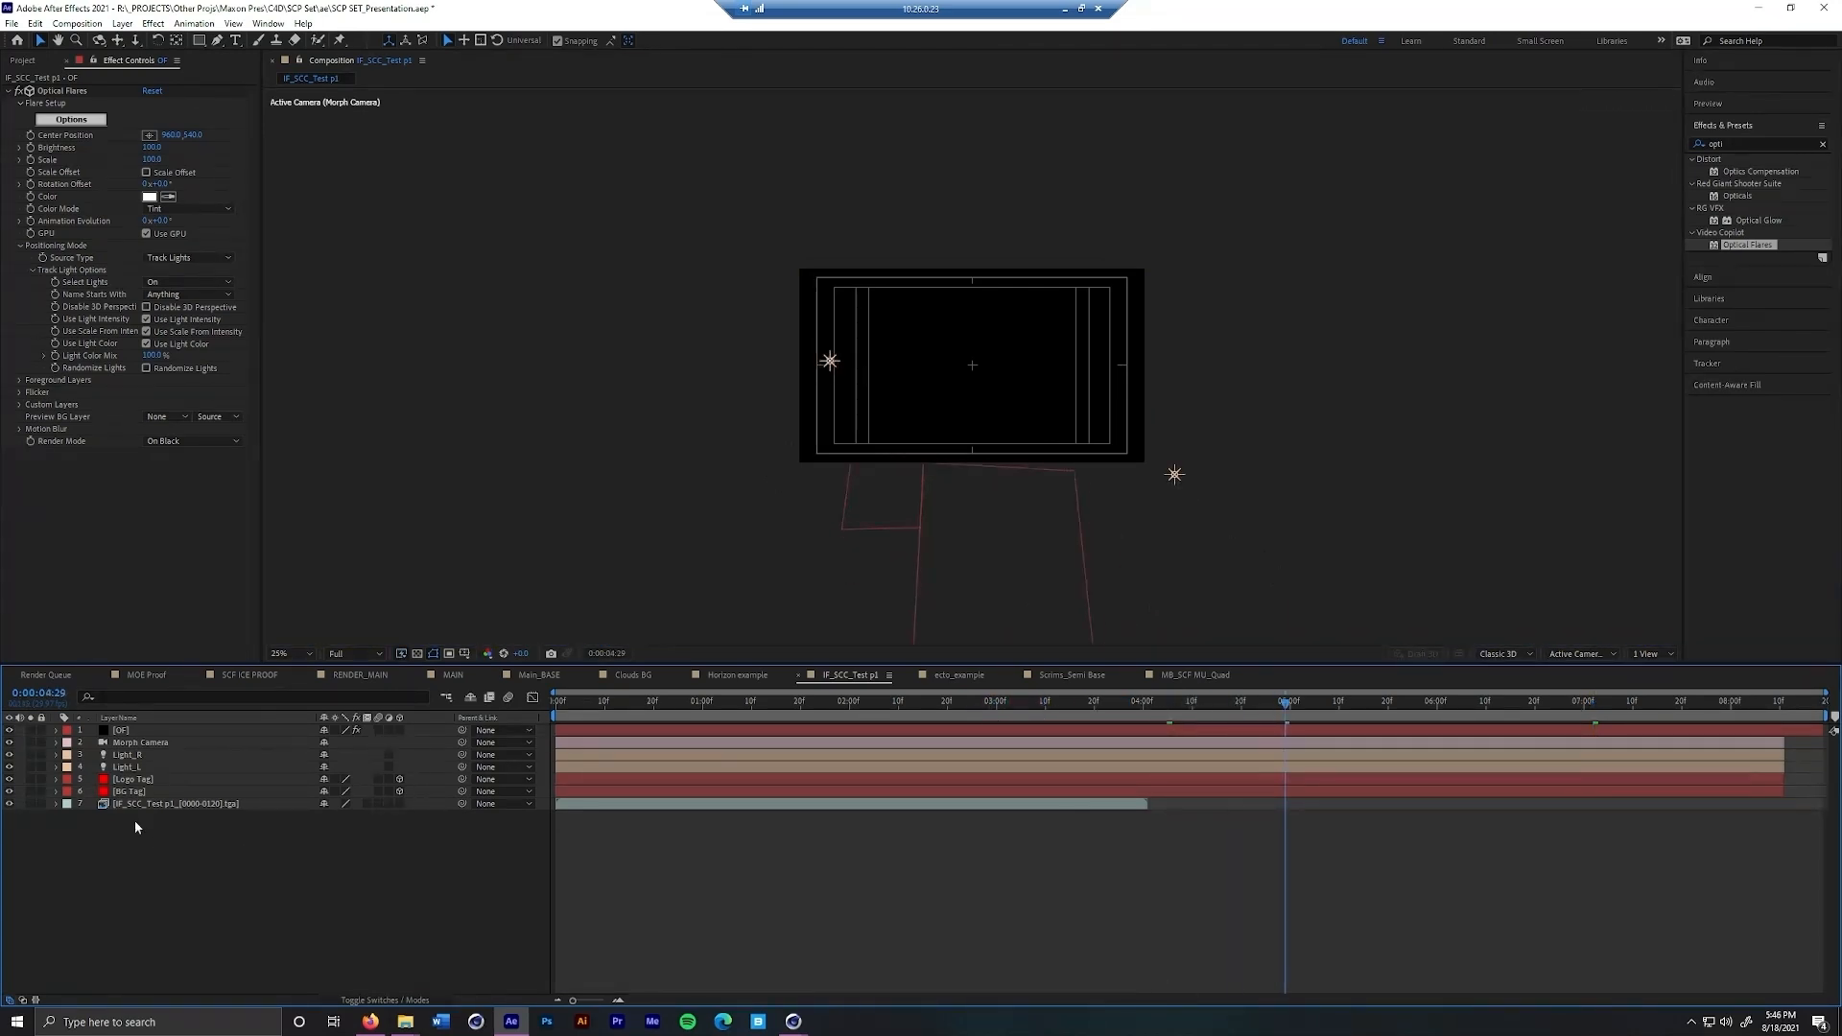
click(126, 756)
shift+click(126, 767)
key(u)
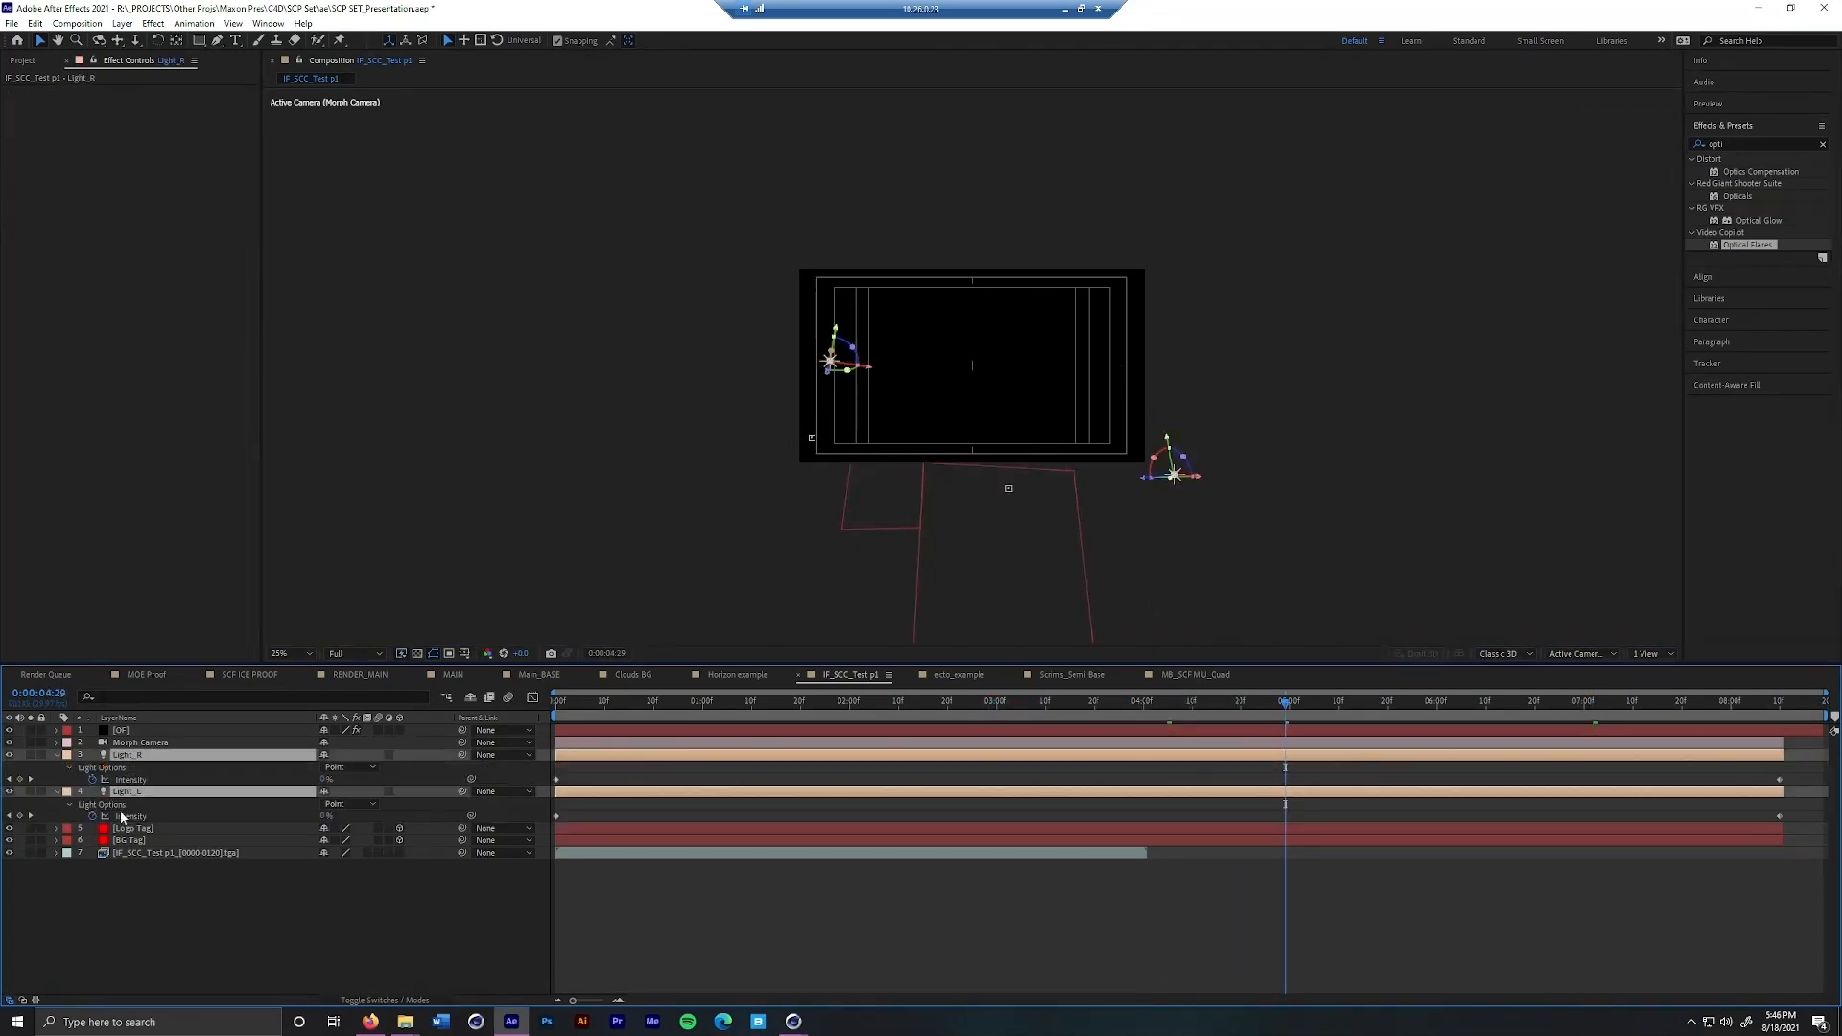
click(92, 780)
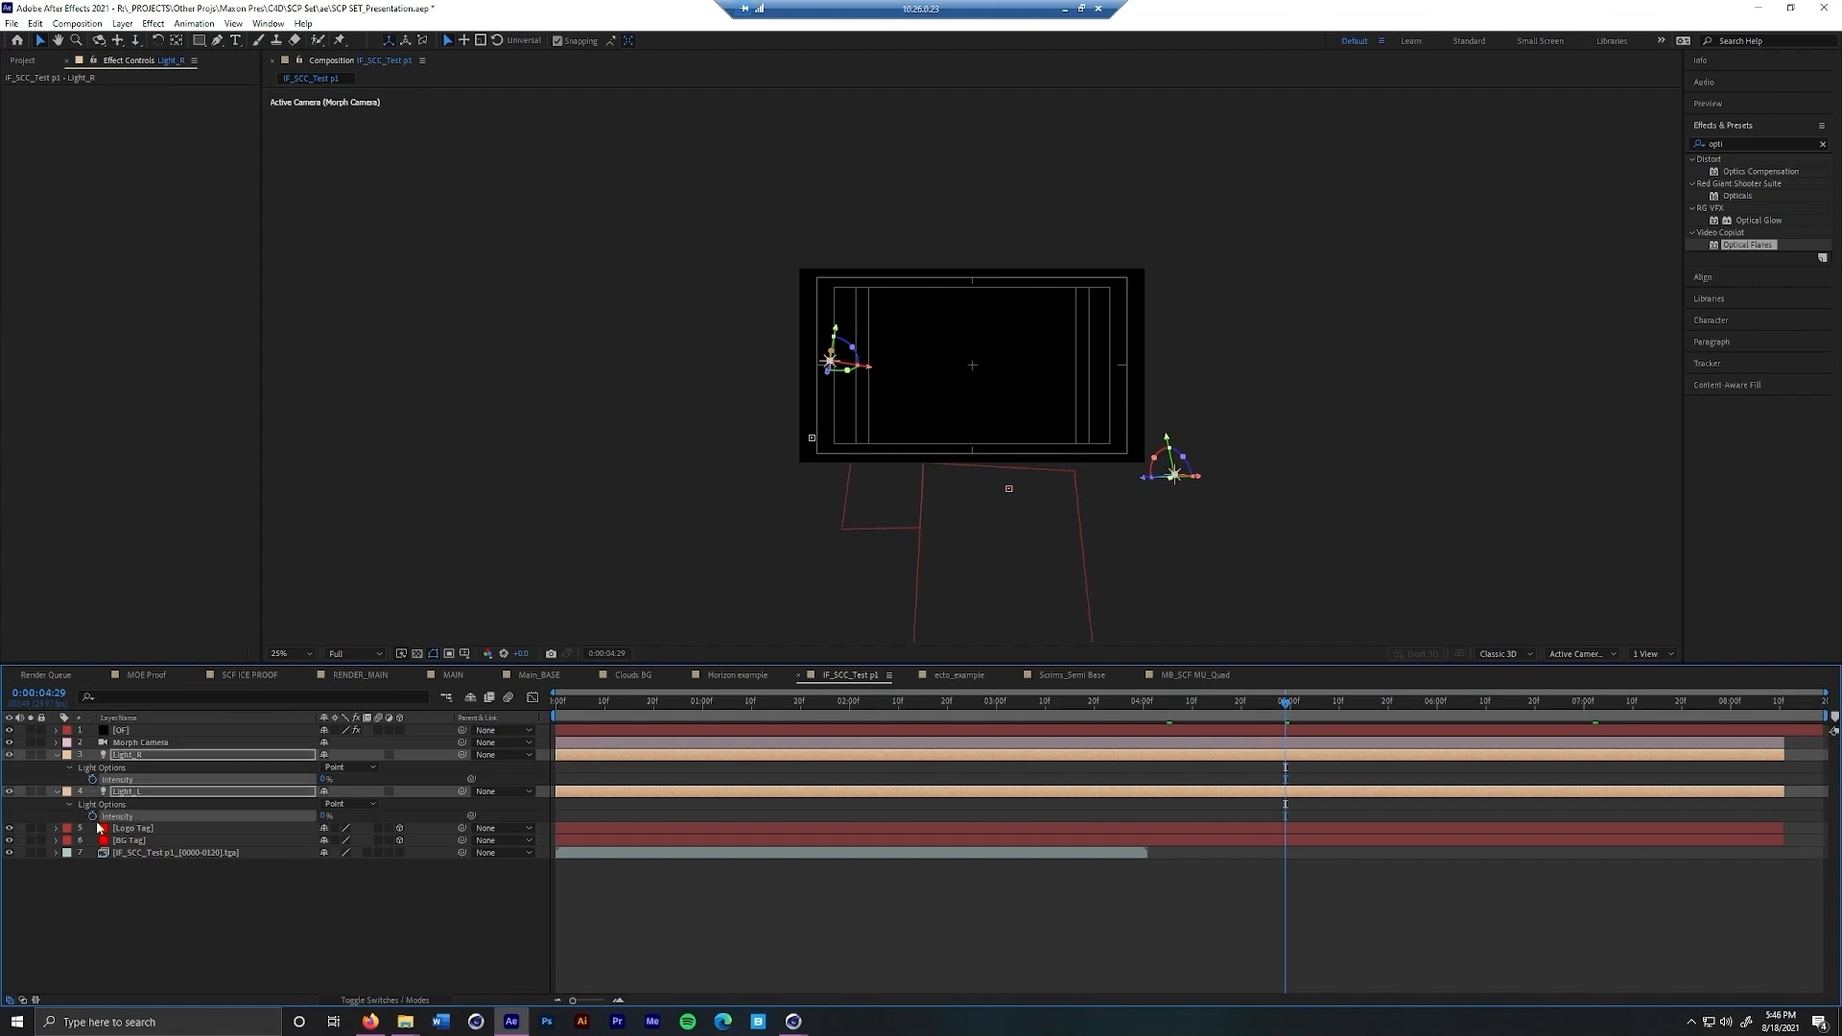
drag(324, 781, 410, 781)
click(324, 780)
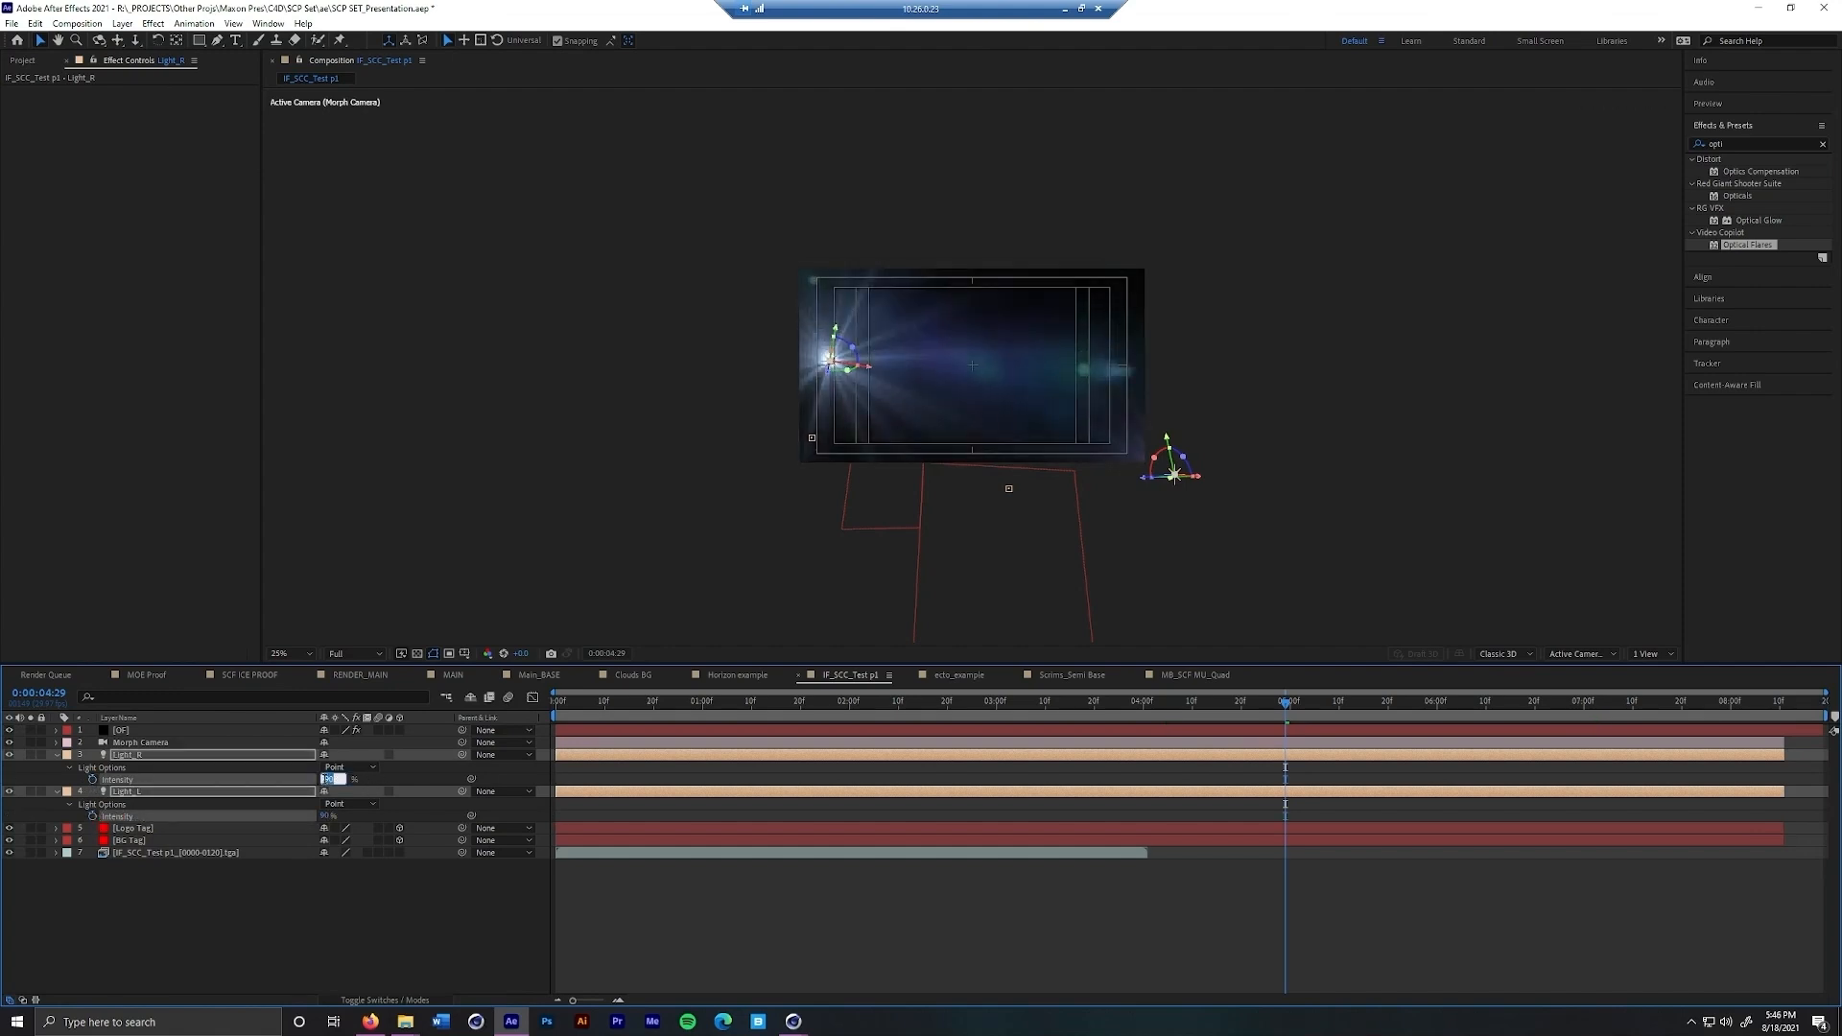
text(100)
key(Return)
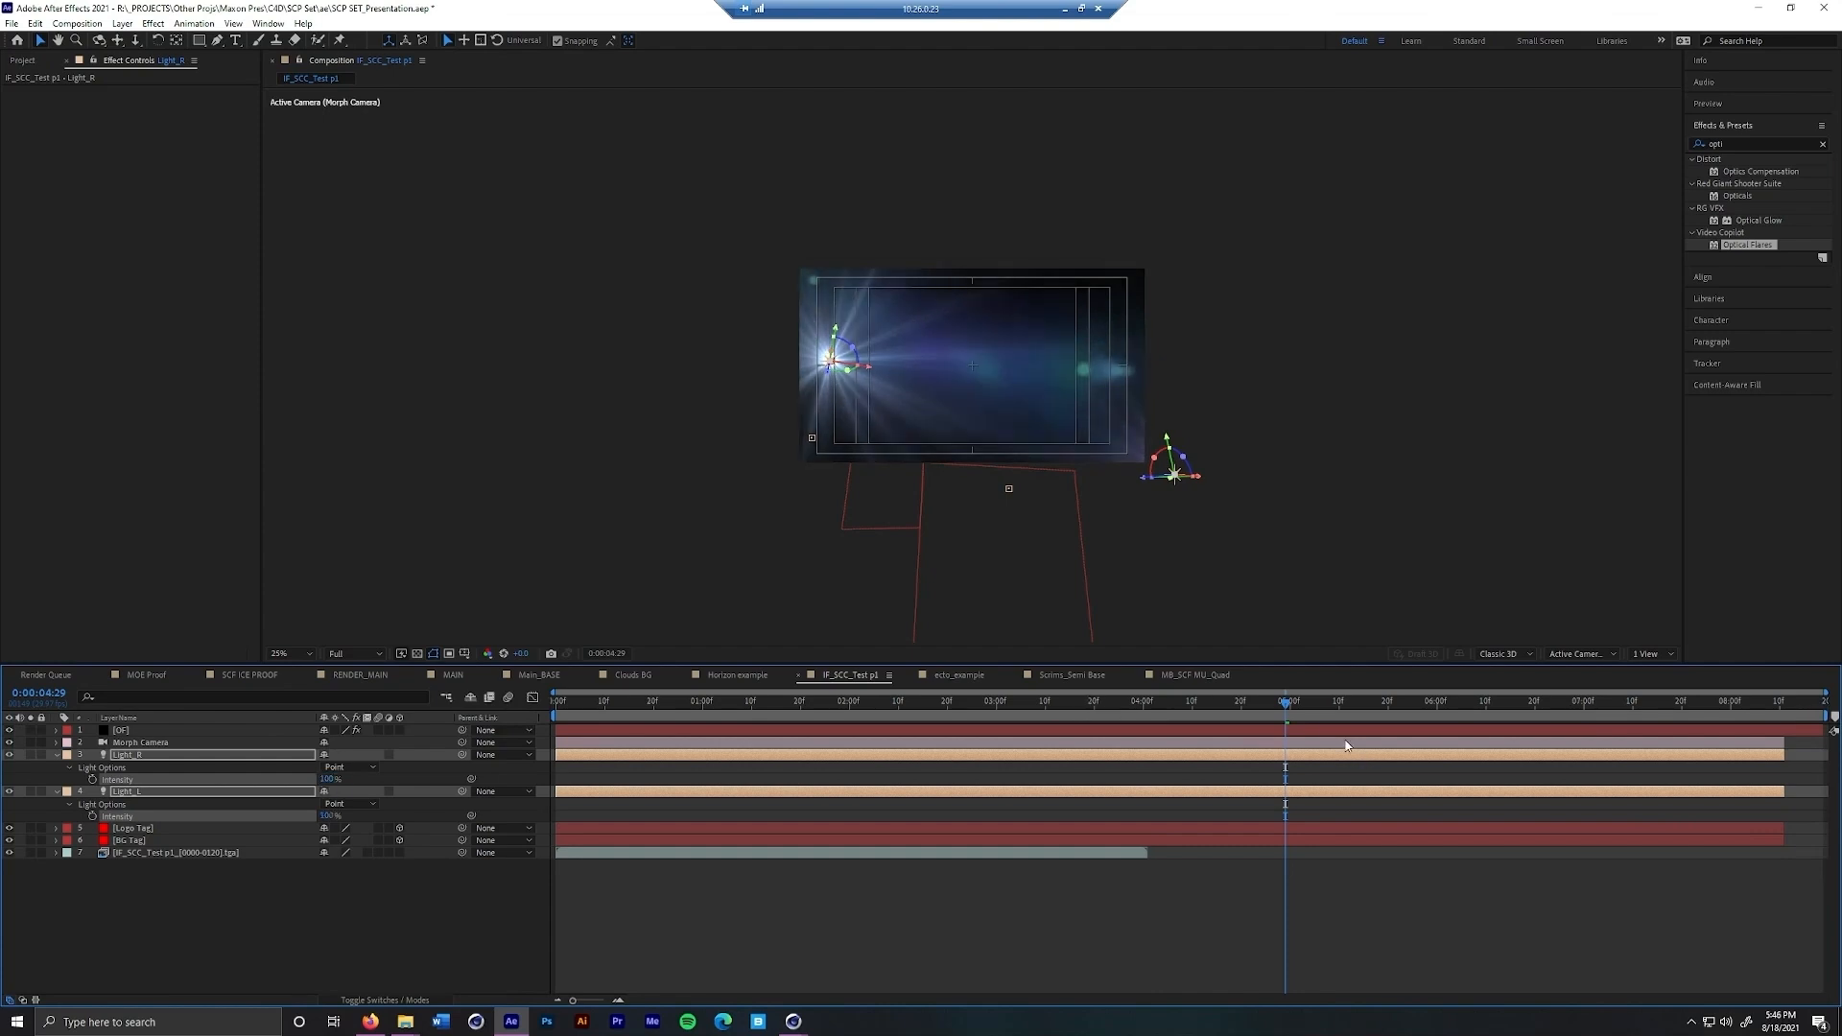
Scrub to 0;00;07;18 to check the tracked flares, and view the OF layer's light-name filter choices in Optical Flares
drag(1292, 707, 1672, 733)
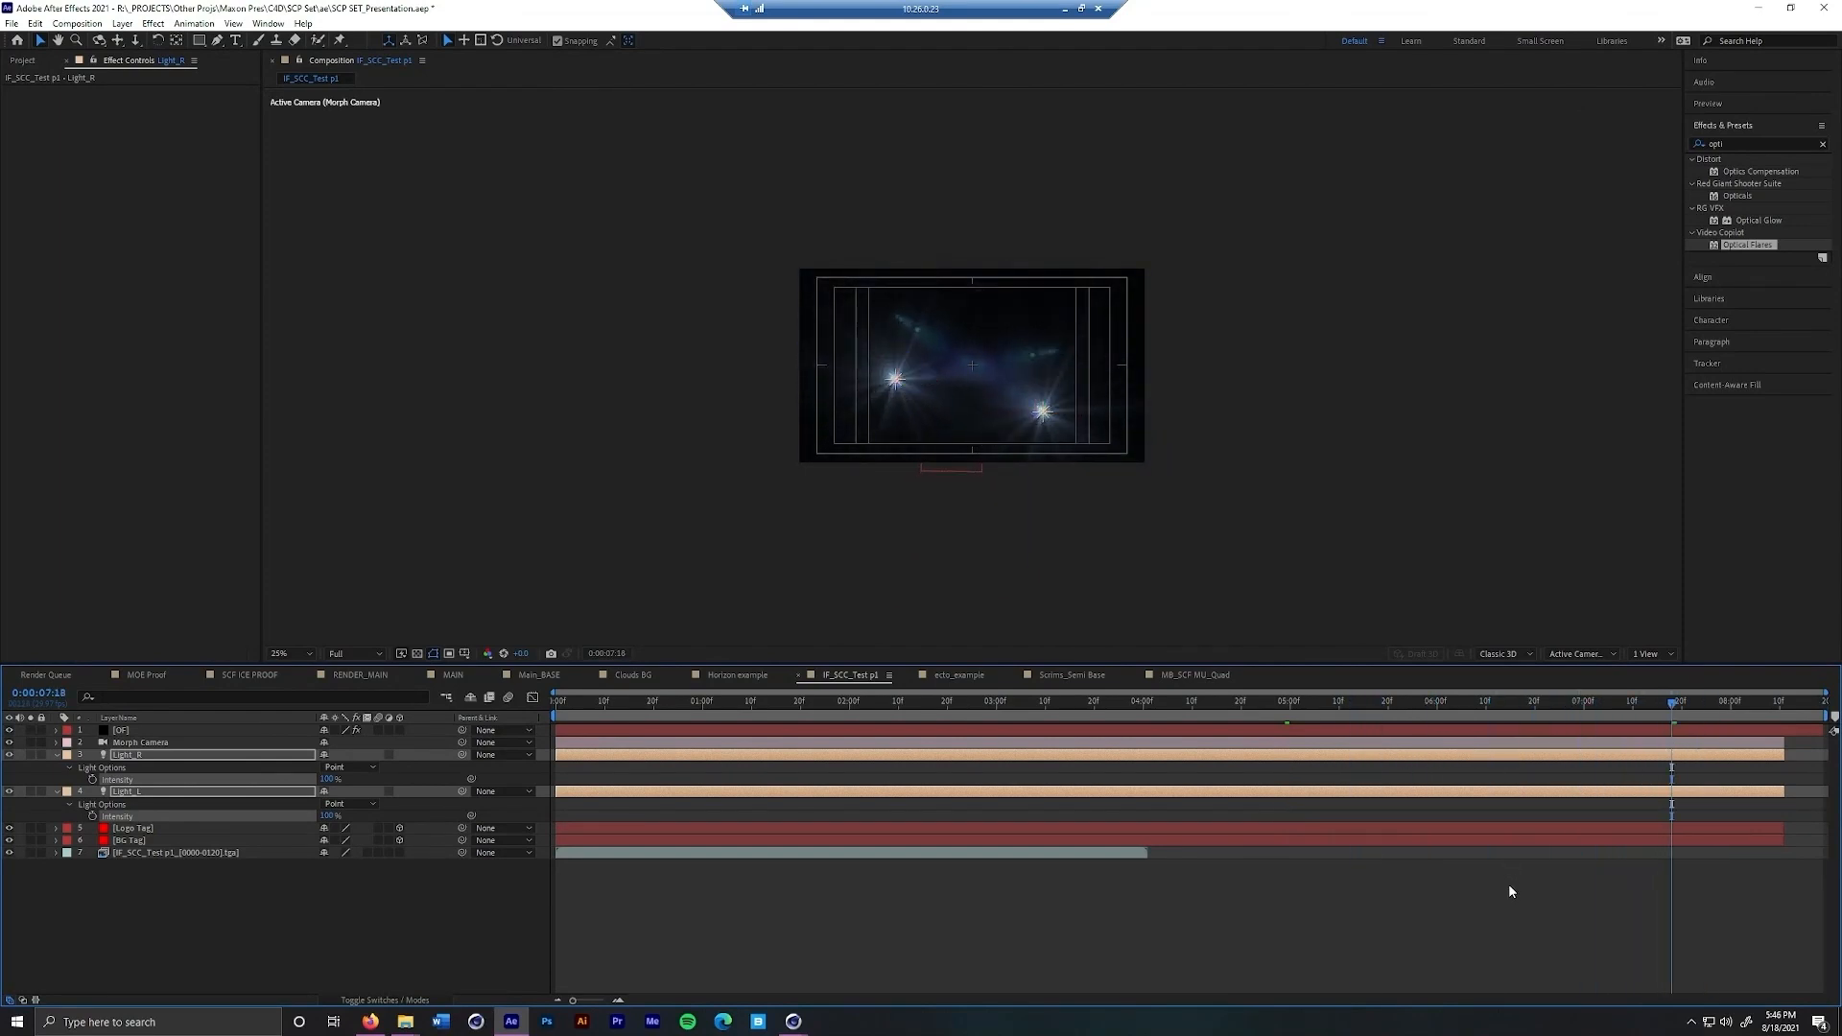
click(1508, 883)
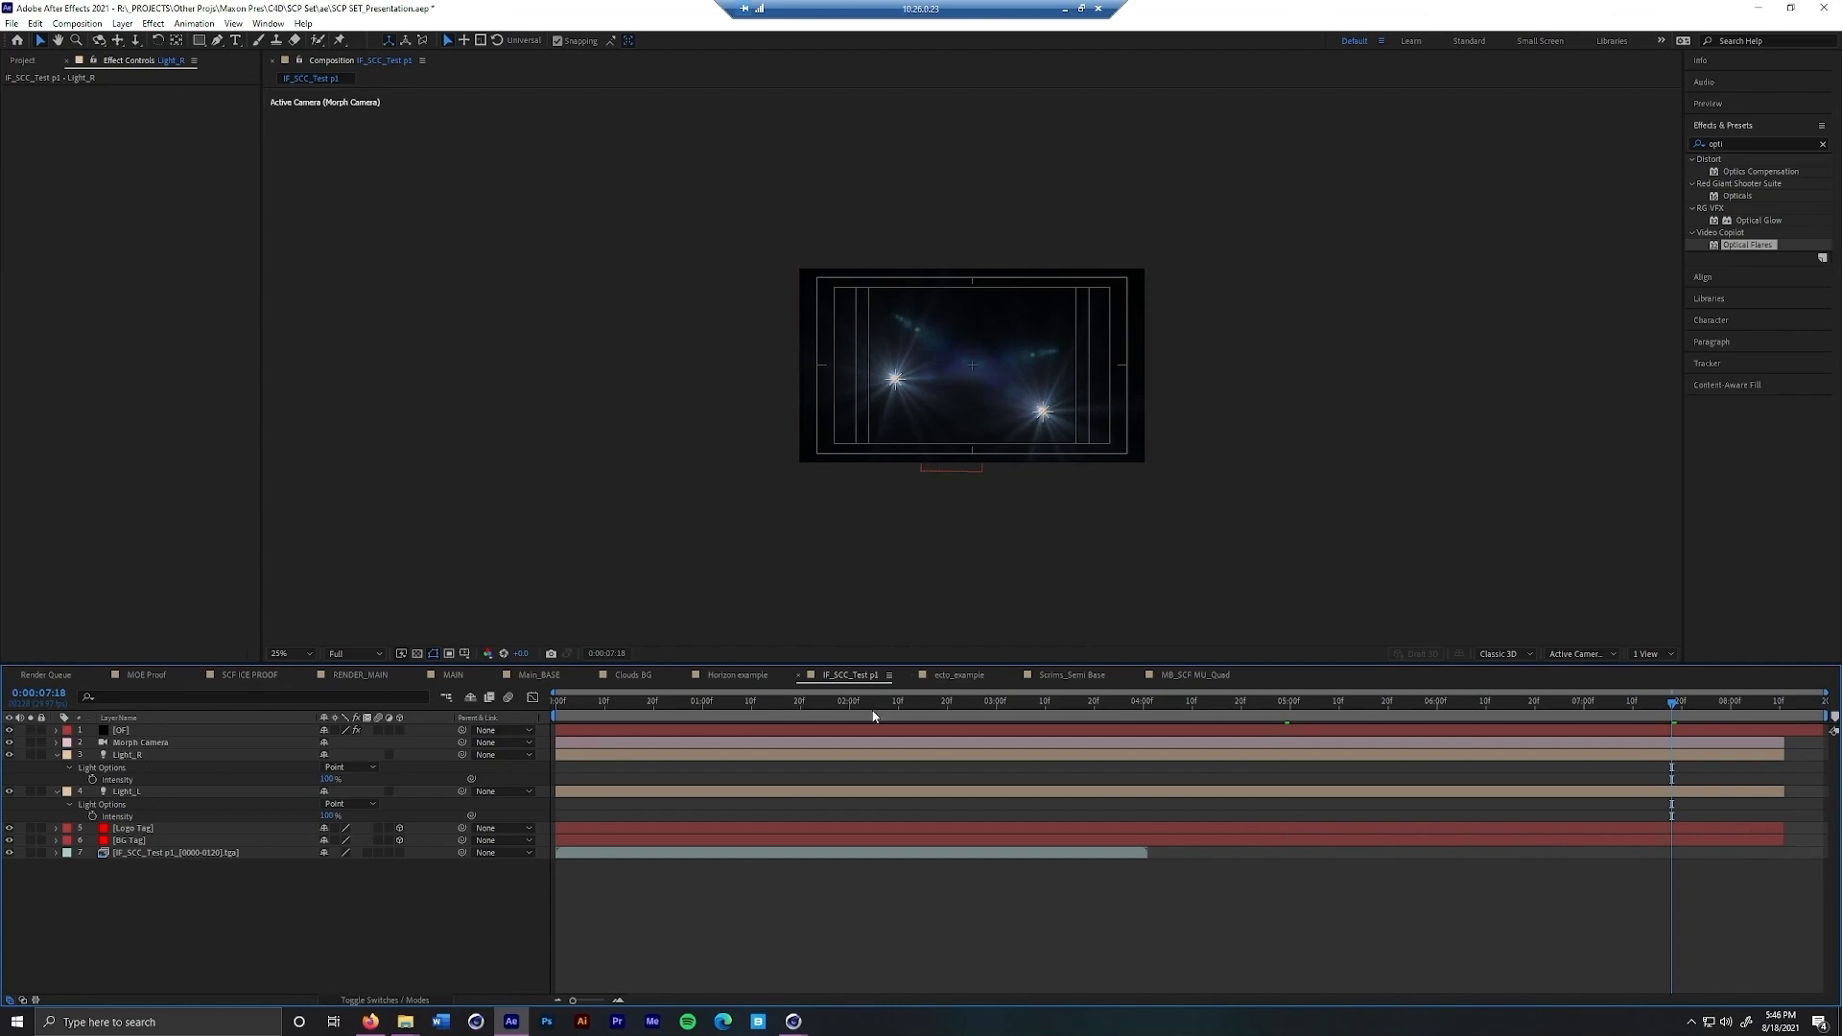
click(167, 731)
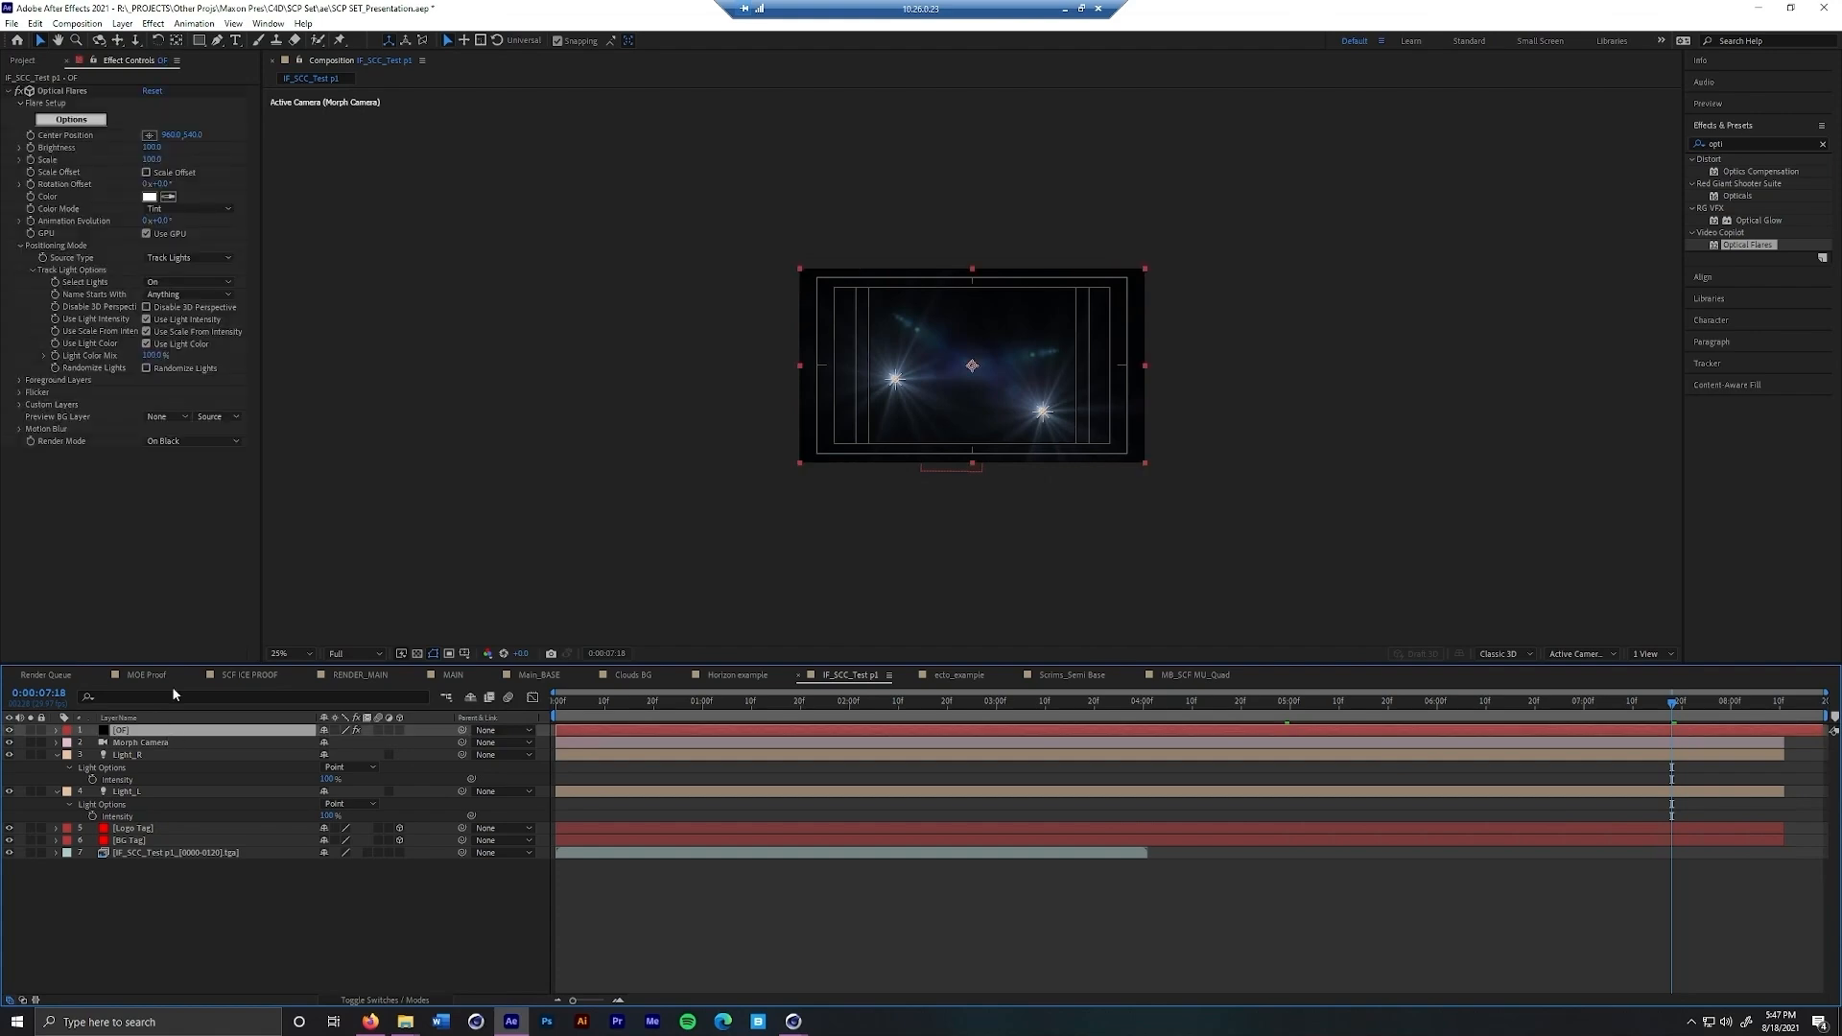
click(177, 298)
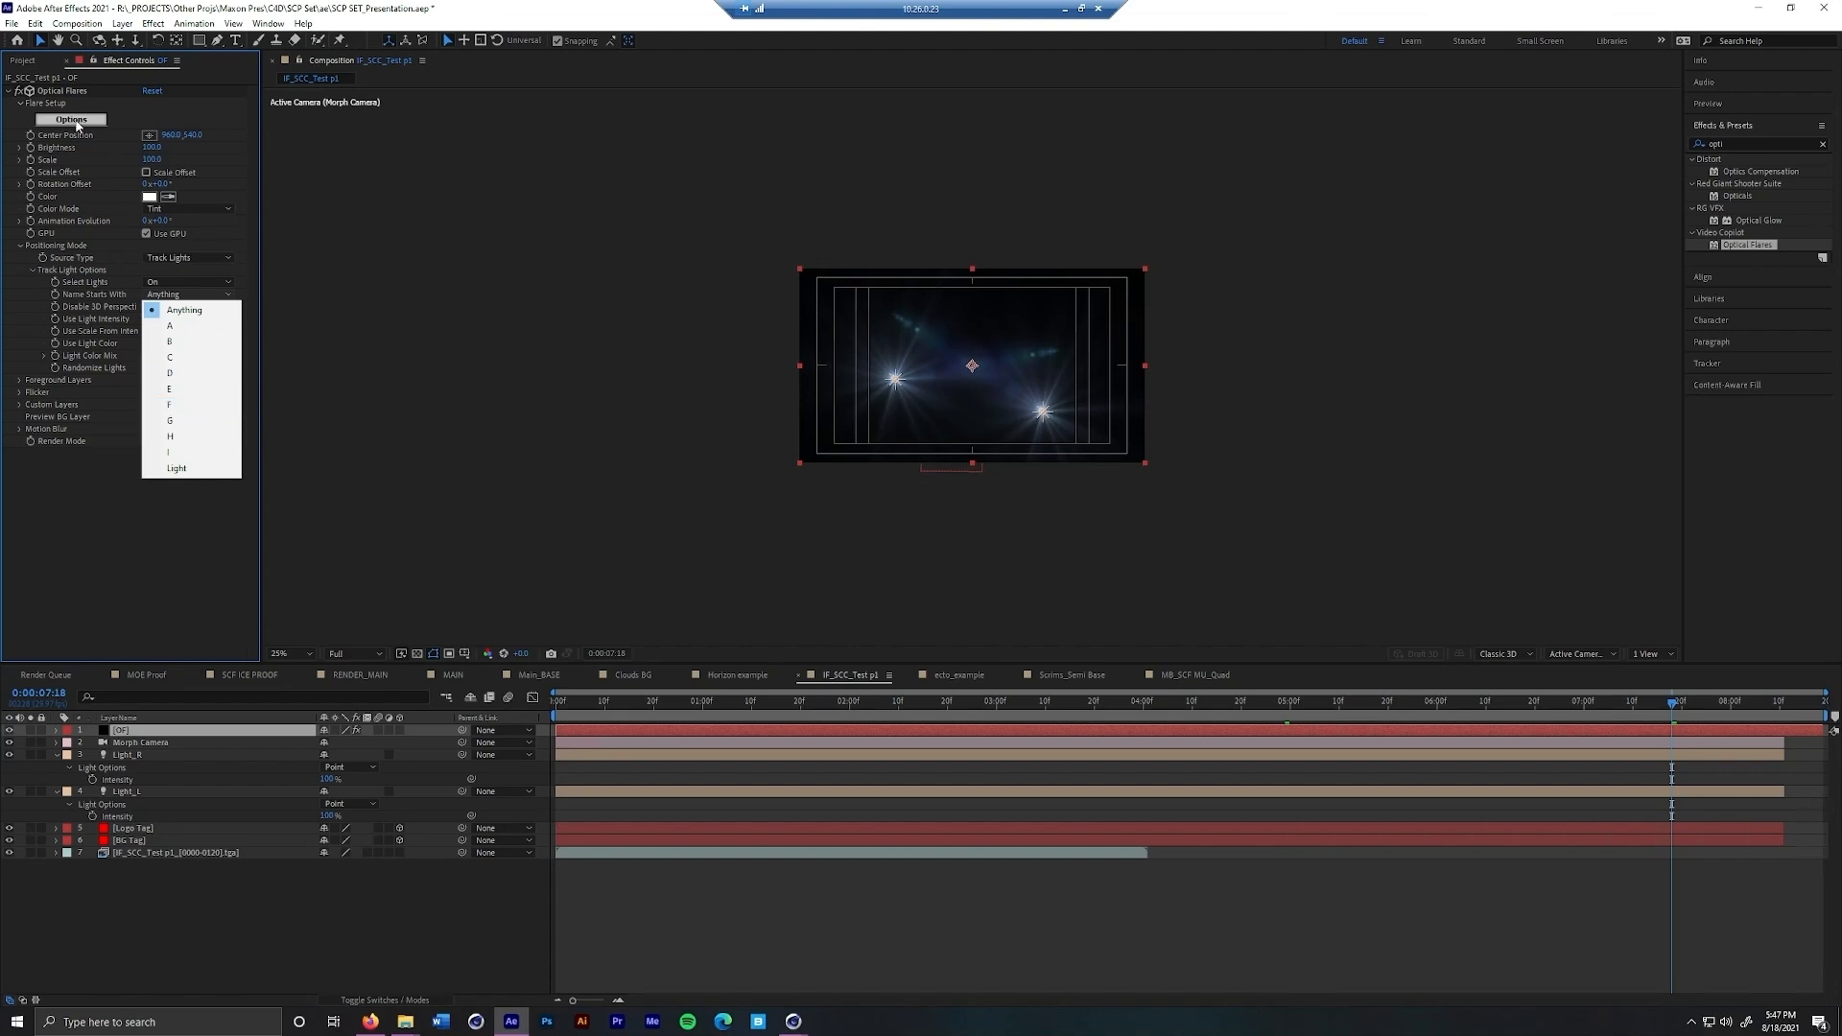
click(212, 737)
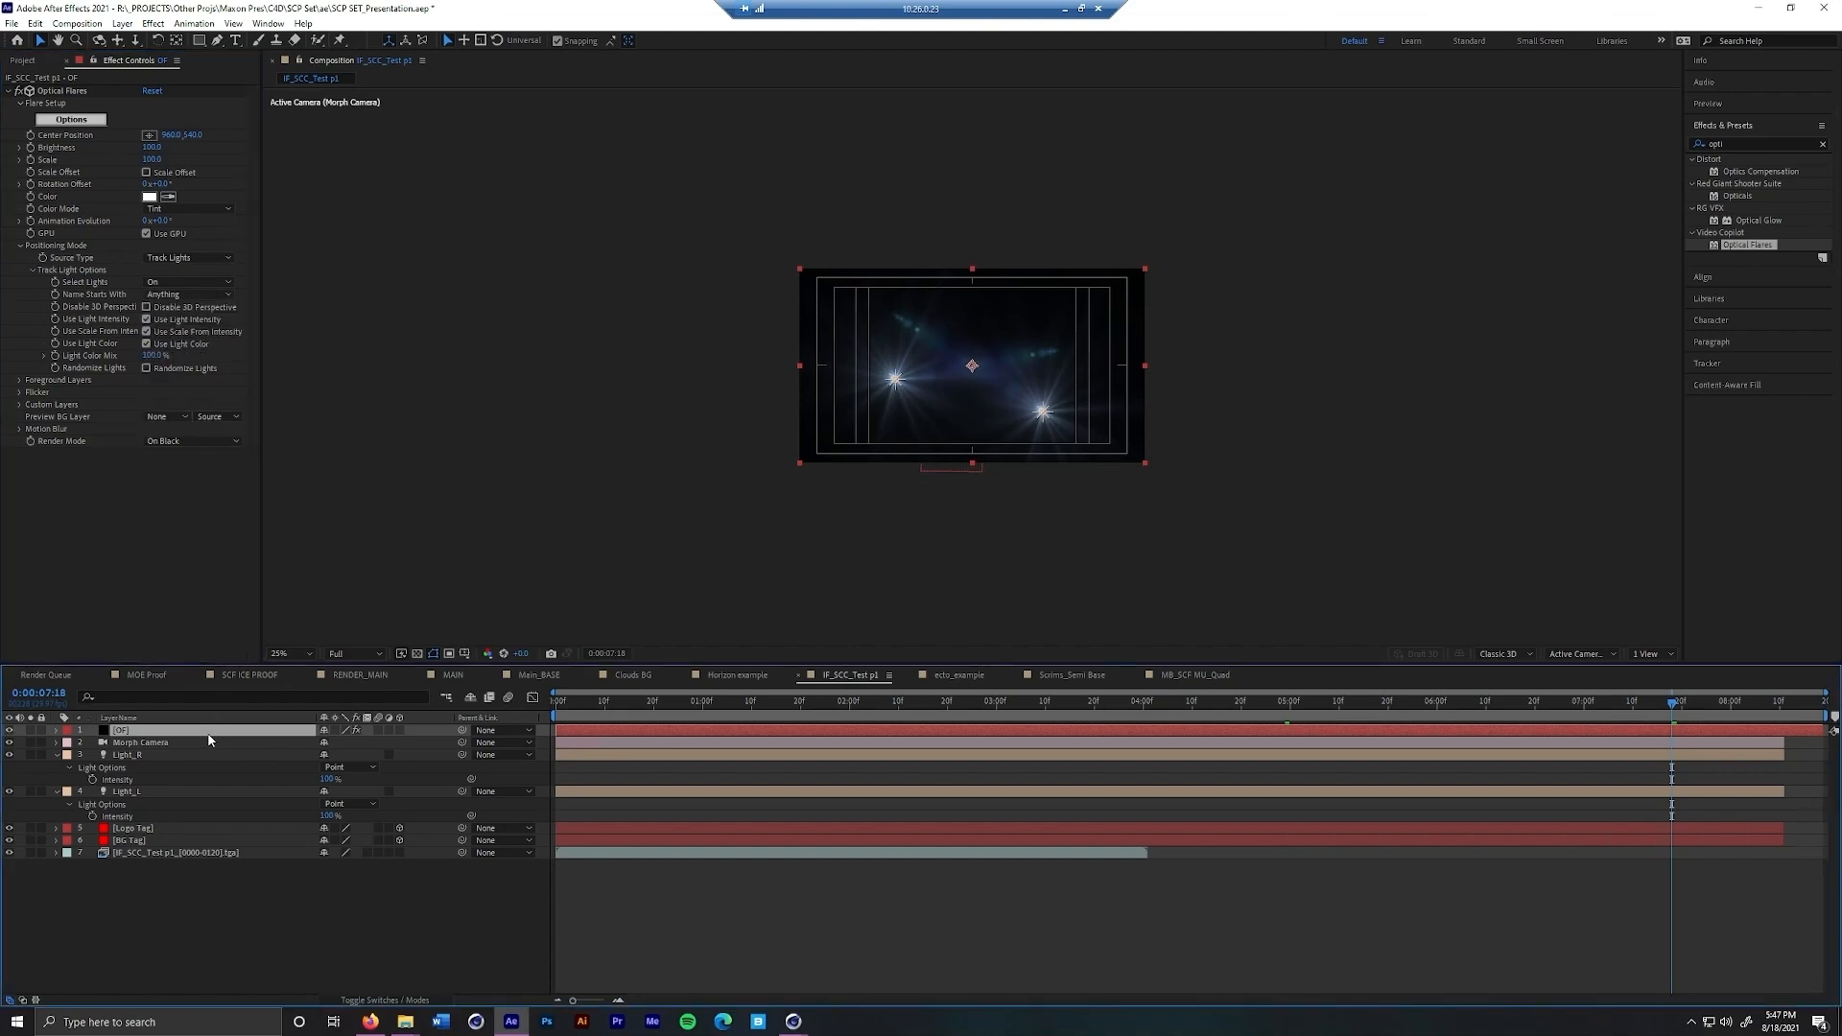
Duplicate the OF layer and give the copy's flare the Beached preset from the Light collection
key(ctrl+d)
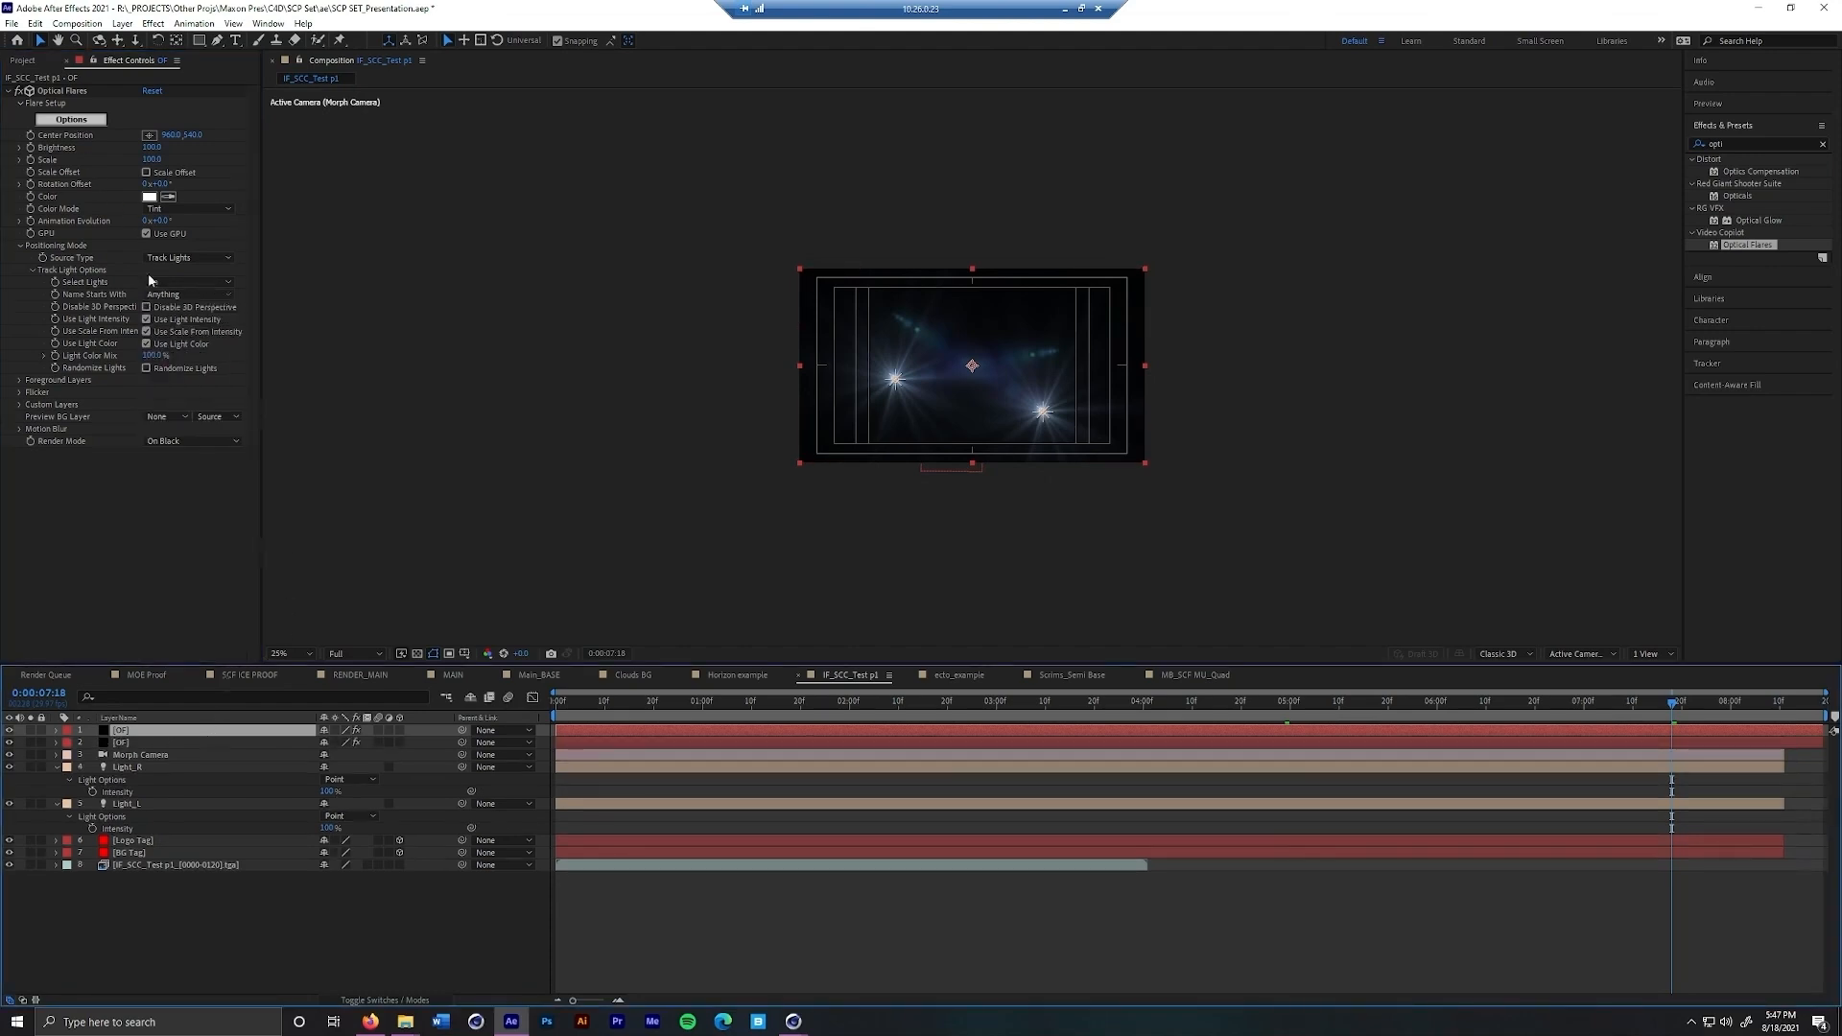
click(137, 125)
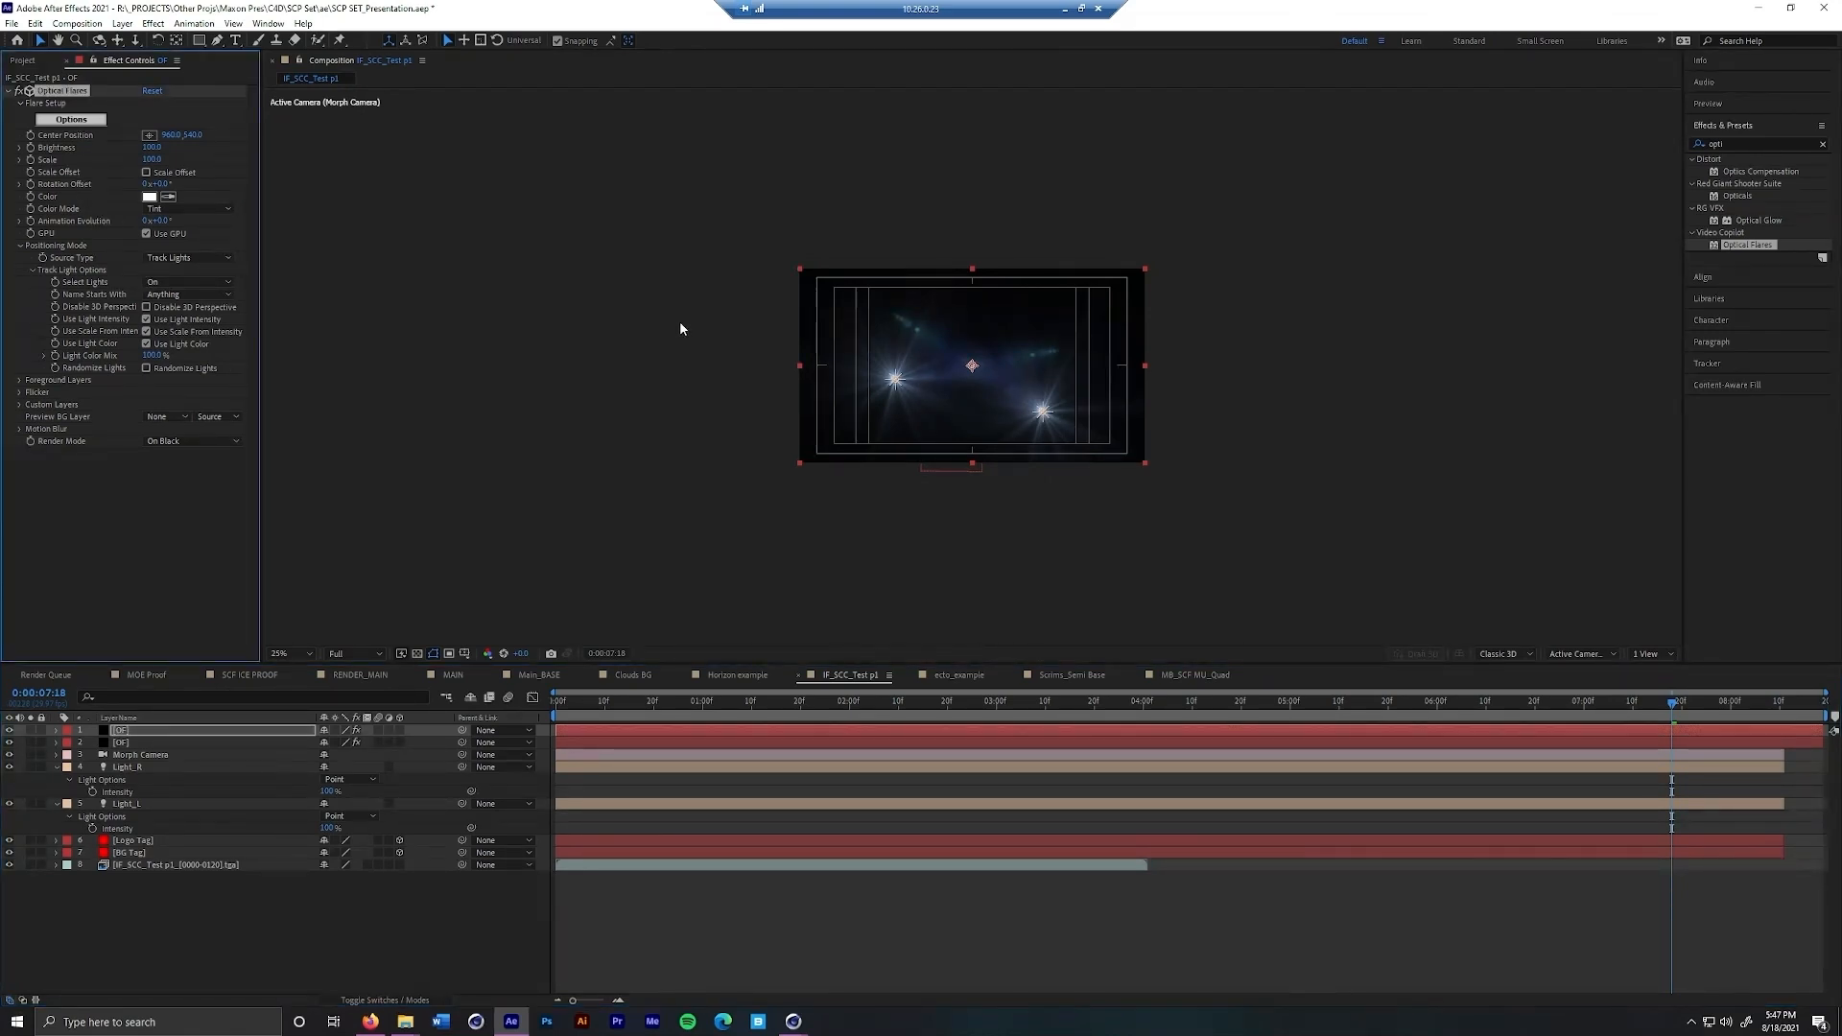
double_click(1179, 674)
click(1165, 650)
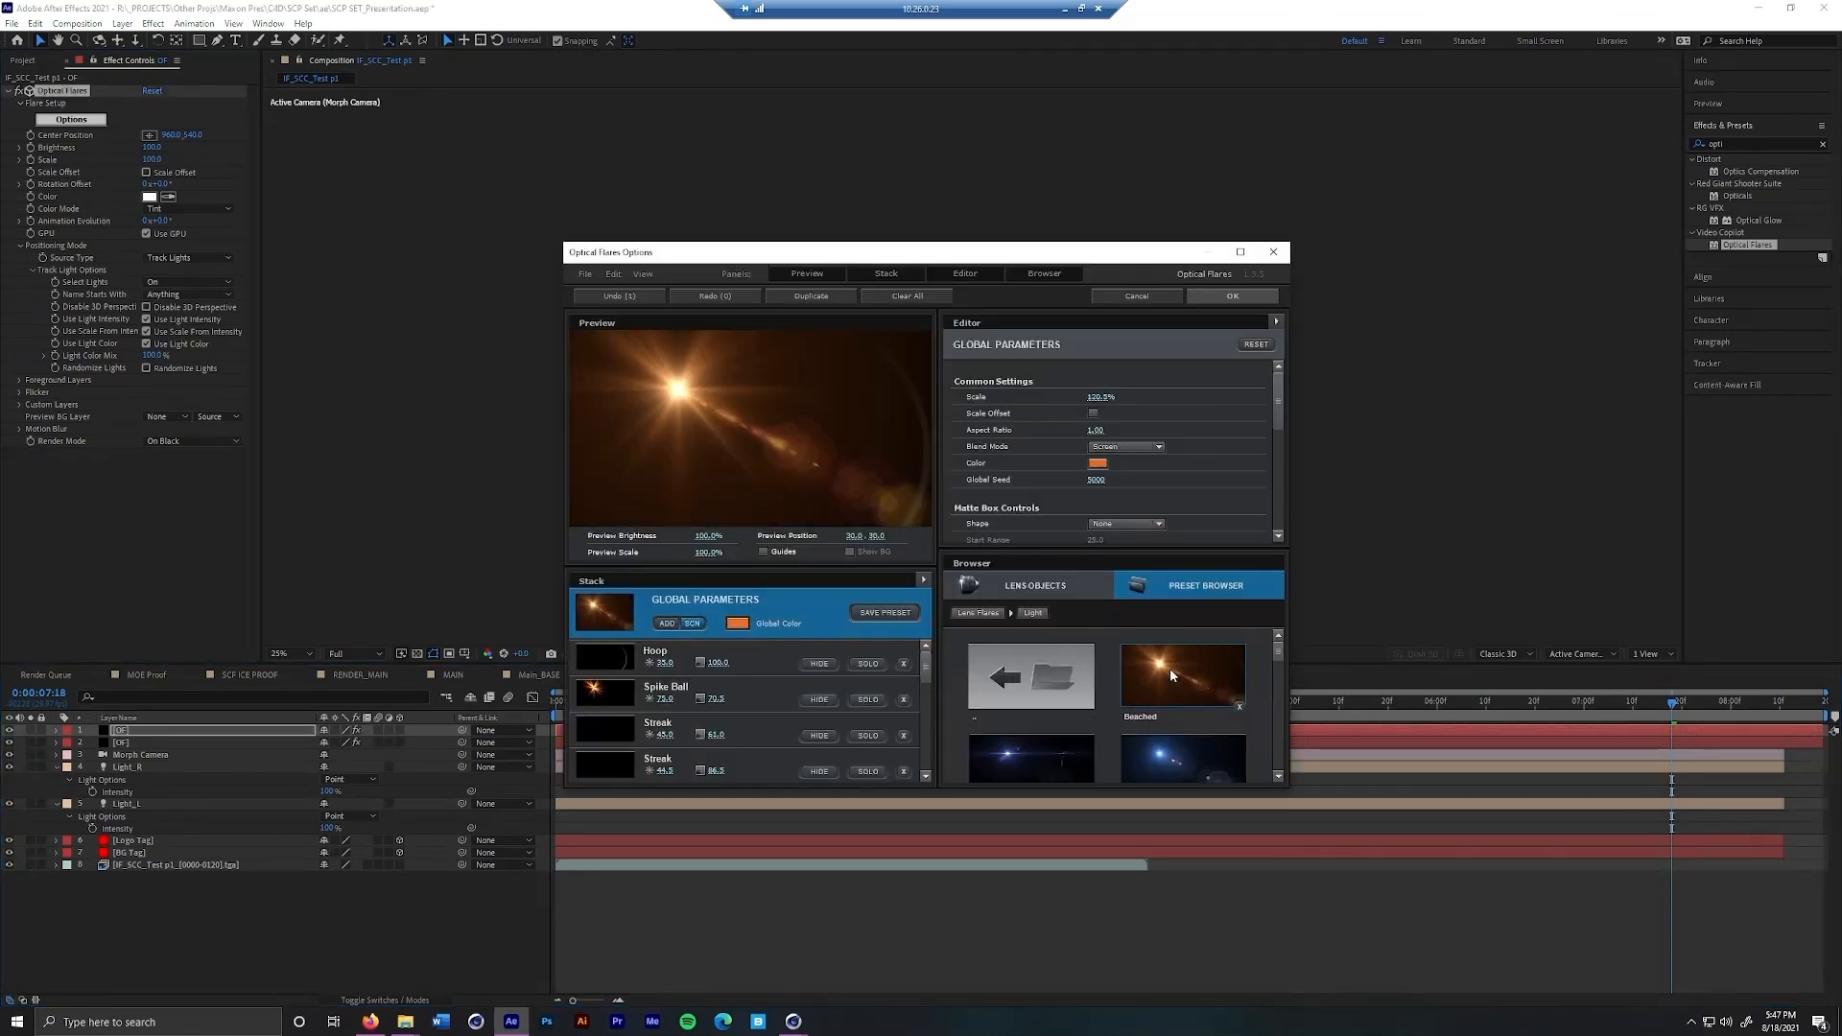
click(1245, 296)
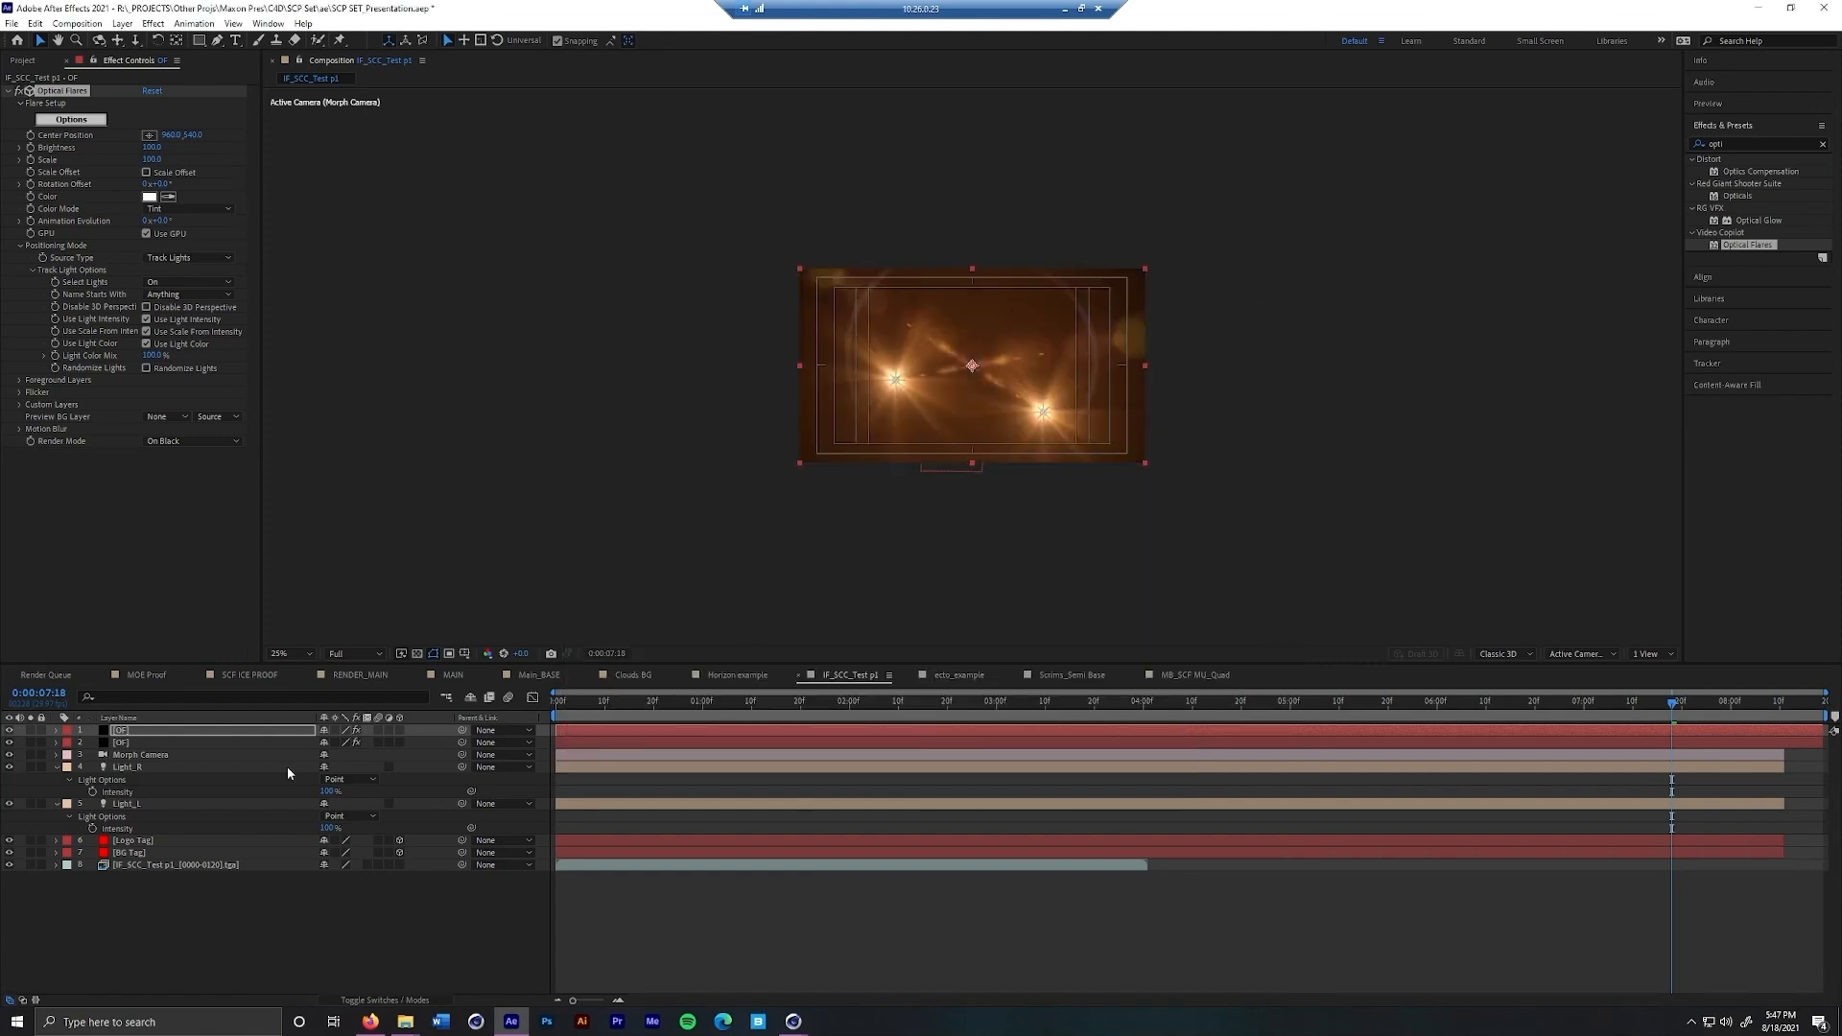
Rename the Light_R layer as B and the Light_L layer as A
right_click(175, 766)
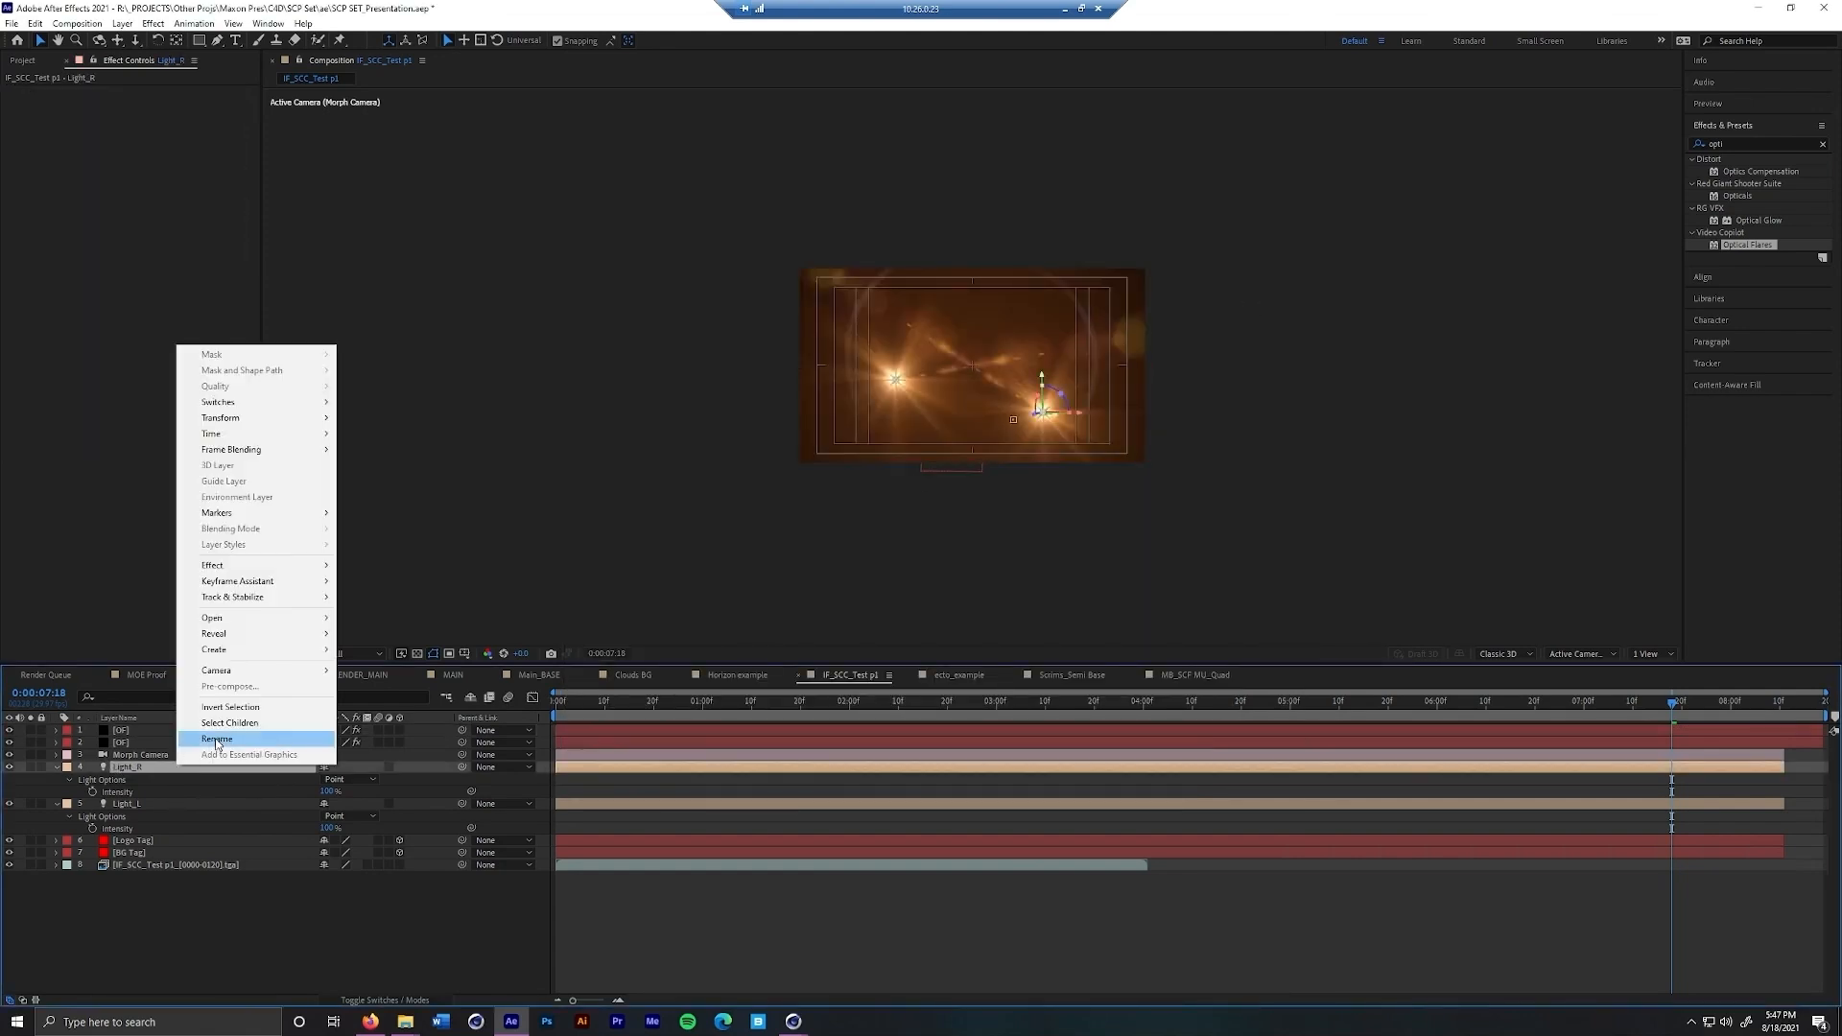
click(215, 744)
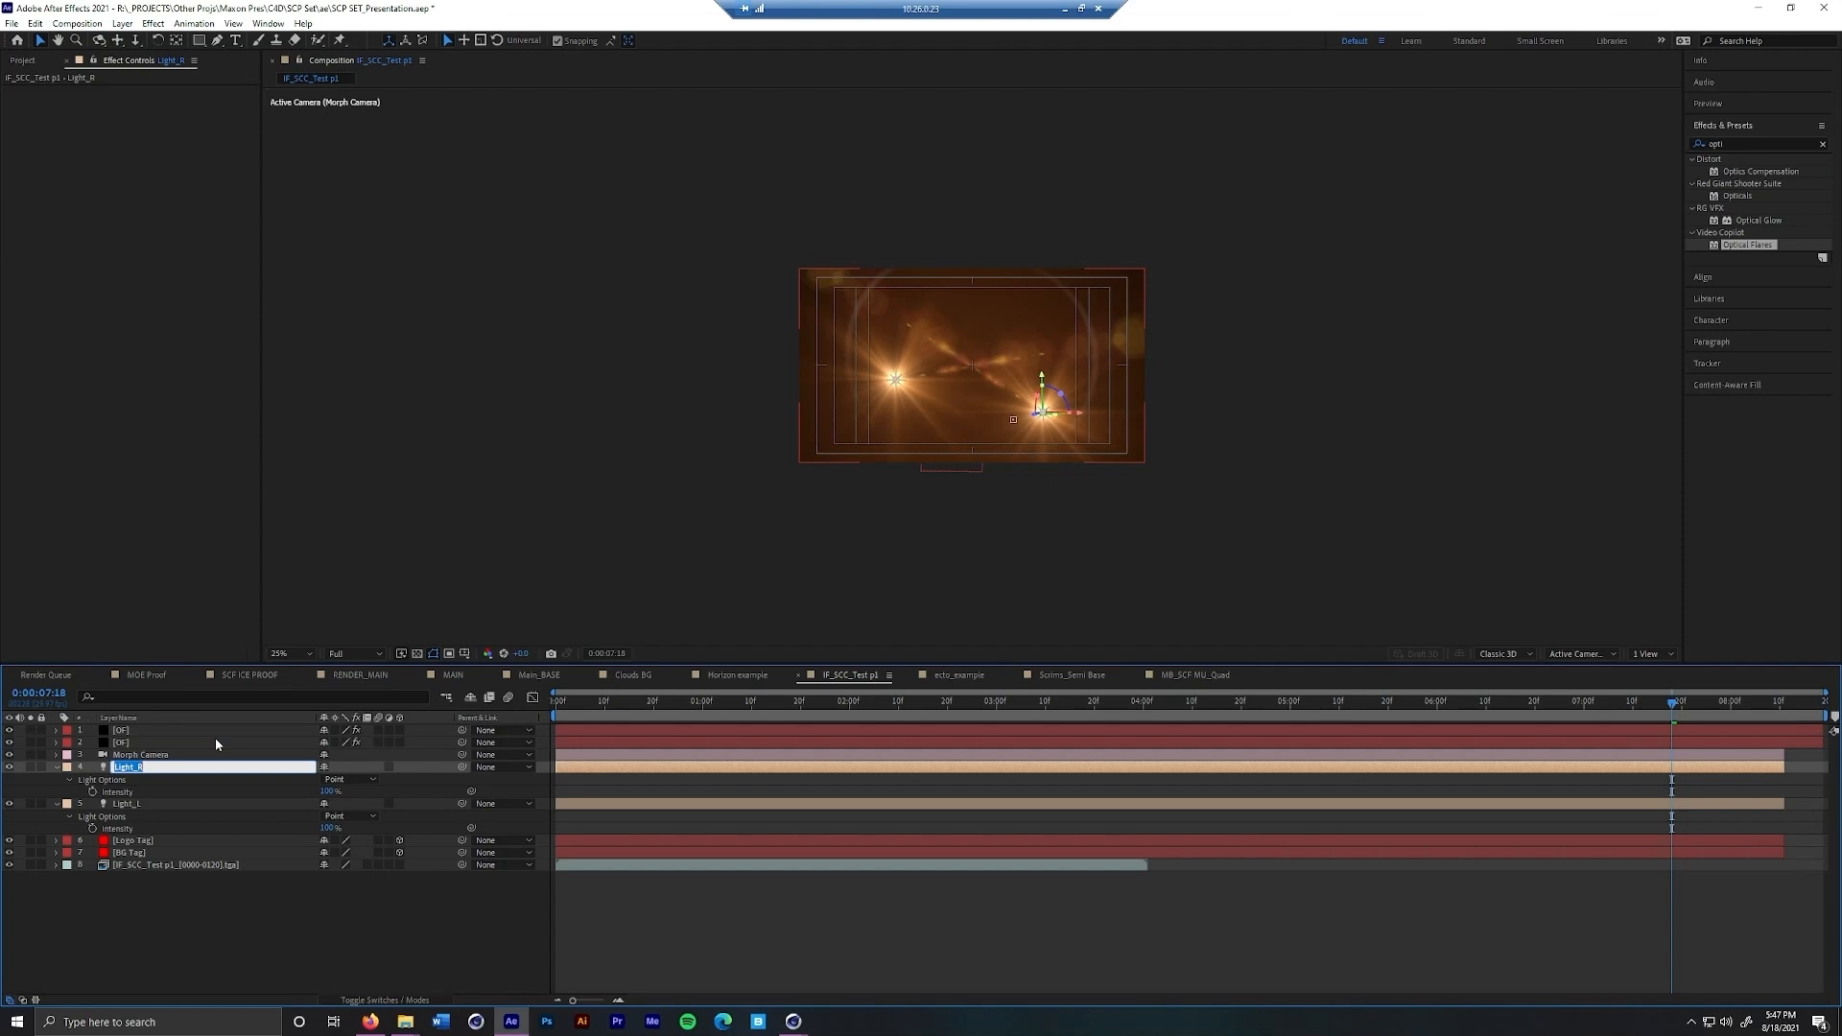
text(B)
key(Return)
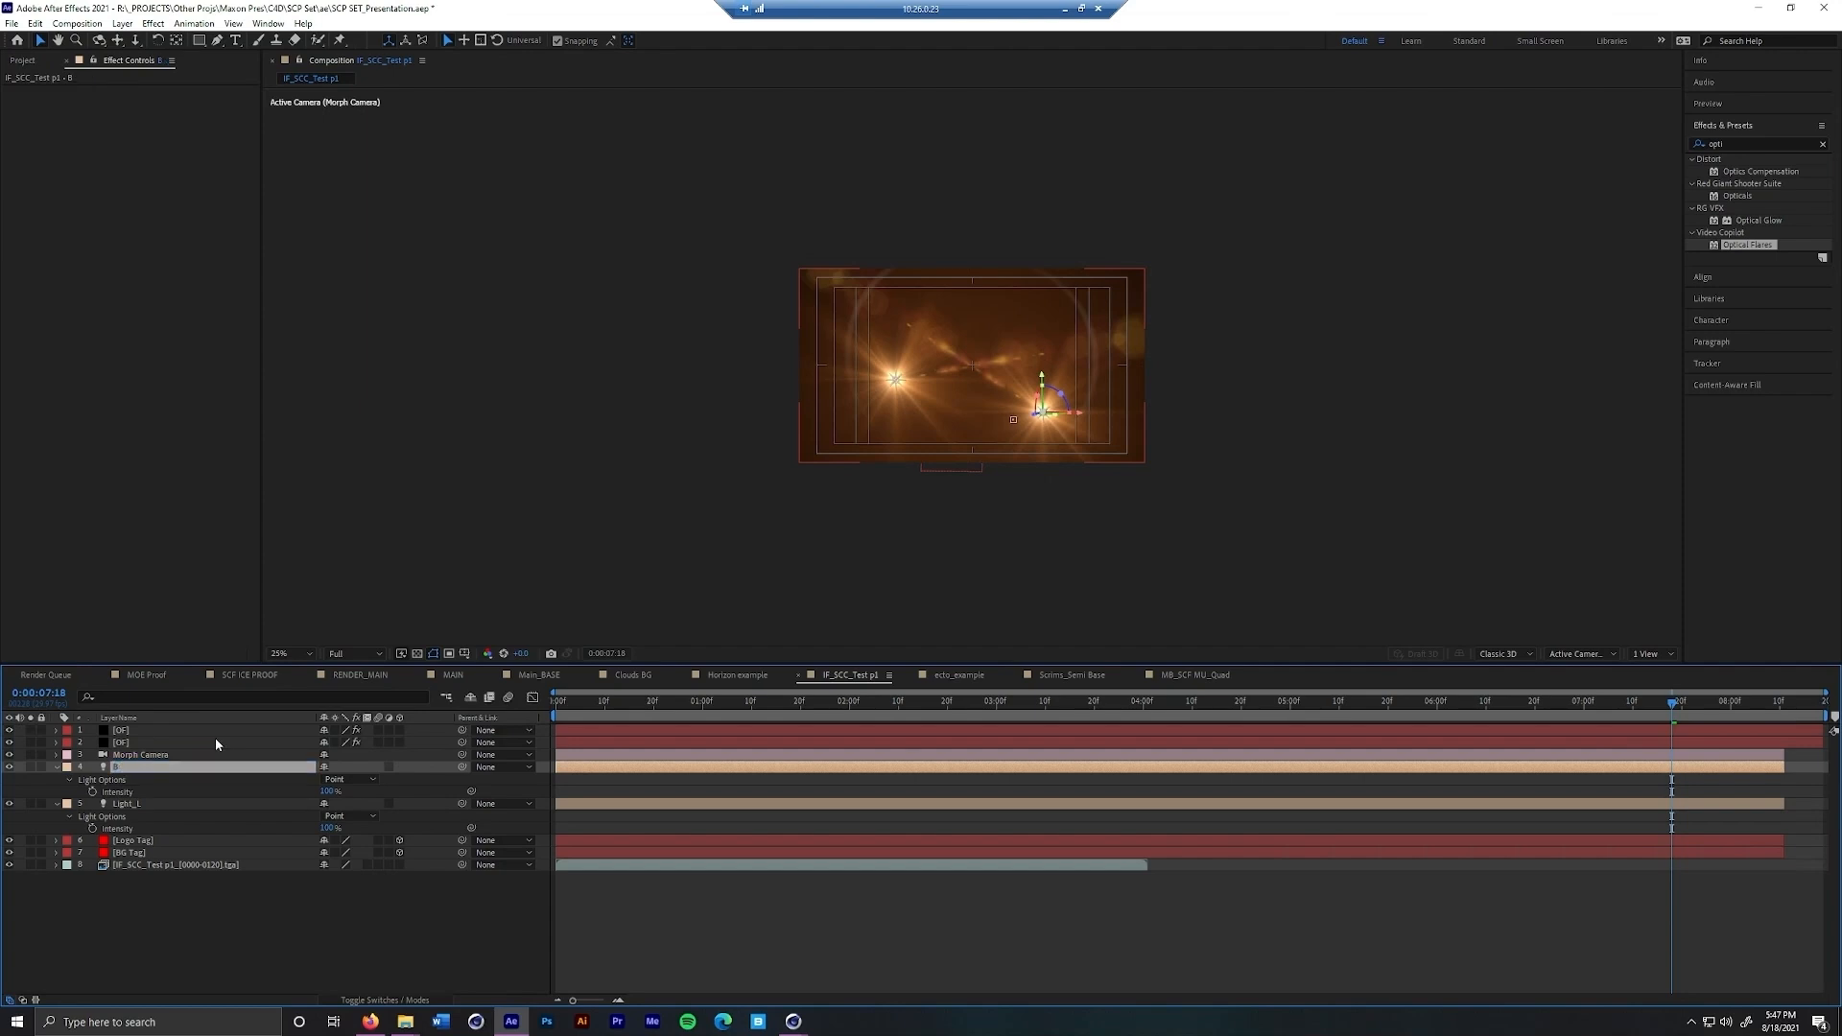
right_click(187, 804)
click(224, 781)
text(A)
key(Return)
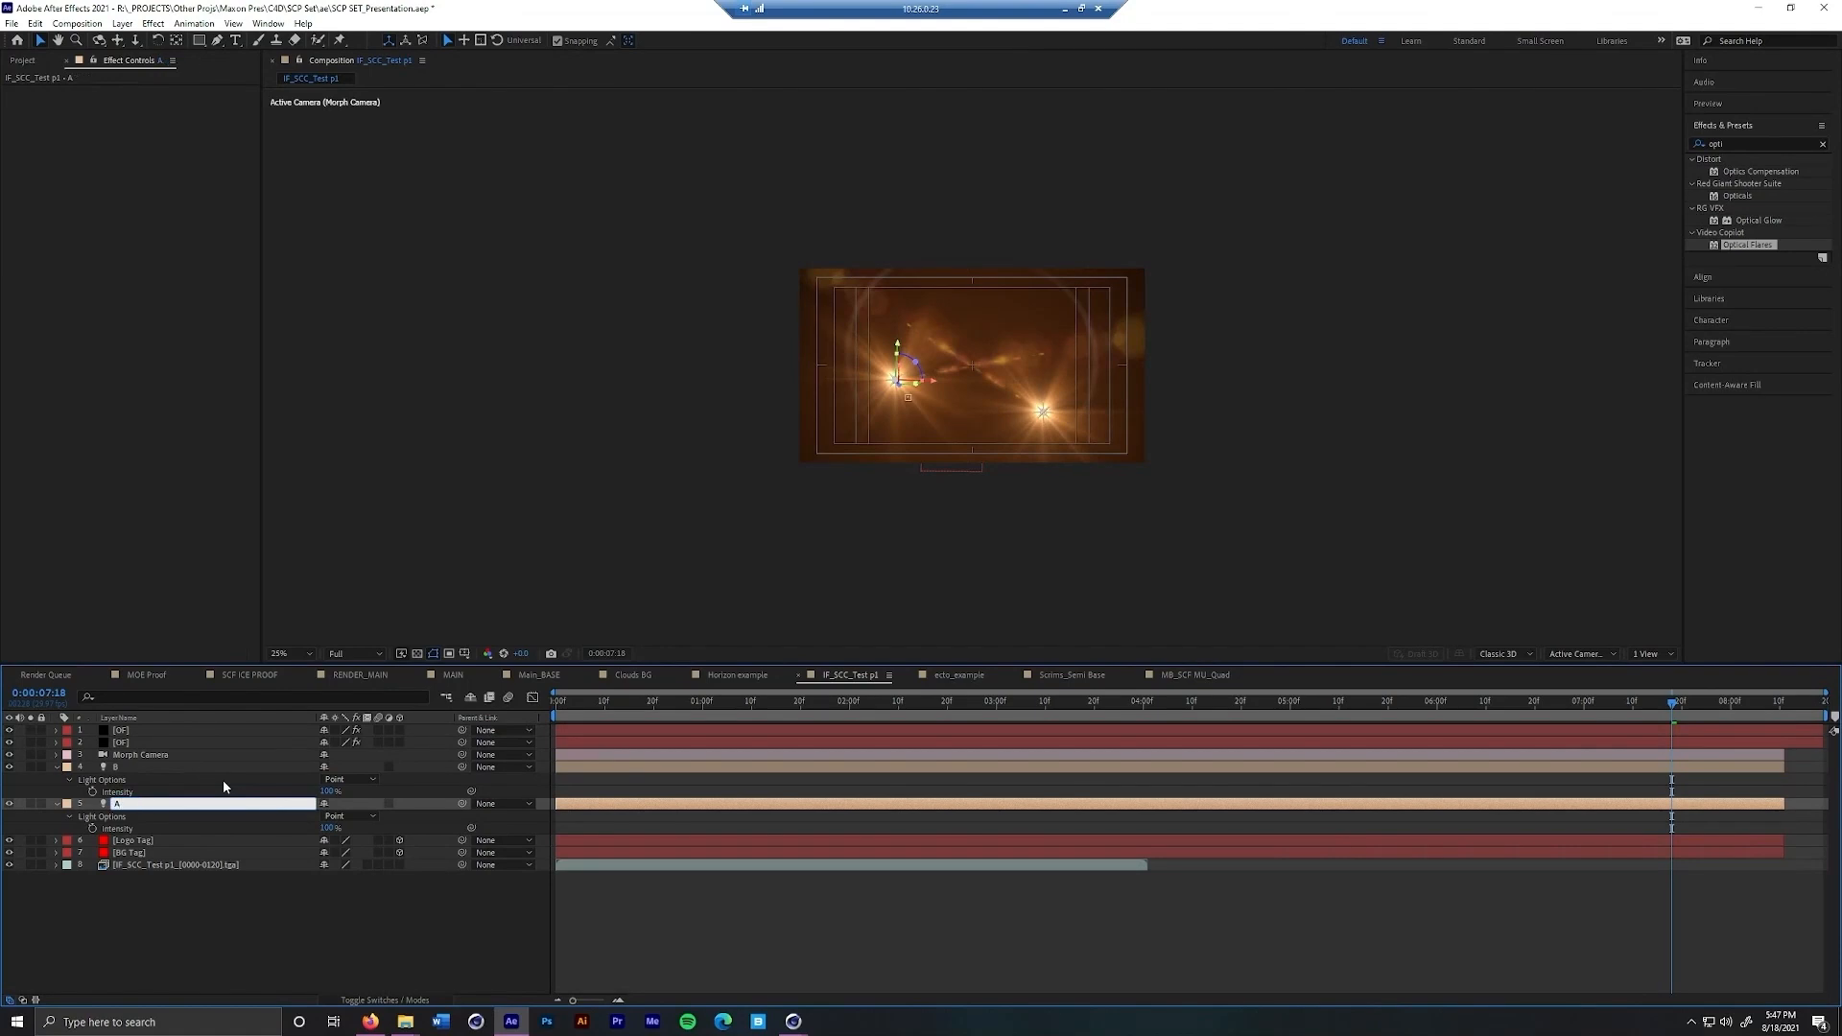
Restrict the lower OF layer's Optical Flares light tracking to lights whose names start with A
click(226, 742)
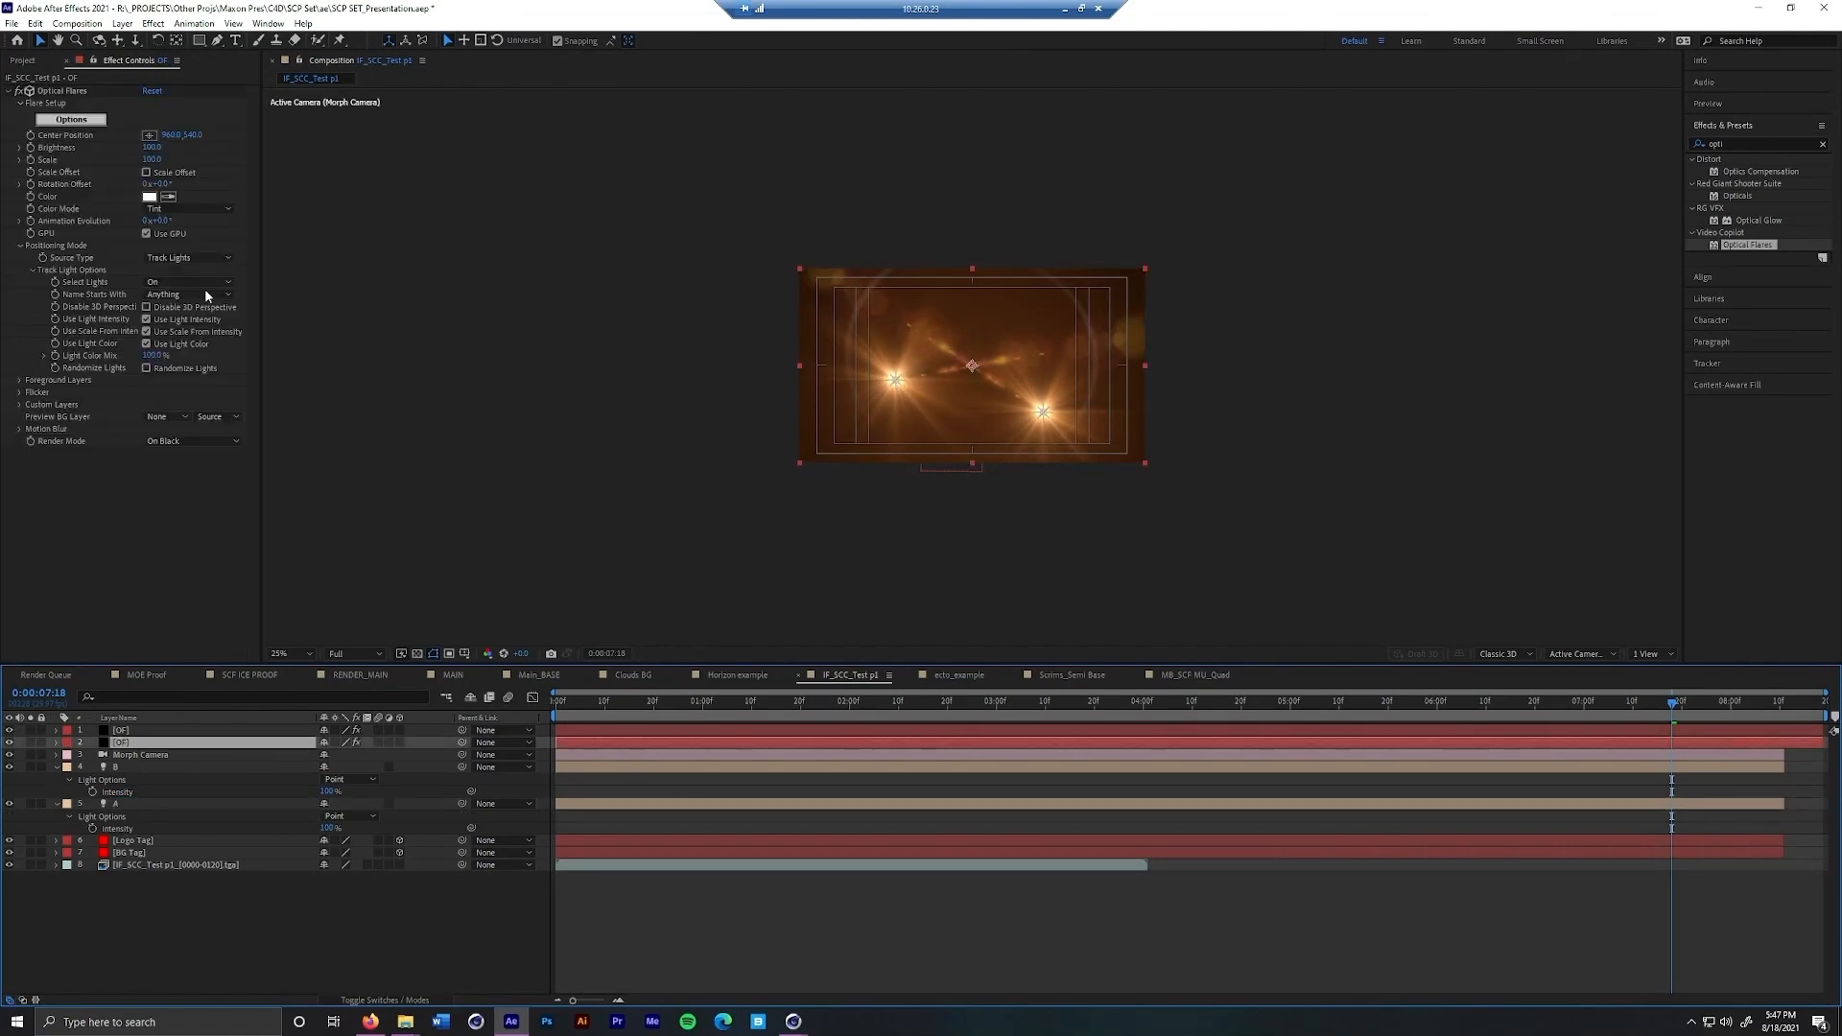
click(188, 258)
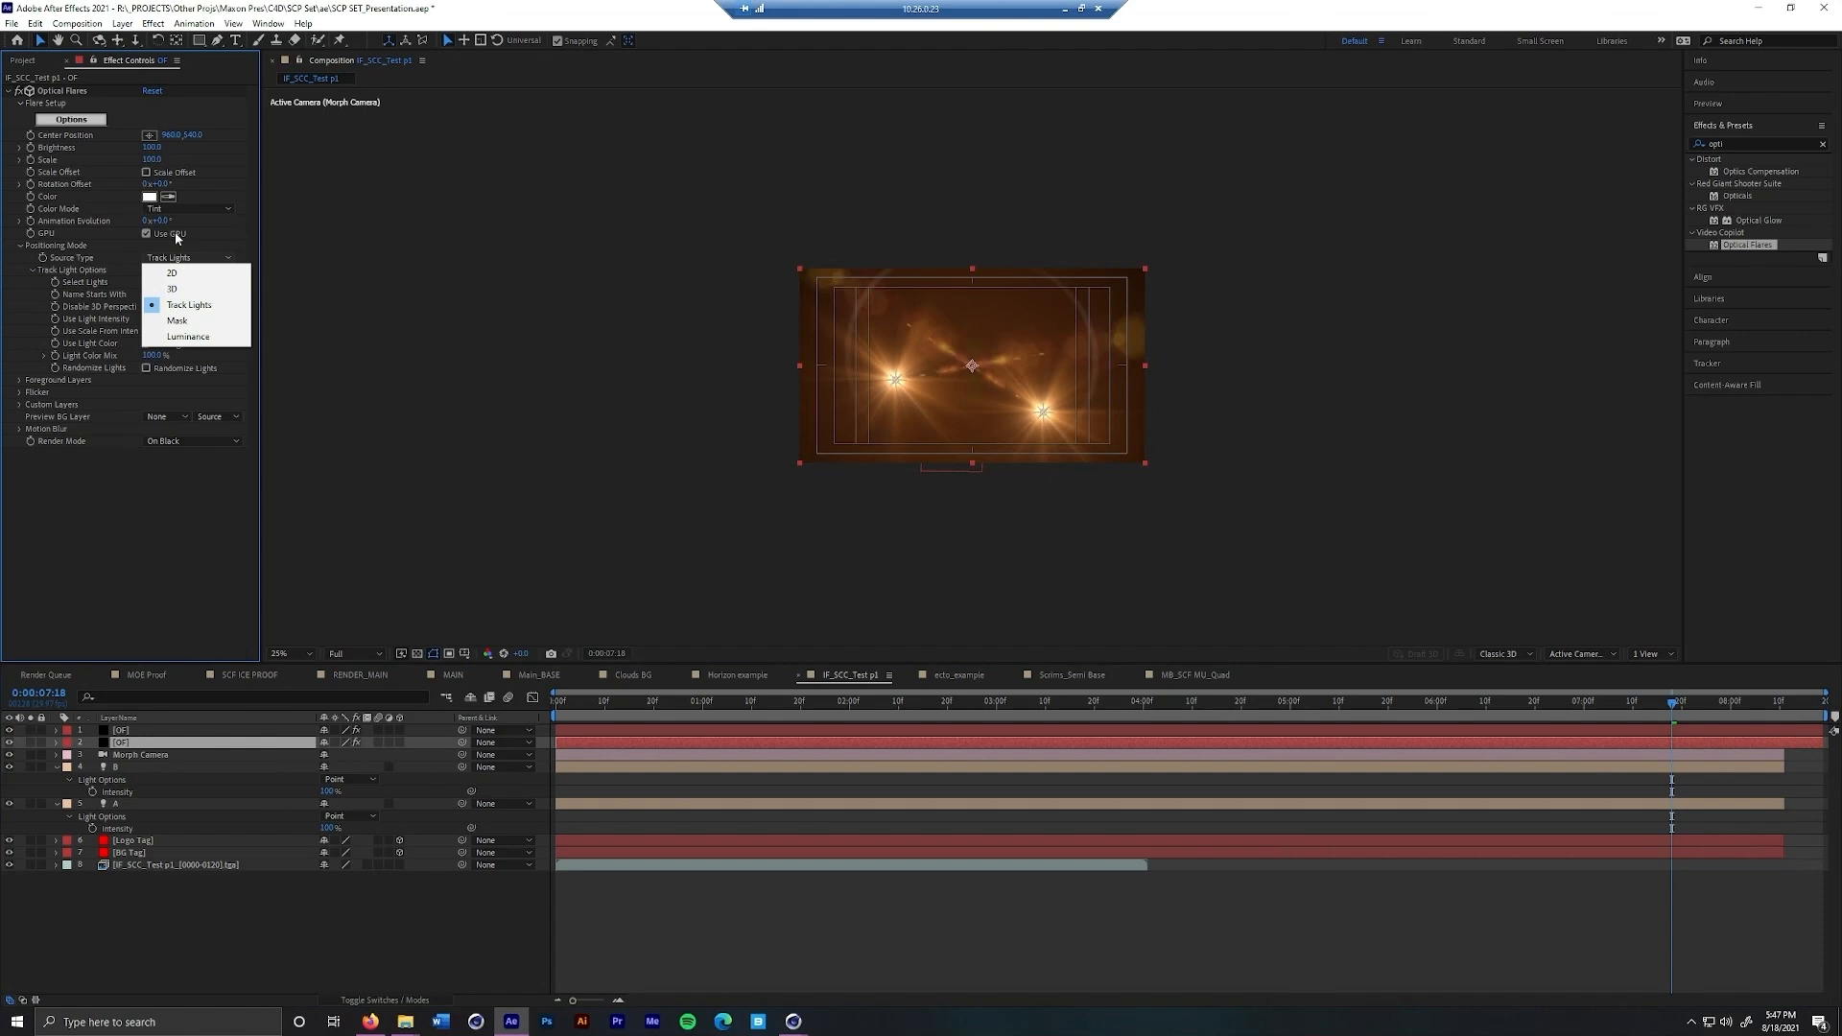
click(175, 233)
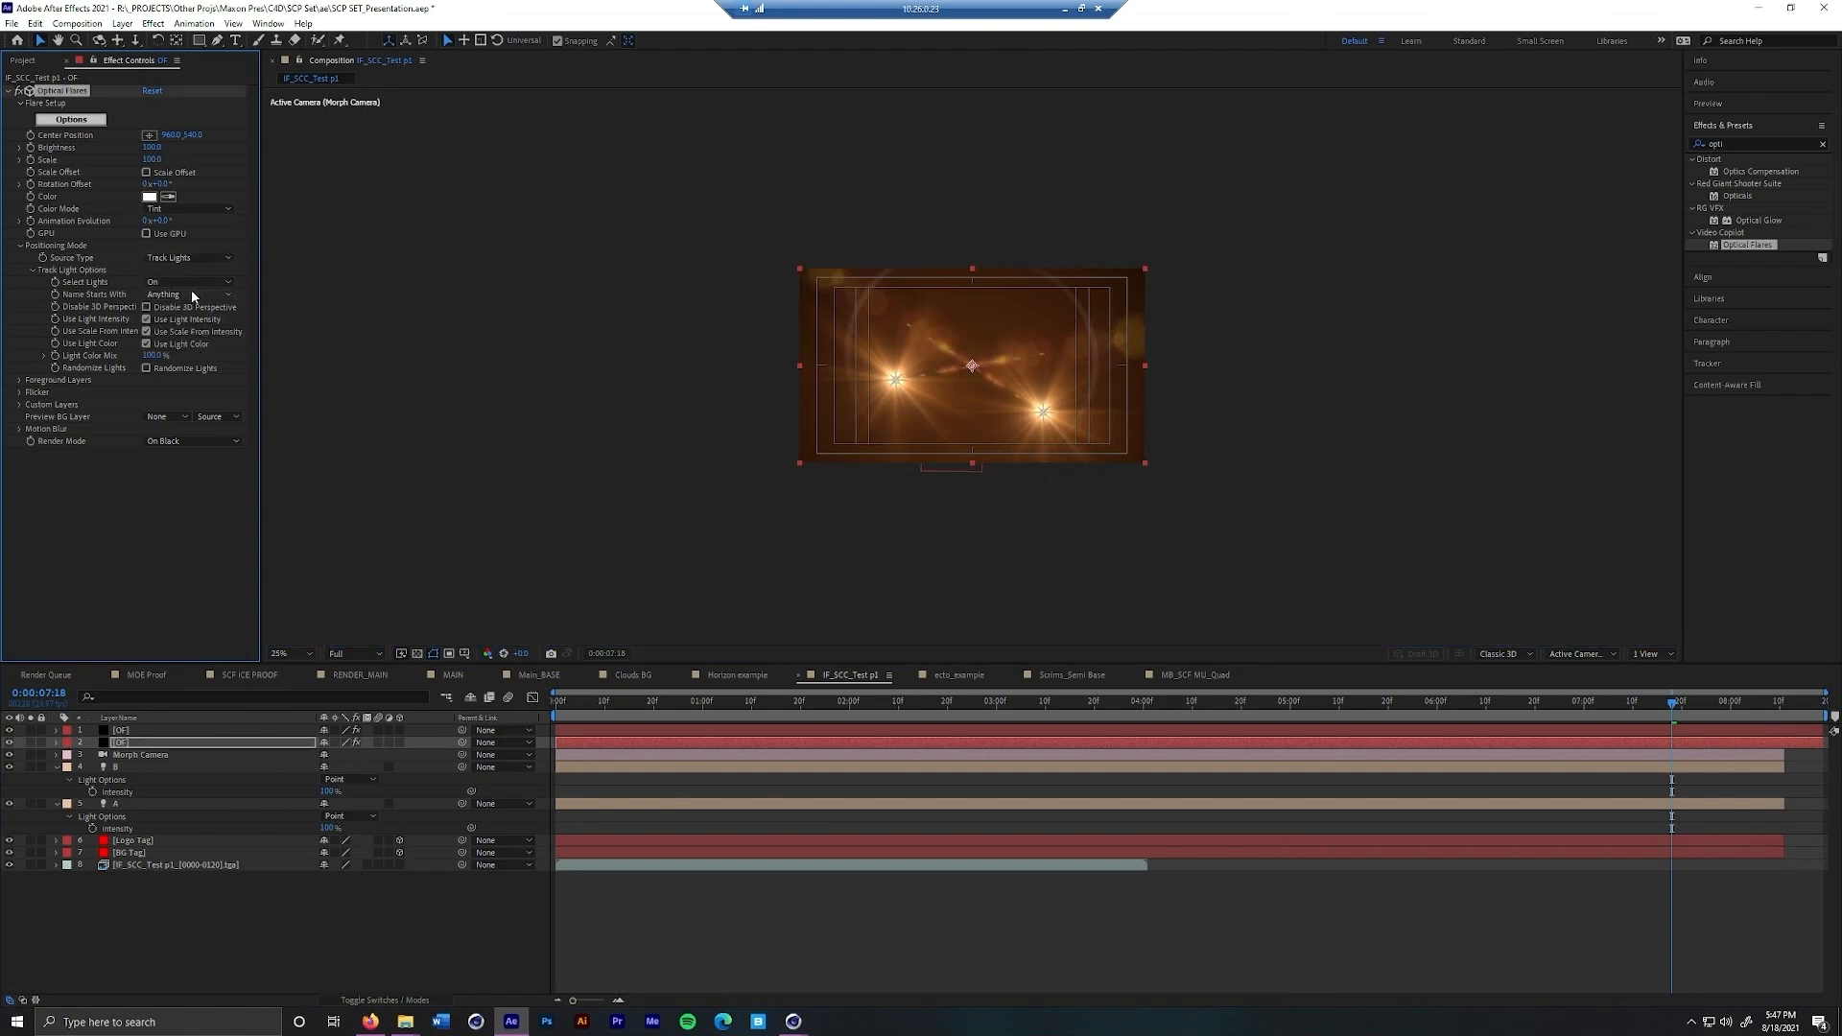
click(192, 292)
click(182, 331)
Restrict the upper OF layer's Optical Flares light tracking to lights whose names start with B
click(151, 732)
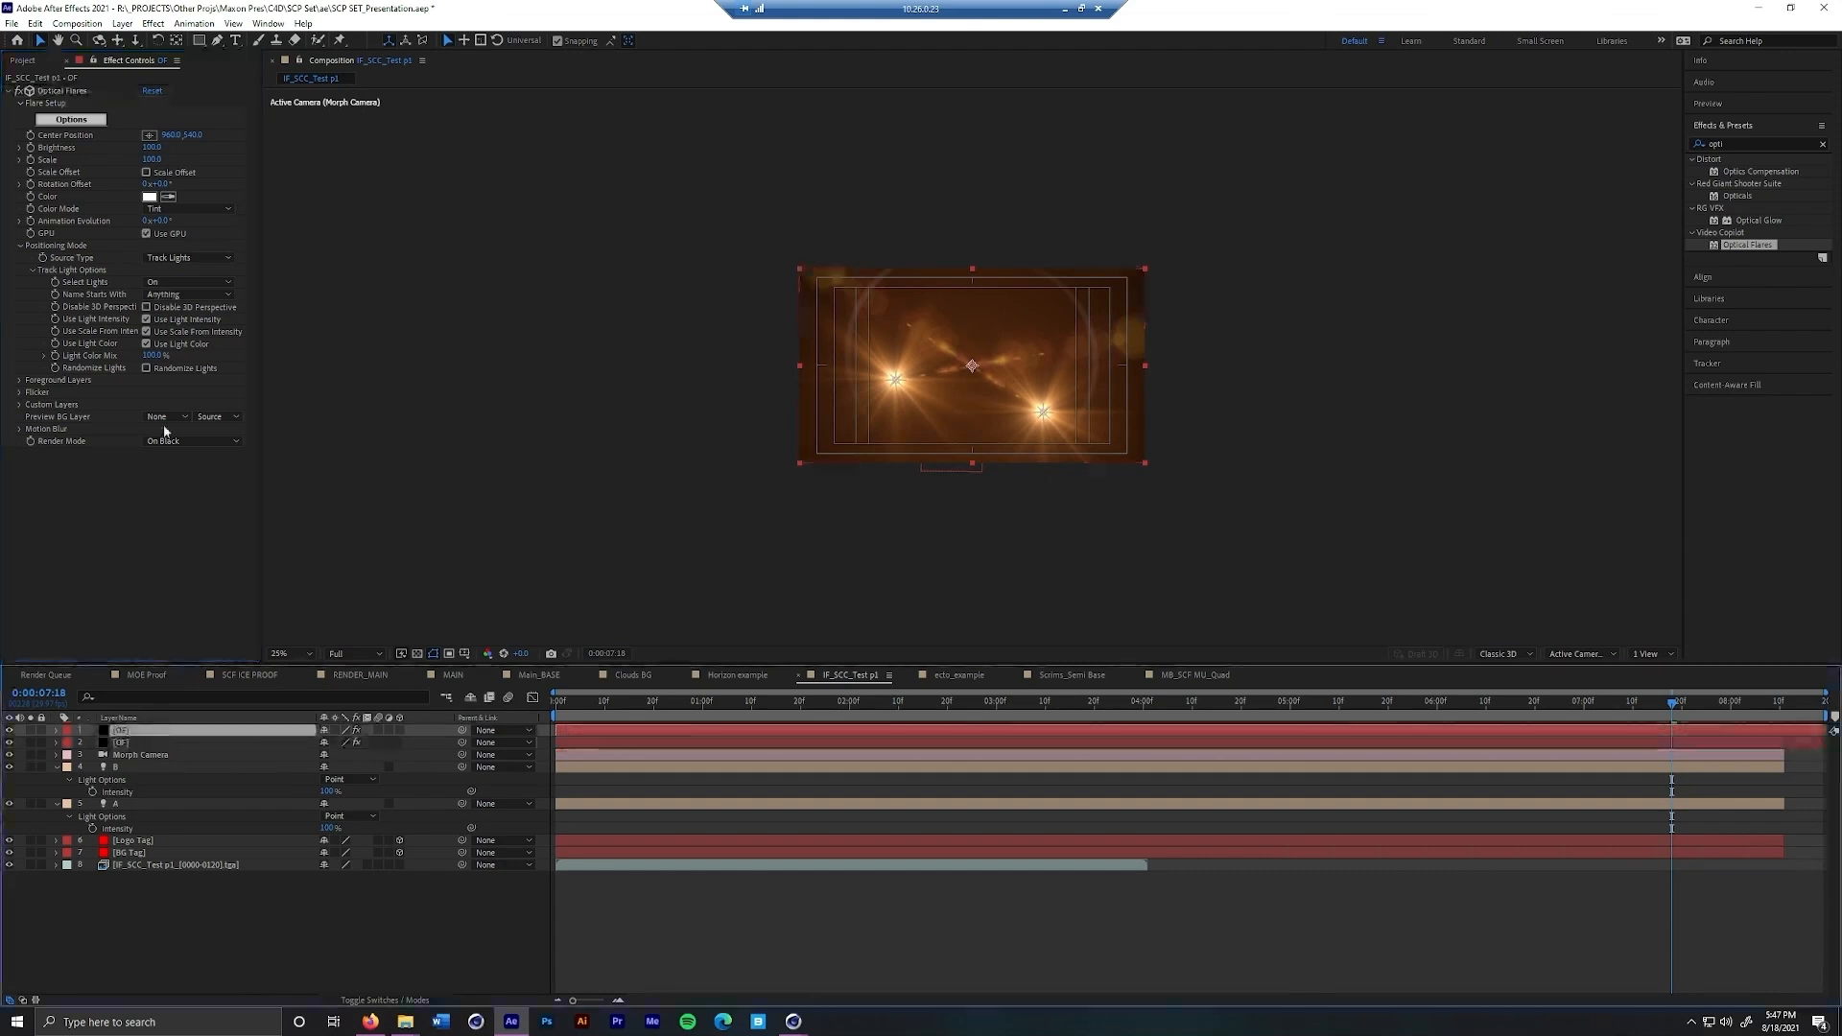
click(188, 295)
click(190, 343)
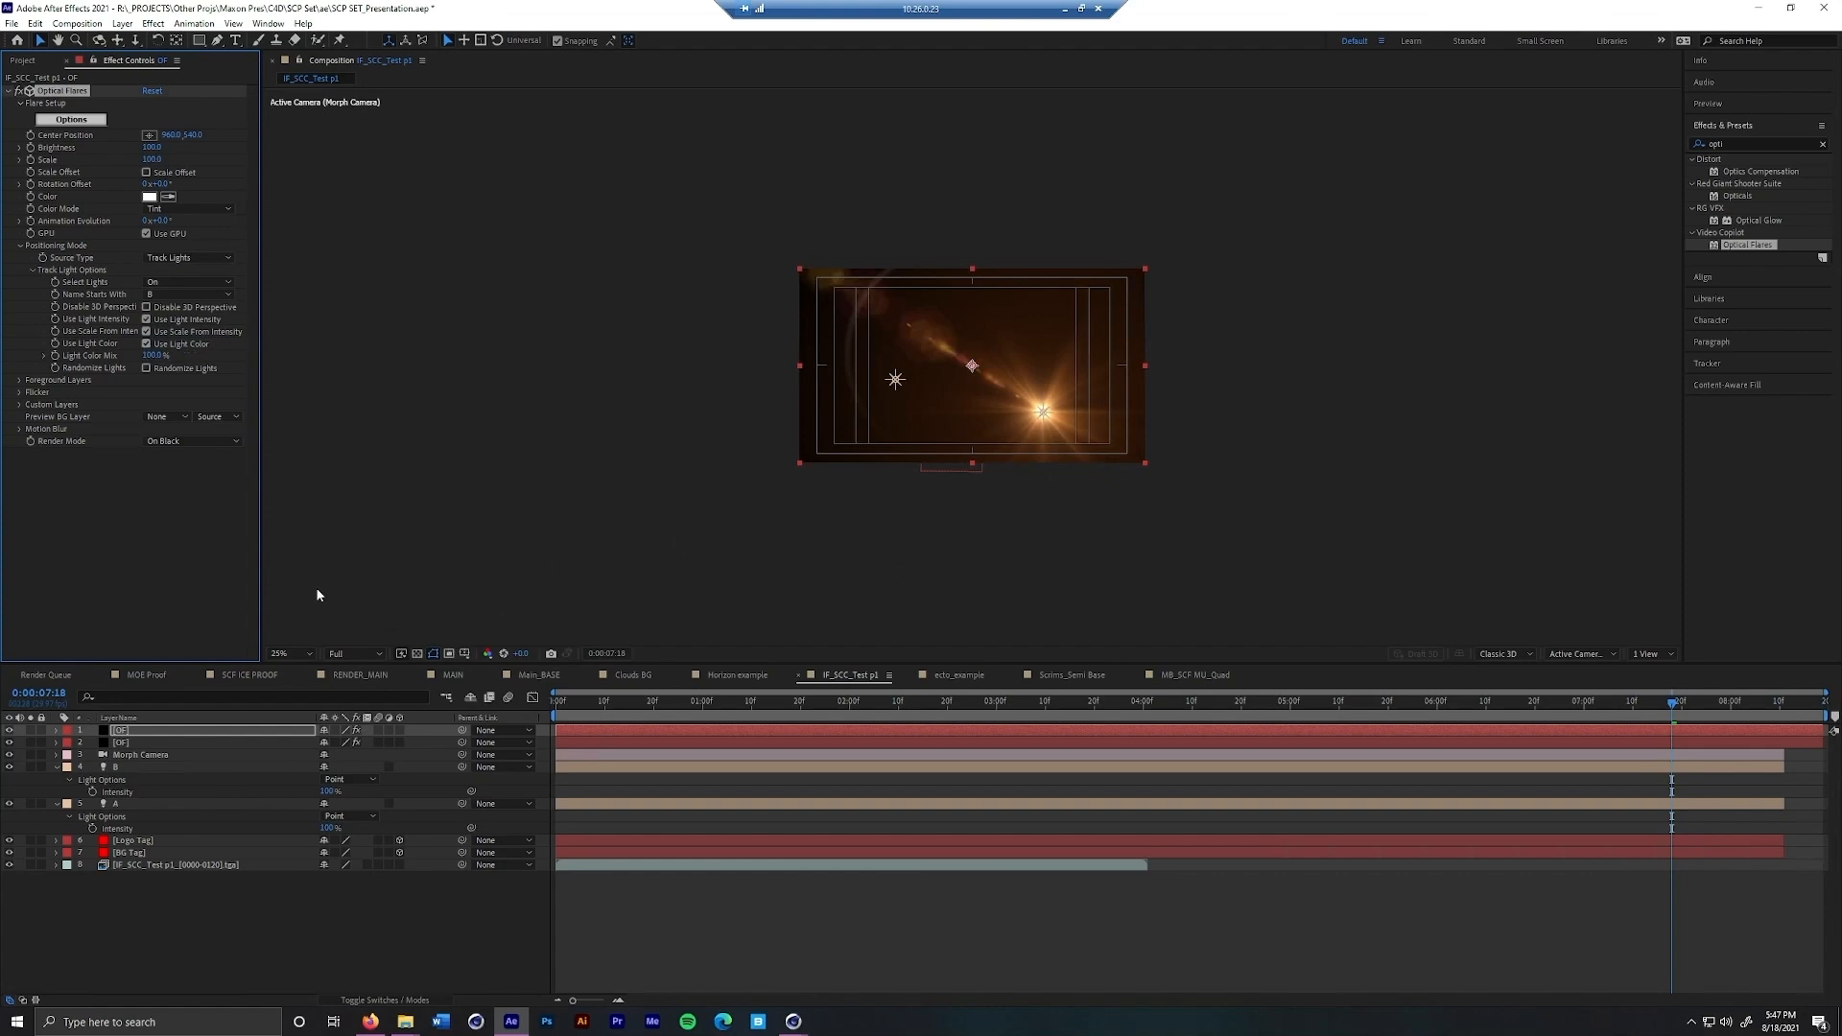
Set the Optical Flares render mode to On Transparent on both OF layers and scrub to 0;00;07;16 to check the flares
click(201, 442)
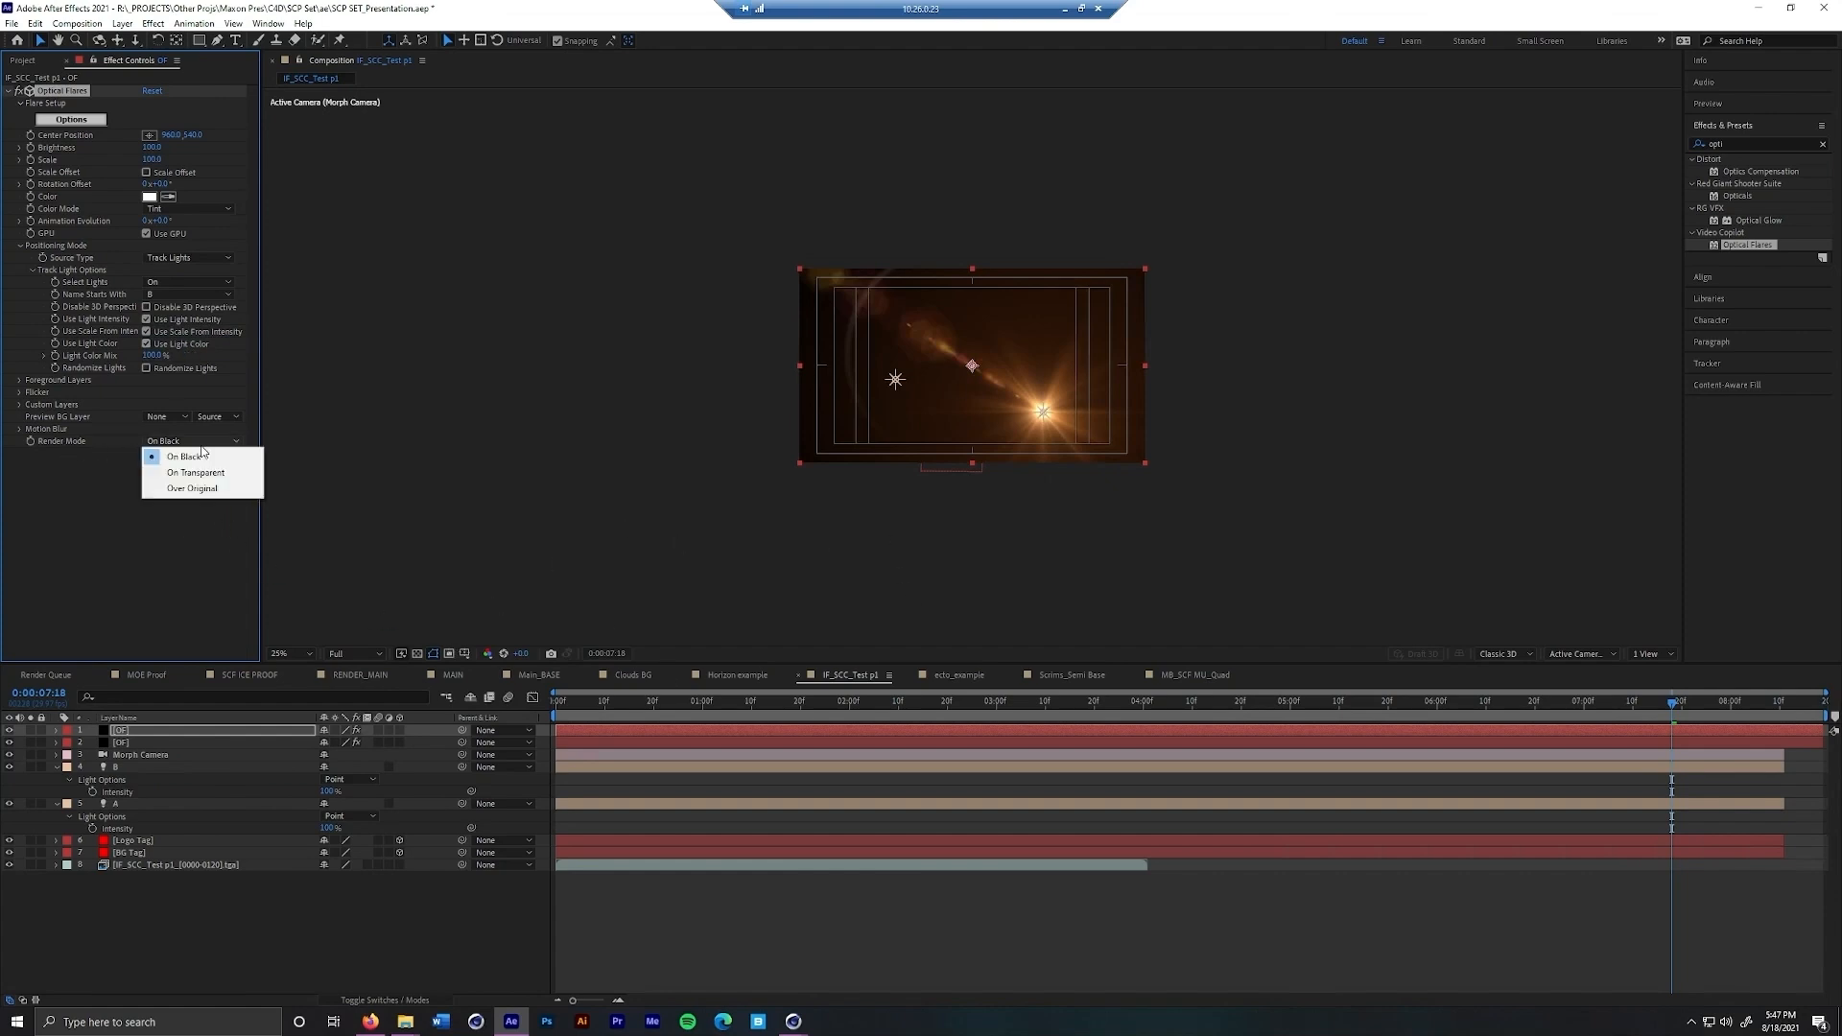
click(197, 472)
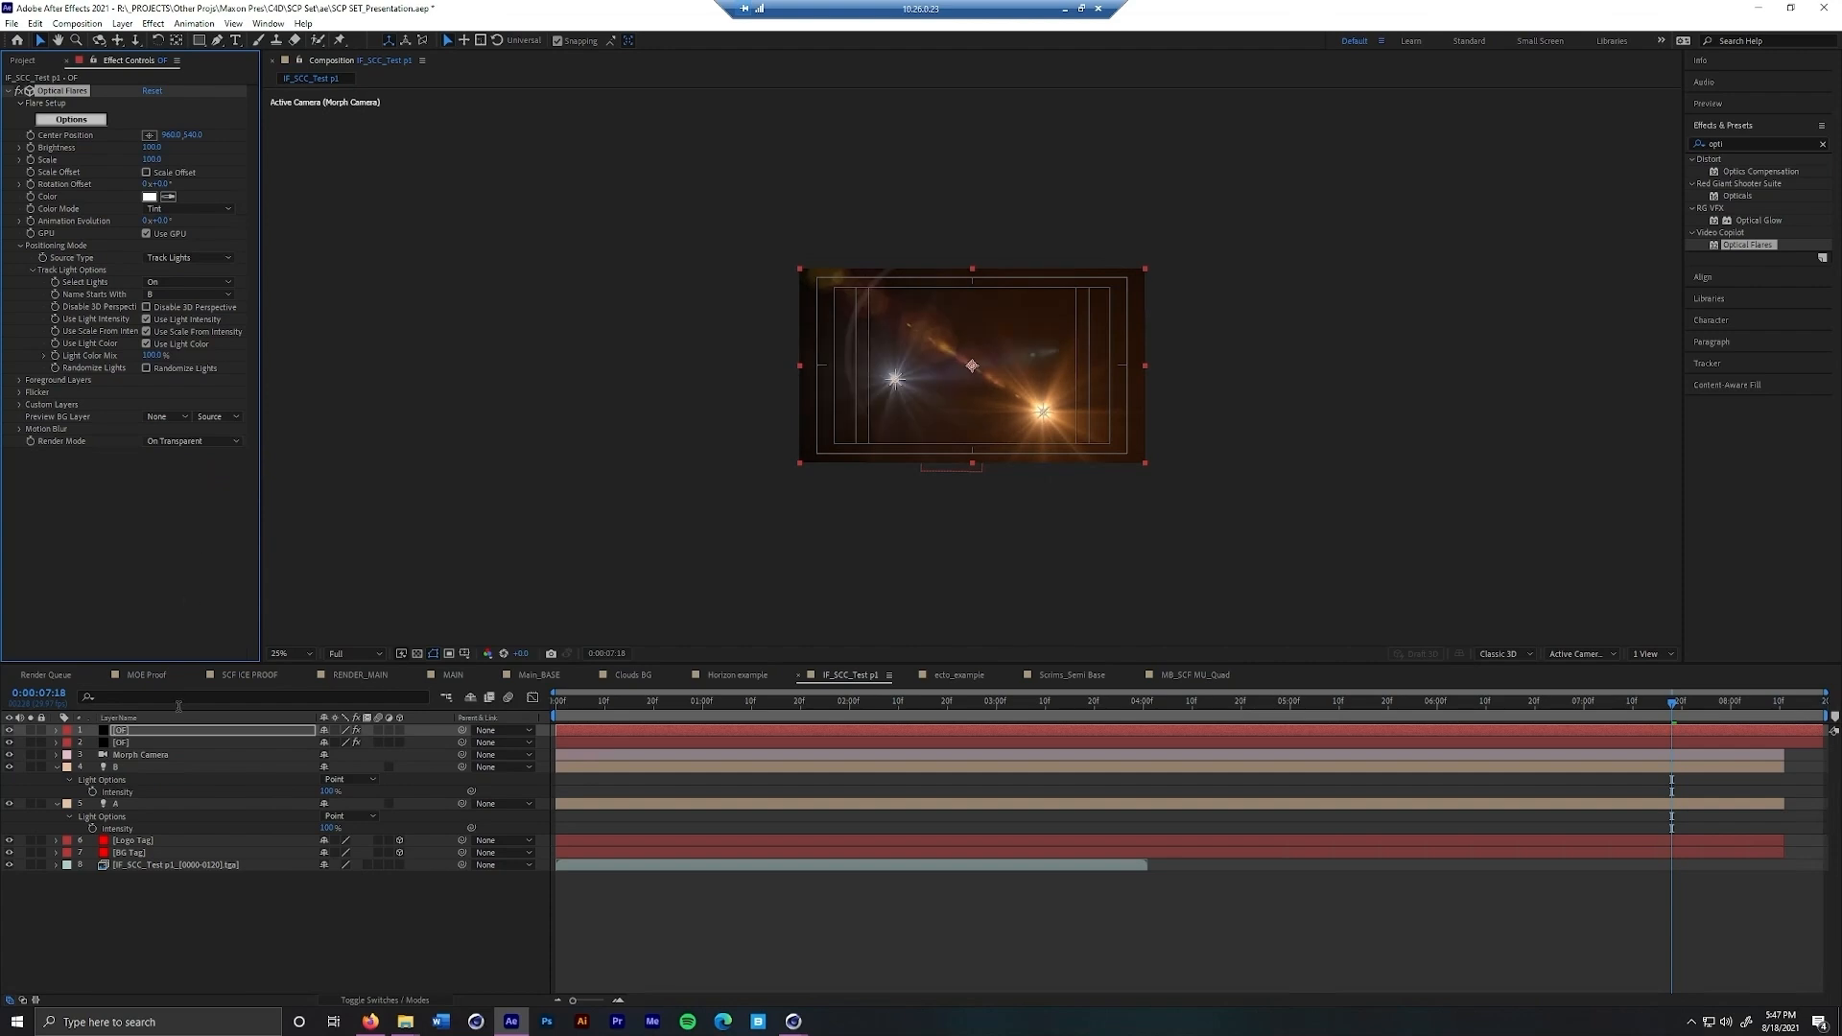
click(167, 741)
click(192, 441)
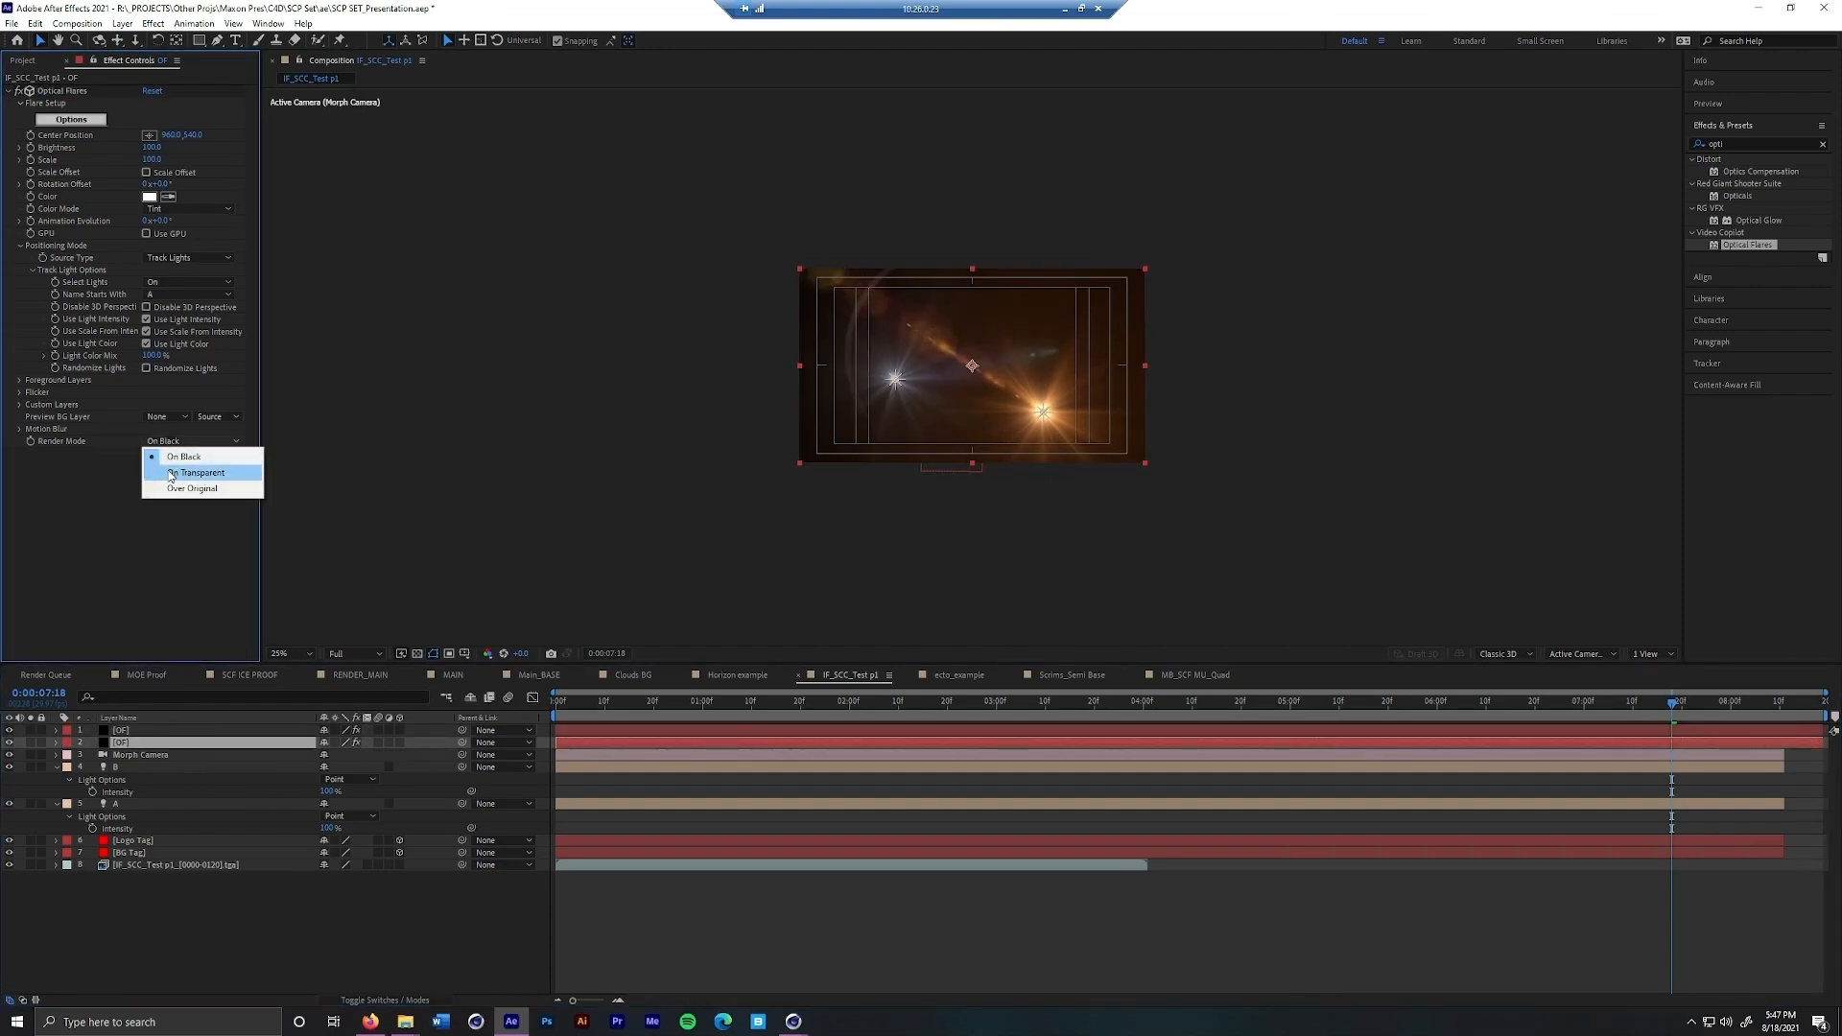
click(173, 473)
mouse_move(1671, 714)
mouse_down()
mouse_move(1407, 735)
mouse_move(1661, 735)
mouse_move(1306, 767)
mouse_move(1604, 752)
mouse_move(1662, 728)
mouse_up()
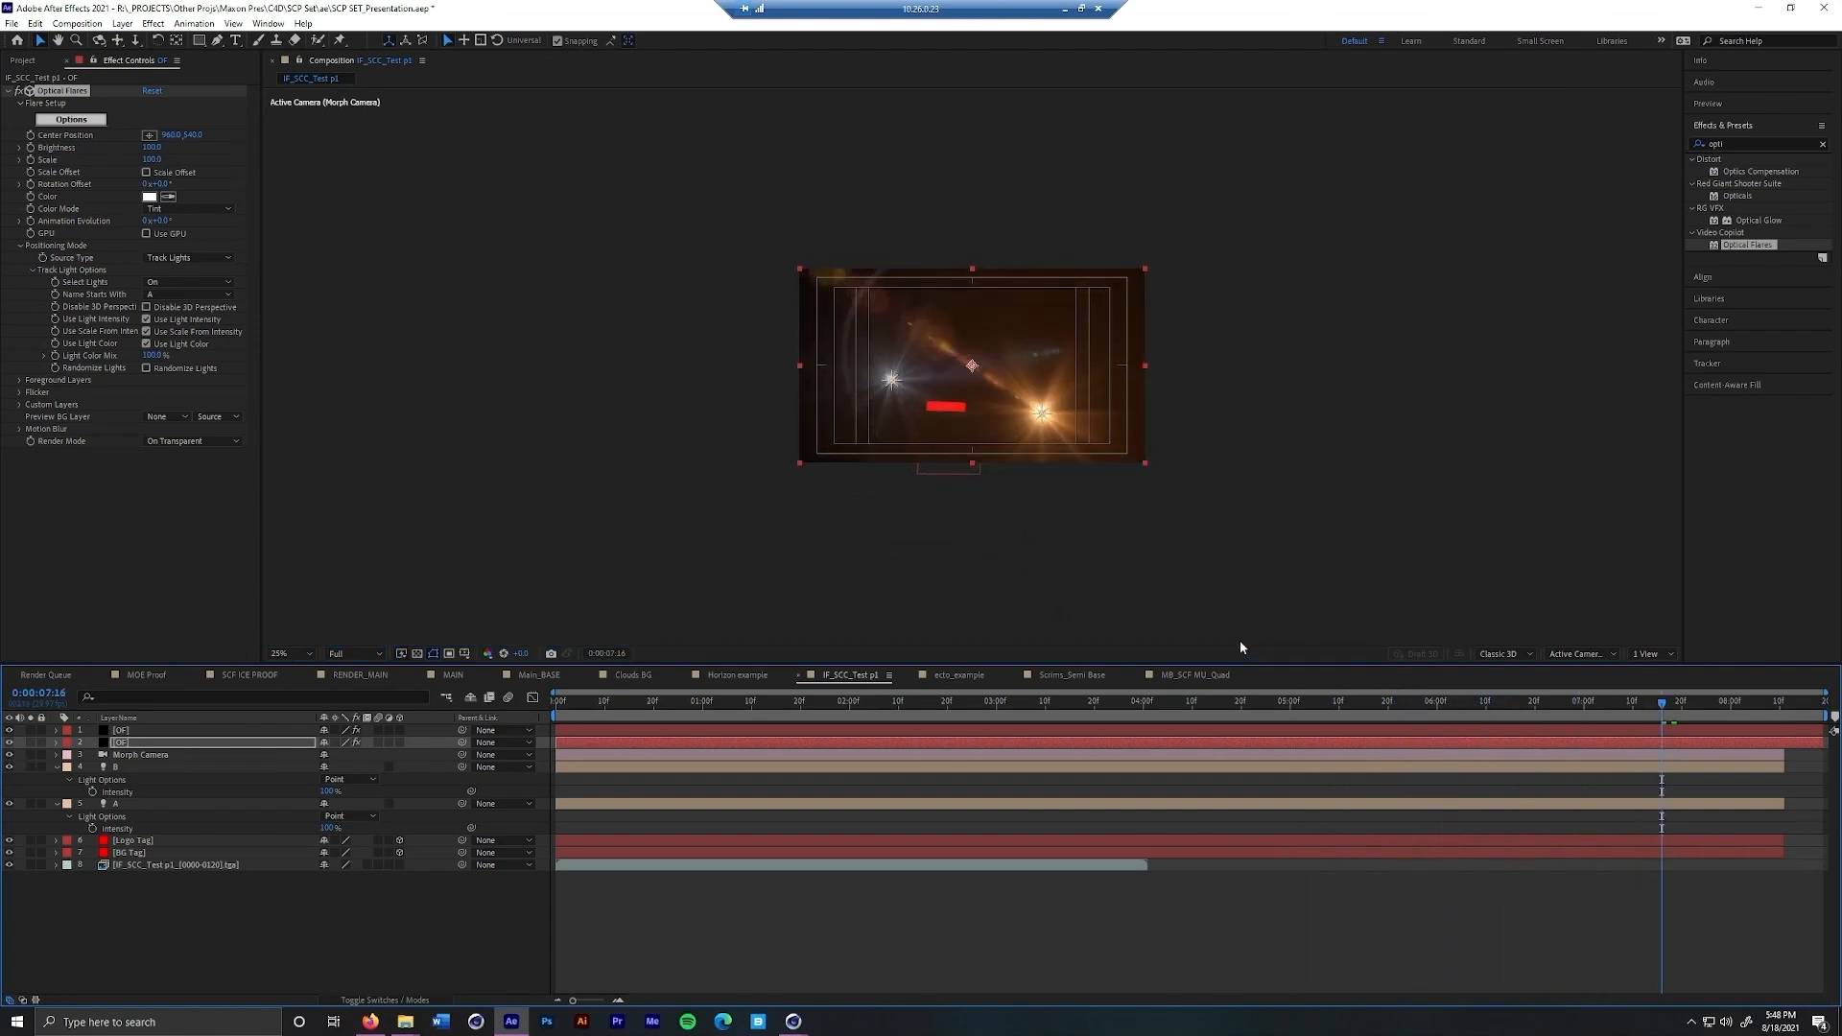